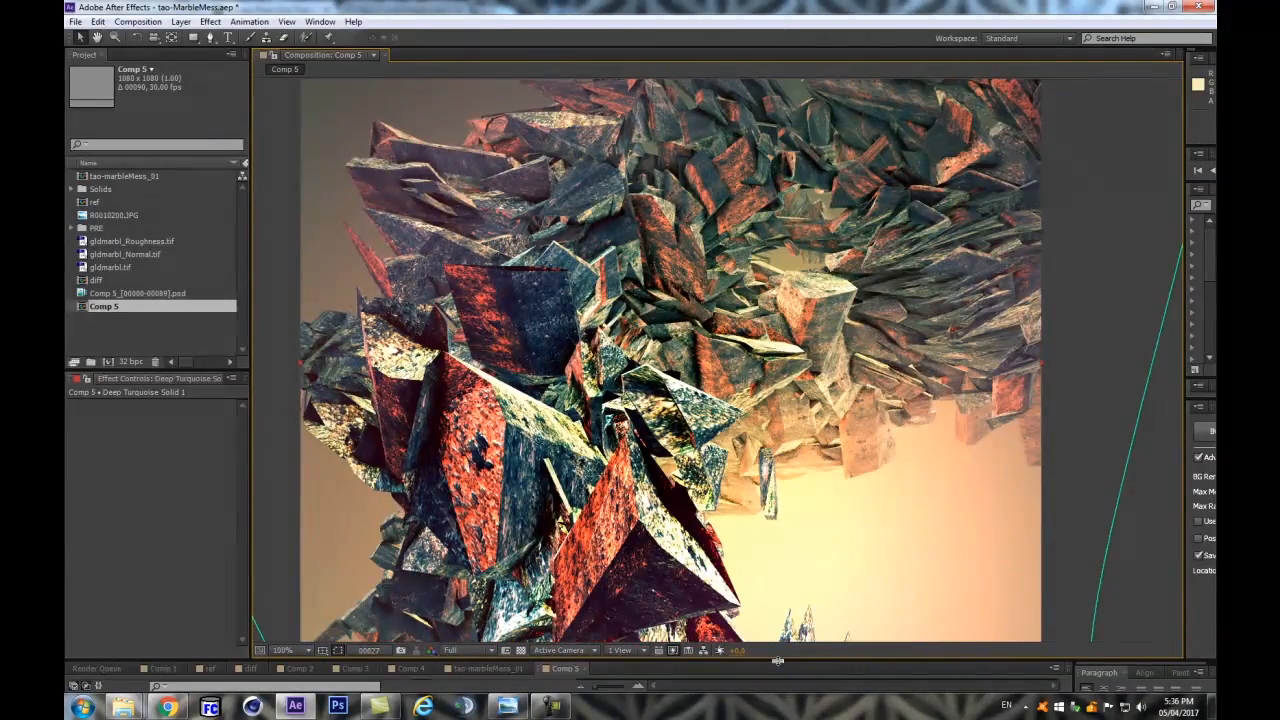
# Enlarge the timeline area to show the layer stack and examine the whole finished Comp 5 image
pyautogui.moveTo(778, 660); pyautogui.dragTo(785, 579)
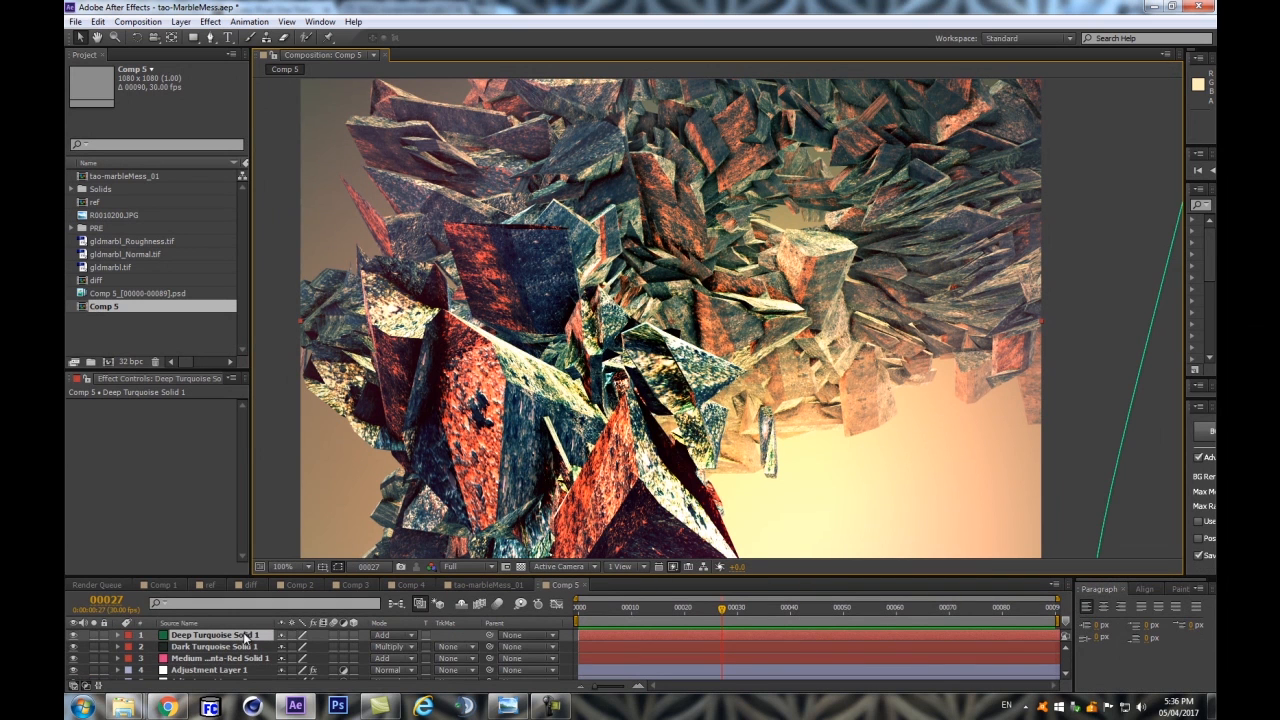
pyautogui.moveTo(737, 574)
pyautogui.mouseDown()
pyautogui.moveTo(743, 540)
pyautogui.moveTo(742, 576)
pyautogui.mouseUp()
pyautogui.scroll(-1, 830, 434)
pyautogui.scroll(1, 830, 439)
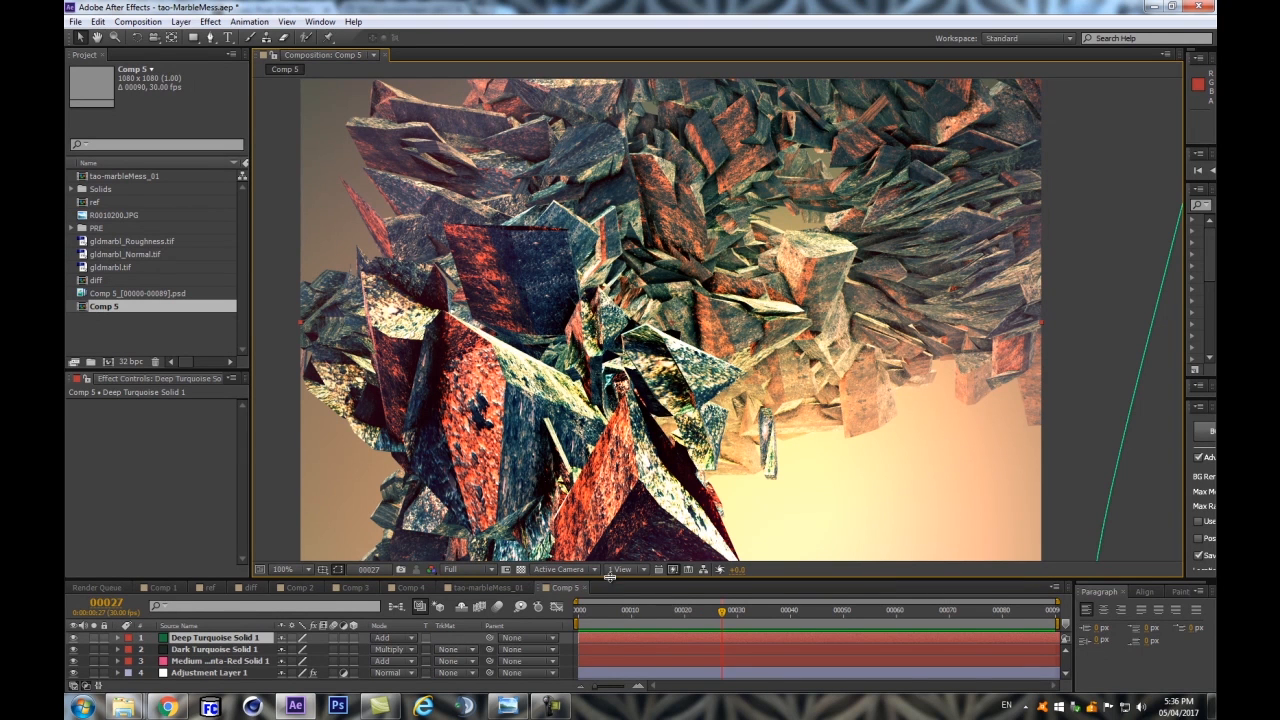
pyautogui.moveTo(595, 579); pyautogui.dragTo(612, 554)
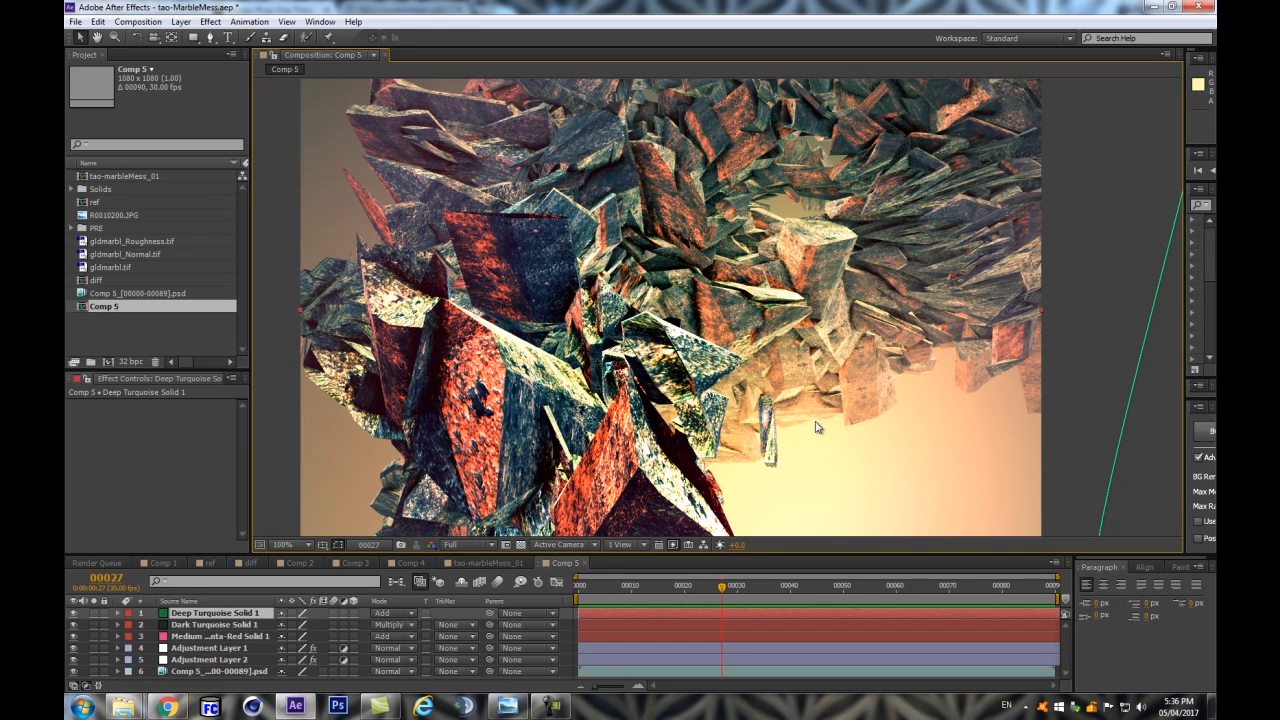
pyautogui.scroll(-2, 812, 428)
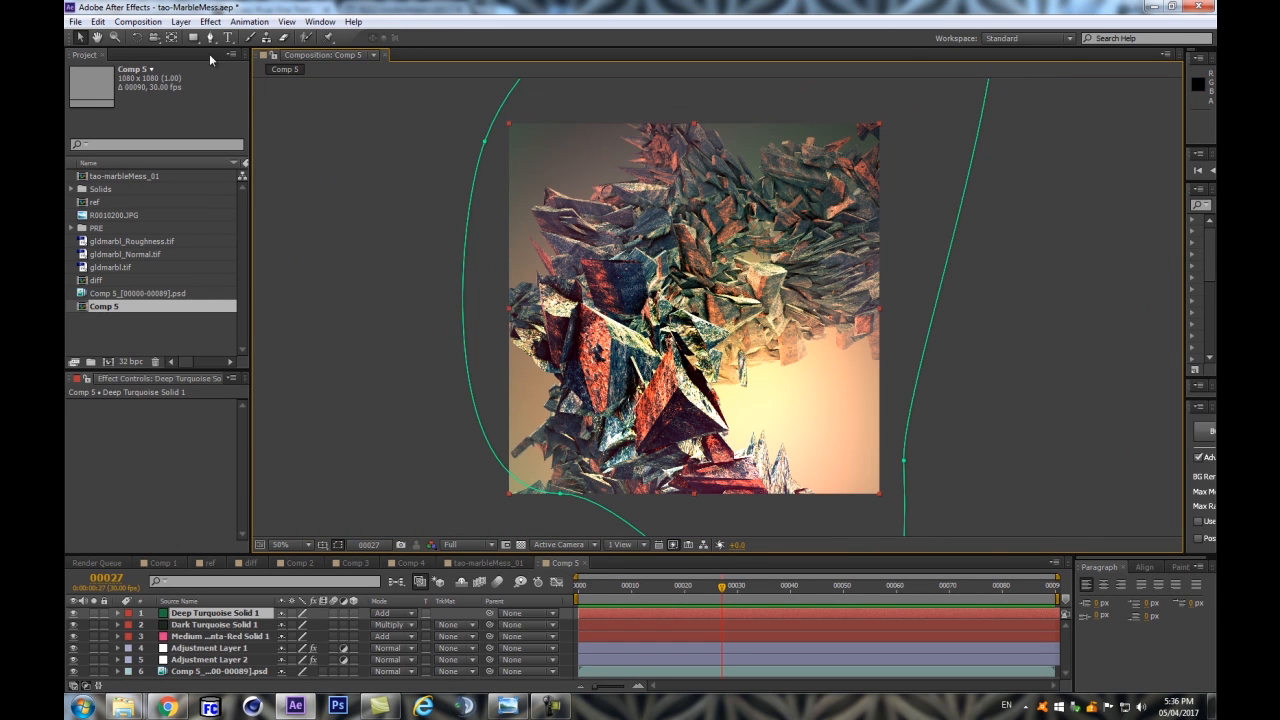
# Start a new project, discarding the unsaved changes to tao-MarbleMess.aep, and enlarge the timeline area
pyautogui.click(76, 21)
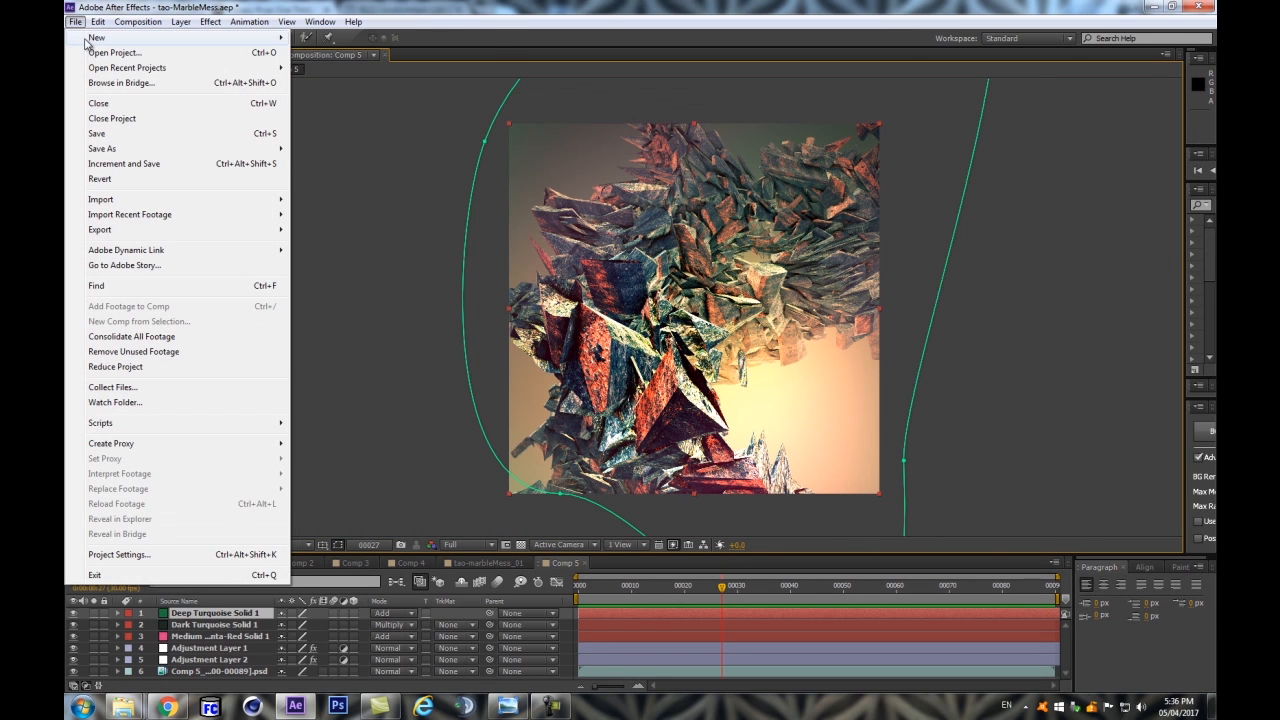
pyautogui.moveTo(86, 40)
pyautogui.click(322, 40)
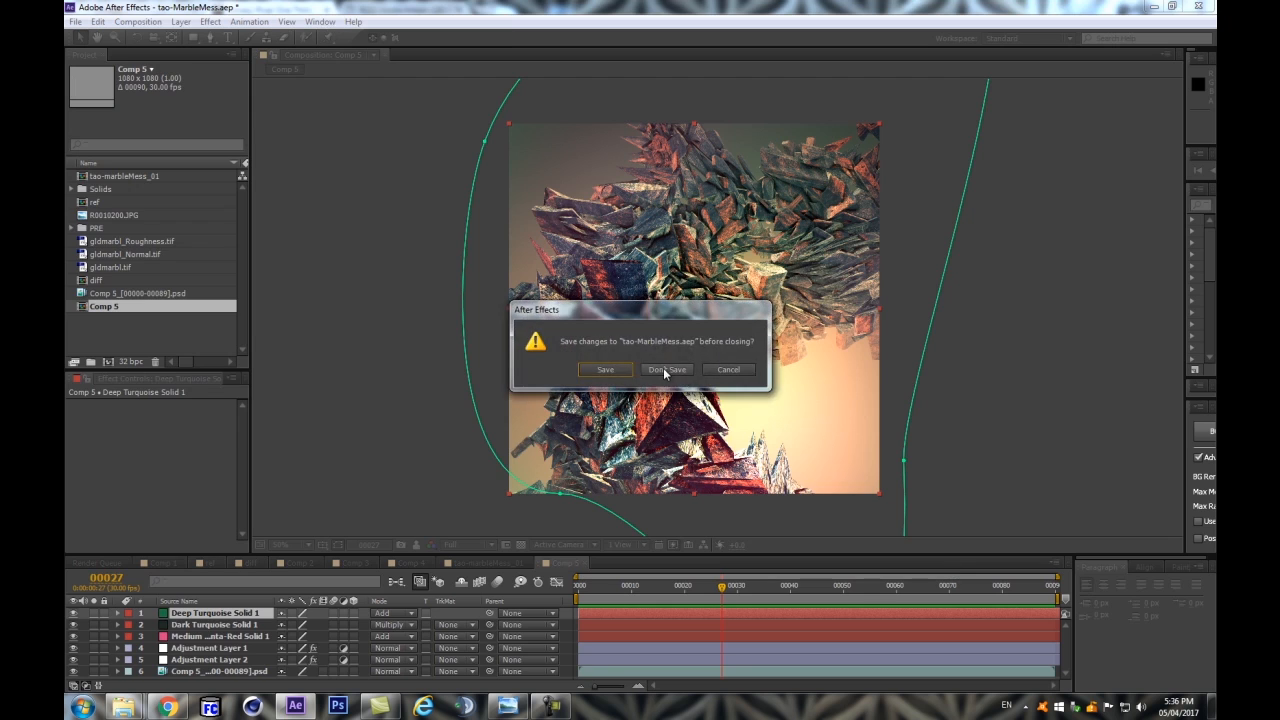
pyautogui.click(666, 369)
pyautogui.moveTo(590, 560); pyautogui.dragTo(591, 524)
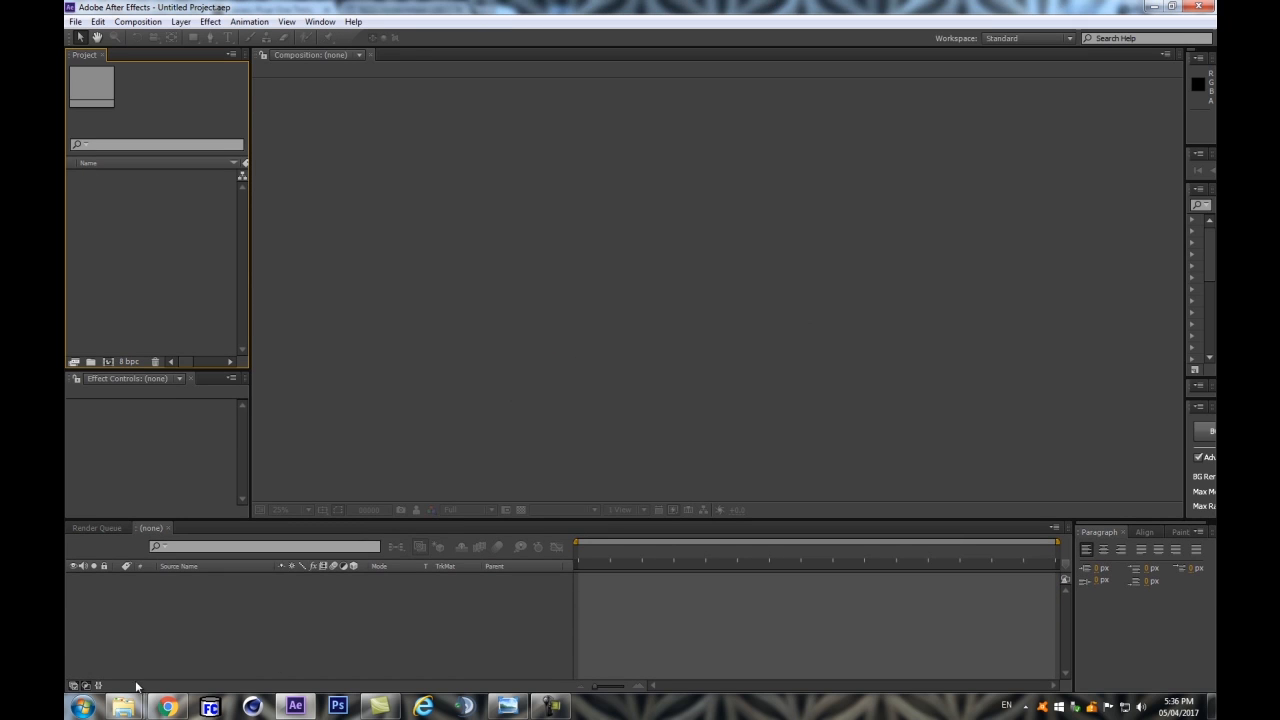
pyautogui.click(351, 641)
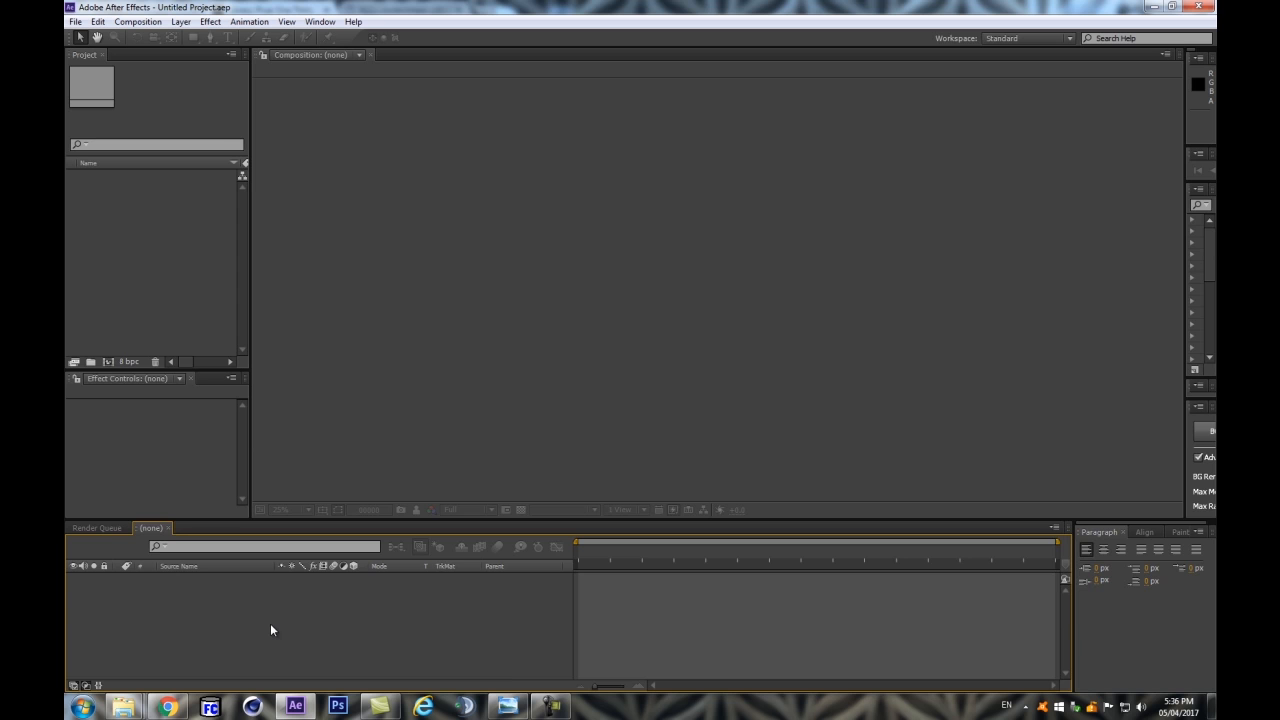
# Switch to Chrome and look over the Pixar One Thirty texture library page on the RenderMan community site
pyautogui.click(168, 707)
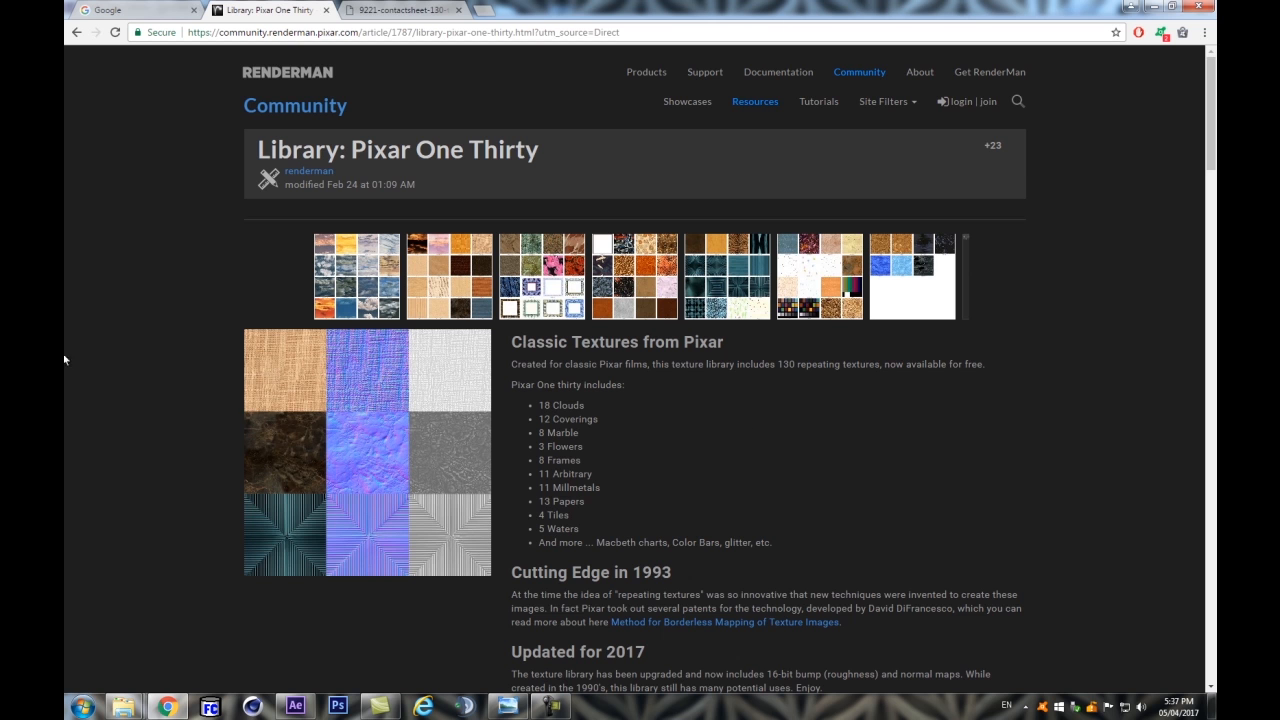
pyautogui.scroll(-1, 711, 507)
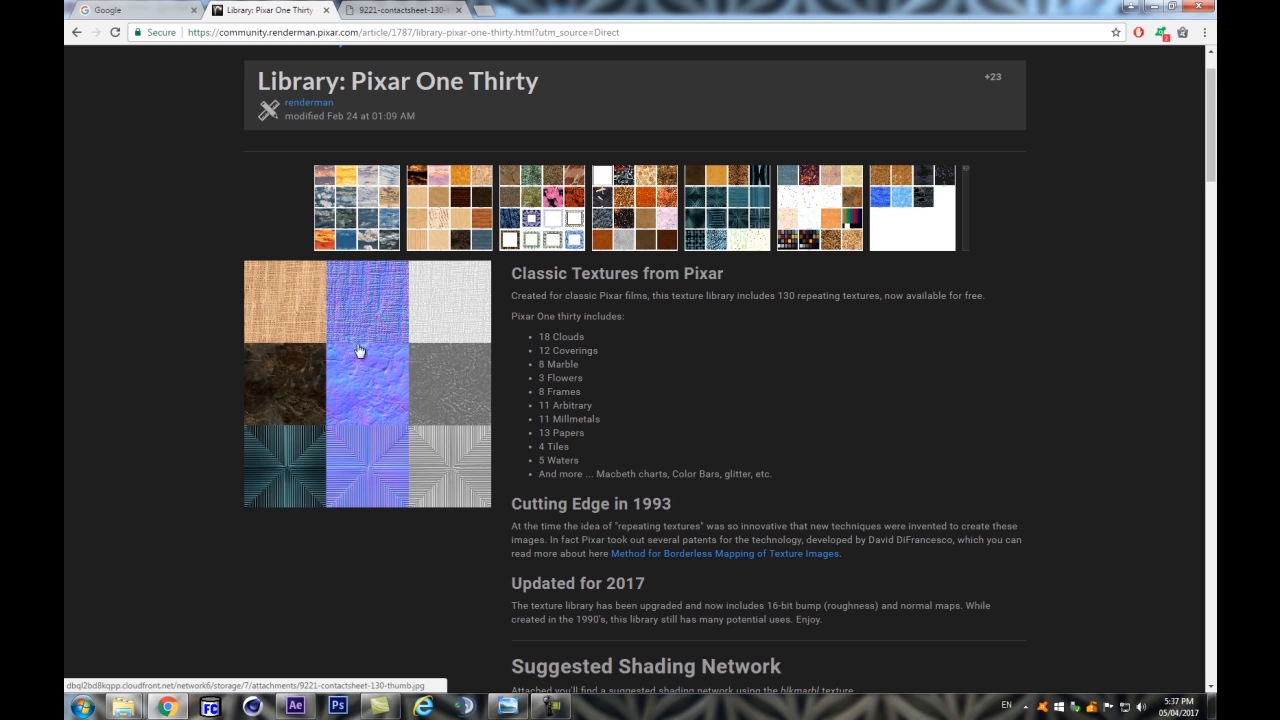
pyautogui.scroll(-2, 895, 511)
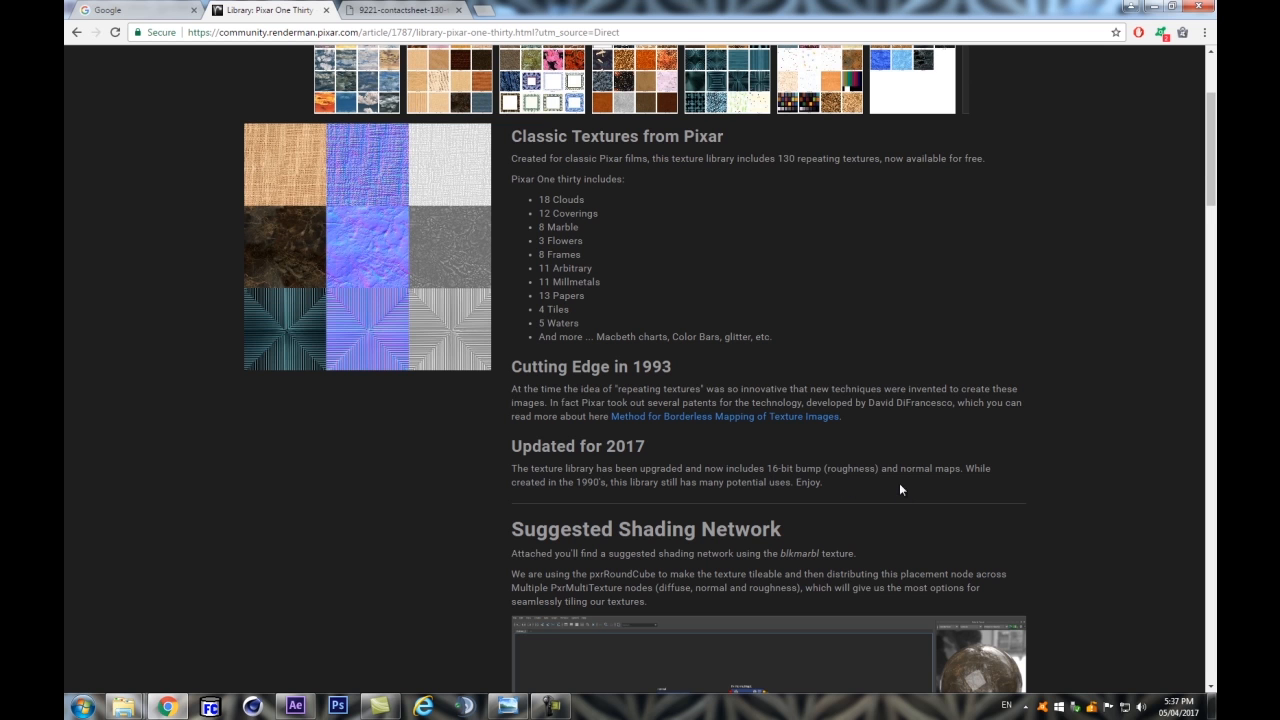
pyautogui.scroll(3, 506, 446)
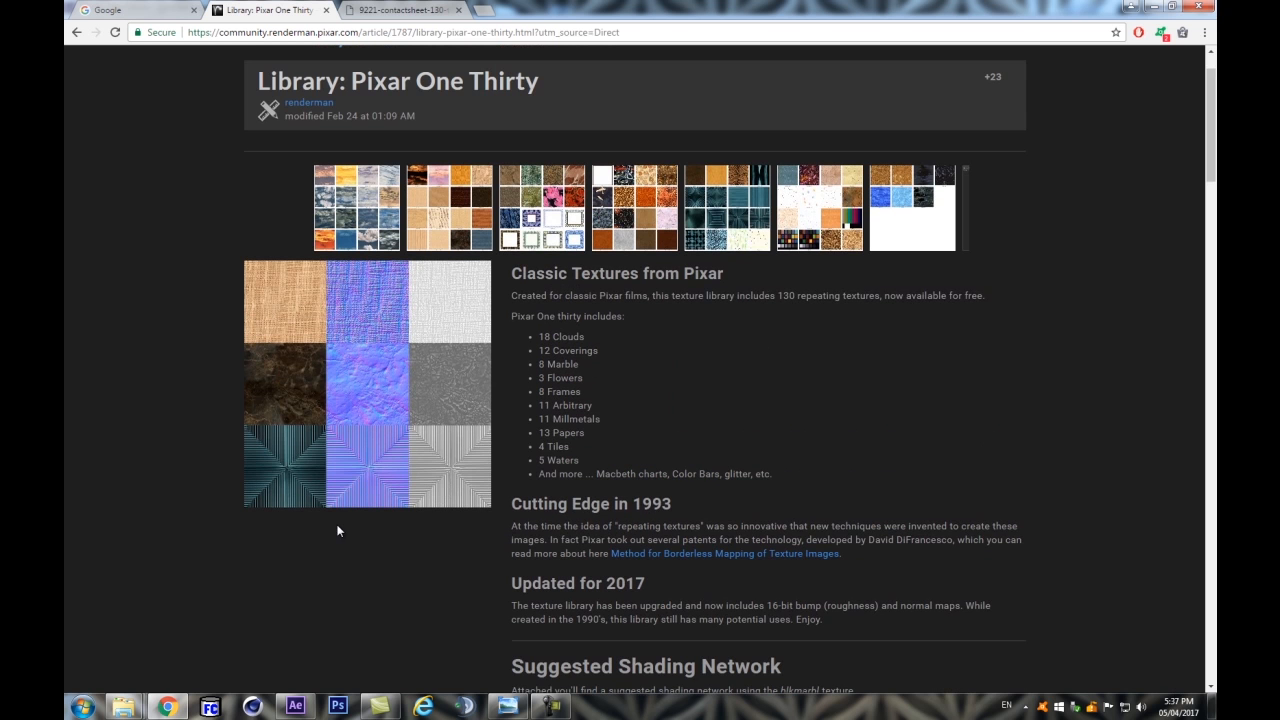
# Switch back to After Effects, widen the project area and create a 1080 x 1080 px composition
pyautogui.click(296, 707)
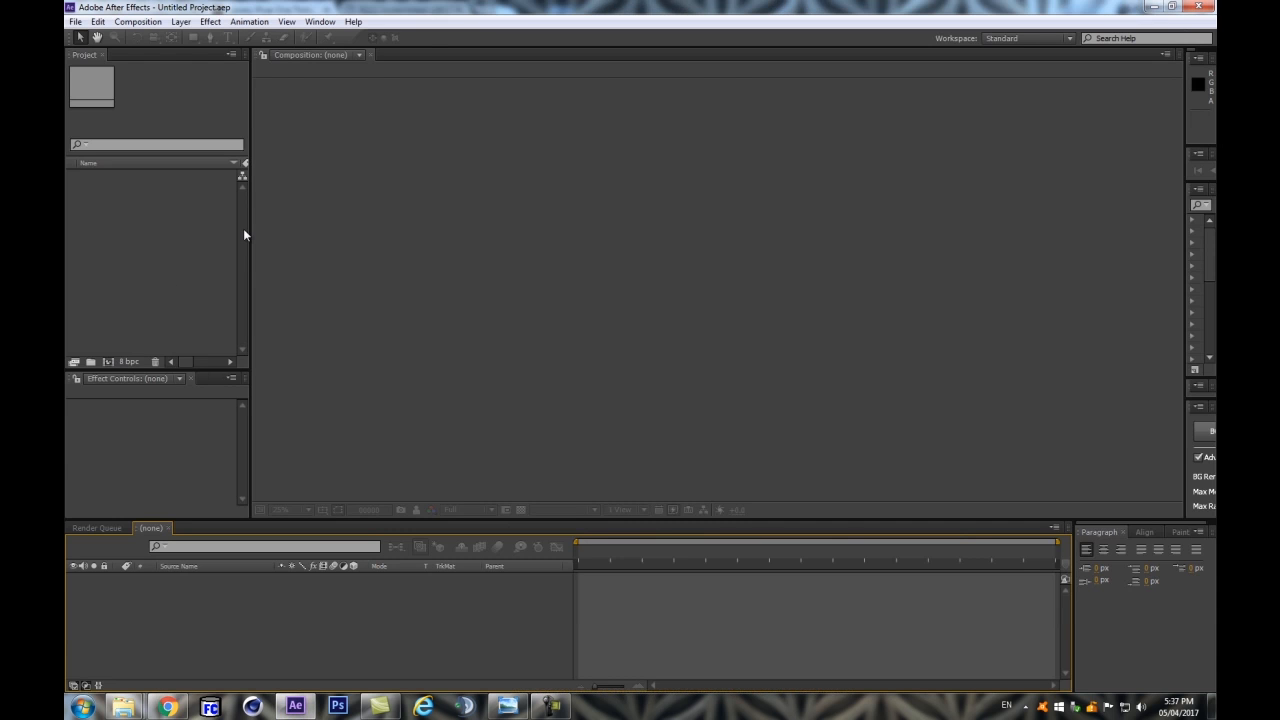
pyautogui.moveTo(251, 233); pyautogui.dragTo(278, 228)
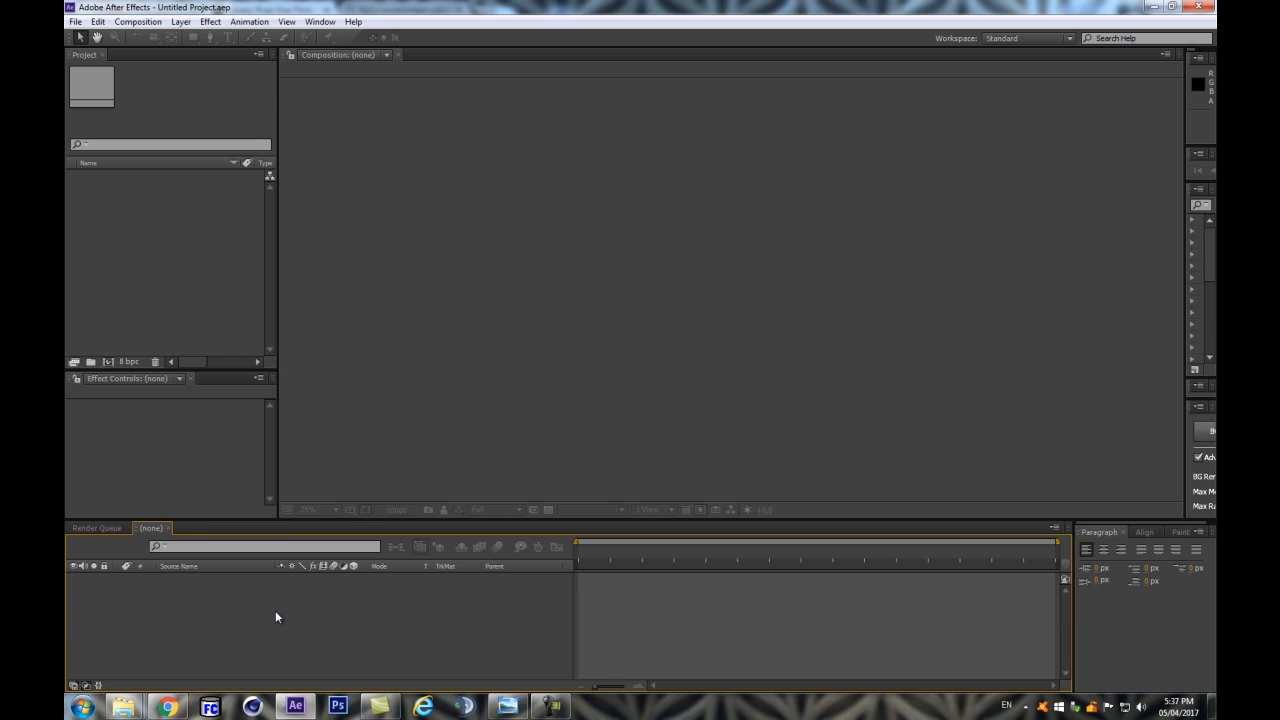
pyautogui.hotkey('ctrl', 'n')
pyautogui.click(536, 341)
pyautogui.write('1080')
pyautogui.press('Tab')
pyautogui.write('4080')
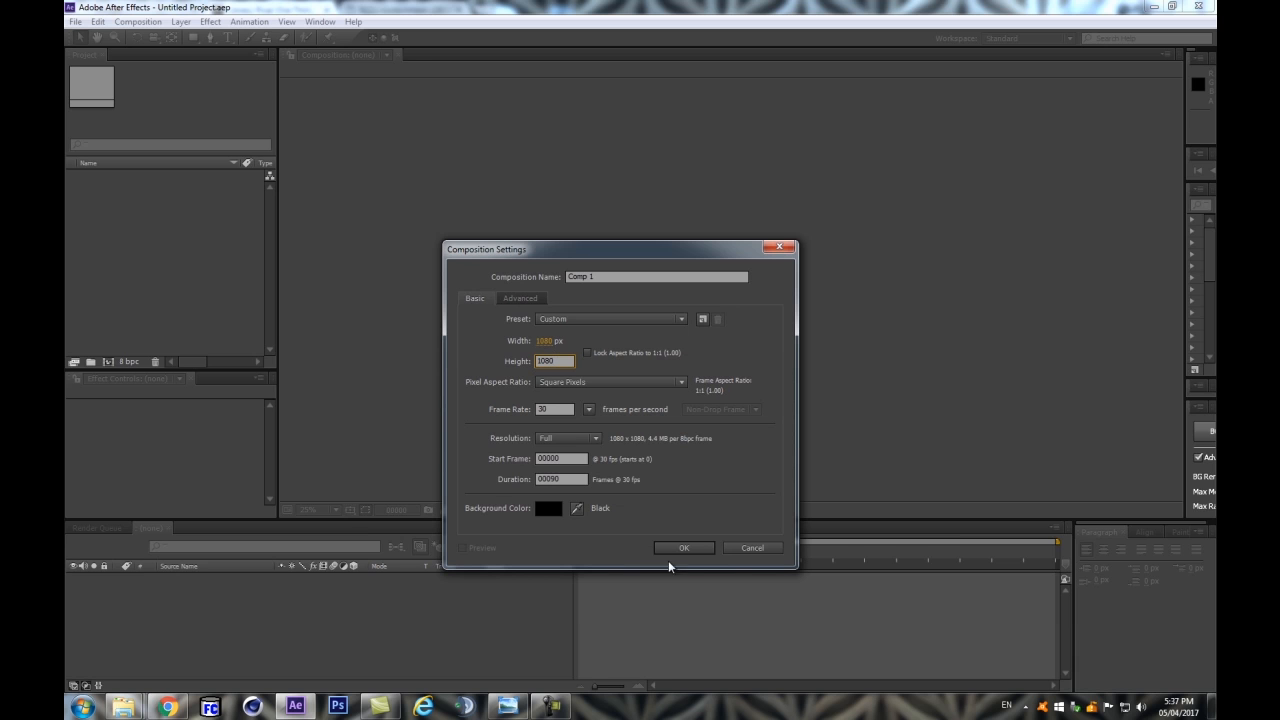
pyautogui.click(688, 550)
# Set the new composition's duration to 1200 frames and widen the effects list area
pyautogui.click(138, 21)
pyautogui.click(175, 54)
pyautogui.moveTo(551, 480); pyautogui.dragTo(590, 482)
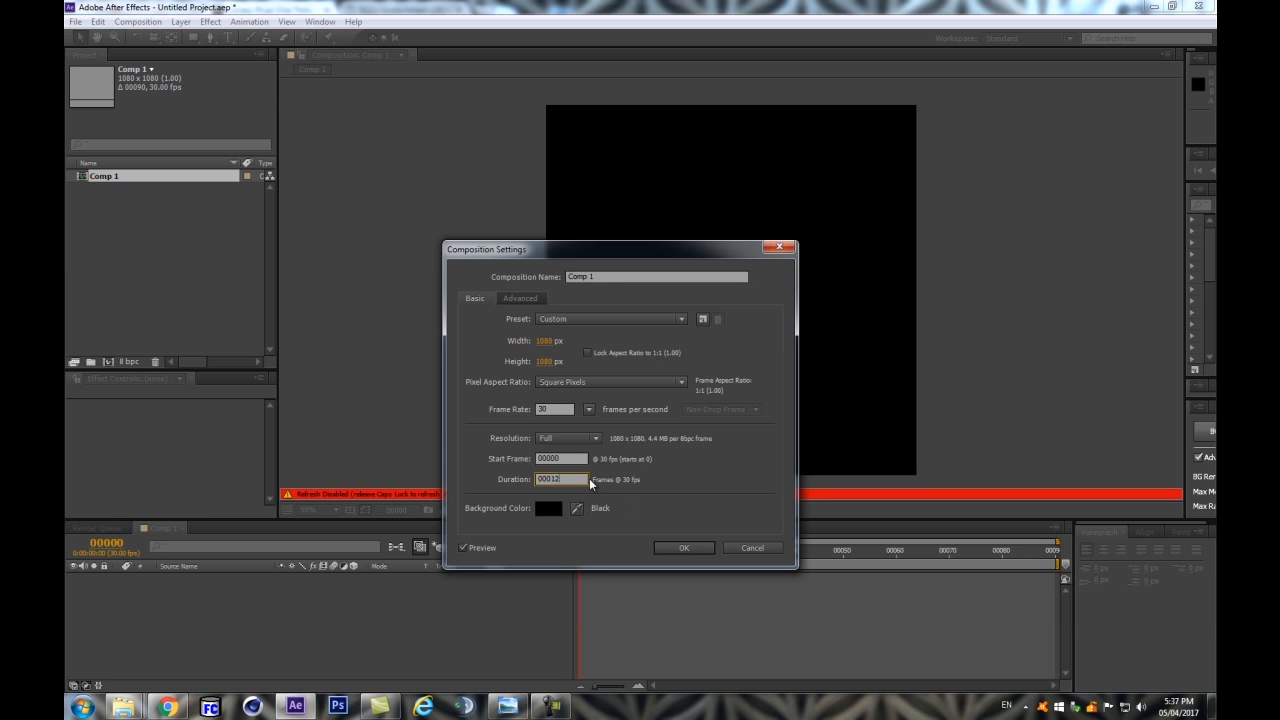
pyautogui.write('1200')
pyautogui.press('Return')
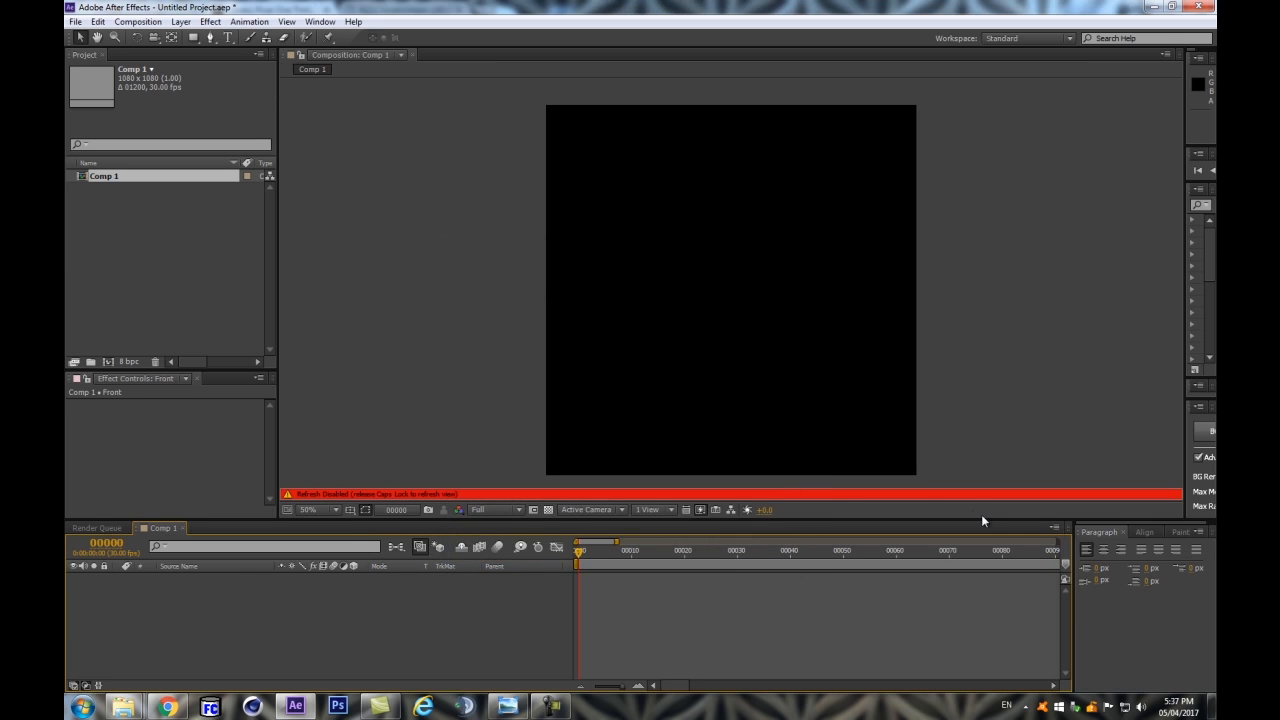
pyautogui.moveTo(1185, 380); pyautogui.dragTo(1065, 358)
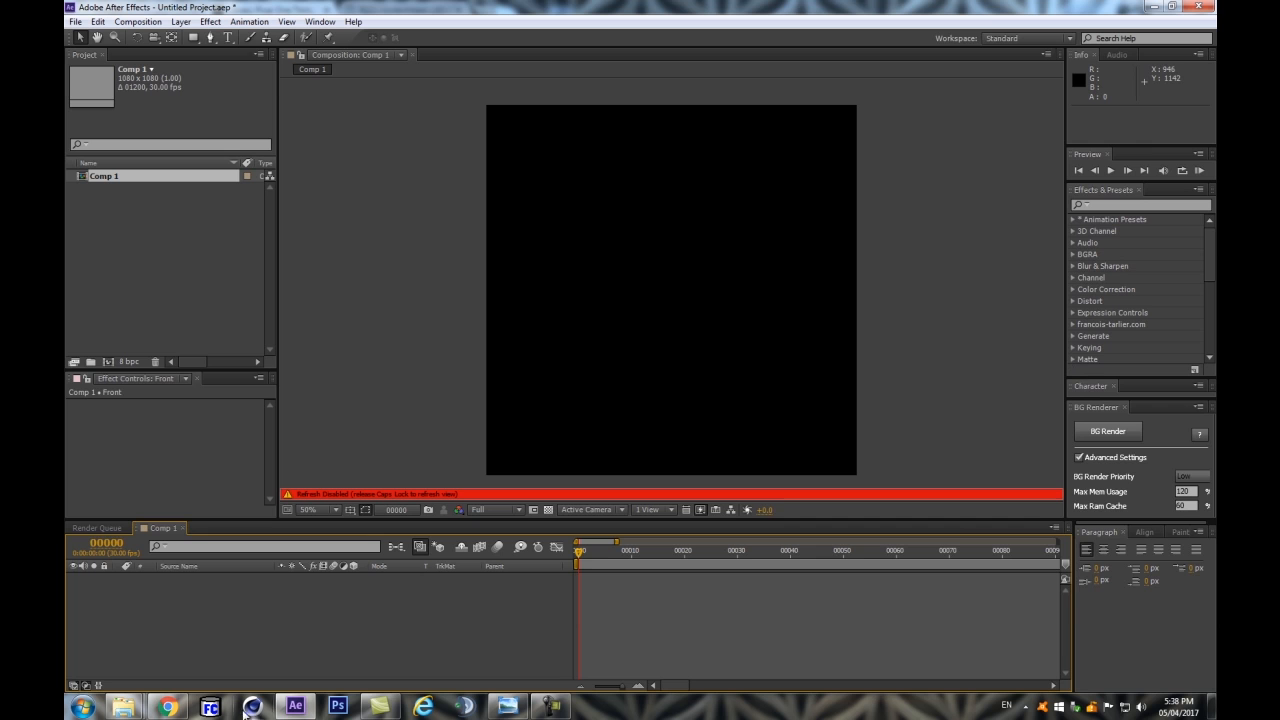
# Create a black 1080 x 1080 px solid layer in Comp 1
pyautogui.hotkey('ctrl', 'y')
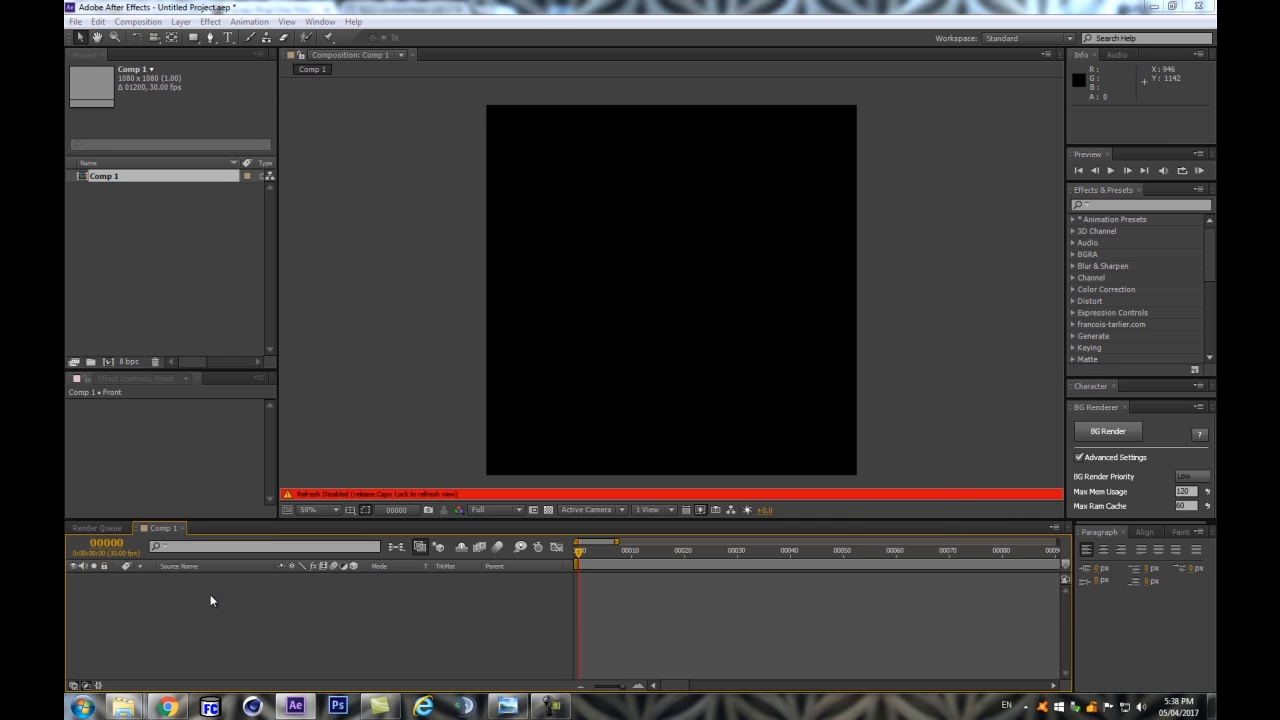
pyautogui.click(794, 593)
pyautogui.moveTo(752, 568); pyautogui.dragTo(643, 639)
pyautogui.press('Return')
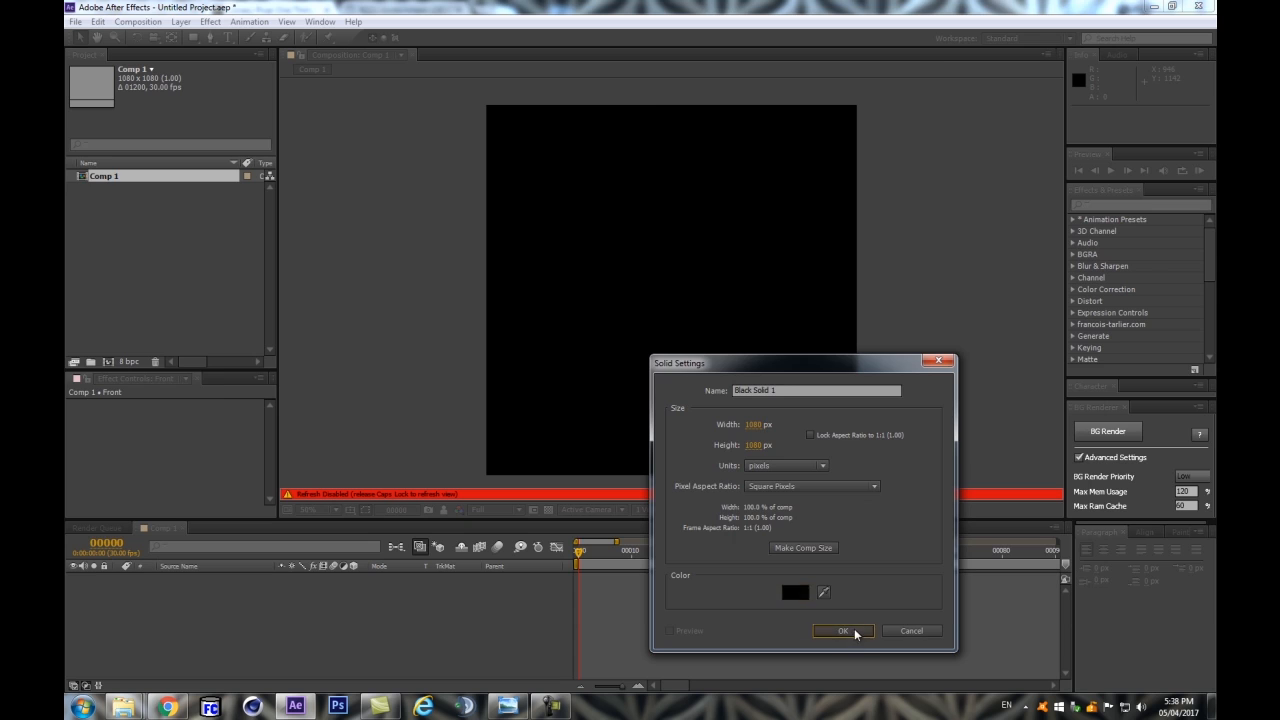
pyautogui.click(843, 632)
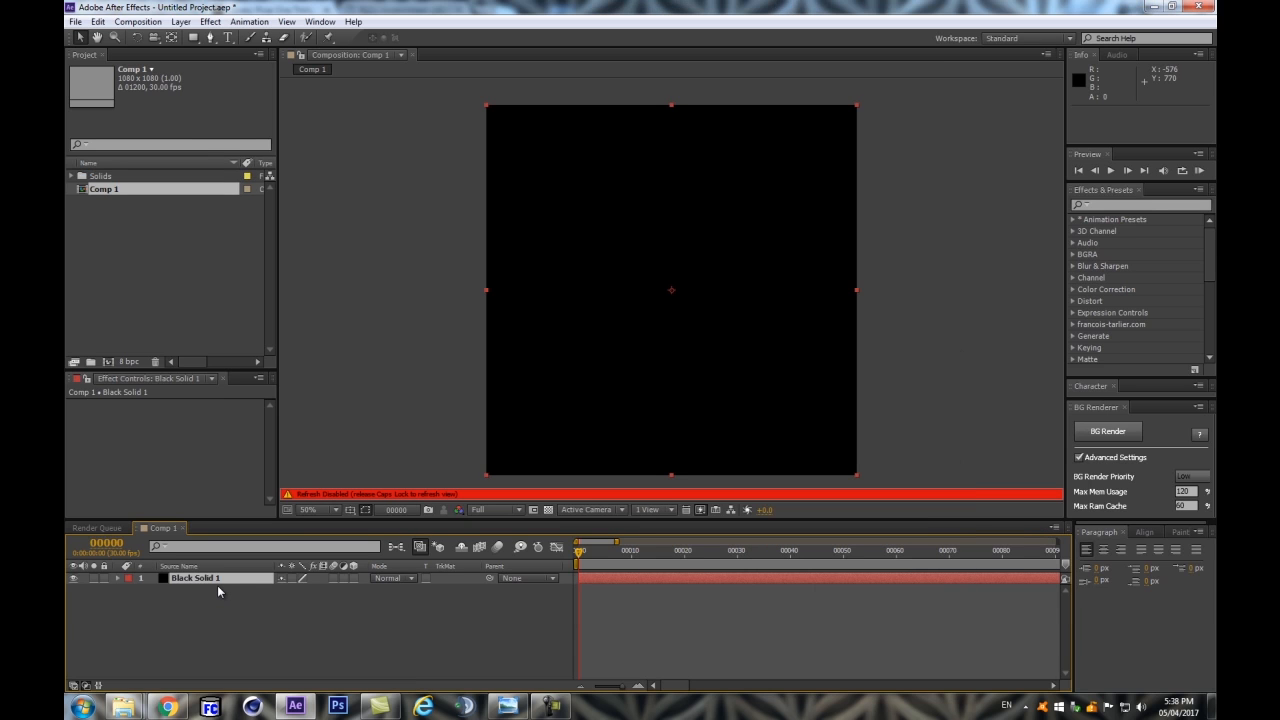
# Rename the black solid as tao and re-enable refreshing of the composition view
pyautogui.hotkey('ctrl', 'shift', 'y')
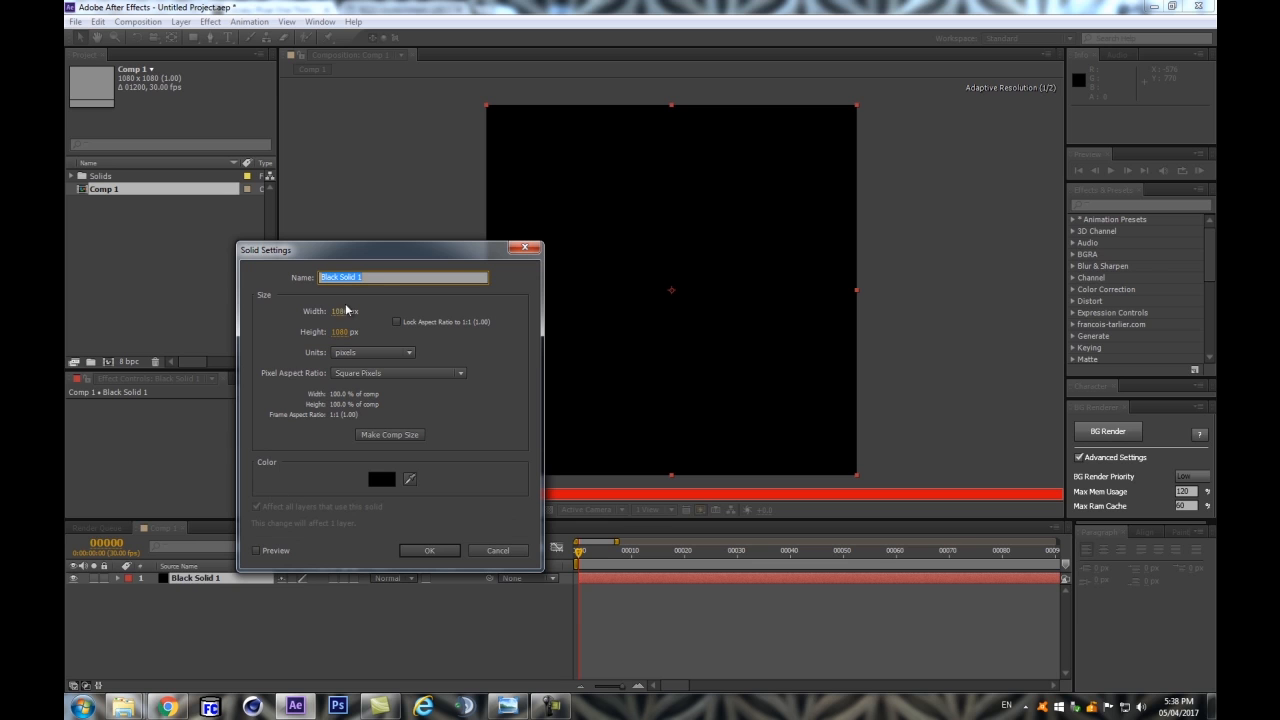
pyautogui.write('tao')
pyautogui.press('Return')
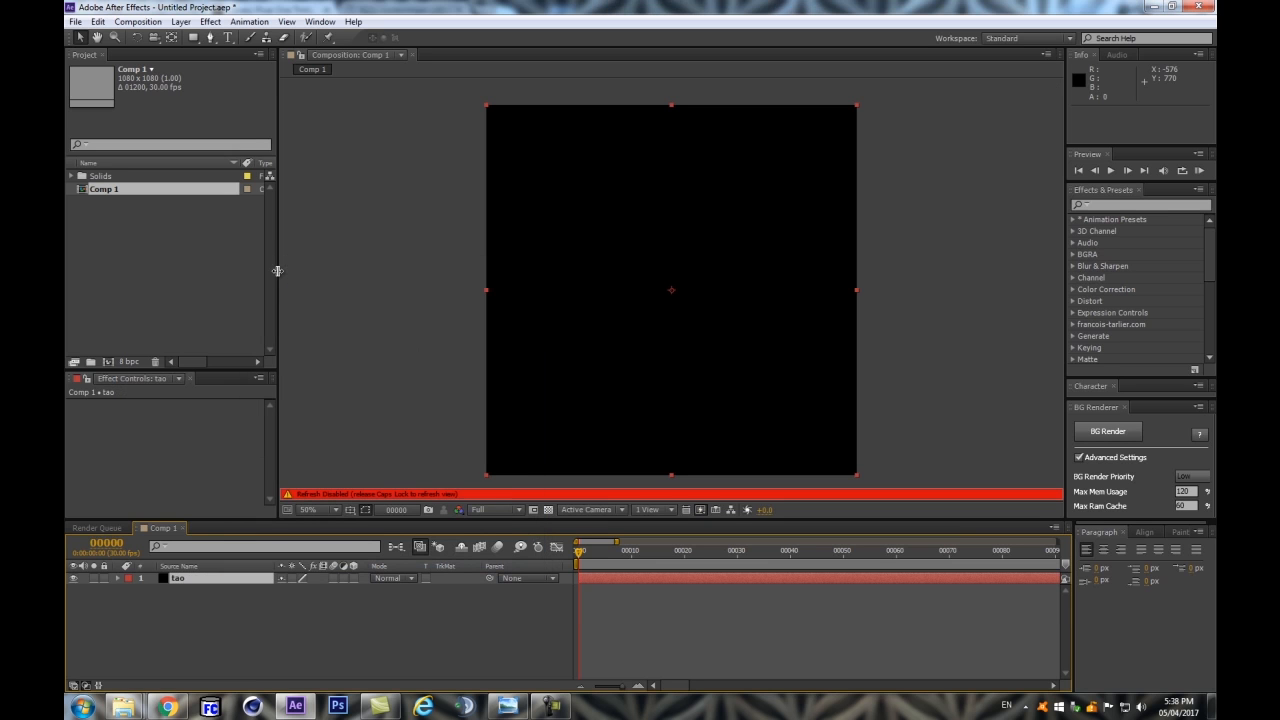
pyautogui.press('capslock')
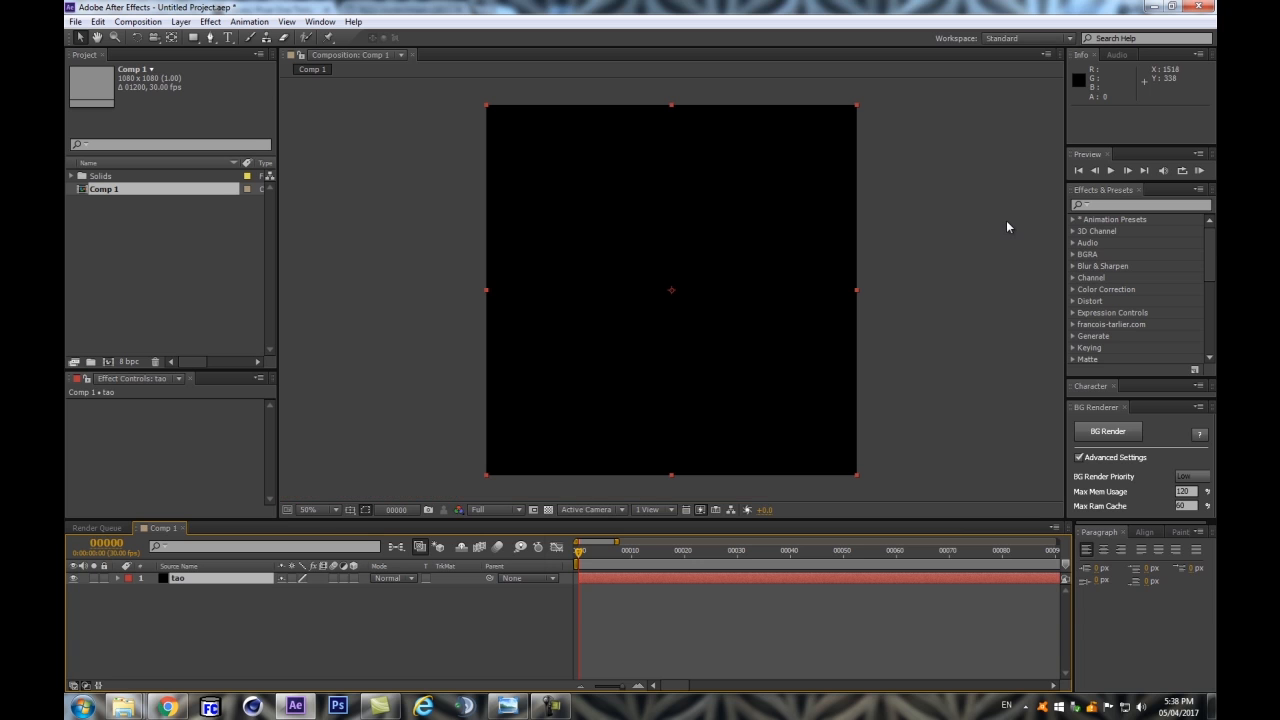
# Find the Trapcode Tao effect, apply it to the tao layer, and resize the workspace to show its parameters
pyautogui.click(1113, 204)
pyautogui.write('tao')
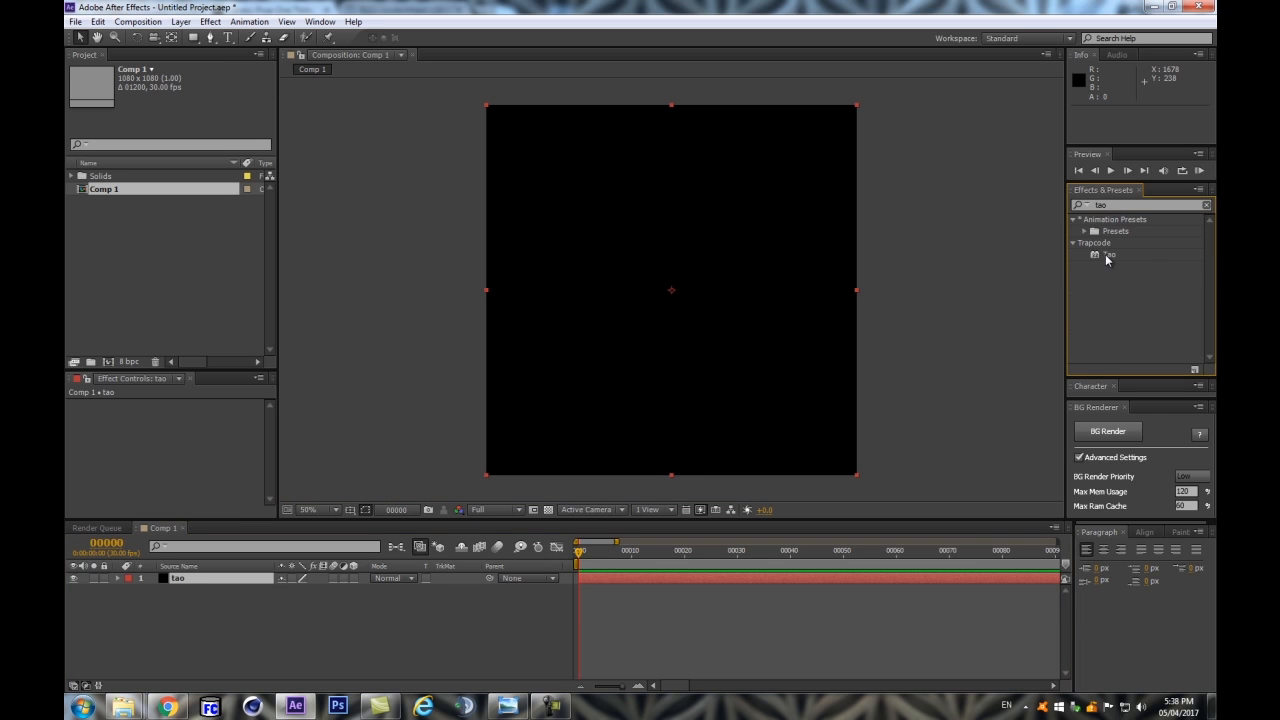
pyautogui.moveTo(1107, 259); pyautogui.dragTo(185, 578)
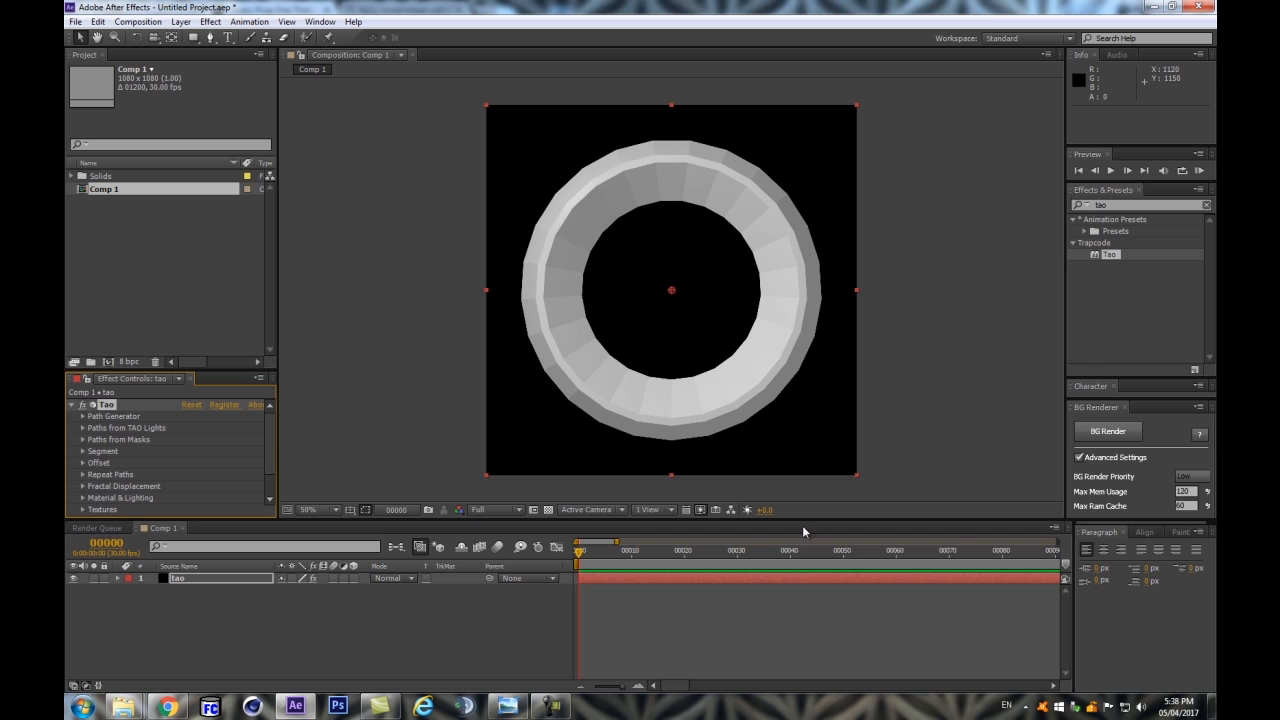
pyautogui.moveTo(802, 524); pyautogui.dragTo(817, 566)
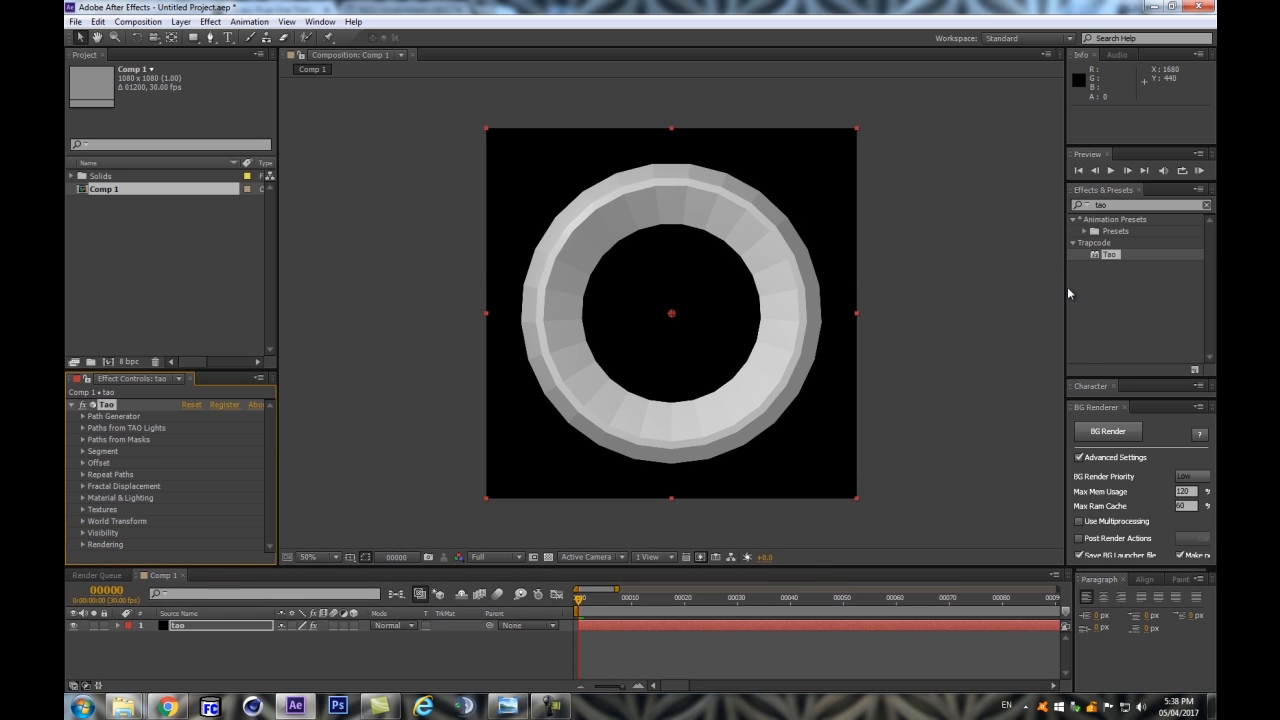
pyautogui.moveTo(1065, 286); pyautogui.dragTo(1110, 285)
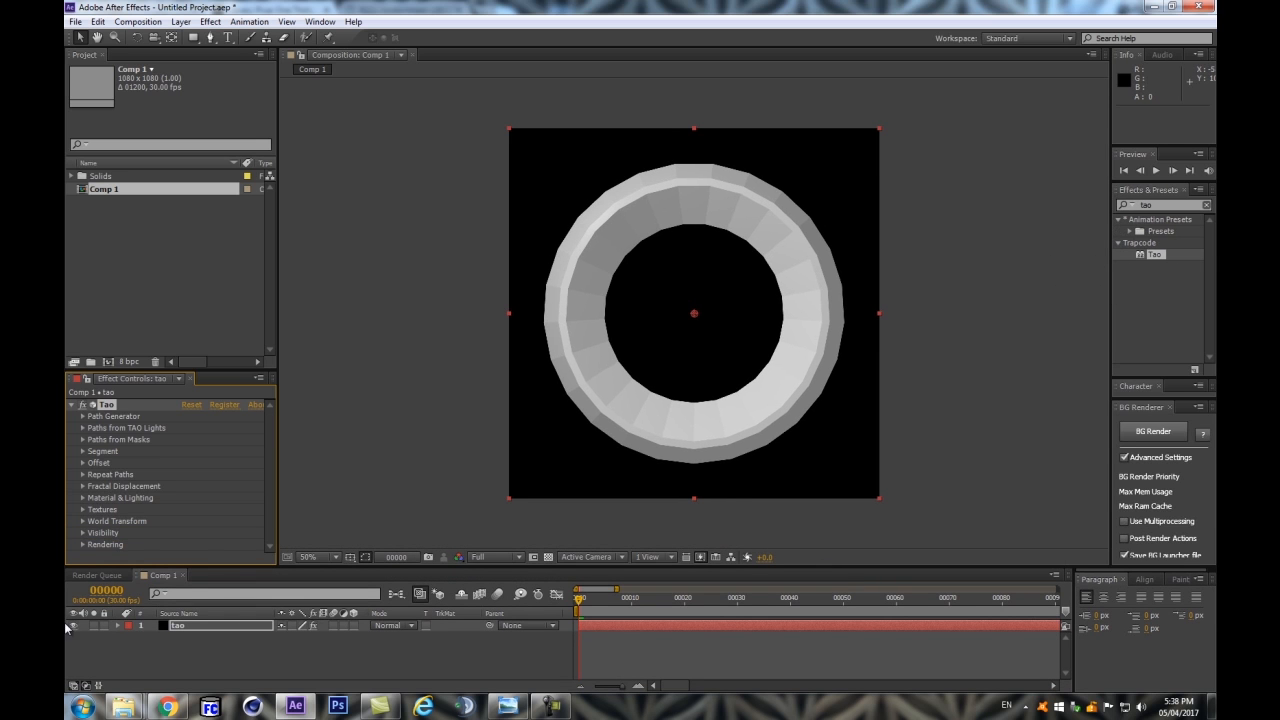
# Set the Tao effect's Path Generator shape to Line
pyautogui.click(84, 465)
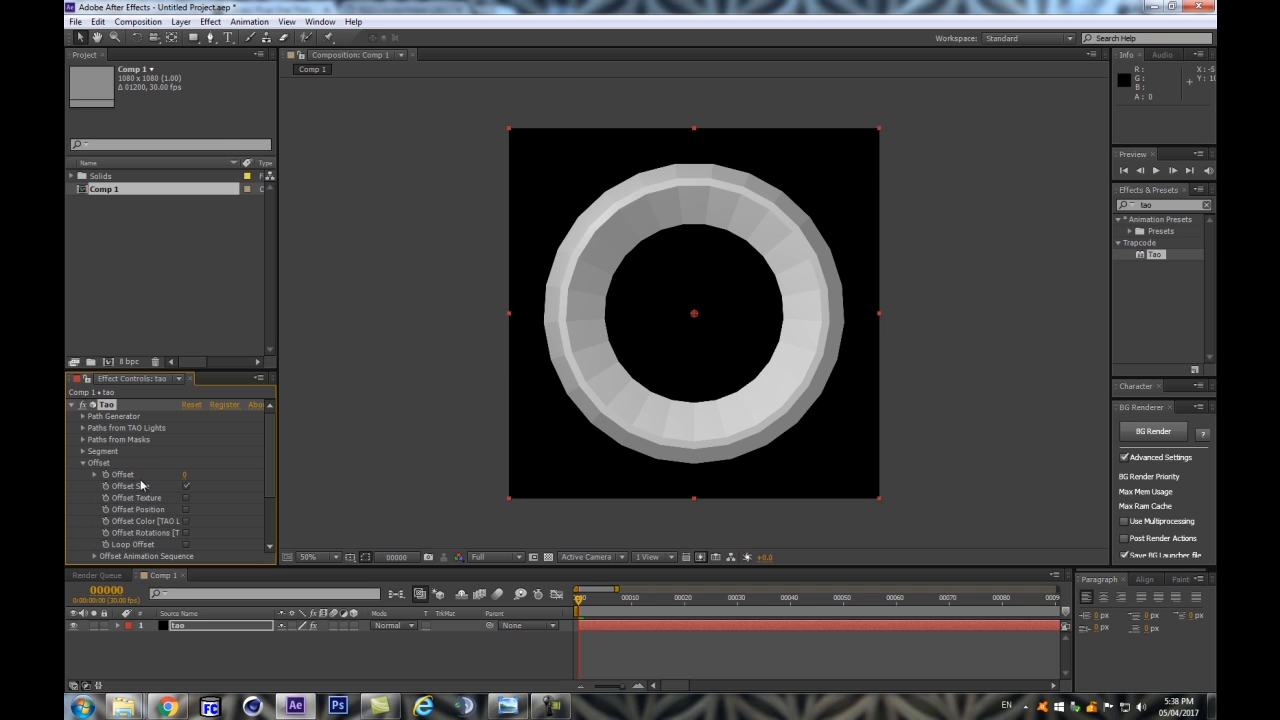
pyautogui.click(83, 462)
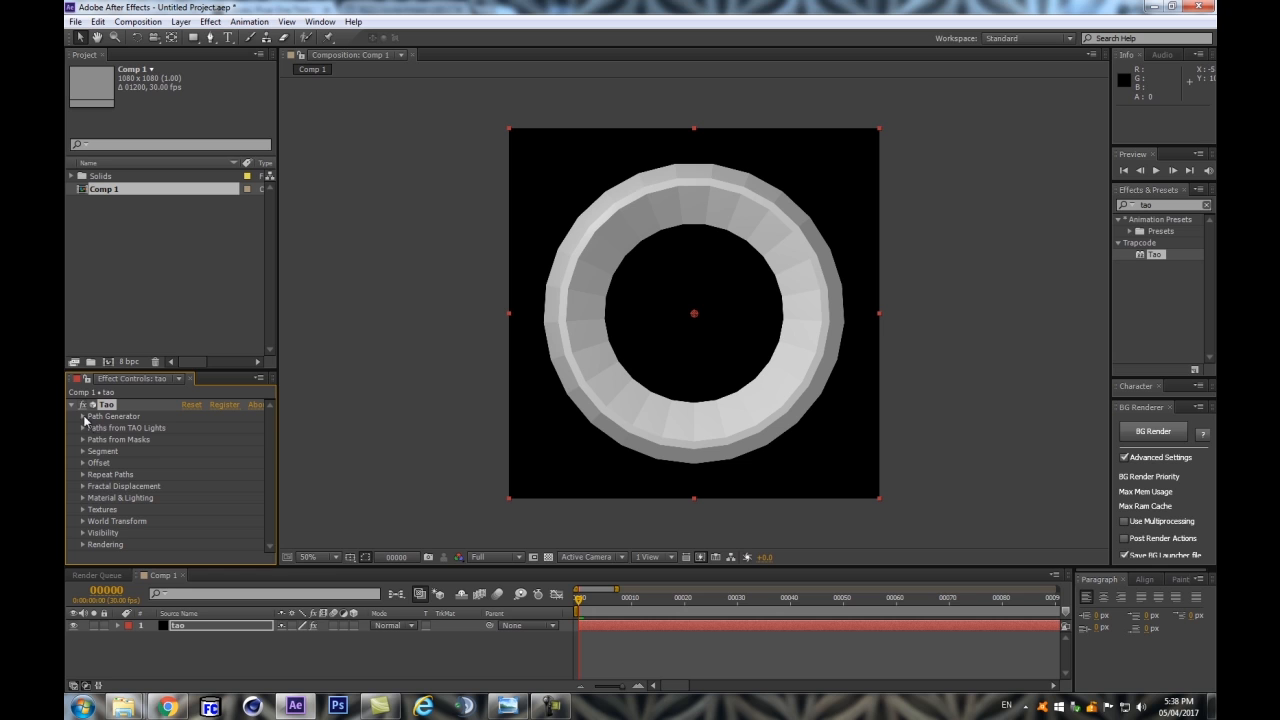
pyautogui.click(83, 416)
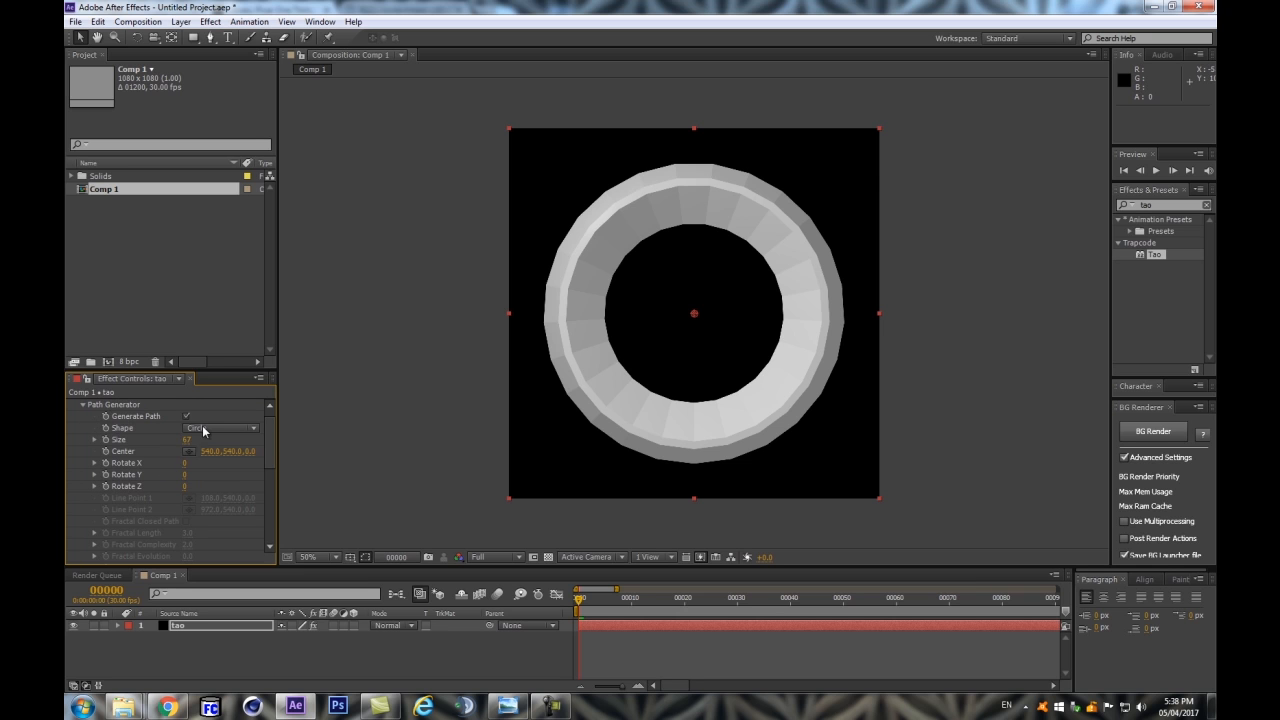
pyautogui.click(202, 425)
pyautogui.click(198, 457)
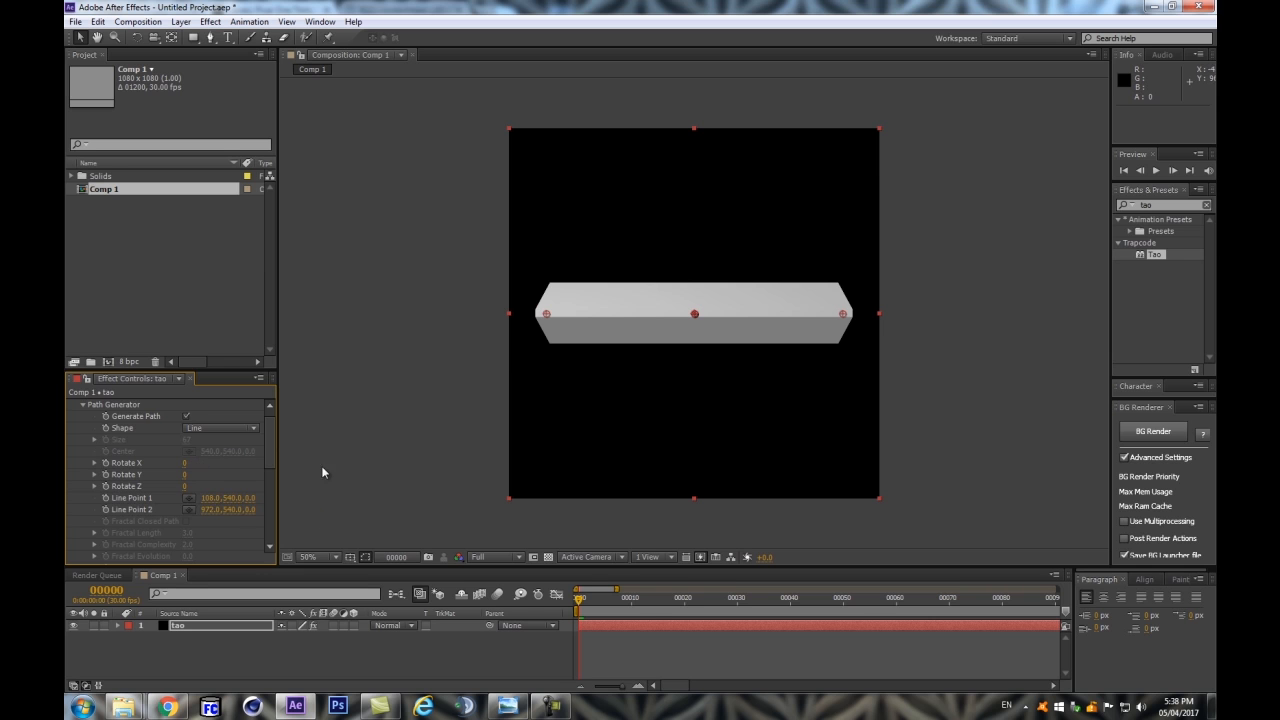
# Set the Tao effect's Segment Mode to Repeat N-gon
pyautogui.moveTo(266, 447); pyautogui.dragTo(273, 504)
pyautogui.click(84, 514)
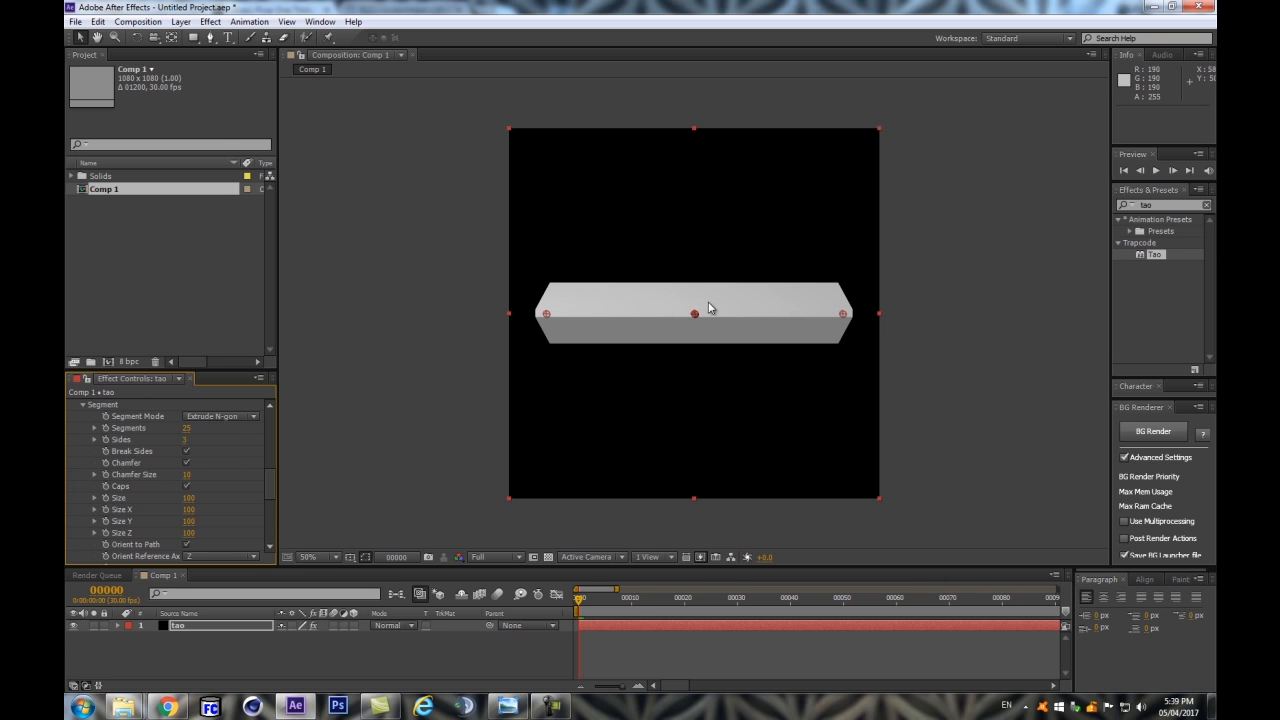
pyautogui.click(229, 417)
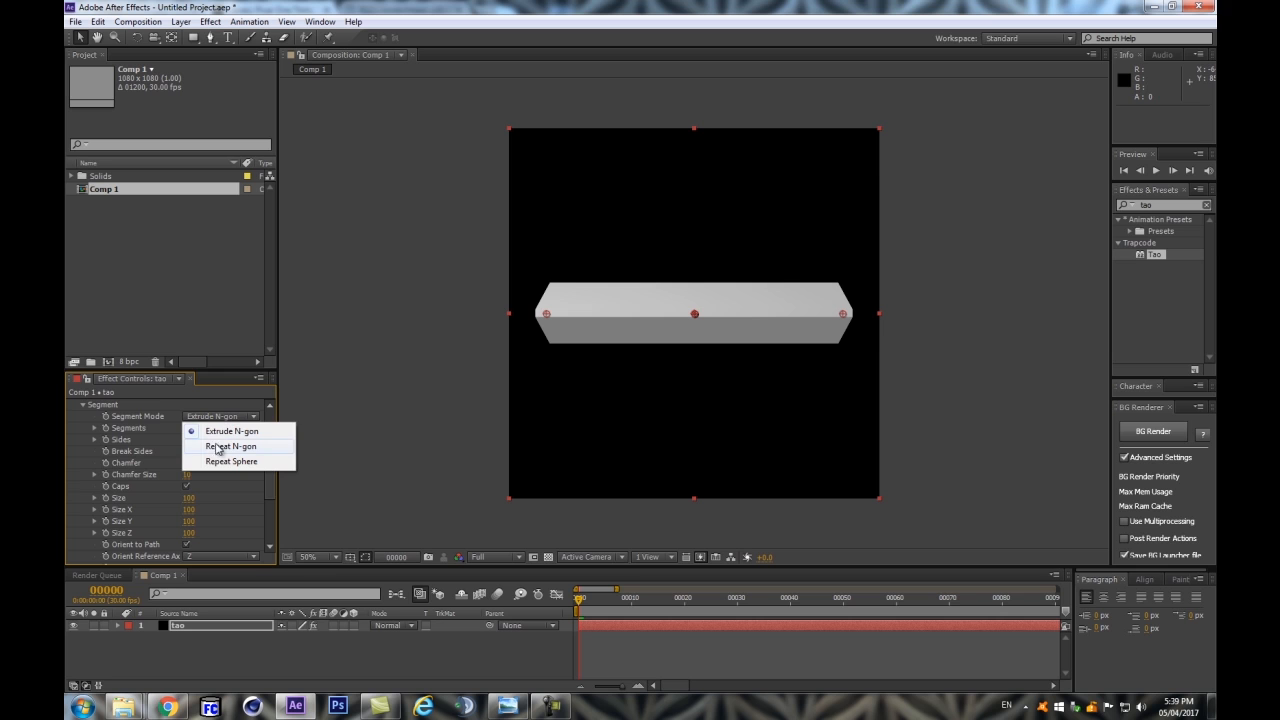
pyautogui.click(262, 447)
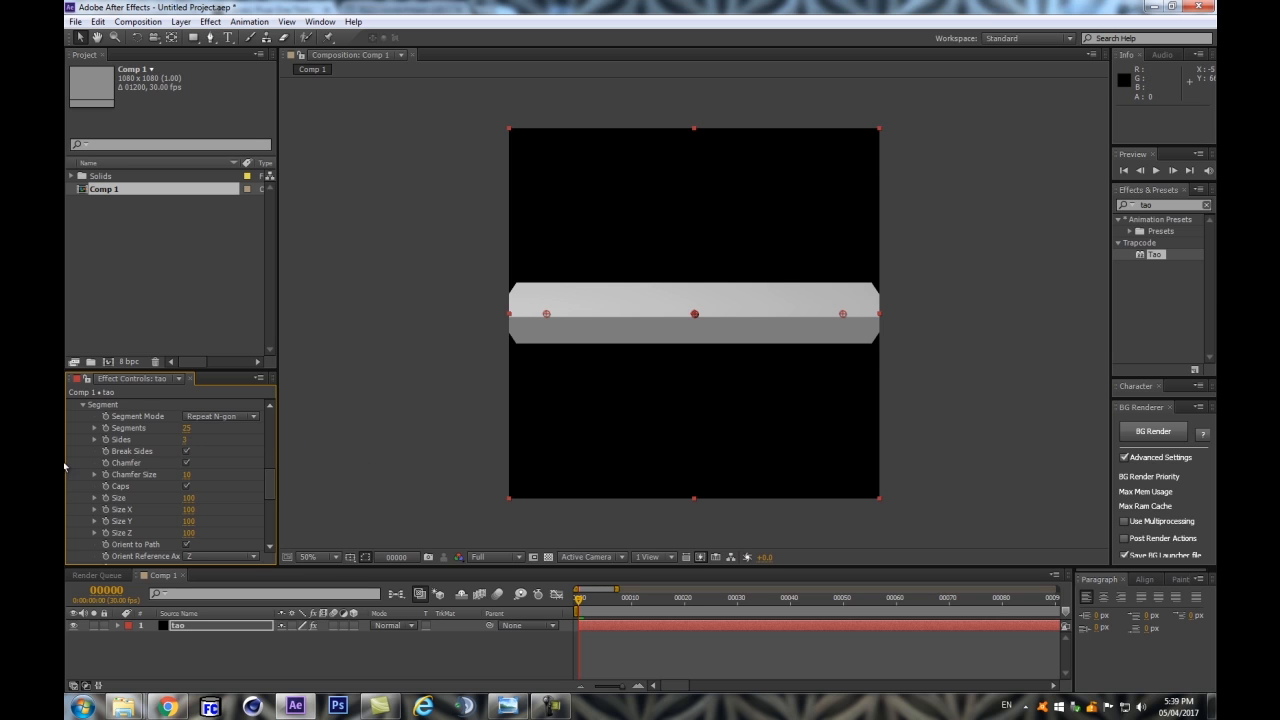
# Set the number of Tao segments to 8
pyautogui.moveTo(187, 428); pyautogui.dragTo(178, 428)
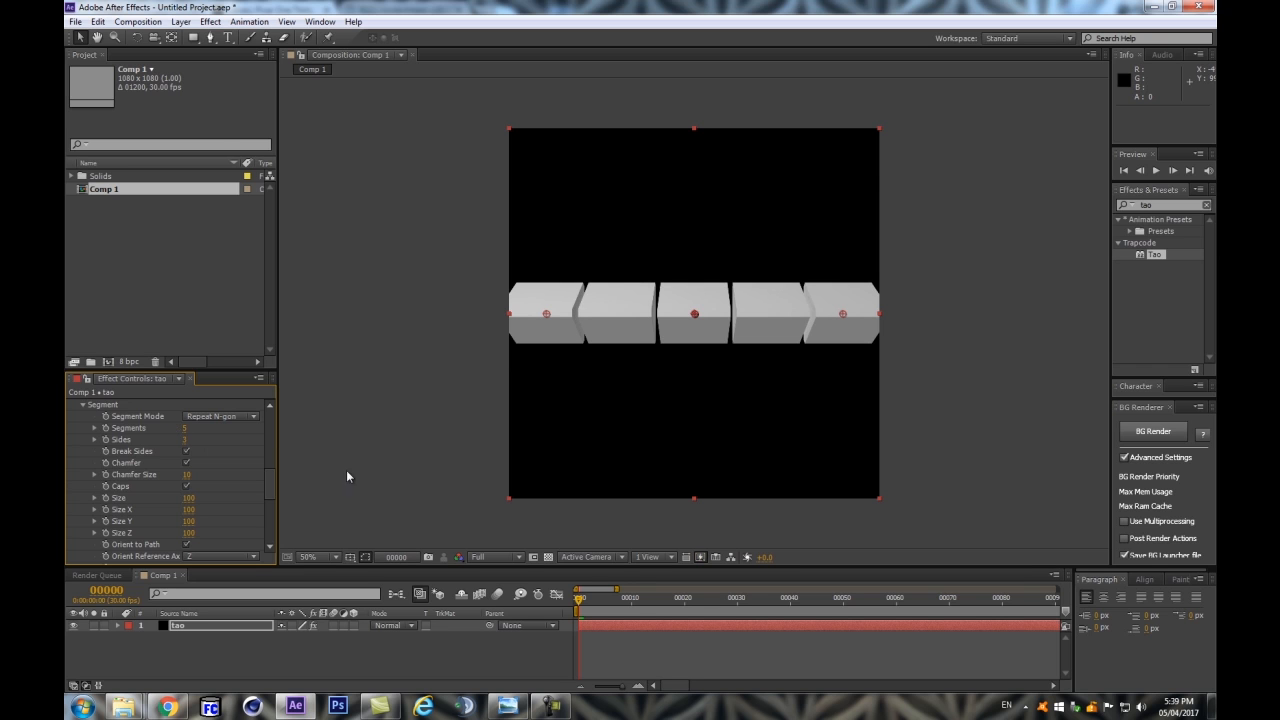
pyautogui.click(183, 427)
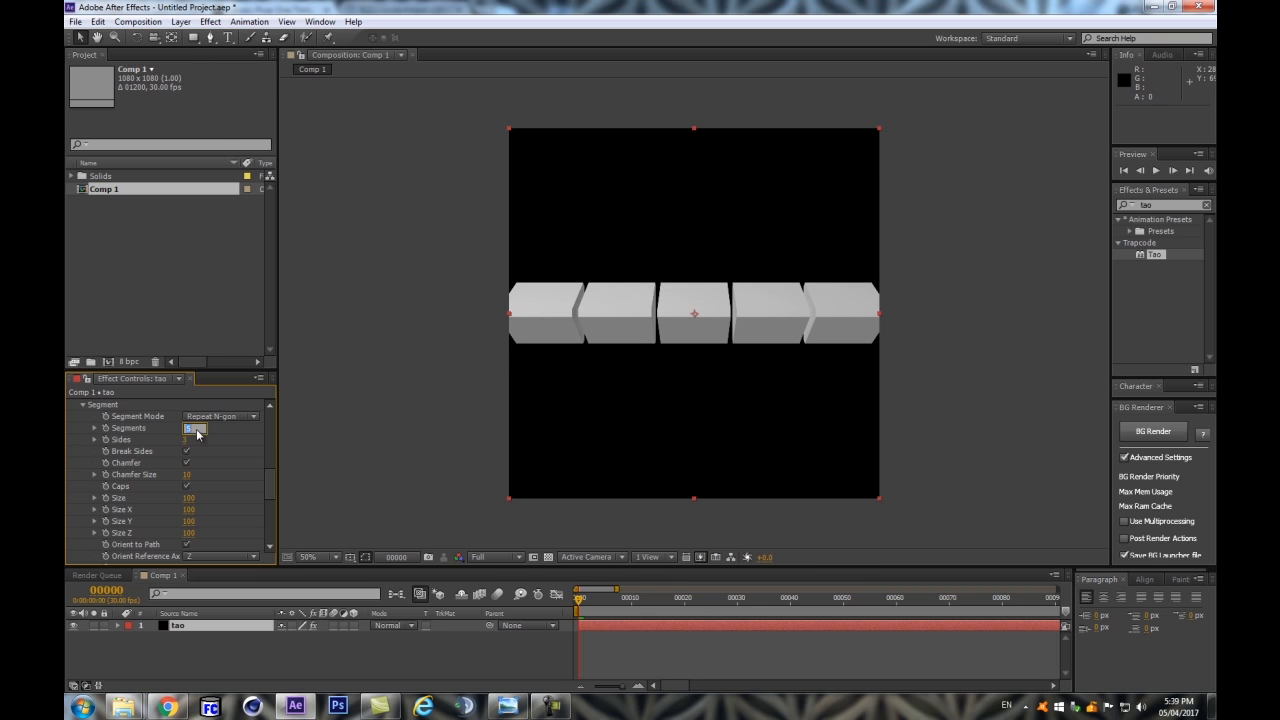
pyautogui.press('BackSpace')
pyautogui.press('Return')
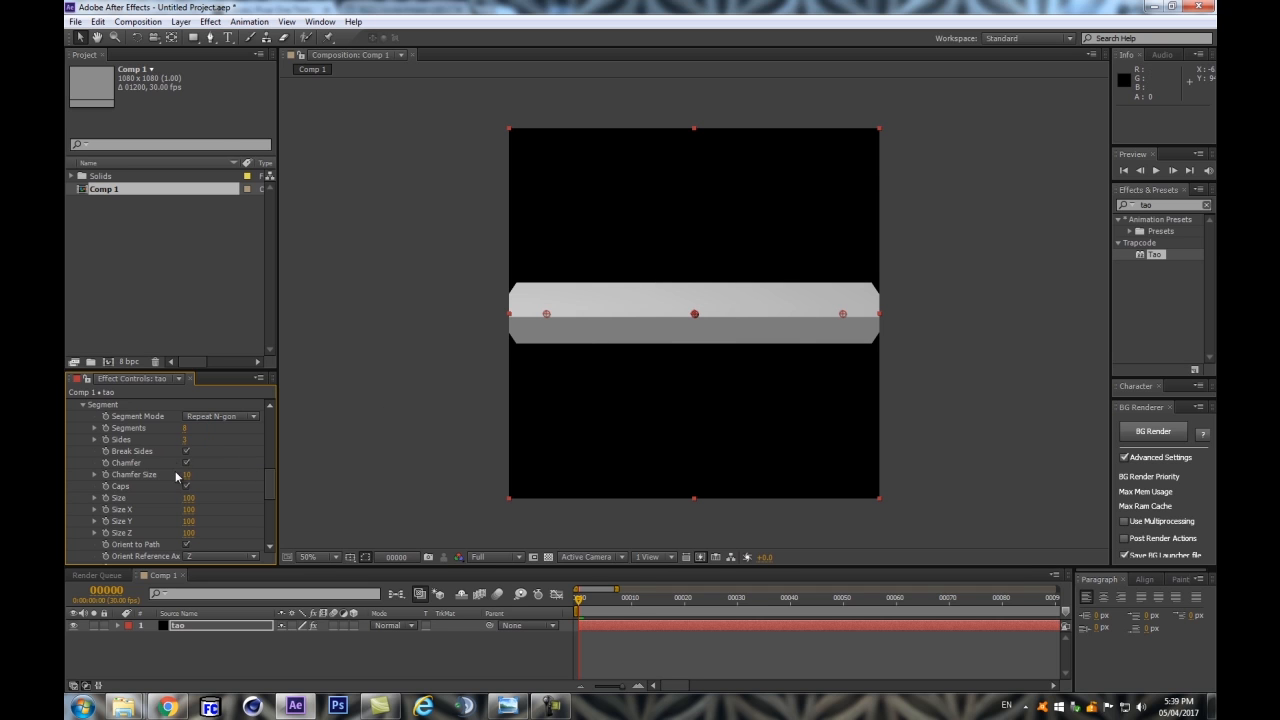
# Reduce the segments' Size Z to open gaps between the blocks and set Sides to 4
pyautogui.moveTo(186, 498); pyautogui.dragTo(163, 501)
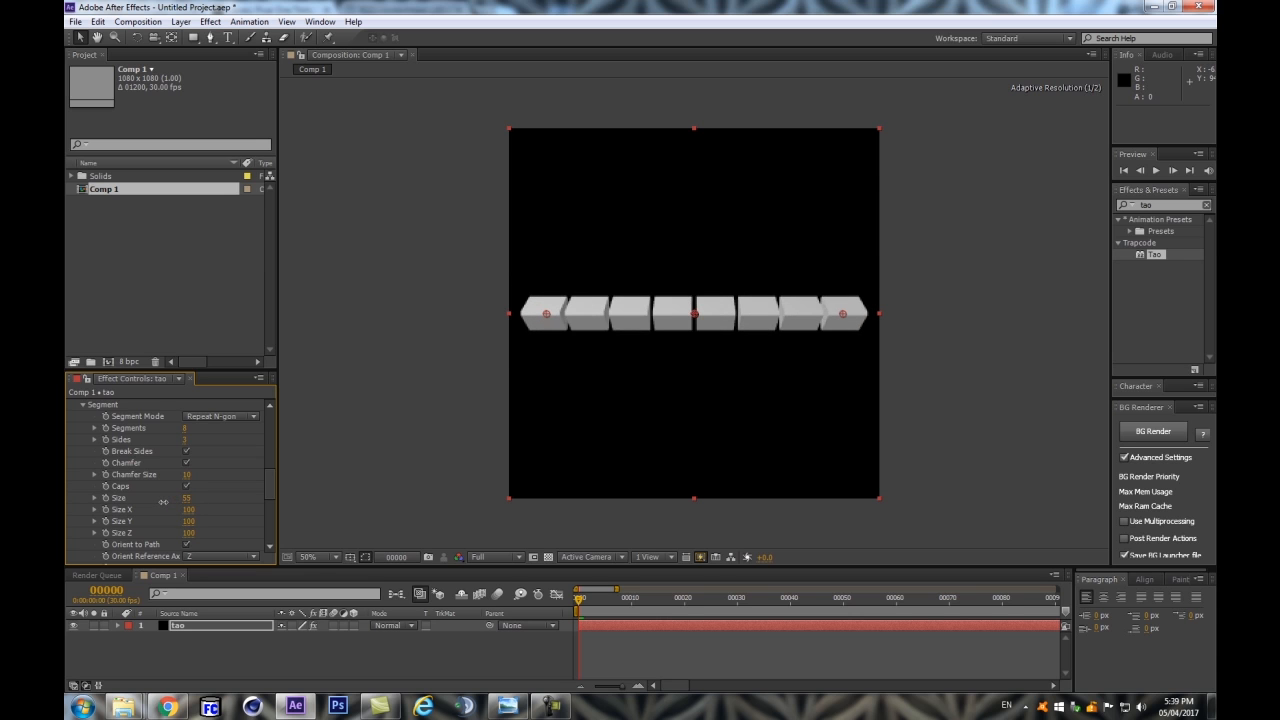
pyautogui.hotkey('ctrl', 'z')
pyautogui.moveTo(190, 537); pyautogui.dragTo(157, 532)
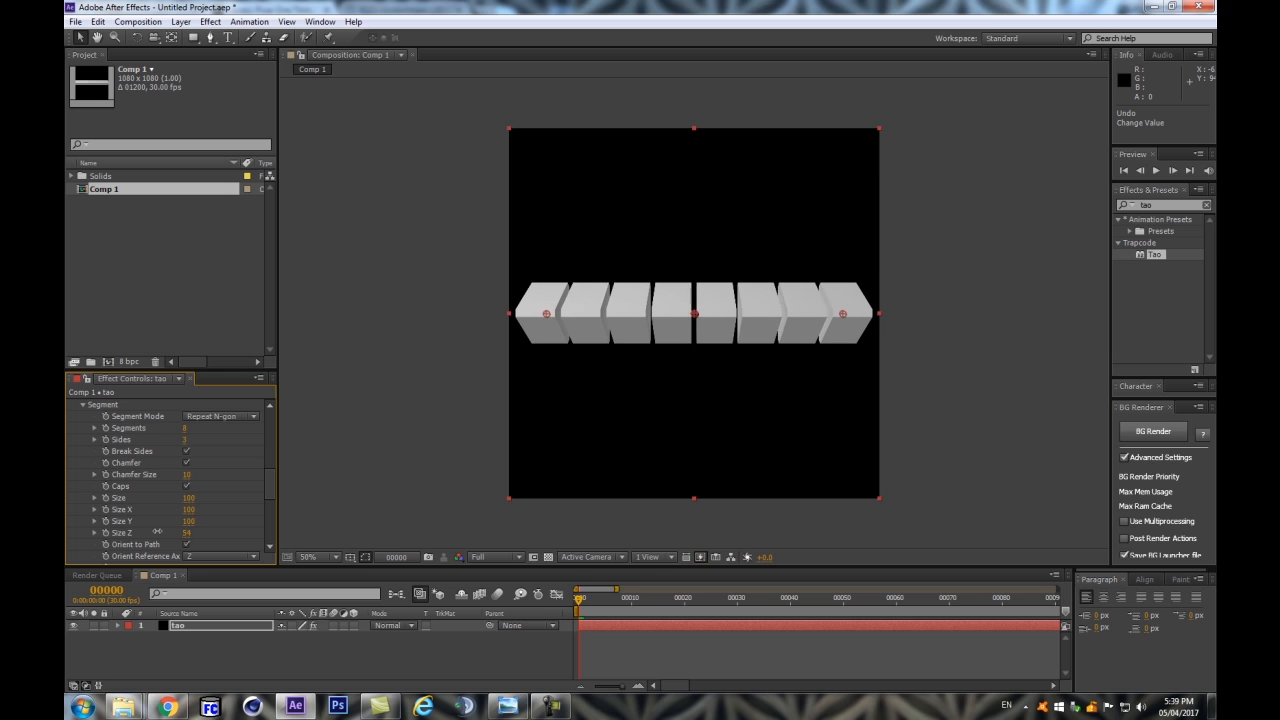
pyautogui.click(188, 440)
pyautogui.press('Return')
pyautogui.scroll(1, 679, 289)
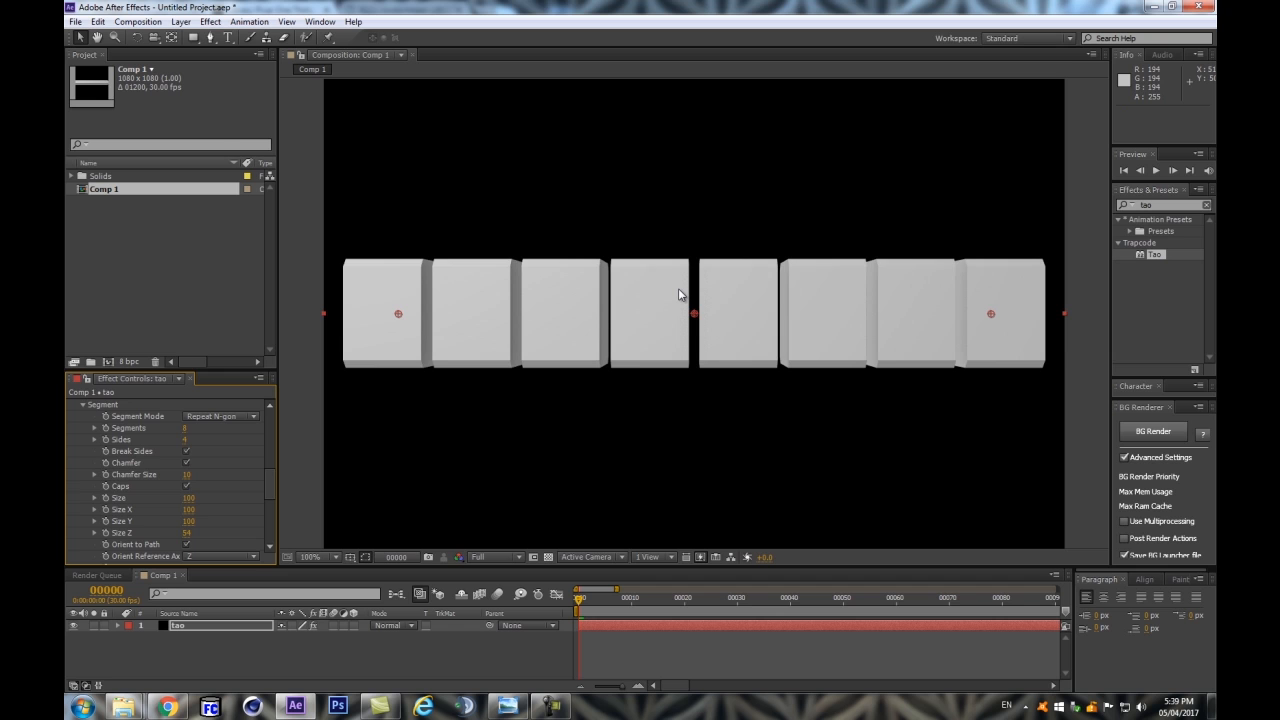
pyautogui.scroll(-1, 678, 288)
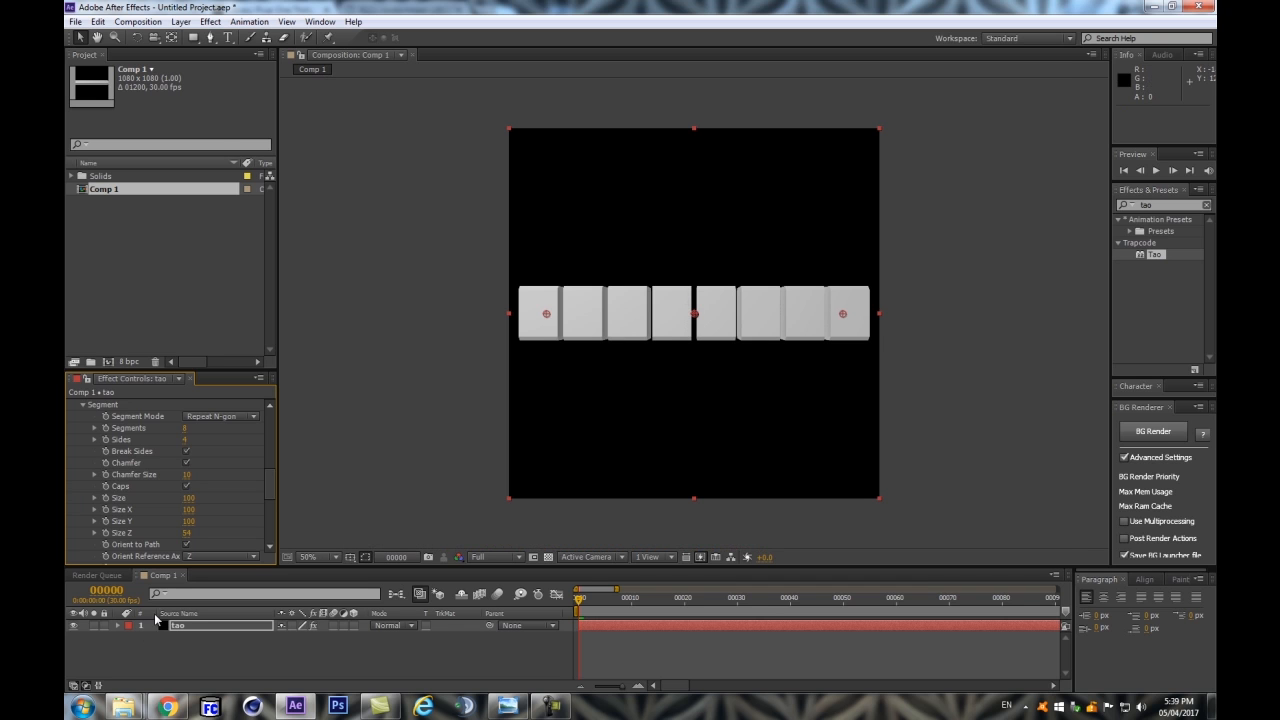
# Set the segments' Size X to 77 and Size Z to 61 so the blocks nearly touch, and deselect the layer
pyautogui.moveTo(192, 533)
pyautogui.mouseDown()
pyautogui.moveTo(206, 532)
pyautogui.moveTo(173, 509)
pyautogui.moveTo(81, 535)
pyautogui.moveTo(202, 530)
pyautogui.moveTo(167, 529)
pyautogui.mouseUp()
pyautogui.scroll(1, 731, 326)
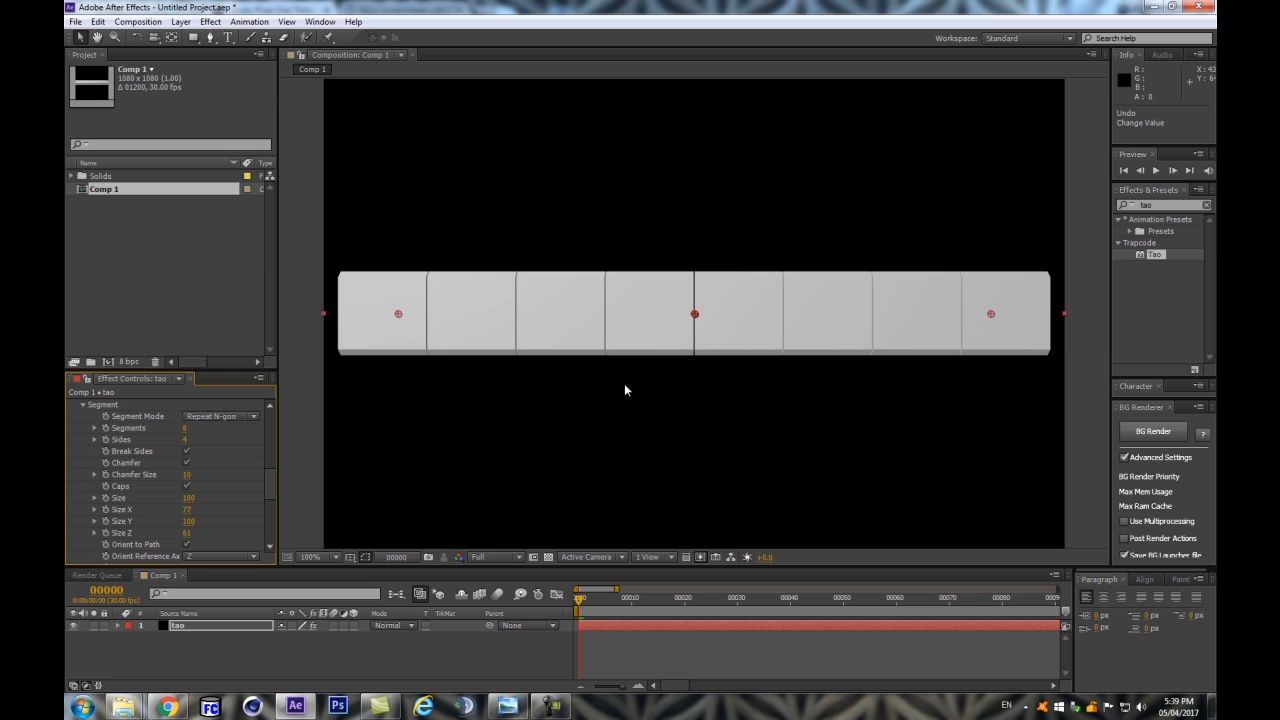
pyautogui.scroll(-1, 749, 311)
pyautogui.scroll(1, 749, 311)
pyautogui.moveTo(270, 497); pyautogui.dragTo(268, 553)
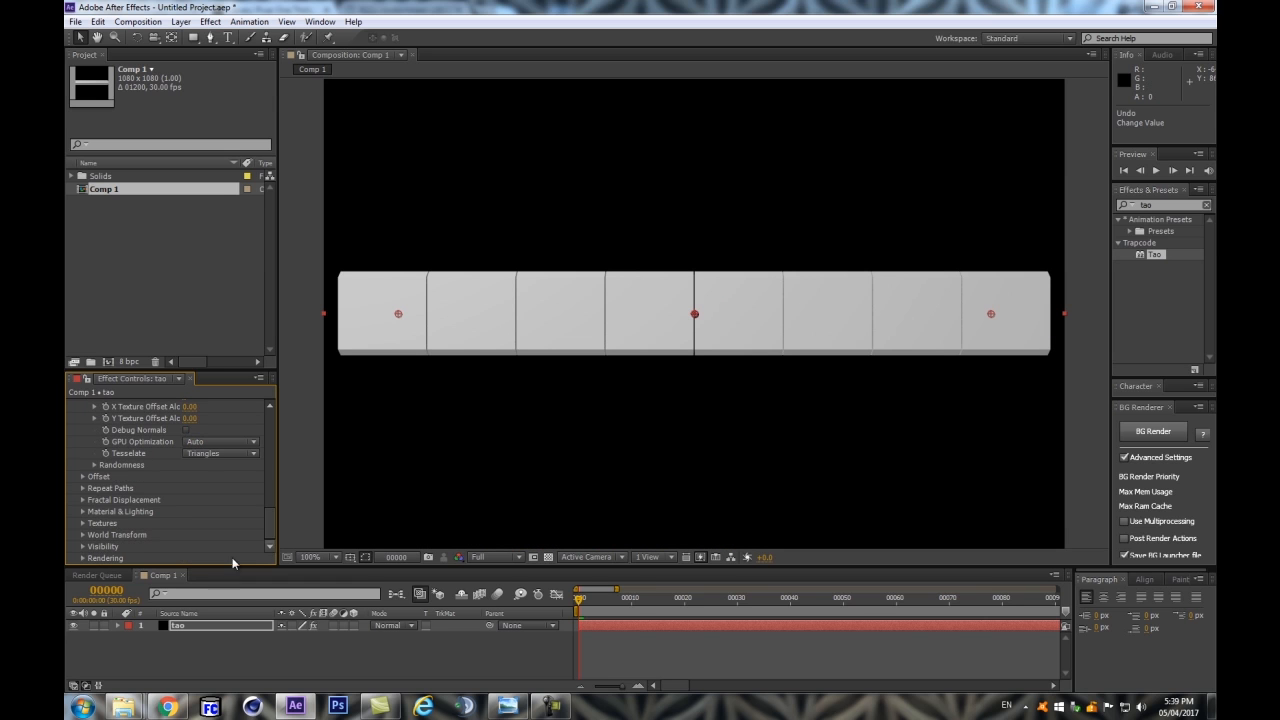
pyautogui.click(231, 653)
pyautogui.scroll(-1, 718, 356)
pyautogui.scroll(1, 717, 360)
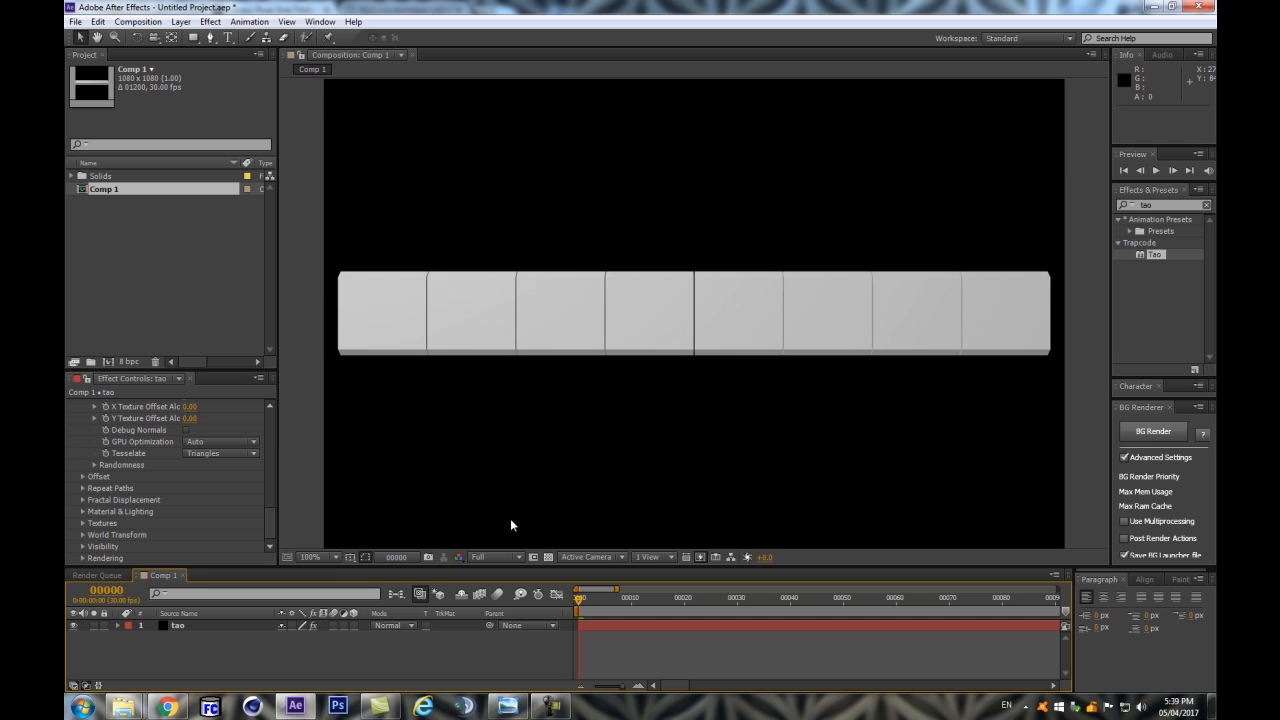
# Switch to the Windows Explorer texture window and open the exmarble folder inside Pixar 130 Library
pyautogui.moveTo(125, 706)
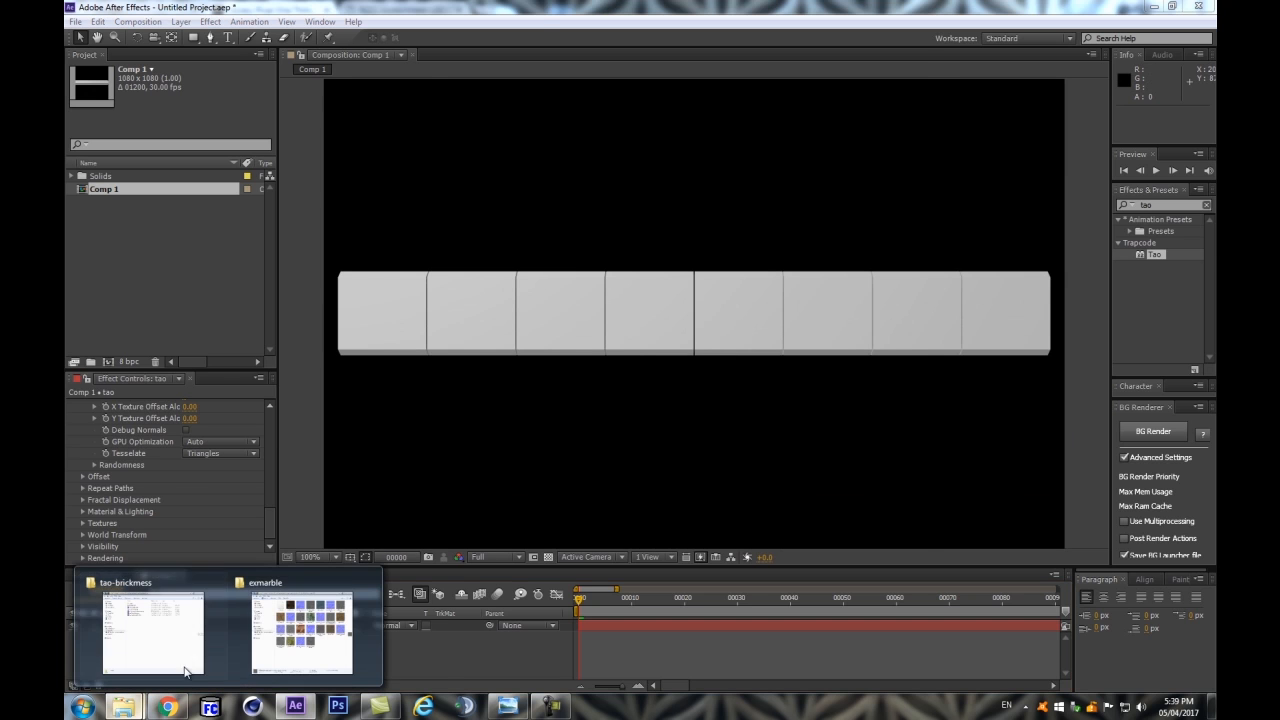
pyautogui.click(282, 640)
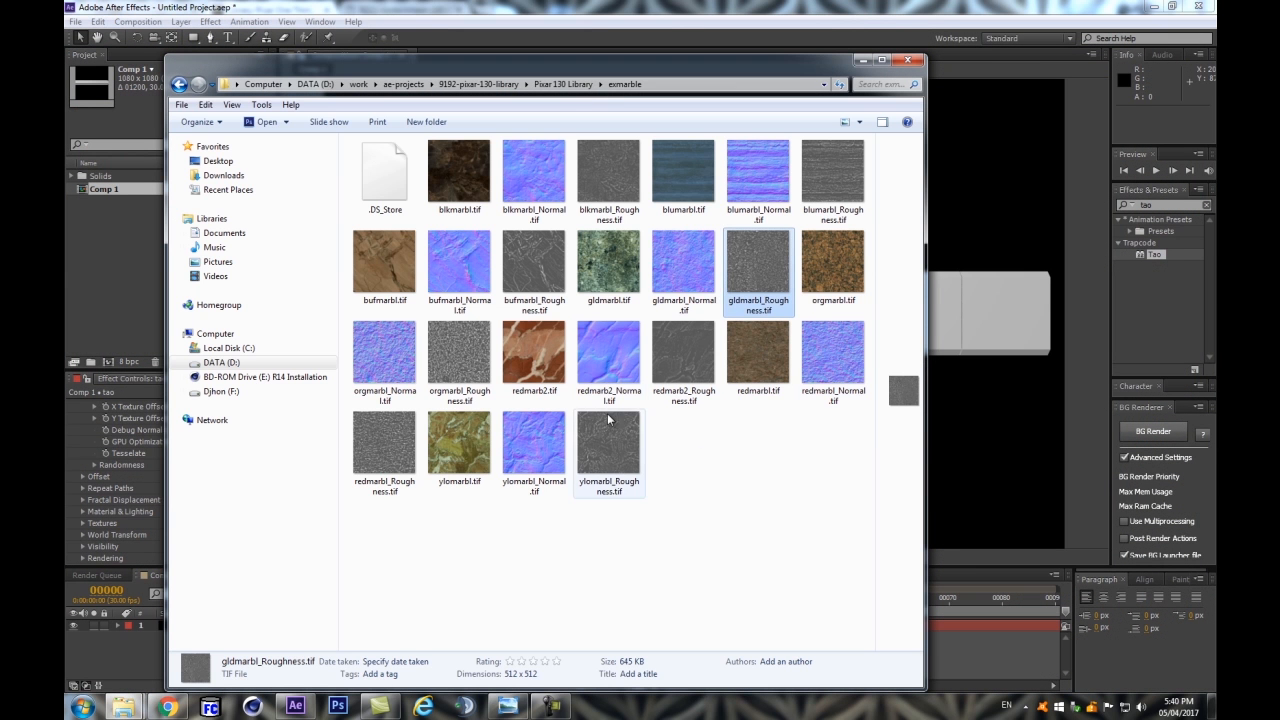
pyautogui.click(558, 85)
pyautogui.click(478, 84)
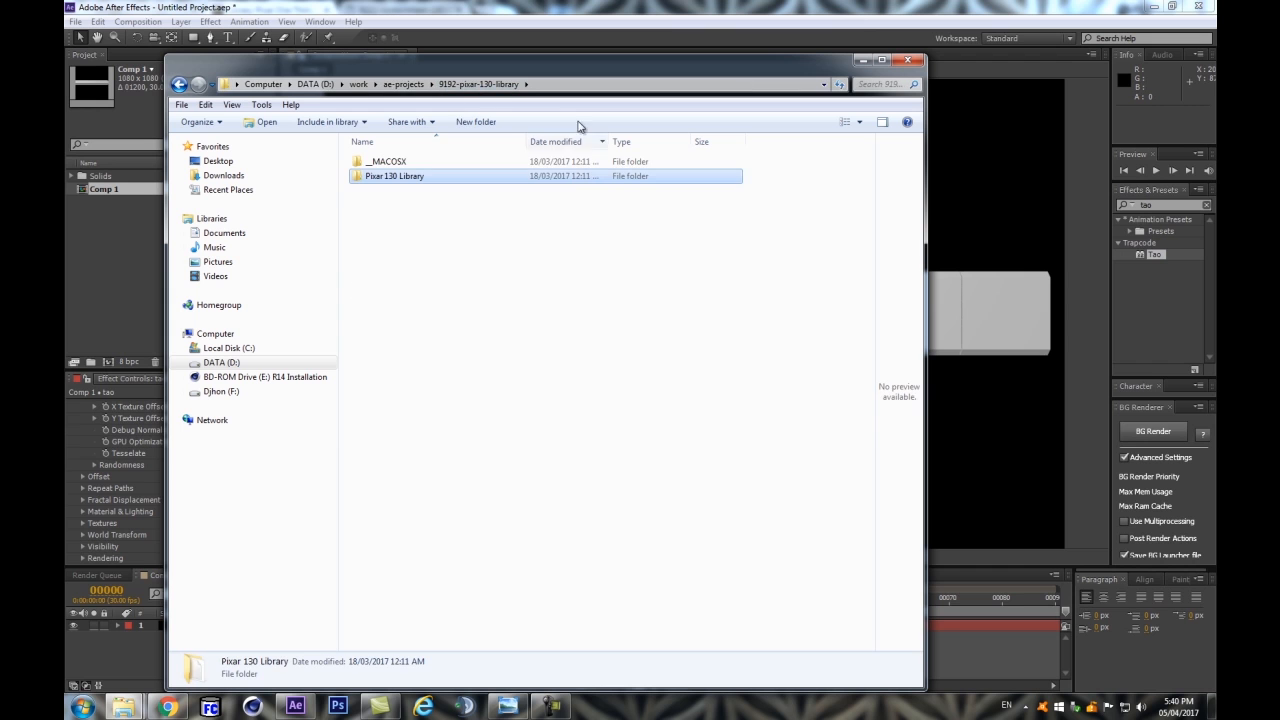
pyautogui.doubleClick(393, 181)
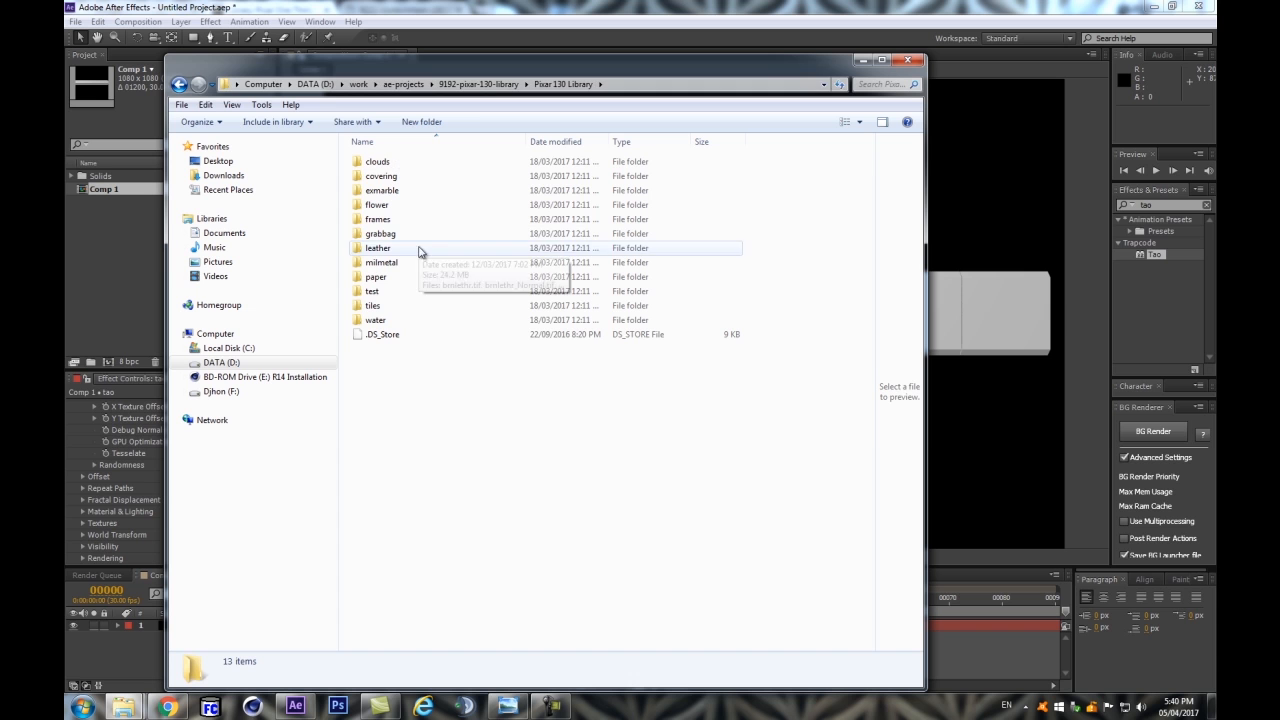
pyautogui.moveTo(388, 72); pyautogui.dragTo(612, 118)
pyautogui.doubleClick(948, 276)
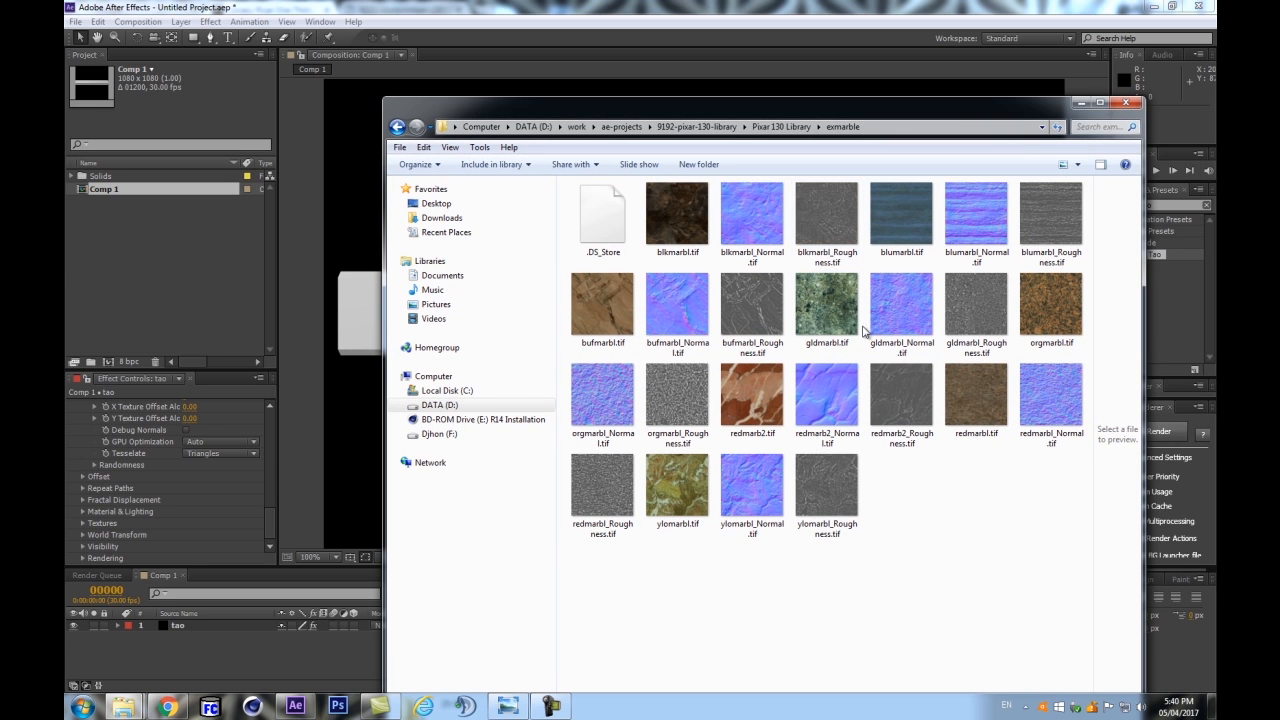
# Import gldmarbl.tif, gldmarbl_Normal.tif and gldmarbl_Roughness.tif from the folder into the After Effects project
pyautogui.click(983, 313)
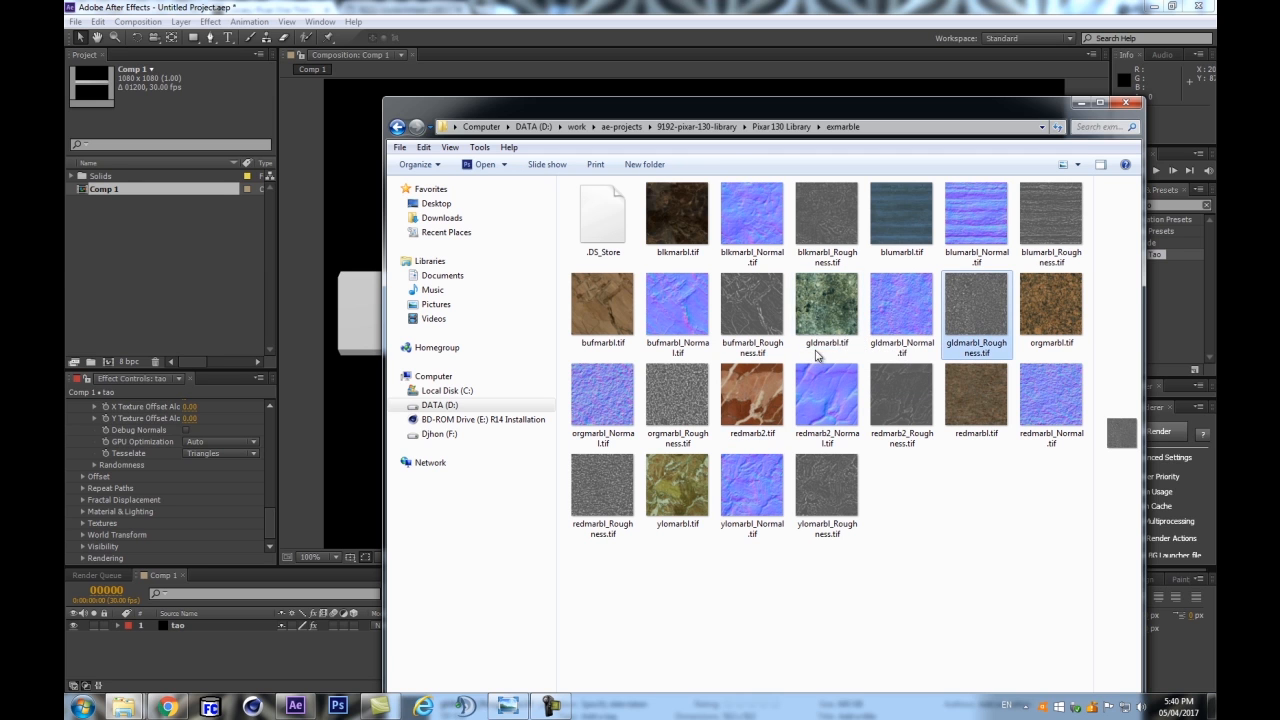
pyautogui.click(829, 328)
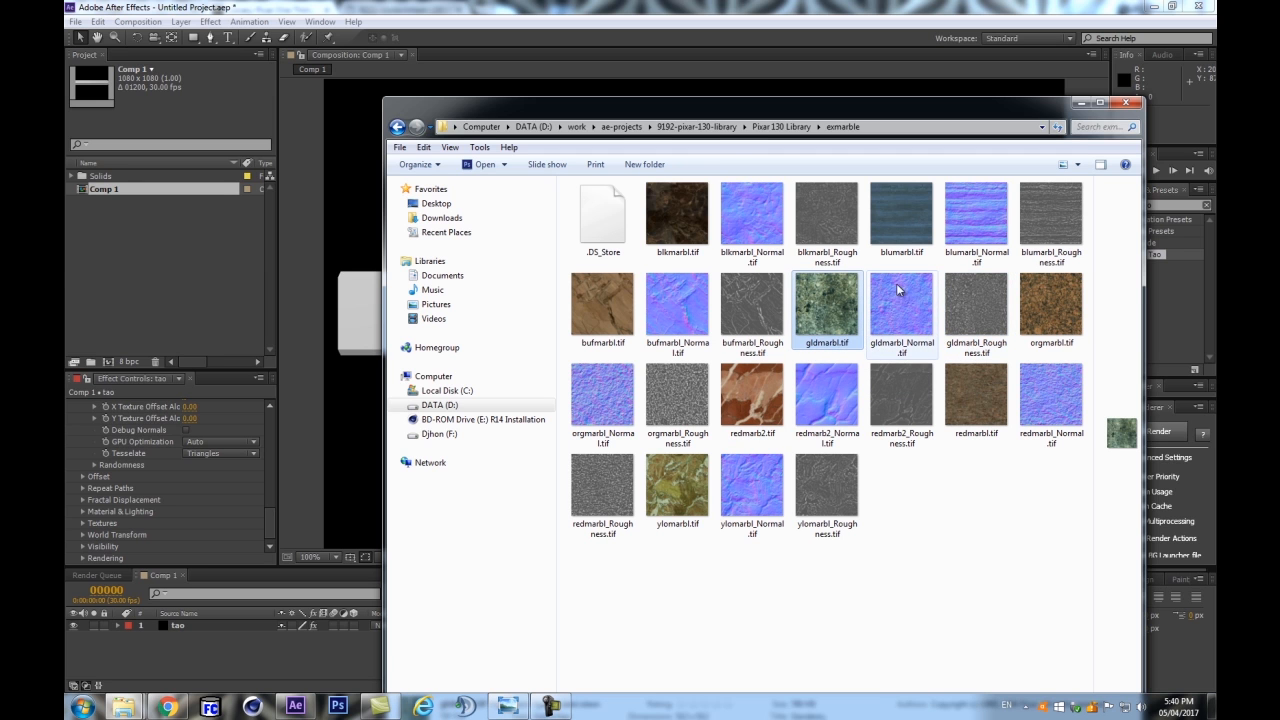
pyautogui.keyDown('shift'); pyautogui.click(981, 316); pyautogui.keyUp('shift')
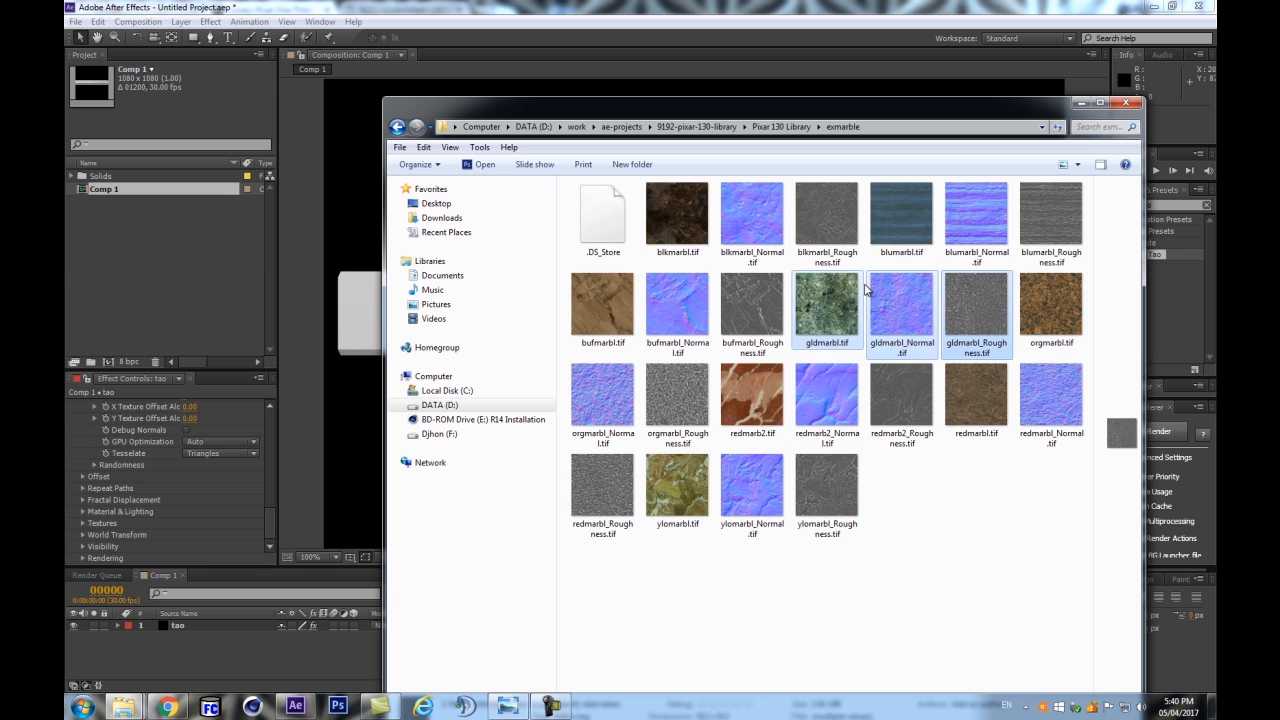
pyautogui.moveTo(819, 302); pyautogui.dragTo(170, 304)
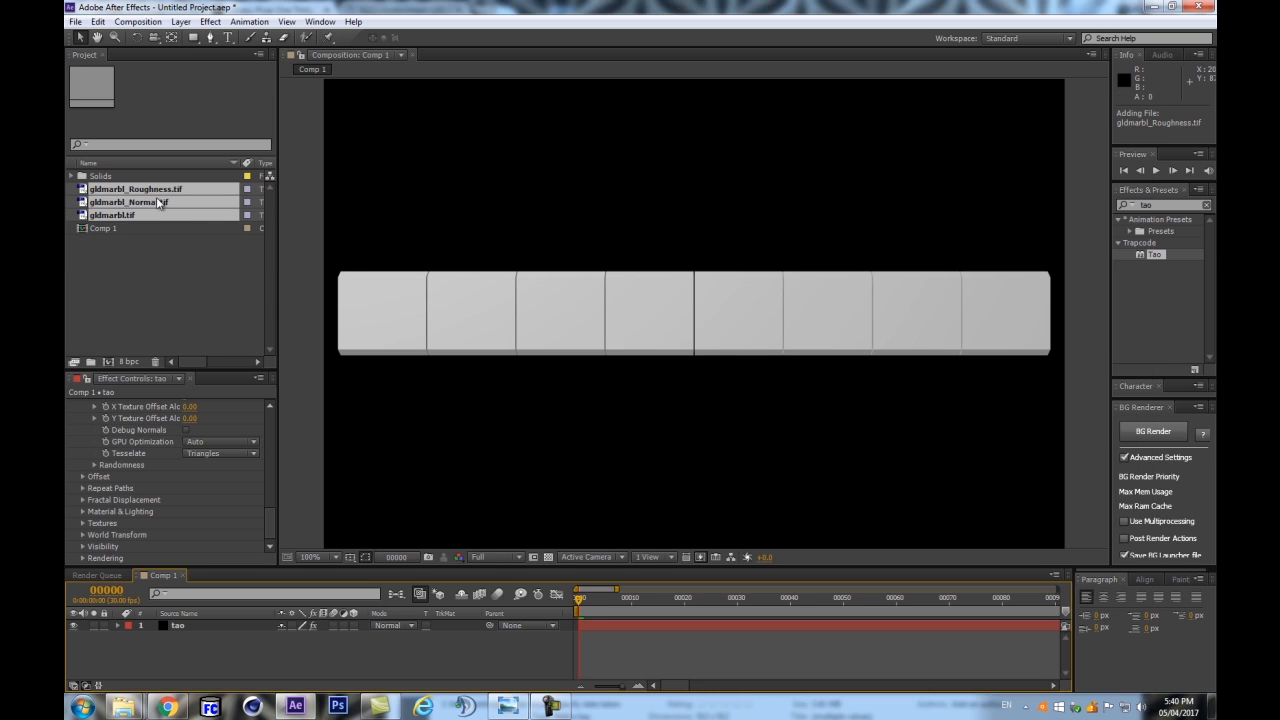
pyautogui.click(139, 284)
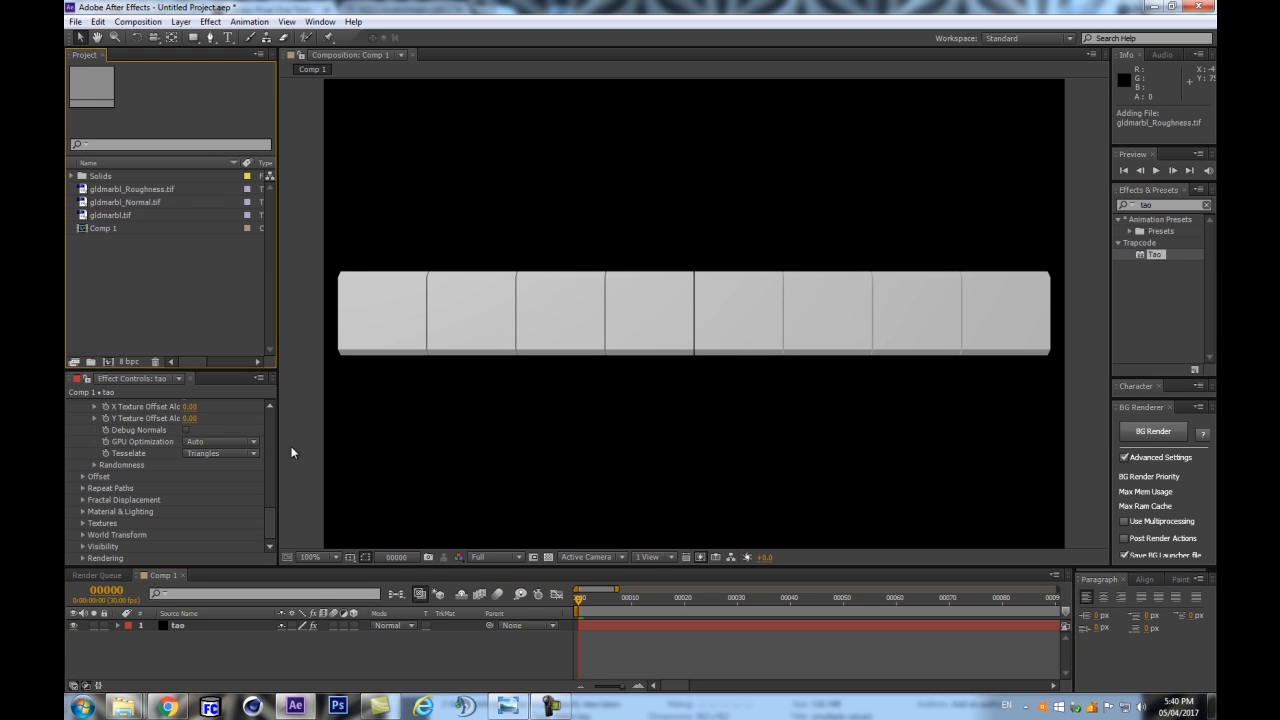
# Add the three gldmarbl textures to Comp 1 beneath the tao layer, hide them, and enlarge the timeline area
pyautogui.click(130, 189)
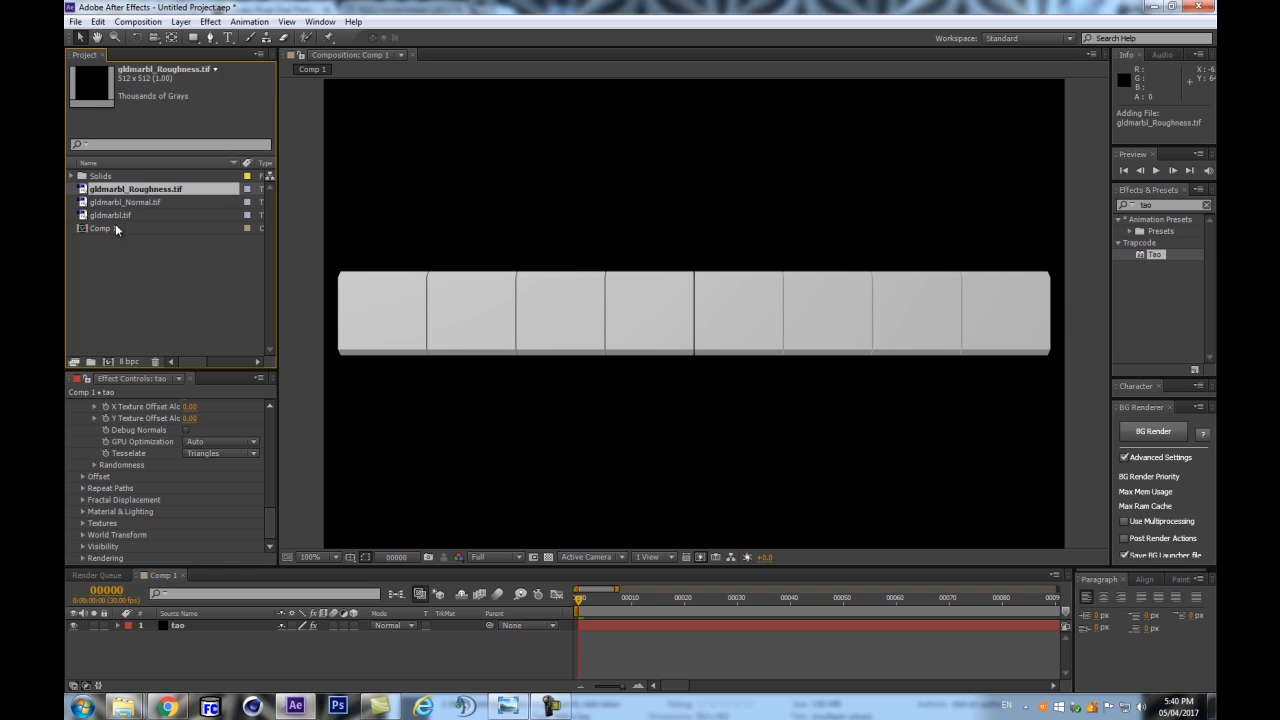
pyautogui.keyDown('shift'); pyautogui.click(140, 215); pyautogui.keyUp('shift')
pyautogui.moveTo(115, 214); pyautogui.dragTo(180, 645)
pyautogui.press(',')
pyautogui.press(',')
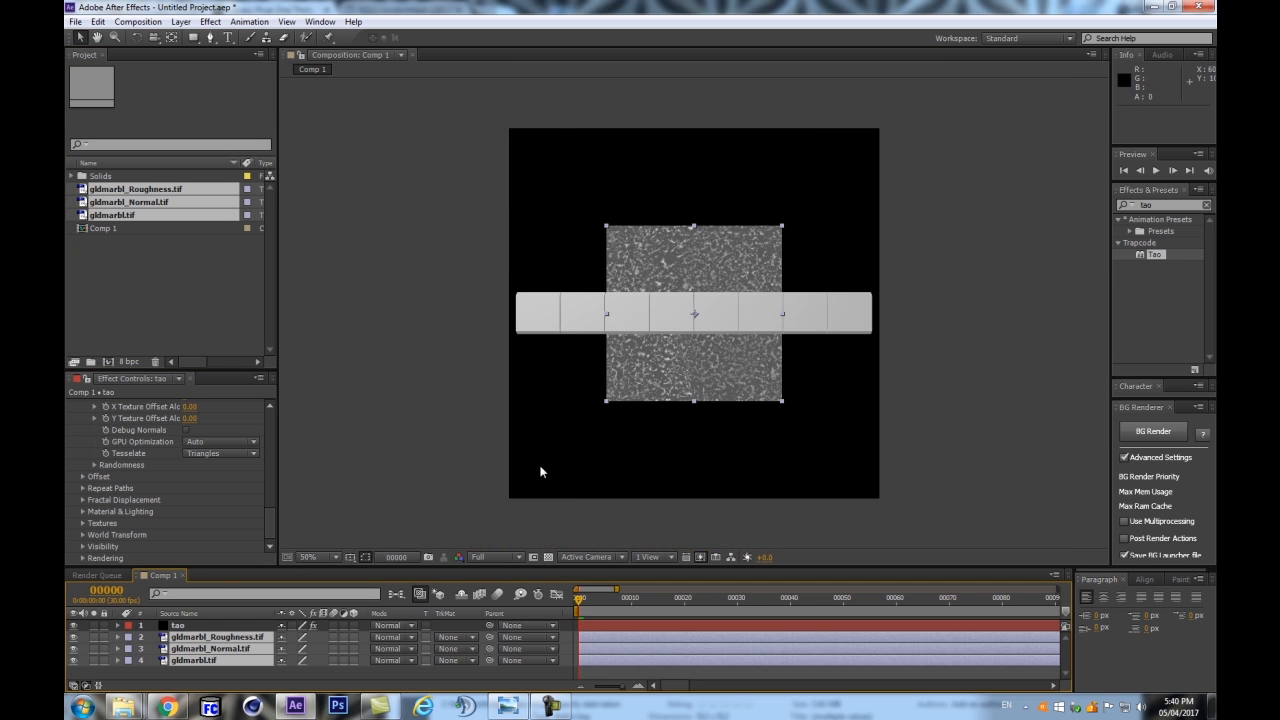
pyautogui.moveTo(72, 637); pyautogui.dragTo(72, 660)
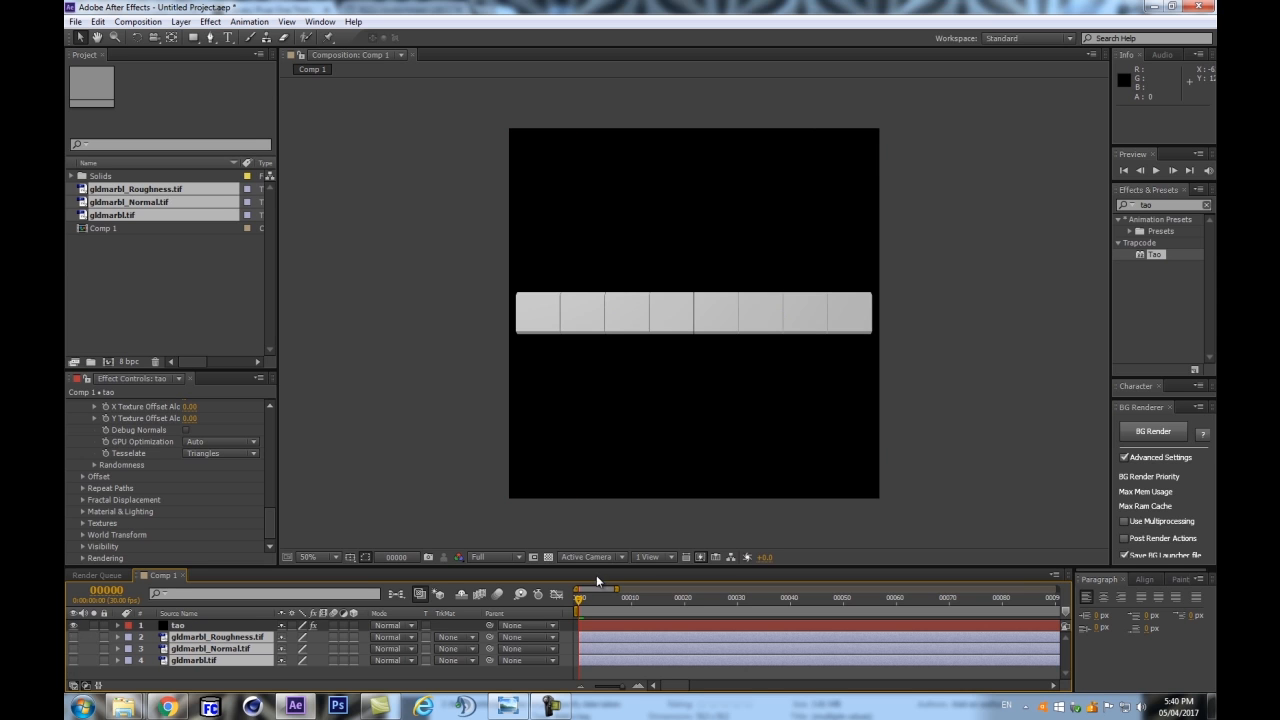
pyautogui.moveTo(600, 568); pyautogui.dragTo(599, 537)
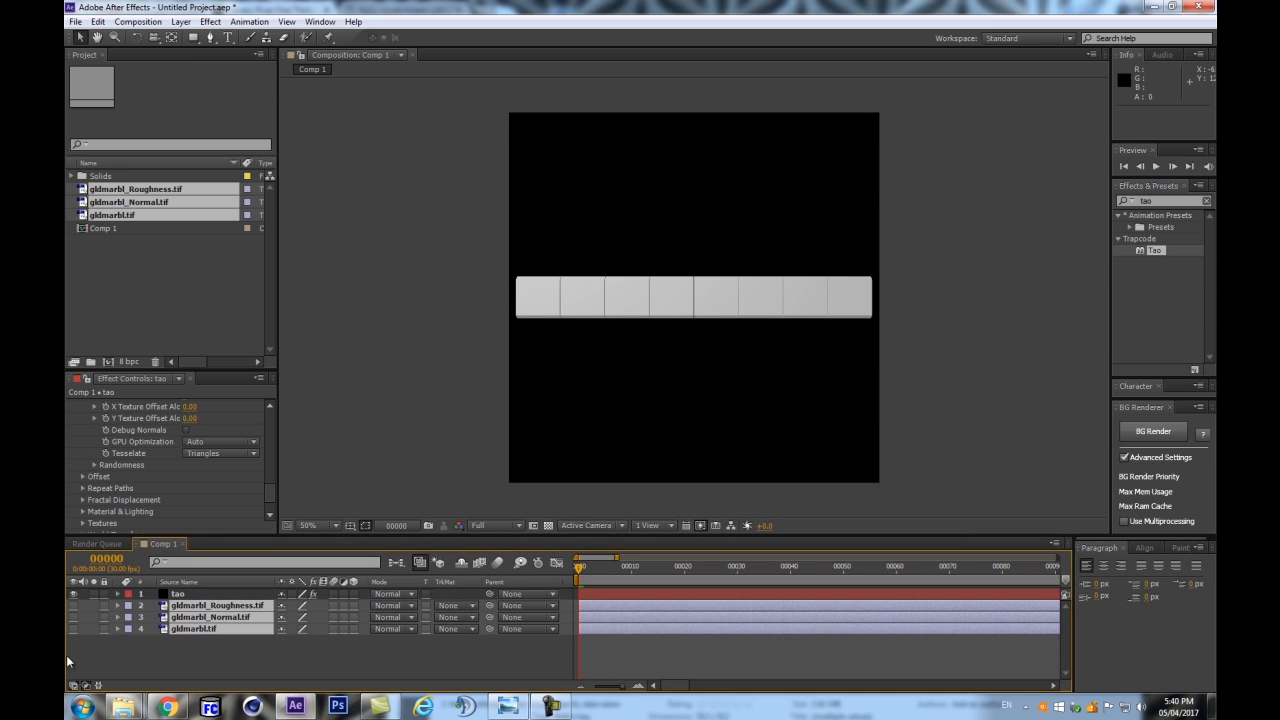
# Select the tao layer, expand the Tao effect's Textures group, and enlarge the effect controls to show its settings
pyautogui.click(222, 594)
pyautogui.scroll(-1, 90, 480)
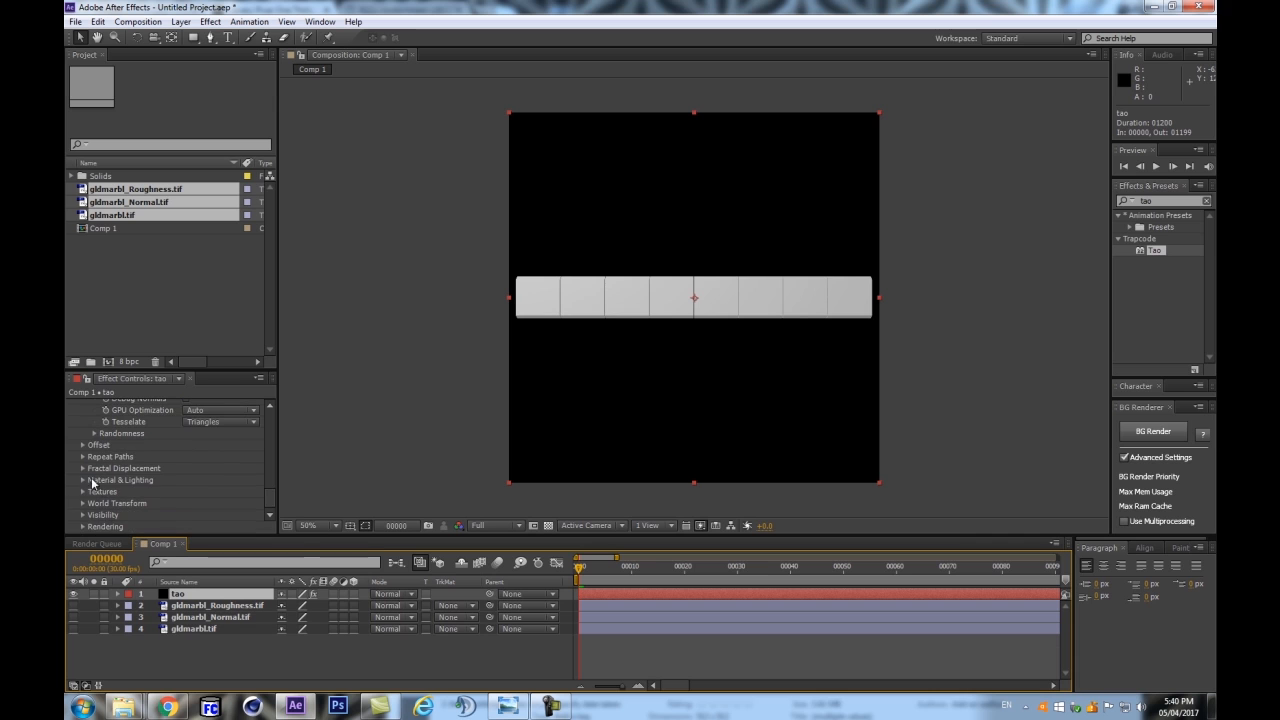
pyautogui.click(82, 480)
pyautogui.scroll(-2, 81, 468)
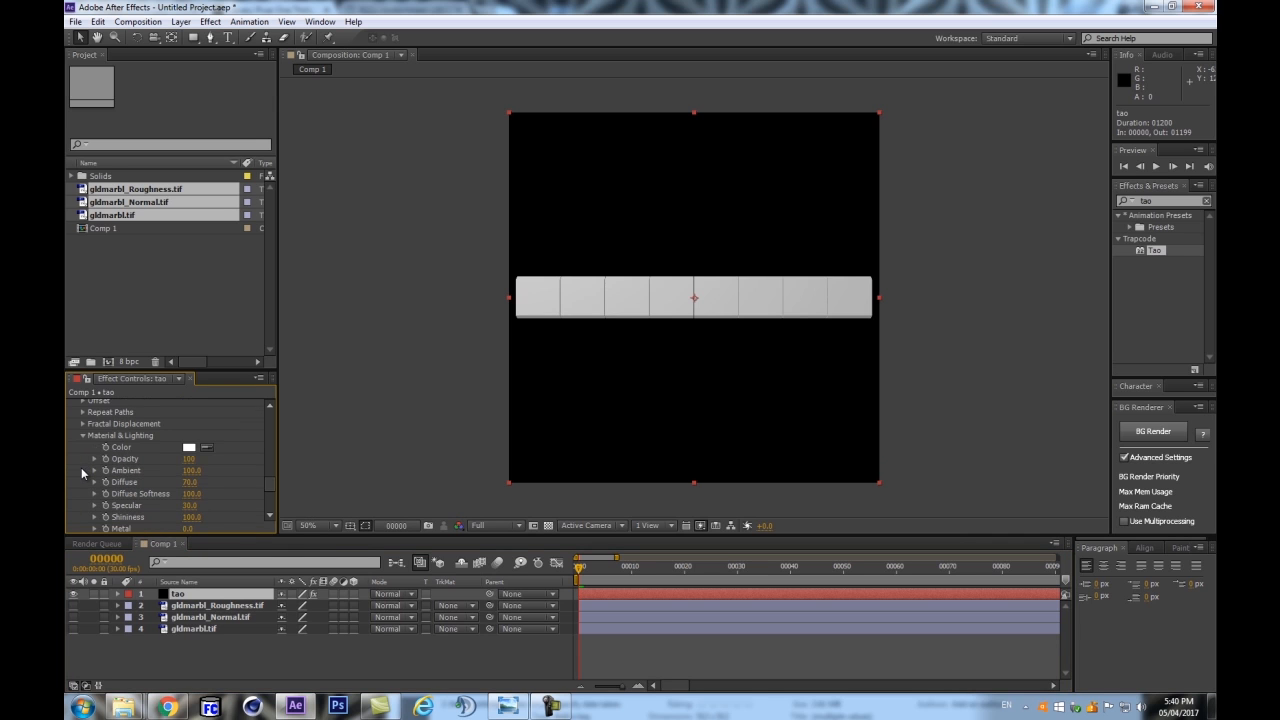
pyautogui.click(84, 435)
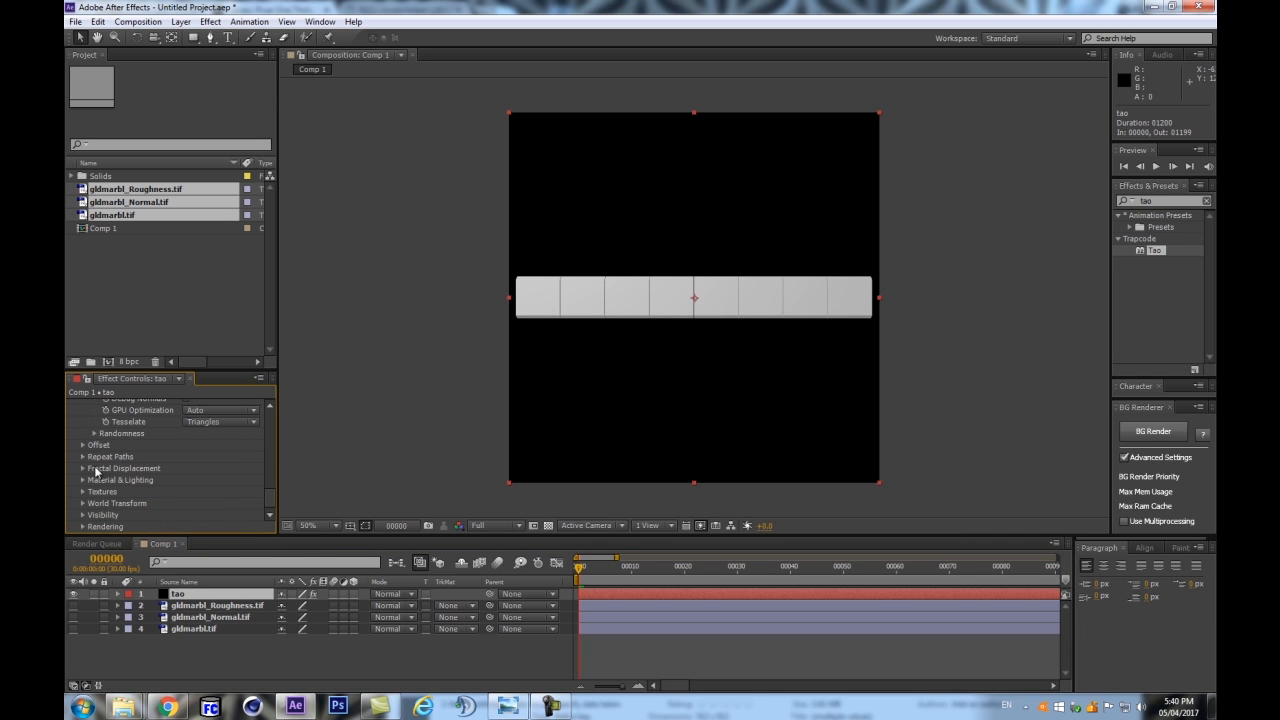
pyautogui.click(82, 491)
pyautogui.scroll(-3, 158, 471)
pyautogui.scroll(-2, 160, 465)
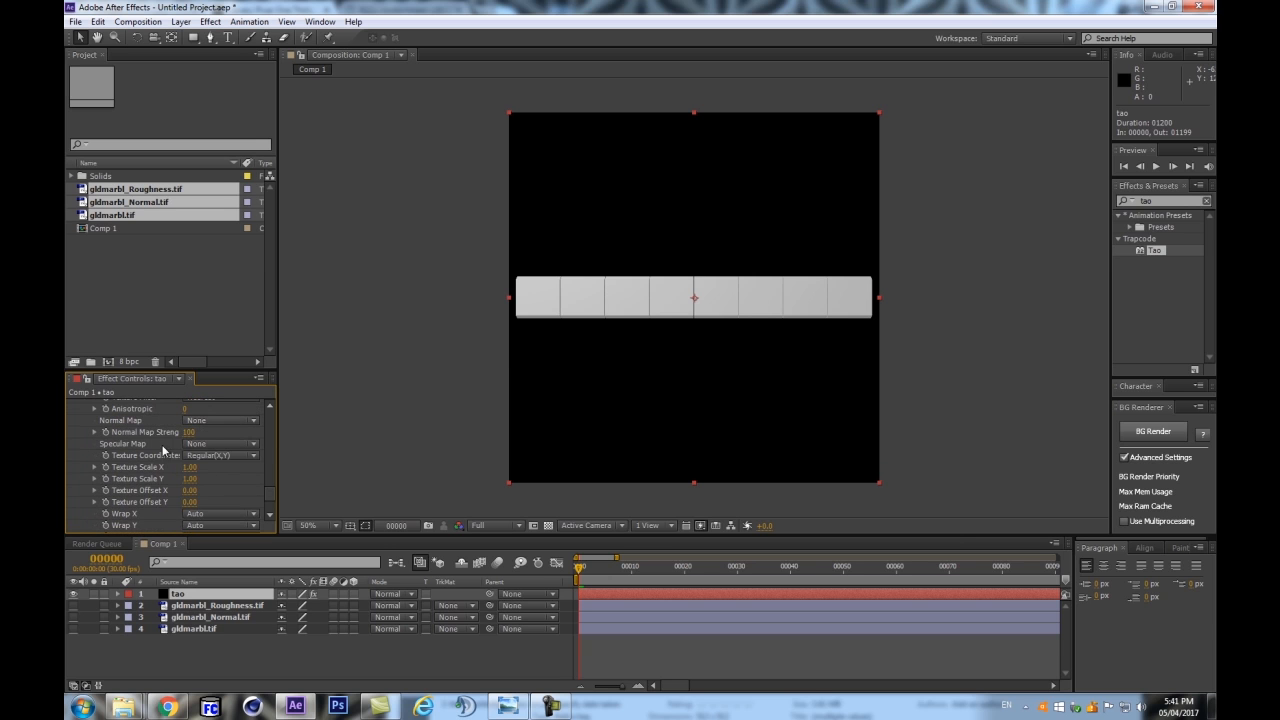
pyautogui.scroll(2, 166, 408)
pyautogui.moveTo(211, 370); pyautogui.dragTo(176, 195)
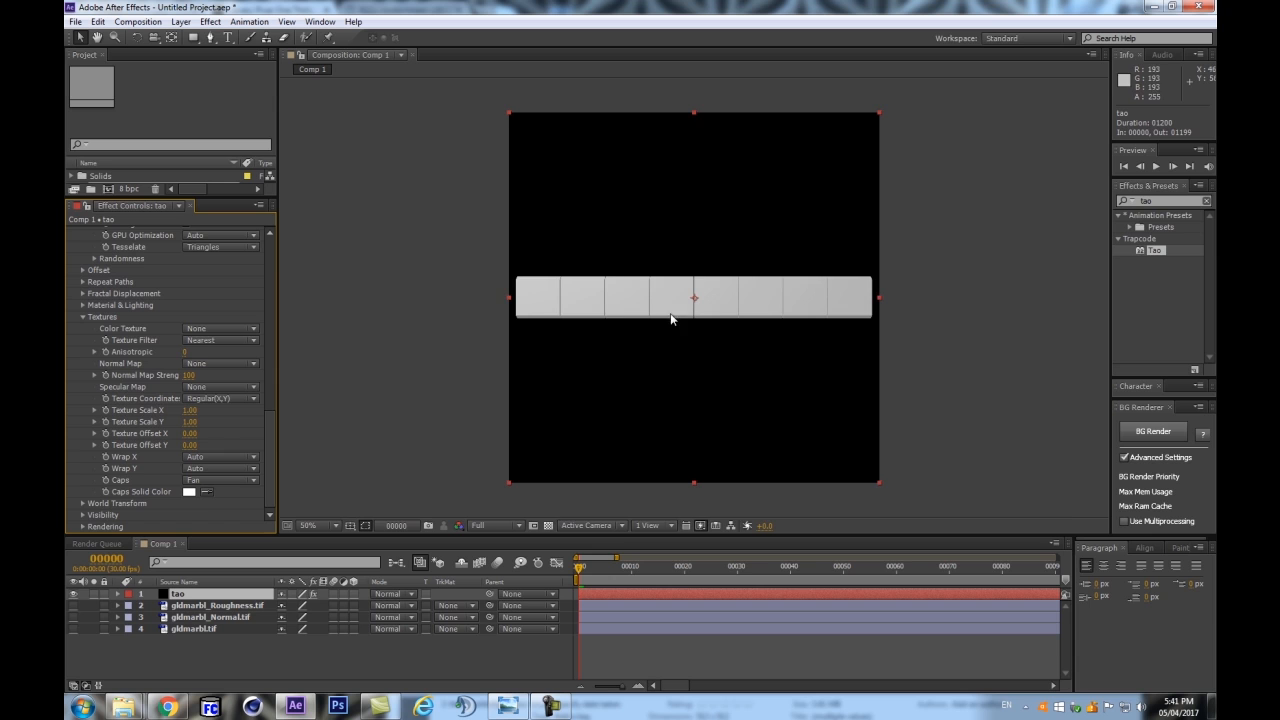
# Assign the gldmarbl.tif layer as the Tao effect's Color Texture
pyautogui.press('/')
pyautogui.click(214, 328)
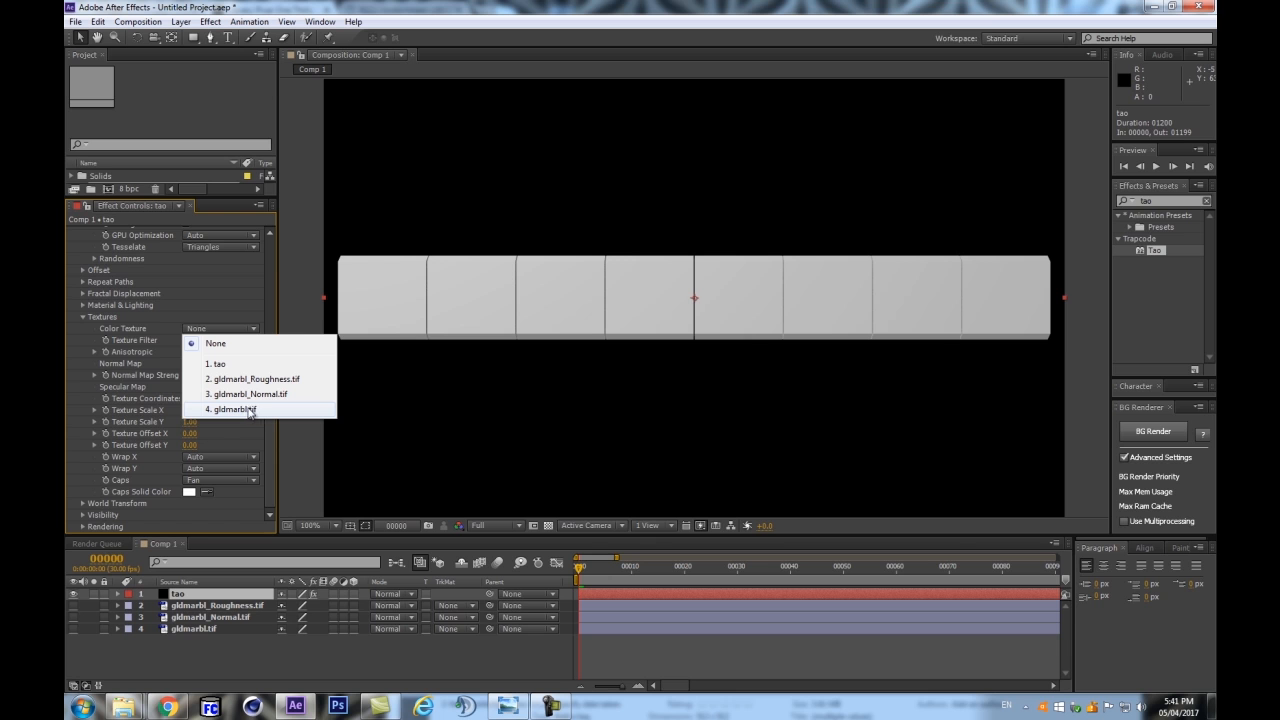
pyautogui.click(213, 410)
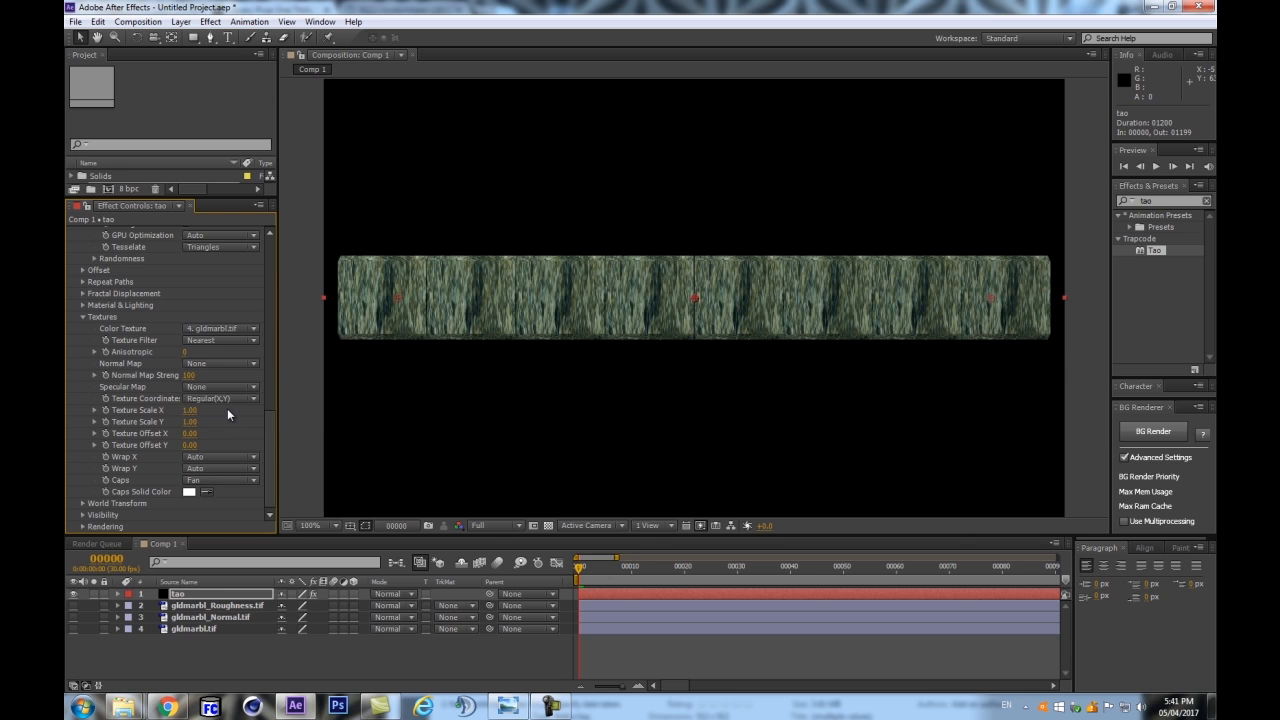
# Set Texture Scale Y to 5.51 to remove the marble texture's vertical stretching on the blocks
pyautogui.scroll(2, 815, 308)
pyautogui.scroll(-1, 815, 308)
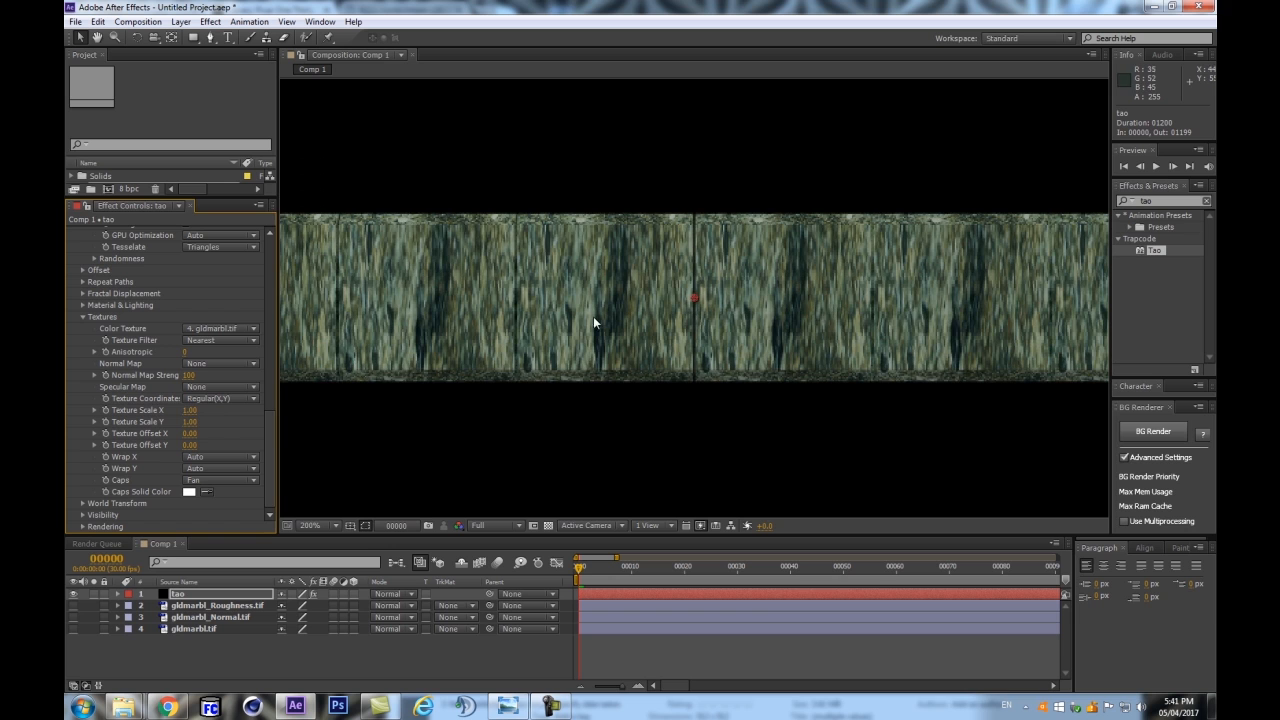
pyautogui.scroll(-1, 689, 298)
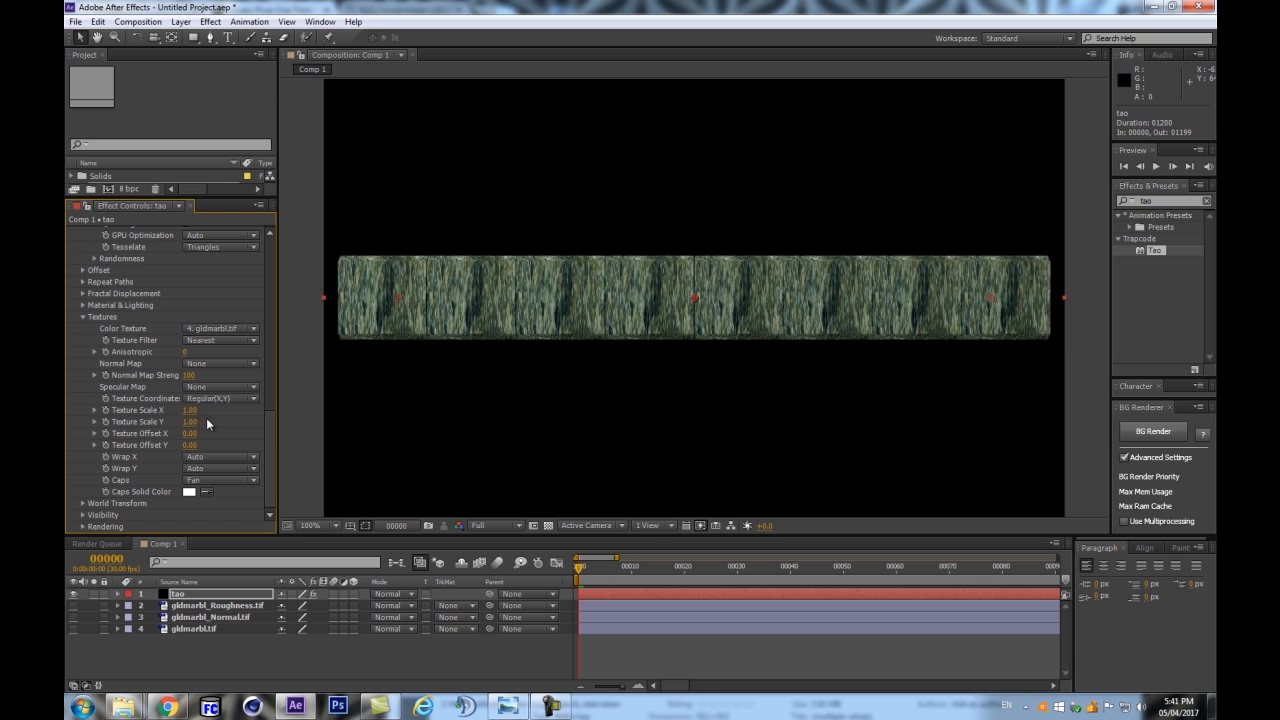
pyautogui.moveTo(190, 421); pyautogui.dragTo(444, 371)
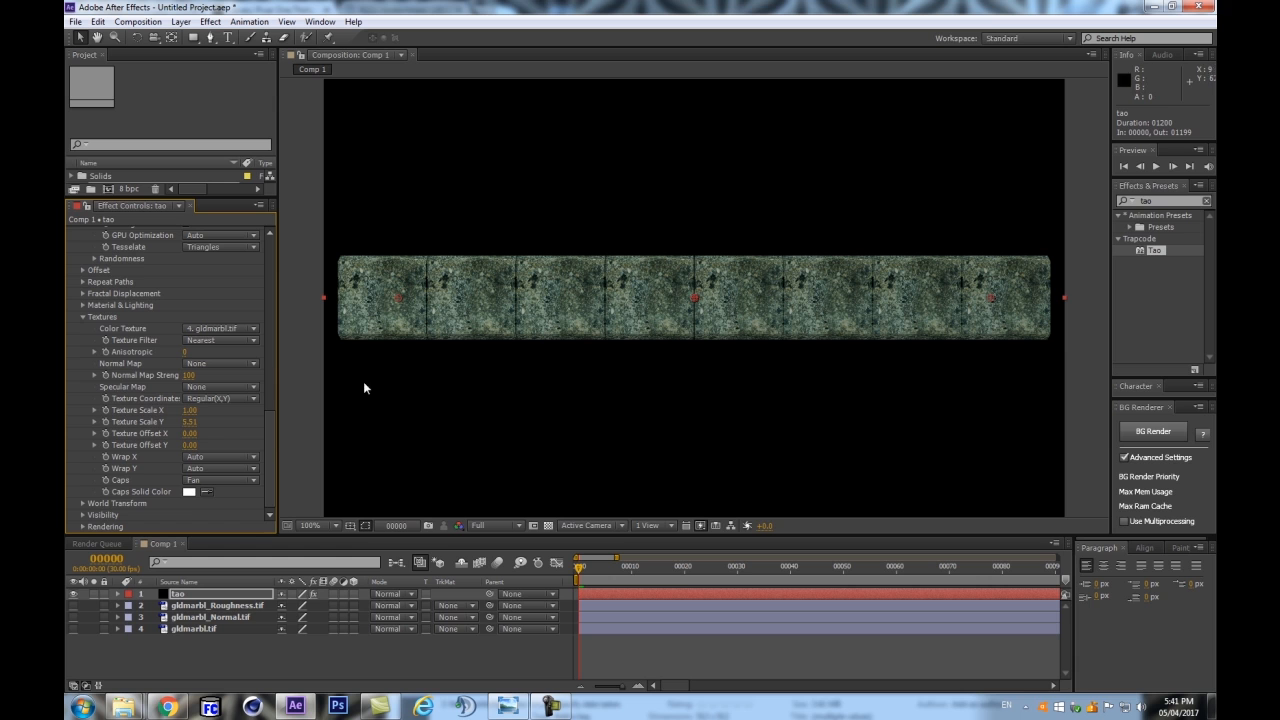
pyautogui.scroll(2, 187, 458)
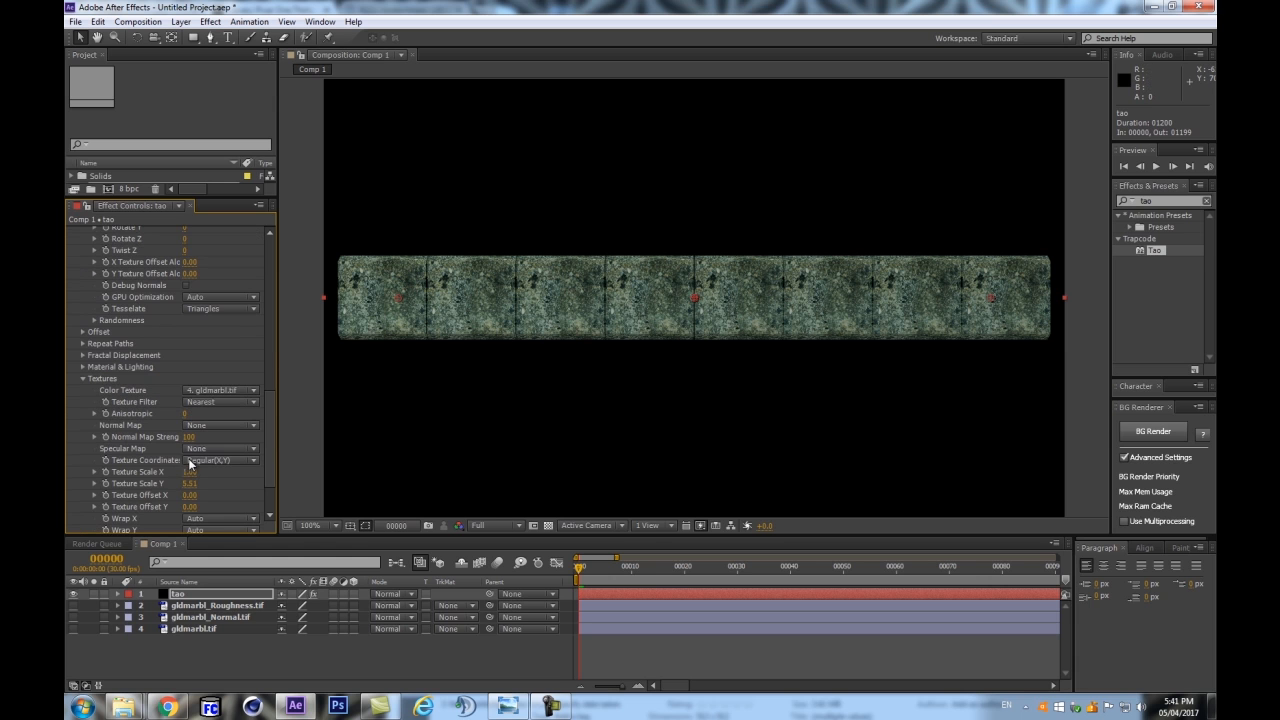
# Set the segment's X Texture Offset Along to 0.29 and Y Texture Offset Along to 0.35 to vary the marble between blocks
pyautogui.scroll(4, 206, 366)
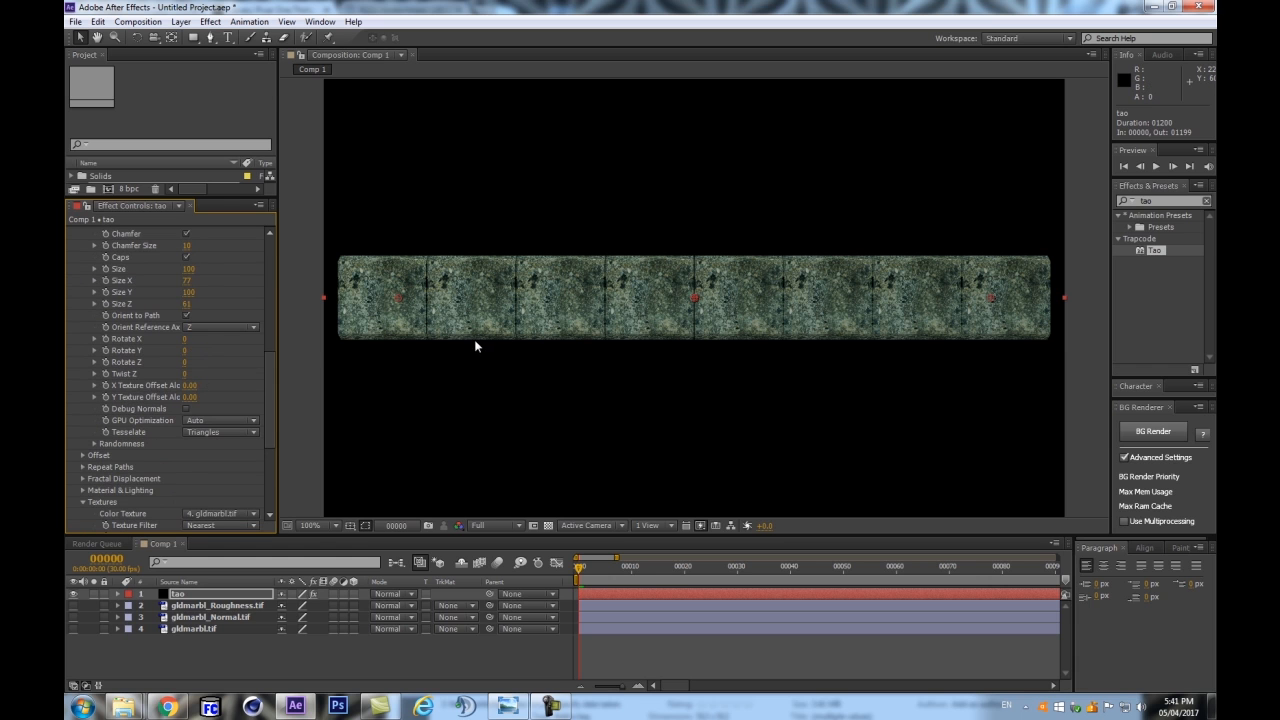
pyautogui.moveTo(184, 396); pyautogui.dragTo(194, 397)
pyautogui.scroll(2, 141, 397)
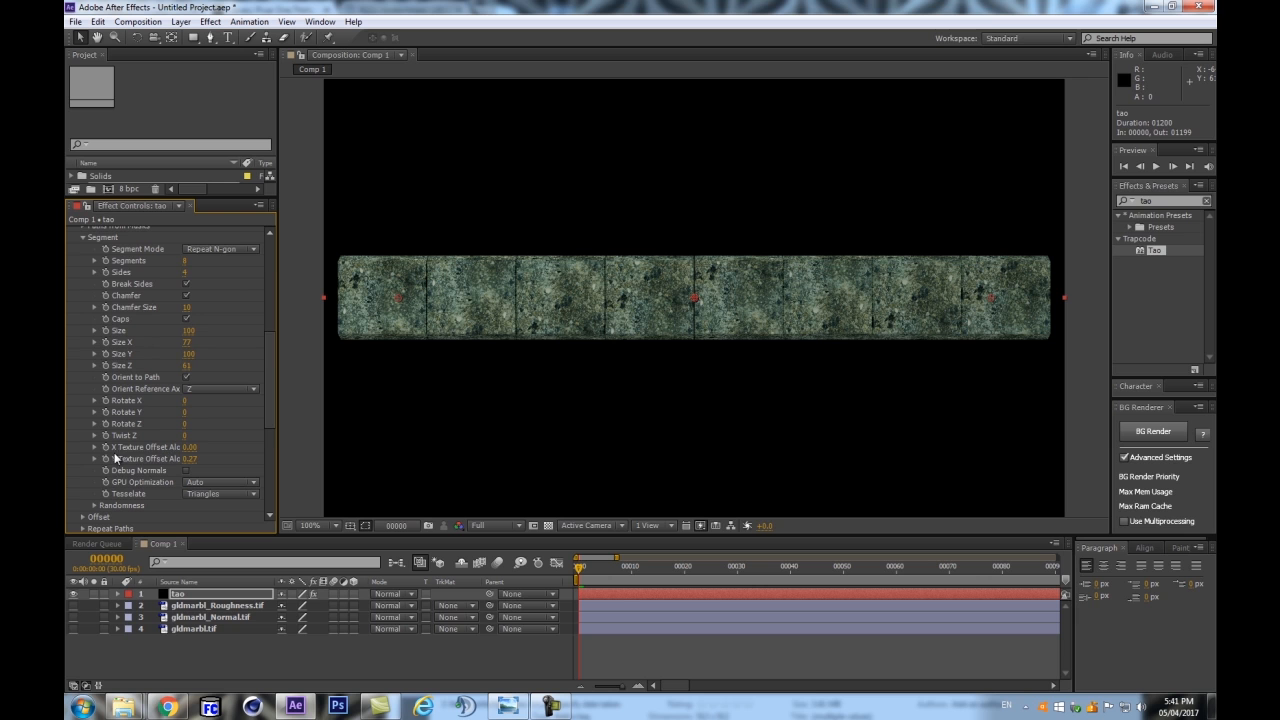
pyautogui.moveTo(279, 425)
pyautogui.mouseDown()
pyautogui.moveTo(391, 420)
pyautogui.moveTo(276, 439)
pyautogui.mouseUp()
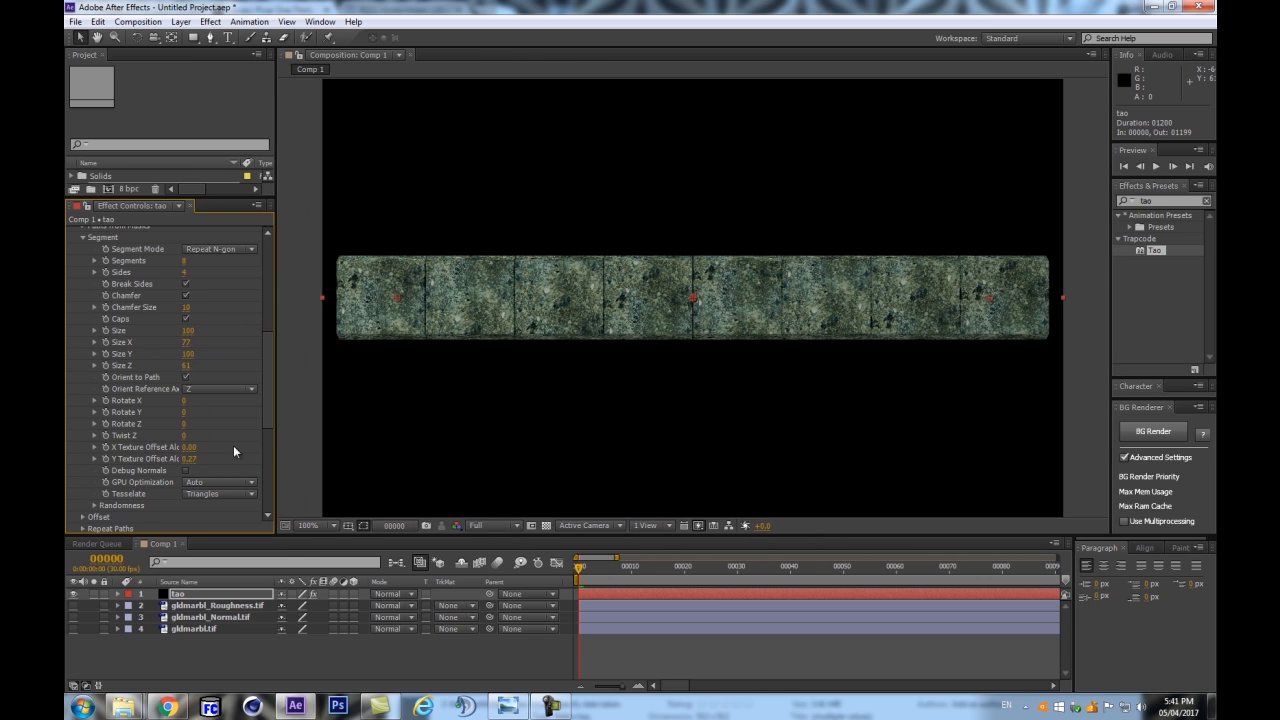
pyautogui.moveTo(190, 447)
pyautogui.mouseDown()
pyautogui.moveTo(203, 444)
pyautogui.moveTo(190, 459)
pyautogui.mouseUp()
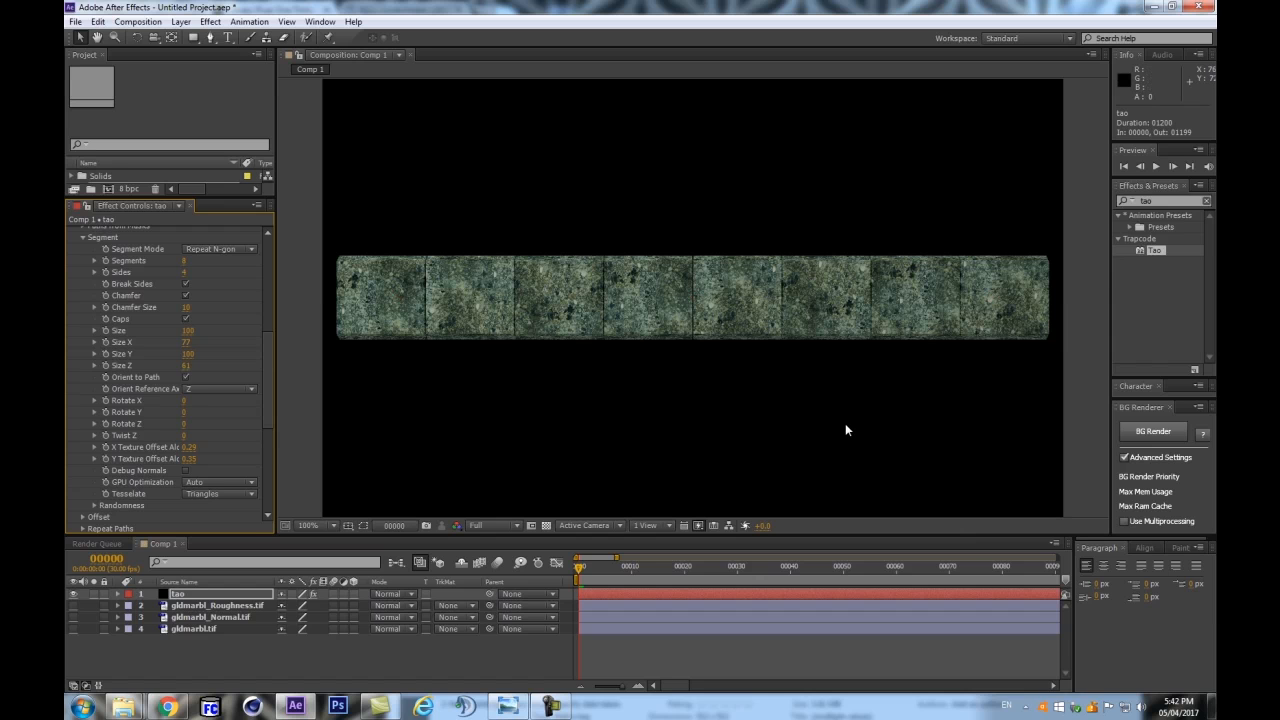
# Try resetting the segment's X and Y texture offsets to 0.00, and undo both changes
pyautogui.moveTo(185, 453); pyautogui.dragTo(188, 459)
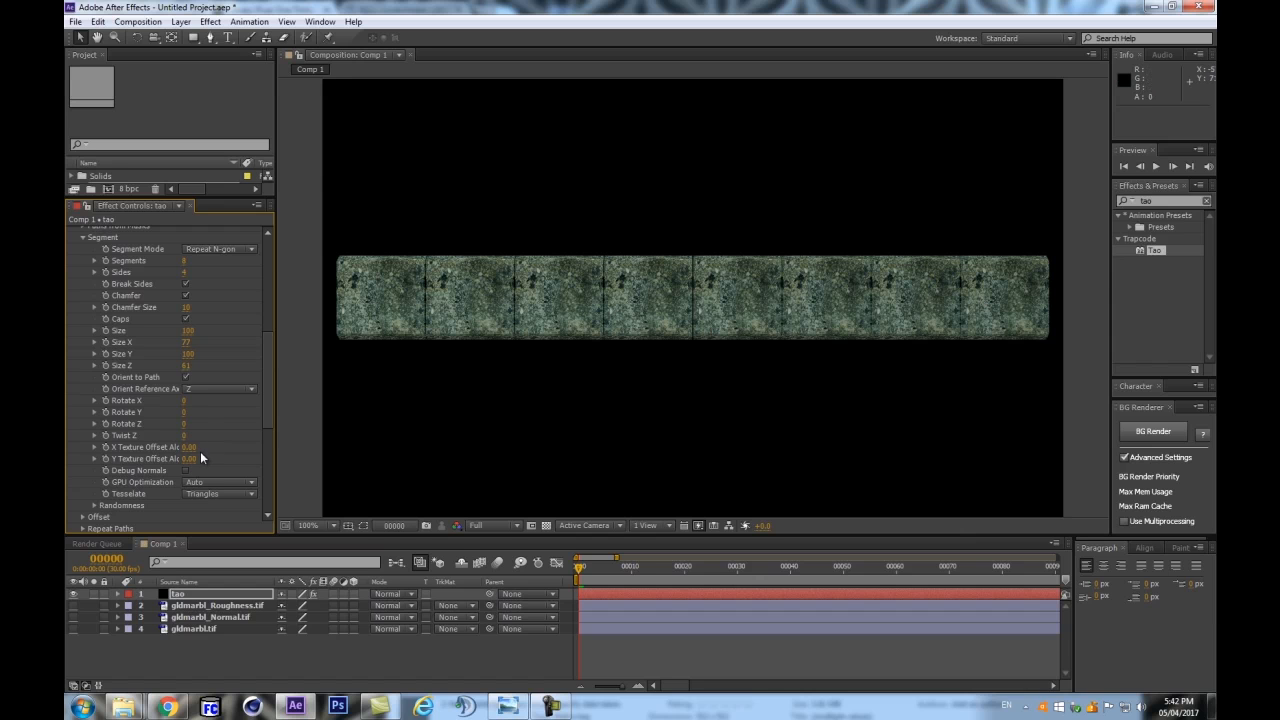
pyautogui.hotkey('ctrl', 'z')
pyautogui.hotkey('ctrl', 'z')
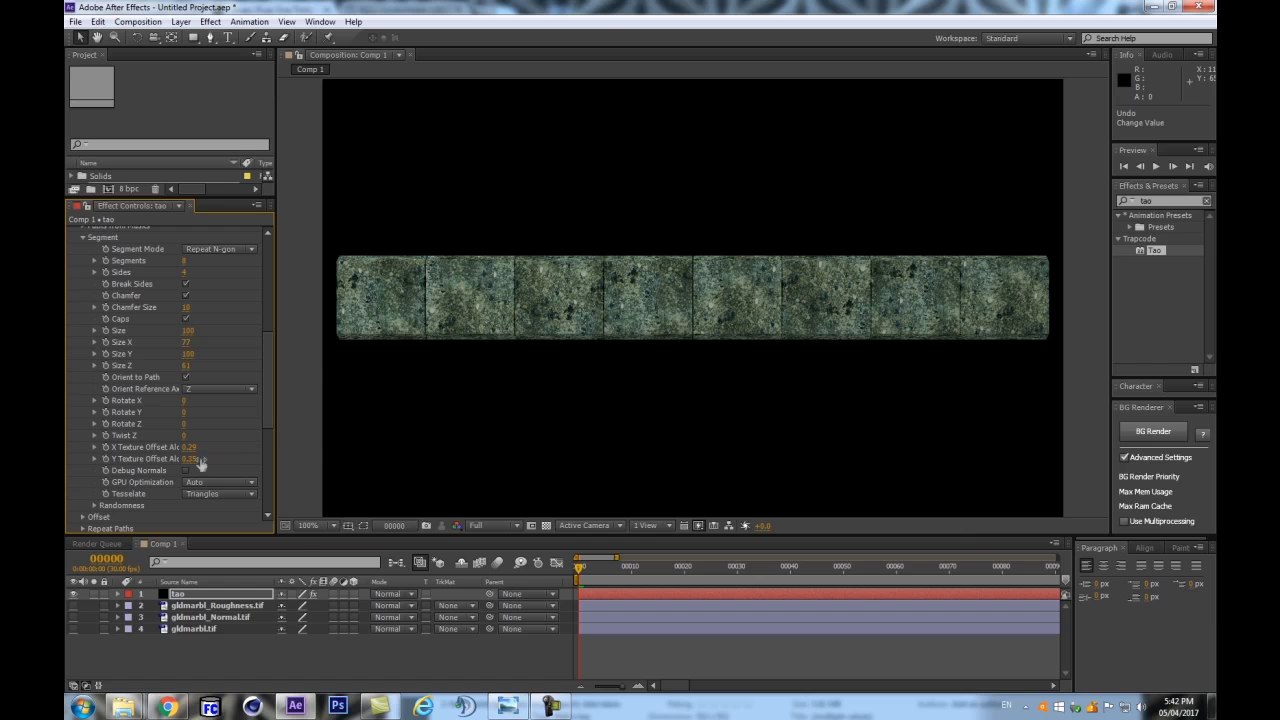
# Try setting the Tao effect's Color Texture to None, and undo the change
pyautogui.click(185, 377)
pyautogui.moveTo(268, 366); pyautogui.dragTo(274, 506)
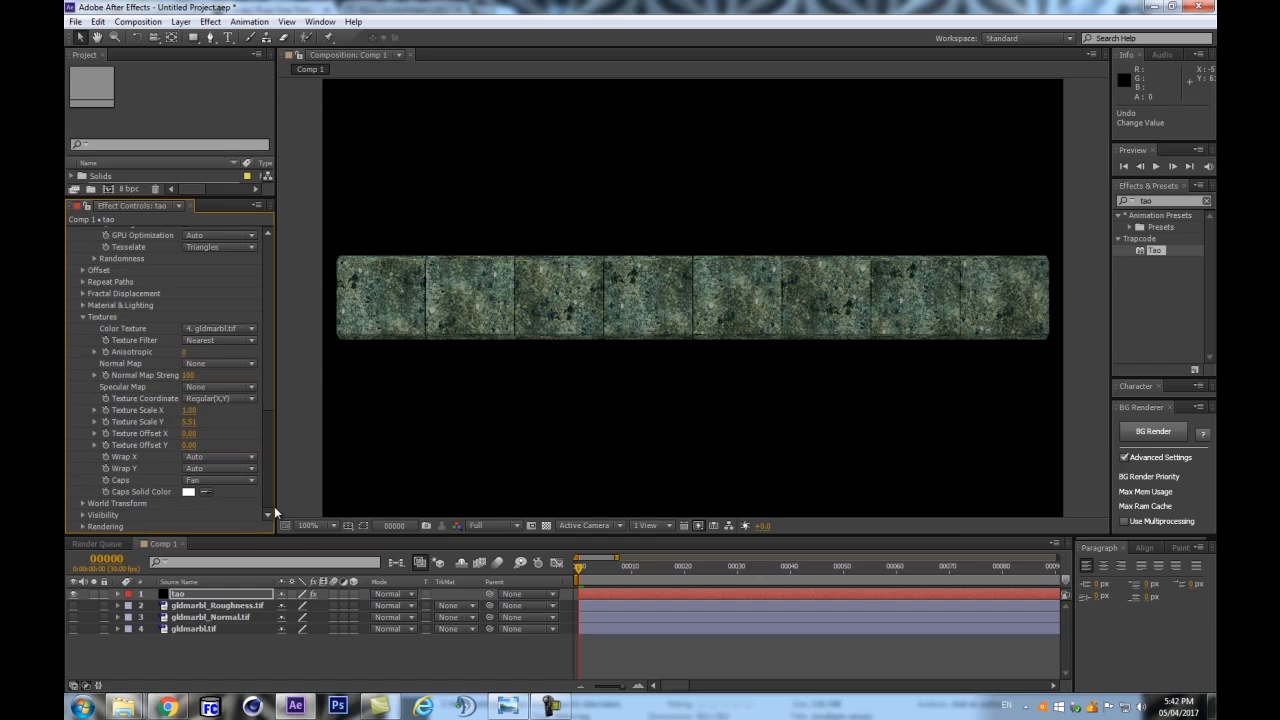
pyautogui.click(215, 326)
pyautogui.click(206, 343)
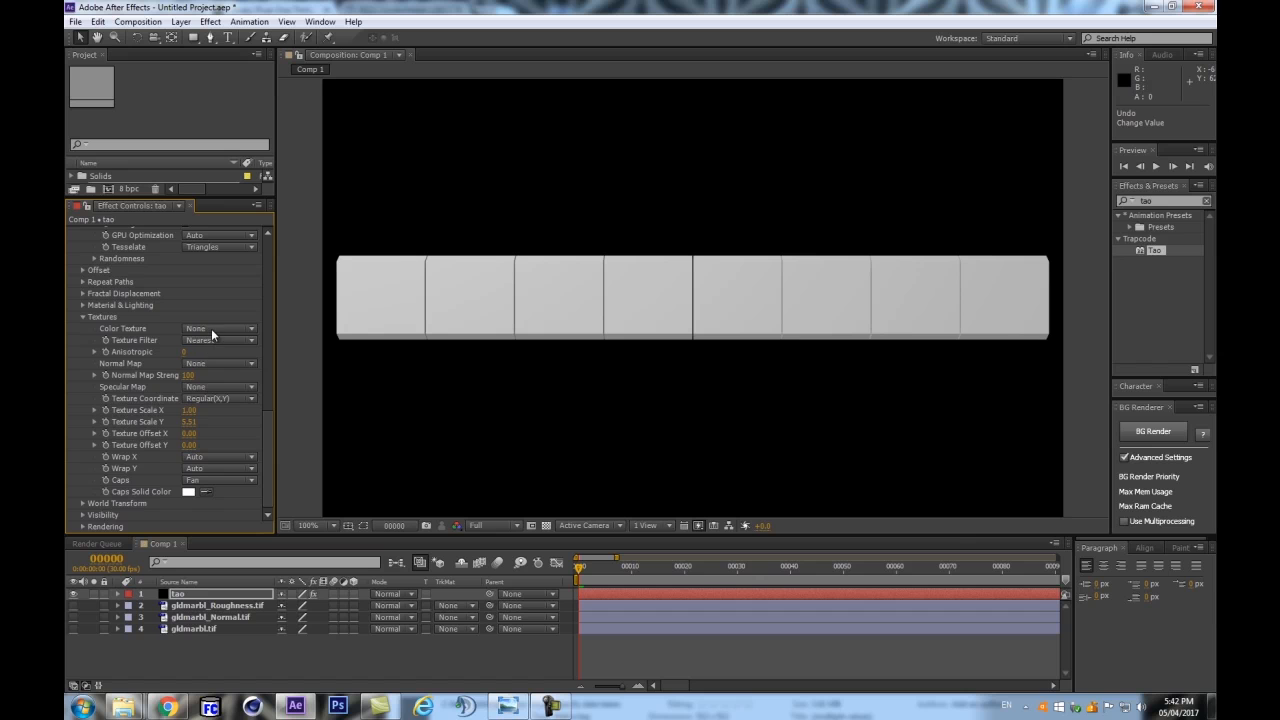
pyautogui.hotkey('ctrl', 'z')
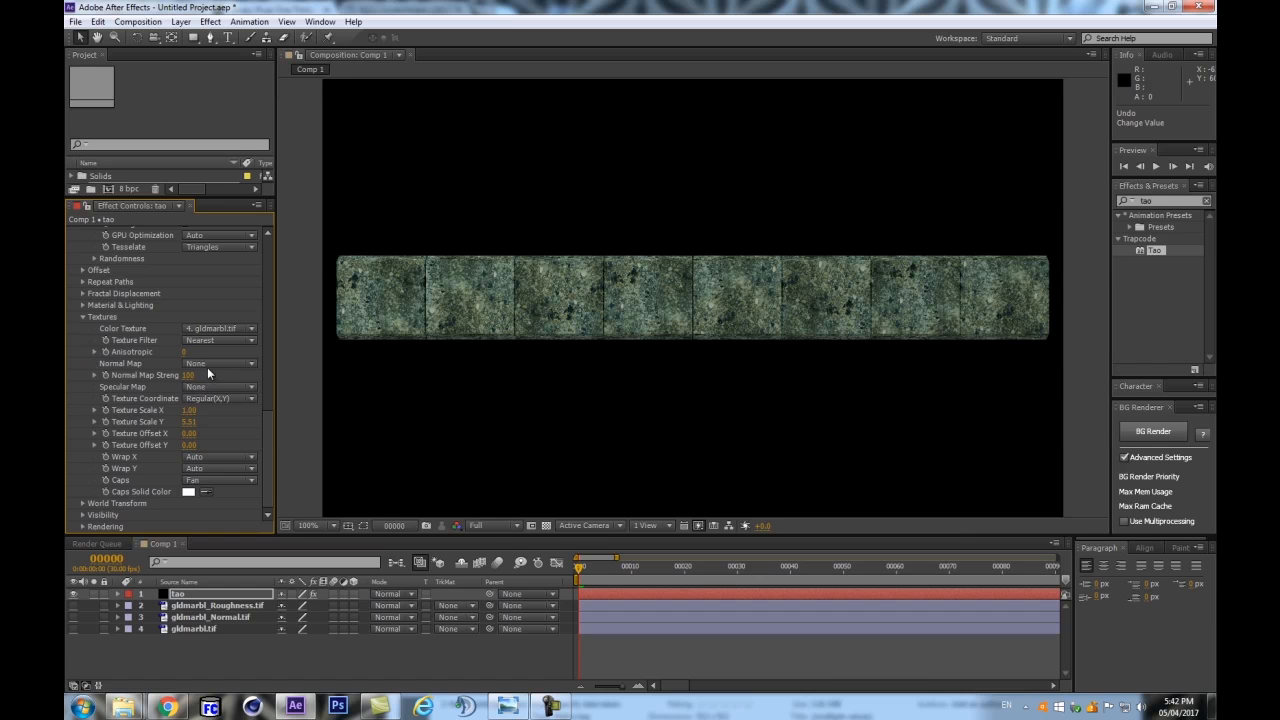
# Assign the gldmarbl_Normal.tif layer as the Normal Map and set Color Texture to None to inspect the surface relief up close
pyautogui.scroll(3, 494, 315)
pyautogui.scroll(-2, 494, 315)
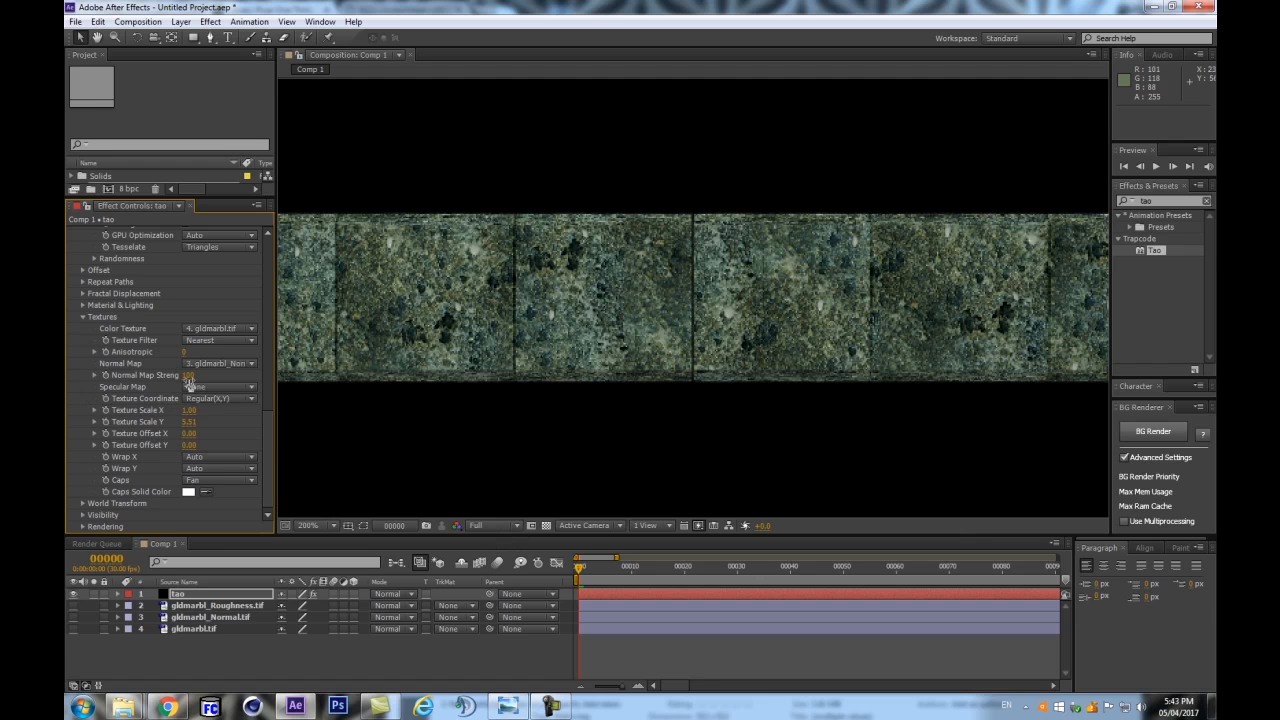
pyautogui.click(218, 333)
pyautogui.click(227, 350)
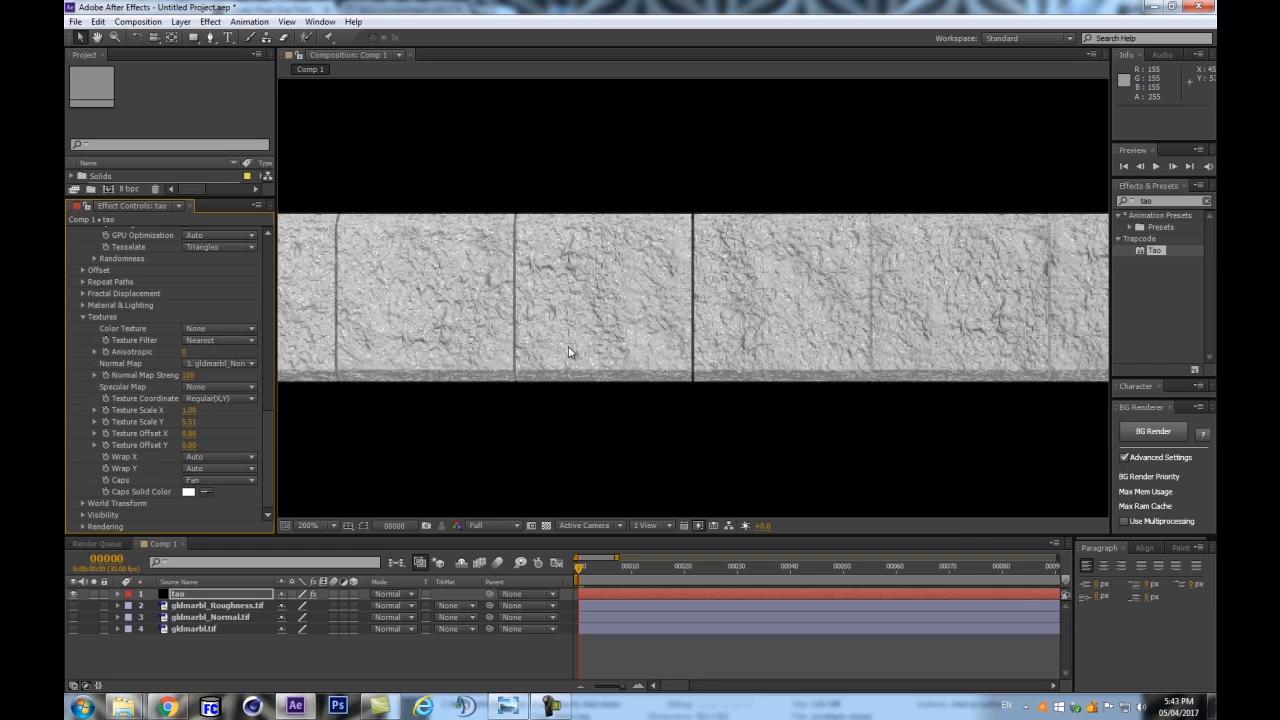
pyautogui.press('.')
pyautogui.press('.')
pyautogui.press(',')
pyautogui.press(',')
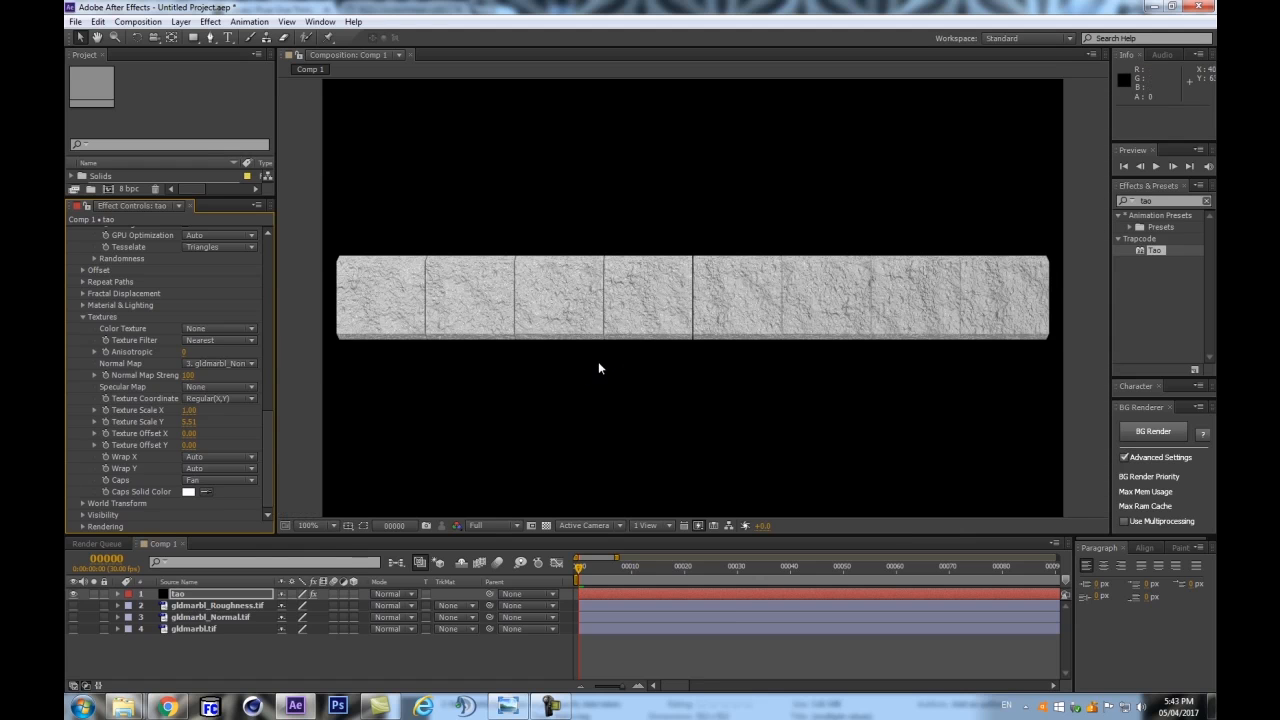
pyautogui.press('.')
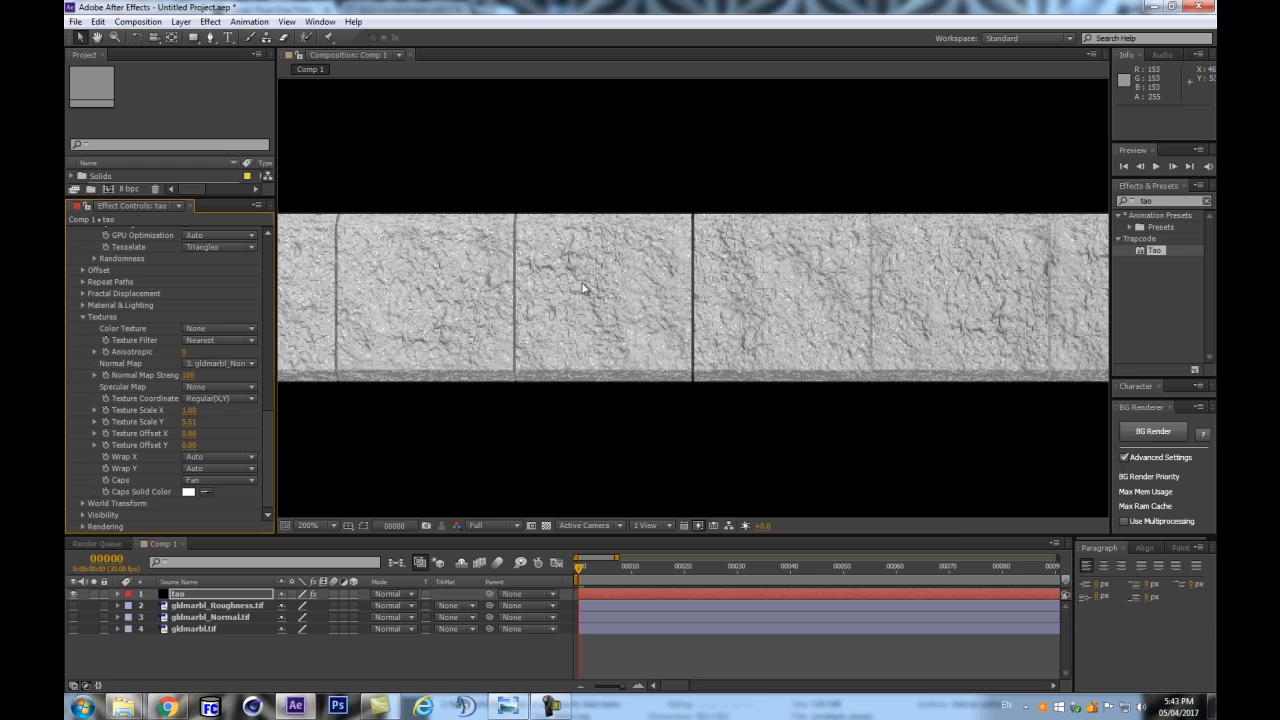
pyautogui.moveTo(391, 277); pyautogui.dragTo(556, 312)
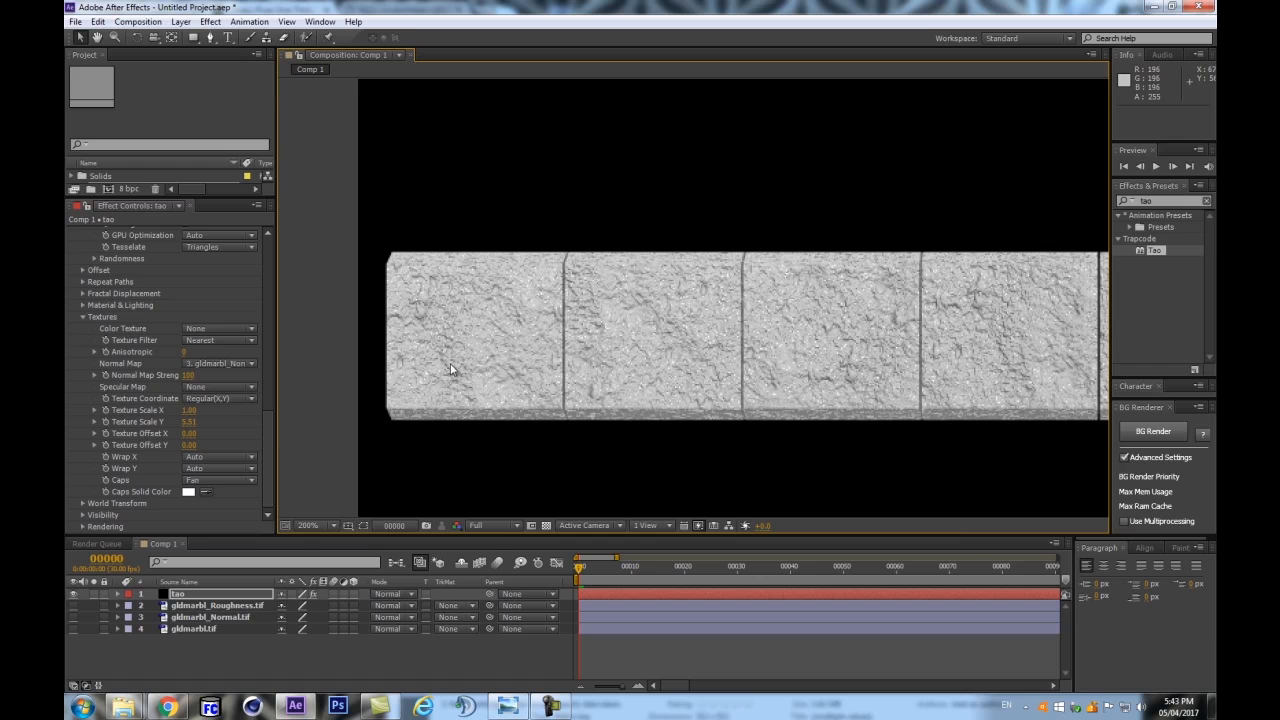
# Try the Linear texture filter on the blocks and set Texture Filter back to Nearest
pyautogui.click(205, 341)
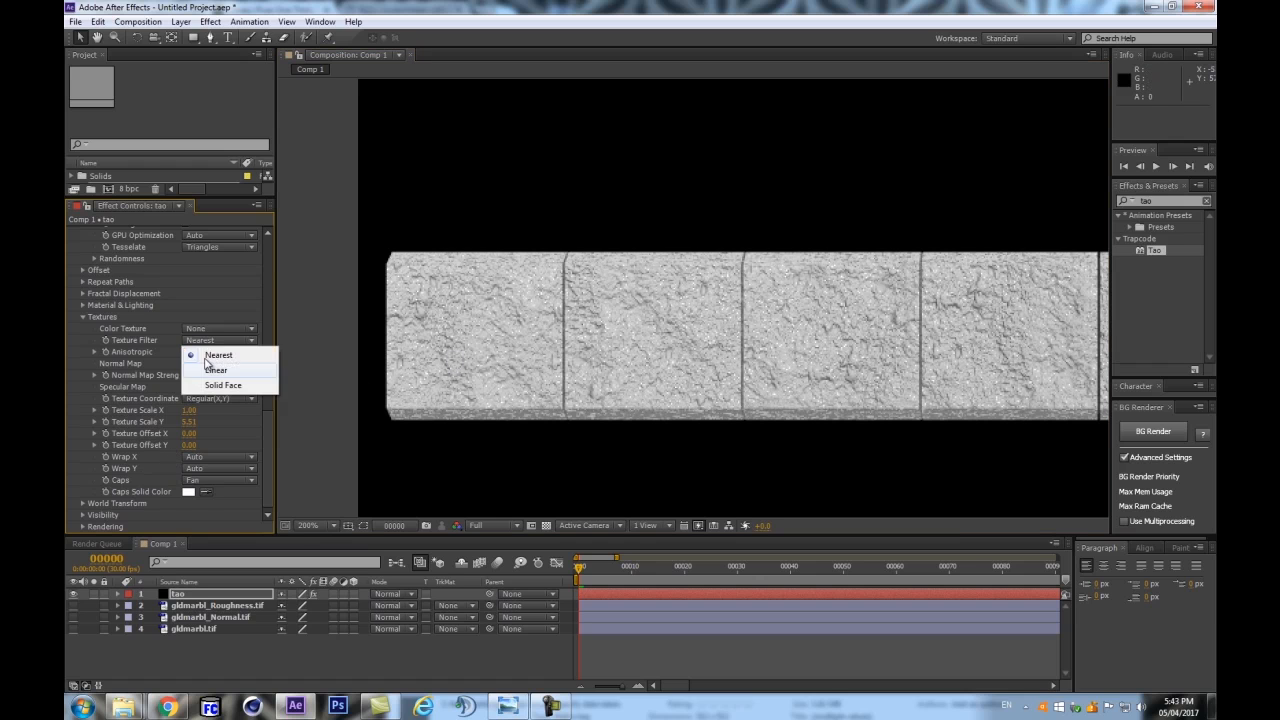
pyautogui.click(214, 365)
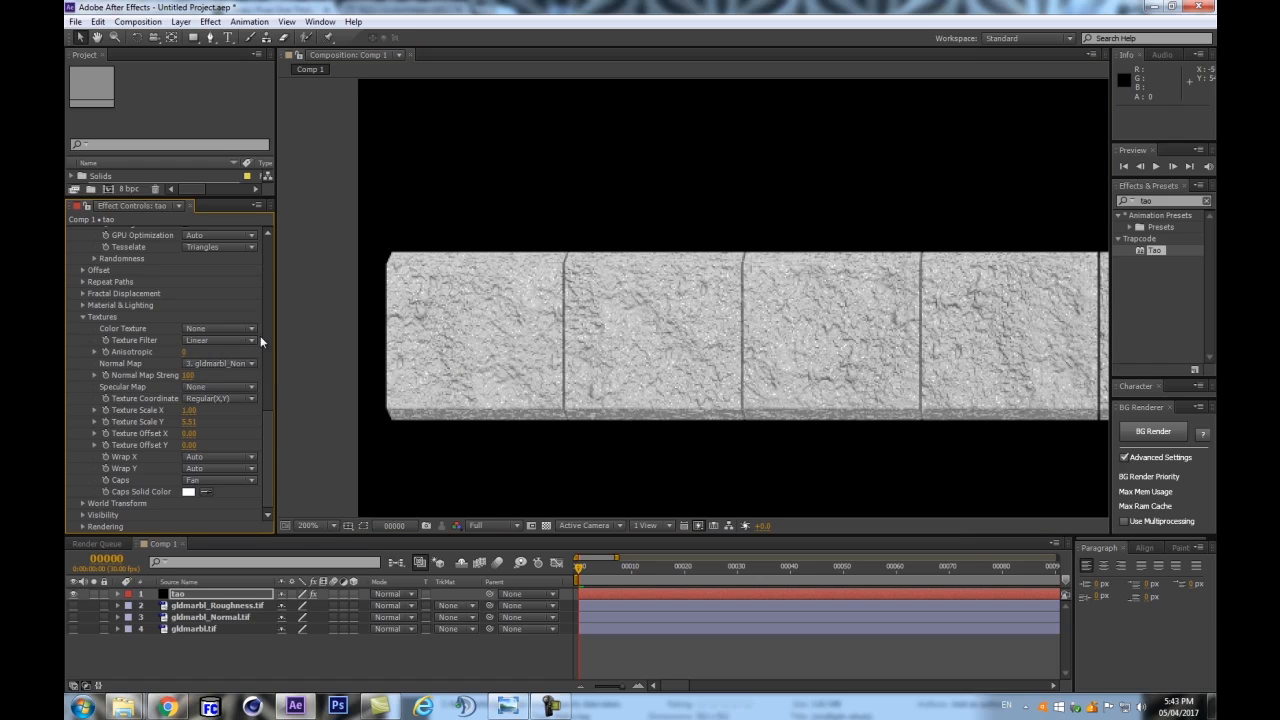
pyautogui.click(208, 341)
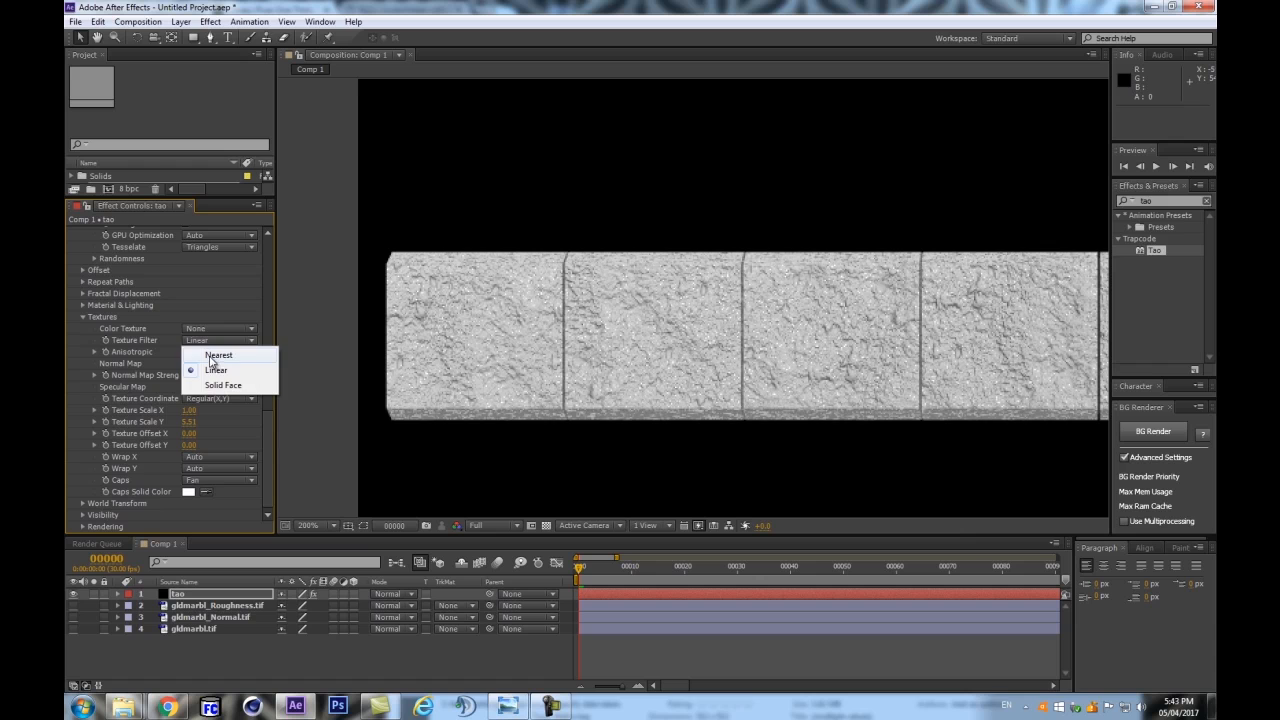
pyautogui.click(212, 346)
# Expand the Rendering group, try 9x Supersample on the blocks, and undo it
pyautogui.click(83, 526)
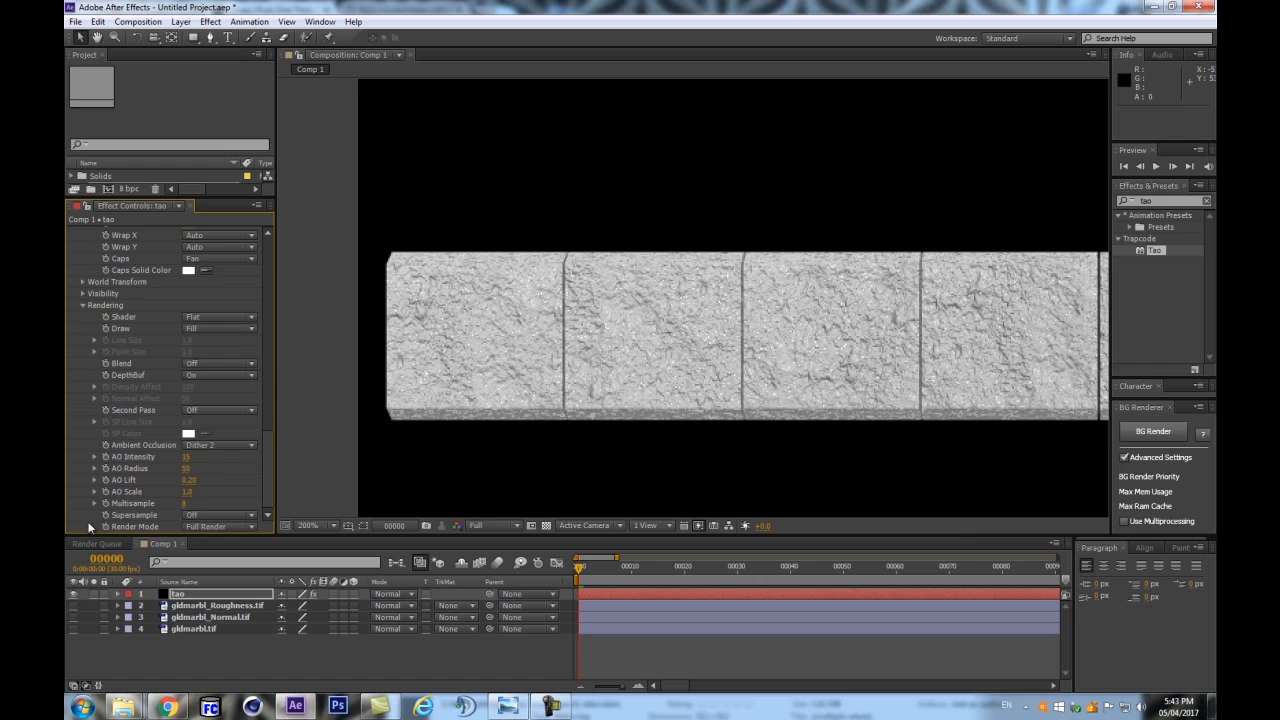
pyautogui.click(229, 518)
pyautogui.click(225, 562)
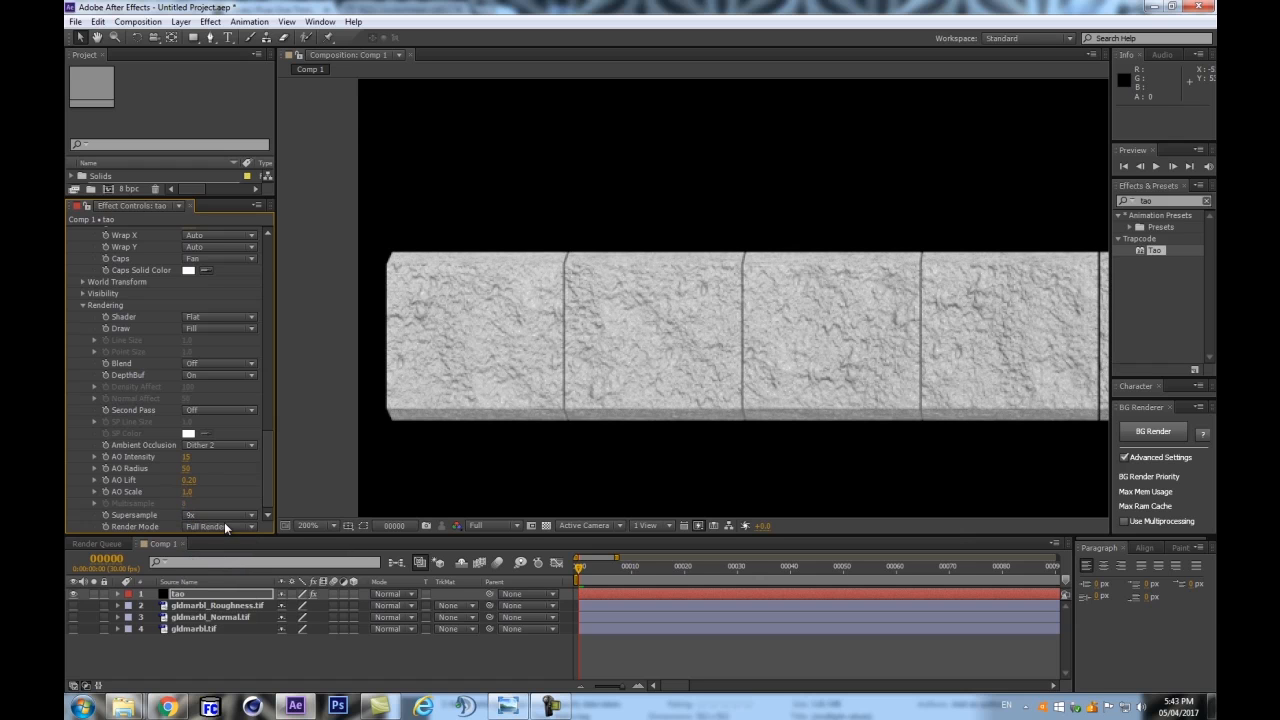
pyautogui.scroll(1, 289, 430)
pyautogui.press('space')
pyautogui.moveTo(280, 306)
pyautogui.mouseDown()
pyautogui.moveTo(348, 215)
pyautogui.moveTo(275, 301)
pyautogui.mouseUp()
pyautogui.hotkey('ctrl', 'z')
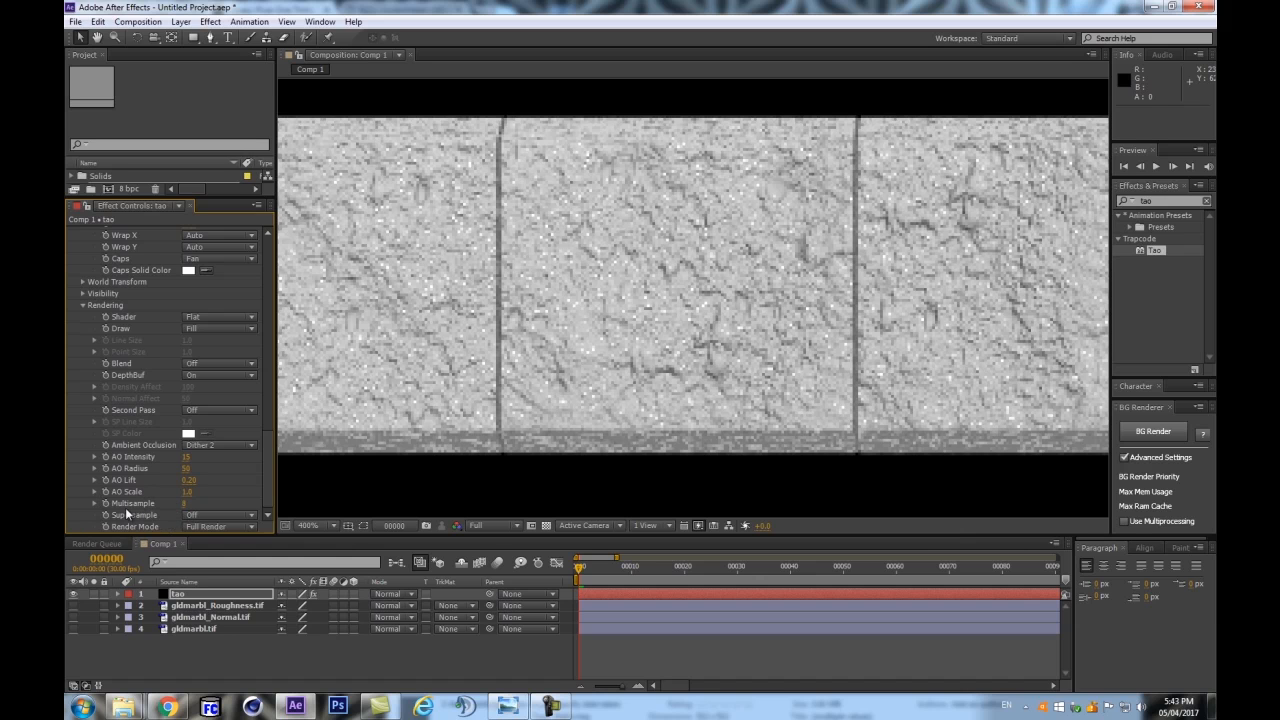
# Set the Multisample value to 16 in the Rendering settings
pyautogui.click(190, 504)
pyautogui.write('16')
pyautogui.press('Return')
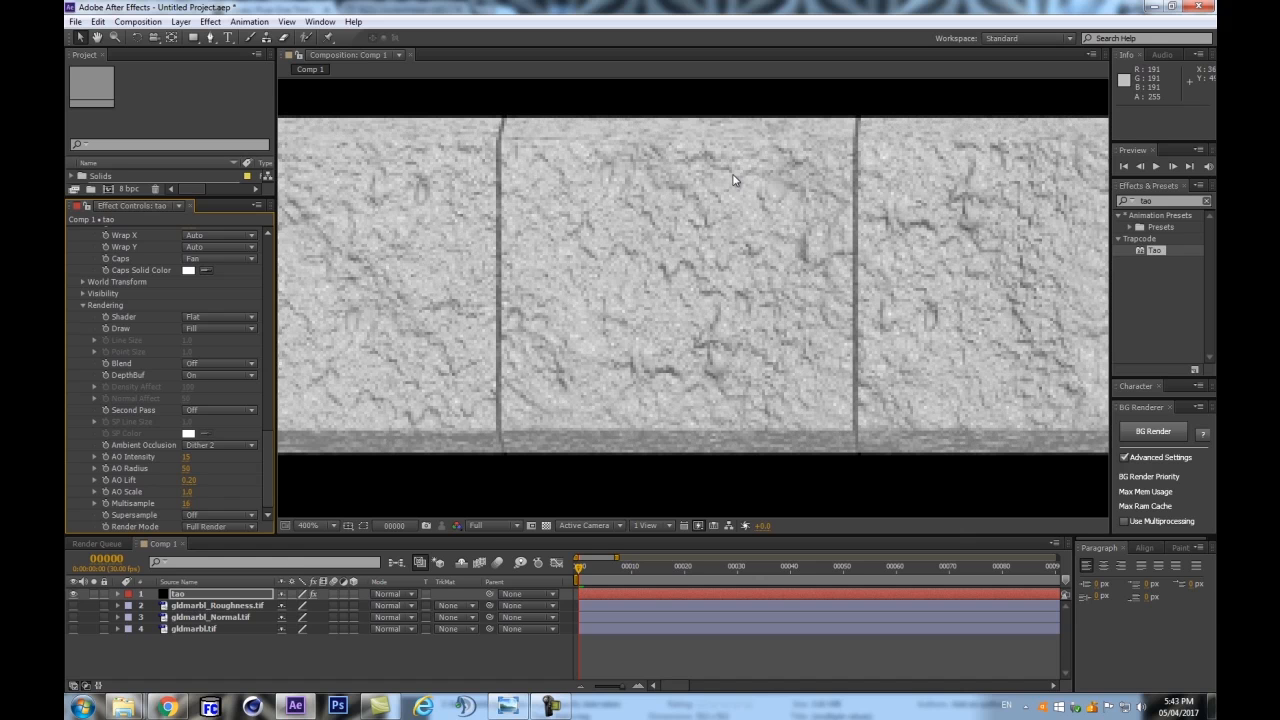
# Try a Multisample value of 32 and undo it
pyautogui.click(187, 503)
pyautogui.write('32')
pyautogui.press('Return')
pyautogui.hotkey('ctrl', 'z')
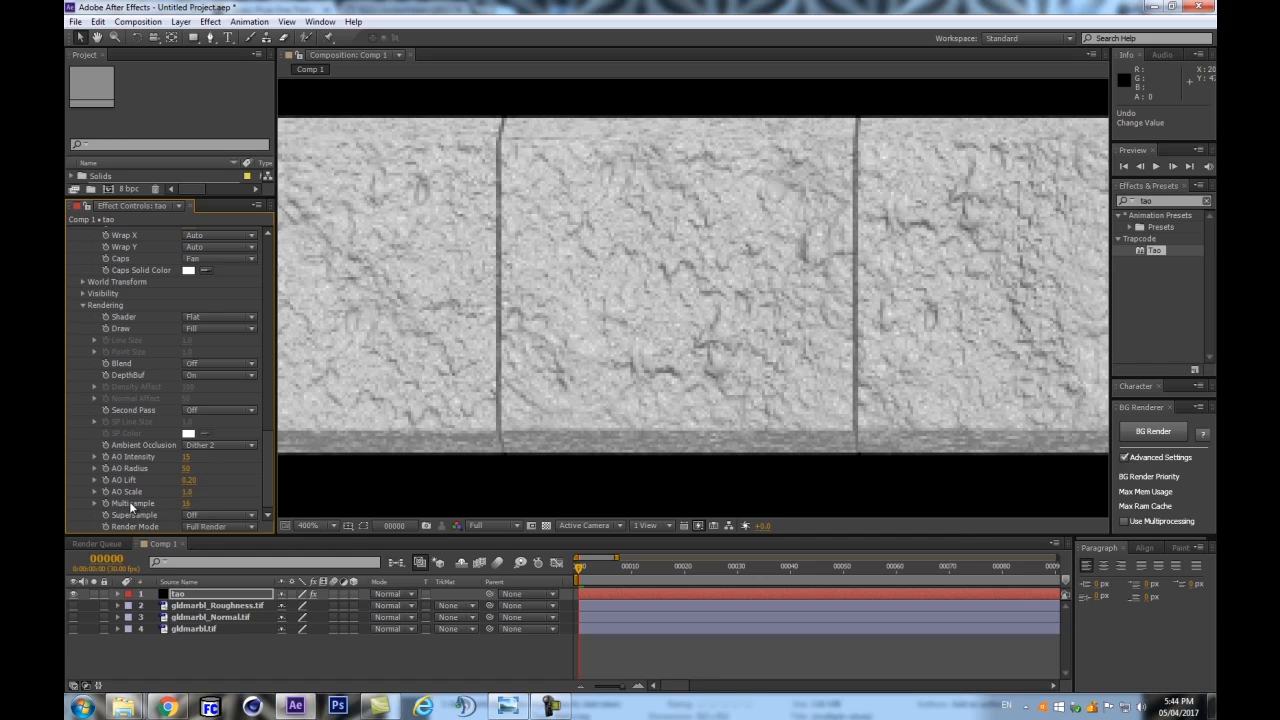
# Try 16x Supersample on the zoomed-in blocks and undo it
pyautogui.scroll(-1, 793, 266)
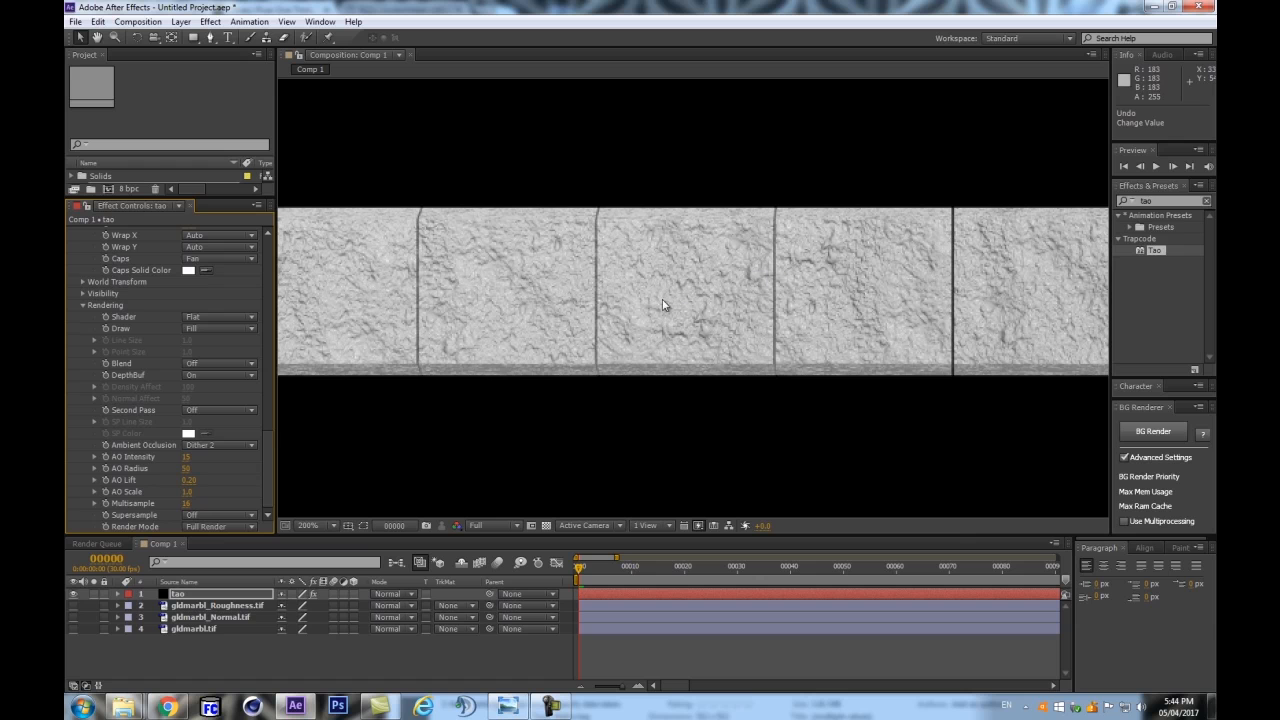
pyautogui.scroll(1, 683, 290)
pyautogui.click(218, 515)
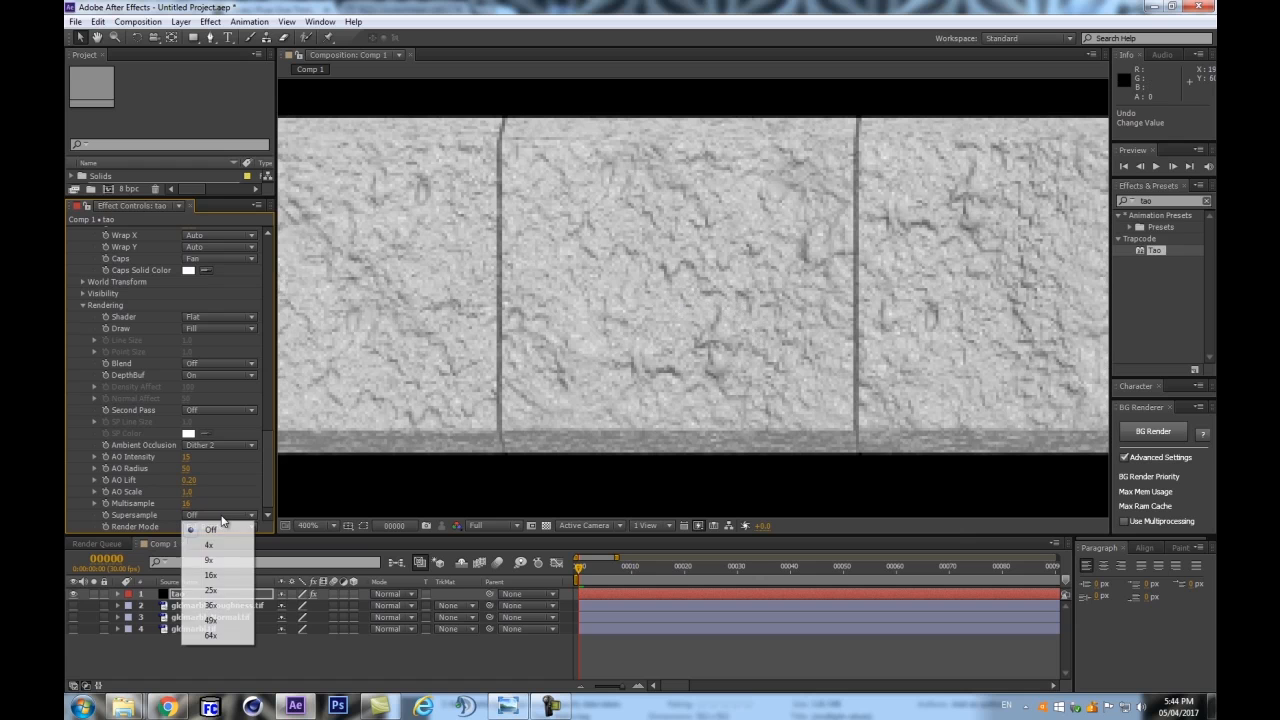
pyautogui.click(220, 571)
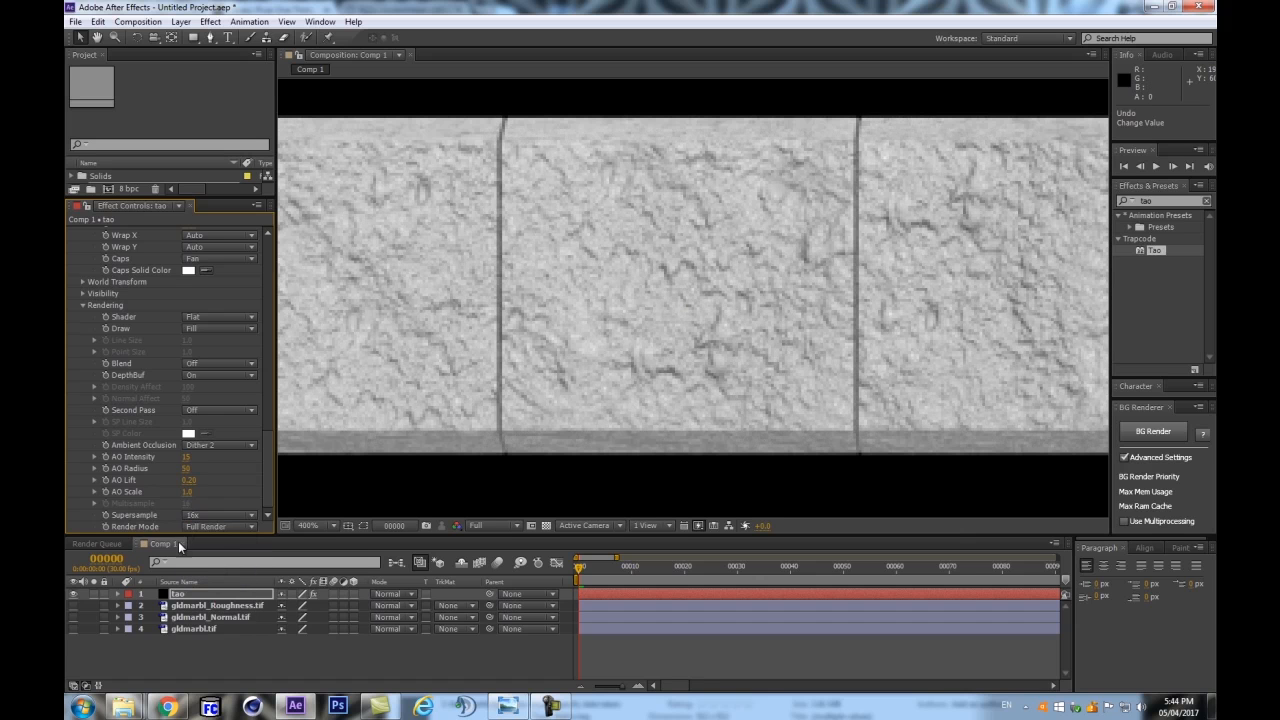
pyautogui.hotkey('ctrl', 'z')
pyautogui.scroll(-2, 699, 278)
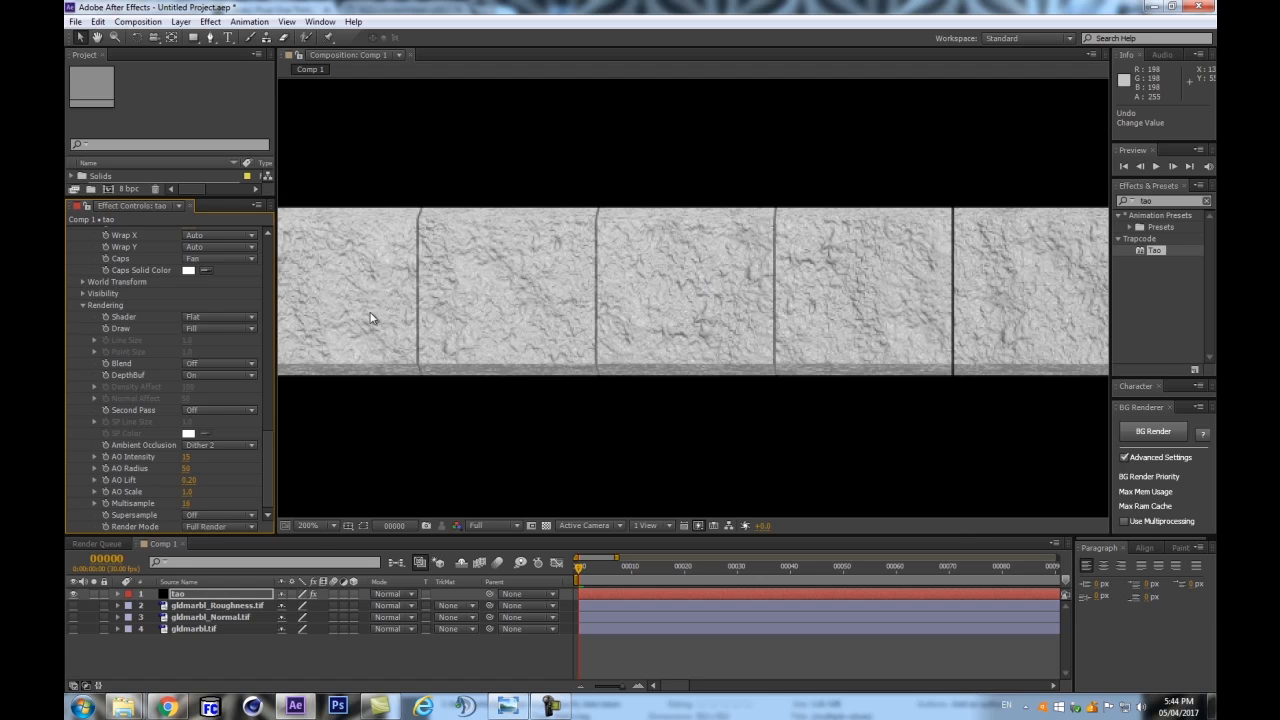
# Try raising the segment's X Texture Offset Along to 0.61, and undo the change
pyautogui.press('.')
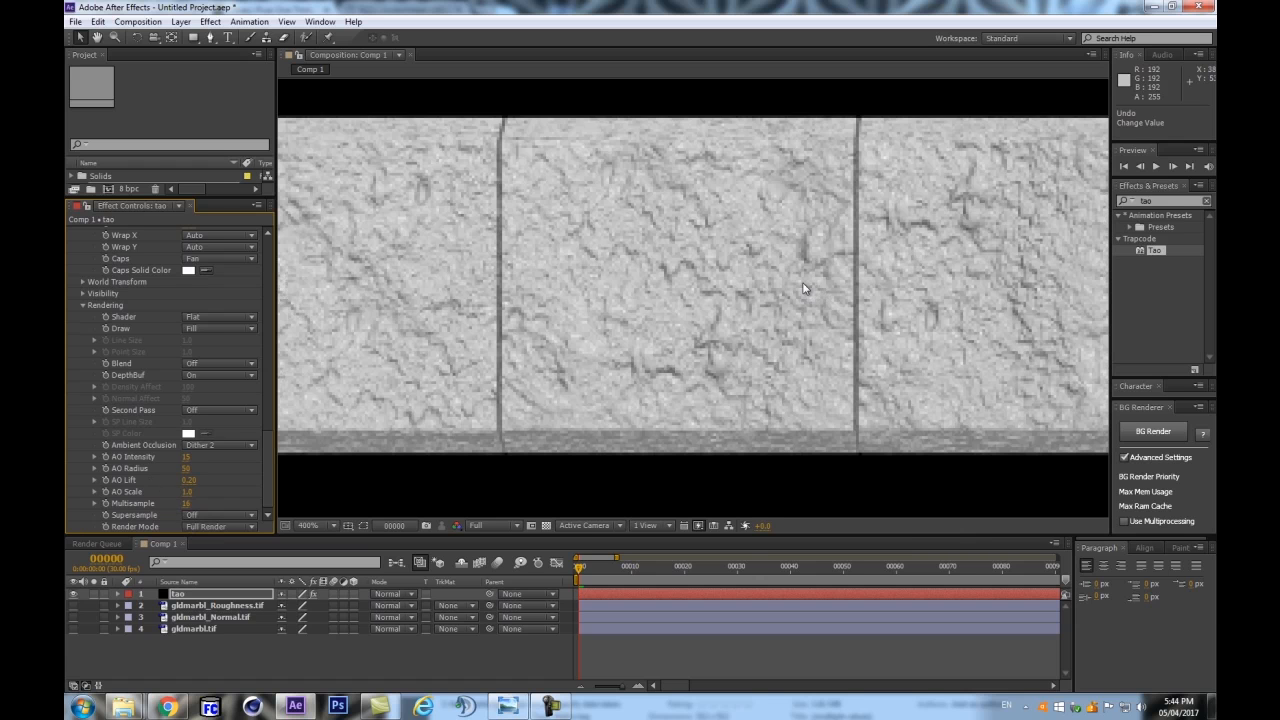
pyautogui.press(',')
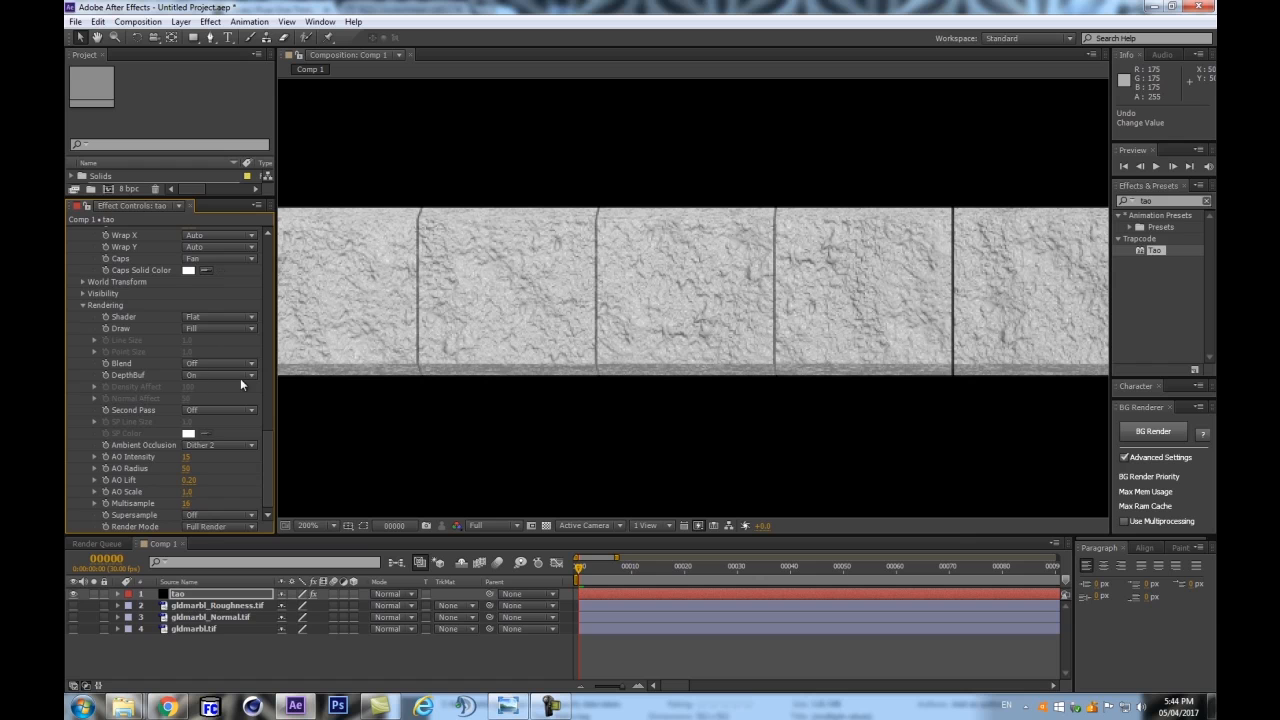
pyautogui.scroll(5, 194, 376)
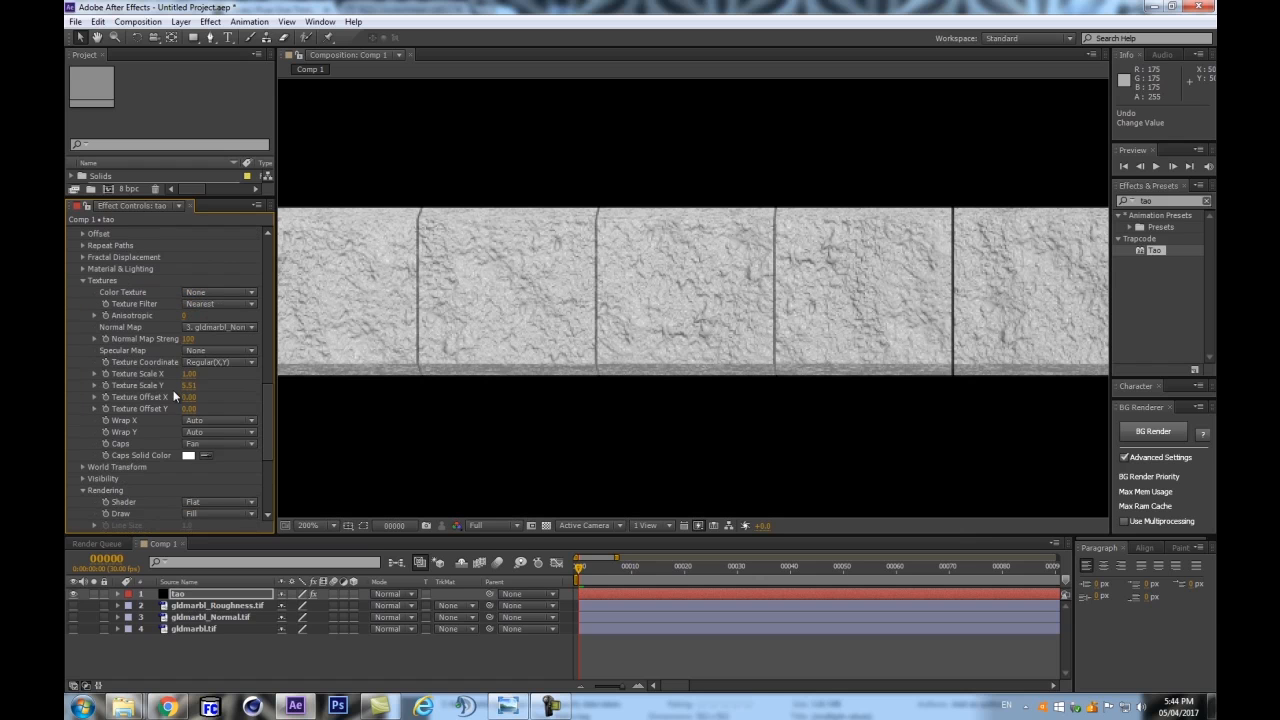
pyautogui.moveTo(190, 385); pyautogui.dragTo(210, 385)
pyautogui.scroll(3, 231, 391)
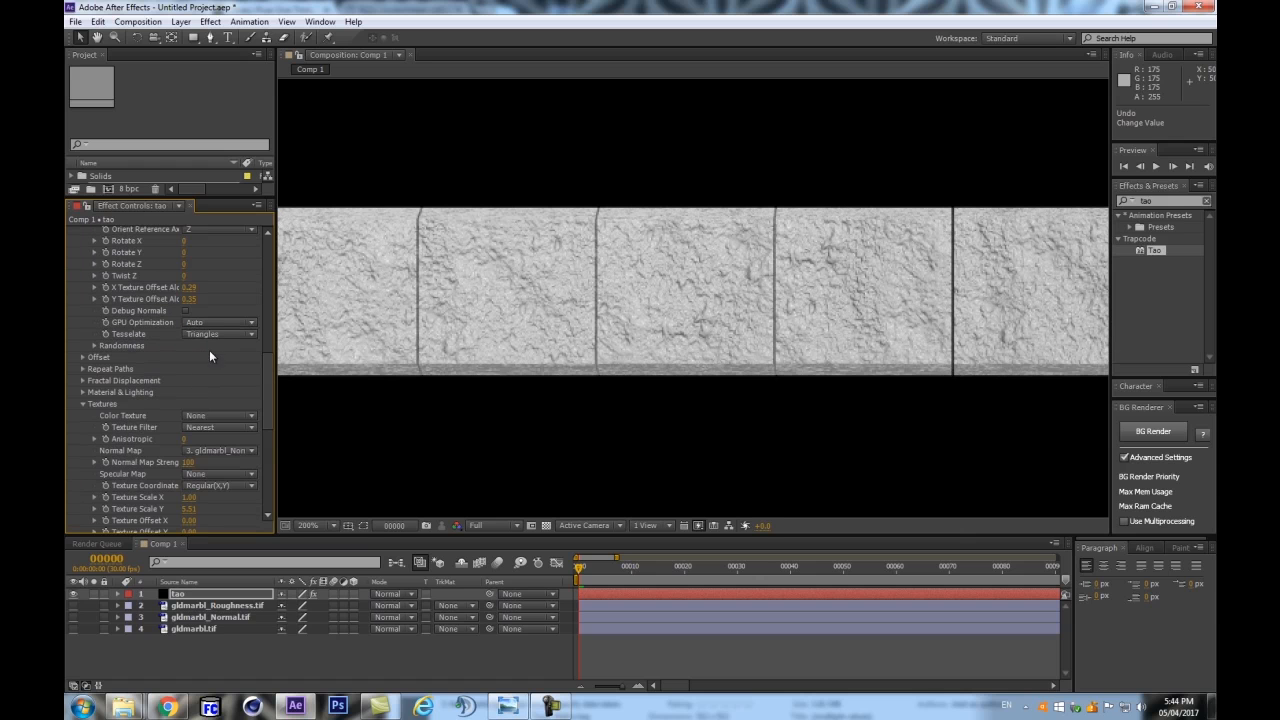
pyautogui.moveTo(188, 287); pyautogui.dragTo(210, 287)
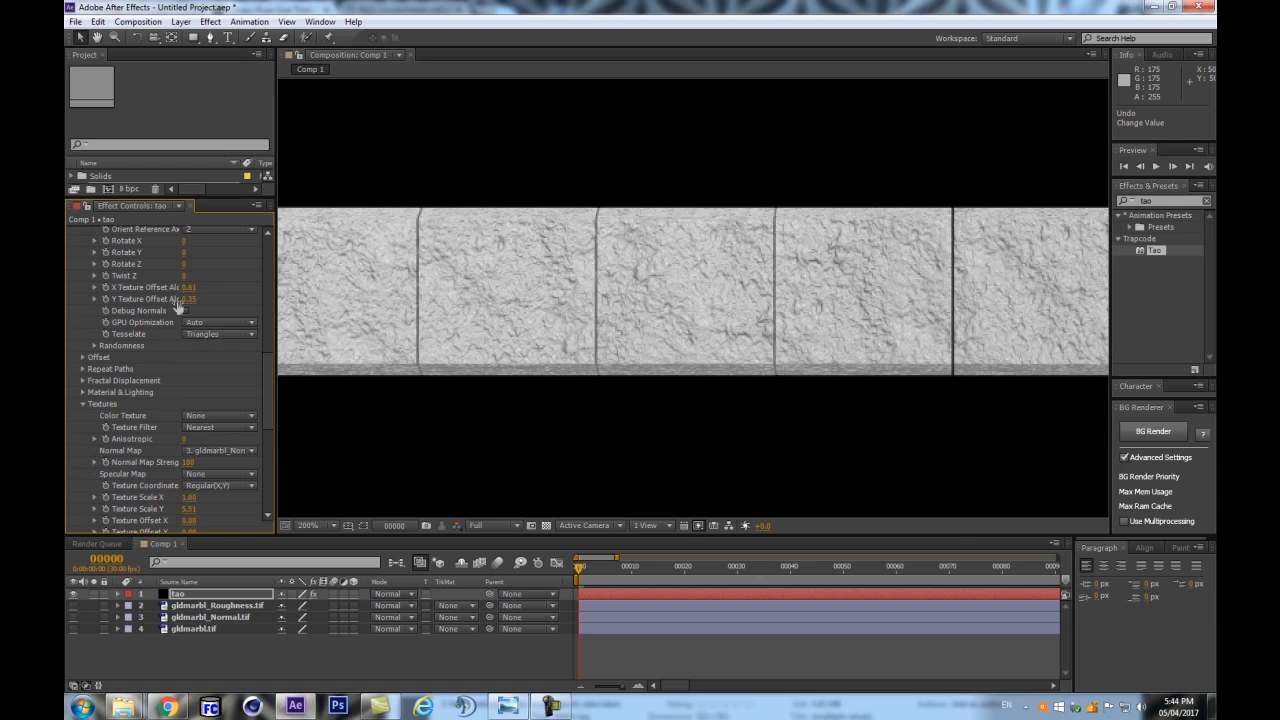
pyautogui.hotkey('ctrl', 'z')
pyautogui.scroll(-1, 397, 273)
# Assign the gldmarbl.tif layer as the Color Texture again, leaving Texture Filter at Nearest
pyautogui.press('space')
pyautogui.moveTo(770, 314); pyautogui.dragTo(834, 371)
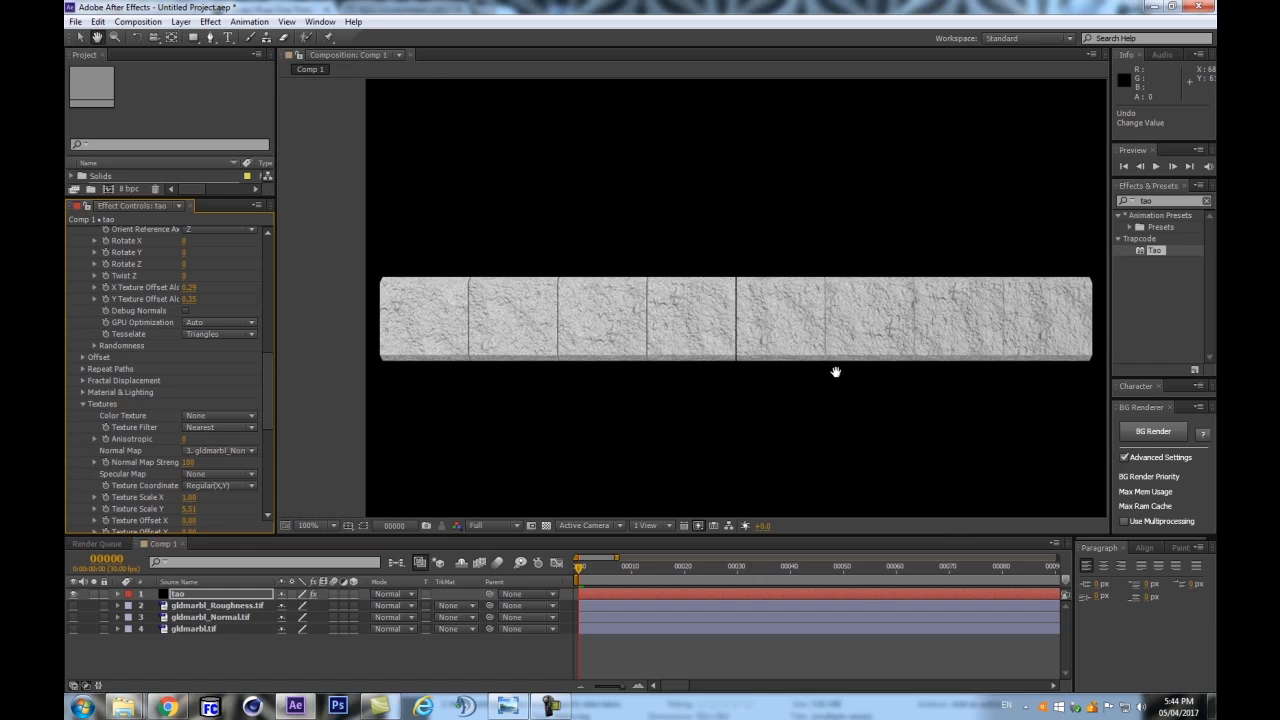
pyautogui.scroll(1, 821, 347)
pyautogui.click(220, 415)
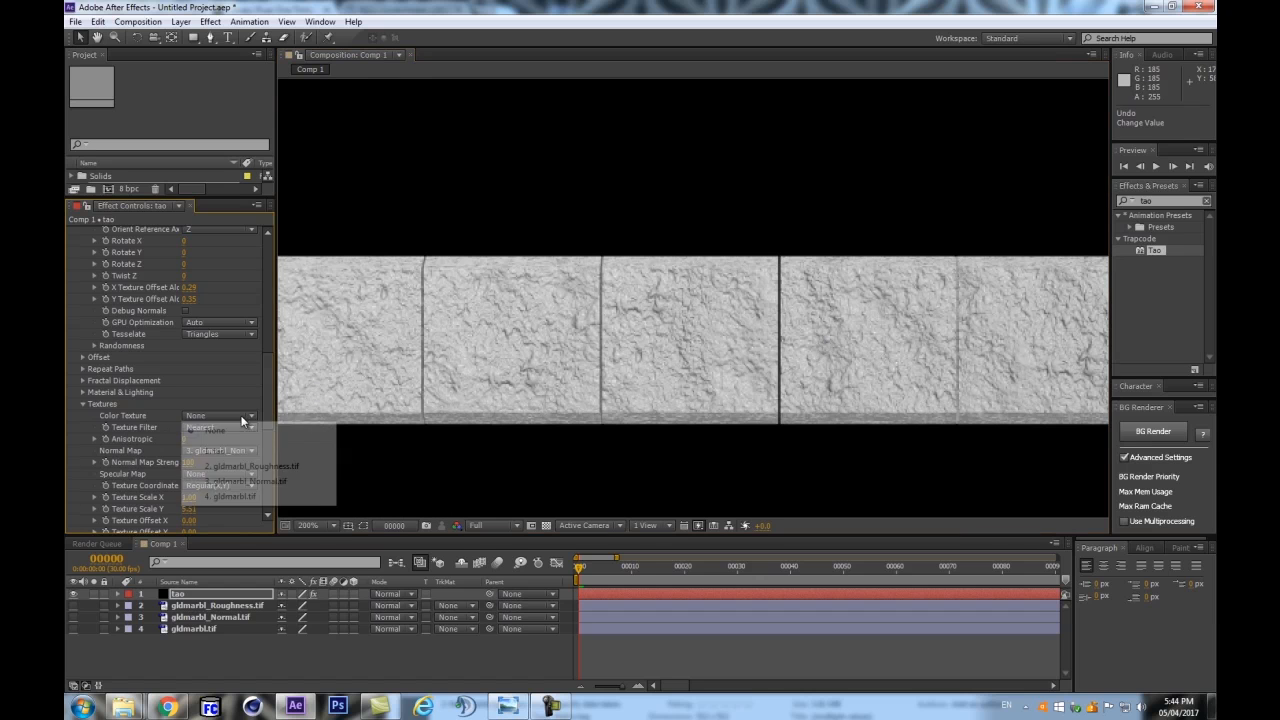
pyautogui.click(242, 500)
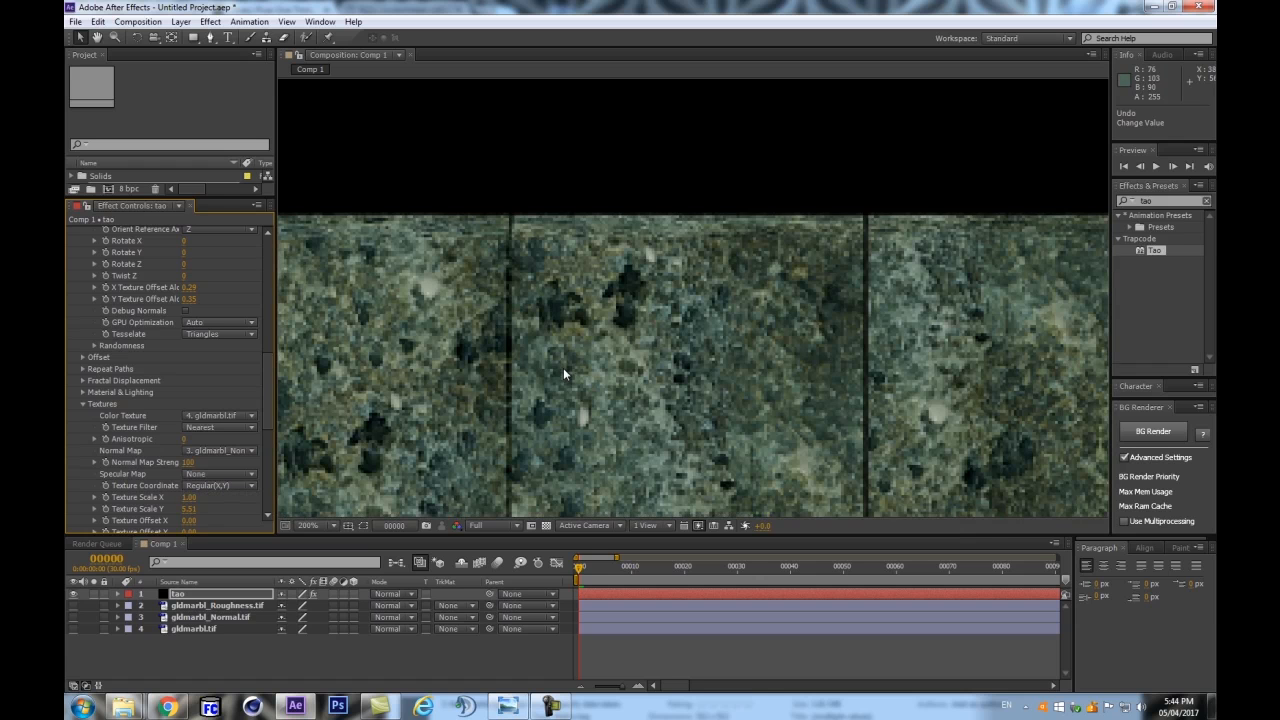
pyautogui.click(202, 430)
pyautogui.click(136, 427)
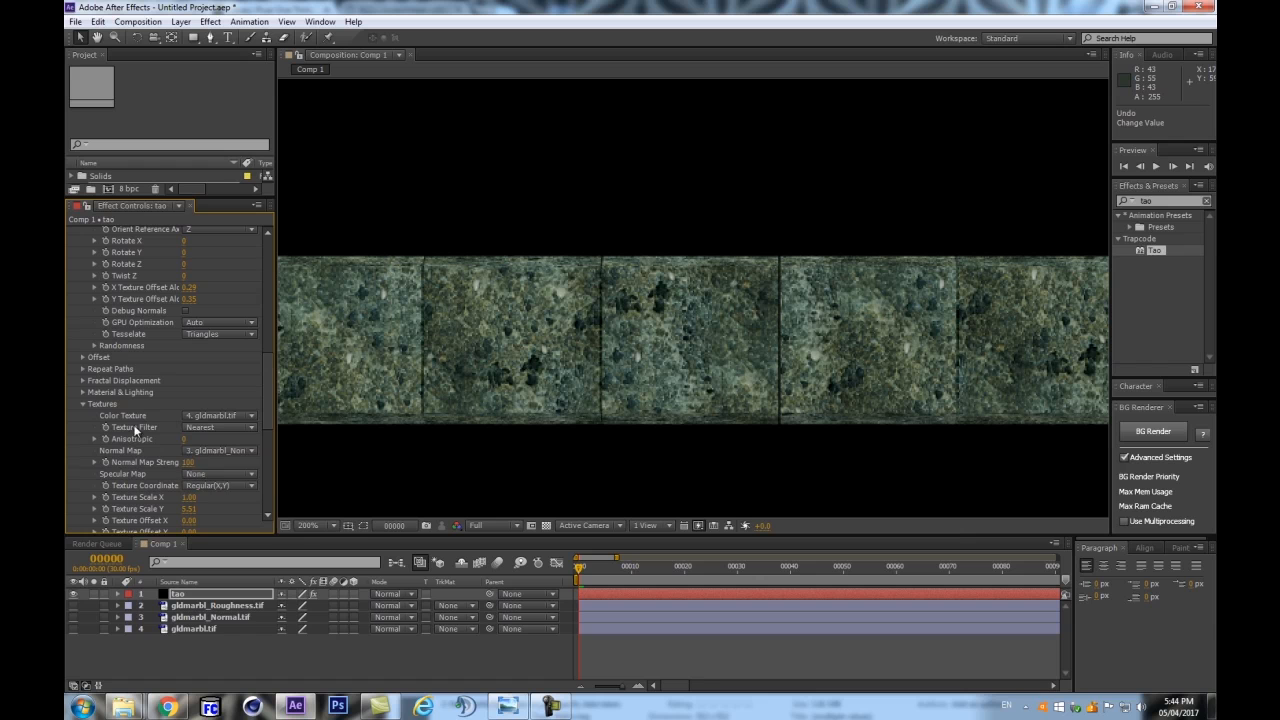
# Try setting the Normal Map to None on the zoomed-in blocks, and undo the change
pyautogui.click(202, 450)
pyautogui.click(211, 462)
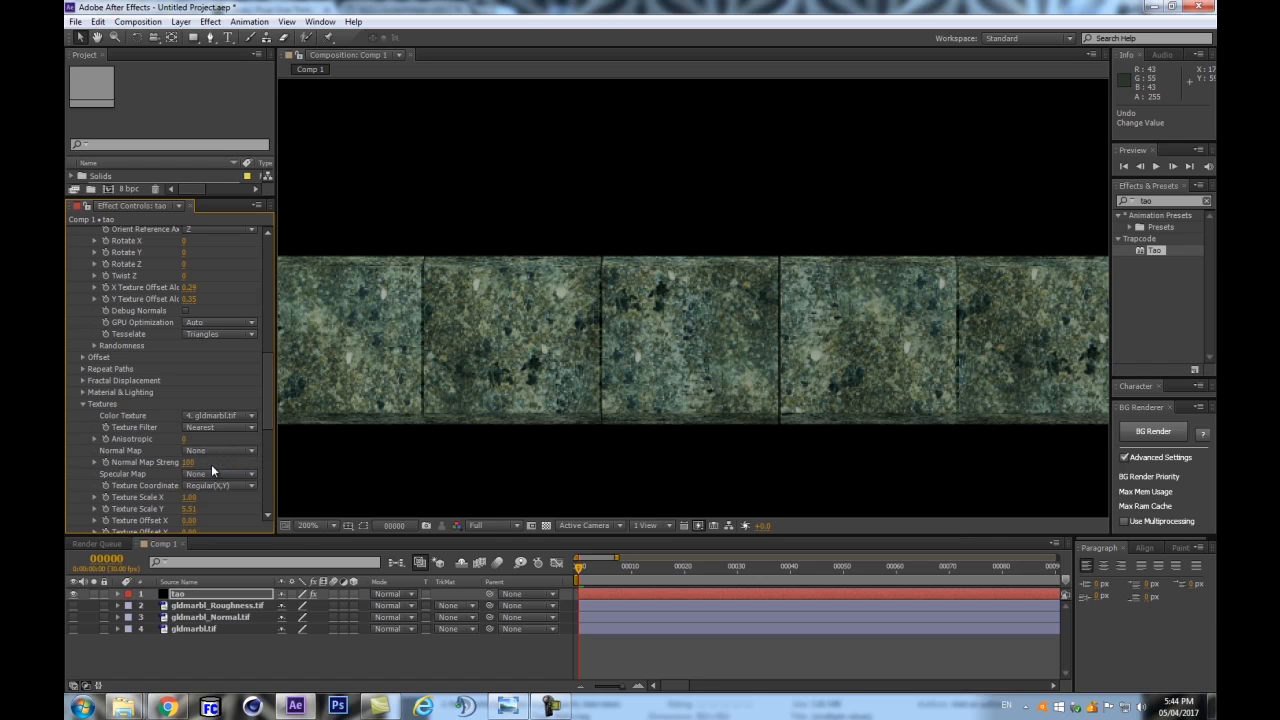
pyautogui.scroll(1, 426, 406)
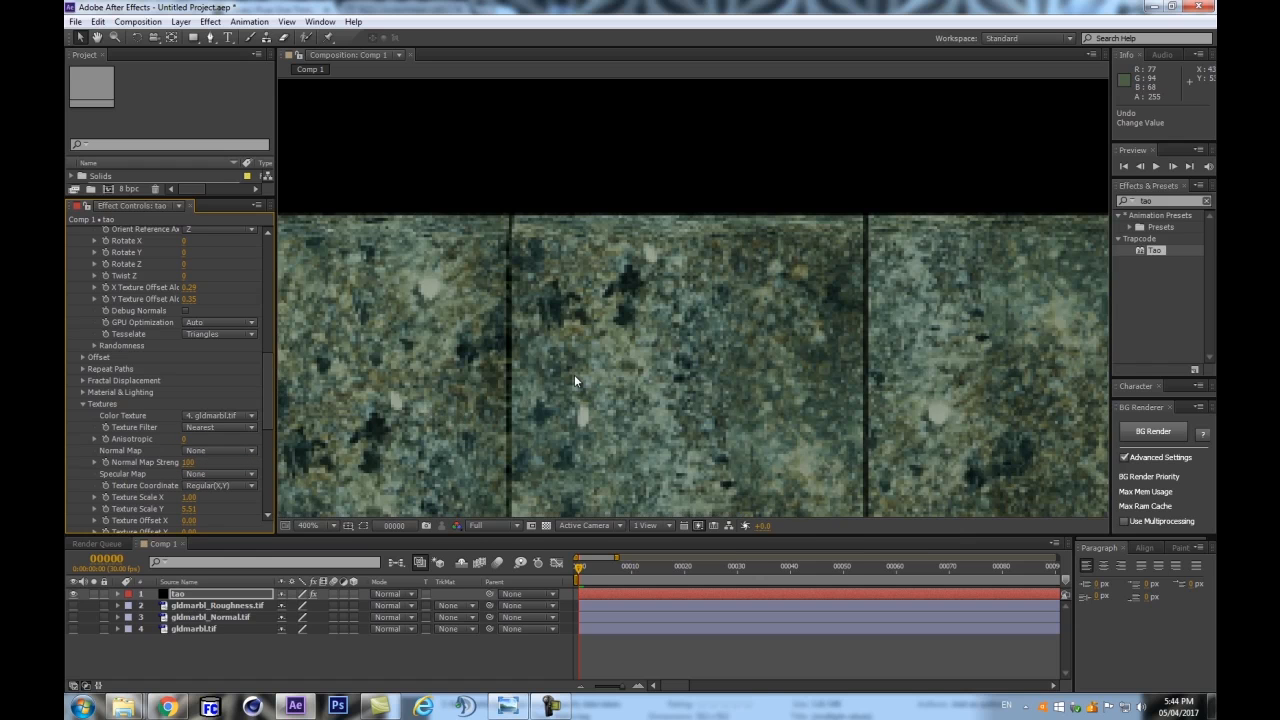
pyautogui.hotkey('ctrl', 'z')
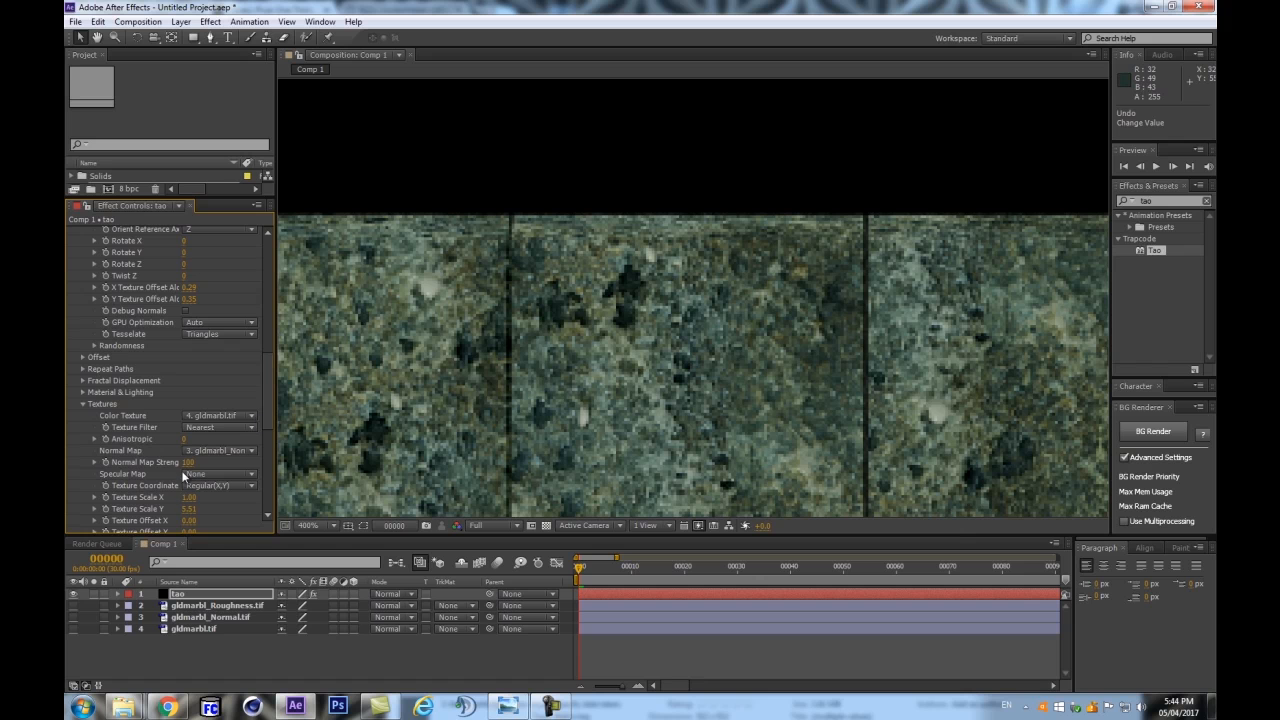
# Raise the Normal Map Strength to about 489 and check the relief on the blocks
pyautogui.moveTo(190, 462); pyautogui.dragTo(620, 425)
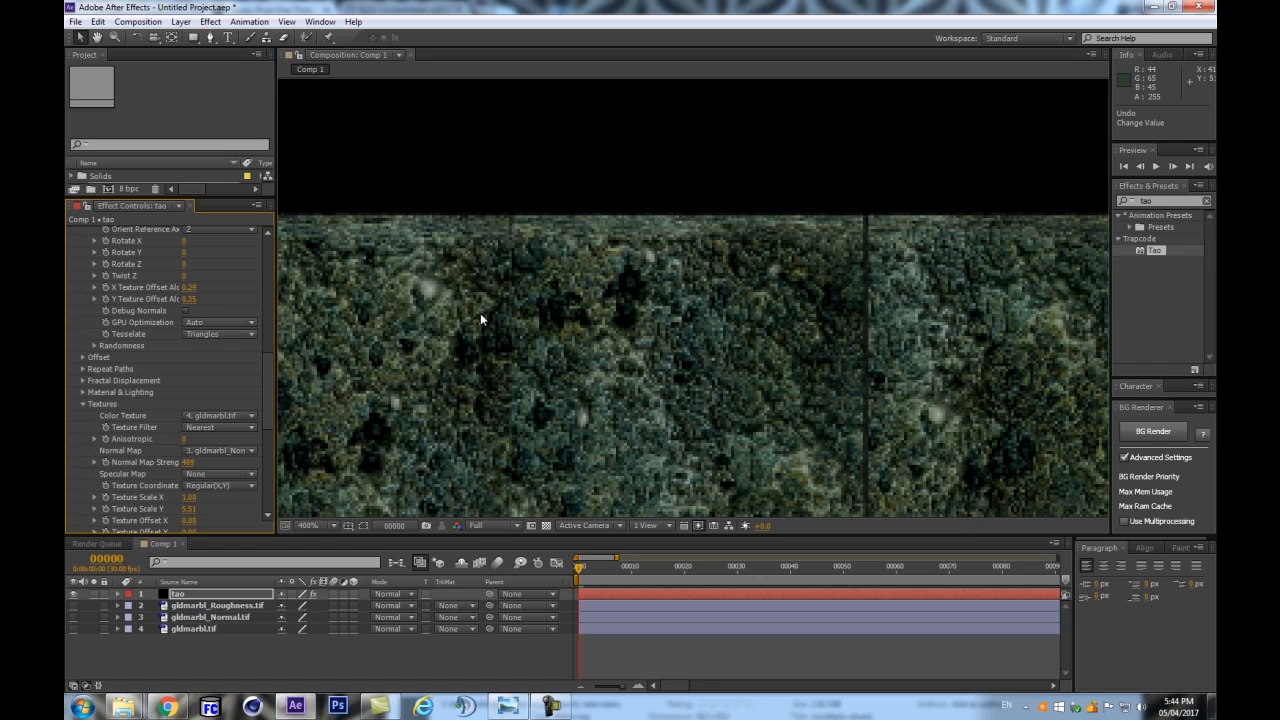
pyautogui.press(',')
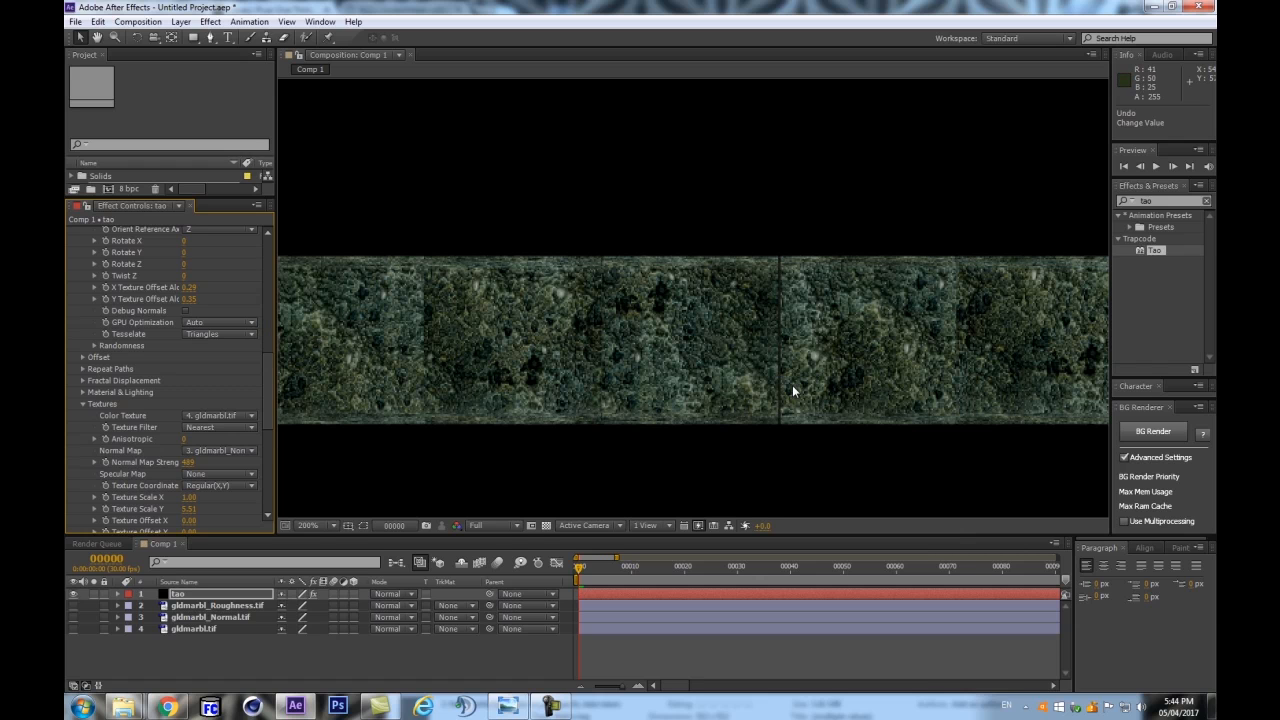
# Turn Ambient Occlusion off to compare the surface detail, and set it back to Dither 2
pyautogui.scroll(-6, 270, 402)
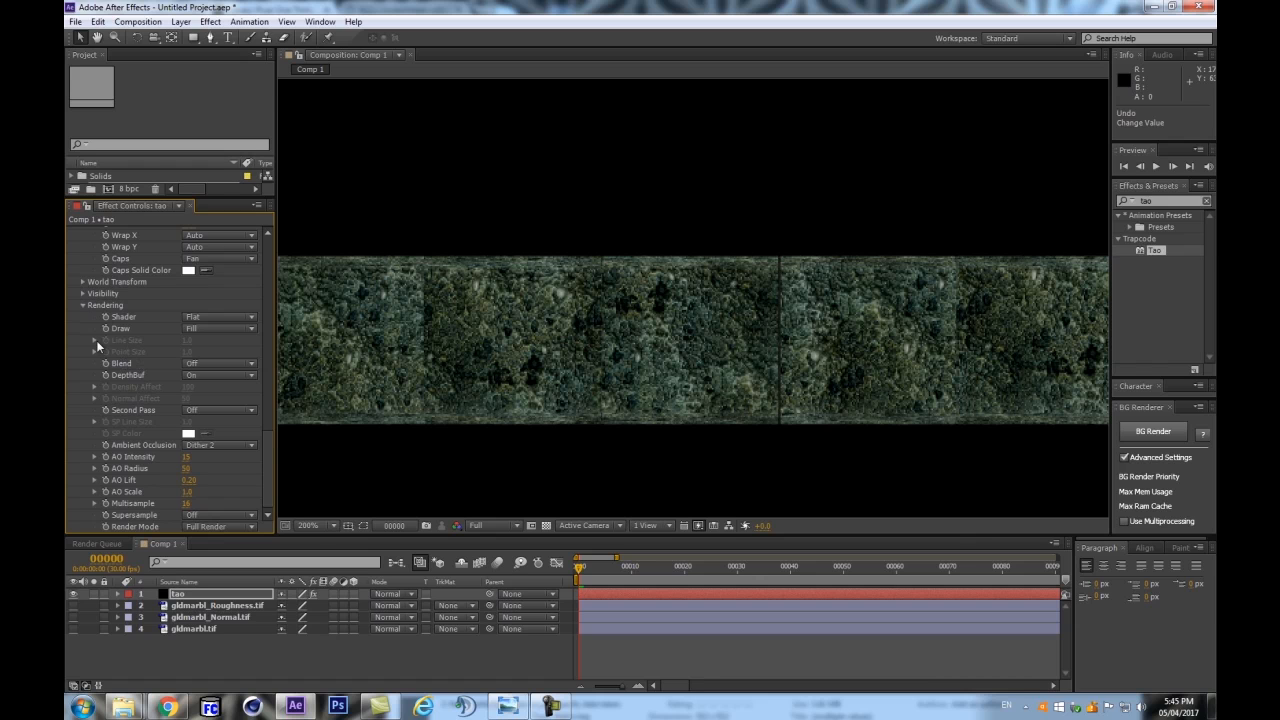
pyautogui.click(205, 445)
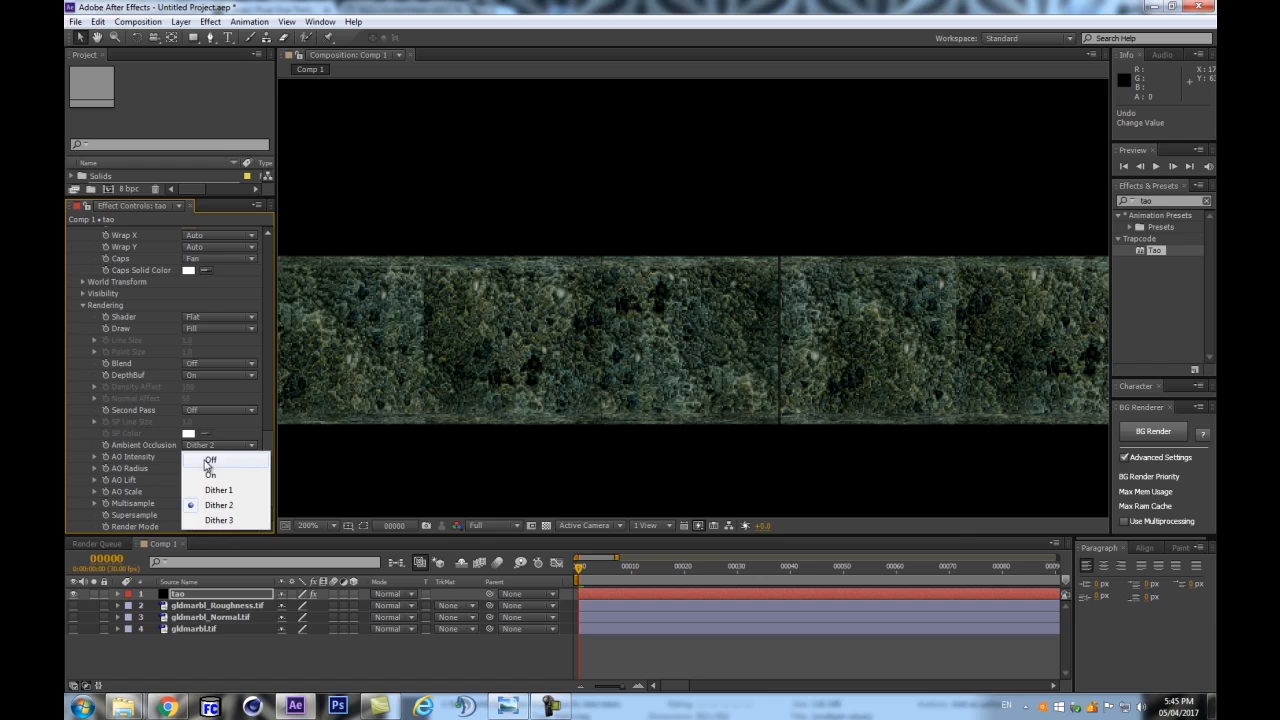
pyautogui.click(207, 460)
pyautogui.press('.')
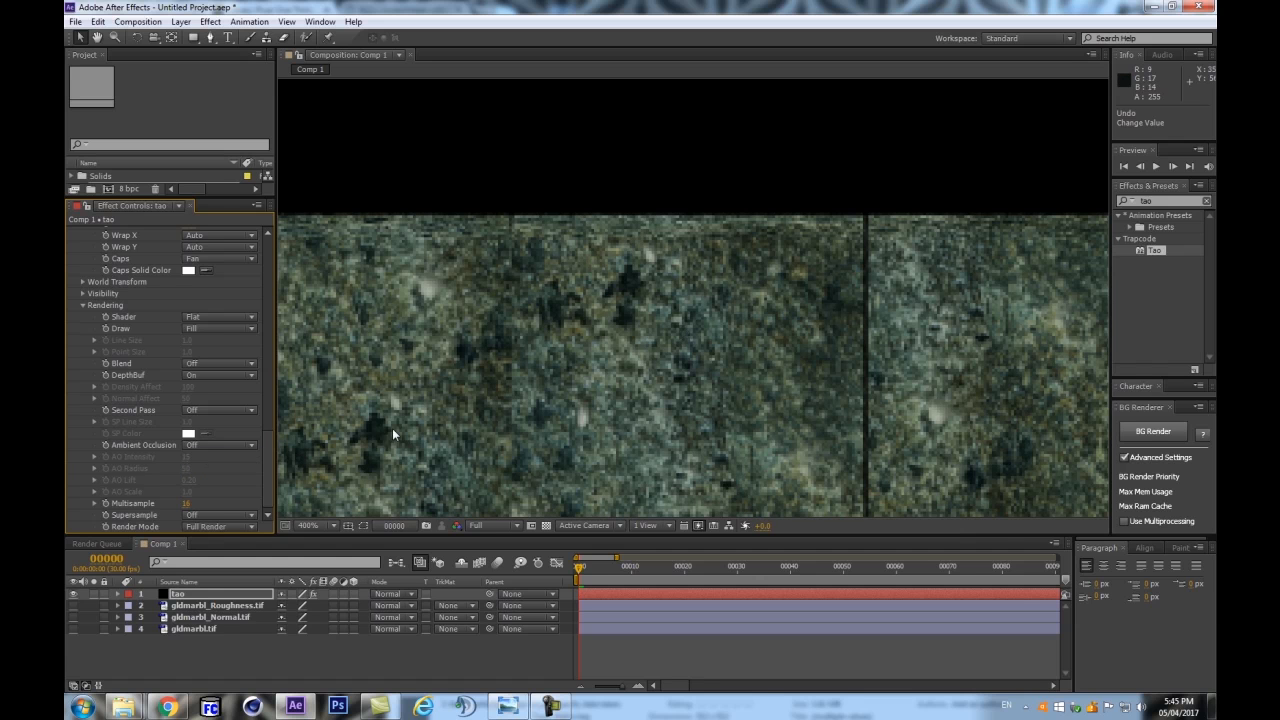
pyautogui.press(',')
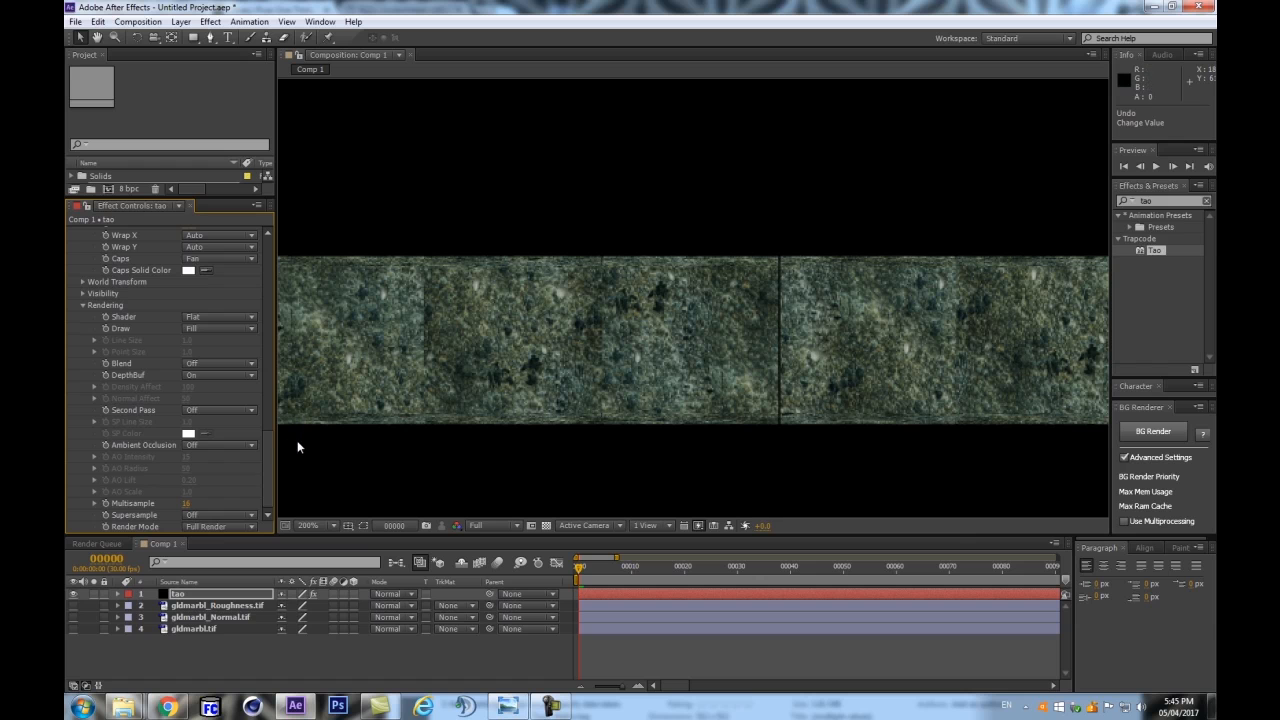
pyautogui.click(208, 444)
pyautogui.click(217, 506)
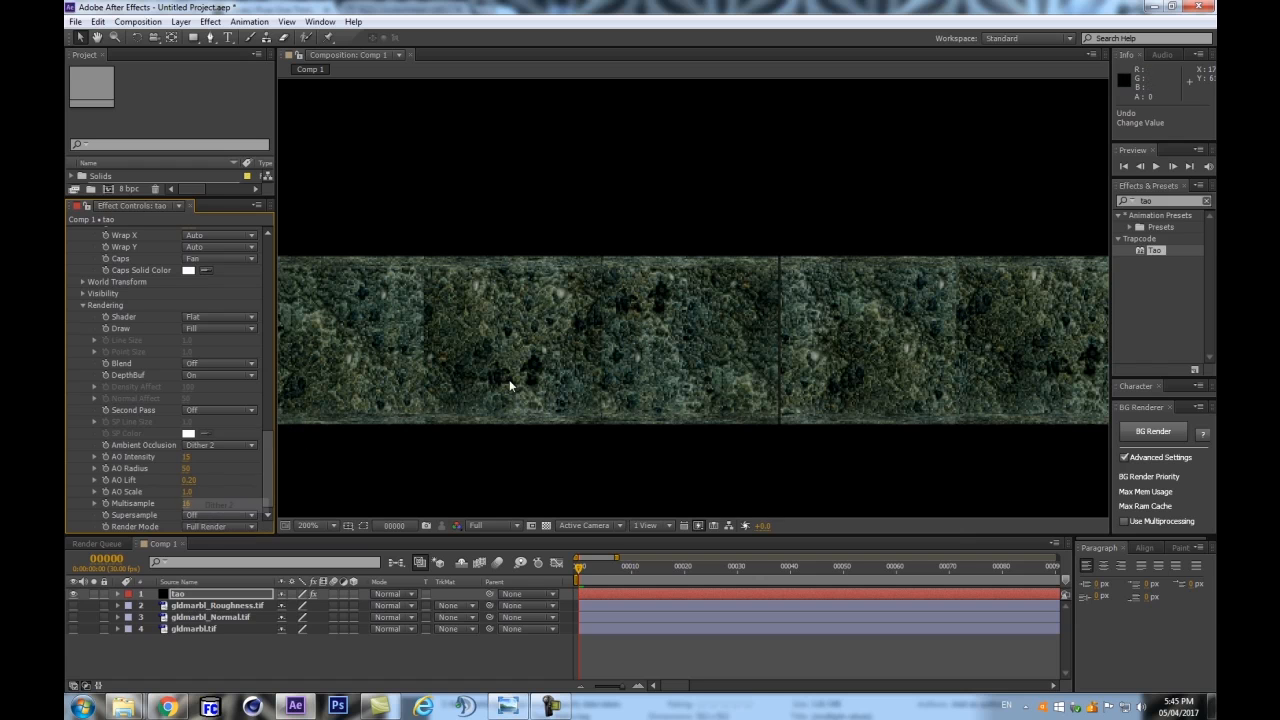
# Try raising the AO Intensity to 52, and undo the change
pyautogui.scroll(2, 605, 378)
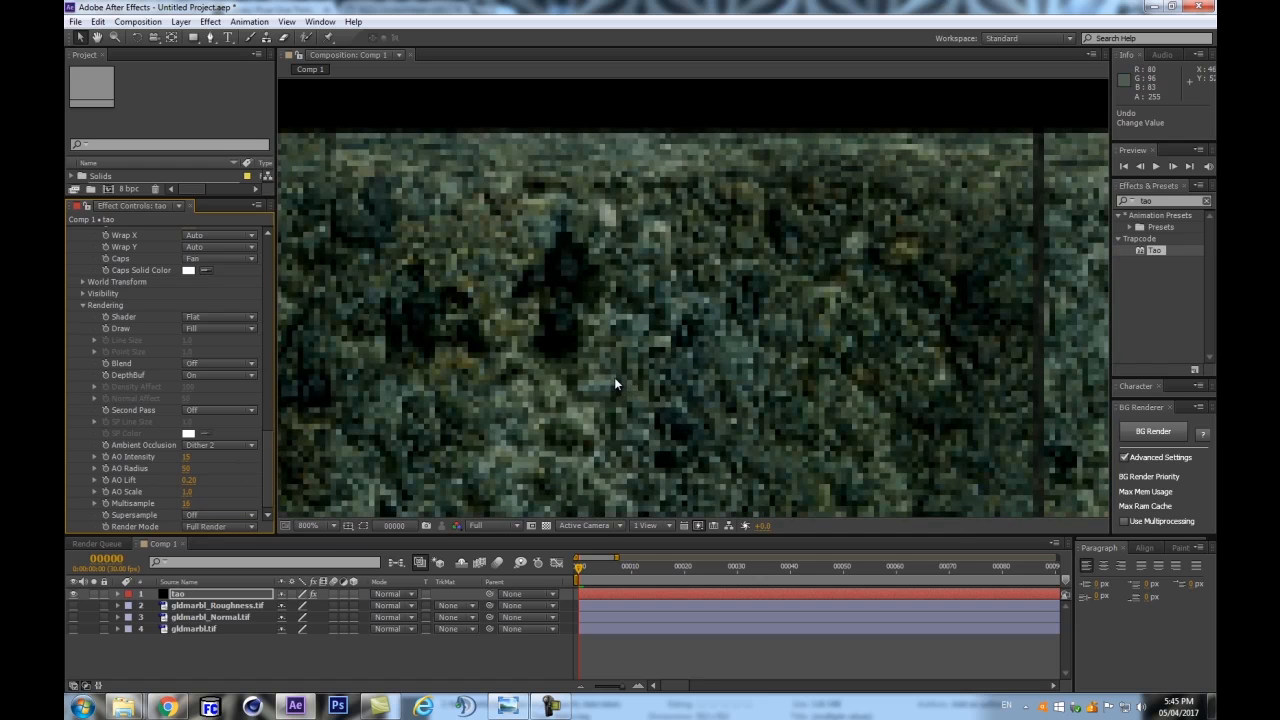
pyautogui.scroll(-1, 614, 382)
pyautogui.moveTo(185, 456); pyautogui.dragTo(211, 455)
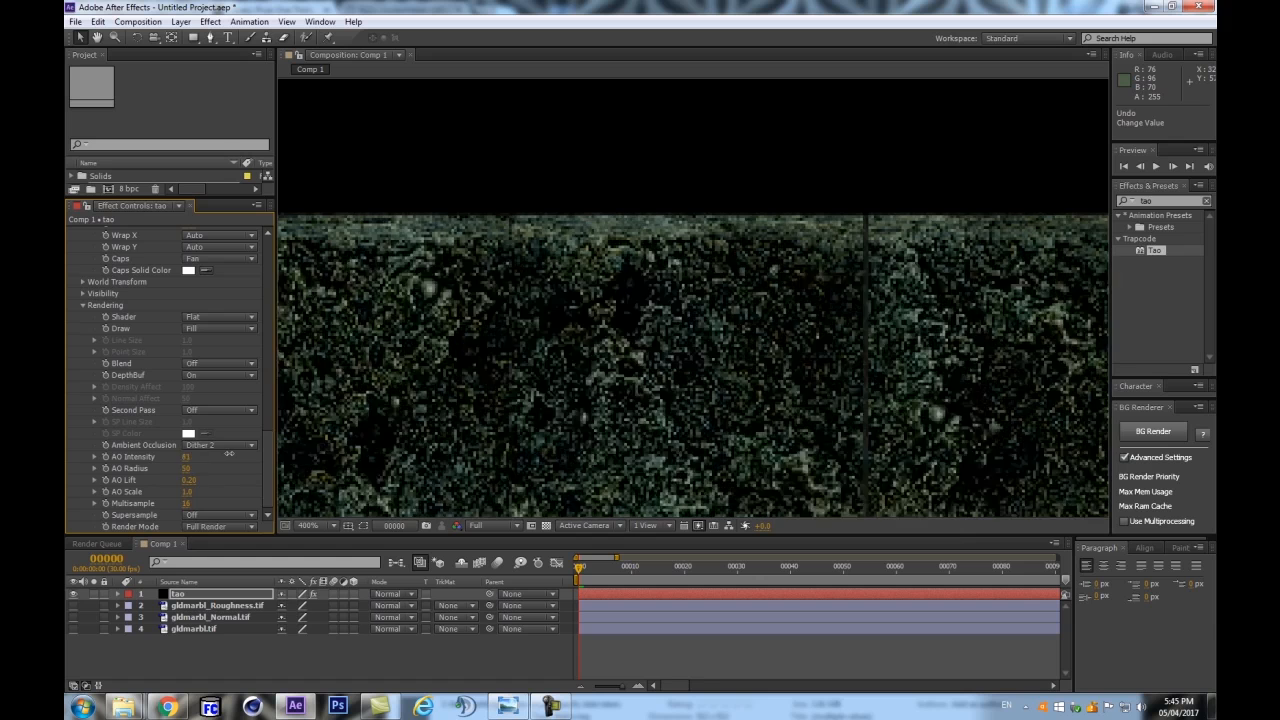
pyautogui.scroll(-1, 510, 379)
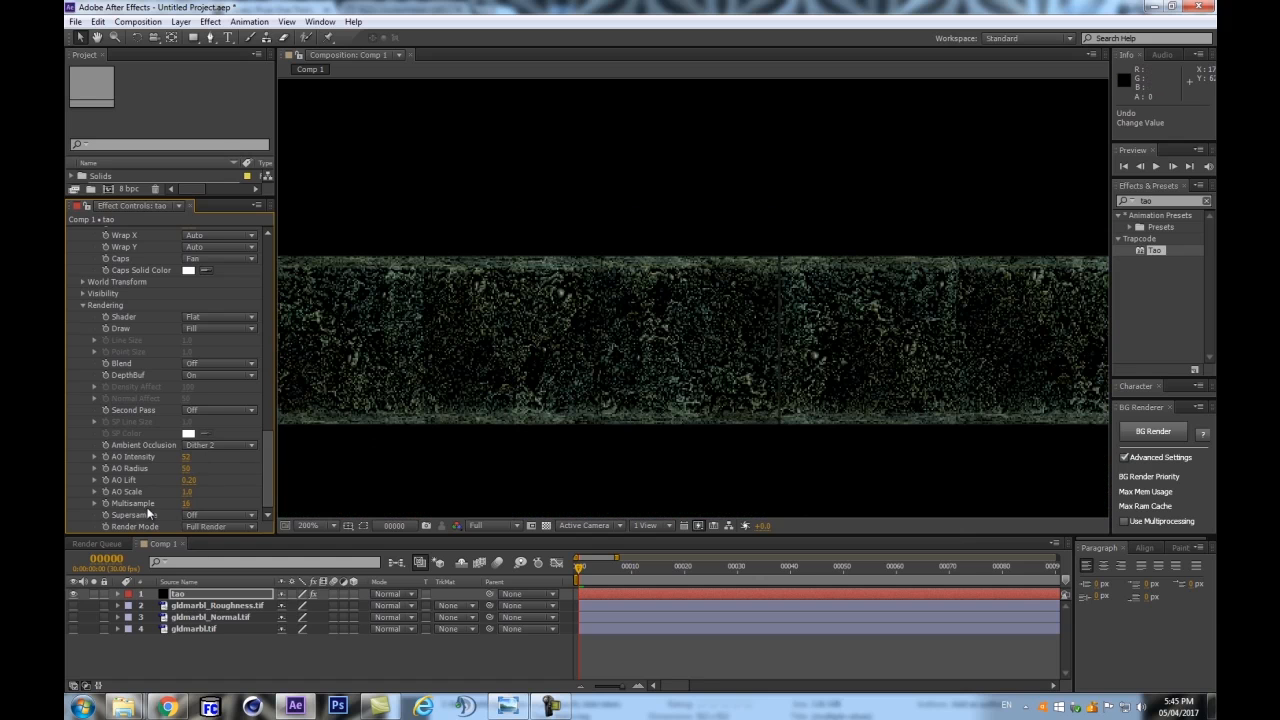
pyautogui.hotkey('ctrl', 'z')
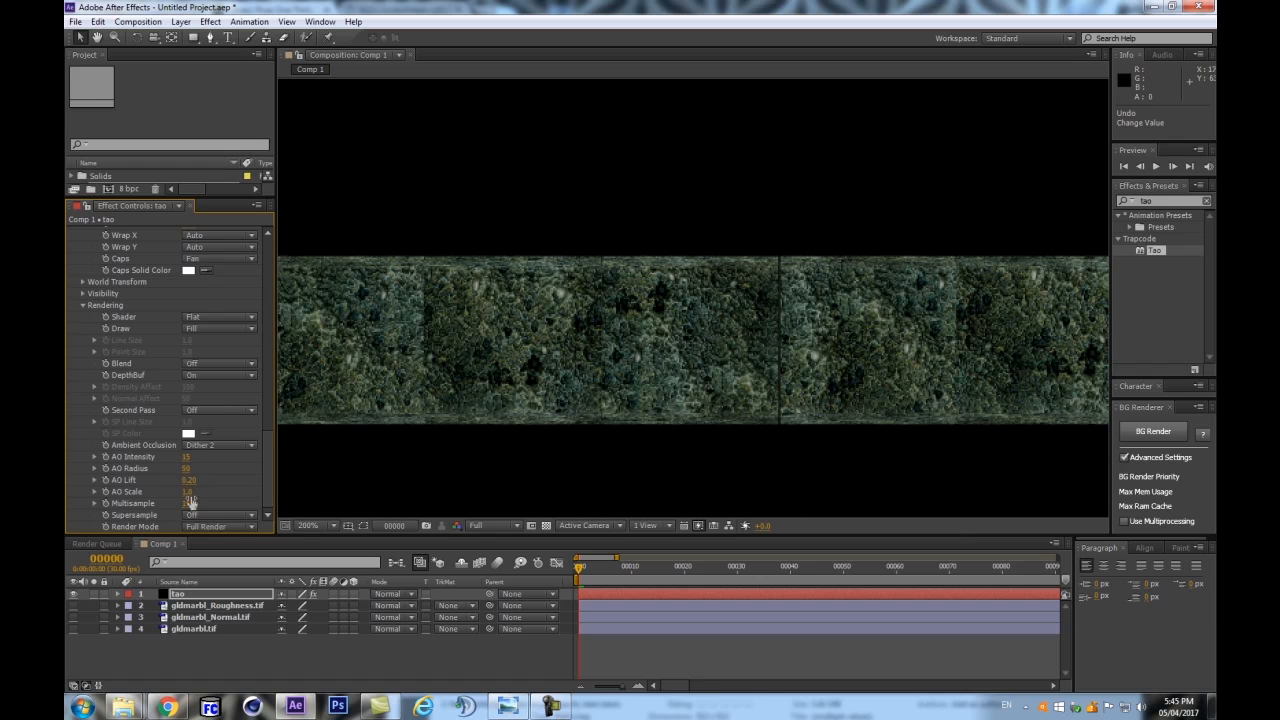
# Set the Normal Map Strength to about 193
pyautogui.scroll(5, 204, 280)
pyautogui.moveTo(189, 339); pyautogui.dragTo(107, 339)
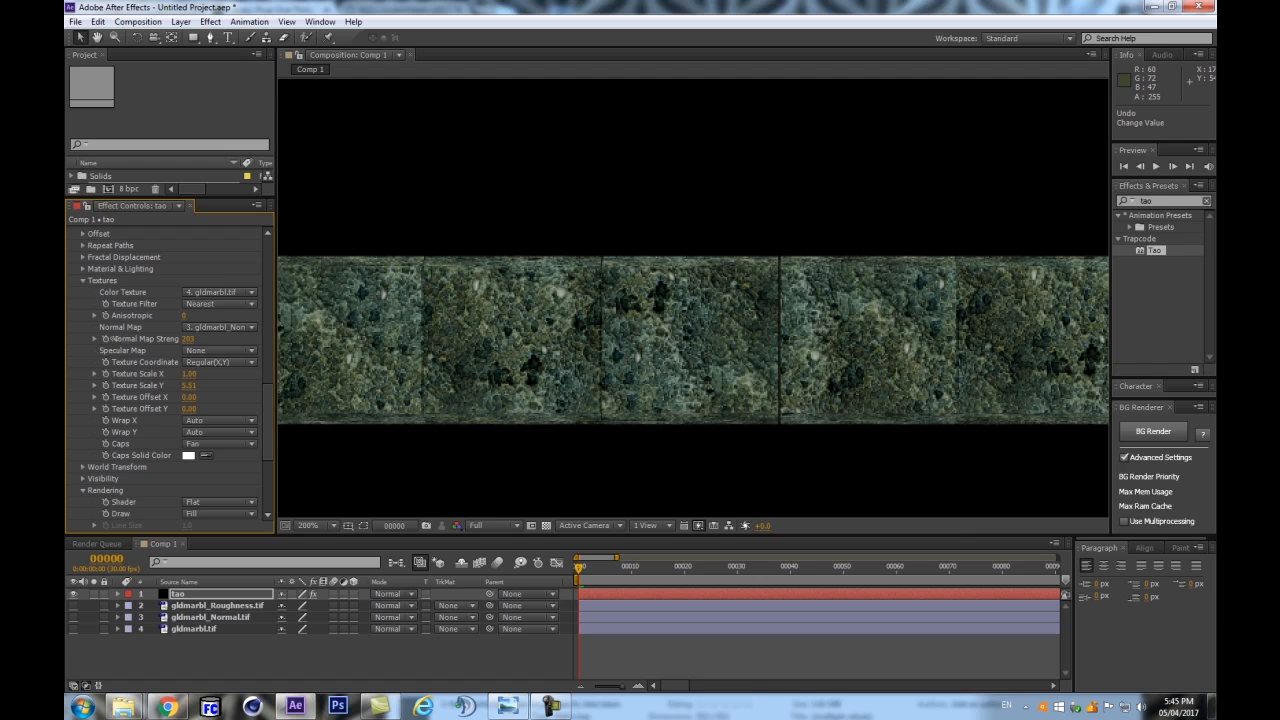
# Fine-tune the ambient occlusion with an AO Intensity of 18 and an AO Scale of 1.2
pyautogui.scroll(-5, 185, 453)
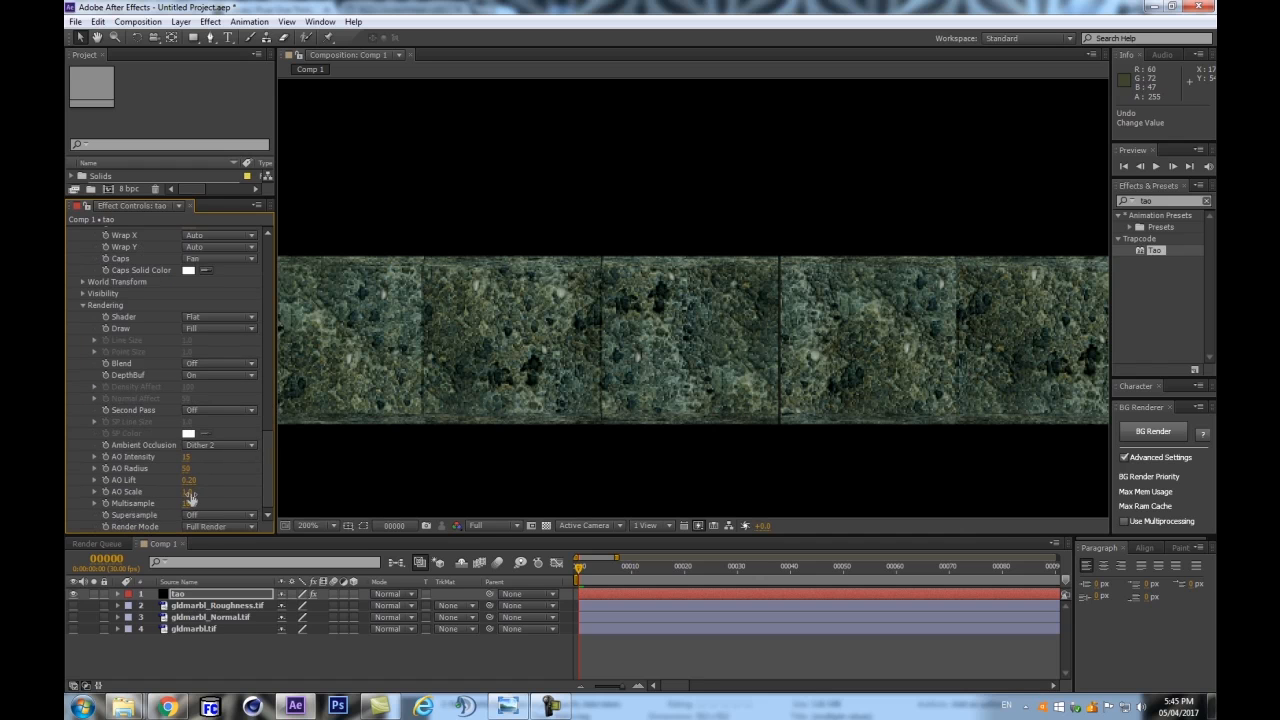
pyautogui.press('.')
pyautogui.press(',')
pyautogui.moveTo(193, 457); pyautogui.dragTo(205, 458)
pyautogui.moveTo(184, 484)
pyautogui.mouseDown()
pyautogui.moveTo(198, 503)
pyautogui.moveTo(181, 506)
pyautogui.mouseUp()
pyautogui.moveTo(186, 491)
pyautogui.mouseDown()
pyautogui.moveTo(200, 490)
pyautogui.moveTo(186, 491)
pyautogui.mouseUp()
pyautogui.press(',')
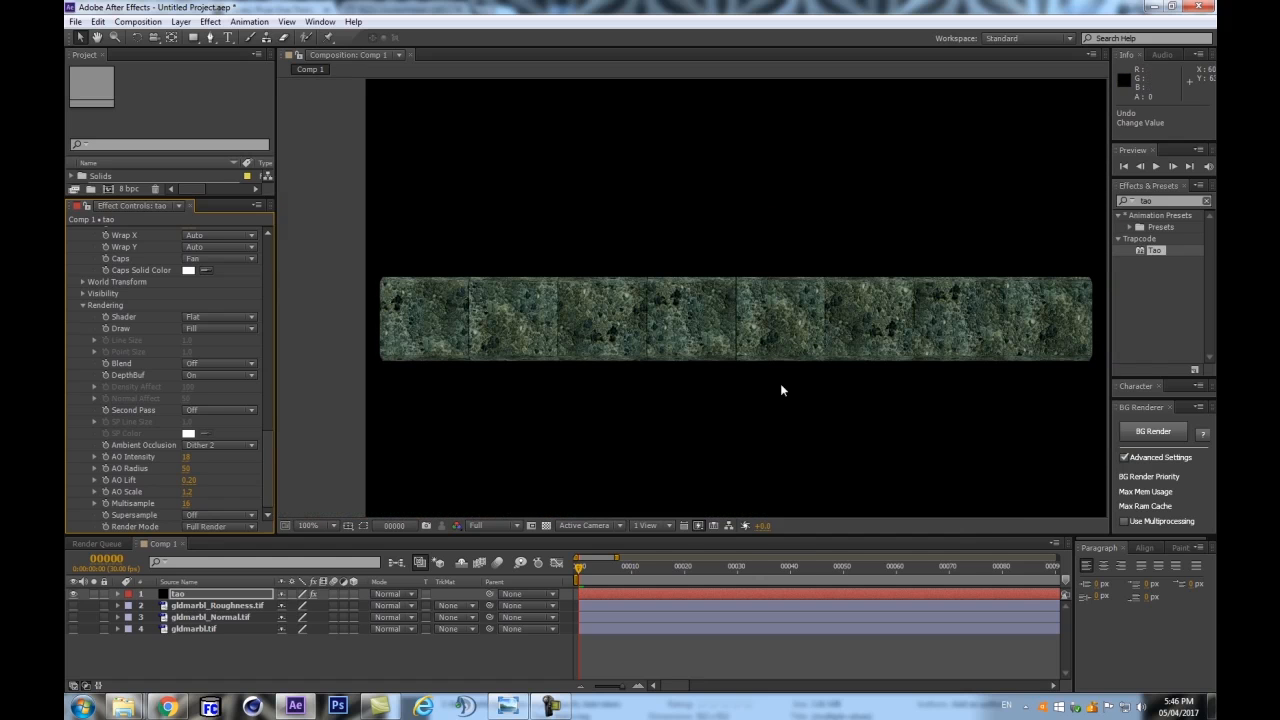
# Collapse the Textures settings and expand Material & Lighting with its Image Based Lighting options
pyautogui.scroll(5, 267, 435)
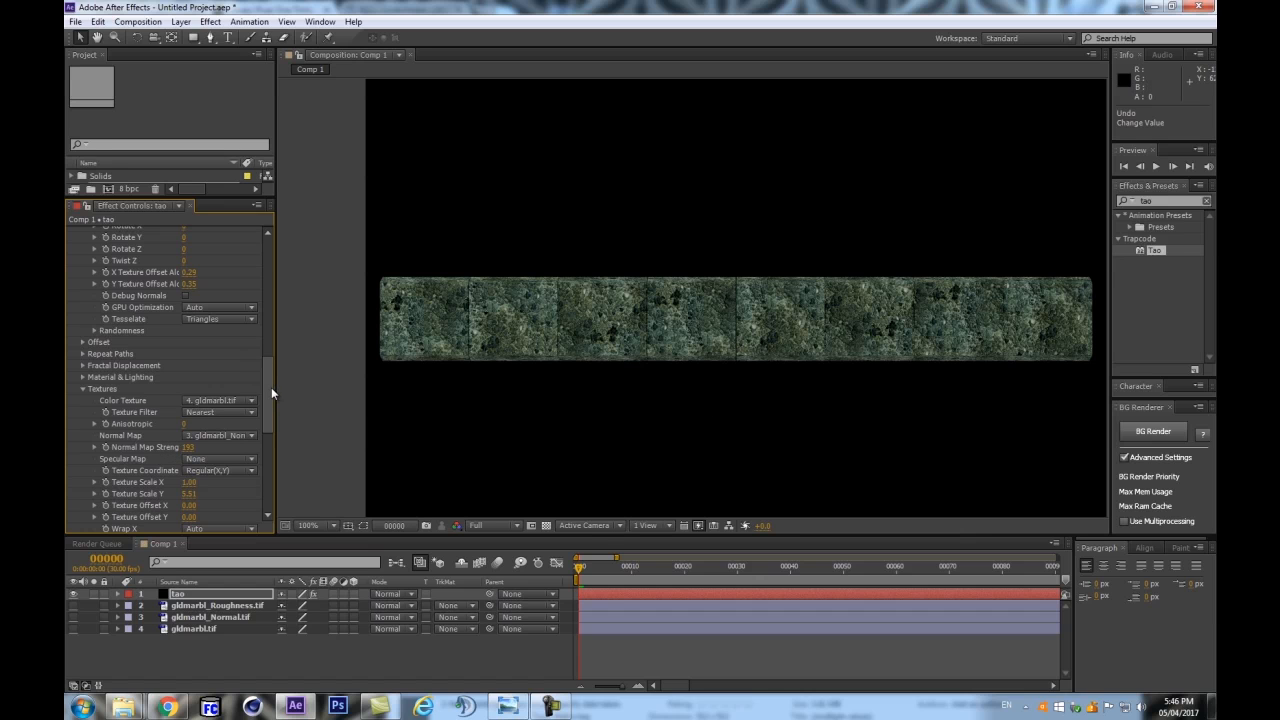
pyautogui.scroll(-5, 272, 441)
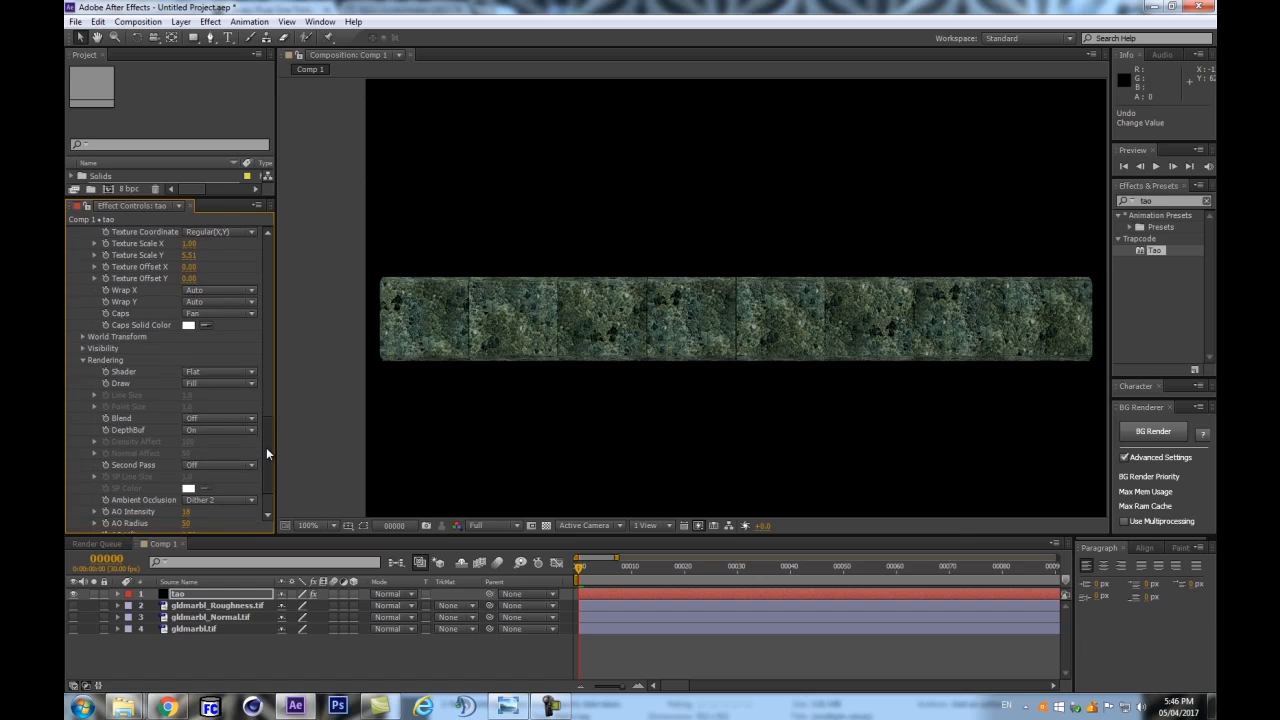
pyautogui.scroll(1, 272, 441)
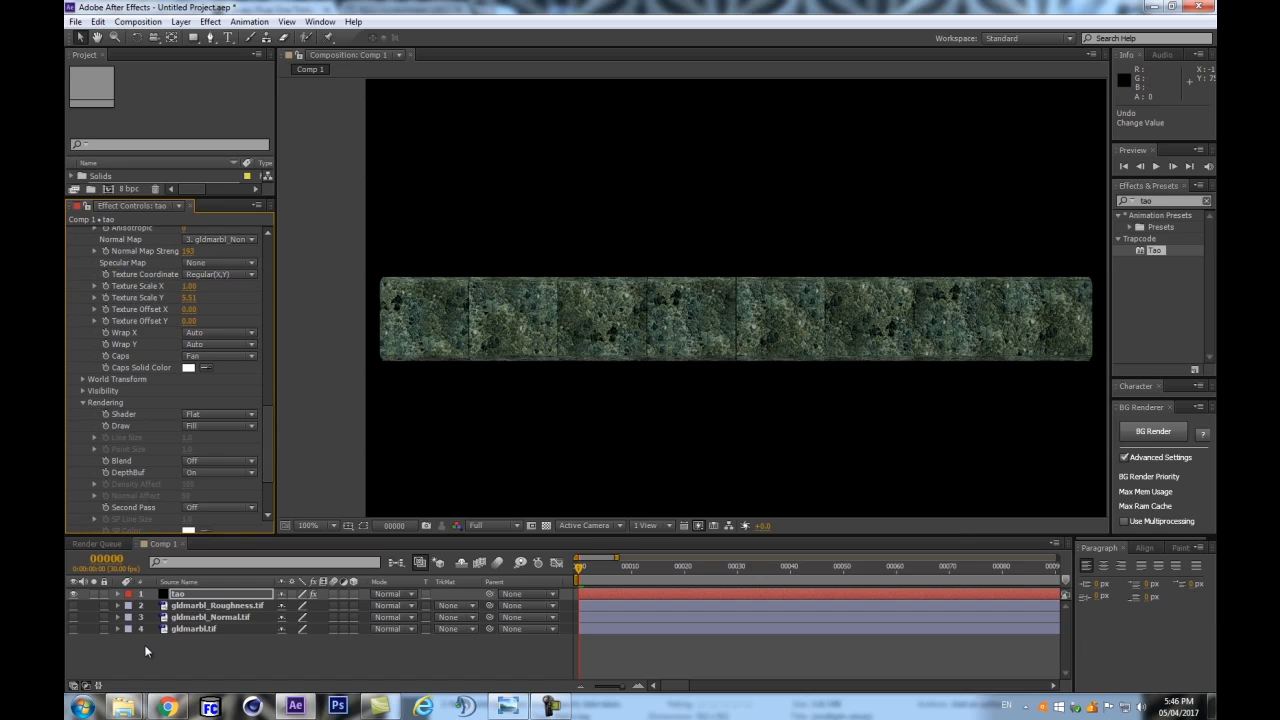
pyautogui.moveTo(262, 458); pyautogui.dragTo(273, 395)
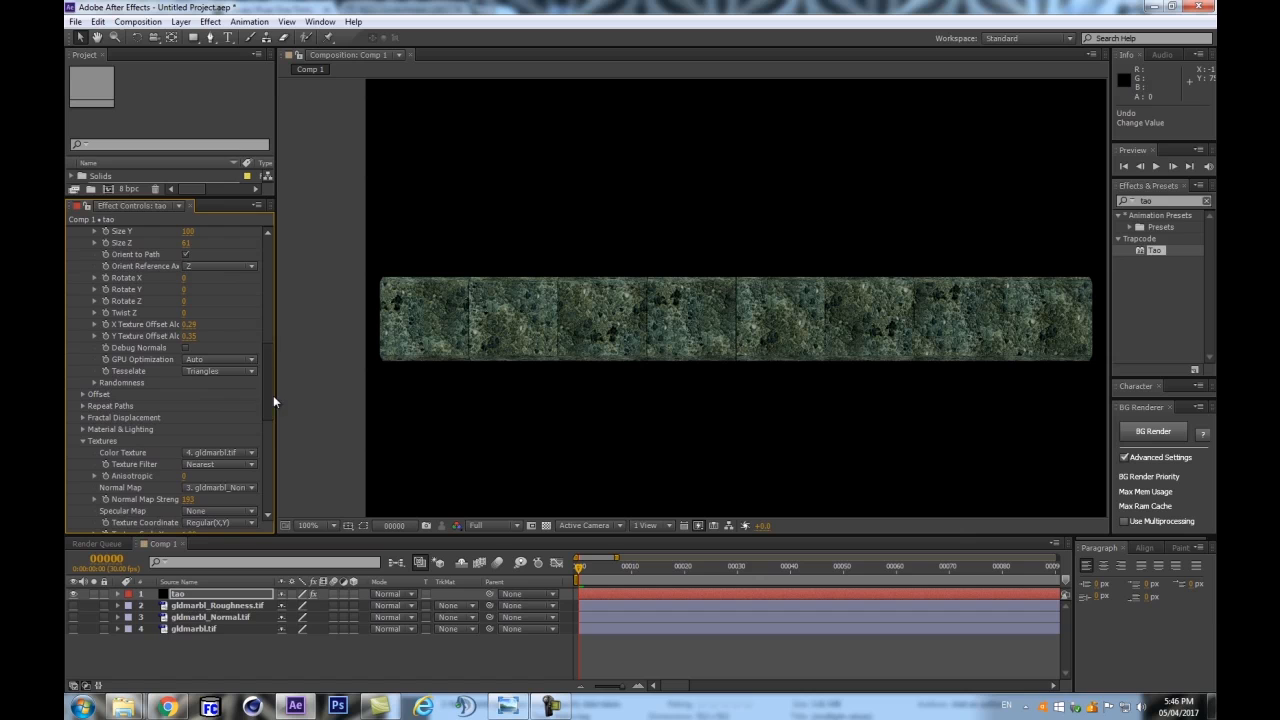
pyautogui.click(83, 440)
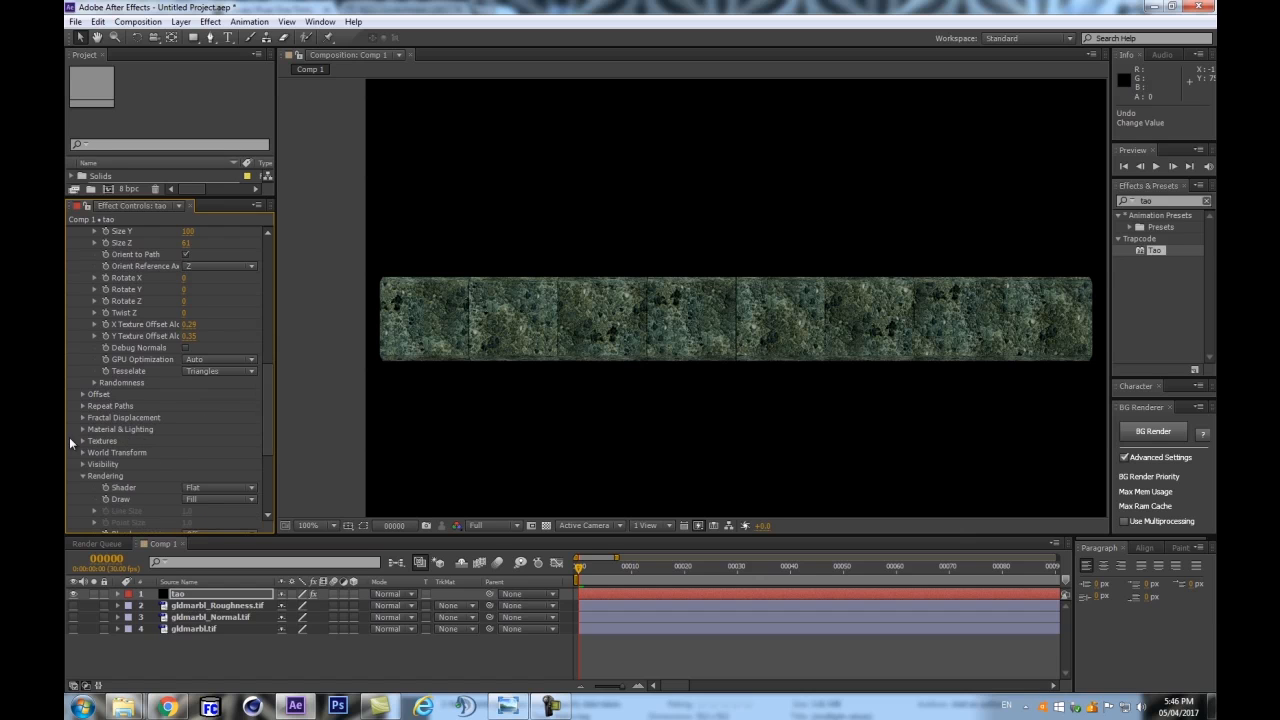
pyautogui.click(78, 427)
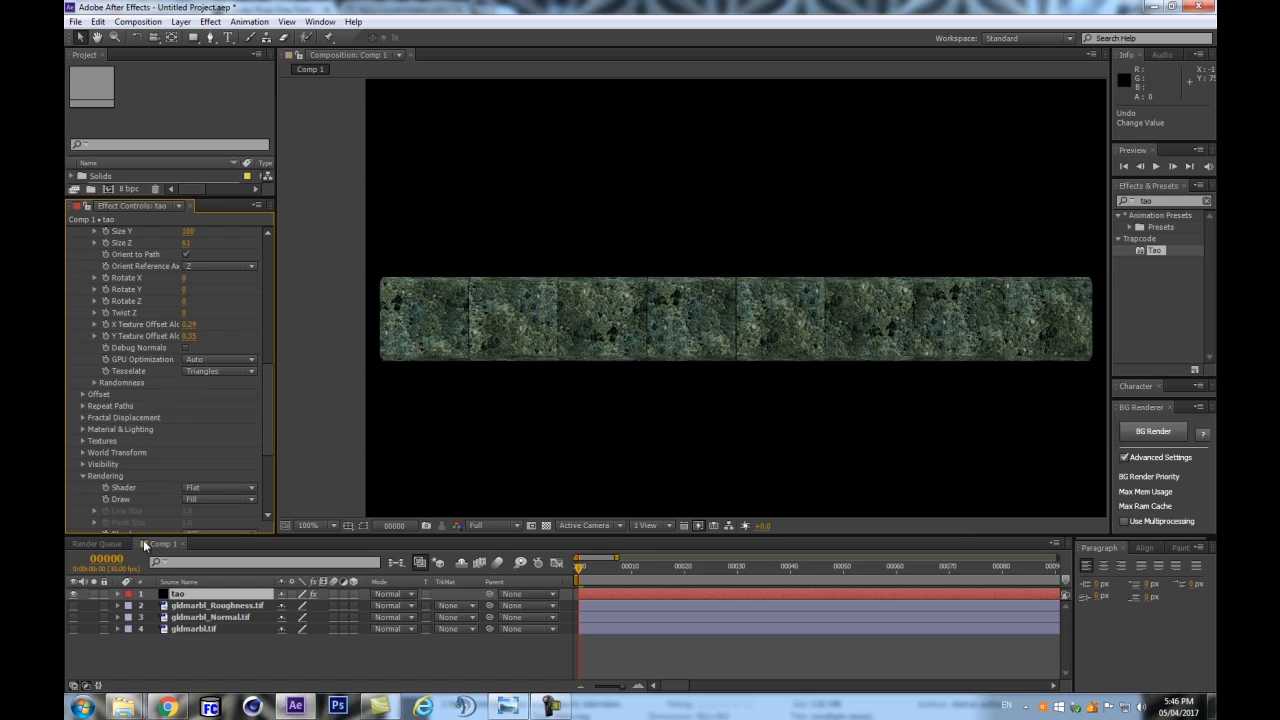
pyautogui.click(83, 429)
pyautogui.scroll(-3, 172, 422)
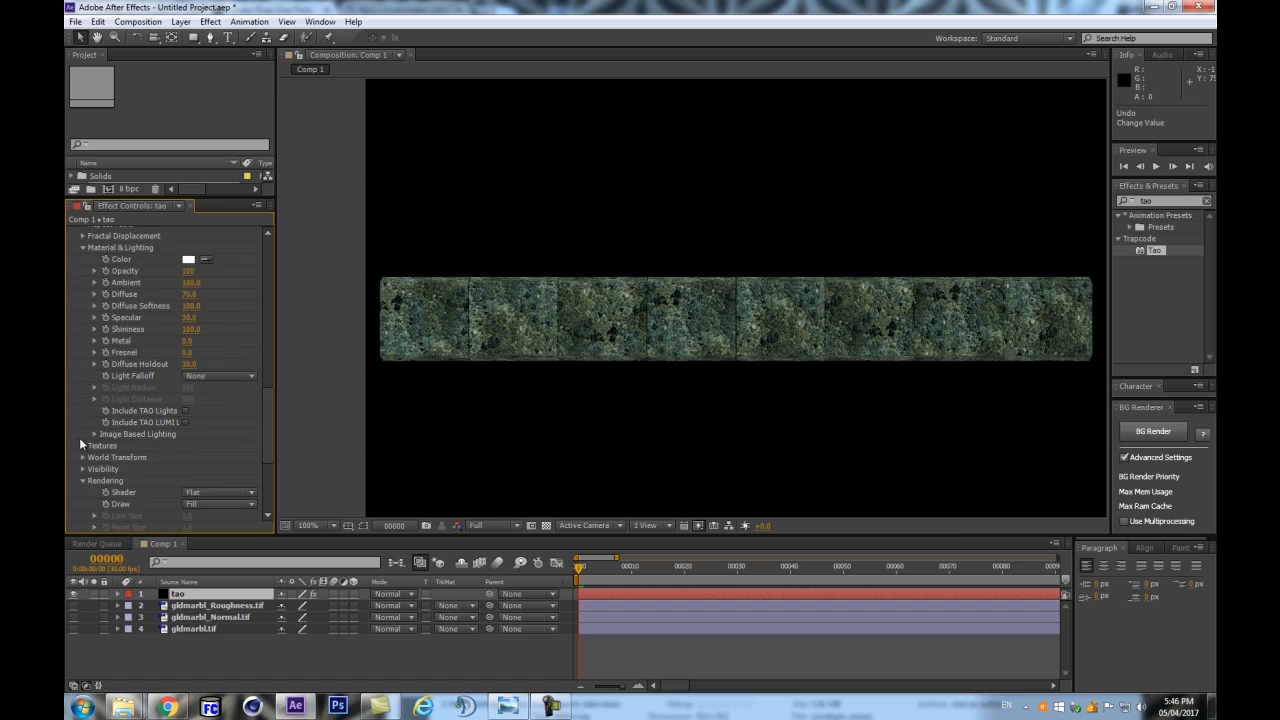
pyautogui.click(94, 433)
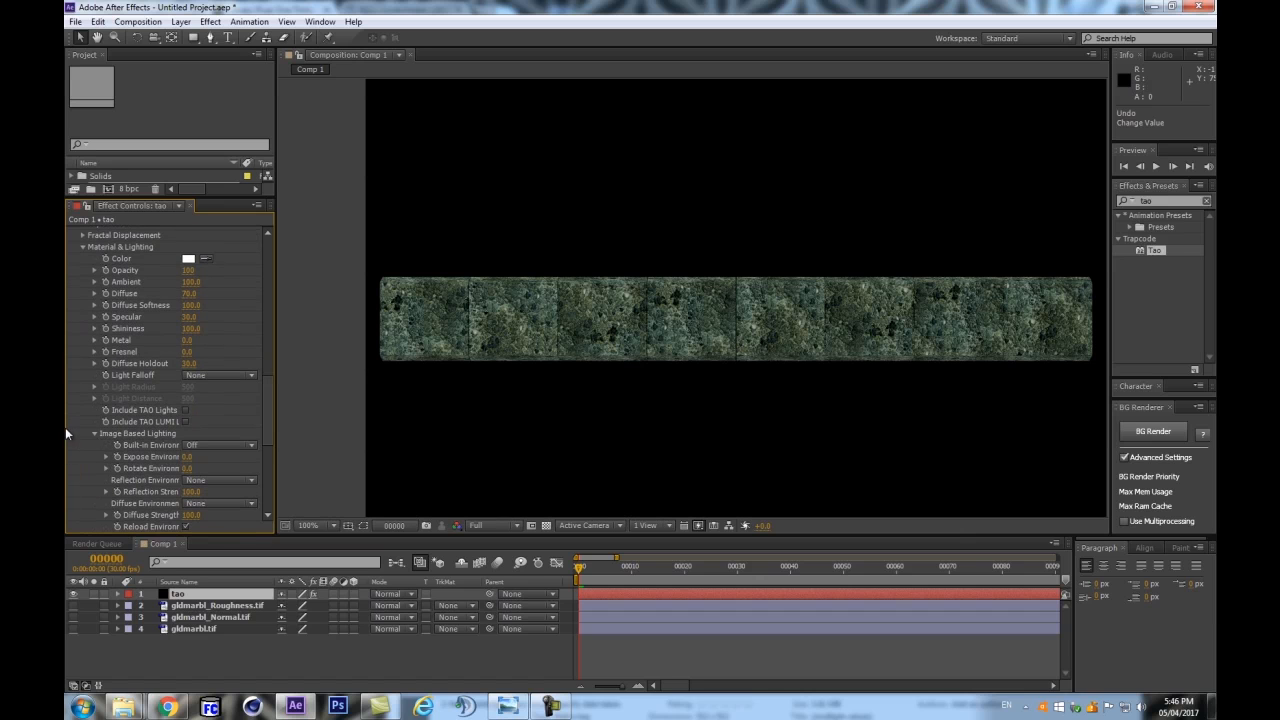
pyautogui.scroll(-1, 105, 435)
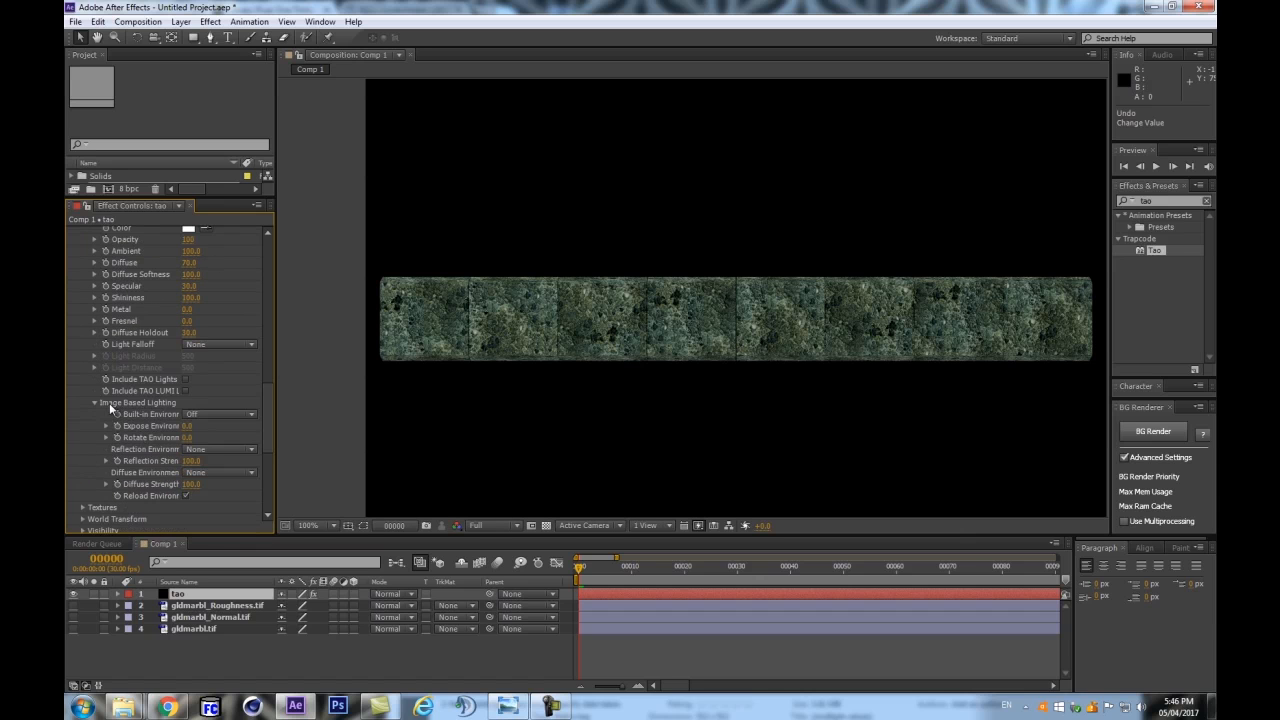
# Try the Sunset Field built-in environment on the blocks, and set the environment back to Off
pyautogui.click(220, 418)
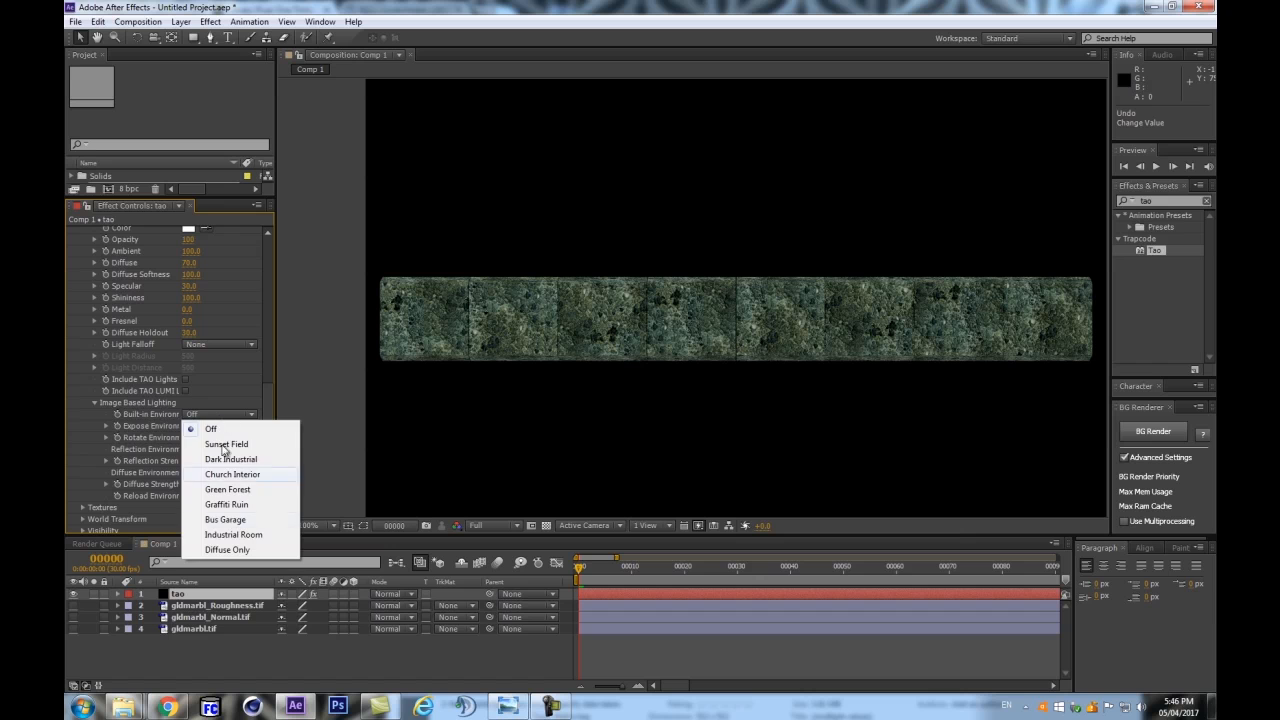
pyautogui.click(241, 446)
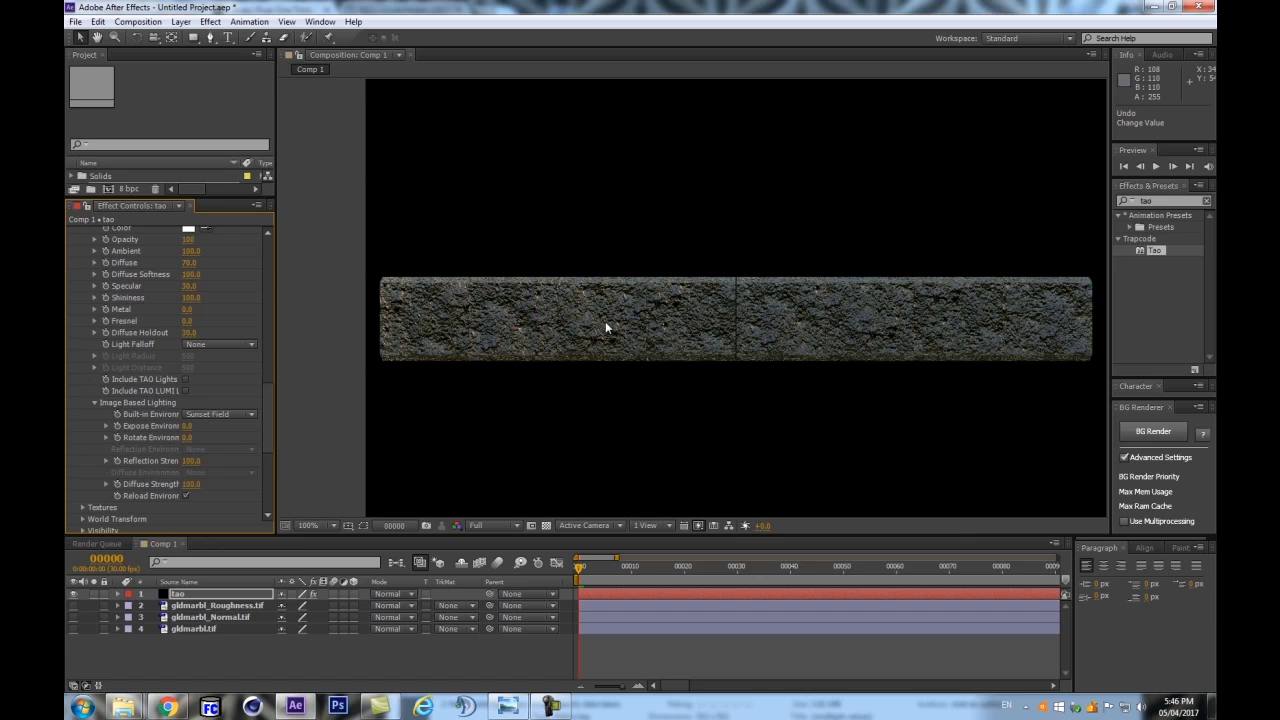
pyautogui.press('.')
pyautogui.moveTo(400, 300); pyautogui.dragTo(648, 306)
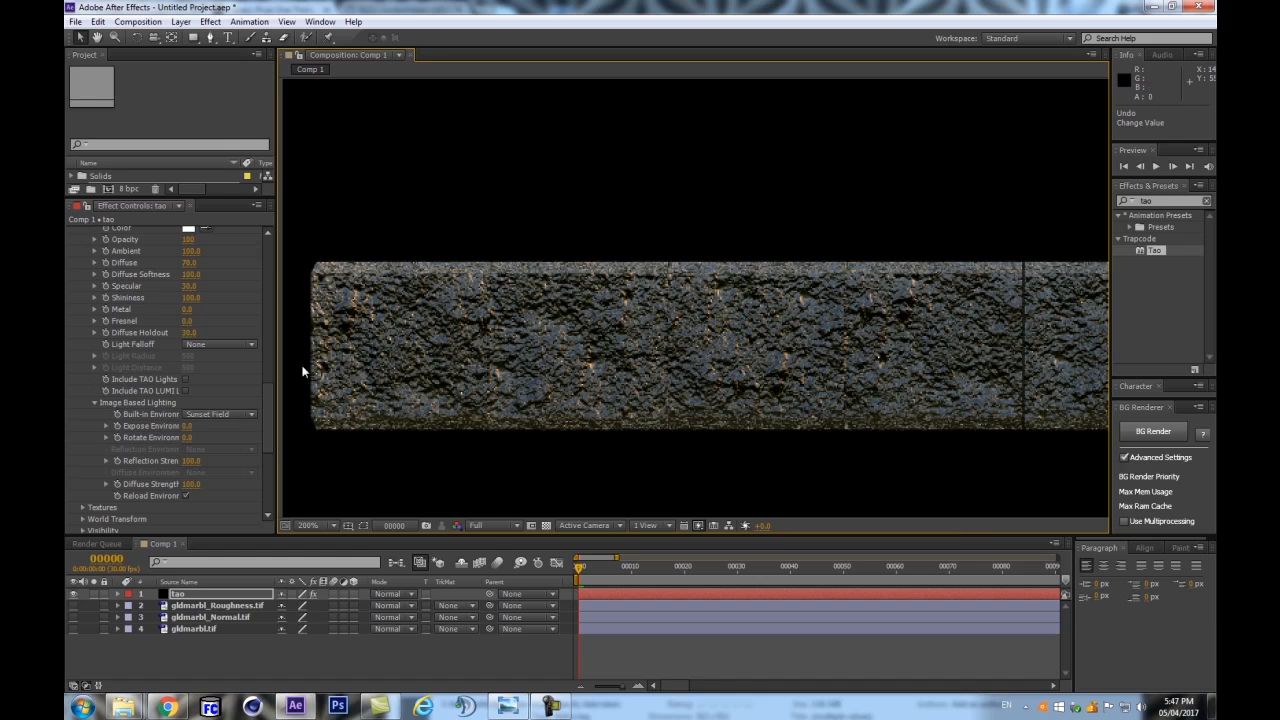
pyautogui.click(214, 413)
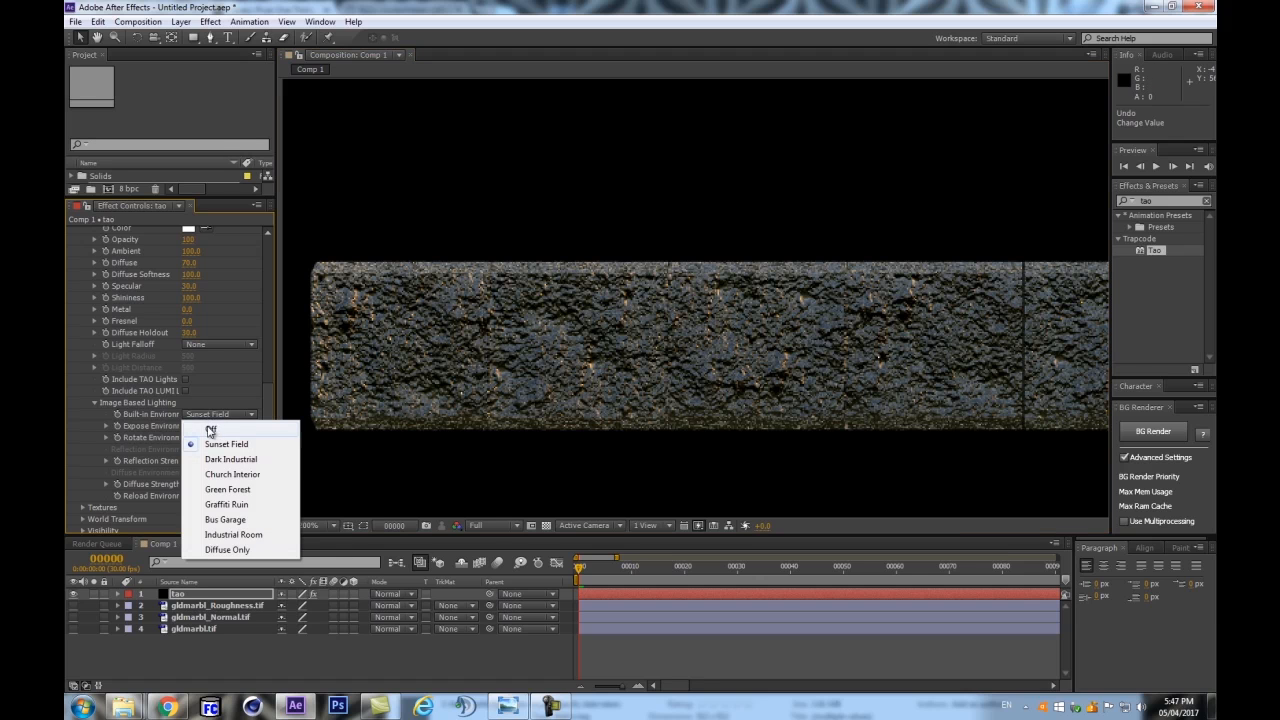
pyautogui.click(208, 431)
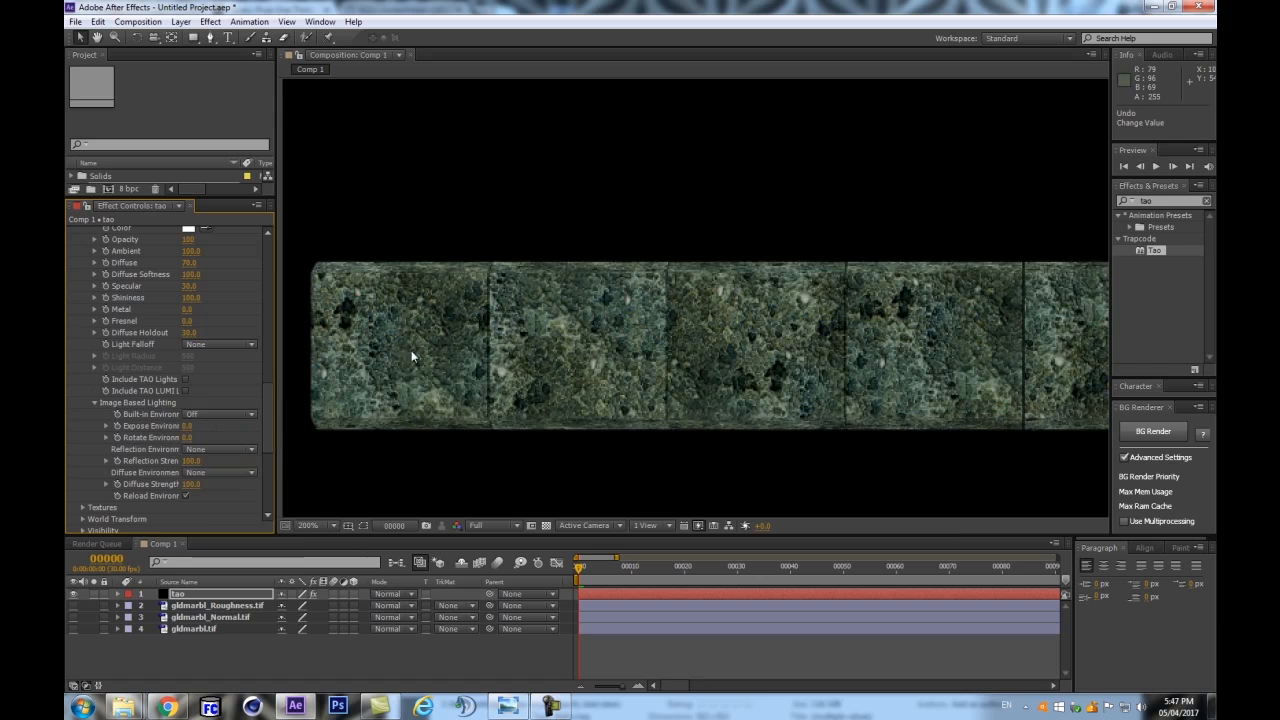
pyautogui.moveTo(411, 350); pyautogui.dragTo(650, 335)
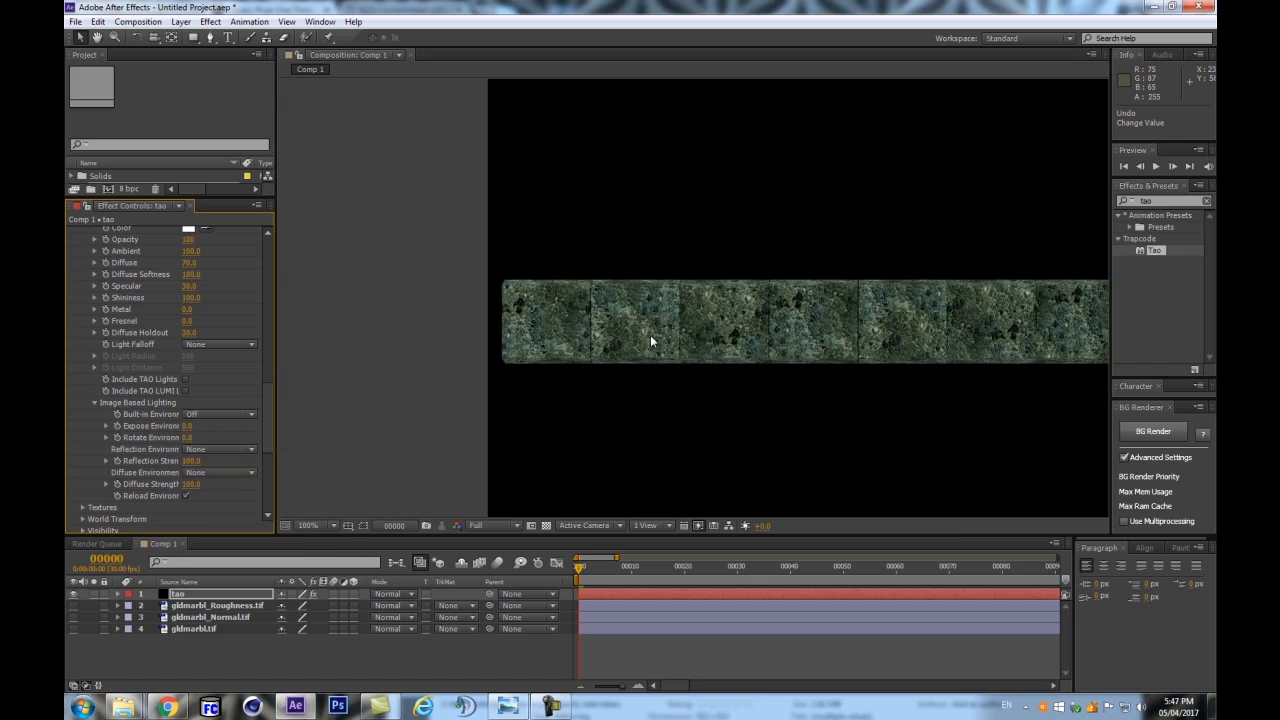
# Switch to Windows Explorer and open R0010200.JPG from the tao-brickmess folder, viewing the panorama in a maximized window
pyautogui.click(130, 711)
pyautogui.click(153, 630)
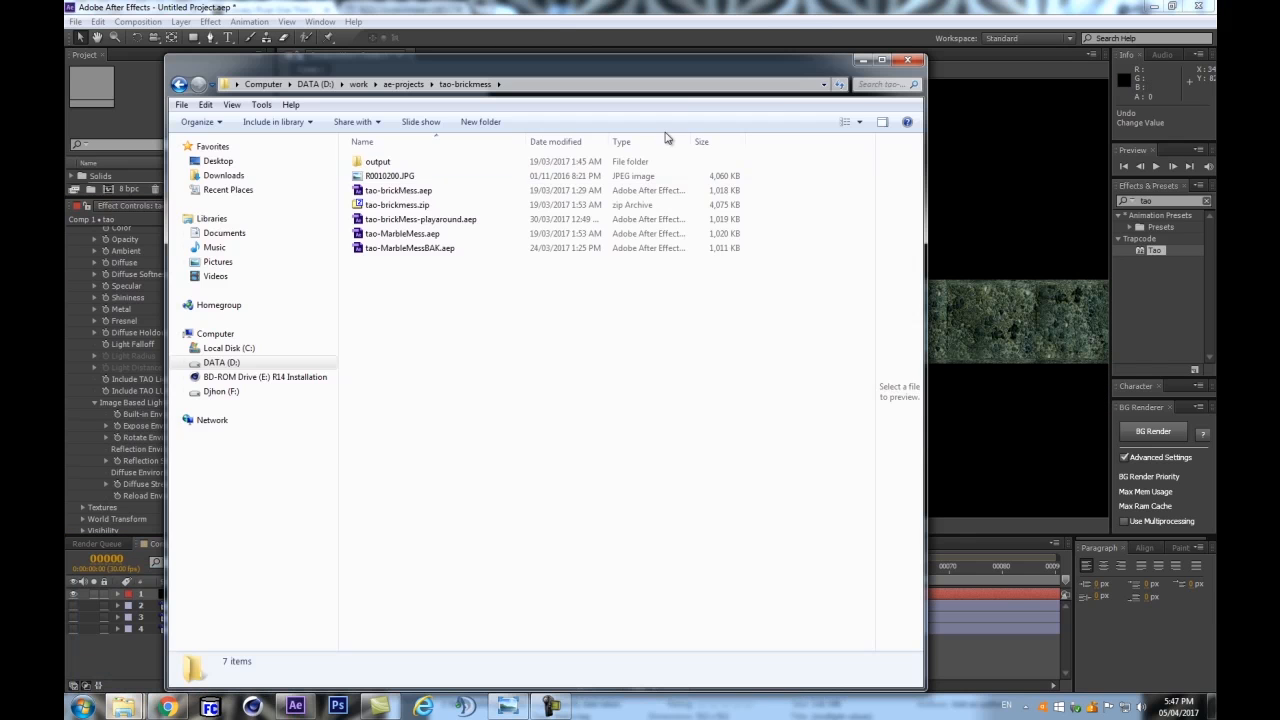
pyautogui.click(388, 177)
pyautogui.doubleClick(388, 177)
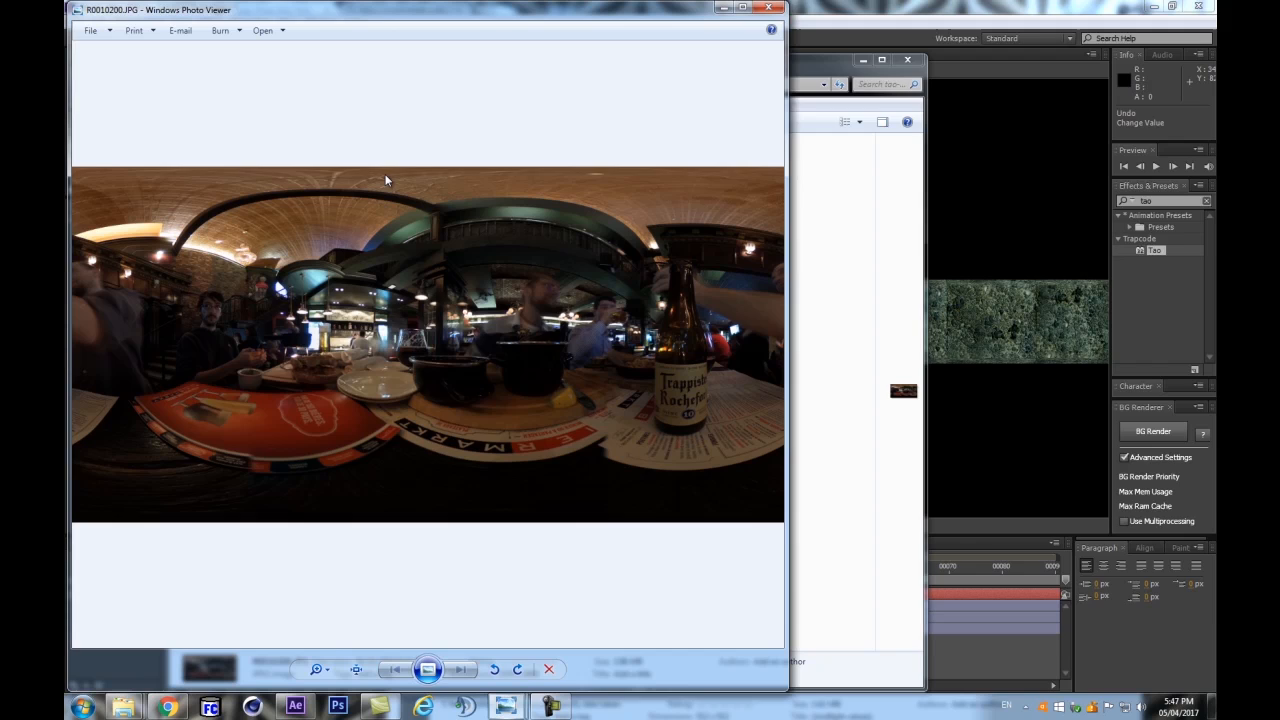
pyautogui.doubleClick(498, 16)
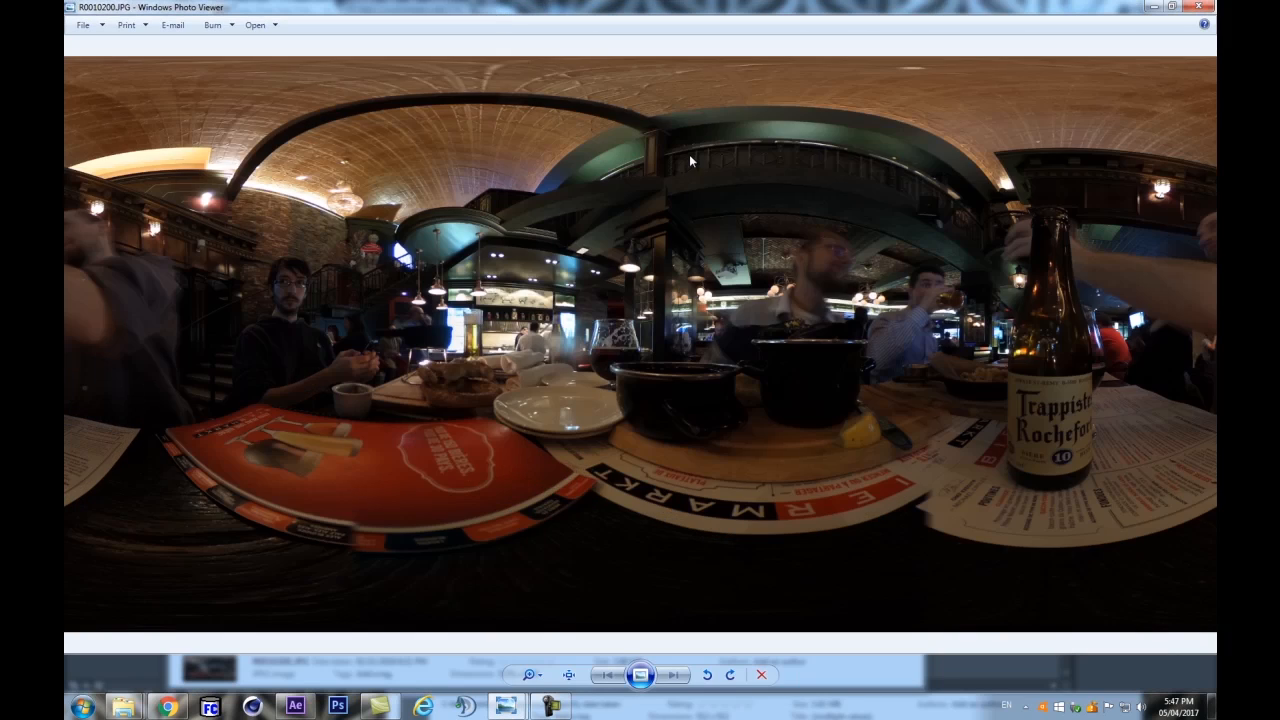
# Examine the R0010200.JPG panorama up close around the lamps, bar and statue, and close the photo viewer
pyautogui.scroll(4, 689, 160)
pyautogui.moveTo(347, 329); pyautogui.dragTo(310, 140)
pyautogui.moveTo(579, 418); pyautogui.dragTo(470, 252)
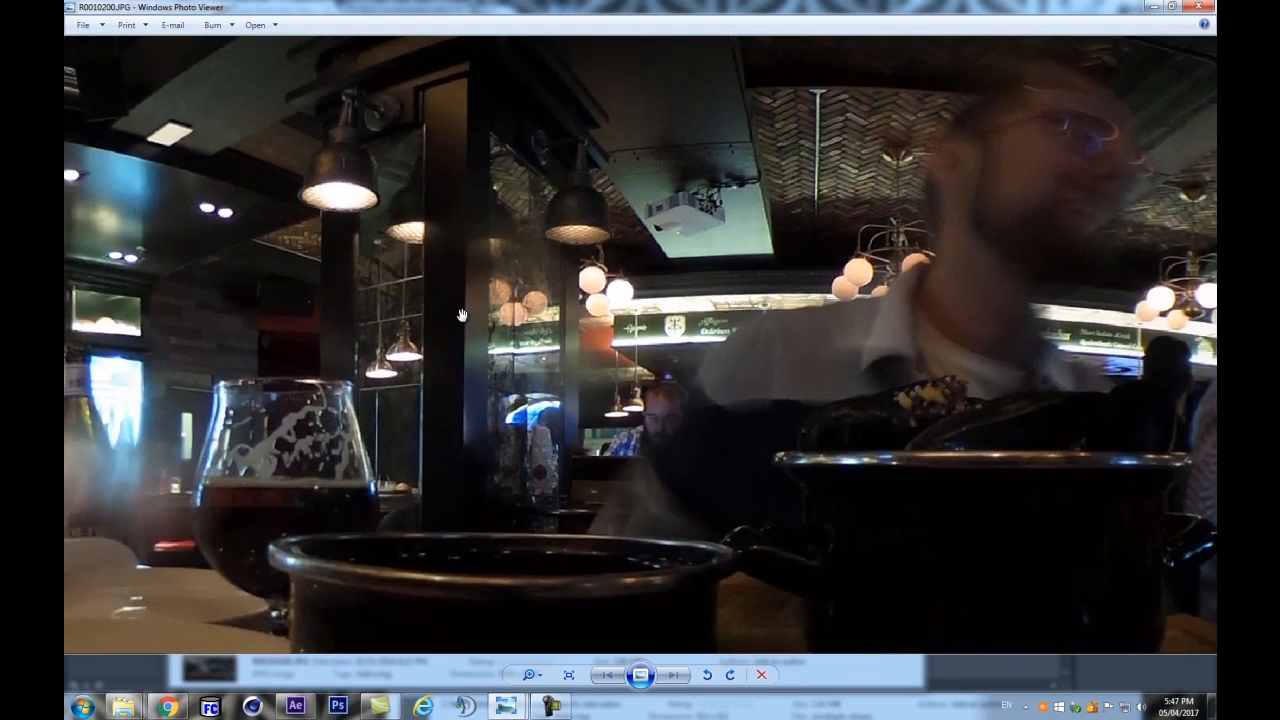
pyautogui.moveTo(310, 261); pyautogui.dragTo(570, 321)
pyautogui.moveTo(379, 272); pyautogui.dragTo(584, 352)
pyautogui.moveTo(419, 328); pyautogui.dragTo(803, 432)
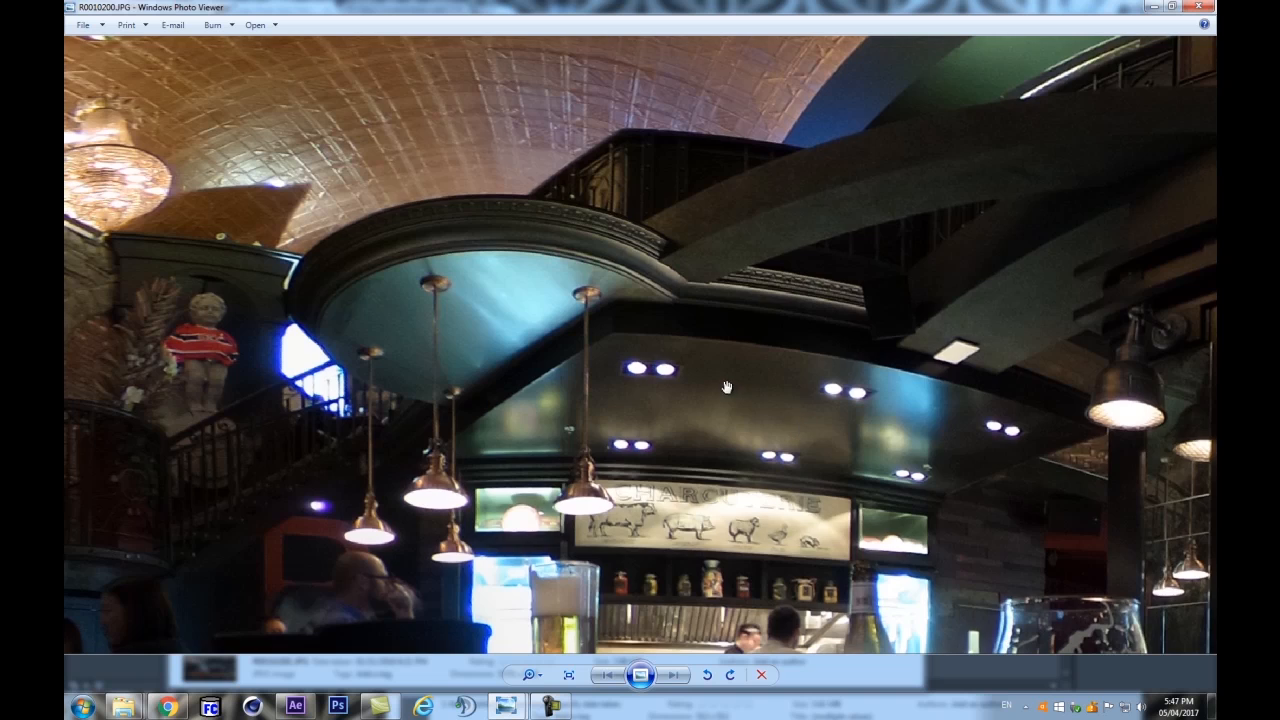
pyautogui.moveTo(727, 387); pyautogui.dragTo(1026, 400)
pyautogui.scroll(3, 894, 423)
pyautogui.moveTo(596, 403); pyautogui.dragTo(1191, 434)
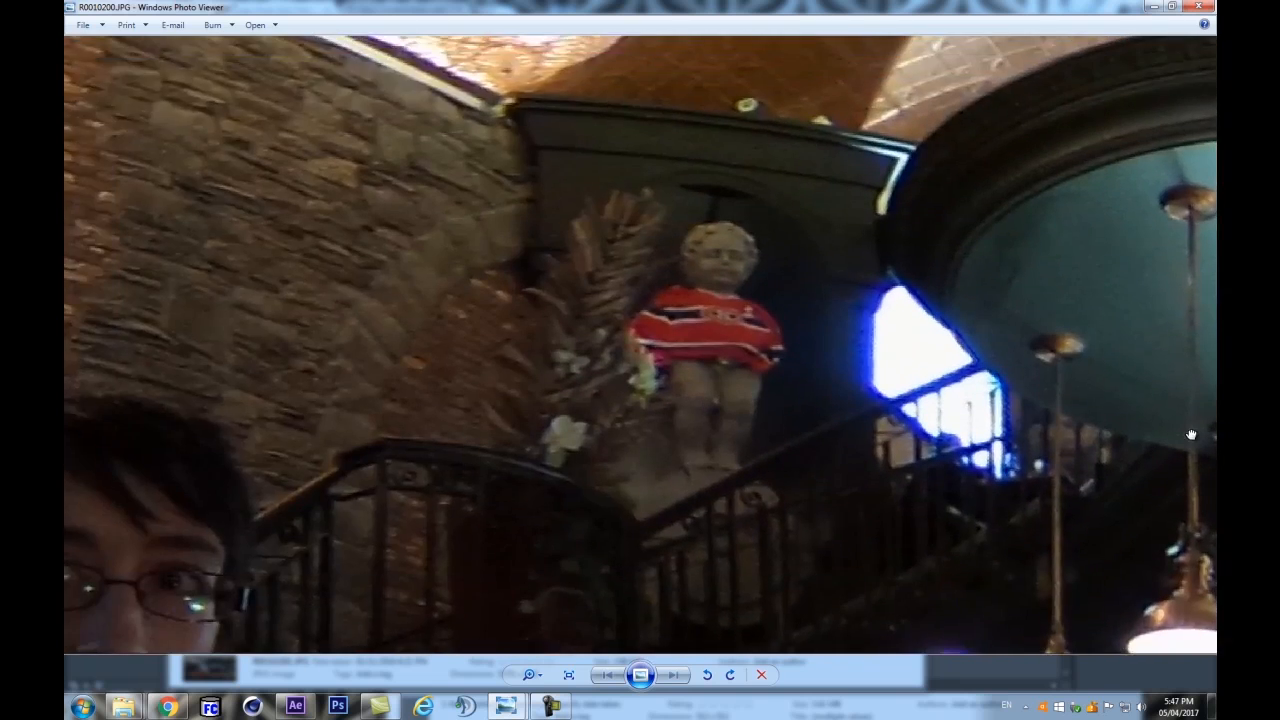
pyautogui.scroll(1, 1191, 434)
pyautogui.moveTo(947, 392); pyautogui.dragTo(901, 444)
pyautogui.moveTo(932, 354)
pyautogui.mouseDown()
pyautogui.moveTo(903, 403)
pyautogui.moveTo(918, 420)
pyautogui.moveTo(919, 344)
pyautogui.mouseUp()
pyautogui.moveTo(1022, 339); pyautogui.dragTo(1014, 366)
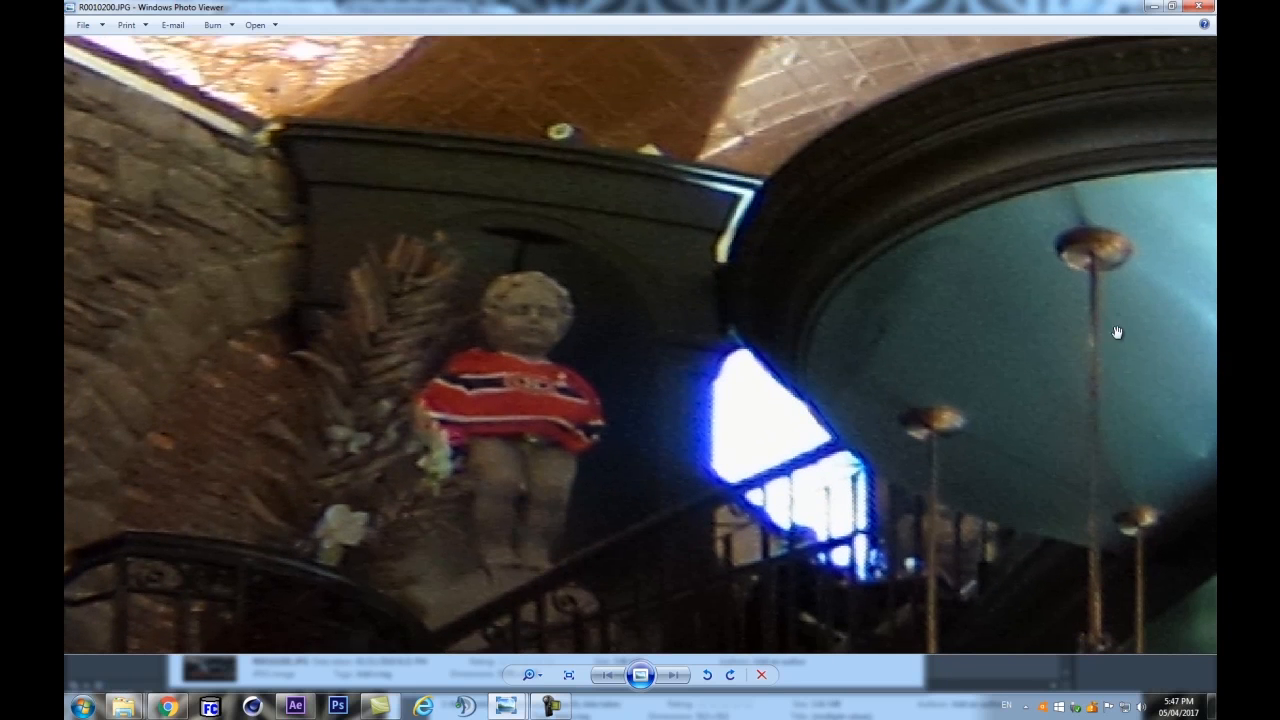
pyautogui.click(1198, 6)
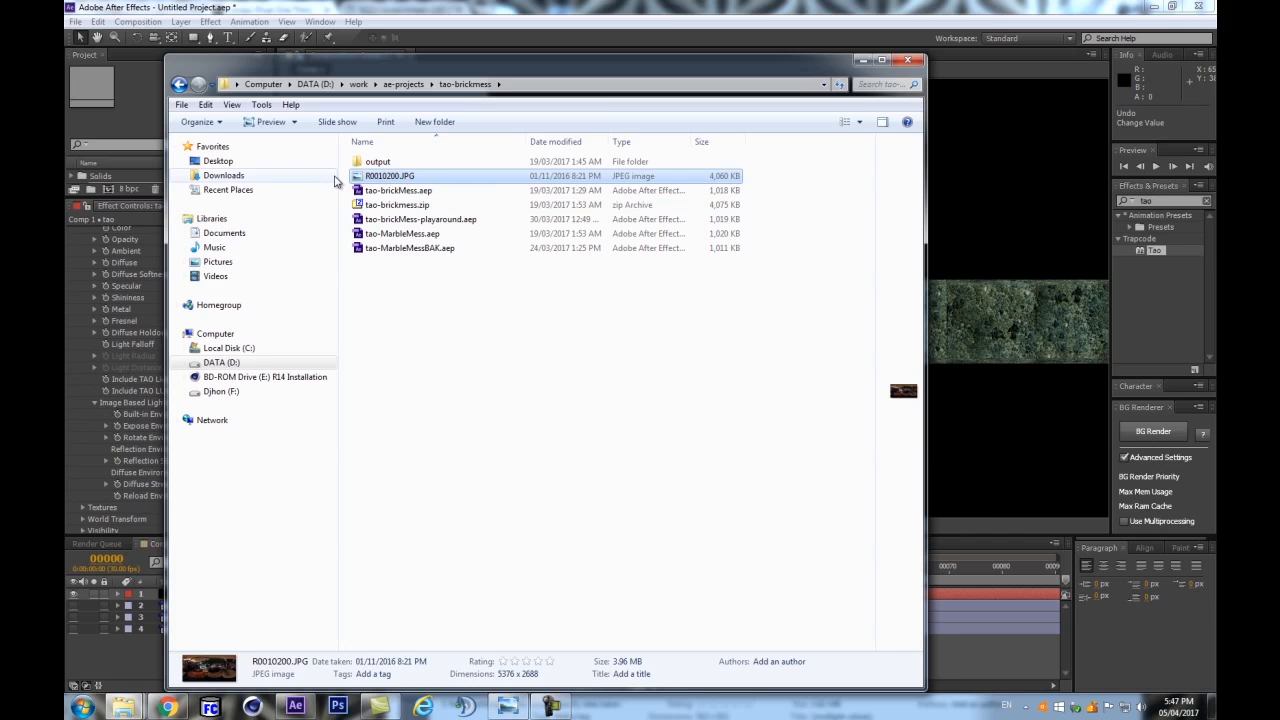
# Enlarge the After Effects project area and import R0010200.JPG from the tao-brickmess folder into the project
pyautogui.click(89, 265)
pyautogui.moveTo(216, 197); pyautogui.dragTo(216, 391)
pyautogui.click(180, 281)
pyautogui.moveTo(124, 707)
pyautogui.click(162, 640)
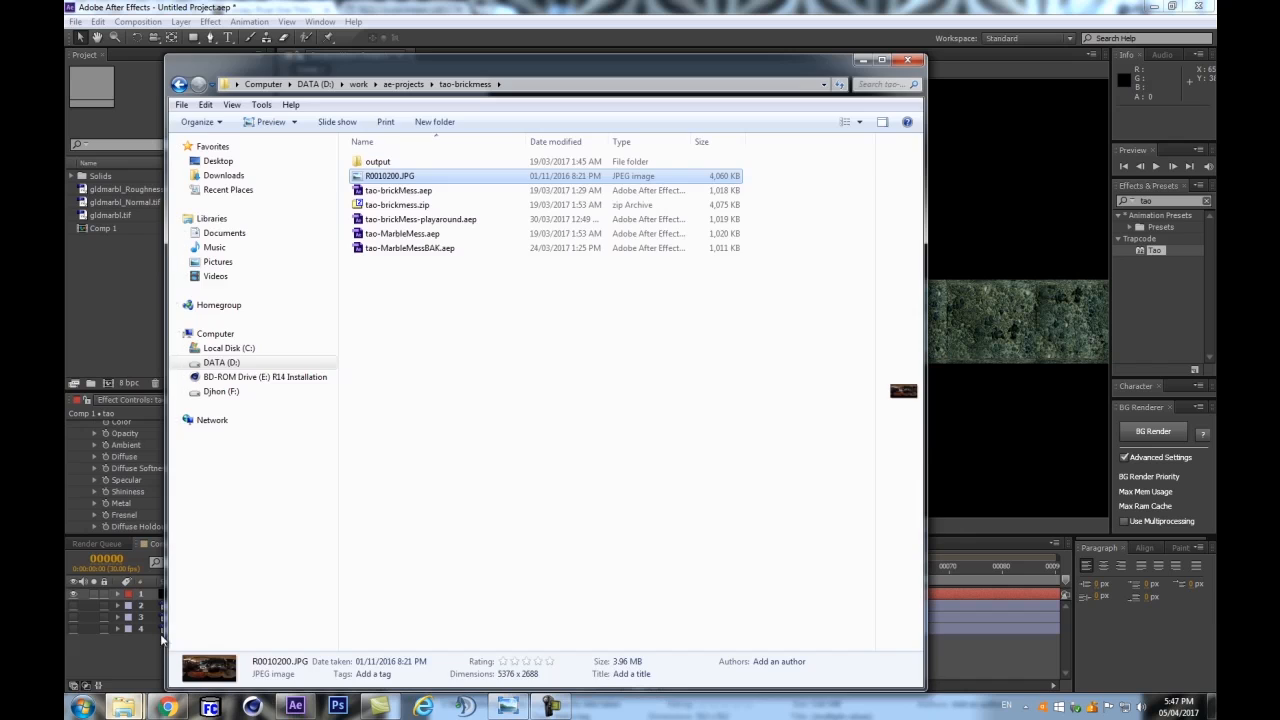
pyautogui.moveTo(388, 178); pyautogui.dragTo(110, 298)
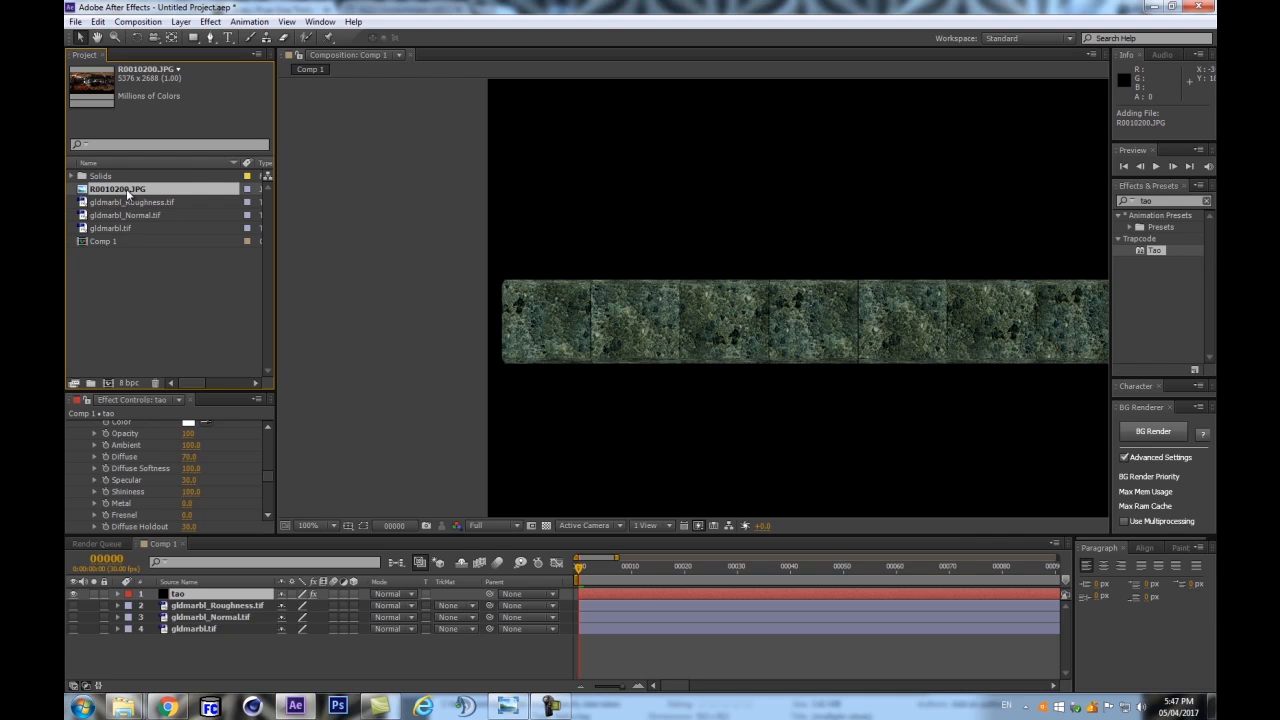
# Create a new composition from R0010200.JPG and rename it Reflection
pyautogui.moveTo(126, 188); pyautogui.dragTo(127, 343)
pyautogui.moveTo(109, 386); pyautogui.dragTo(113, 306)
pyautogui.moveTo(115, 355); pyautogui.dragTo(110, 386)
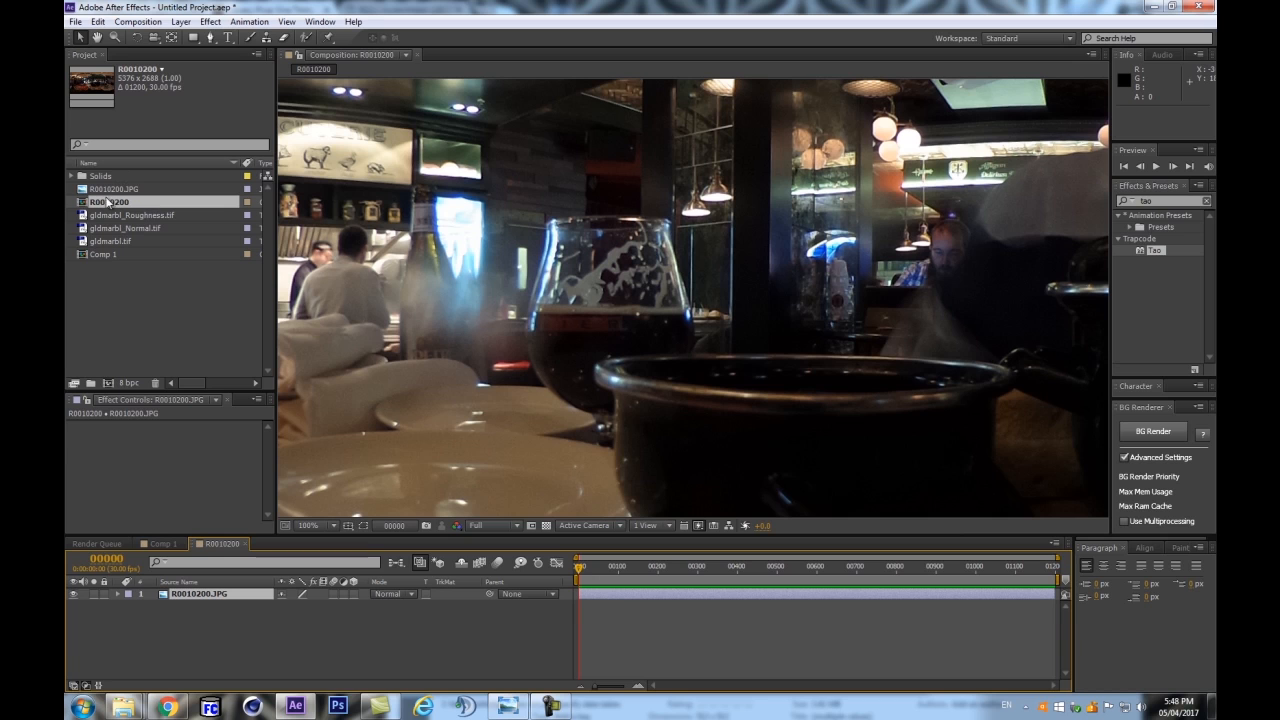
pyautogui.click(109, 202)
pyautogui.press('Return')
pyautogui.write('Reflection')
pyautogui.press('Return')
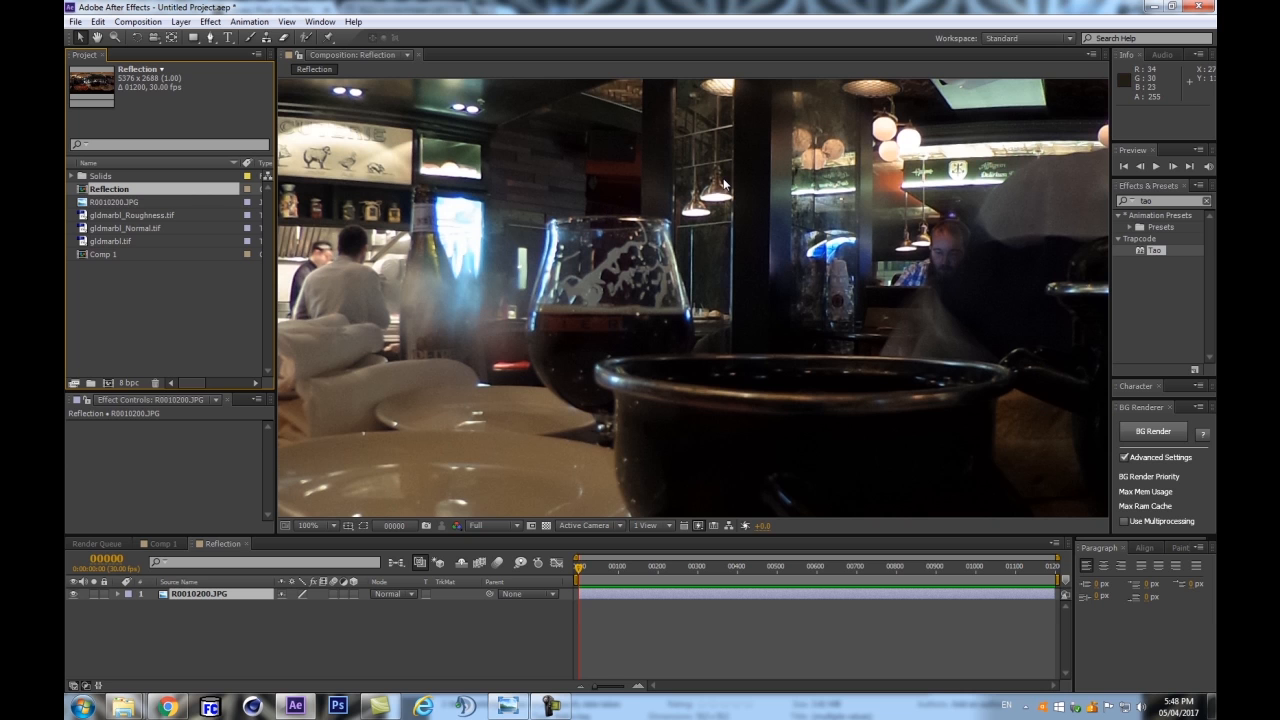
# Inspect the panorama in the Reflection composition at several magnifications, around the glass and hanging lamps
pyautogui.scroll(-2, 687, 151)
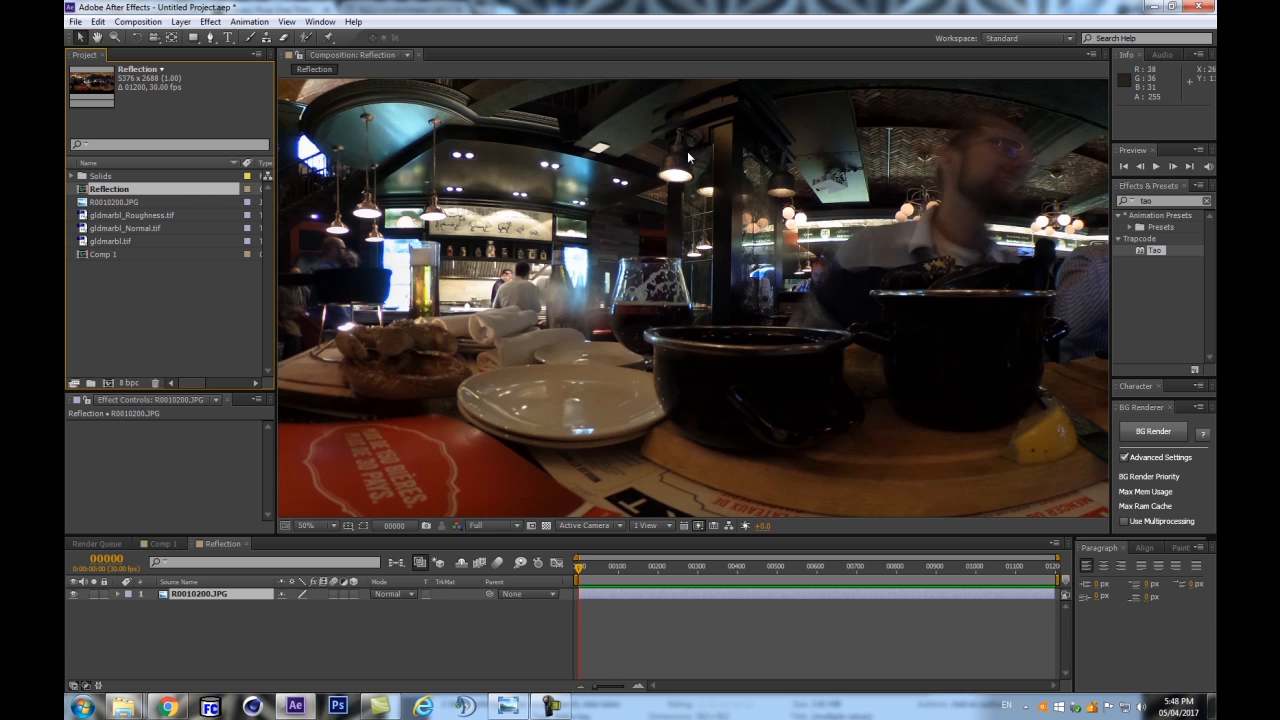
pyautogui.scroll(4, 730, 234)
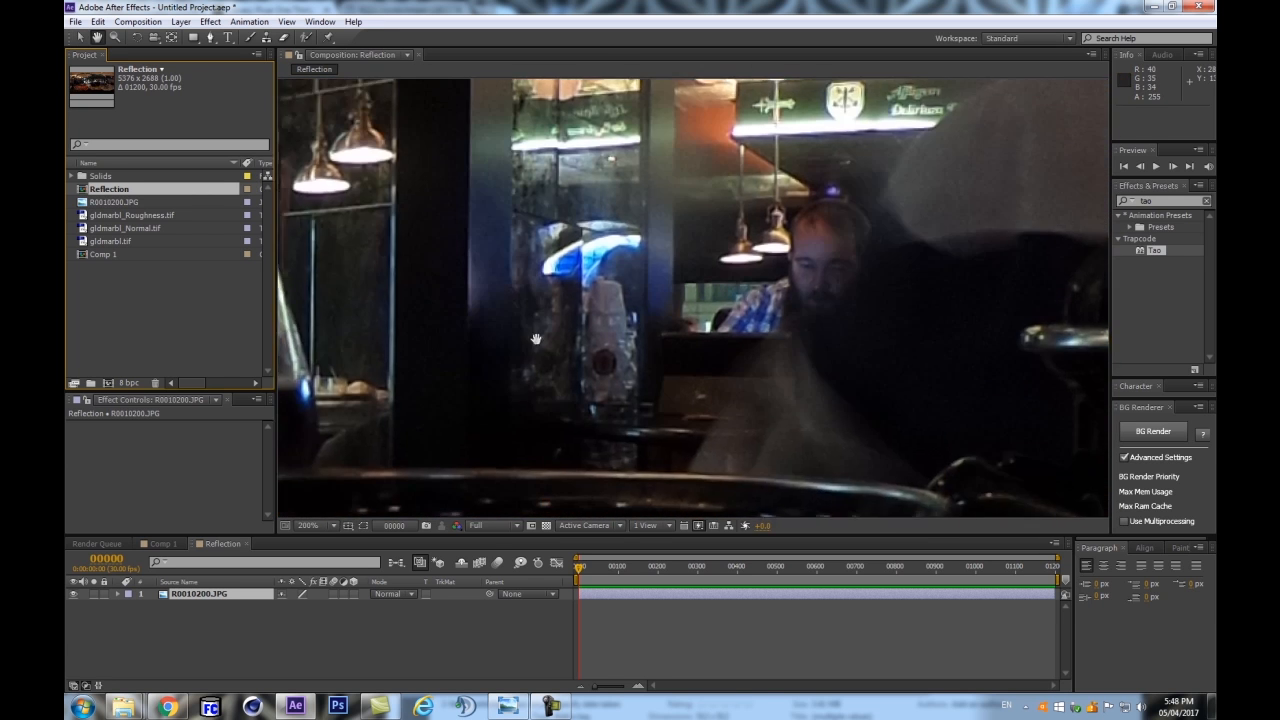
pyautogui.moveTo(536, 339); pyautogui.dragTo(494, 349)
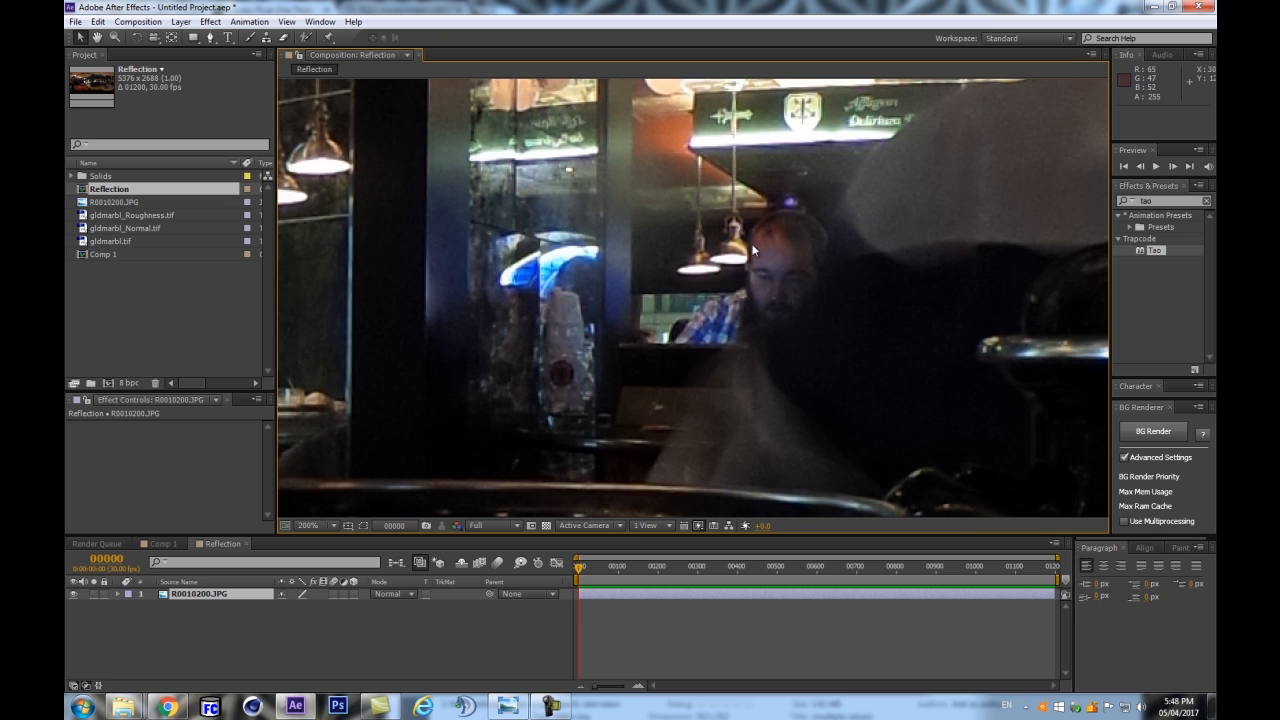
pyautogui.scroll(2, 747, 248)
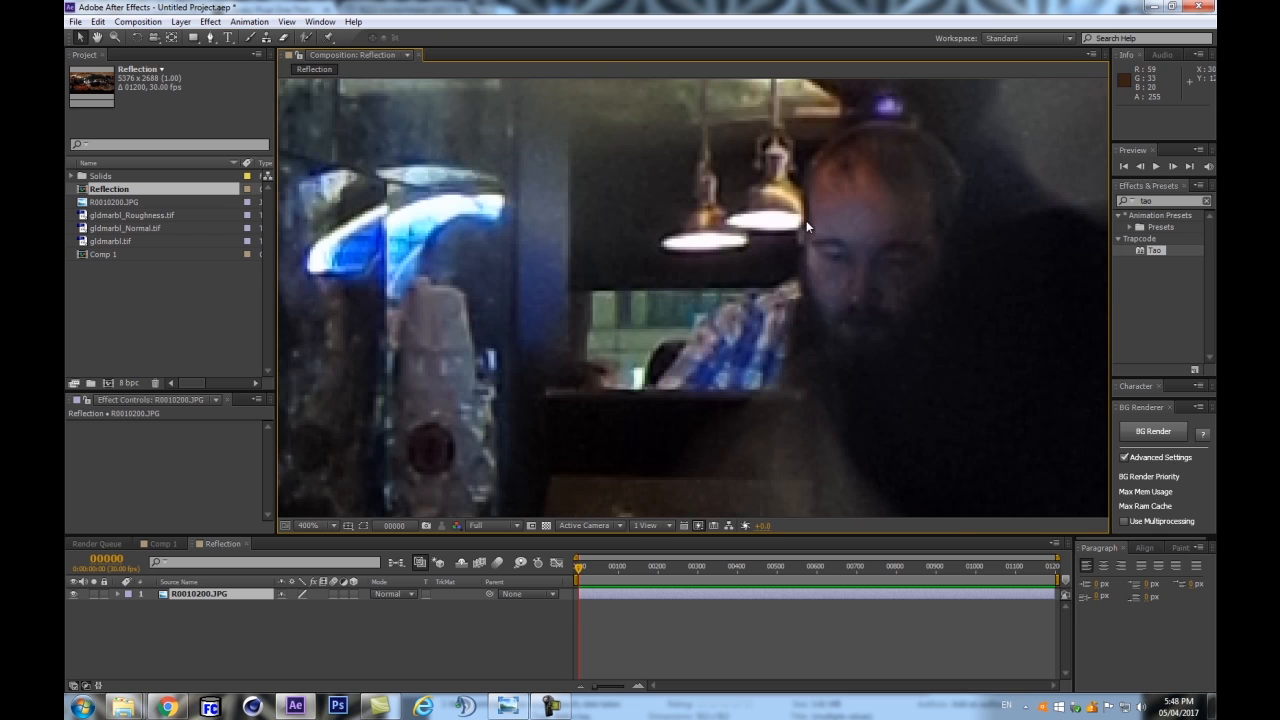
pyautogui.scroll(-2, 692, 290)
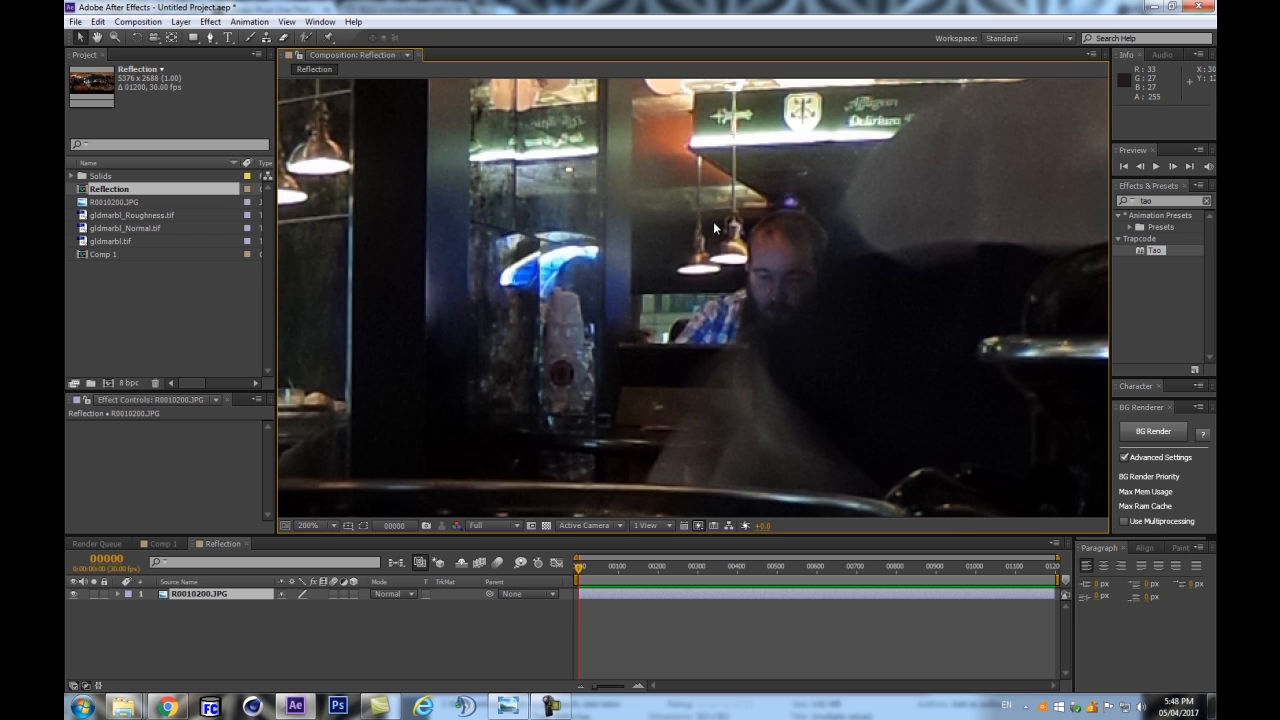
pyautogui.scroll(-2, 694, 214)
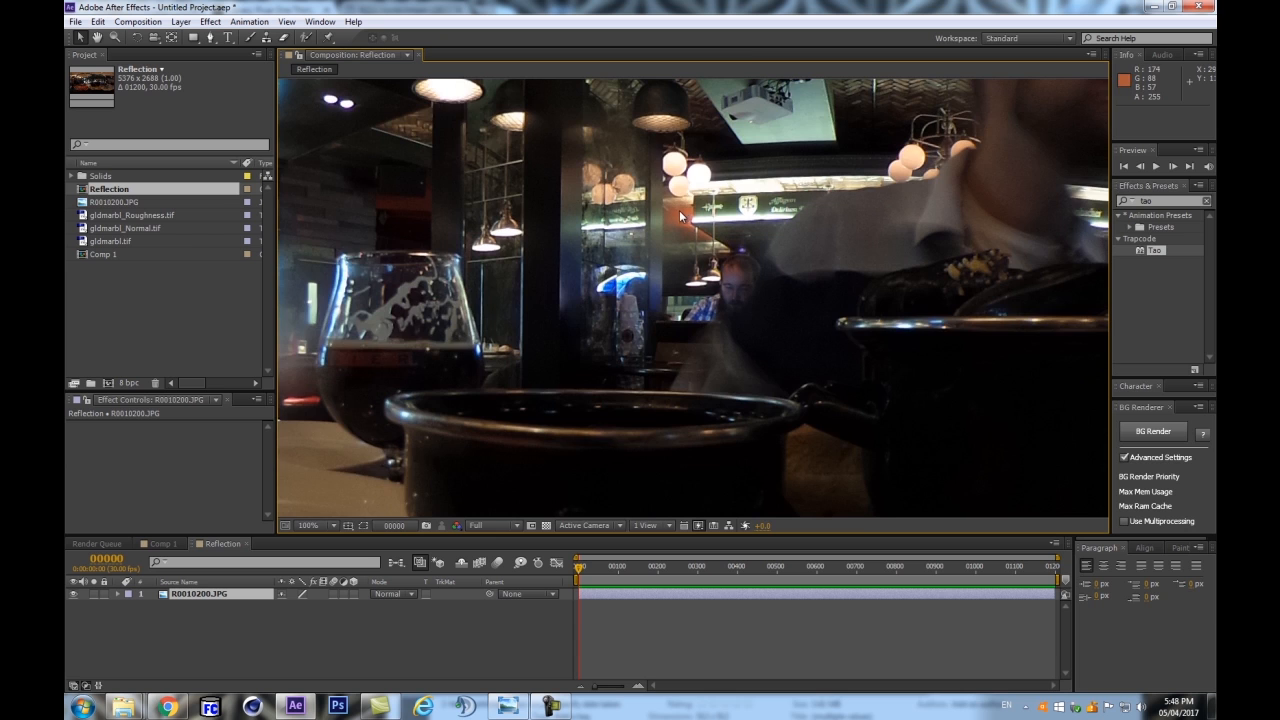
pyautogui.scroll(2, 680, 212)
# Nest the Reflection composition in a new composition and rename the new one diff
pyautogui.moveTo(108, 189); pyautogui.dragTo(108, 387)
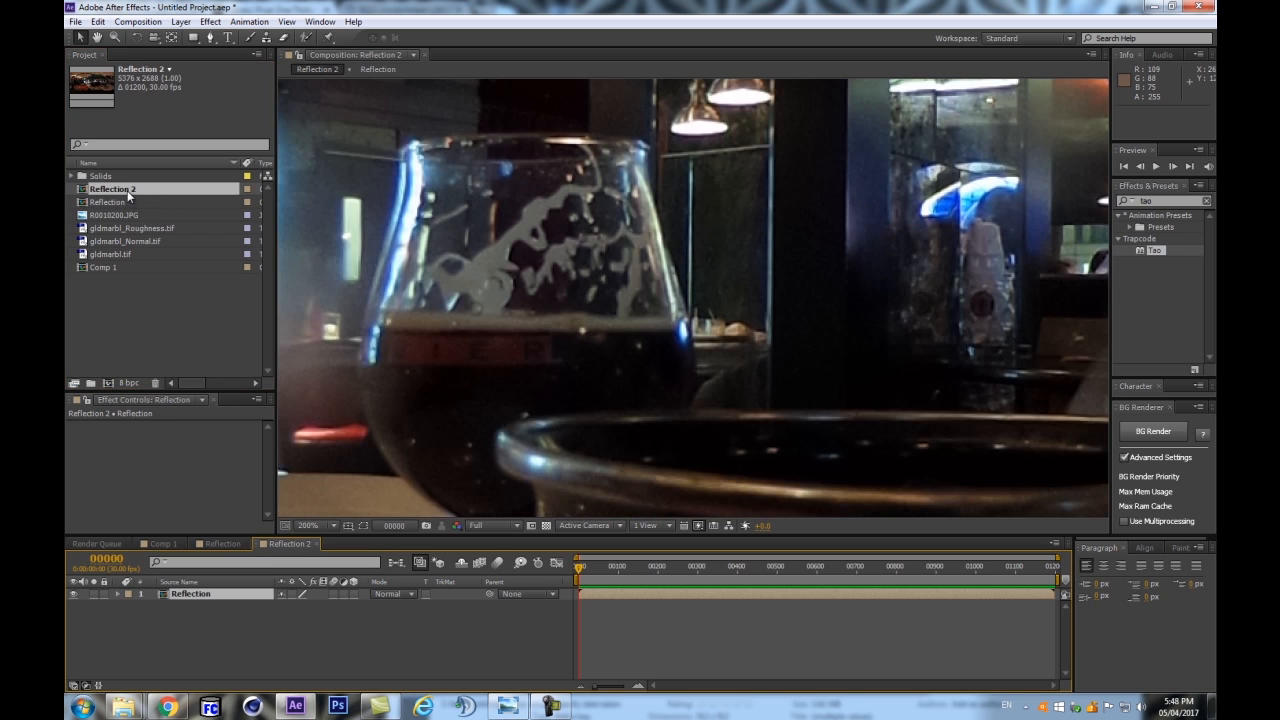
pyautogui.press('Return')
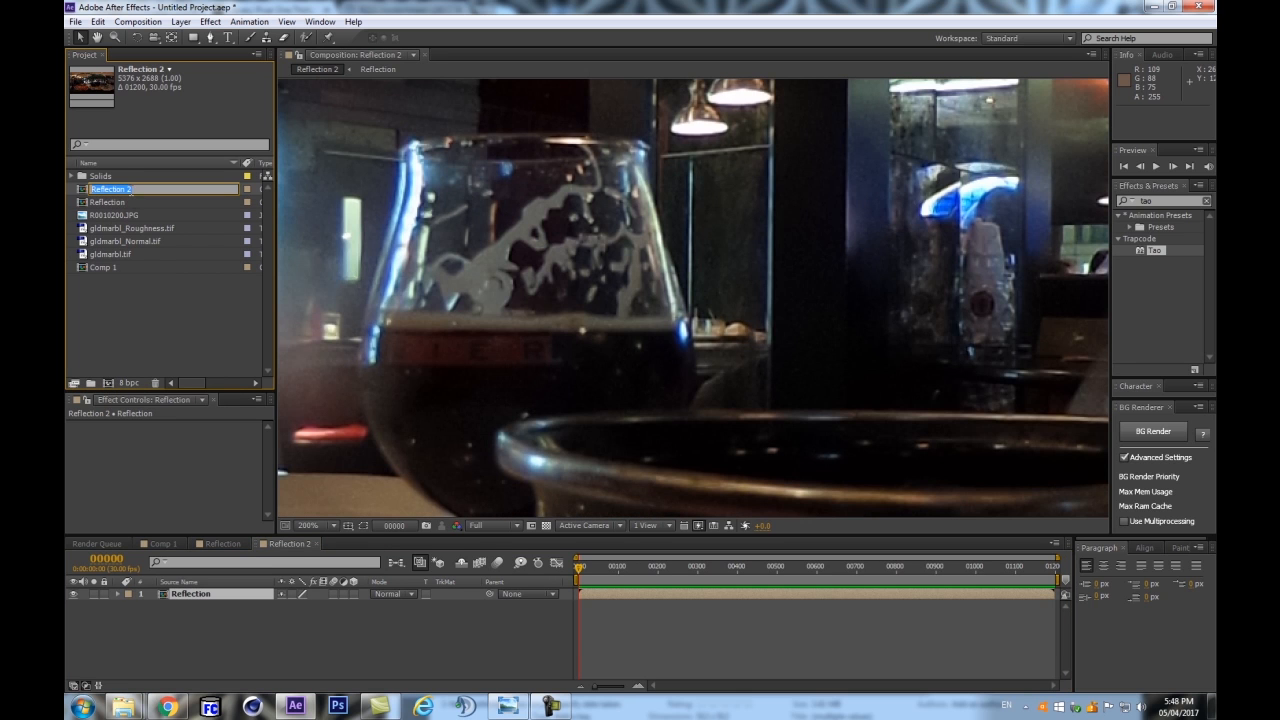
pyautogui.write('diff')
pyautogui.press('Return')
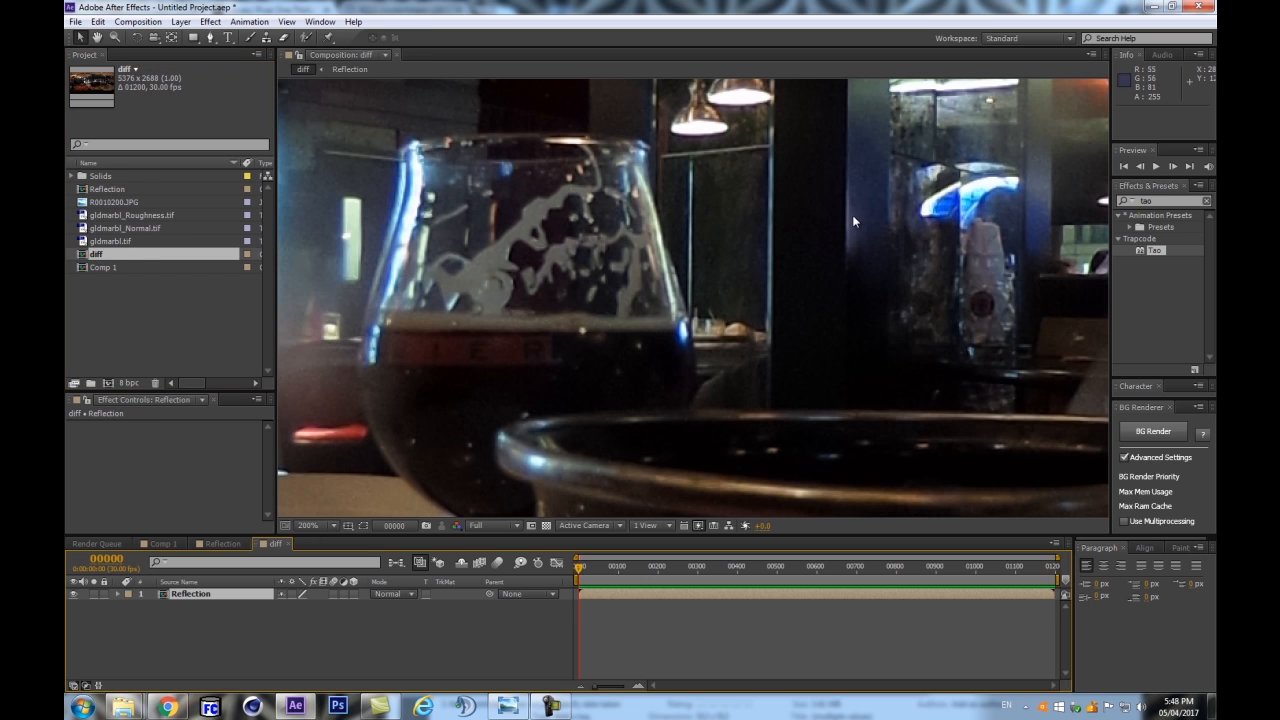
# Resize the diff composition to 400 x 200 px with the aspect ratio locked to 2:1
pyautogui.scroll(-1, 837, 217)
pyautogui.click(138, 21)
pyautogui.click(150, 54)
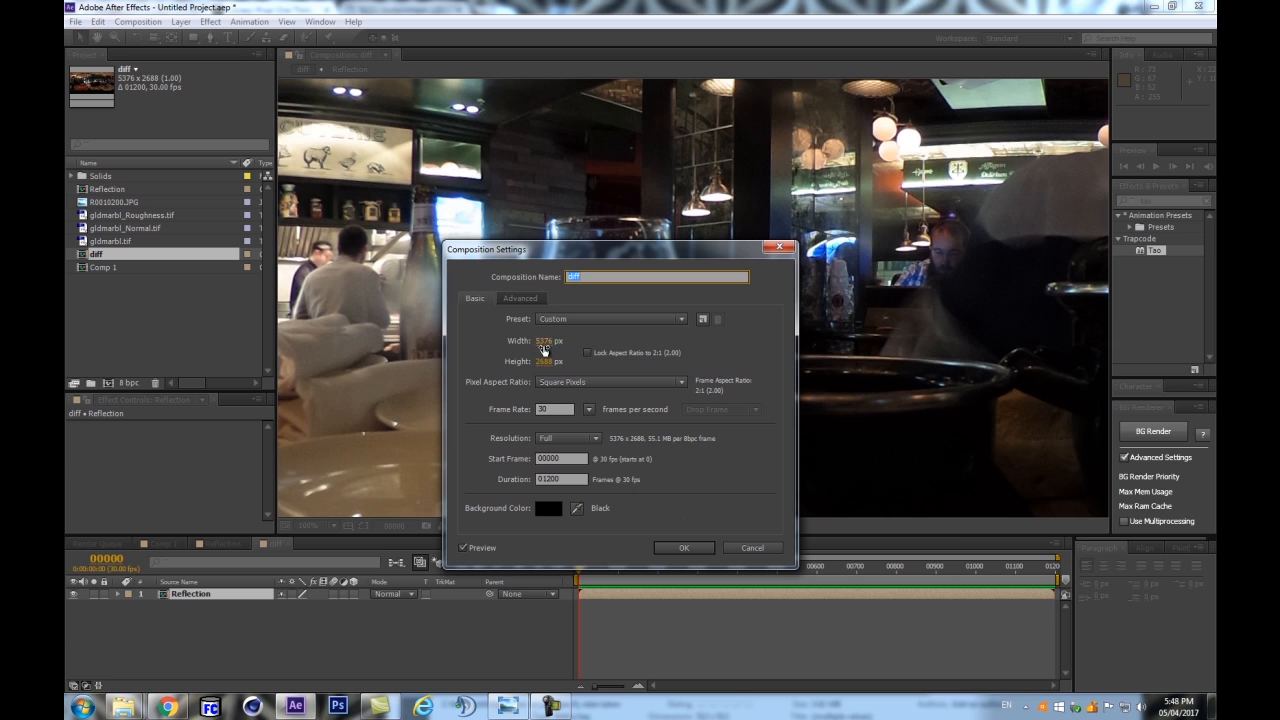
pyautogui.click(587, 353)
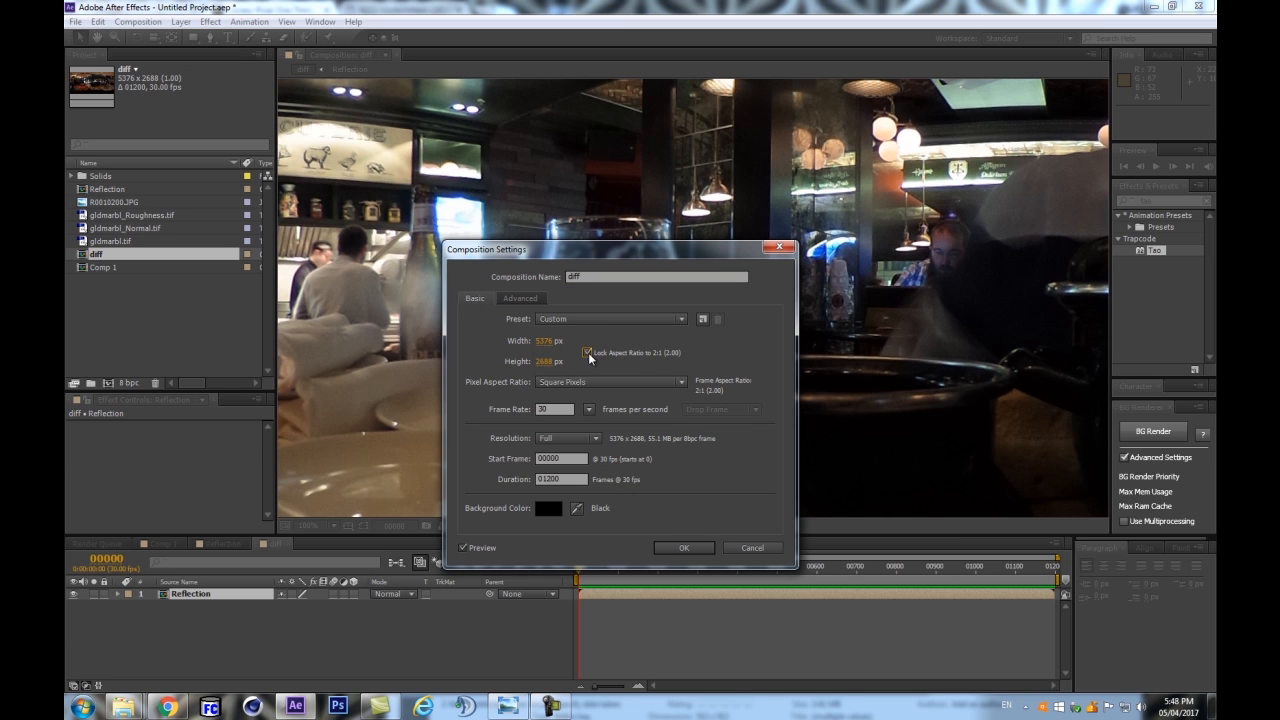
pyautogui.click(543, 361)
pyautogui.write('200')
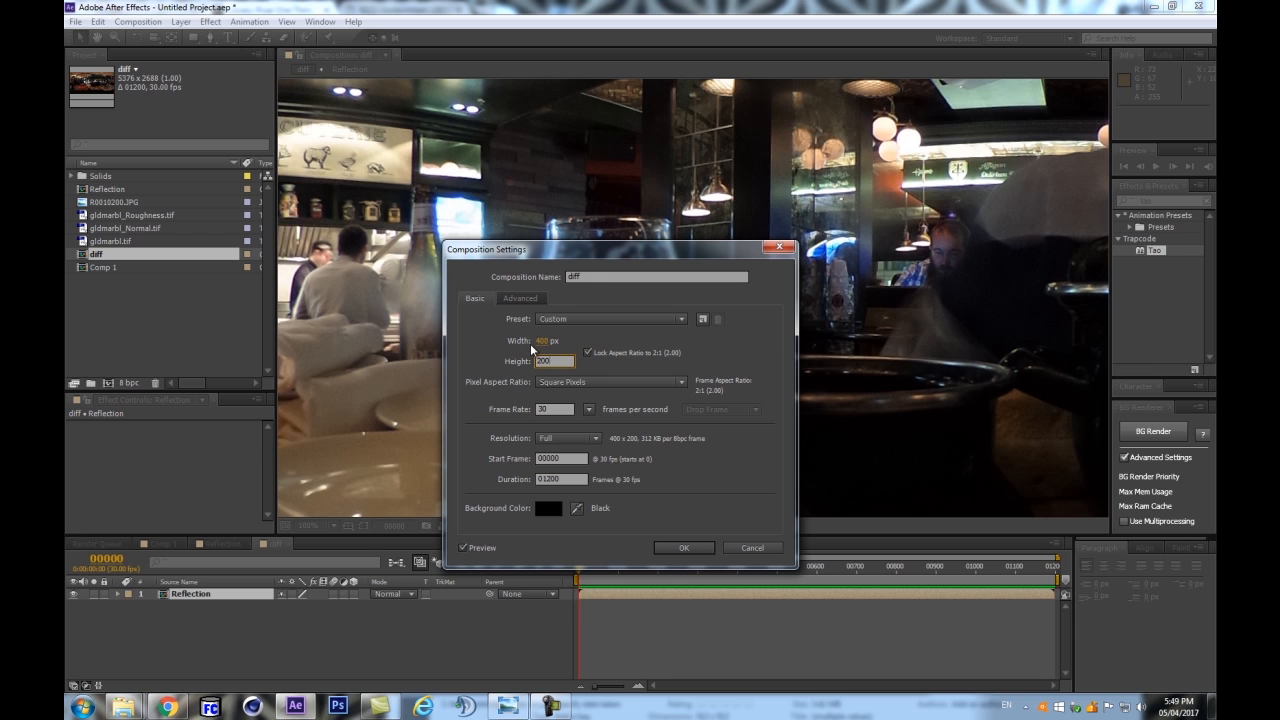
pyautogui.click(671, 408)
pyautogui.click(677, 547)
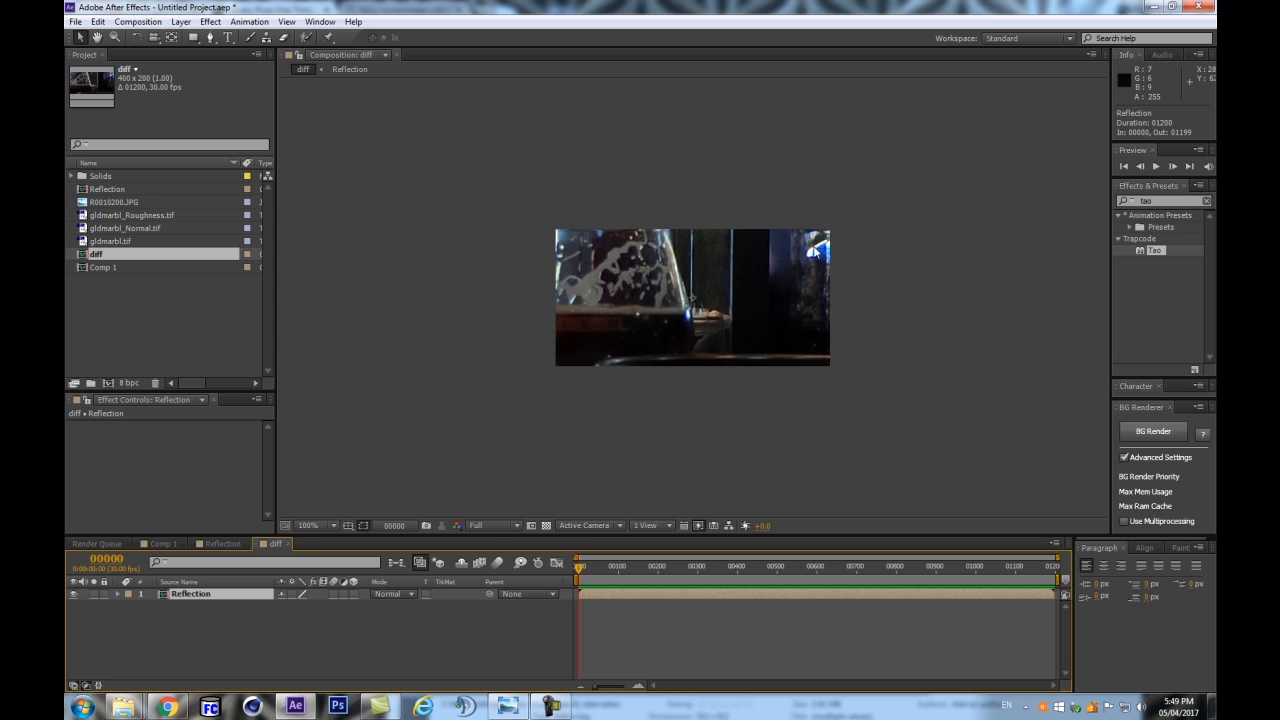
# Fit the Reflection layer to the diff composition's frame and view it at 200%
pyautogui.scroll(-6, 703, 317)
pyautogui.hotkey('ctrl', 'alt', 'f')
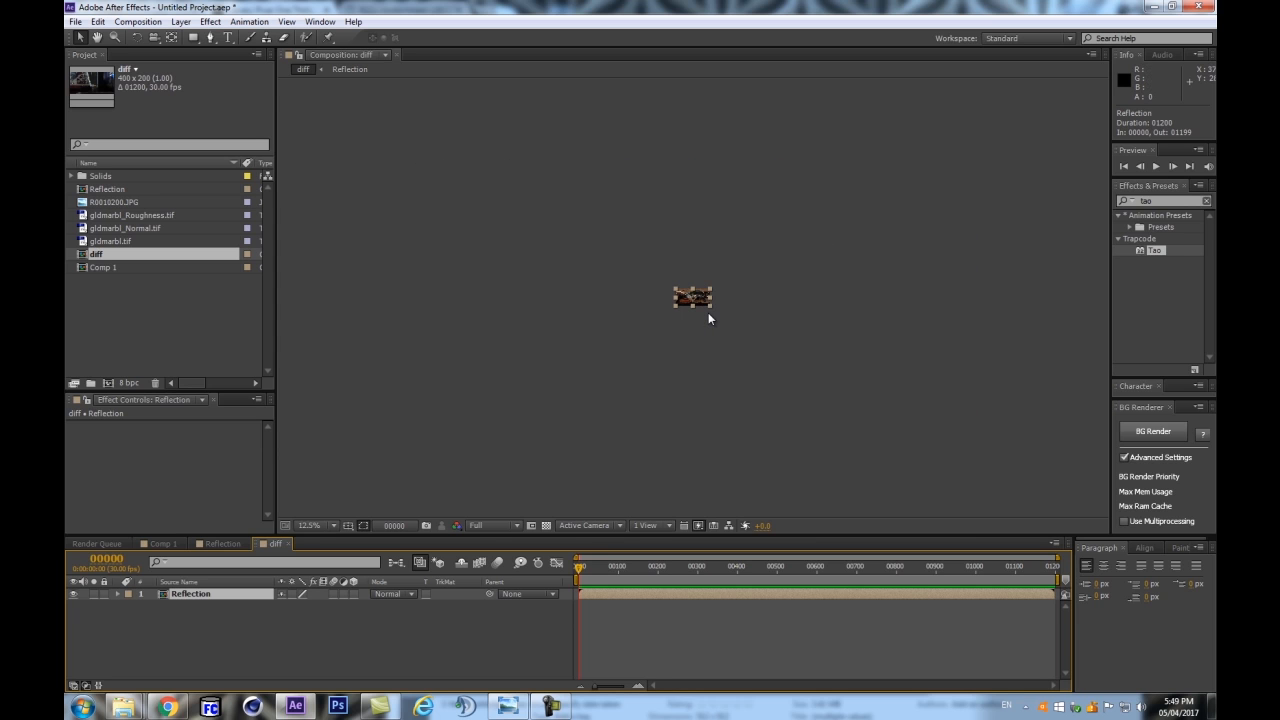
pyautogui.press('/')
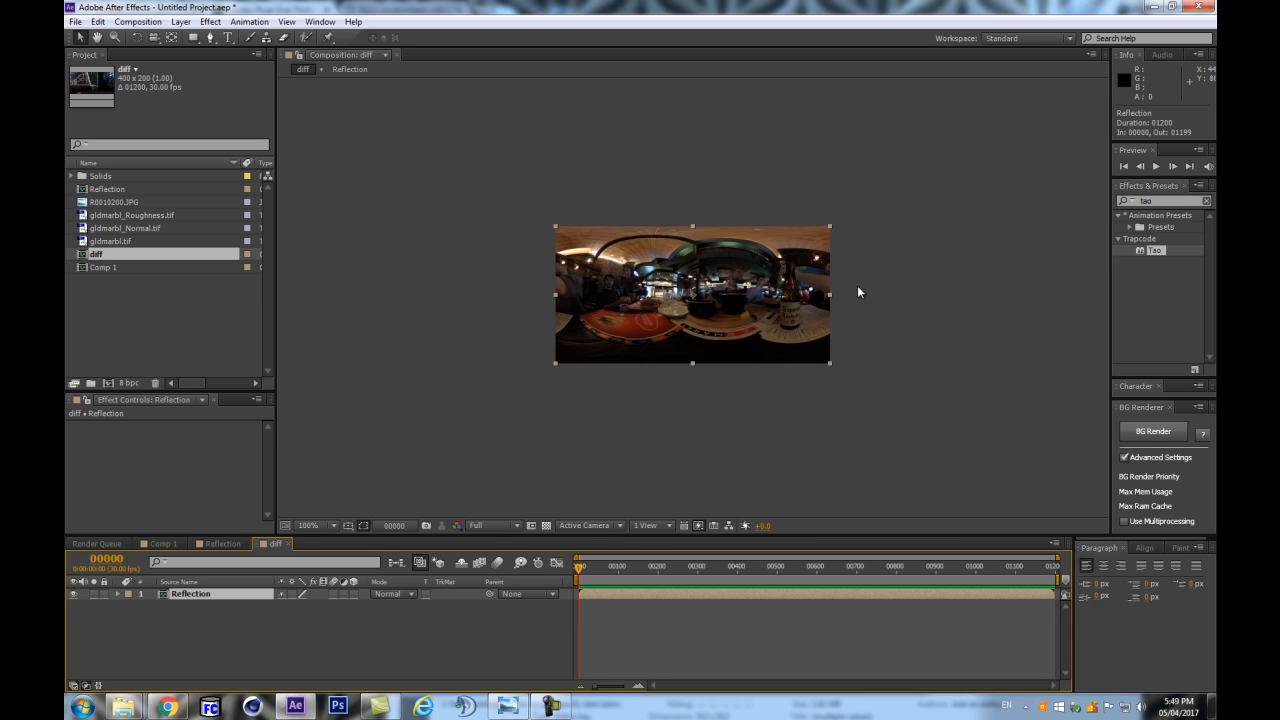
pyautogui.press('.')
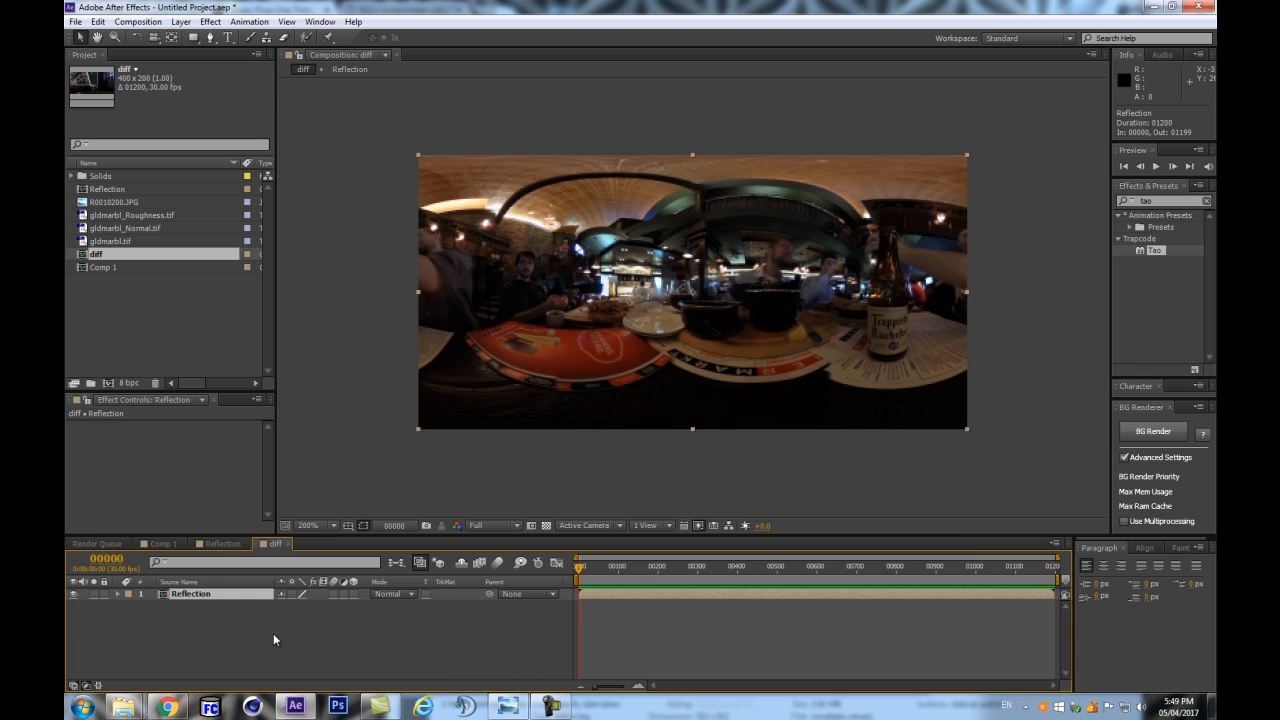
# Apply Fast Blur to the Reflection layer in diff with a Blurriness of 84 and Repeat Edge Pixels enabled
pyautogui.hotkey('ctrl', '5')
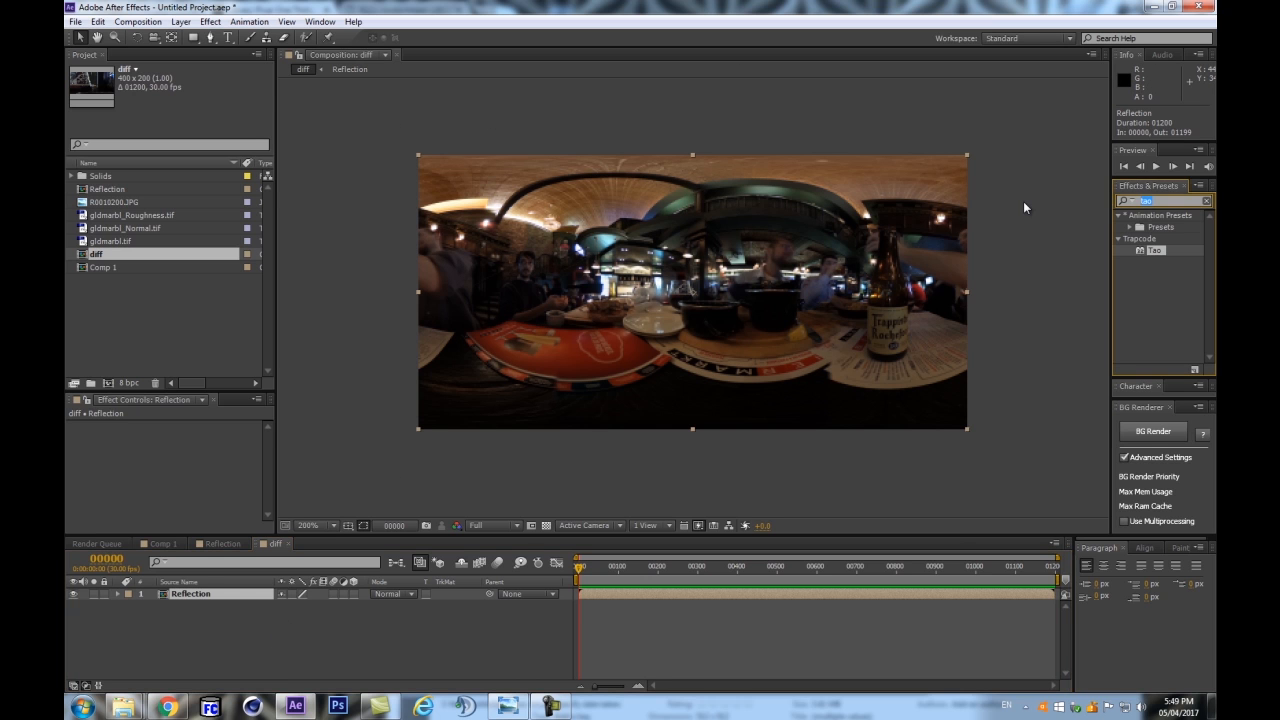
pyautogui.write('fast')
pyautogui.moveTo(1165, 240); pyautogui.dragTo(200, 594)
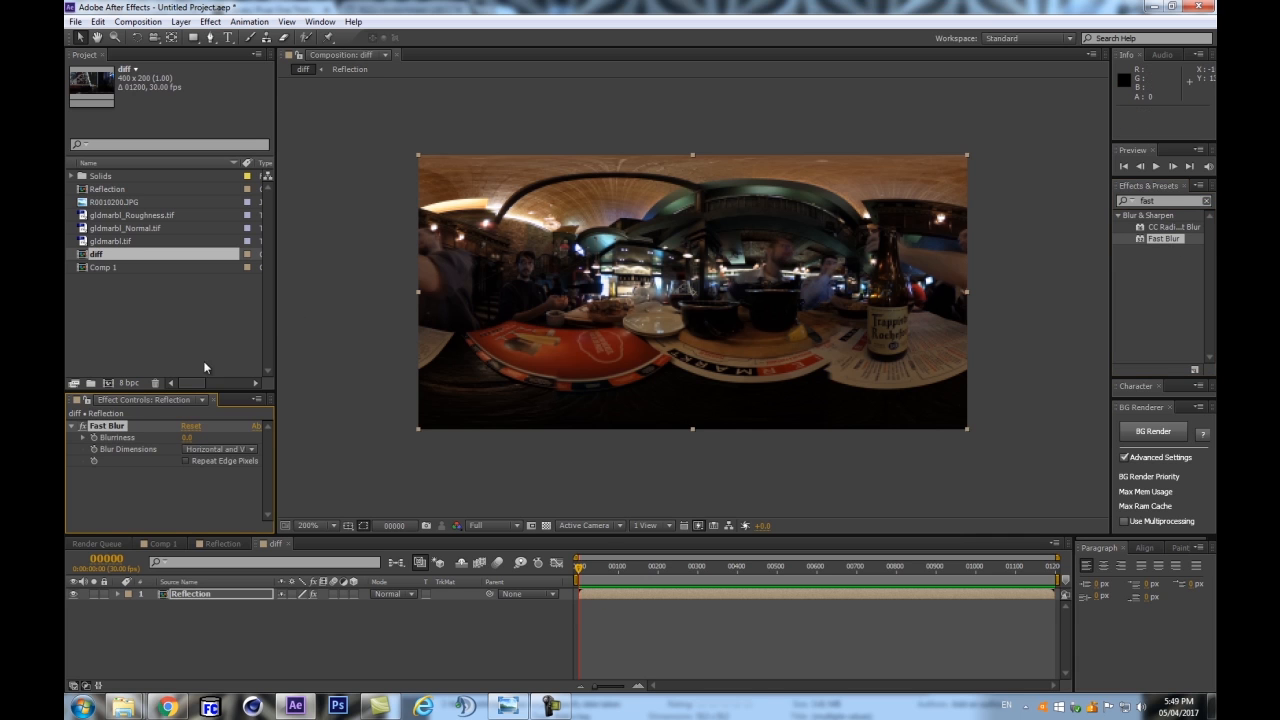
pyautogui.moveTo(187, 437); pyautogui.dragTo(239, 439)
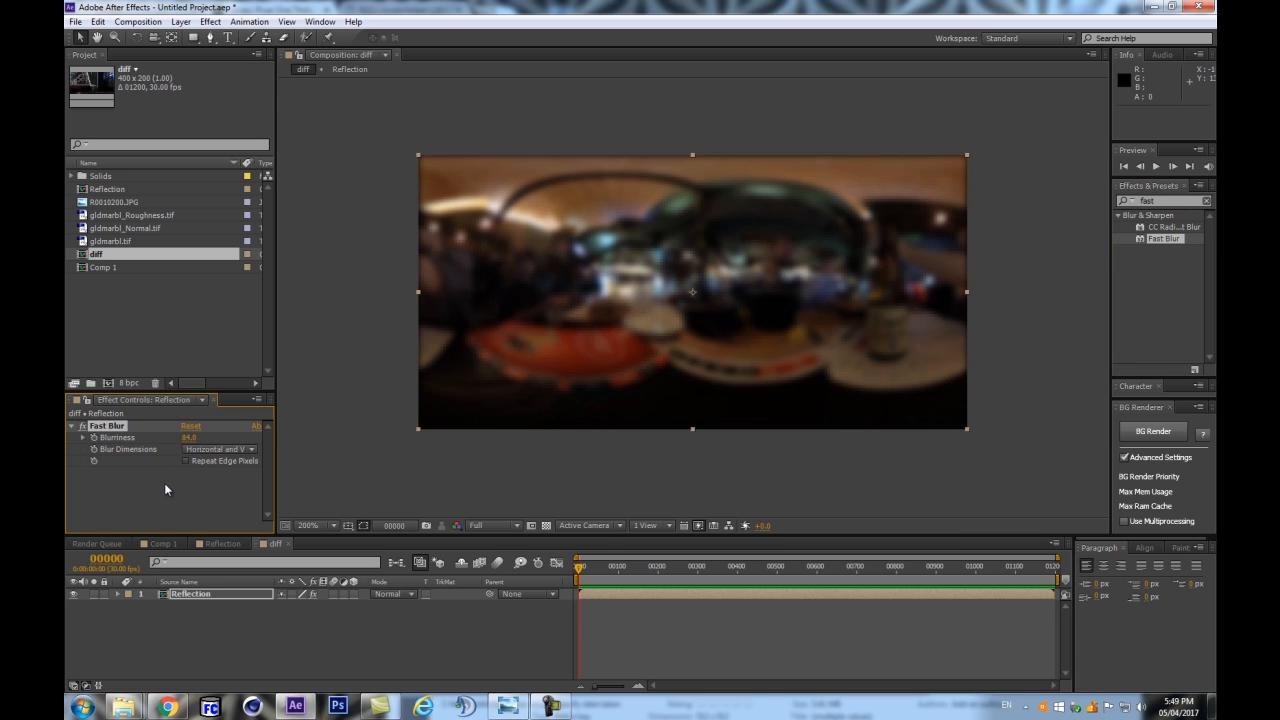
pyautogui.click(185, 462)
pyautogui.moveTo(275, 468); pyautogui.dragTo(366, 468)
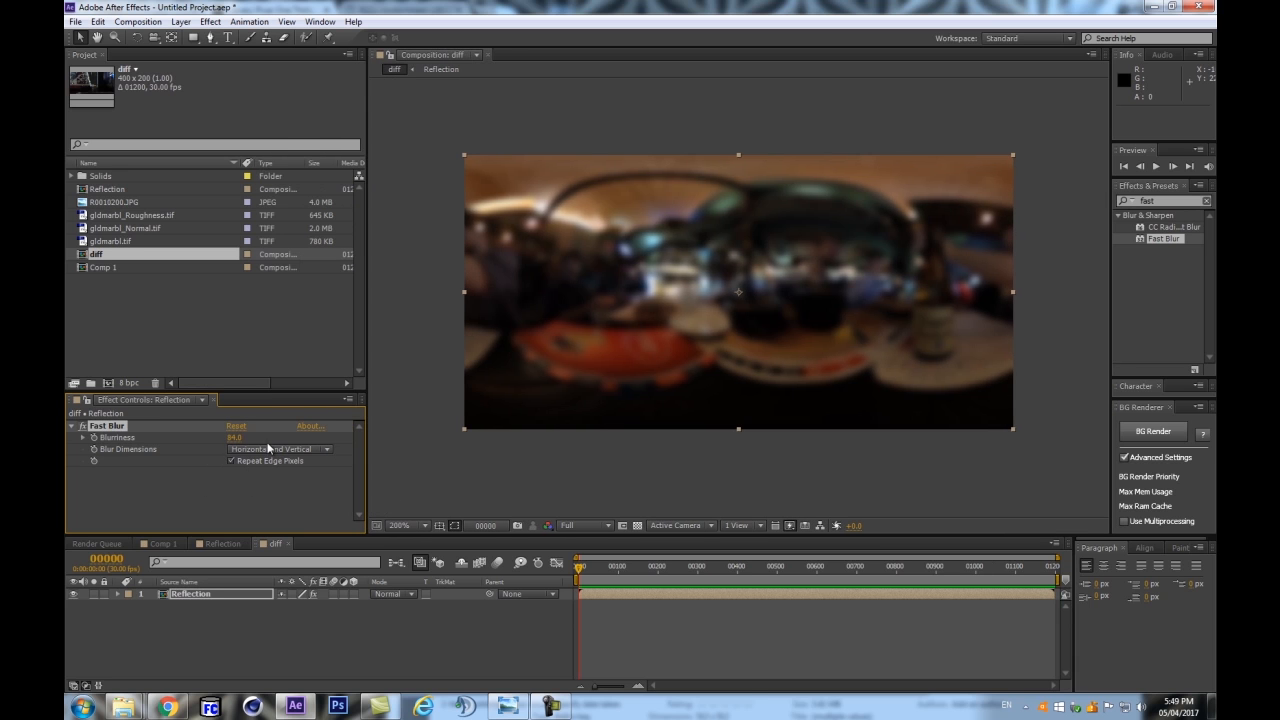
# Switch the project color depth to 32 bpc and raise the Fast Blur Blurriness to about 455
pyautogui.keyDown('alt'); pyautogui.click(128, 385); pyautogui.keyUp('alt')
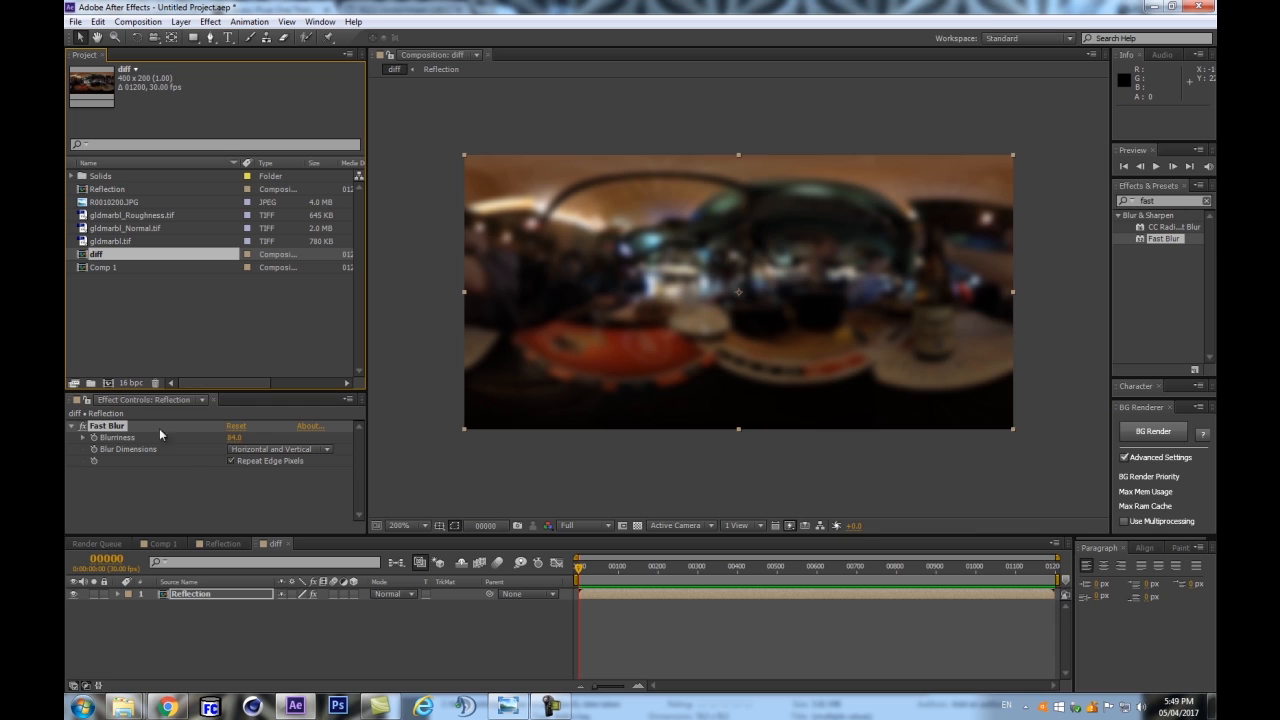
pyautogui.keyDown('alt'); pyautogui.click(122, 385); pyautogui.keyUp('alt')
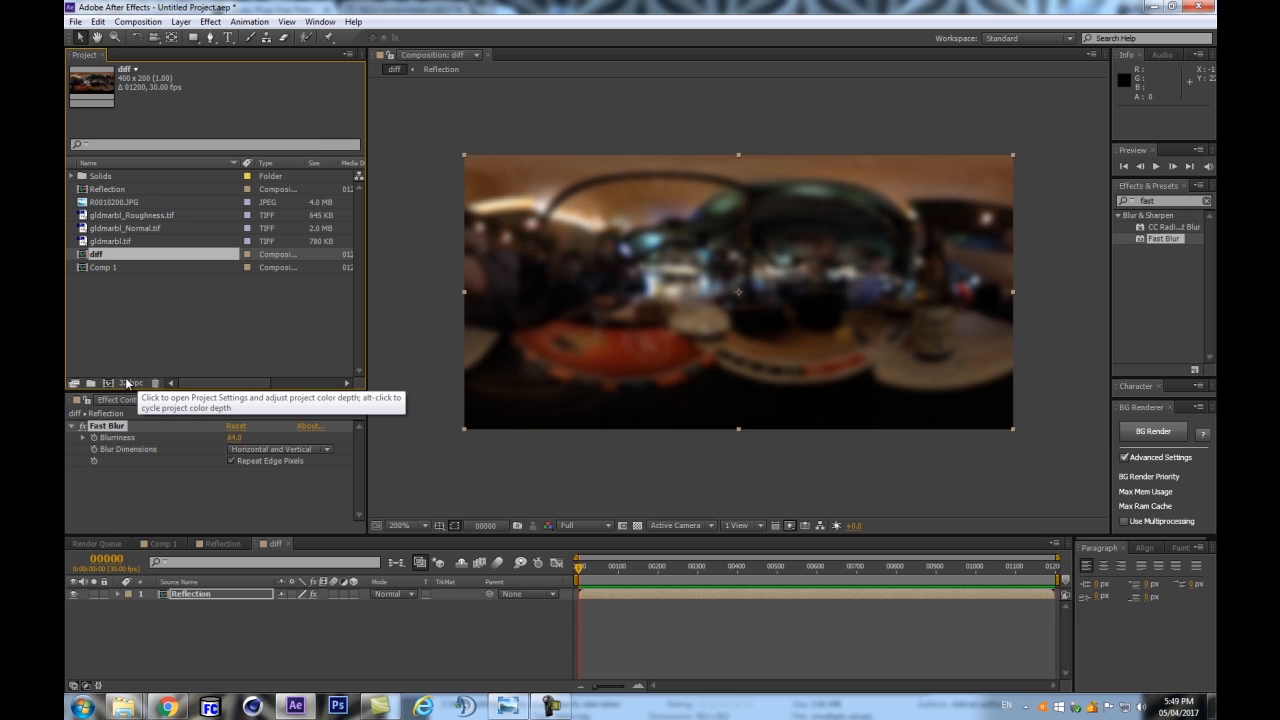
pyautogui.moveTo(234, 437); pyautogui.dragTo(457, 404)
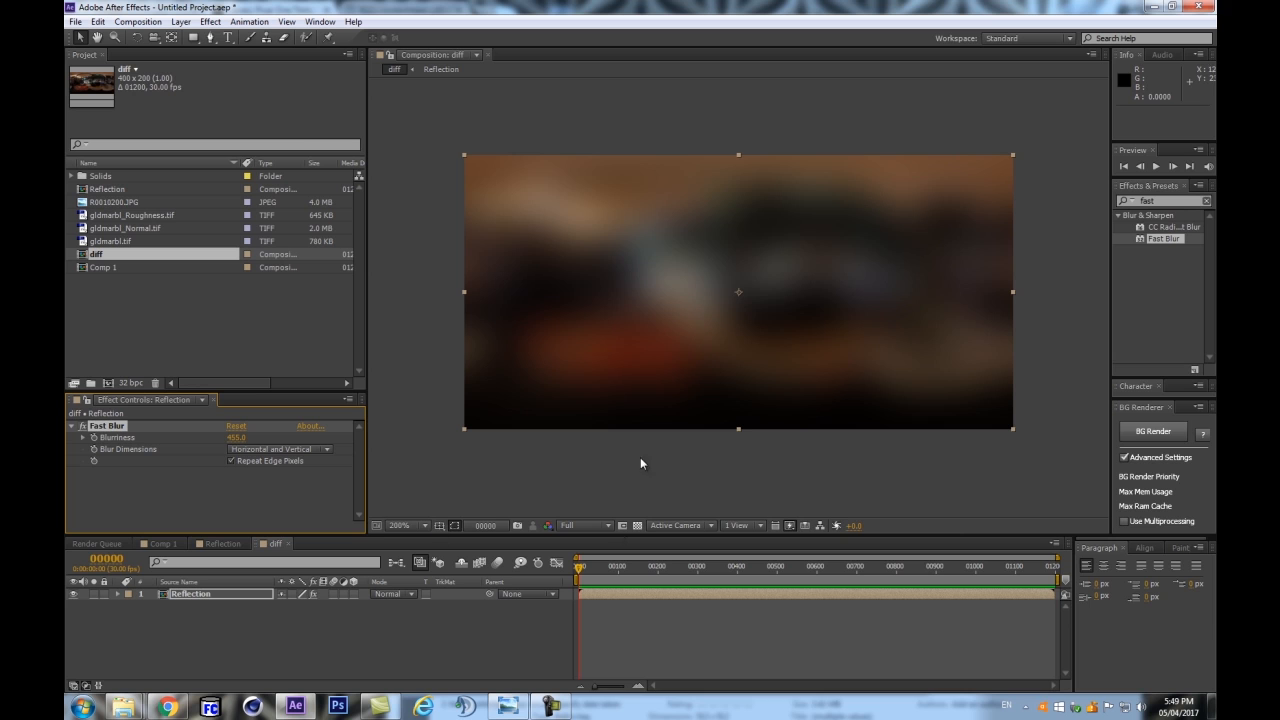
# Trim the diff composition's work area to the first frame and add diff to the render queue
pyautogui.click(282, 590)
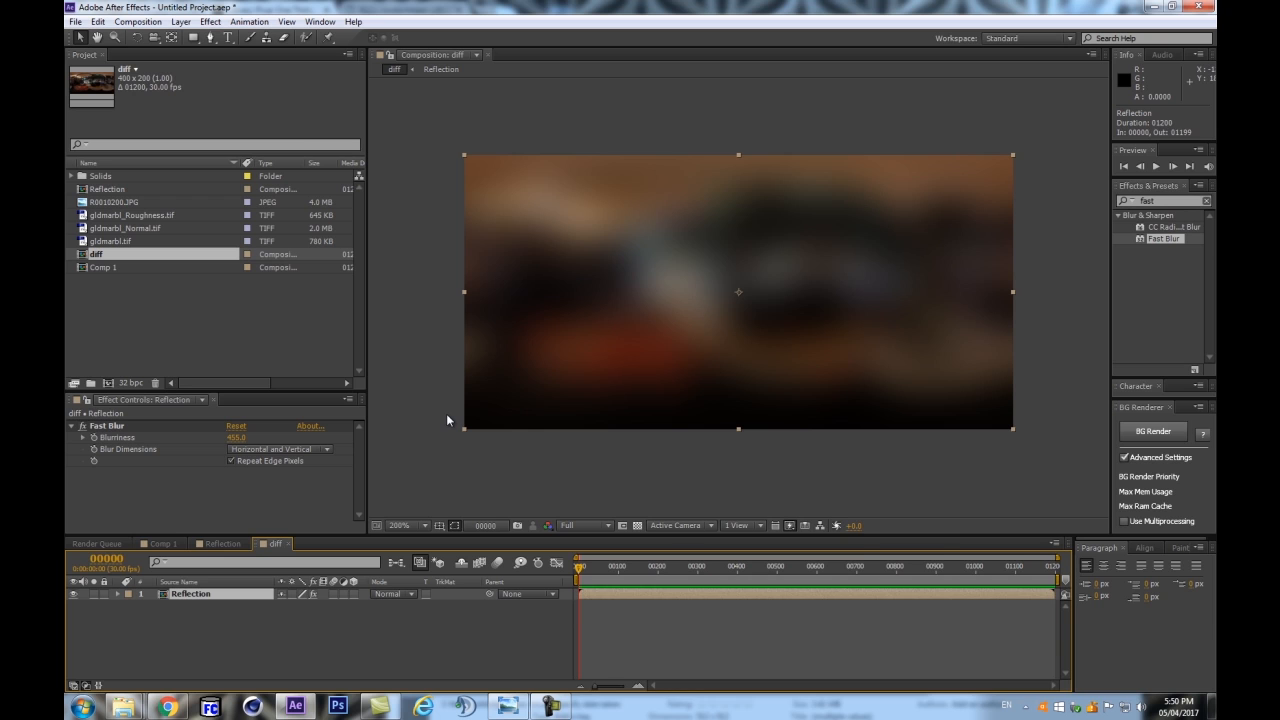
pyautogui.press('n')
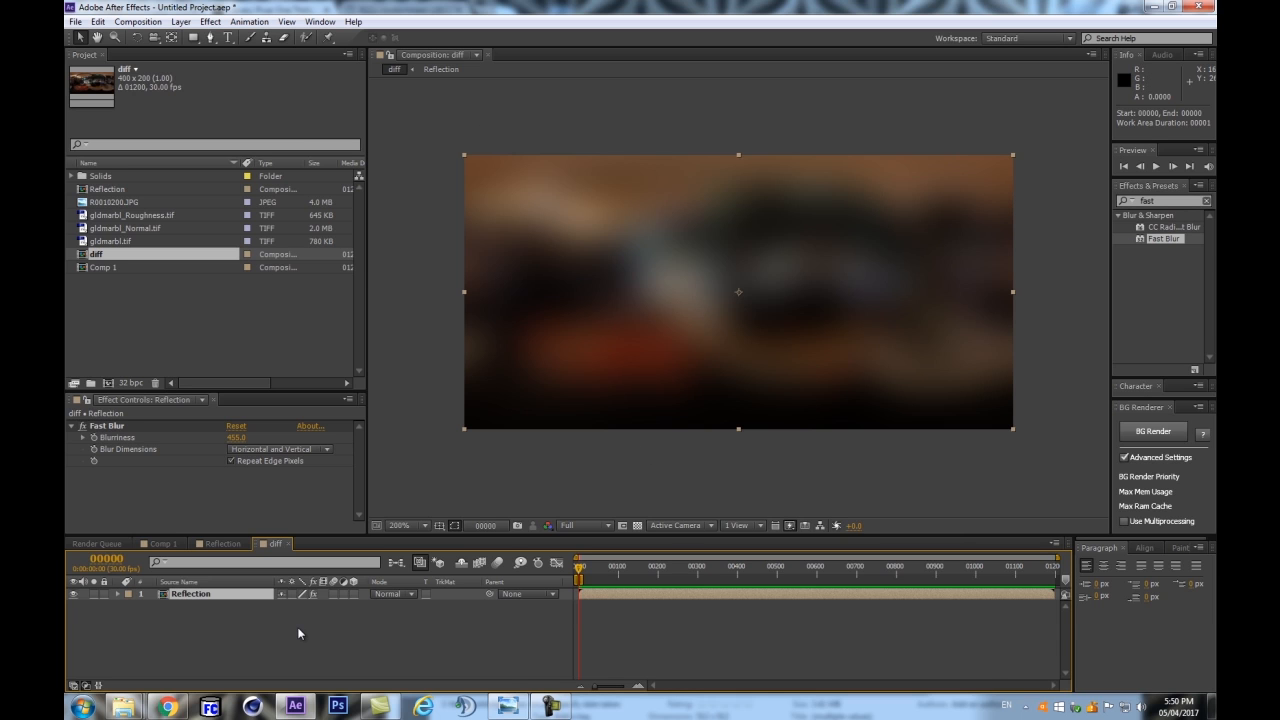
pyautogui.hotkey('ctrl', 'm')
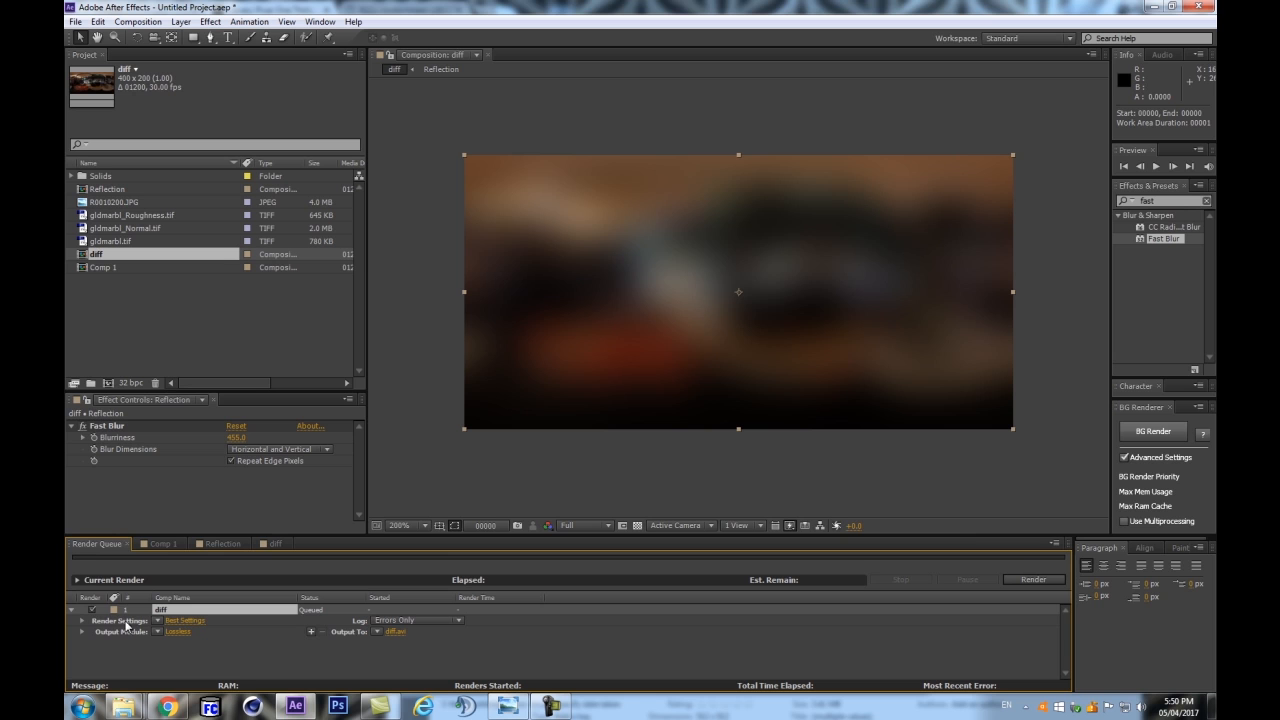
# Set diff's output module to Photoshop, save its output as diff_[#####].psd in the tao-brickmess folder, and render it
pyautogui.click(157, 631)
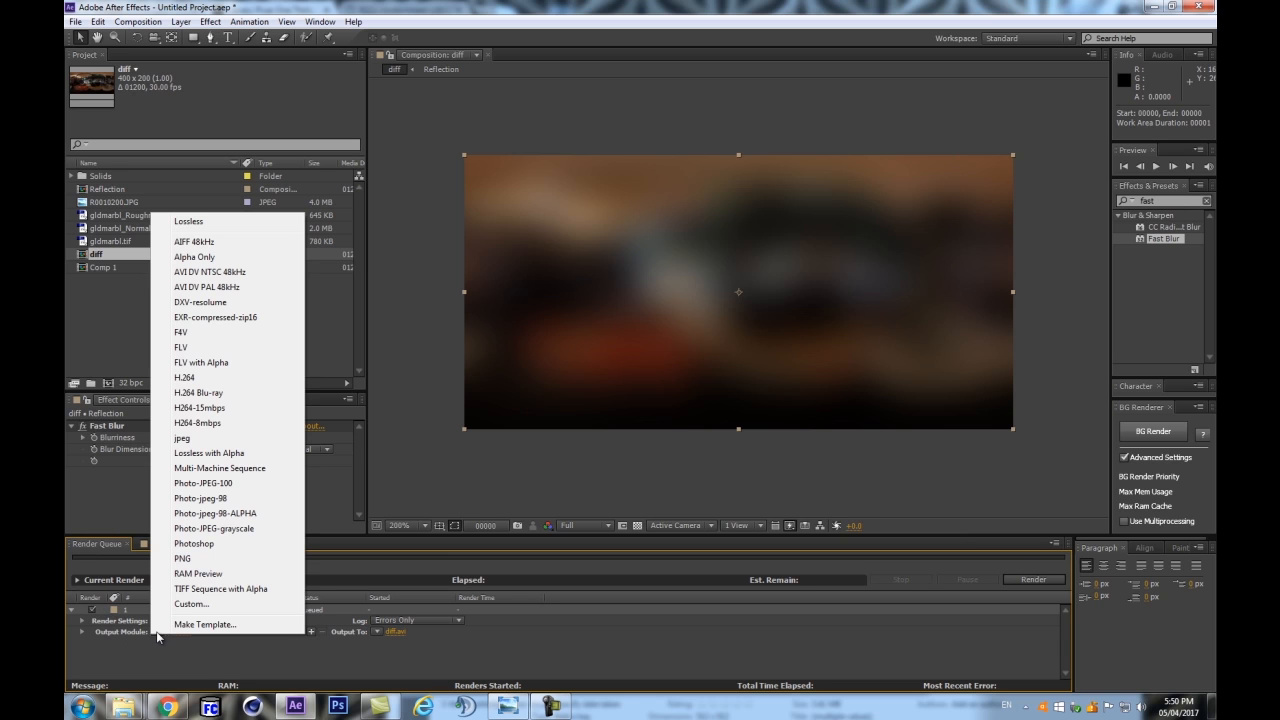
pyautogui.click(240, 656)
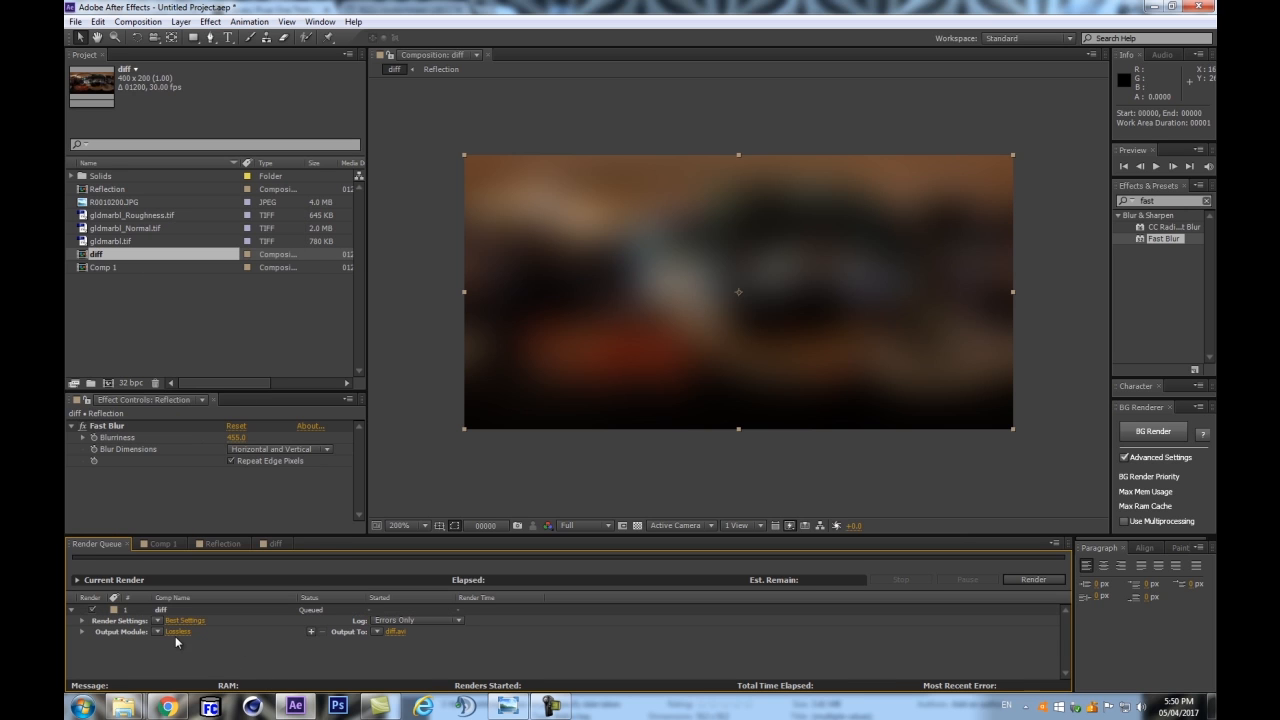
pyautogui.click(158, 631)
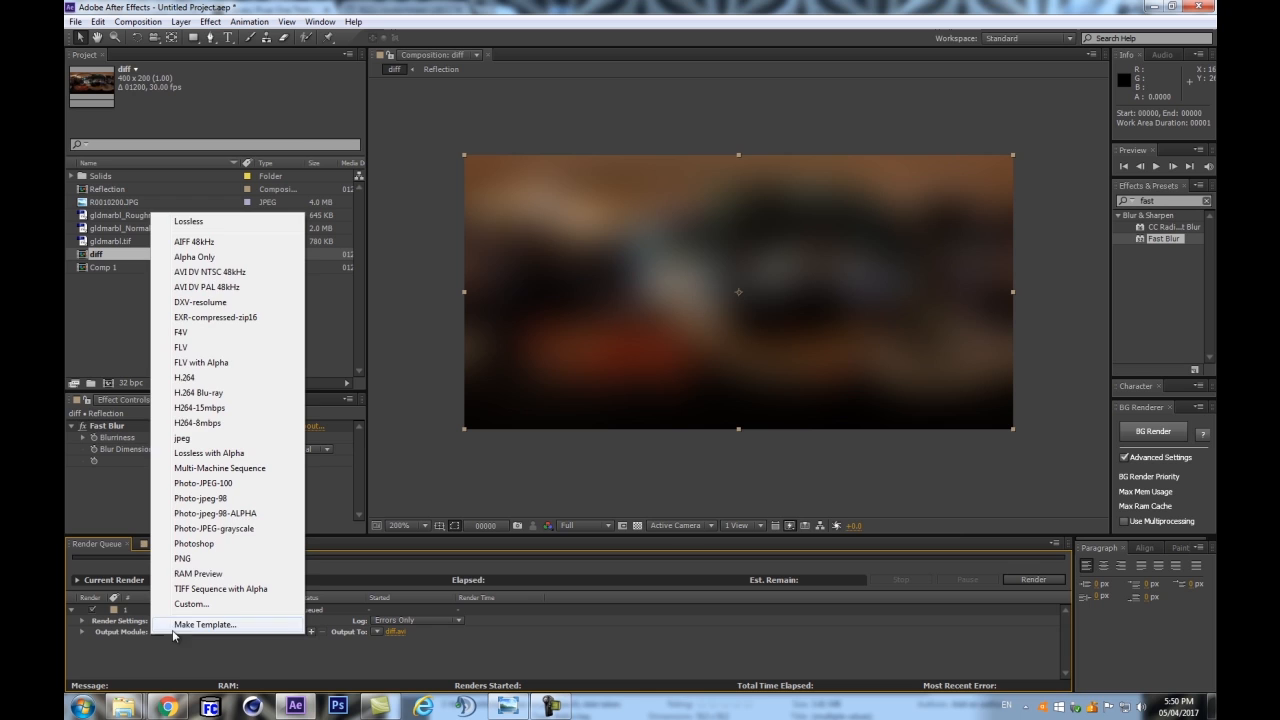
pyautogui.click(195, 541)
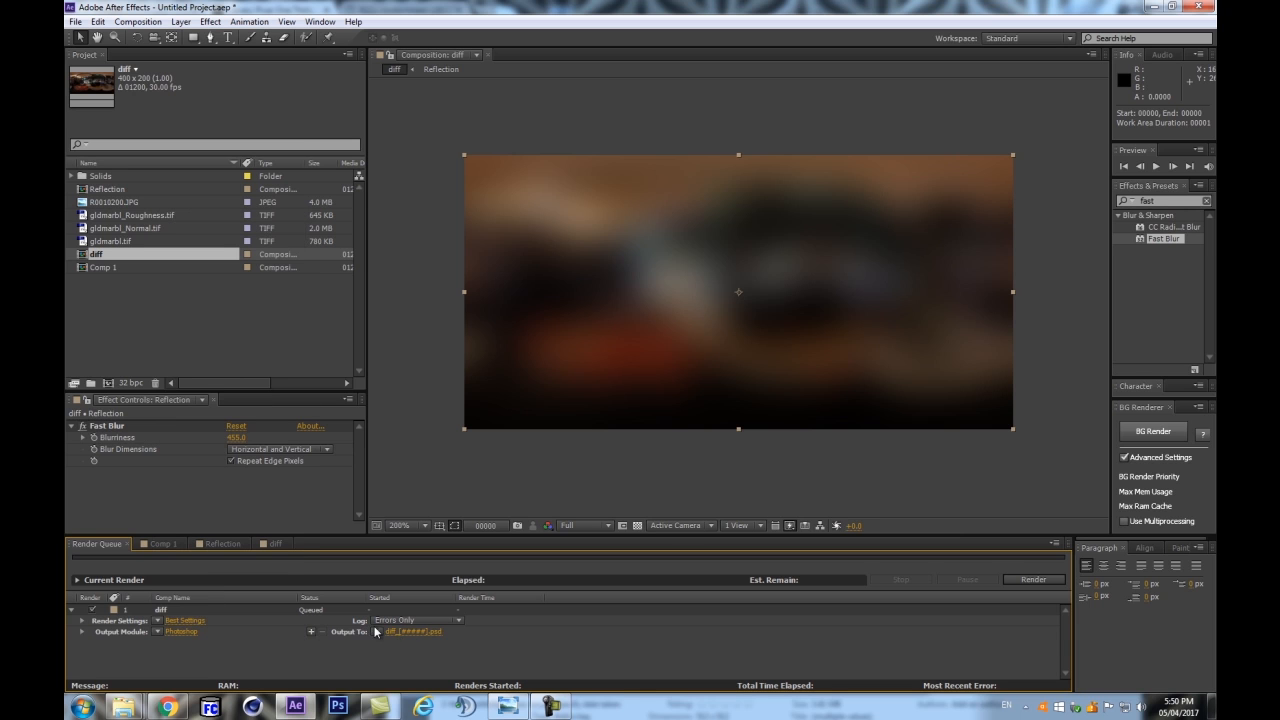
pyautogui.click(432, 633)
pyautogui.click(335, 60)
pyautogui.click(368, 60)
pyautogui.click(279, 60)
pyautogui.click(244, 269)
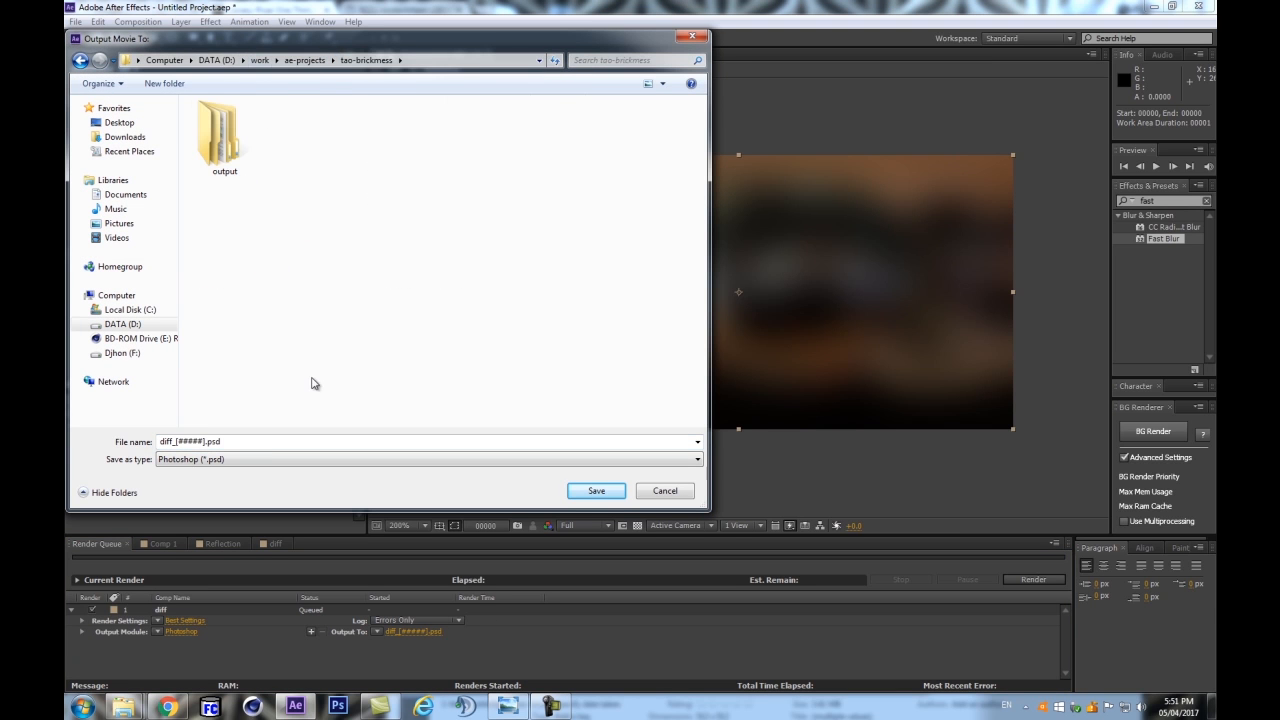
pyautogui.click(592, 491)
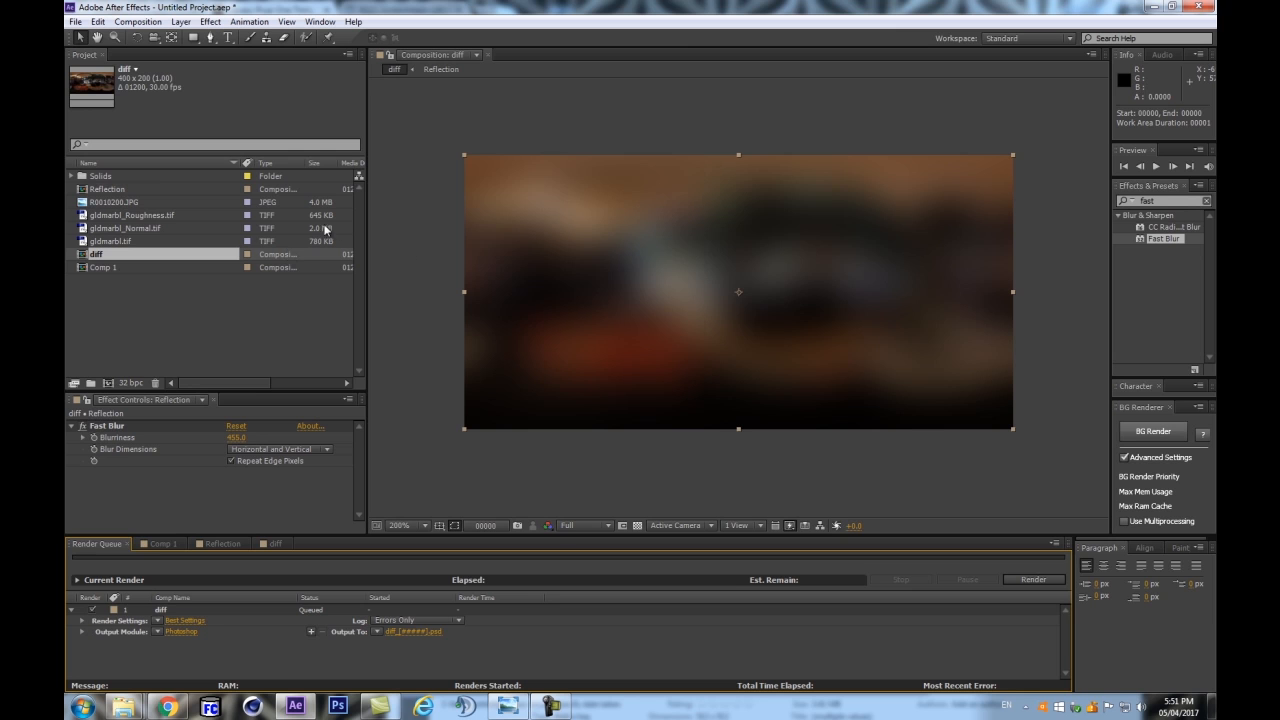
pyautogui.click(1032, 580)
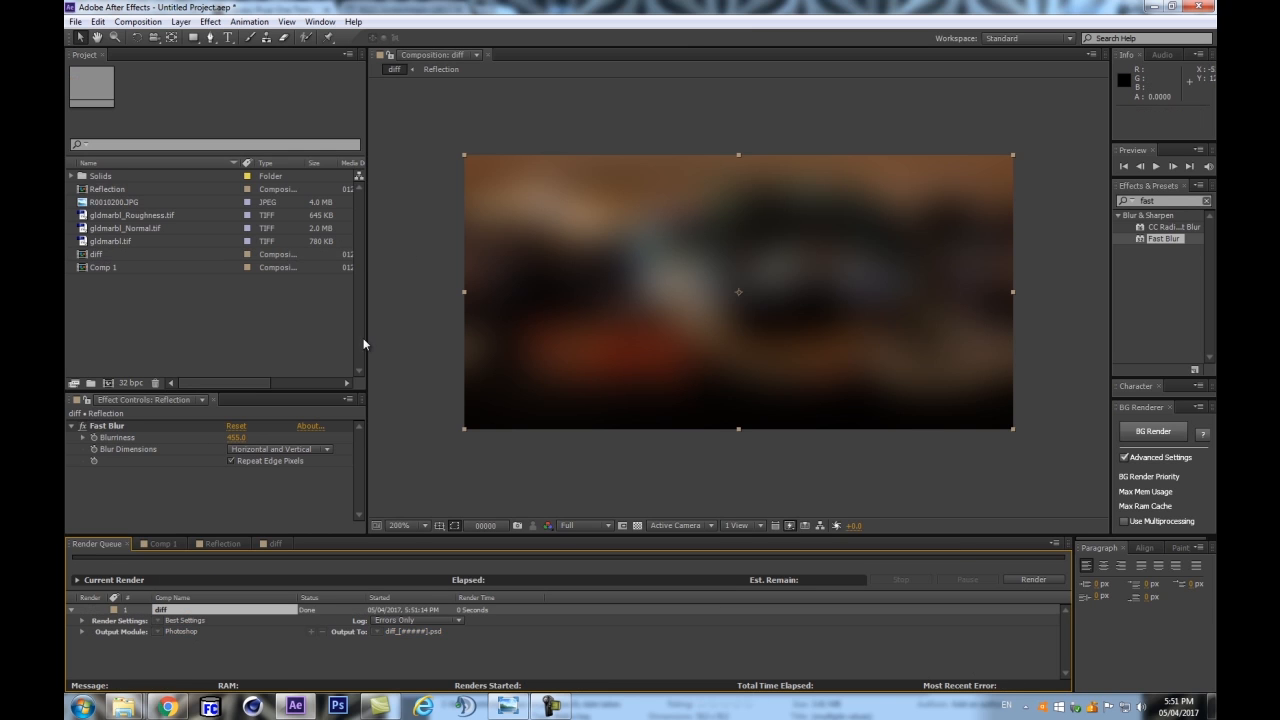
# Import the rendered diff_00000.psd as footage with its alpha interpreted as Straight - Unmatted
pyautogui.doubleClick(141, 315)
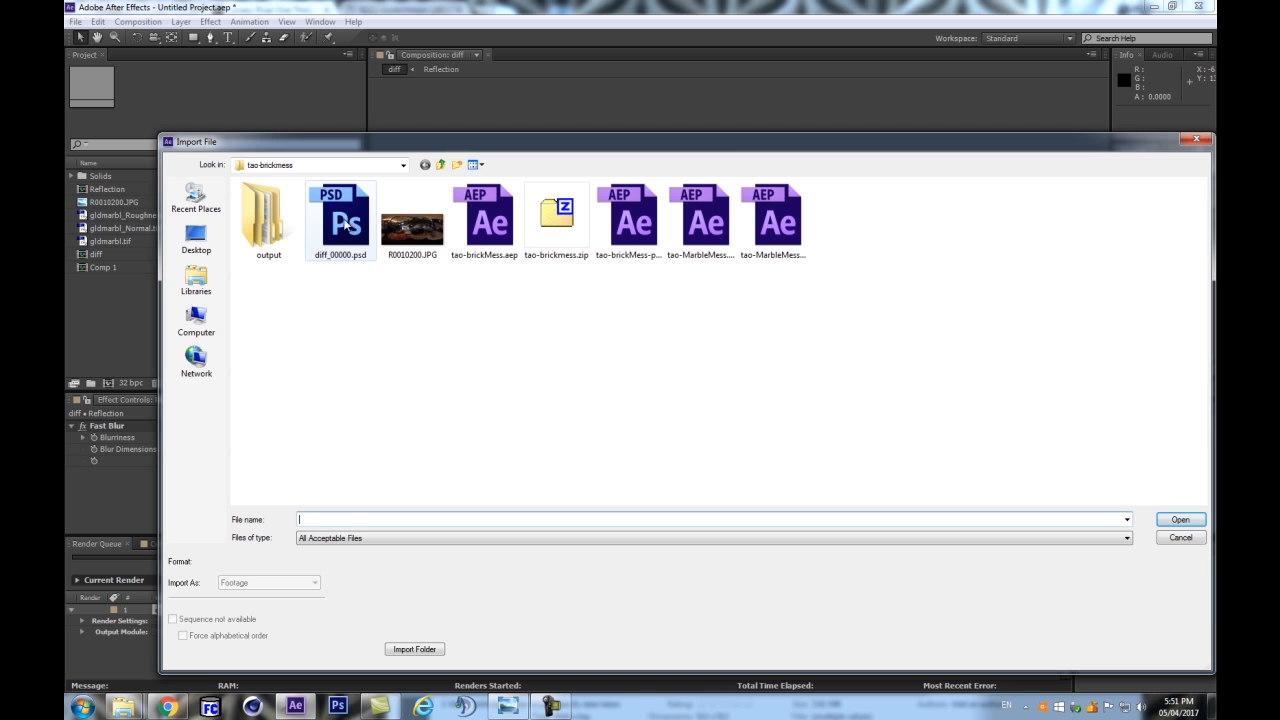
pyautogui.click(345, 222)
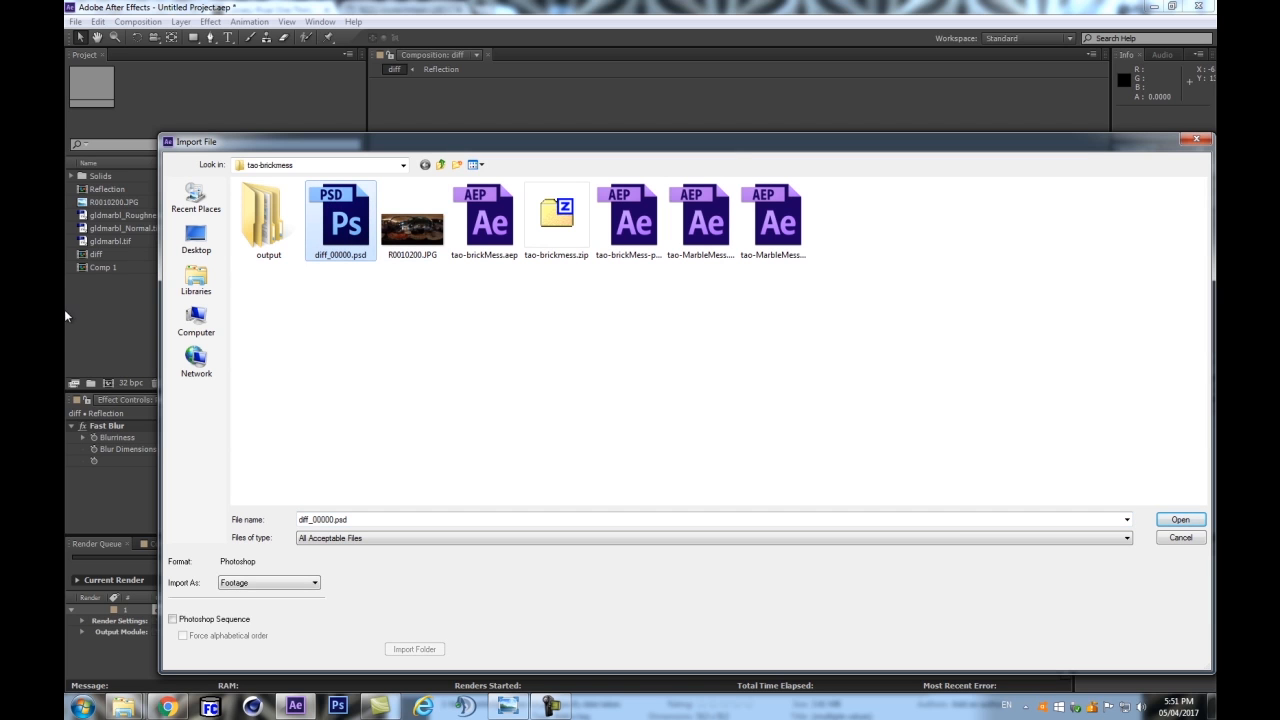
pyautogui.doubleClick(368, 224)
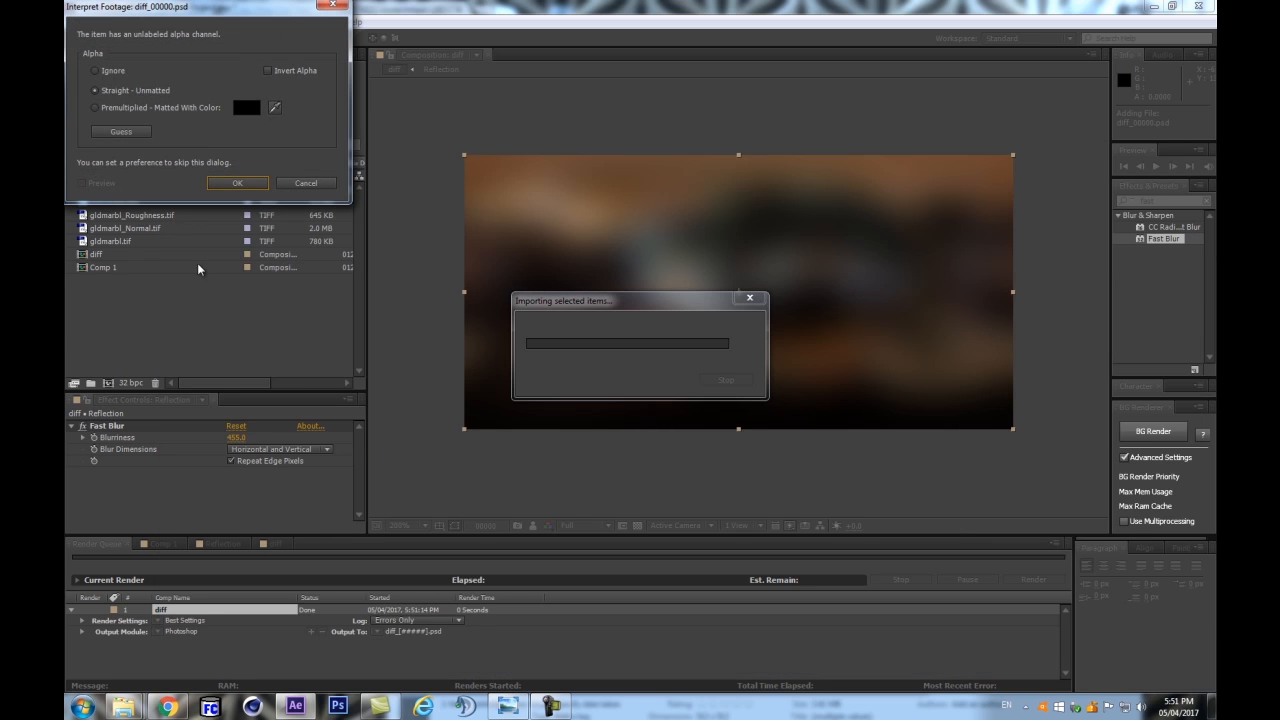
pyautogui.click(230, 184)
# Place diff_00000.psd above the Reflection layer in the diff composition and hide the Reflection layer
pyautogui.click(275, 543)
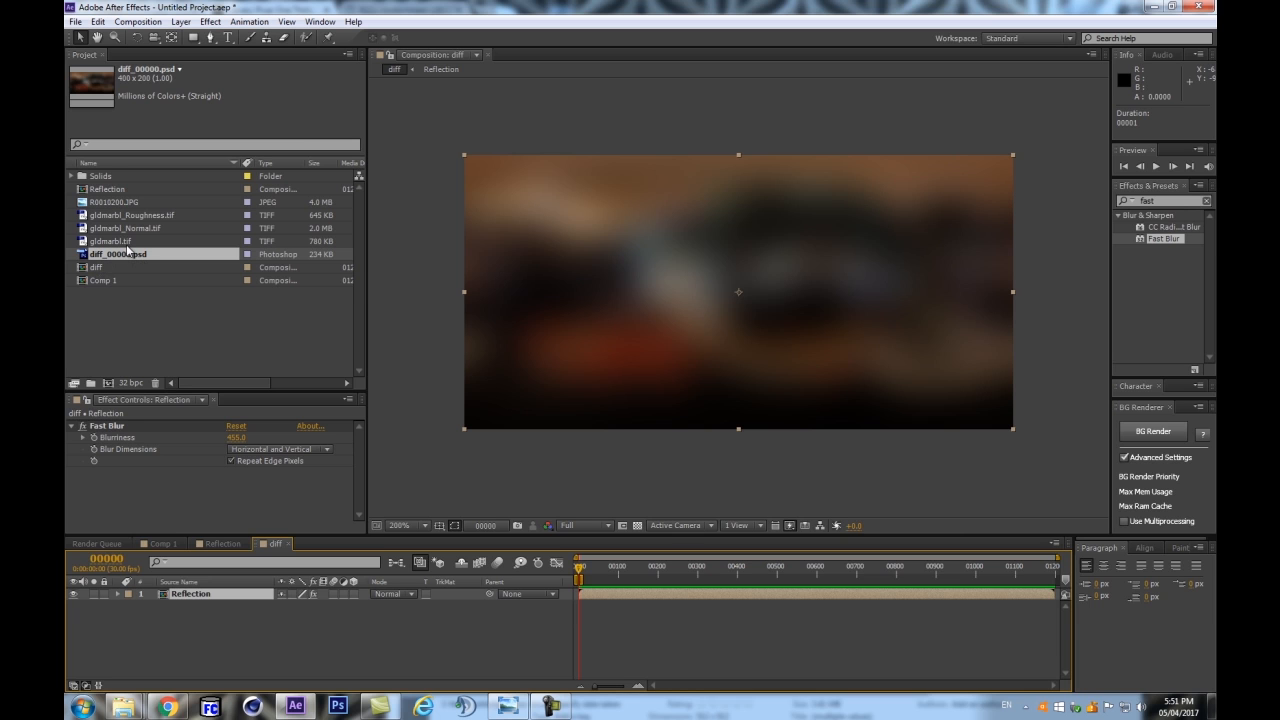
pyautogui.moveTo(130, 260); pyautogui.dragTo(230, 596)
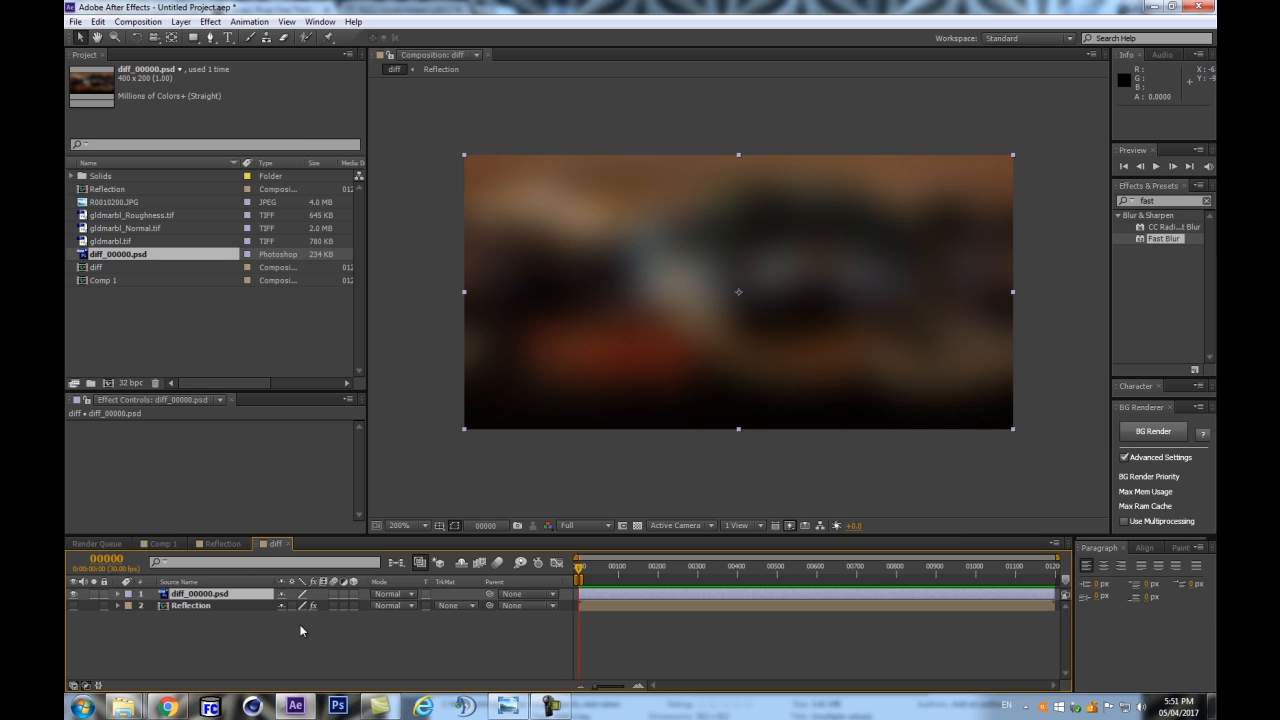
pyautogui.click(172, 605)
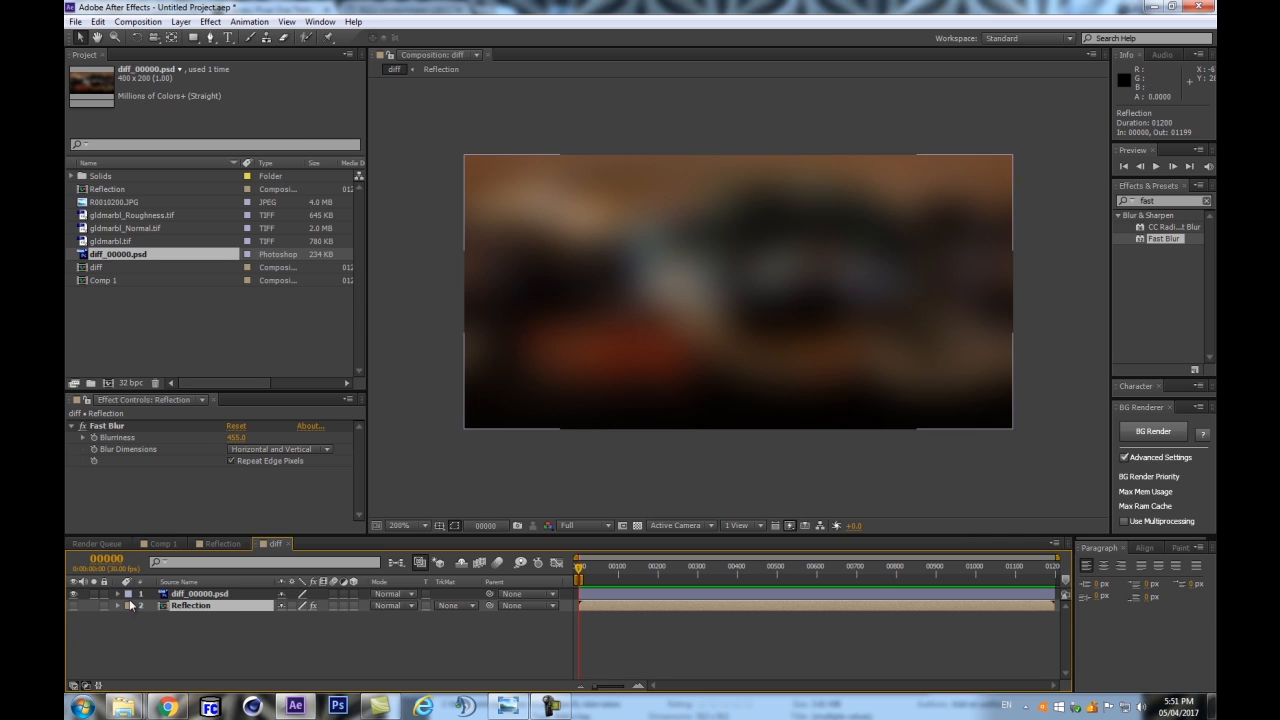
pyautogui.click(212, 594)
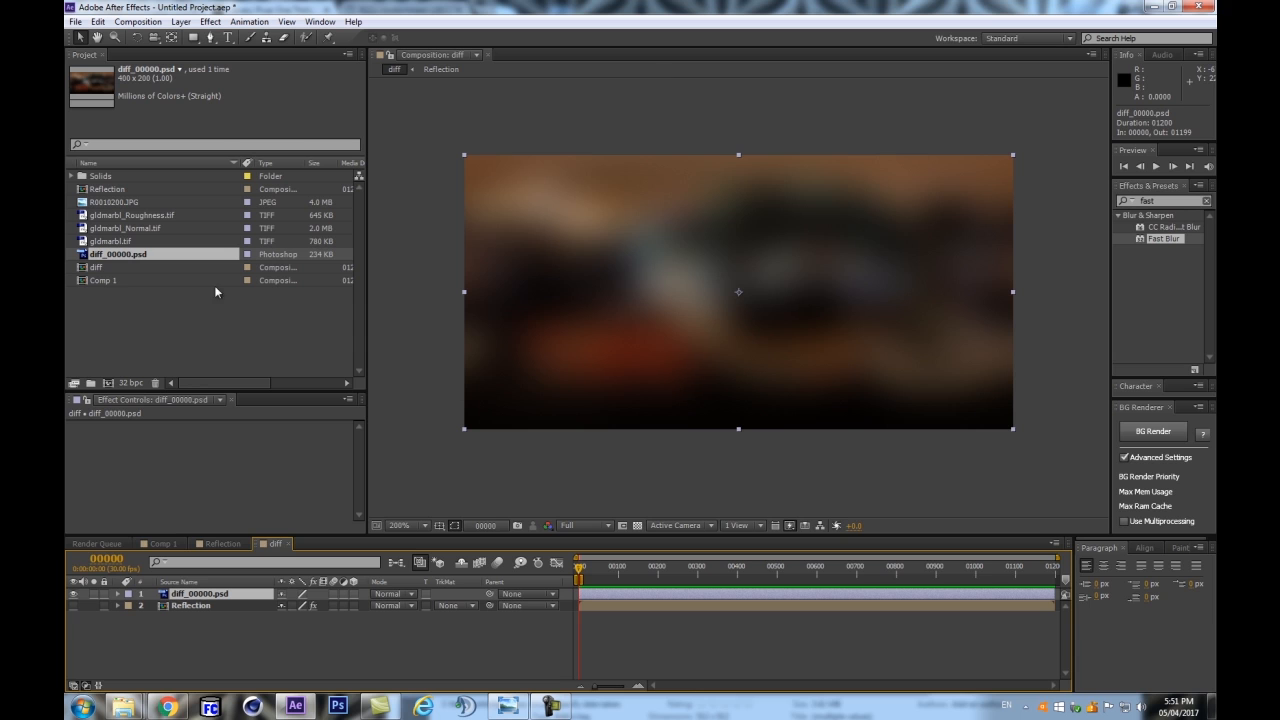
# Open Comp 1 and add the diff and Reflection compositions below its existing layers with their visibility turned off
pyautogui.click(108, 281)
pyautogui.click(107, 346)
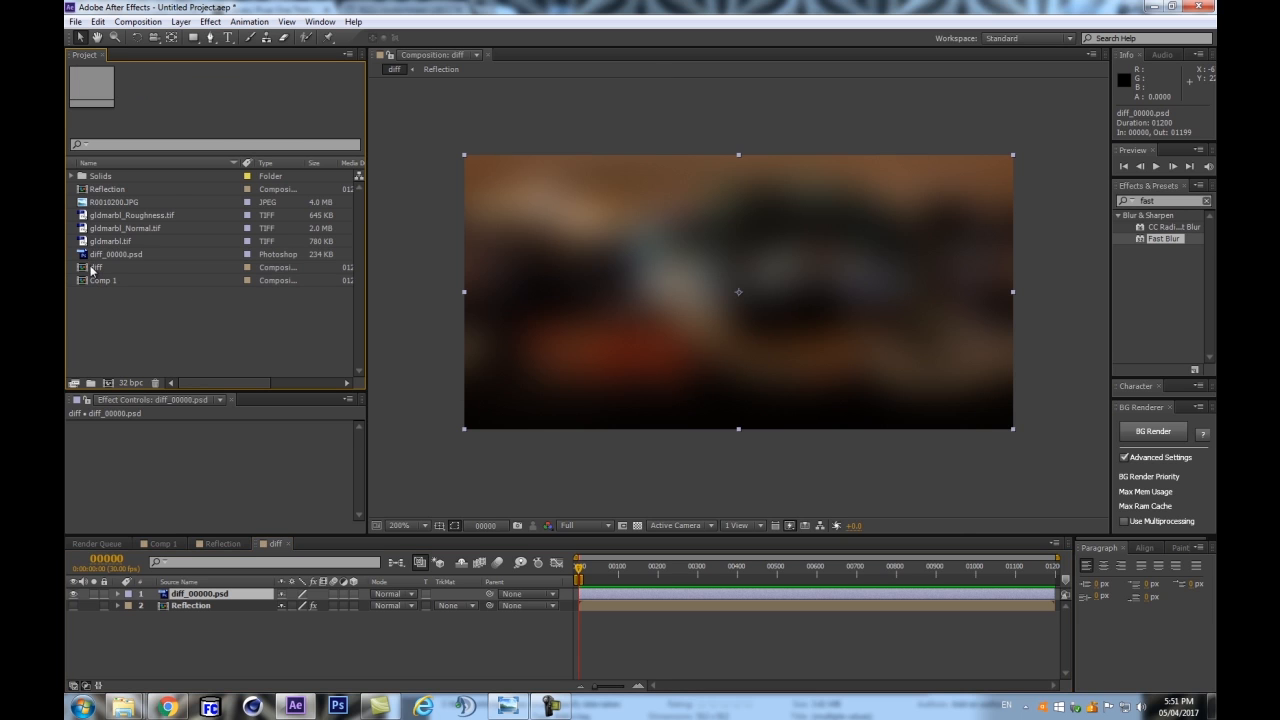
pyautogui.click(101, 283)
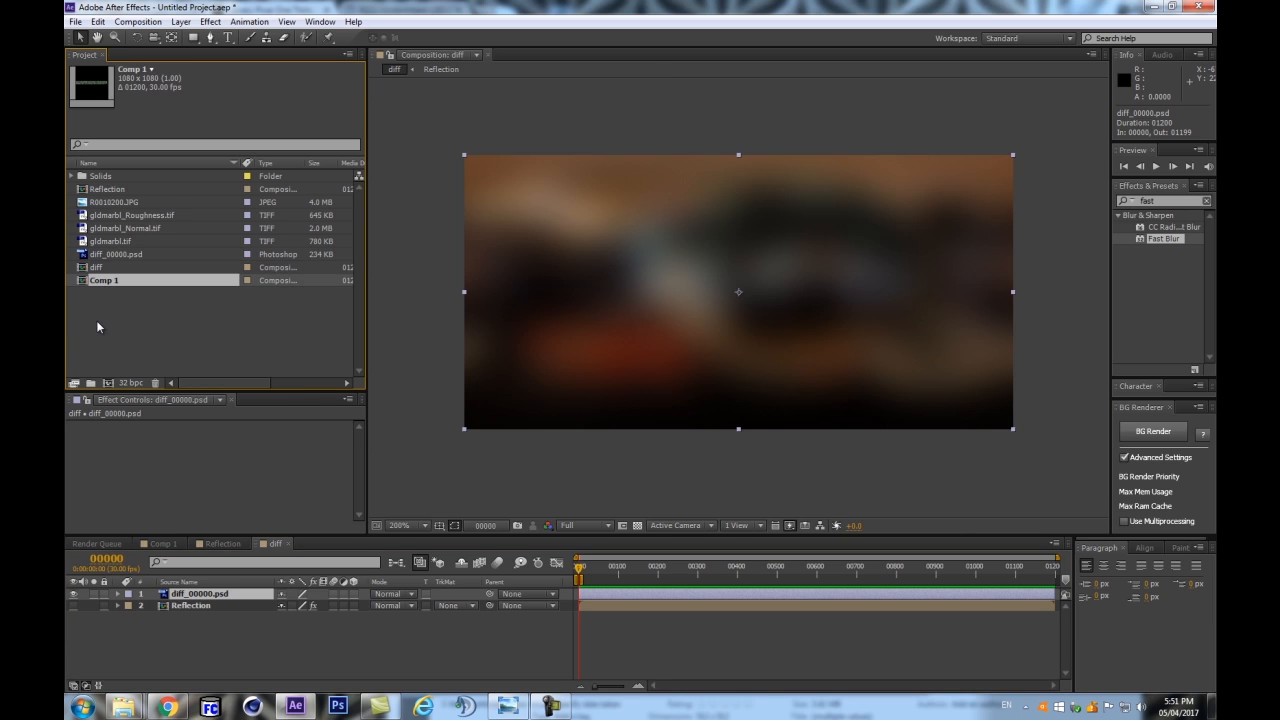
pyautogui.doubleClick(100, 281)
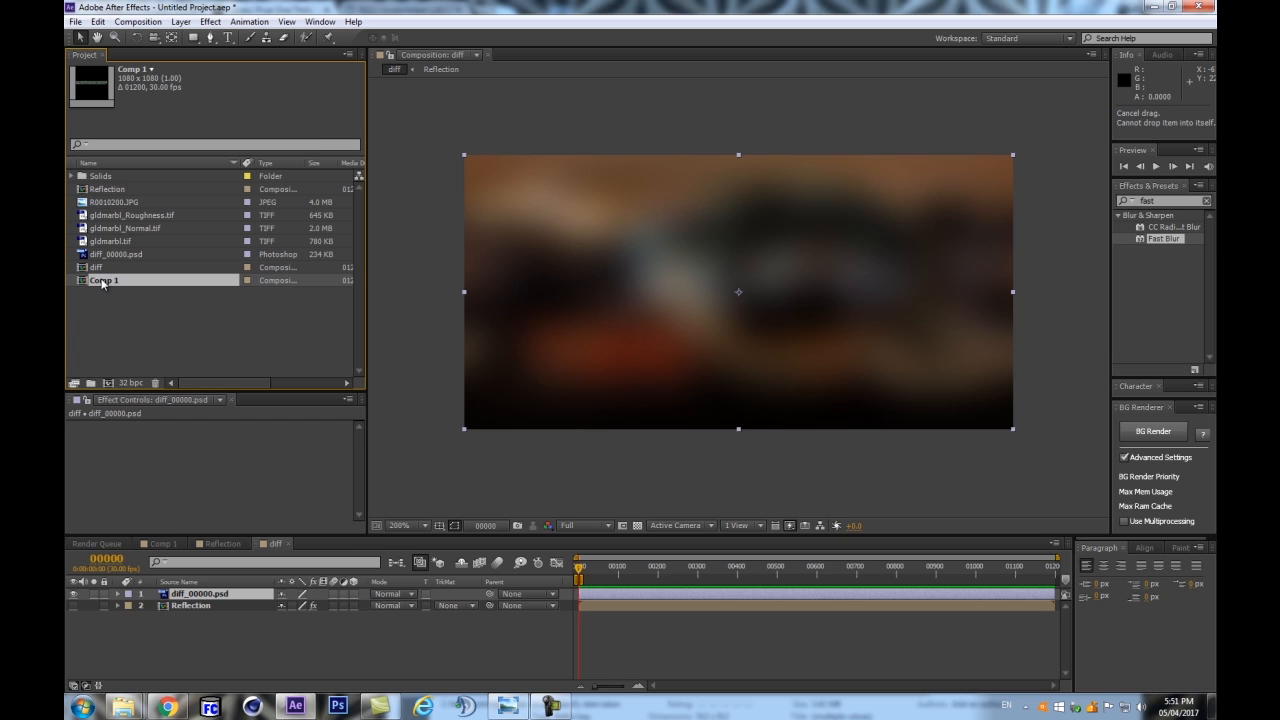
pyautogui.moveTo(104, 283); pyautogui.dragTo(866, 214)
pyautogui.scroll(-1, 867, 207)
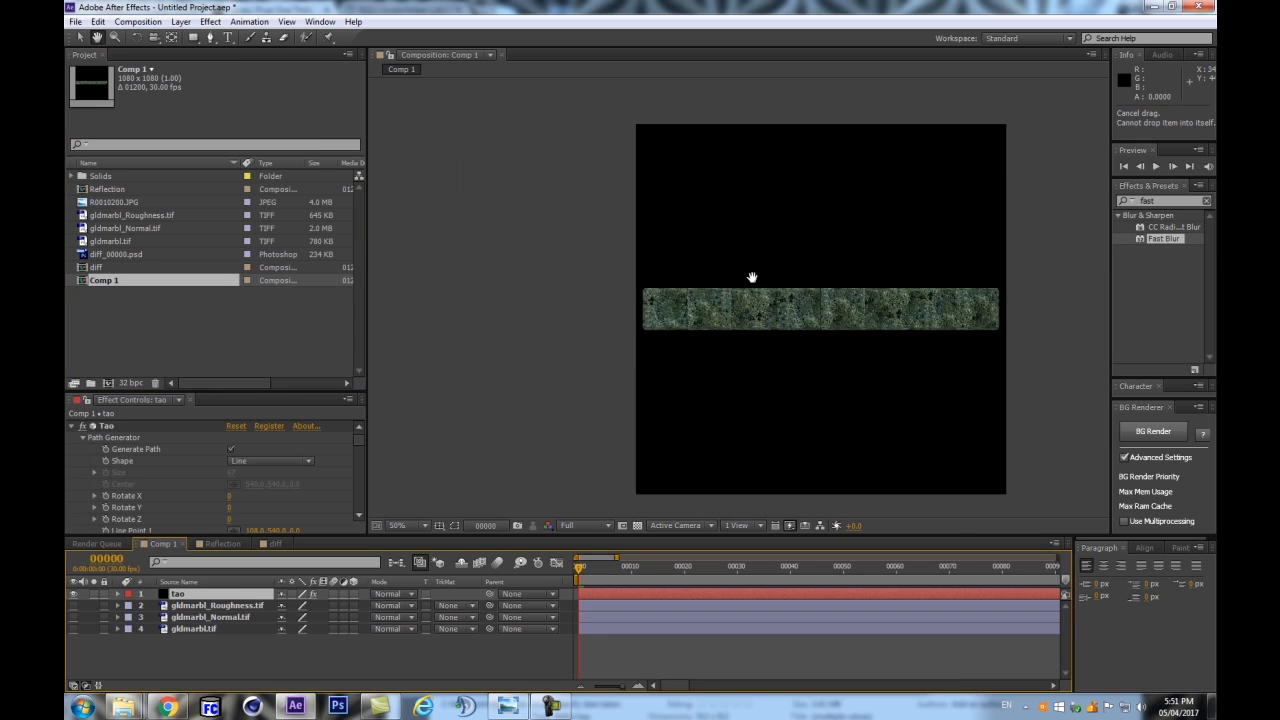
pyautogui.scroll(-1, 751, 277)
pyautogui.click(121, 267)
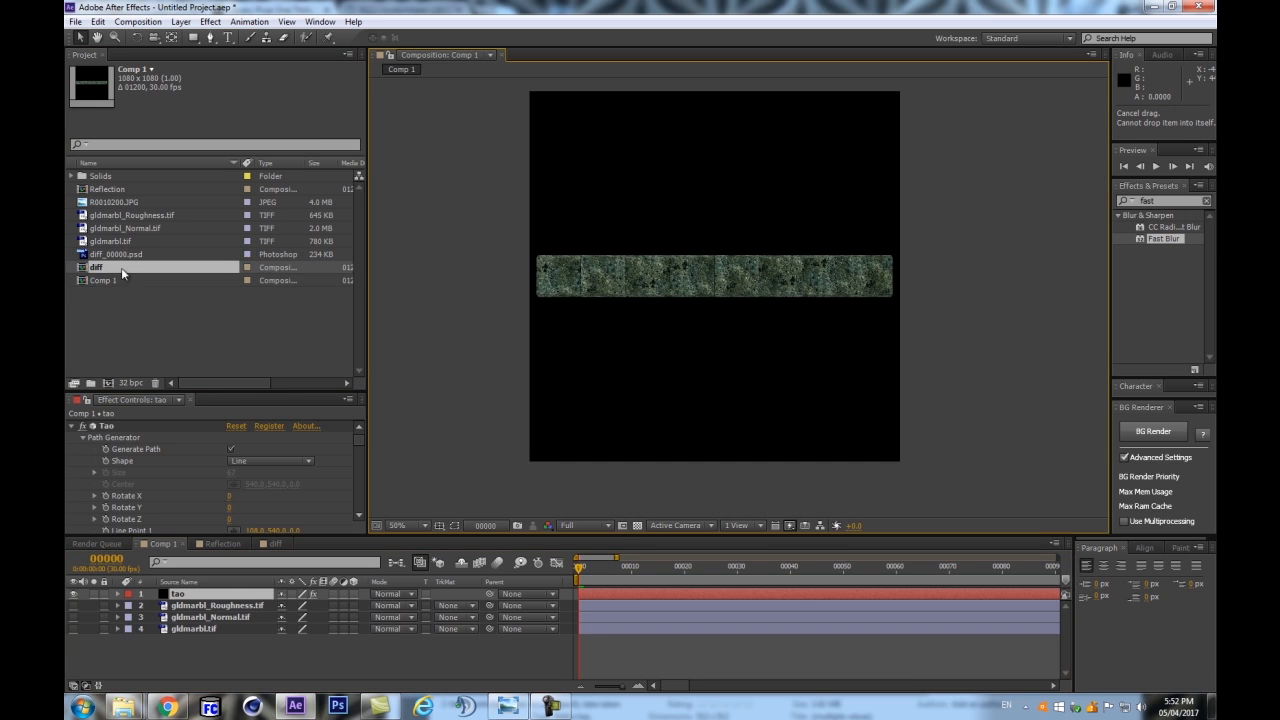
pyautogui.keyDown('ctrl'); pyautogui.click(110, 190); pyautogui.keyUp('ctrl')
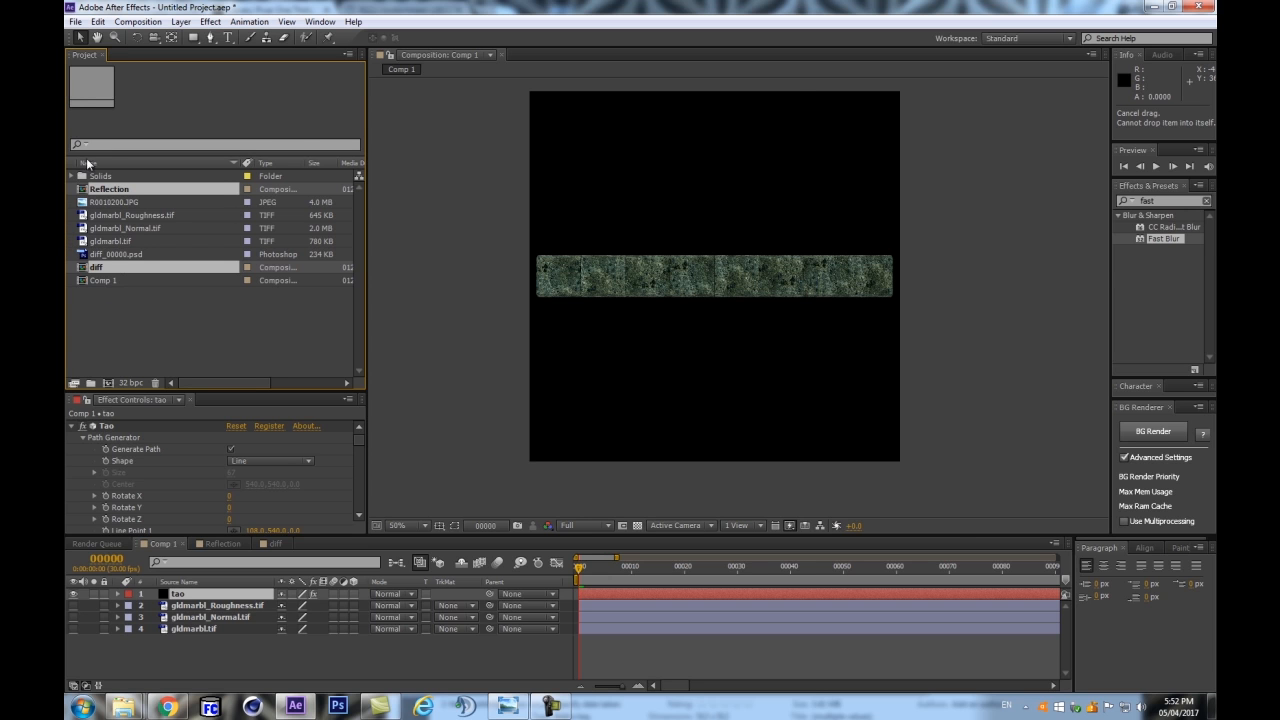
pyautogui.moveTo(150, 265); pyautogui.dragTo(150, 670)
pyautogui.click(73, 652)
pyautogui.click(73, 640)
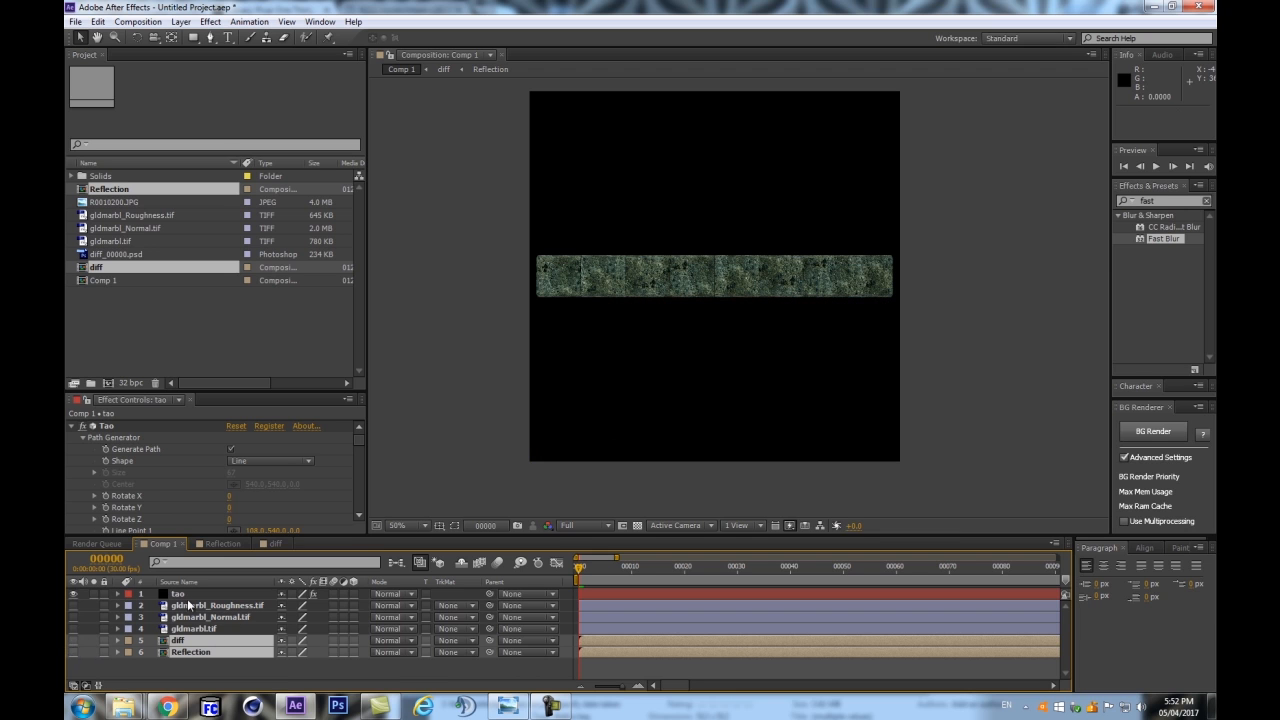
# In the tao layer's Image Based Lighting, set the Reflection Environment Map to Reflection and the Diffuse Environment Map to diff
pyautogui.click(266, 593)
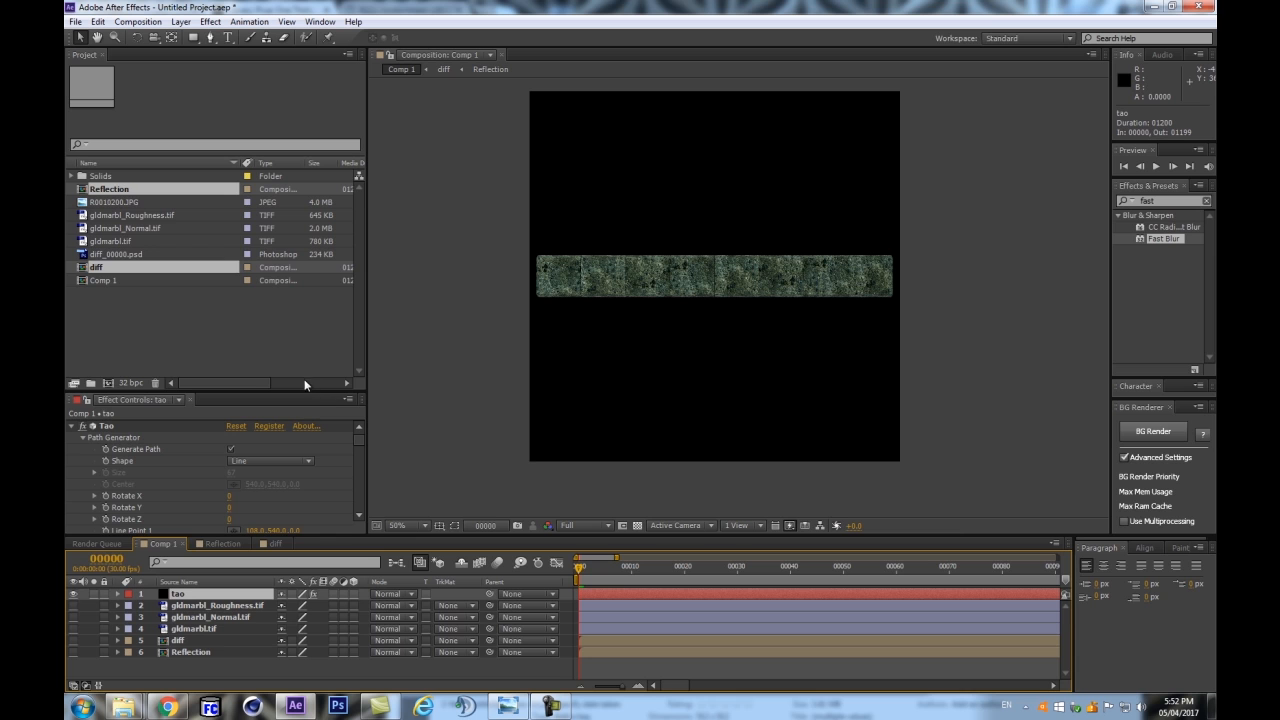
pyautogui.moveTo(293, 389); pyautogui.dragTo(293, 180)
pyautogui.moveTo(358, 260); pyautogui.dragTo(355, 434)
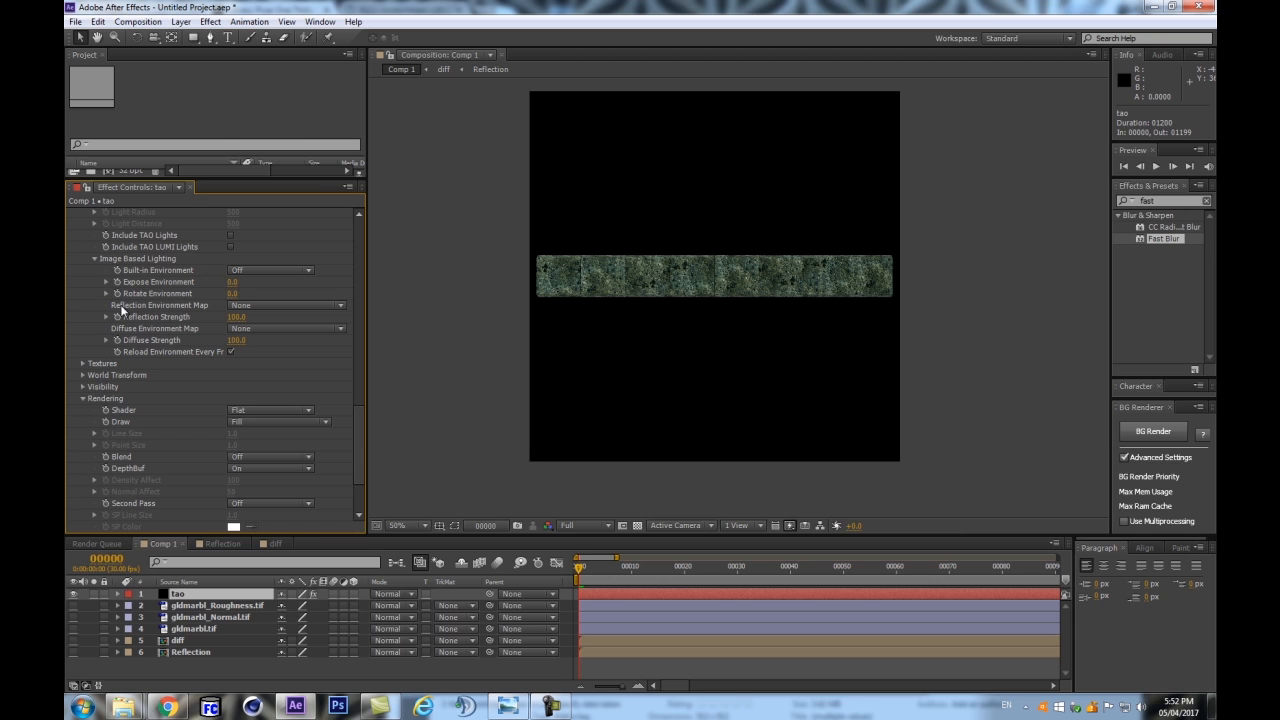
pyautogui.click(238, 306)
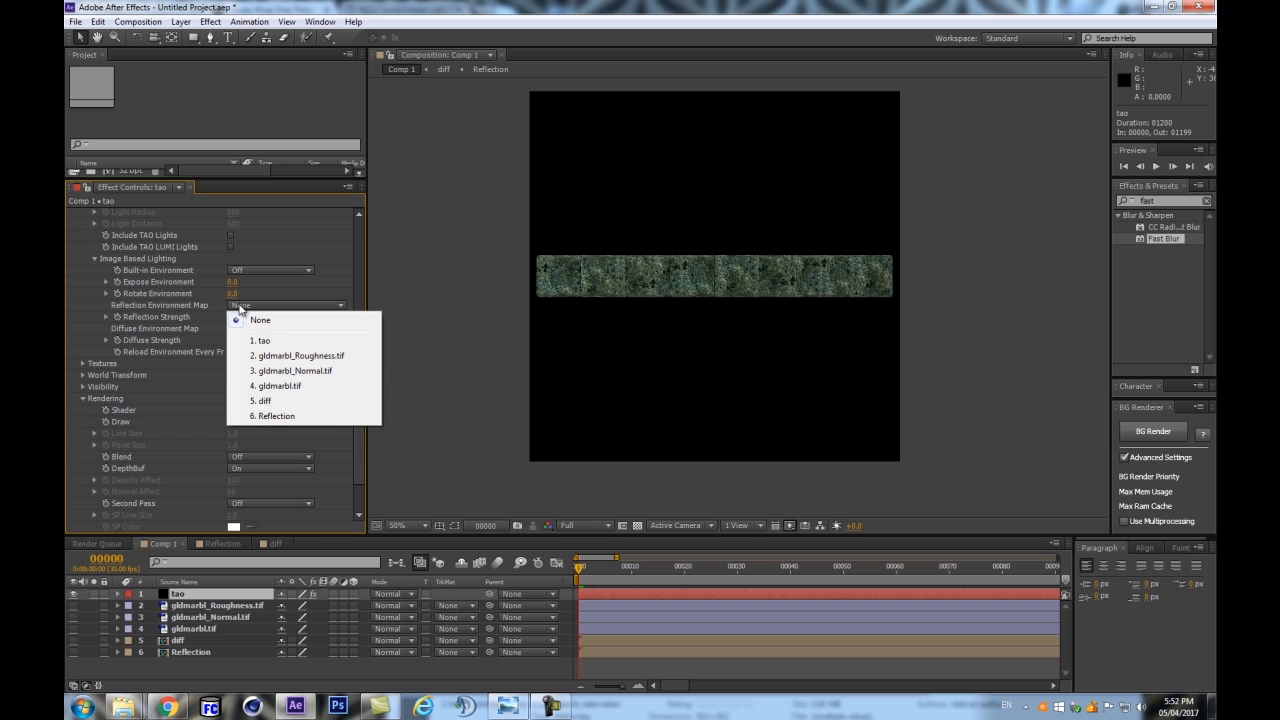
pyautogui.click(278, 416)
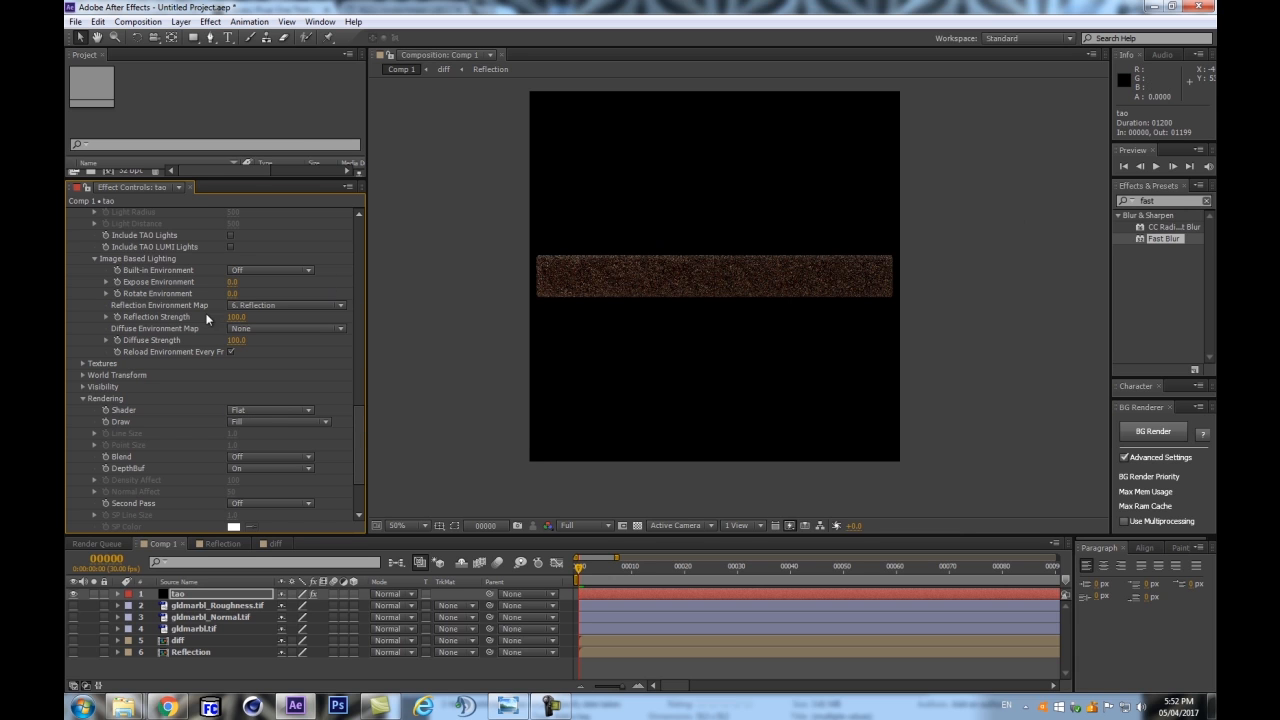
pyautogui.click(258, 330)
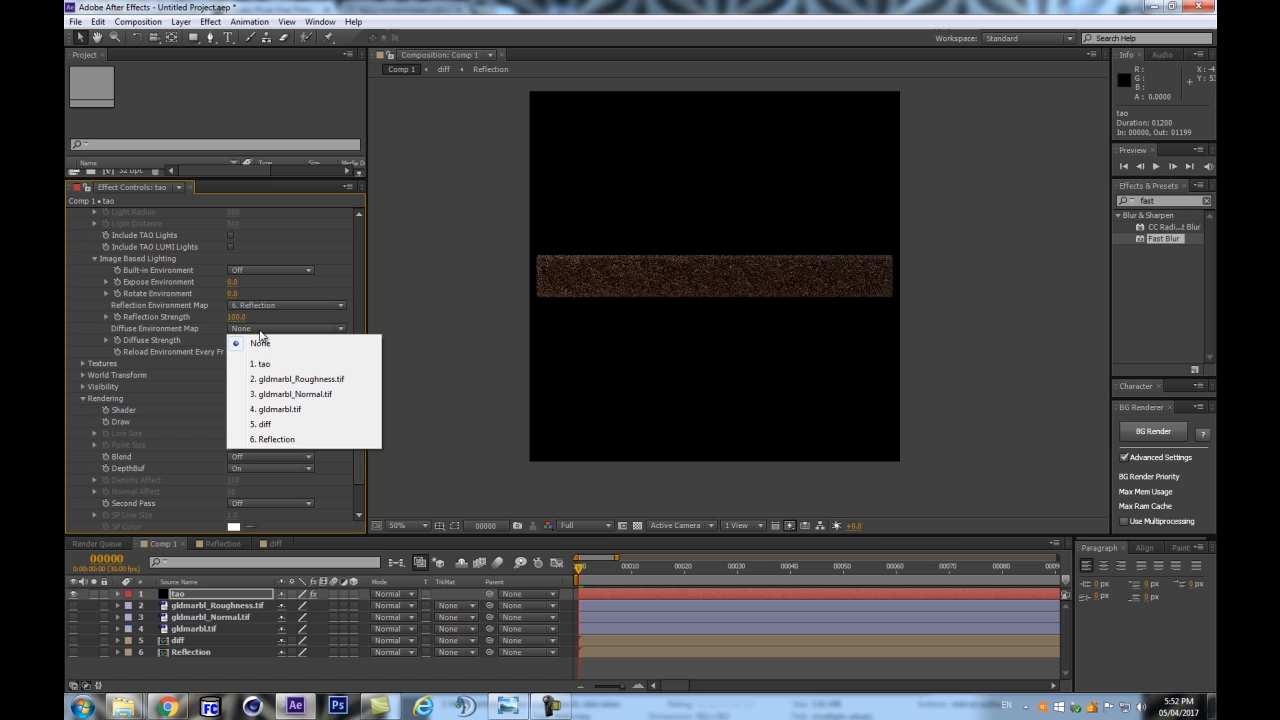
pyautogui.click(281, 424)
# Set Tao's Supersample to 16x in the Rendering settings and inspect the surface at 200%
pyautogui.scroll(2, 782, 285)
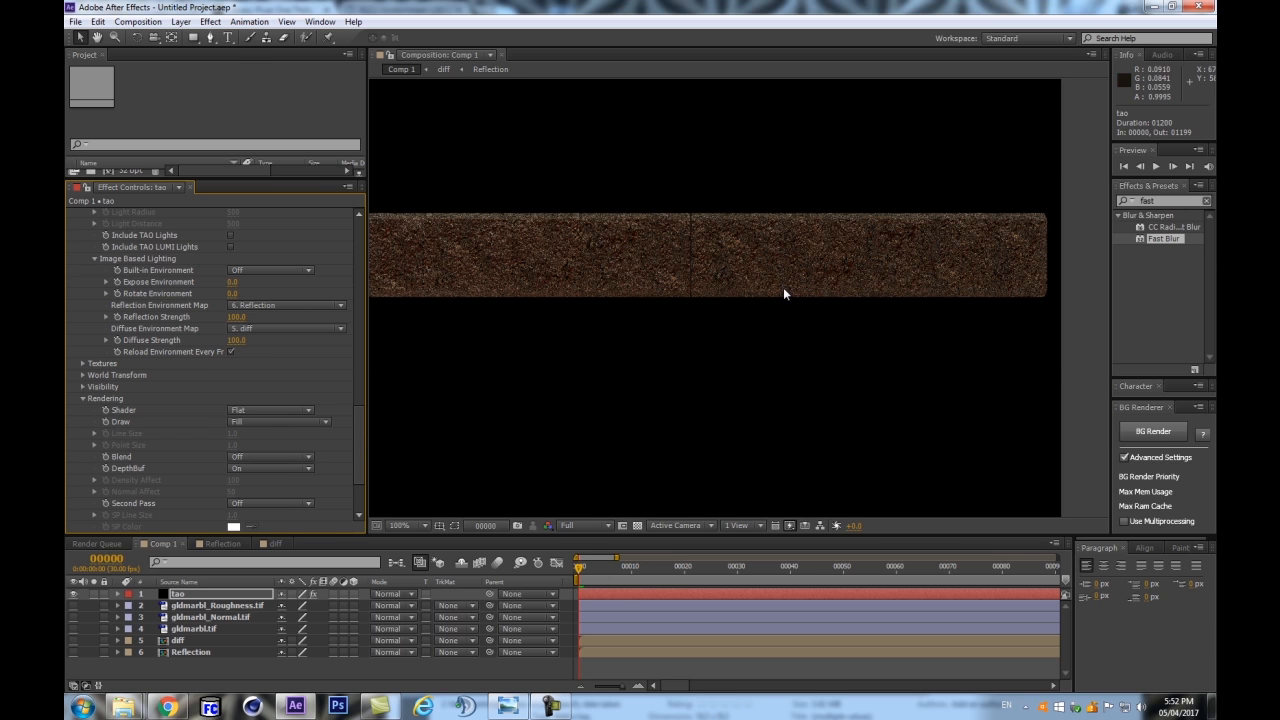
pyautogui.scroll(1, 784, 294)
pyautogui.press('space')
pyautogui.moveTo(751, 280); pyautogui.dragTo(838, 358)
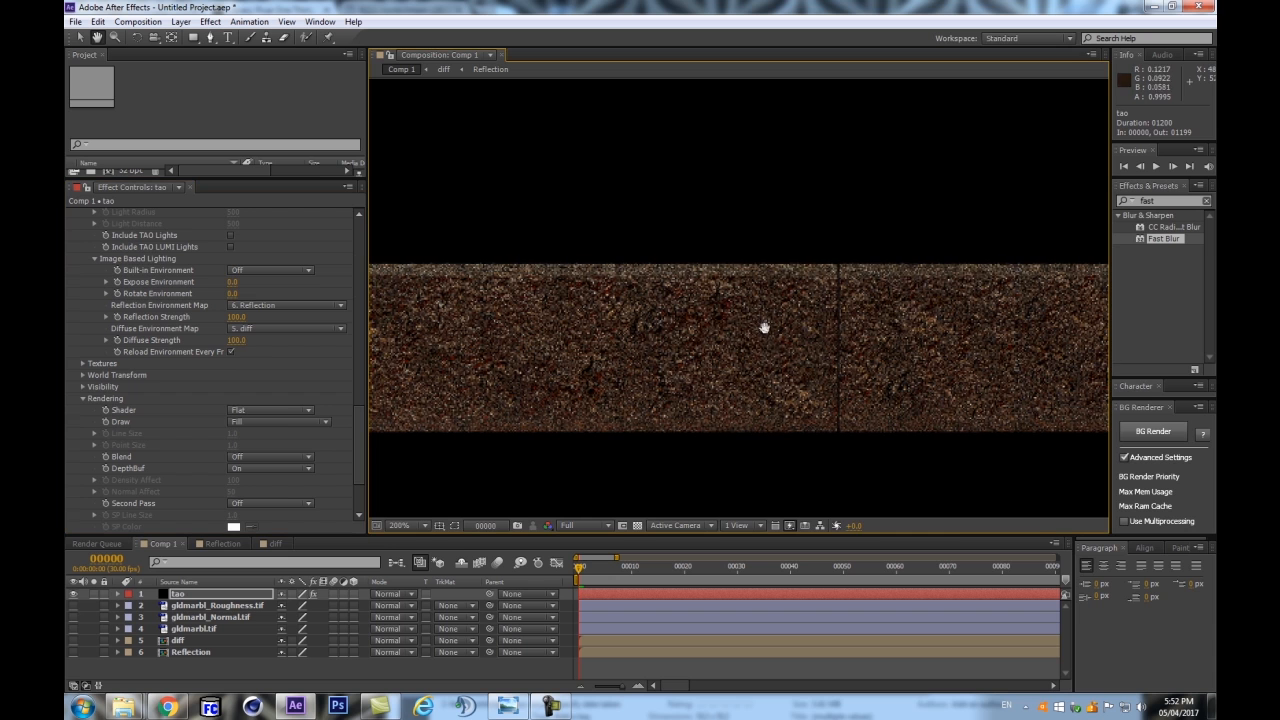
pyautogui.scroll(-3, 354, 462)
pyautogui.click(259, 515)
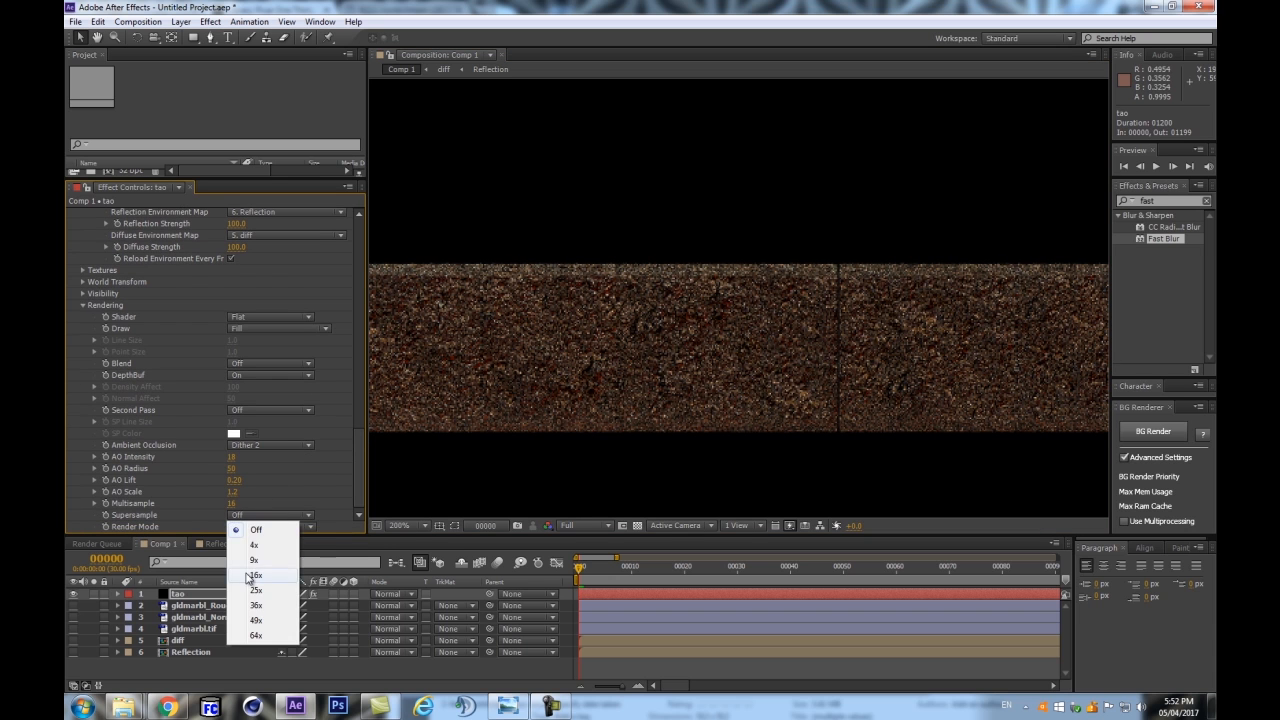
pyautogui.click(252, 576)
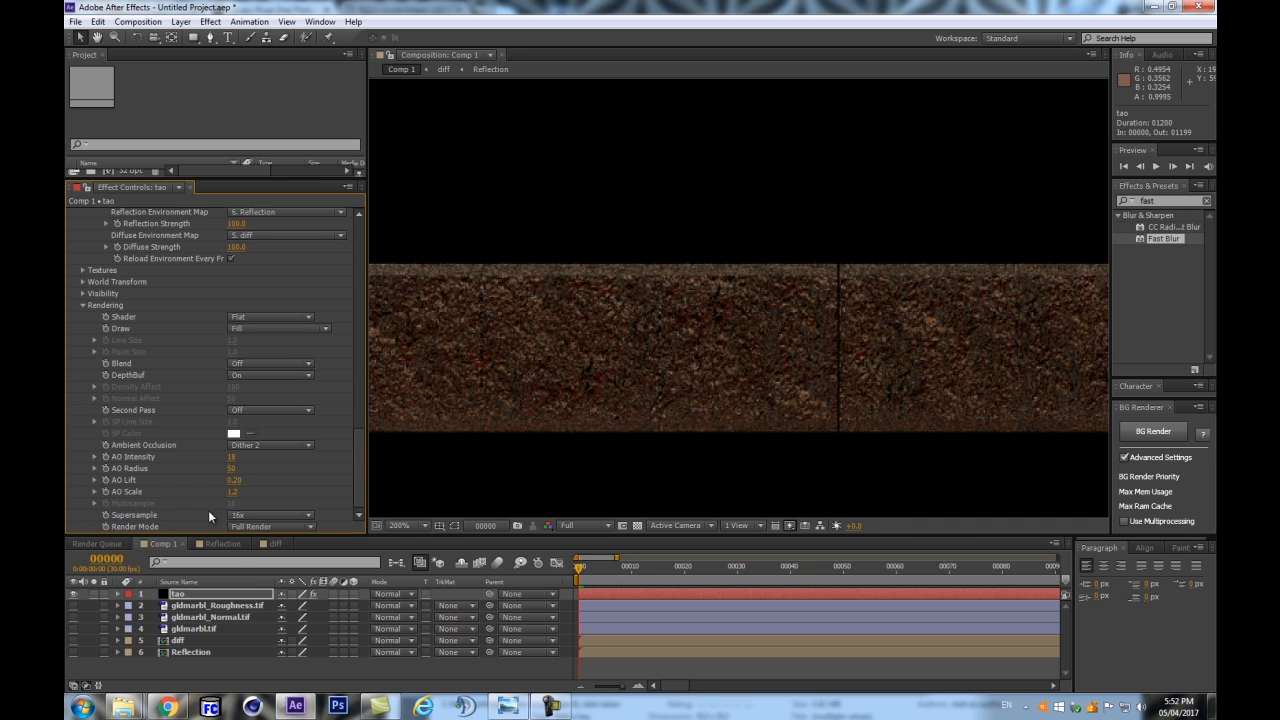
pyautogui.press('.')
pyautogui.press(',')
# Turn Tao's Supersample off and set Multisample to 8
pyautogui.click(260, 515)
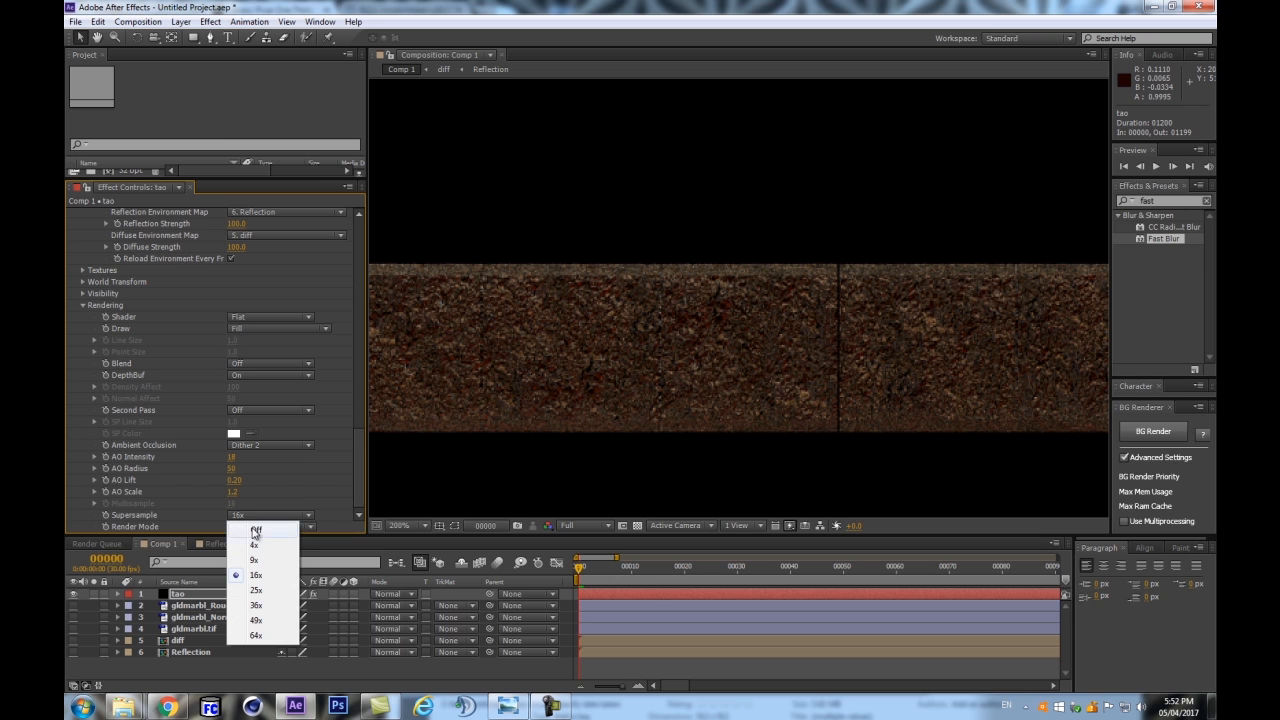
pyautogui.click(290, 450)
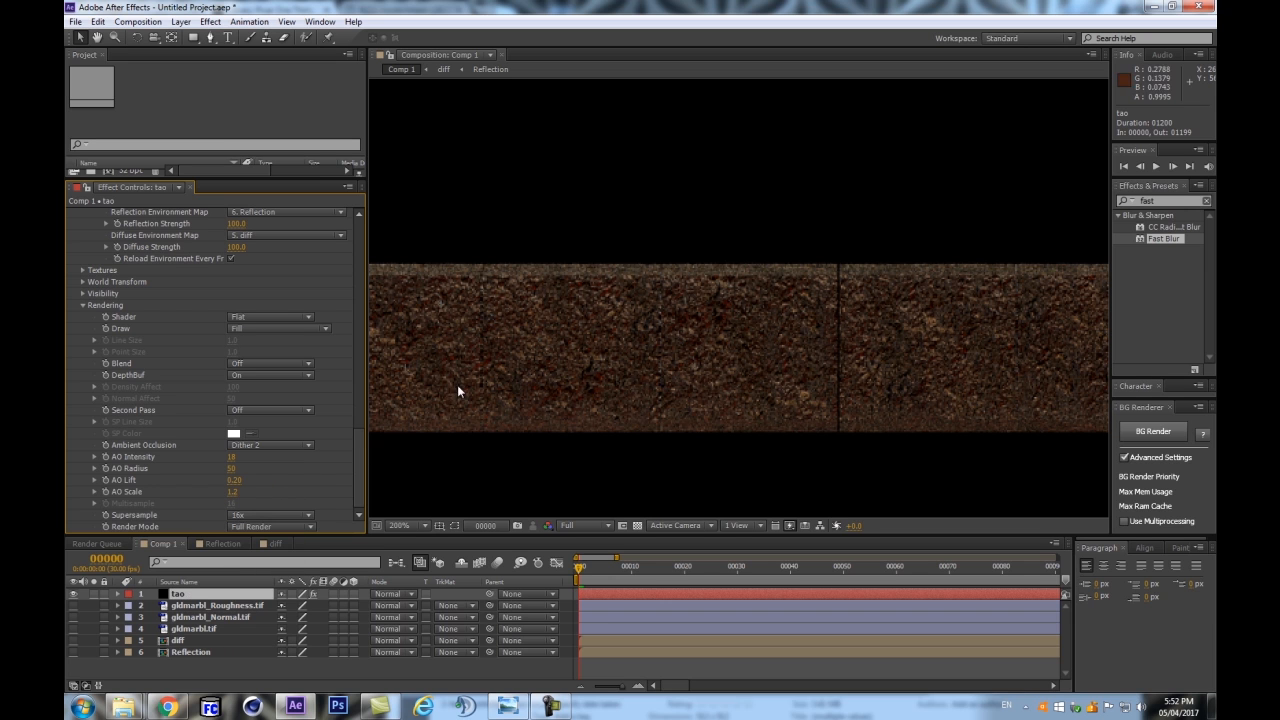
pyautogui.click(252, 517)
pyautogui.click(245, 530)
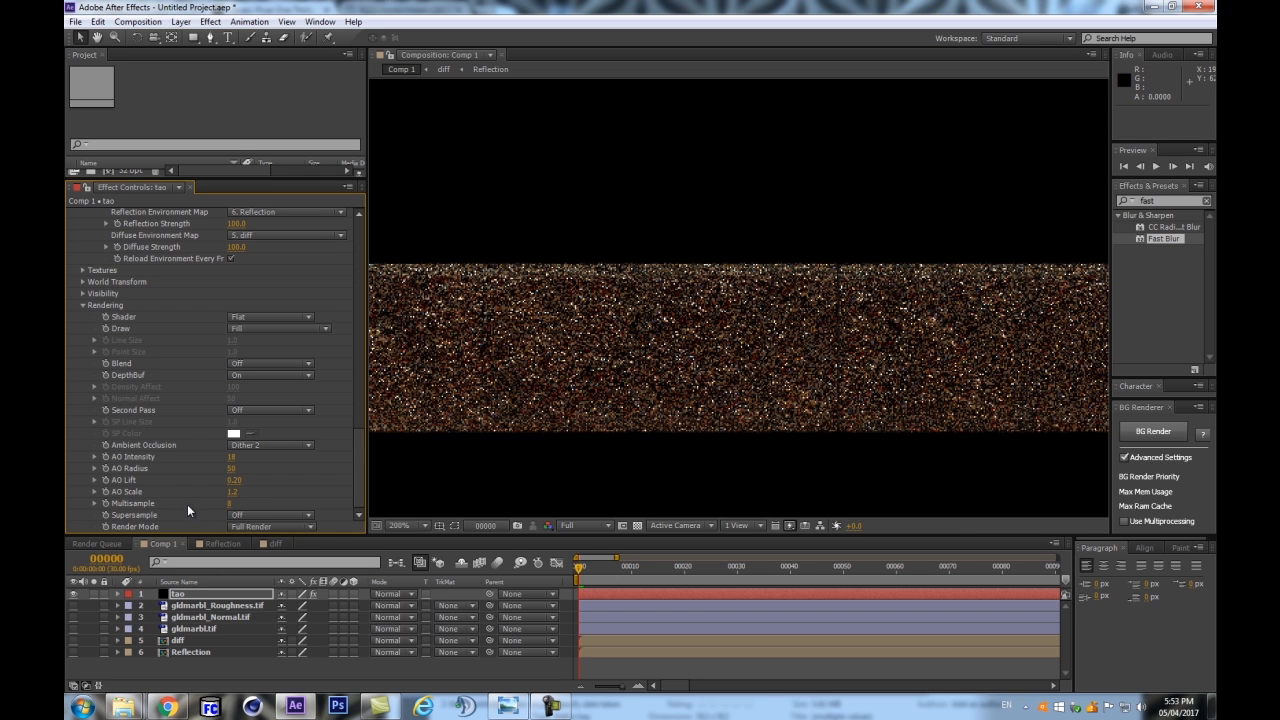
pyautogui.press(',')
pyautogui.press('.')
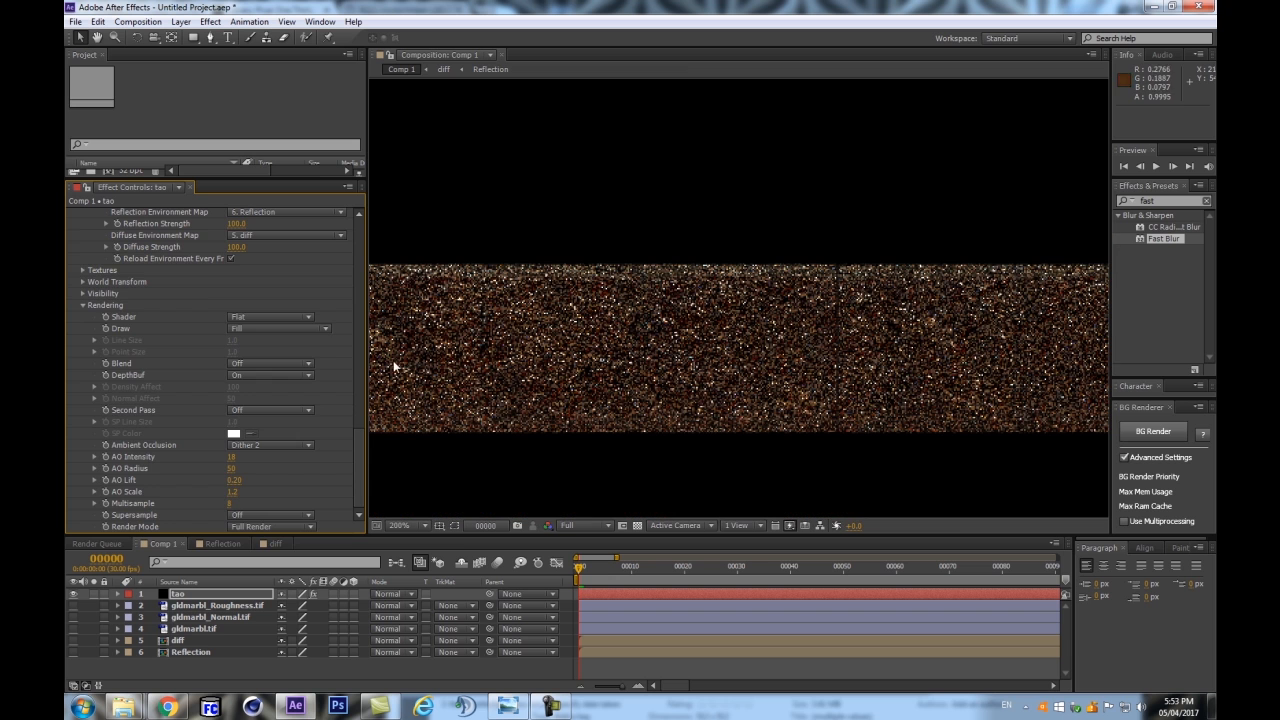
# Try the surface with both the Reflection and Diffuse Environment Maps set to None, and undo both changes
pyautogui.scroll(3, 305, 331)
pyautogui.click(271, 334)
pyautogui.click(274, 346)
pyautogui.click(274, 355)
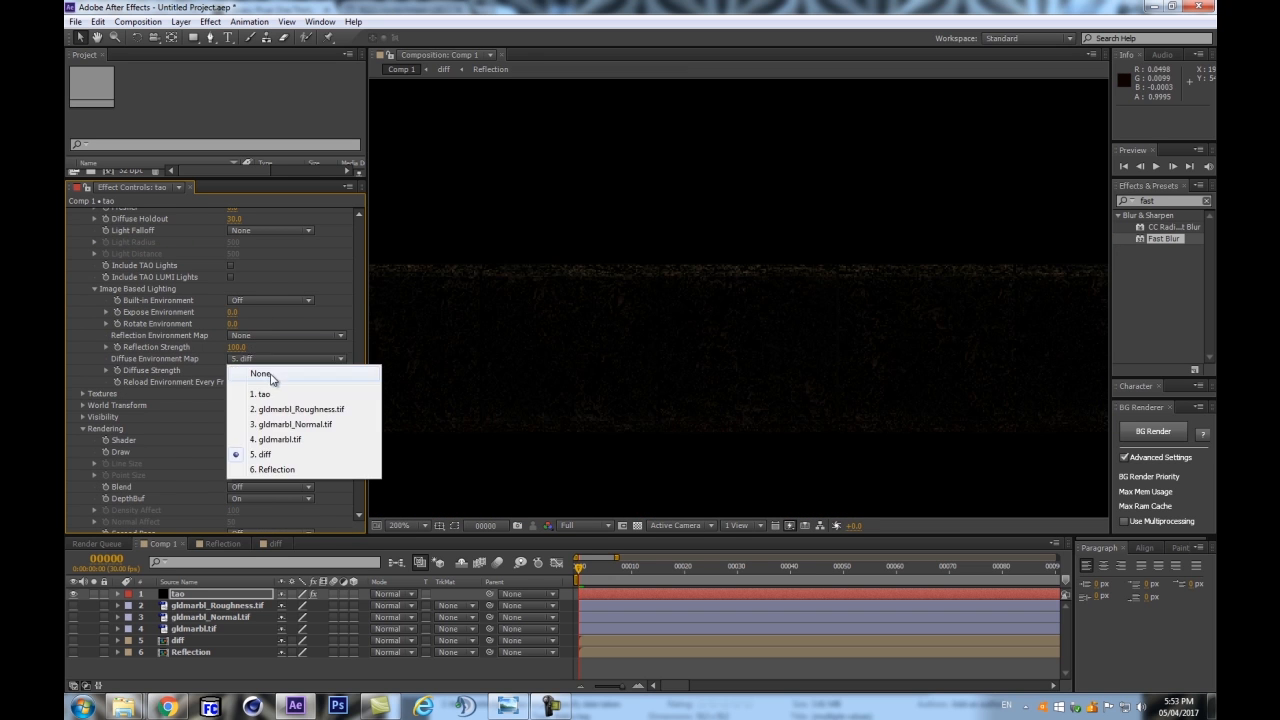
pyautogui.click(269, 373)
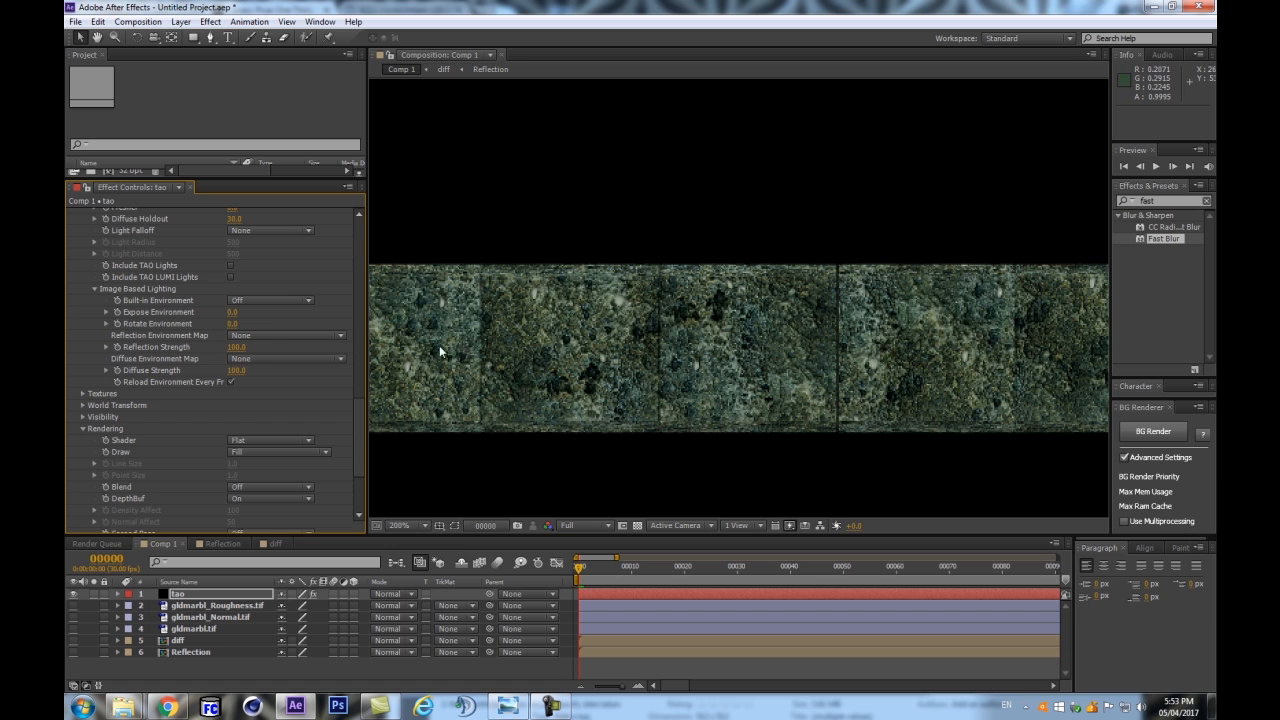
pyautogui.hotkey('ctrl', 'z')
pyautogui.hotkey('ctrl', 'z')
# Set Tao's Multisample to 16 in the Rendering settings
pyautogui.scroll(-4, 247, 397)
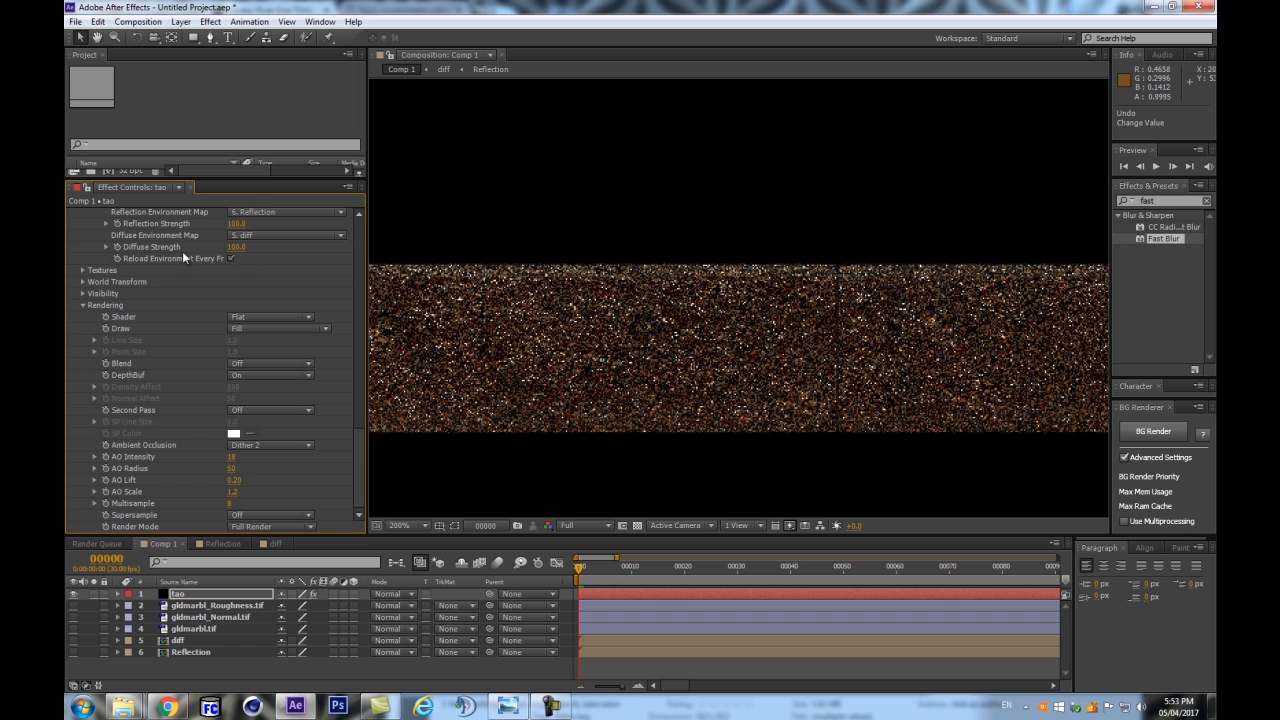
pyautogui.click(229, 503)
pyautogui.write('16')
pyautogui.press('Return')
# Try a Multisample value of 32 and undo it
pyautogui.click(231, 504)
pyautogui.write('32')
pyautogui.press('Return')
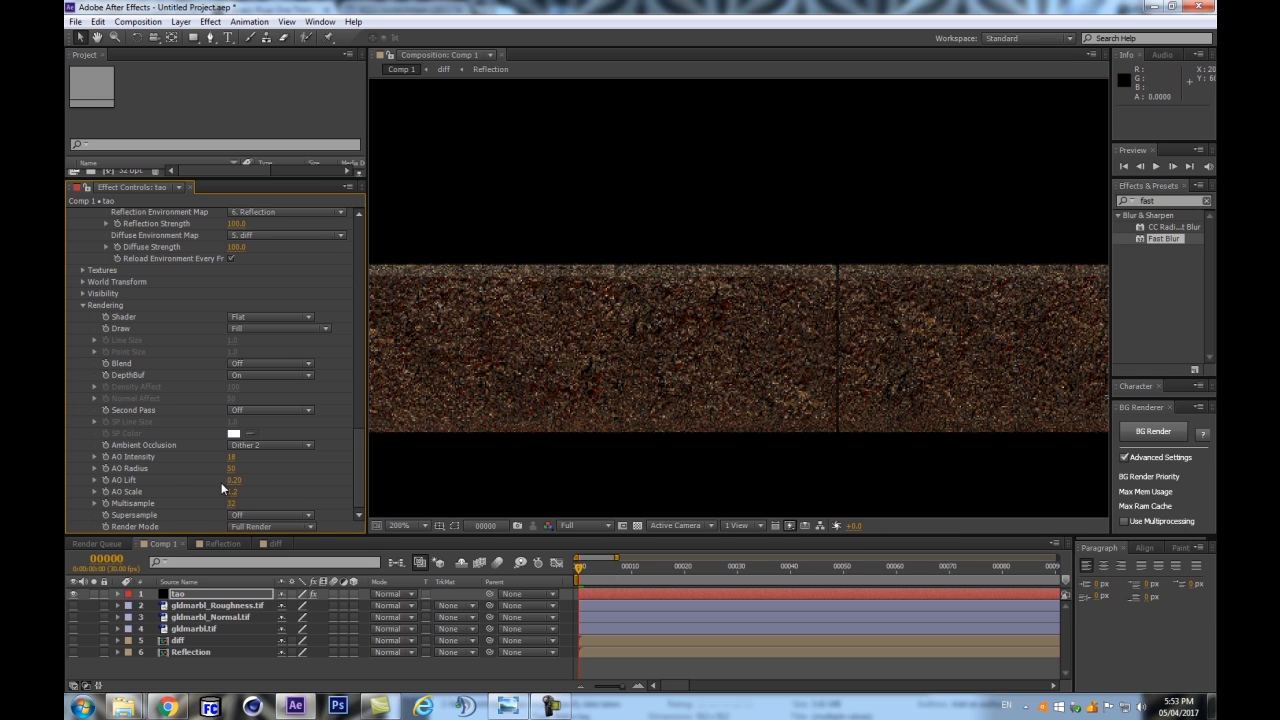
pyautogui.hotkey('ctrl', 'z')
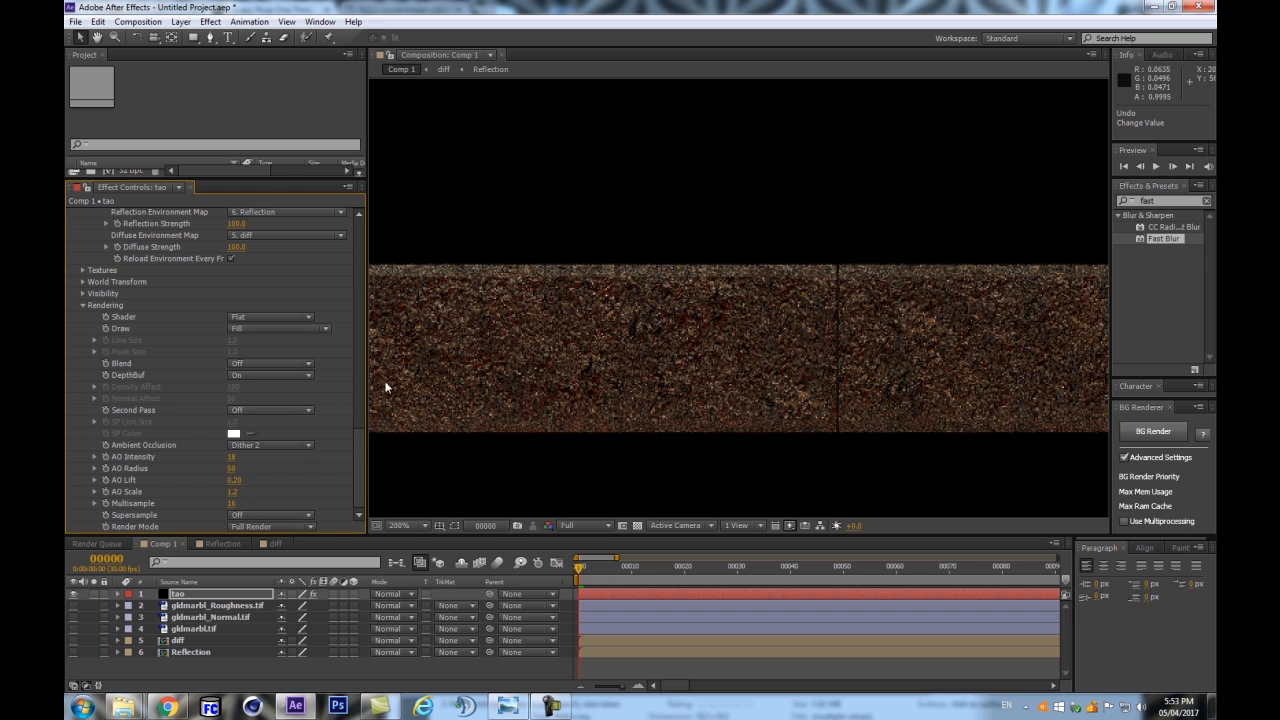
# Set Tao's Supersample to 16x and inspect the bar's surface up close and at 100%
pyautogui.click(266, 516)
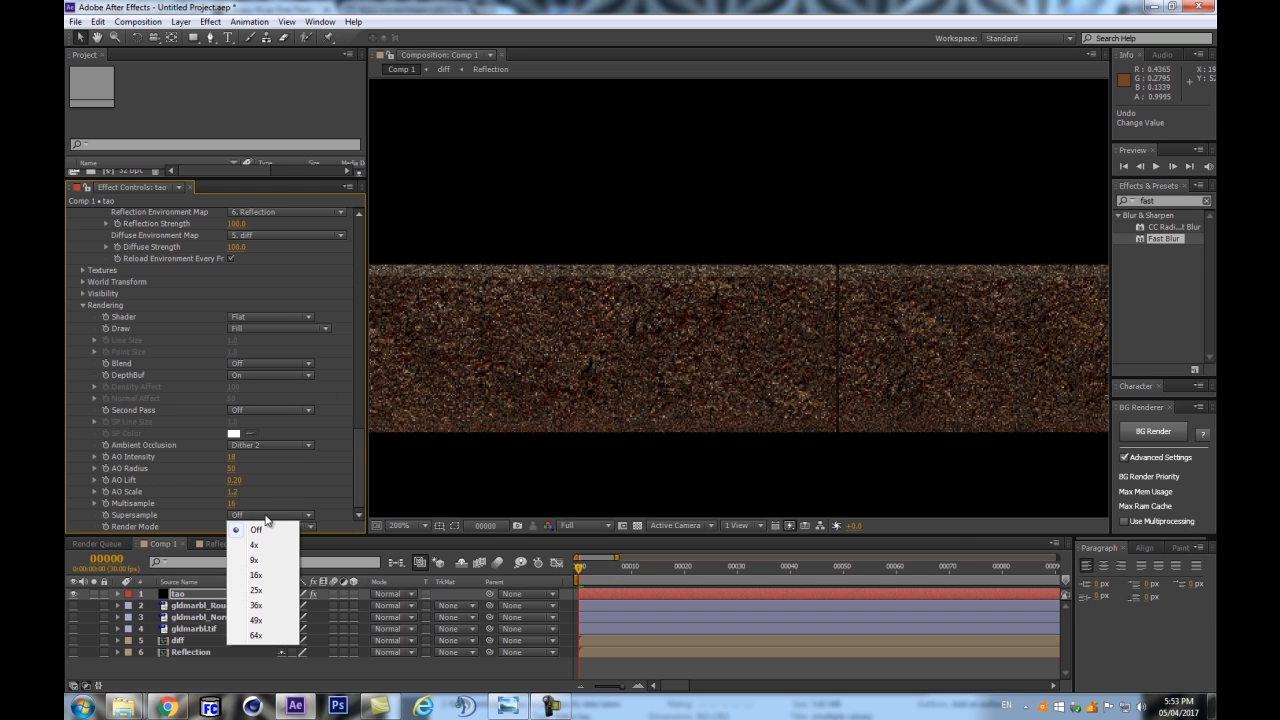
pyautogui.click(258, 574)
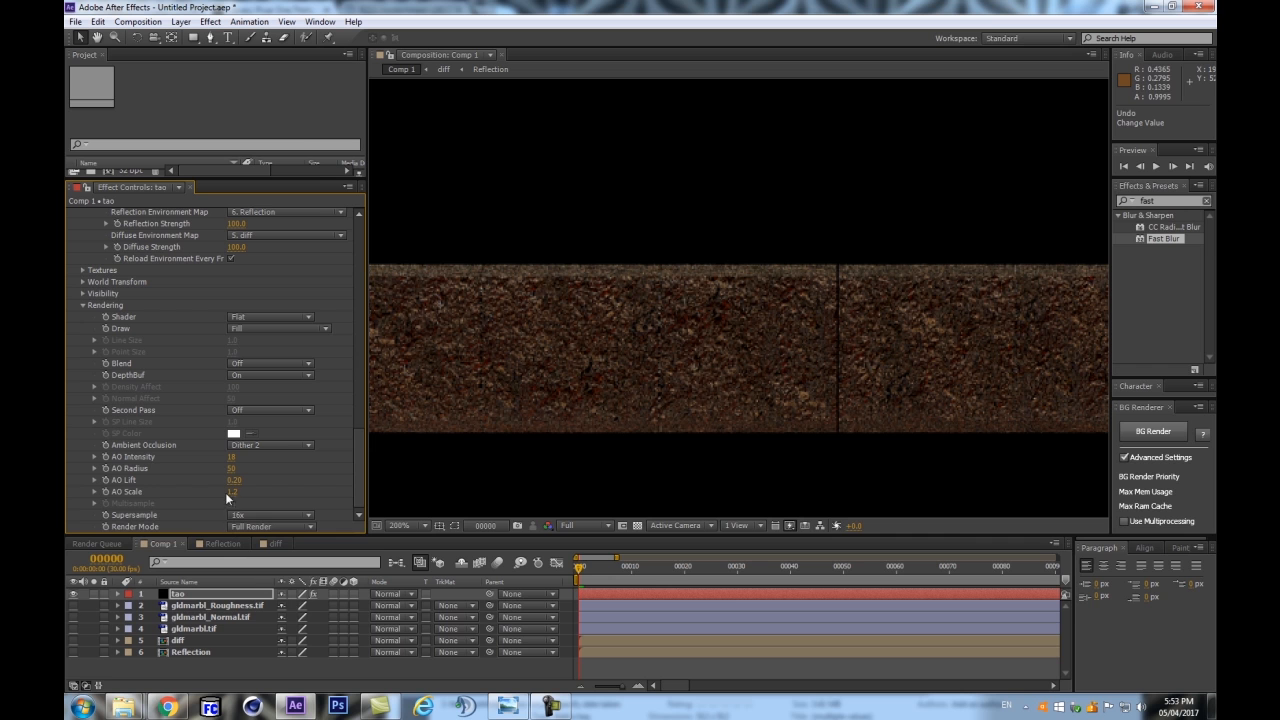
pyautogui.scroll(2, 724, 387)
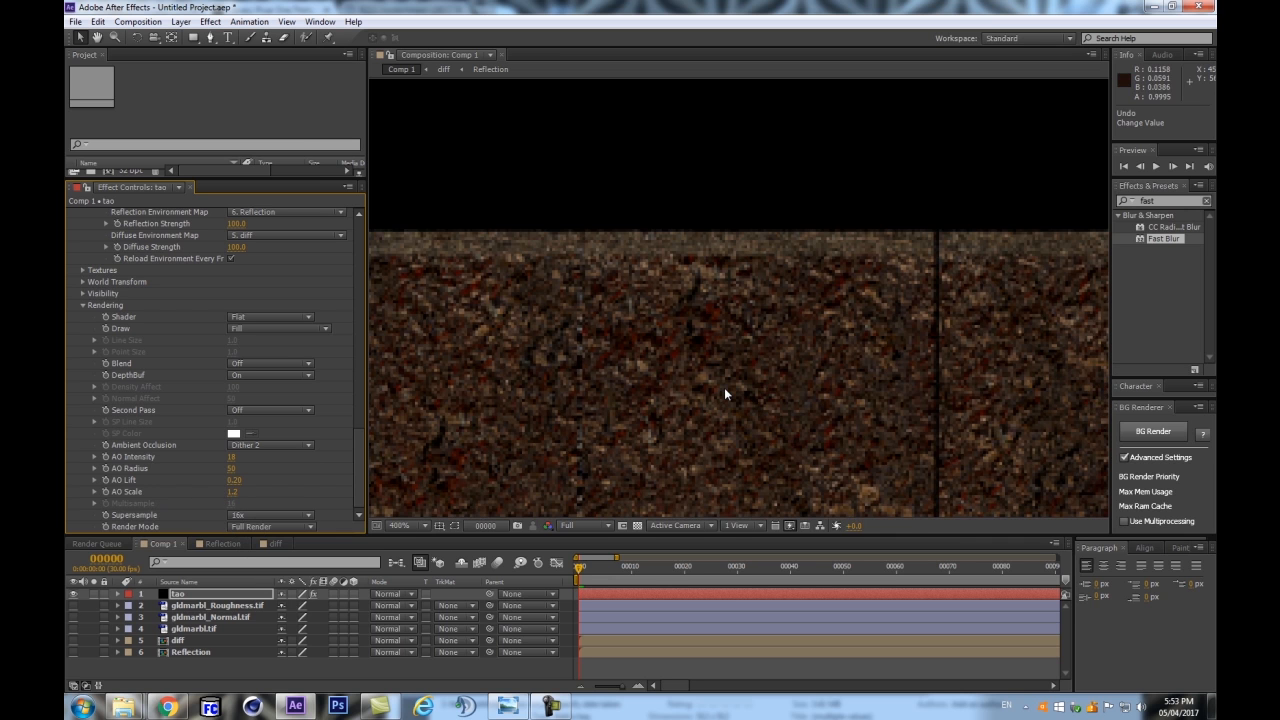
pyautogui.scroll(-4, 724, 386)
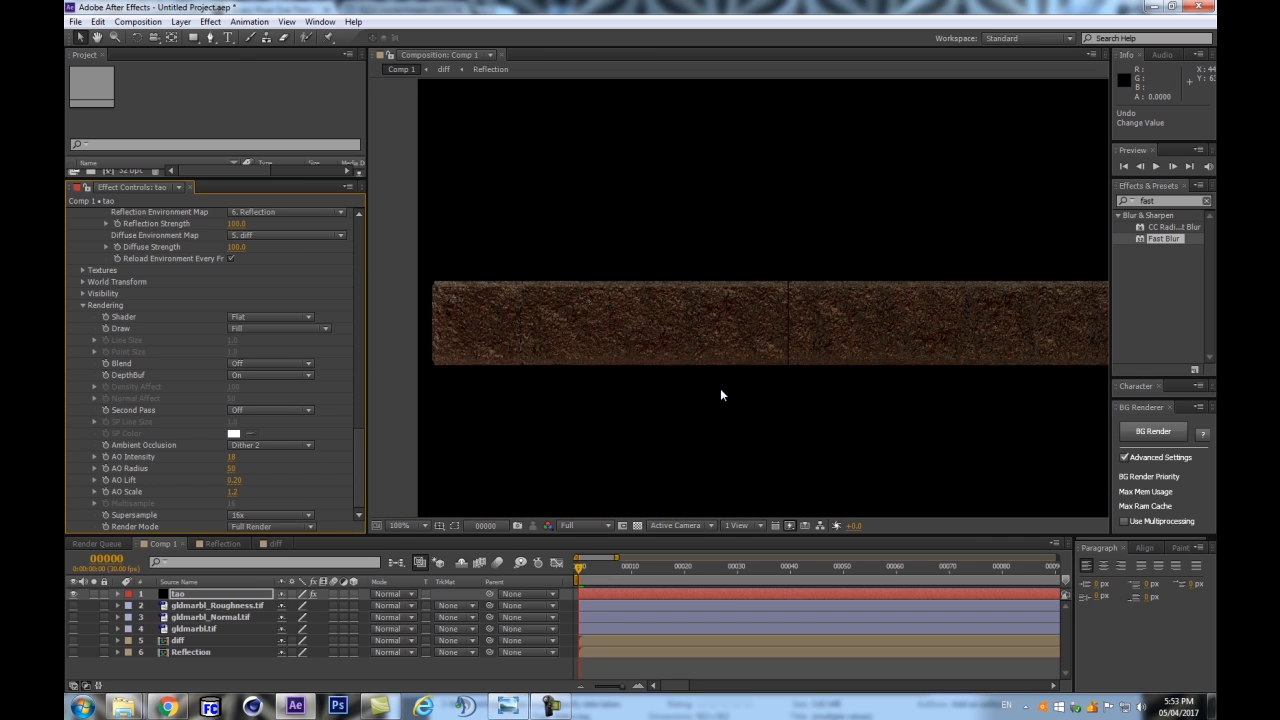
pyautogui.scroll(2, 700, 400)
pyautogui.scroll(2, 683, 407)
pyautogui.scroll(-2, 685, 410)
pyautogui.scroll(-2, 613, 372)
pyautogui.scroll(1, 509, 324)
pyautogui.scroll(2, 351, 310)
pyautogui.press('h')
pyautogui.moveTo(508, 397); pyautogui.dragTo(799, 410)
pyautogui.press('v')
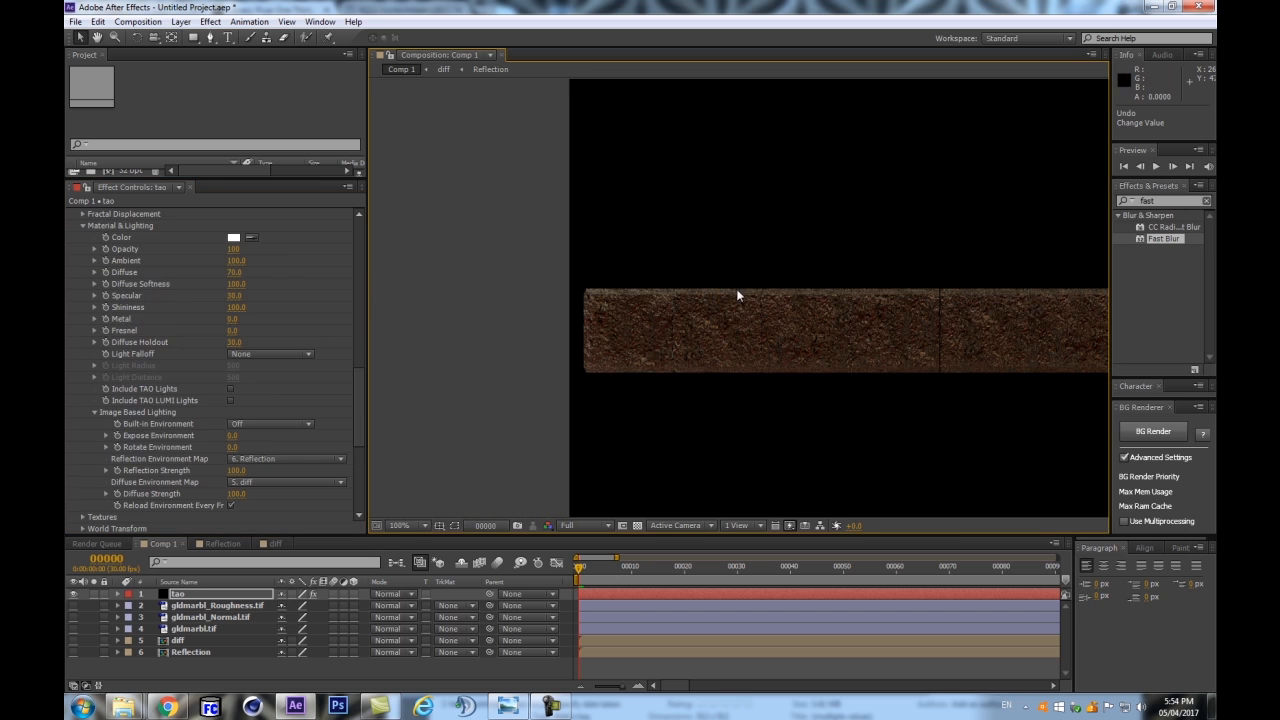
# Raise the Diffuse Strength in Image Based Lighting to 421 and widen the composition viewer to show the whole bar
pyautogui.press('space')
pyautogui.moveTo(866, 270); pyautogui.dragTo(666, 289)
pyautogui.scroll(-1, 290, 405)
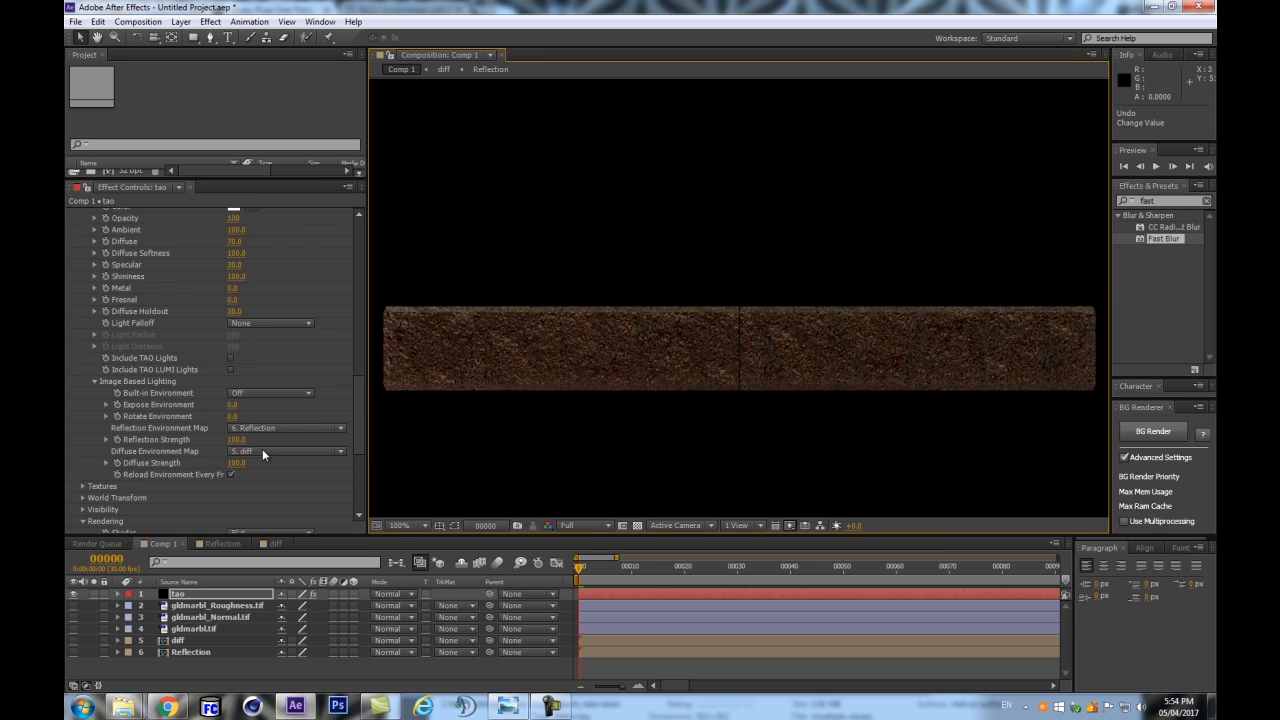
pyautogui.moveTo(235, 463); pyautogui.dragTo(390, 449)
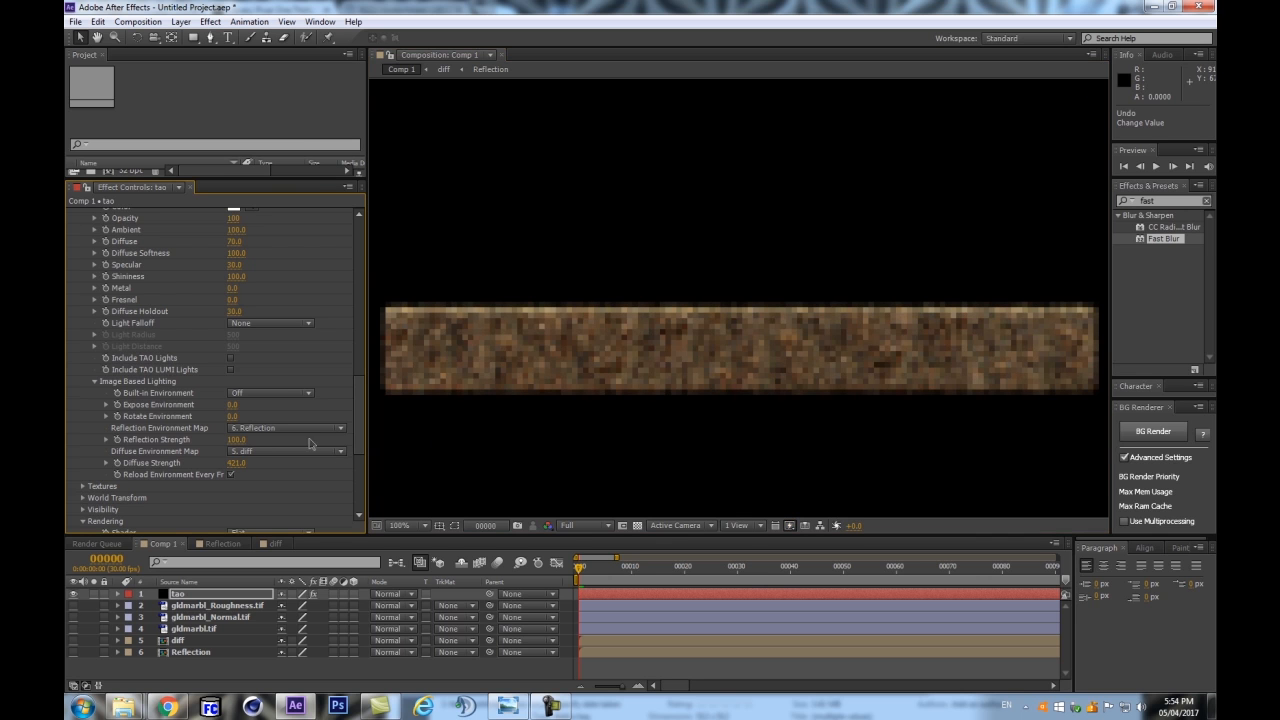
pyautogui.press('.')
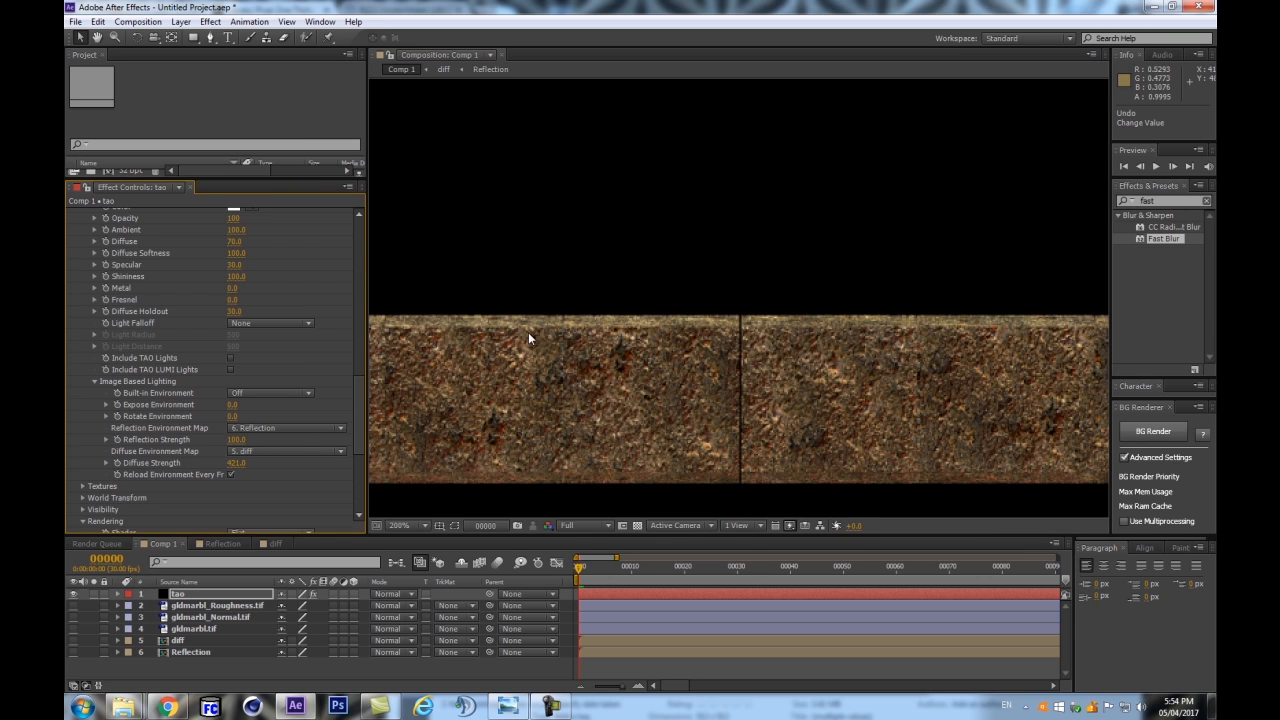
pyautogui.press(',')
pyautogui.moveTo(1109, 323); pyautogui.dragTo(1190, 323)
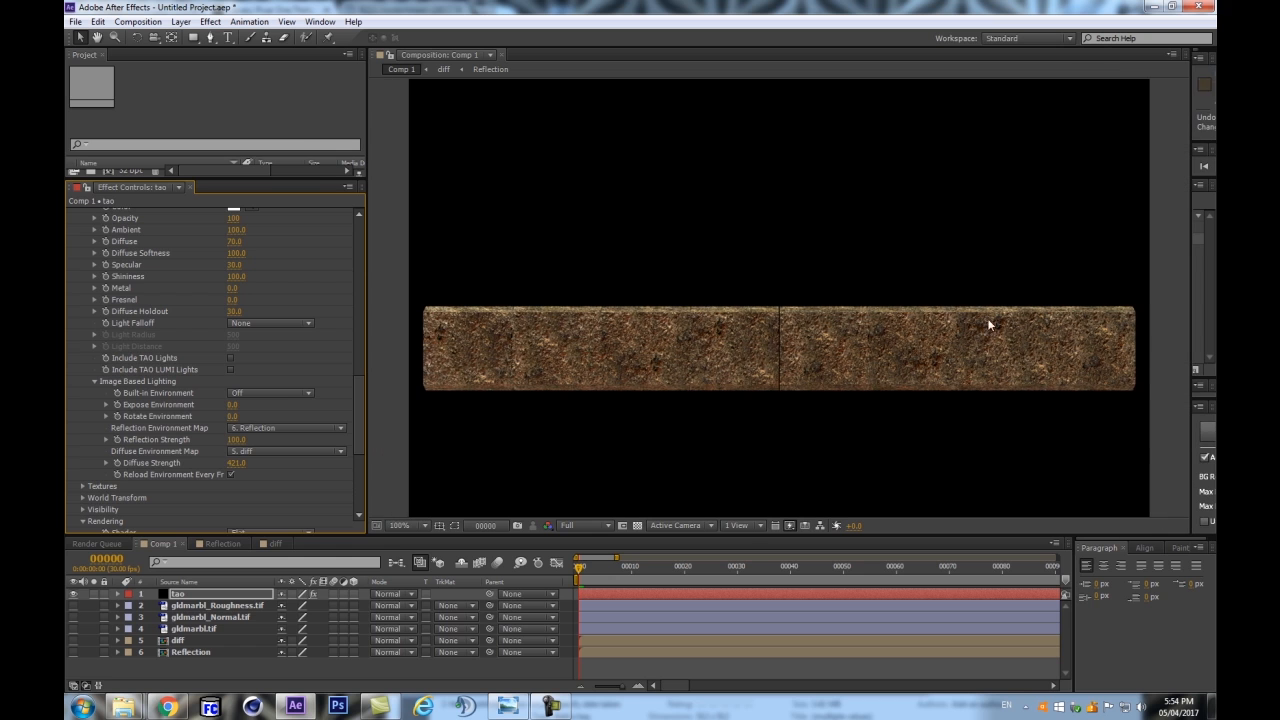
# Lower Tao's Diffuse Strength to 380 and its Reflection Strength to 45, and check the surface at 200%
pyautogui.moveTo(235, 463); pyautogui.dragTo(205, 462)
pyautogui.moveTo(236, 439); pyautogui.dragTo(175, 450)
pyautogui.moveTo(197, 440); pyautogui.dragTo(234, 438)
pyautogui.press('.')
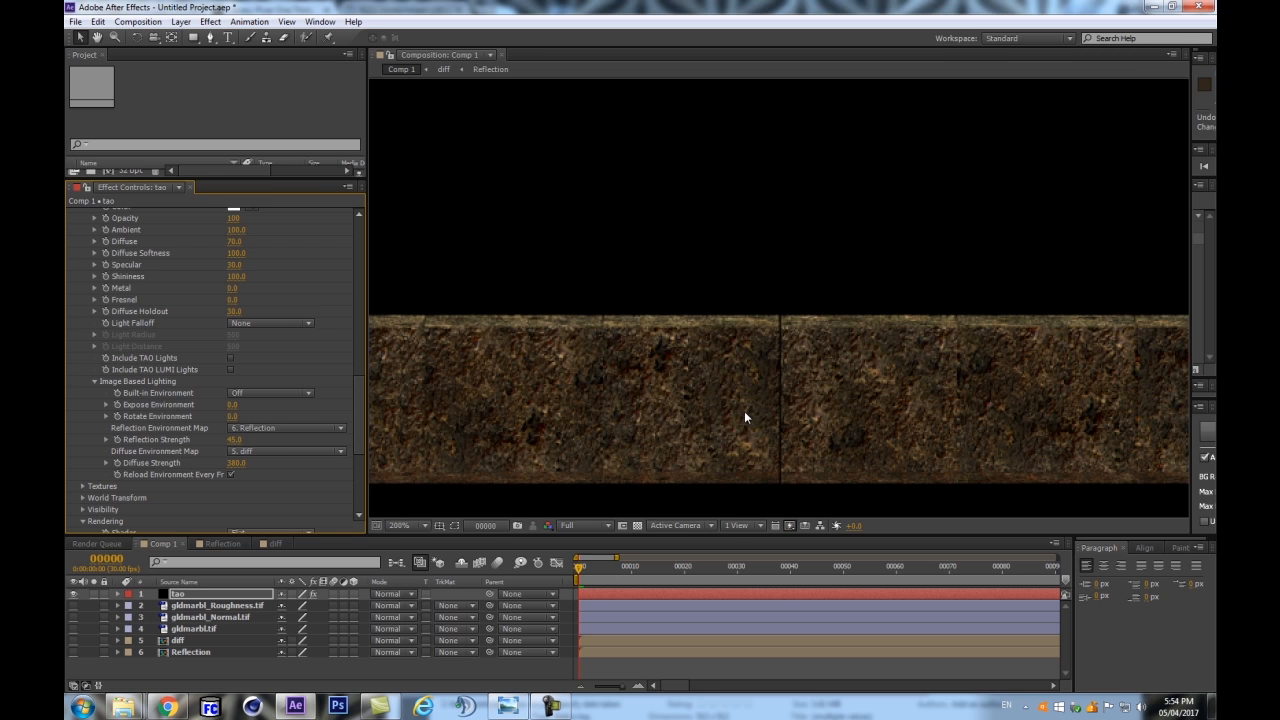
pyautogui.press(',')
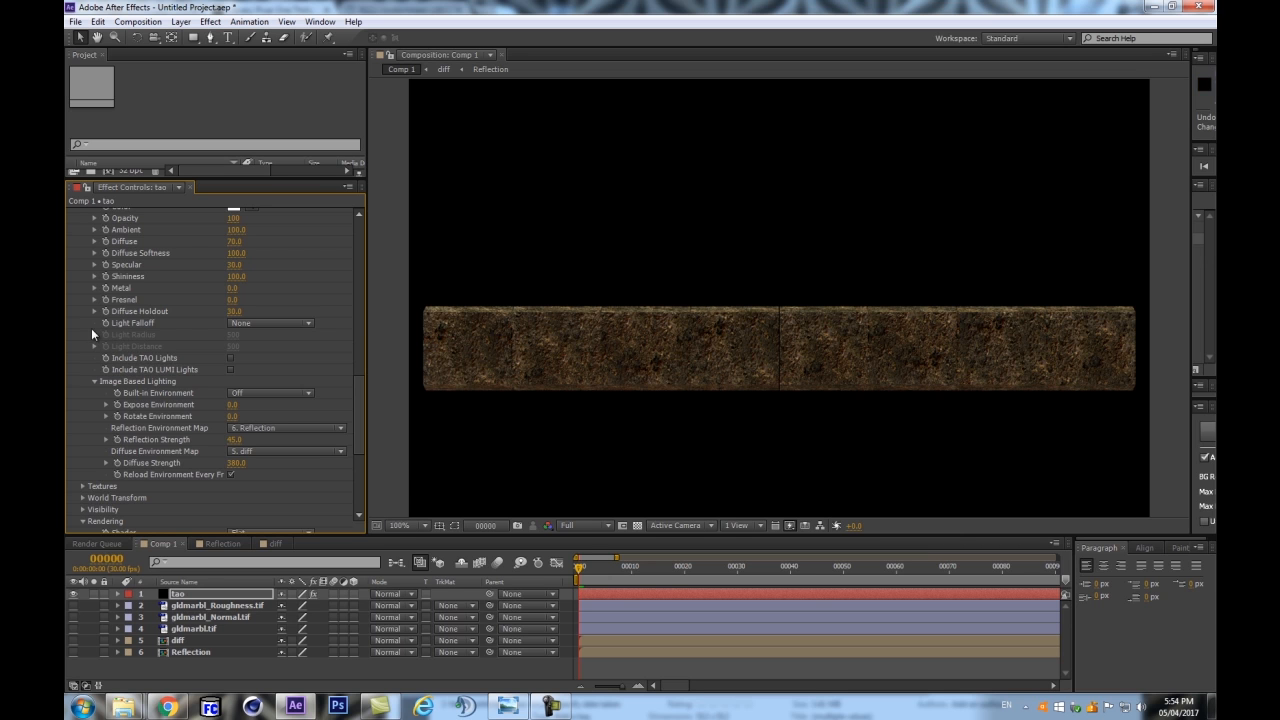
pyautogui.scroll(1, 763, 352)
pyautogui.moveTo(544, 430); pyautogui.dragTo(738, 334)
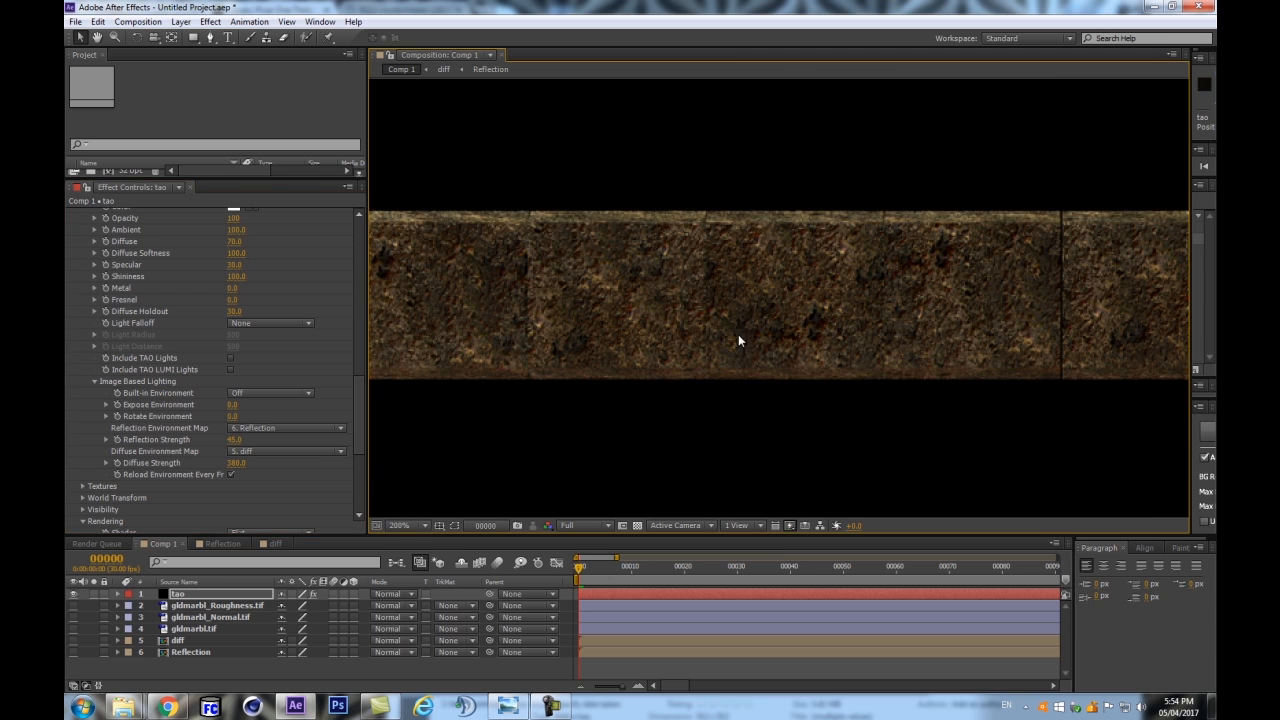
pyautogui.hotkey('ctrl', 'z')
pyautogui.press(',')
pyautogui.press('space')
pyautogui.moveTo(505, 409); pyautogui.dragTo(555, 389)
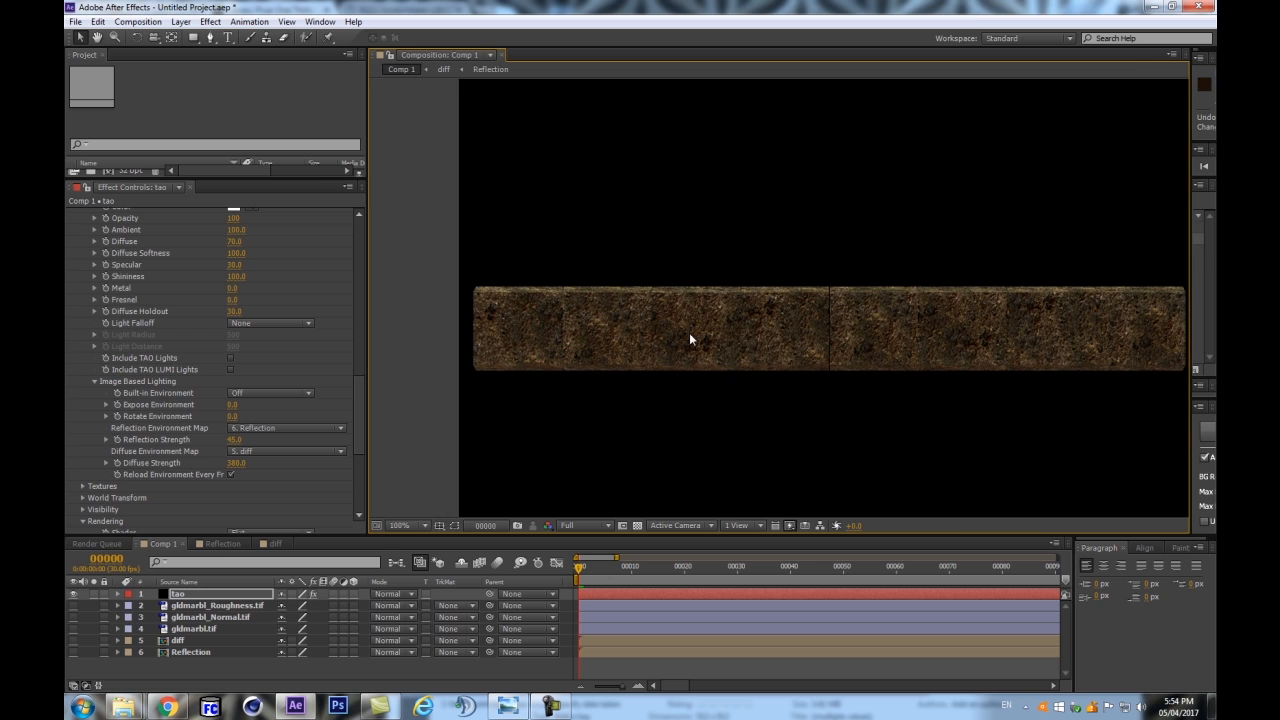
# Set Expose Environment to 0.6 in Tao's Image Based Lighting and check the bar at 50% and 100%
pyautogui.moveTo(232, 404); pyautogui.dragTo(268, 397)
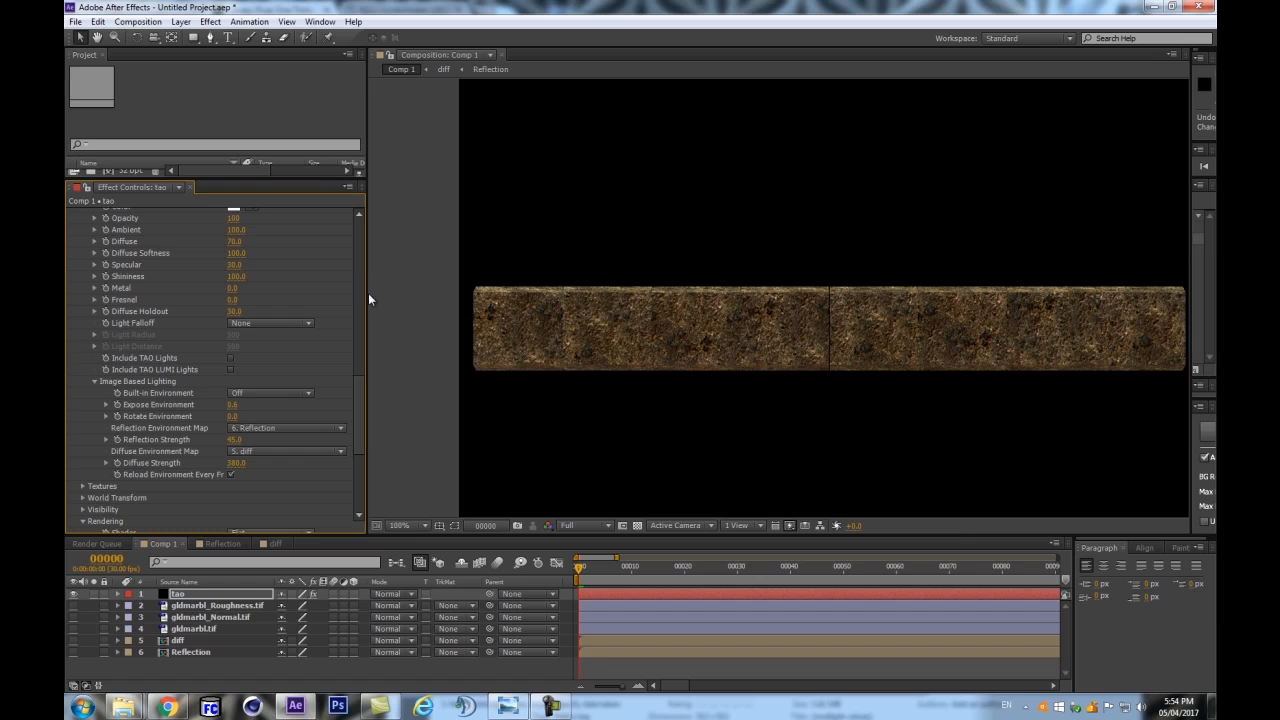
pyautogui.scroll(-2, 552, 356)
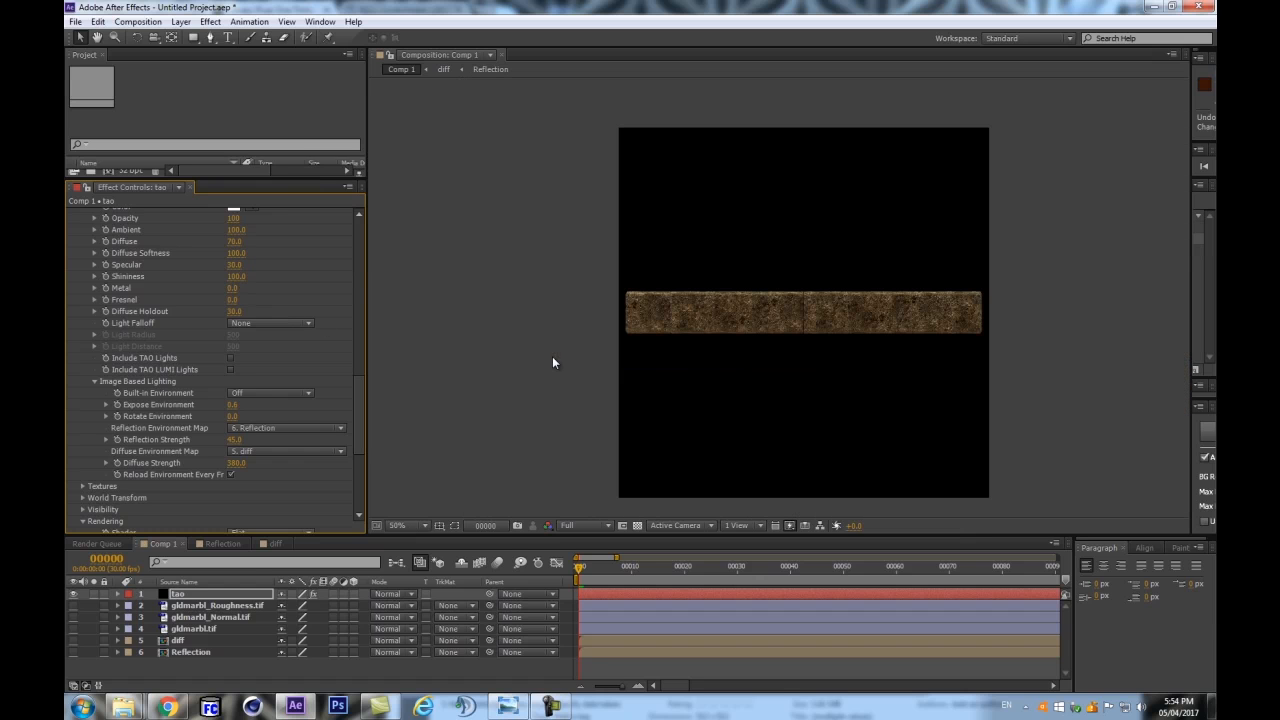
pyautogui.scroll(2, 553, 361)
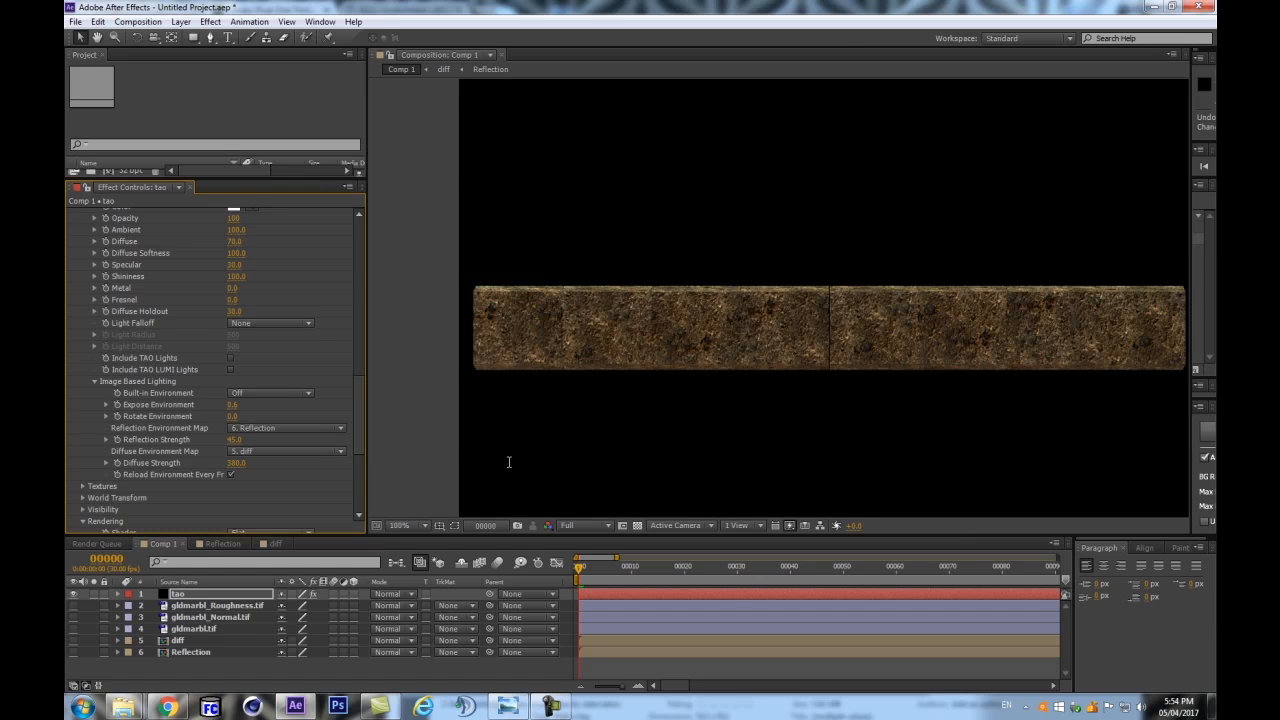
pyautogui.press('Return')
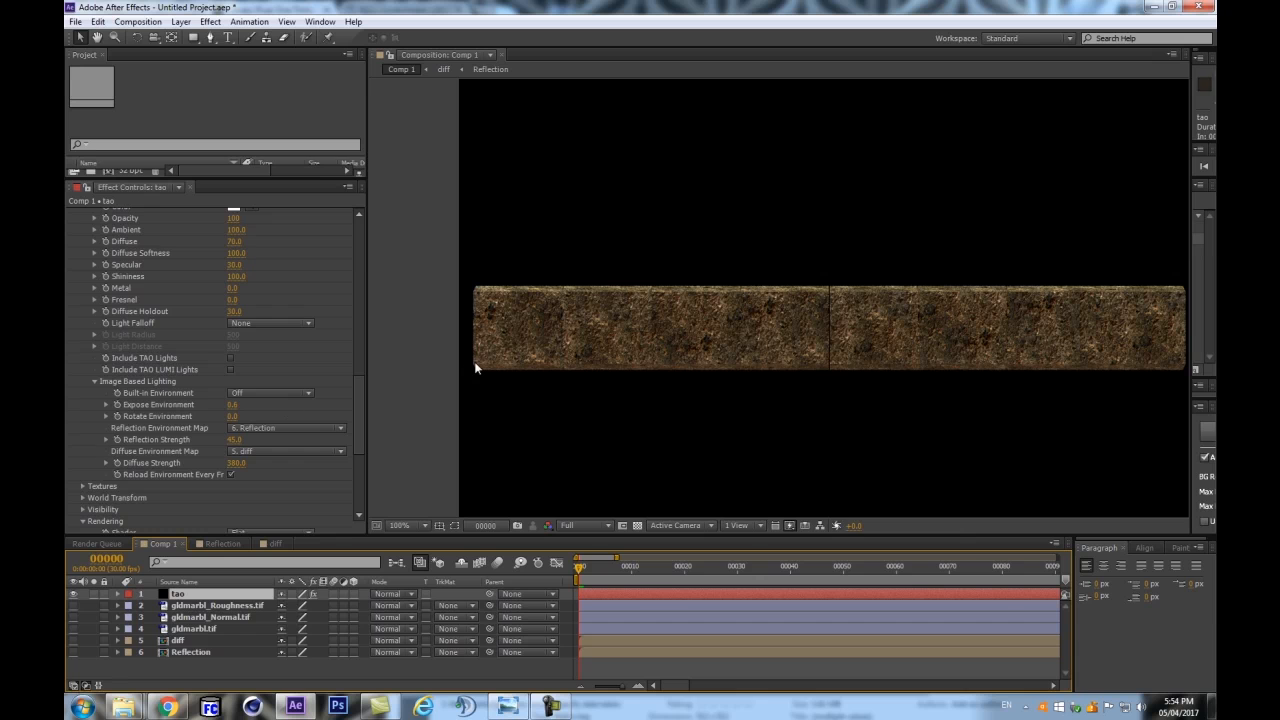
pyautogui.scroll(-2, 896, 268)
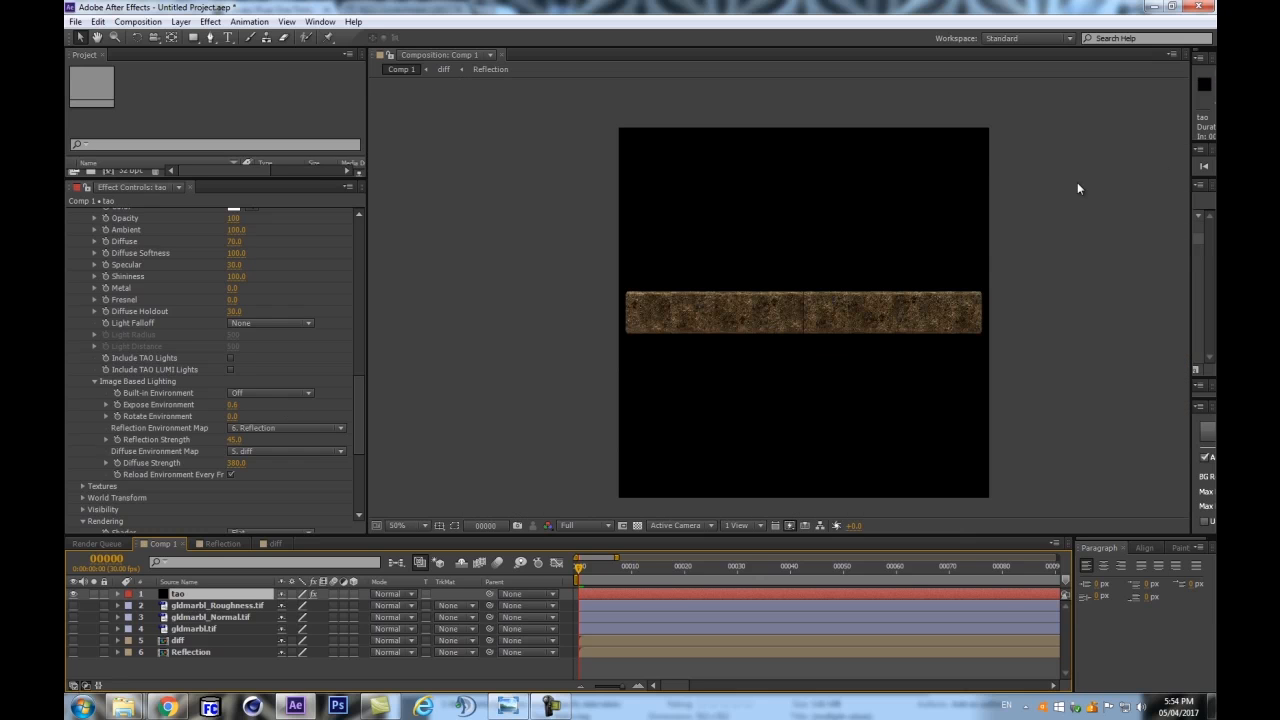
pyautogui.scroll(2, 1053, 245)
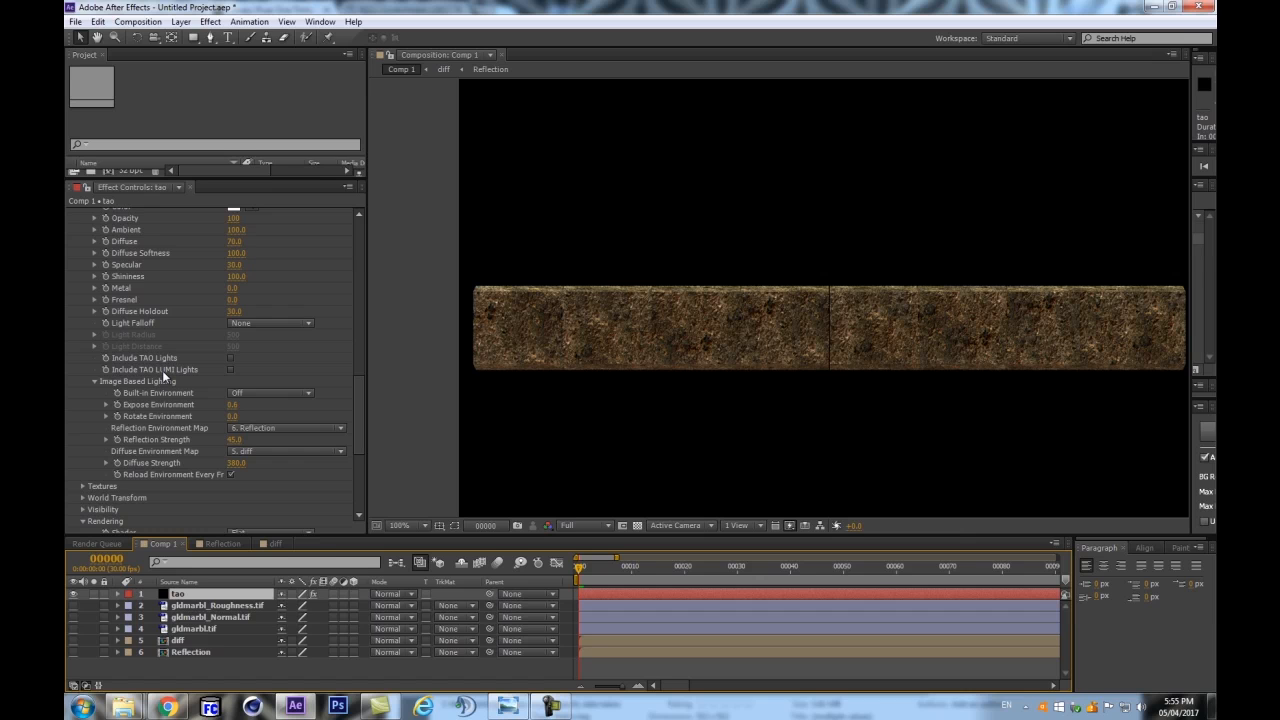
# Enable Include TAO LUMI Lights on the tao layer and add a point light named TAO LUMI with Smooth falloff and 100% intensity
pyautogui.click(230, 369)
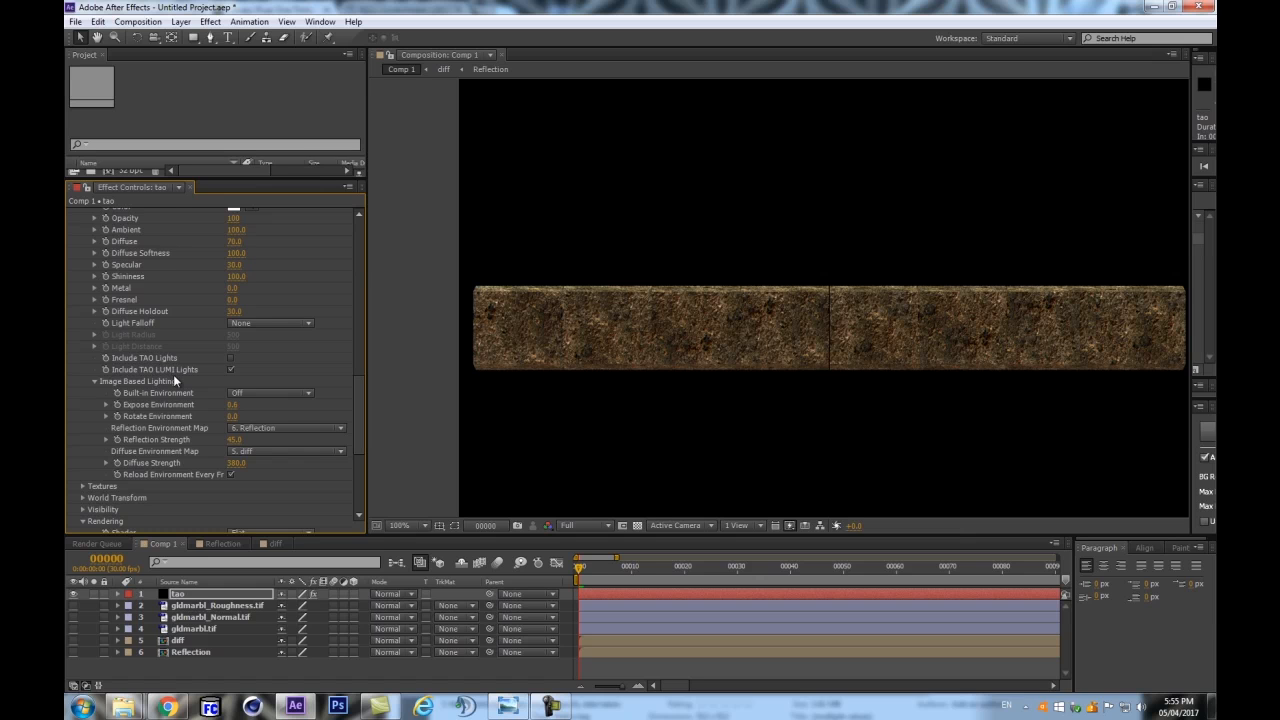
pyautogui.hotkey('ctrl', 'alt', 'shift', 'l')
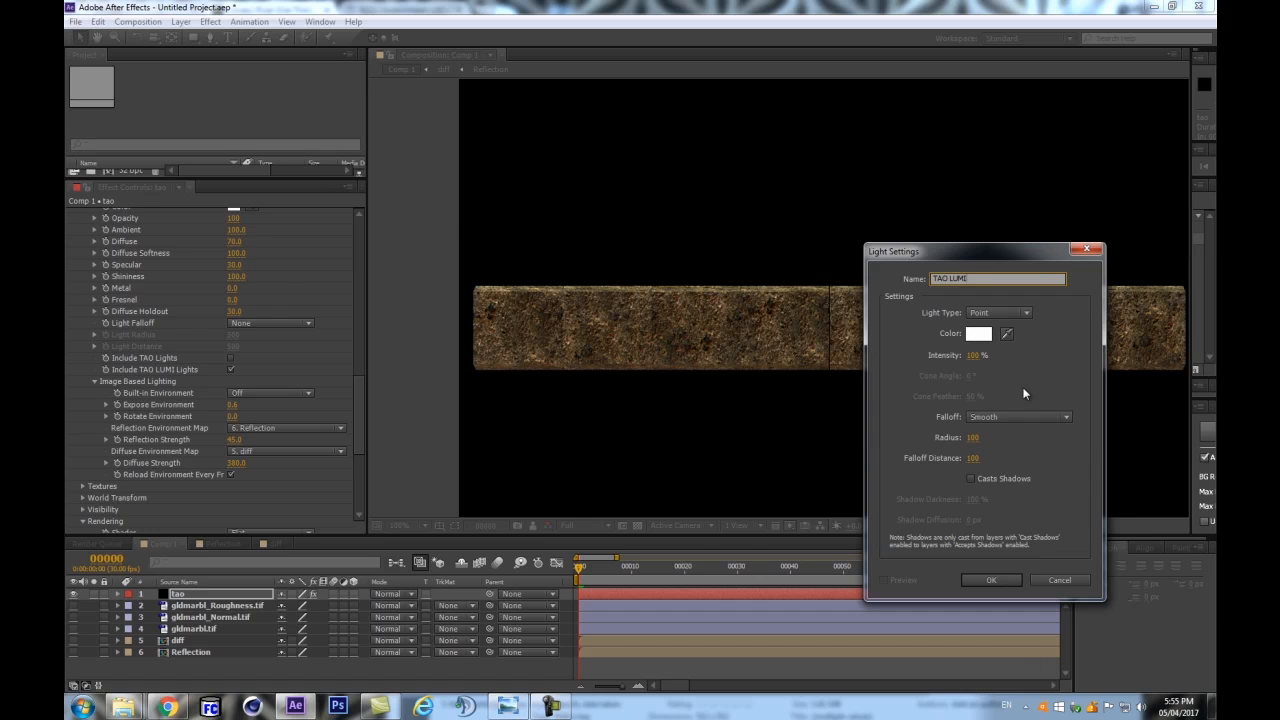
pyautogui.click(987, 581)
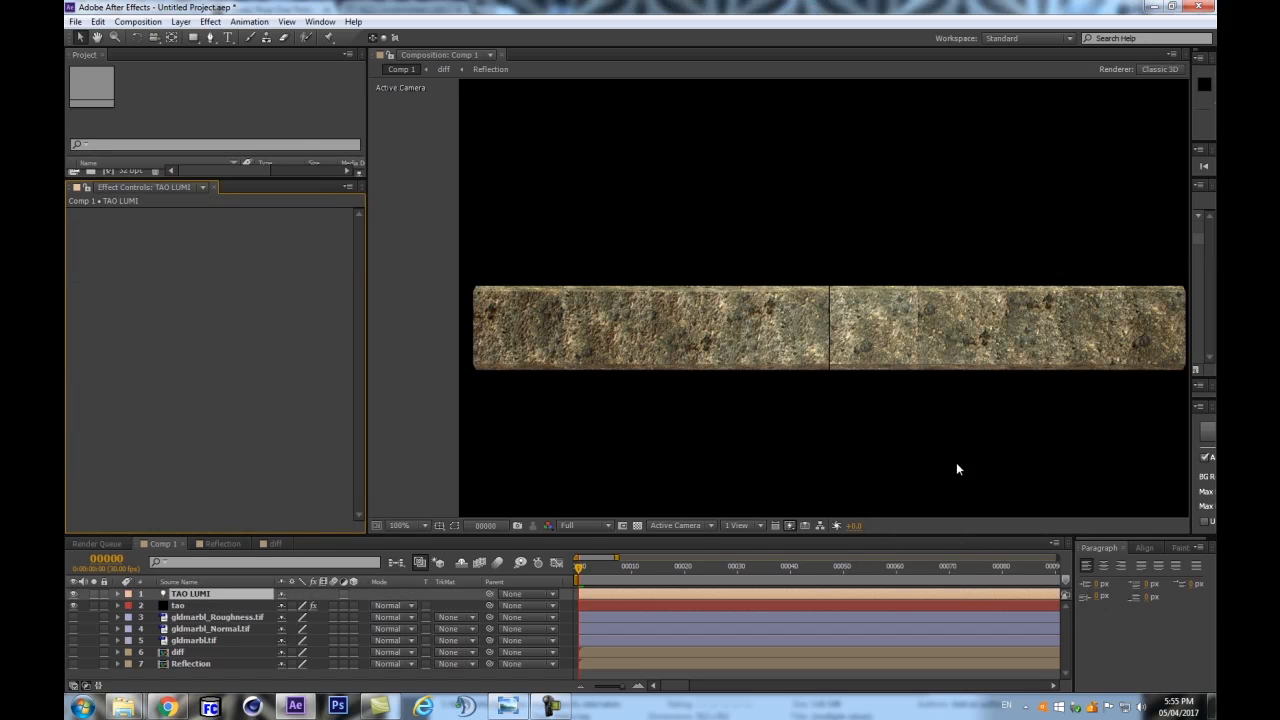
# Move the TAO LUMI light just past the bar's left end, to about X -90 and Y 597
pyautogui.scroll(-2, 910, 296)
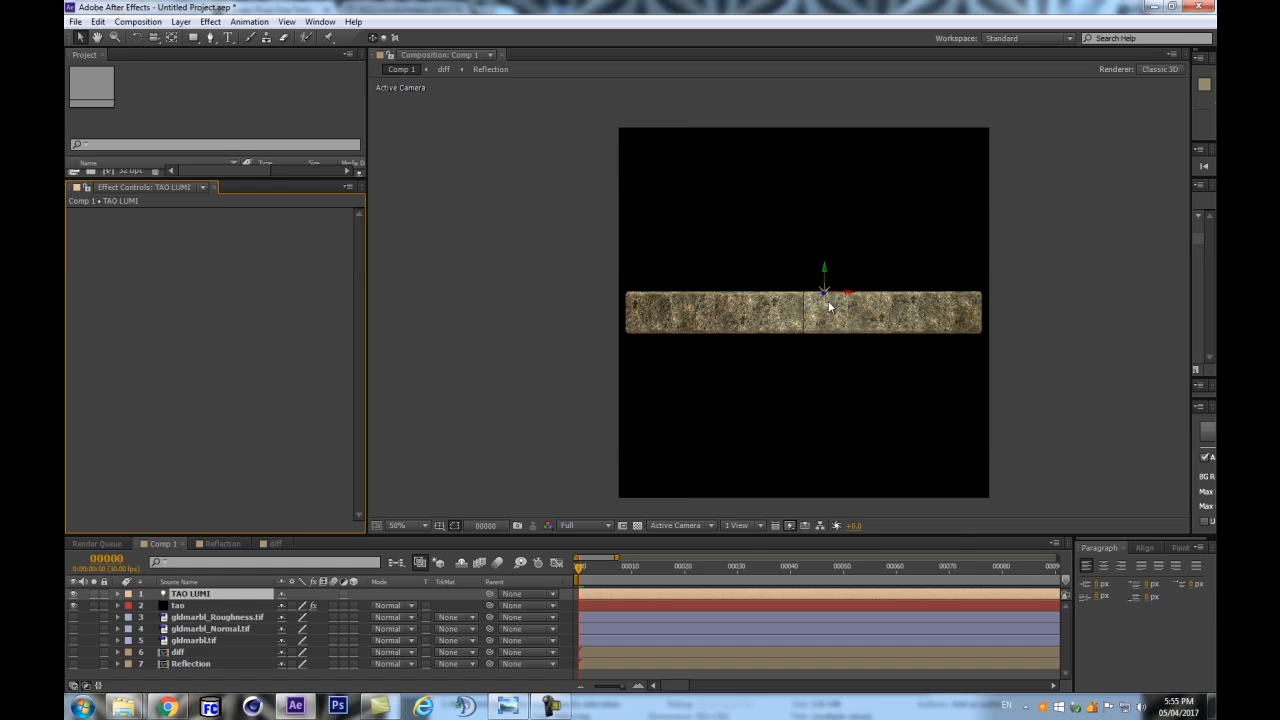
pyautogui.moveTo(846, 293); pyautogui.dragTo(829, 339)
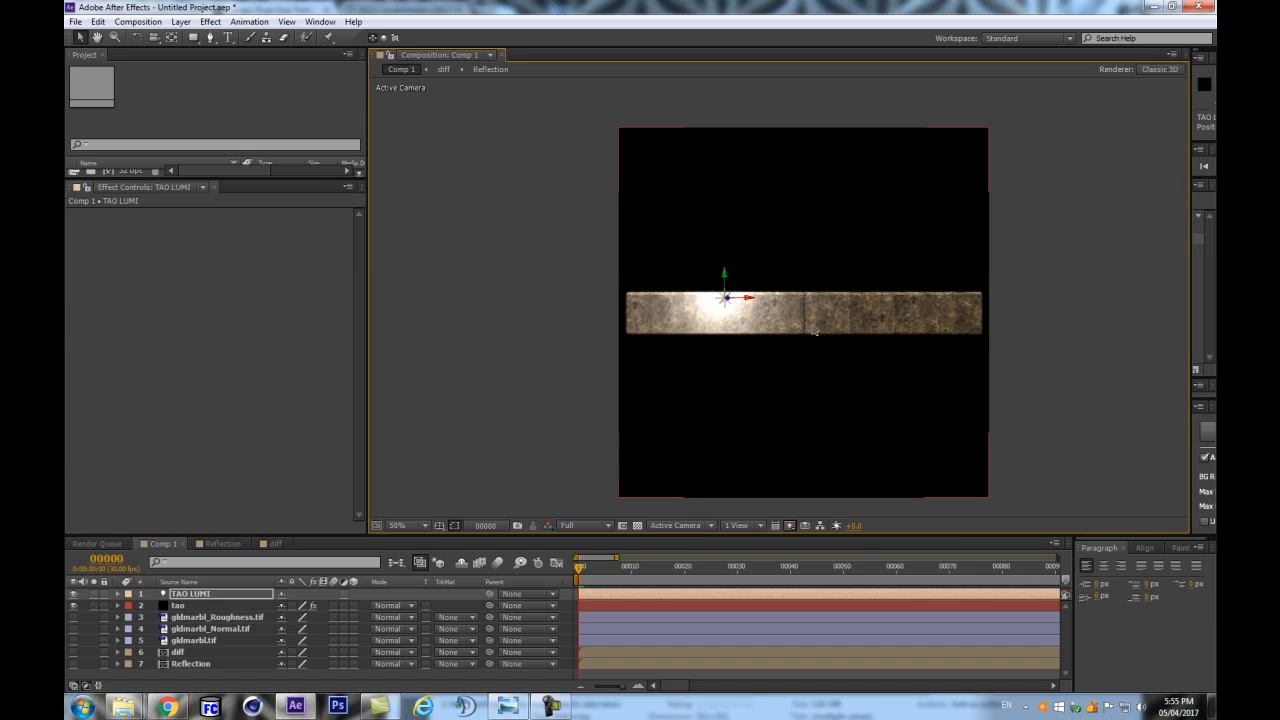
pyautogui.click(726, 275)
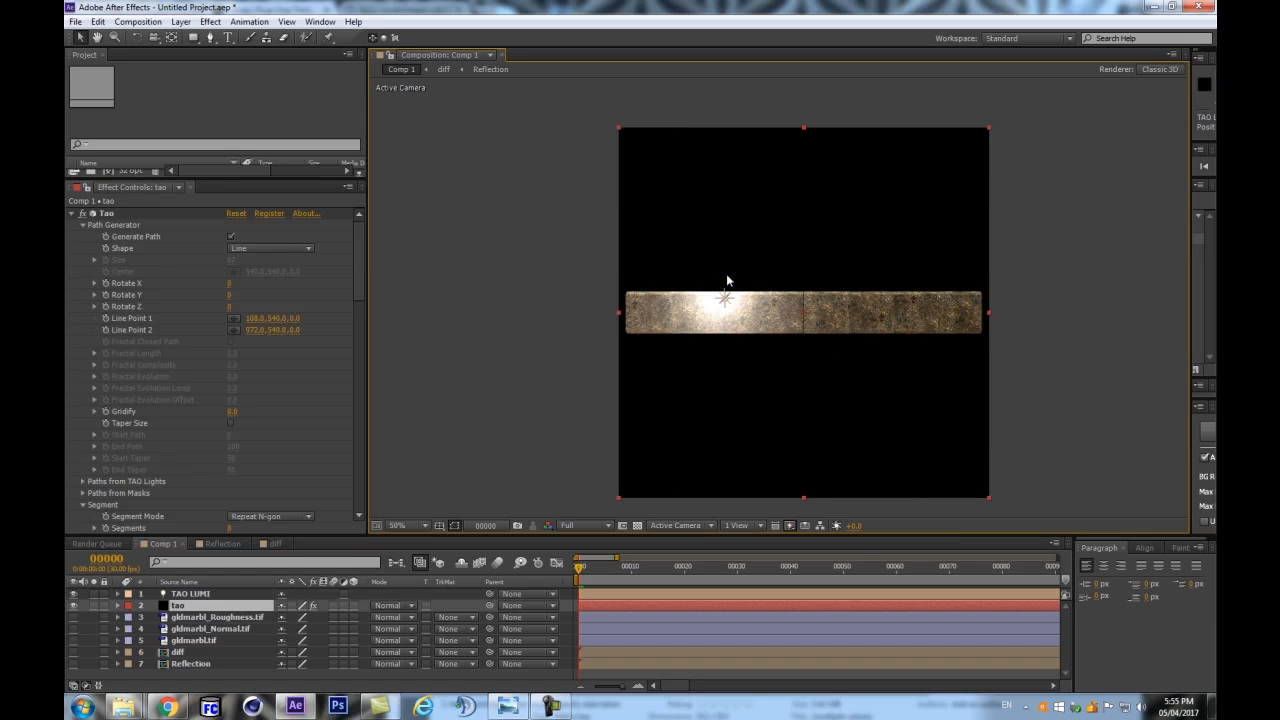
pyautogui.click(198, 594)
pyautogui.moveTo(729, 280)
pyautogui.mouseDown()
pyautogui.moveTo(731, 263)
pyautogui.moveTo(751, 279)
pyautogui.mouseUp()
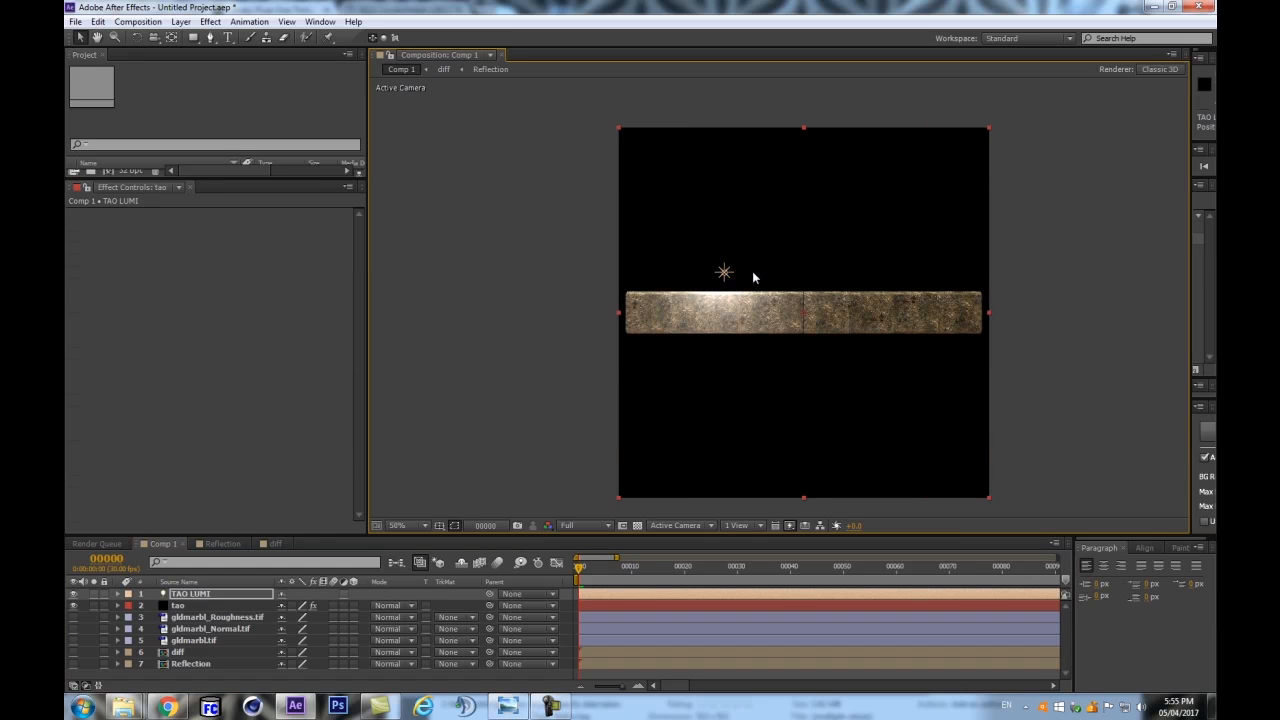
pyautogui.press('/')
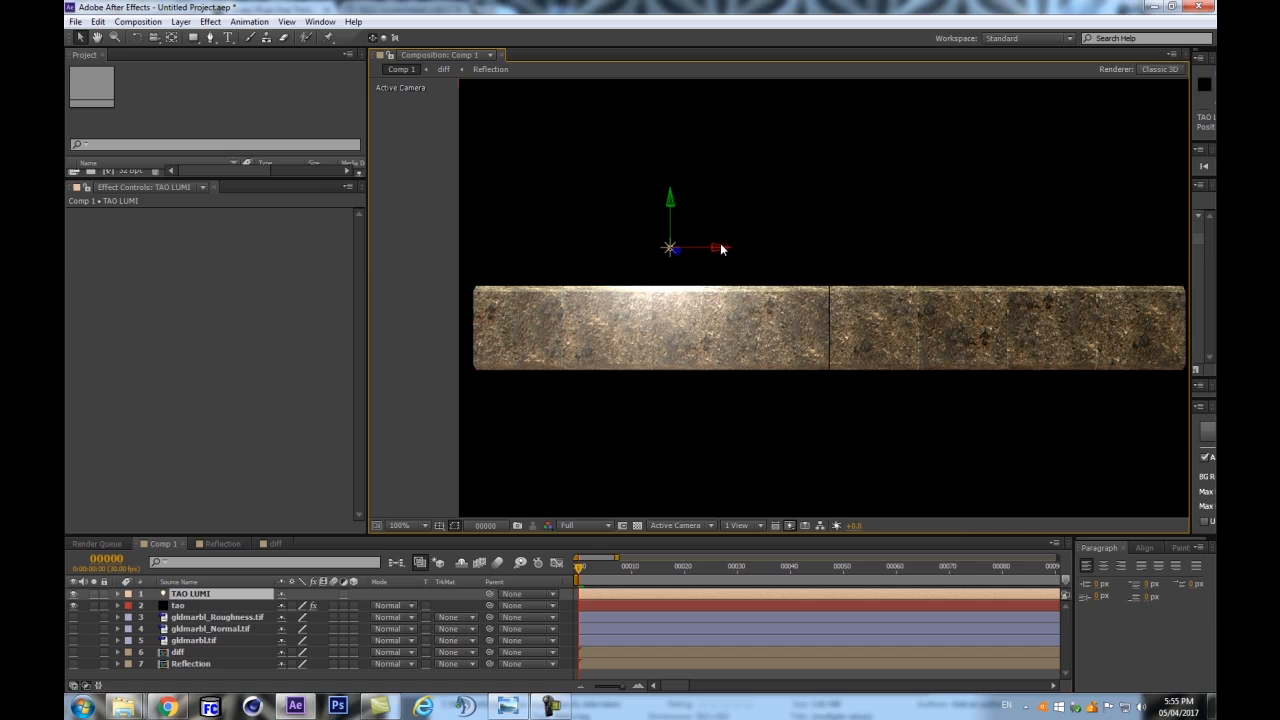
pyautogui.moveTo(726, 253); pyautogui.dragTo(447, 270)
pyautogui.moveTo(409, 203); pyautogui.dragTo(404, 318)
# Set the TAO LUMI light's Z position to about -327 so it sits in front of the bar
pyautogui.press('p')
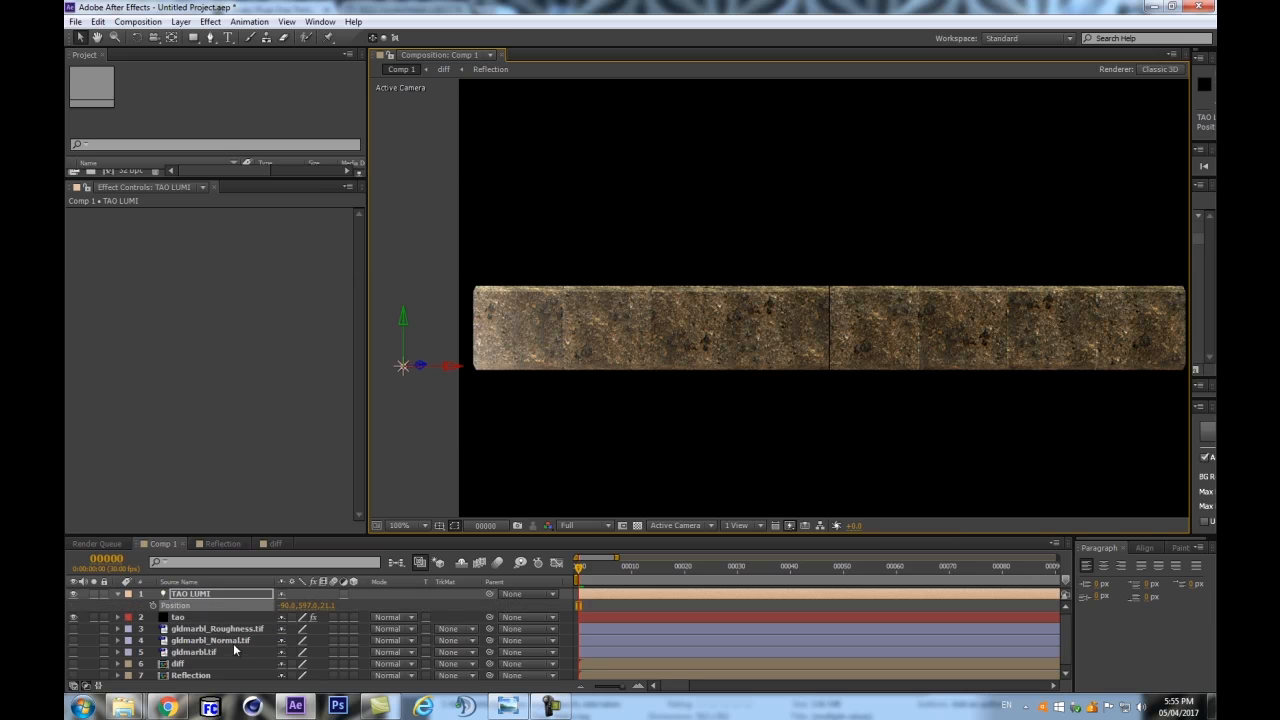
pyautogui.moveTo(323, 605)
pyautogui.mouseDown()
pyautogui.moveTo(295, 614)
pyautogui.moveTo(340, 609)
pyautogui.mouseUp()
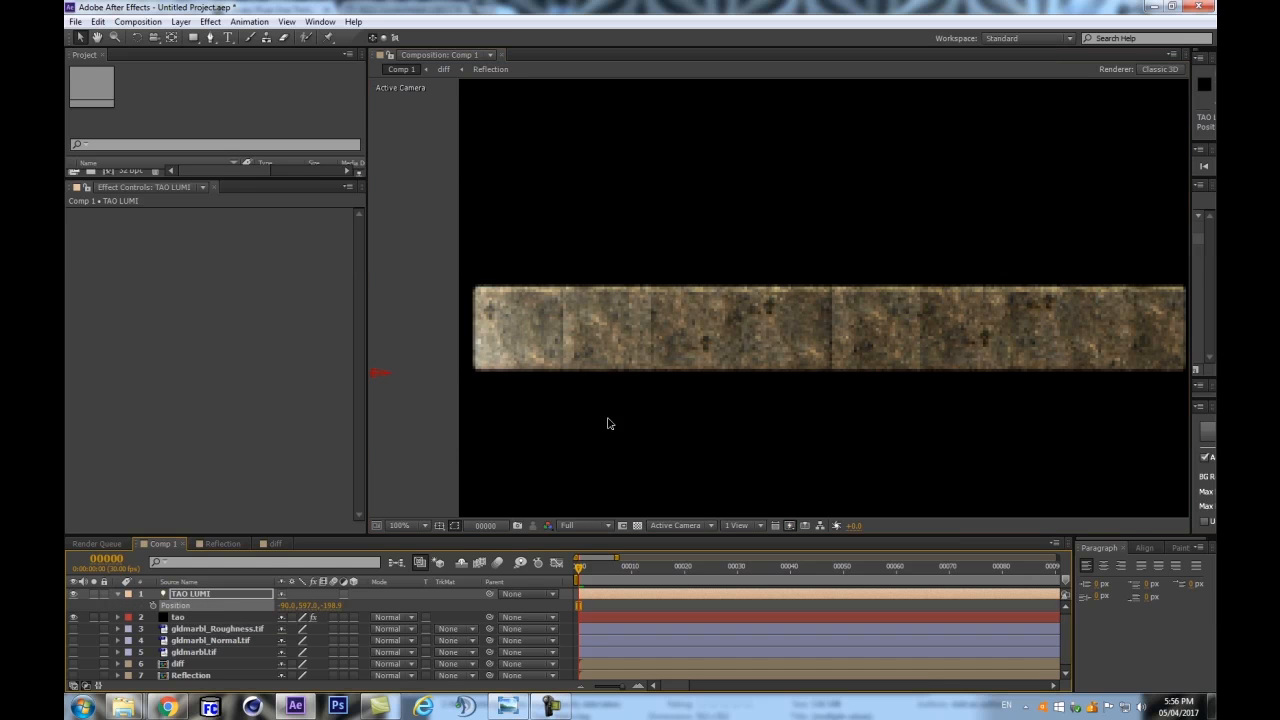
pyautogui.scroll(-2, 606, 423)
pyautogui.moveTo(333, 605); pyautogui.dragTo(262, 612)
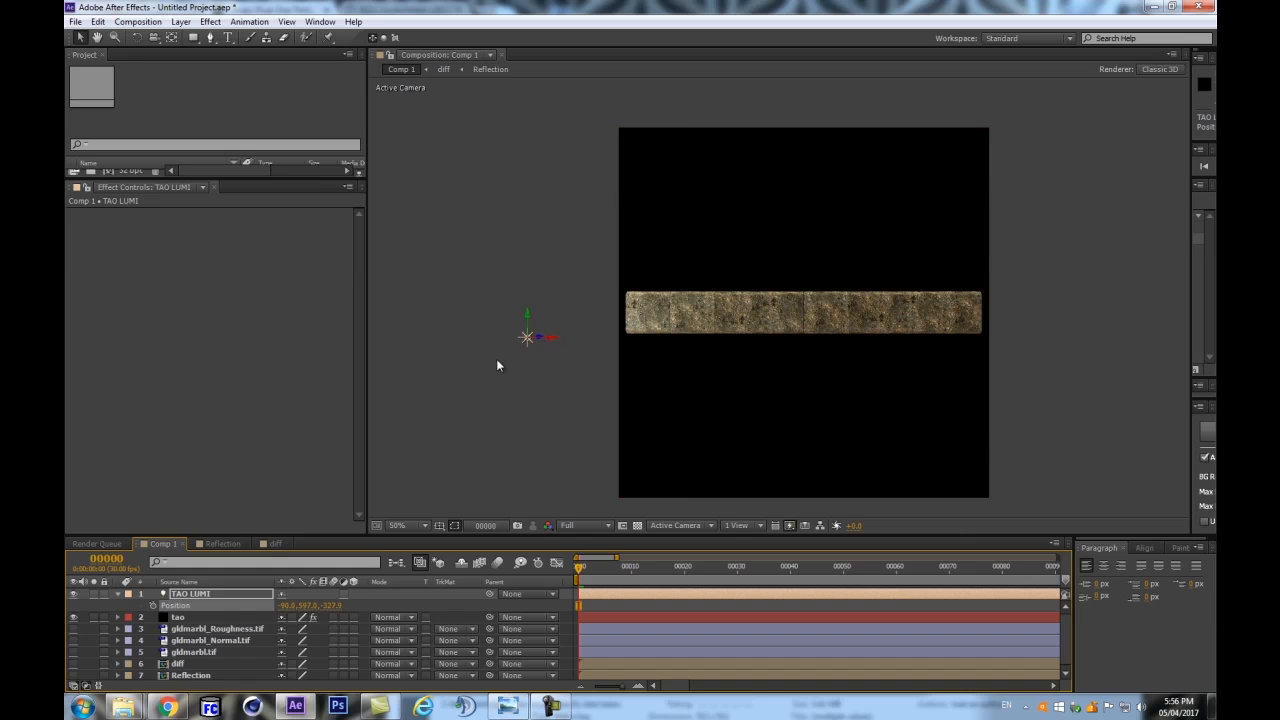
# Test the TAO LUMI light past the bar's right end, then place it above the left end, about X 73 and Y 229
pyautogui.moveTo(527, 340); pyautogui.dragTo(1103, 285)
pyautogui.press('.')
pyautogui.press('.')
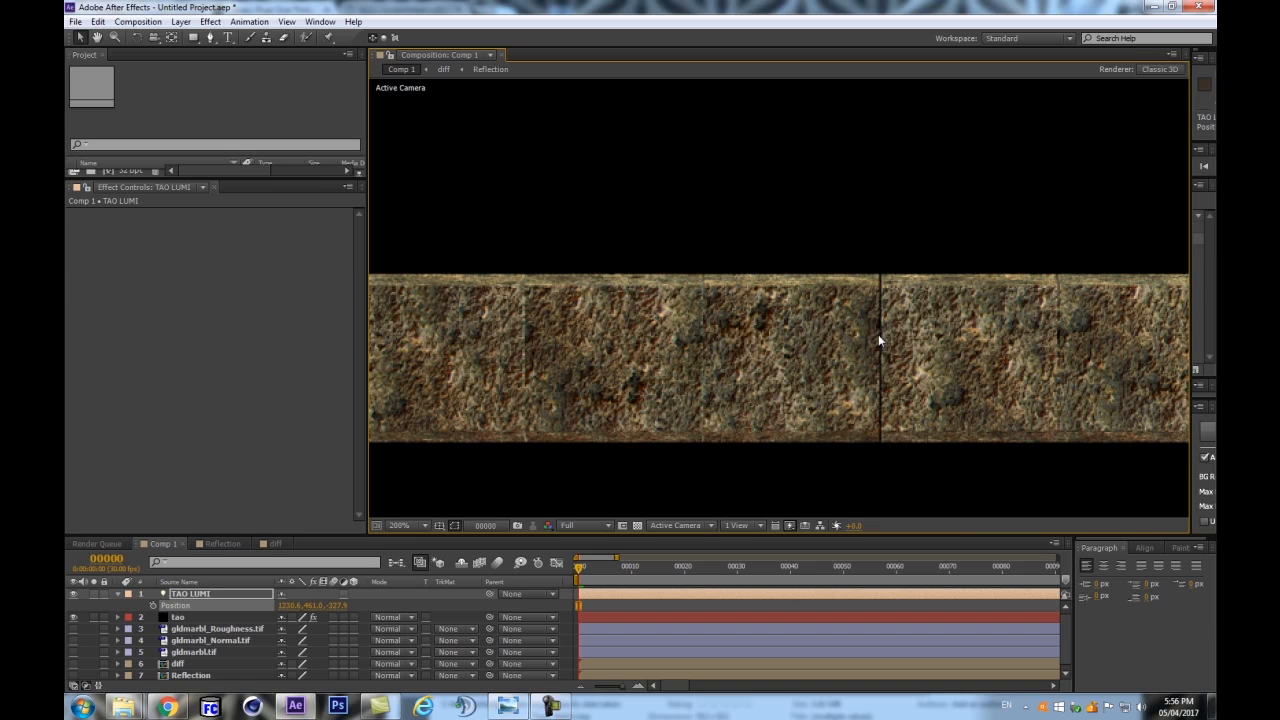
pyautogui.press(',')
pyautogui.press(',')
pyautogui.moveTo(1106, 290); pyautogui.dragTo(598, 176)
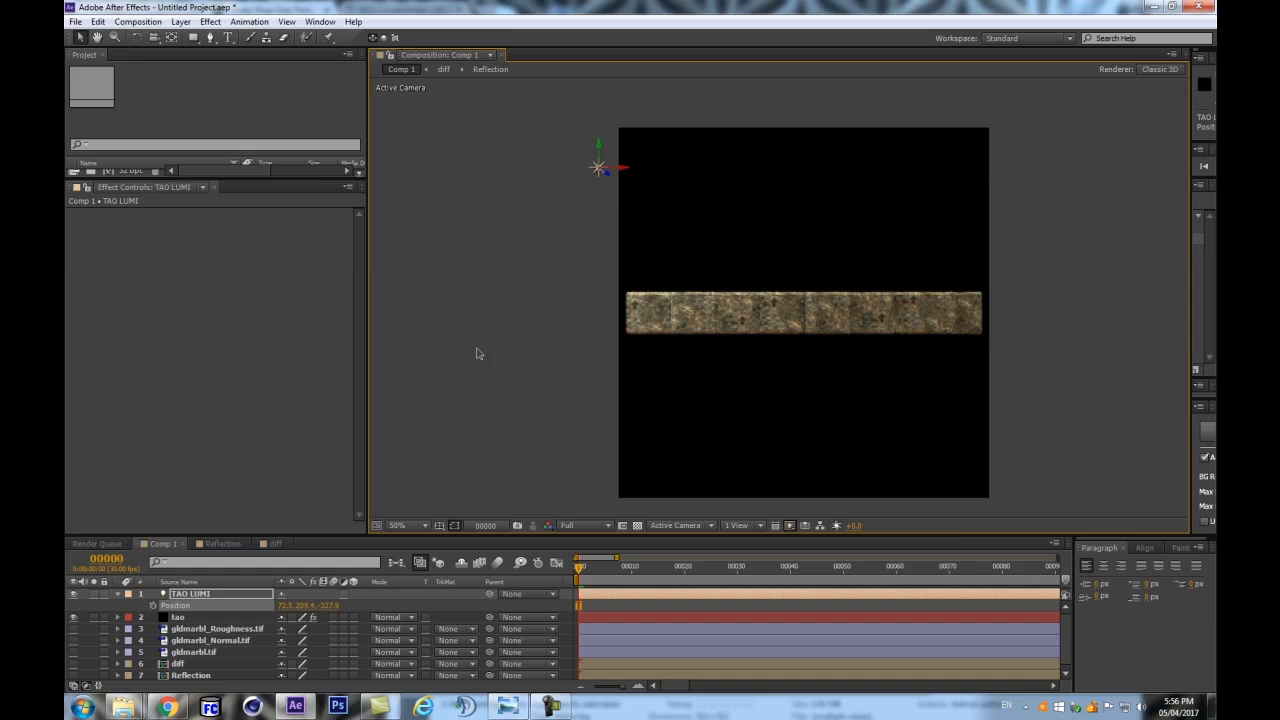
# Set the TAO LUMI light's color to the red E73E3E
pyautogui.click(235, 592)
pyautogui.press('a')
pyautogui.press('a')
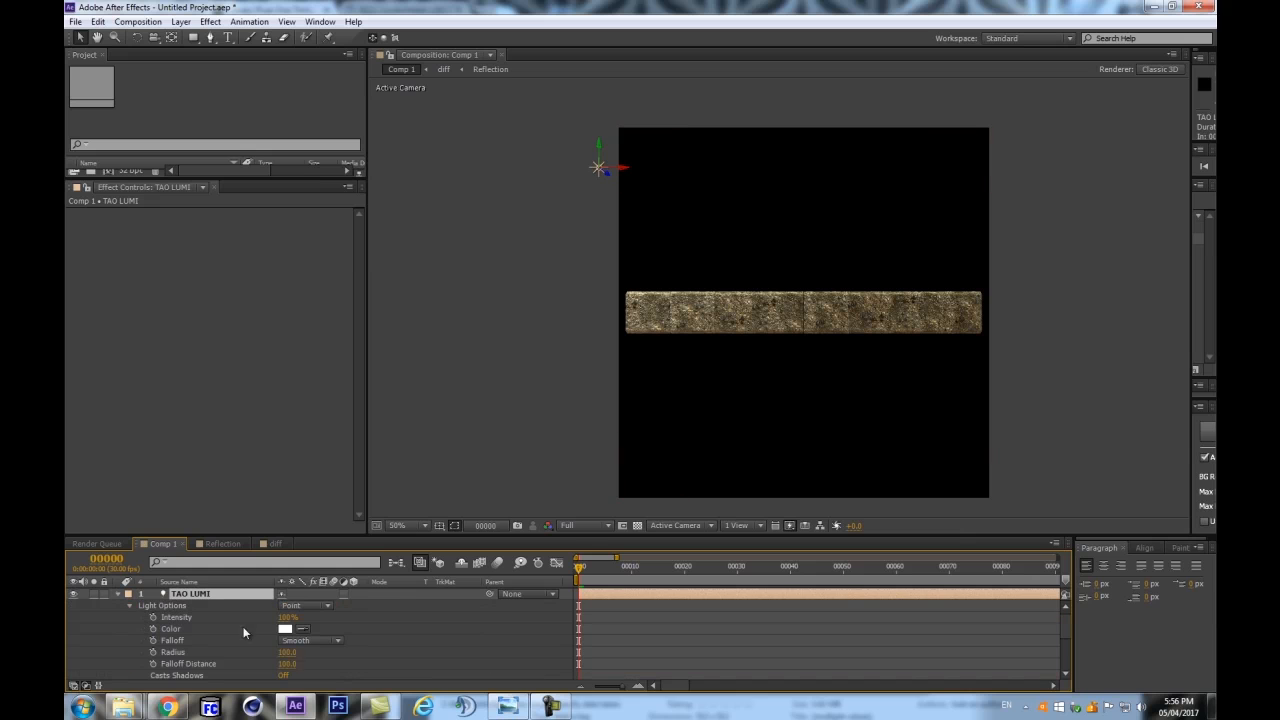
pyautogui.click(284, 630)
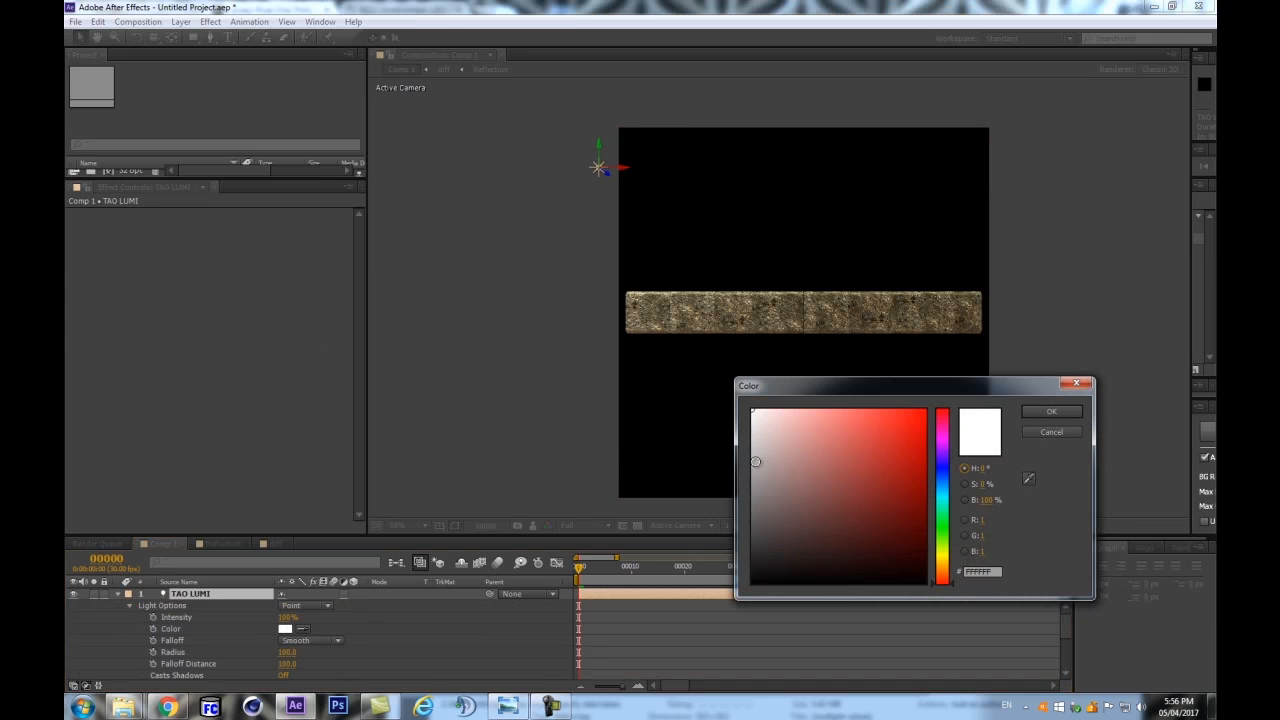
pyautogui.click(879, 425)
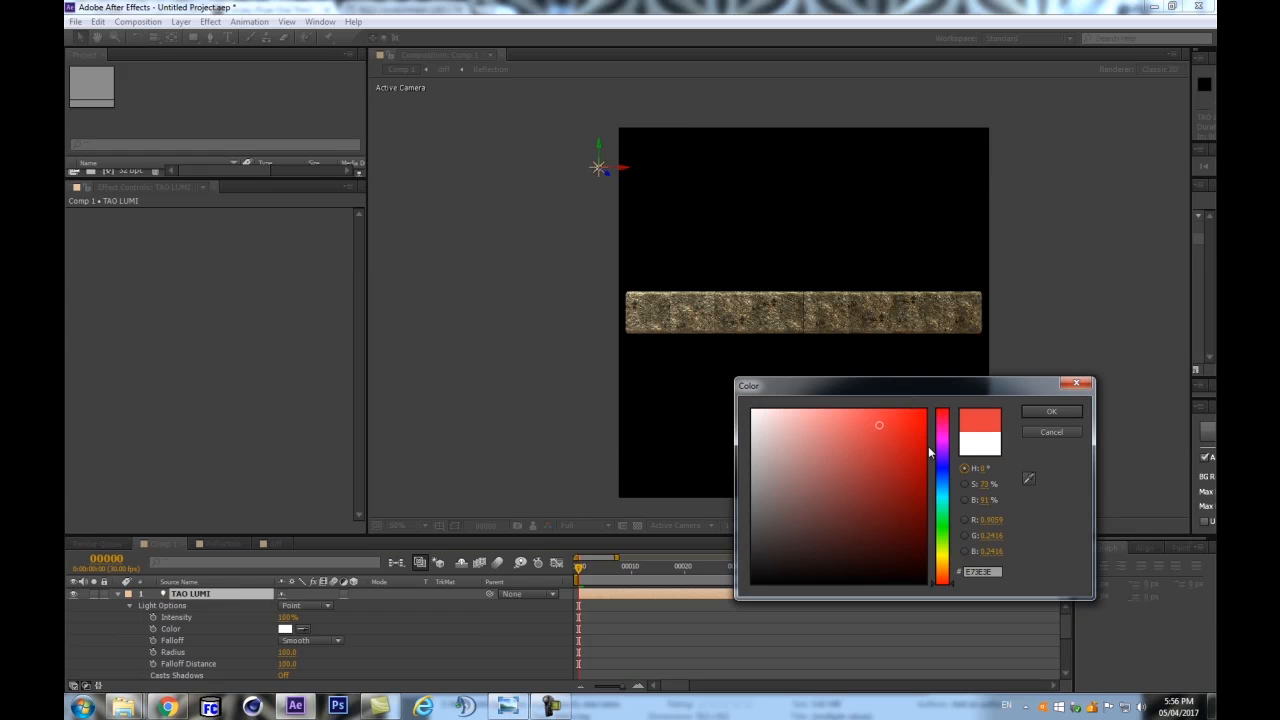
pyautogui.click(1046, 408)
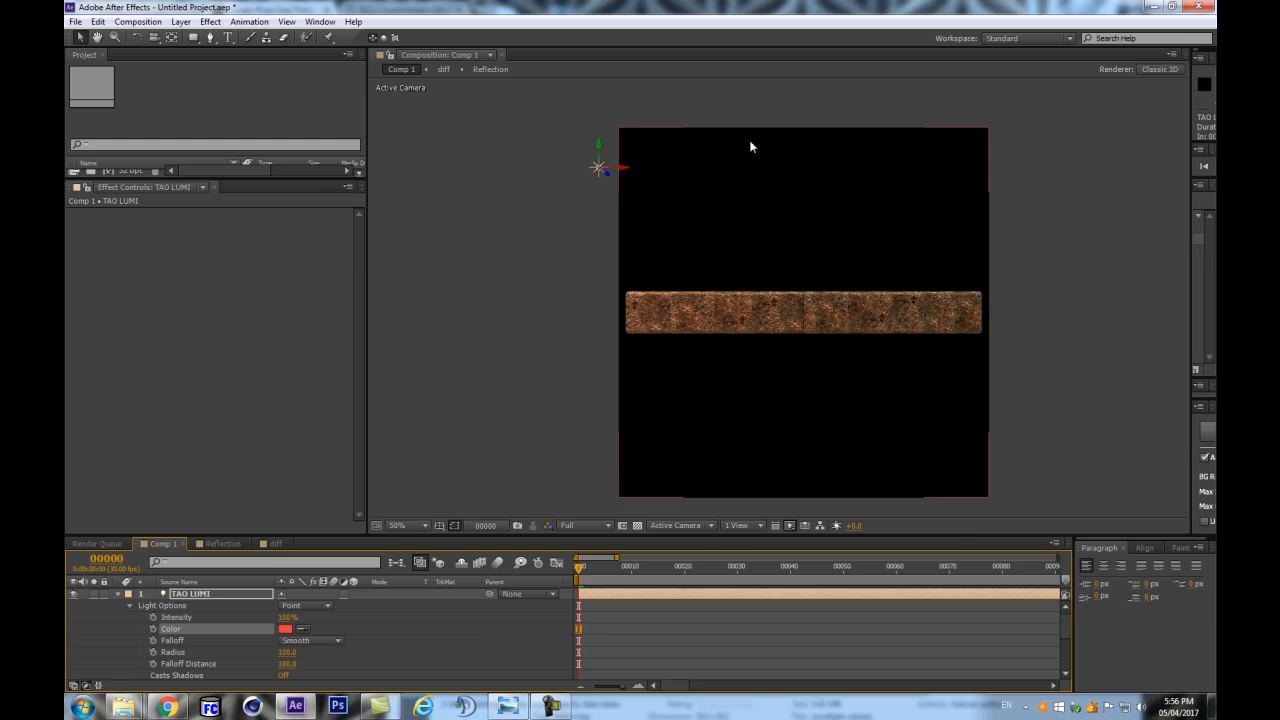
# Move the TAO LUMI light just above the bar's left end and set its falloff radius to 46
pyautogui.moveTo(598, 168); pyautogui.dragTo(626, 275)
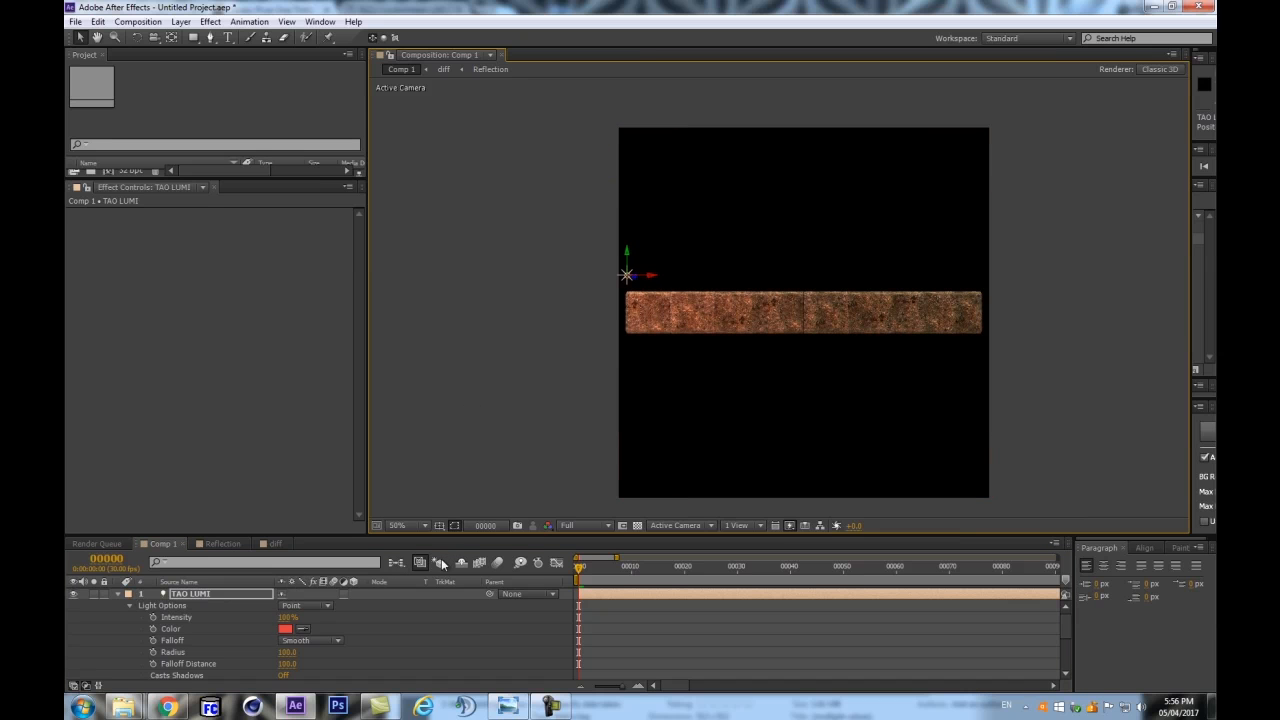
pyautogui.scroll(1, 683, 346)
pyautogui.scroll(-1, 315, 640)
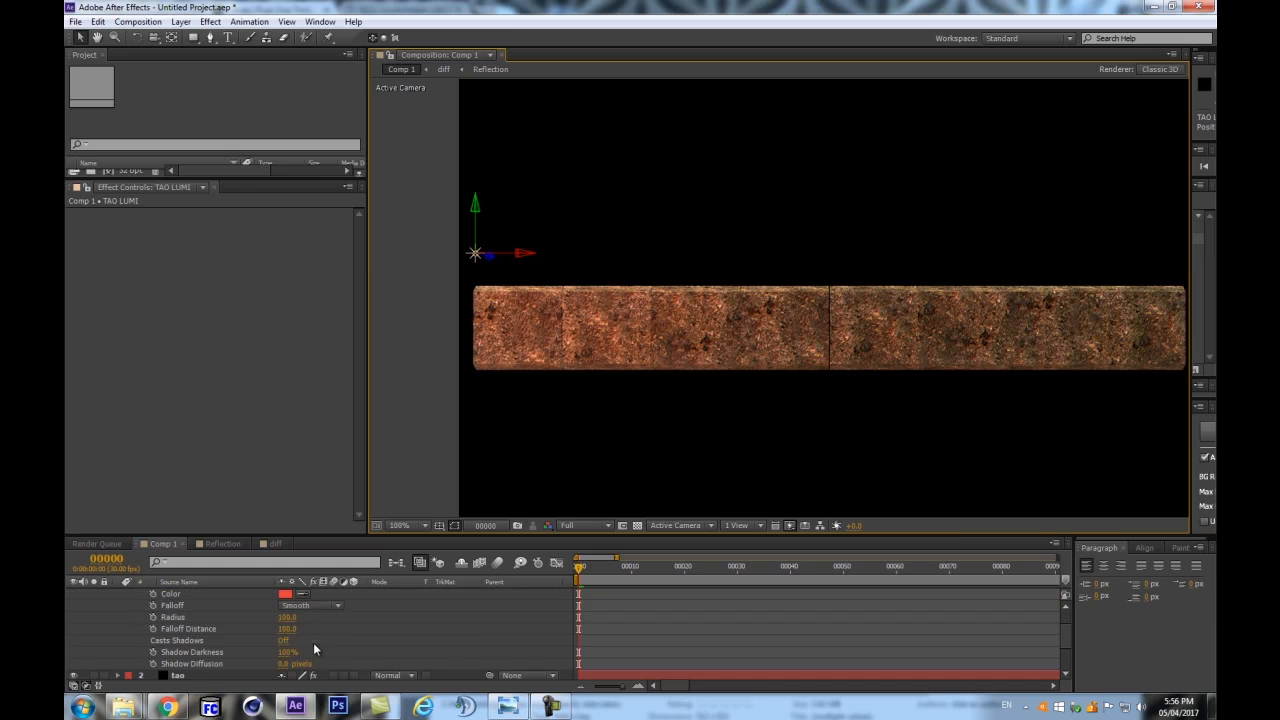
pyautogui.moveTo(293, 618); pyautogui.dragTo(260, 622)
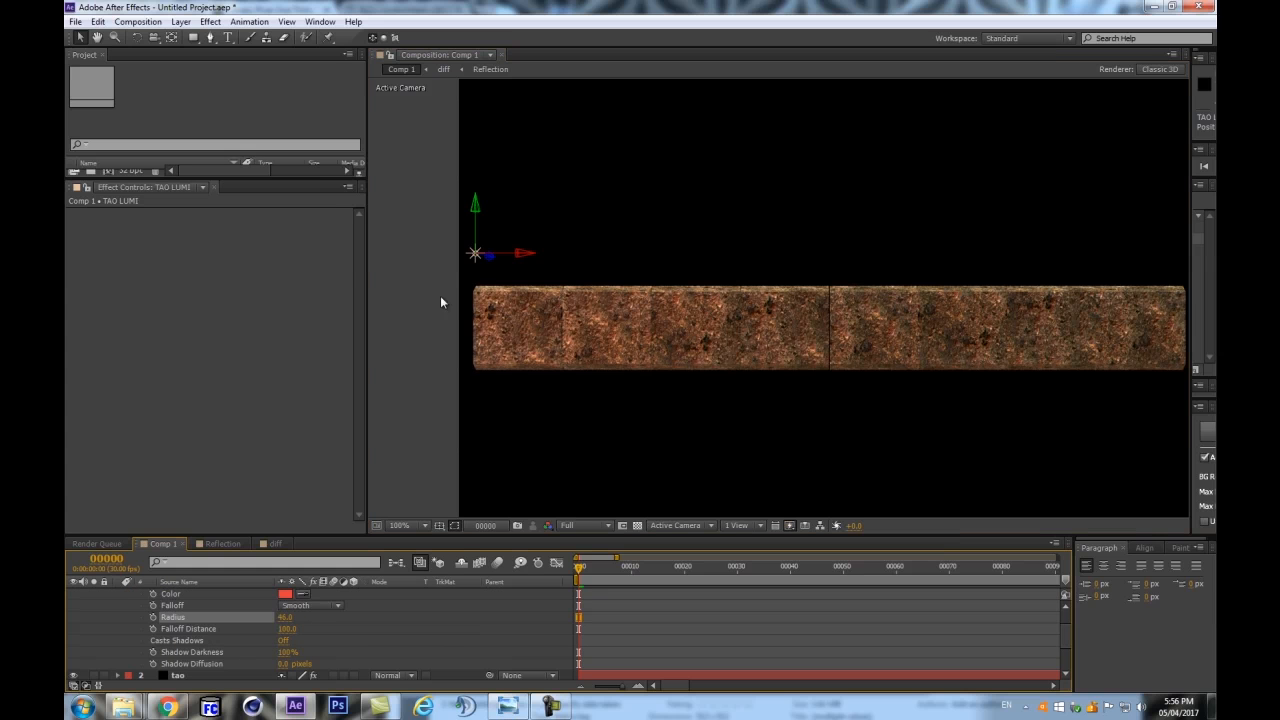
# Move the TAO LUMI light back in Z close to the bar's left end and shift it slightly left
pyautogui.moveTo(496, 268)
pyautogui.mouseDown()
pyautogui.moveTo(529, 263)
pyautogui.moveTo(615, 293)
pyautogui.moveTo(527, 274)
pyautogui.moveTo(480, 300)
pyautogui.moveTo(497, 268)
pyautogui.mouseUp()
pyautogui.click(552, 262)
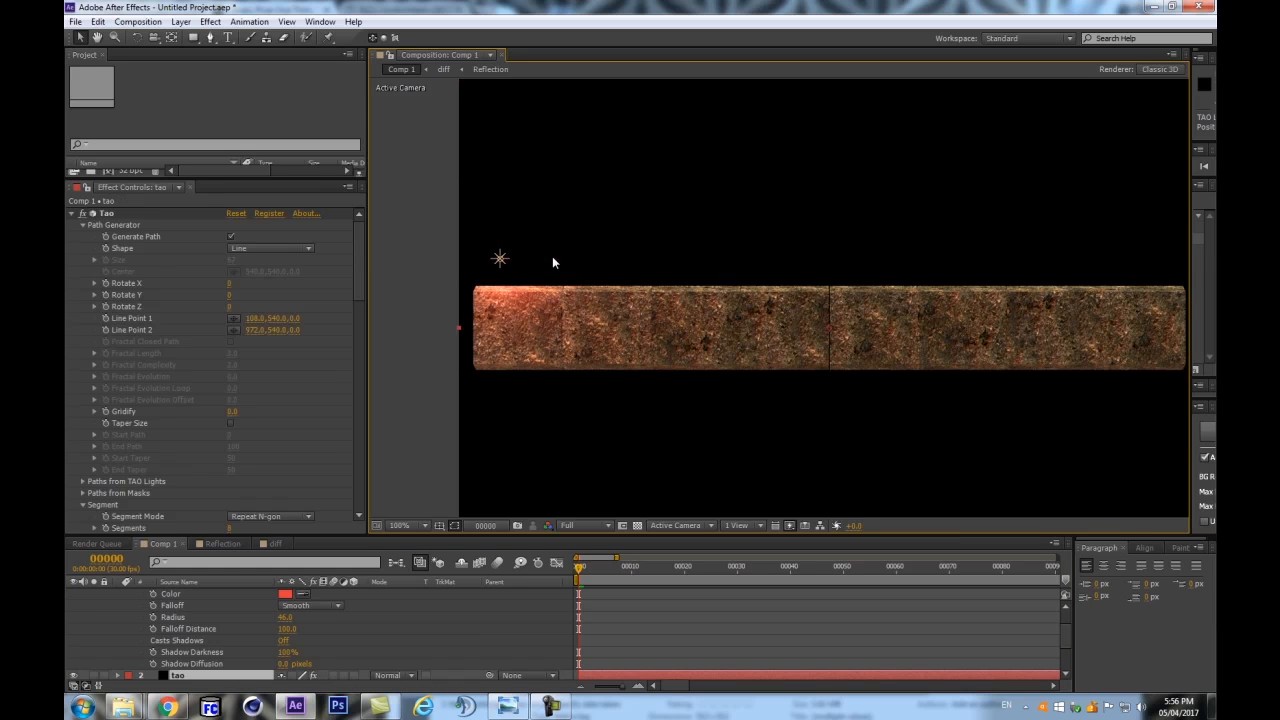
pyautogui.click(500, 259)
pyautogui.press(',')
pyautogui.press(',')
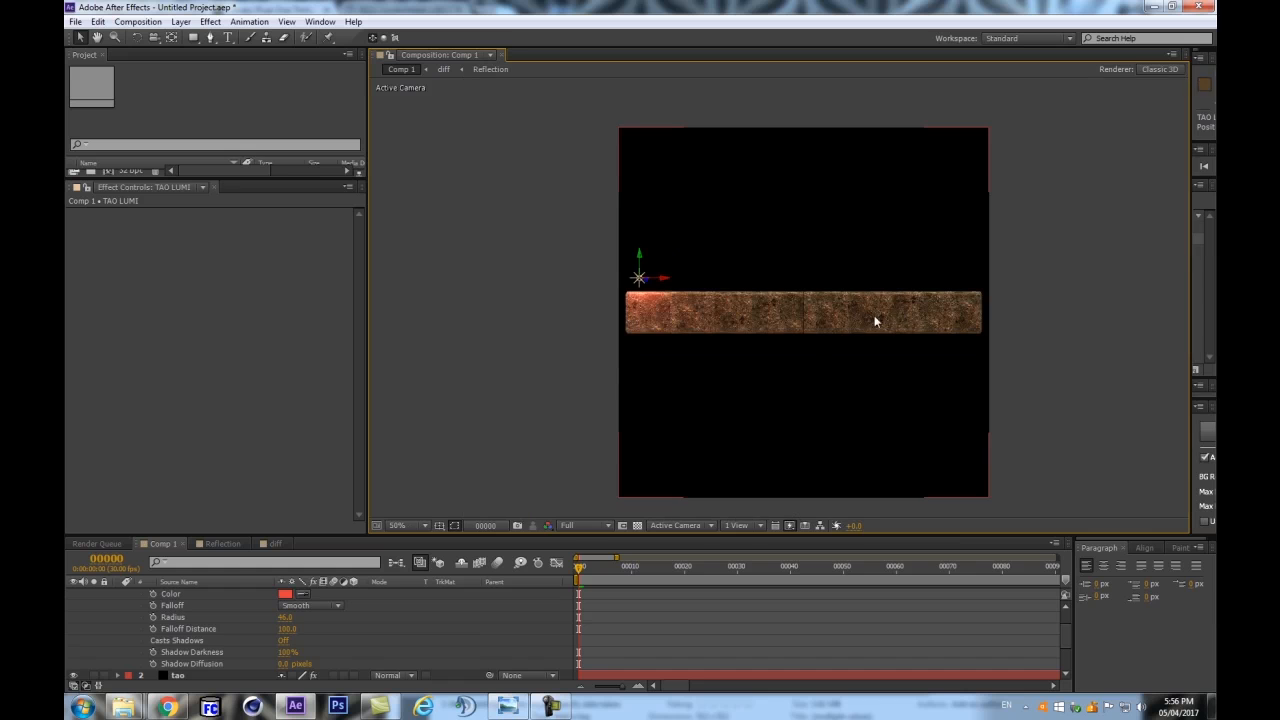
pyautogui.press('.')
pyautogui.press('.')
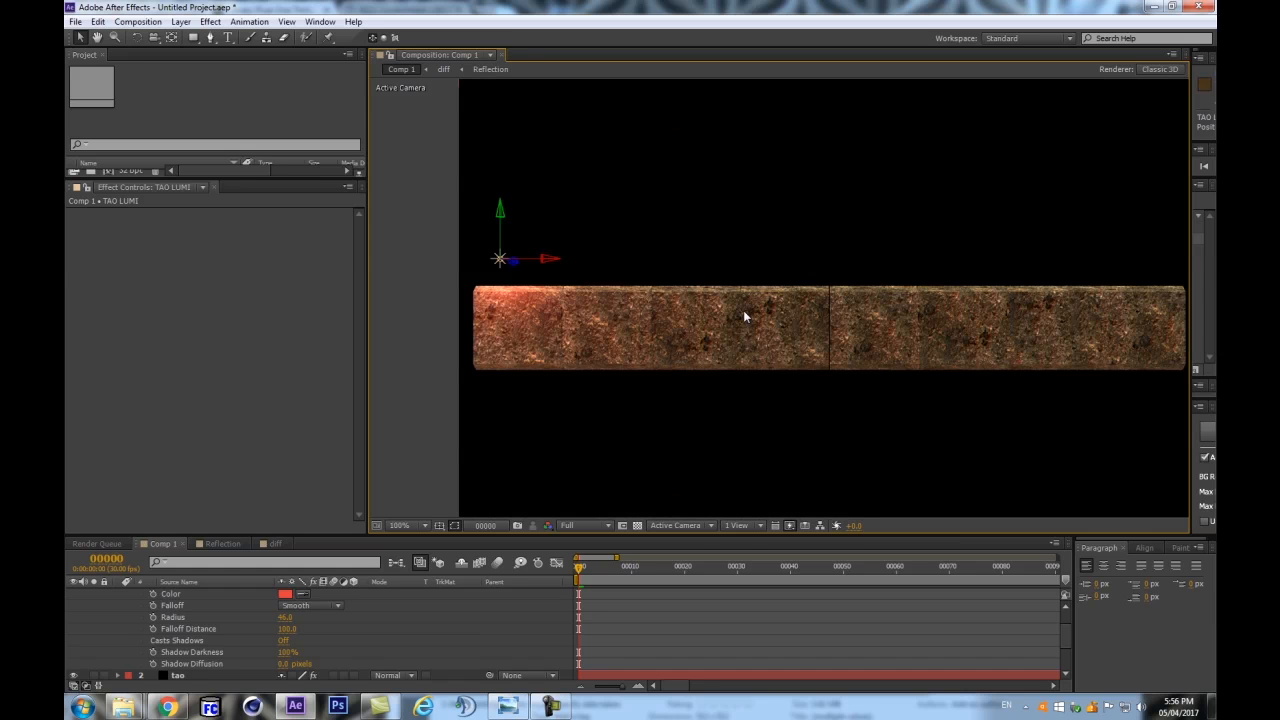
pyautogui.moveTo(547, 260)
pyautogui.mouseDown()
pyautogui.moveTo(577, 262)
pyautogui.moveTo(530, 258)
pyautogui.moveTo(557, 250)
pyautogui.moveTo(540, 250)
pyautogui.mouseUp()
pyautogui.scroll(1, 197, 612)
# Duplicate the TAO LUMI light and place the copy well above the right part of the bar
pyautogui.hotkey('ctrl', 'd')
pyautogui.moveTo(540, 261); pyautogui.dragTo(1214, 231)
pyautogui.scroll(-1, 950, 195)
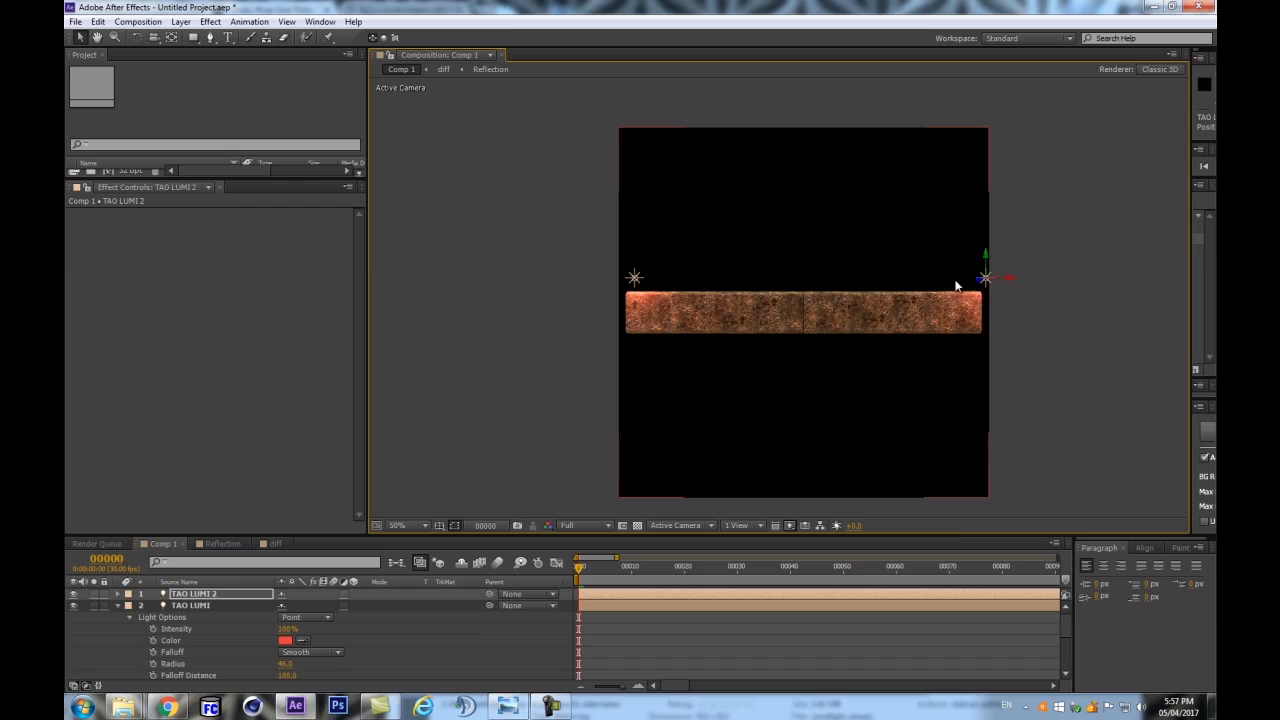
pyautogui.moveTo(987, 280); pyautogui.dragTo(923, 200)
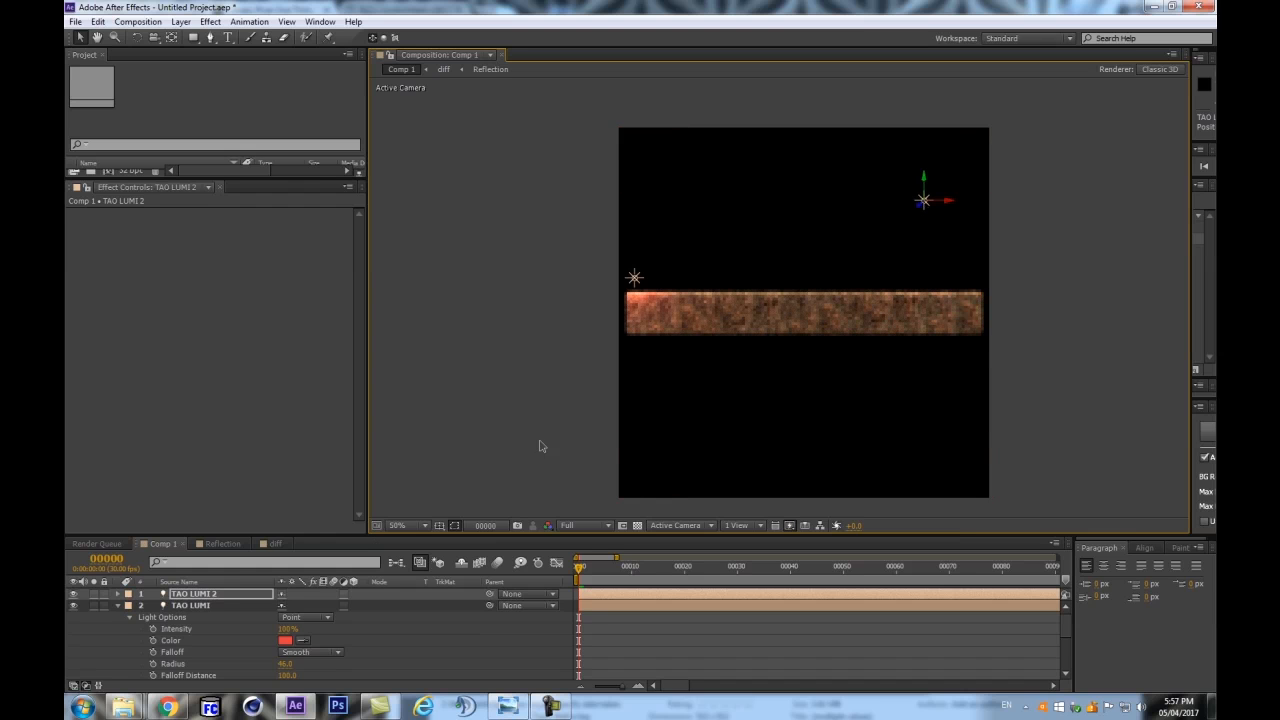
# Reveal the light options of TAO LUMI 2 and set its intensity to 200% and its radius to about 69
pyautogui.press('a')
pyautogui.press('a')
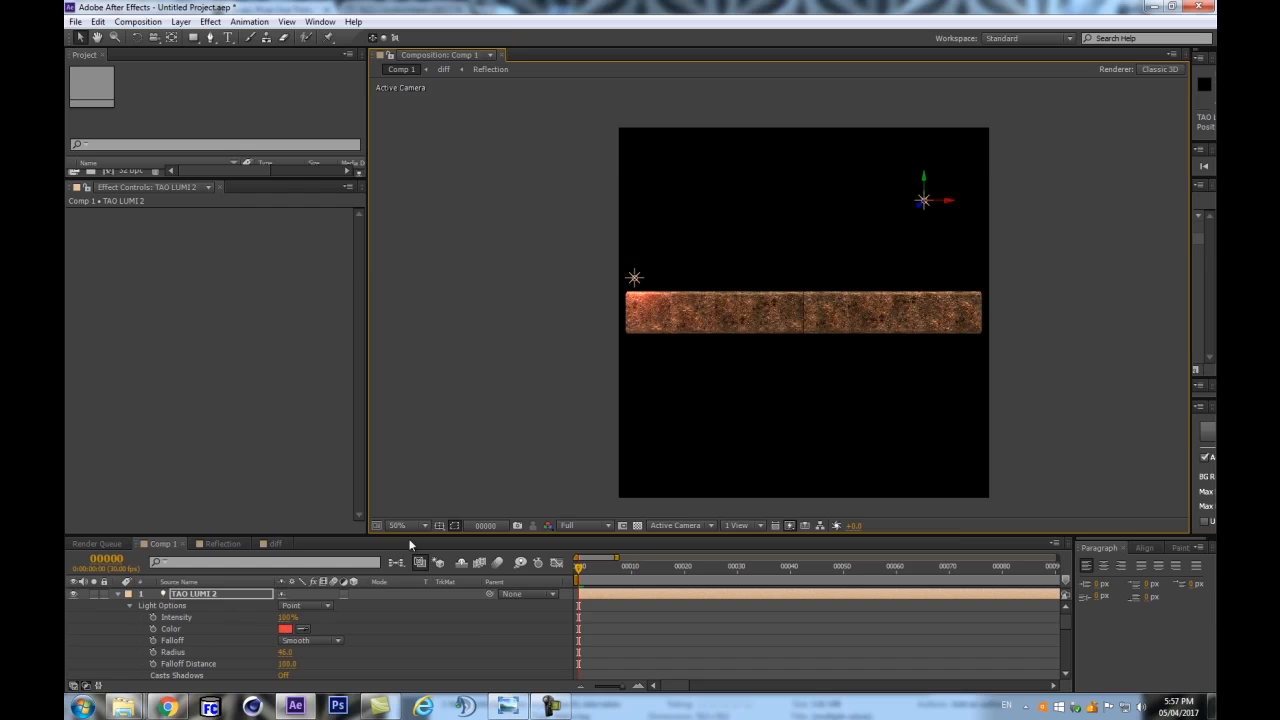
pyautogui.moveTo(422, 533); pyautogui.dragTo(422, 471)
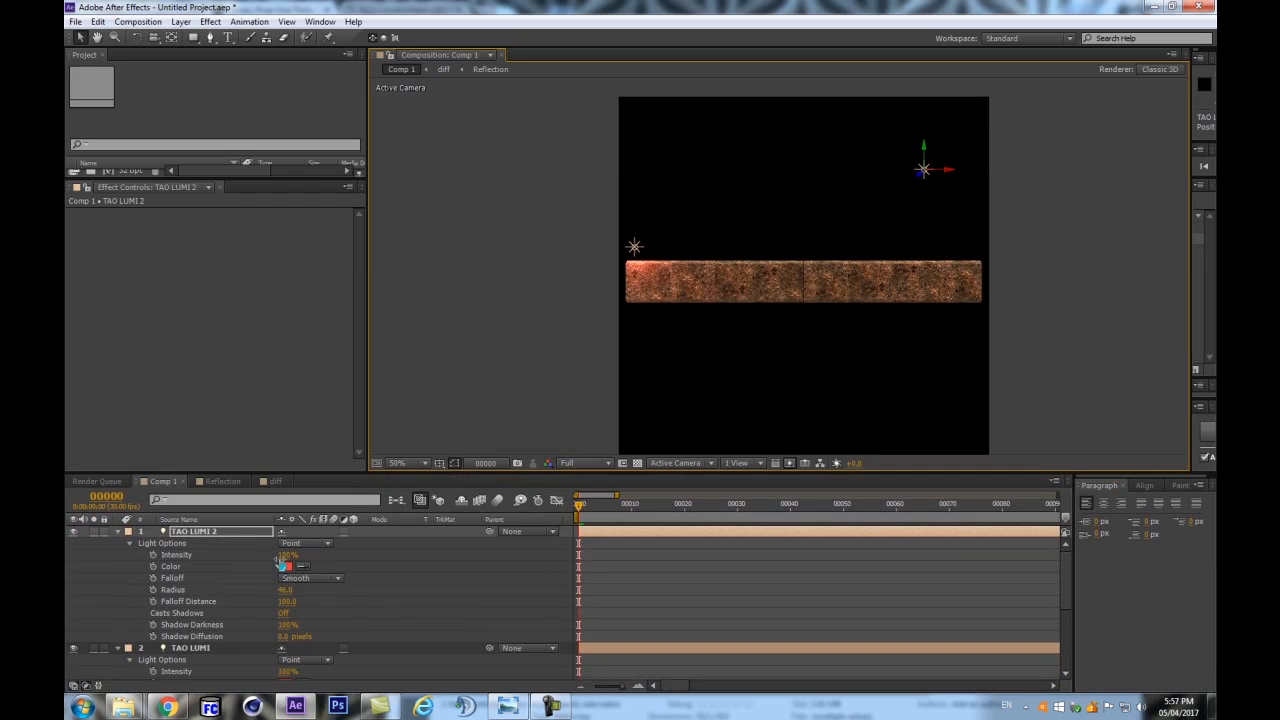
pyautogui.moveTo(293, 558); pyautogui.dragTo(330, 529)
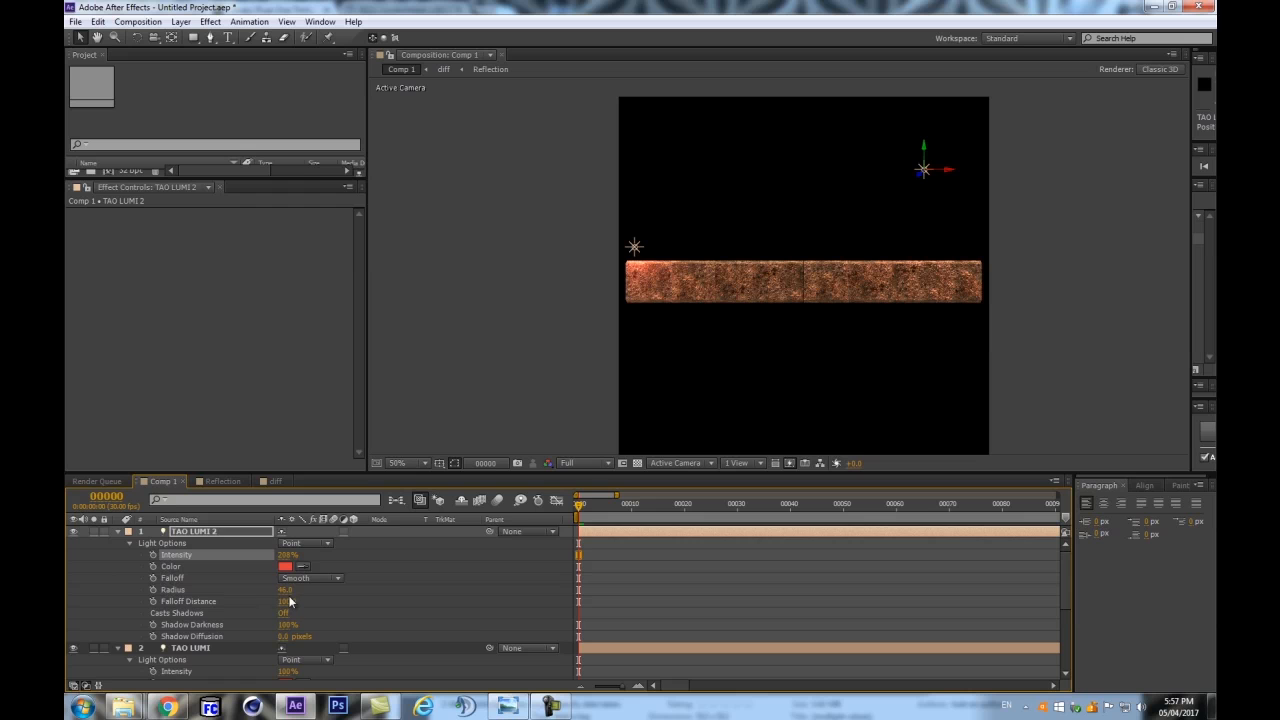
pyautogui.moveTo(285, 590)
pyautogui.mouseDown()
pyautogui.moveTo(300, 589)
pyautogui.moveTo(294, 567)
pyautogui.mouseUp()
# Set the color of TAO LUMI 2 to the pale orange EFC0A7
pyautogui.click(286, 566)
pyautogui.moveTo(944, 590); pyautogui.dragTo(943, 578)
pyautogui.moveTo(815, 418); pyautogui.dragTo(803, 419)
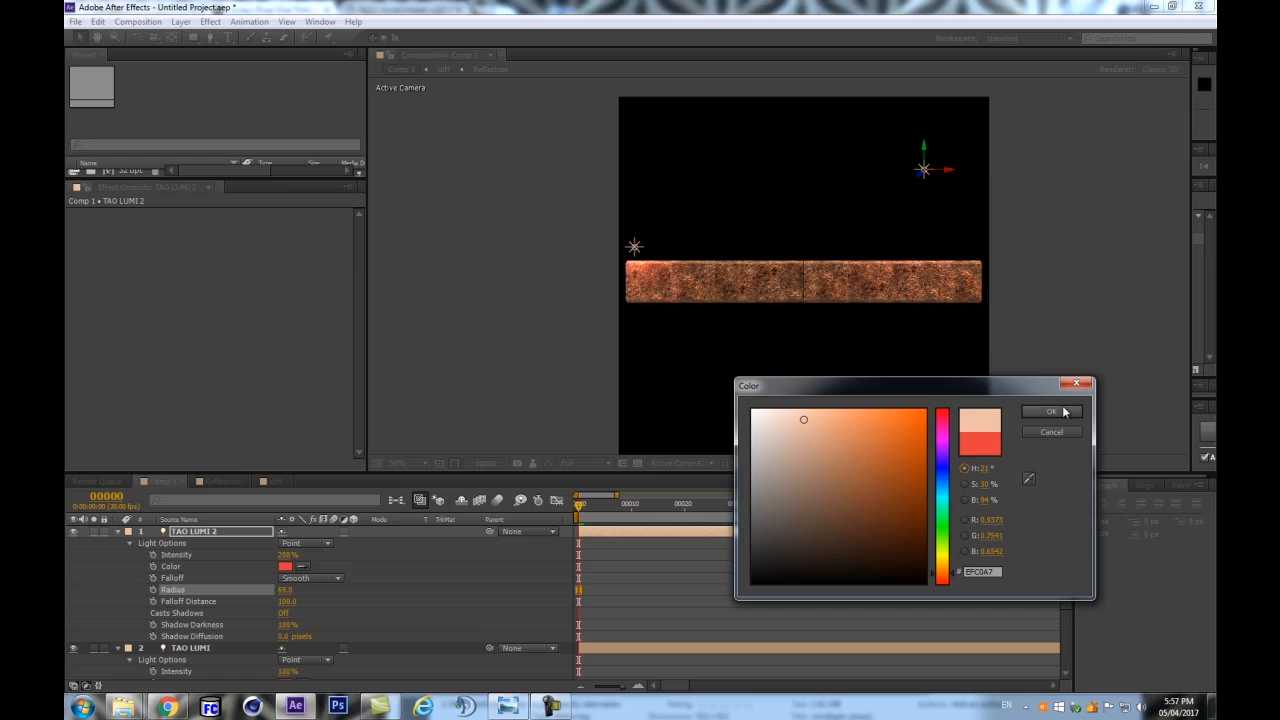
pyautogui.click(1052, 412)
# Move TAO LUMI 2 up to the frame's top edge, slightly left of the bar's center, and inspect the bar closely
pyautogui.moveTo(945, 172); pyautogui.dragTo(779, 107)
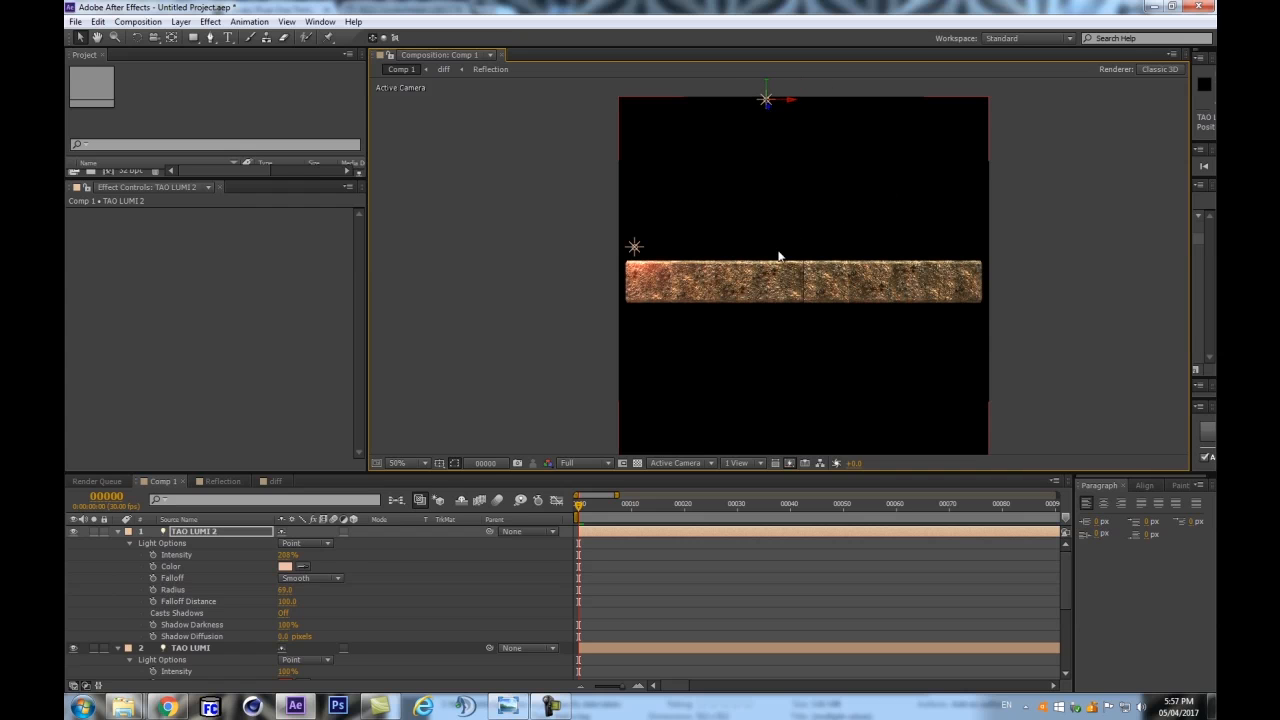
pyautogui.scroll(4, 779, 256)
pyautogui.scroll(-2, 910, 248)
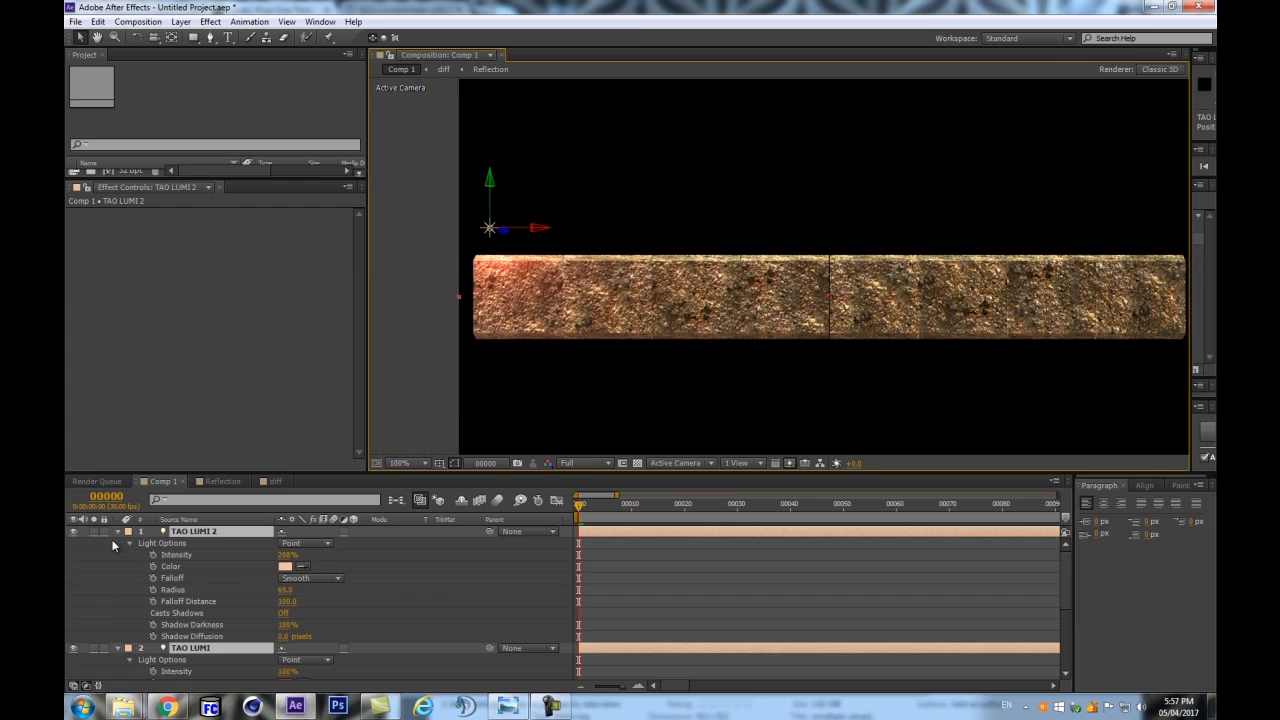
# Collapse both lights' properties and set Light Falloff to Smooth in the tao layer's Material & Lighting settings
pyautogui.click(117, 532)
pyautogui.click(367, 627)
pyautogui.click(178, 554)
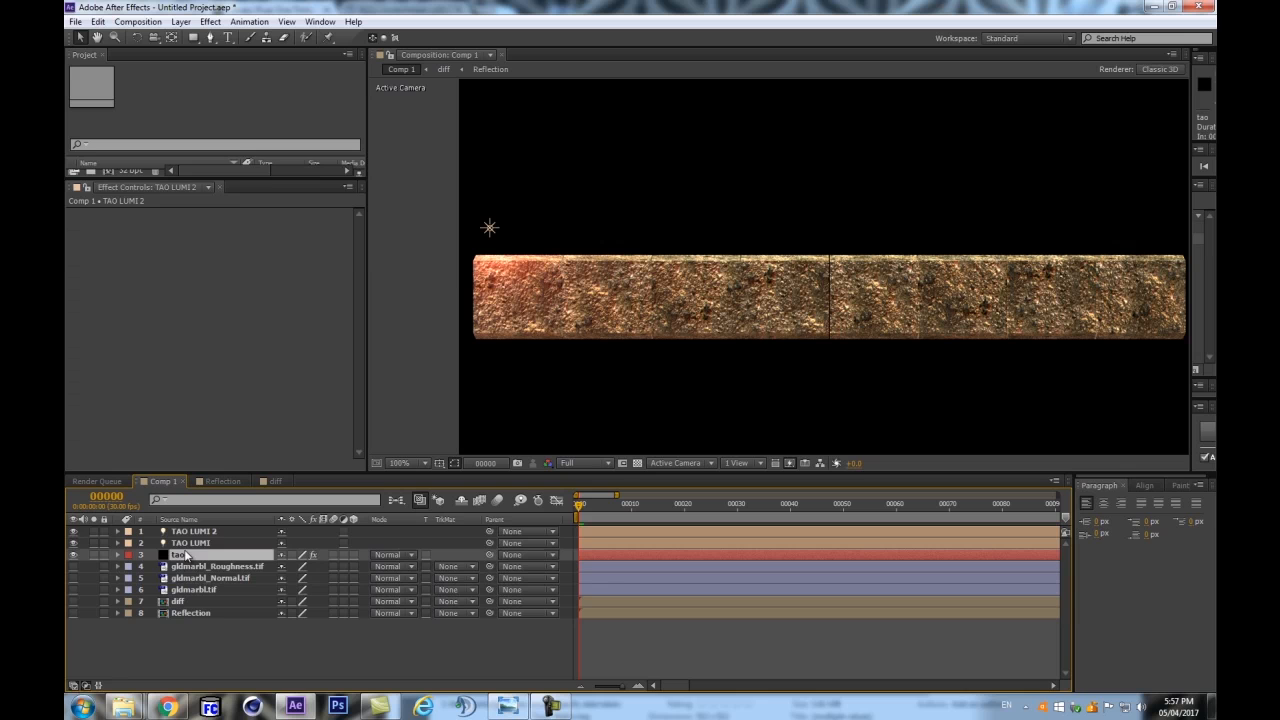
pyautogui.moveTo(358, 248); pyautogui.dragTo(348, 310)
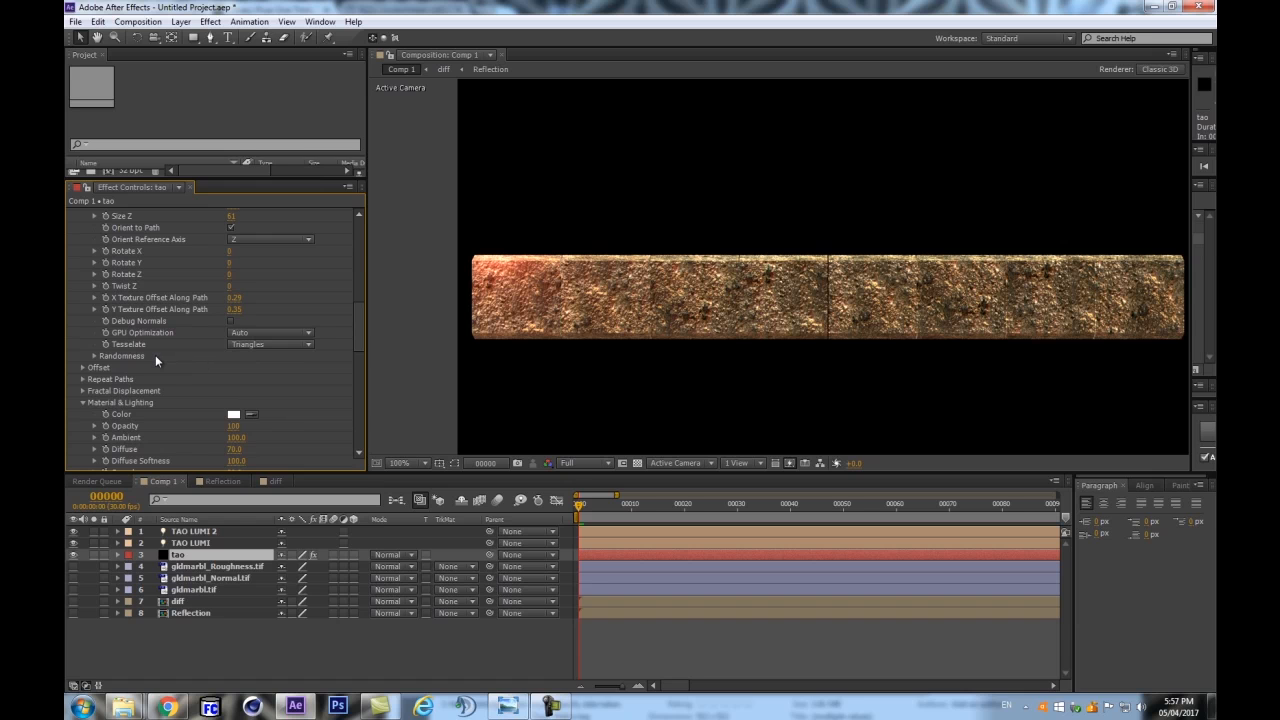
pyautogui.press(',')
pyautogui.press('.')
pyautogui.scroll(-1, 241, 345)
pyautogui.press(',')
pyautogui.press('.')
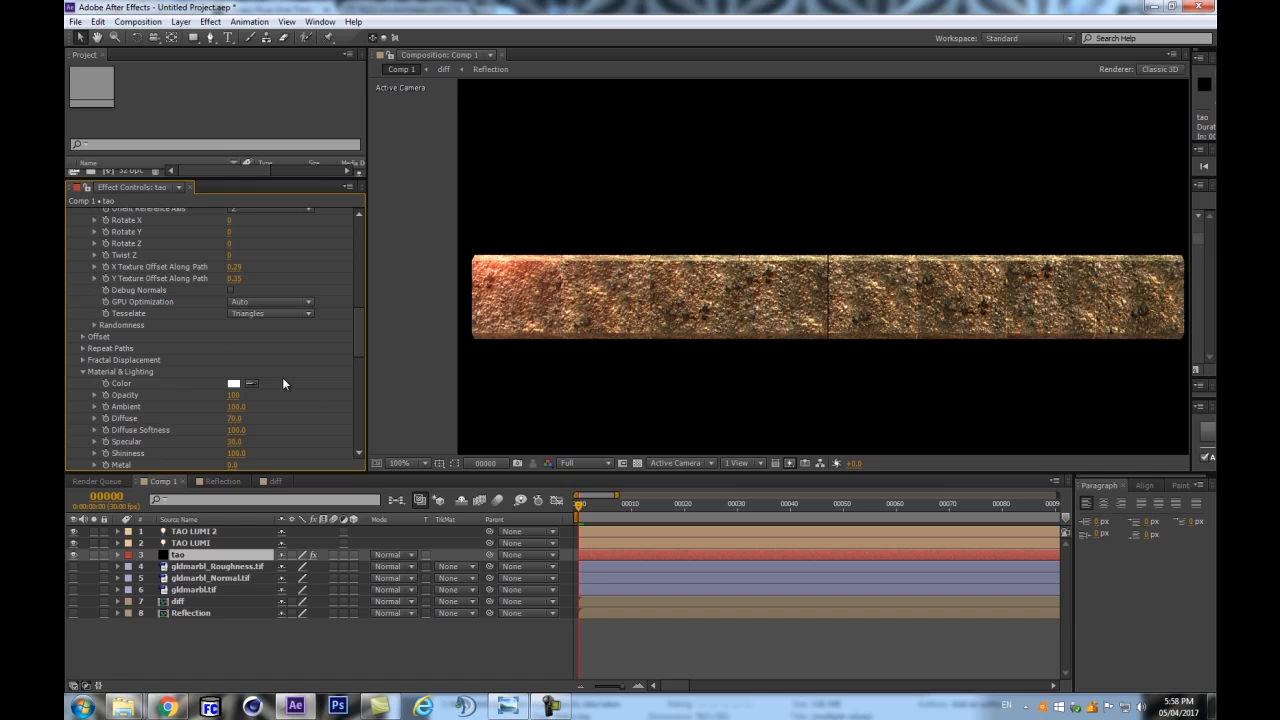
pyautogui.scroll(-3, 283, 383)
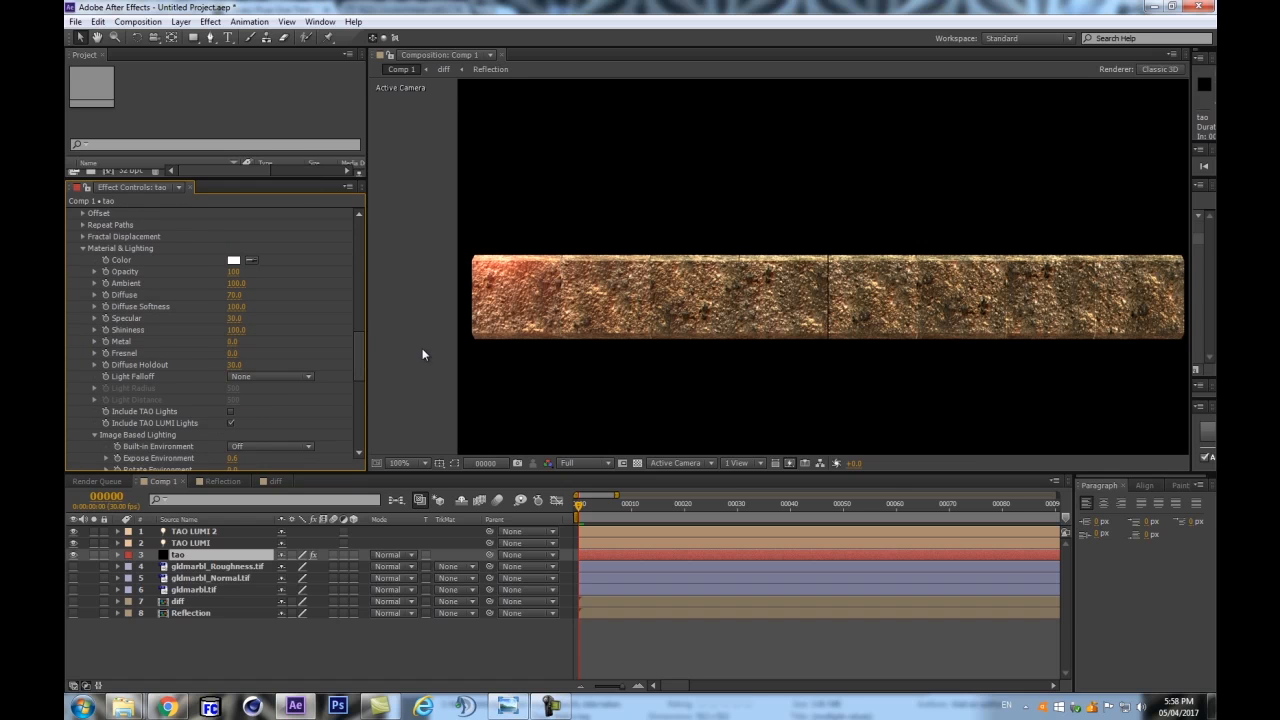
pyautogui.click(254, 376)
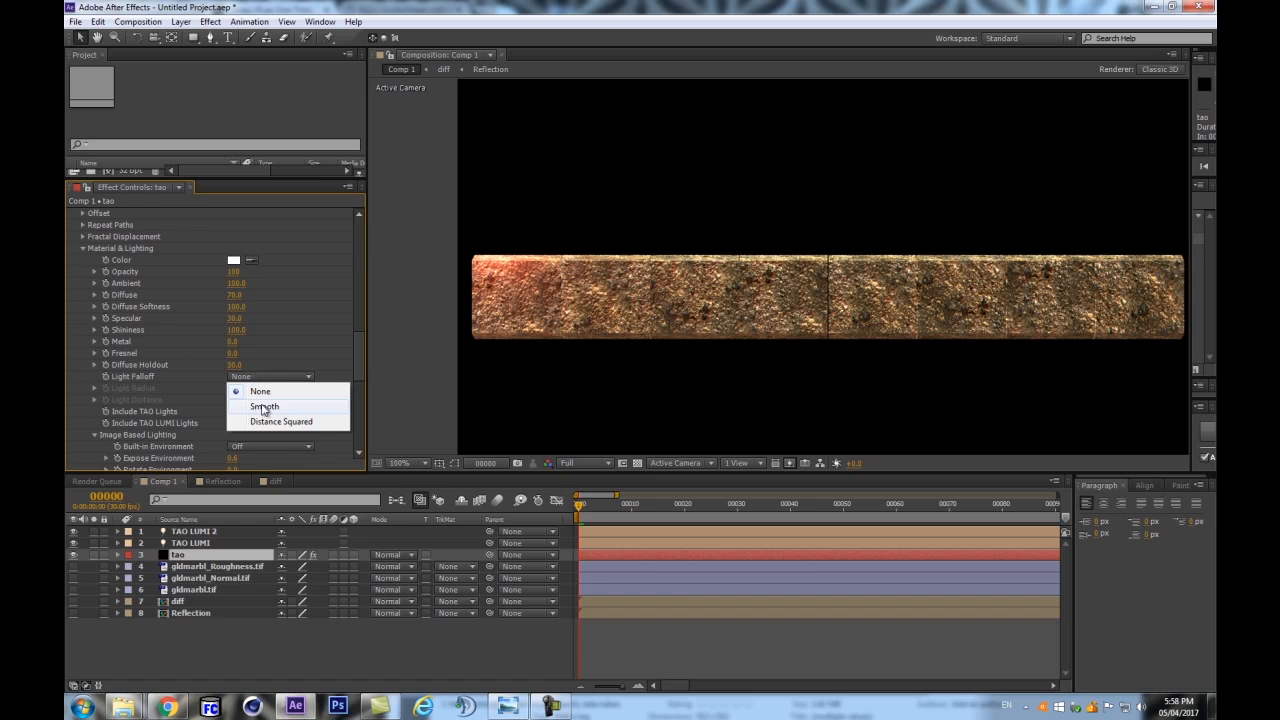
pyautogui.click(264, 407)
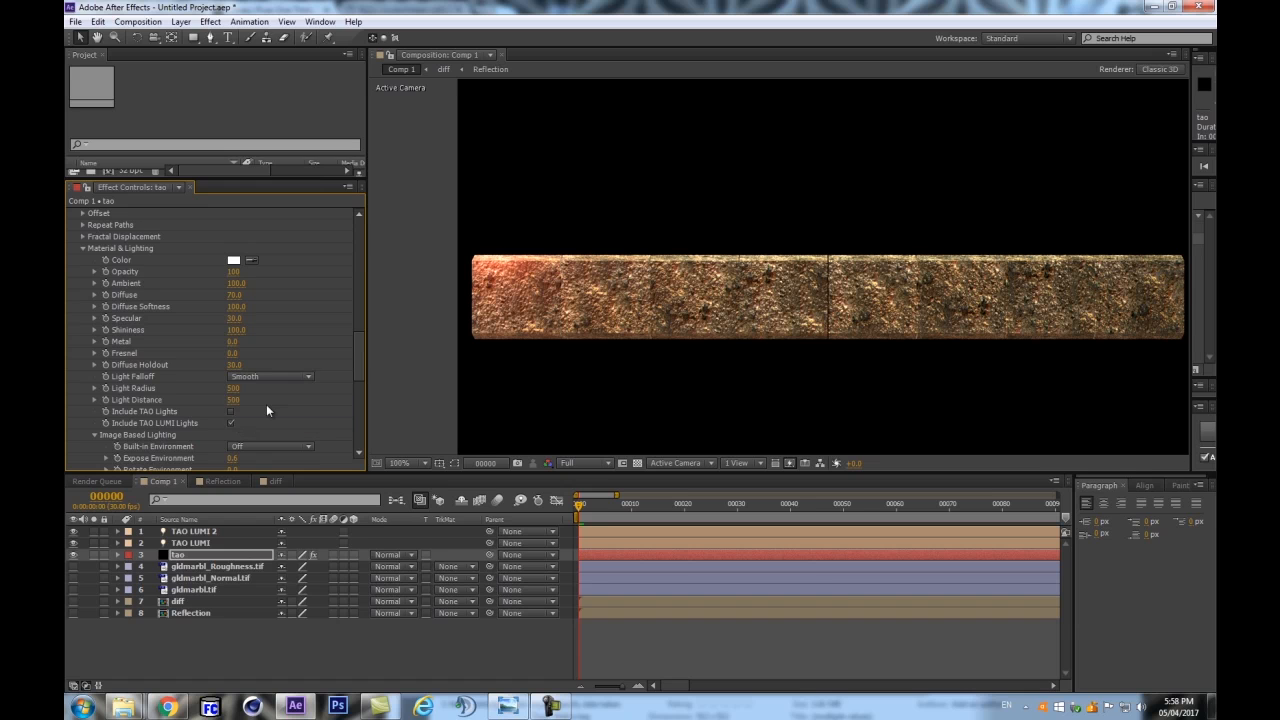
# Raise the intensity of both lights together, to 750% for TAO LUMI 2 and 650% for TAO LUMI
pyautogui.click(201, 534)
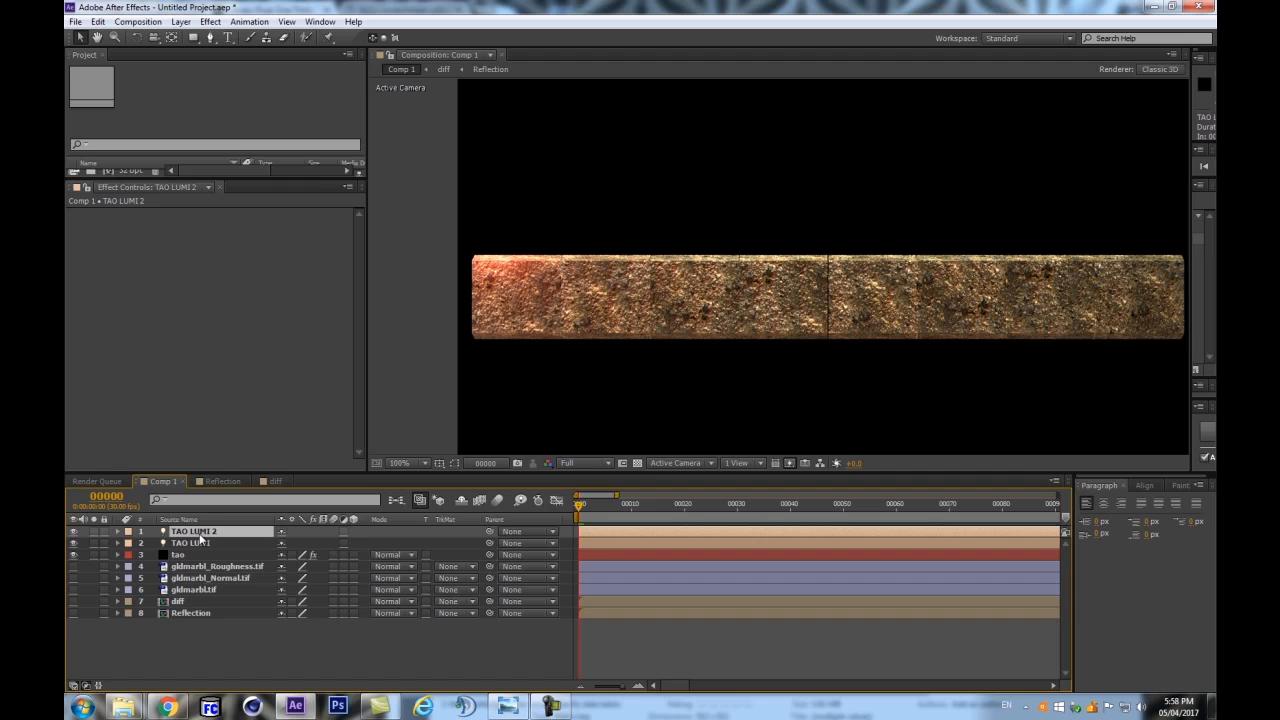
pyautogui.keyDown('shift'); pyautogui.click(201, 543); pyautogui.keyUp('shift')
pyautogui.press('a')
pyautogui.press('a')
pyautogui.moveTo(290, 555); pyautogui.dragTo(328, 555)
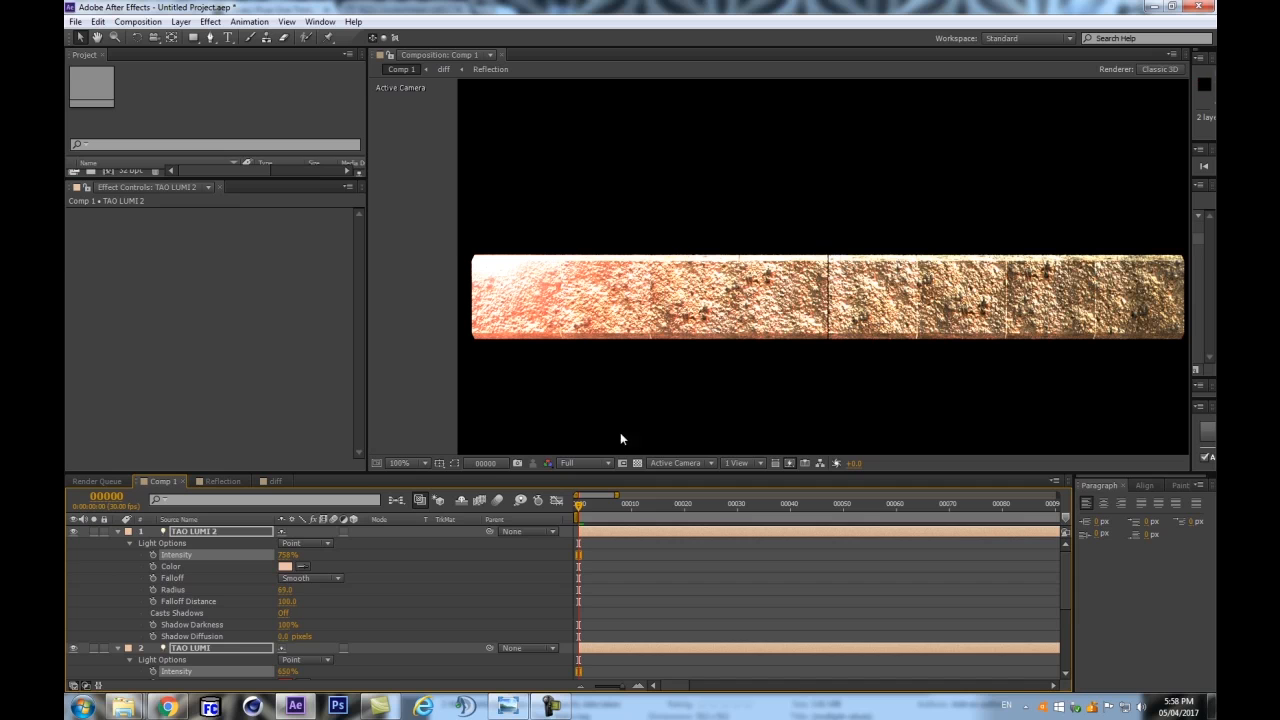
# Set Tao's Light Radius to 160 and Light Distance to 460 under Material & Lighting, and check the whole bar
pyautogui.scroll(-4, 210, 643)
pyautogui.click(205, 671)
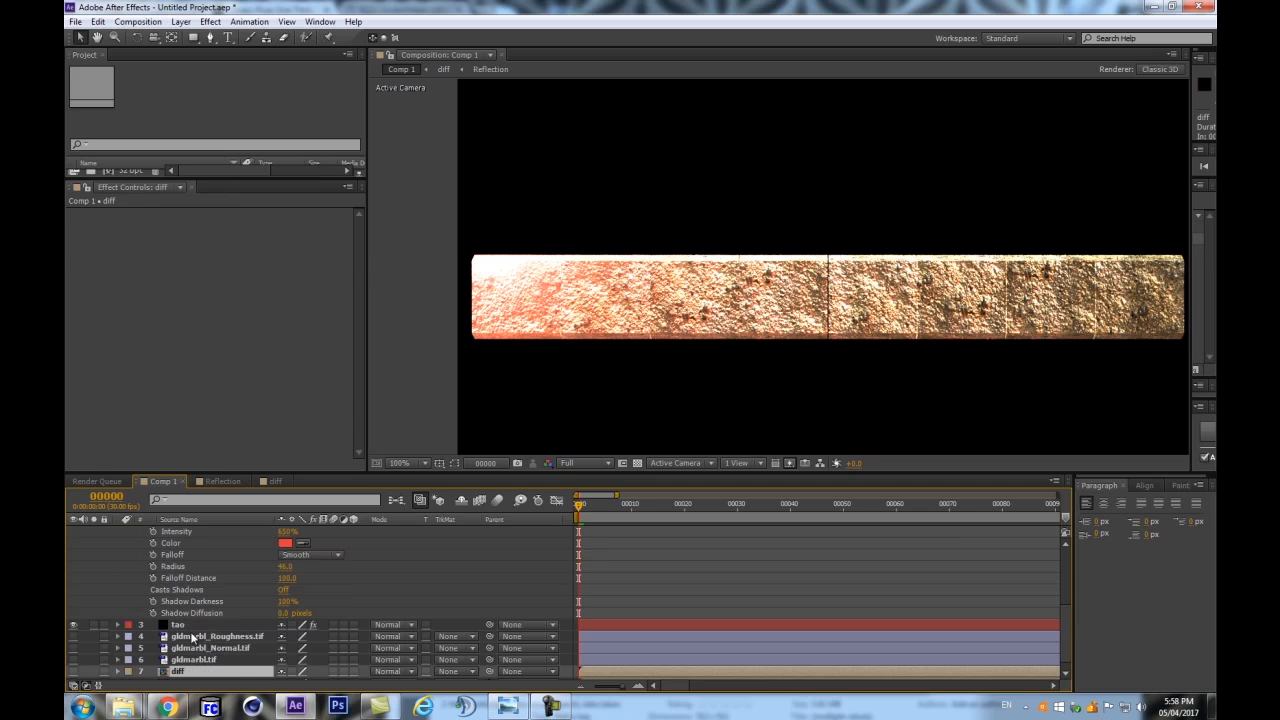
pyautogui.scroll(-2, 193, 635)
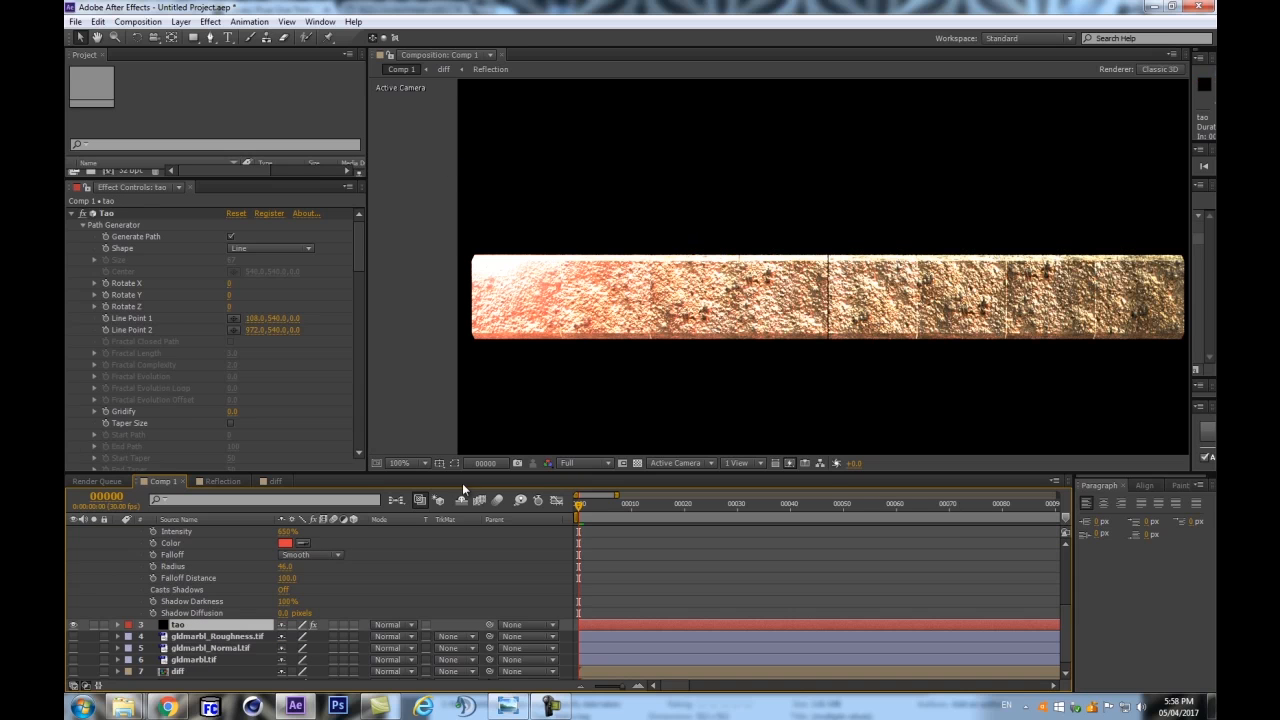
pyautogui.moveTo(360, 227); pyautogui.dragTo(358, 440)
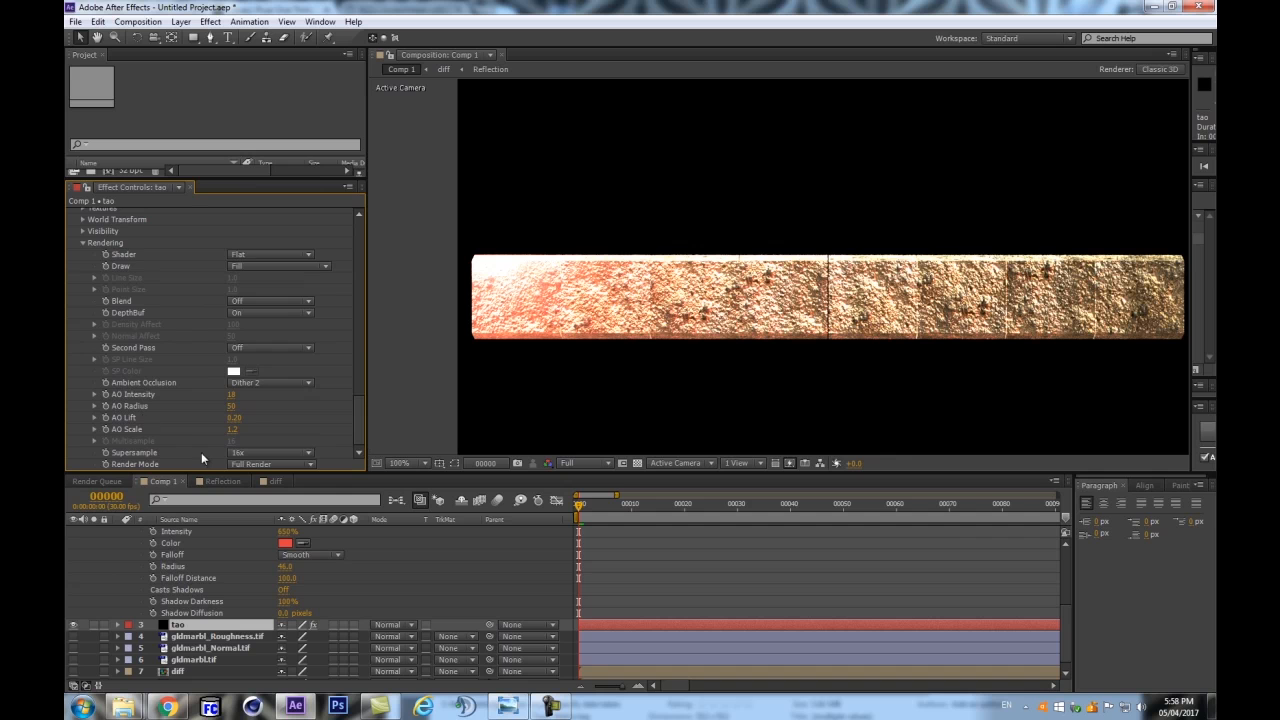
pyautogui.scroll(5, 240, 280)
pyautogui.scroll(3, 231, 356)
pyautogui.moveTo(233, 334); pyautogui.dragTo(207, 334)
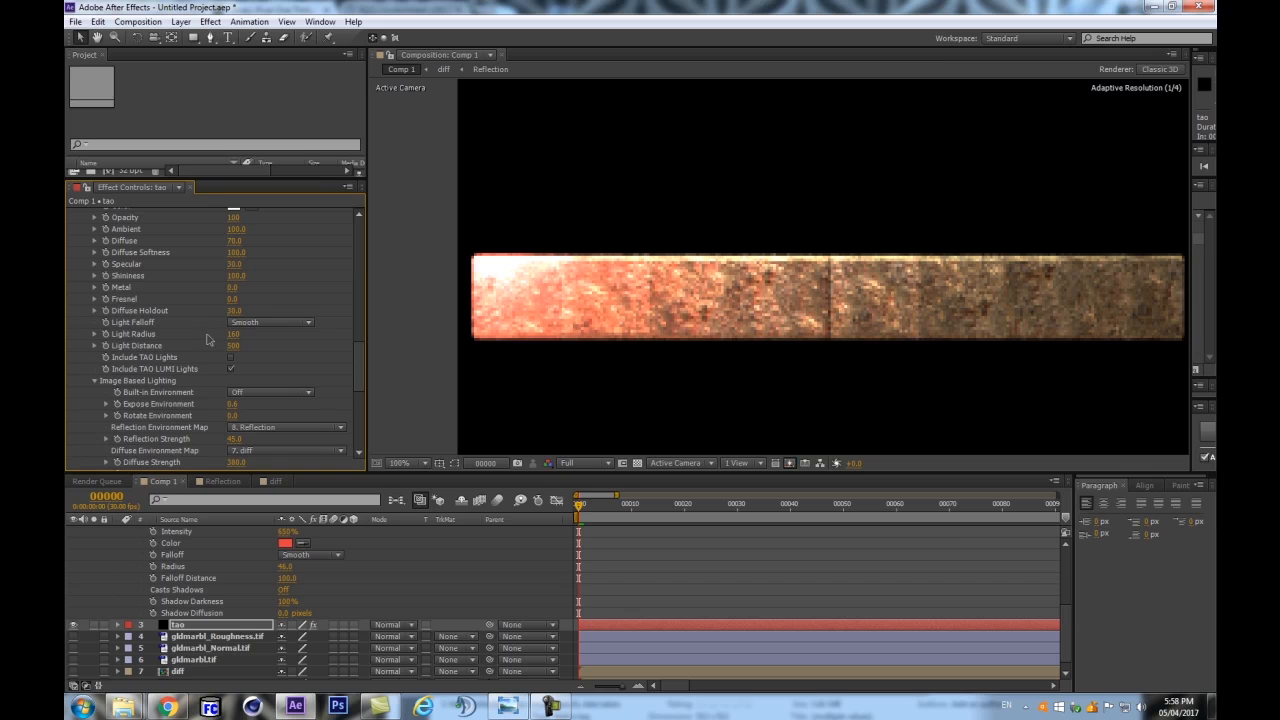
pyautogui.moveTo(233, 346); pyautogui.dragTo(229, 346)
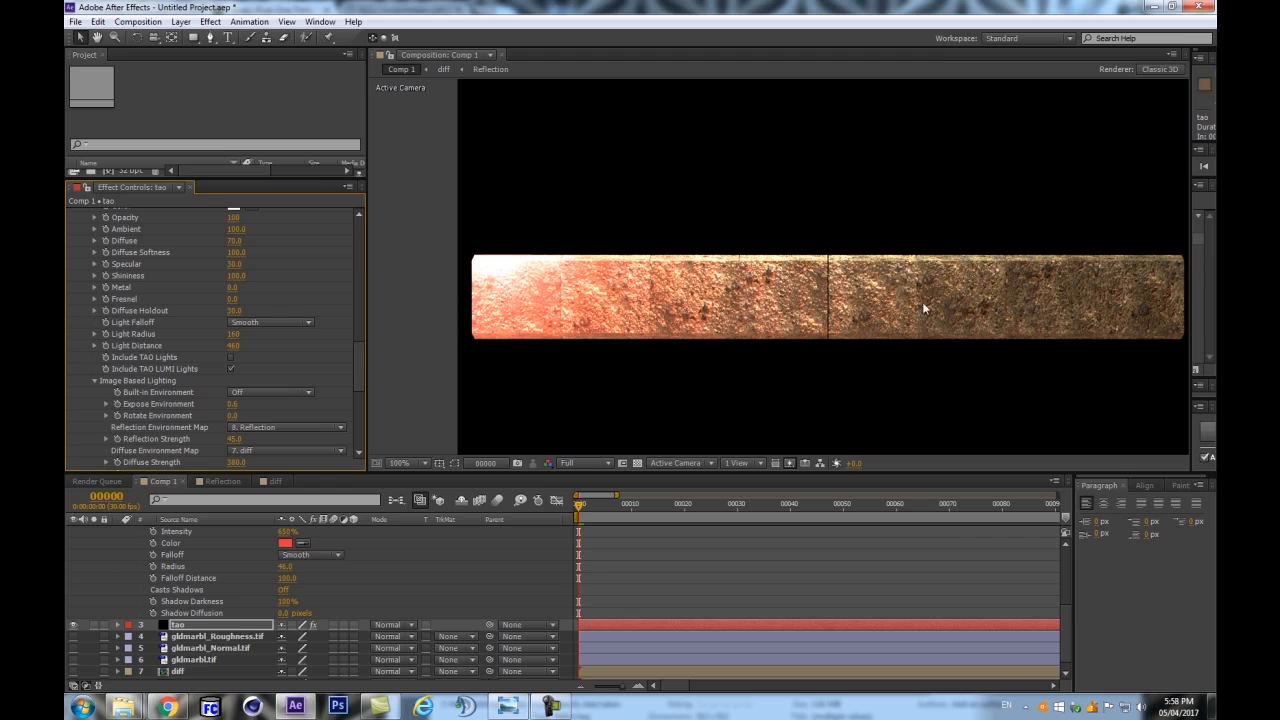
pyautogui.press(',')
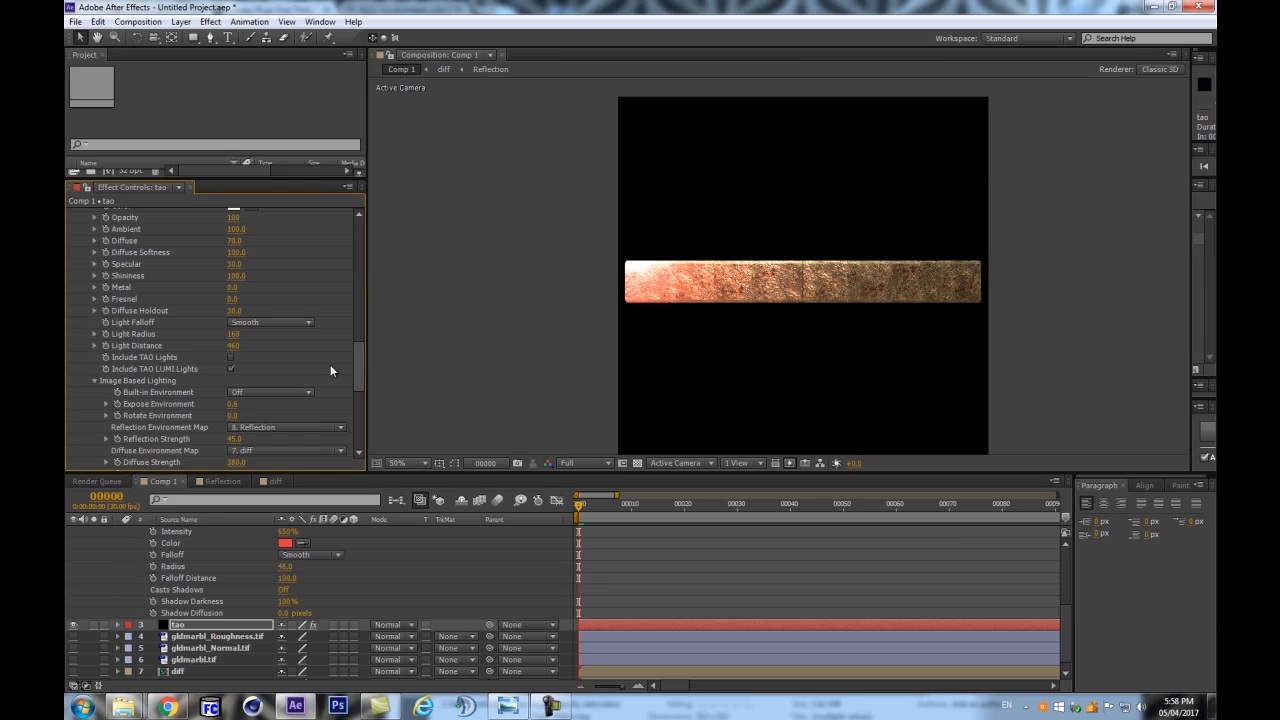
pyautogui.scroll(4, 221, 594)
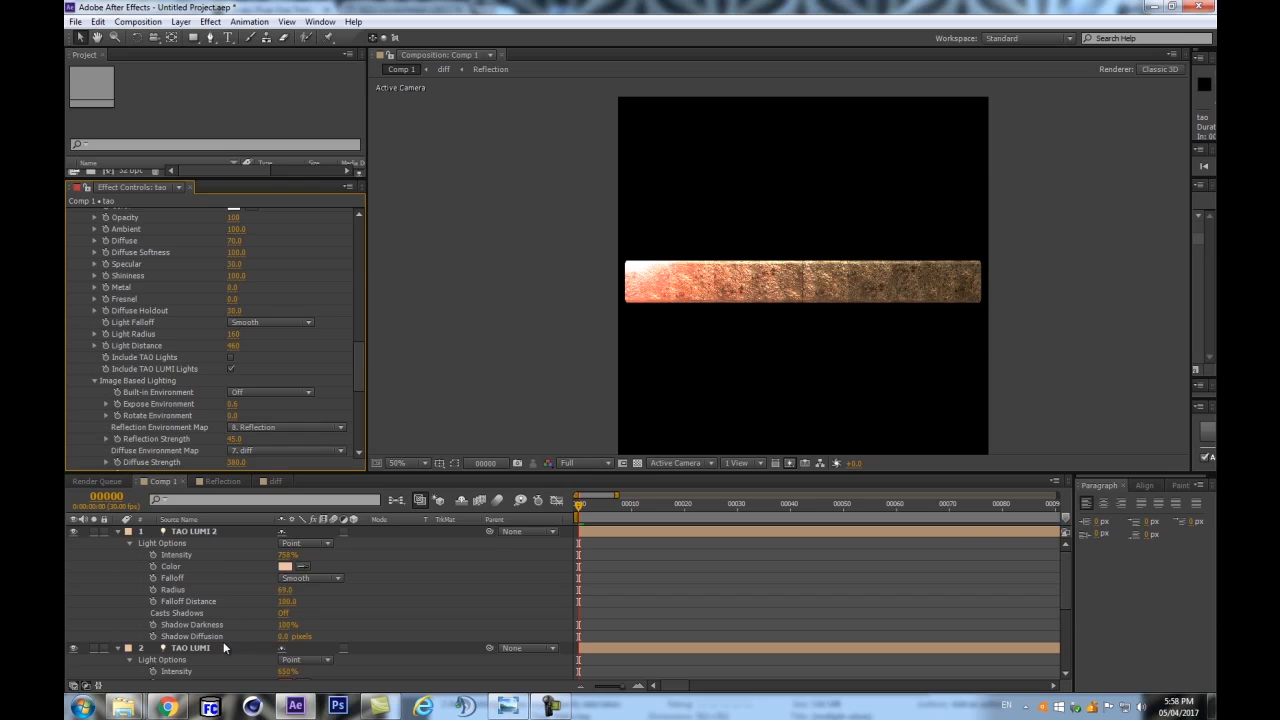
# Move the TAO LUMI light to about -93.1, 432.5, -111.2, check the bar's lighting closely, and collapse TAO LUMI 2's properties
pyautogui.click(223, 645)
pyautogui.press('p')
pyautogui.moveTo(283, 659); pyautogui.dragTo(177, 672)
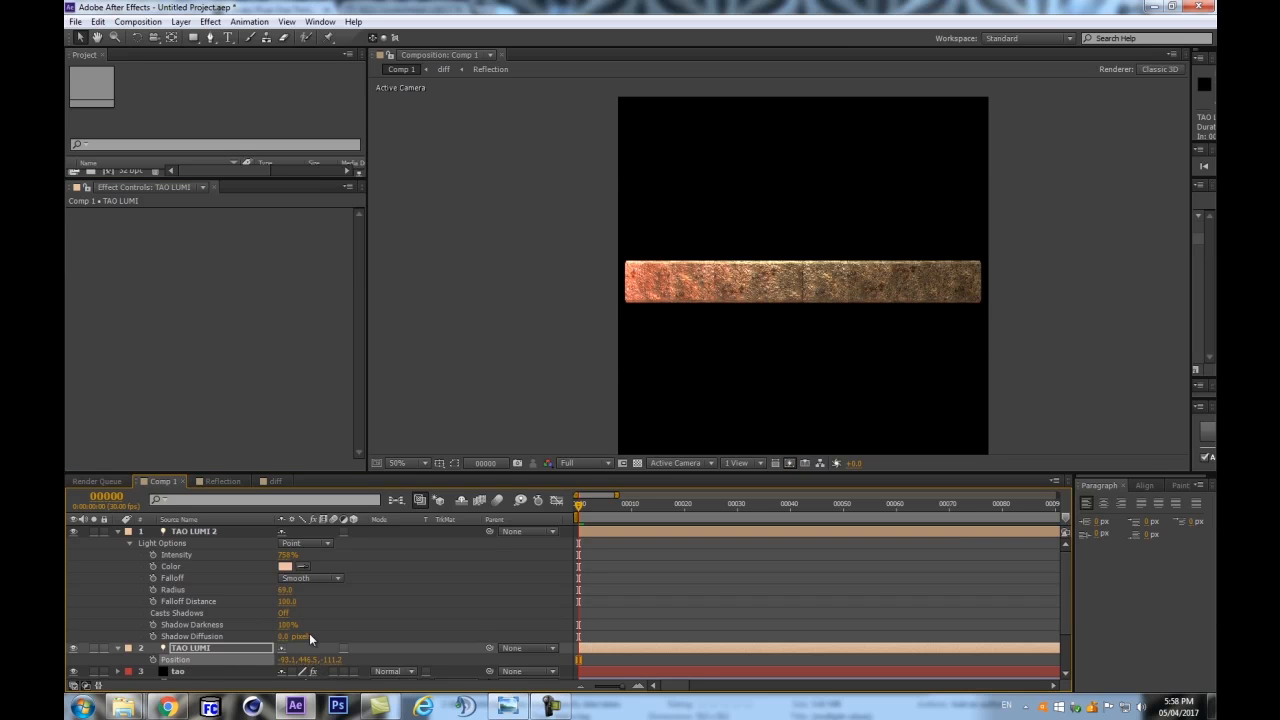
pyautogui.moveTo(306, 660)
pyautogui.mouseDown()
pyautogui.moveTo(222, 675)
pyautogui.moveTo(307, 660)
pyautogui.mouseUp()
pyautogui.scroll(2, 1040, 247)
pyautogui.scroll(-2, 1039, 247)
pyautogui.scroll(1, 1038, 247)
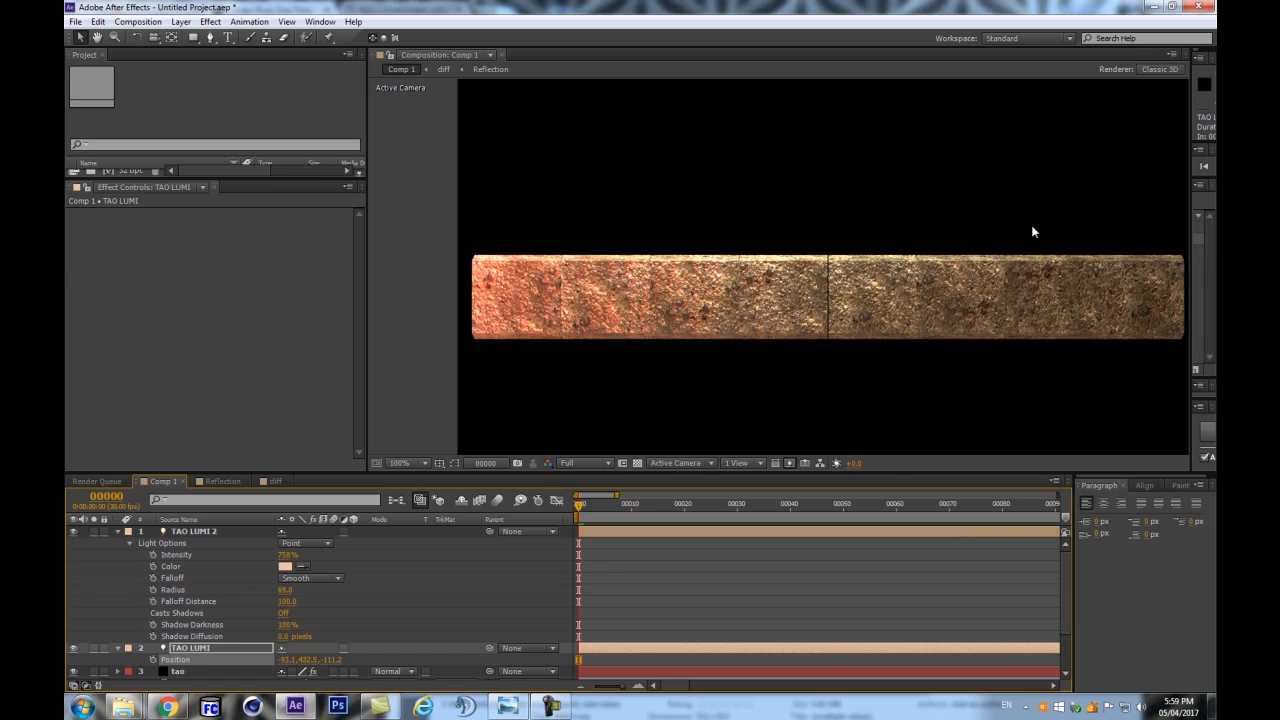
pyautogui.scroll(-1, 1033, 229)
pyautogui.click(117, 531)
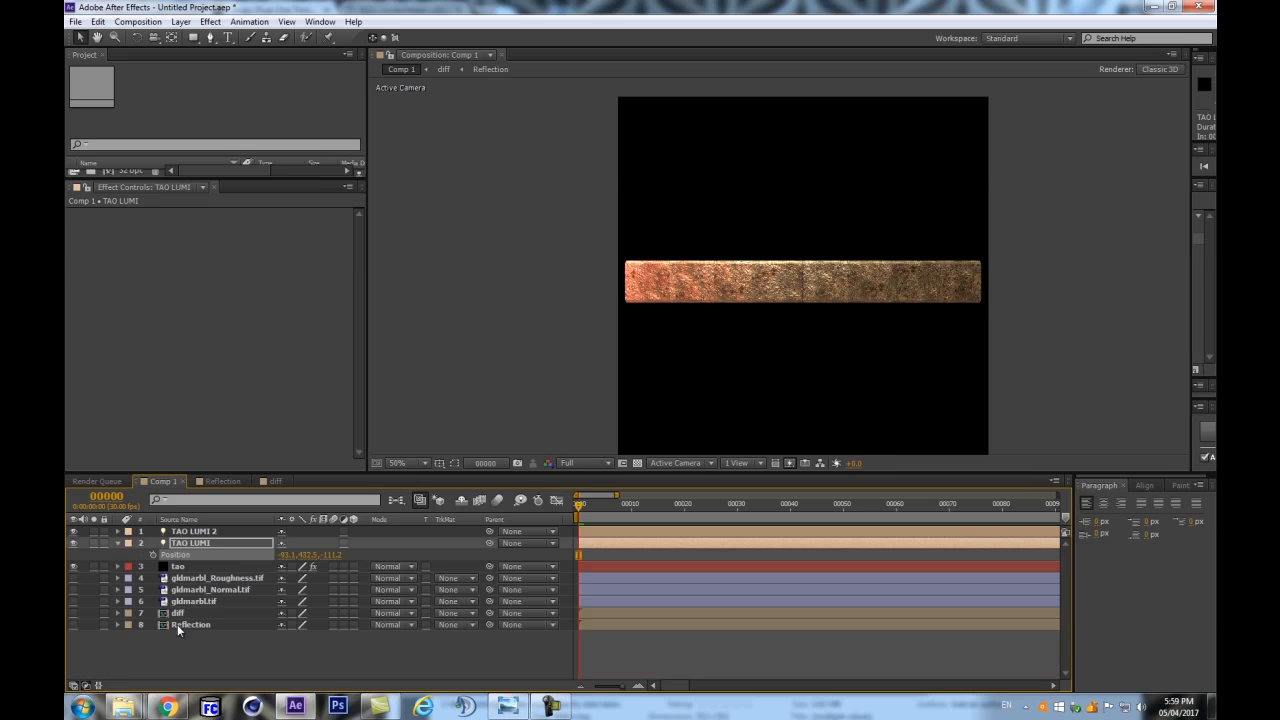
# Raise the tao layer's Light Radius to 190 and Light Distance to 730 in its Material & Lighting settings
pyautogui.click(180, 567)
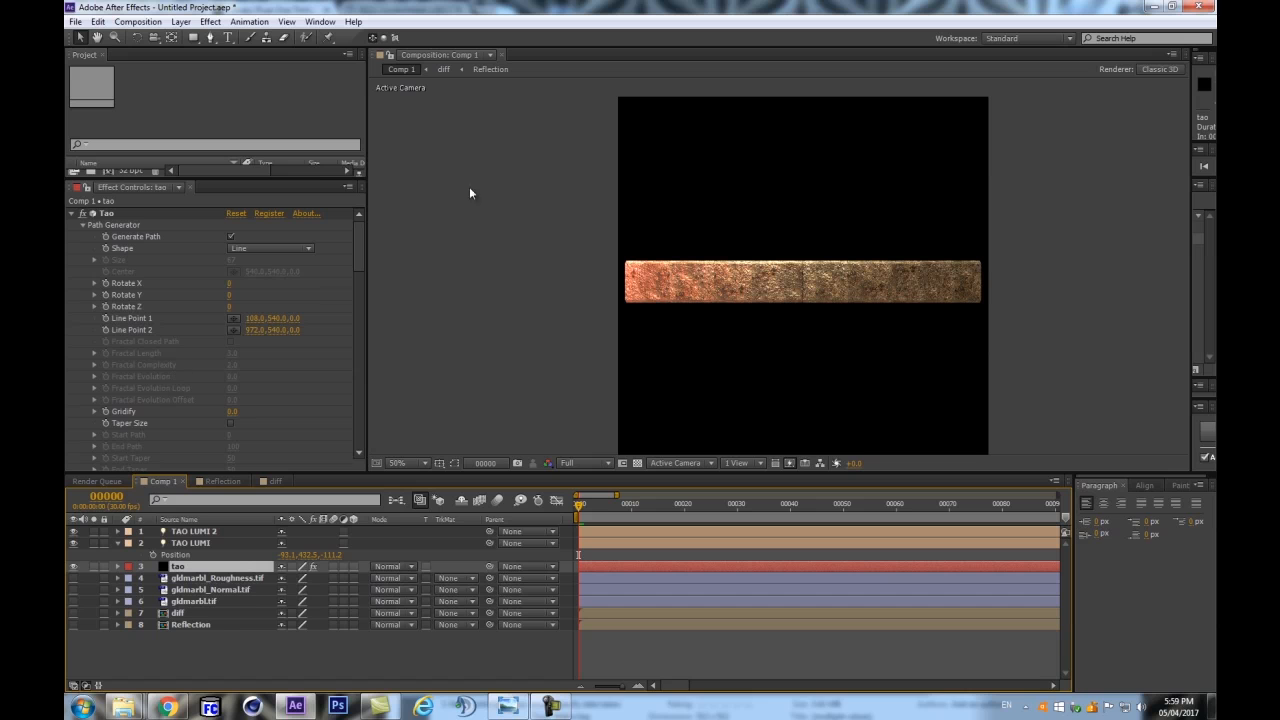
pyautogui.moveTo(357, 232); pyautogui.dragTo(581, 333)
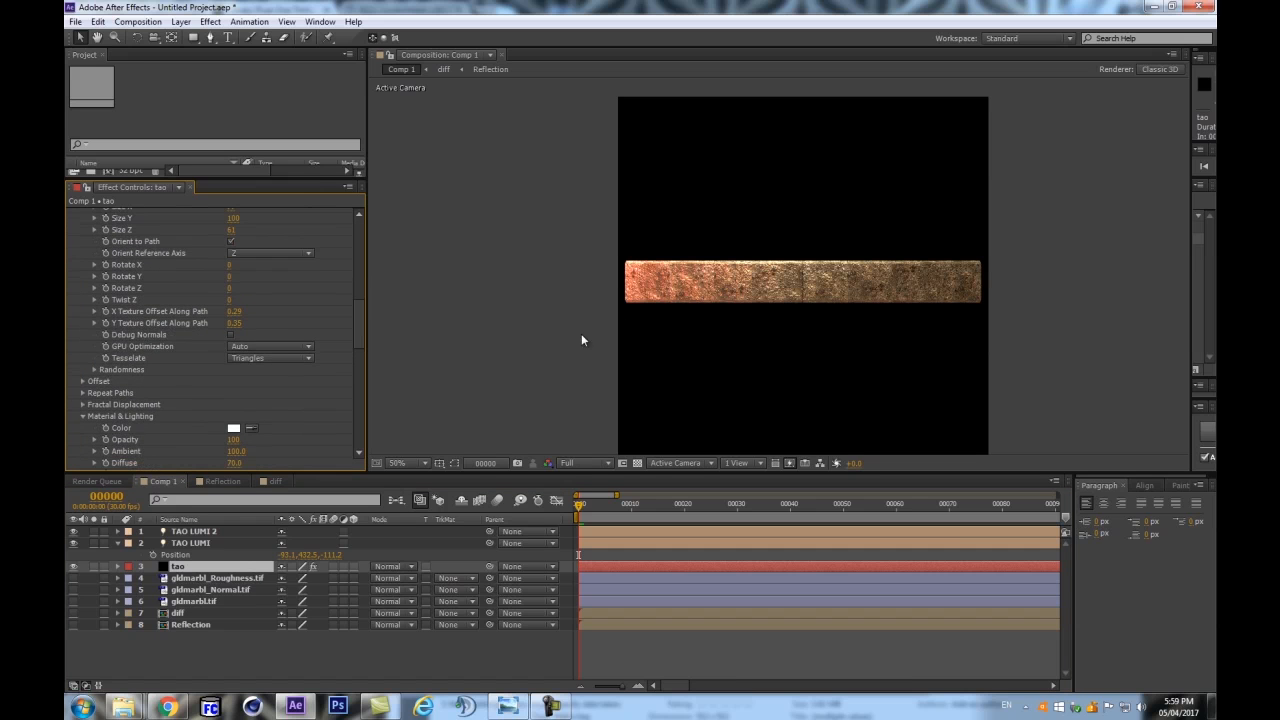
pyautogui.press('.')
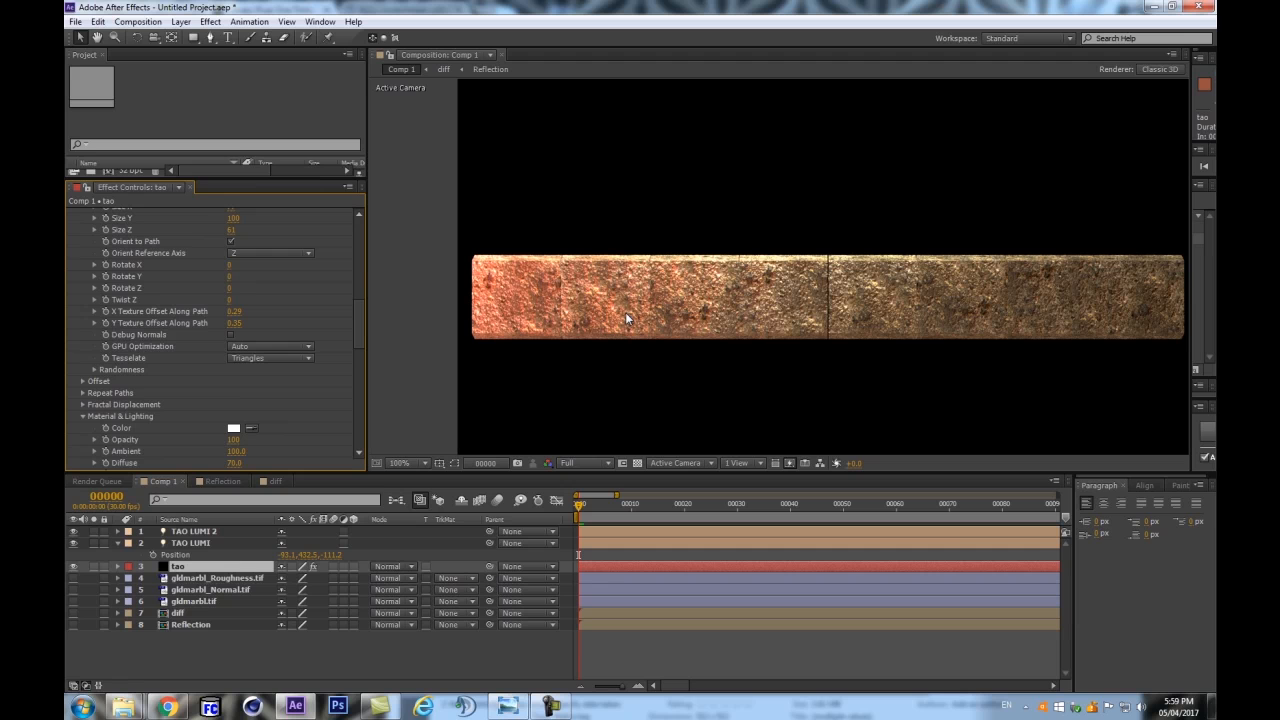
pyautogui.scroll(-10, 279, 388)
pyautogui.scroll(-8, 249, 395)
pyautogui.moveTo(359, 420); pyautogui.dragTo(355, 363)
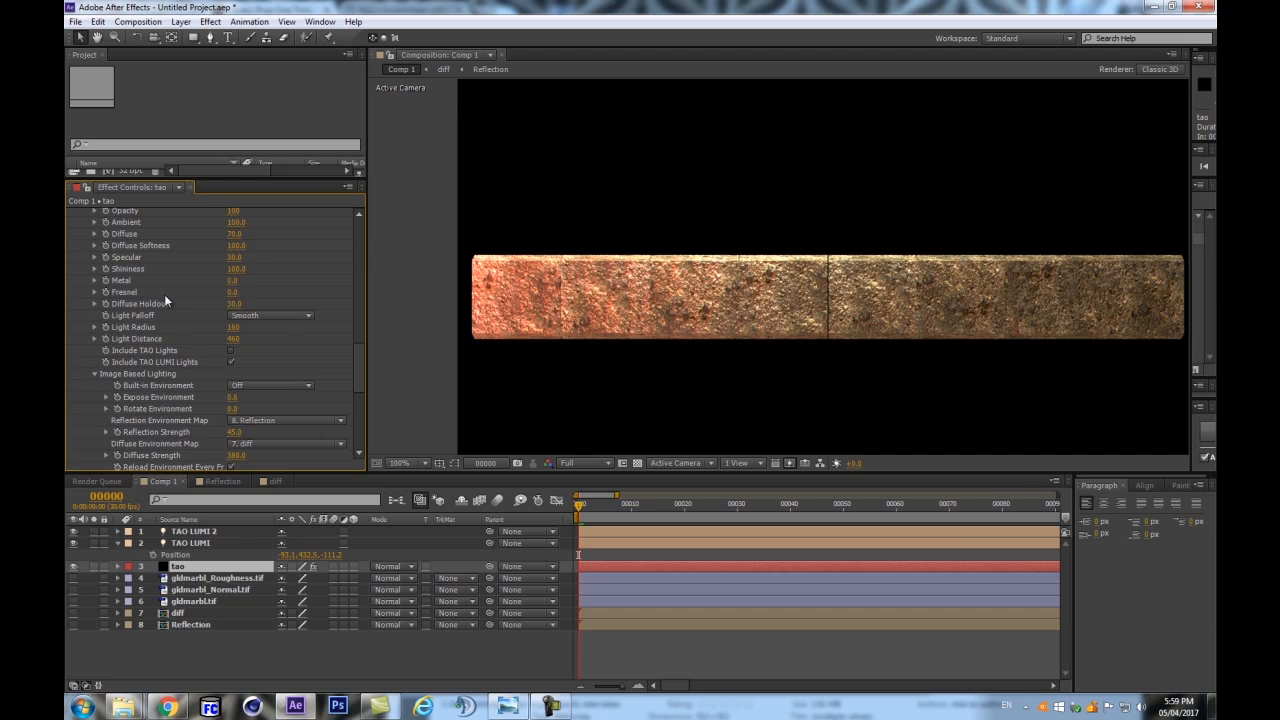
pyautogui.scroll(1, 166, 296)
pyautogui.moveTo(229, 368)
pyautogui.mouseDown()
pyautogui.moveTo(236, 356)
pyautogui.moveTo(236, 378)
pyautogui.moveTo(247, 368)
pyautogui.mouseUp()
# Set Tao's Diffuse to 20, Metal to 70, Reflection Strength to 164, Expose Environment to 0.3 and Fresnel to 69
pyautogui.moveTo(235, 264); pyautogui.dragTo(210, 270)
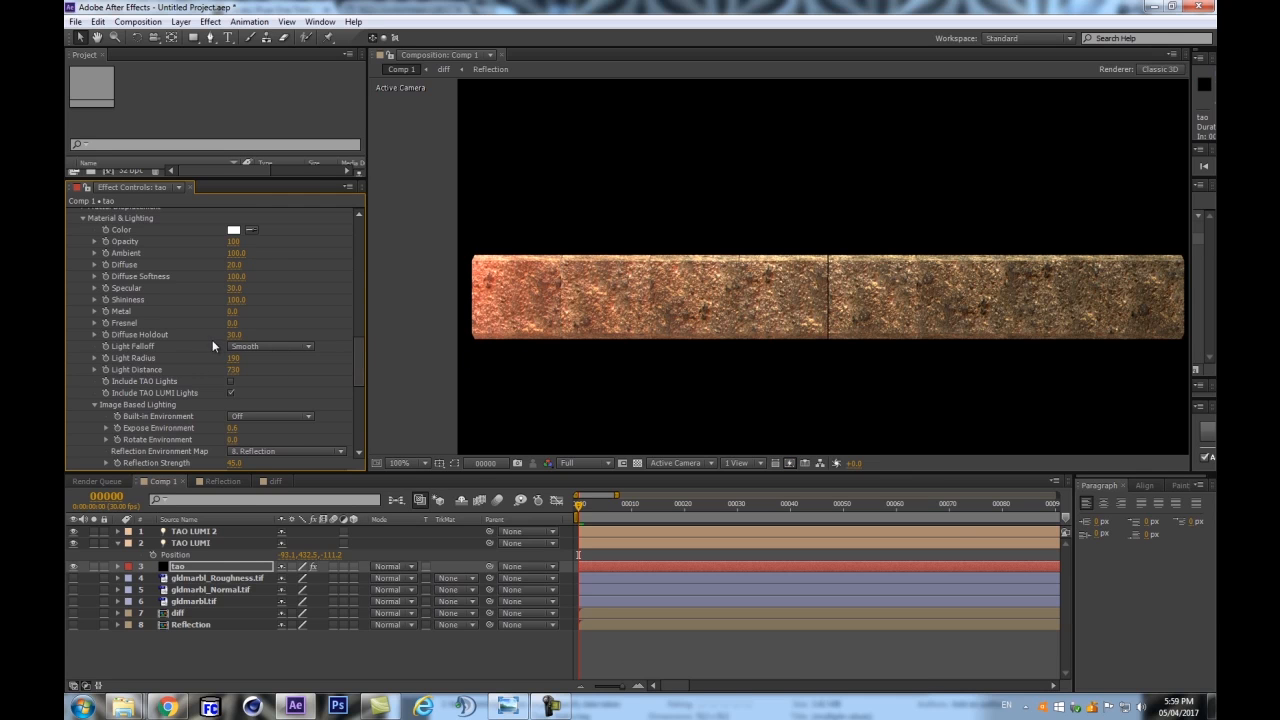
pyautogui.moveTo(230, 311); pyautogui.dragTo(318, 292)
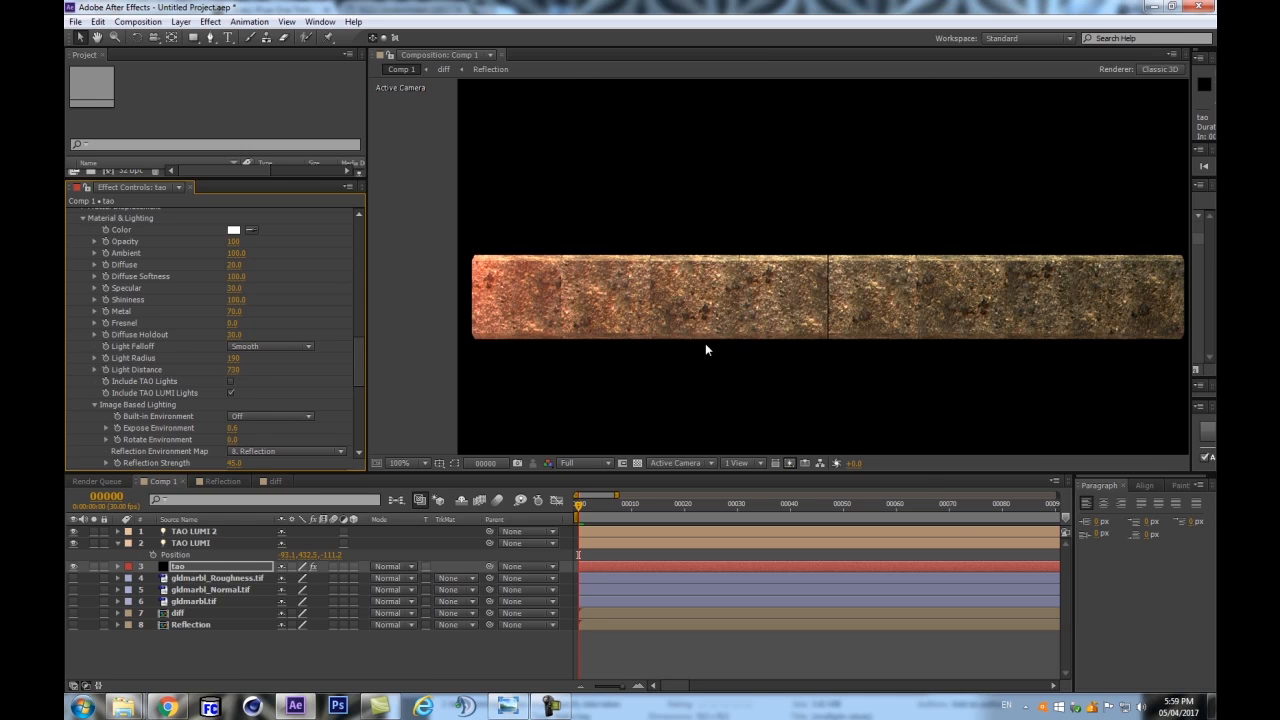
pyautogui.scroll(-3, 241, 433)
pyautogui.moveTo(236, 401); pyautogui.dragTo(303, 388)
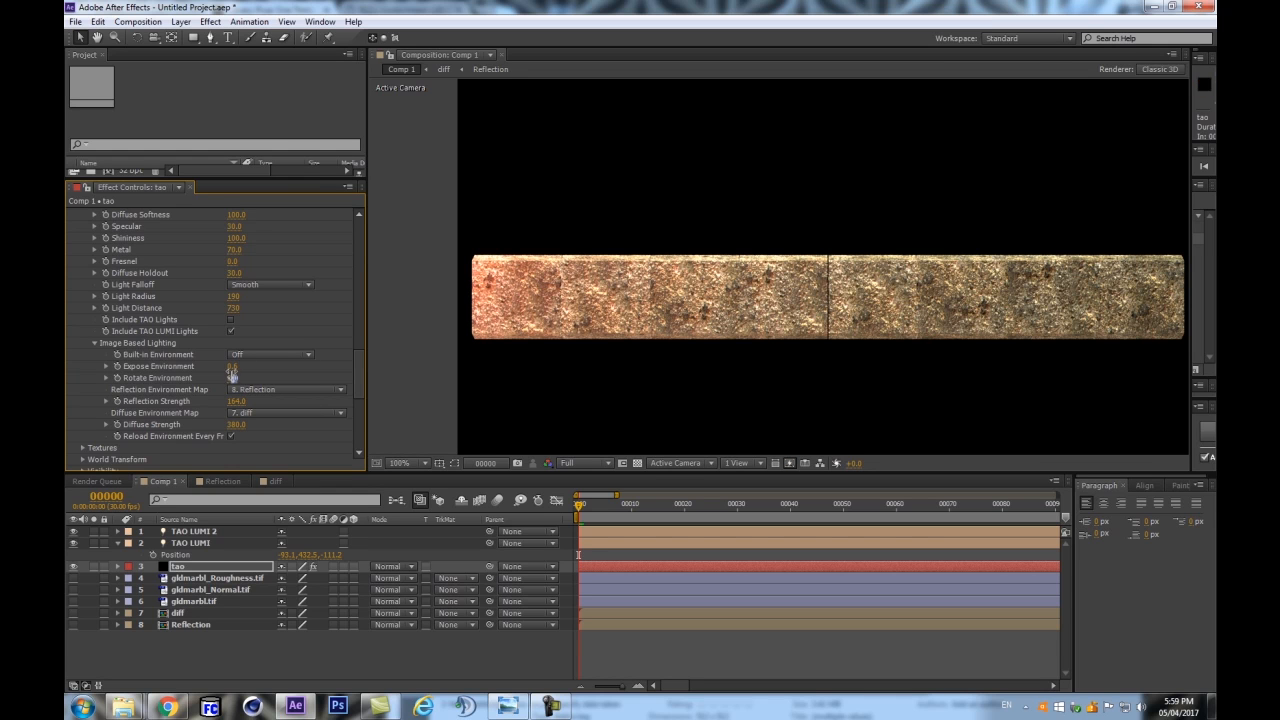
pyautogui.moveTo(231, 373); pyautogui.dragTo(217, 371)
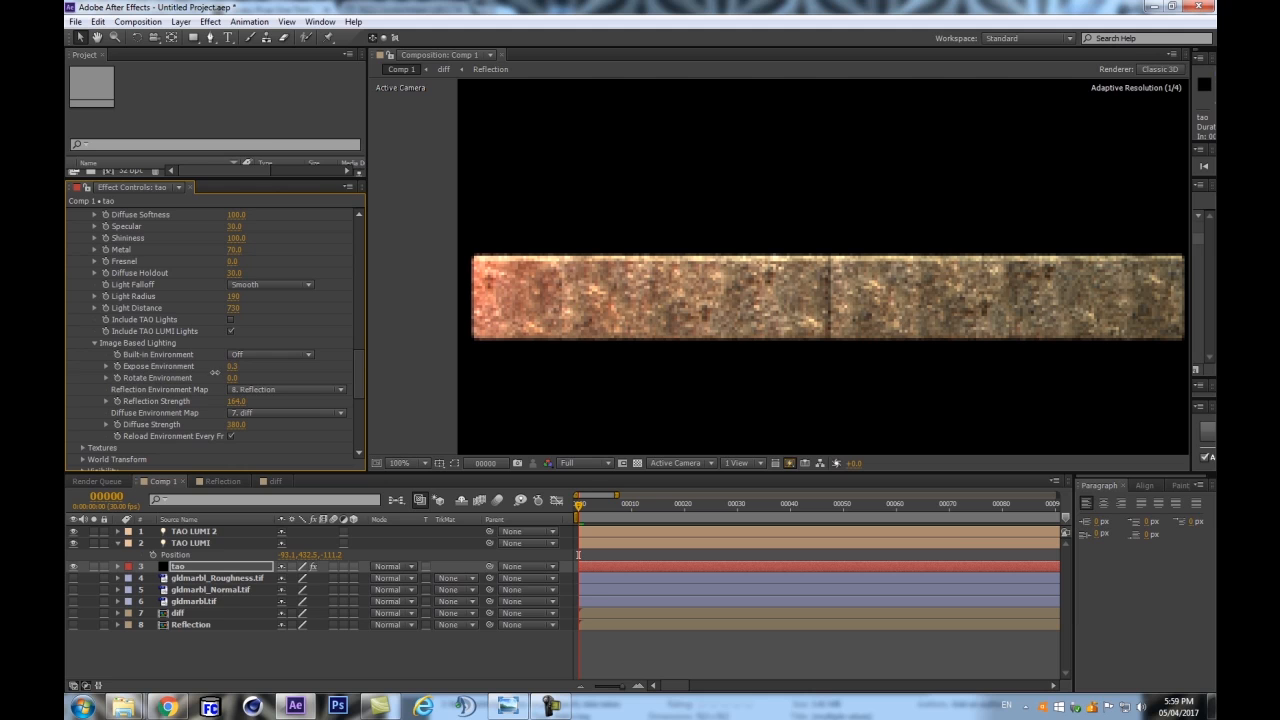
pyautogui.moveTo(233, 261); pyautogui.dragTo(270, 251)
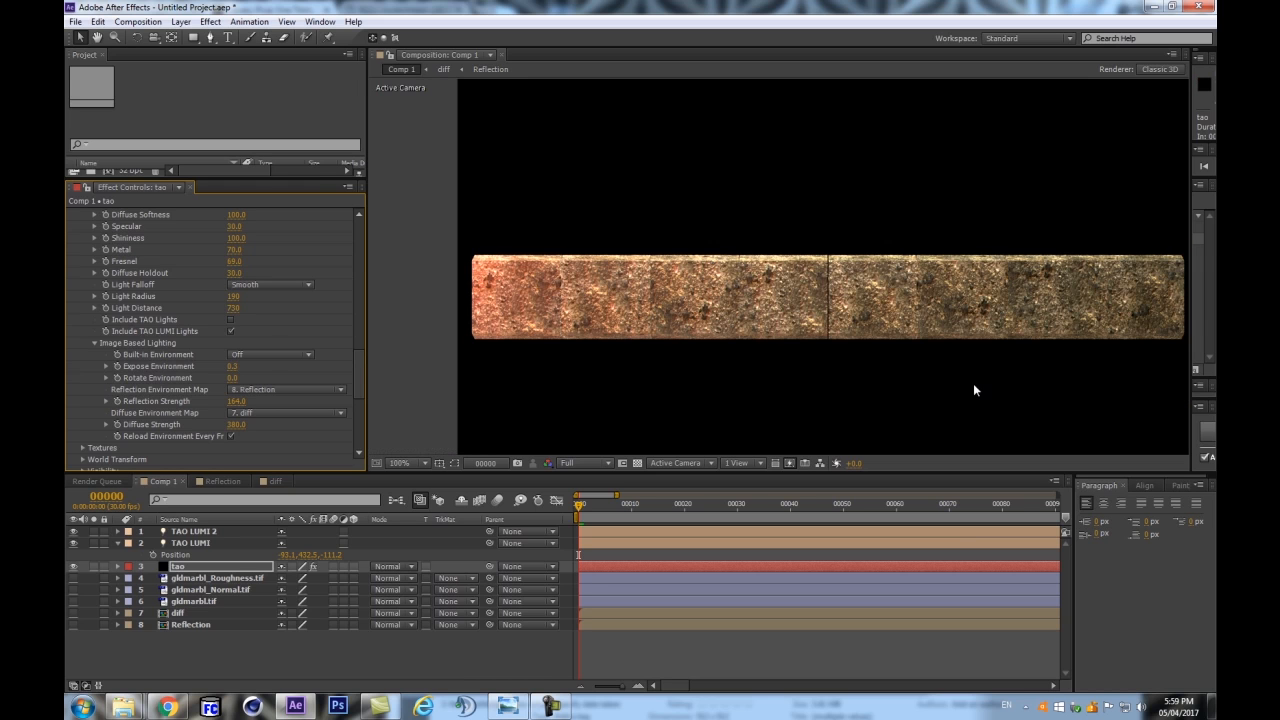
# Assign gldmarbl_Roughness.tif as the Specular Map in the tao layer's texture settings
pyautogui.moveTo(359, 366); pyautogui.dragTo(362, 394)
pyautogui.scroll(-3, 106, 362)
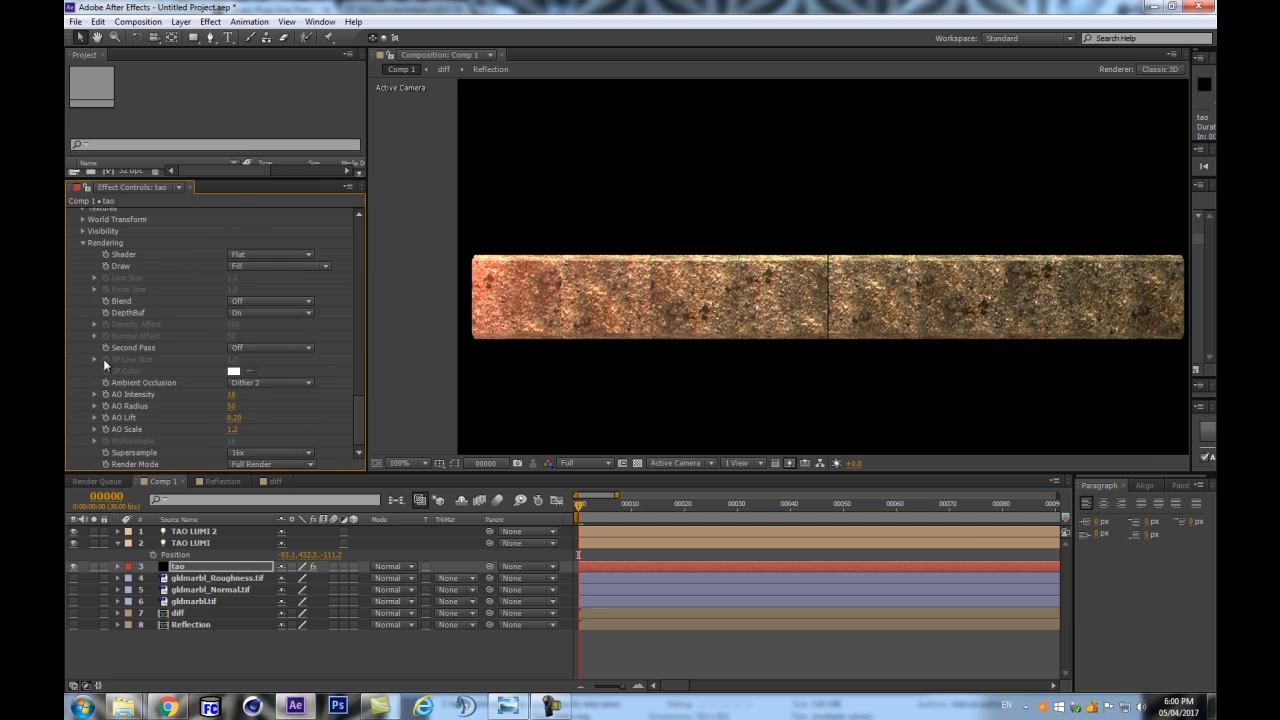
pyautogui.scroll(2, 107, 342)
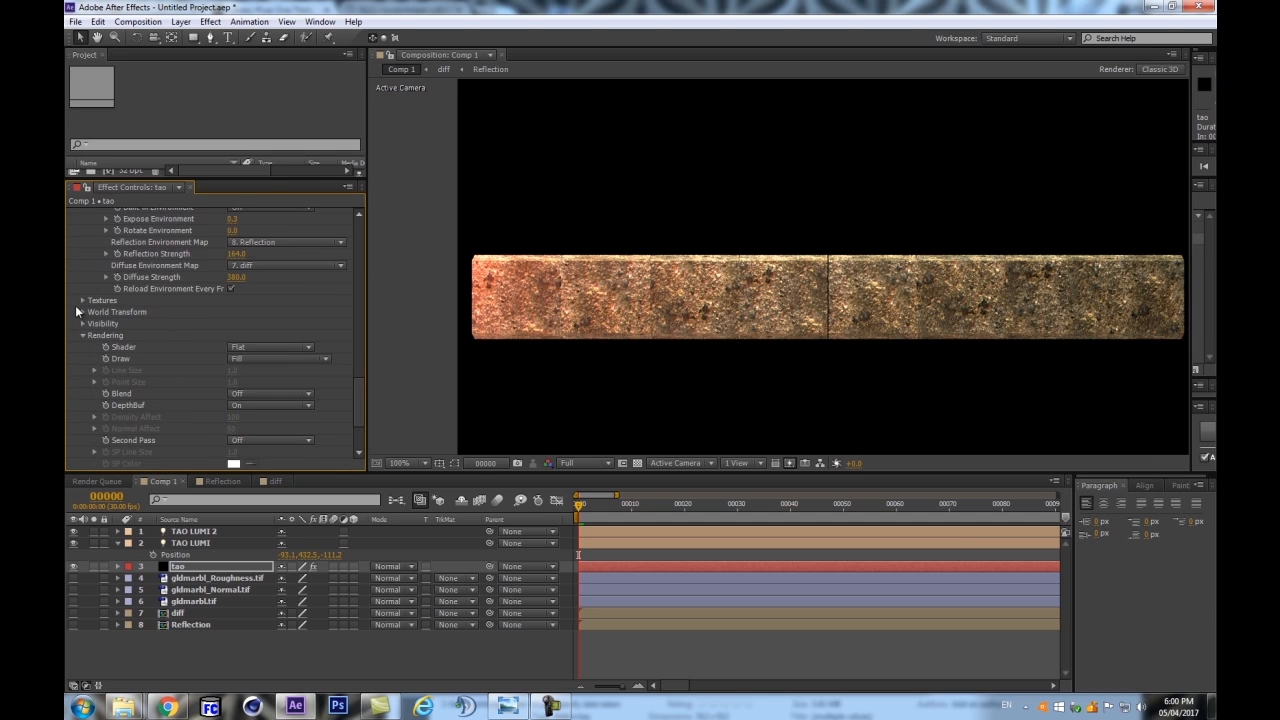
pyautogui.click(80, 302)
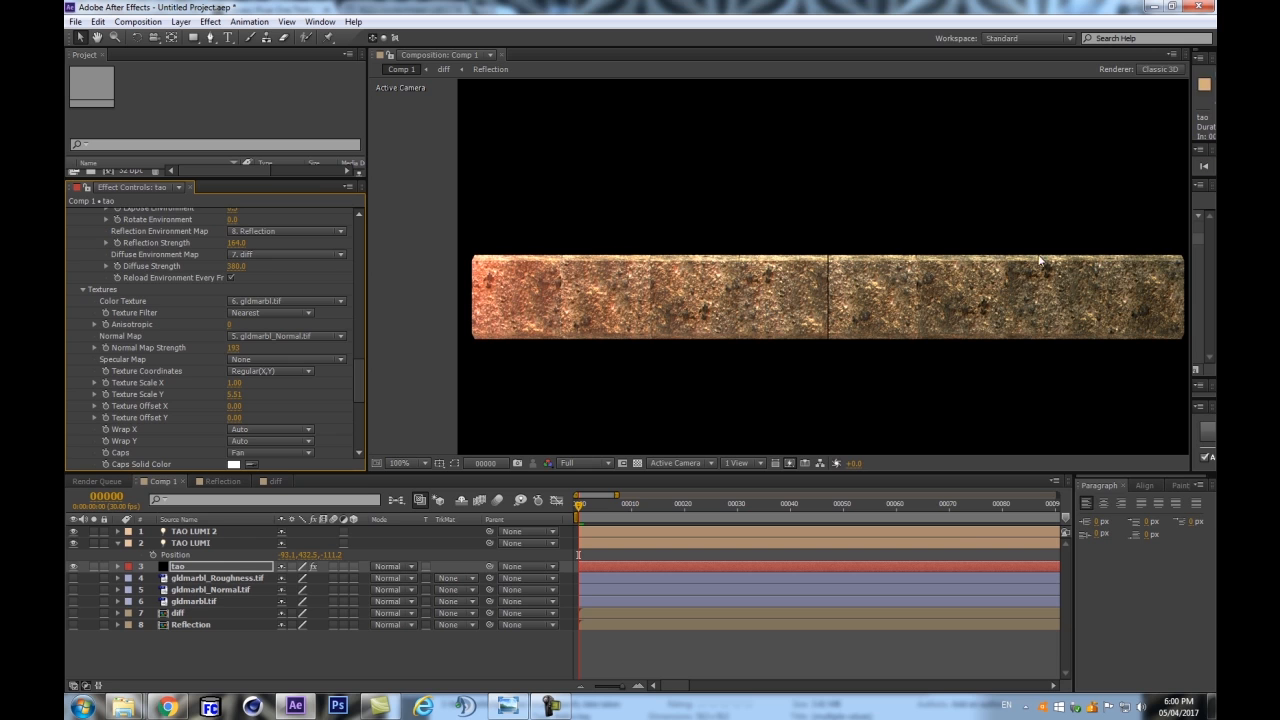
pyautogui.scroll(2, 776, 317)
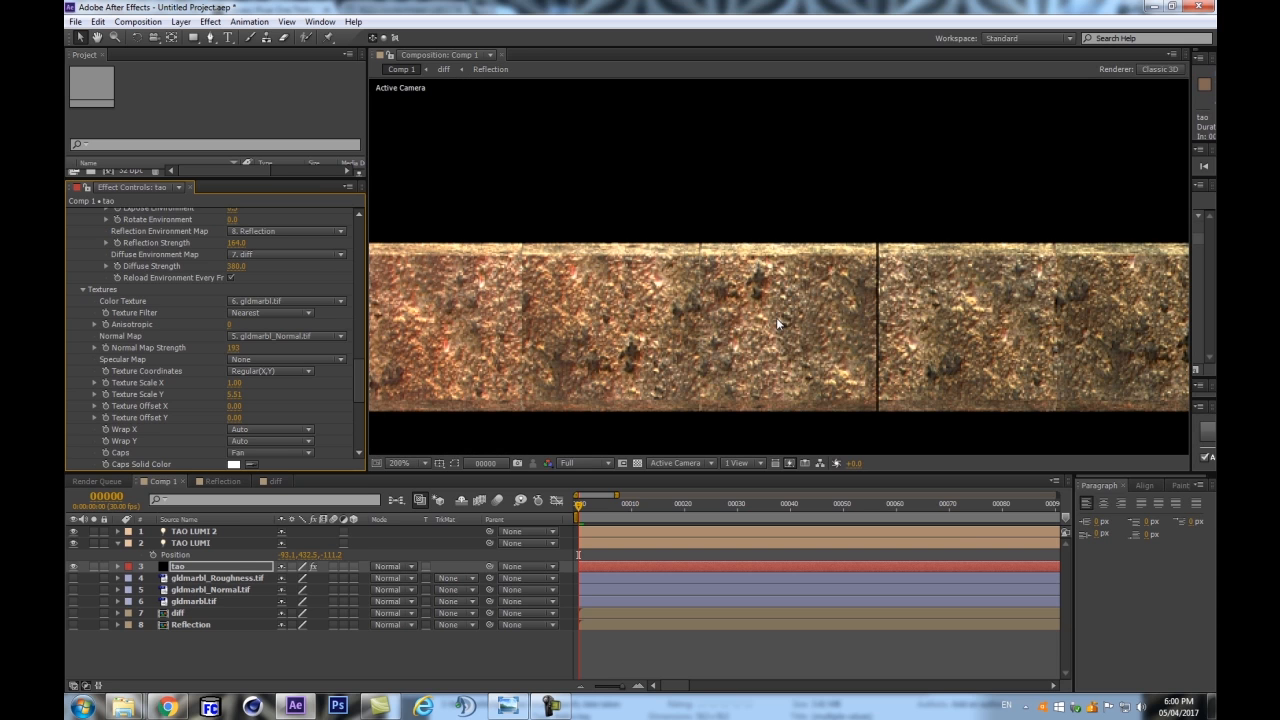
pyautogui.press('space')
pyautogui.moveTo(417, 380); pyautogui.dragTo(665, 371)
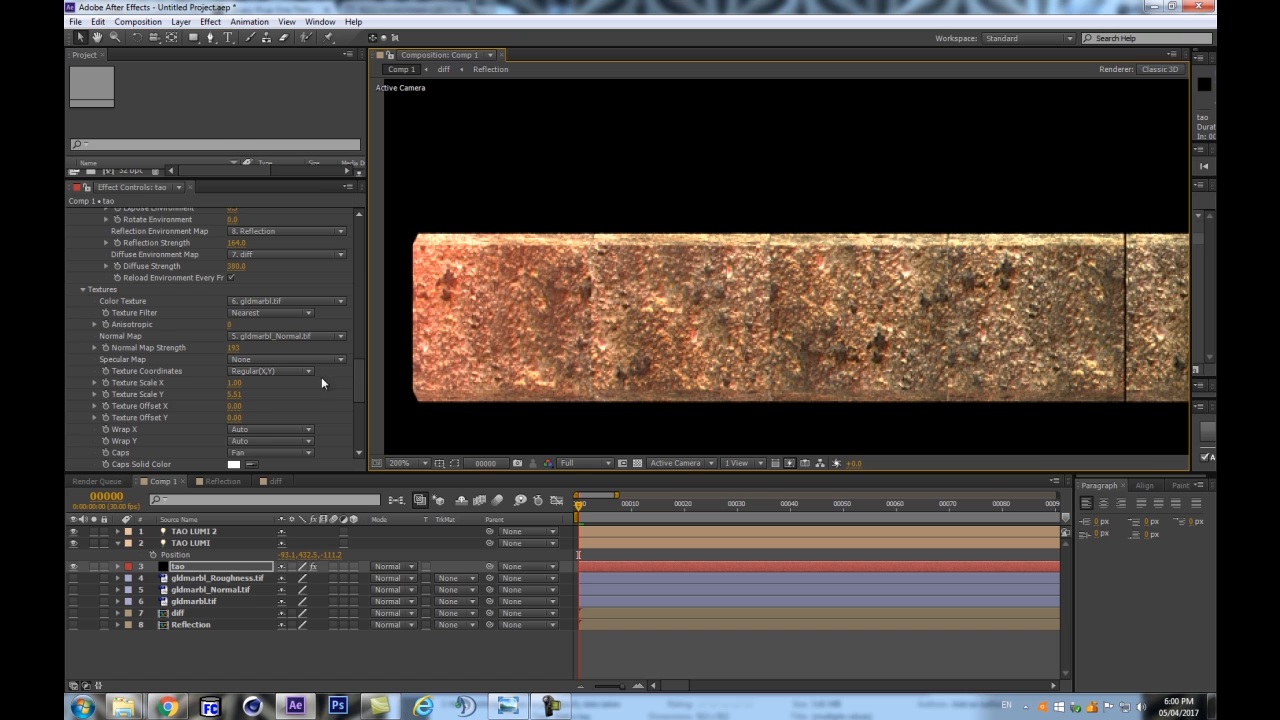
pyautogui.click(268, 360)
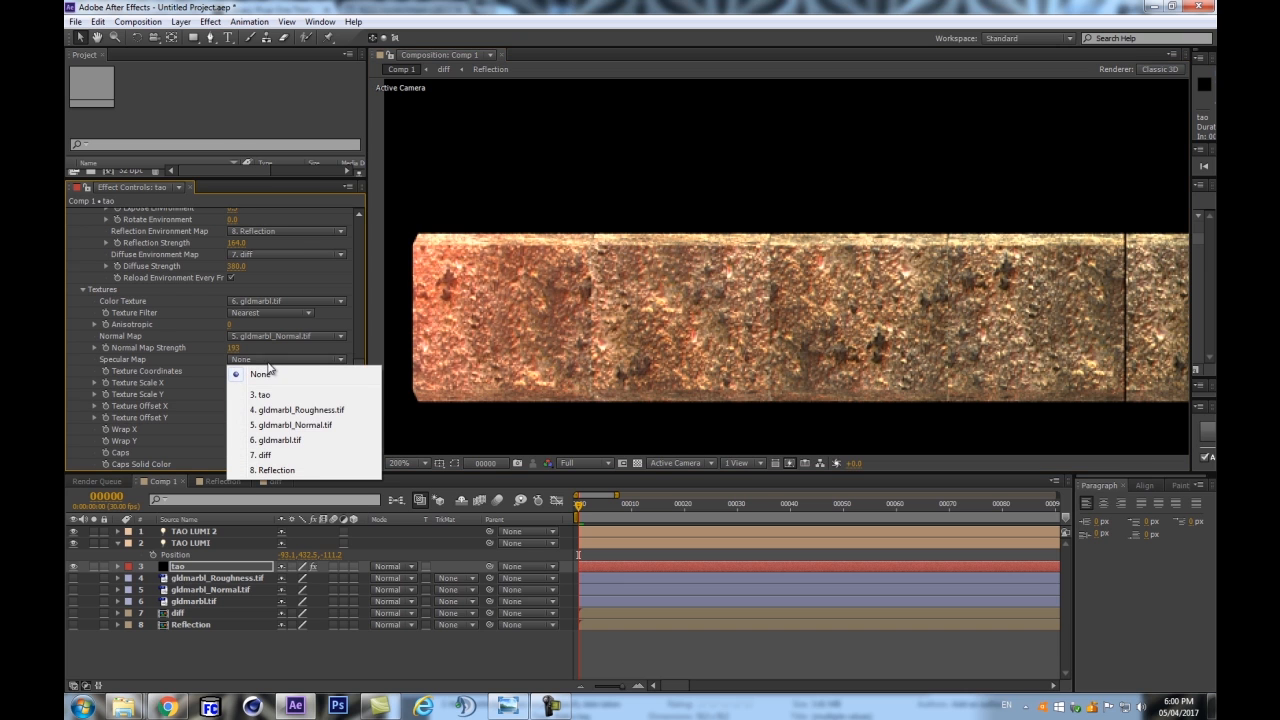
pyautogui.click(330, 410)
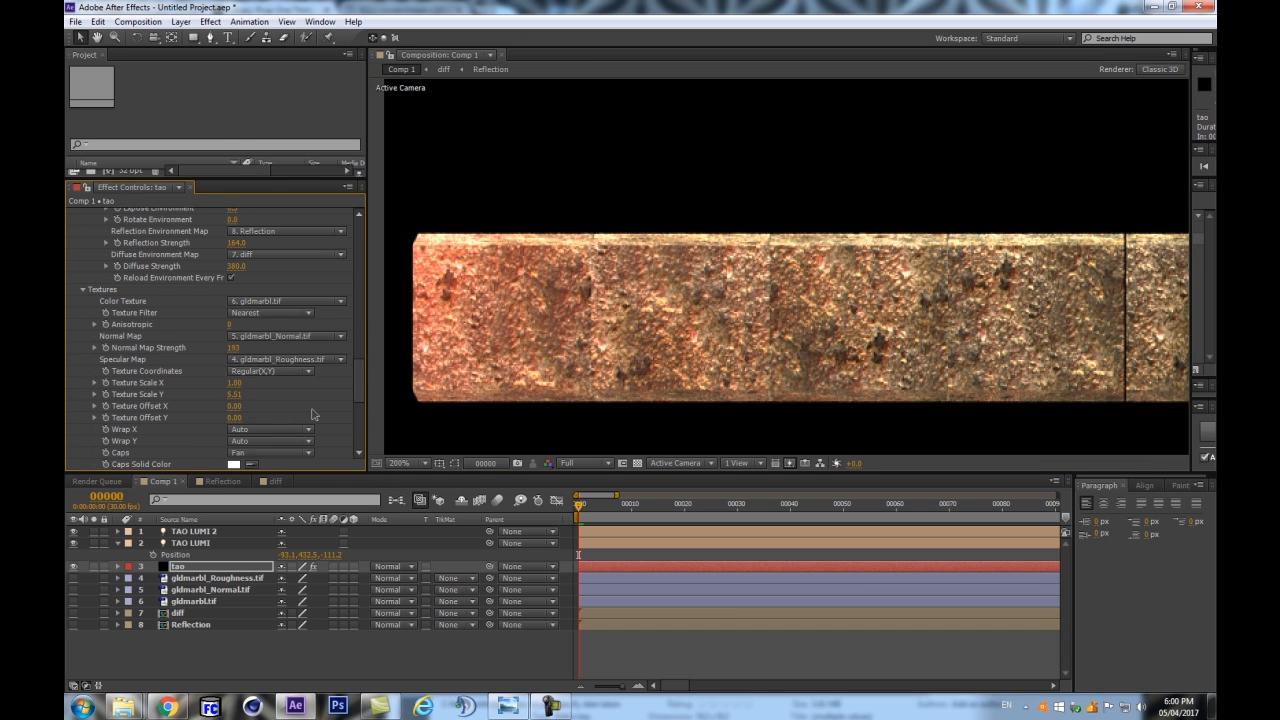
pyautogui.scroll(2, 772, 275)
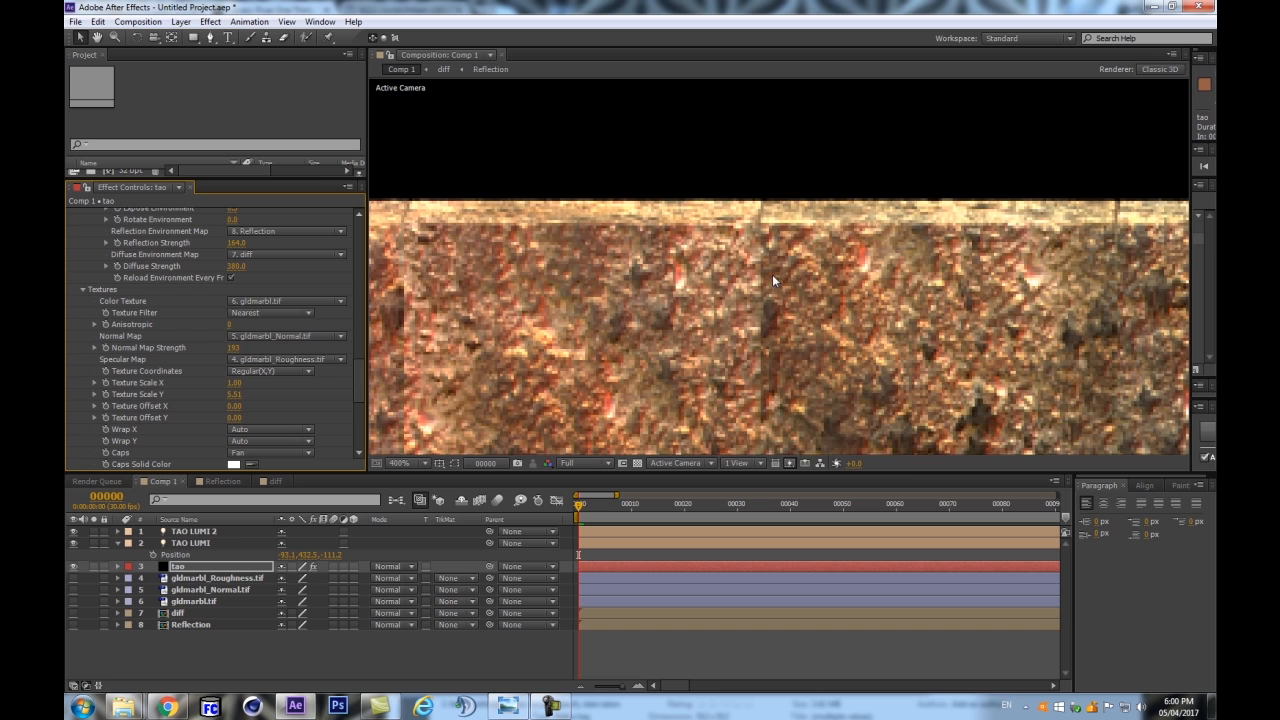
# Pre-compose the gldmarbl_Roughness.tif layer as gldmarbl_Roughness.tif Comp 1, leaving all attributes in Comp 1
pyautogui.hotkey('ctrl', 'z')
pyautogui.click(196, 601)
pyautogui.scroll(-2, 744, 292)
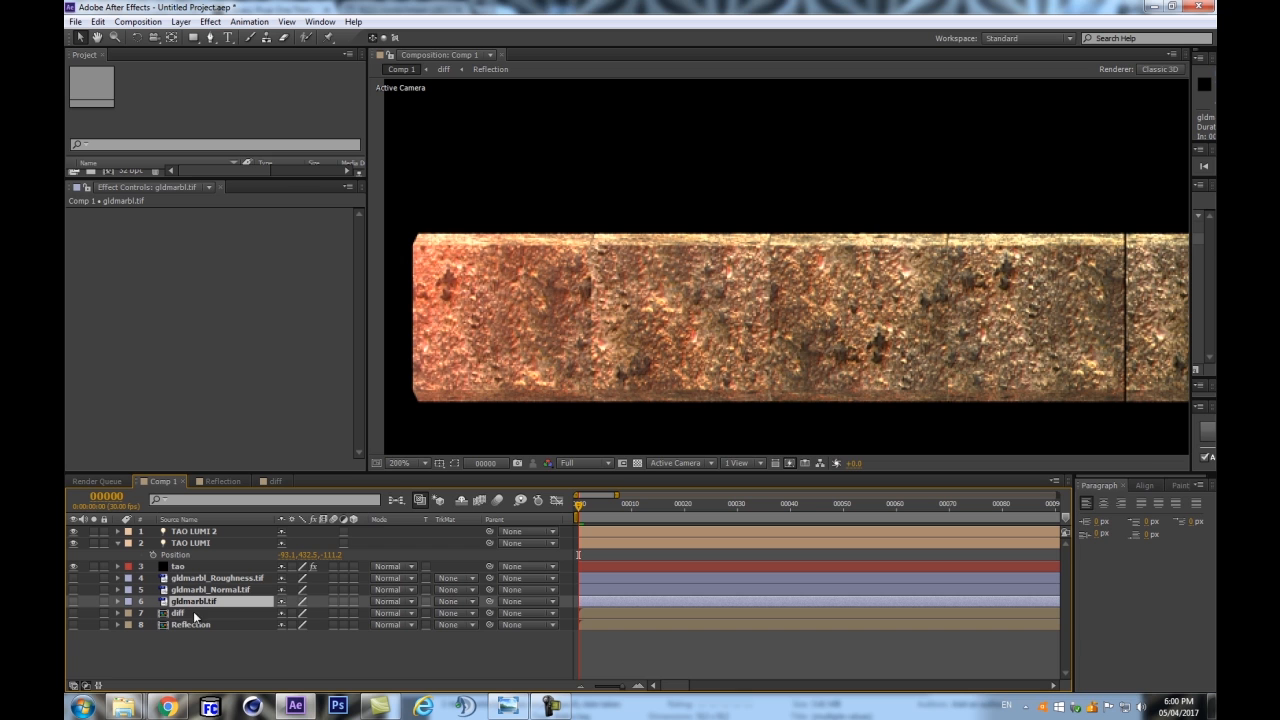
pyautogui.click(209, 578)
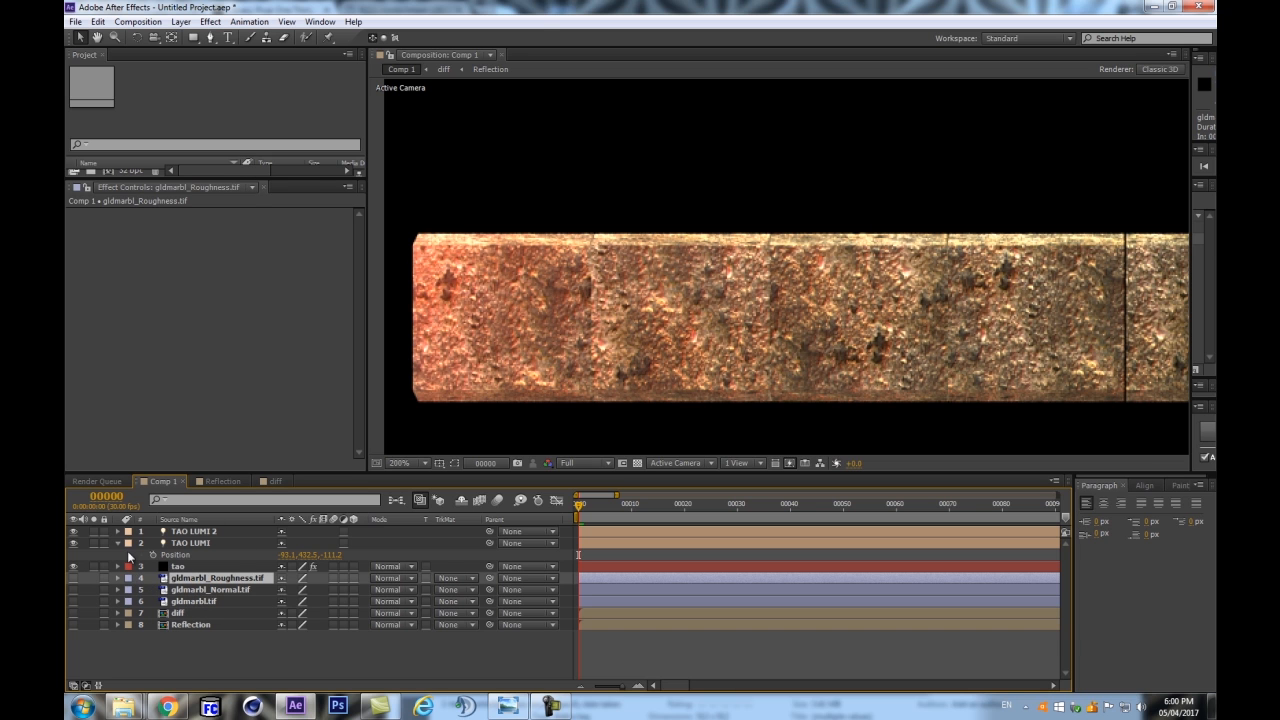
pyautogui.hotkey('ctrl', 'shift', 'c')
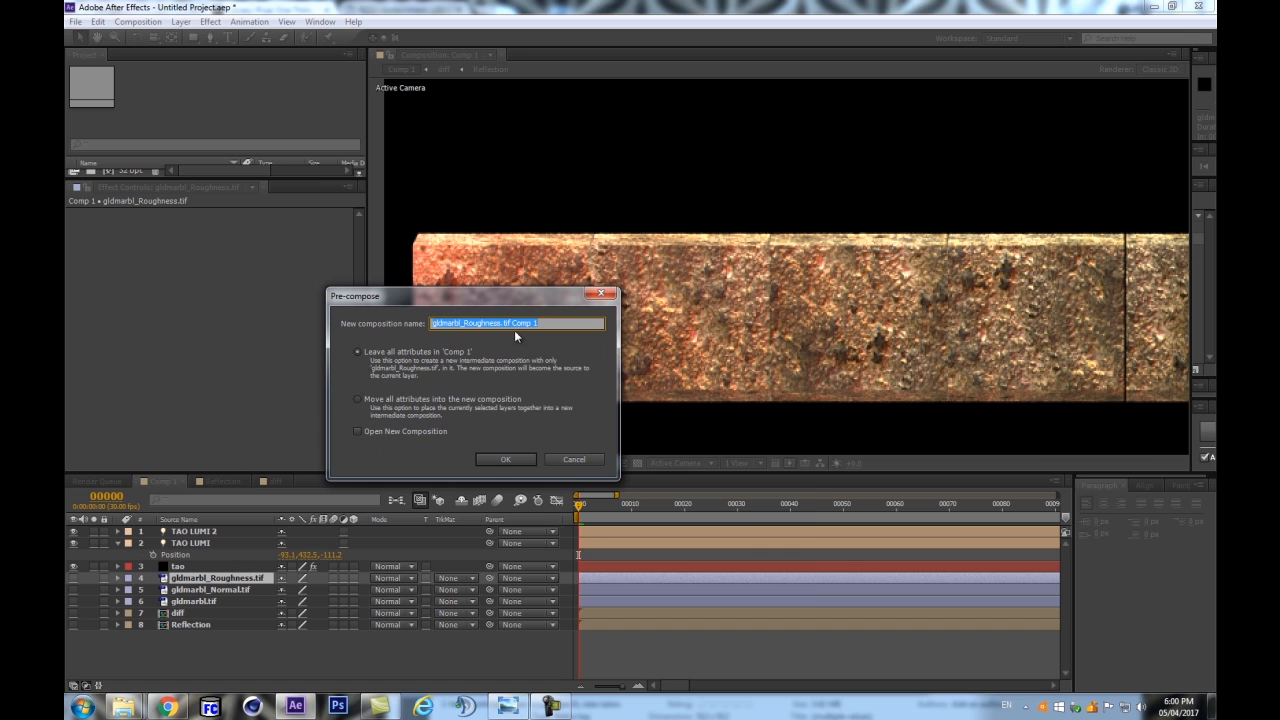
pyautogui.moveTo(499, 300); pyautogui.dragTo(688, 418)
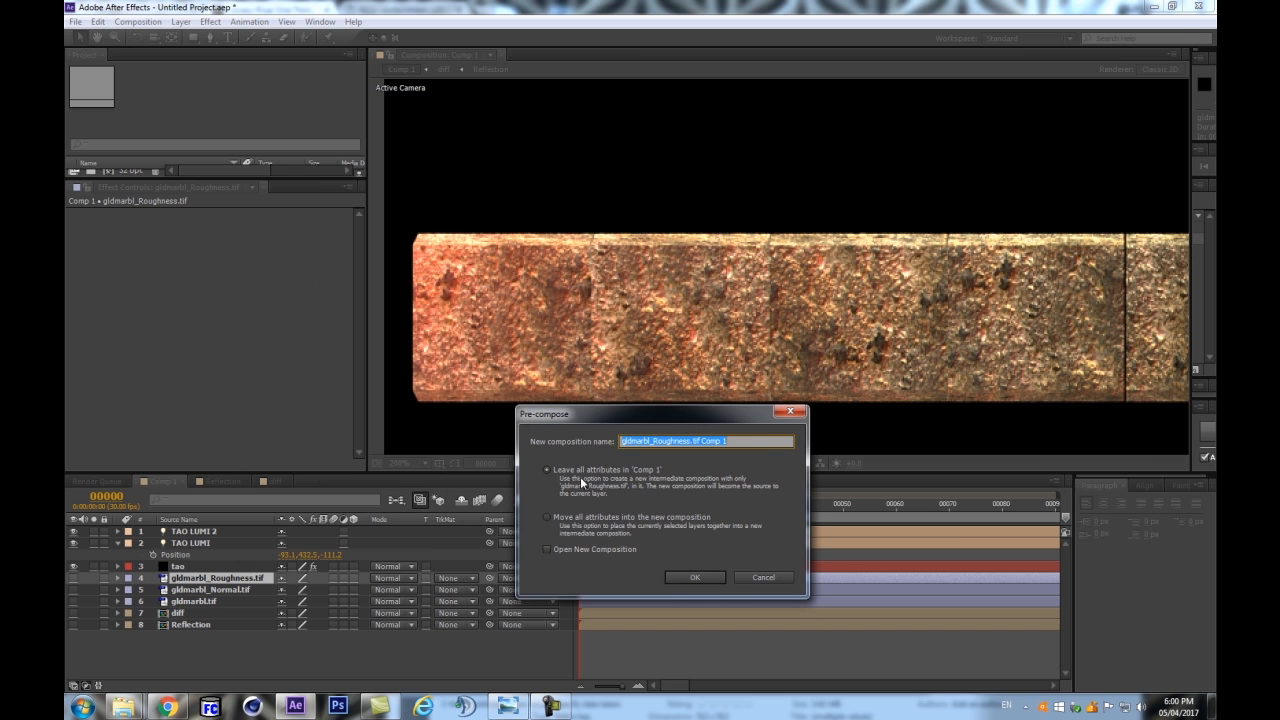
pyautogui.click(705, 580)
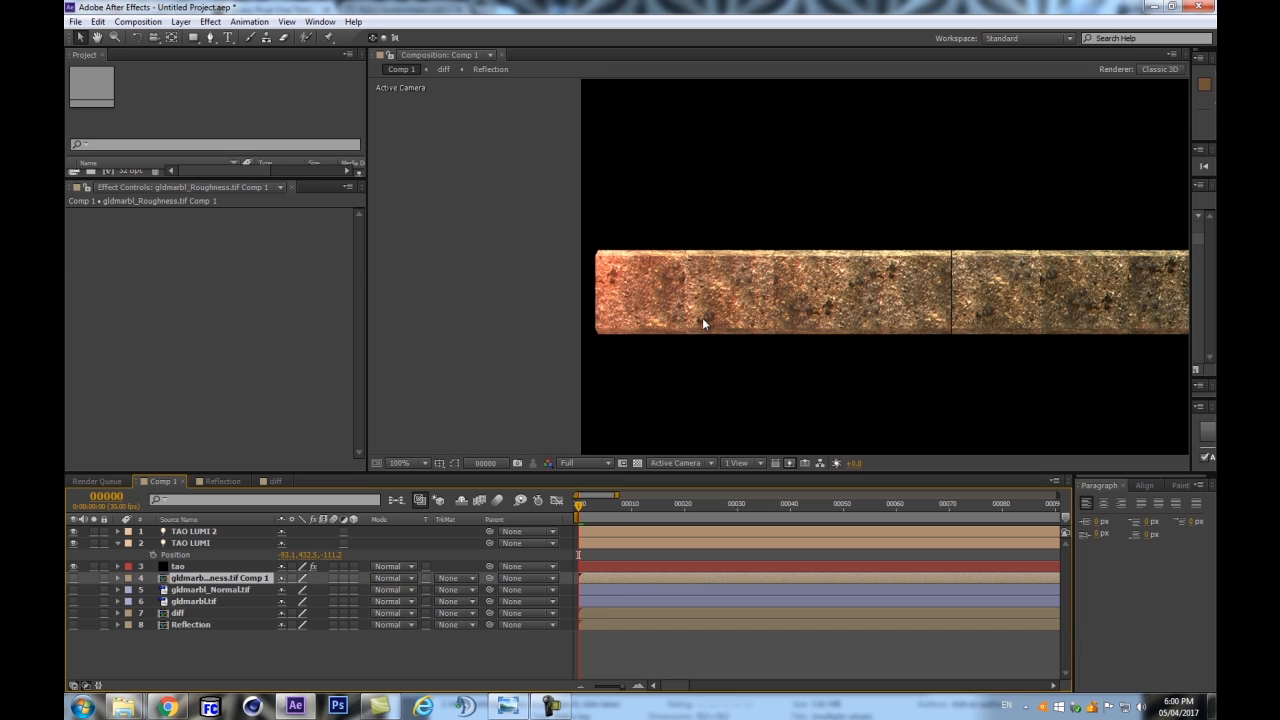
# Open the roughness pre-comp and add a second composition viewer locked to it, leaving the first viewer unlocked
pyautogui.doubleClick(200, 579)
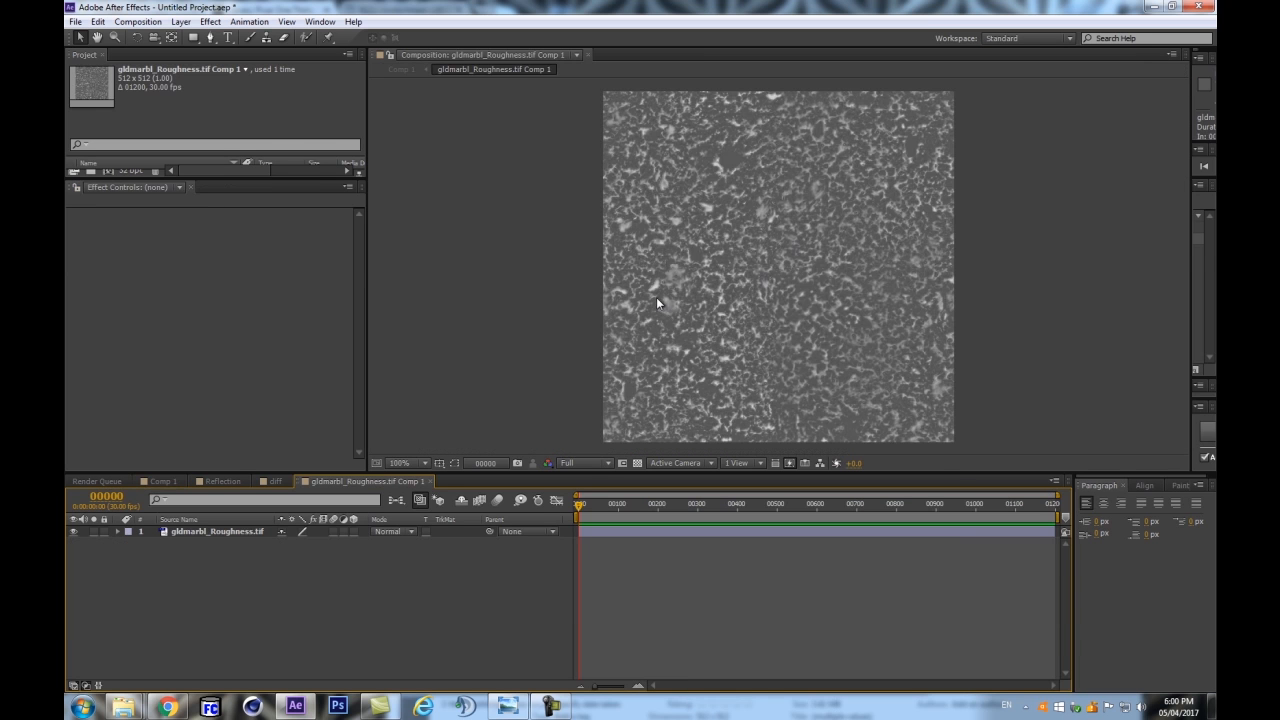
pyautogui.click(195, 531)
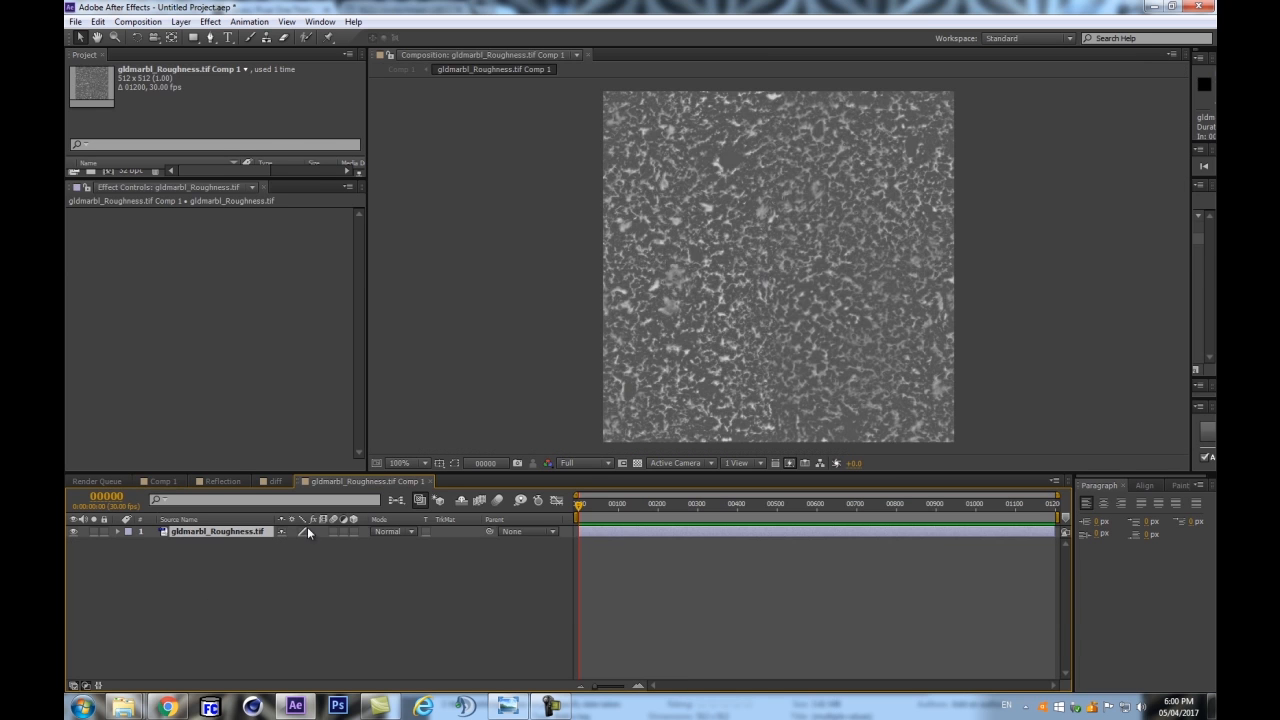
pyautogui.click(1187, 258)
pyautogui.moveTo(1187, 258); pyautogui.dragTo(946, 294)
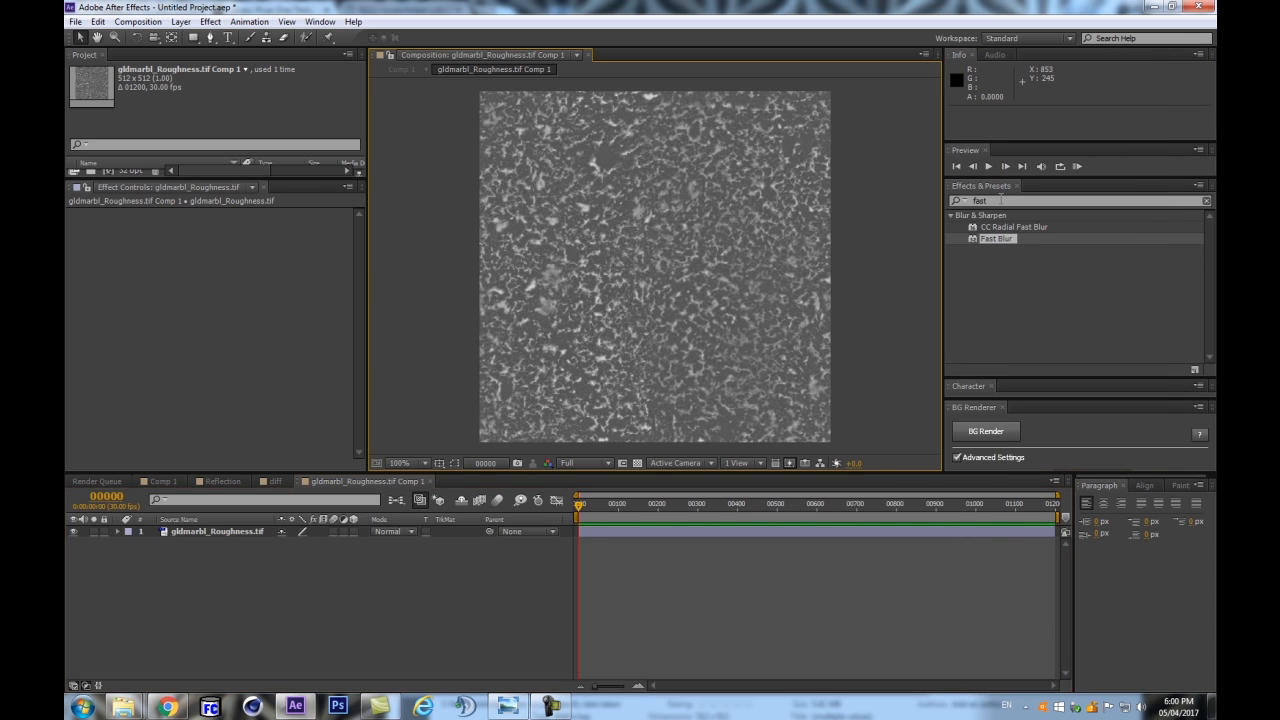
pyautogui.click(587, 54)
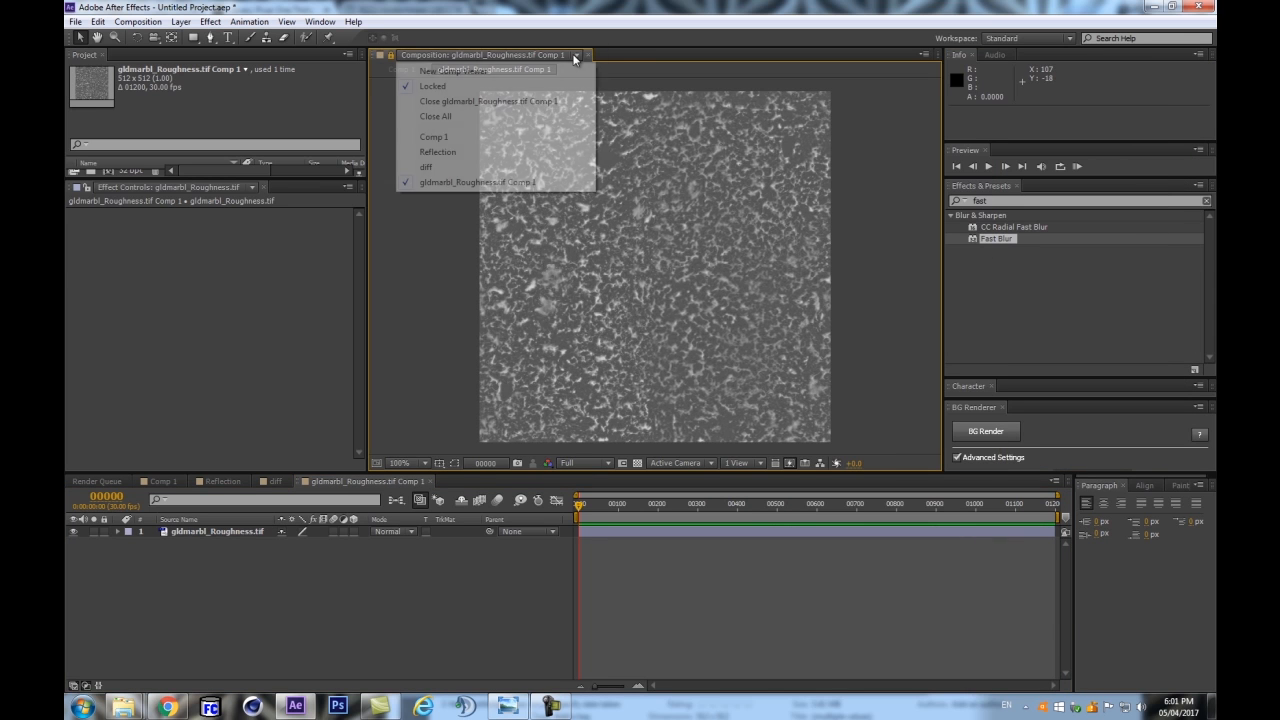
pyautogui.click(445, 71)
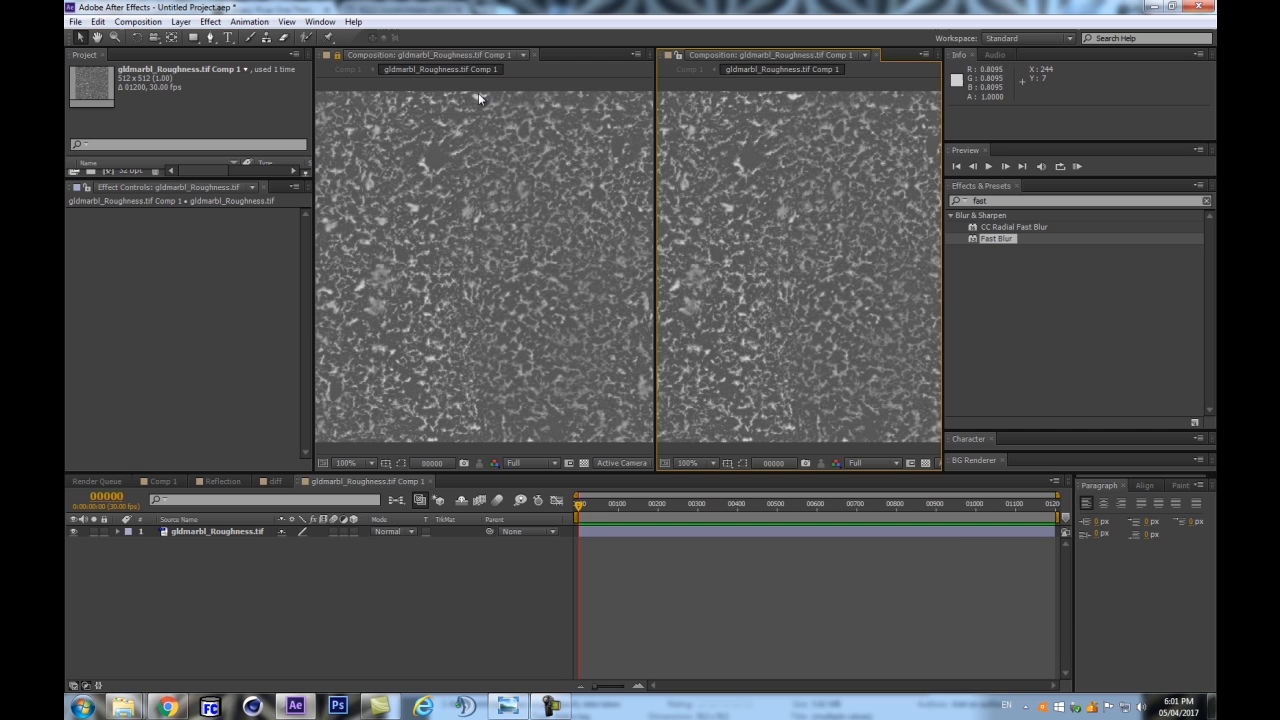
pyautogui.click(678, 54)
pyautogui.click(339, 55)
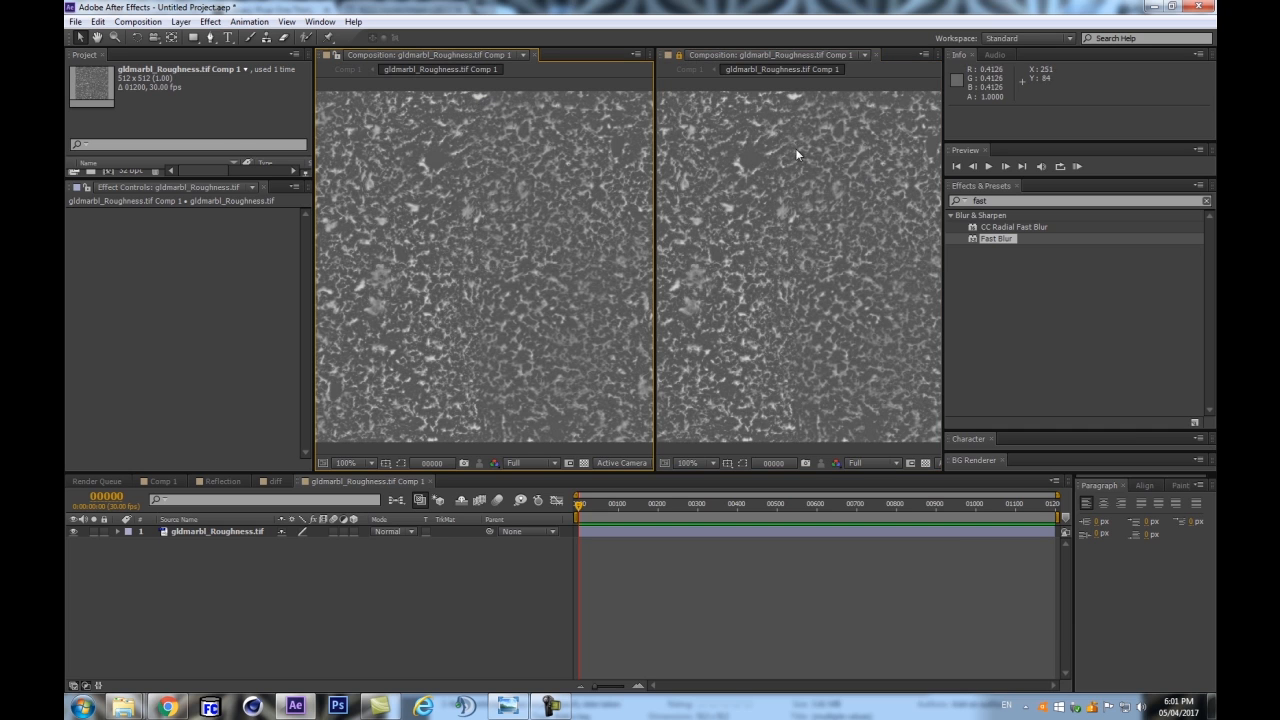
# Apply the Levels effect to the gldmarbl_Roughness.tif layer inside the pre-comp
pyautogui.click(1000, 201)
pyautogui.write('level')
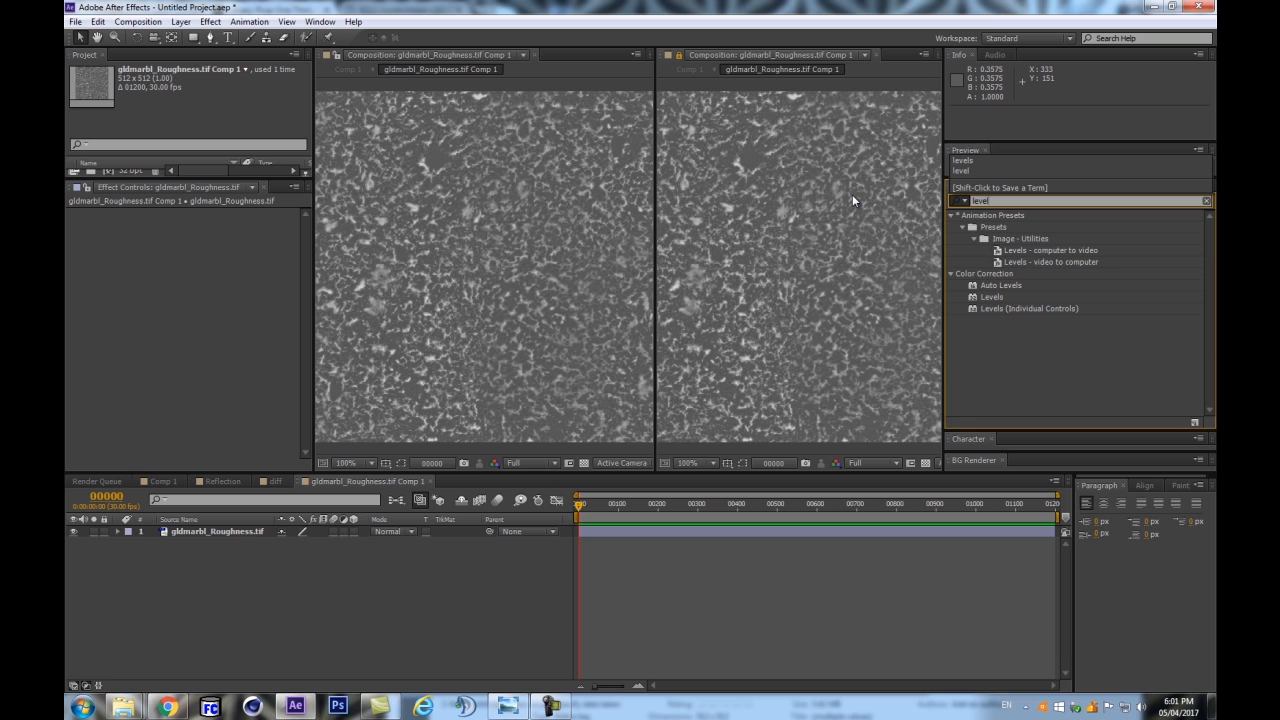
pyautogui.moveTo(992, 300); pyautogui.dragTo(217, 537)
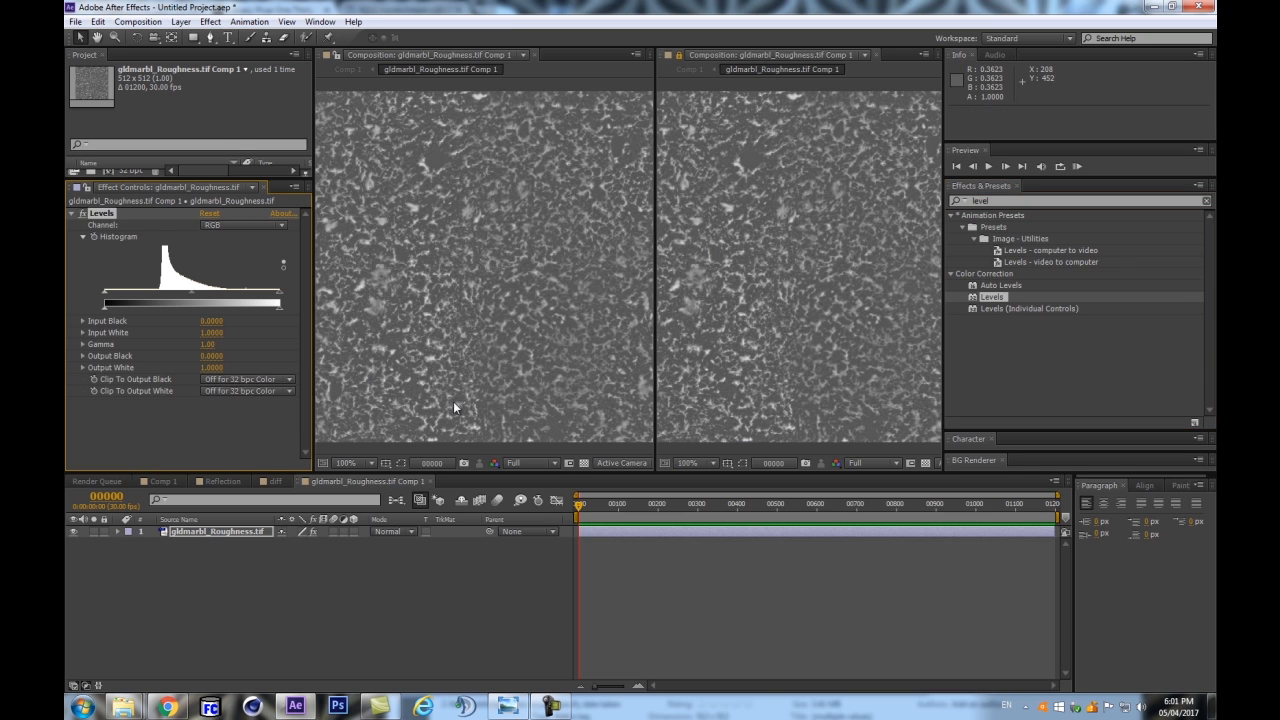
# Lock the effect settings to the roughness layer and show Comp 1 beside a widened view of the pre-comp
pyautogui.click(396, 501)
pyautogui.click(288, 505)
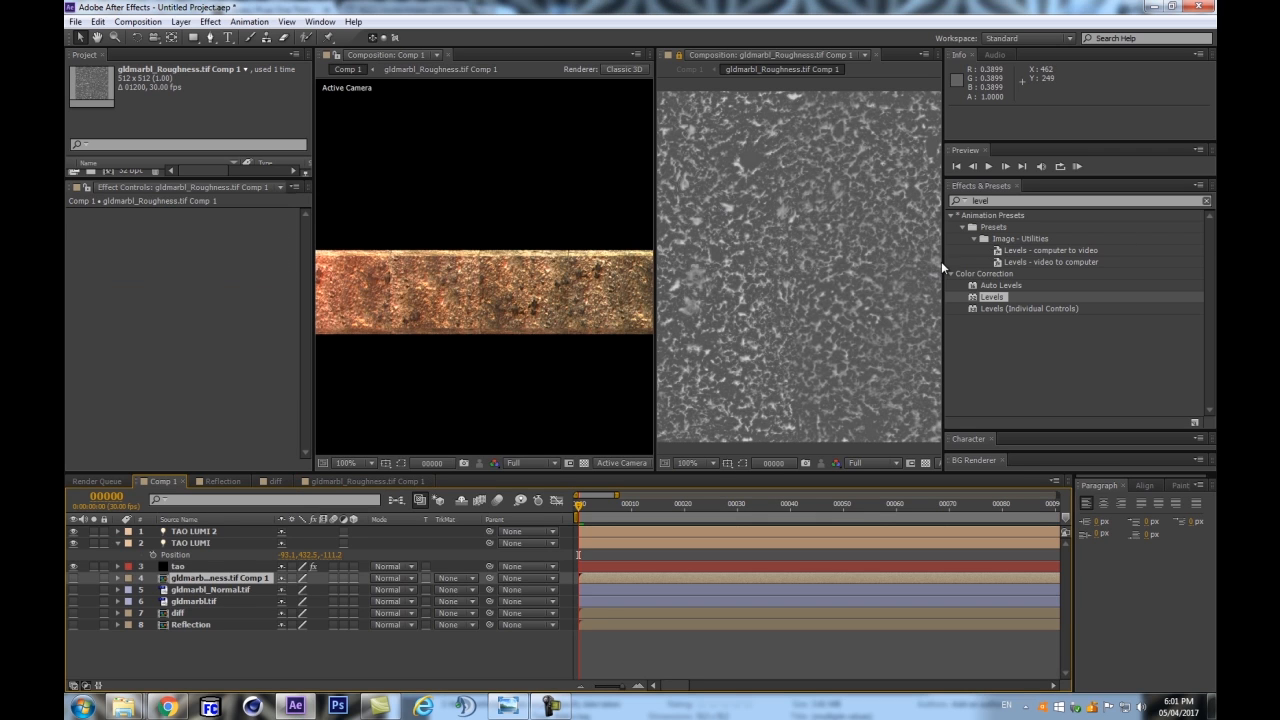
pyautogui.doubleClick(190, 580)
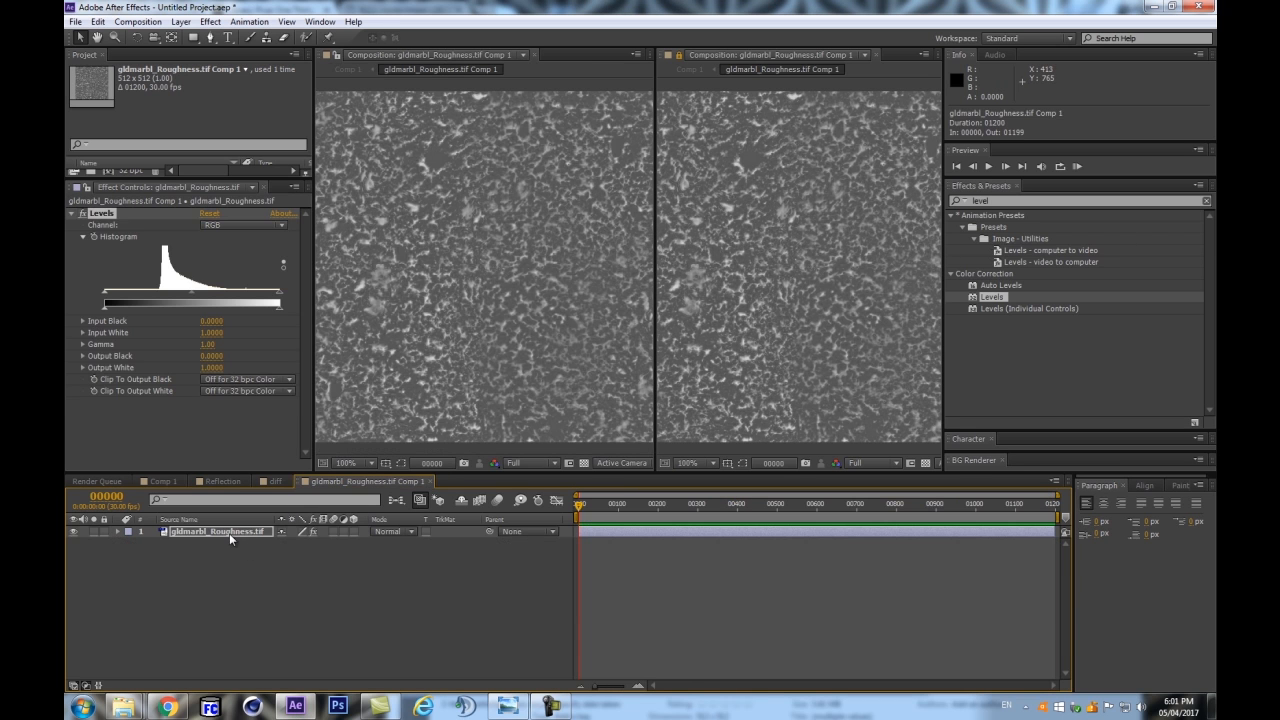
pyautogui.click(85, 188)
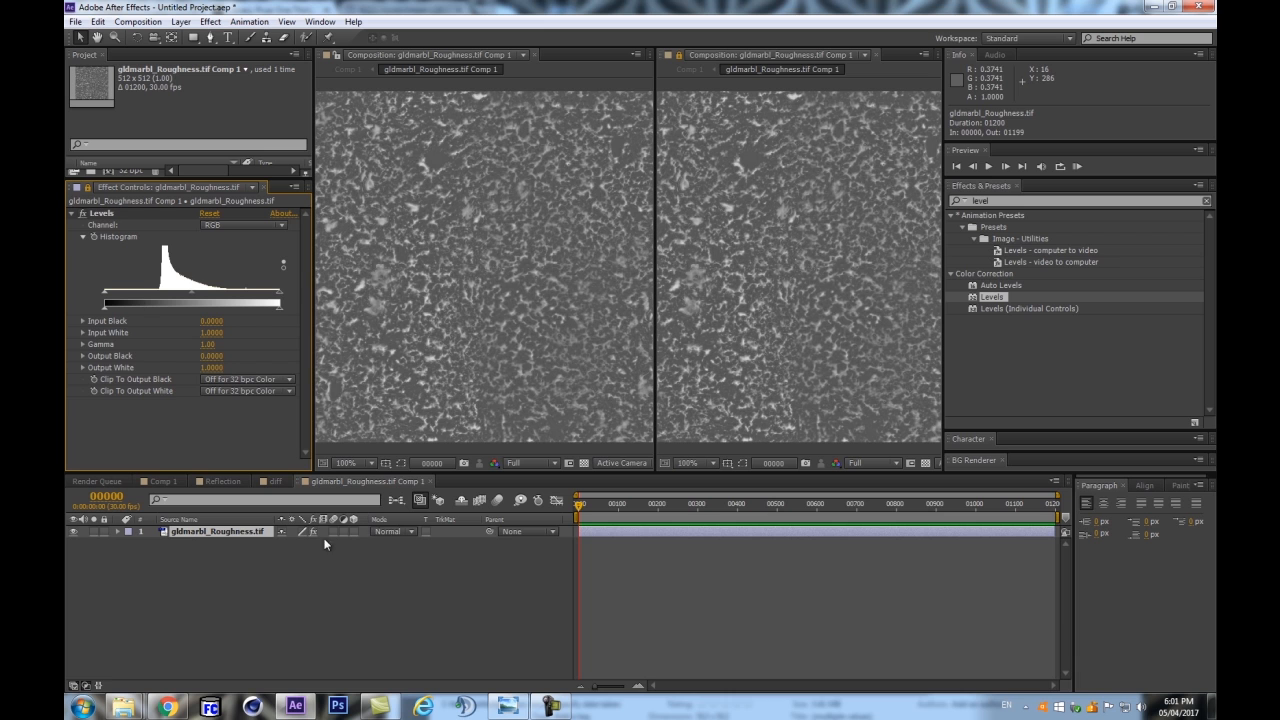
pyautogui.click(163, 481)
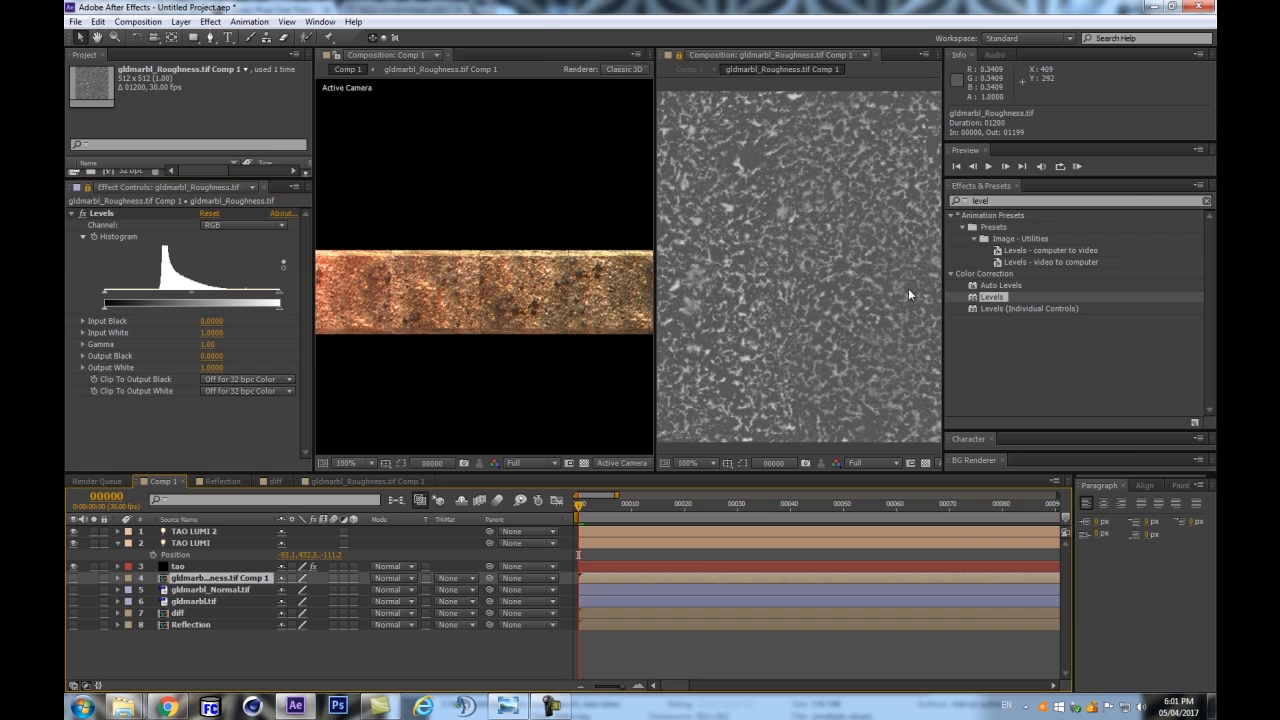
pyautogui.moveTo(944, 264); pyautogui.dragTo(1143, 257)
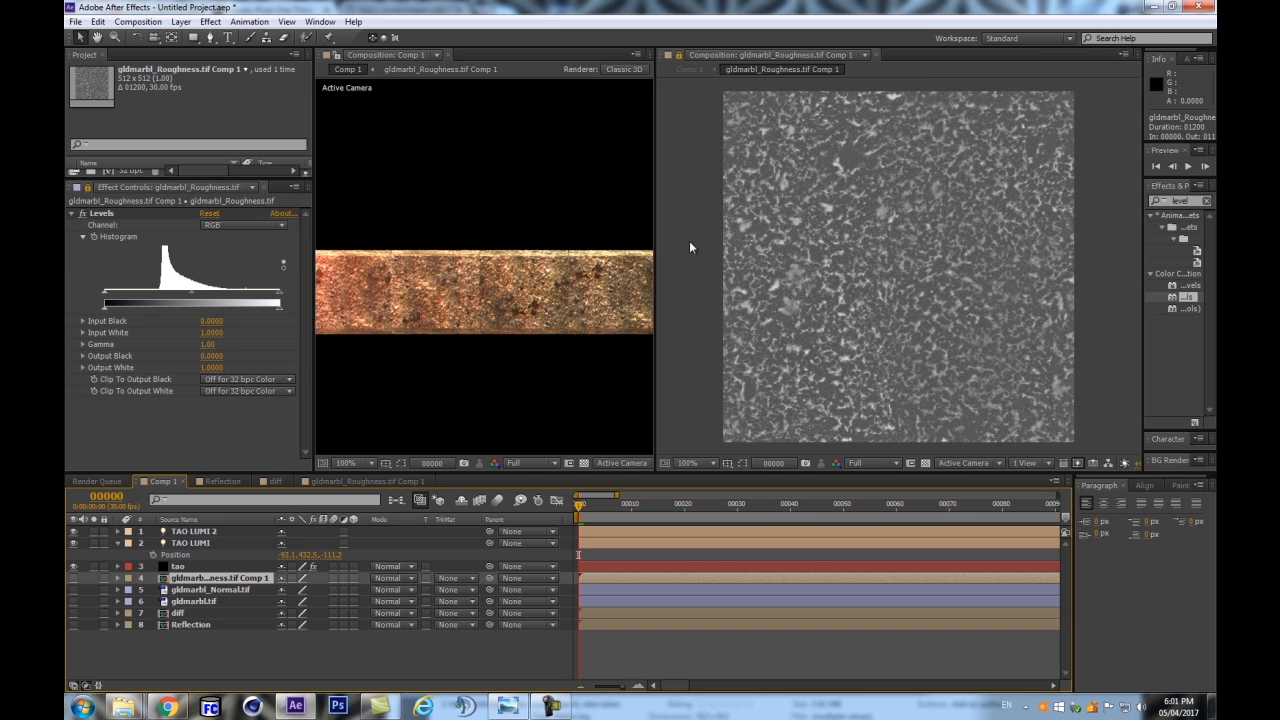
# Add the Invert effect below Levels on the gldmarbl_Roughness.tif layer
pyautogui.doubleClick(1183, 201)
pyautogui.moveTo(1141, 226); pyautogui.dragTo(1097, 226)
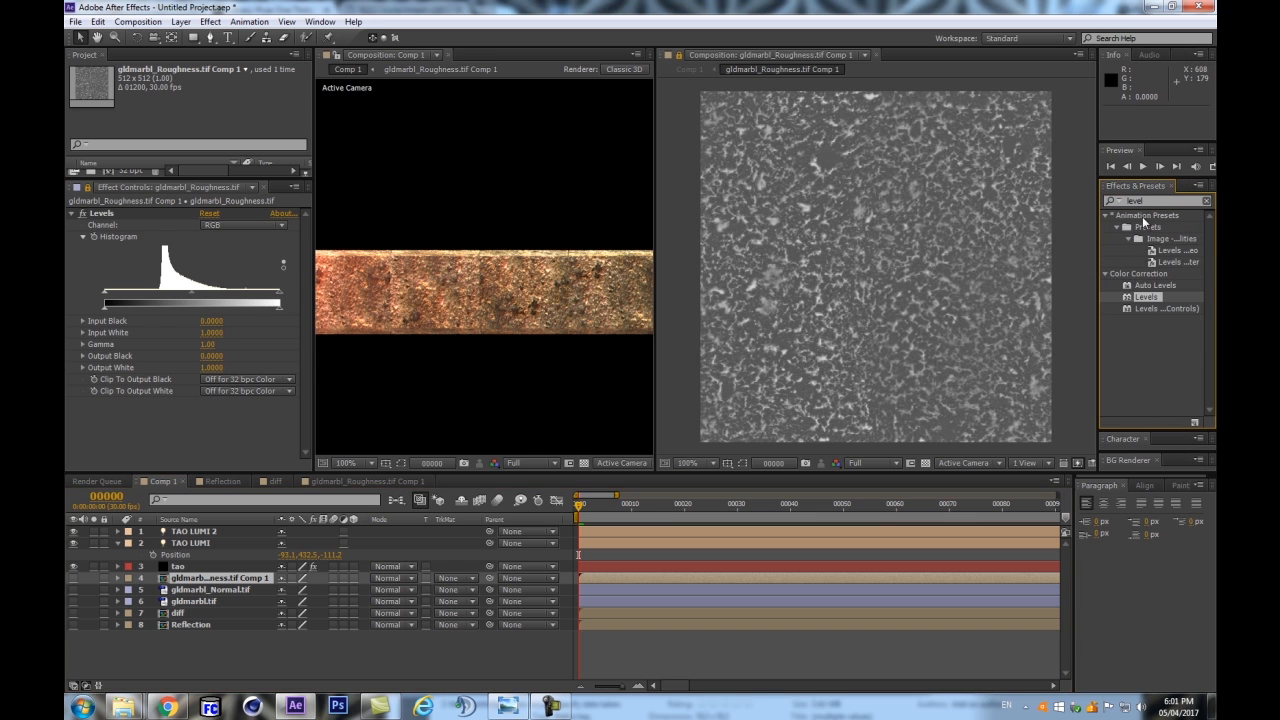
pyautogui.write('inver')
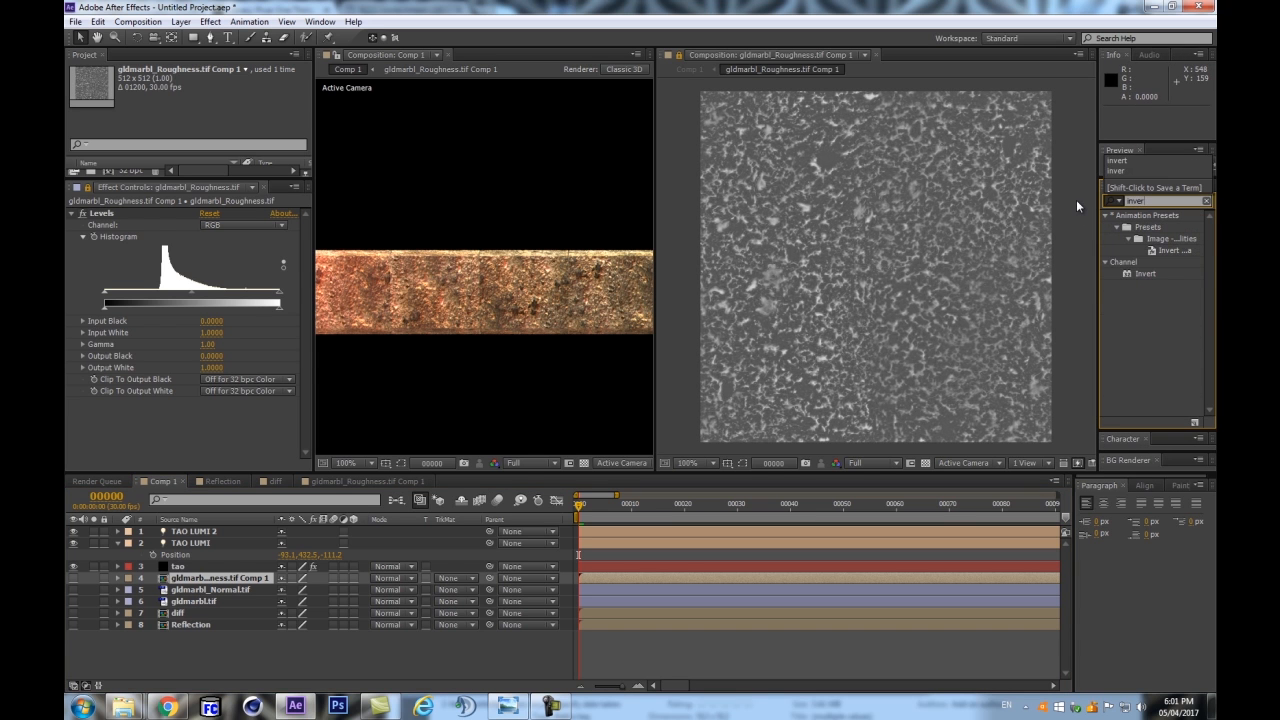
pyautogui.moveTo(1142, 280); pyautogui.dragTo(212, 430)
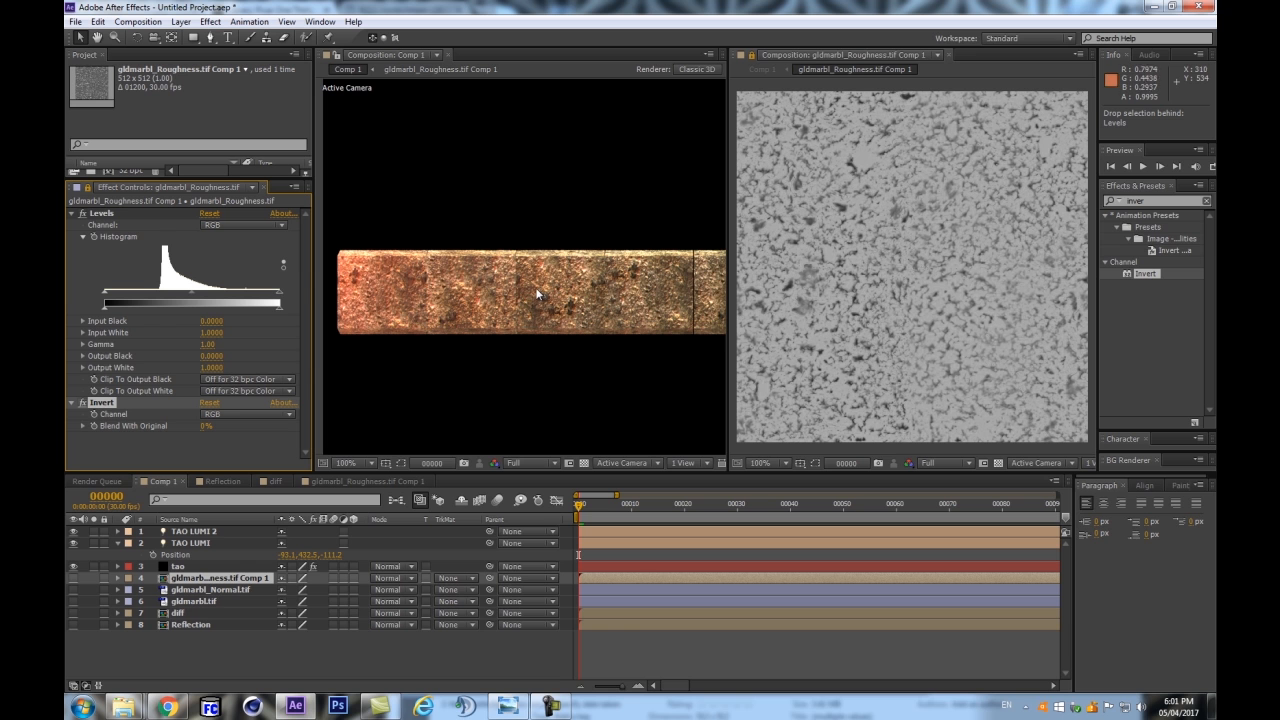
# Raise the roughness map's contrast in Levels with Input Black 0.2941, Input White 0.6863 and Gamma 1.64, and compare it with and without Invert
pyautogui.press('.')
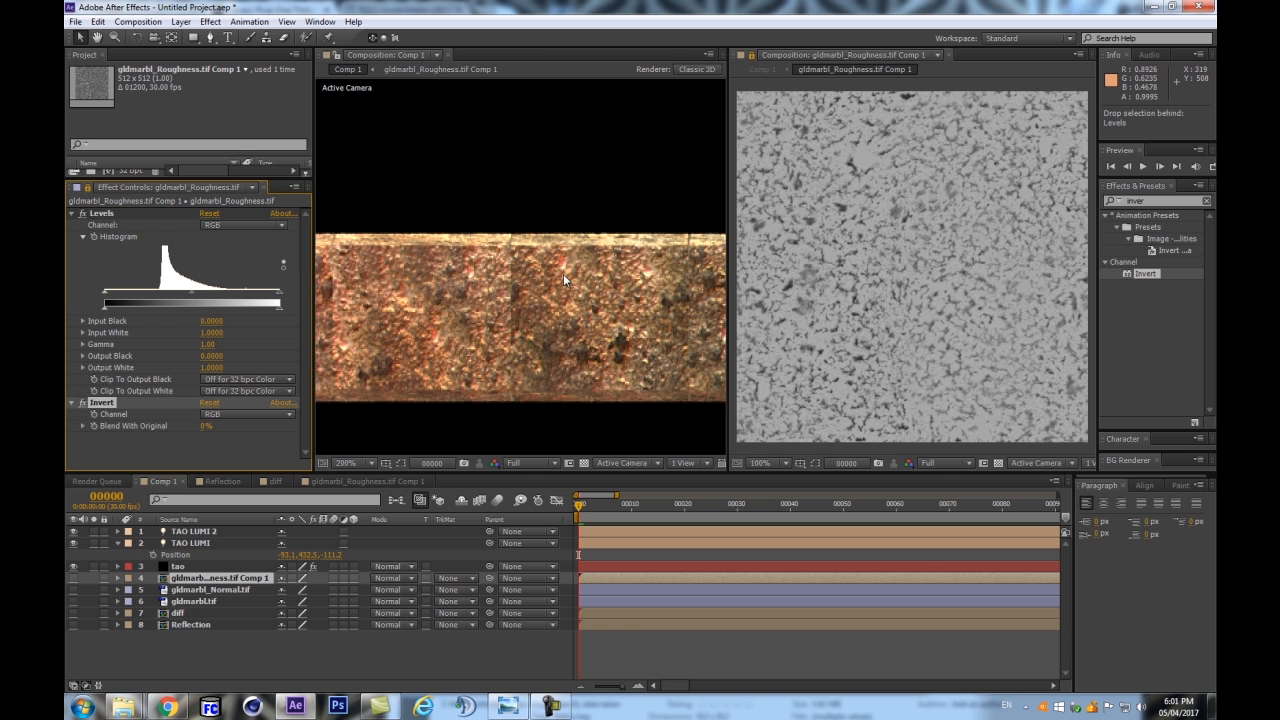
pyautogui.moveTo(105, 293); pyautogui.dragTo(208, 294)
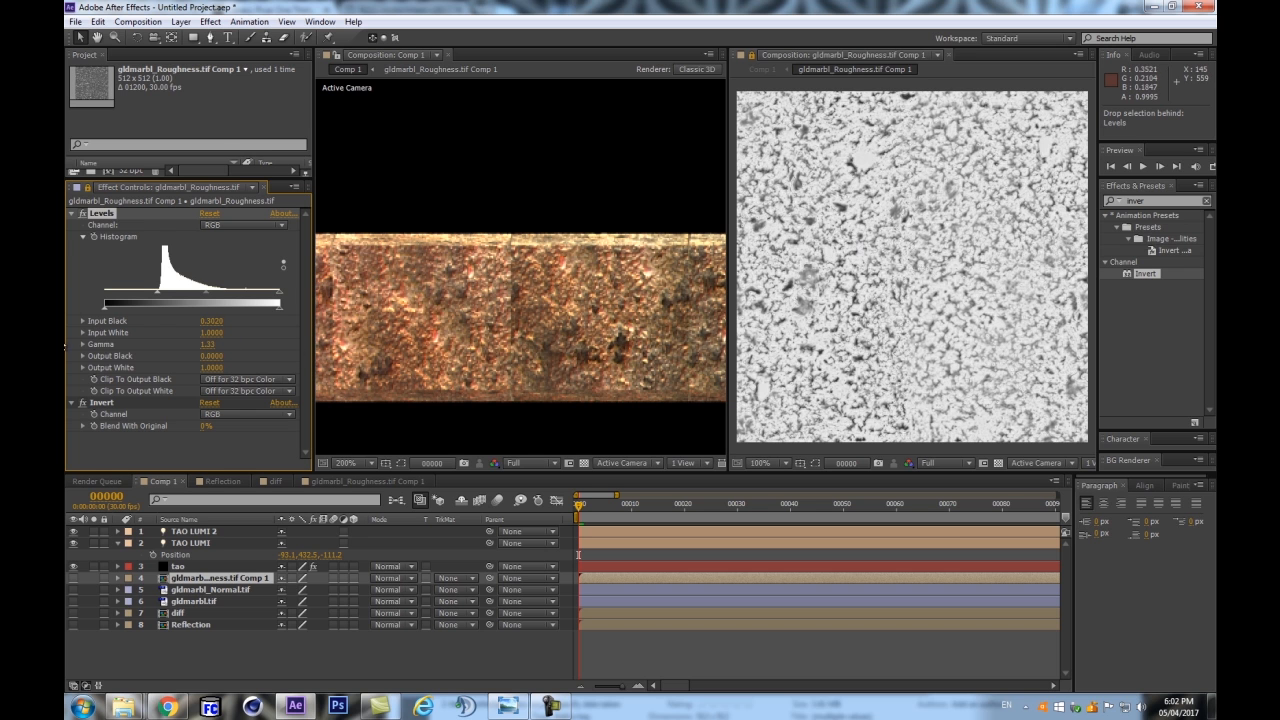
pyautogui.moveTo(158, 297); pyautogui.dragTo(154, 296)
pyautogui.moveTo(280, 300); pyautogui.dragTo(179, 291)
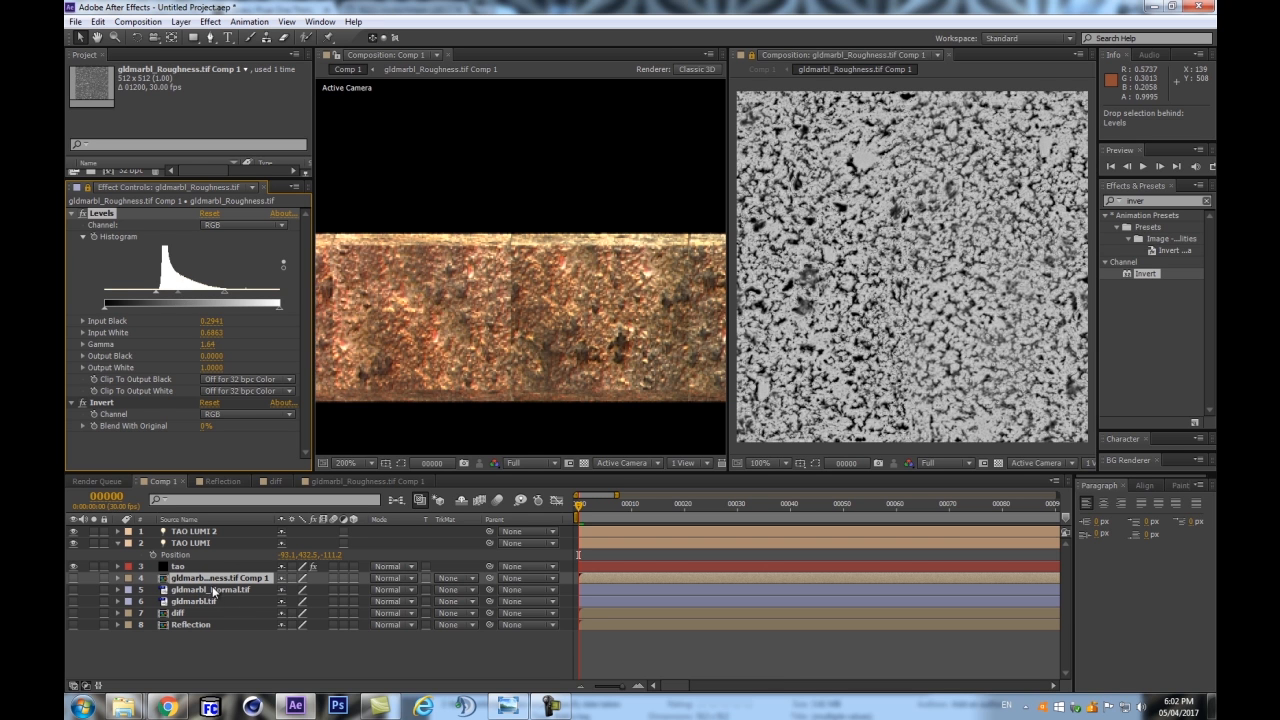
pyautogui.click(82, 403)
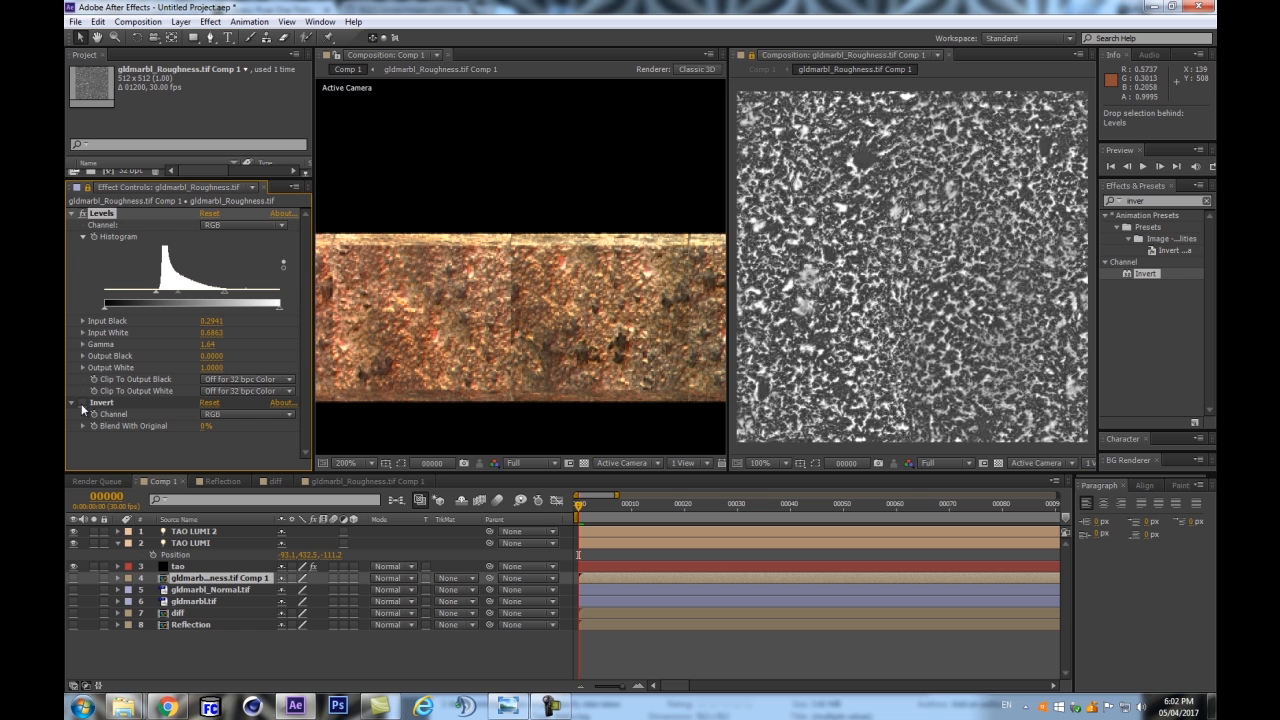
pyautogui.click(82, 403)
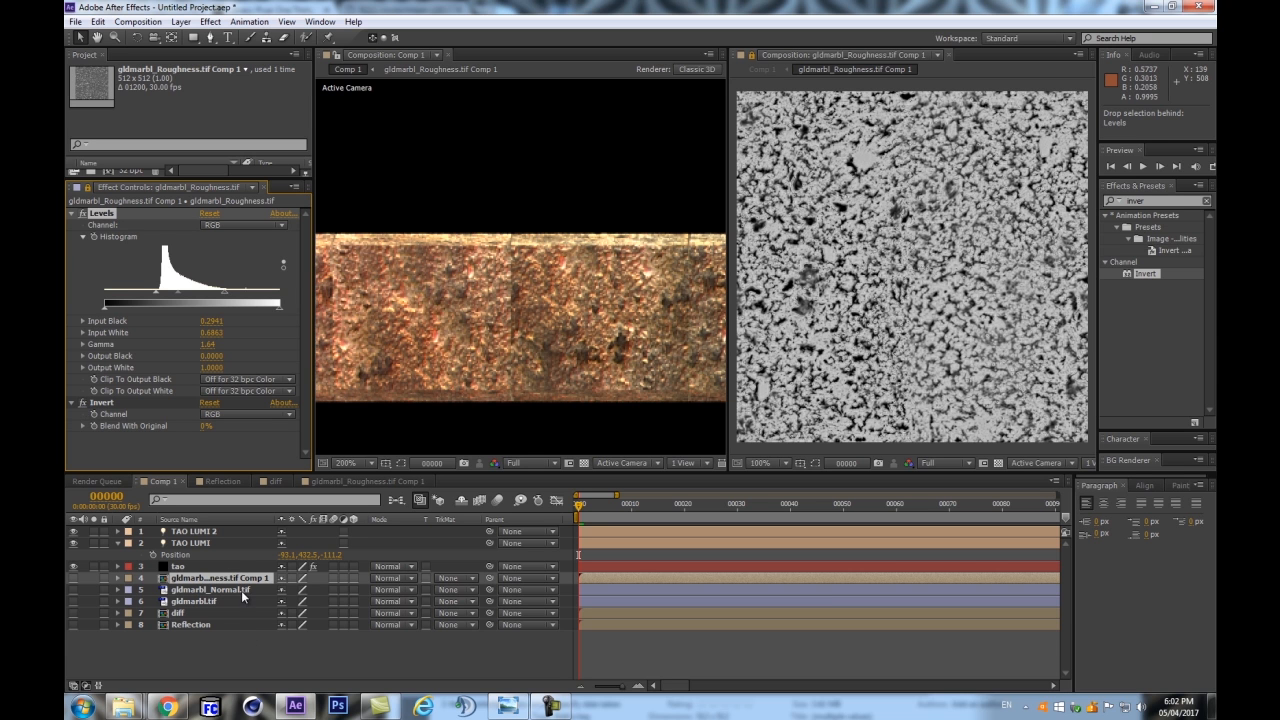
# Show the tao layer's effect settings in their own panel, with the locked roughness map settings docked above them
pyautogui.click(206, 566)
pyautogui.click(96, 188)
pyautogui.click(85, 190)
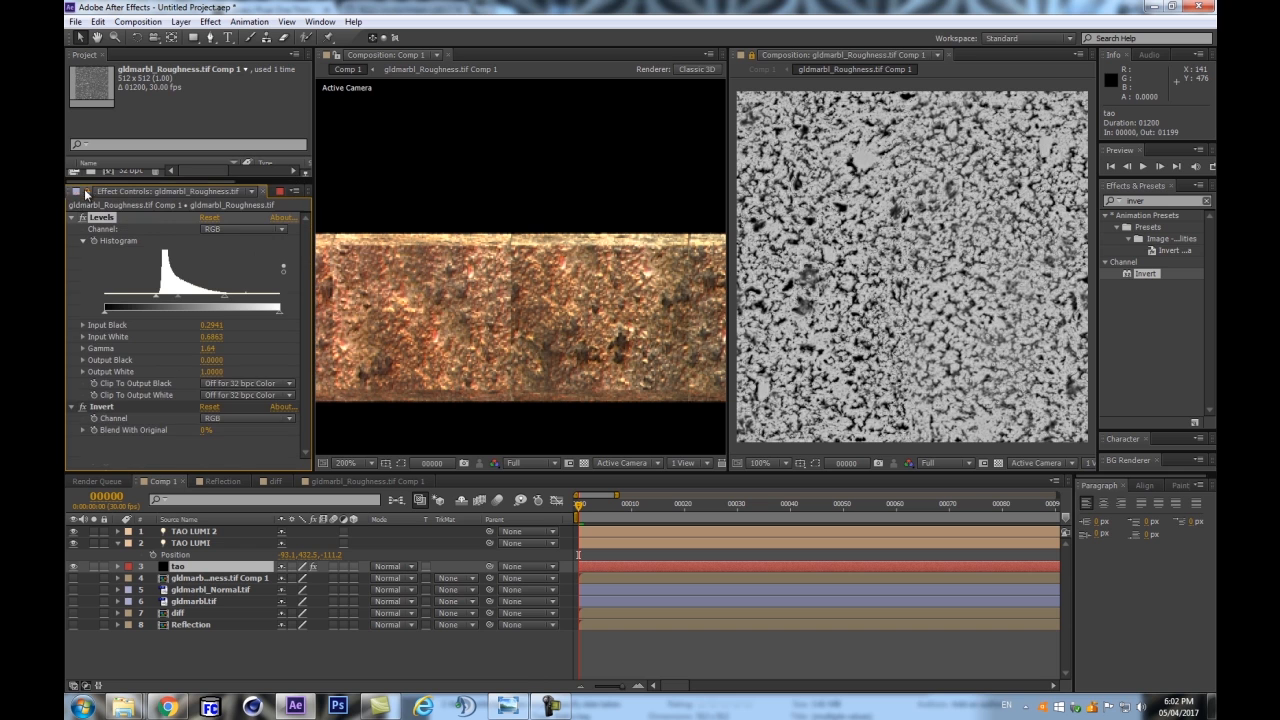
pyautogui.moveTo(71, 196); pyautogui.dragTo(175, 110)
pyautogui.click(186, 568)
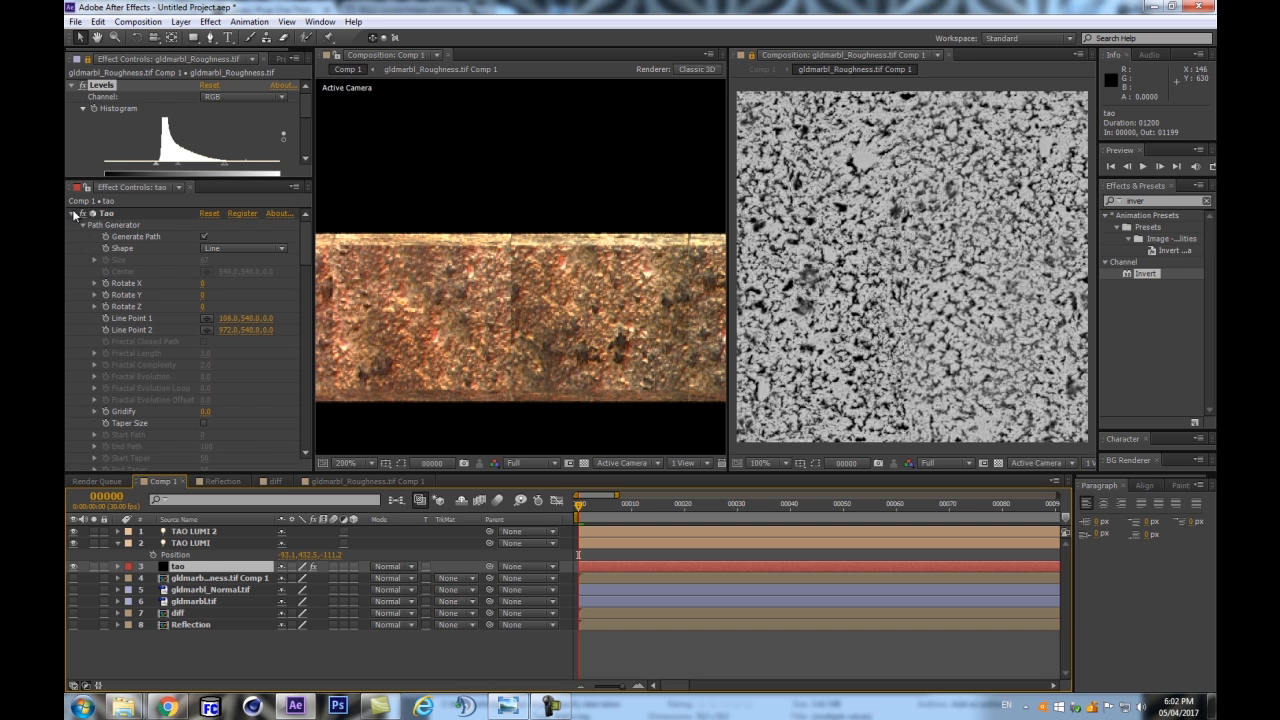
# Bring the tao layer's texture settings into view and widen the Comp 1 preview around the textured bar
pyautogui.scroll(-5, 303, 260)
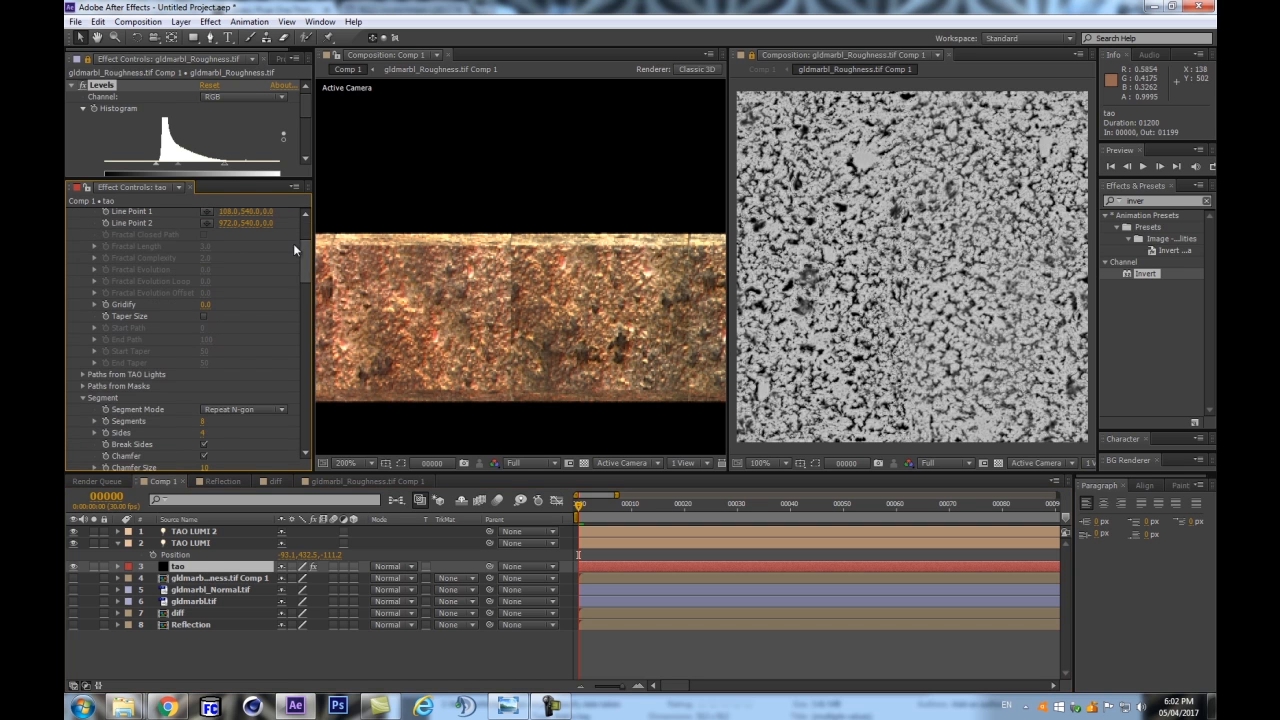
pyautogui.scroll(-1, 309, 258)
pyautogui.scroll(-10, 309, 258)
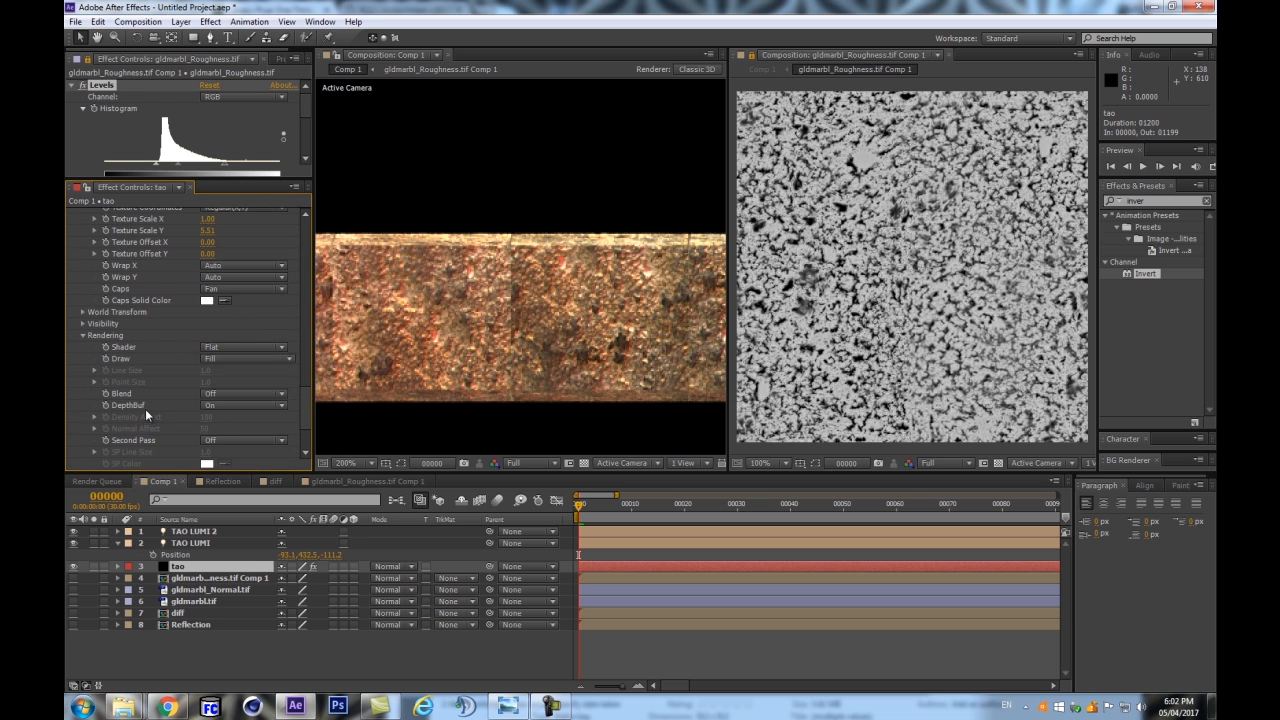
pyautogui.scroll(3, 160, 335)
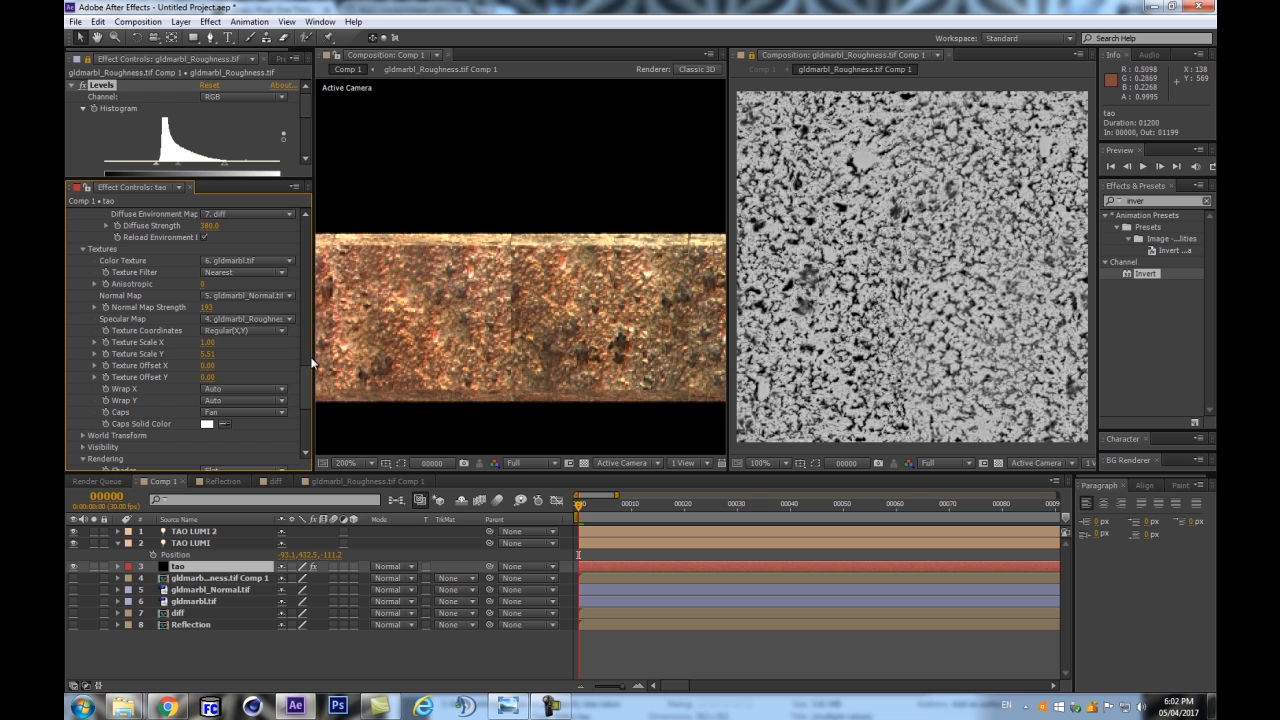
pyautogui.moveTo(731, 315); pyautogui.dragTo(1011, 320)
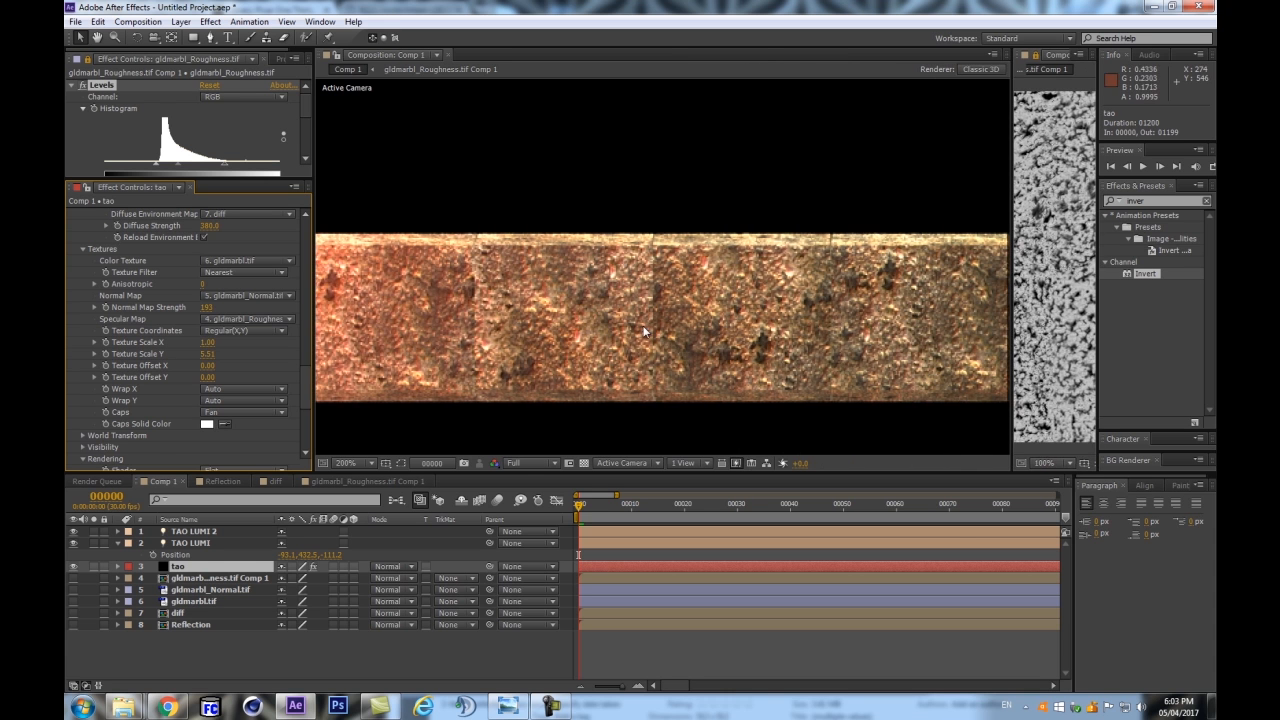
pyautogui.press('h')
pyautogui.moveTo(445, 344); pyautogui.dragTo(470, 312)
pyautogui.moveTo(655, 317); pyautogui.dragTo(570, 317)
pyautogui.press('v')
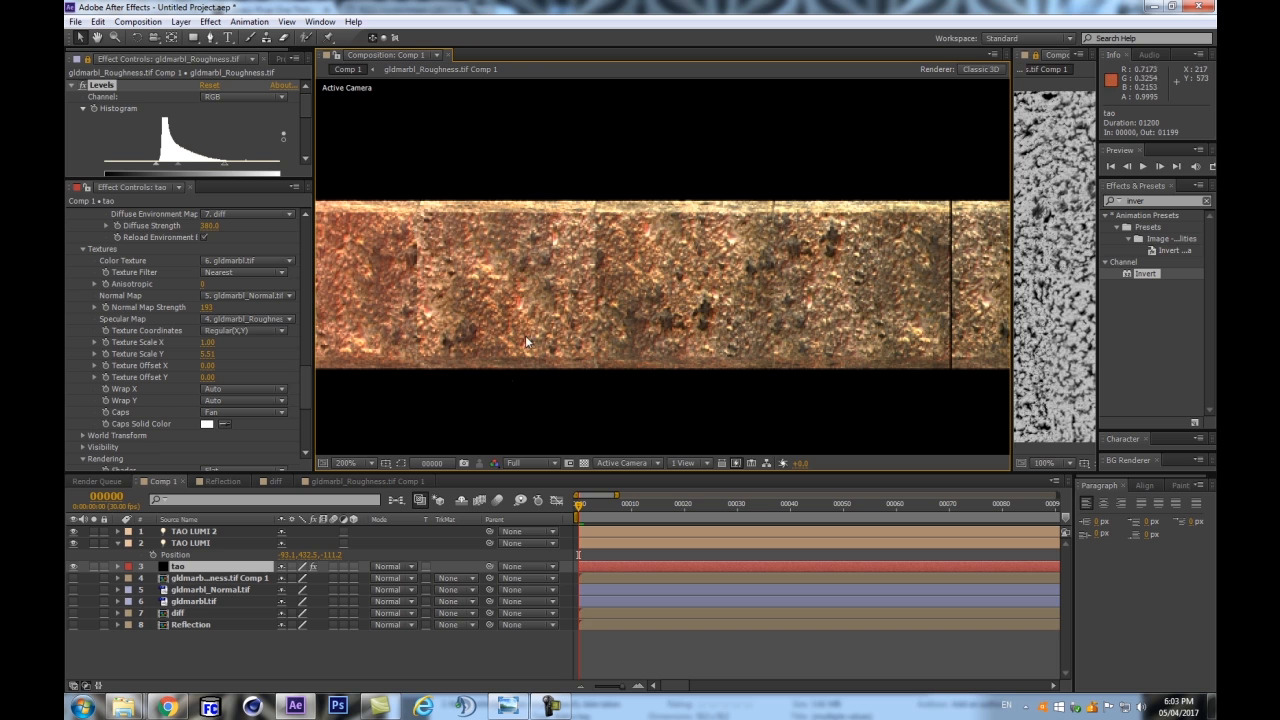
# Compare the bar with tao's Specular Map set to None and to gldmarbl_Roughness.tif Comp 1
pyautogui.click(250, 296)
pyautogui.click(139, 301)
pyautogui.click(240, 320)
pyautogui.click(230, 337)
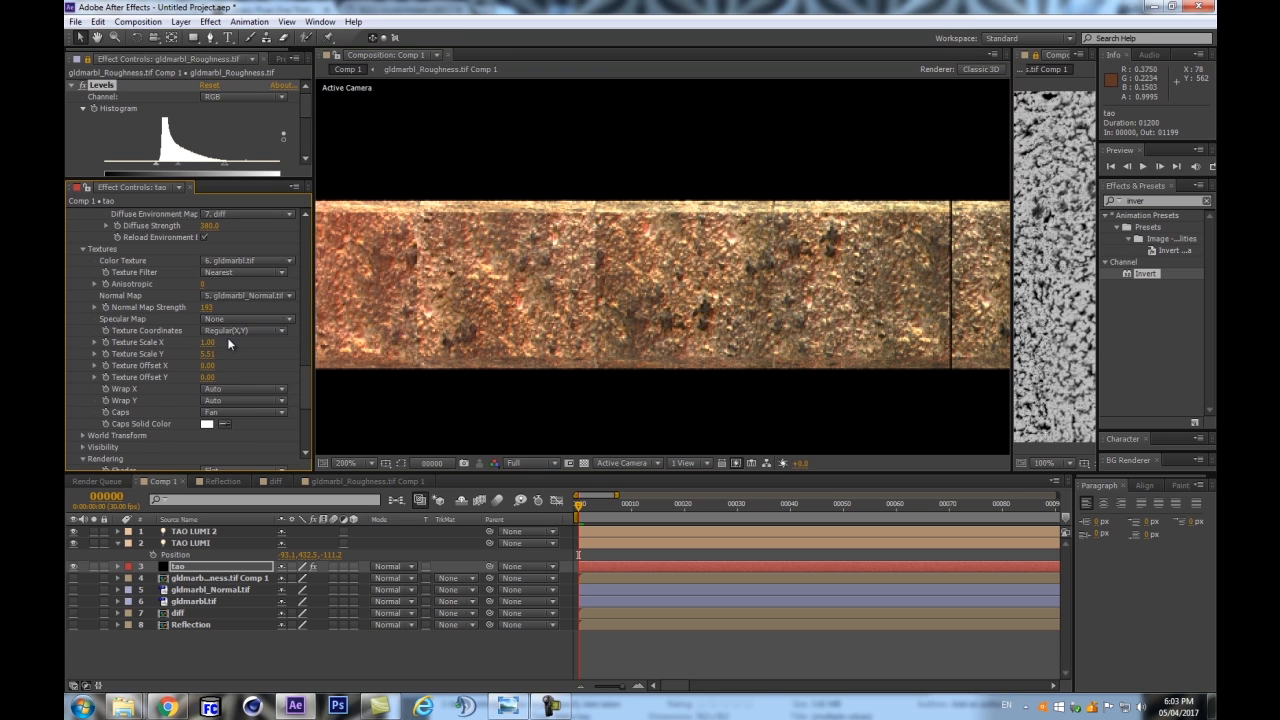
pyautogui.click(248, 318)
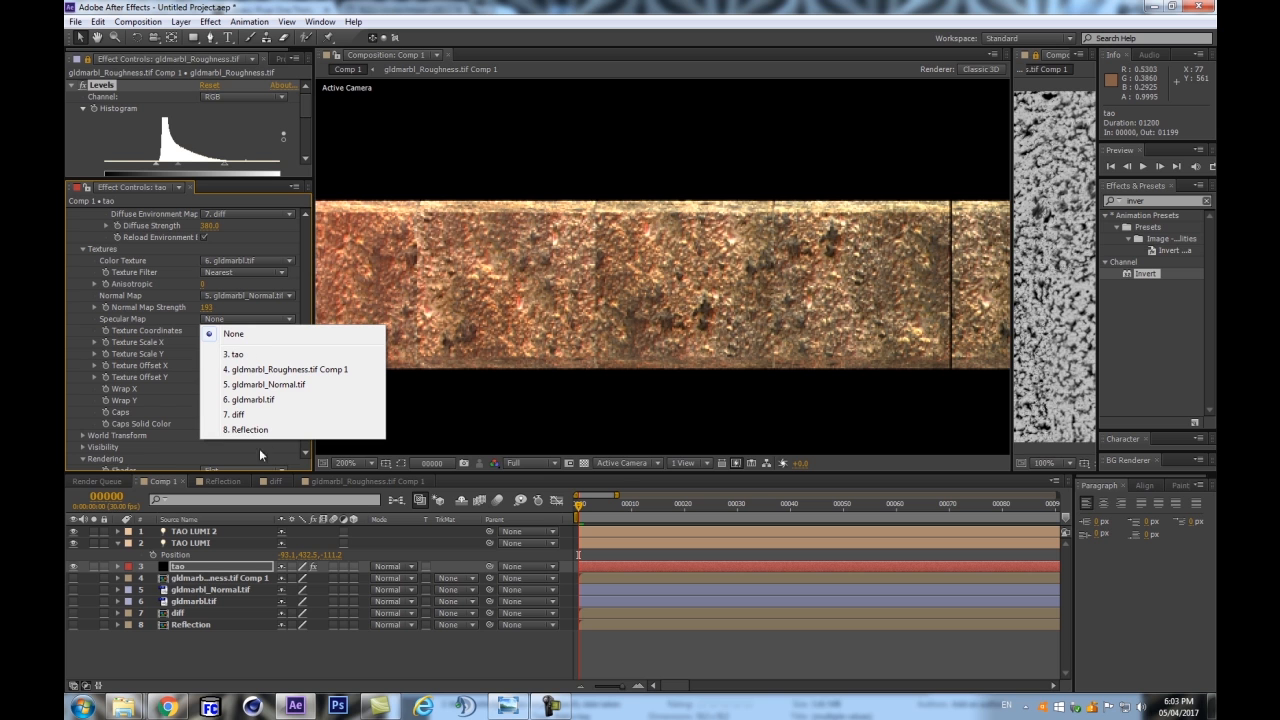
pyautogui.click(253, 369)
pyautogui.hotkey('ctrl', 'z')
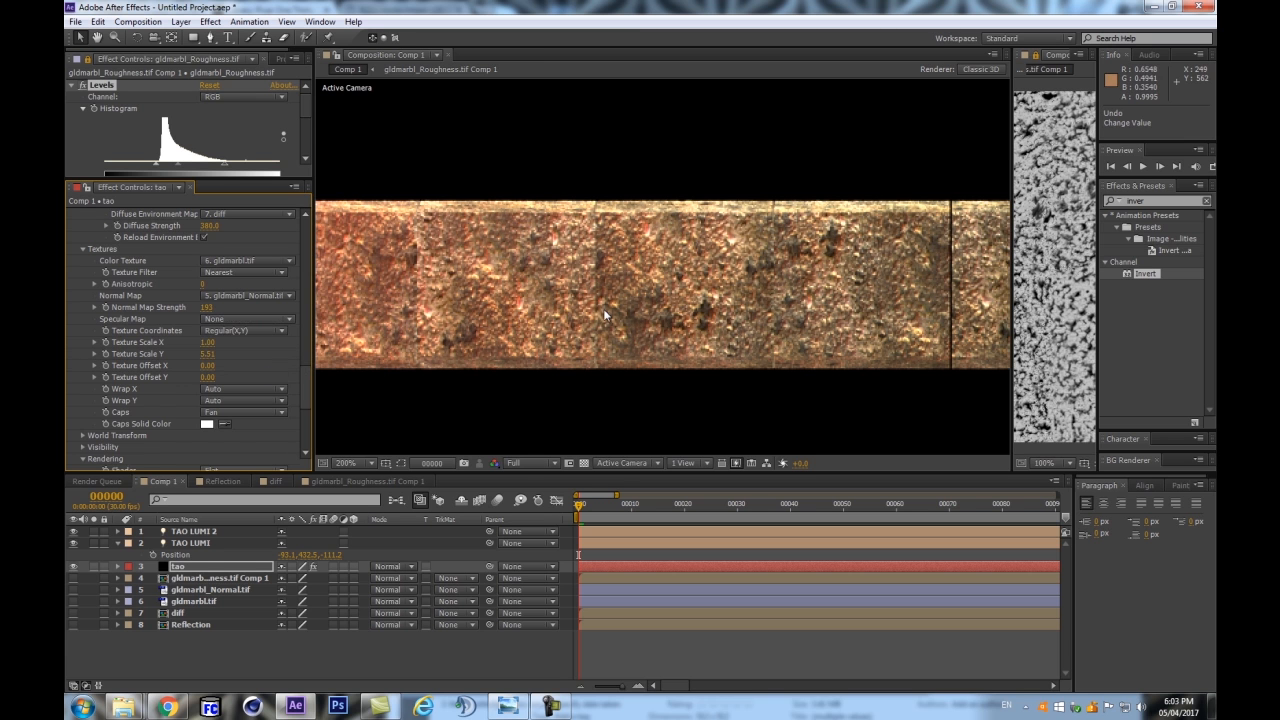
# Disable Invert on the roughness layer and assign gldmarbl_Roughness.tif Comp 1 as tao's Specular Map
pyautogui.scroll(2, 603, 309)
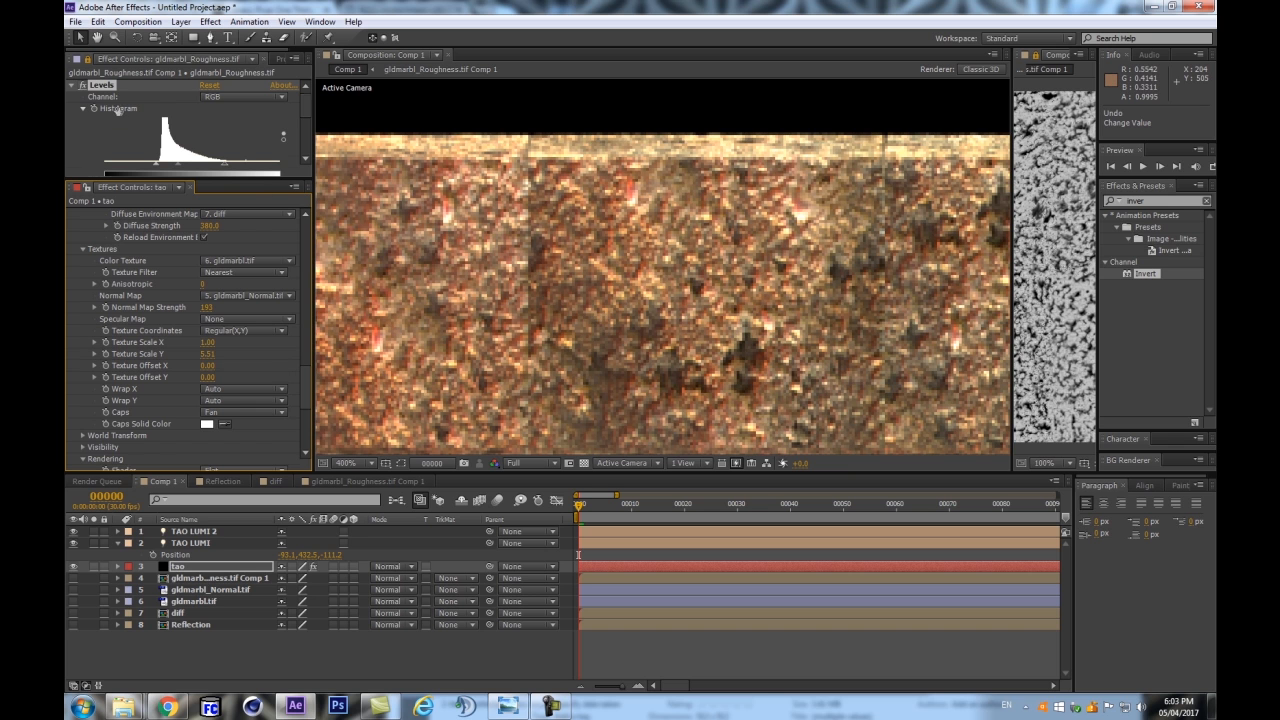
pyautogui.scroll(-5, 118, 110)
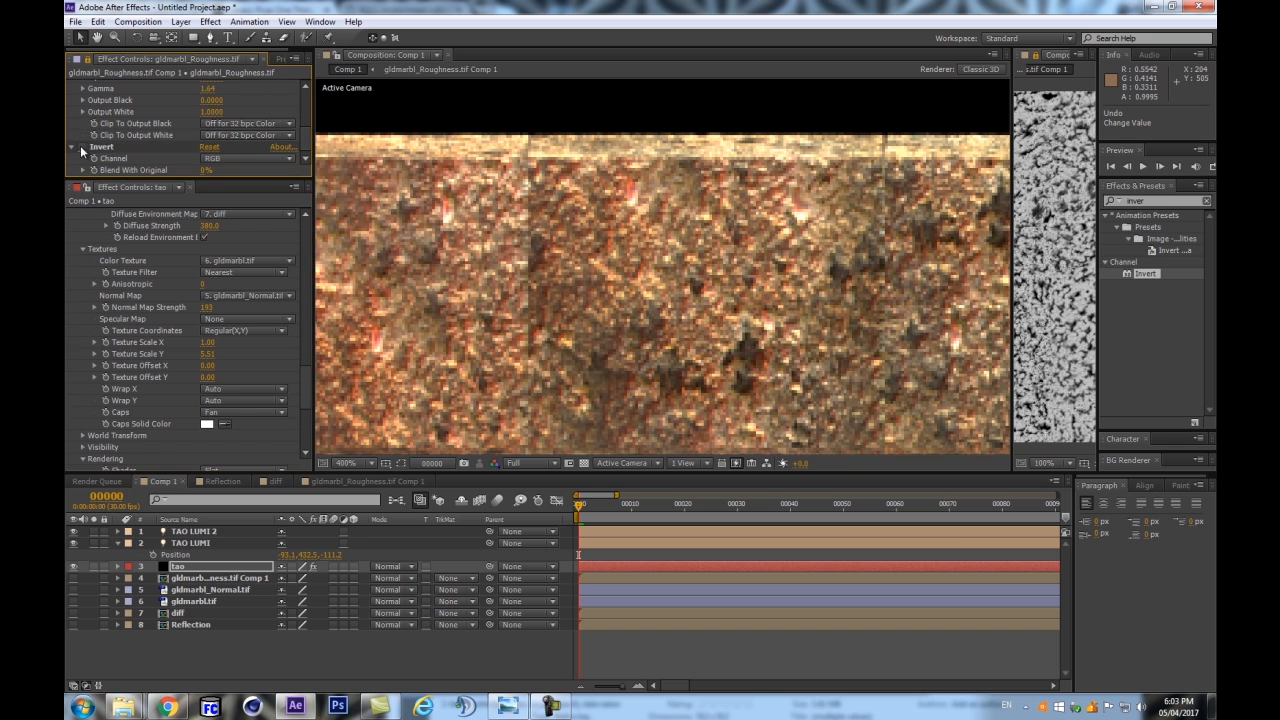
pyautogui.click(82, 148)
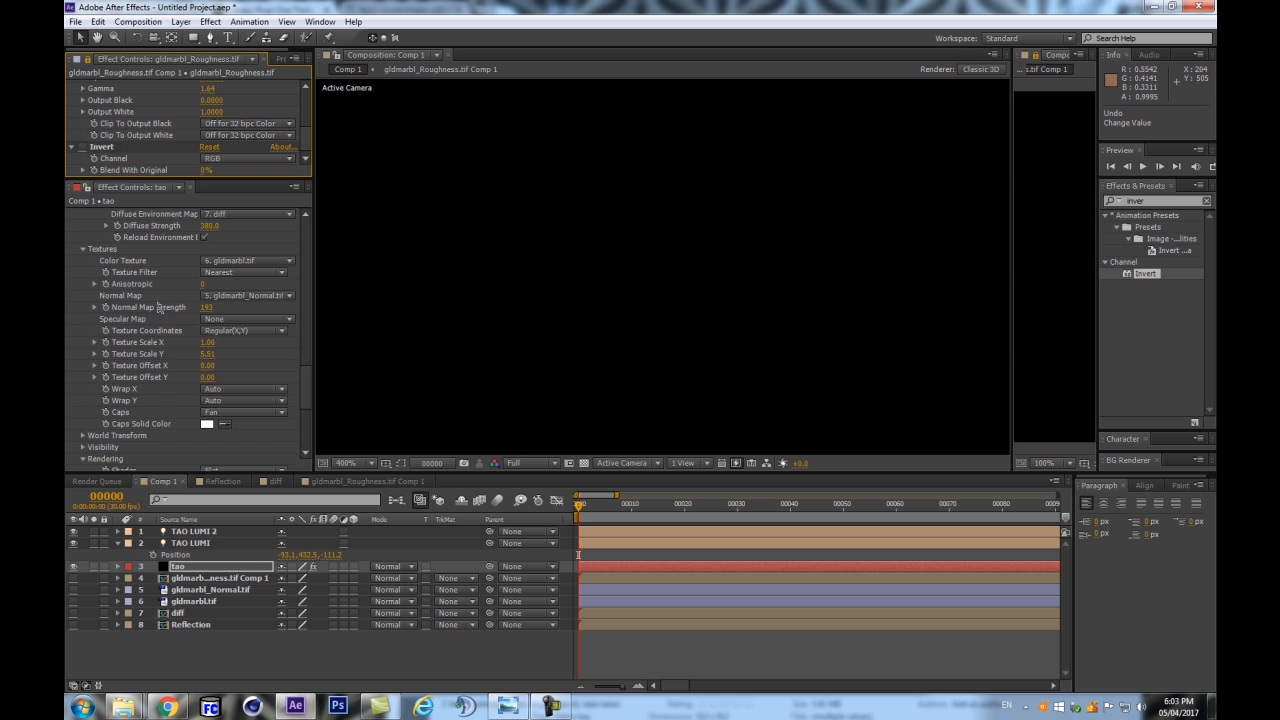
pyautogui.click(244, 319)
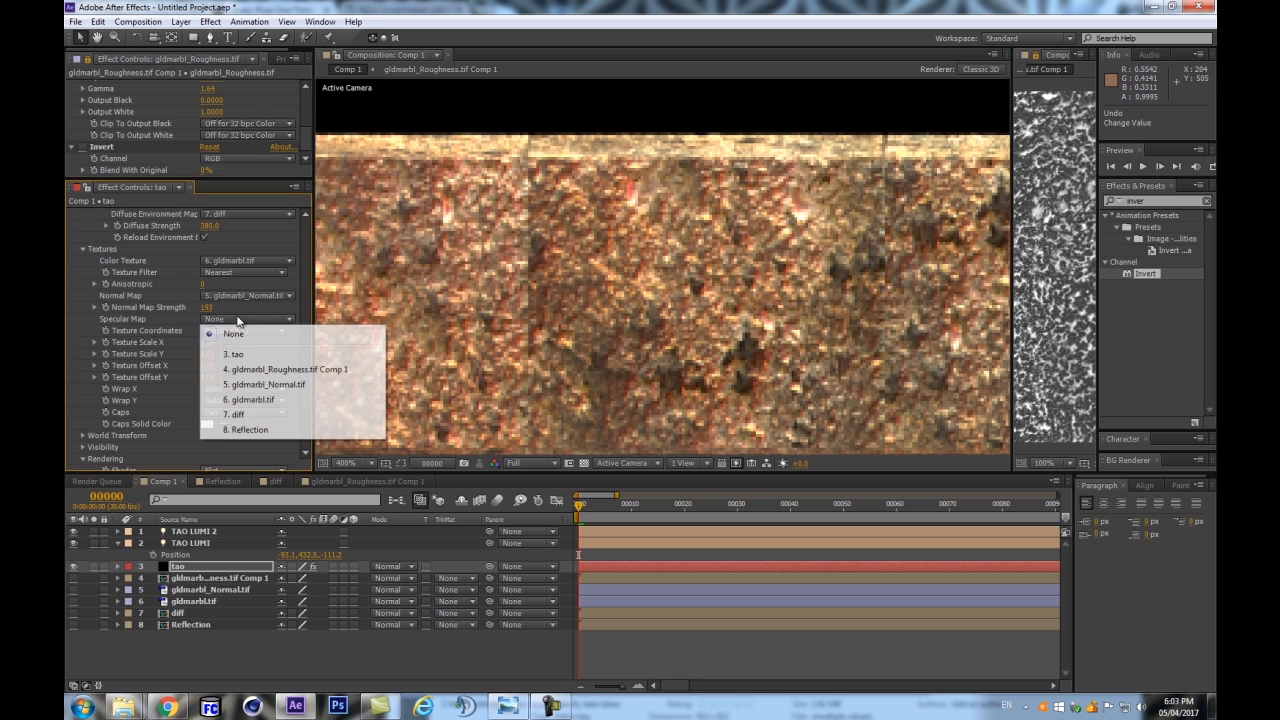
pyautogui.click(252, 371)
# Compare the bar with and without the non-inverted specular map by undoing and redoing the assignment
pyautogui.hotkey('ctrl', 'z')
pyautogui.scroll(-1, 528, 300)
pyautogui.hotkey('ctrl', 'shift', 'z')
pyautogui.hotkey('ctrl', 'z')
pyautogui.scroll(-1, 554, 316)
pyautogui.hotkey('ctrl', 'shift', 'z')
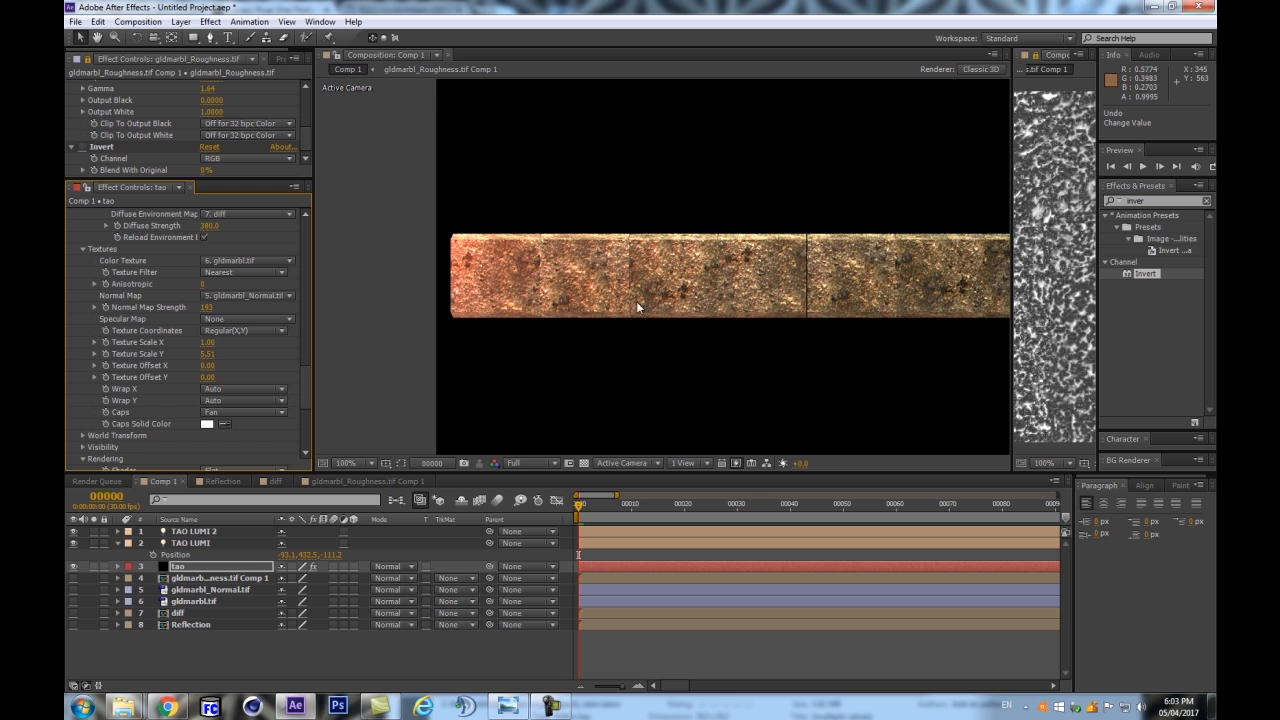
pyautogui.scroll(1, 636, 301)
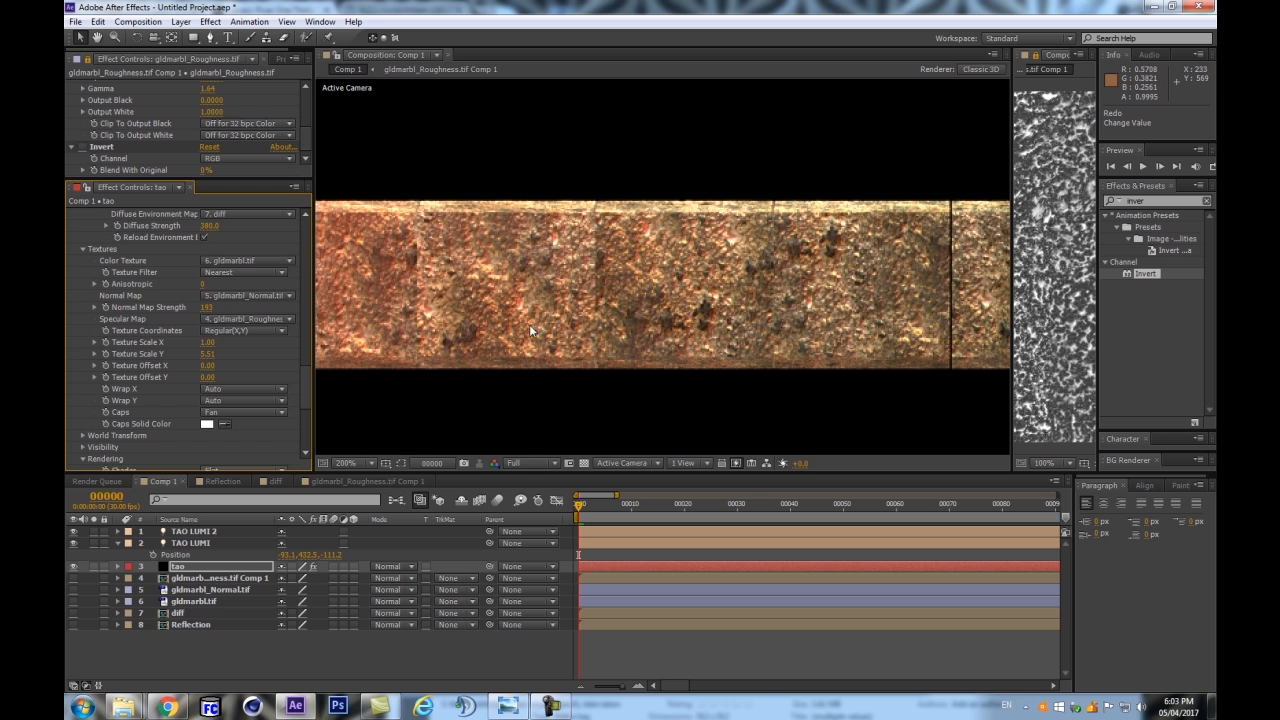
pyautogui.scroll(-1, 733, 260)
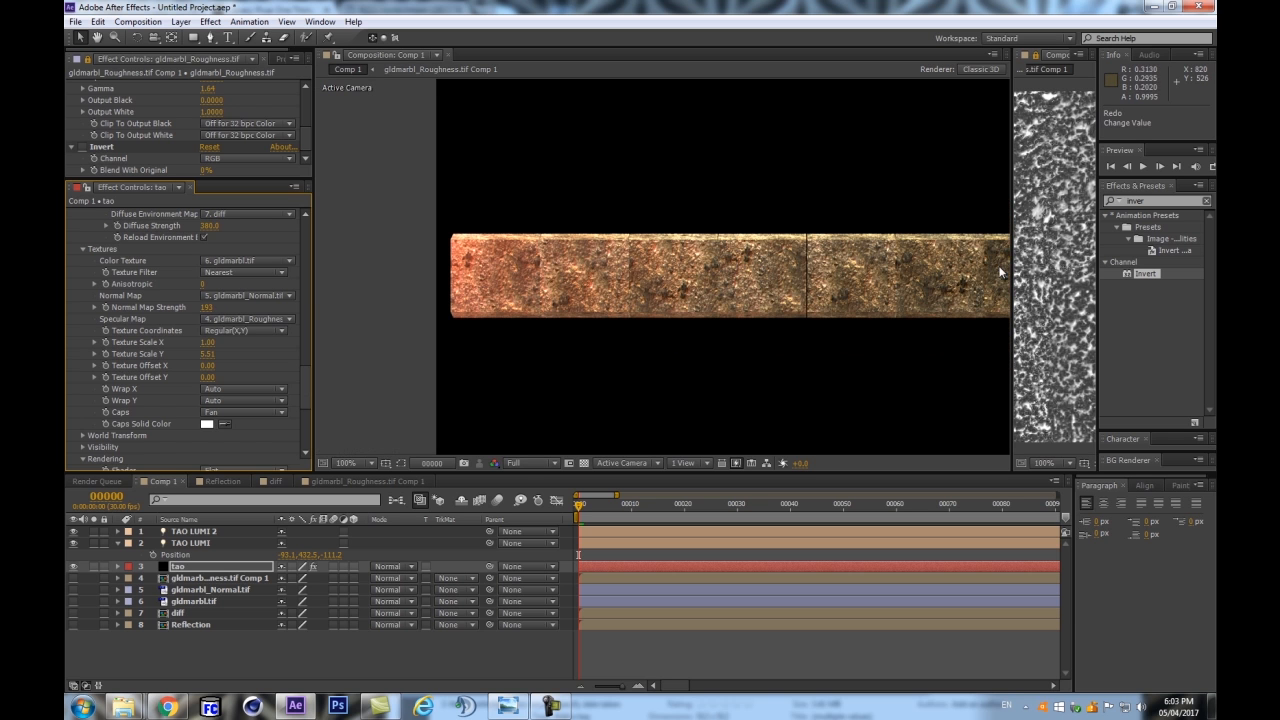
# Enlarge the Comp 1 preview in width and height and frame the whole textured bar in it
pyautogui.moveTo(1011, 188); pyautogui.dragTo(1163, 188)
pyautogui.press('space')
pyautogui.moveTo(940, 201); pyautogui.dragTo(697, 217)
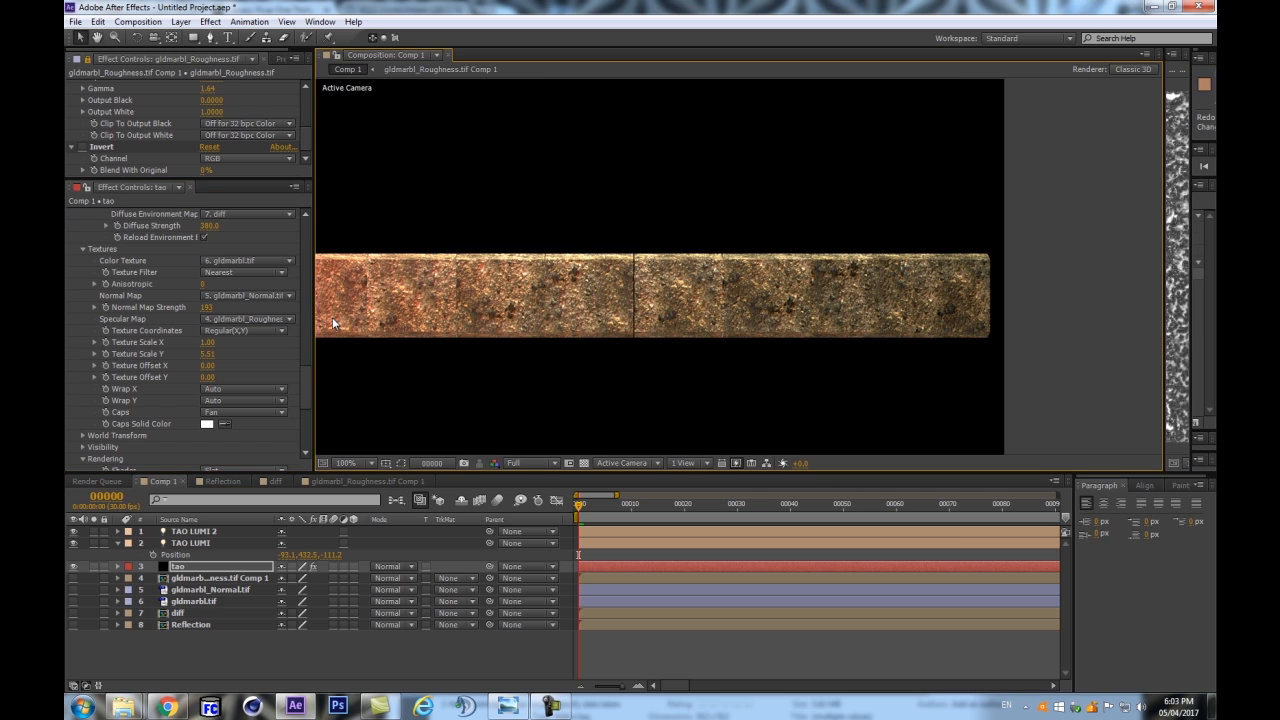
pyautogui.scroll(-1, 700, 349)
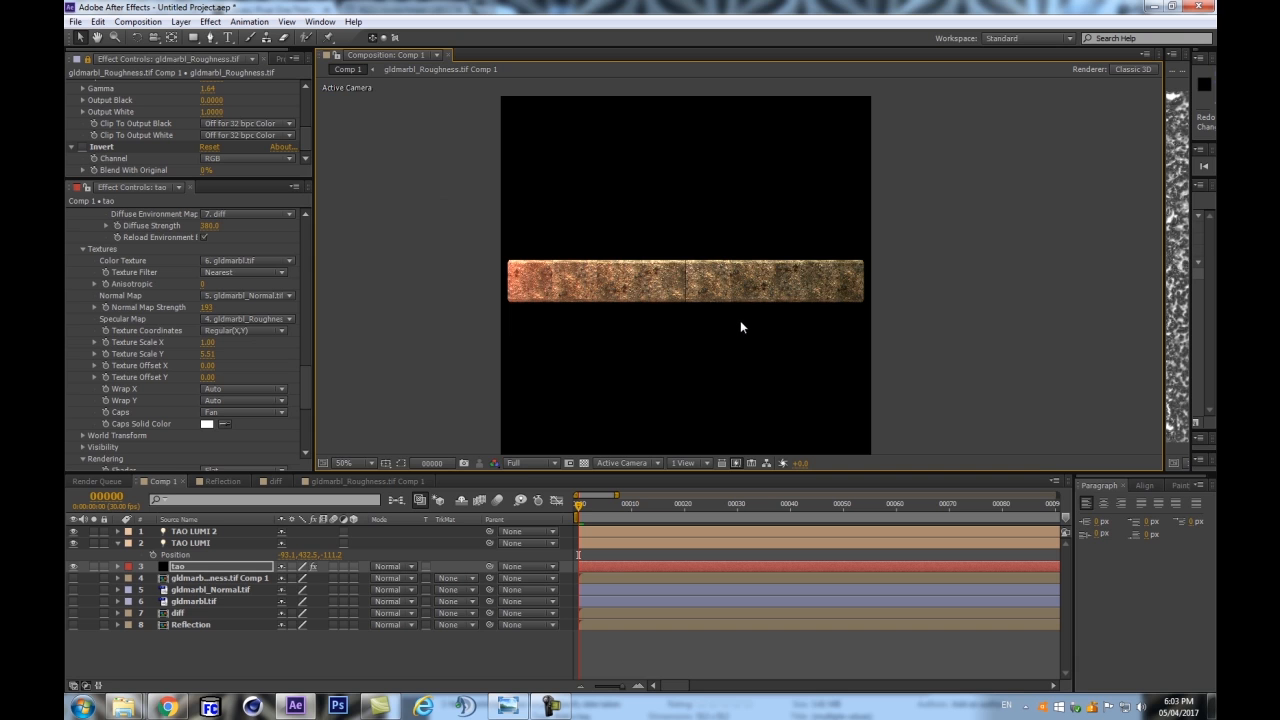
pyautogui.scroll(1, 740, 321)
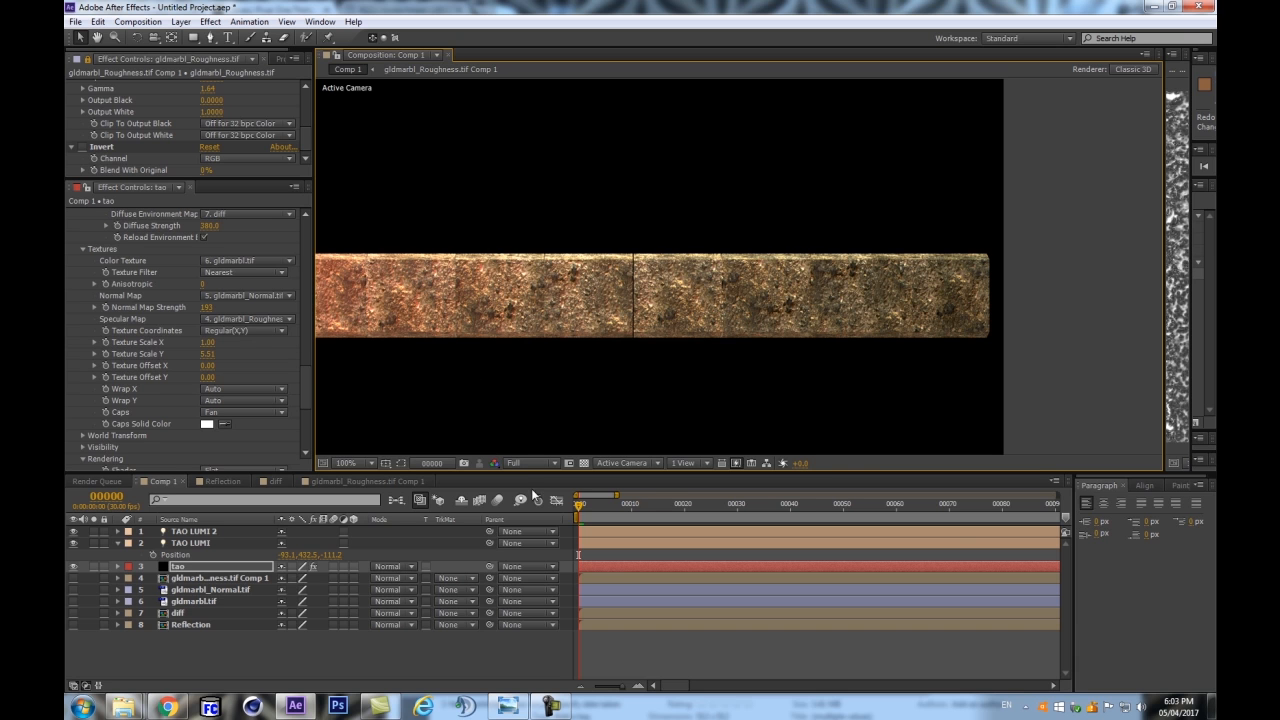
pyautogui.moveTo(661, 474); pyautogui.dragTo(668, 519)
pyautogui.press('h')
pyautogui.moveTo(566, 346); pyautogui.dragTo(618, 273)
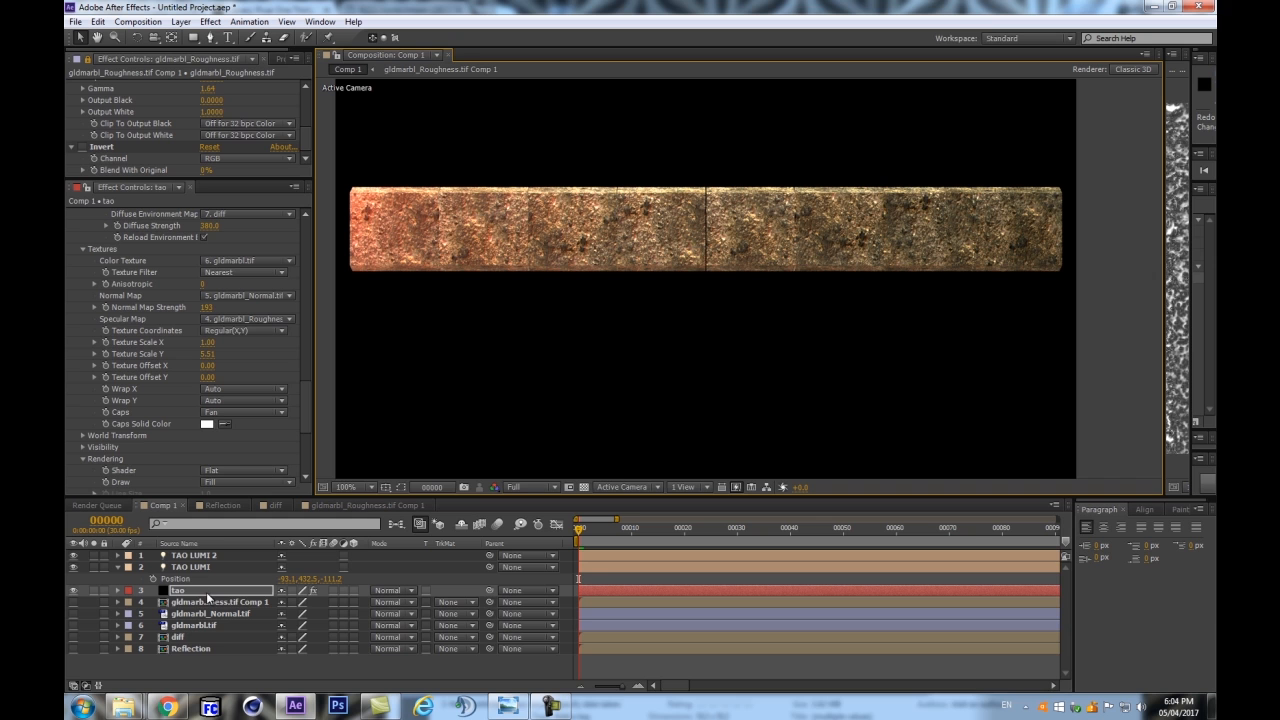
pyautogui.press('v')
# Collapse the tao layer's Segment, Material & Lighting and Textures settings and expand the First Repeater under Repeat Paths
pyautogui.moveTo(307, 414); pyautogui.dragTo(79, 324)
pyautogui.click(84, 293)
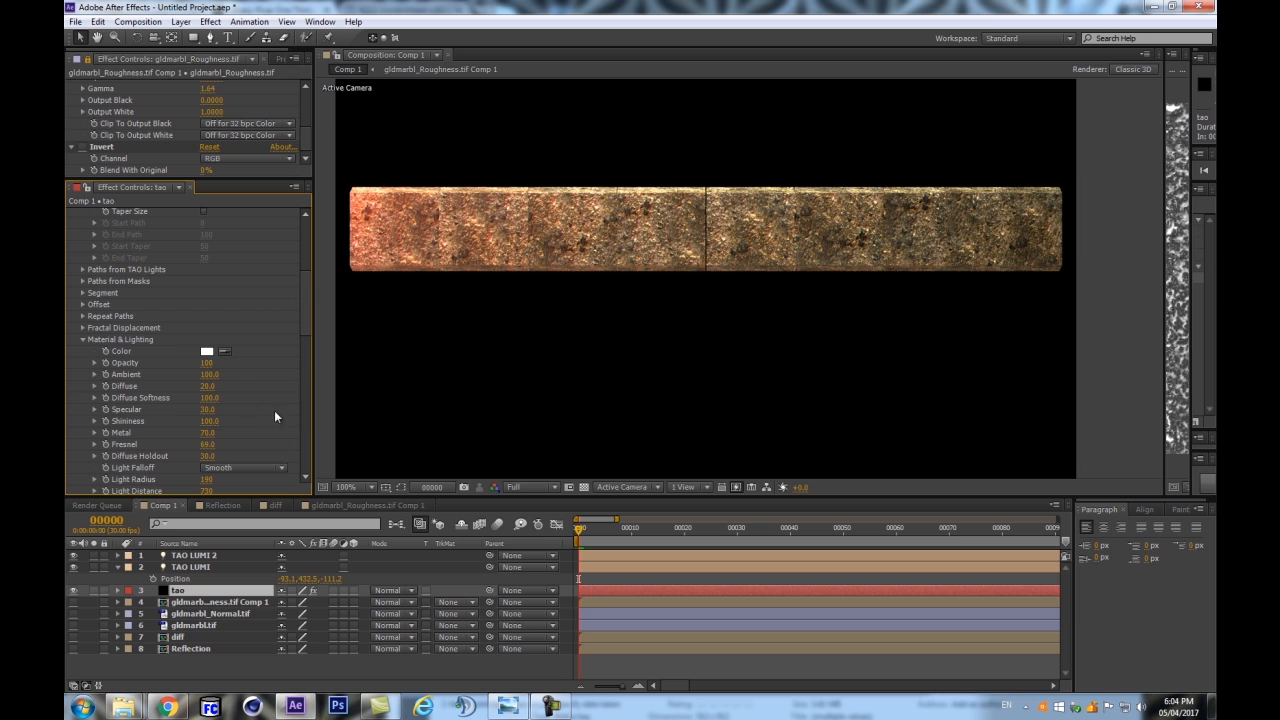
pyautogui.scroll(-2, 644, 347)
pyautogui.click(84, 341)
pyautogui.click(84, 351)
pyautogui.click(84, 316)
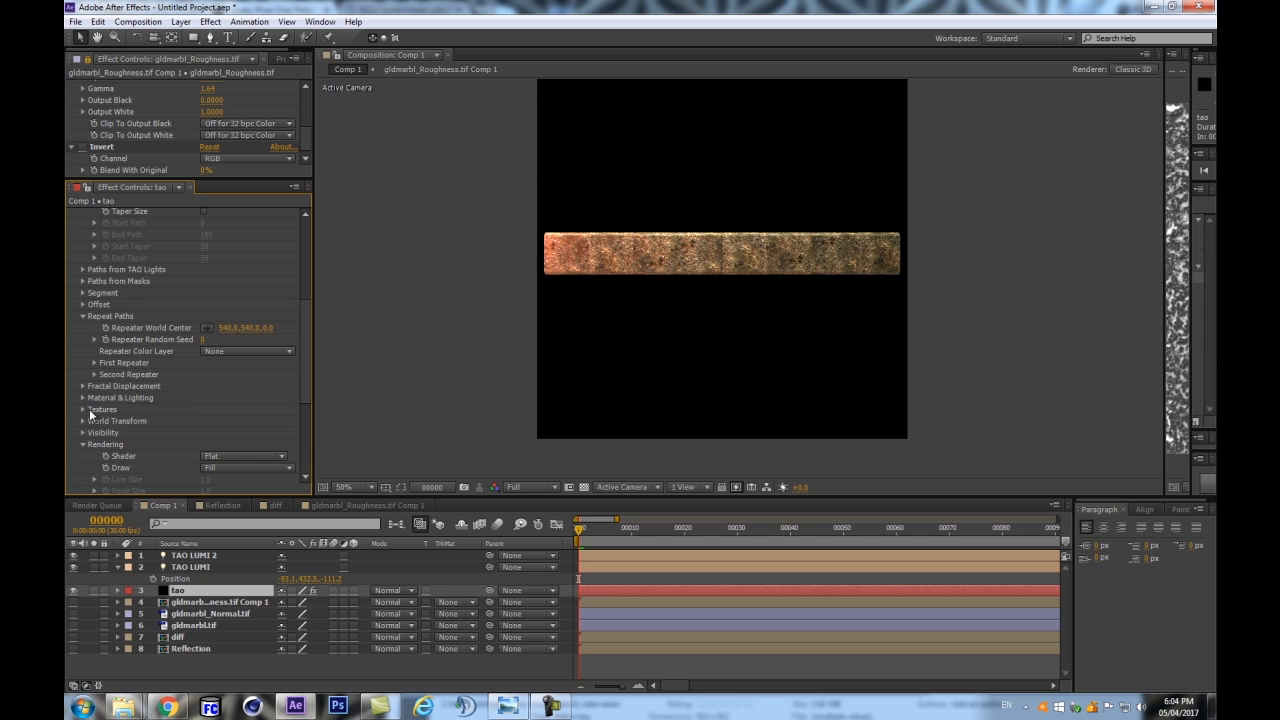
pyautogui.click(94, 362)
pyautogui.scroll(-4, 112, 306)
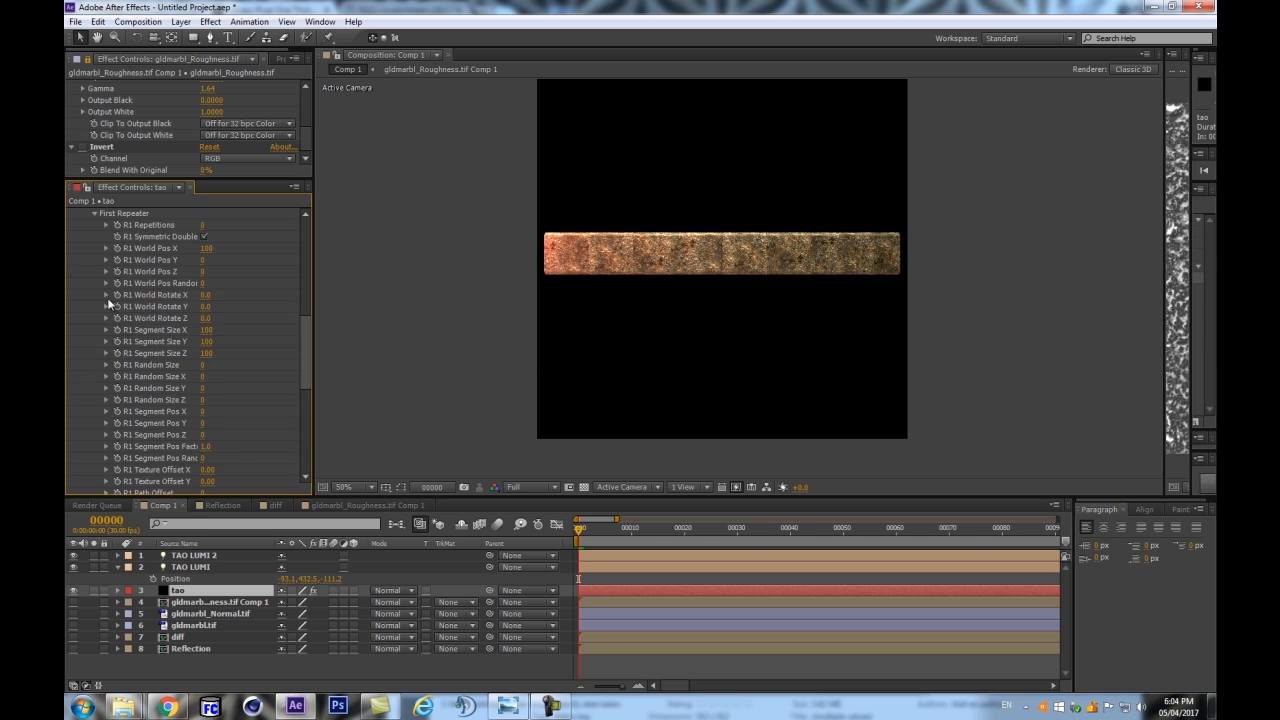
pyautogui.scroll(1, 648, 331)
pyautogui.scroll(-1, 640, 330)
# Set the First Repeater's R1 Repetitions to 2 with R1 Symmetric Doubler on
pyautogui.click(204, 238)
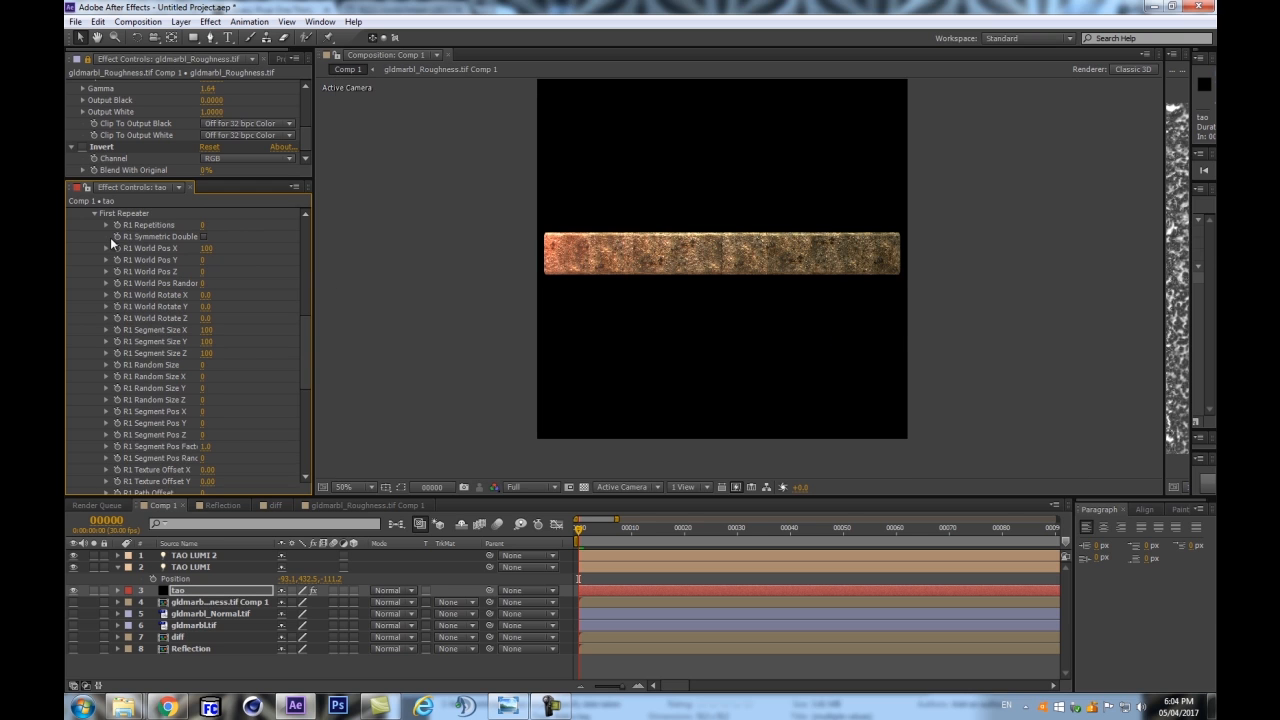
pyautogui.scroll(3, 259, 330)
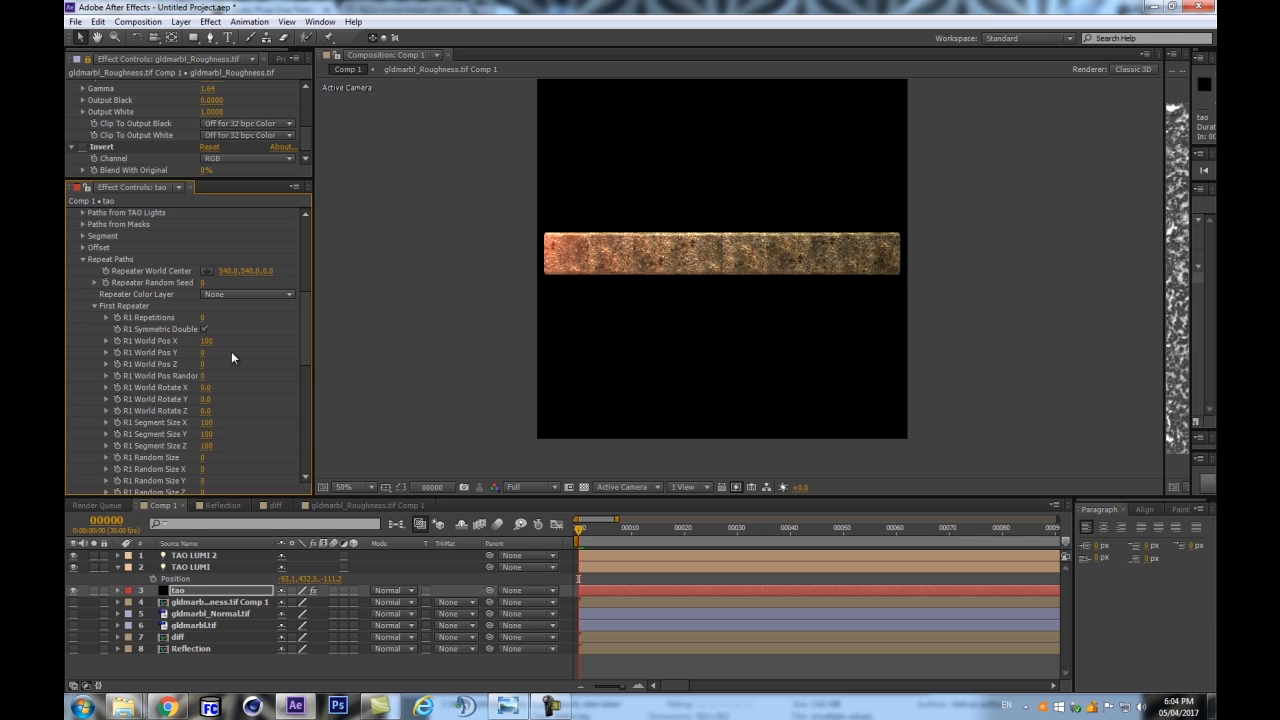
pyautogui.click(203, 318)
pyautogui.write('2')
pyautogui.press('Return')
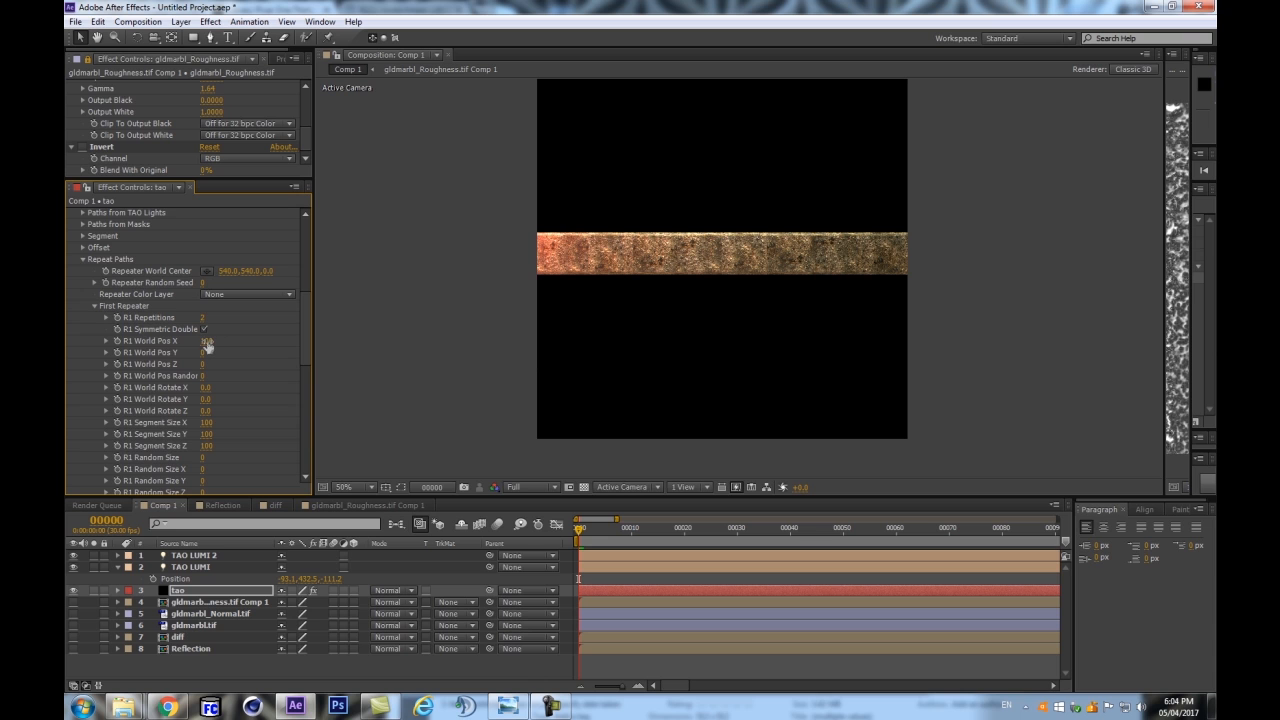
# Stack the repeated bars vertically by setting R1 World Pos X to 0 and R1 World Pos Y to 134
pyautogui.click(206, 341)
pyautogui.write('0')
pyautogui.press('Return')
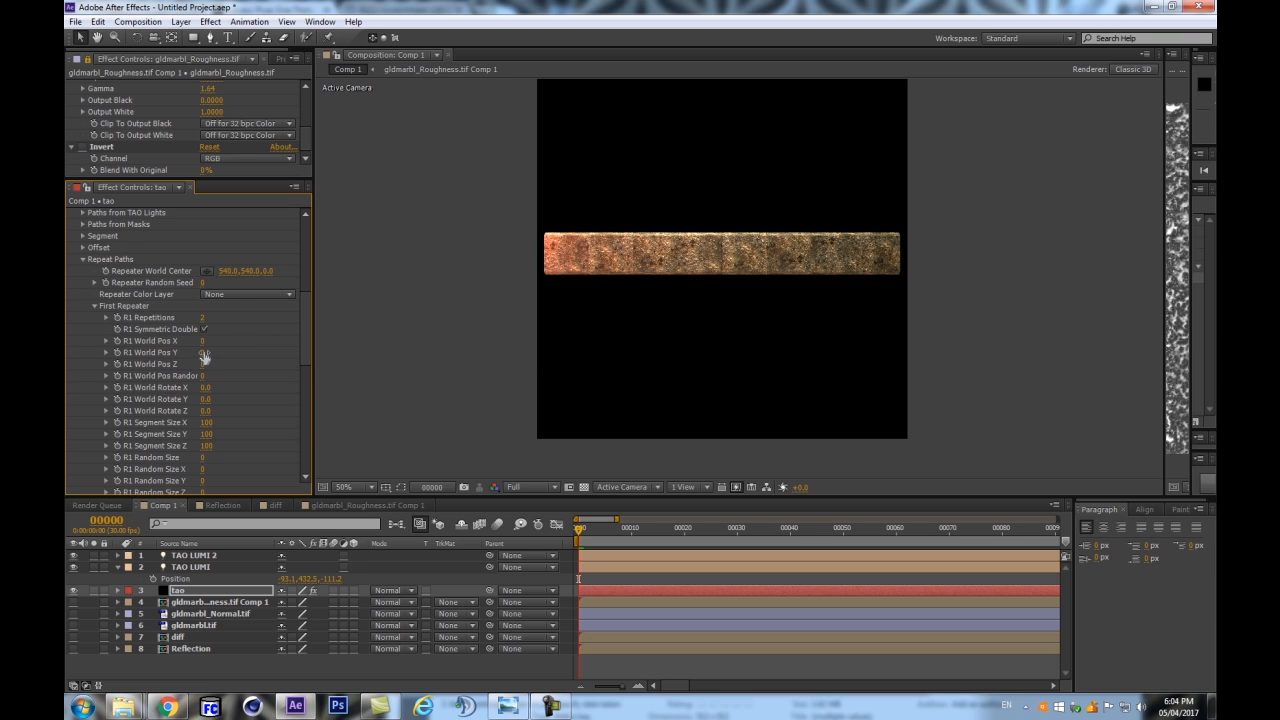
pyautogui.moveTo(267, 337); pyautogui.dragTo(275, 334)
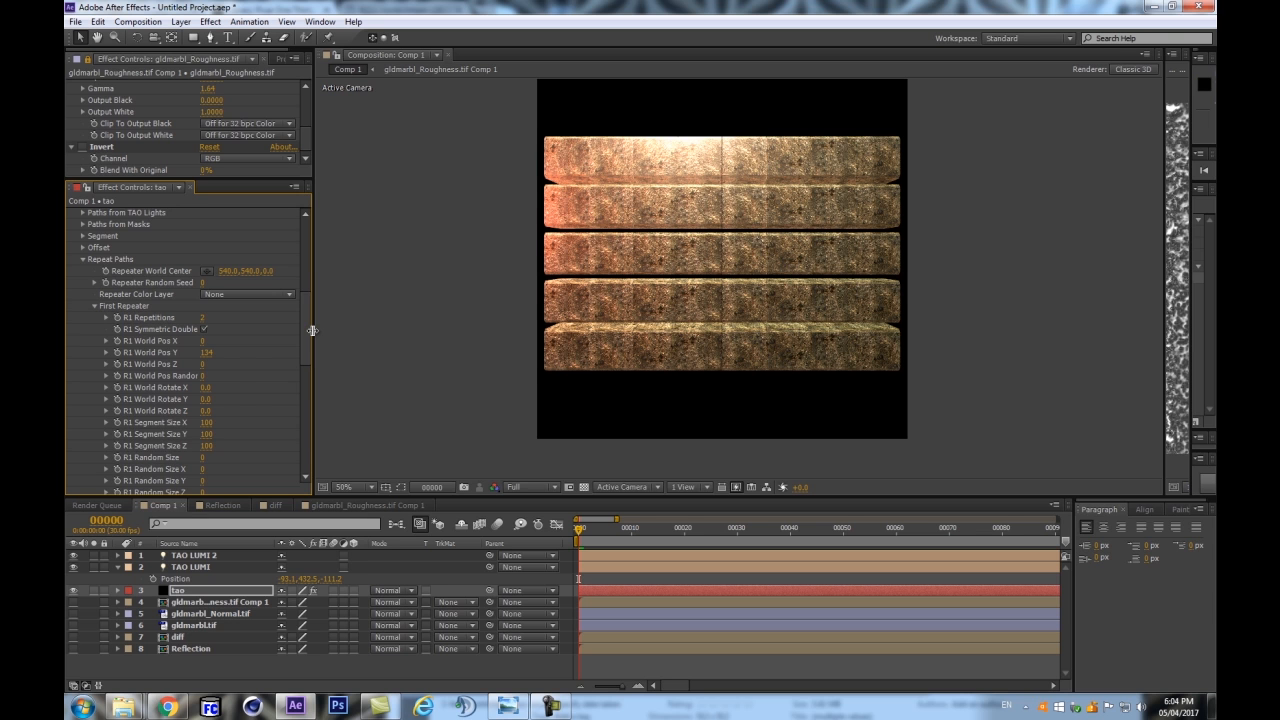
# Widen the effect settings area and examine the stacked bars alongside the First Repeater's parameters
pyautogui.moveTo(312, 330); pyautogui.dragTo(366, 329)
pyautogui.scroll(2, 735, 255)
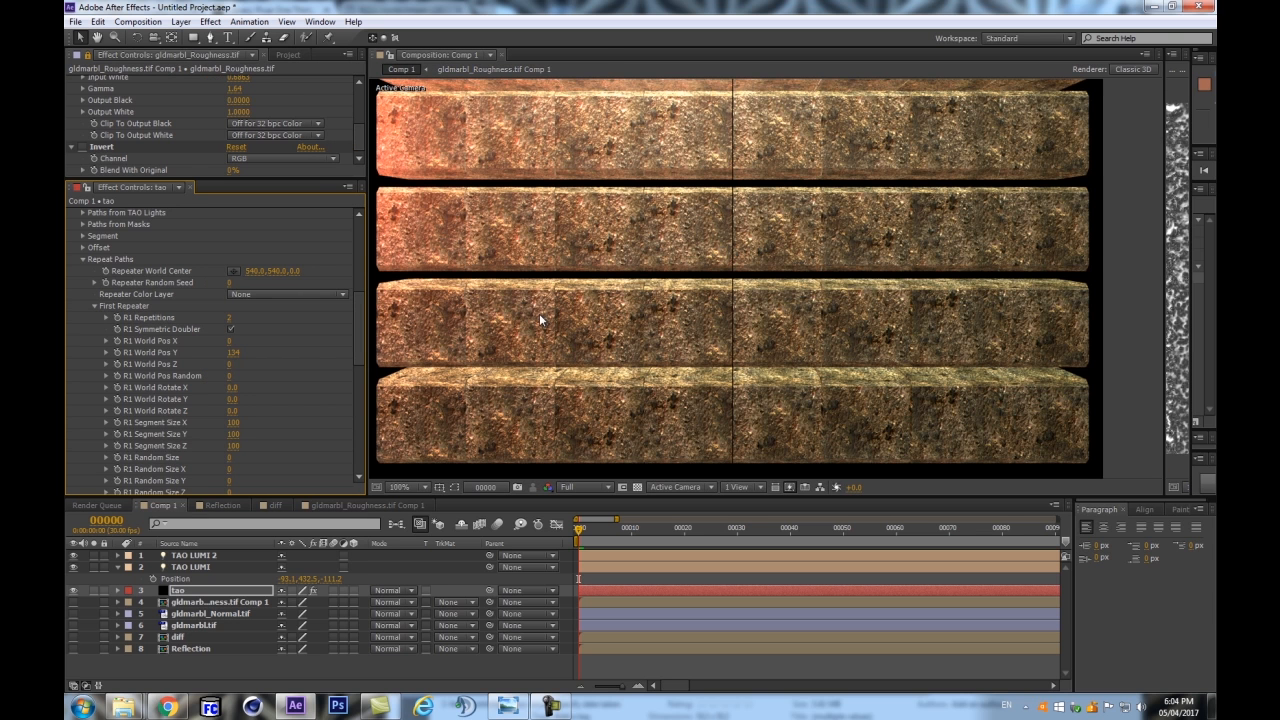
pyautogui.scroll(-3, 258, 332)
pyautogui.scroll(-6, 258, 331)
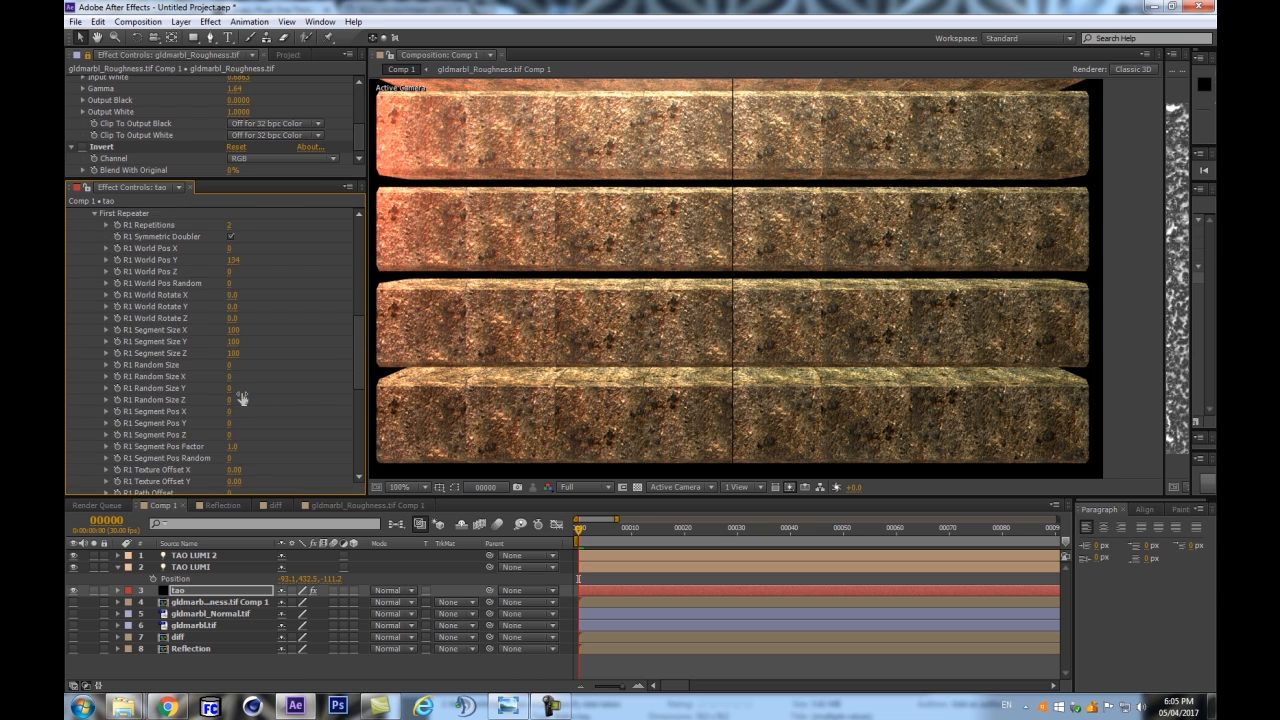
pyautogui.scroll(5, 240, 392)
pyautogui.scroll(-2, 702, 168)
pyautogui.scroll(1, 702, 166)
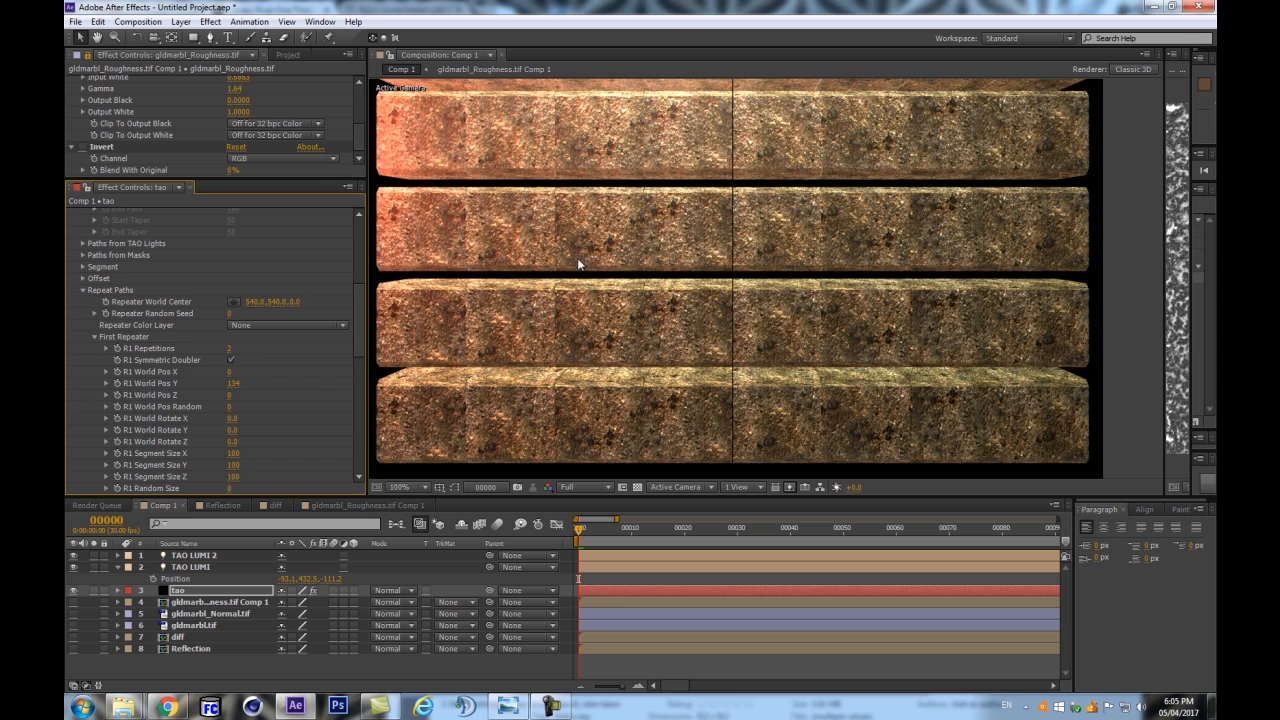
# Close the gaps between the stacked bars by setting R1 World Pos Y to 107
pyautogui.scroll(-1, 733, 228)
pyautogui.moveTo(234, 383); pyautogui.dragTo(231, 392)
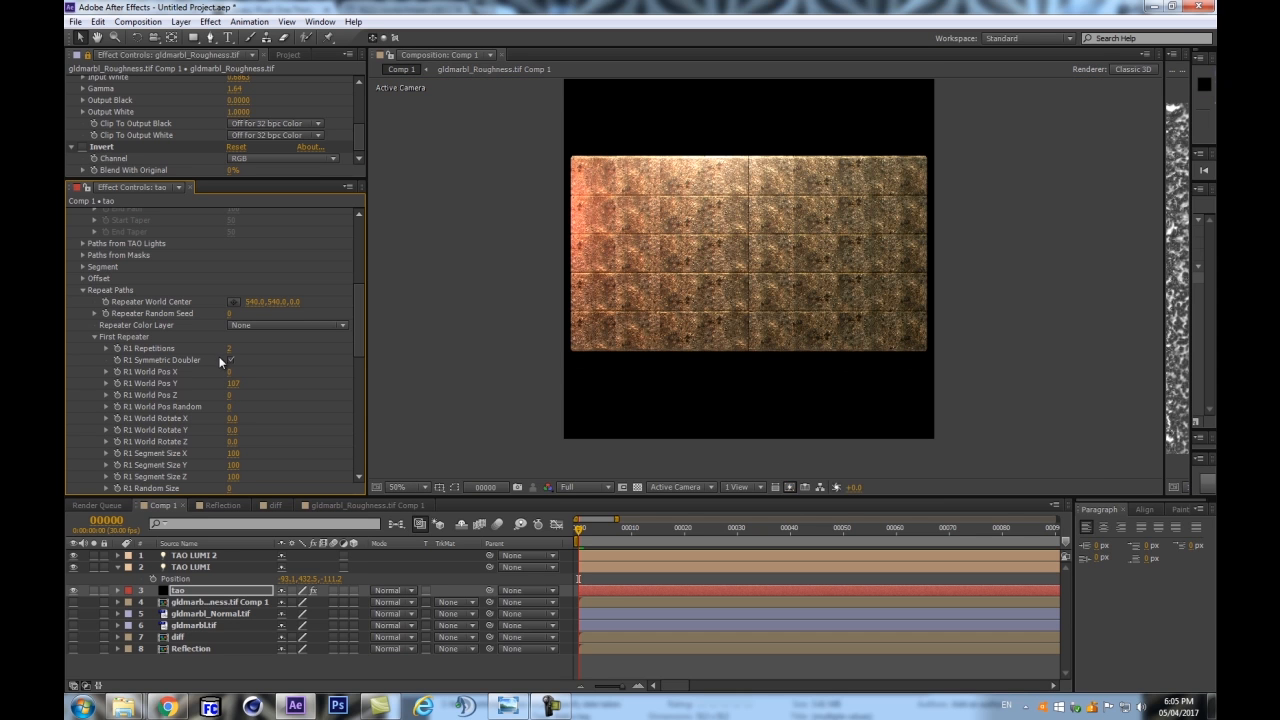
pyautogui.scroll(1, 601, 273)
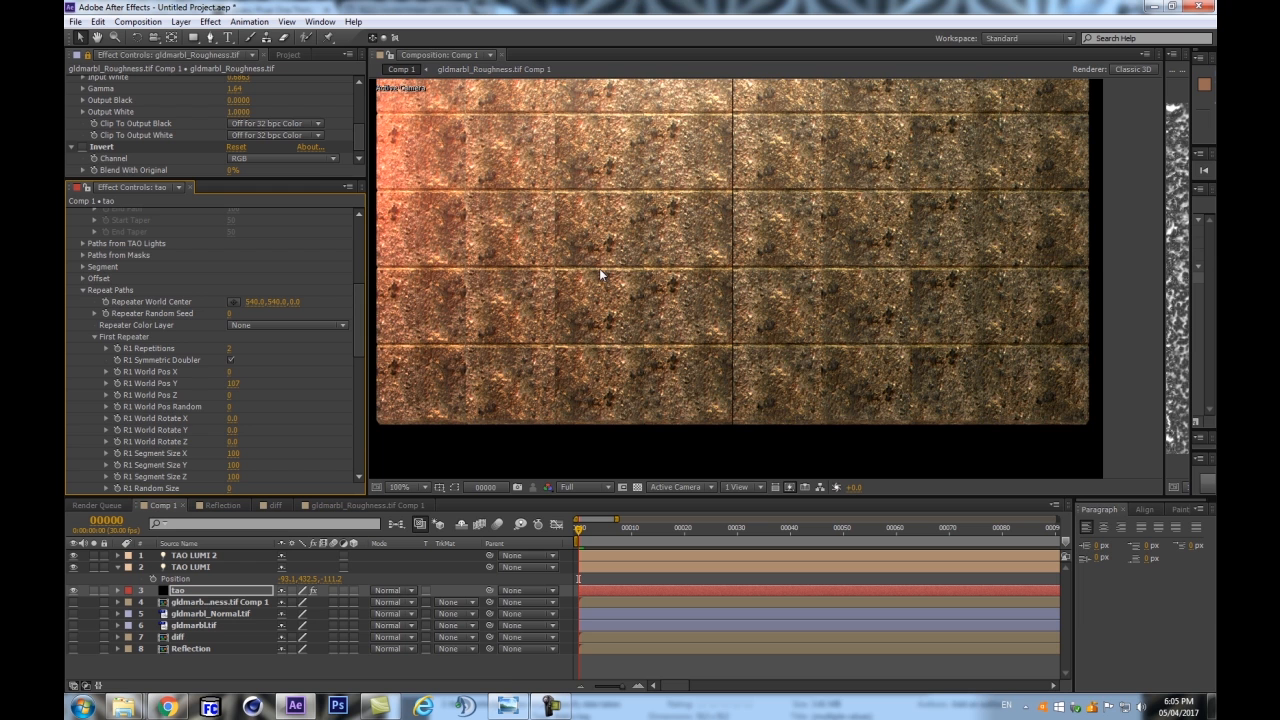
pyautogui.scroll(-1, 599, 268)
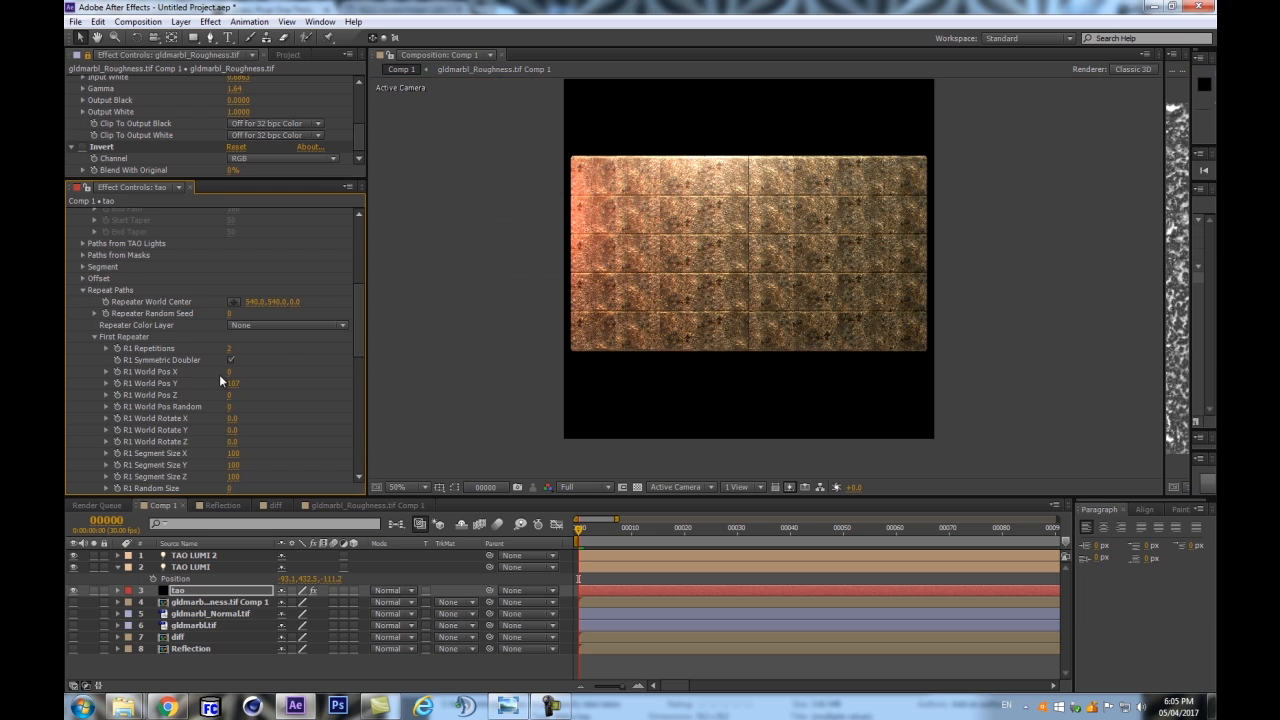
# Offset the stacked bars sideways by setting the First Repeater's R1 World Pos X to 86 and inspect the staggered rows up close
pyautogui.moveTo(229, 373); pyautogui.dragTo(279, 359)
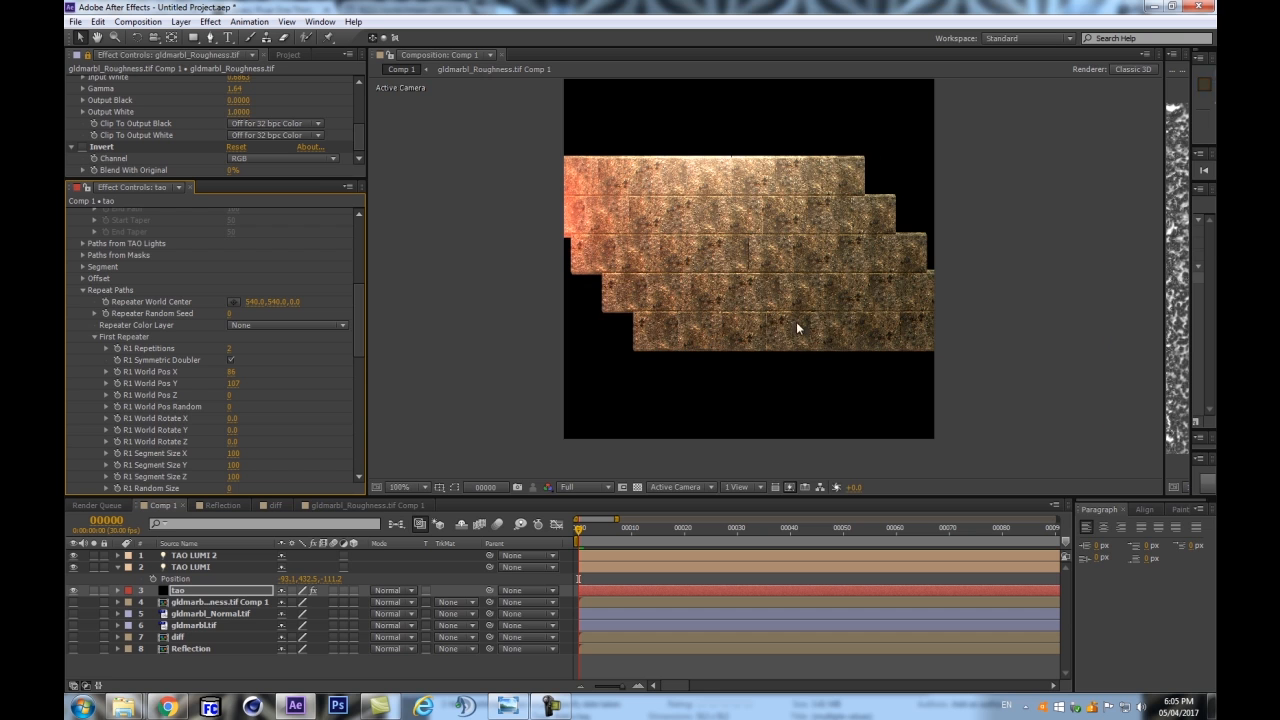
pyautogui.scroll(1, 797, 322)
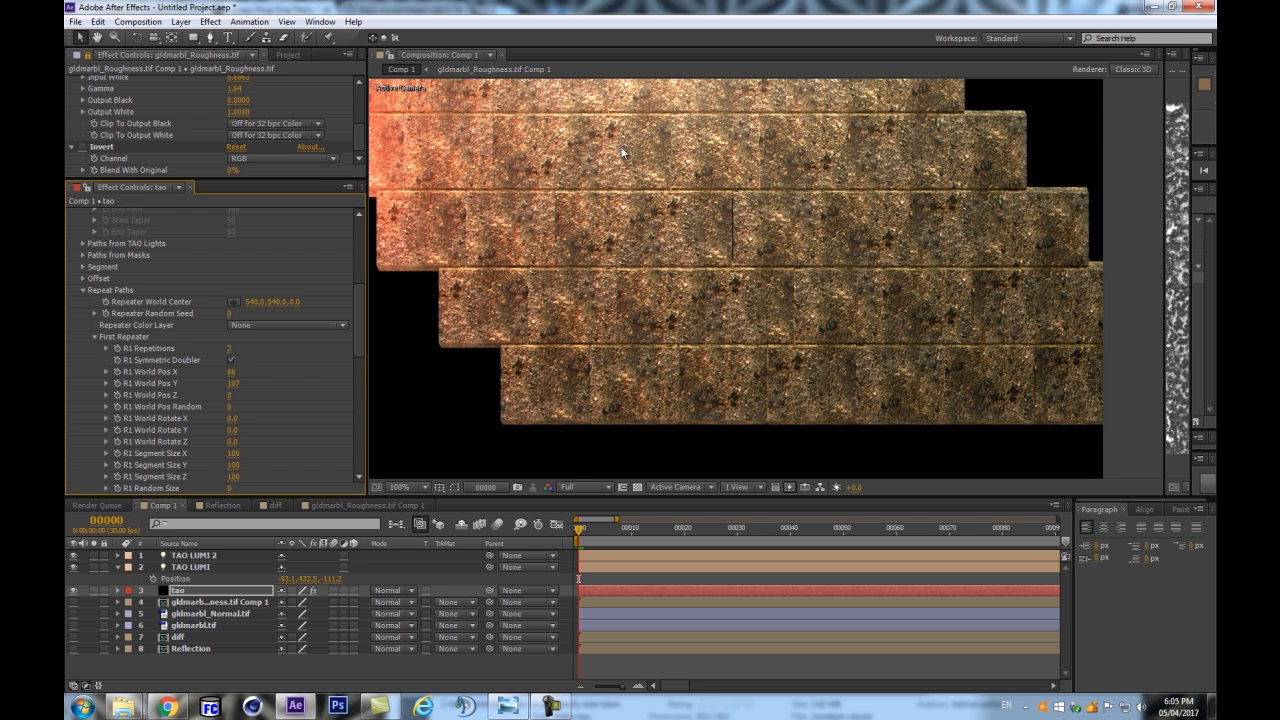
pyautogui.scroll(-1, 670, 252)
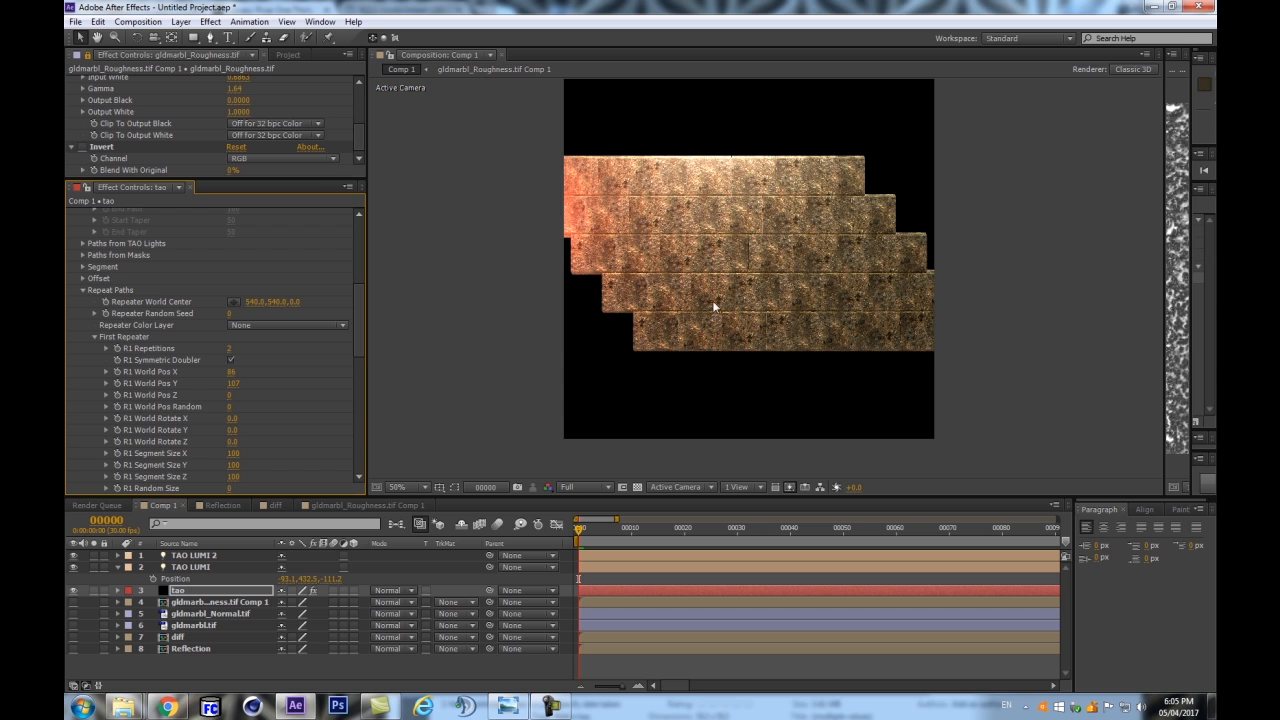
pyautogui.press('.')
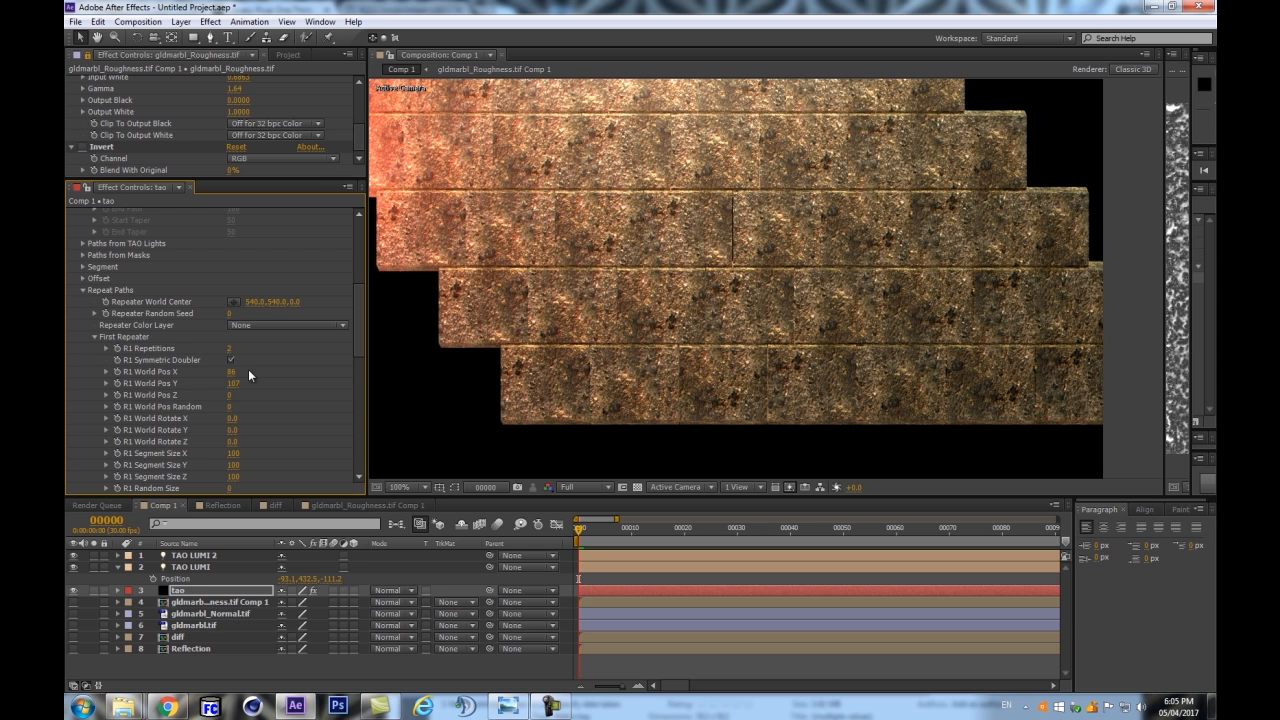
# Try R1 World Pos Y at 128 and 100, undo both, and reduce R1 World Pos X to 65
pyautogui.moveTo(232, 383); pyautogui.dragTo(267, 406)
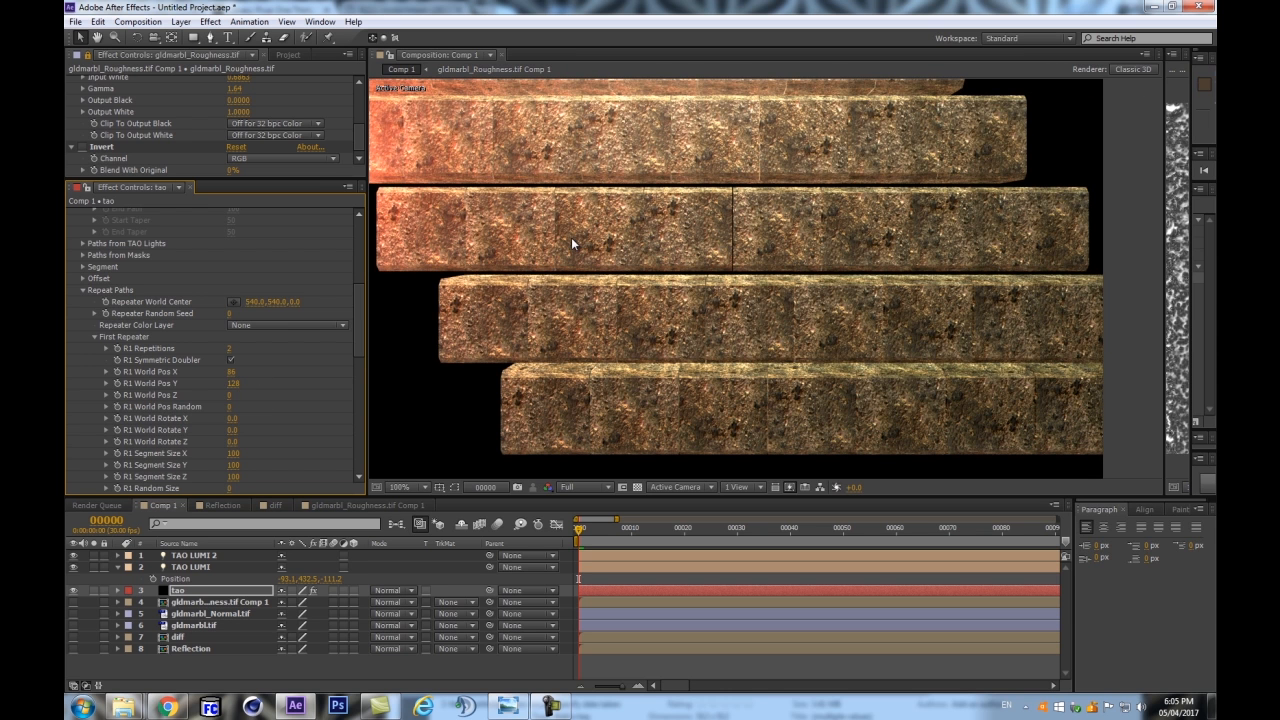
pyautogui.hotkey('ctrl', 'z')
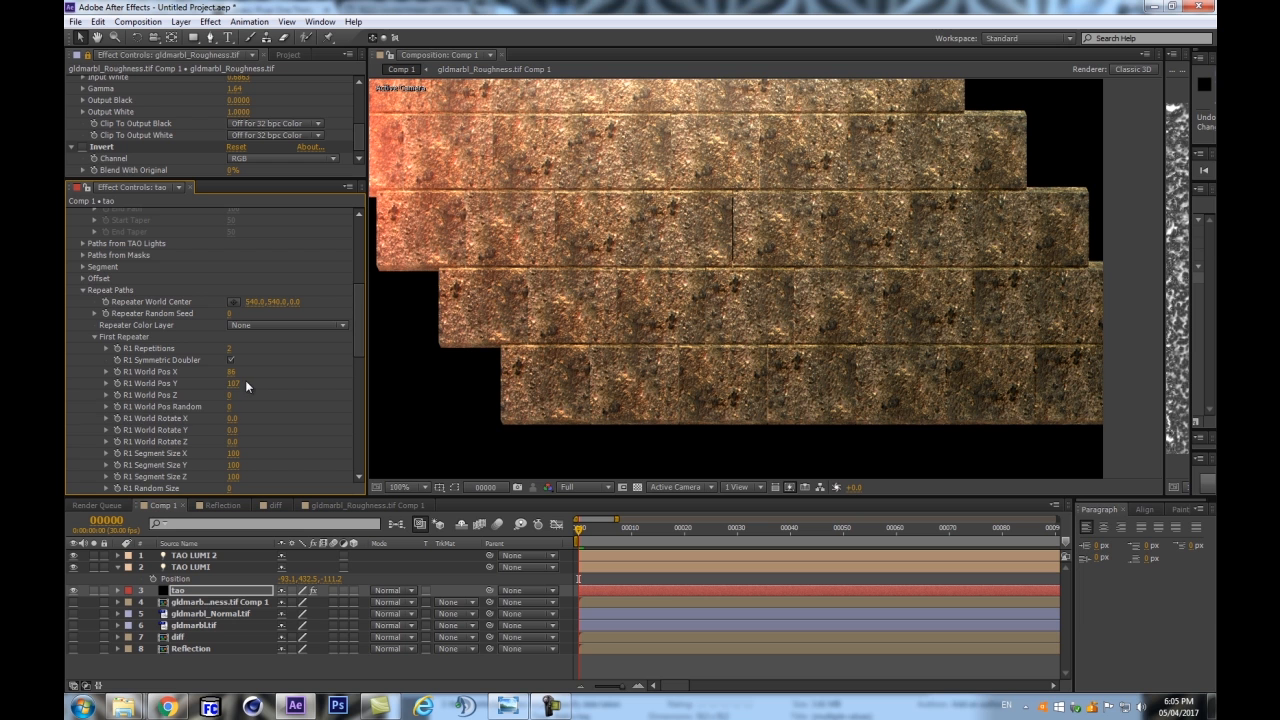
pyautogui.click(237, 383)
pyautogui.write('100')
pyautogui.press('Return')
pyautogui.hotkey('ctrl', 'z')
pyautogui.hotkey('ctrl', 'z')
pyautogui.moveTo(233, 371); pyautogui.dragTo(219, 371)
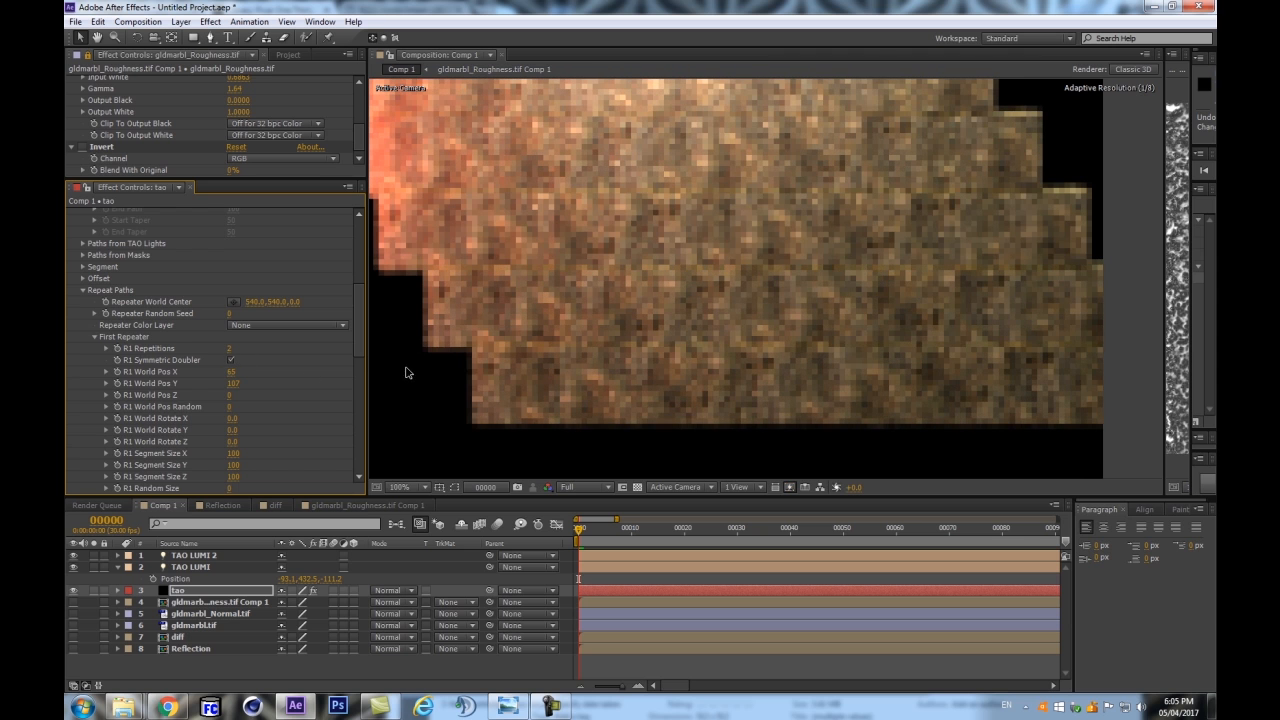
# Set the Segment's Size Z to 60 after trying and undoing a change to Size X
pyautogui.scroll(4, 72, 370)
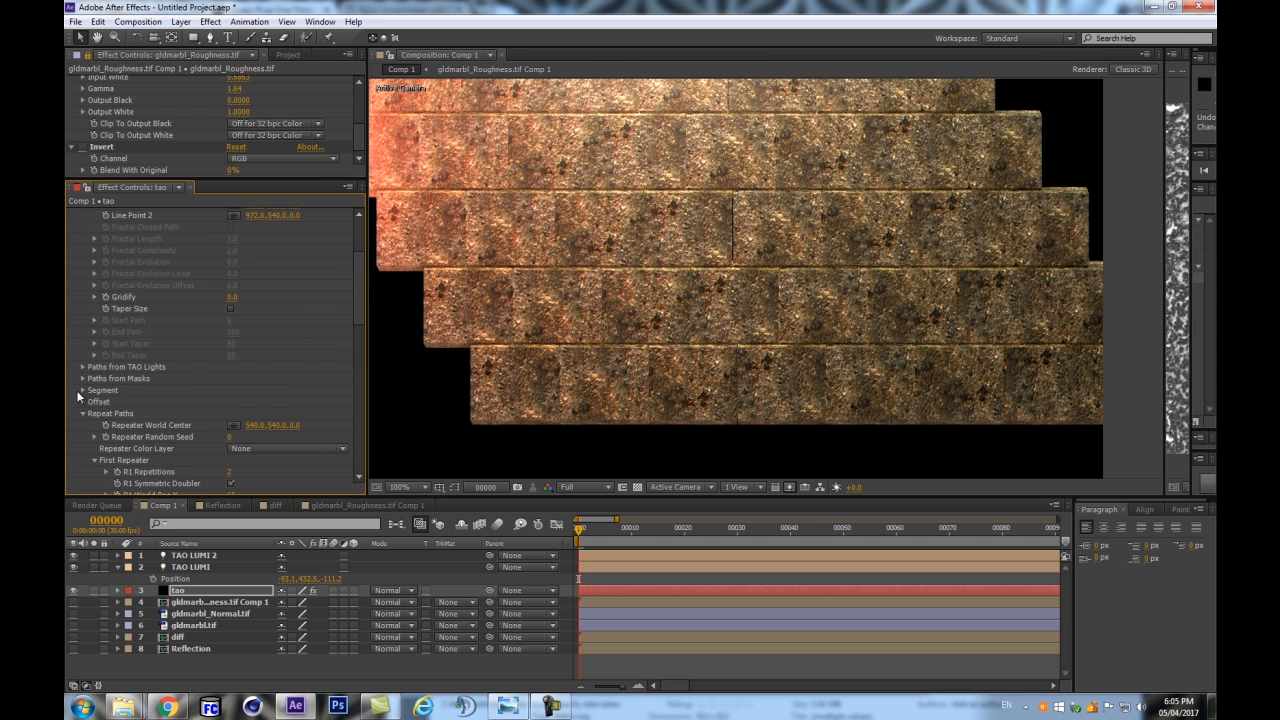
pyautogui.click(83, 389)
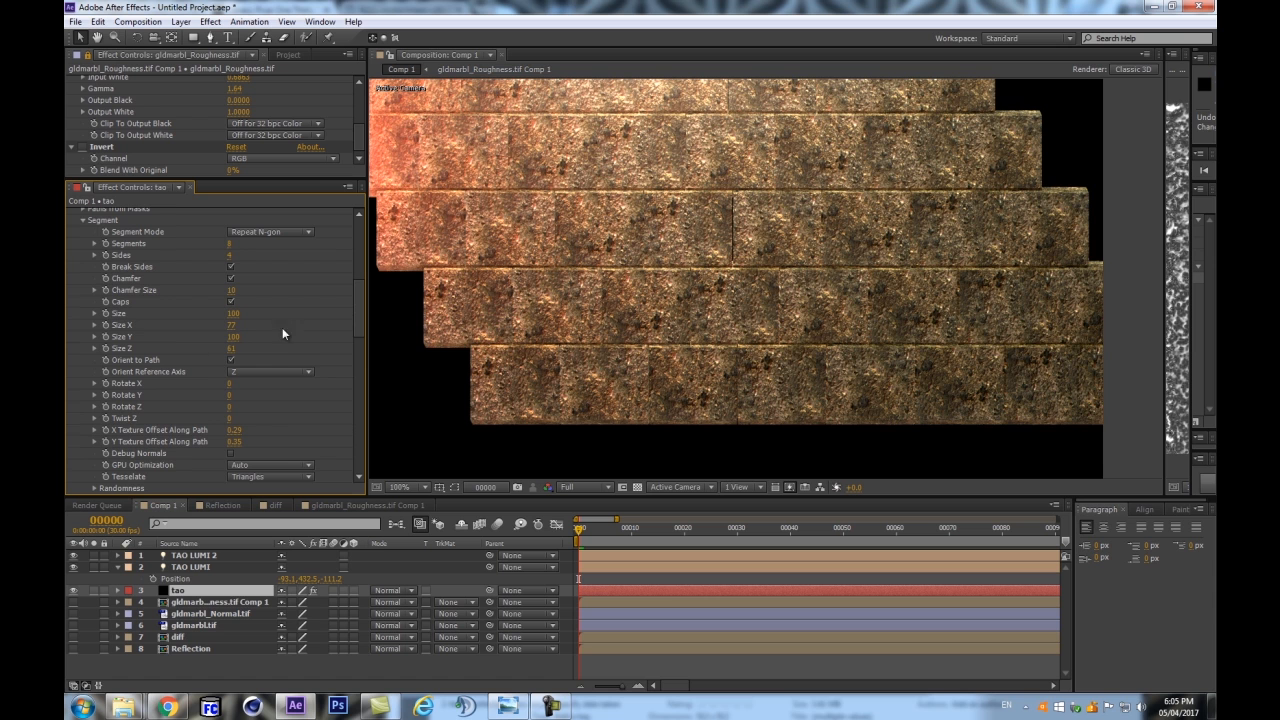
pyautogui.moveTo(233, 327); pyautogui.dragTo(198, 358)
pyautogui.hotkey('ctrl', 'z')
pyautogui.click(234, 348)
pyautogui.write('60')
pyautogui.press('Return')
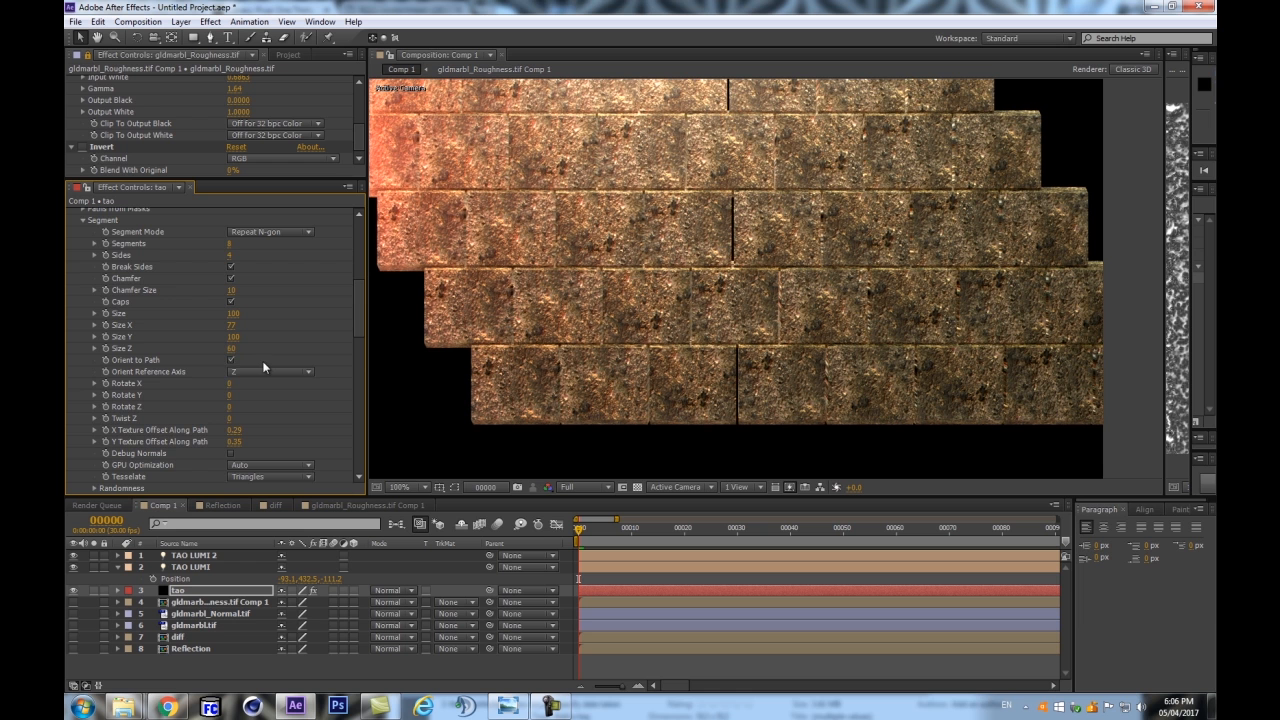
# Set the First Repeater's R1 World Pos X to 60
pyautogui.scroll(-2, 330, 368)
pyautogui.scroll(-3, 331, 368)
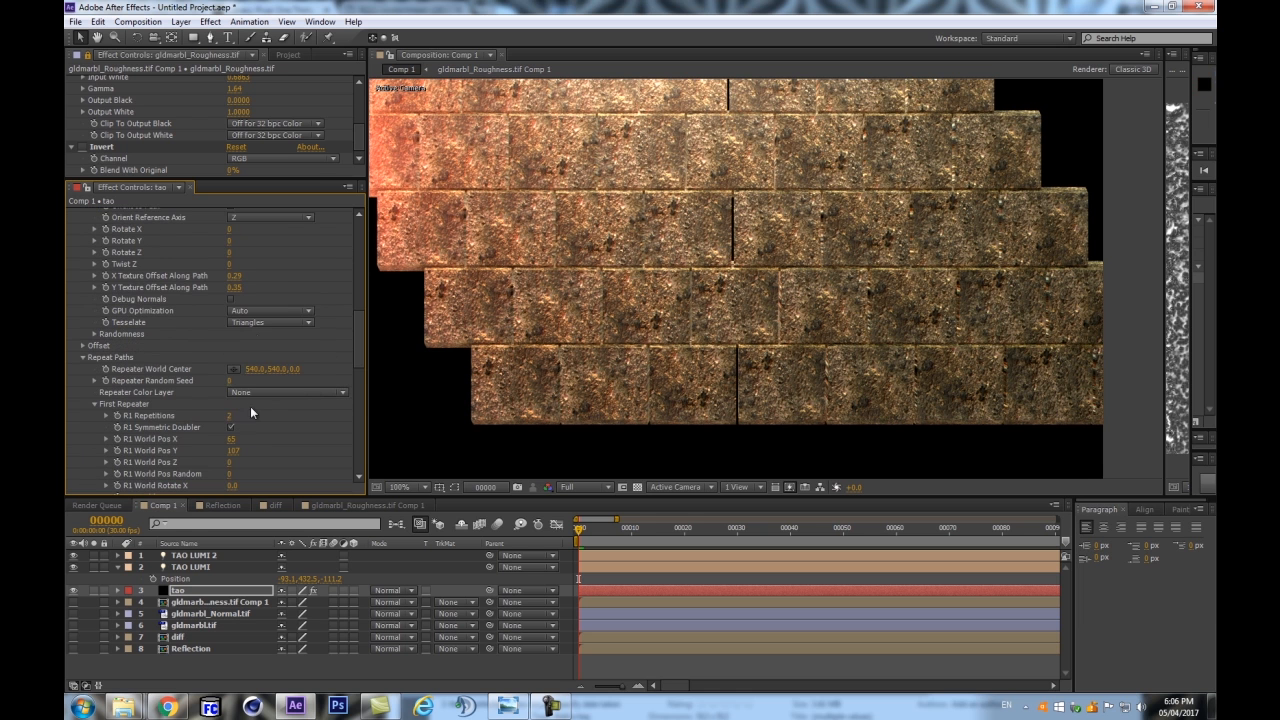
pyautogui.scroll(-5, 244, 378)
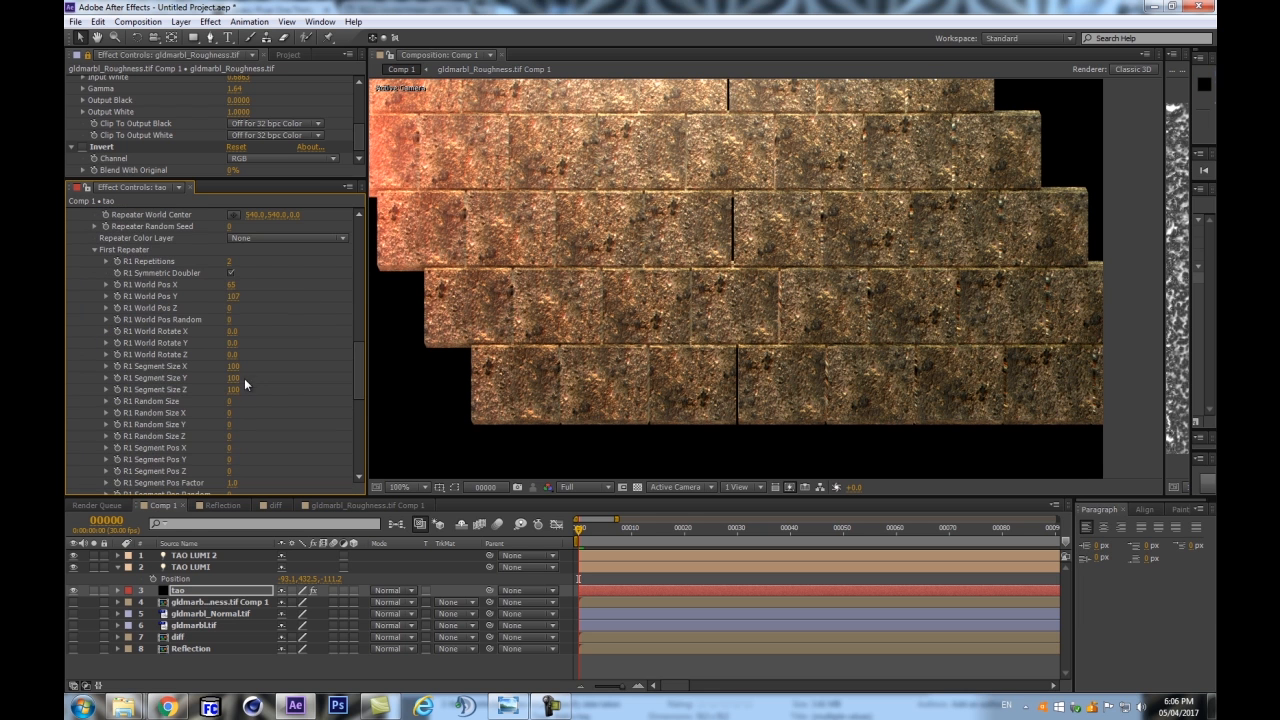
pyautogui.click(231, 285)
pyautogui.write('60')
pyautogui.press('Return')
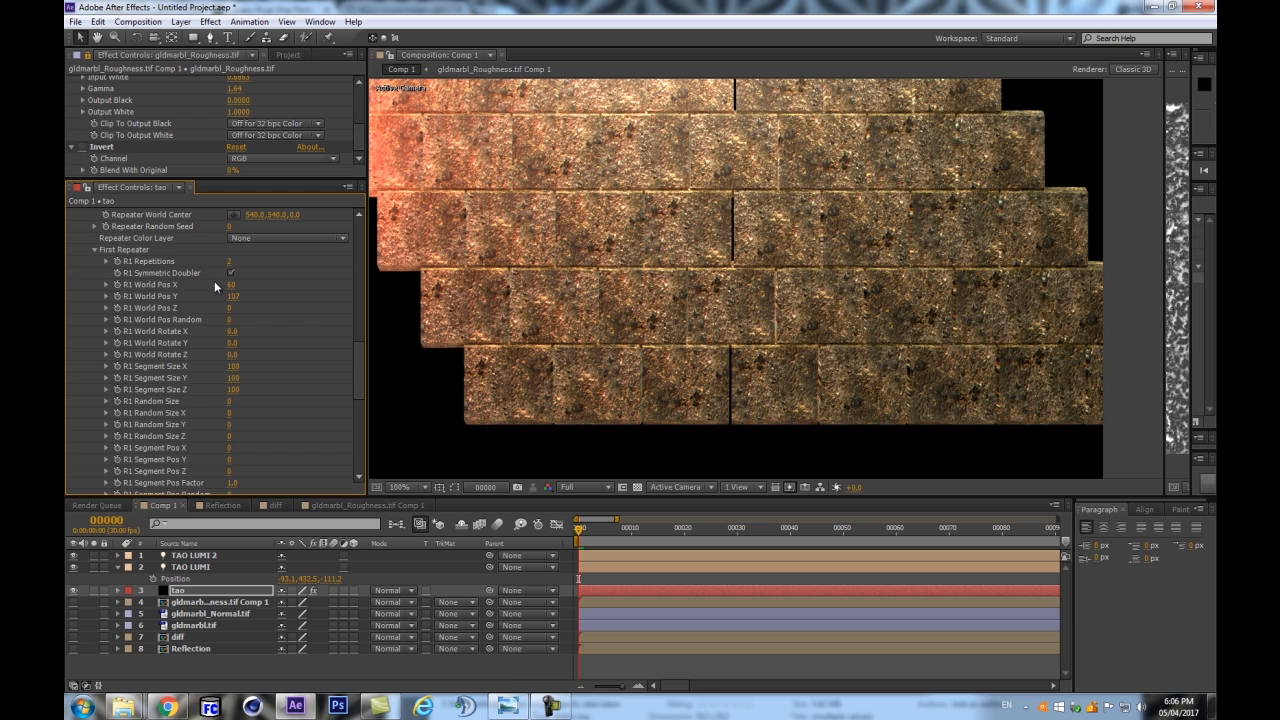
# Try R1 World Pos X at 25, undo it, and set R1 World Pos Y to 108
pyautogui.click(231, 285)
pyautogui.write('25')
pyautogui.press('Return')
pyautogui.hotkey('ctrl', 'z')
pyautogui.moveTo(231, 296); pyautogui.dragTo(236, 296)
pyautogui.scroll(-2, 714, 251)
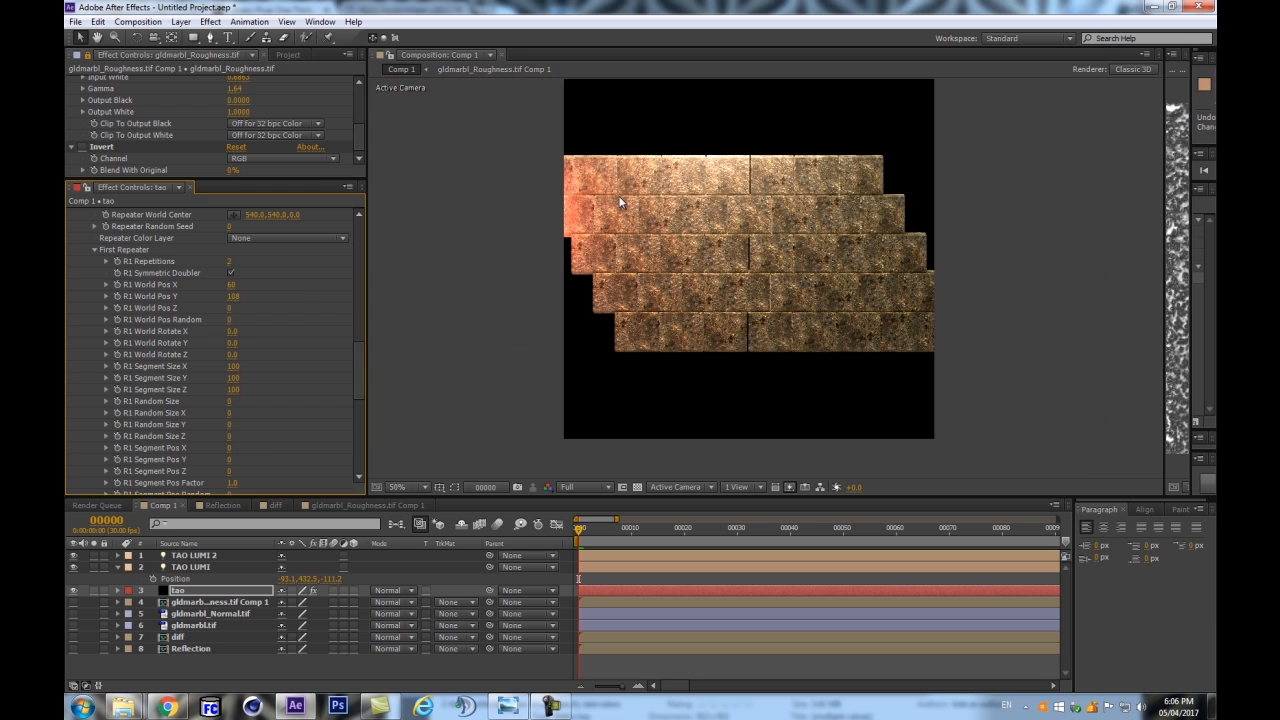
# Raise R1 Repetitions to 7 and compare the wall with R1 Symmetric Doubler off, leaving the option on
pyautogui.click(231, 272)
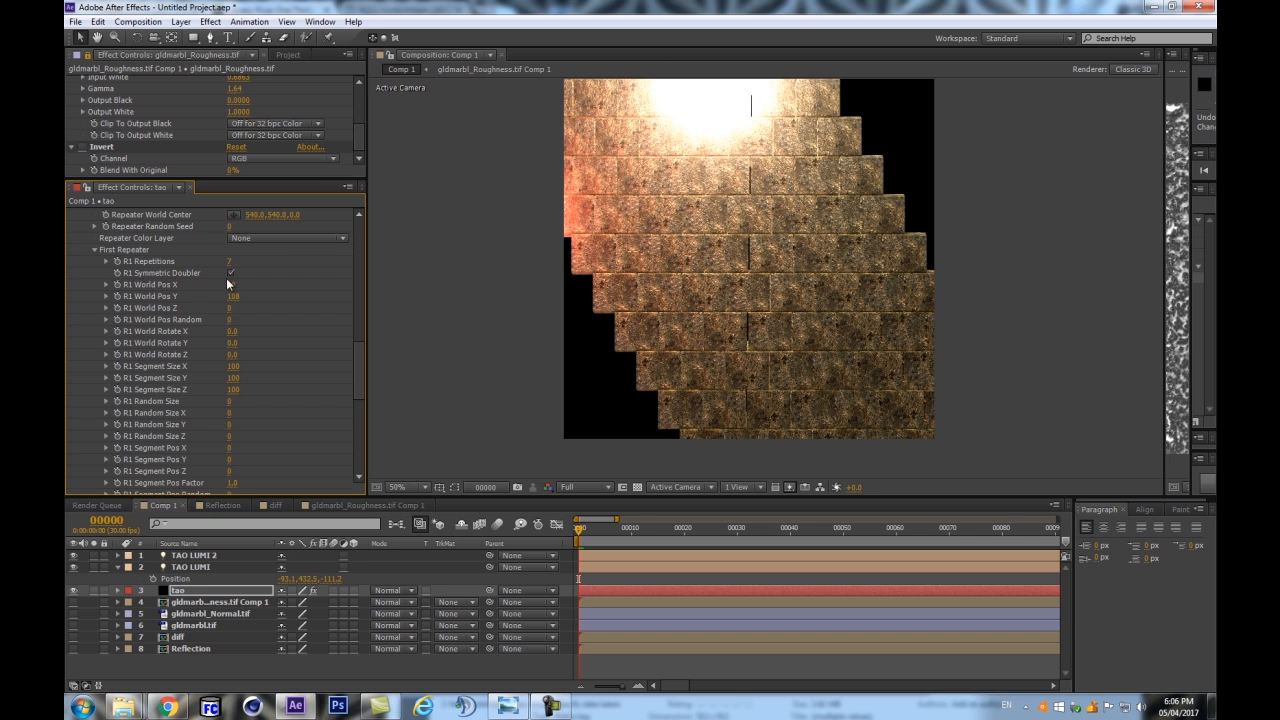
pyautogui.click(232, 273)
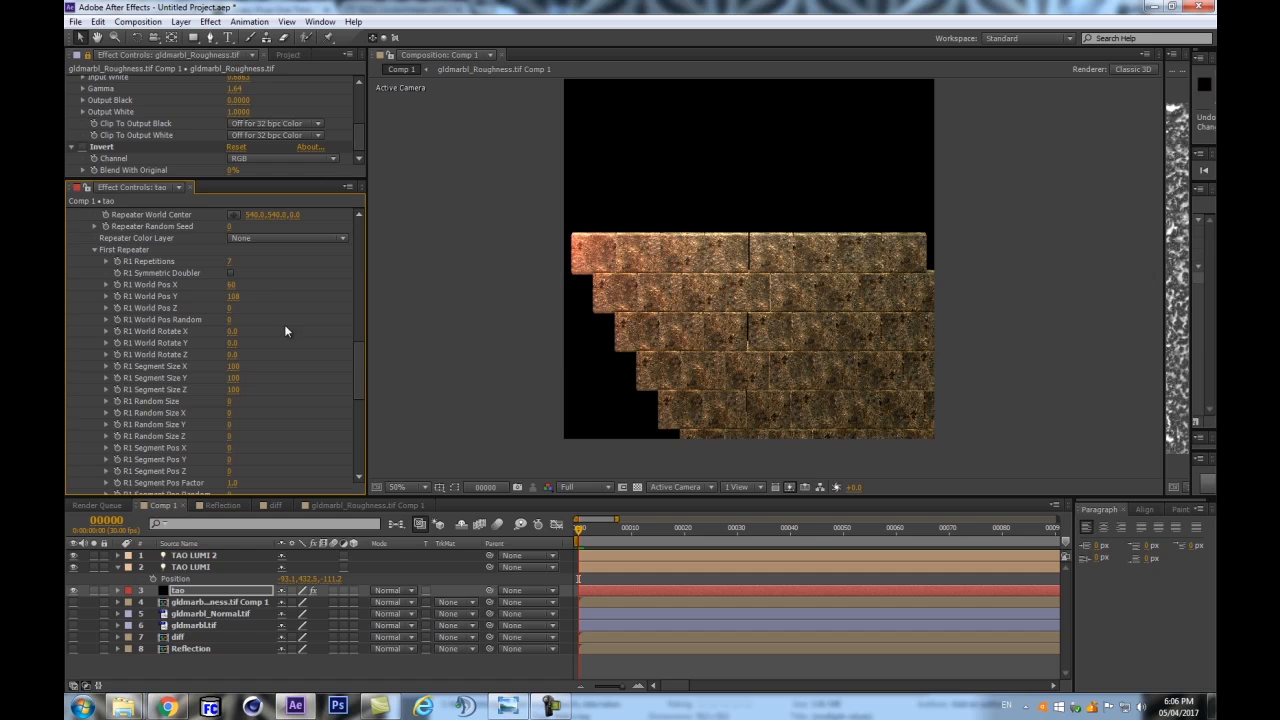
pyautogui.click(232, 273)
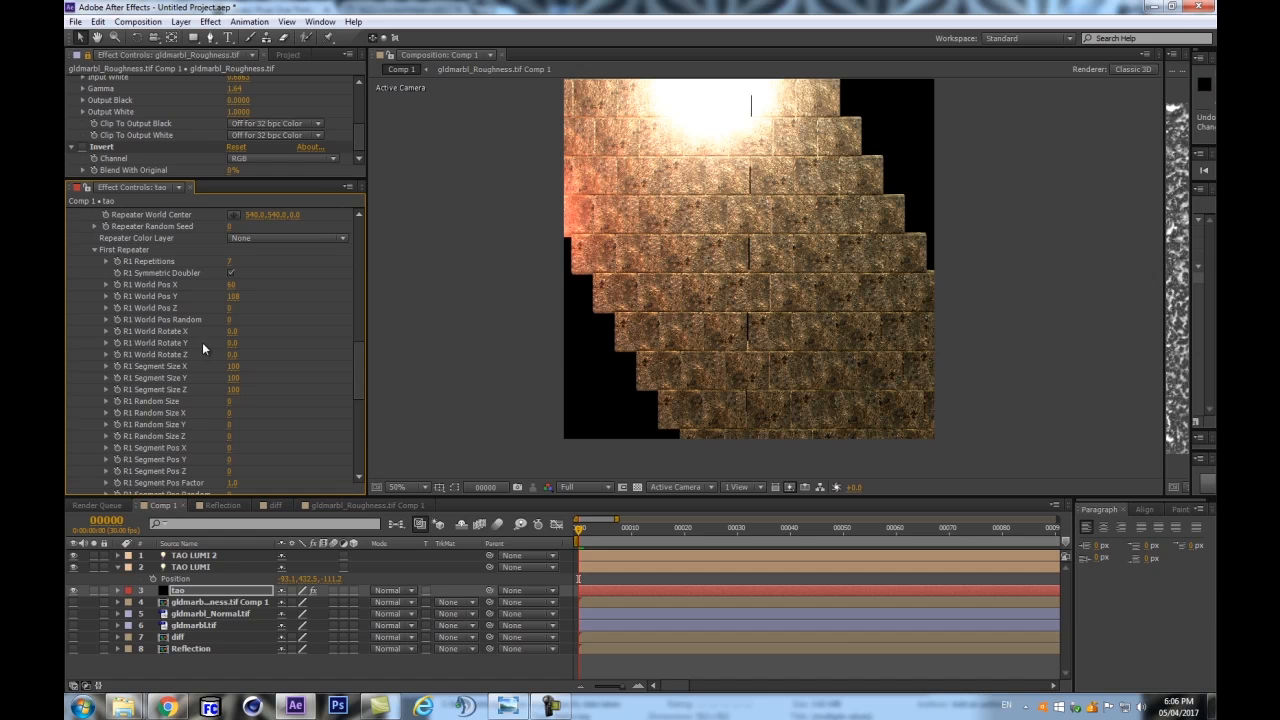
# Turn off the Second Repeater's R2 Symmetric Doubler and set R2 Repetitions to 1
pyautogui.scroll(-5, 202, 342)
pyautogui.scroll(-4, 283, 357)
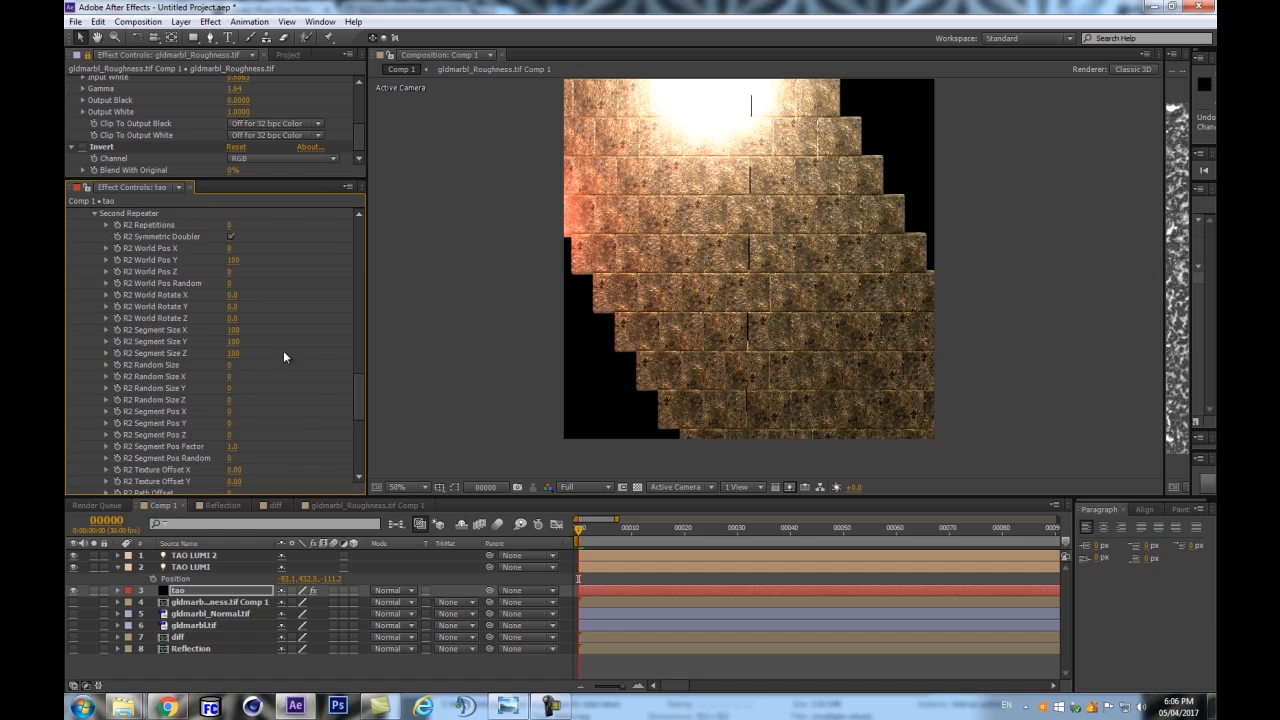
pyautogui.scroll(2, 157, 293)
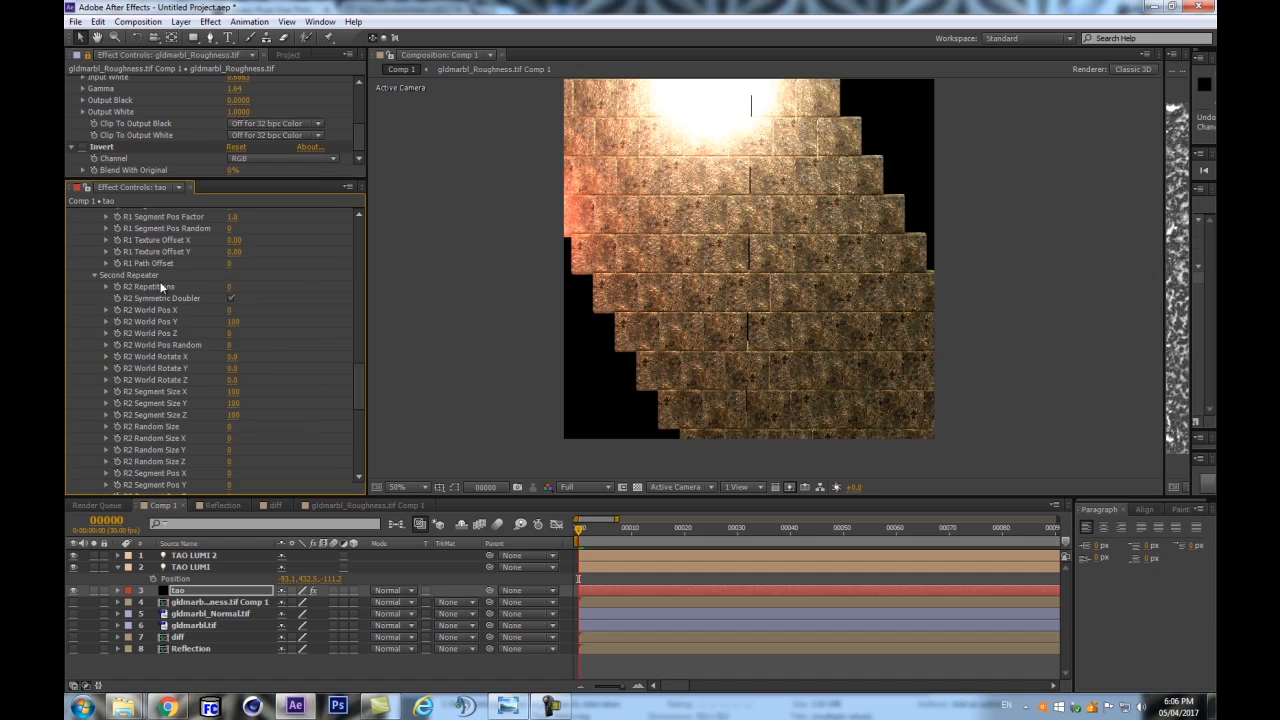
pyautogui.click(231, 298)
pyautogui.click(231, 287)
pyautogui.press('Return')
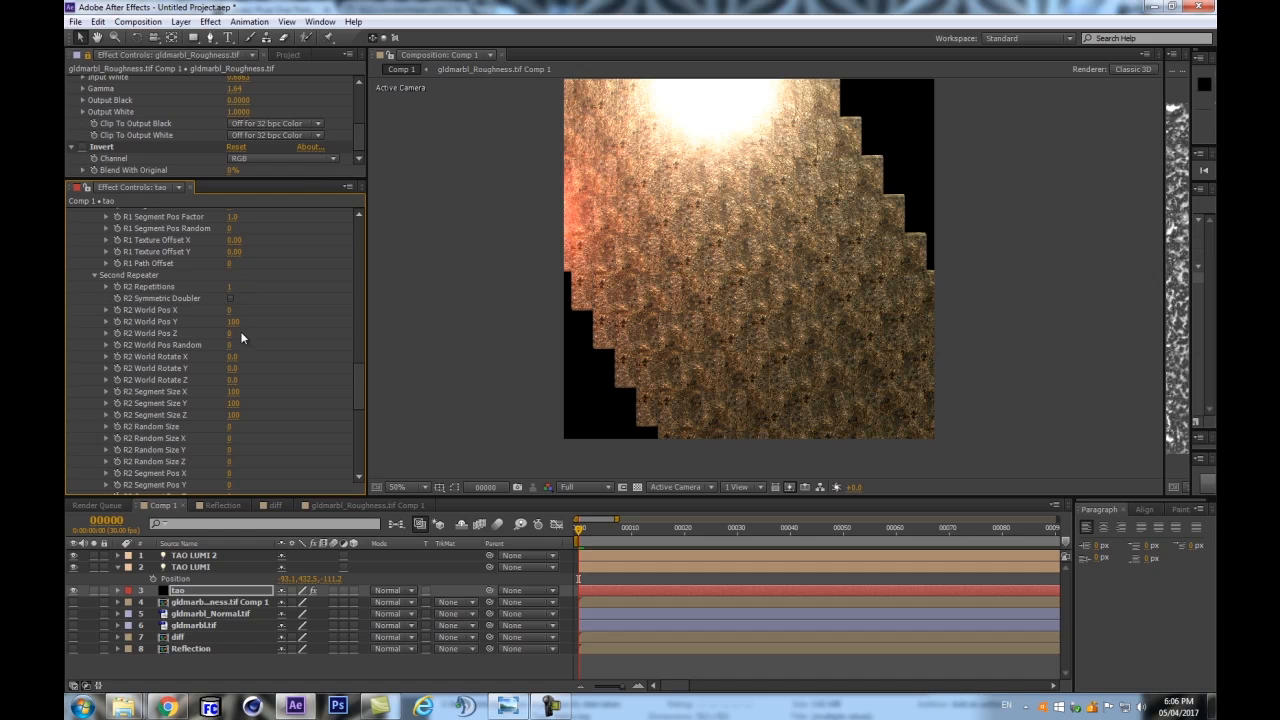
# Place the second set of rows beside the first by setting R2 World Pos Y to 0 and R2 World Pos X to -988
pyautogui.click(236, 323)
pyautogui.write('0')
pyautogui.press('Return')
pyautogui.moveTo(229, 310); pyautogui.dragTo(128, 305)
pyautogui.moveTo(238, 310); pyautogui.dragTo(392, 307)
pyautogui.moveTo(231, 312)
pyautogui.mouseDown()
pyautogui.moveTo(202, 318)
pyautogui.moveTo(222, 316)
pyautogui.mouseUp()
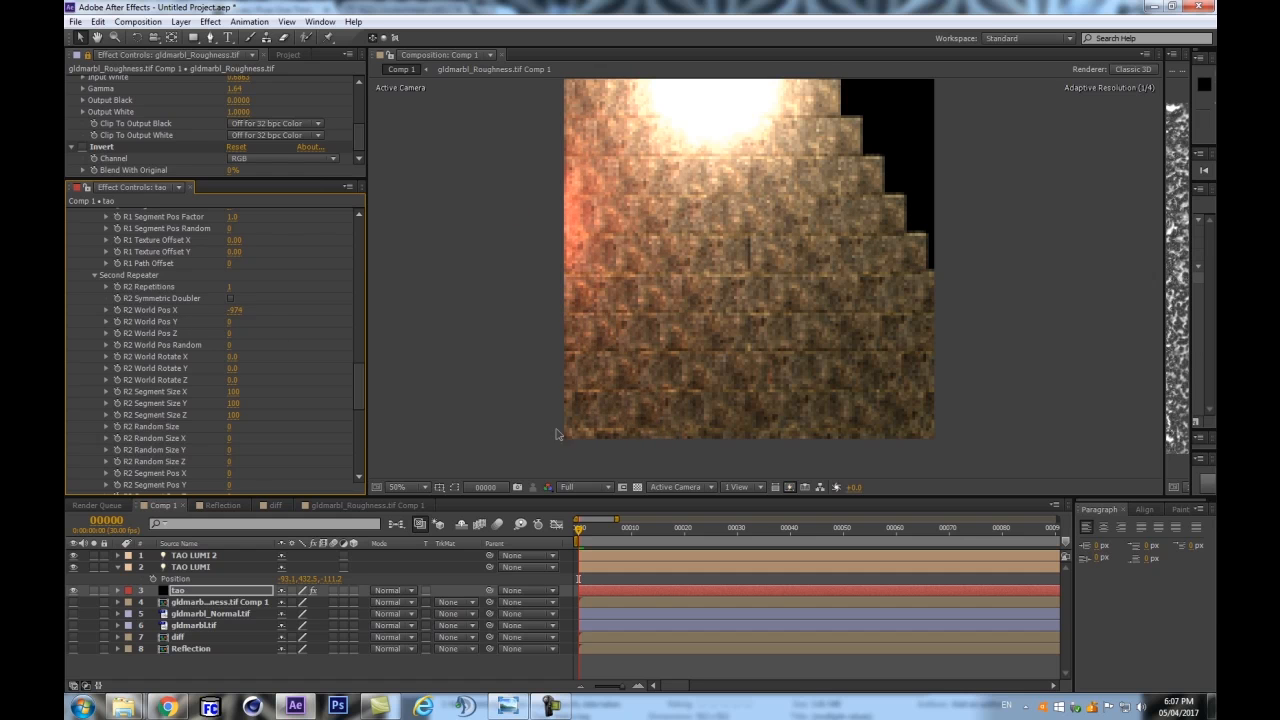
pyautogui.scroll(4, 688, 346)
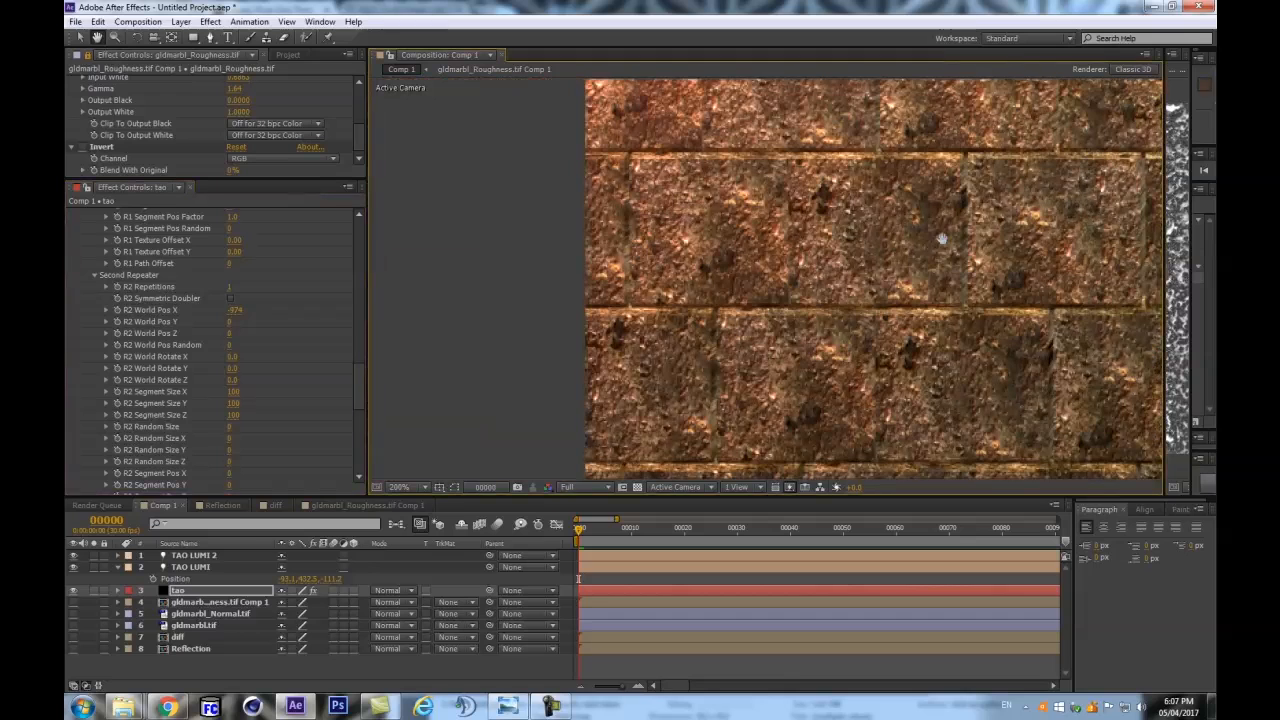
pyautogui.moveTo(231, 310); pyautogui.dragTo(317, 306)
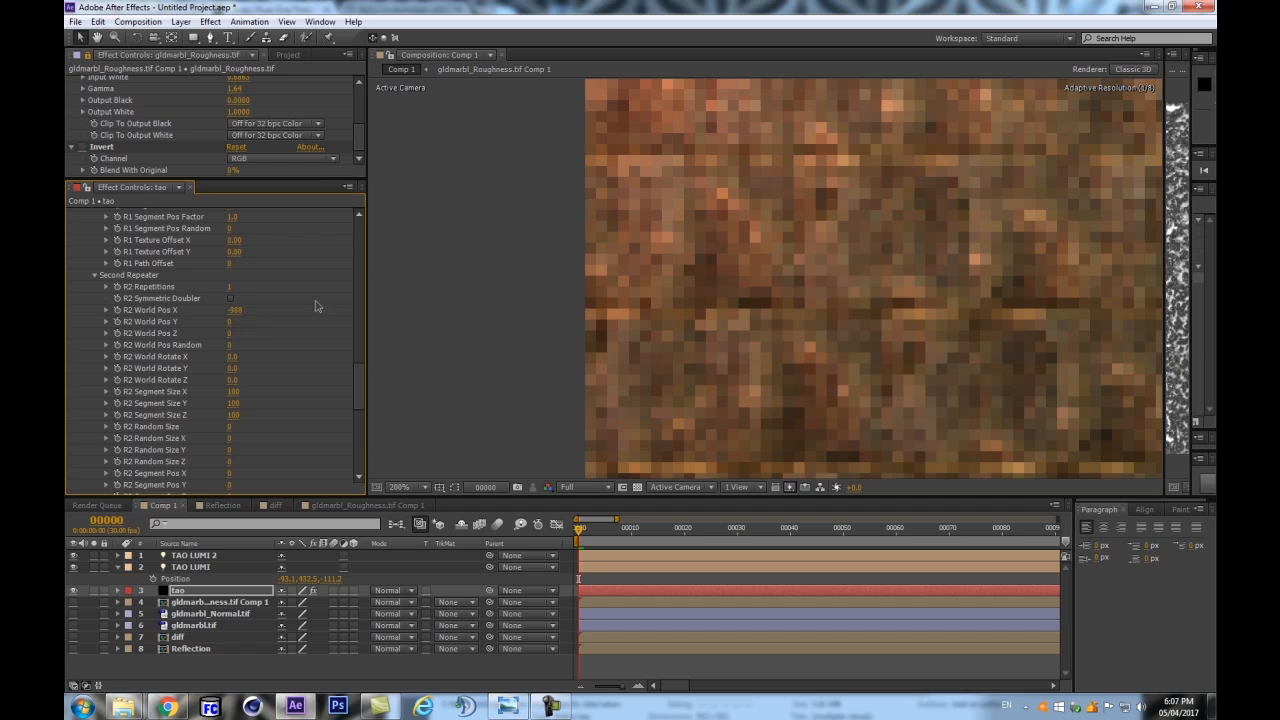
pyautogui.scroll(-3, 742, 224)
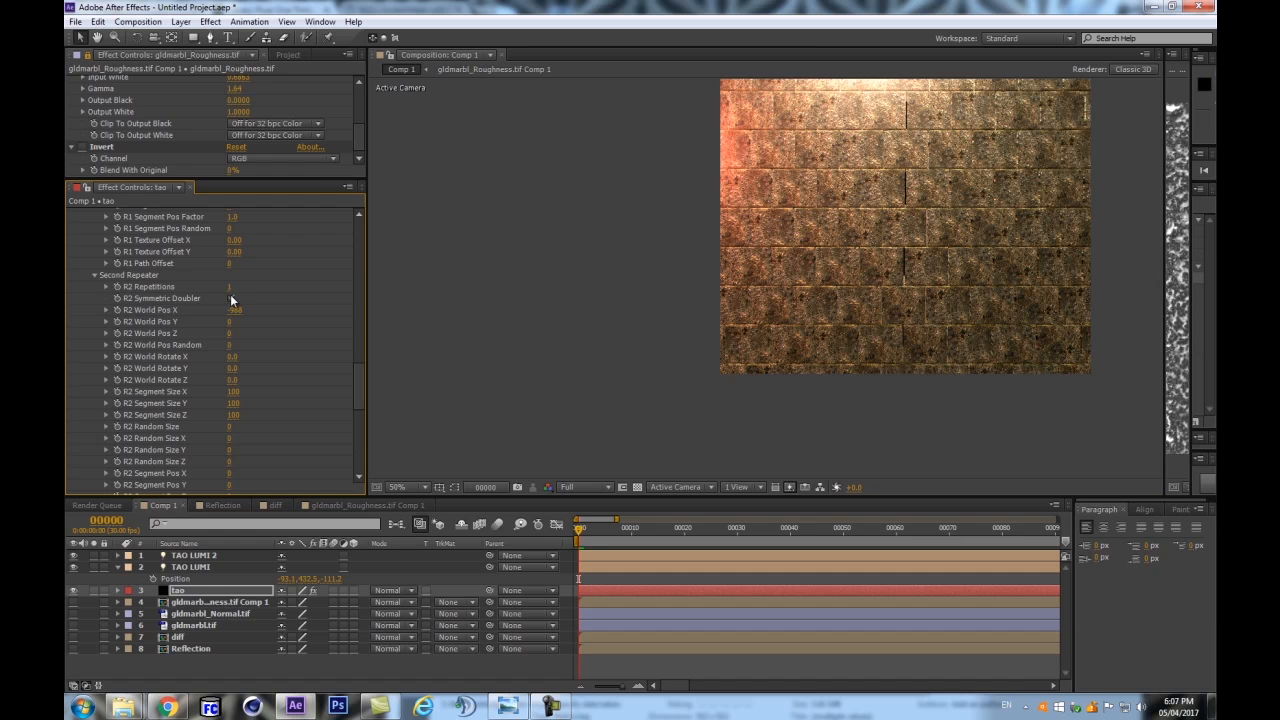
# Turn R2 Symmetric Doubler back on, view the filled wall, and set R2 Repetitions to 0
pyautogui.moveTo(625, 221); pyautogui.dragTo(524, 257)
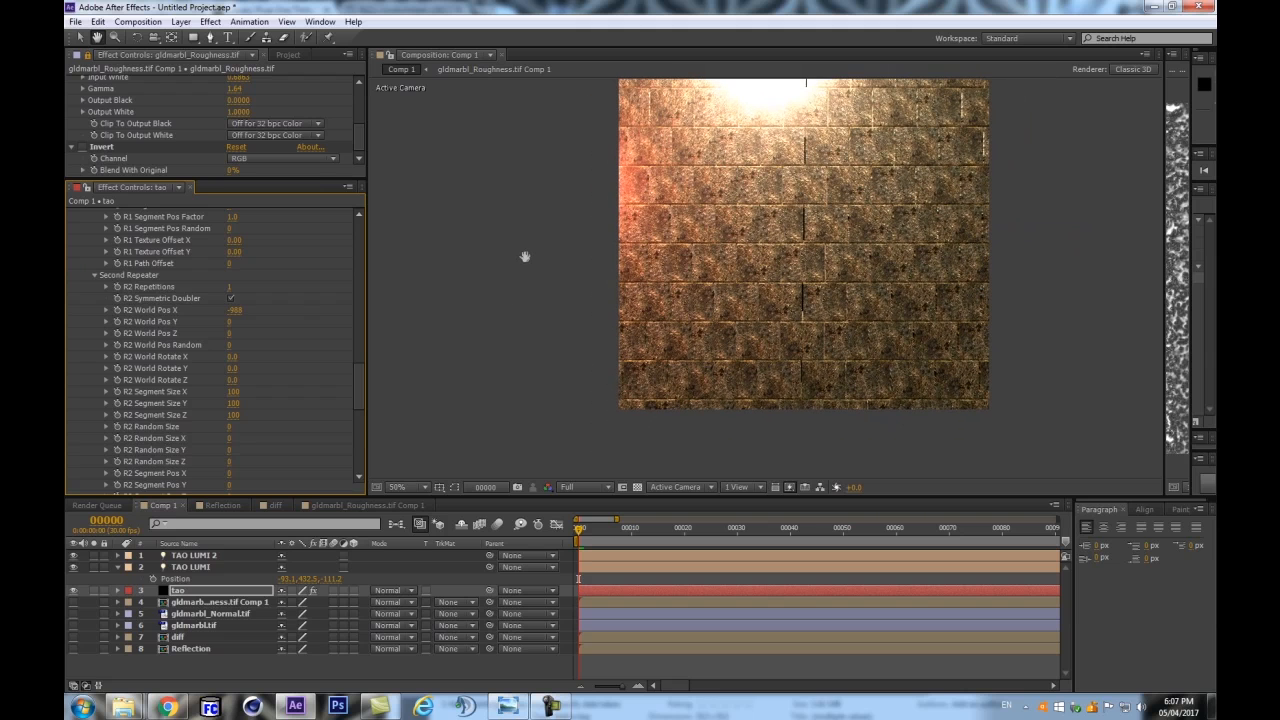
pyautogui.click(238, 288)
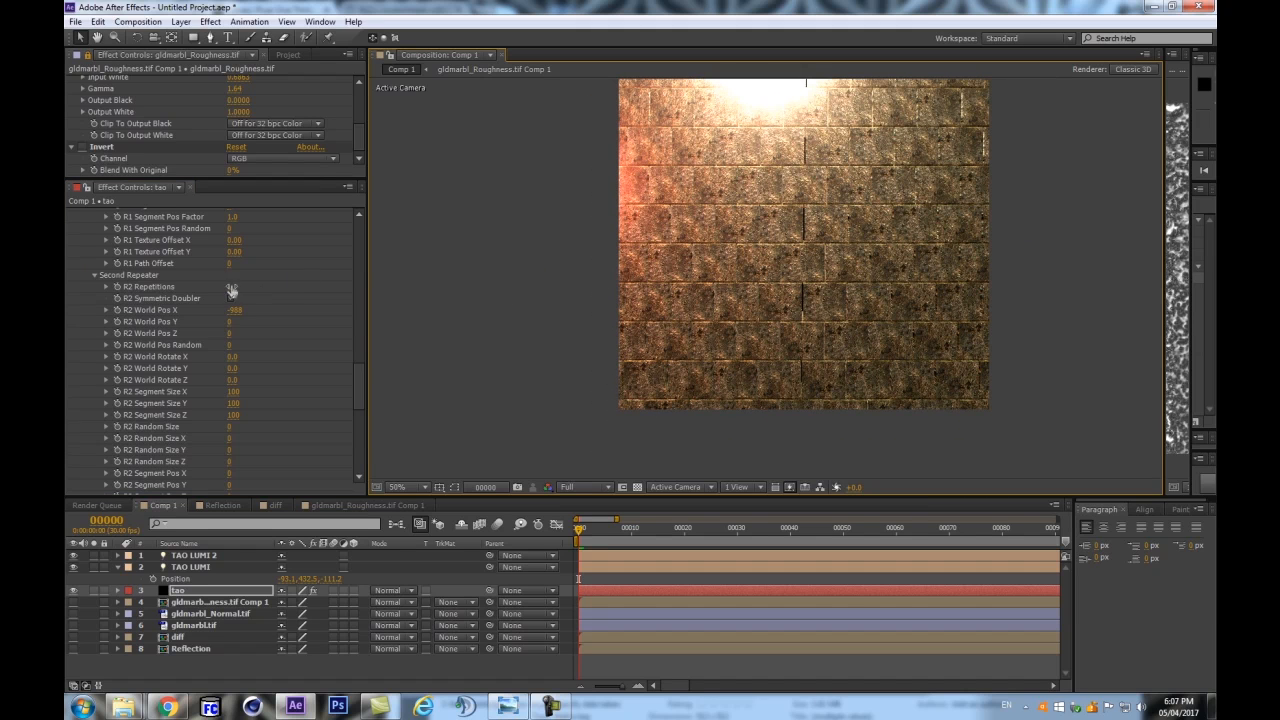
pyautogui.write('0')
pyautogui.press('Return')
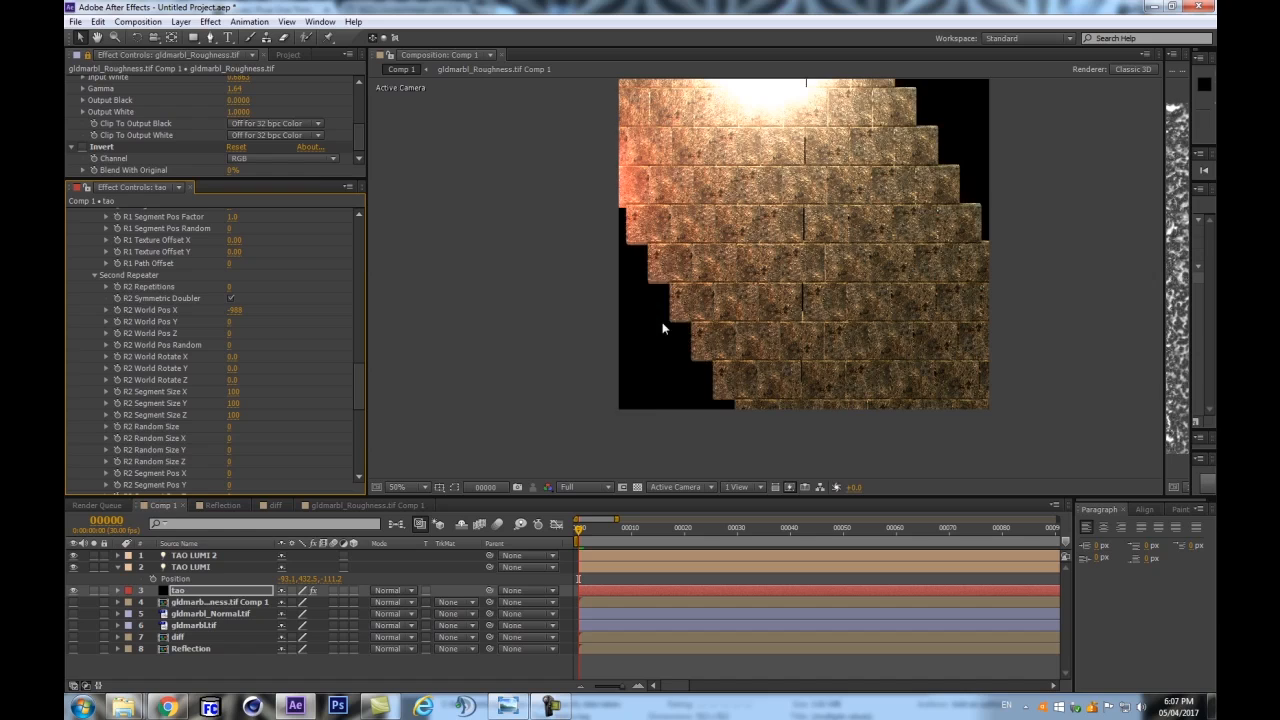
# Examine the staggered rows and the joints between blocks up close and as a whole, and review both repeaters' parameters
pyautogui.scroll(2, 759, 314)
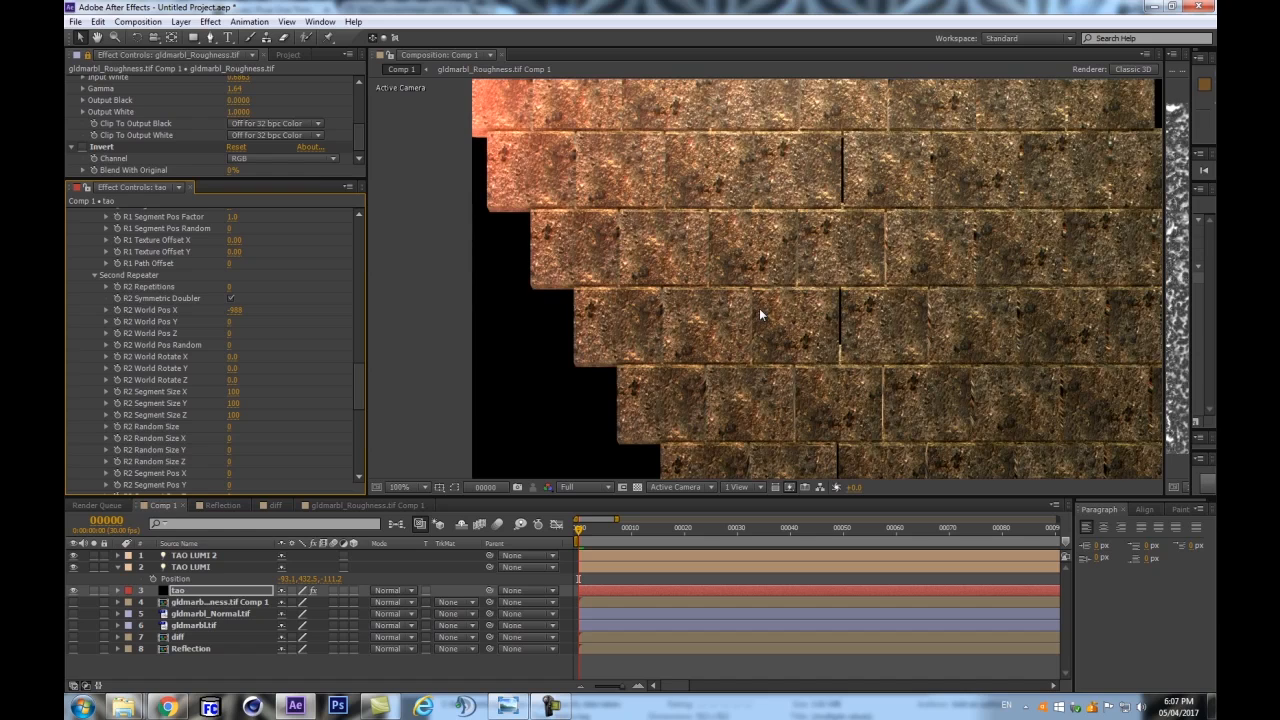
pyautogui.press('space')
pyautogui.moveTo(914, 226); pyautogui.dragTo(884, 356)
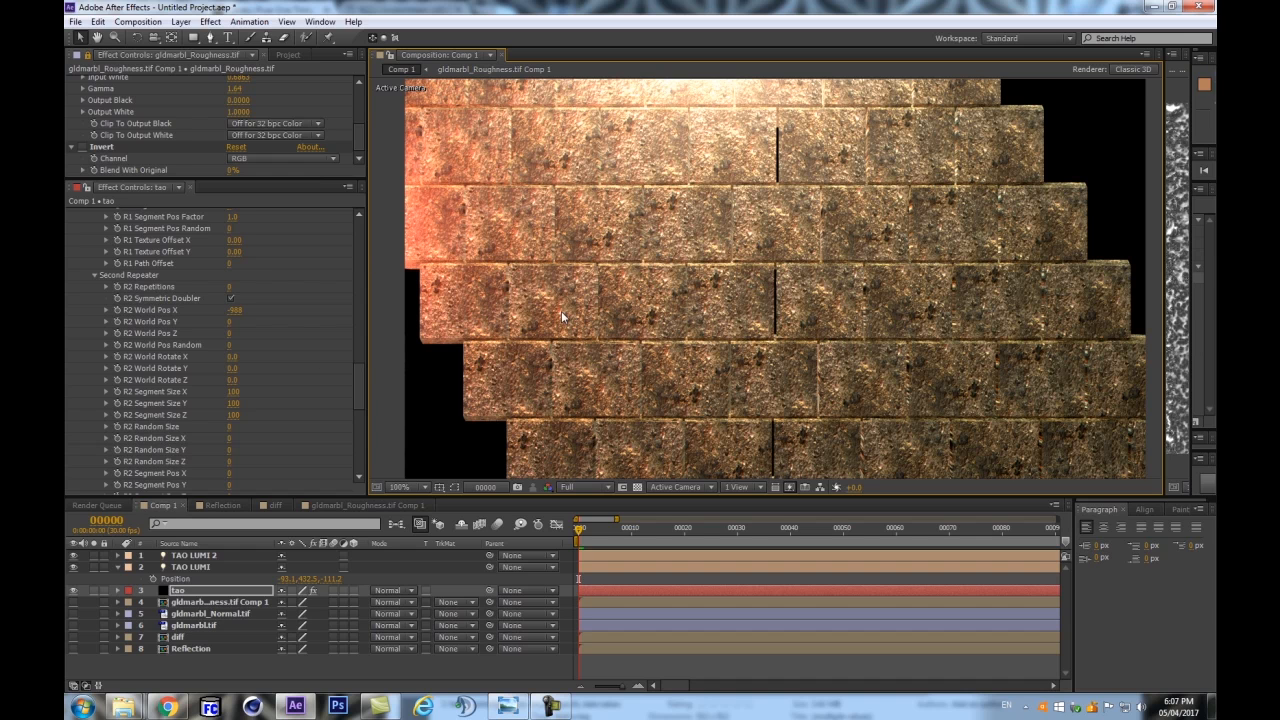
pyautogui.scroll(3, 360, 375)
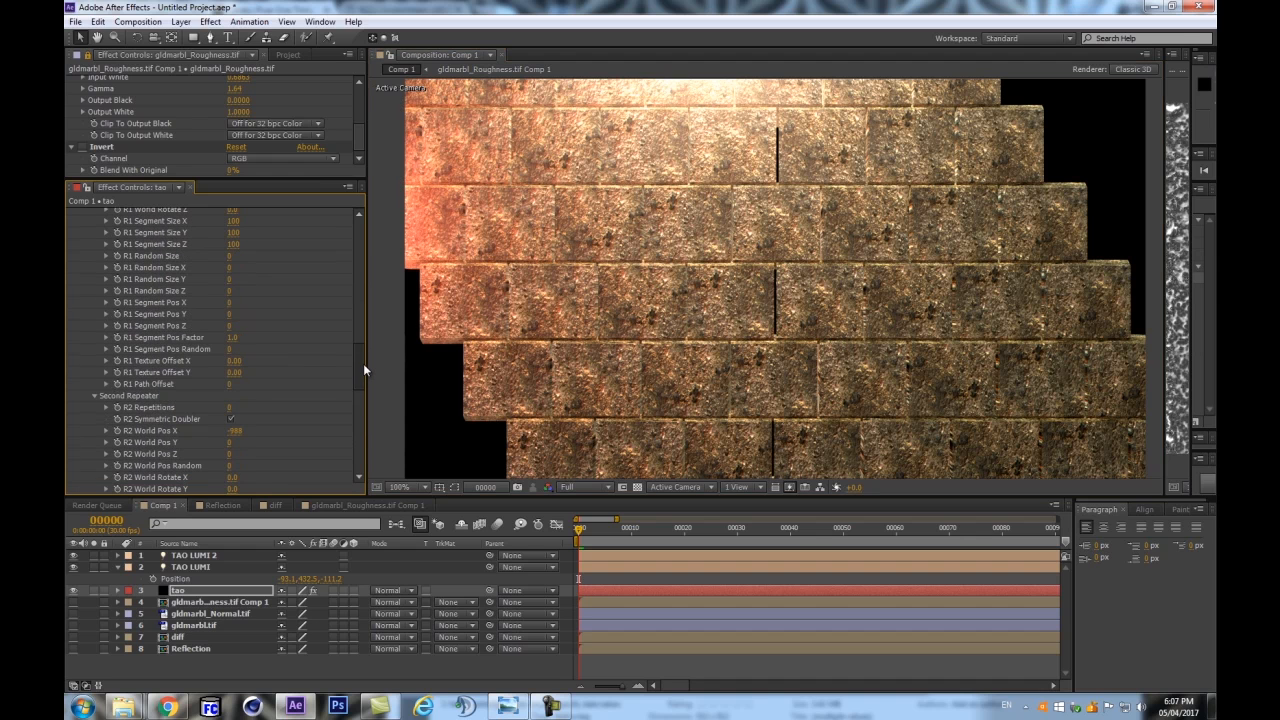
pyautogui.scroll(-1, 363, 363)
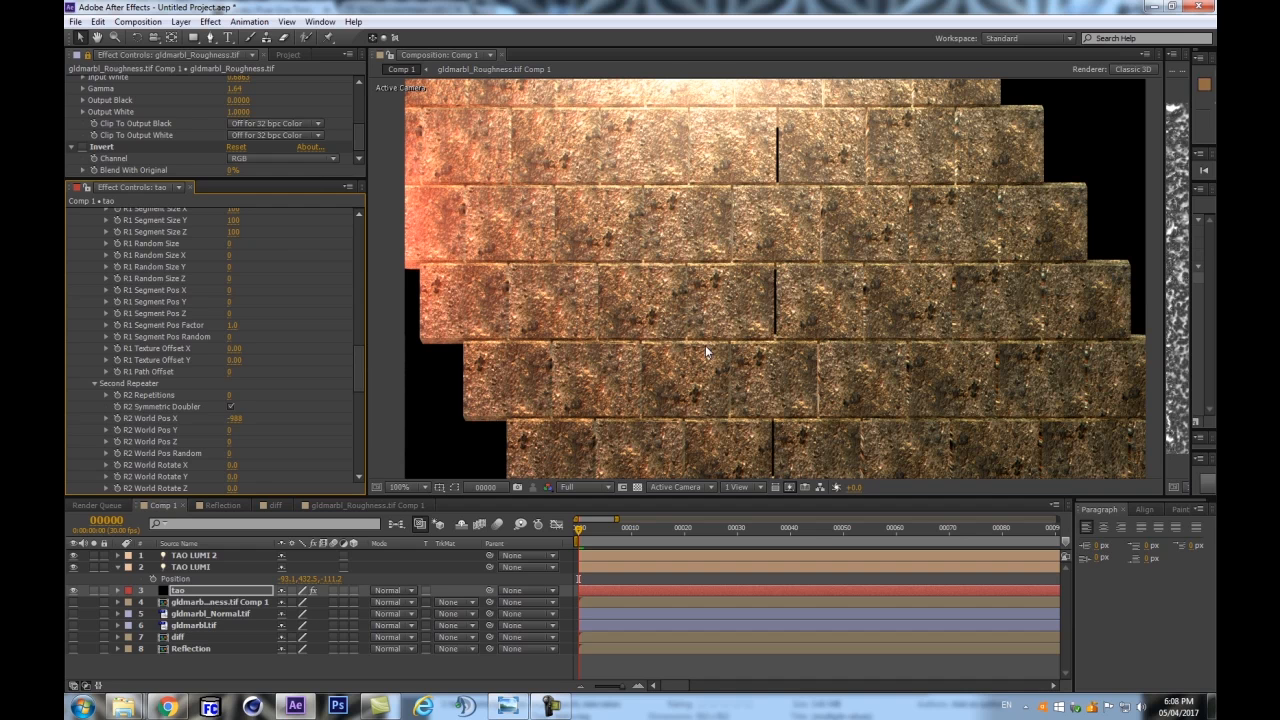
pyautogui.press(',')
pyautogui.press(',')
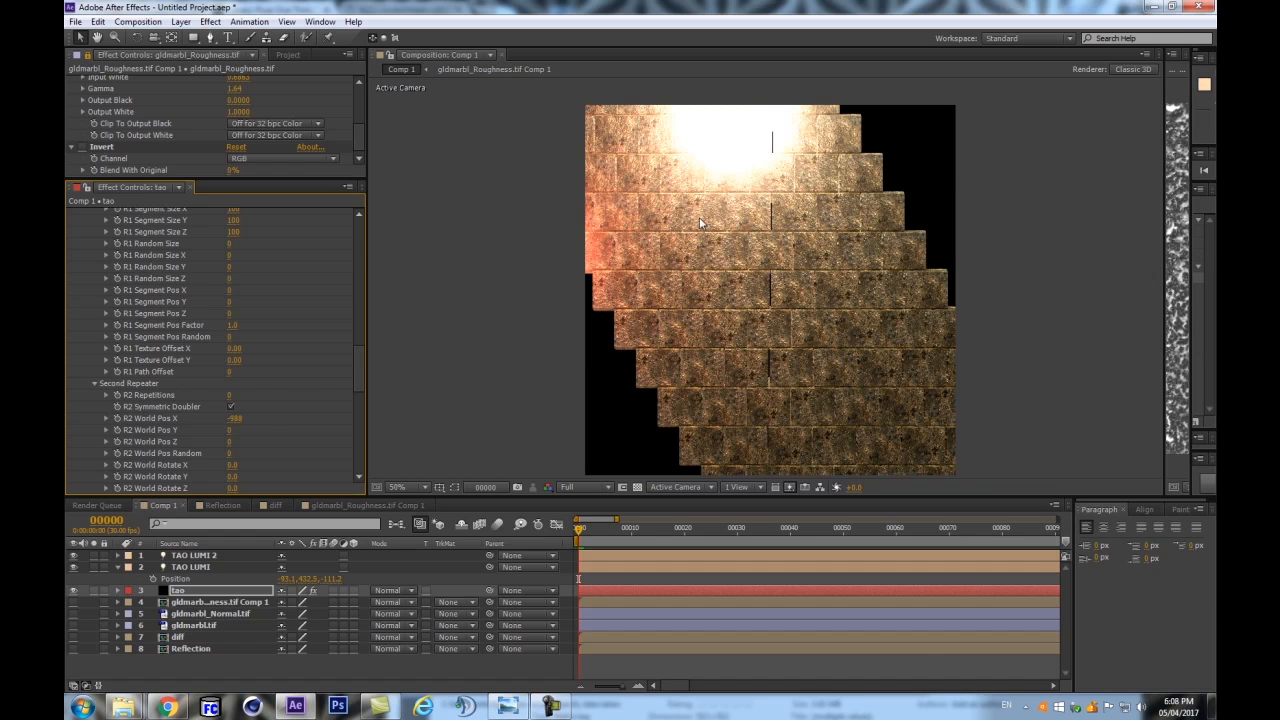
pyautogui.scroll(-5, 351, 371)
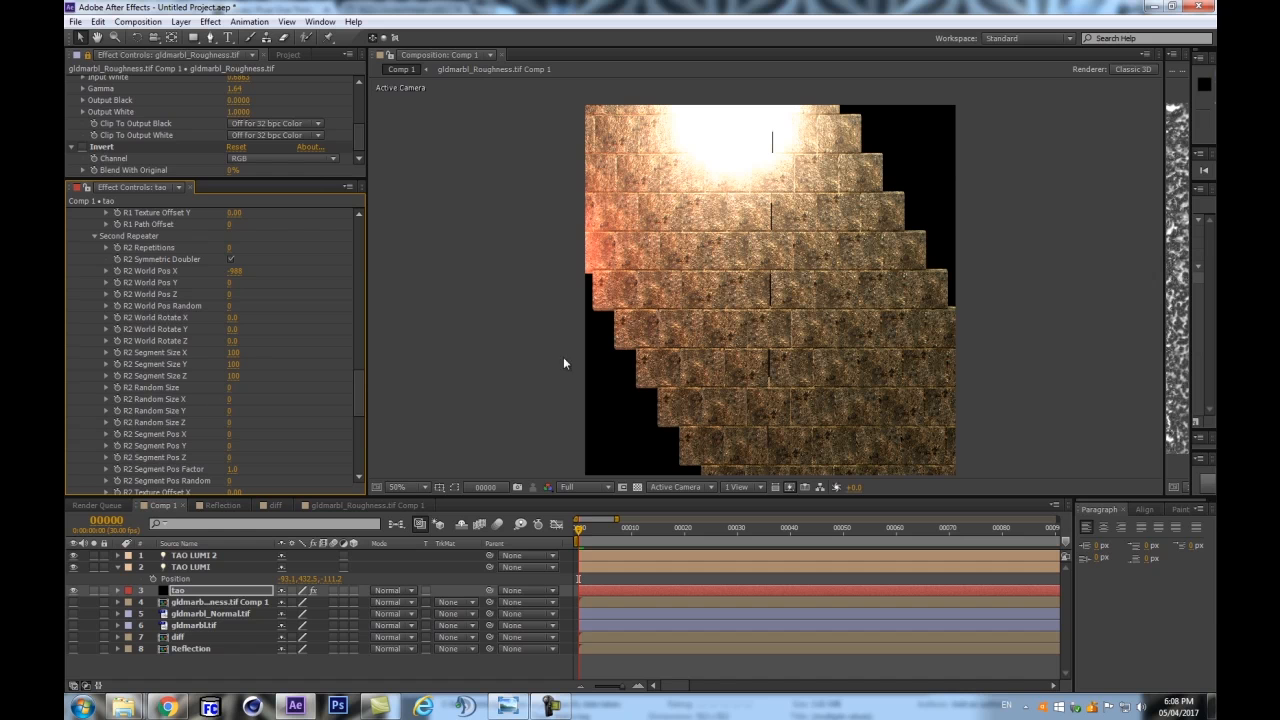
pyautogui.scroll(-3, 246, 370)
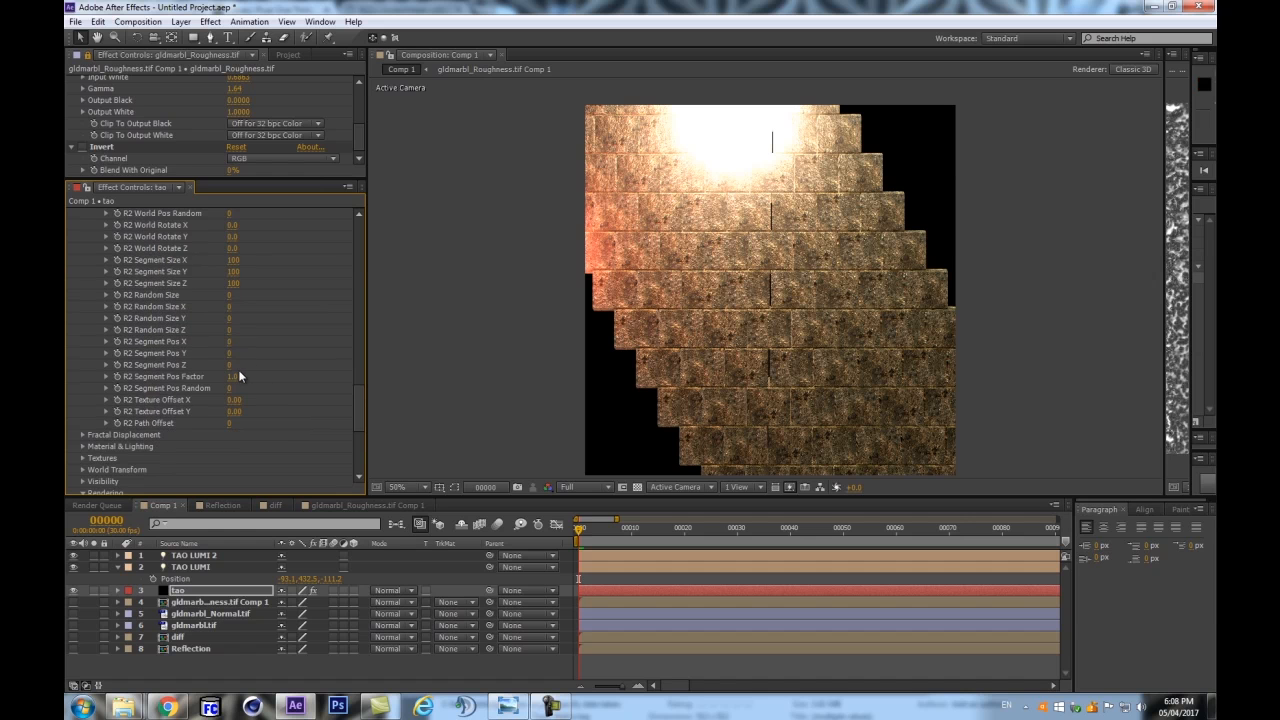
pyautogui.press('.')
pyautogui.press('.')
pyautogui.scroll(12, 196, 345)
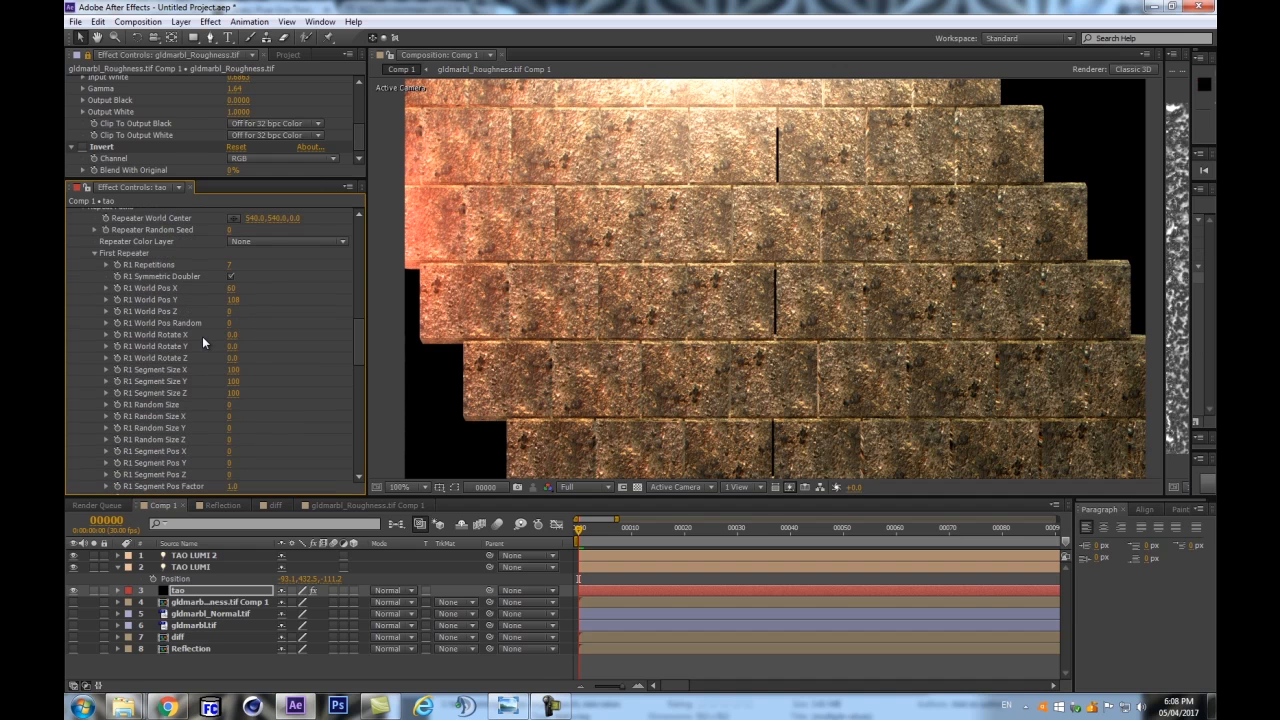
# Shift the repeated rows' texture by setting R1 Texture Offset X to 0.70 and R1 Texture Offset Y to 0.30
pyautogui.scroll(-2, 245, 427)
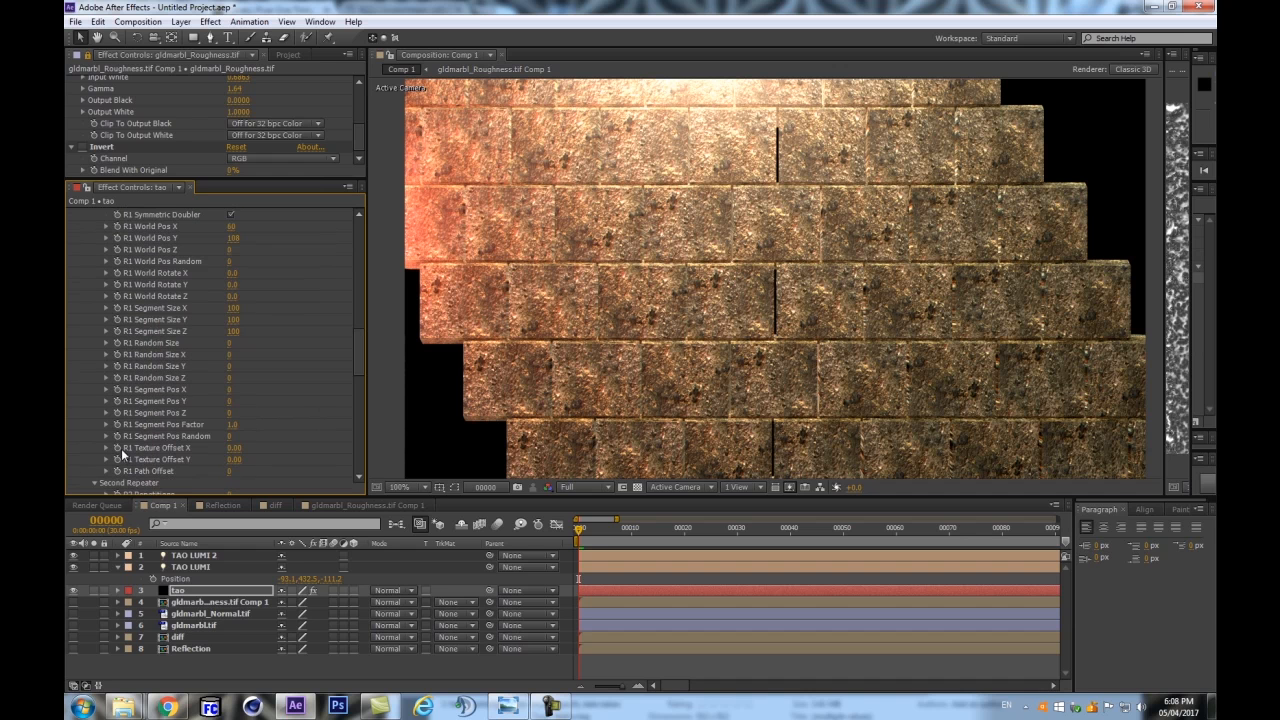
pyautogui.moveTo(234, 448); pyautogui.dragTo(256, 447)
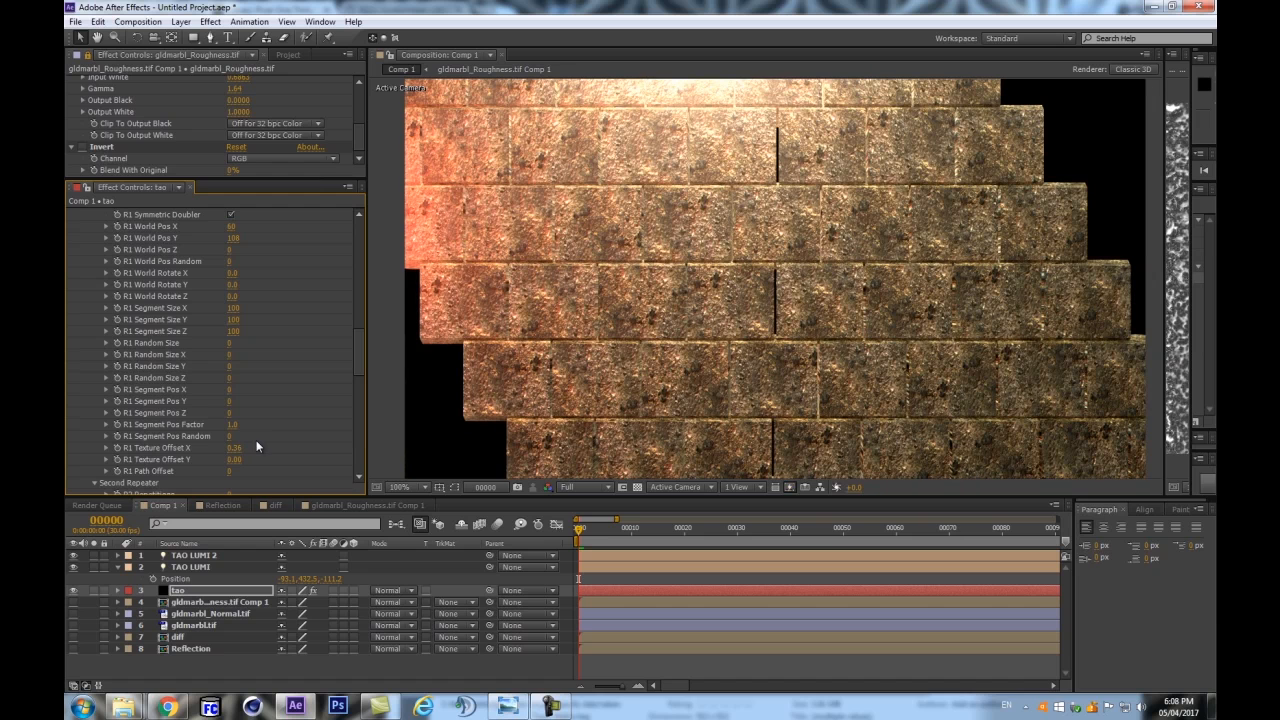
pyautogui.moveTo(236, 449); pyautogui.dragTo(256, 448)
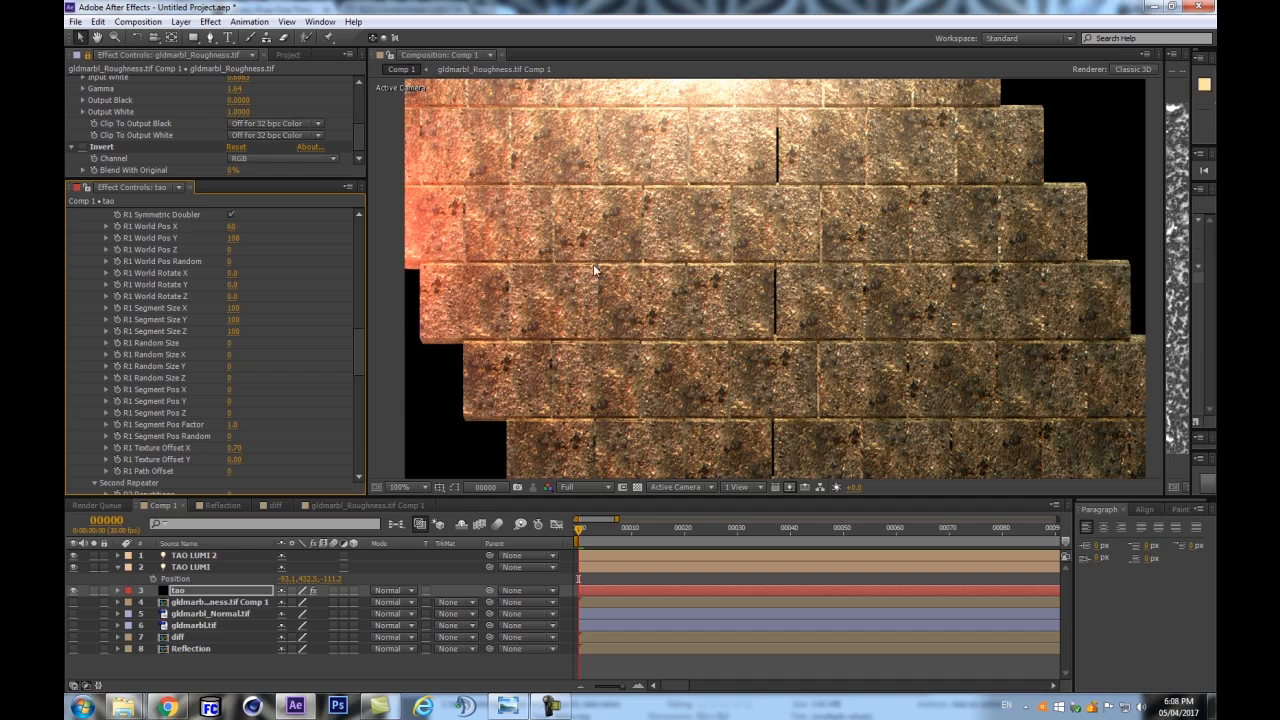
pyautogui.scroll(-2, 805, 142)
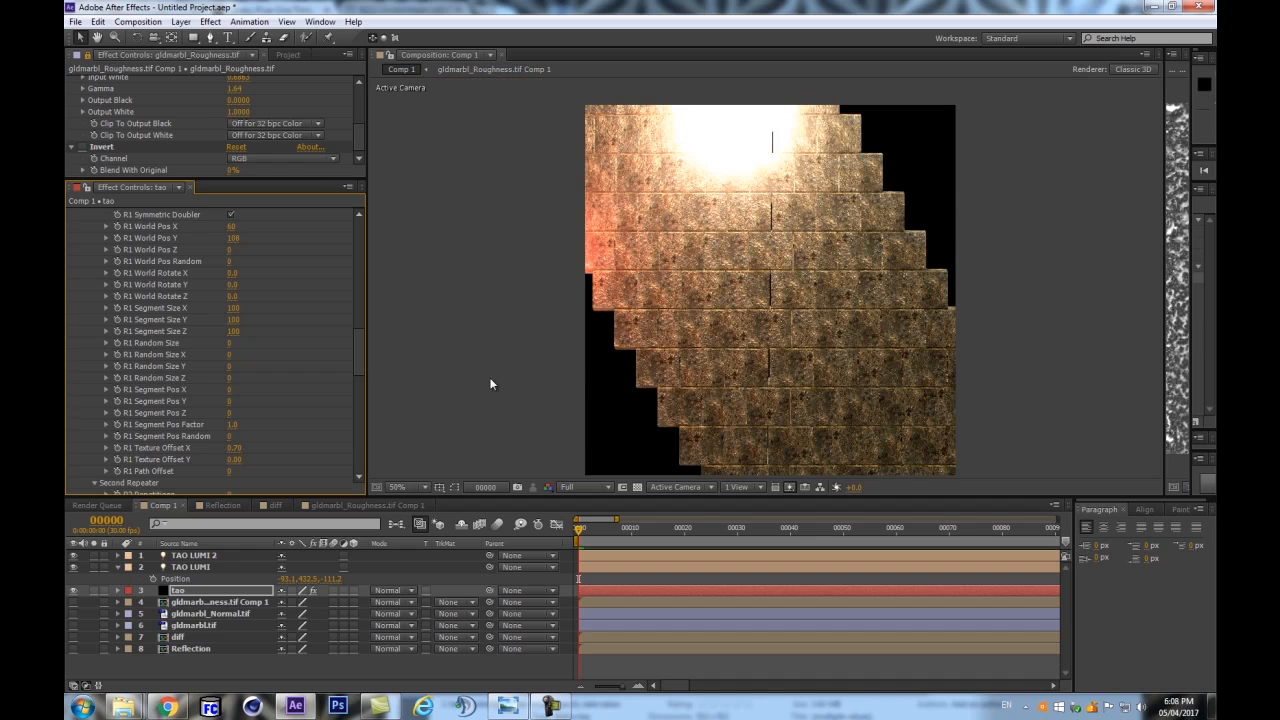
pyautogui.scroll(2, 490, 383)
pyautogui.moveTo(236, 459); pyautogui.dragTo(259, 460)
pyautogui.moveTo(262, 461); pyautogui.dragTo(259, 461)
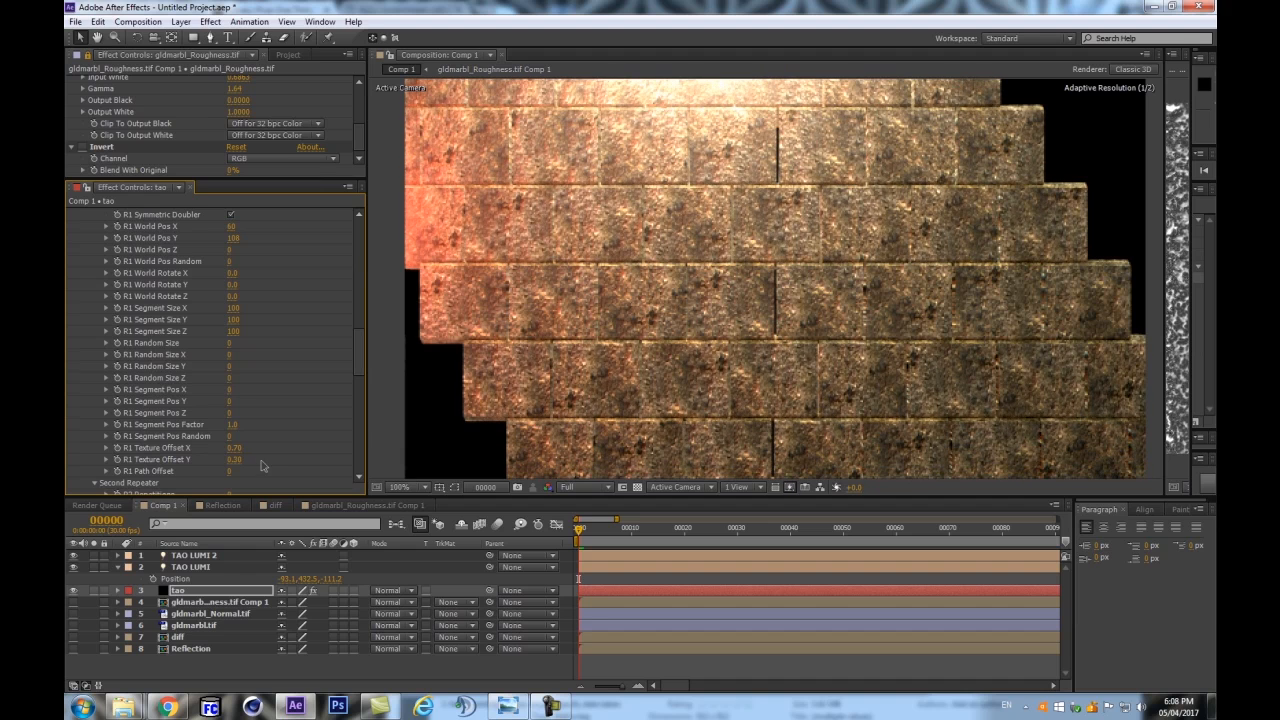
# Examine how the texture offset varies the pattern between rows, both up close and across the whole wall
pyautogui.press(',')
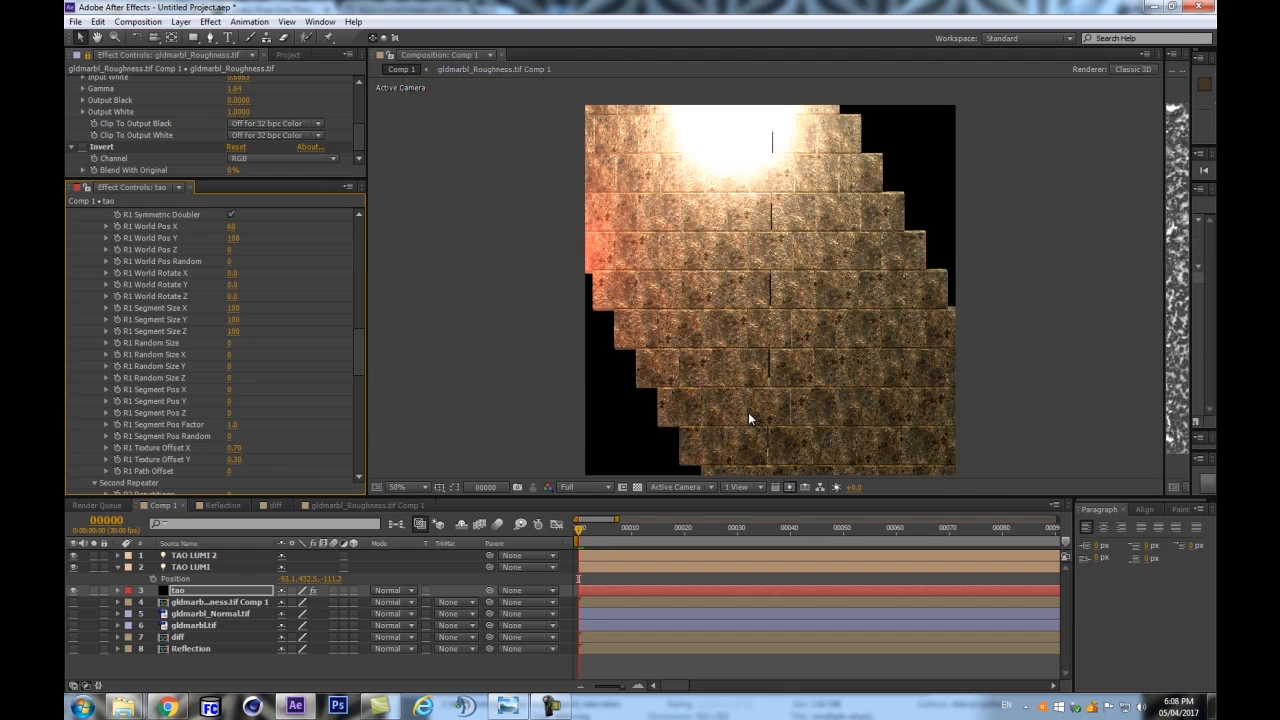
pyautogui.press('.')
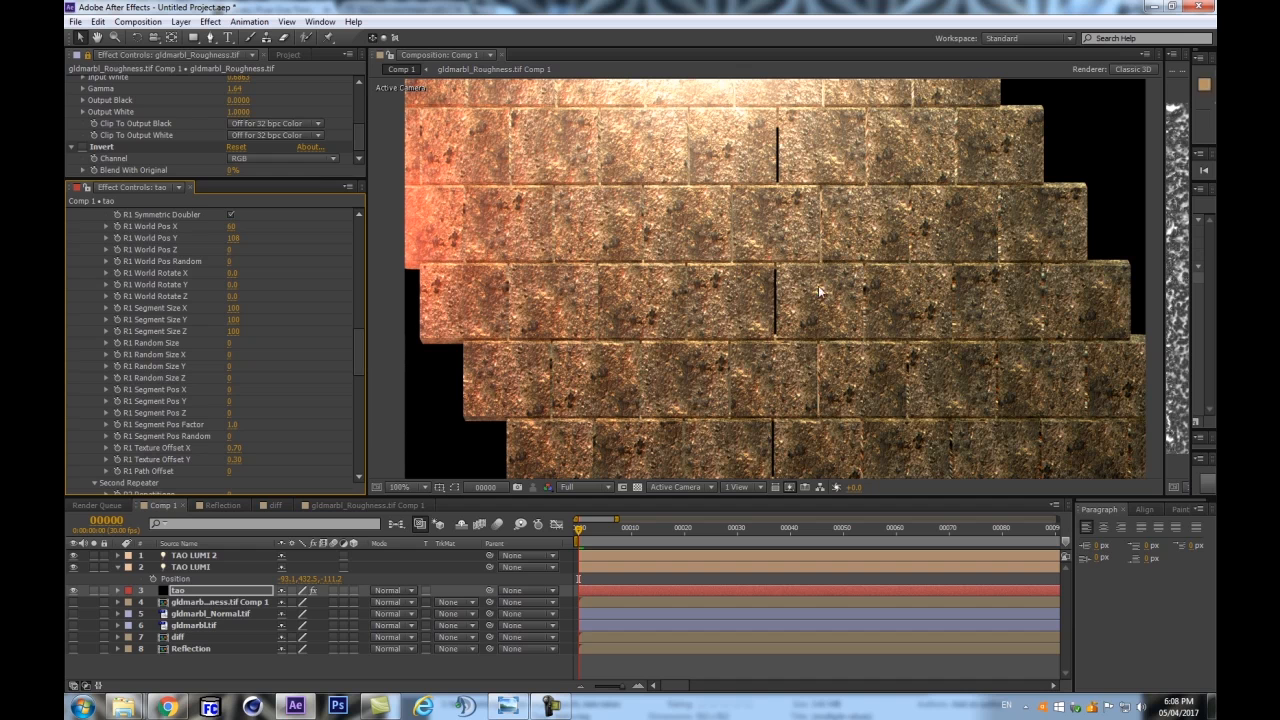
pyautogui.press(',')
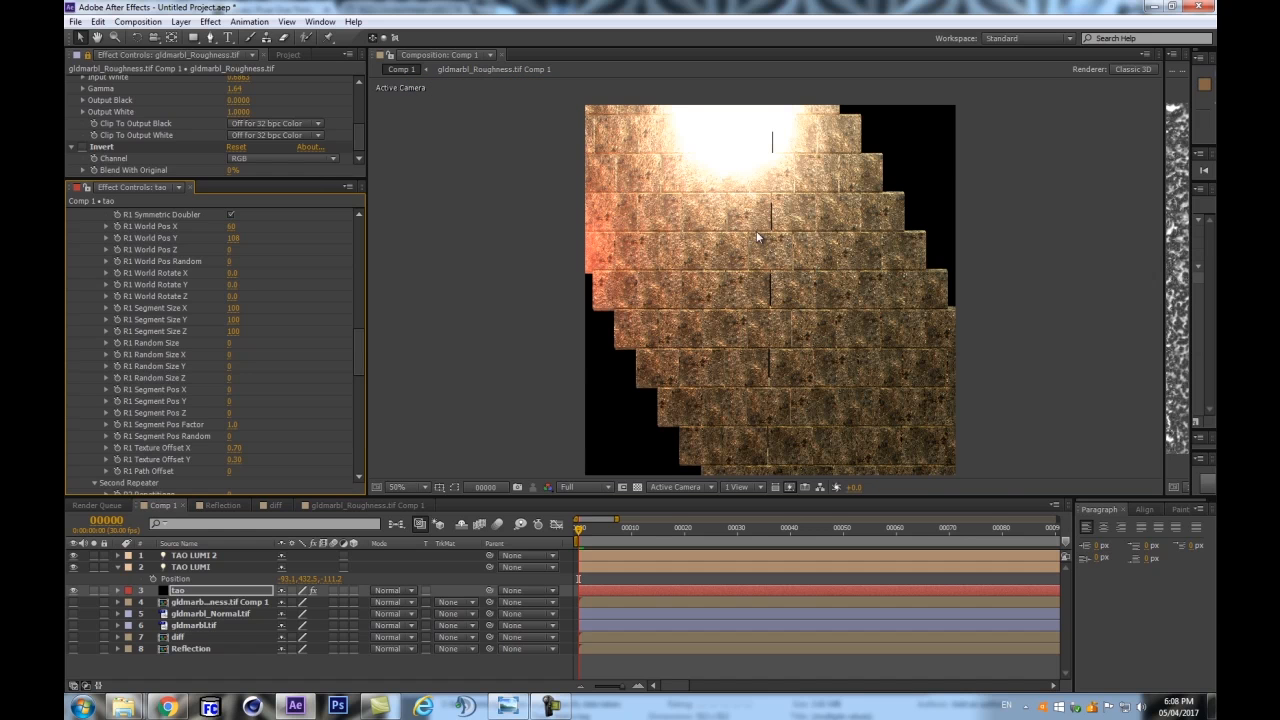
pyautogui.press('.')
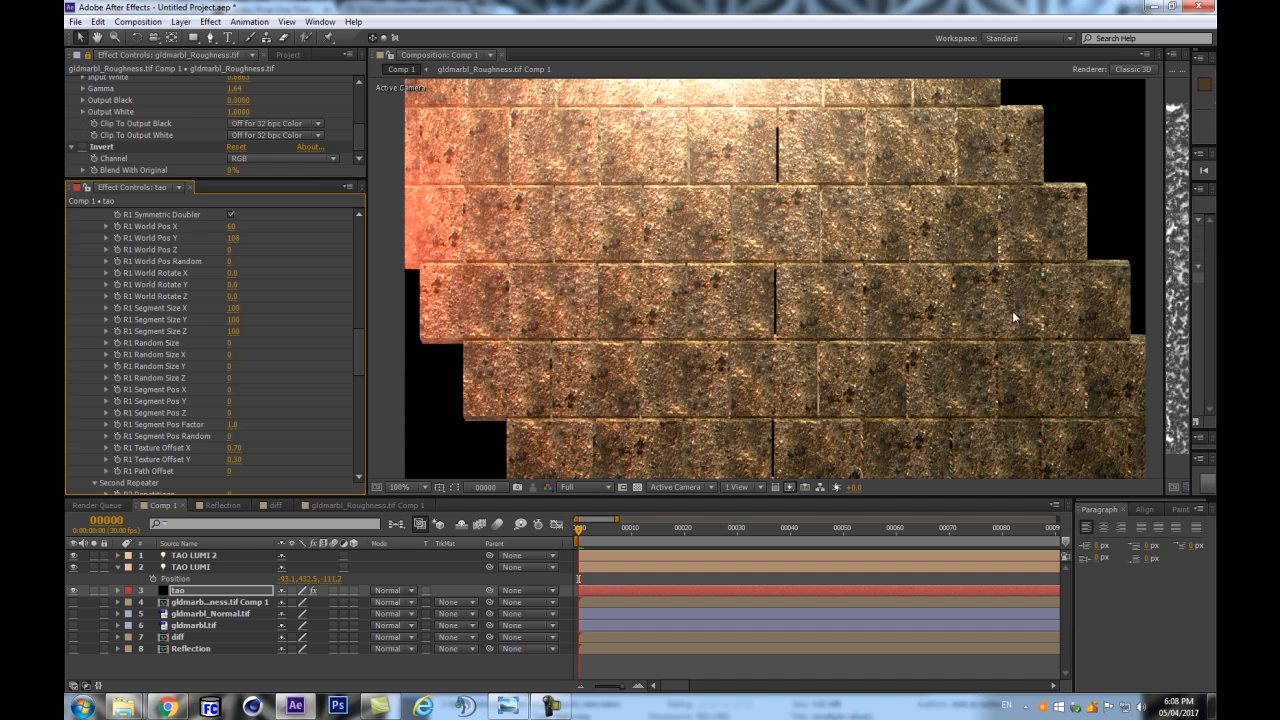
pyautogui.press(',')
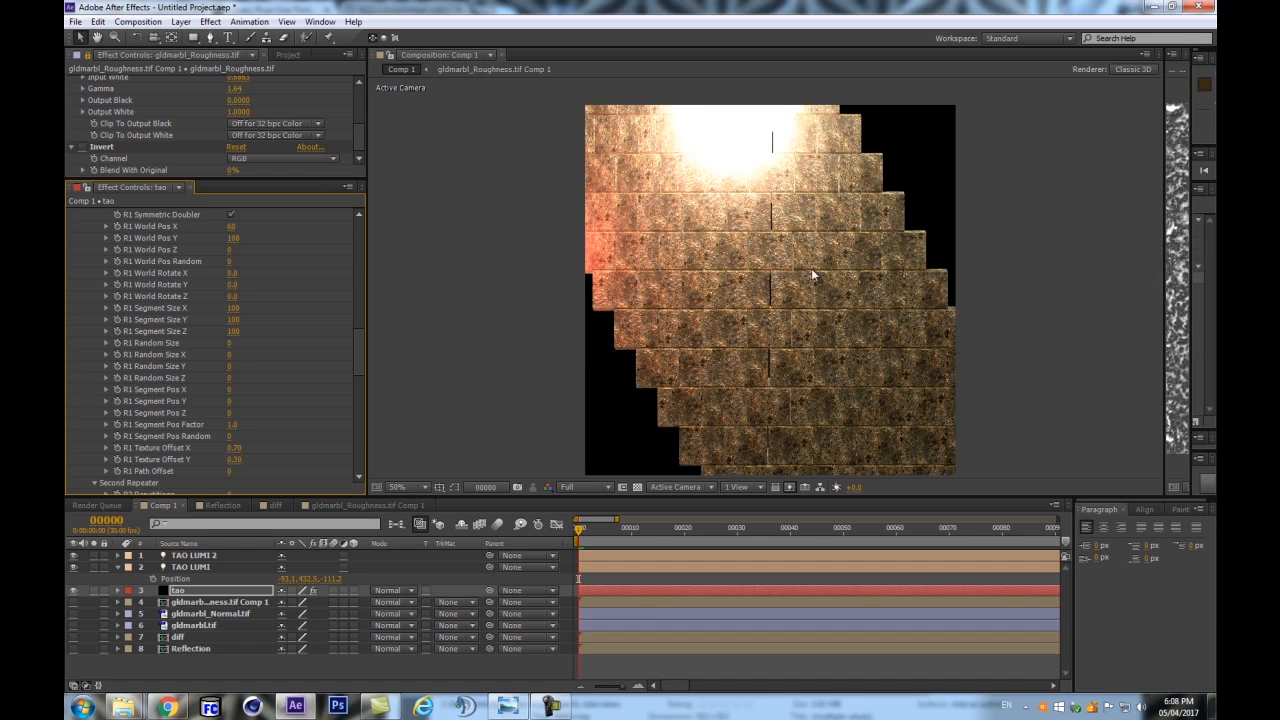
pyautogui.press('.')
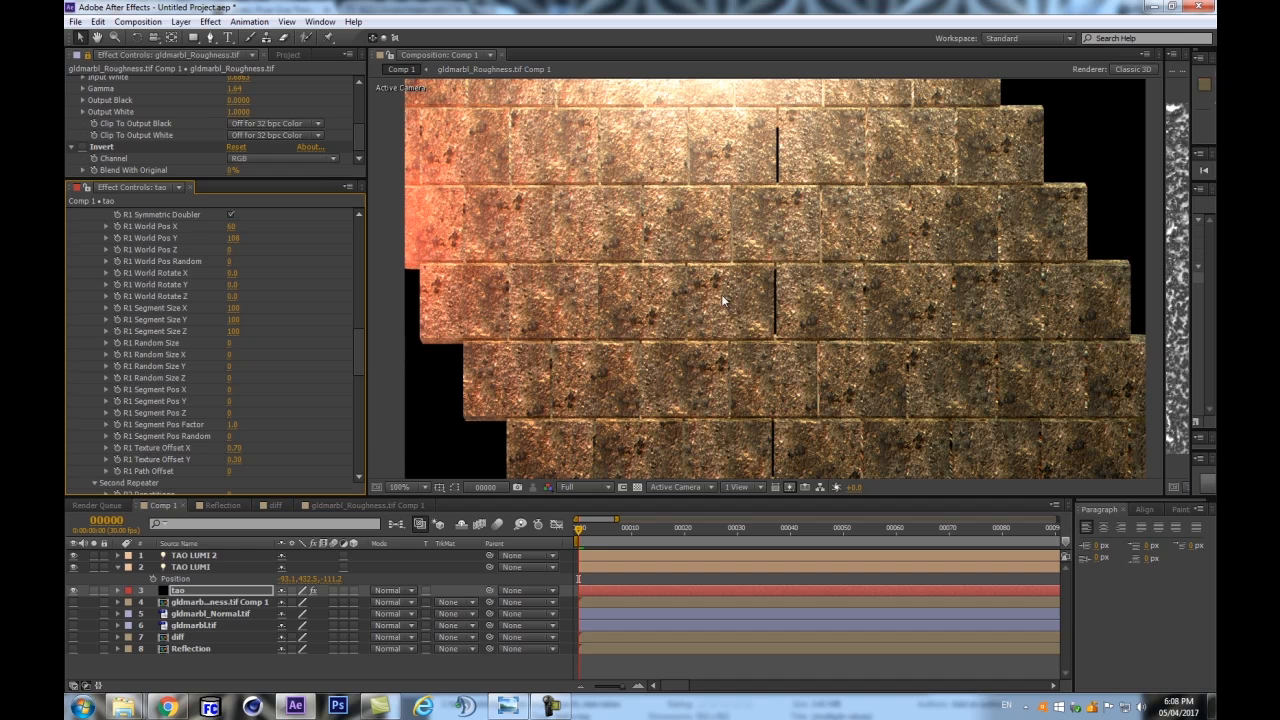
pyautogui.press(',')
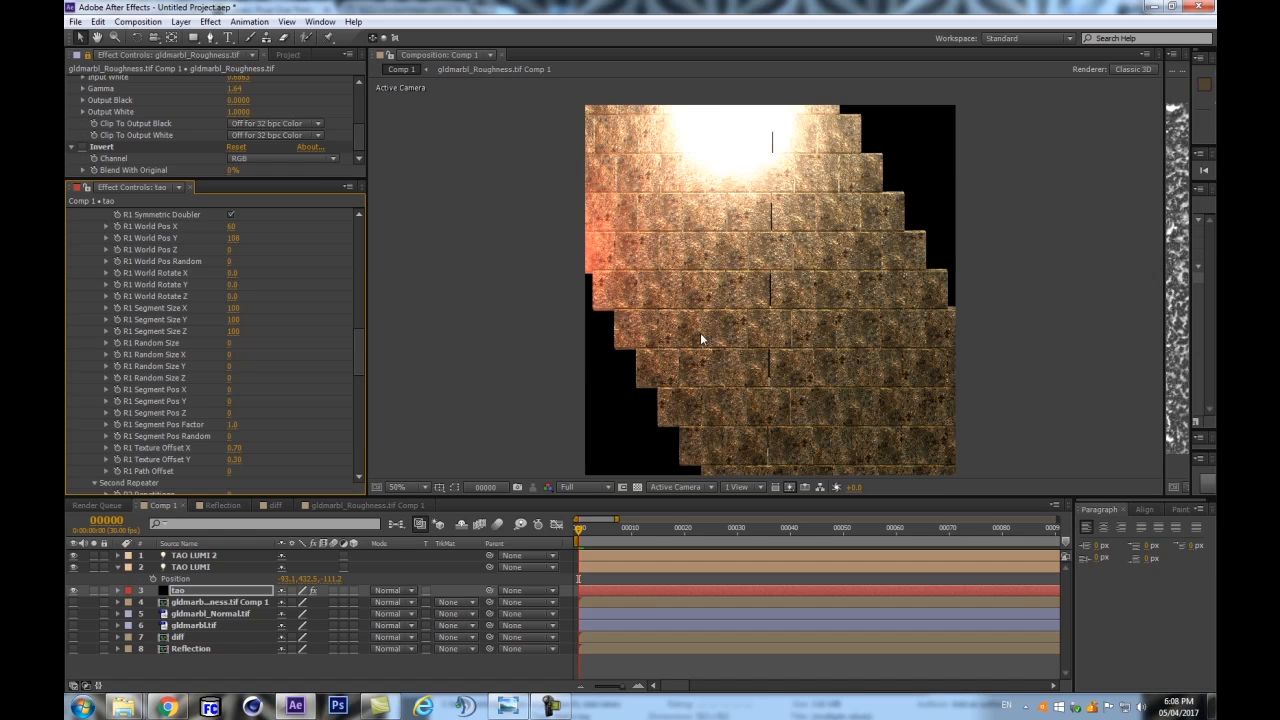
pyautogui.press('.')
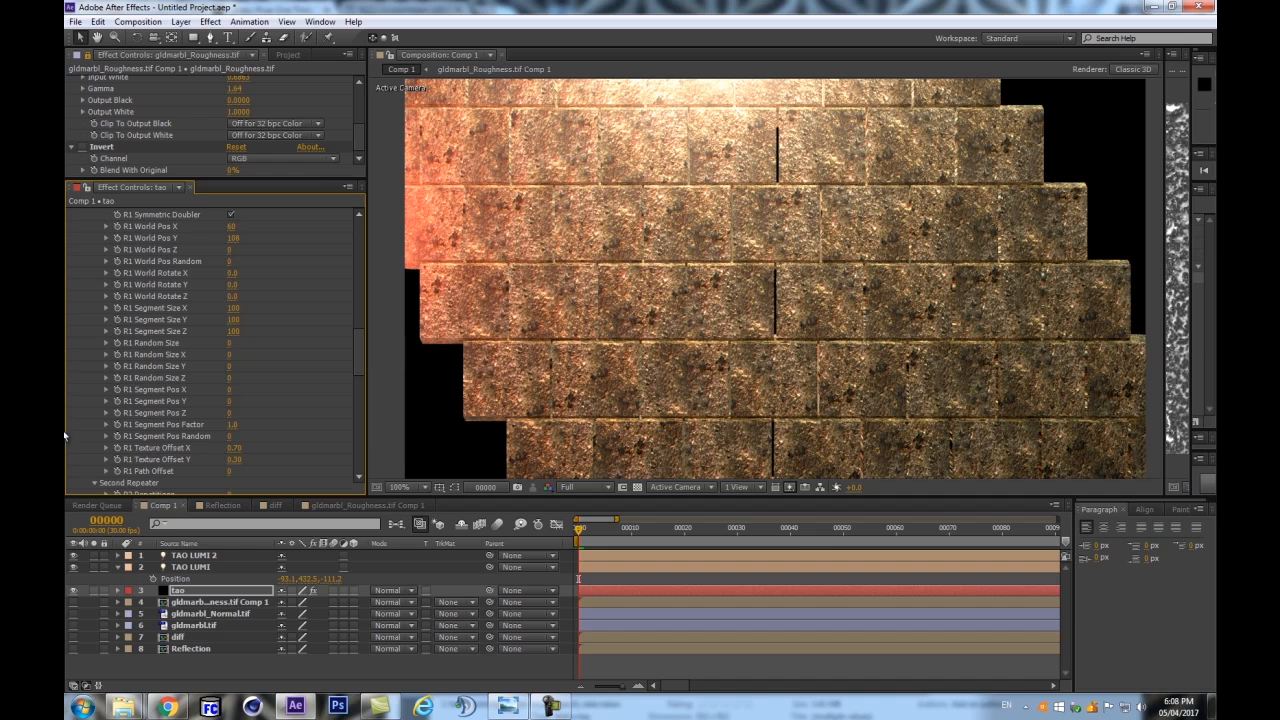
pyautogui.scroll(-1, 138, 408)
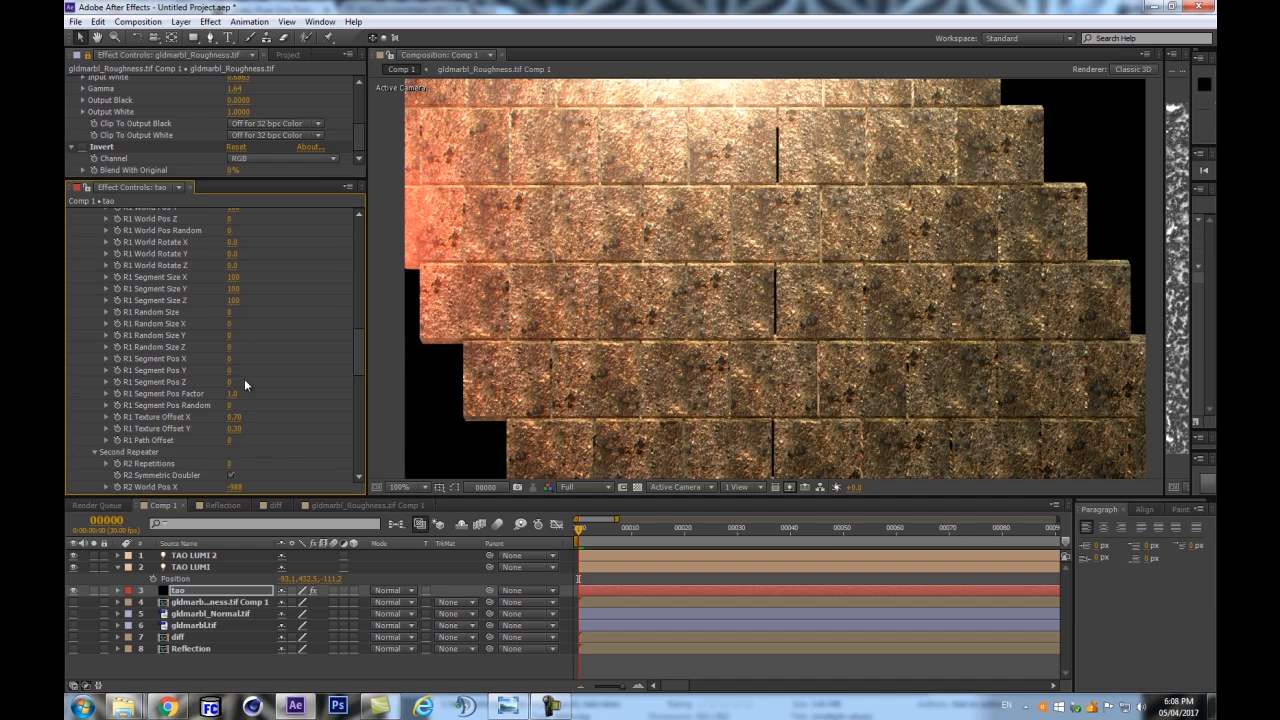
pyautogui.press(',')
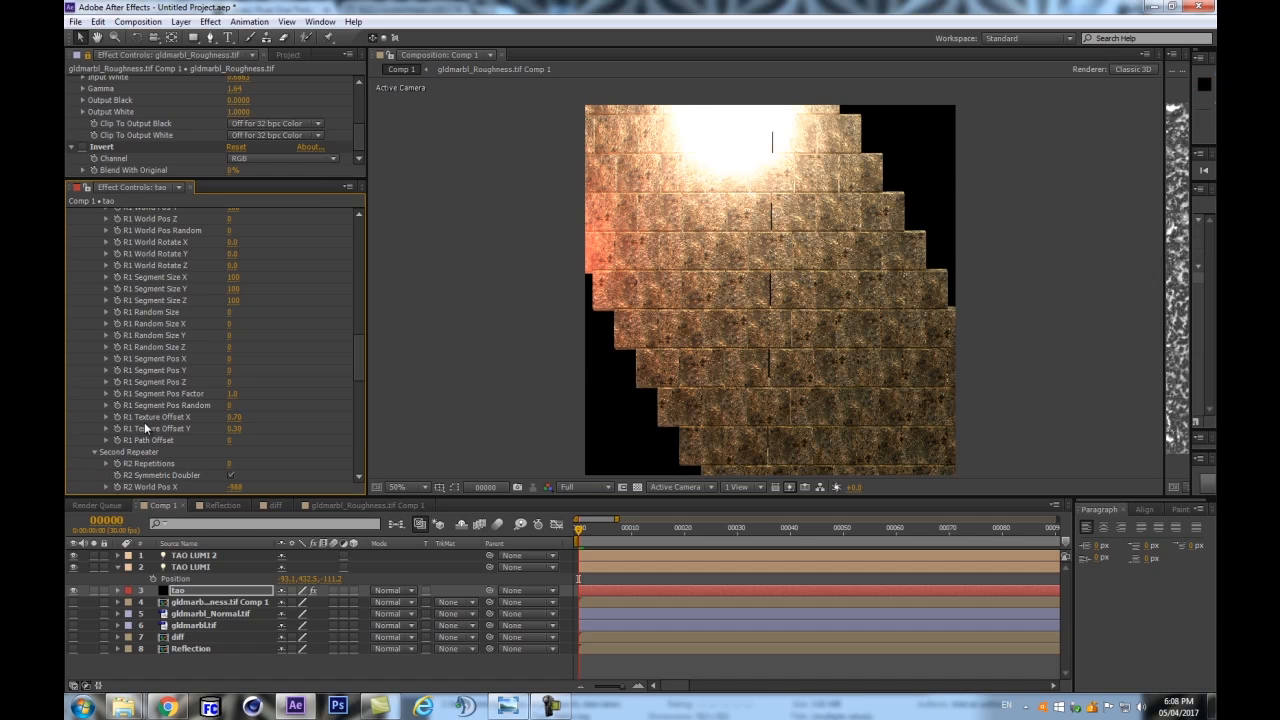
# Set R1 Texture Offset X to 0.36 and R1 Texture Offset Y to 0.24
pyautogui.moveTo(246, 413); pyautogui.dragTo(205, 422)
pyautogui.press('.')
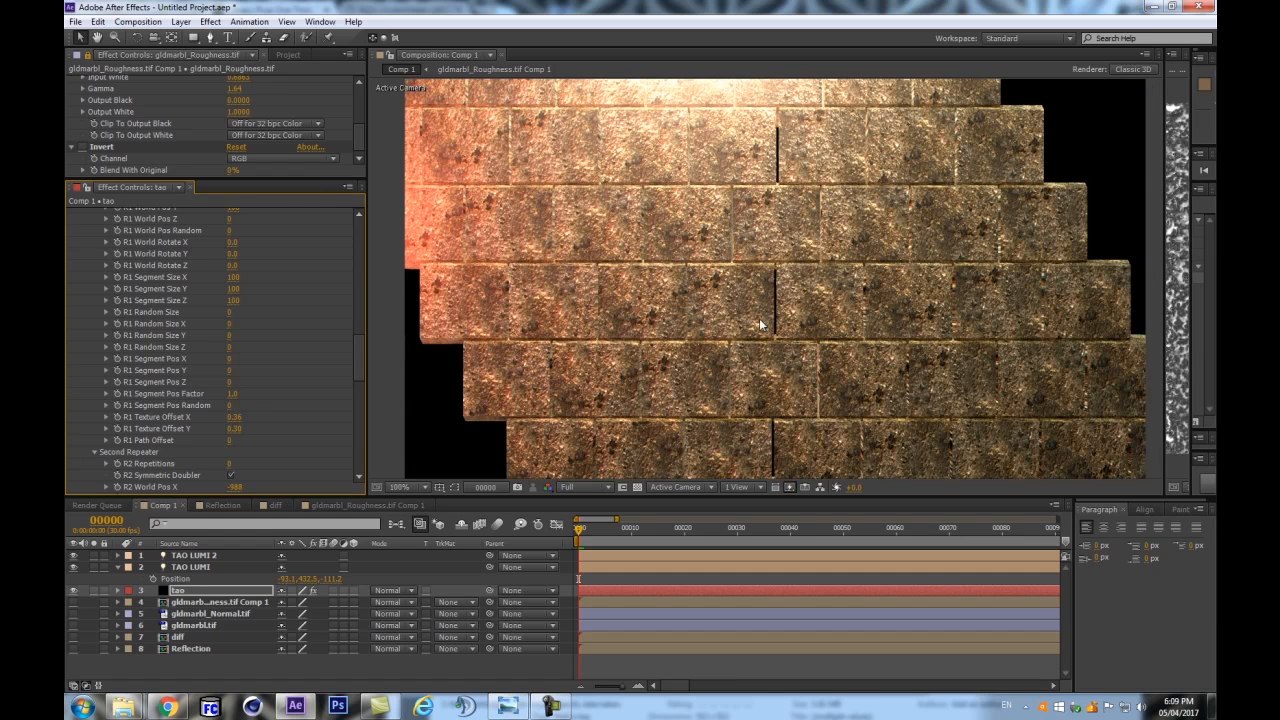
pyautogui.moveTo(233, 428)
pyautogui.mouseDown()
pyautogui.moveTo(255, 425)
pyautogui.moveTo(218, 434)
pyautogui.mouseUp()
pyautogui.scroll(-2, 903, 313)
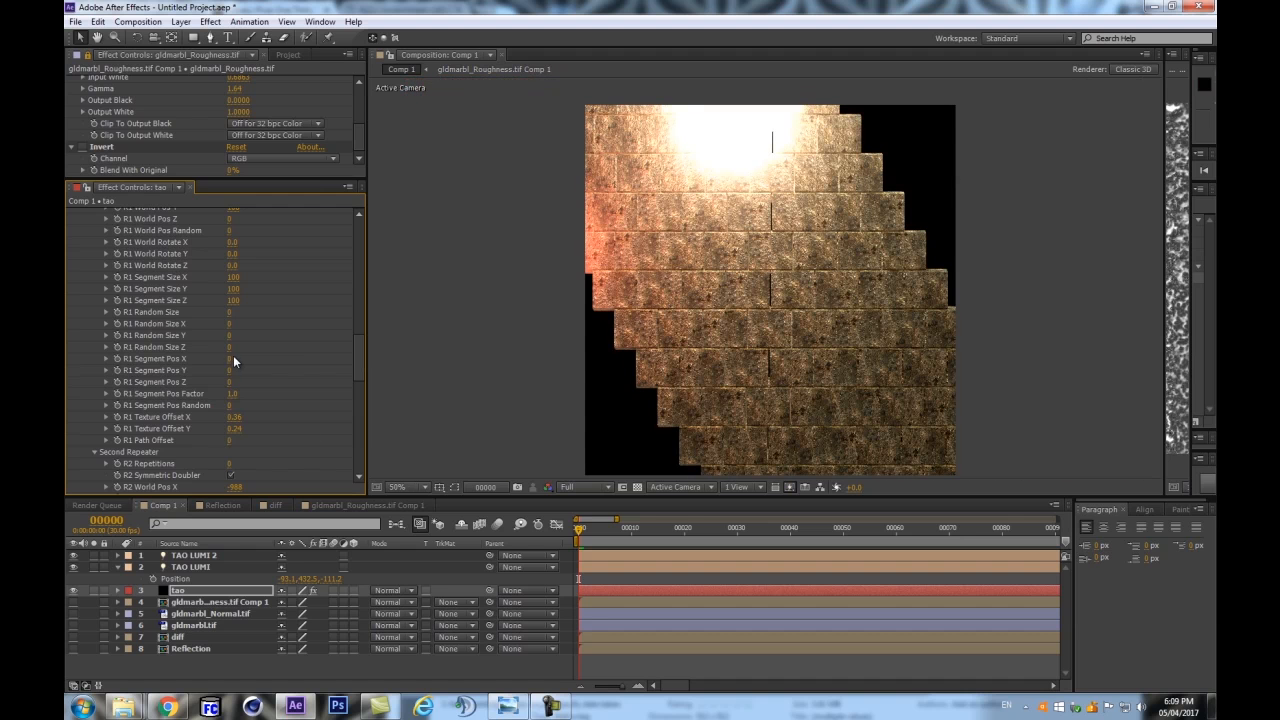
# Fill the wall's empty corners again by setting the Second Repeater's R2 Repetitions to 1
pyautogui.scroll(5, 244, 337)
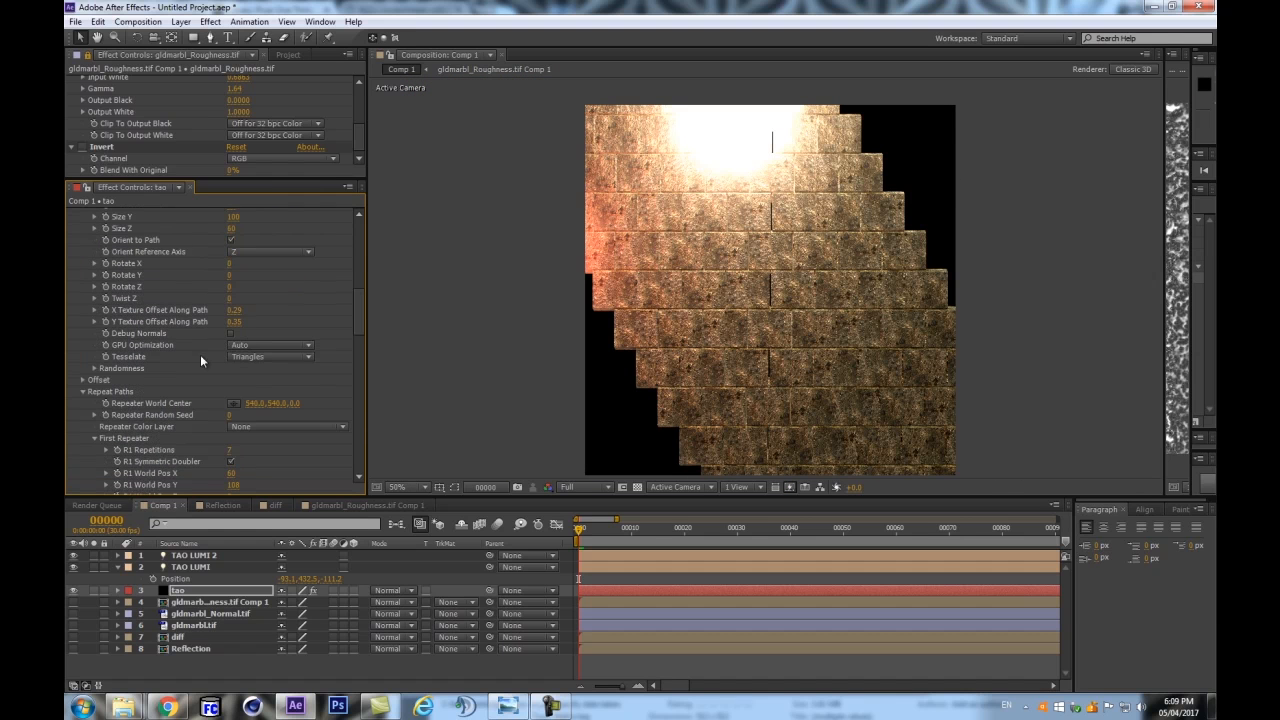
pyautogui.scroll(-5, 285, 398)
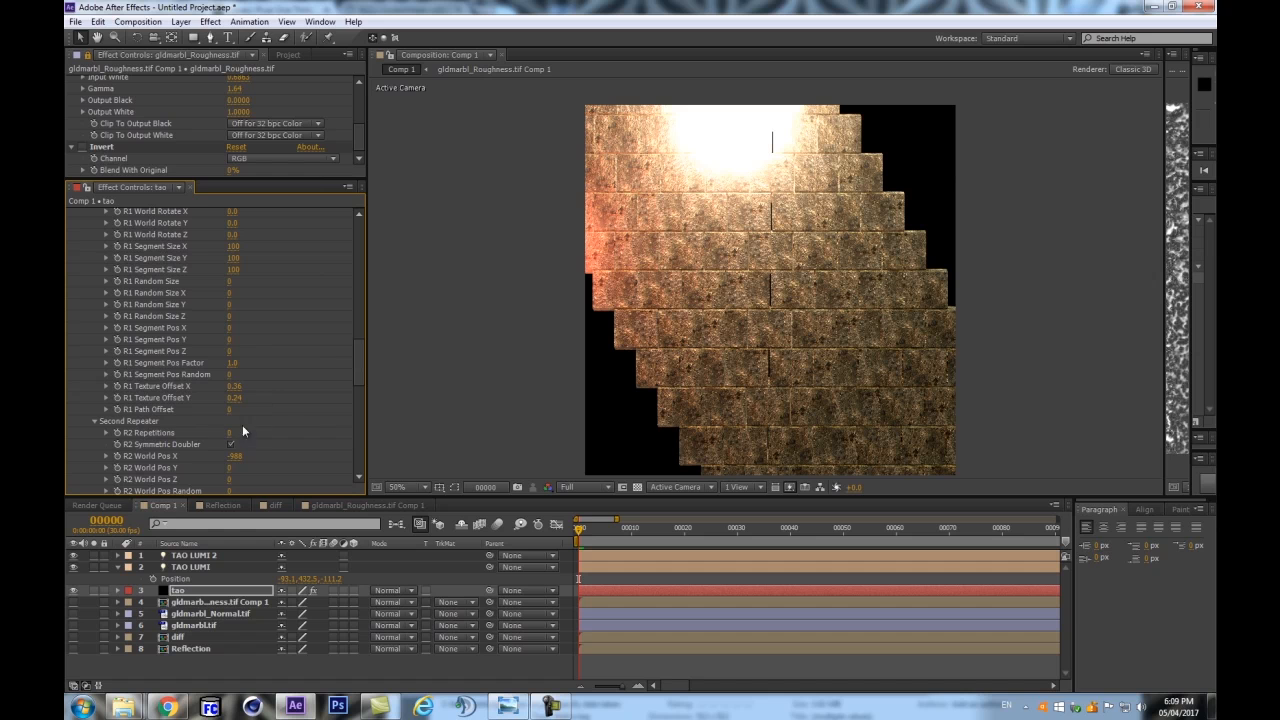
pyautogui.click(229, 433)
pyautogui.write('1')
pyautogui.press('Return')
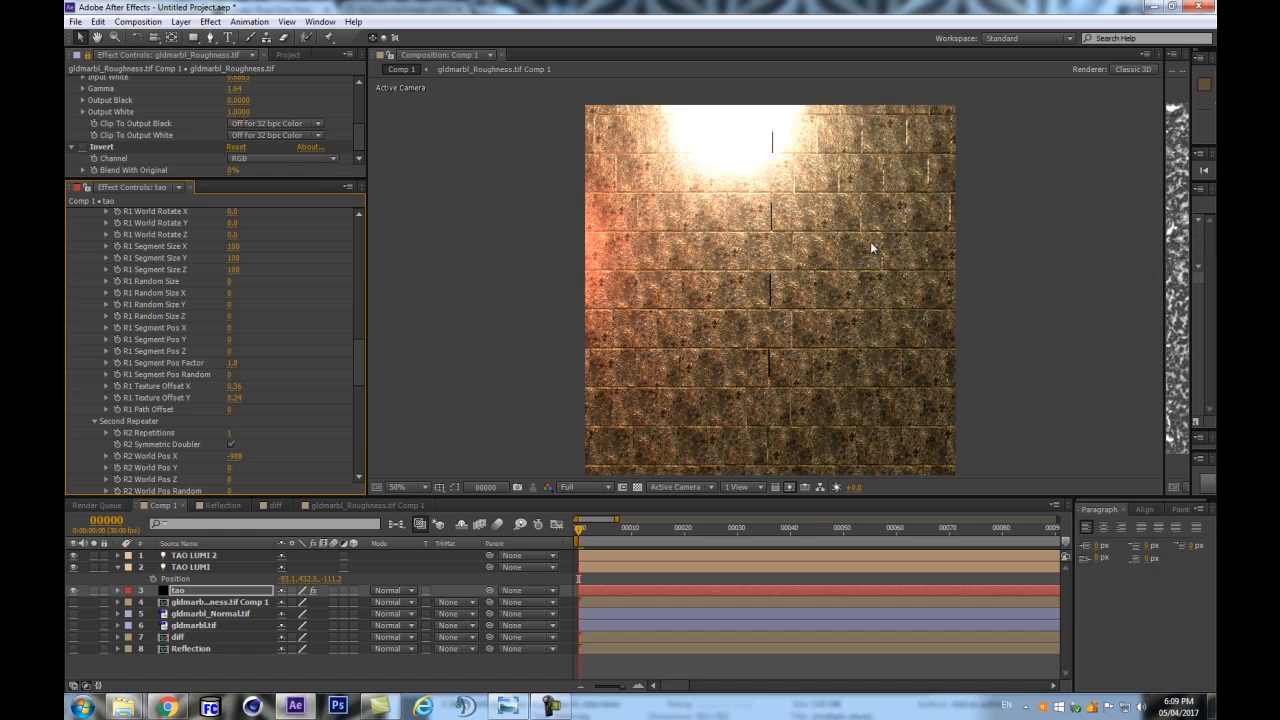
# Offset the second set of rows' texture by setting R2 Texture Offset X to 0.42 and R2 Texture Offset Y to 0.32
pyautogui.scroll(-3, 258, 398)
pyautogui.scroll(-3, 258, 398)
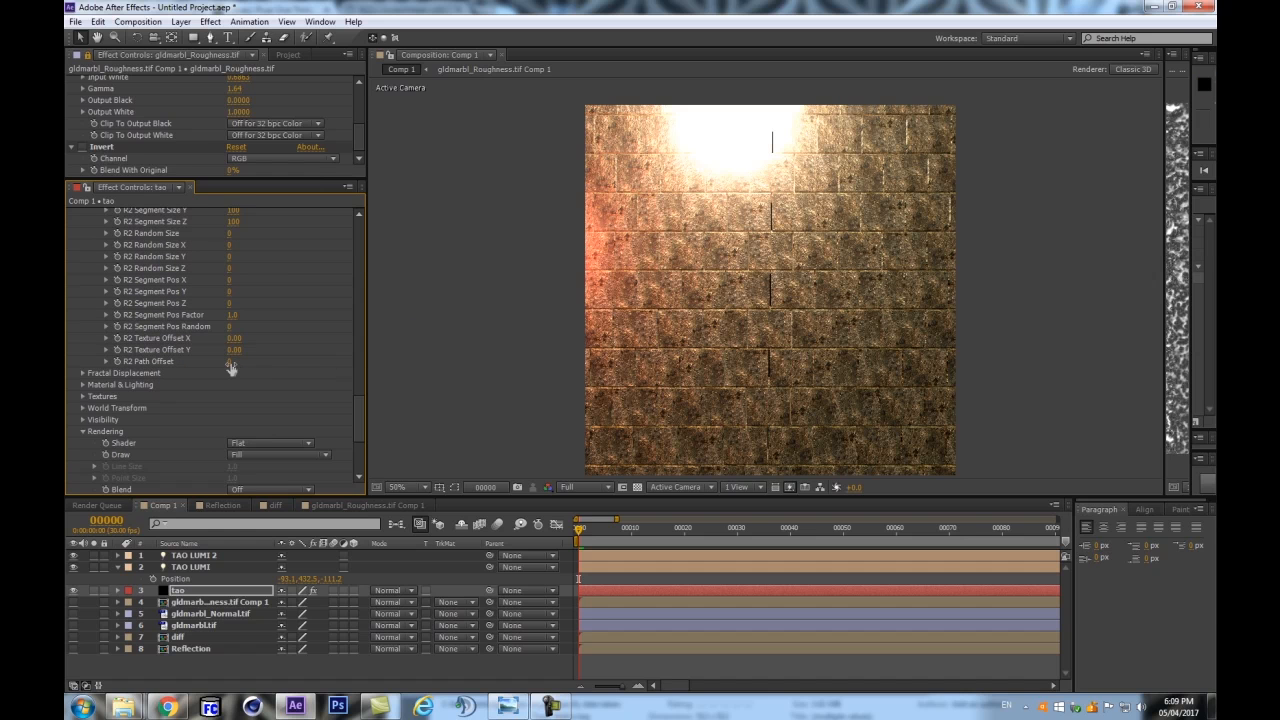
pyautogui.moveTo(230, 349); pyautogui.dragTo(281, 336)
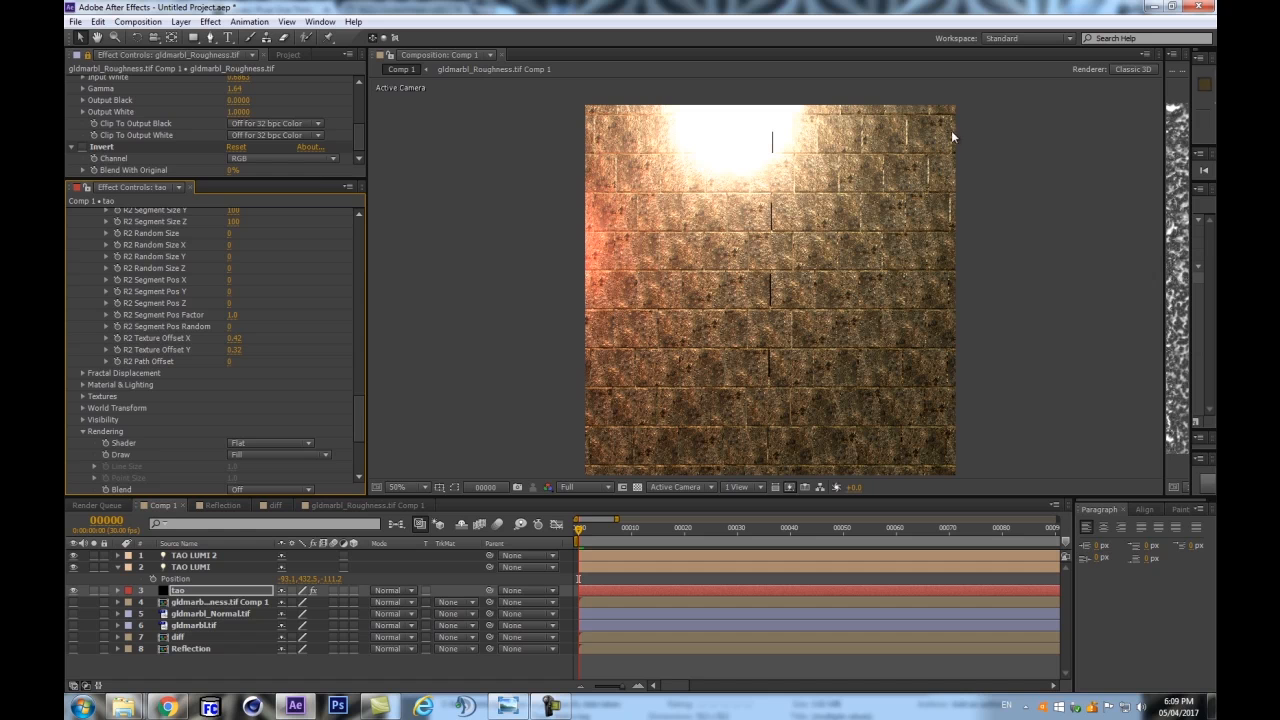
pyautogui.moveTo(355, 420); pyautogui.dragTo(357, 440)
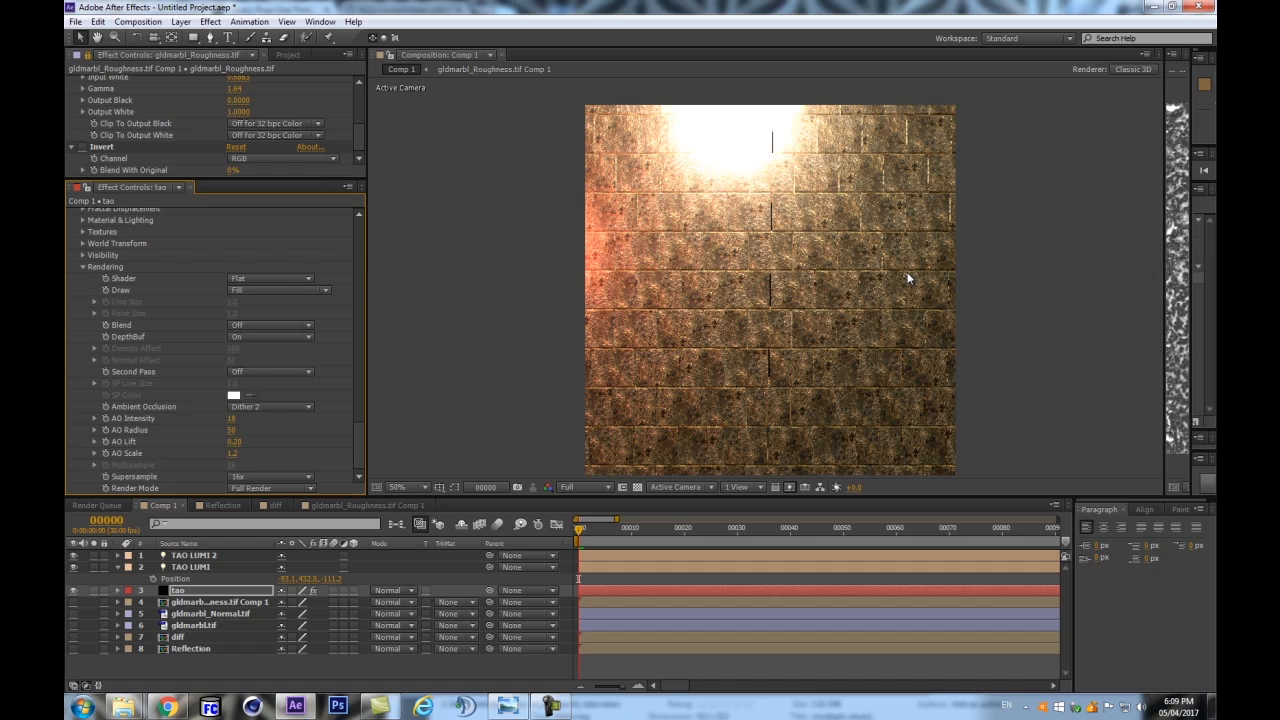
# Add a two-node camera with the 50mm preset to Comp 1
pyautogui.hotkey('ctrl', 'alt', 'shift', 'c')
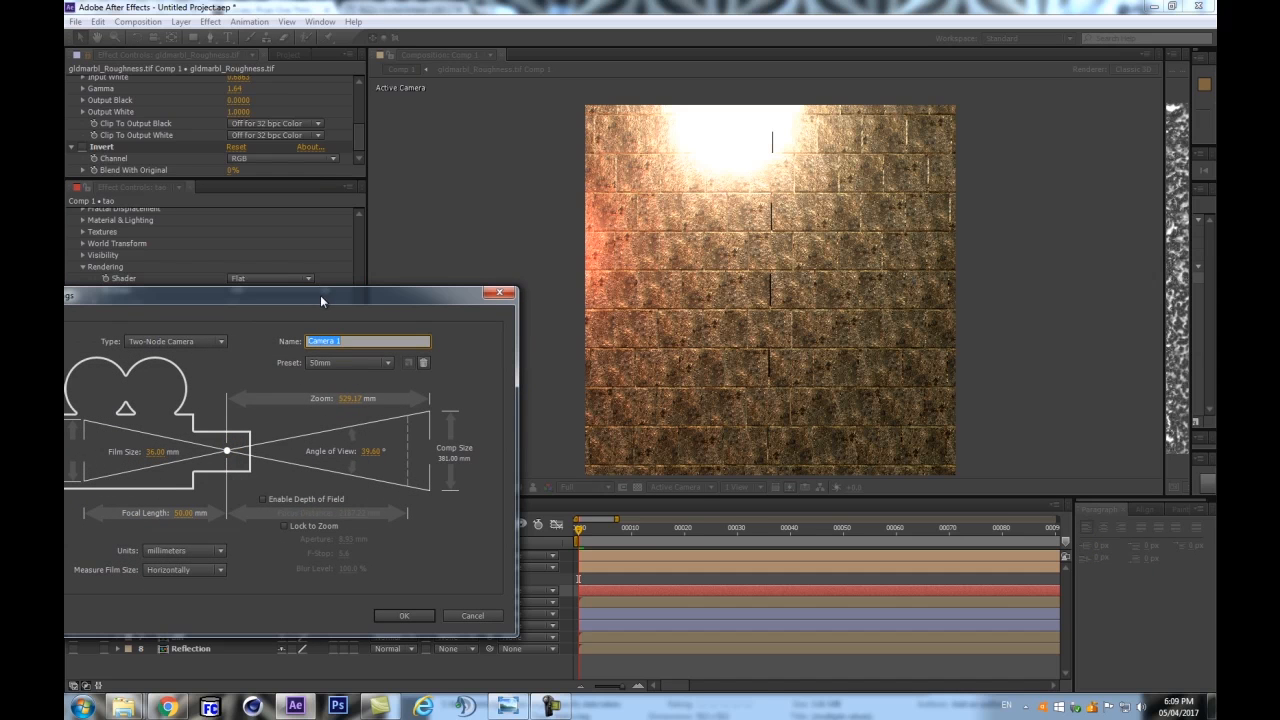
pyautogui.moveTo(320, 295); pyautogui.dragTo(481, 215)
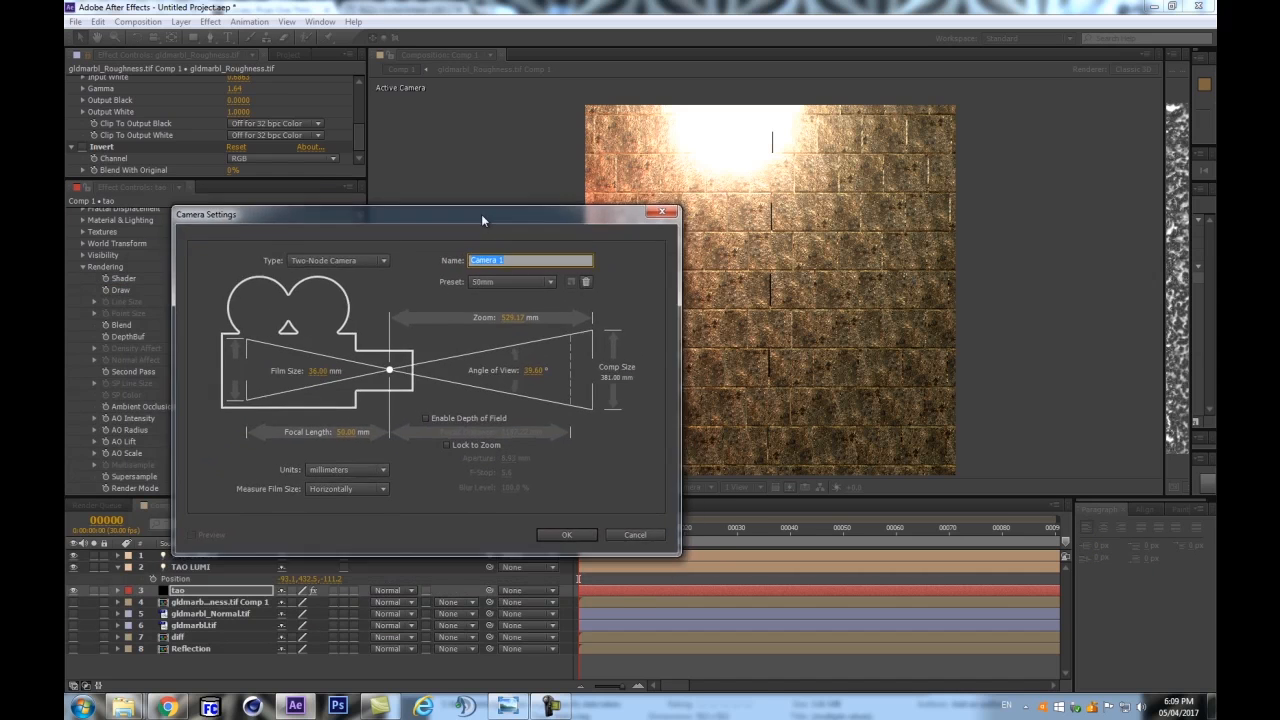
pyautogui.click(560, 535)
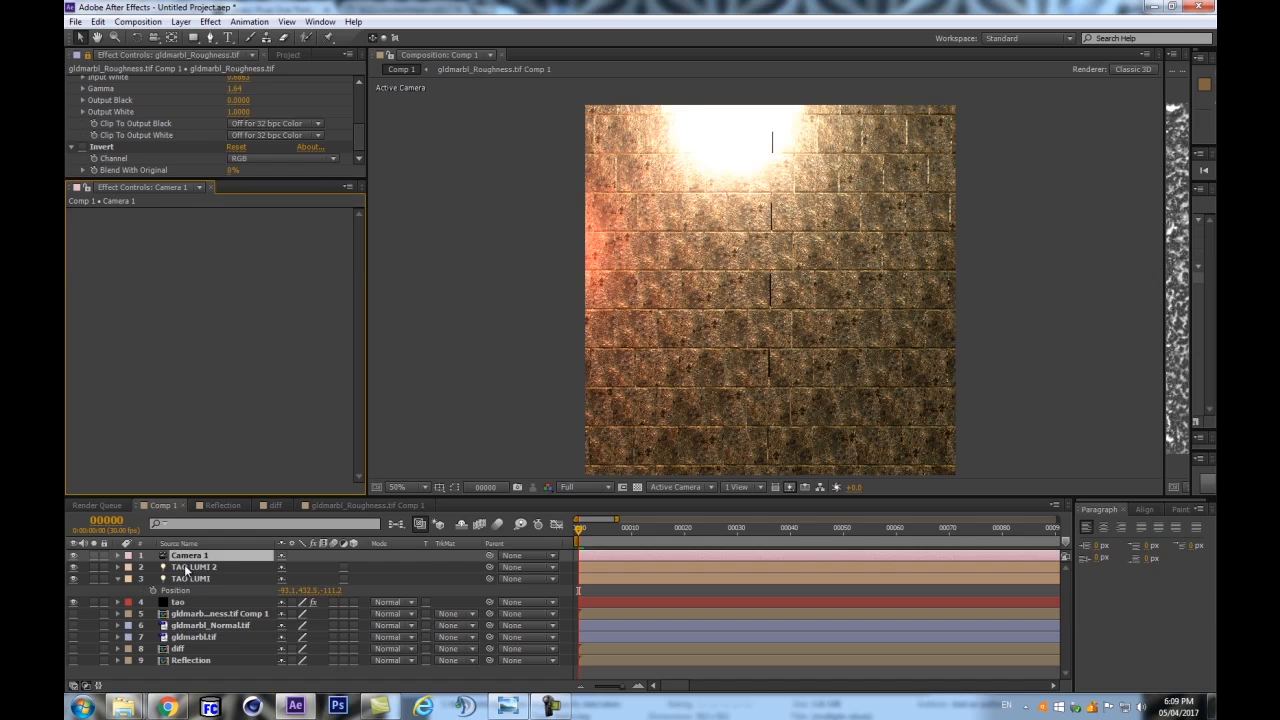
# Add a null object, make it a 3D layer and parent Camera 1 to it
pyautogui.hotkey('ctrl', 'alt', 'shift', 'y')
pyautogui.click(354, 556)
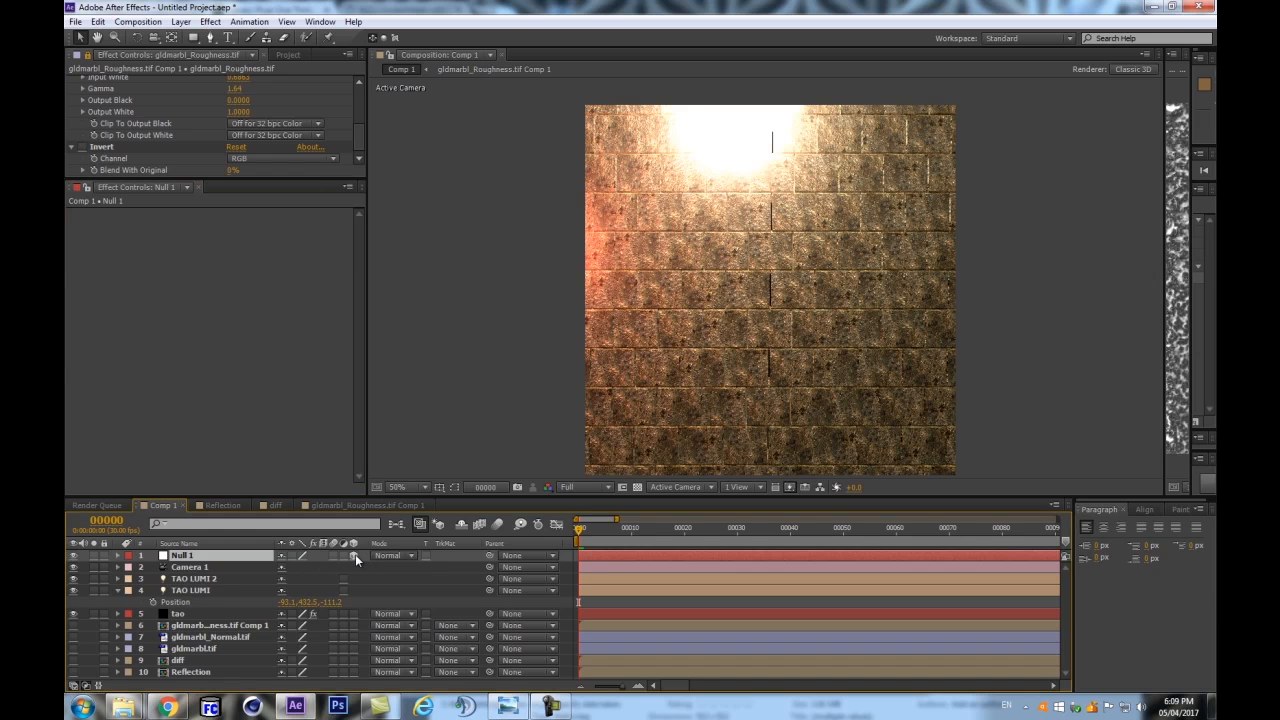
pyautogui.moveTo(489, 568); pyautogui.dragTo(185, 556)
# Pull the camera back from the wall with the camera tool until both lights fall inside the frame
pyautogui.press('c')
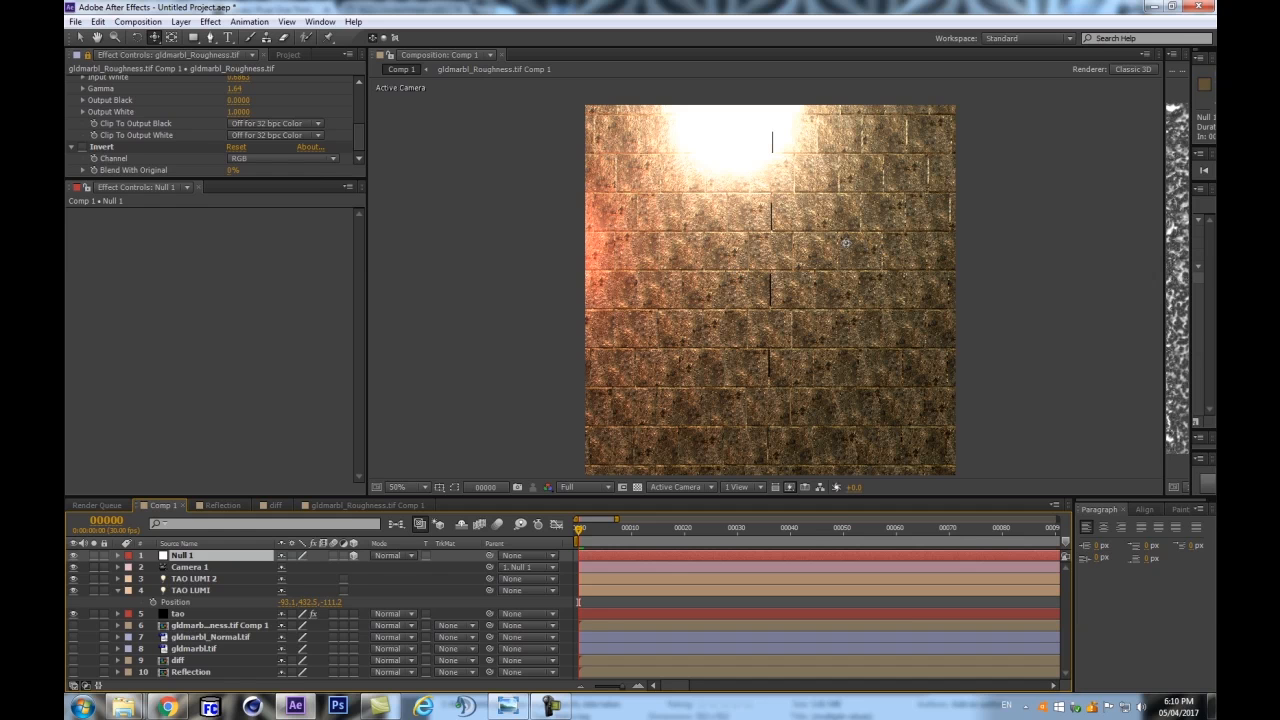
pyautogui.moveTo(793, 233); pyautogui.dragTo(800, 470)
pyautogui.moveTo(783, 366); pyautogui.dragTo(824, 296)
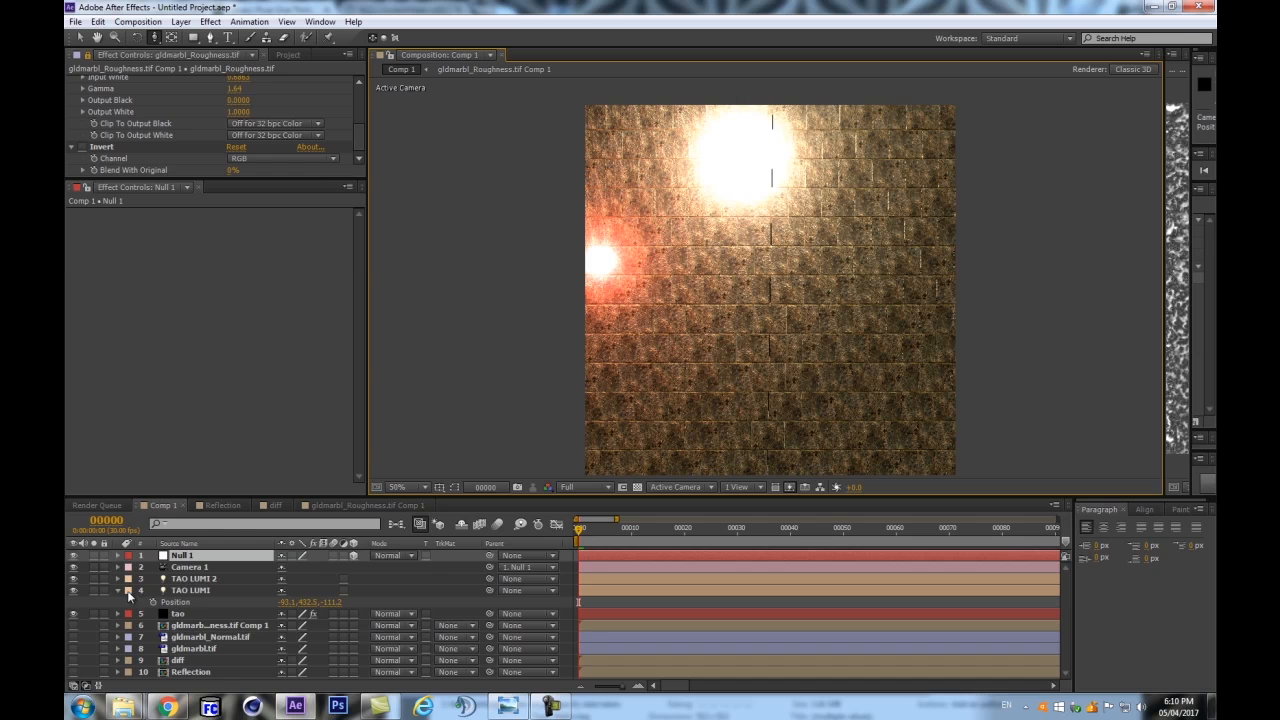
# Move the TAO LUMI 2 light outside the frame beyond the wall's upper-right corner, to about 1464, -64, -111
pyautogui.click(204, 580)
pyautogui.press('p')
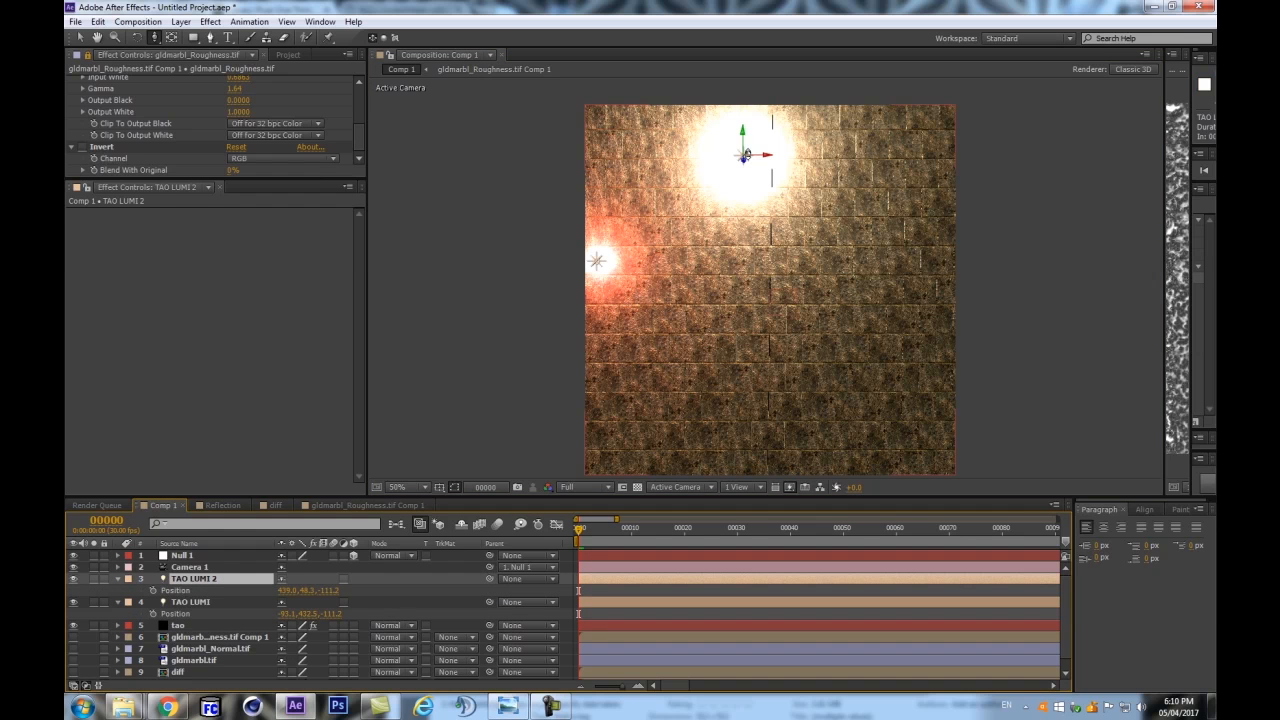
pyautogui.press('v')
pyautogui.moveTo(741, 160); pyautogui.dragTo(1008, 148)
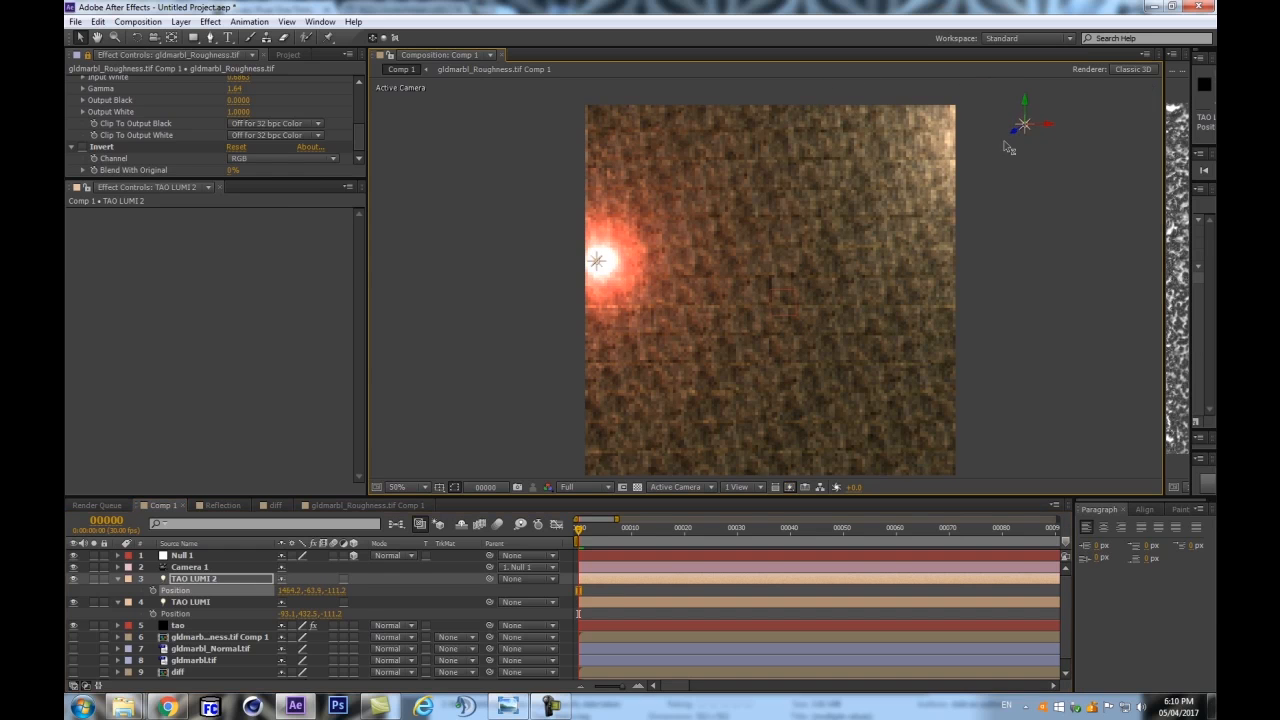
# Move the red TAO LUMI light outside the frame near the wall's lower-left corner, to about -258, 1040, -111
pyautogui.moveTo(598, 262); pyautogui.dragTo(558, 304)
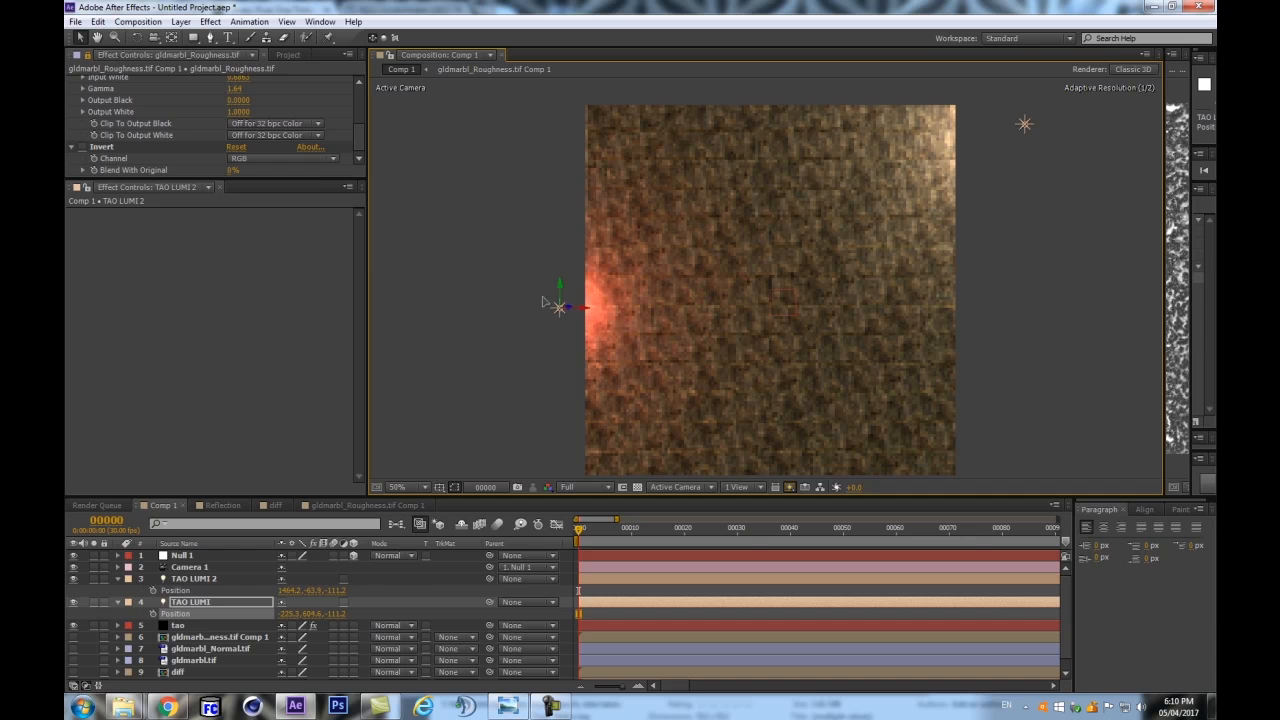
pyautogui.moveTo(577, 388); pyautogui.dragTo(560, 480)
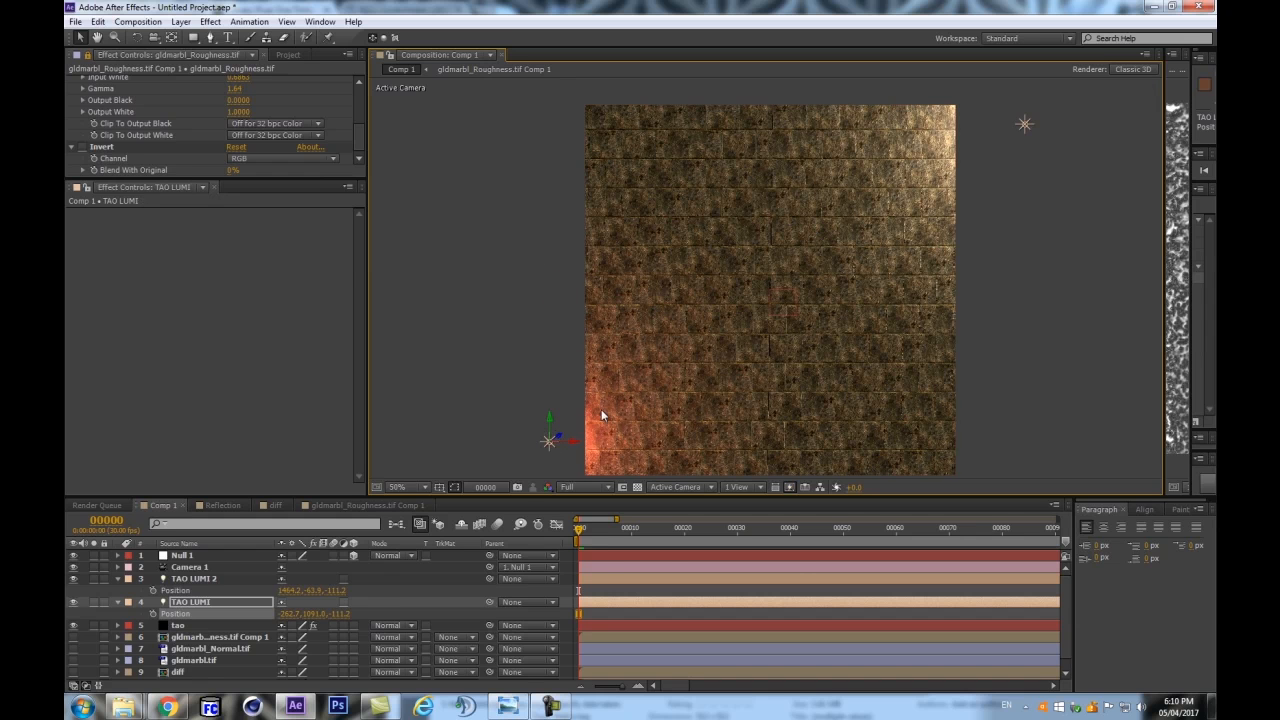
pyautogui.moveTo(549, 441)
pyautogui.mouseDown()
pyautogui.moveTo(563, 406)
pyautogui.moveTo(548, 417)
pyautogui.moveTo(553, 443)
pyautogui.mouseUp()
# Duplicate the TAO LUMI 2 light, place the copy over the wall's upper-left area and set its Z position to about -456
pyautogui.click(1024, 128)
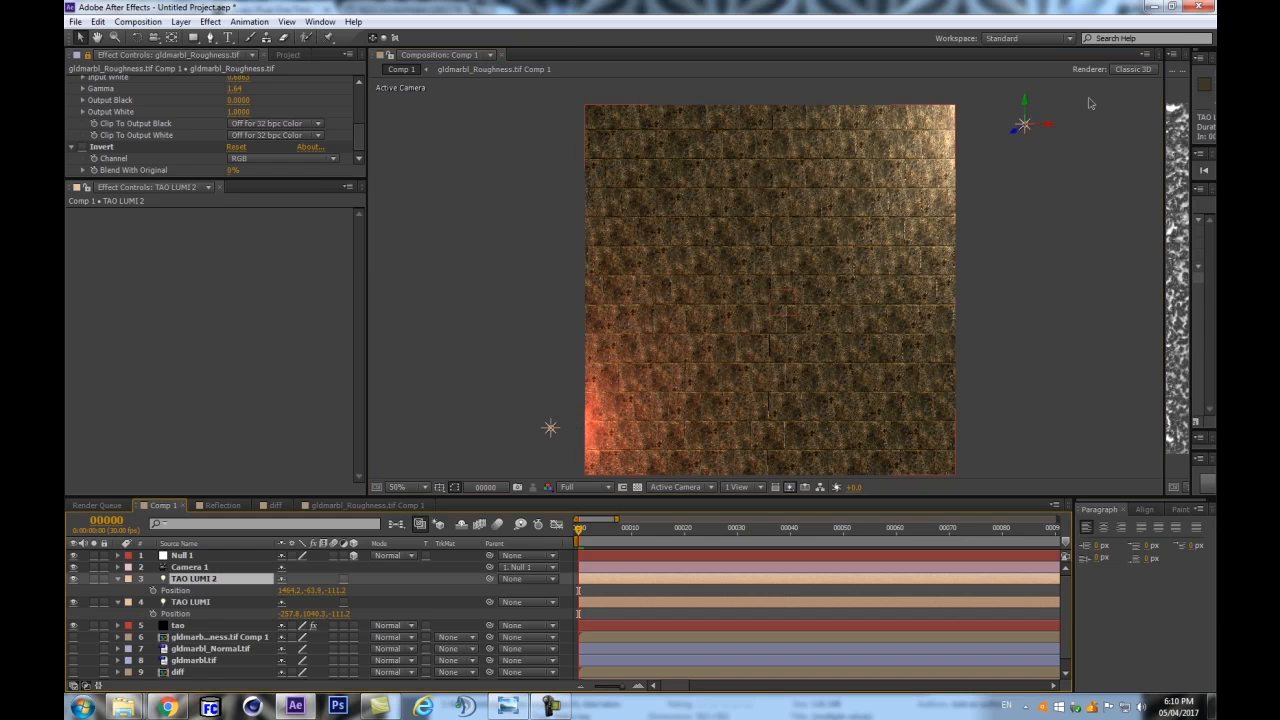
pyautogui.hotkey('ctrl', 'd')
pyautogui.moveTo(1026, 141); pyautogui.dragTo(708, 237)
pyautogui.press('p')
pyautogui.moveTo(320, 597)
pyautogui.mouseDown()
pyautogui.moveTo(367, 590)
pyautogui.moveTo(308, 602)
pyautogui.moveTo(333, 598)
pyautogui.mouseUp()
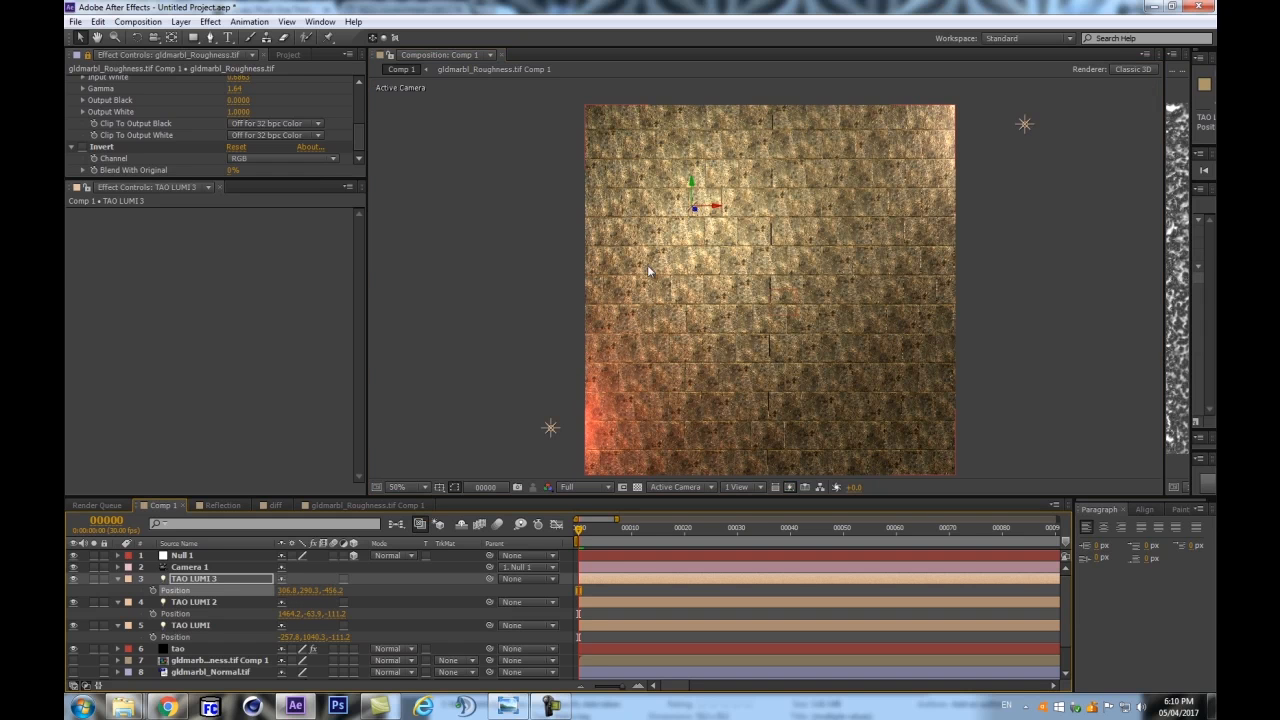
# Move the TAO LUMI 3 light up toward the wall's upper edge
pyautogui.moveTo(687, 214); pyautogui.dragTo(696, 146)
pyautogui.press(',')
pyautogui.scroll(1, 893, 317)
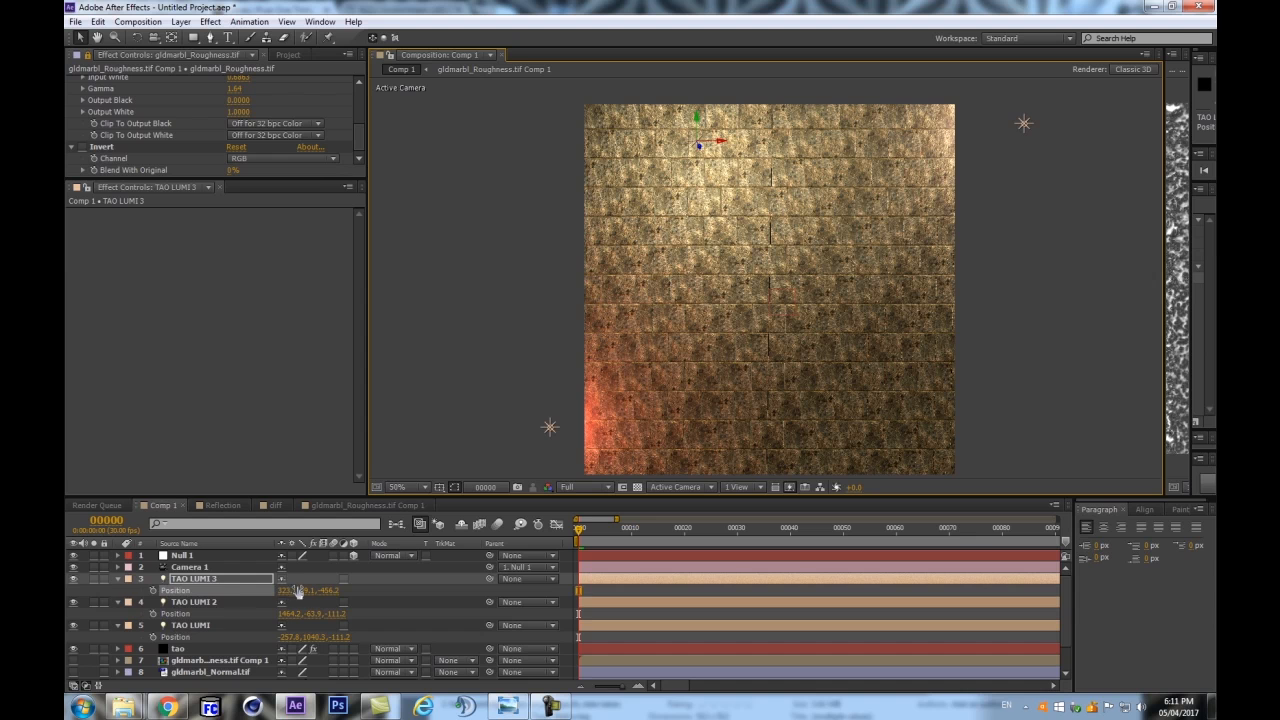
# Set the TAO LUMI 3 light's intensity to about 620% and its radius to 86
pyautogui.click(234, 580)
pyautogui.press('p')
pyautogui.press('a')
pyautogui.press('a')
pyautogui.moveTo(287, 602); pyautogui.dragTo(186, 626)
pyautogui.moveTo(282, 637); pyautogui.dragTo(302, 637)
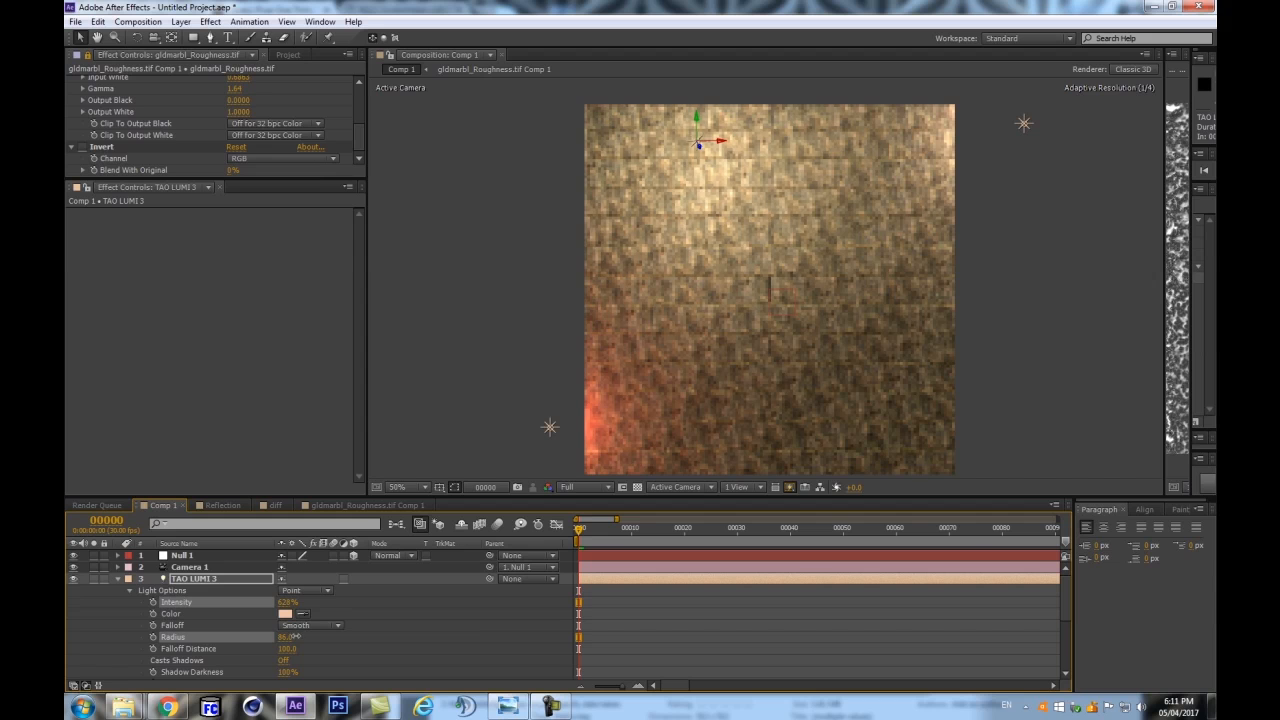
# Reposition the TAO LUMI 3 light over the wall's upper-left area, slightly in from the left edge
pyautogui.moveTo(720, 142); pyautogui.dragTo(614, 152)
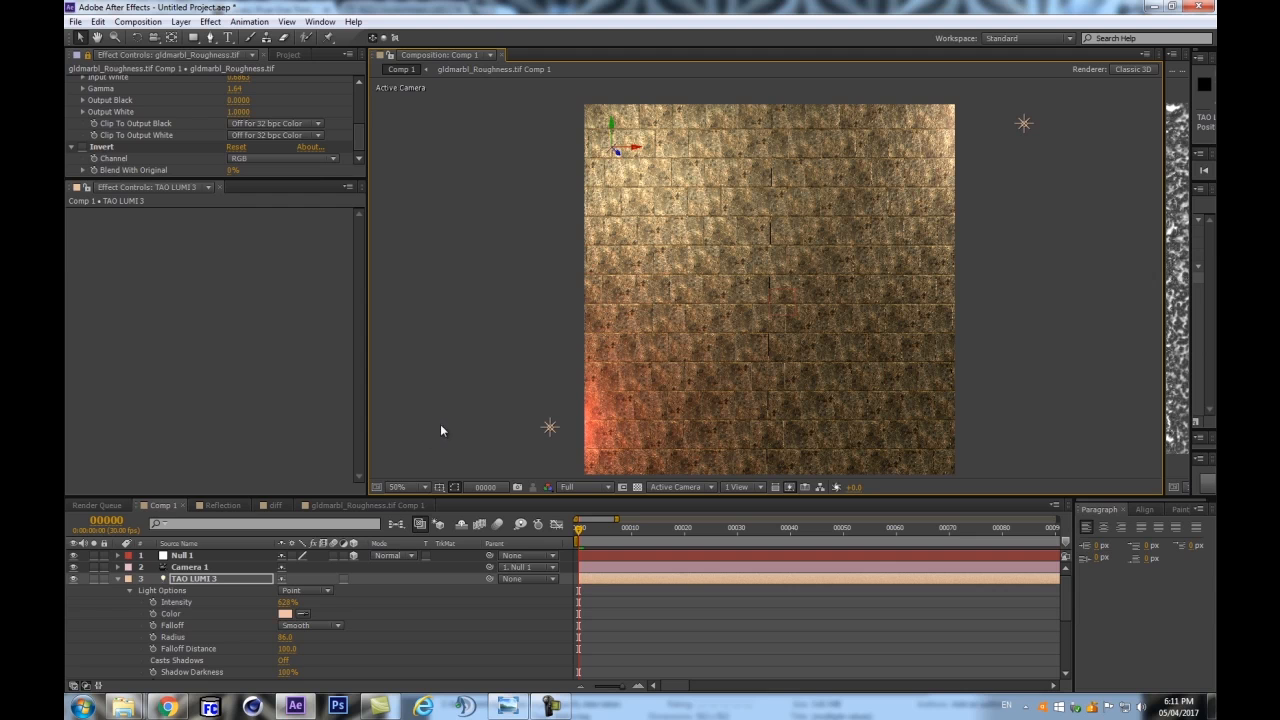
pyautogui.click(116, 579)
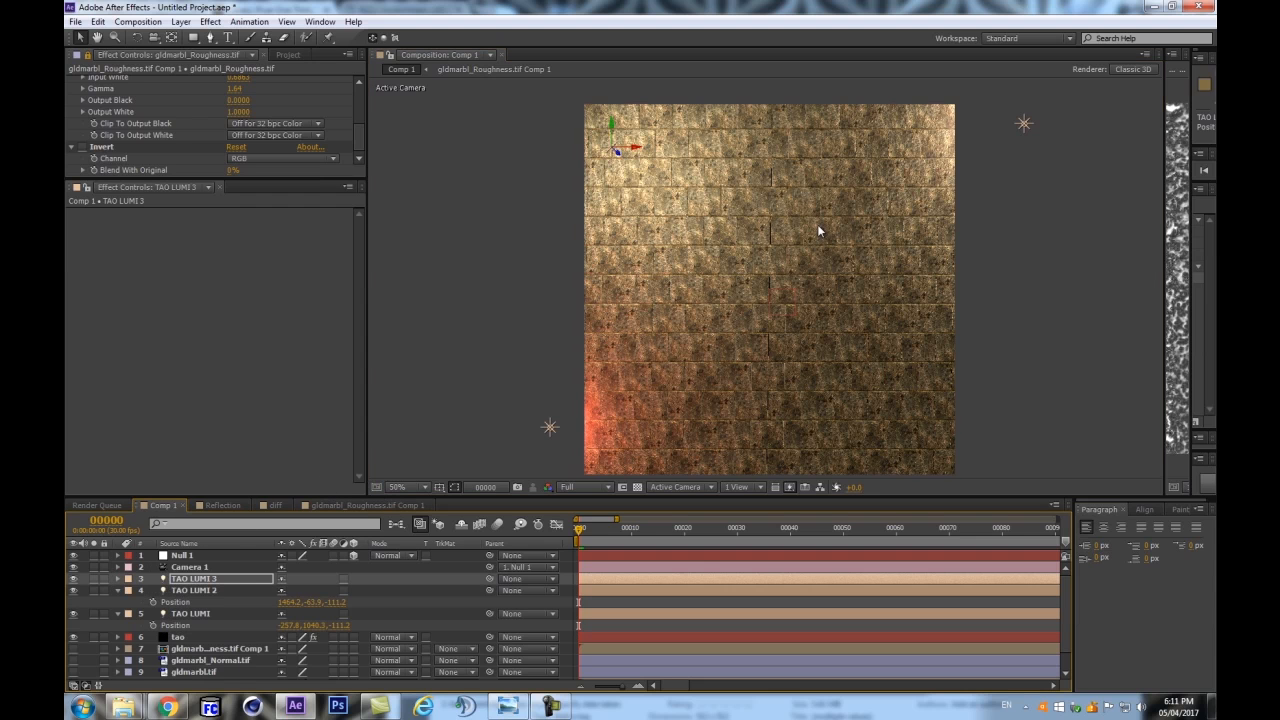
pyautogui.press(',')
pyautogui.press('.')
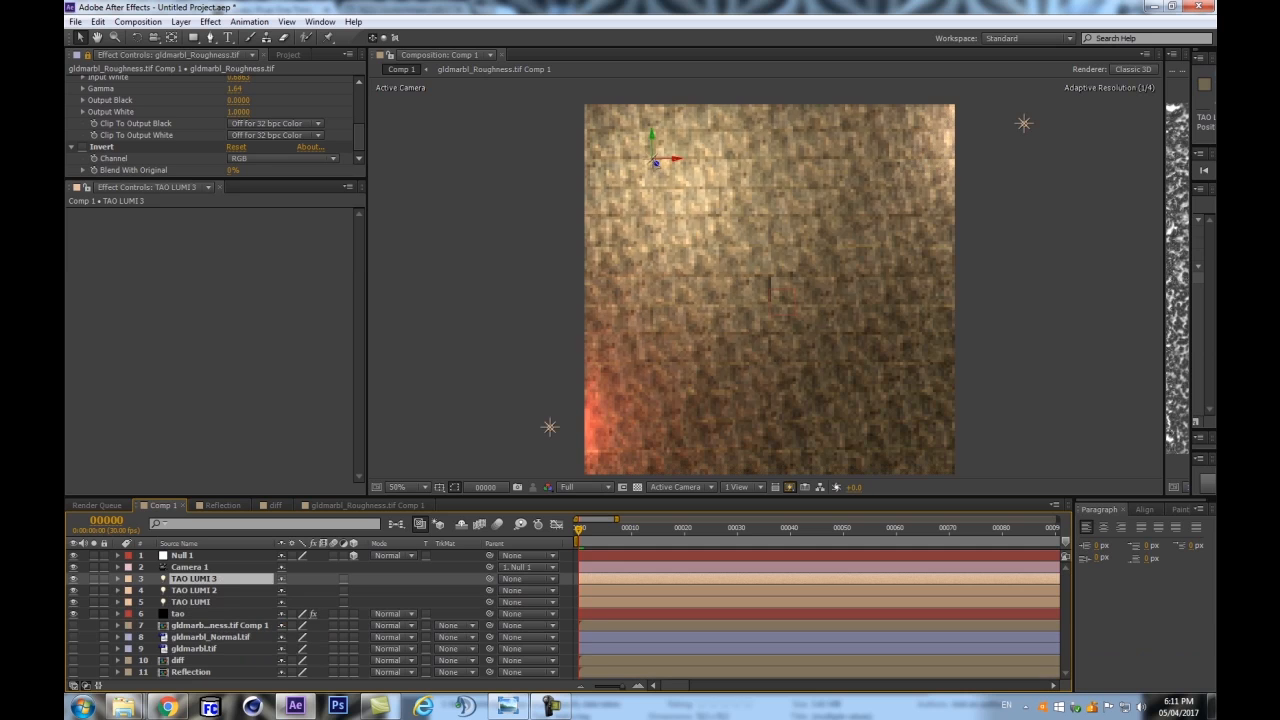
pyautogui.moveTo(677, 179)
pyautogui.mouseDown()
pyautogui.moveTo(811, 260)
pyautogui.moveTo(800, 290)
pyautogui.moveTo(757, 280)
pyautogui.moveTo(663, 177)
pyautogui.moveTo(635, 235)
pyautogui.moveTo(692, 216)
pyautogui.moveTo(685, 180)
pyautogui.mouseUp()
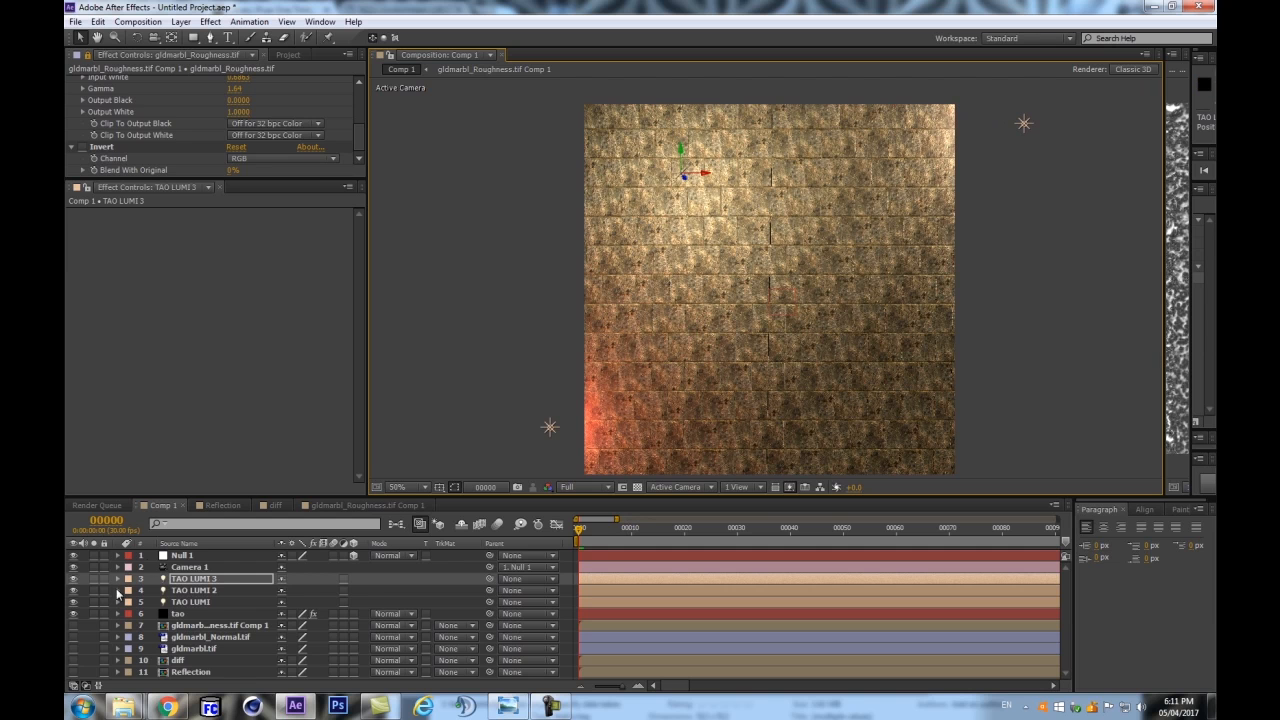
# Select the tao layer and bring its Segment settings into view
pyautogui.click(205, 613)
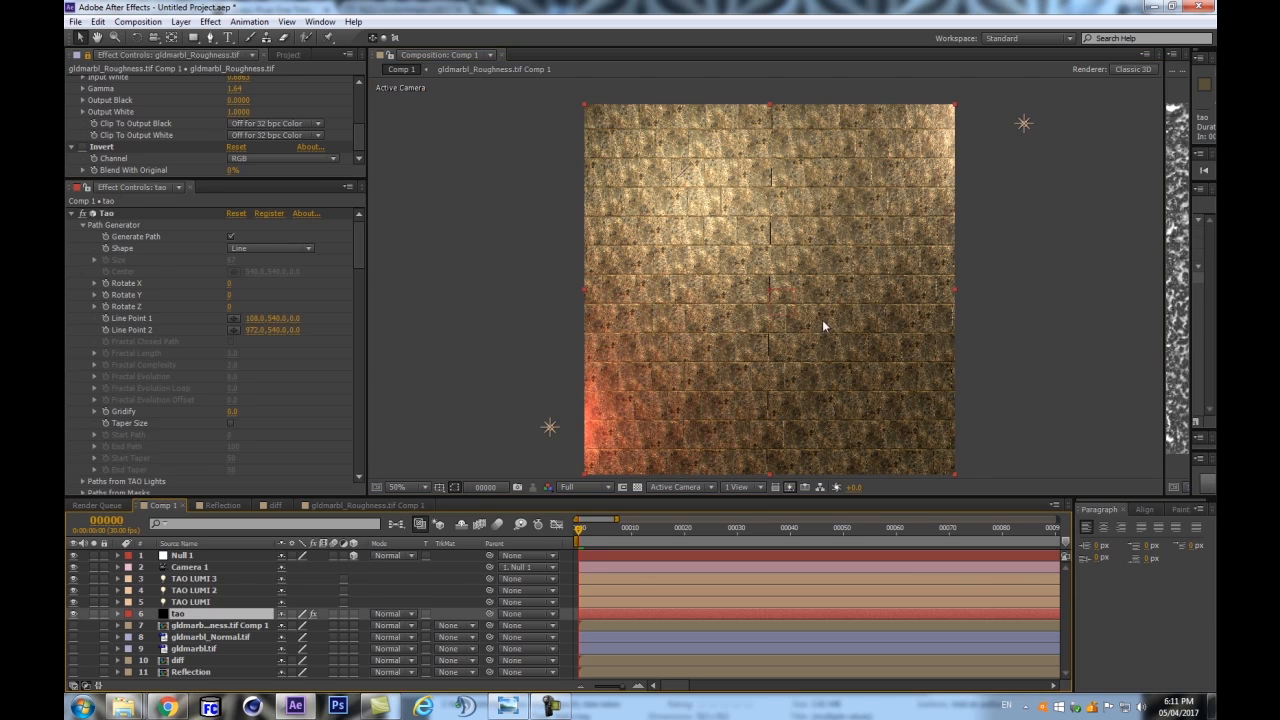
pyautogui.scroll(1, 661, 324)
pyautogui.scroll(-1, 658, 325)
pyautogui.moveTo(357, 257); pyautogui.dragTo(366, 403)
pyautogui.scroll(1, 667, 335)
pyautogui.scroll(-1, 667, 335)
# Save the project as tao-MarbleMess-tutorial.aep in the tao-brickmess folder
pyautogui.hotkey('ctrl', 's')
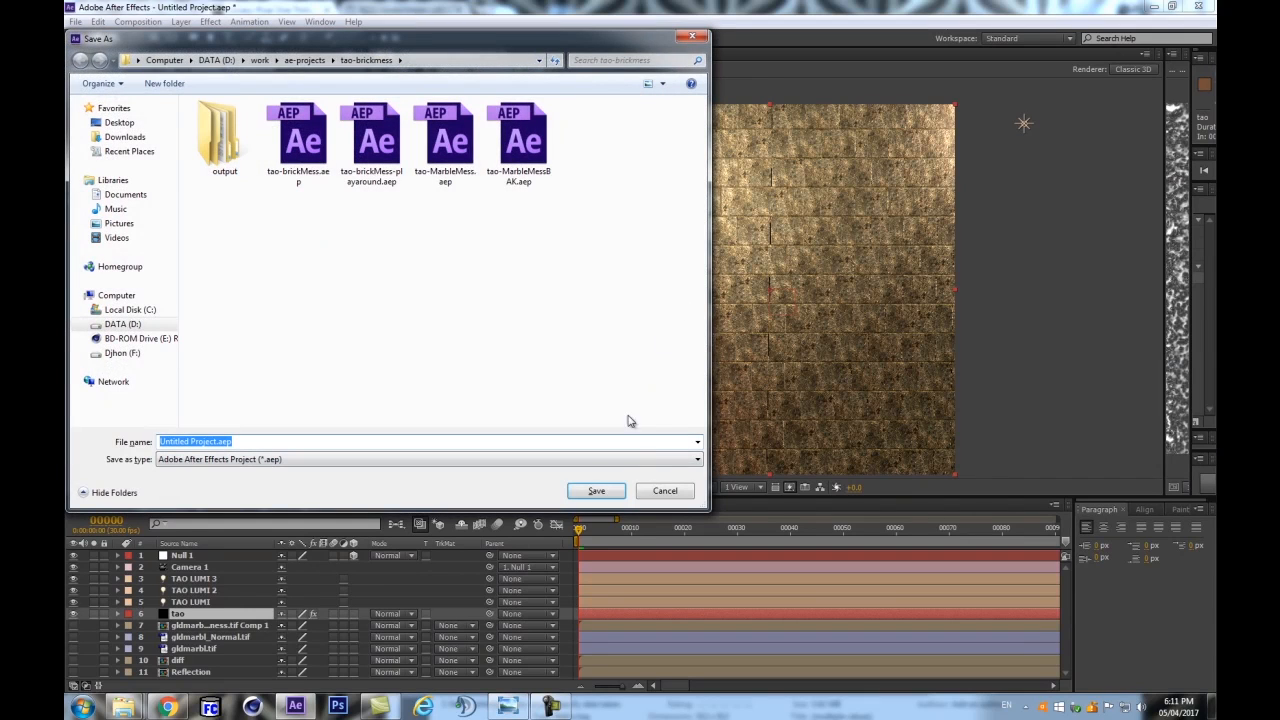
pyautogui.click(430, 148)
pyautogui.click(218, 443)
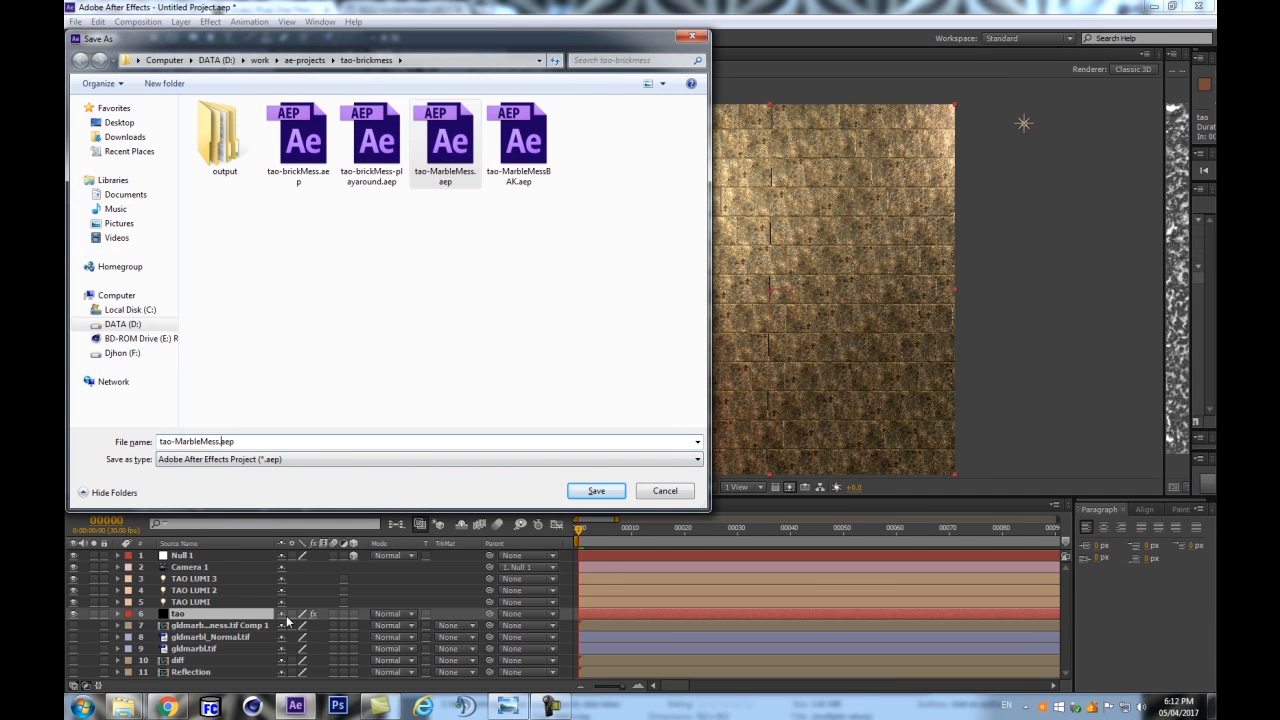
pyautogui.write('-tutorial')
pyautogui.press('Return')
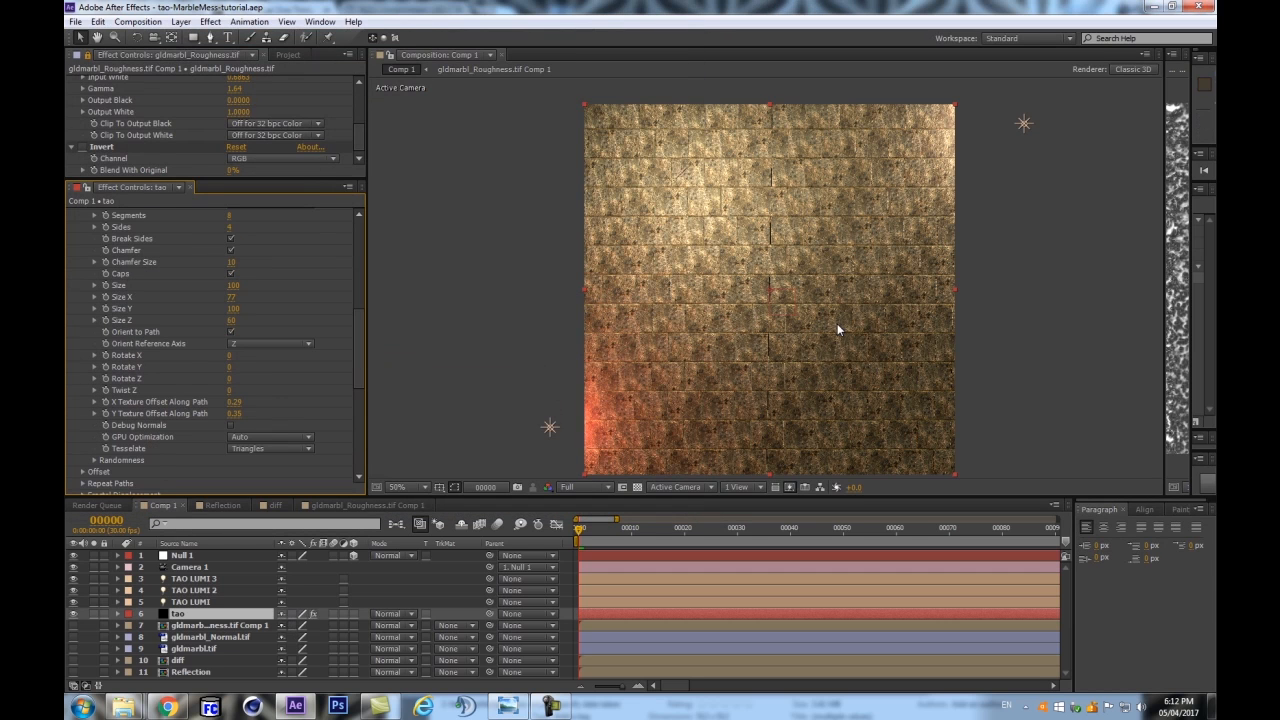
# Enlarge the composition viewing area and expand the Randomness settings of the tao effect's segments
pyautogui.moveTo(664, 498); pyautogui.dragTo(690, 537)
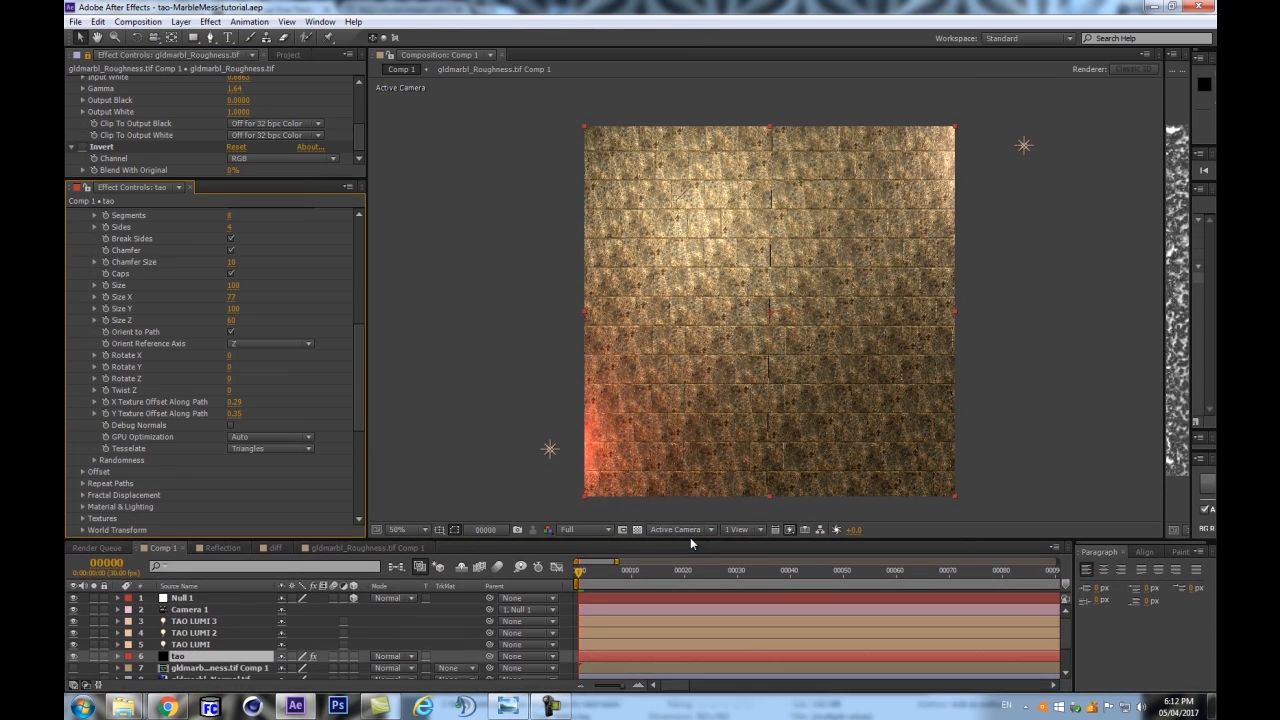
pyautogui.click(95, 461)
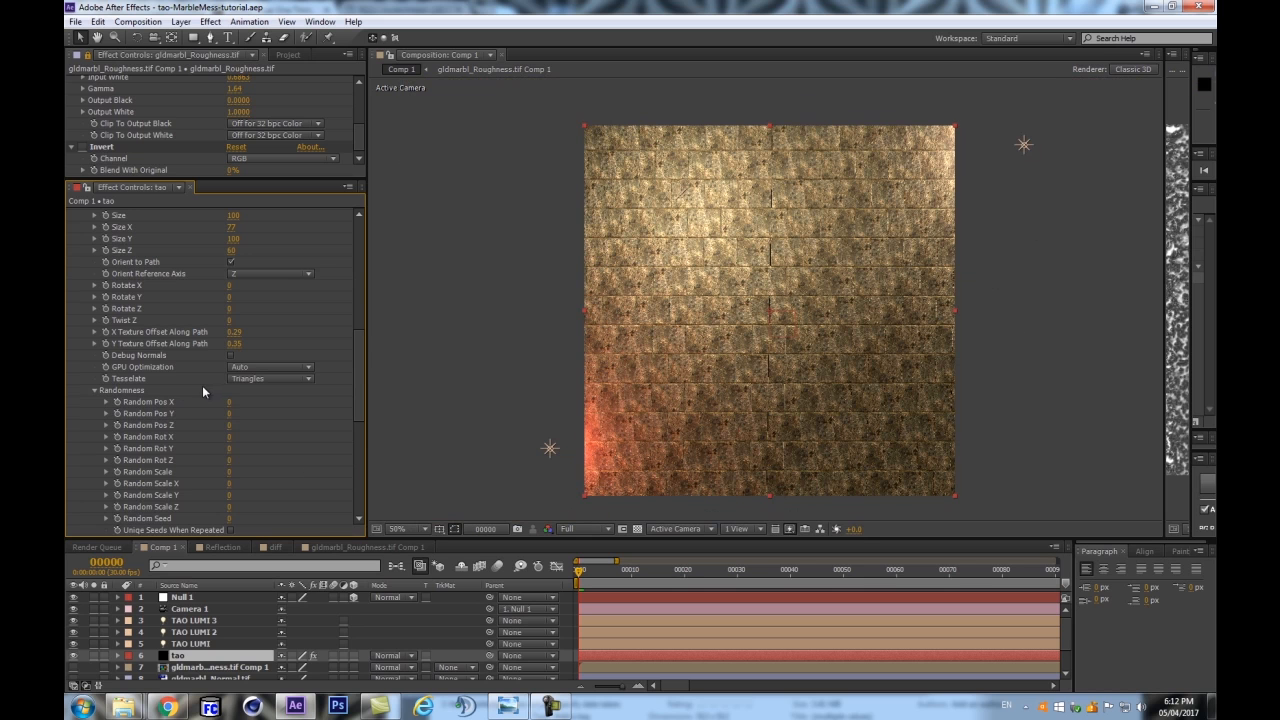
pyautogui.scroll(5, 150, 366)
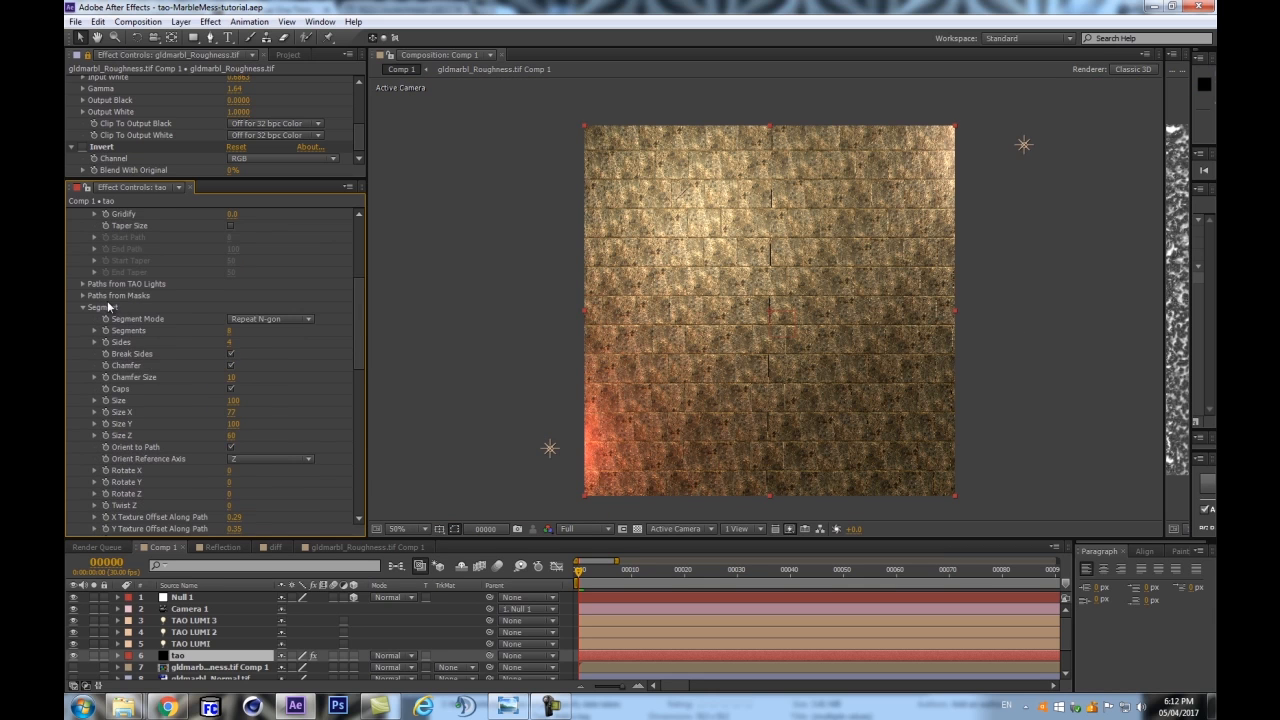
pyautogui.scroll(-2, 116, 304)
pyautogui.moveTo(513, 358); pyautogui.dragTo(469, 323)
pyautogui.scroll(-5, 264, 410)
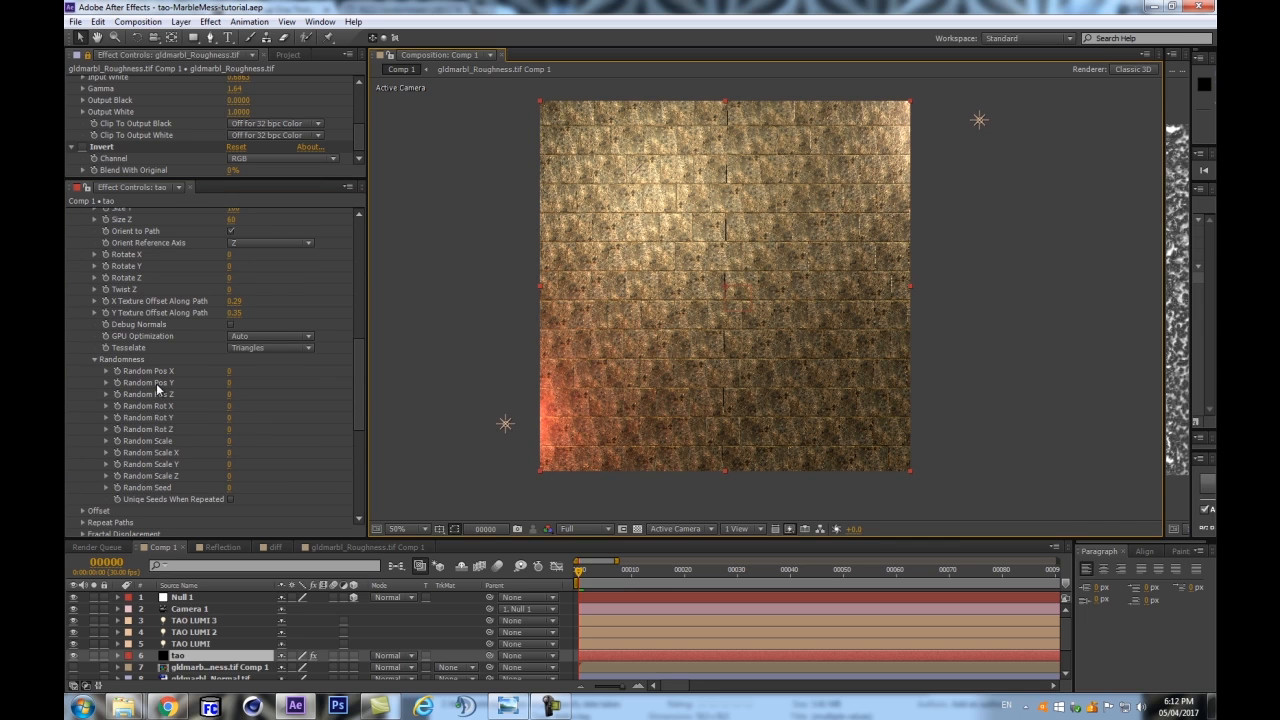
# Try Random Pos X values of 26 and 79 on the wall's tiles
pyautogui.moveTo(229, 371)
pyautogui.mouseDown()
pyautogui.moveTo(245, 369)
pyautogui.moveTo(225, 393)
pyautogui.mouseUp()
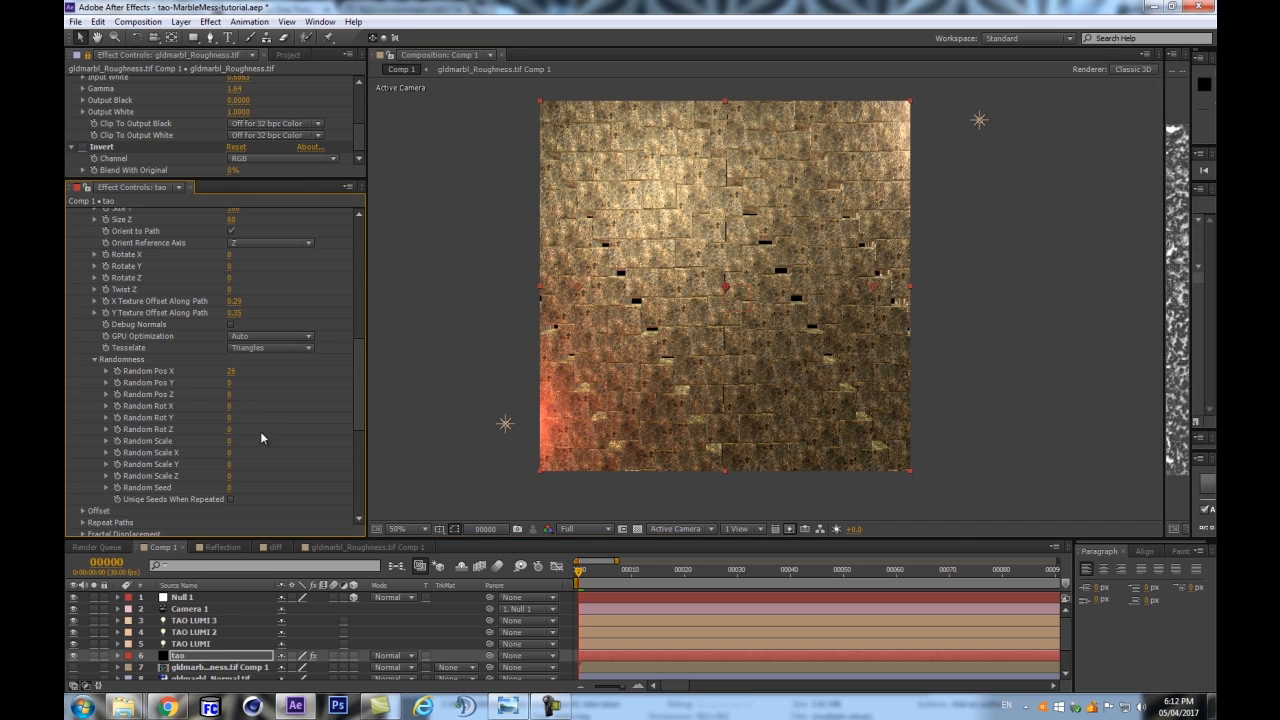
pyautogui.hotkey('ctrl', 'z')
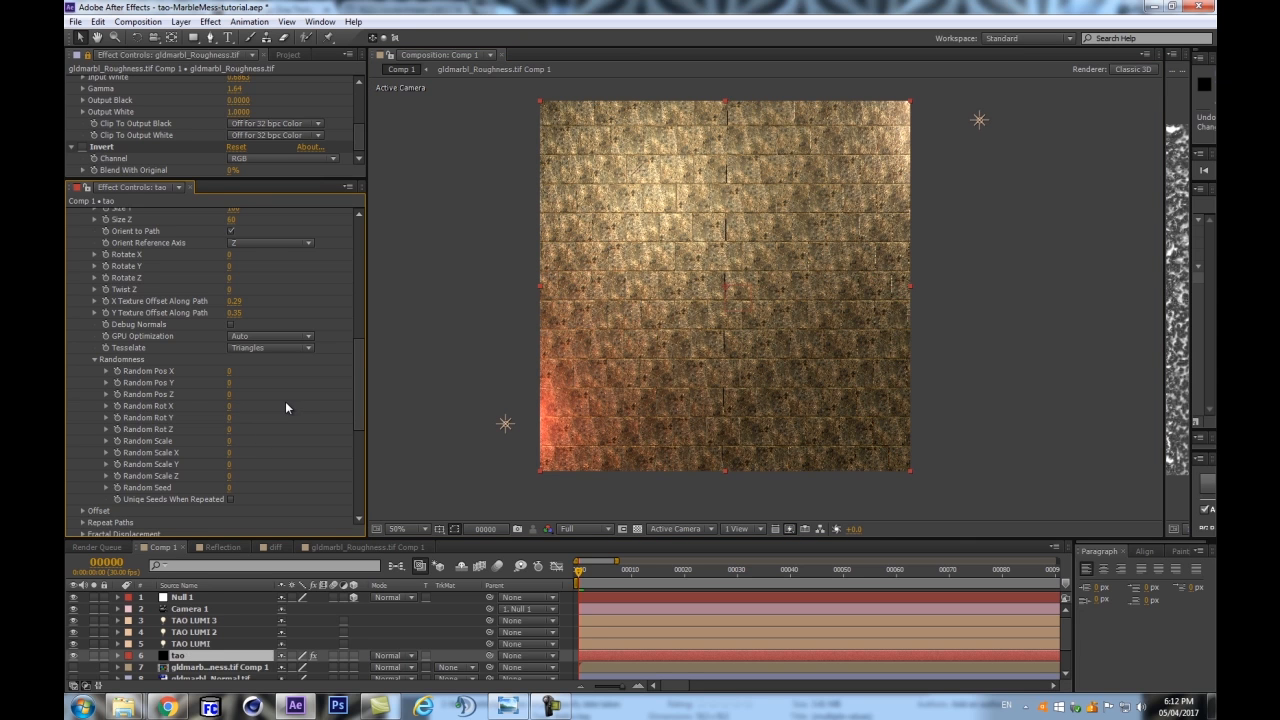
pyautogui.hotkey('ctrl', 'shift', 'z')
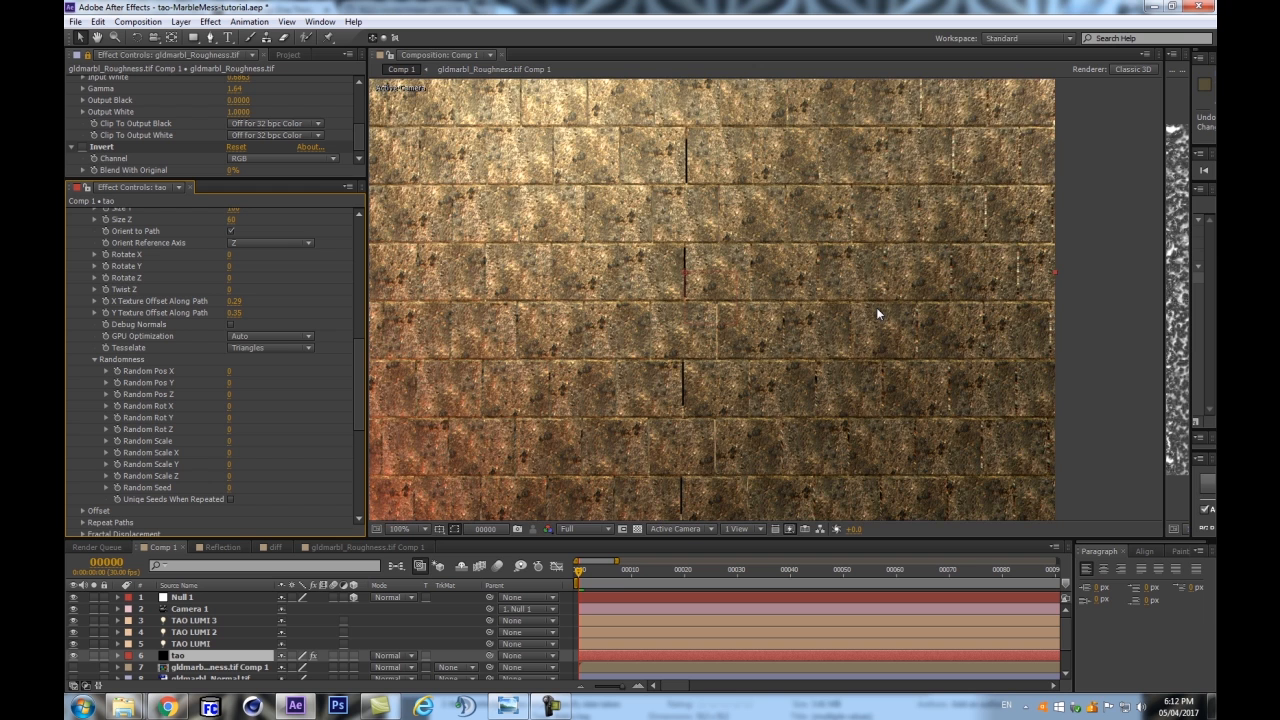
pyautogui.hotkey('ctrl', 'z')
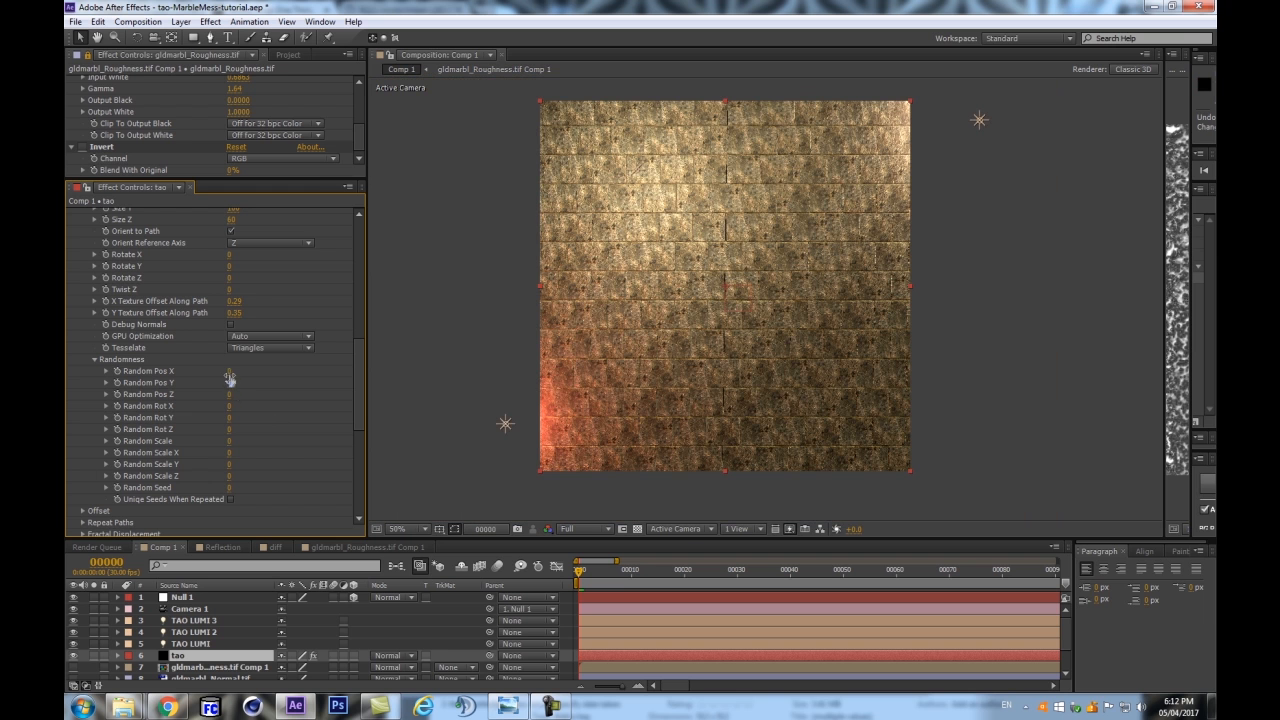
pyautogui.moveTo(228, 376); pyautogui.dragTo(266, 366)
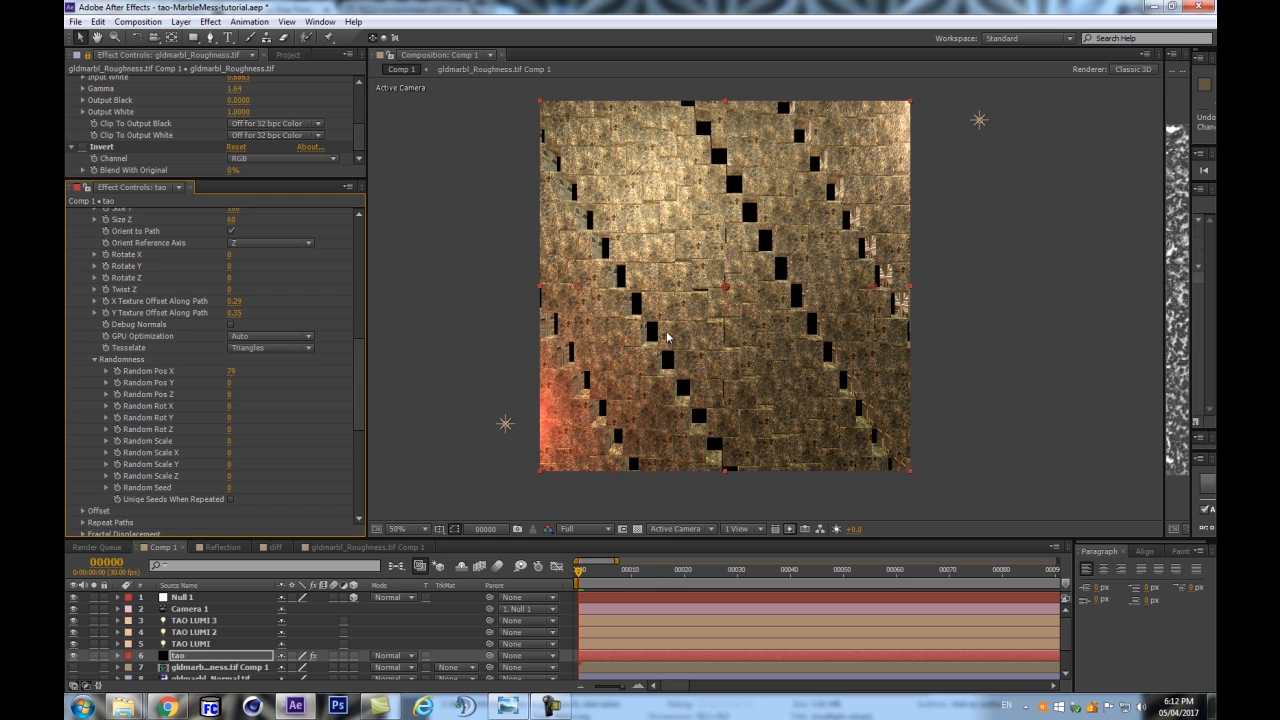
pyautogui.click(238, 382)
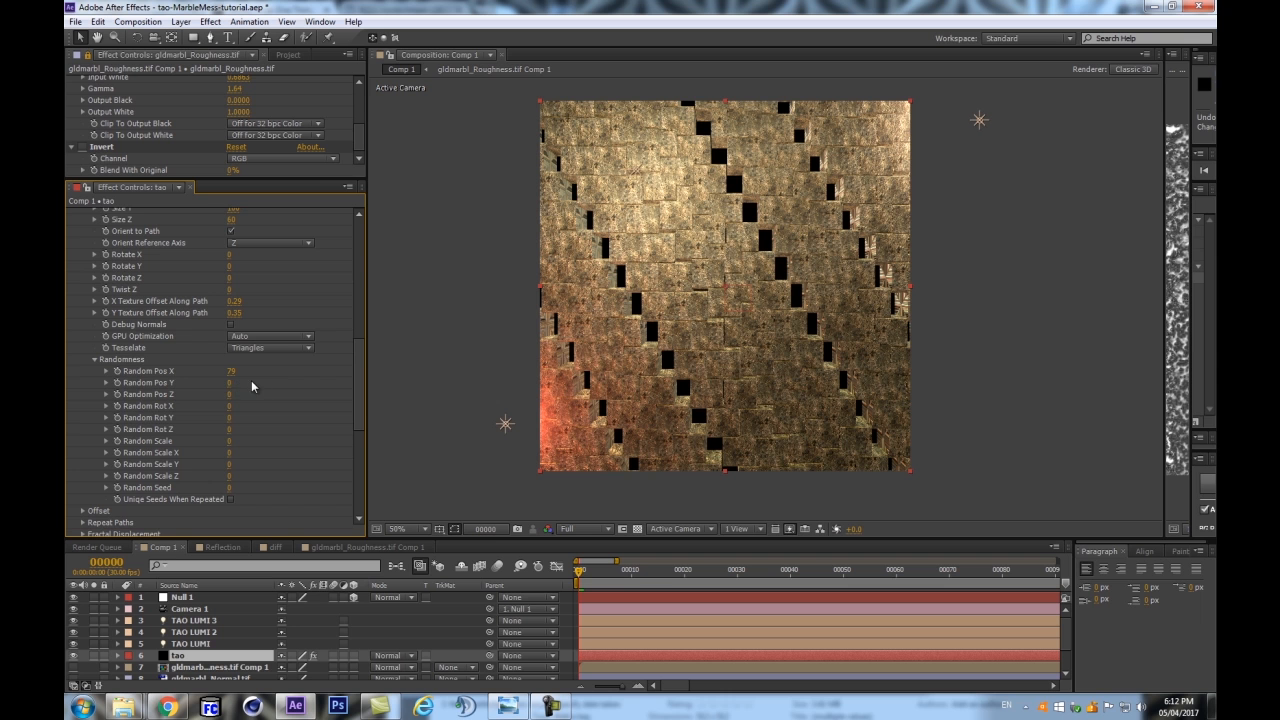
# Set the tiles' Random Pos Y to 149 and reset Random Pos X to 0 to stagger the wall's depth without gaps
pyautogui.moveTo(228, 386); pyautogui.dragTo(288, 365)
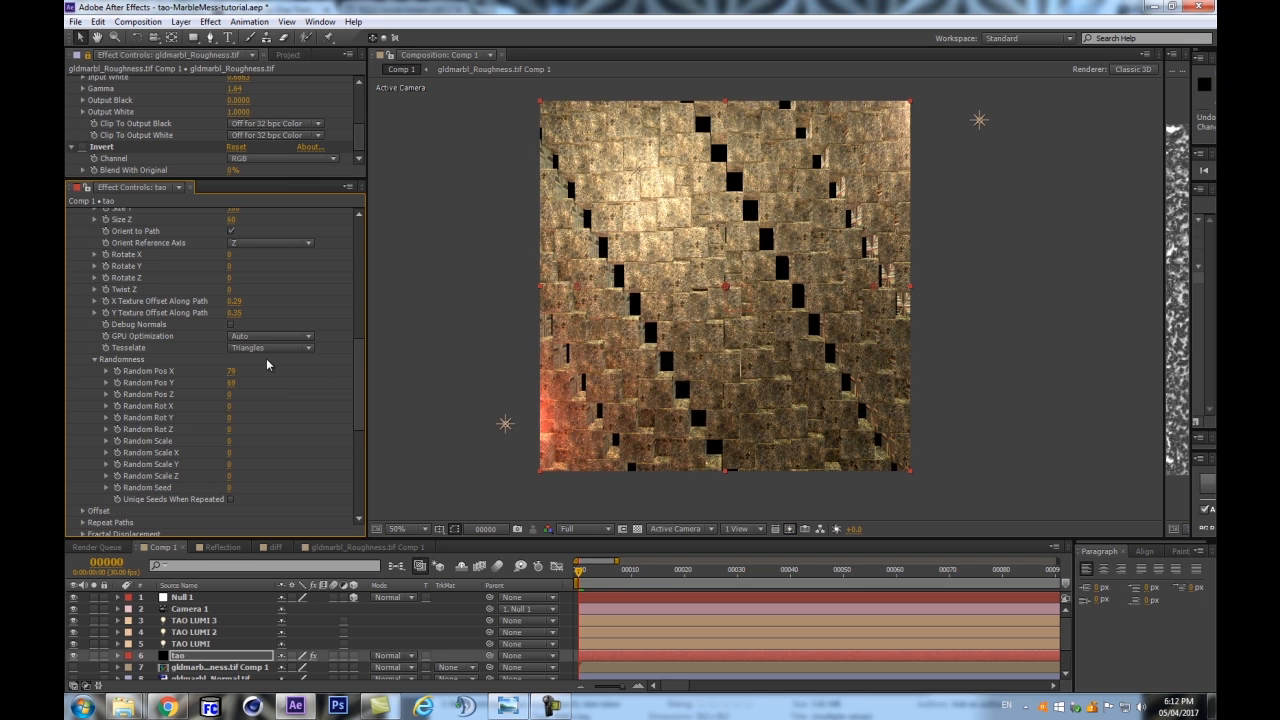
pyautogui.press('/')
pyautogui.click(232, 374)
pyautogui.write('0')
pyautogui.press('Return')
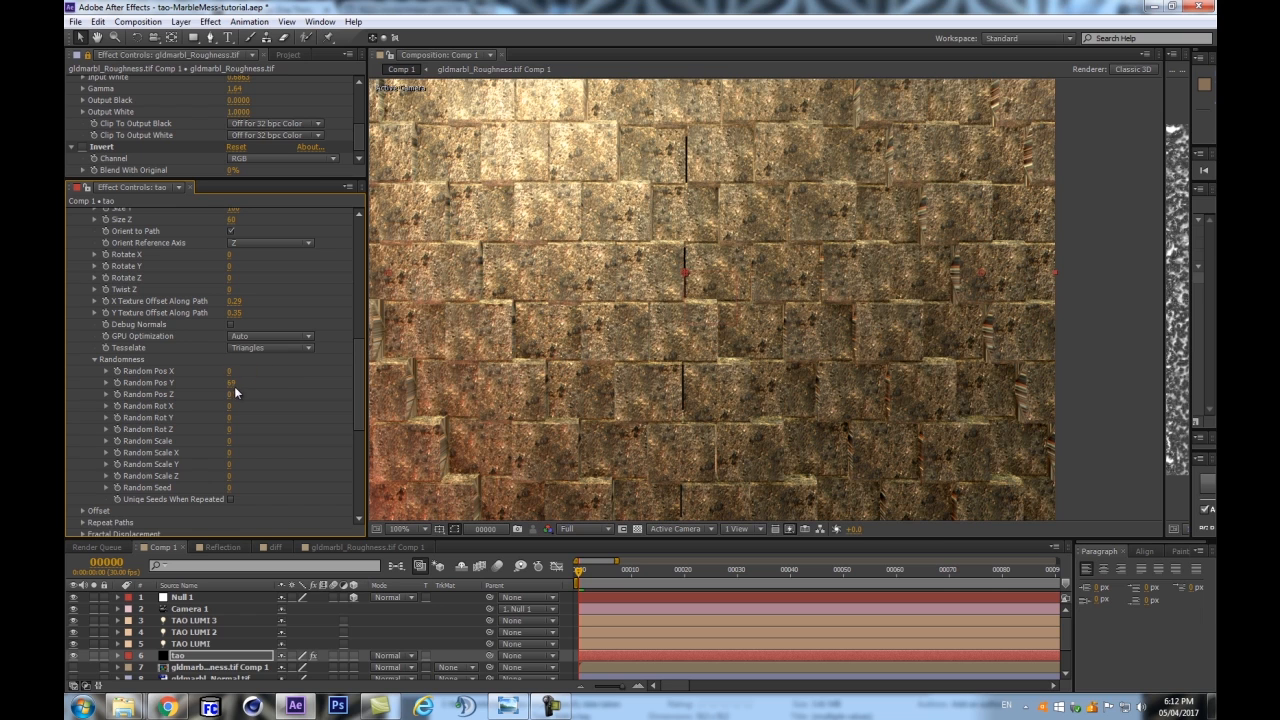
pyautogui.moveTo(230, 382); pyautogui.dragTo(276, 371)
pyautogui.scroll(-1, 660, 238)
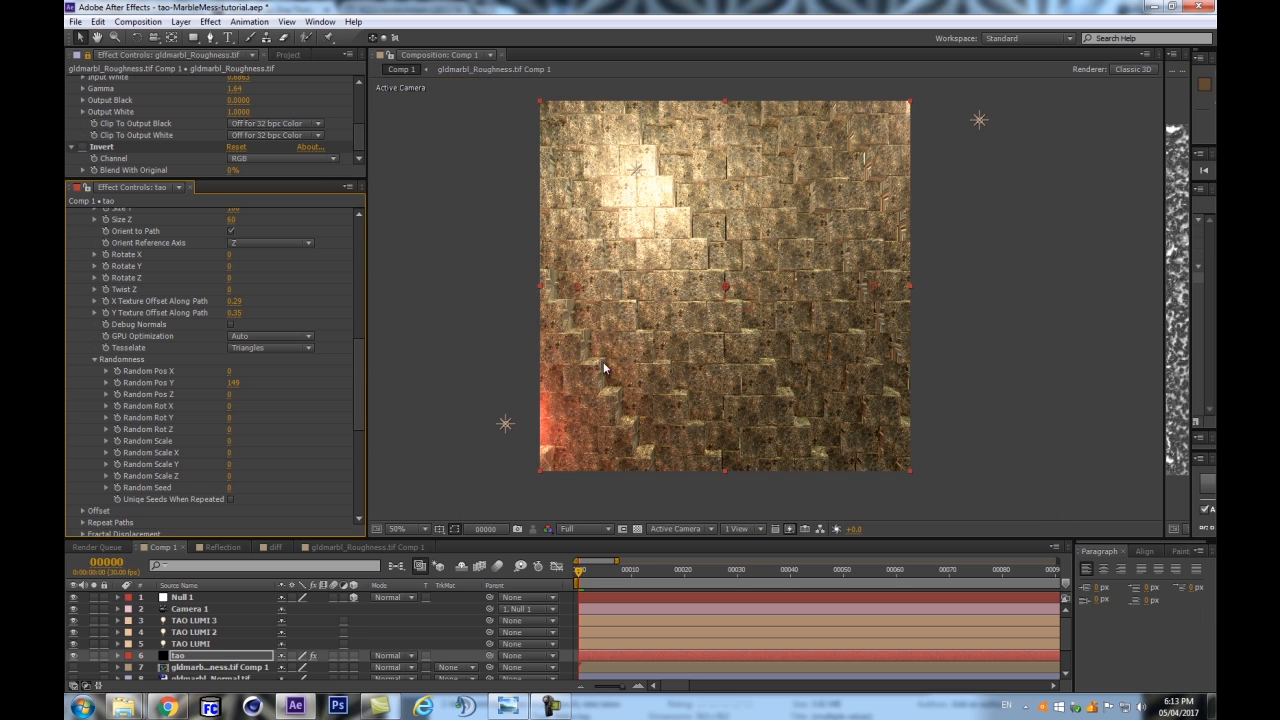
pyautogui.scroll(1, 620, 368)
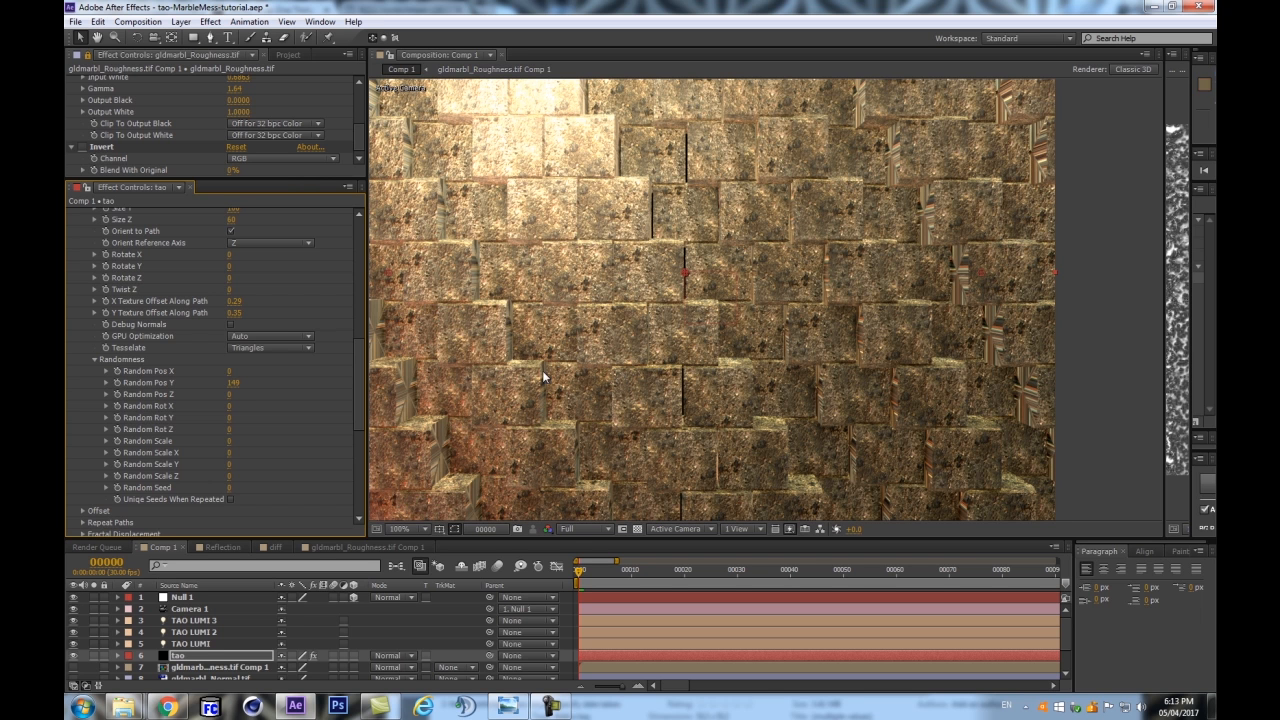
# Try a Random Pos Z of 12 on the tiles and undo it
pyautogui.moveTo(230, 394)
pyautogui.mouseDown()
pyautogui.moveTo(248, 389)
pyautogui.moveTo(226, 393)
pyautogui.mouseUp()
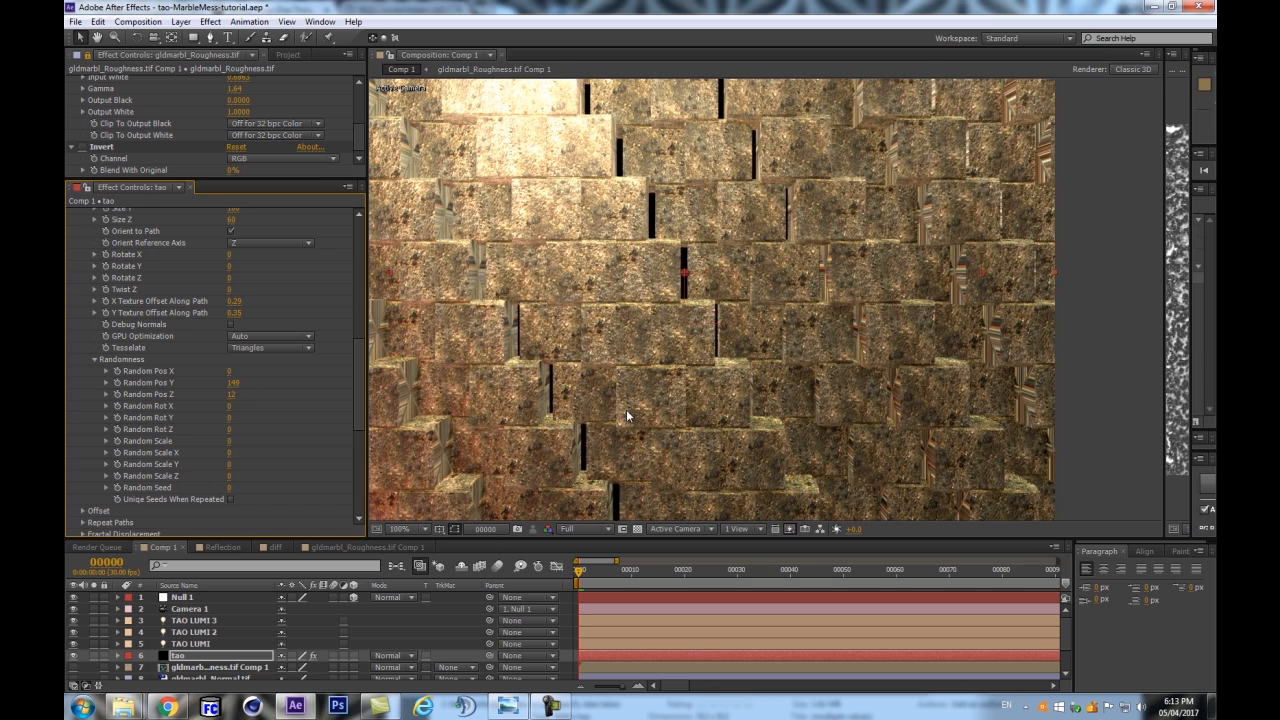
pyautogui.hotkey('ctrl', 'z')
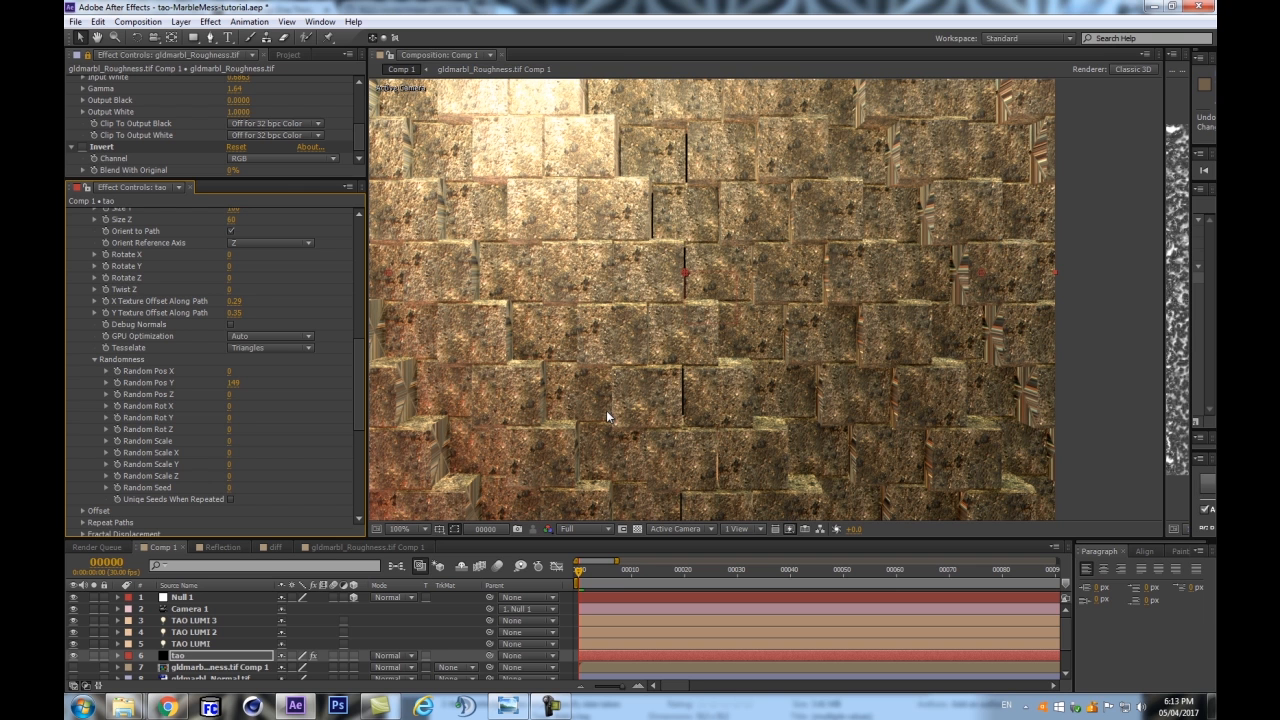
# Set the tao effect's texture Caps option to Full to remove the stretched texture on the tiles' sides
pyautogui.moveTo(434, 332); pyautogui.dragTo(632, 268)
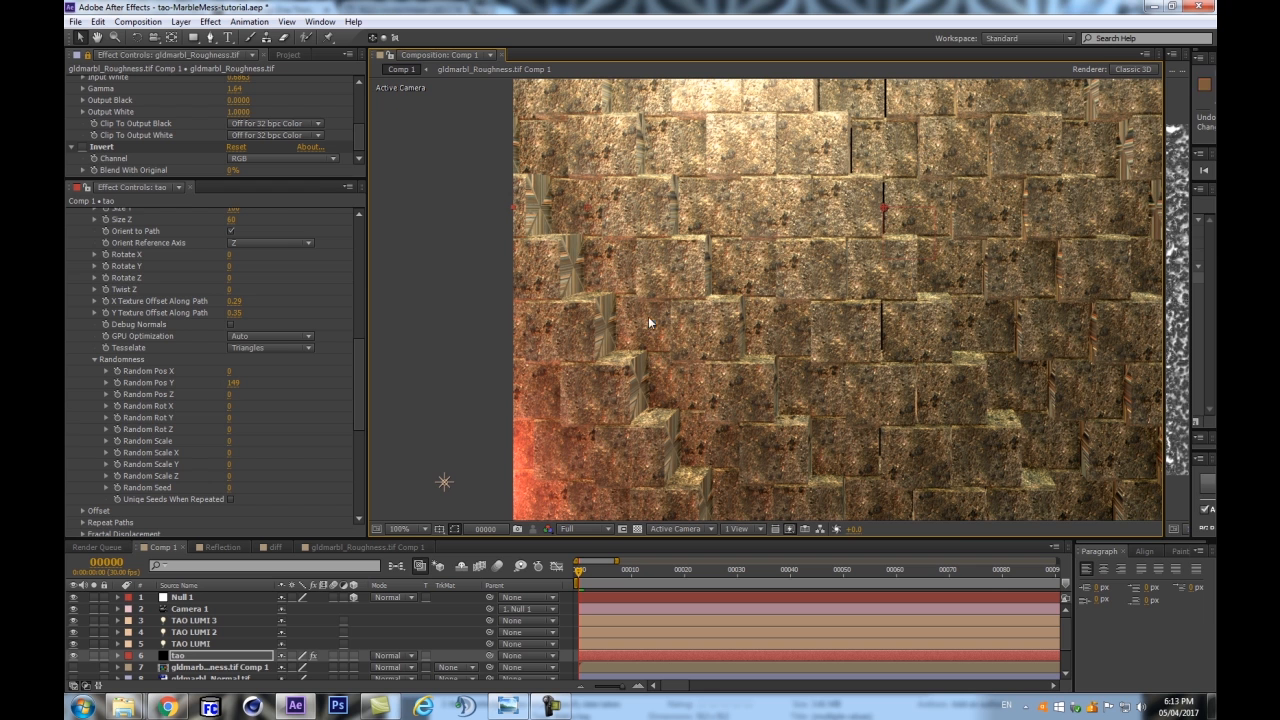
pyautogui.press('.')
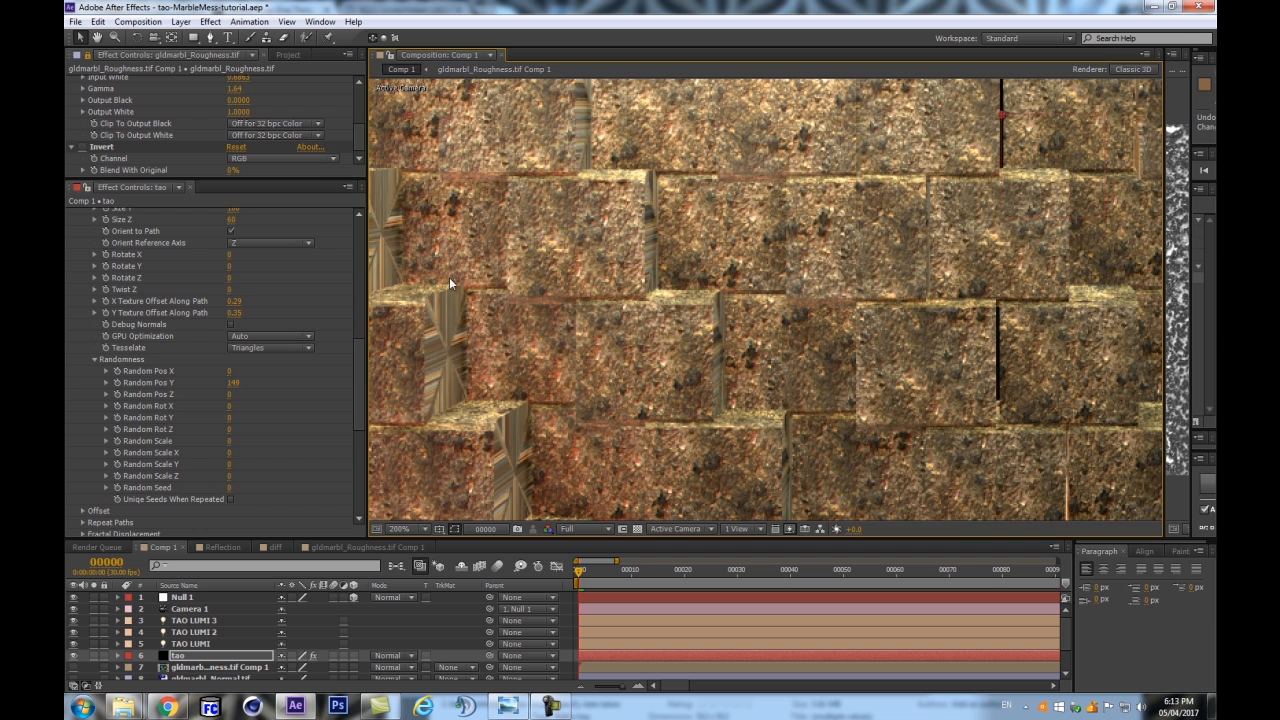
pyautogui.scroll(-1, 434, 233)
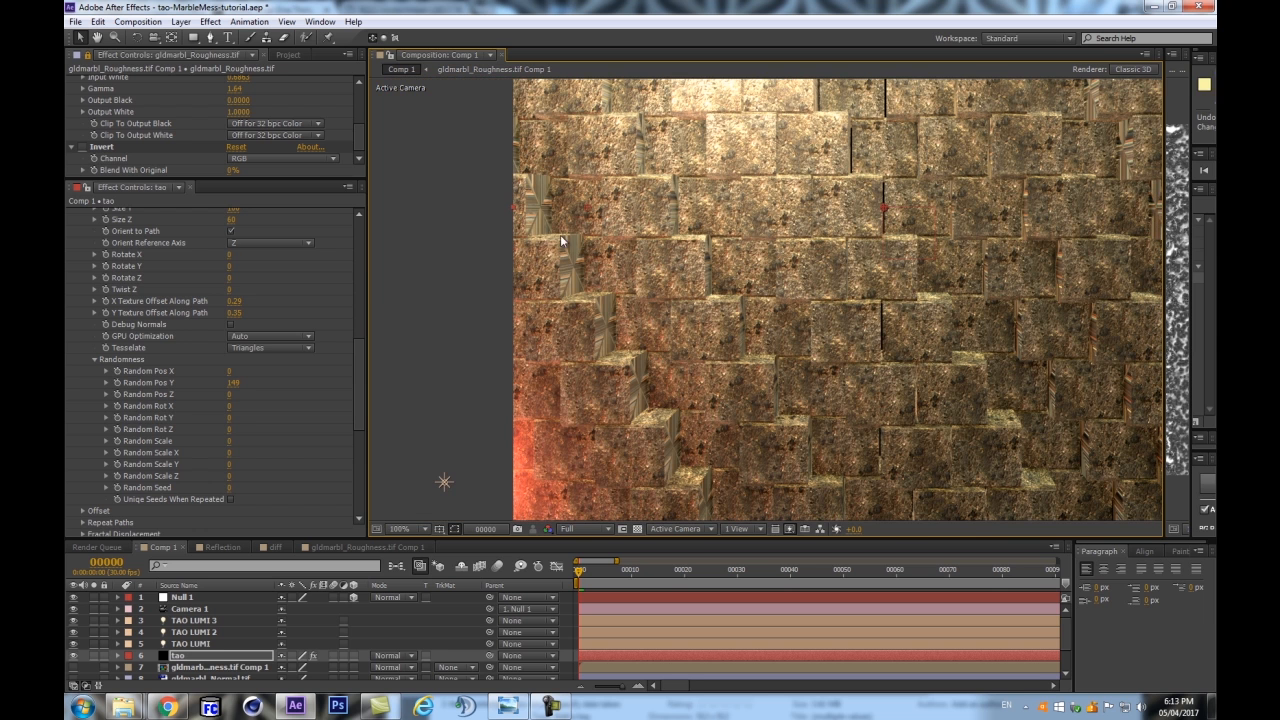
pyautogui.scroll(1, 566, 330)
pyautogui.scroll(-6, 263, 382)
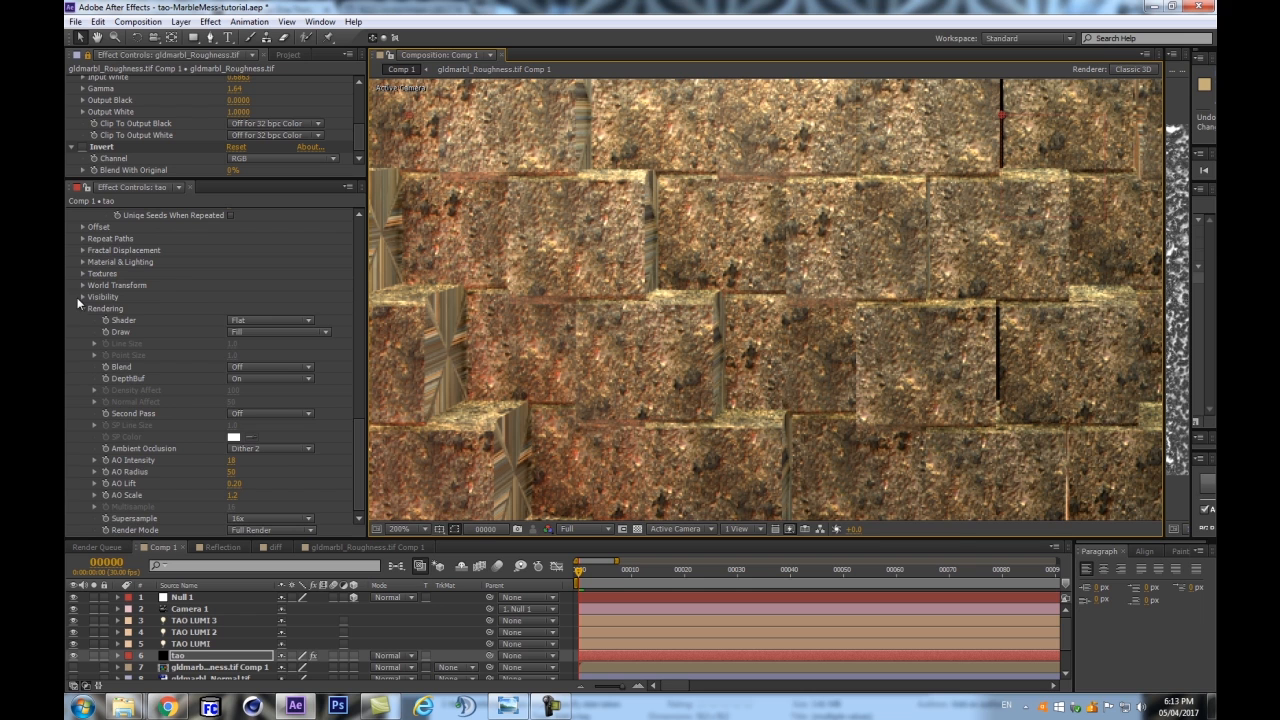
pyautogui.click(83, 273)
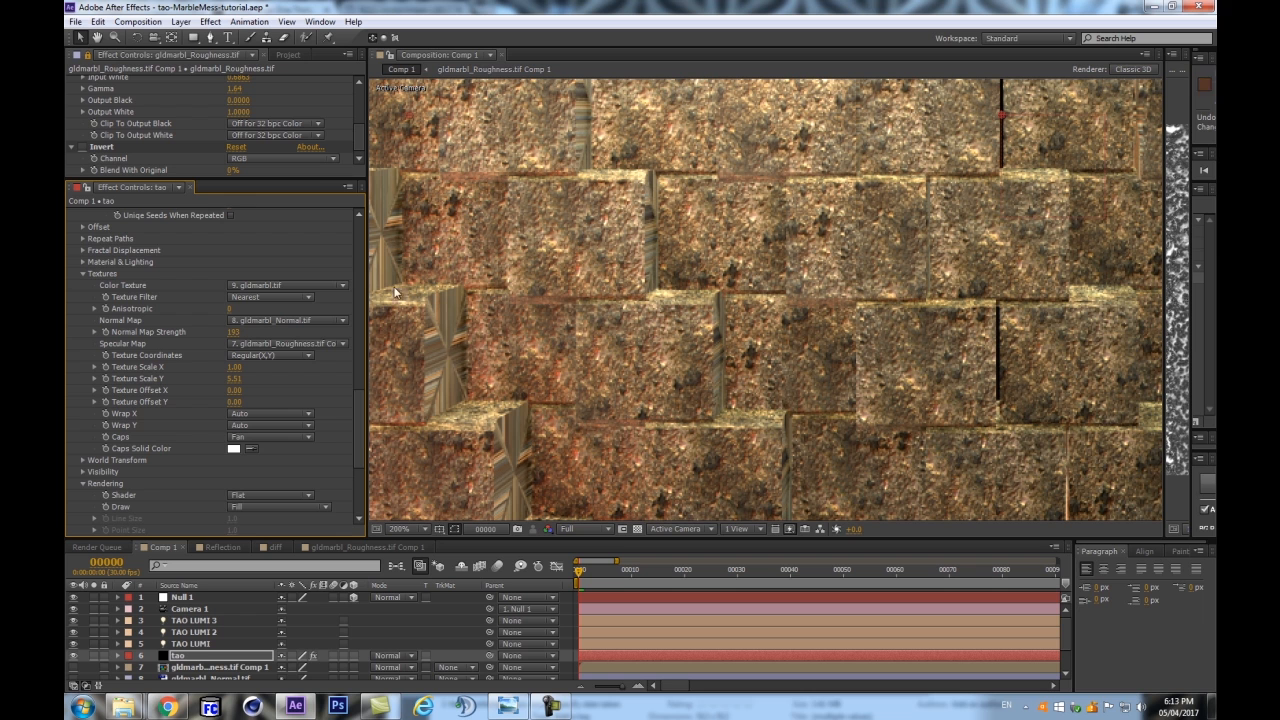
pyautogui.click(240, 437)
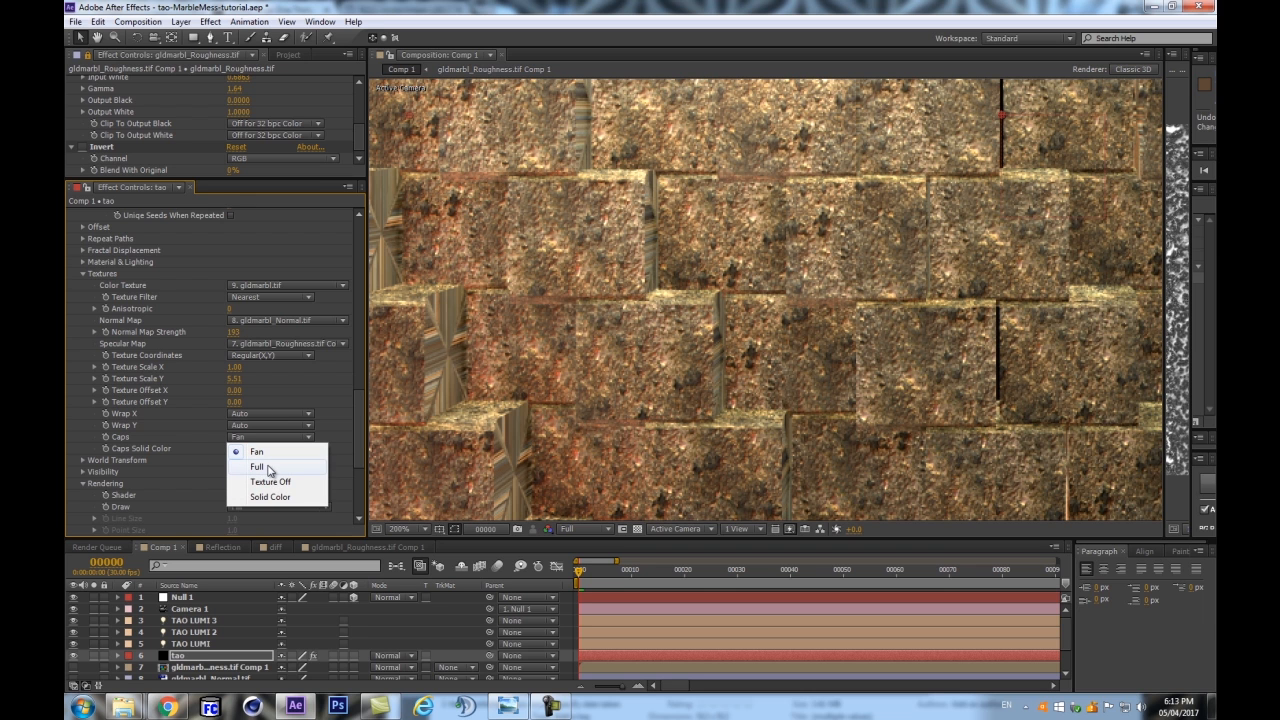
pyautogui.click(267, 467)
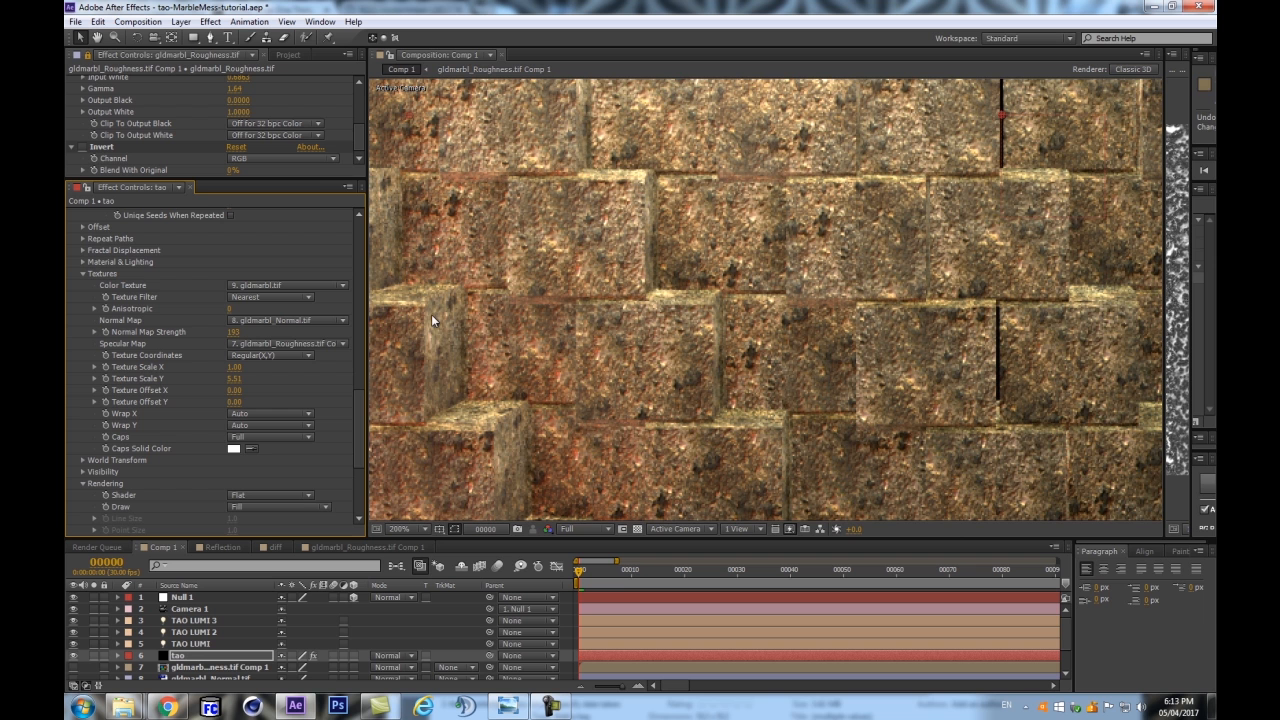
pyautogui.press(',')
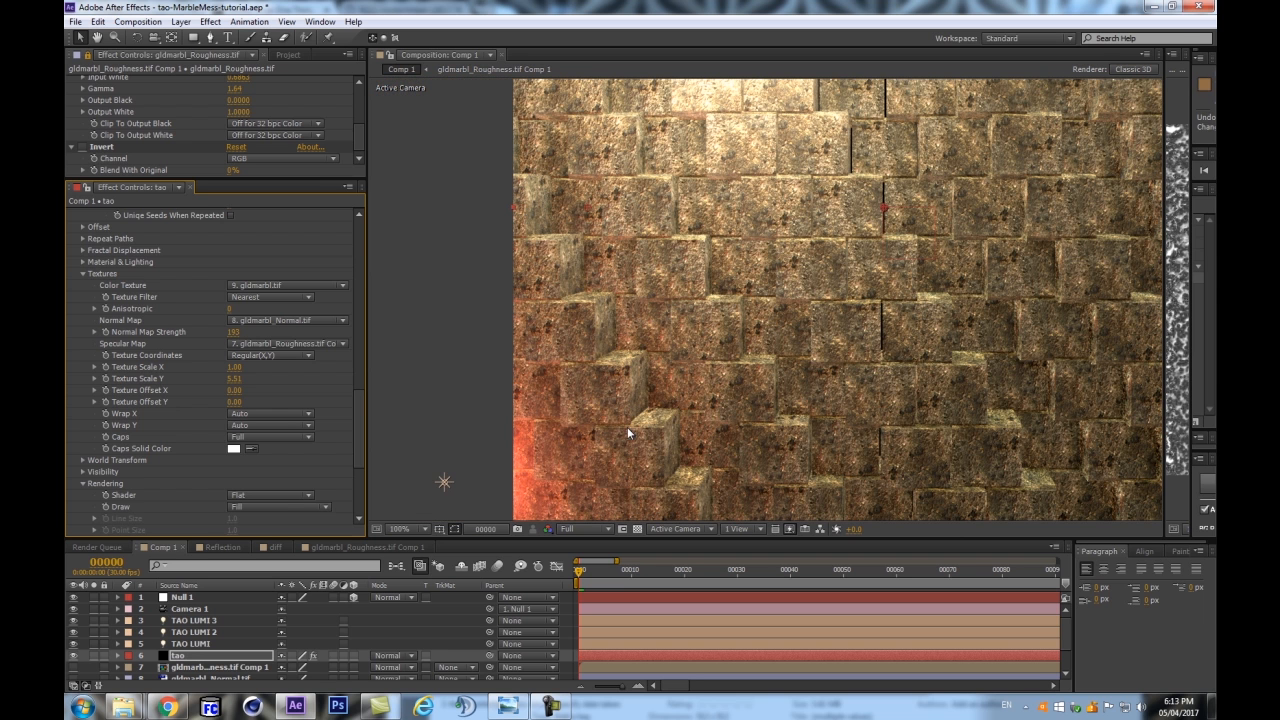
pyautogui.press('.')
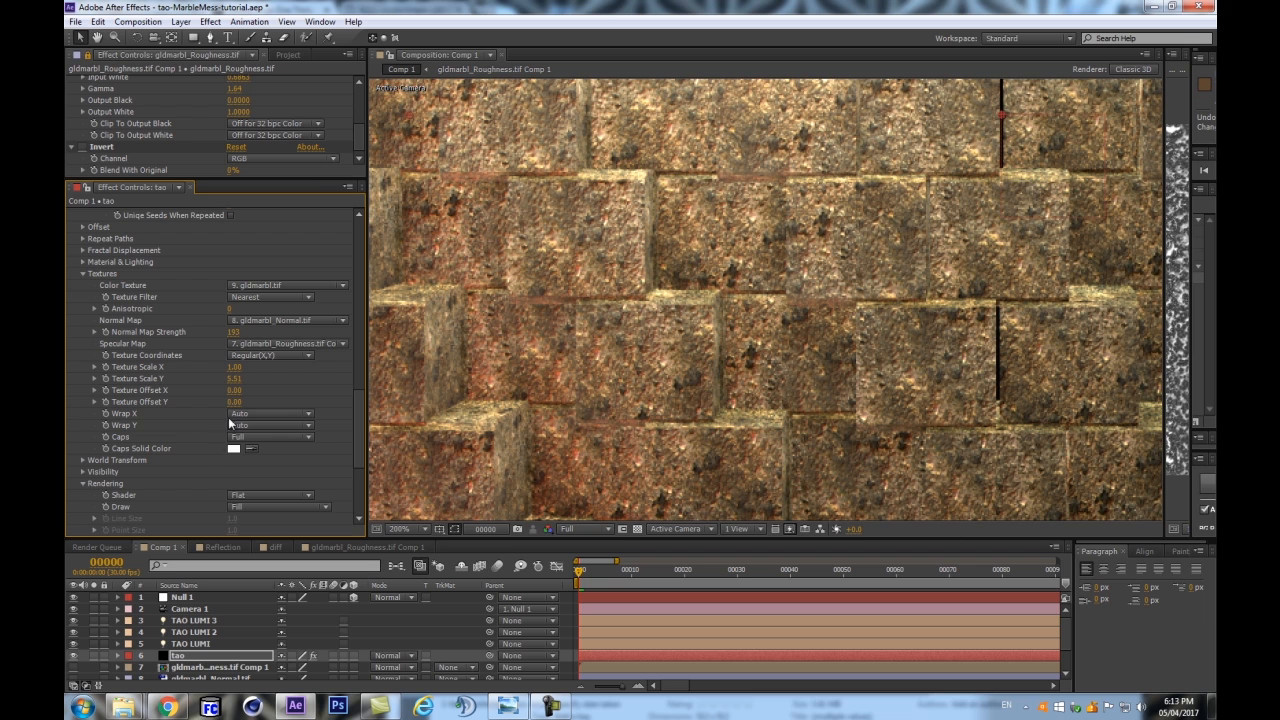
# Slightly lower the Texture Scale Y of the tao effect's textures and check the tiles
pyautogui.moveTo(238, 379)
pyautogui.mouseDown()
pyautogui.moveTo(210, 377)
pyautogui.moveTo(235, 384)
pyautogui.mouseUp()
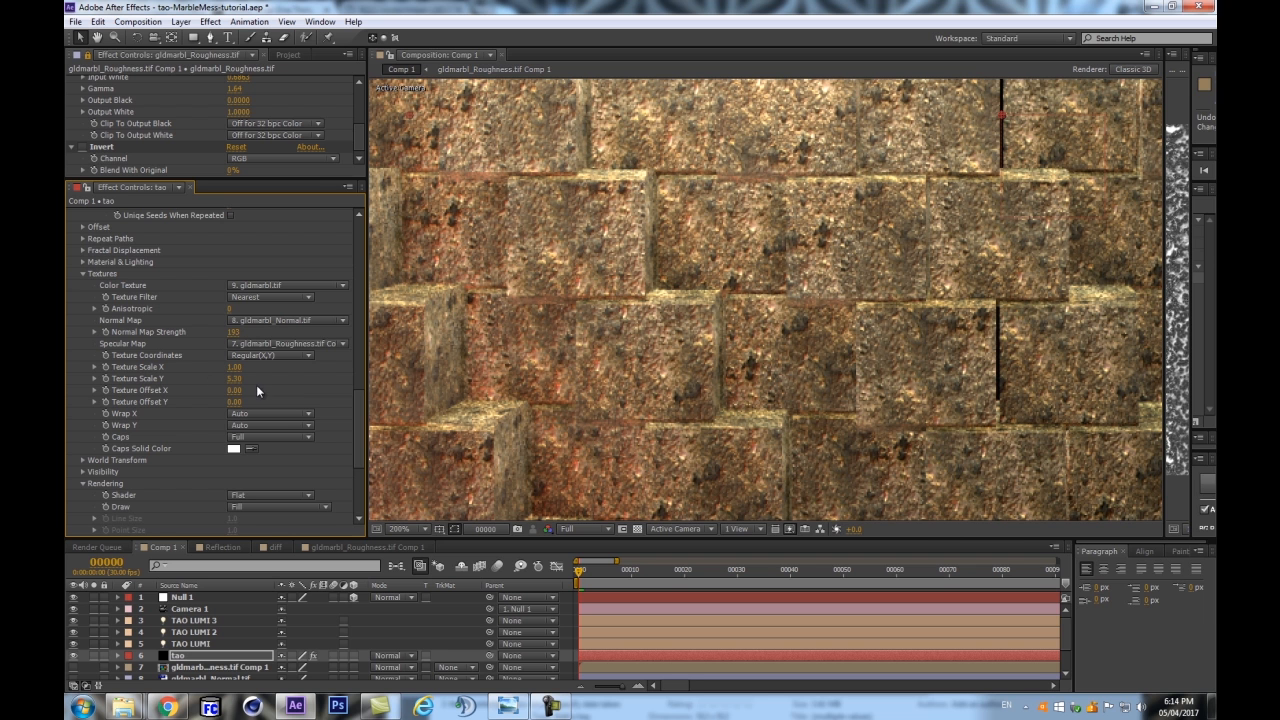
pyautogui.scroll(-2, 618, 301)
pyautogui.scroll(1, 848, 291)
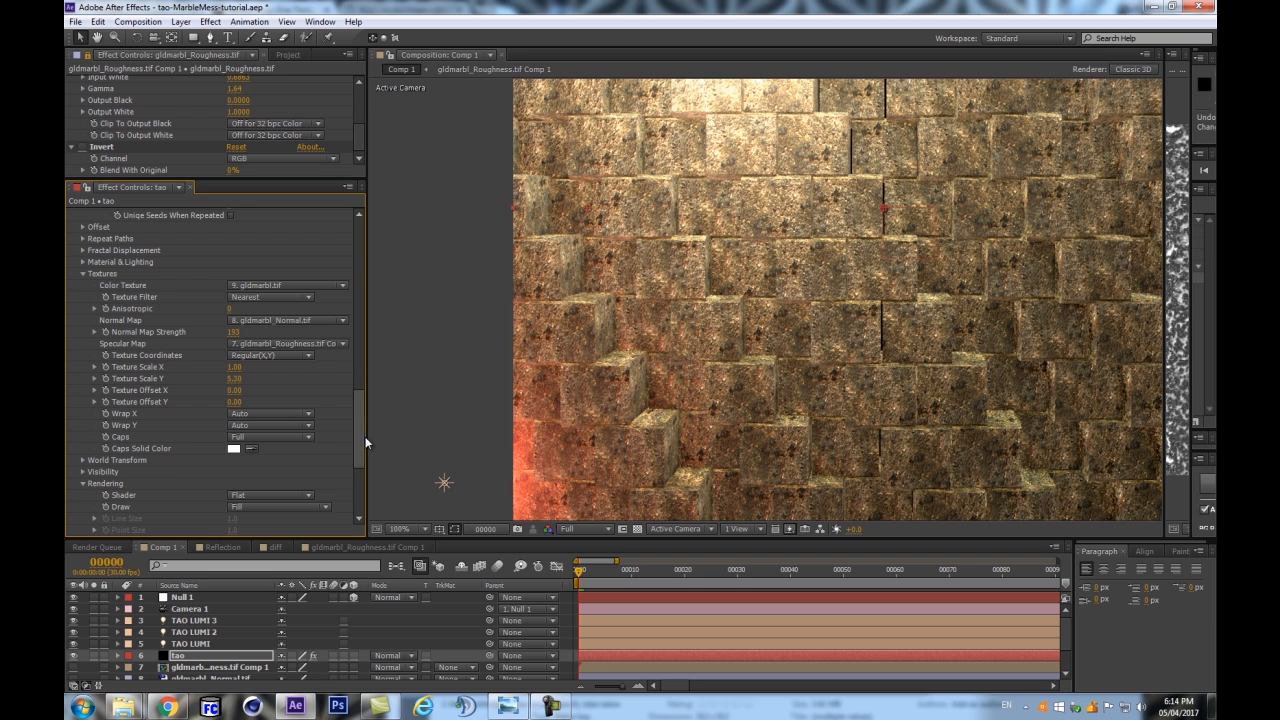
# Enable Uniqe Seeds When Repeated in the tao effect's Randomness settings so every repeated tile is randomized separately
pyautogui.scroll(5, 284, 427)
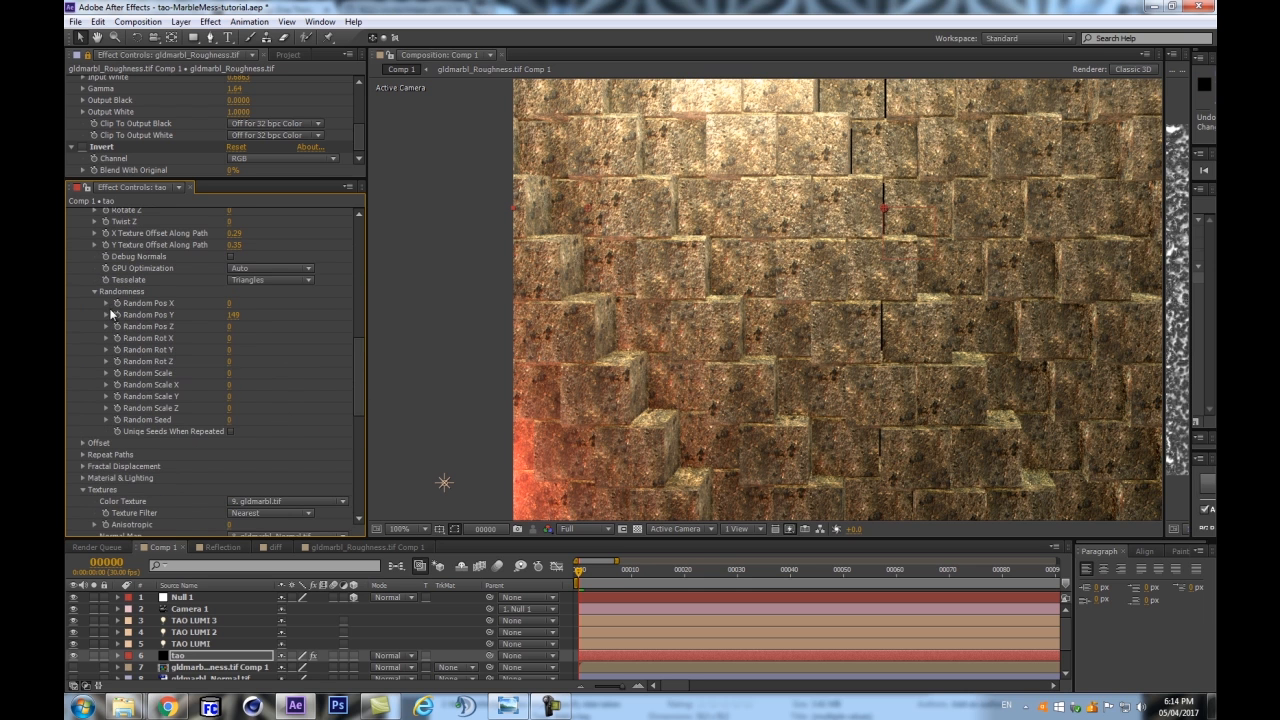
pyautogui.scroll(-3, 833, 238)
pyautogui.scroll(3, 833, 238)
pyautogui.scroll(-2, 960, 428)
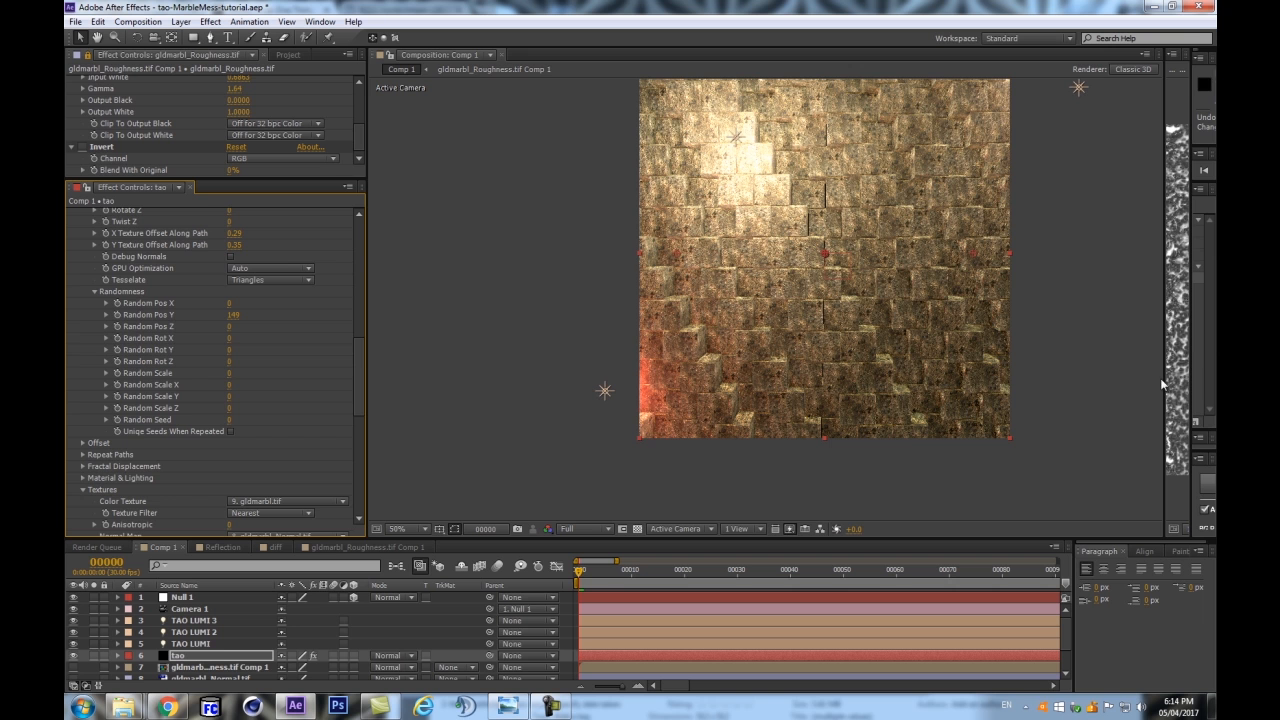
pyautogui.scroll(2, 764, 300)
pyautogui.scroll(-2, 932, 364)
pyautogui.press('h')
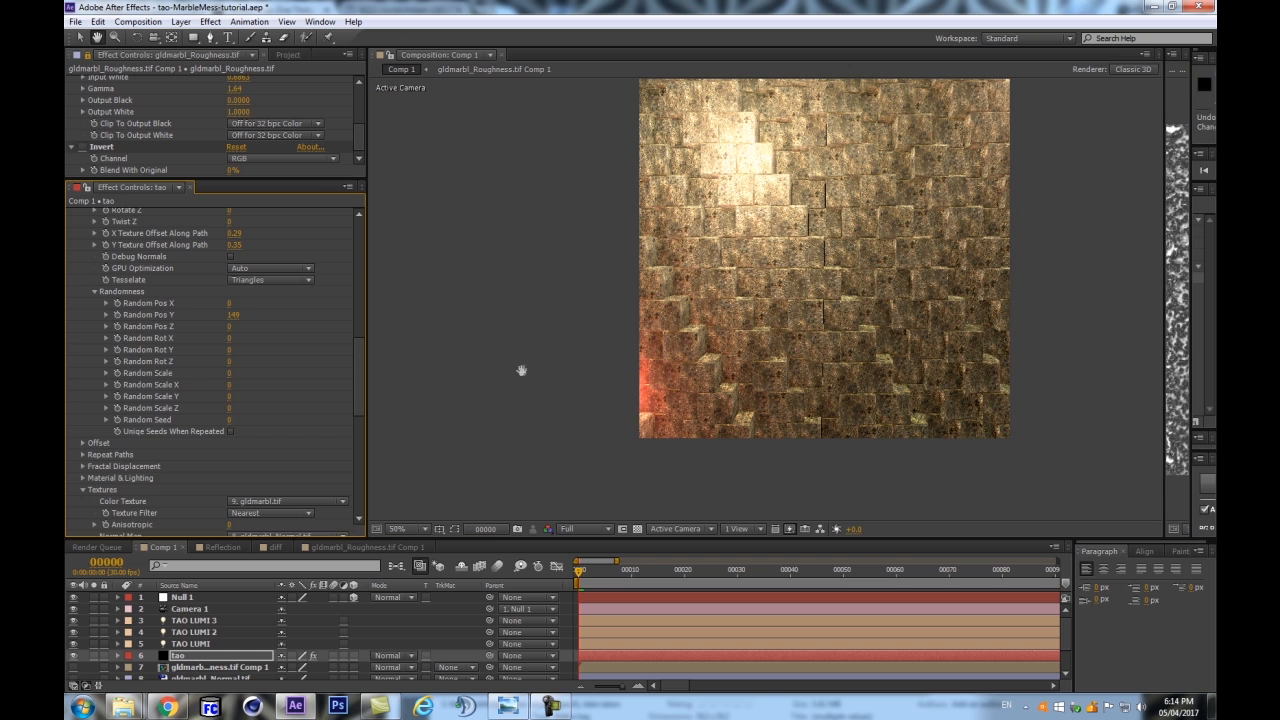
pyautogui.moveTo(522, 370); pyautogui.dragTo(469, 396)
pyautogui.press('v')
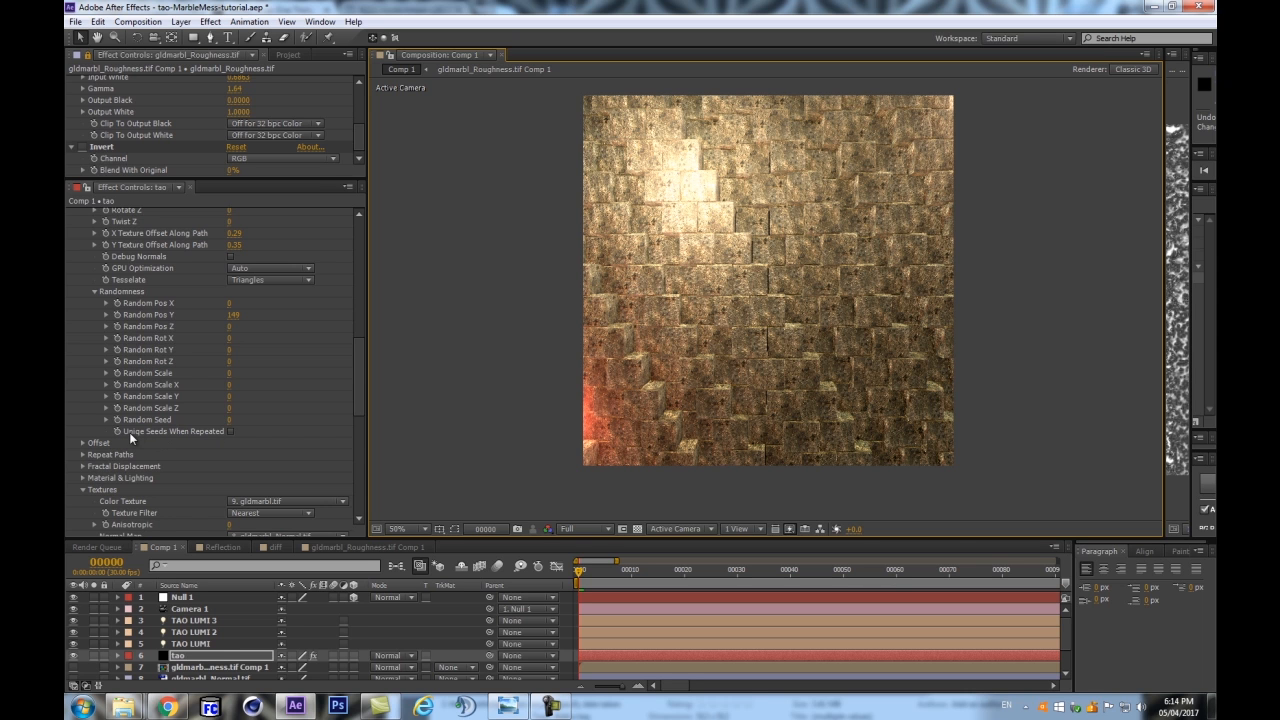
pyautogui.click(231, 431)
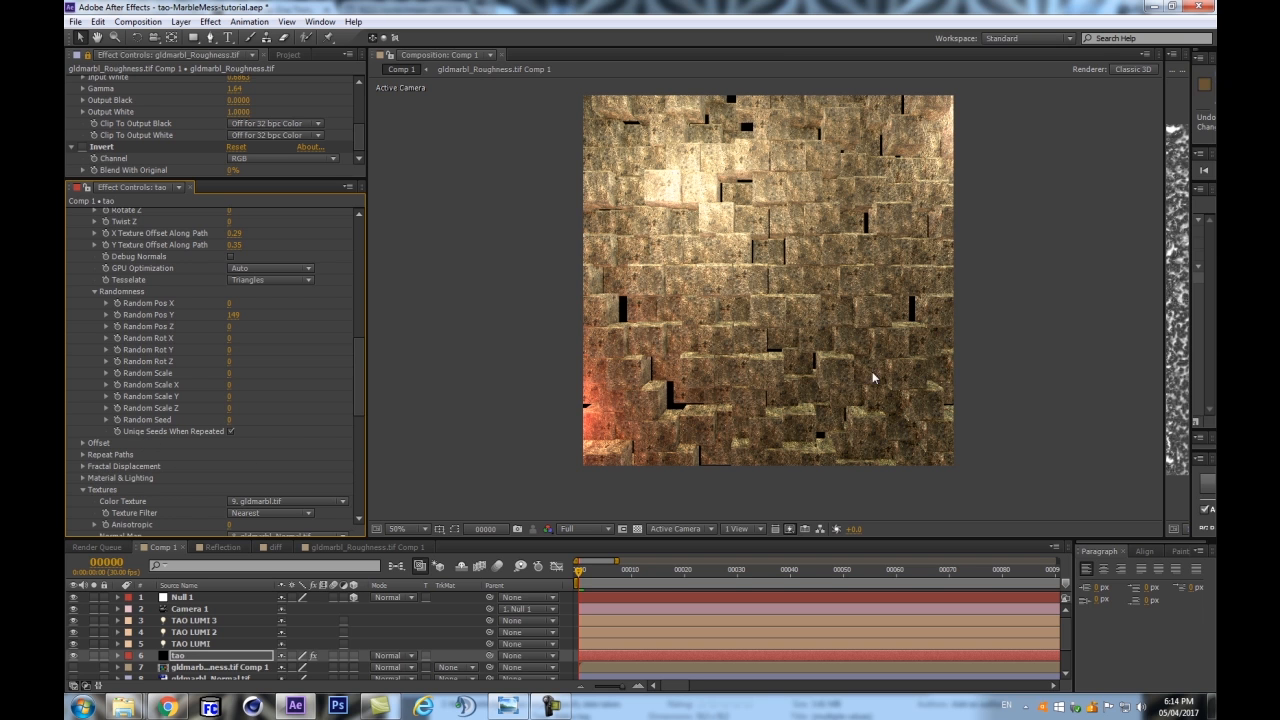
# Try a Random Pos Y of 47 with Random Pos X and Random Pos Z at 18 on the tiles
pyautogui.scroll(1, 881, 337)
pyautogui.scroll(-1, 878, 339)
pyautogui.scroll(1, 870, 302)
pyautogui.scroll(-1, 815, 319)
pyautogui.moveTo(232, 315); pyautogui.dragTo(133, 318)
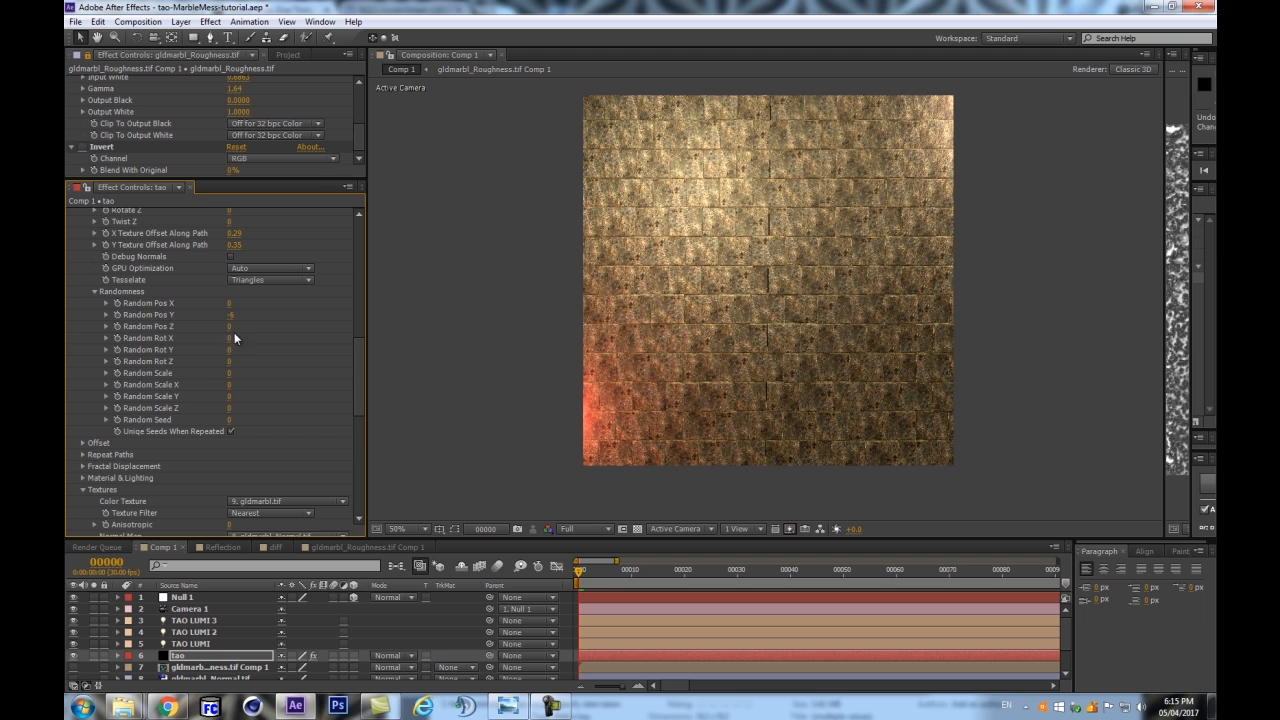
pyautogui.moveTo(229, 322); pyautogui.dragTo(252, 308)
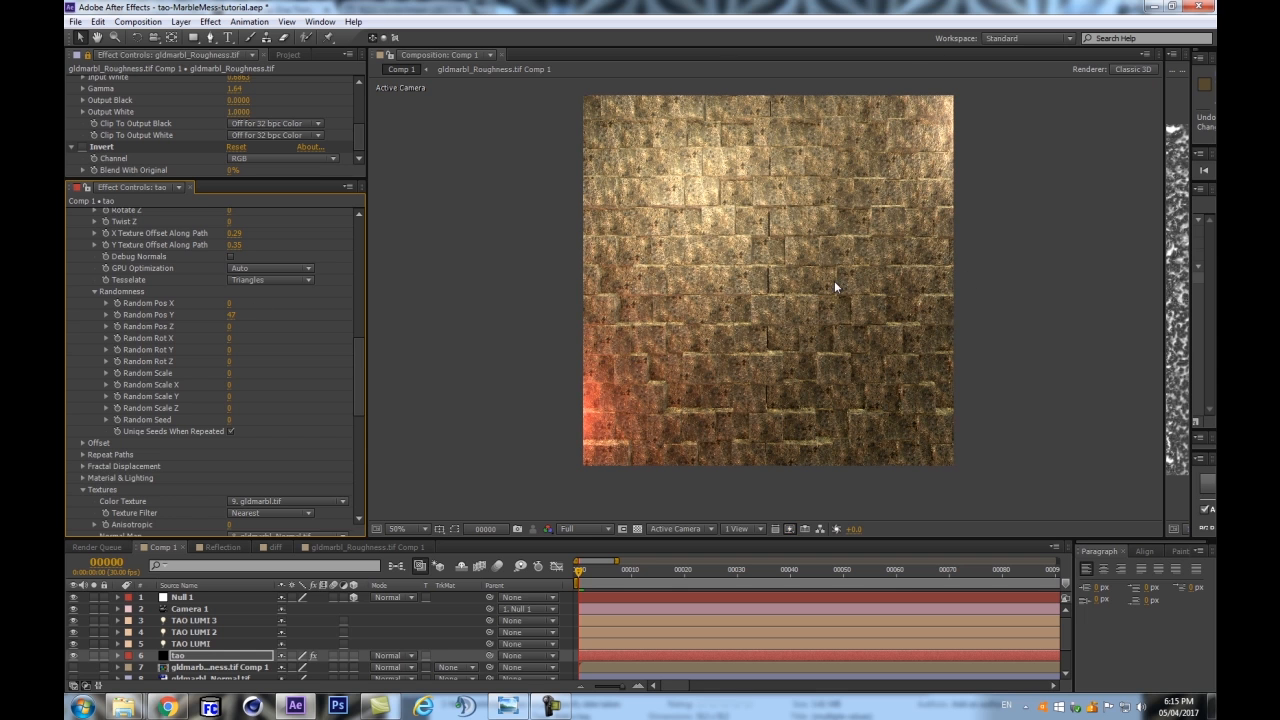
pyautogui.press('.')
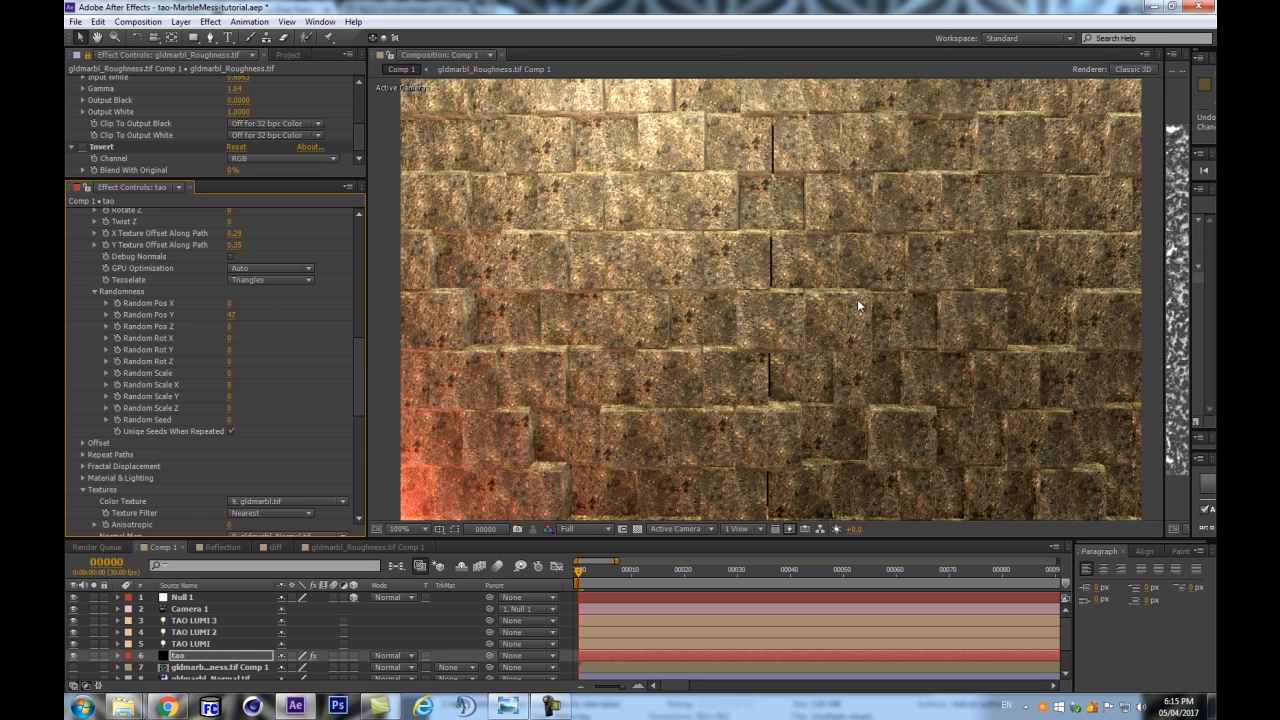
pyautogui.press(',')
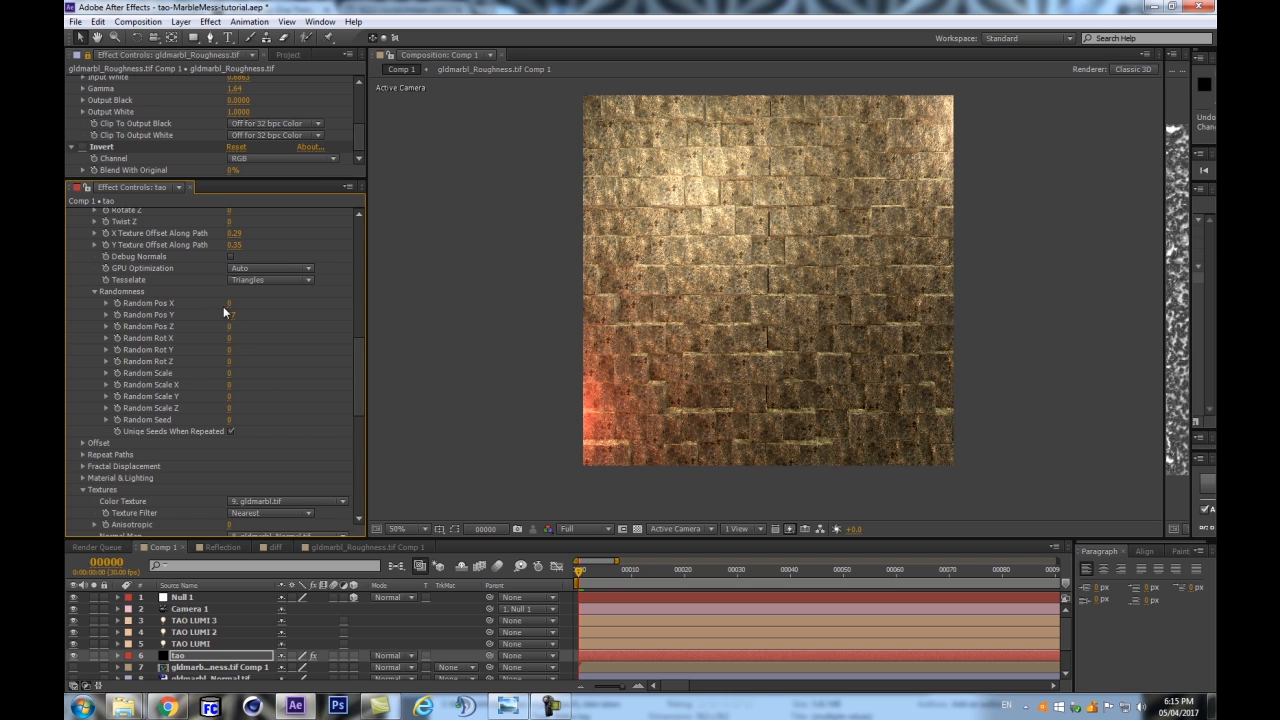
pyautogui.moveTo(228, 306); pyautogui.dragTo(244, 352)
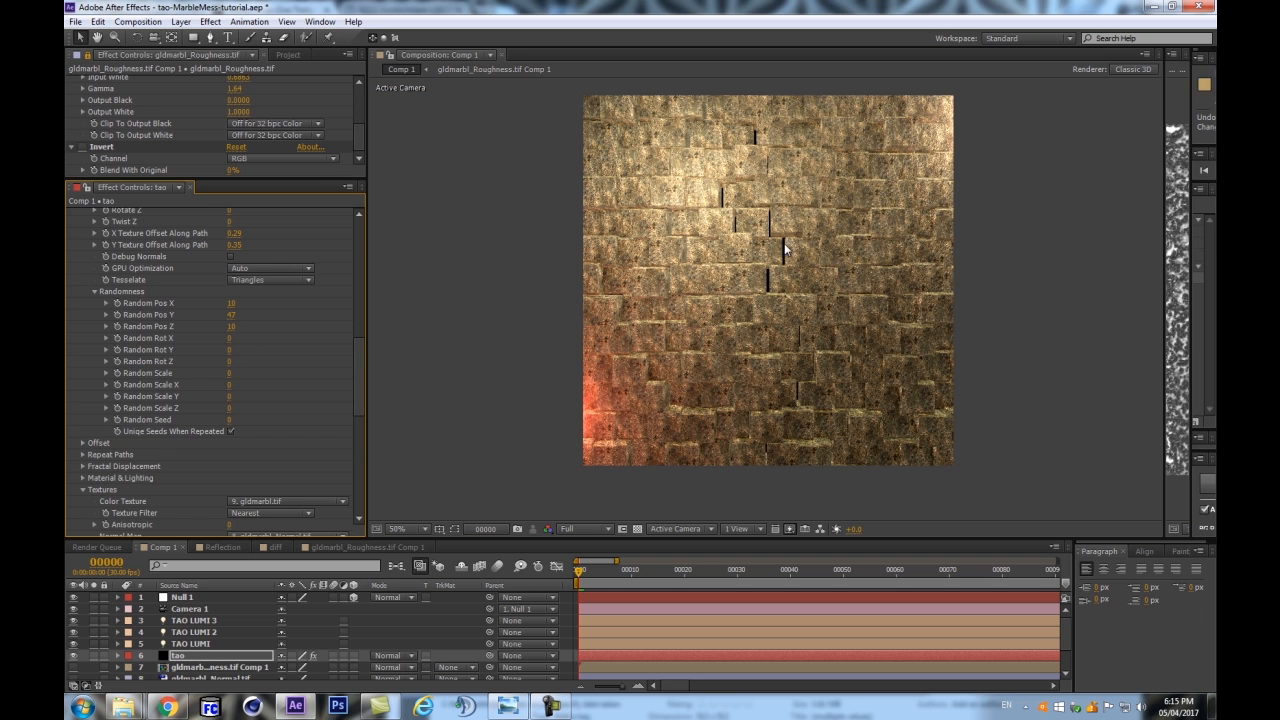
# Reset the tiles' Random Pos Z to 0 and set Random Pos X to 7 and Random Pos Y to 12
pyautogui.click(229, 327)
pyautogui.write('6')
pyautogui.press('Return')
pyautogui.click(230, 304)
pyautogui.write('0')
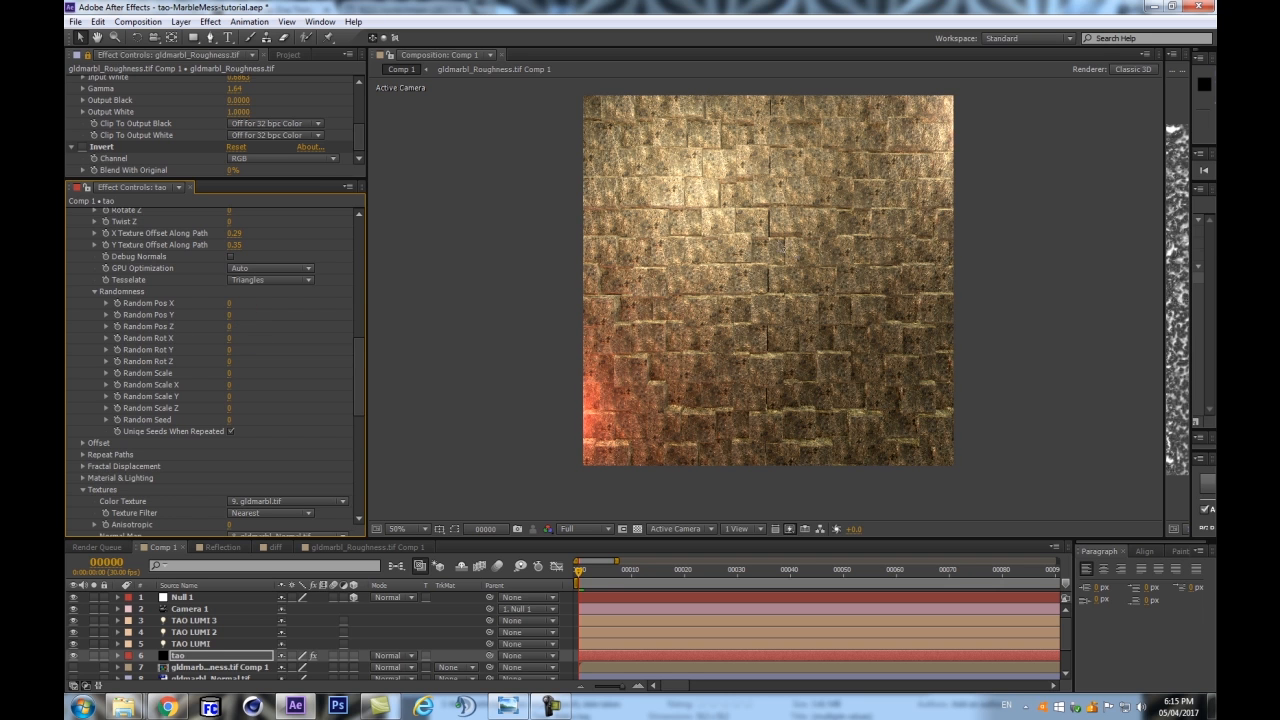
pyautogui.press('Return')
pyautogui.moveTo(229, 306); pyautogui.dragTo(234, 318)
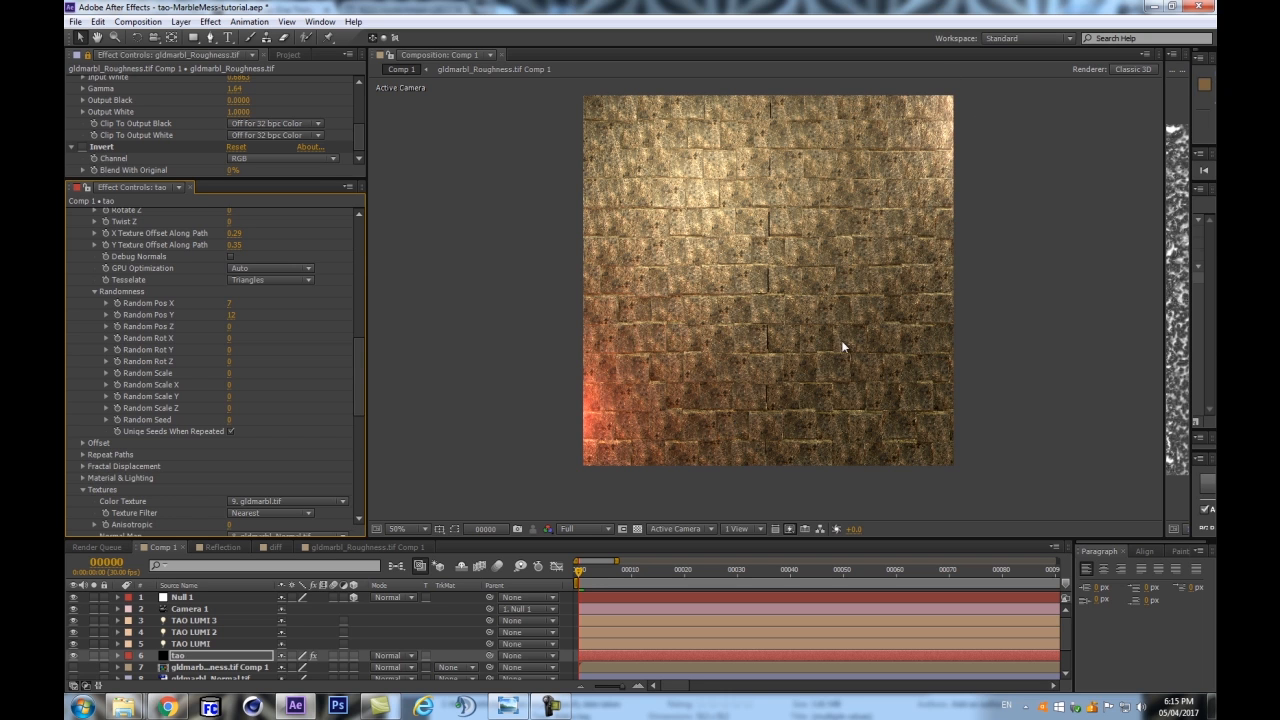
# Keyframe every Randomness property from Random Pos X to Random Scale Z at frame 0 and reveal the tao layer's keyframes
pyautogui.click(178, 657)
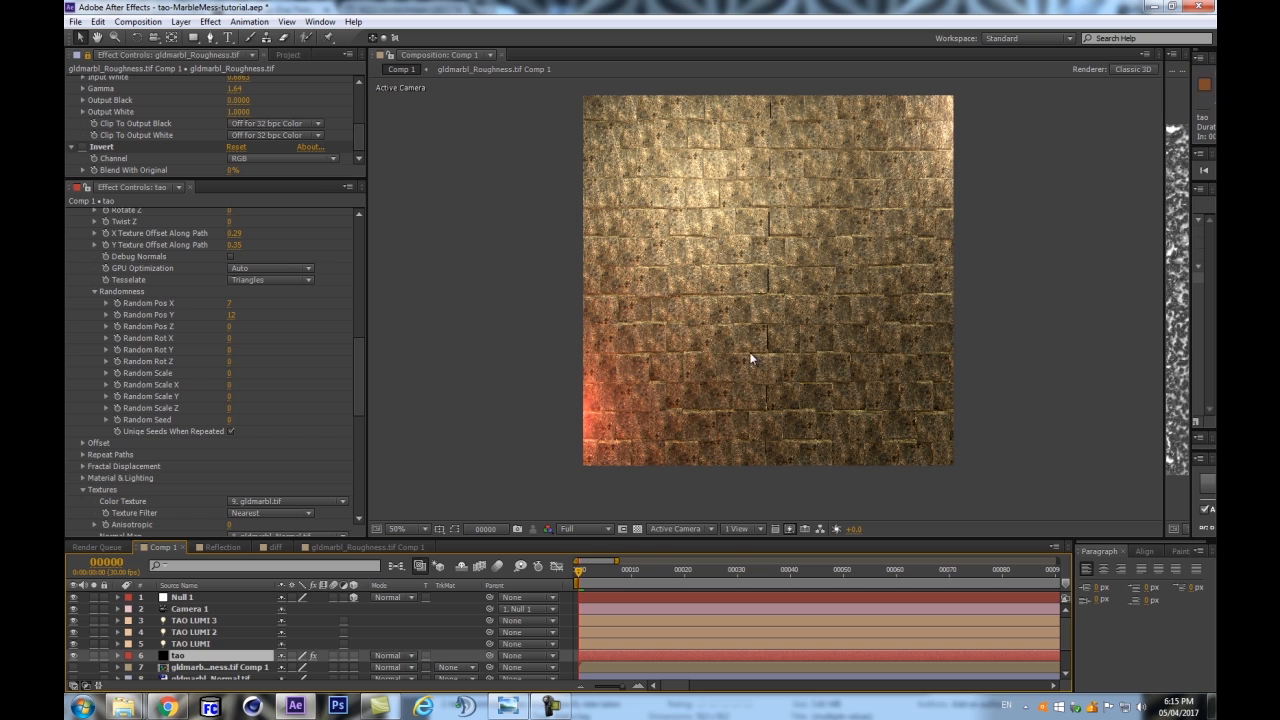
pyautogui.moveTo(718, 538); pyautogui.dragTo(720, 494)
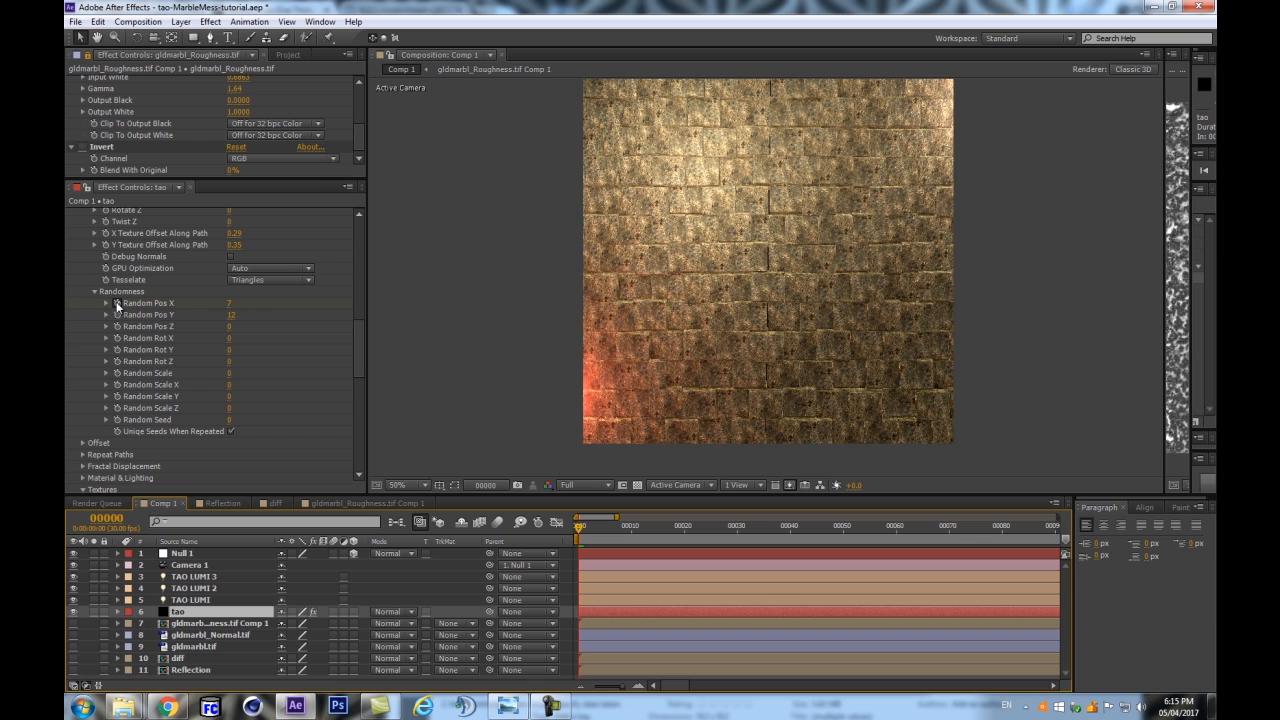
pyautogui.click(111, 410)
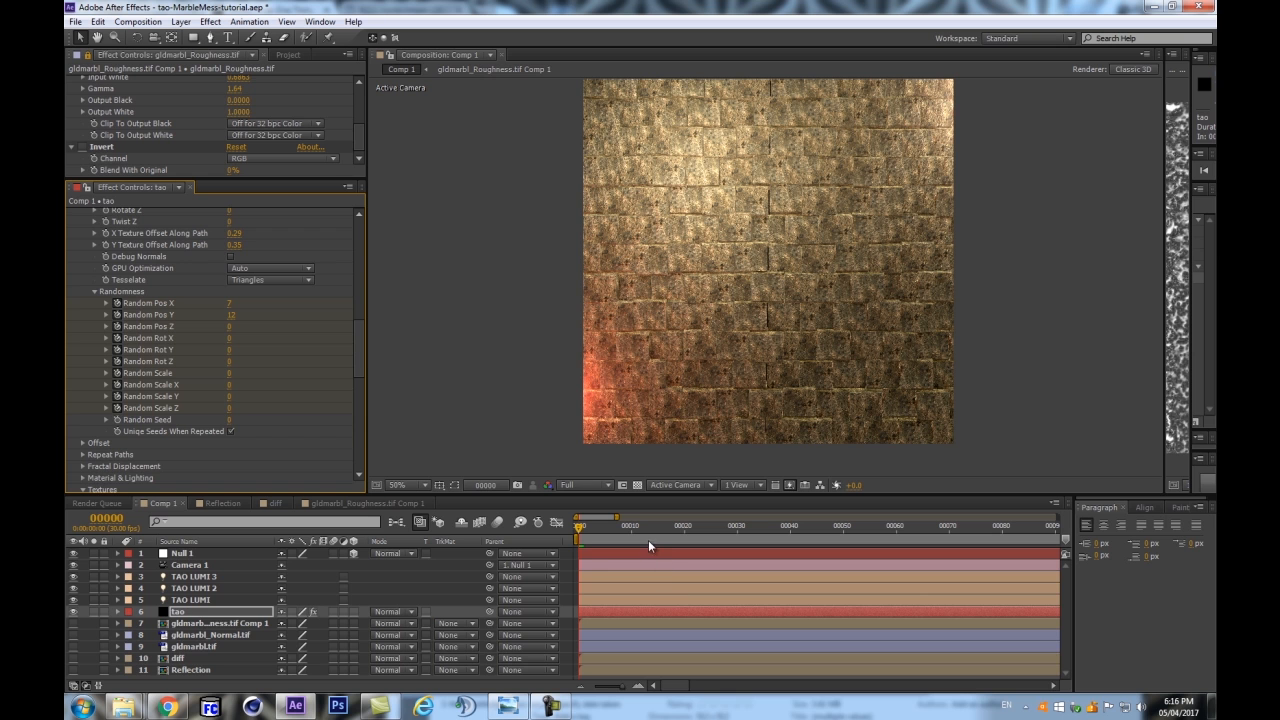
pyautogui.press('u')
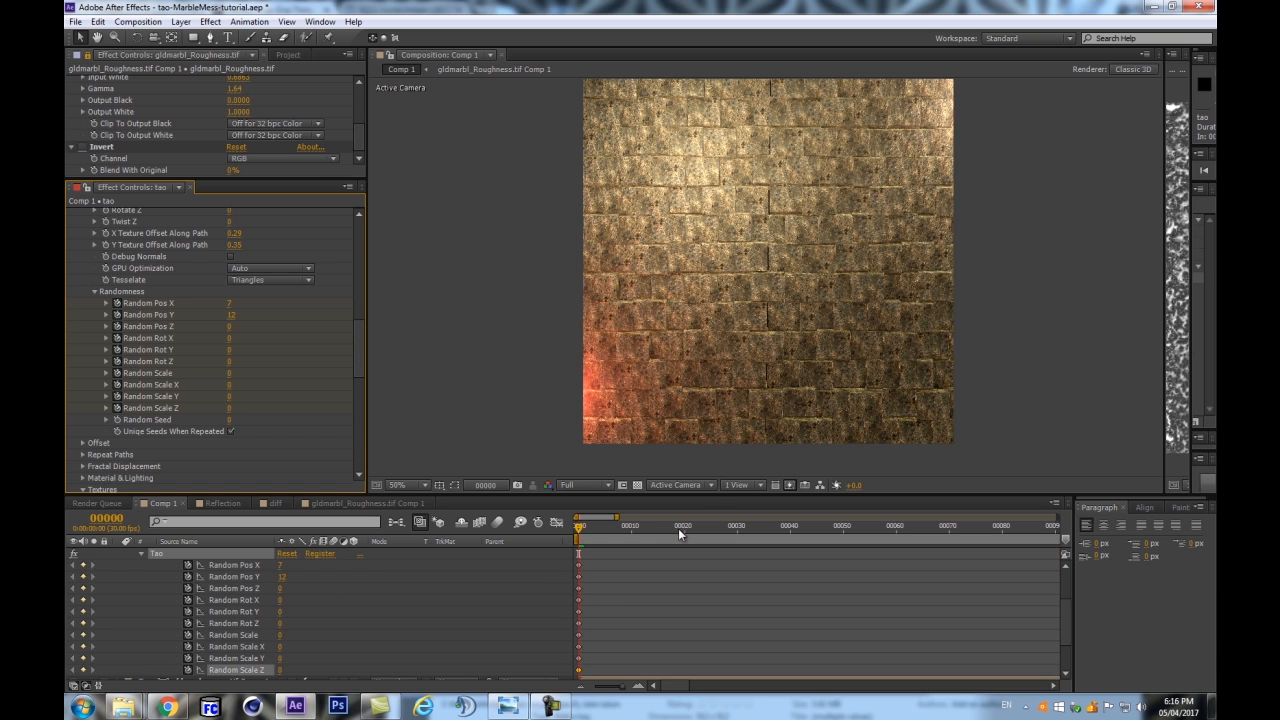
pyautogui.moveTo(712, 493); pyautogui.dragTo(683, 398)
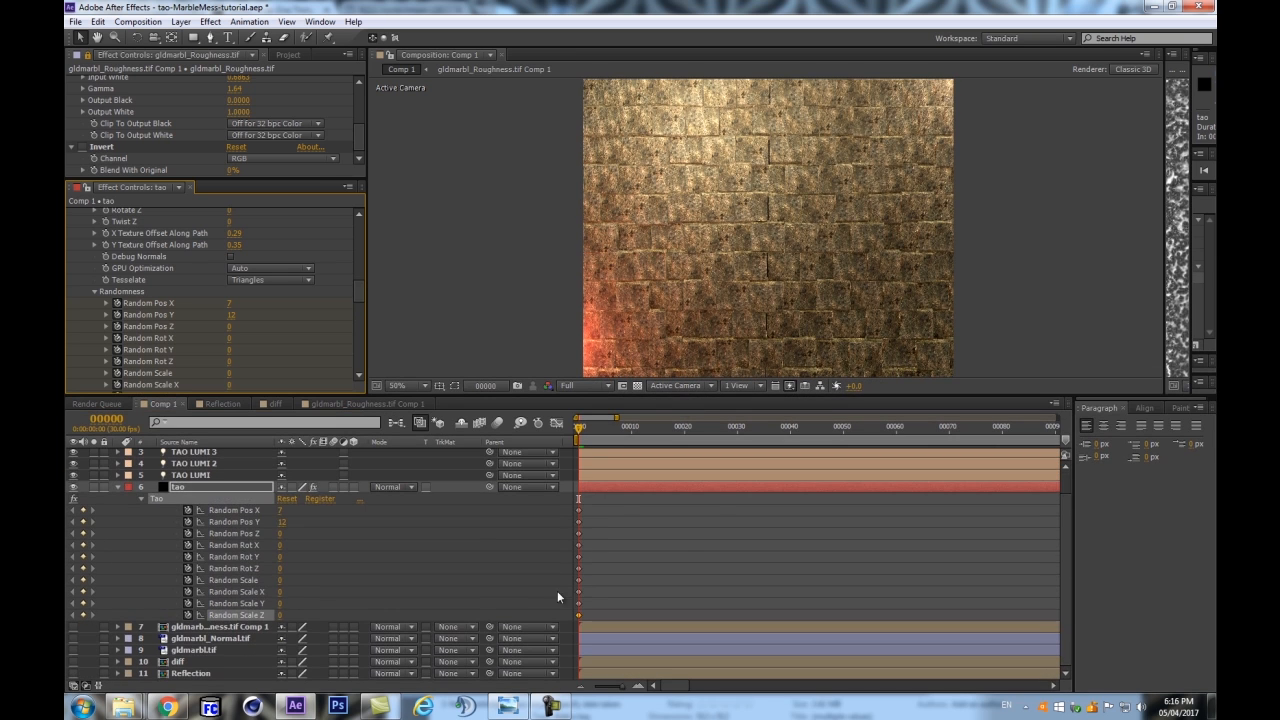
# Copy all the Randomness keyframes from frame 0 to frame 90 of the tao layer
pyautogui.moveTo(605, 510); pyautogui.dragTo(527, 620)
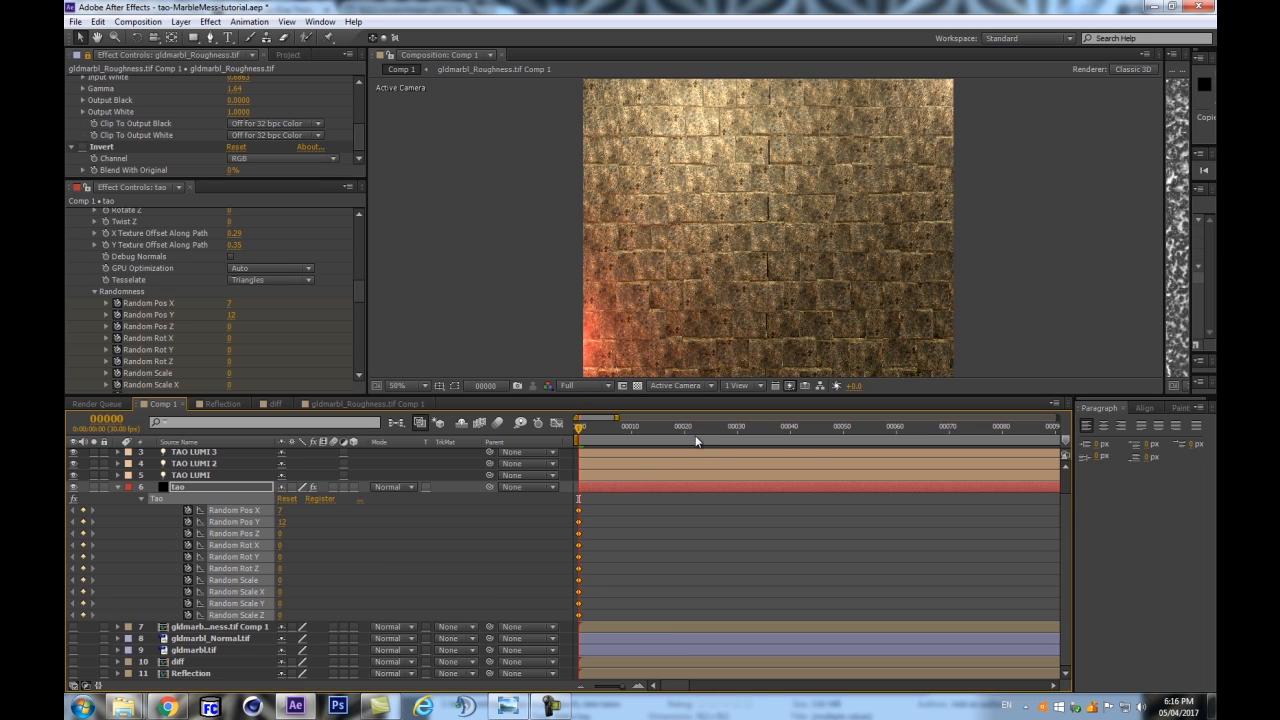
pyautogui.click(106, 419)
pyautogui.write('90')
pyautogui.press('Return')
pyautogui.moveTo(825, 553); pyautogui.dragTo(745, 561)
pyautogui.press('-')
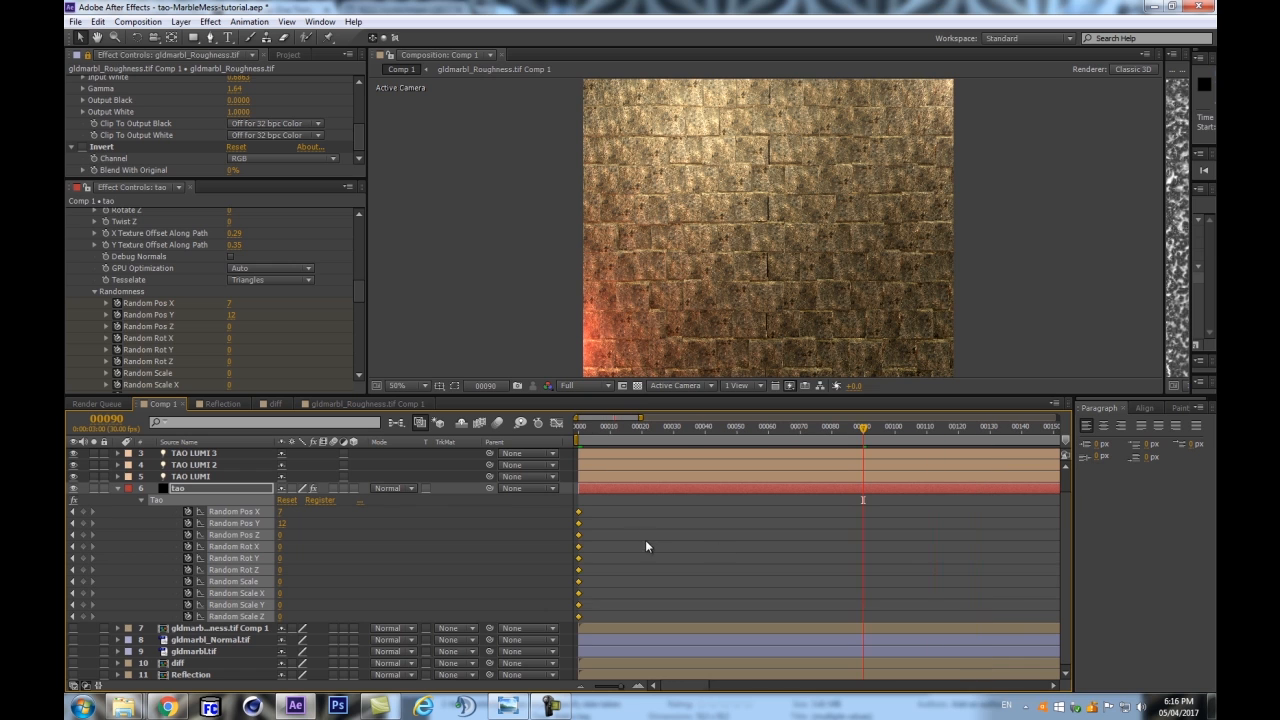
pyautogui.hotkey('ctrl', 'v')
# At frame 45, keyframe the tiles' Random Pos X at 24, Pos Y at 38, Pos Z at 22 and Random Rot X at 33
pyautogui.moveTo(866, 430); pyautogui.dragTo(717, 433)
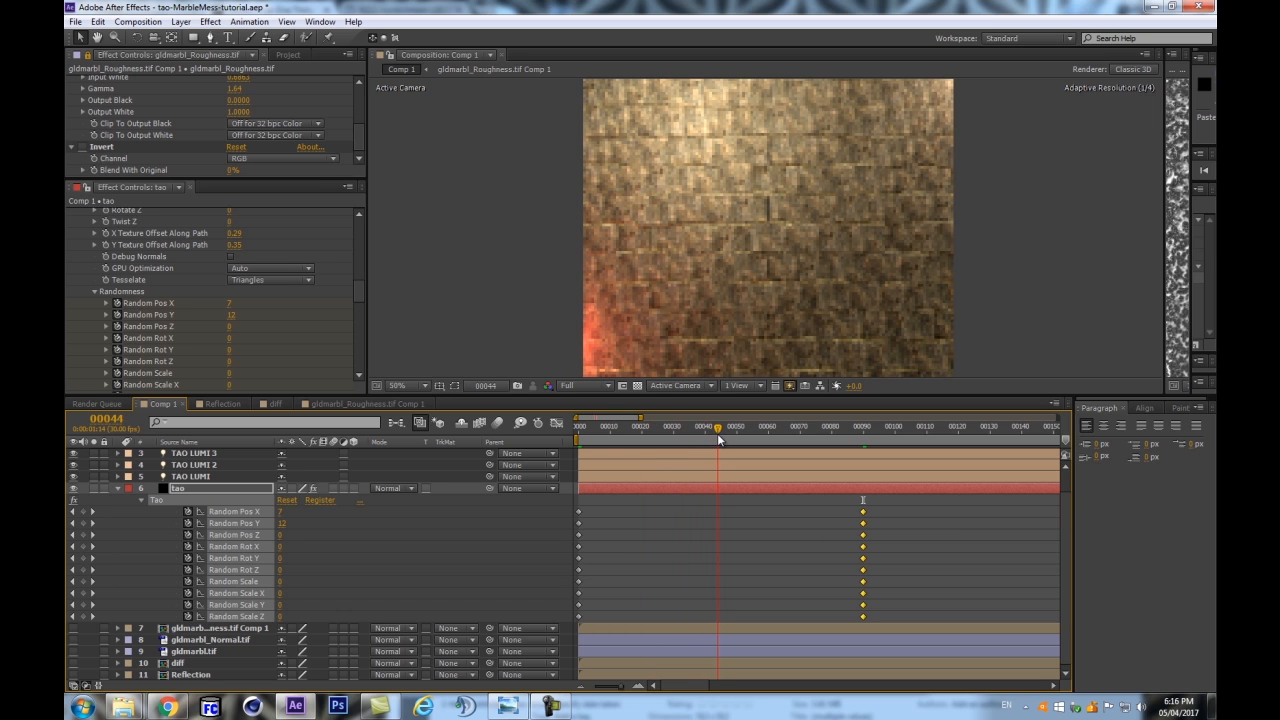
pyautogui.press('pagedown')
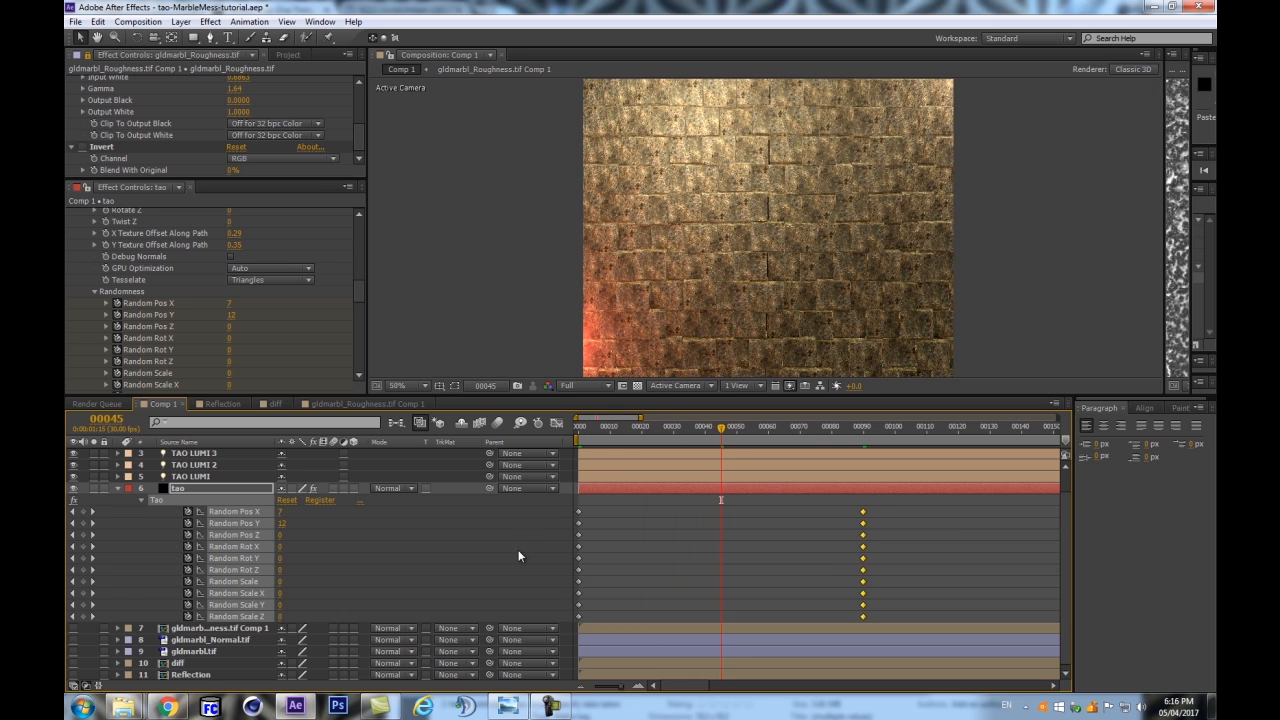
pyautogui.click(512, 552)
pyautogui.moveTo(887, 398); pyautogui.dragTo(919, 452)
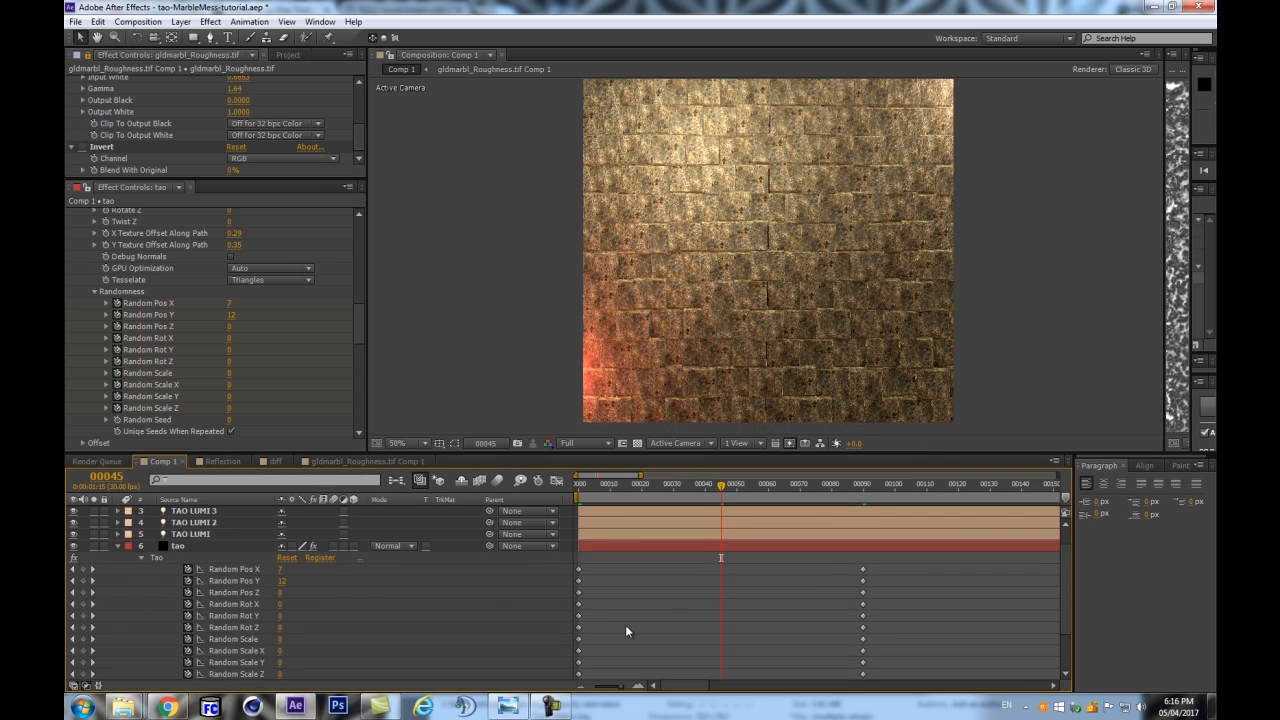
pyautogui.moveTo(277, 568); pyautogui.dragTo(300, 602)
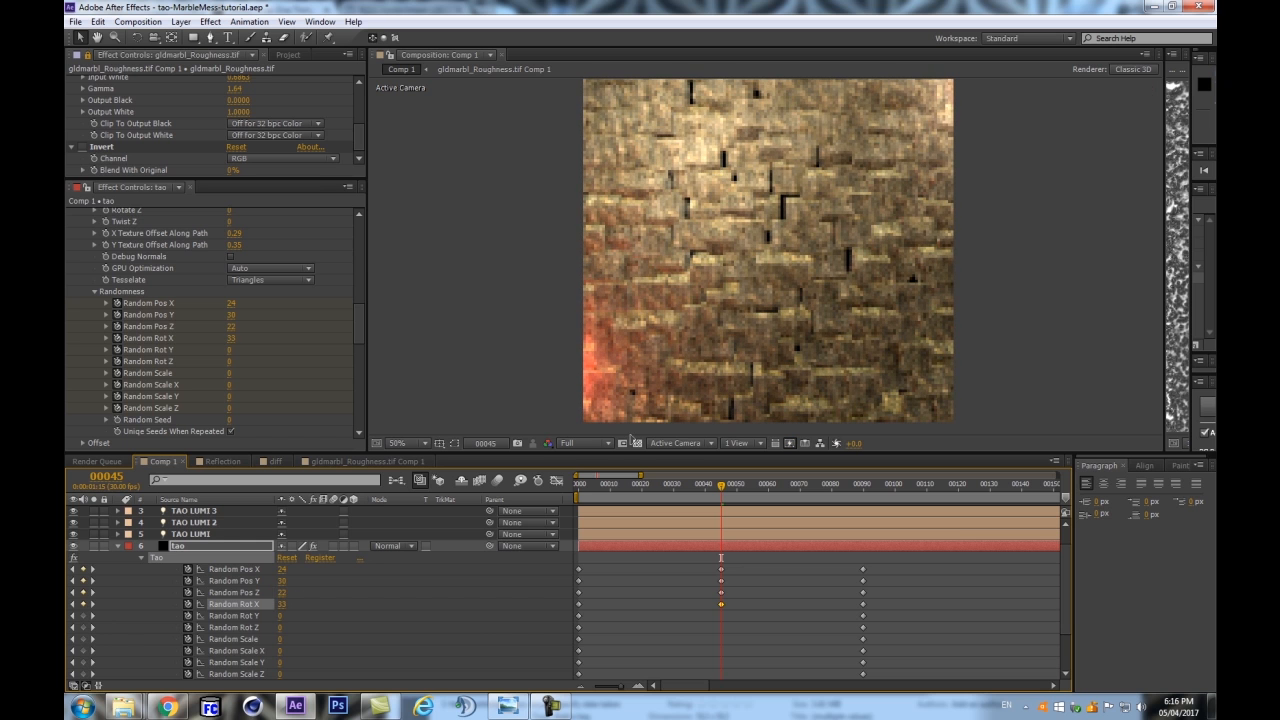
pyautogui.scroll(2, 831, 286)
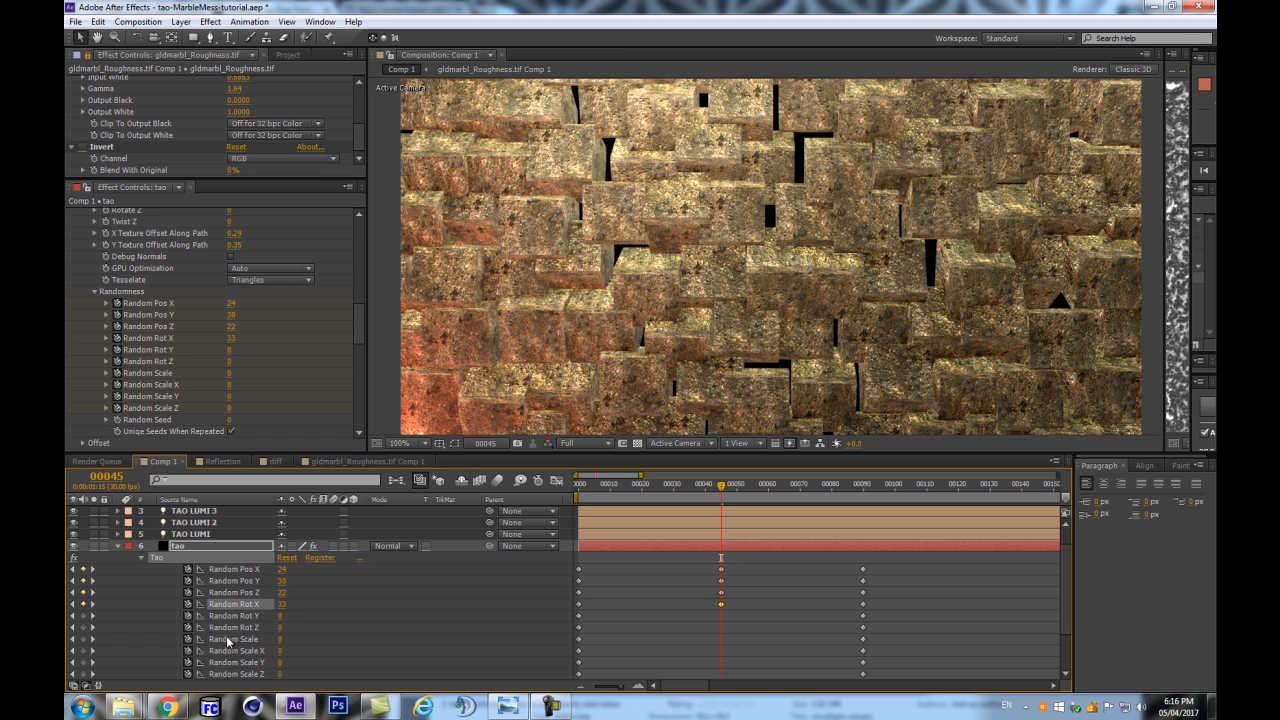
# At frame 45, keyframe the tiles' Random Rot Y at 28 and Random Rot Z at 19
pyautogui.click(281, 618)
pyautogui.moveTo(287, 616)
pyautogui.mouseDown()
pyautogui.moveTo(301, 616)
pyautogui.moveTo(290, 633)
pyautogui.mouseUp()
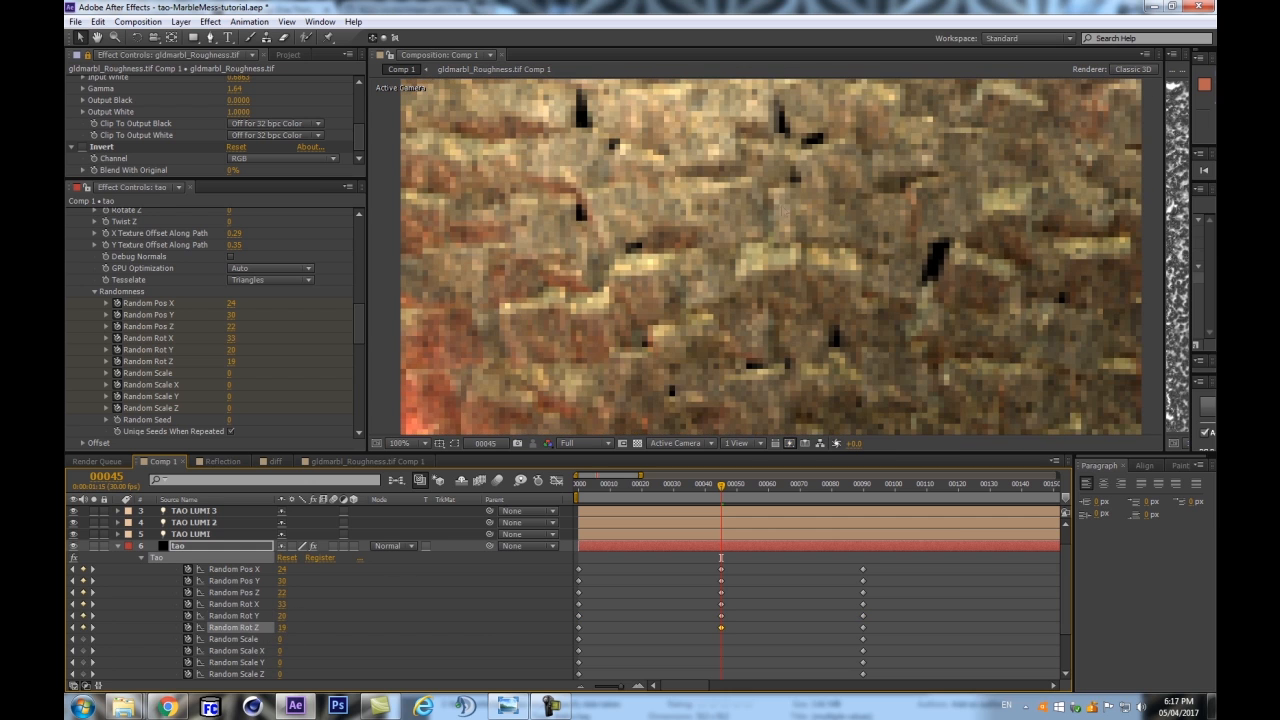
pyautogui.scroll(-2, 757, 247)
# At frame 45, keyframe Random Scale at 46, Random Scale X at 28, Random Scale Y at 71 and Random Scale Z at 53
pyautogui.moveTo(282, 638); pyautogui.dragTo(313, 620)
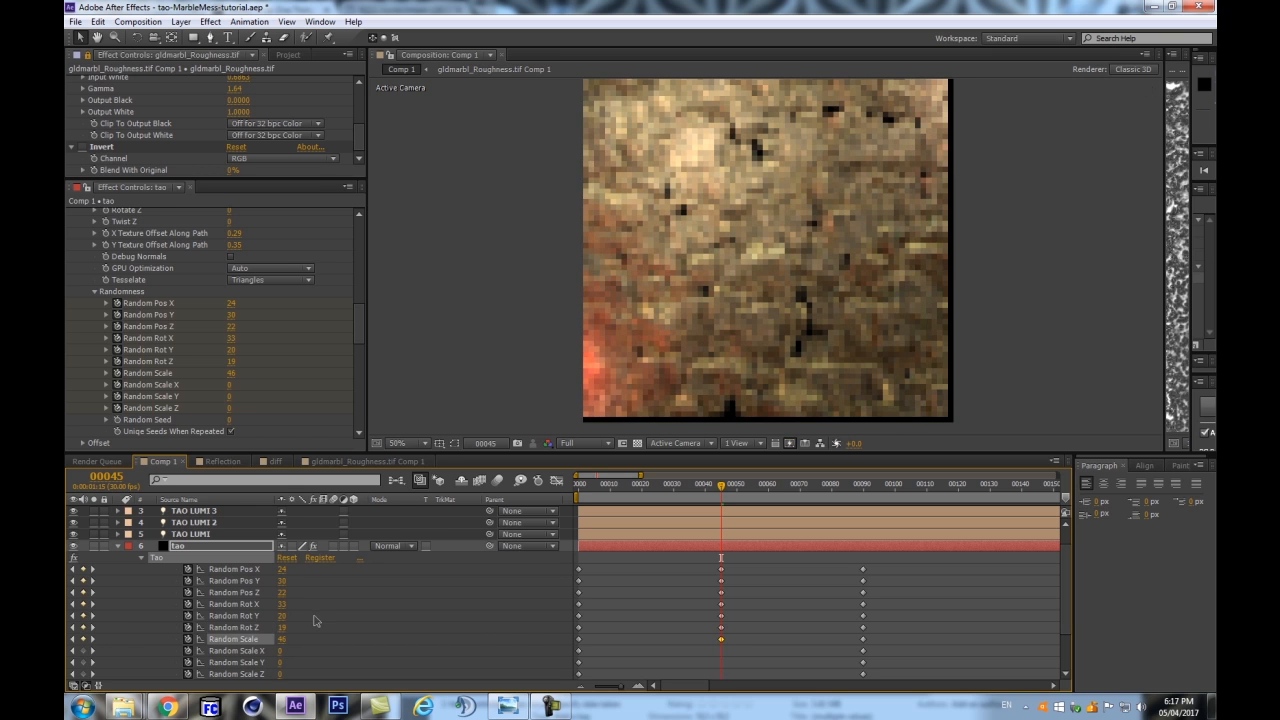
pyautogui.scroll(-3, 292, 645)
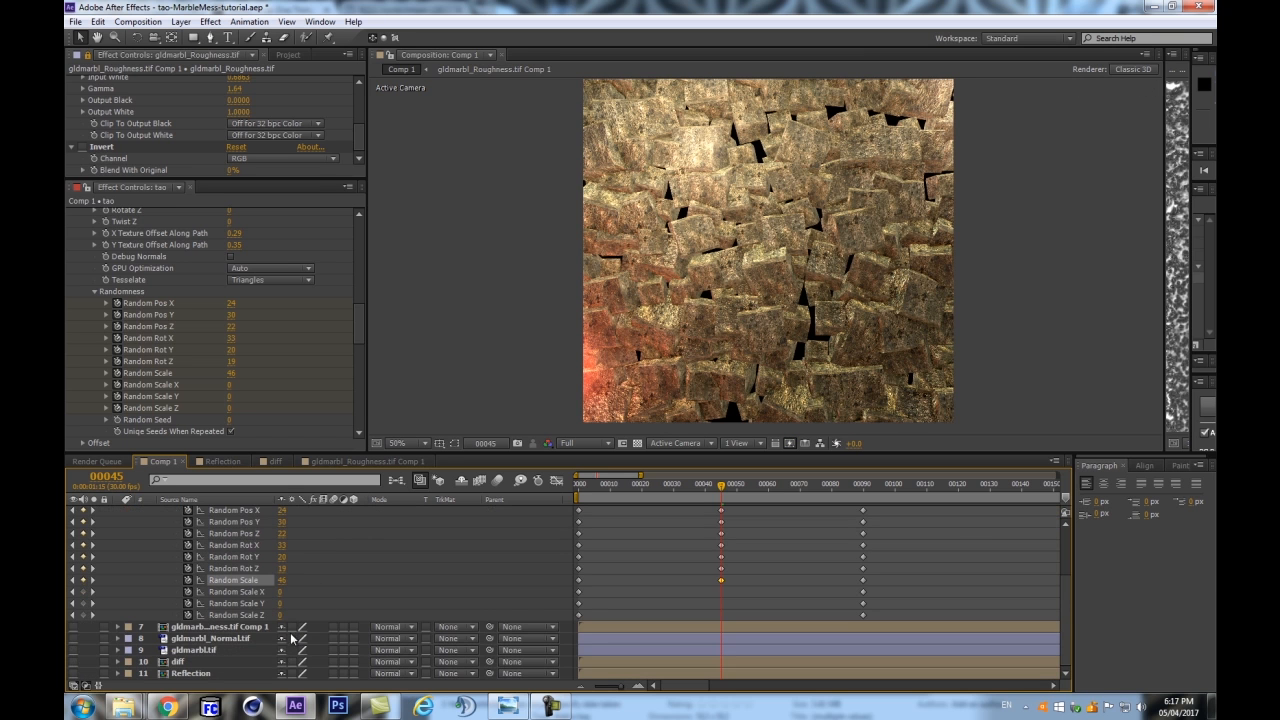
pyautogui.moveTo(281, 591); pyautogui.dragTo(316, 602)
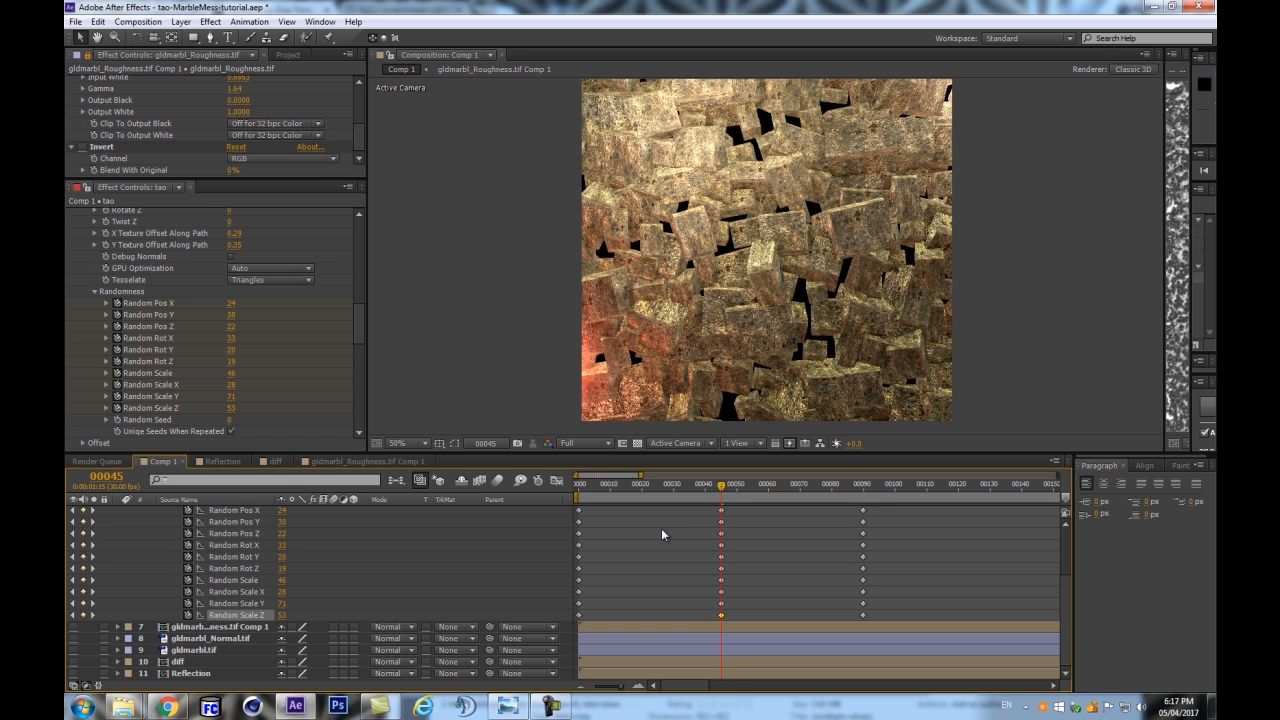
# End the work area at frame 89 and preview the tile animation from frame 0
pyautogui.moveTo(723, 488); pyautogui.dragTo(579, 500)
pyautogui.press('space')
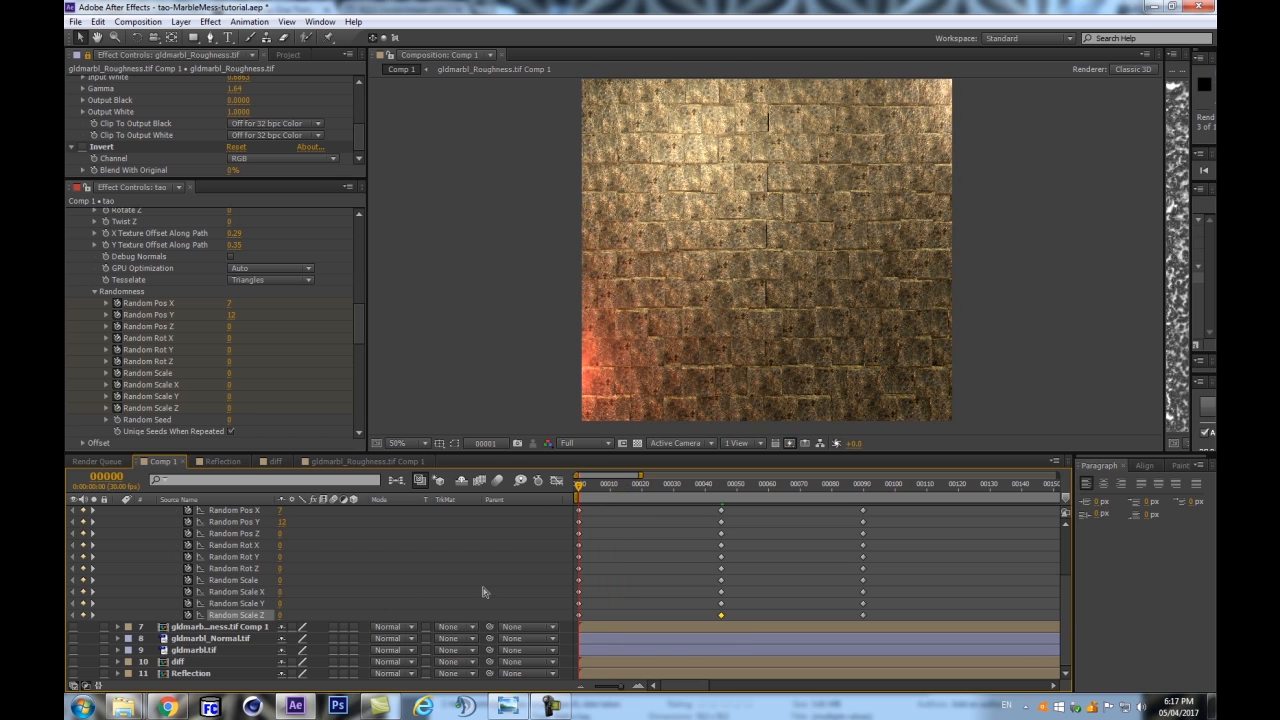
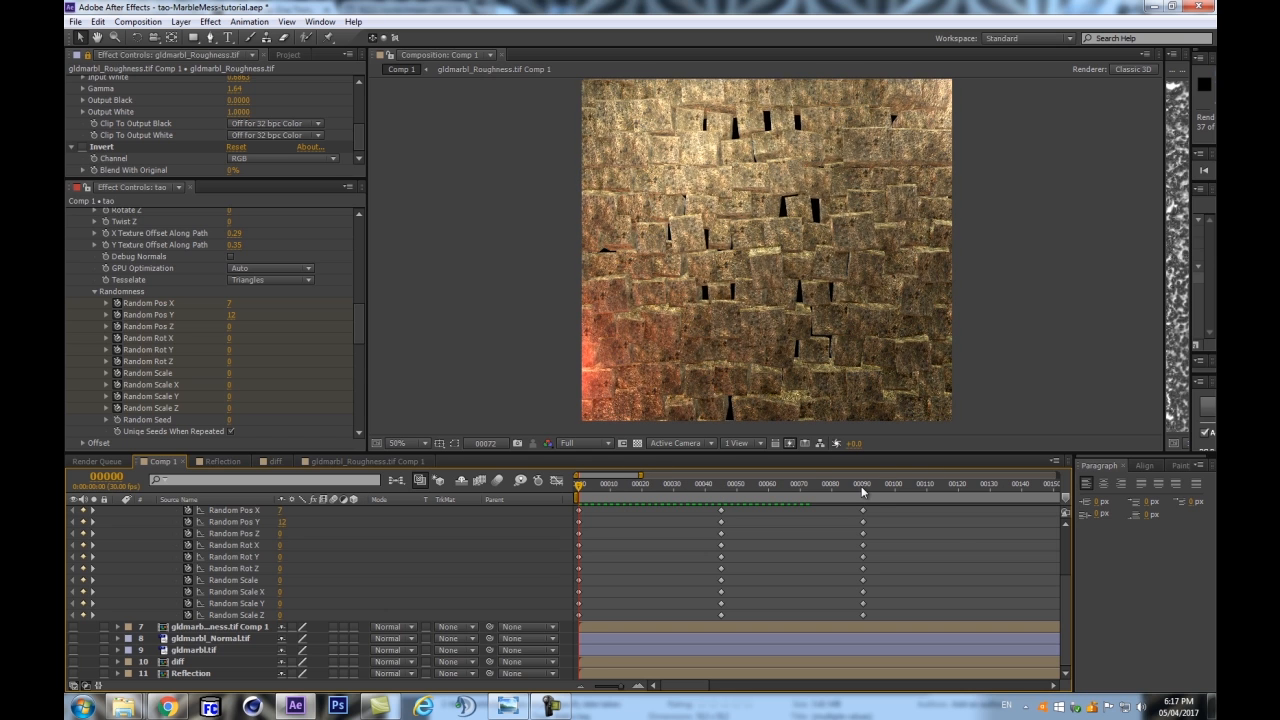
pyautogui.click(861, 490)
pyautogui.click(861, 490)
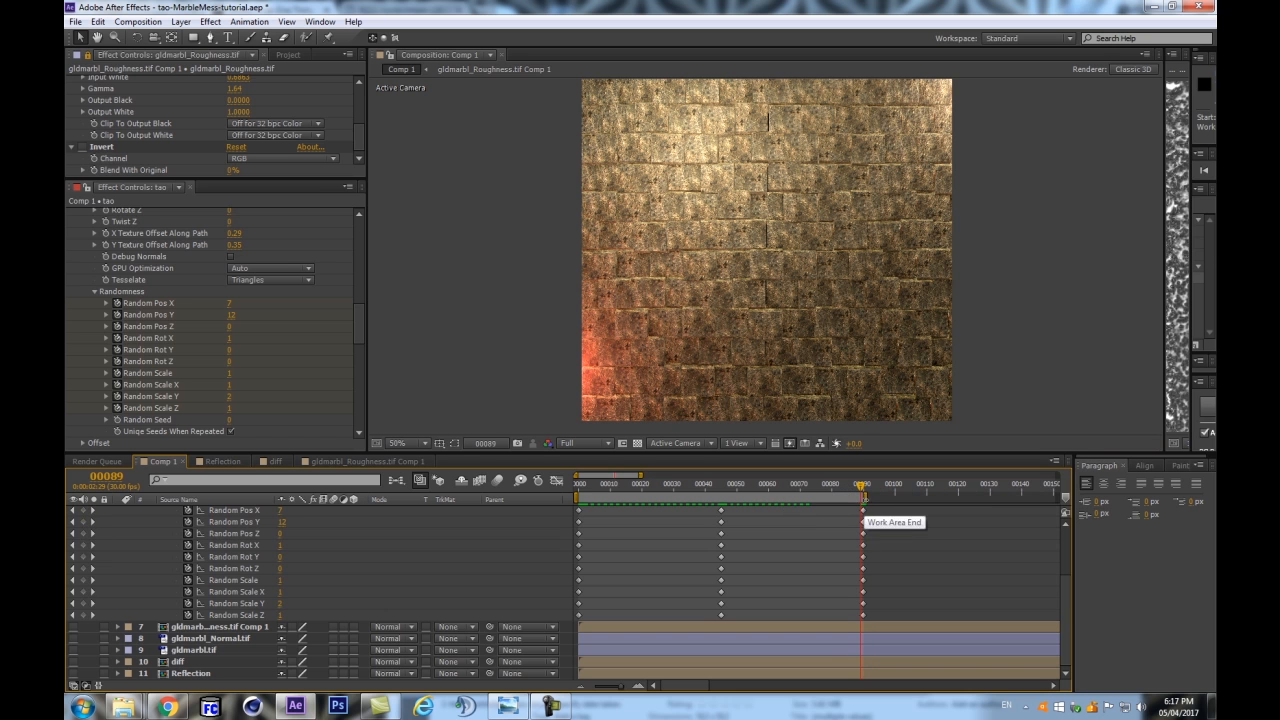
pyautogui.press('KP_0')
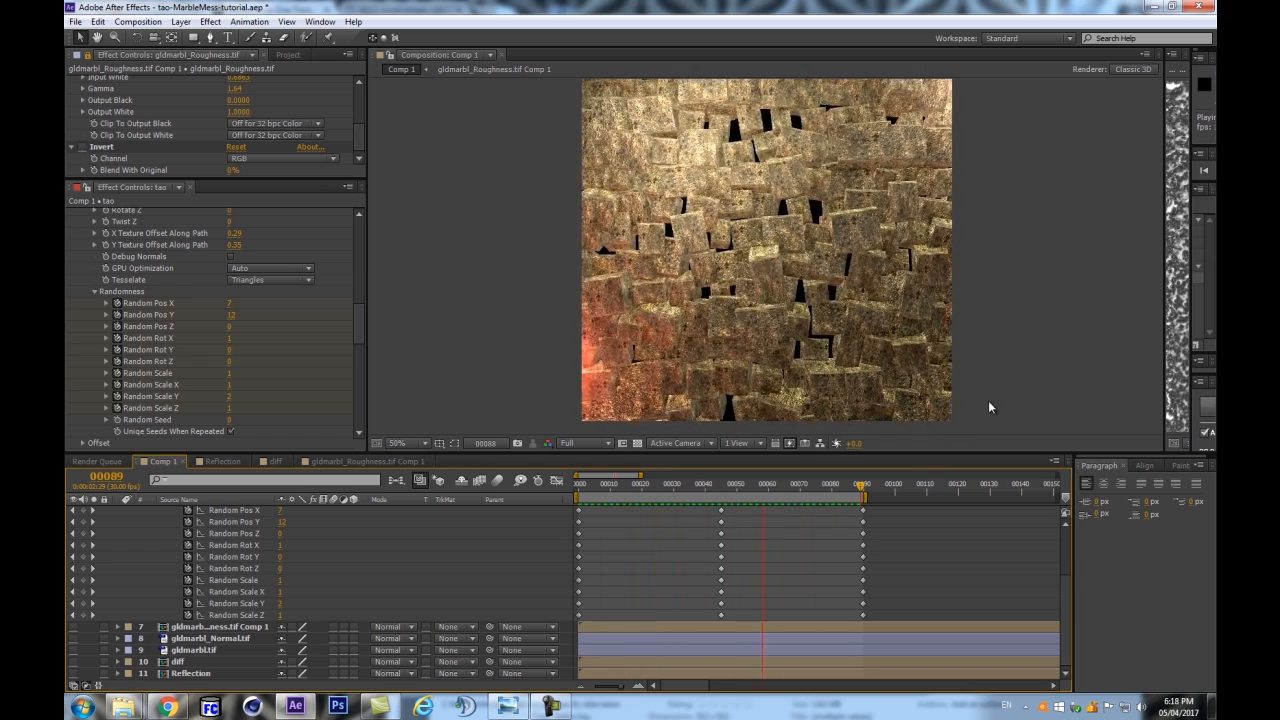
pyautogui.press('space')
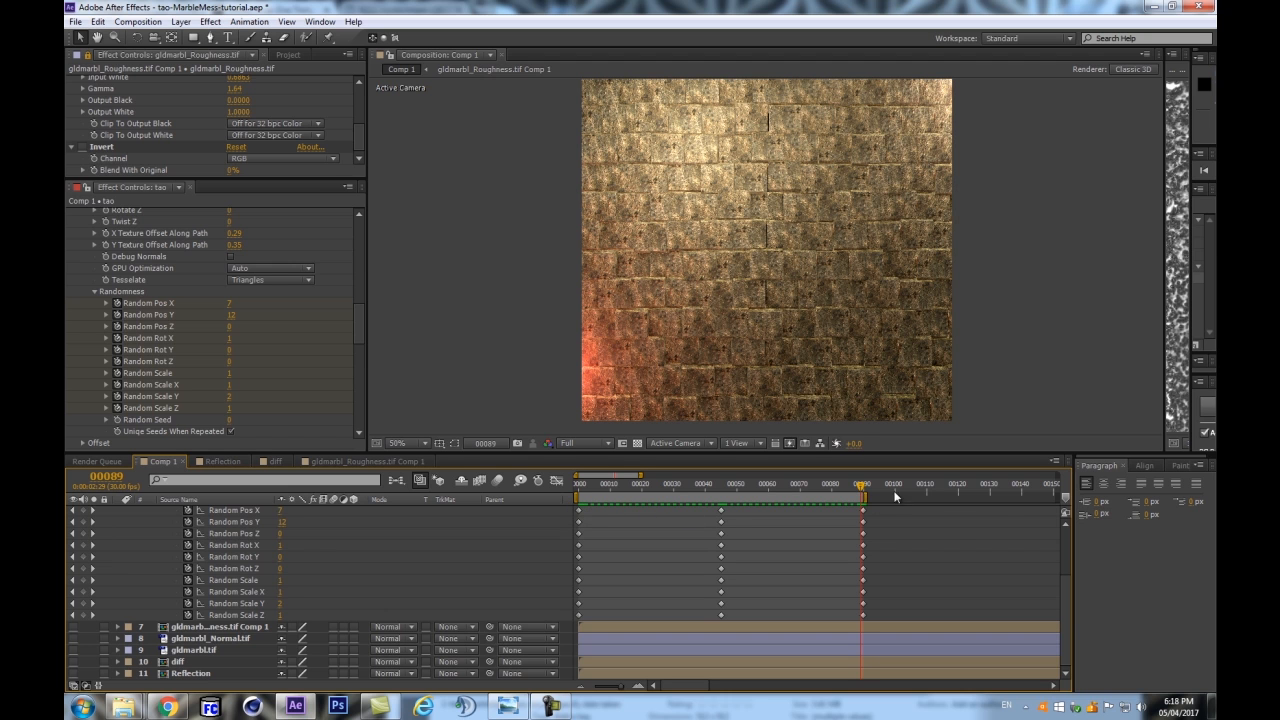
# Rearrange the workspace to reveal the full preview settings and switch them to Shift+RAM Preview Options
pyautogui.moveTo(1164, 292); pyautogui.dragTo(1029, 286)
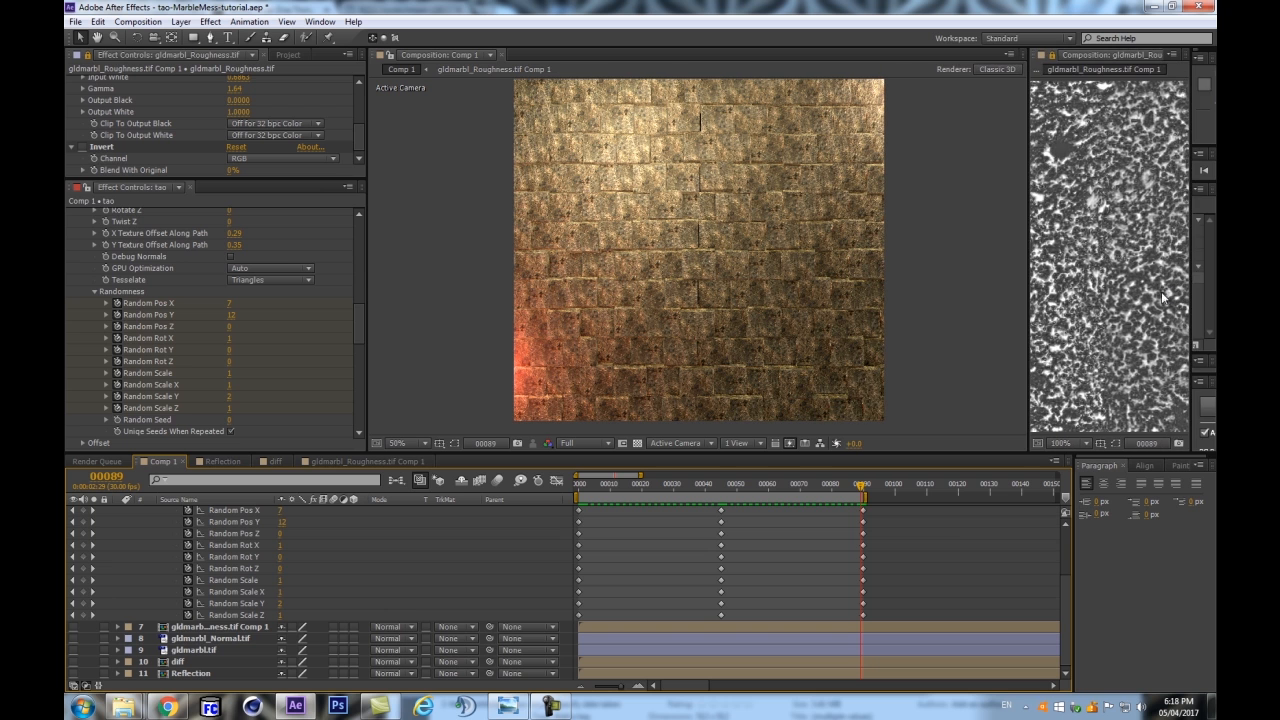
pyautogui.moveTo(1190, 278); pyautogui.dragTo(992, 295)
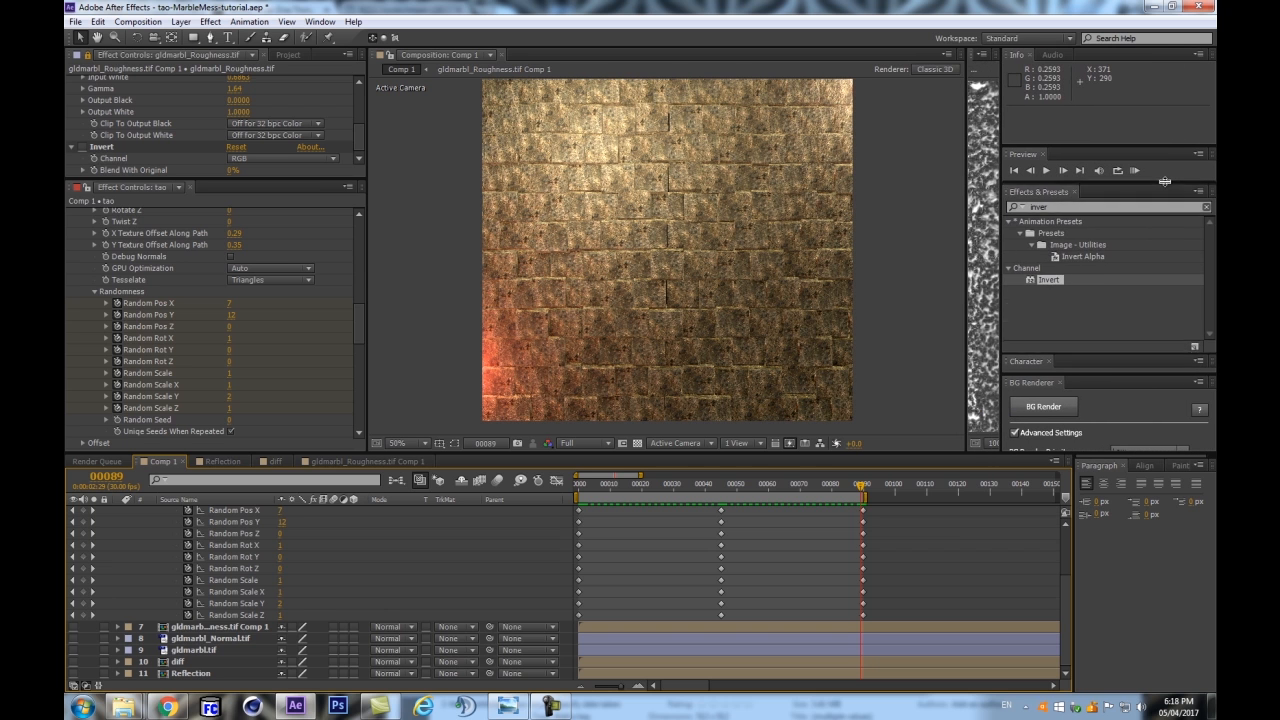
pyautogui.moveTo(1182, 297); pyautogui.dragTo(1182, 281)
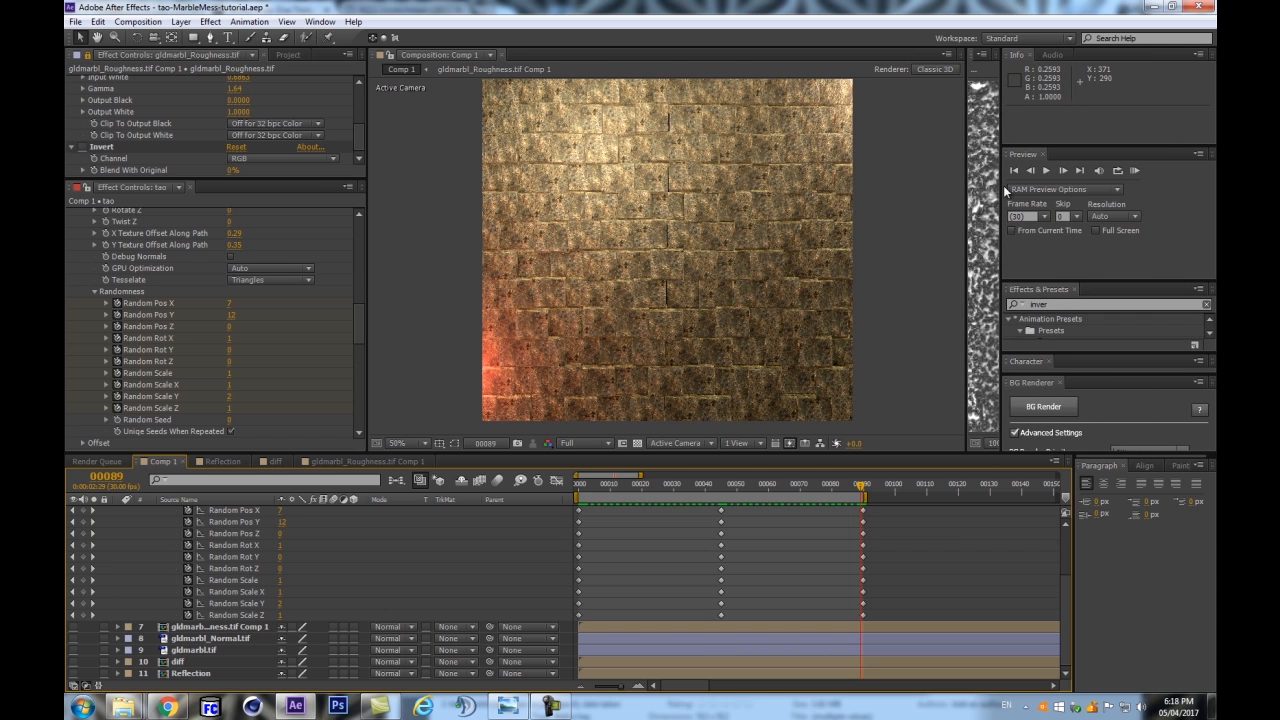
pyautogui.click(1118, 190)
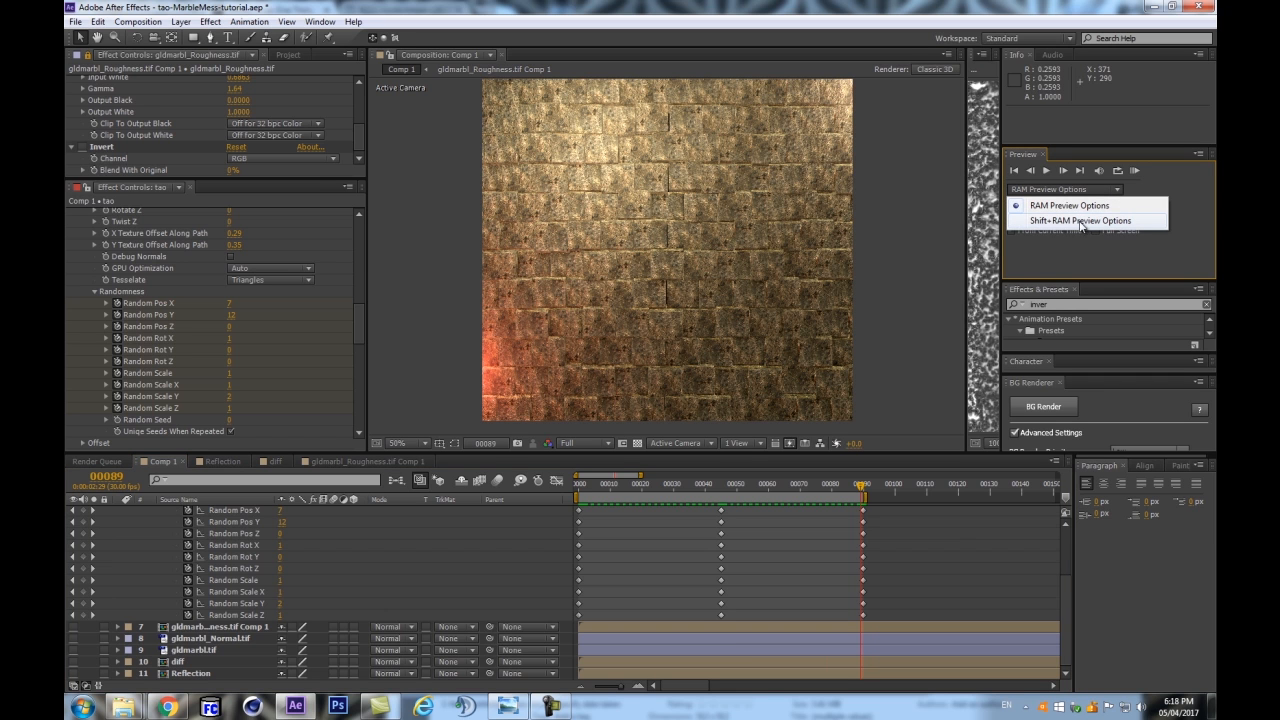
pyautogui.click(1080, 221)
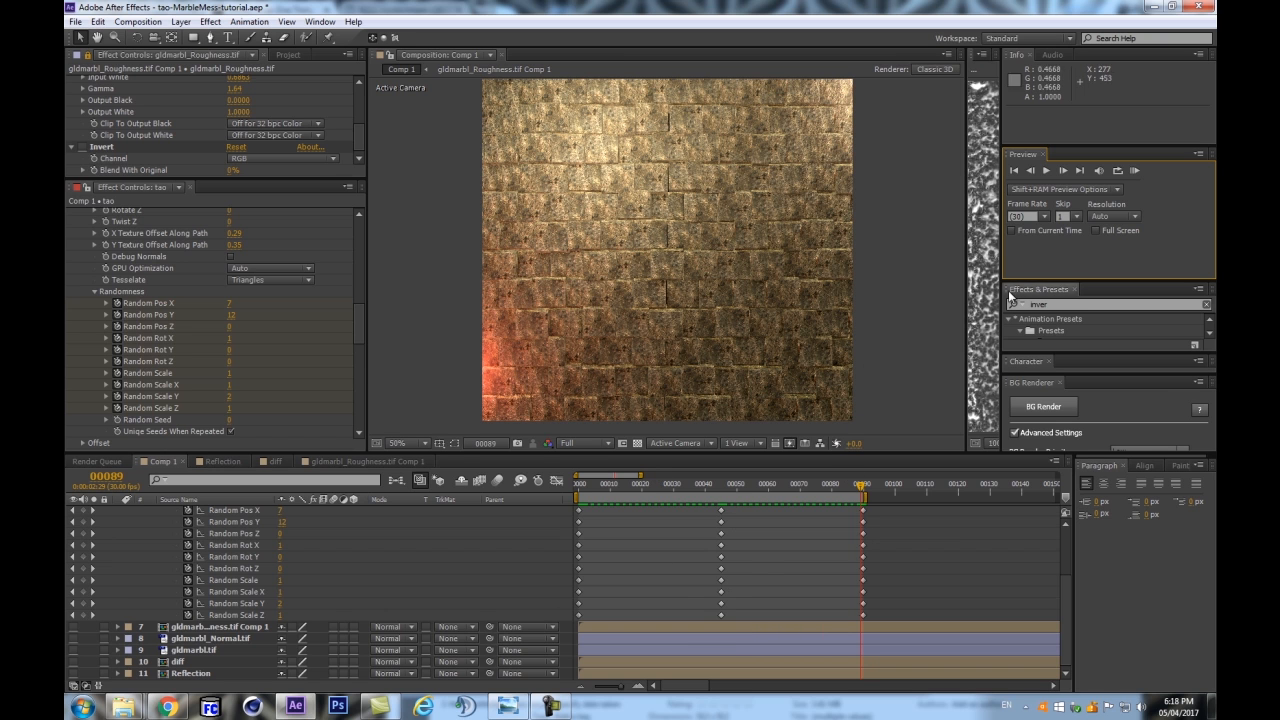
# Play the tile animation as a RAM preview that skips every other frame, and stop it
pyautogui.click(232, 627)
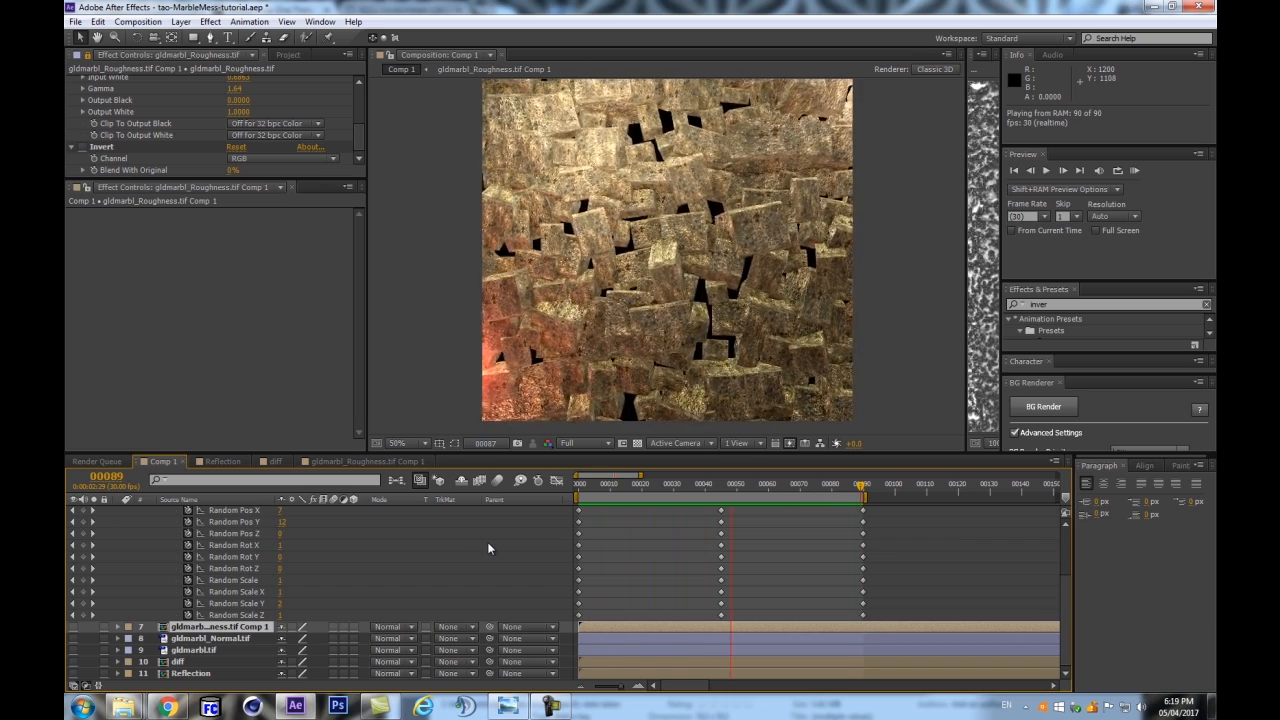
pyautogui.press('KP_0')
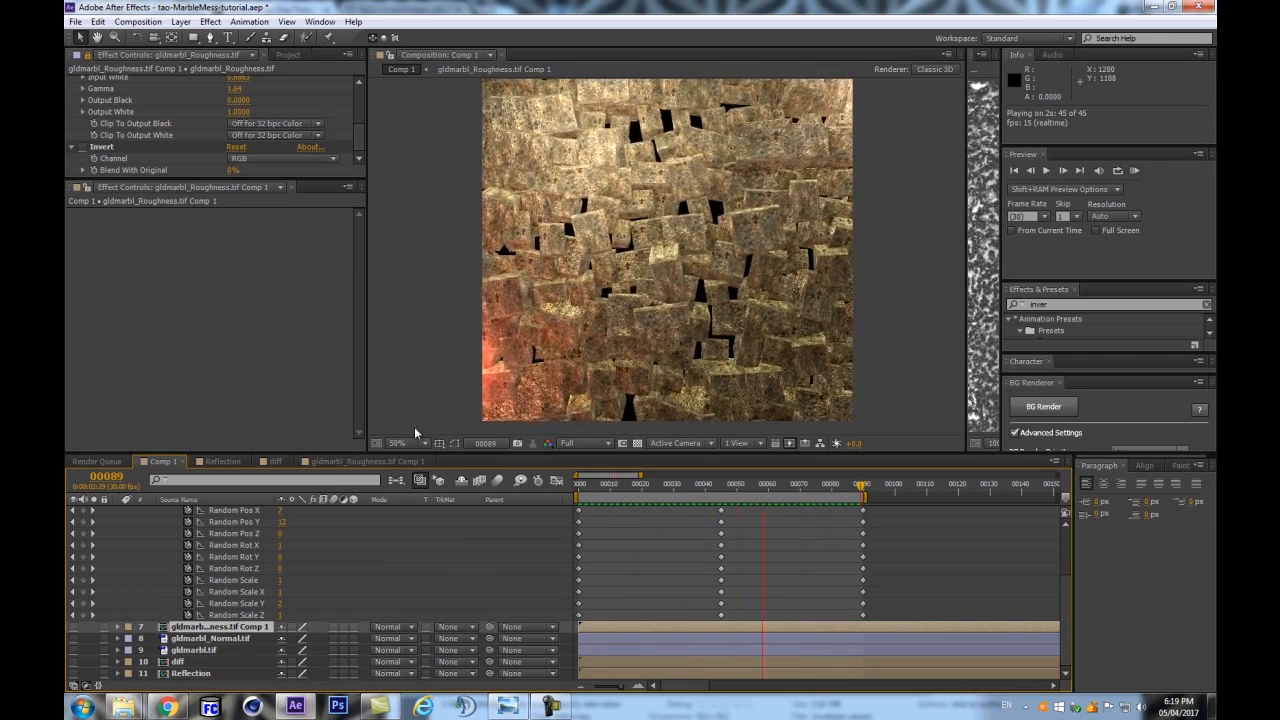
pyautogui.press('space')
# At frame 45, set the Random Seed of the tao layer's tiles to 66
pyautogui.moveTo(706, 487); pyautogui.dragTo(722, 487)
pyautogui.scroll(3, 295, 590)
pyautogui.scroll(-3, 316, 592)
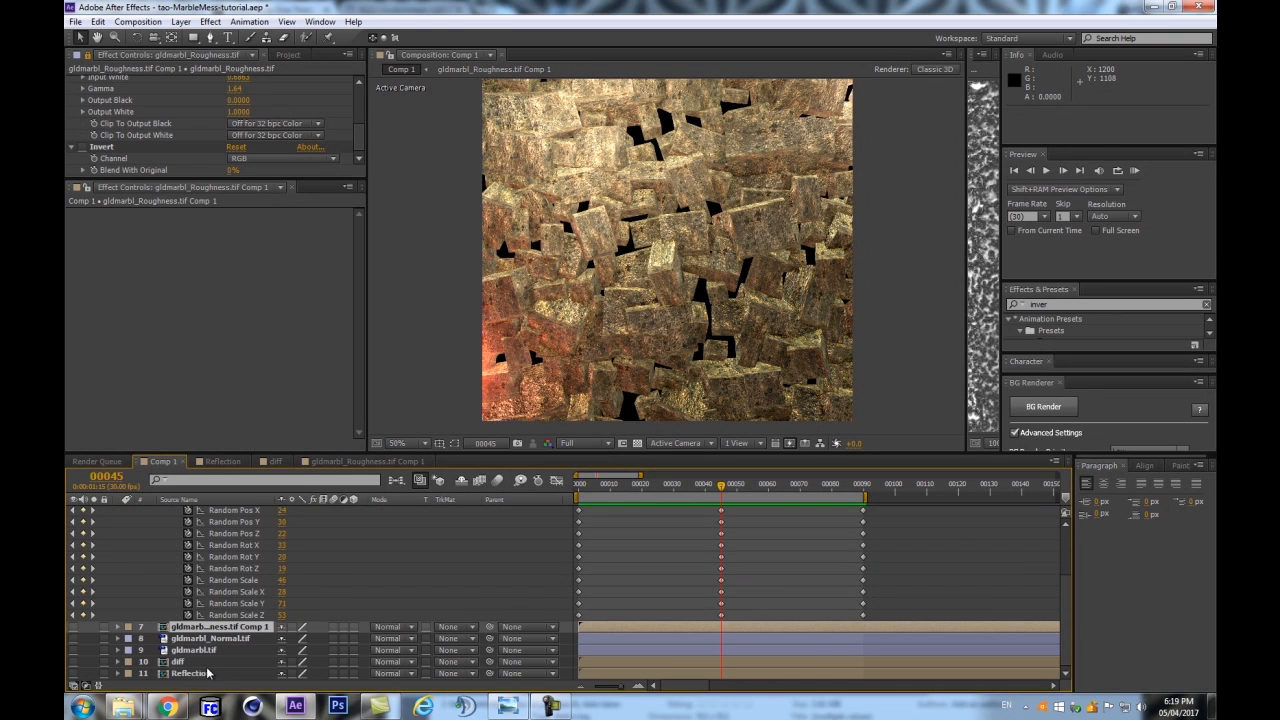
pyautogui.scroll(3, 195, 668)
pyautogui.click(190, 569)
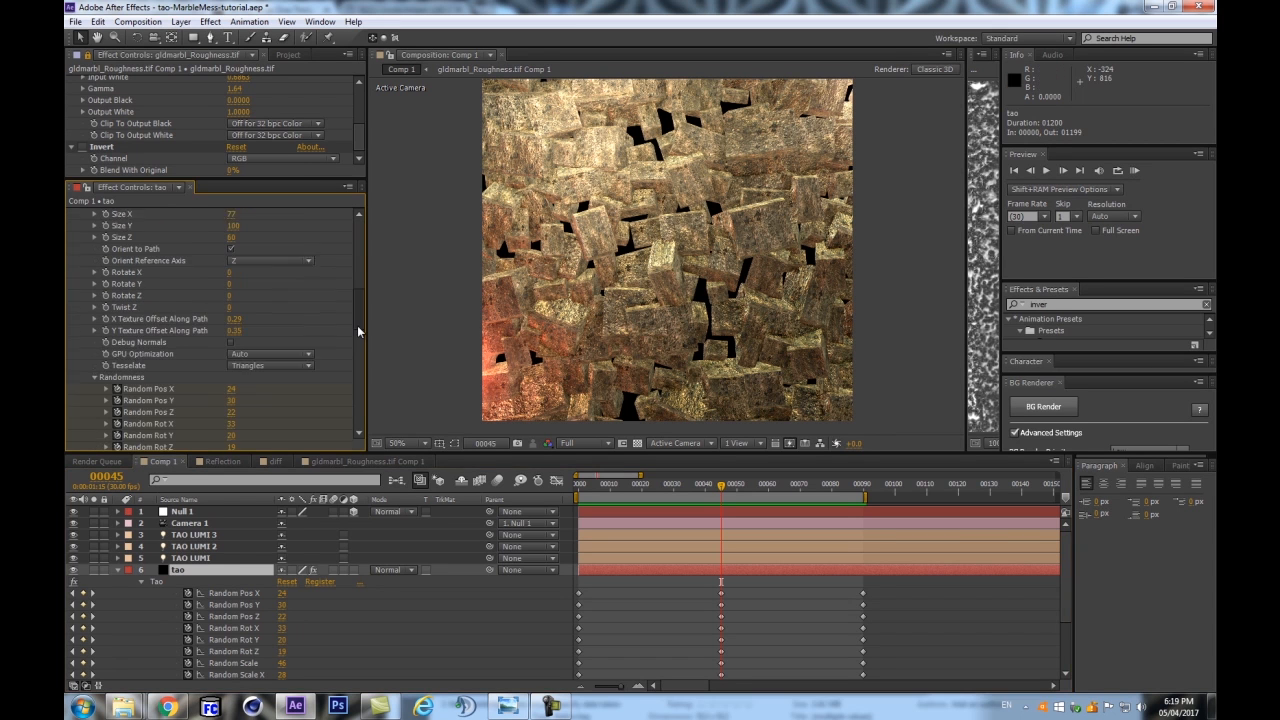
pyautogui.scroll(-10, 356, 325)
pyautogui.scroll(-5, 359, 330)
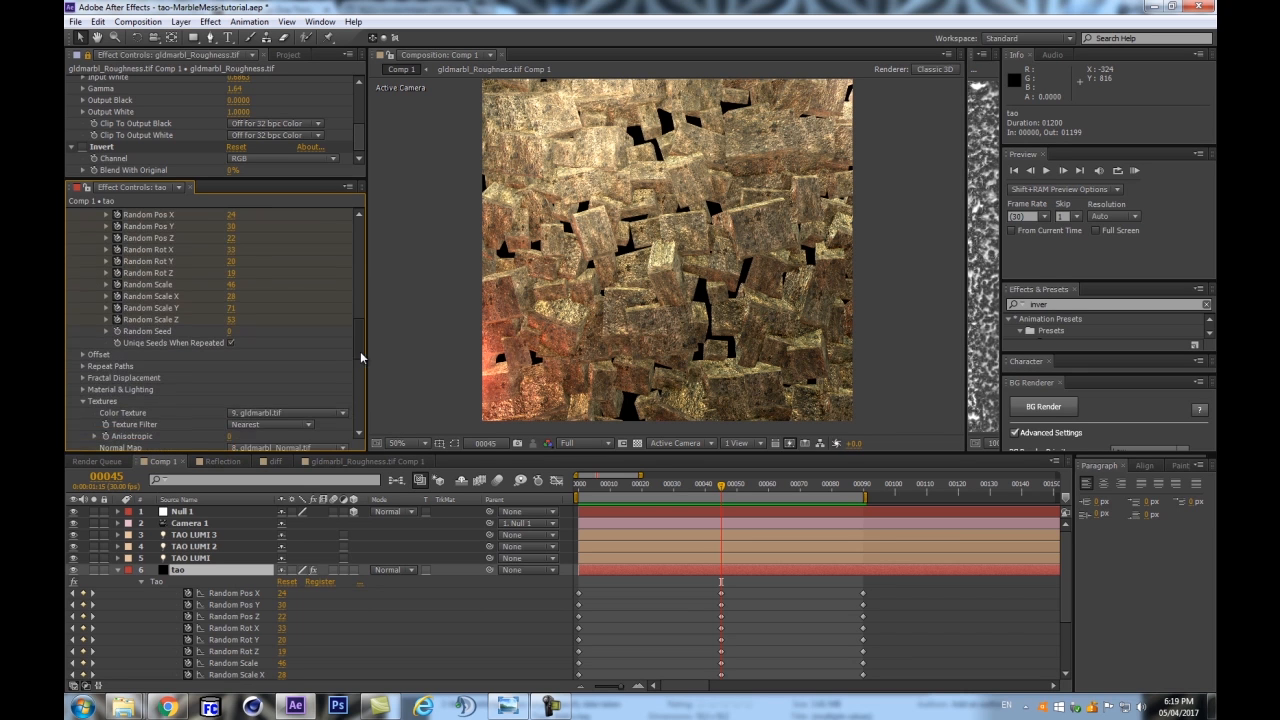
pyautogui.scroll(-2, 360, 355)
pyautogui.click(230, 336)
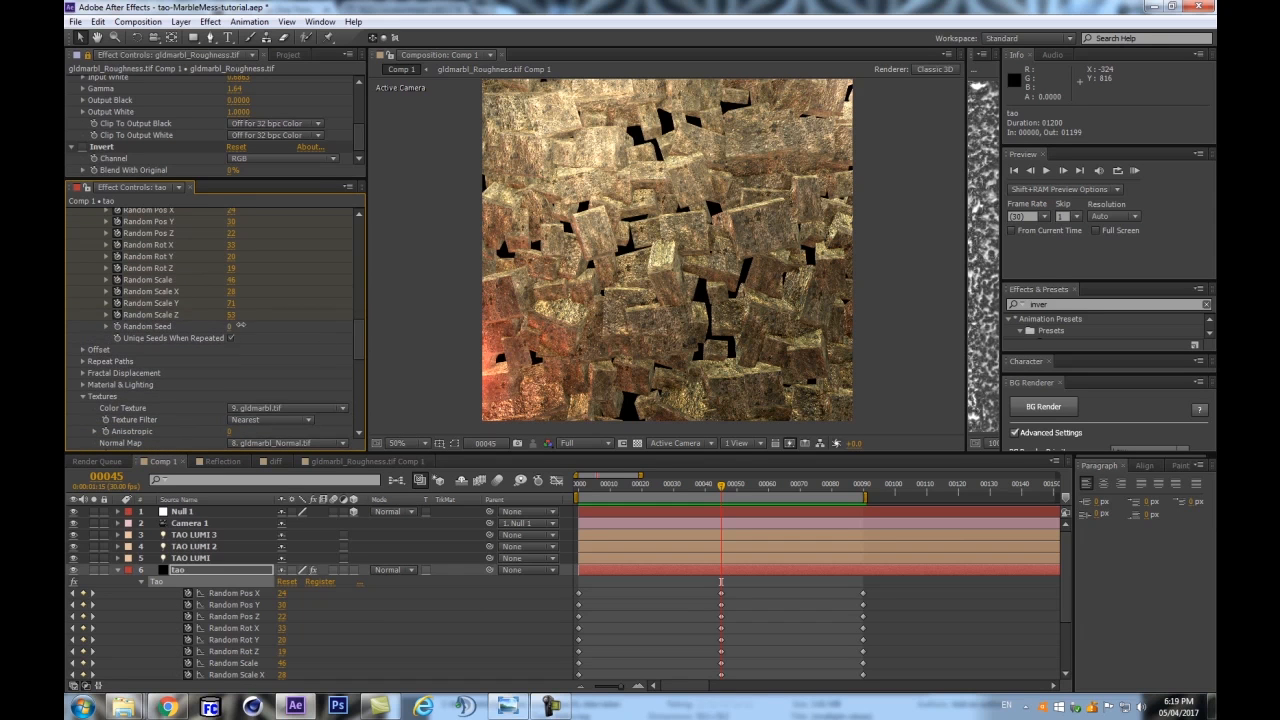
pyautogui.moveTo(249, 323); pyautogui.dragTo(274, 324)
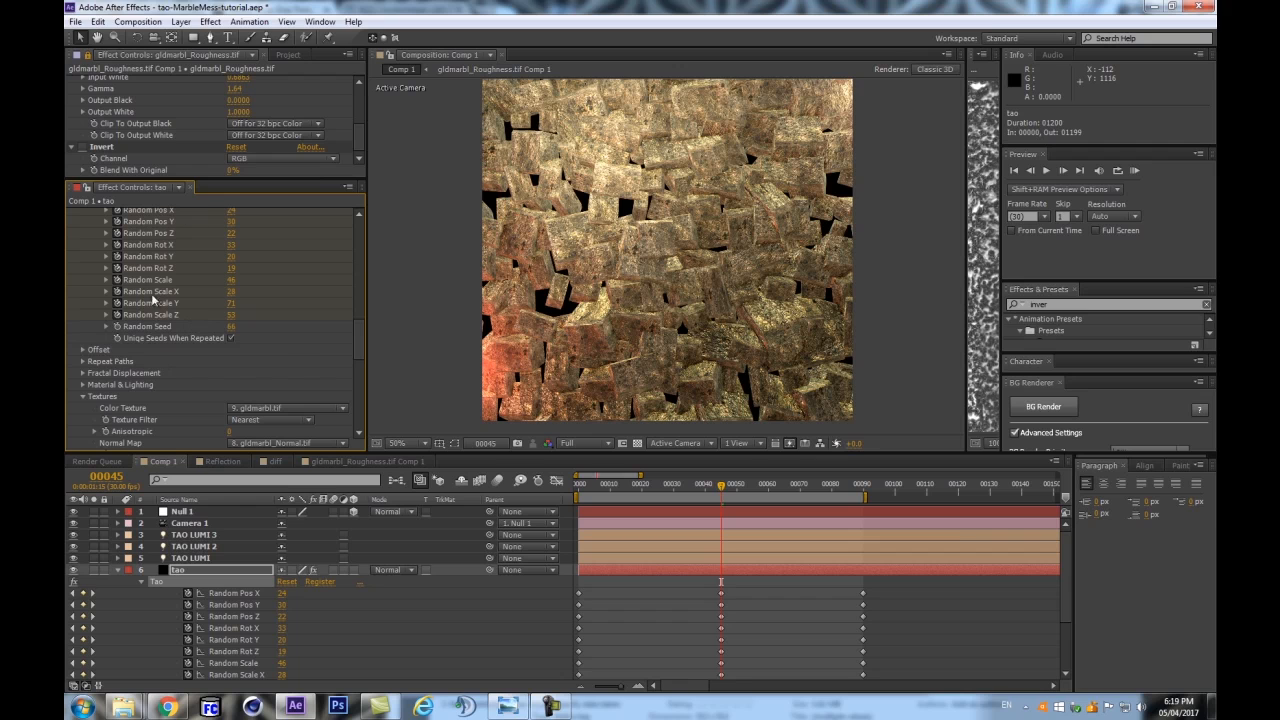
pyautogui.moveTo(748, 488); pyautogui.dragTo(722, 487)
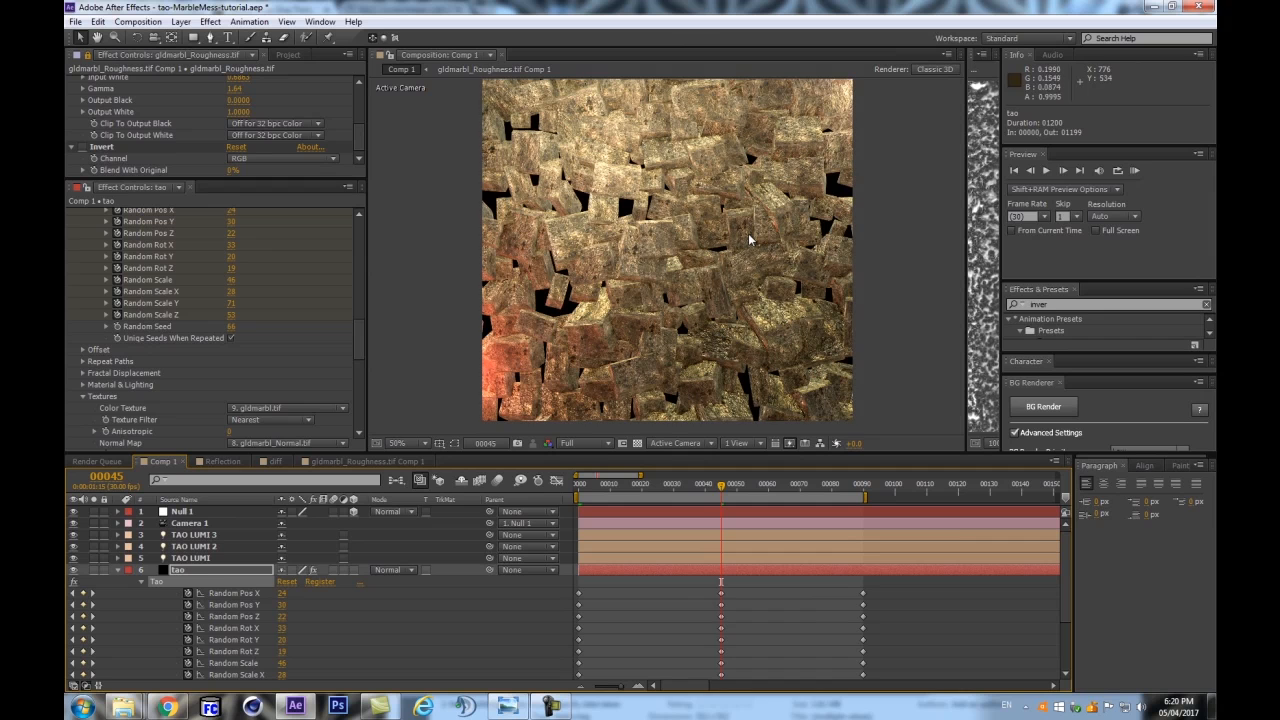
# Try an AO Intensity of 68 and an AO Lift of 0.48 on the tiles, and undo both changes
pyautogui.moveTo(357, 321); pyautogui.dragTo(357, 418)
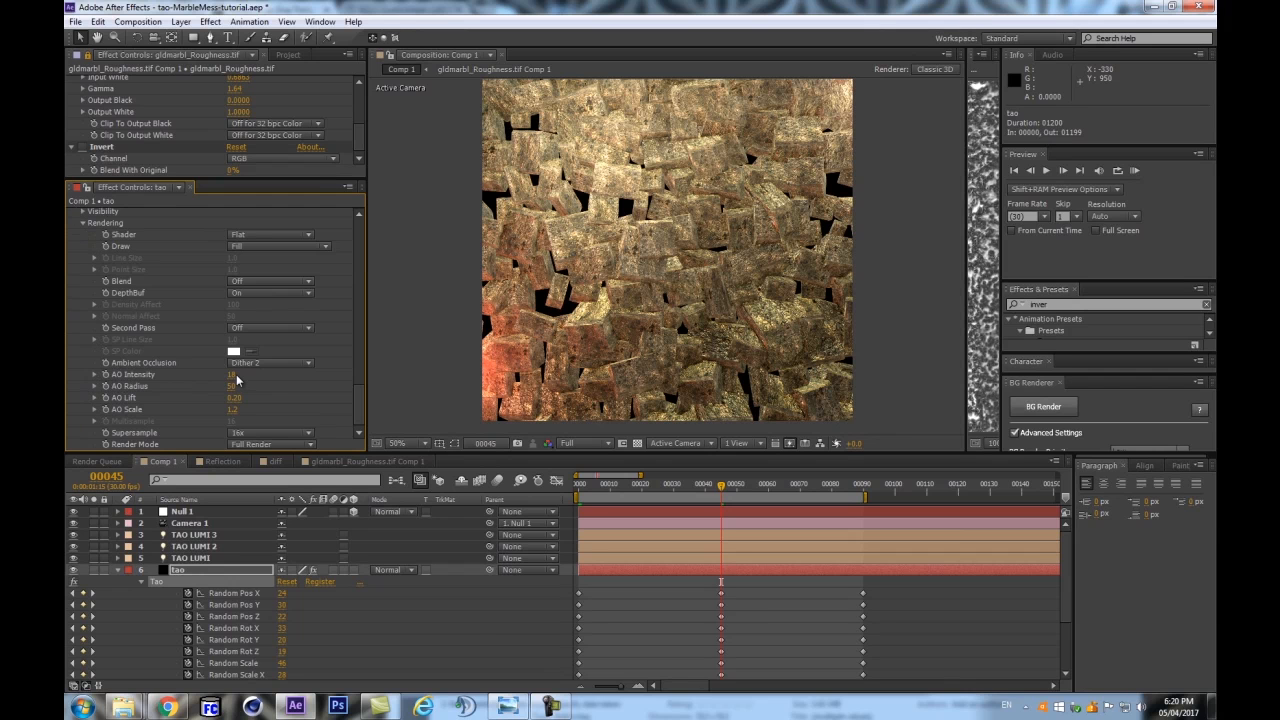
pyautogui.moveTo(243, 379); pyautogui.dragTo(255, 370)
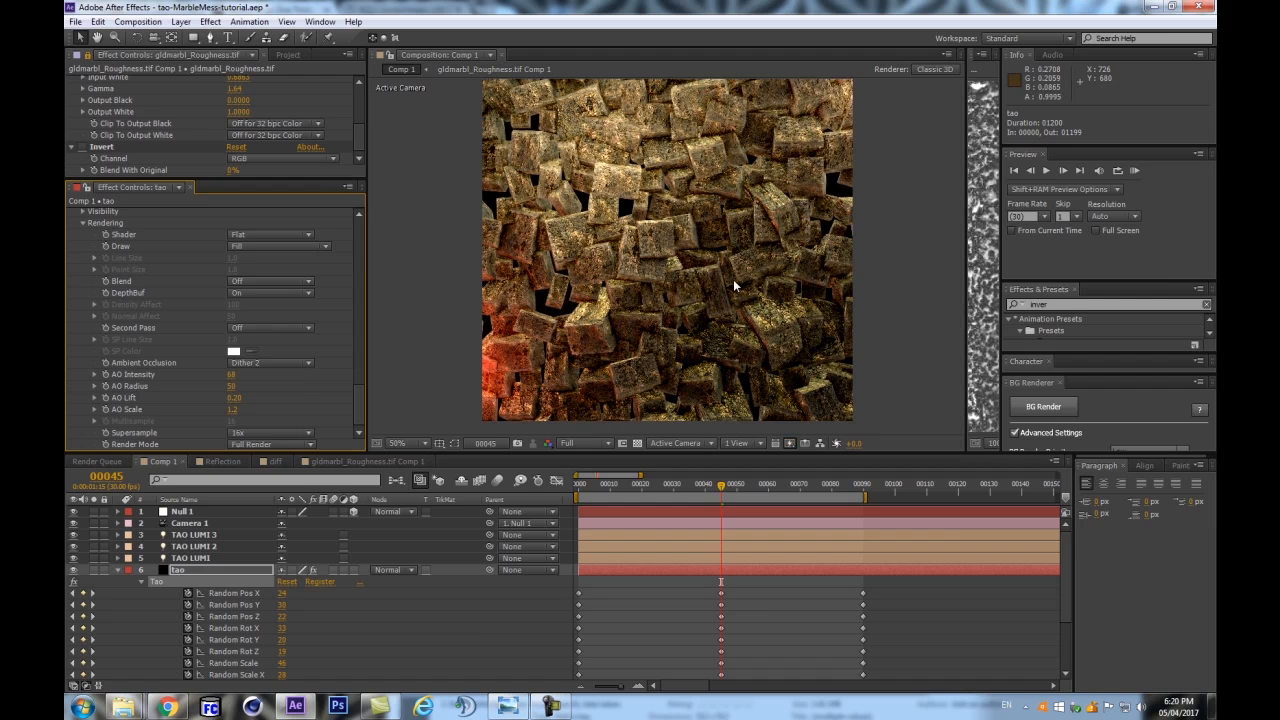
pyautogui.moveTo(233, 405); pyautogui.dragTo(249, 398)
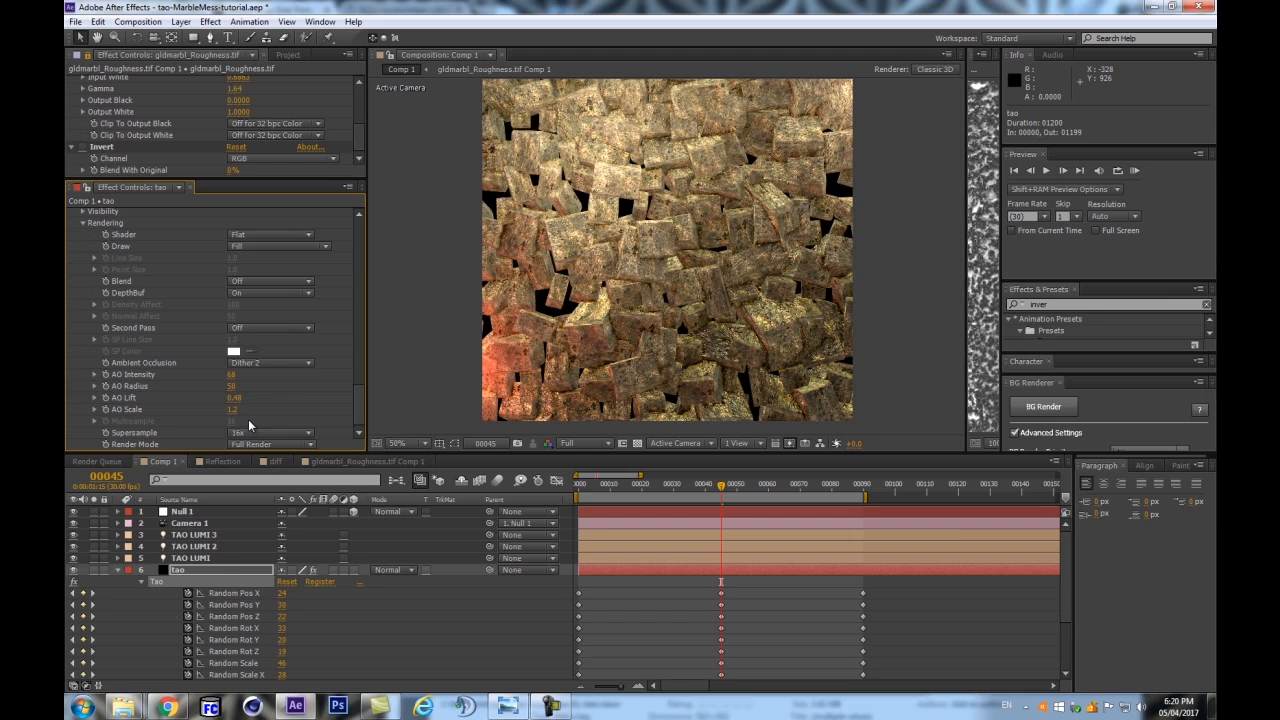
pyautogui.hotkey('ctrl', 'z')
pyautogui.hotkey('ctrl', 'z')
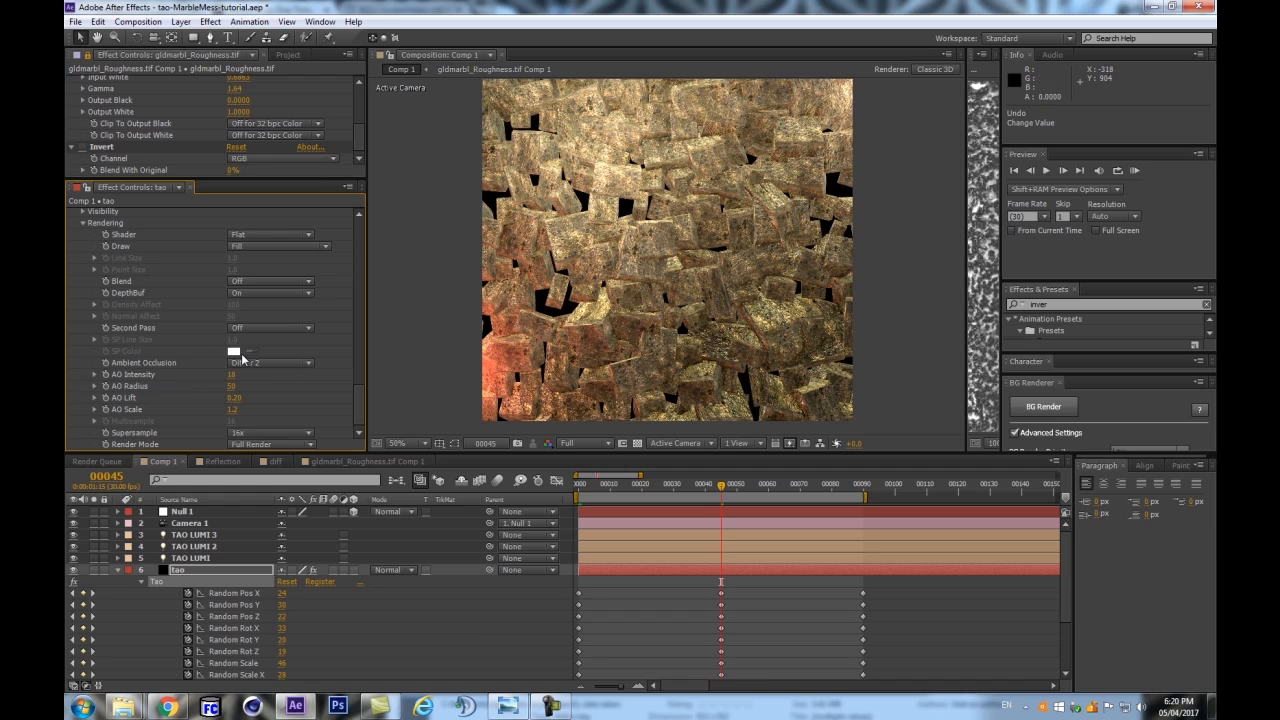
# Set the tiles' AO Intensity to 76, AO Lift to 0.37, AO Scale to 0.6 and AO Radius to 84, and compare with the snapshot
pyautogui.hotkey('ctrl', 'shift', 'z')
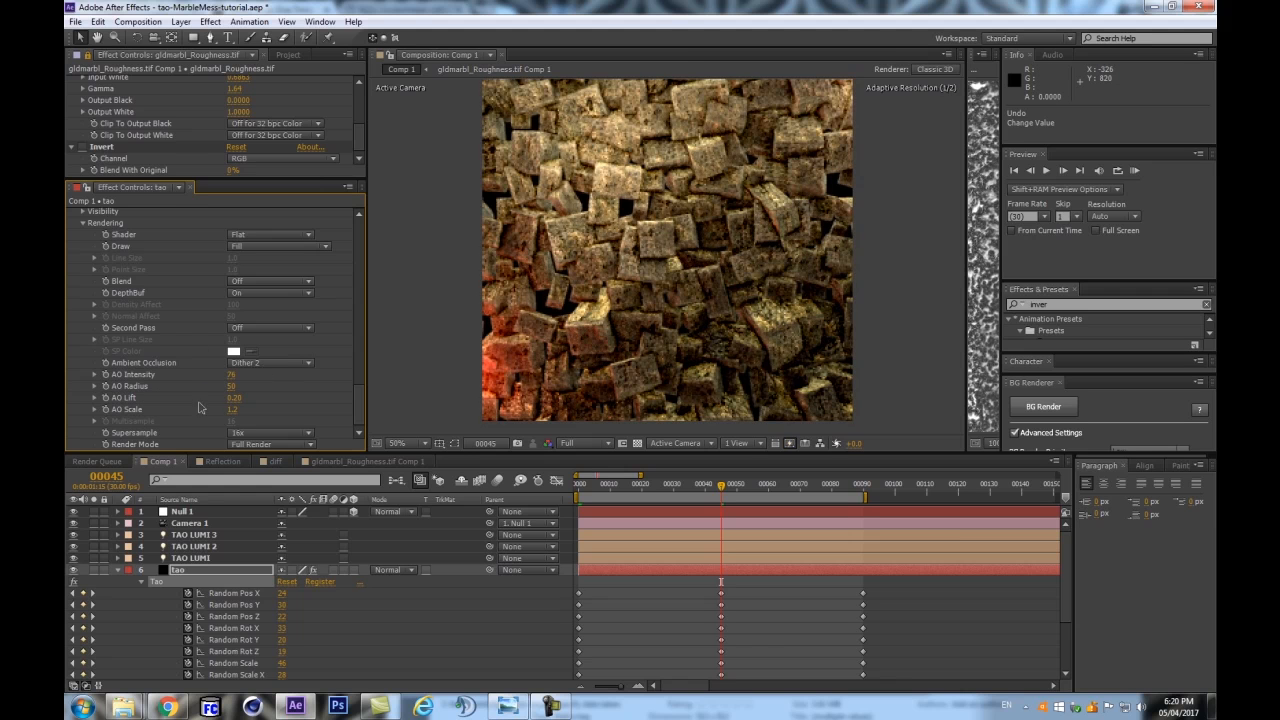
pyautogui.moveTo(228, 397)
pyautogui.mouseDown()
pyautogui.moveTo(240, 397)
pyautogui.moveTo(230, 409)
pyautogui.mouseUp()
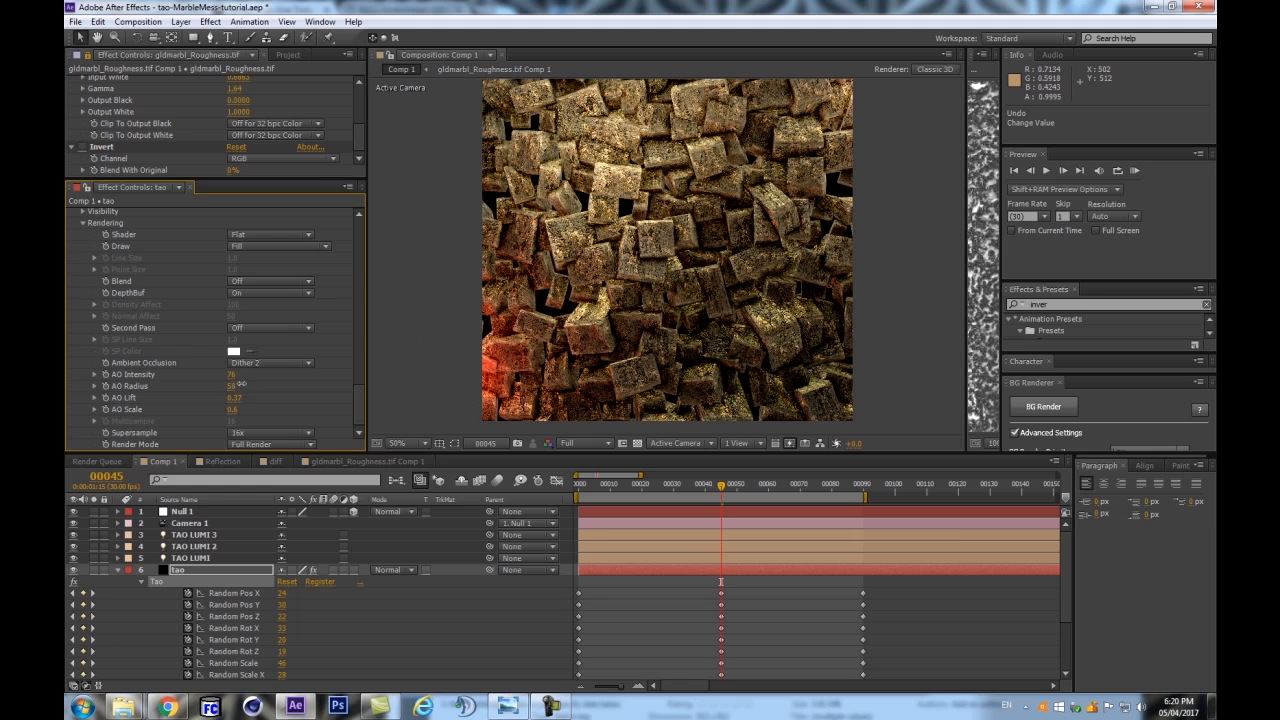
pyautogui.moveTo(240, 383); pyautogui.dragTo(256, 378)
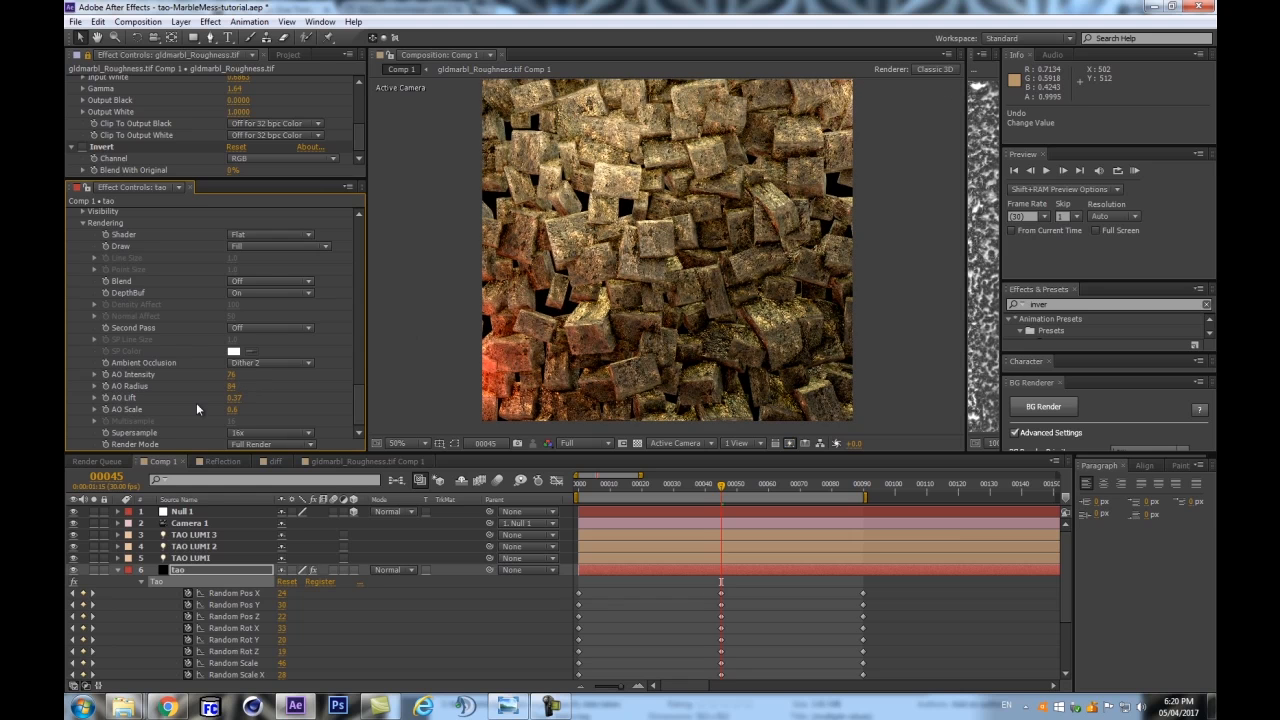
pyautogui.press('F5')
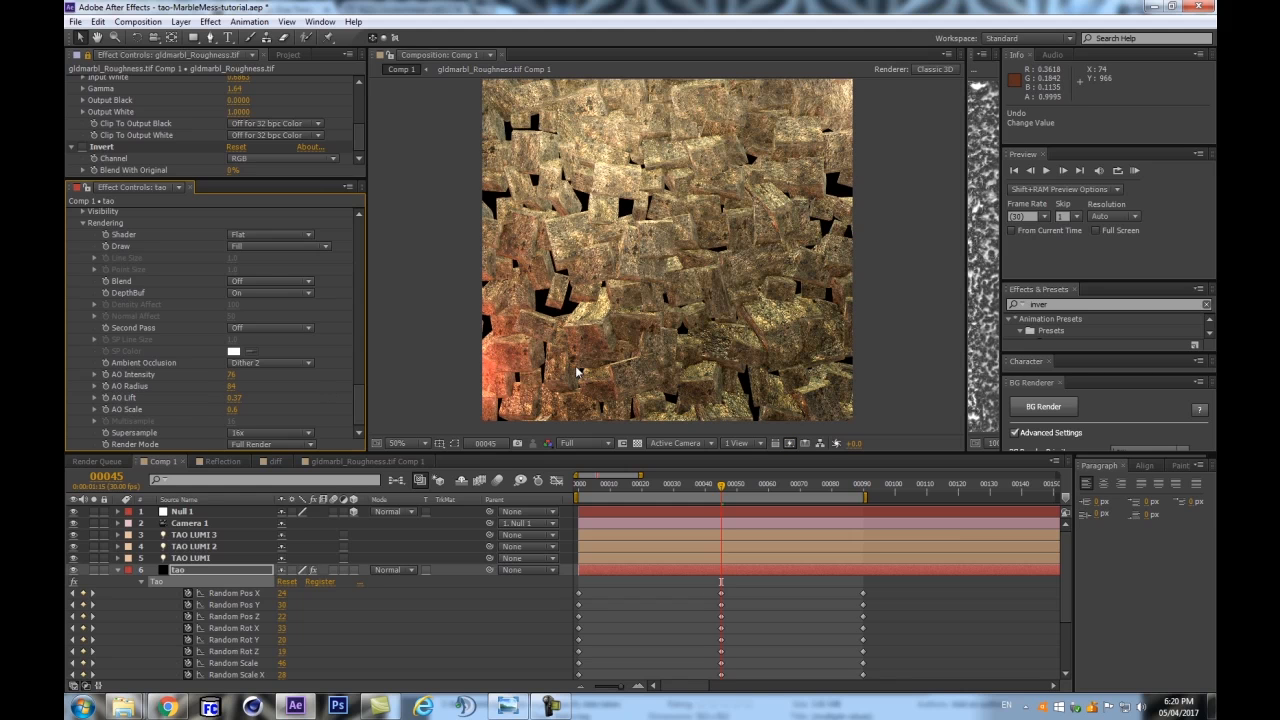
# Compare the Ambient Occlusion modes On and Dither 2 on the enlarged tiles, ending on Dither 2
pyautogui.moveTo(902, 451); pyautogui.dragTo(909, 540)
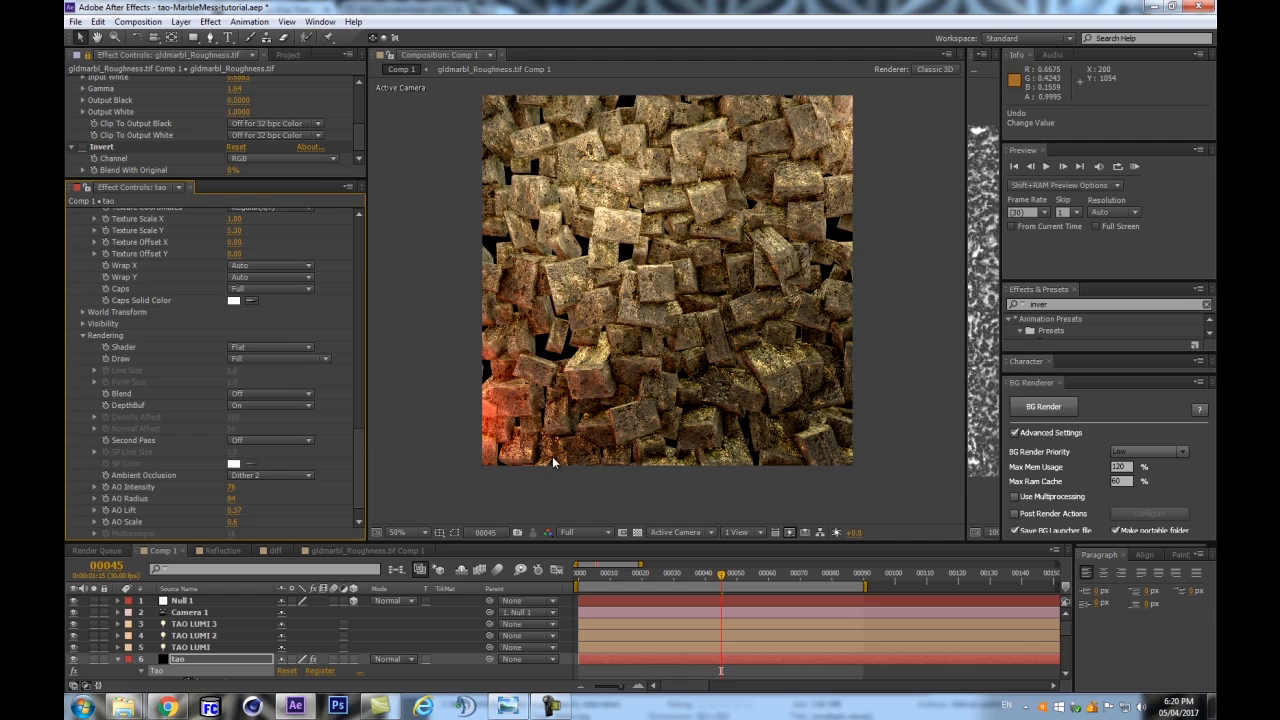
pyautogui.scroll(2, 715, 432)
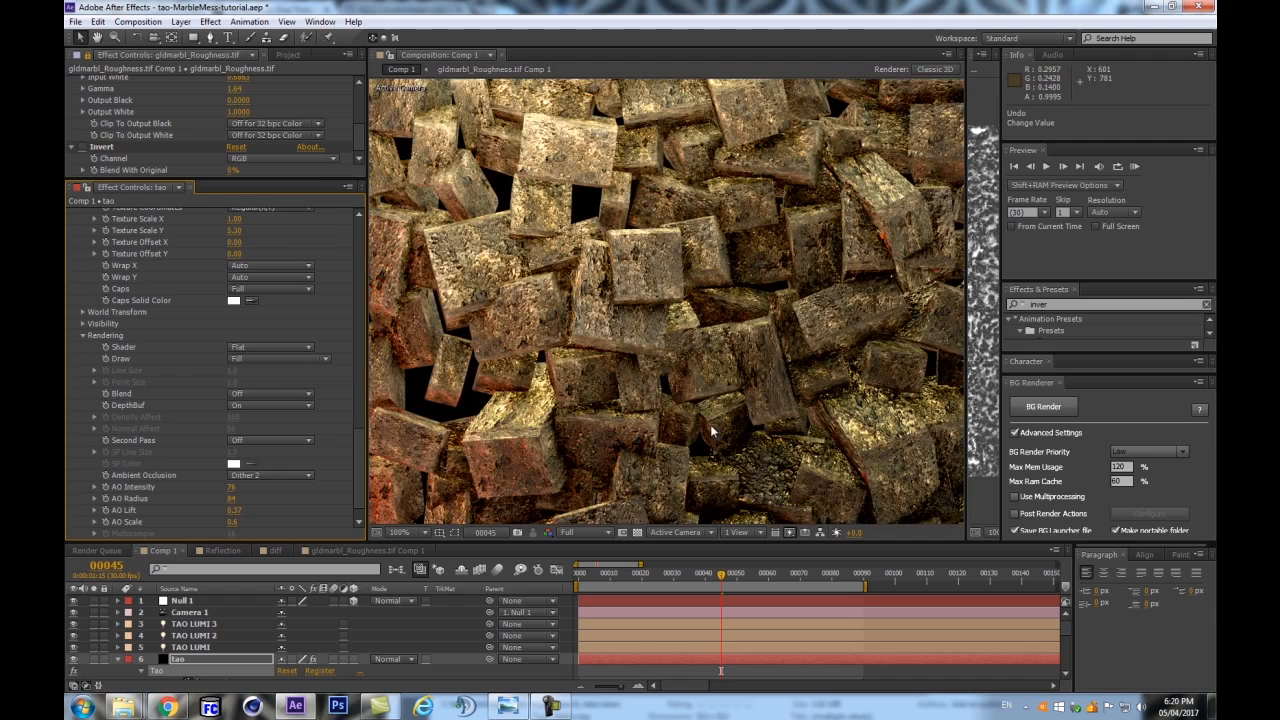
pyautogui.scroll(1, 760, 263)
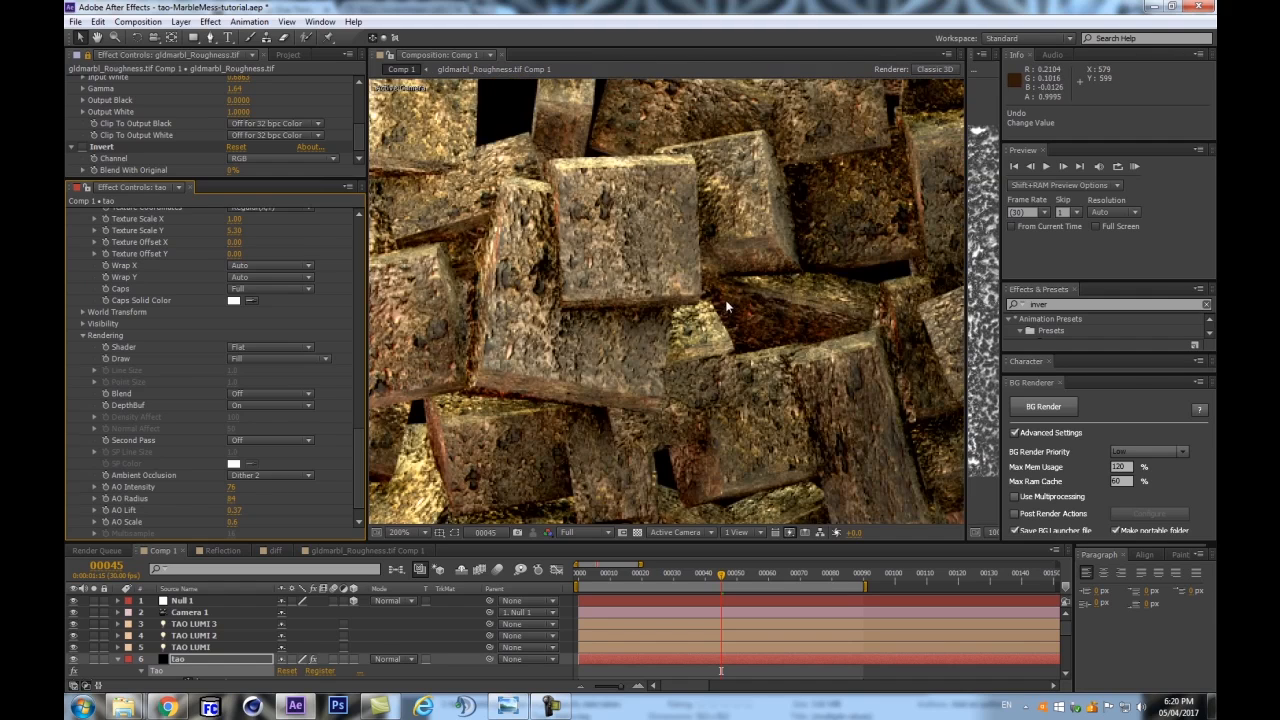
pyautogui.click(266, 476)
pyautogui.click(257, 505)
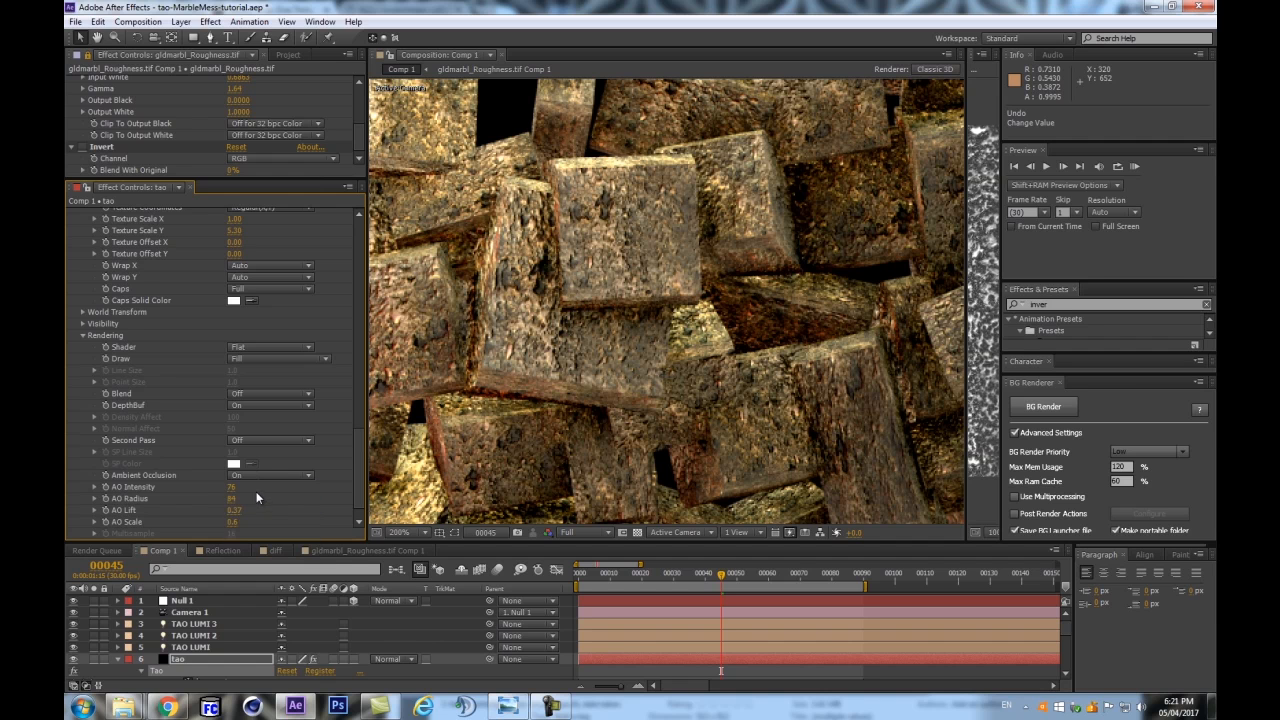
pyautogui.click(260, 476)
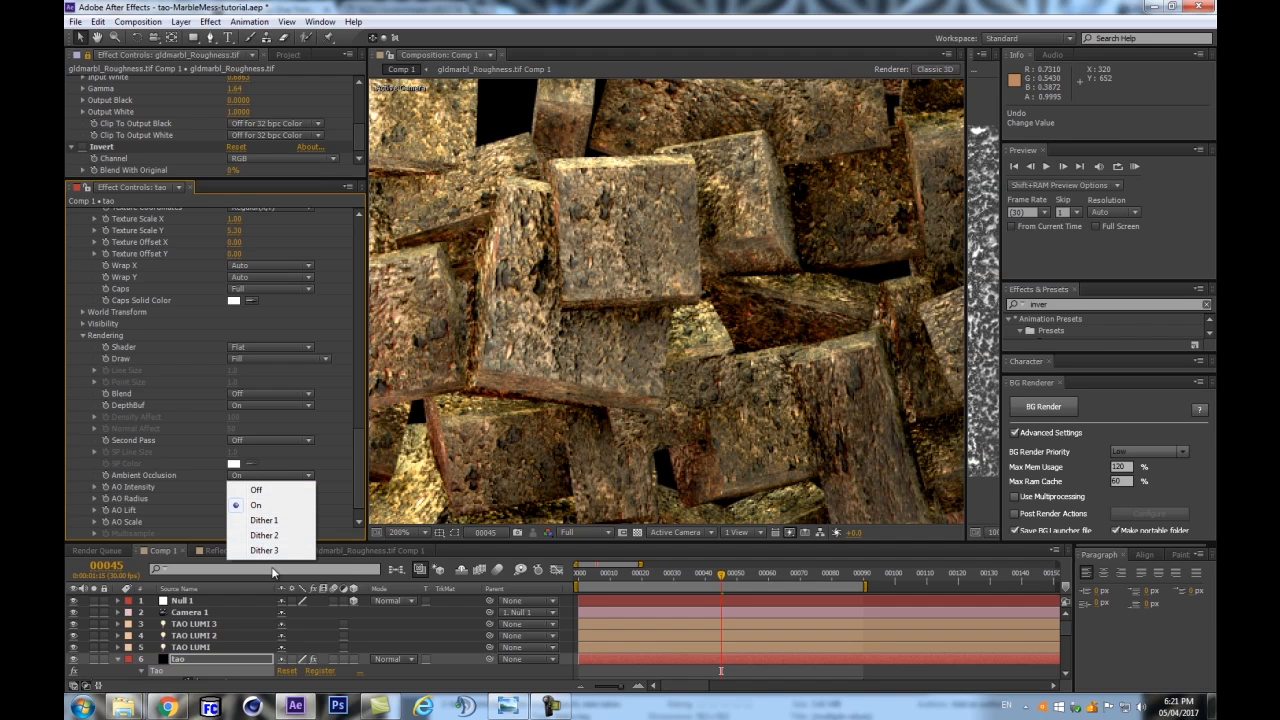
pyautogui.click(258, 507)
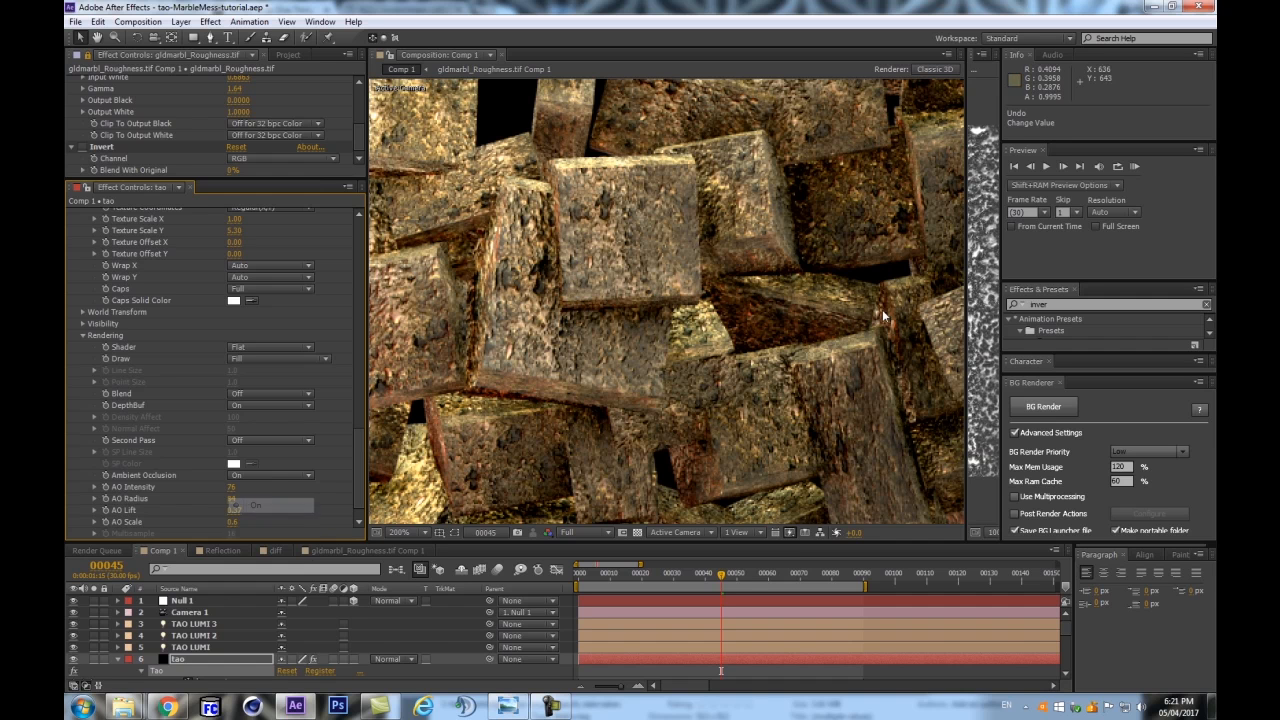
pyautogui.click(270, 475)
pyautogui.click(272, 540)
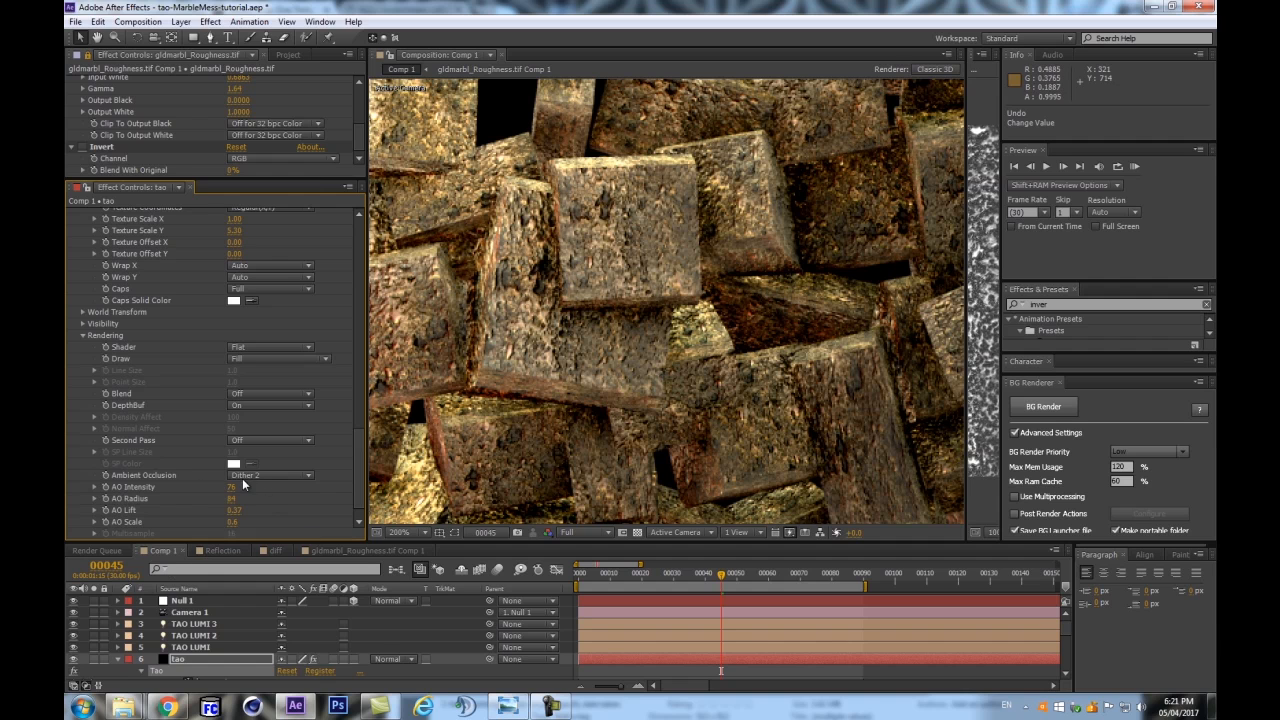
# Examine the ambient occlusion shading on the scattered tiles at frame 45, both up close and across the whole wall
pyautogui.press('space')
pyautogui.moveTo(481, 256); pyautogui.dragTo(685, 441)
pyautogui.scroll(-1, 744, 349)
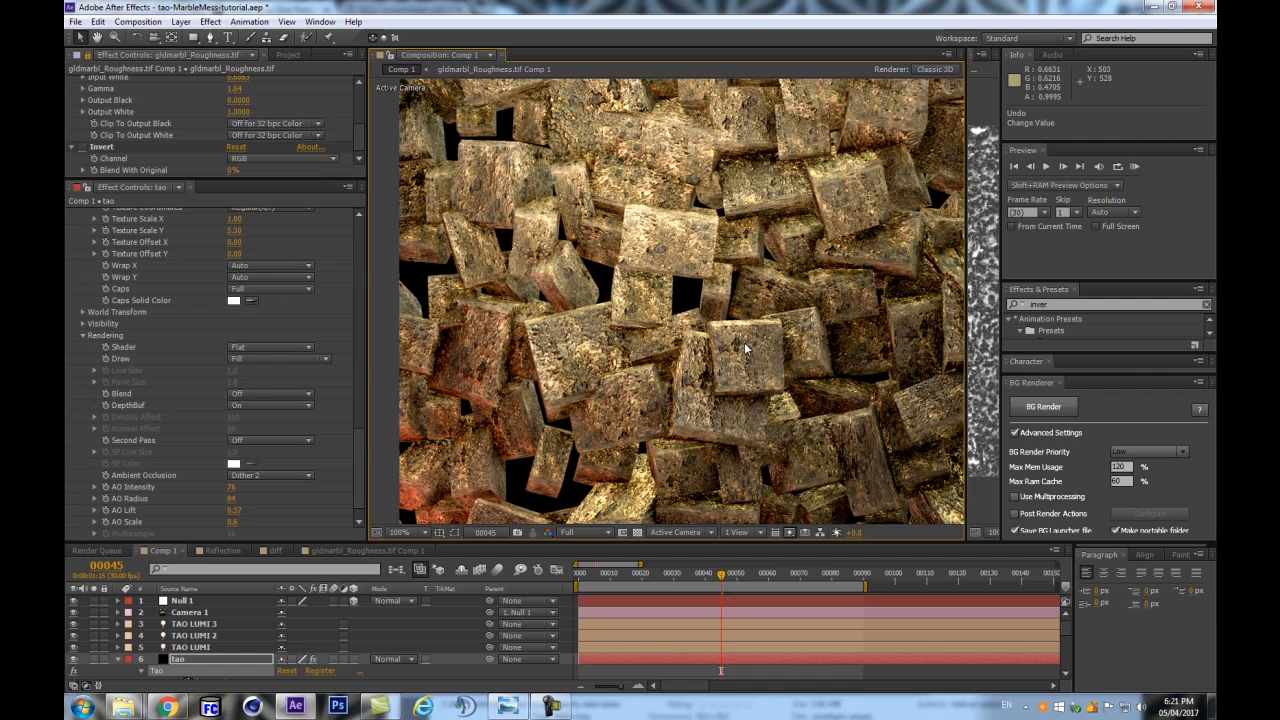
pyautogui.scroll(-1, 744, 349)
pyautogui.scroll(2, 744, 352)
pyautogui.press('space')
pyautogui.moveTo(744, 352); pyautogui.dragTo(563, 403)
pyautogui.scroll(-1, 563, 403)
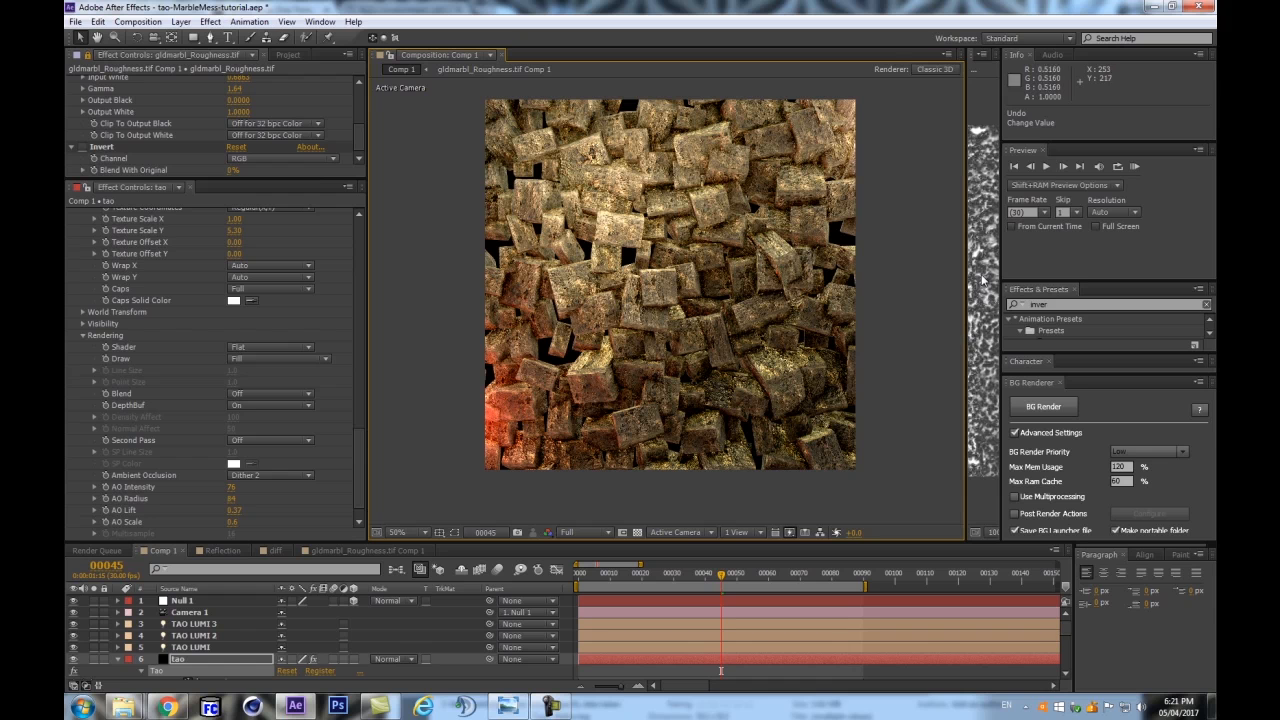
# Collapse the tao layer's properties, and widen the roughness map viewer beside the main composition view
pyautogui.click(118, 660)
pyautogui.click(221, 662)
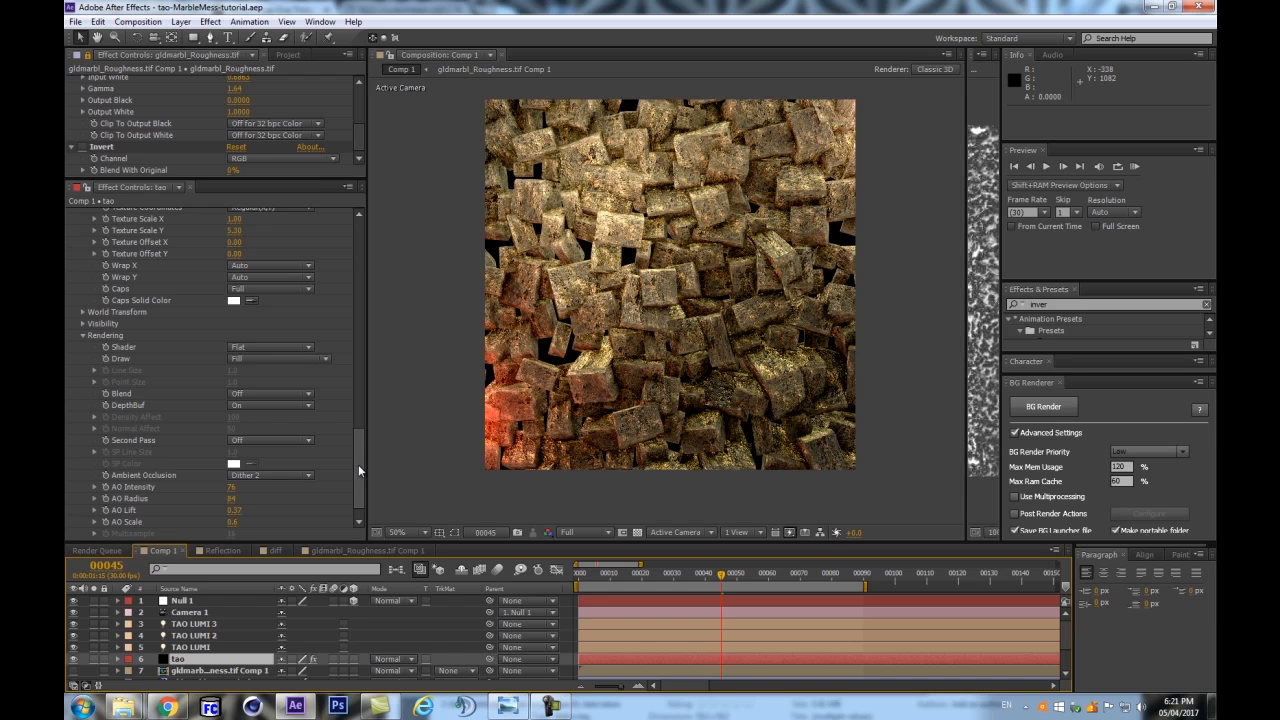
pyautogui.scroll(2, 648, 374)
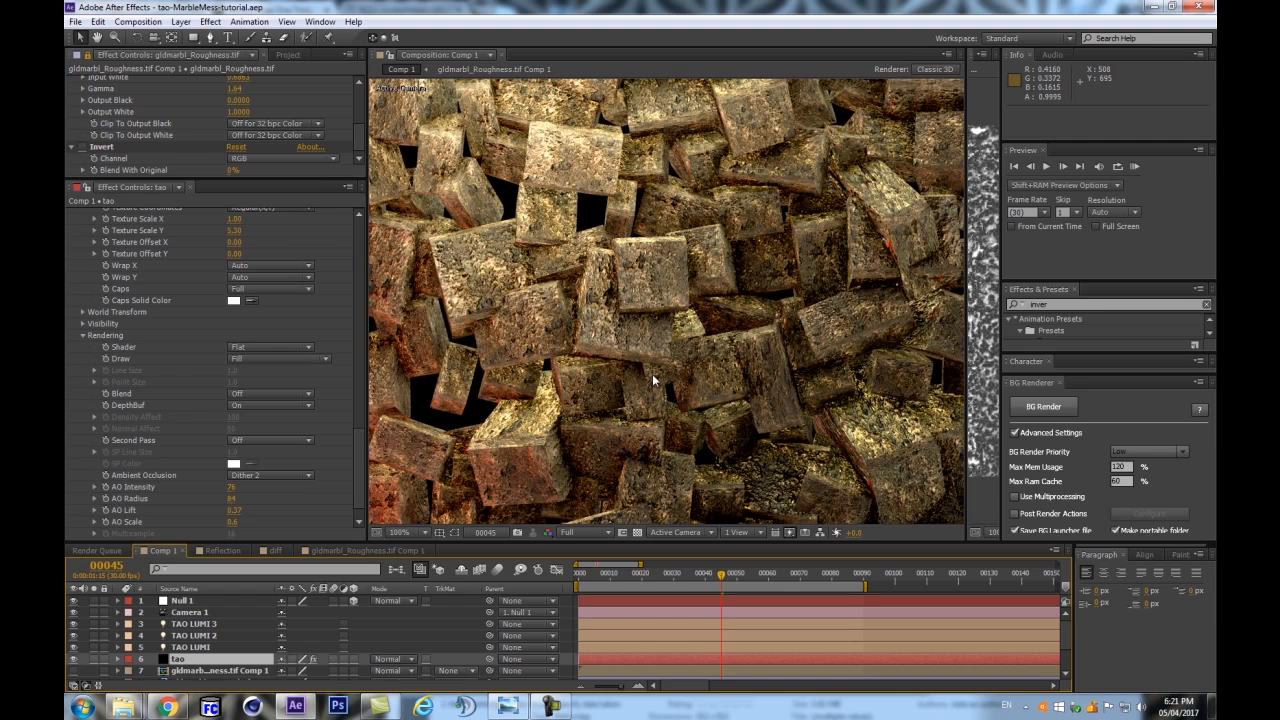
pyautogui.scroll(-2, 652, 378)
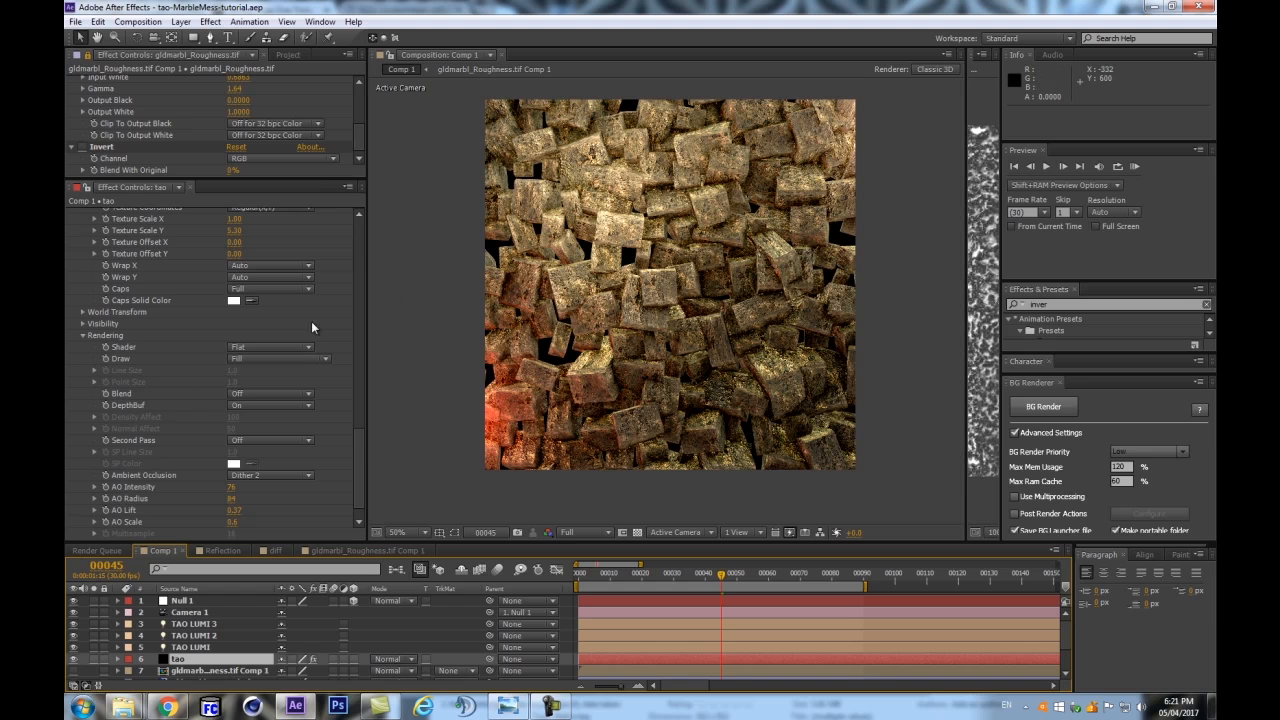
pyautogui.scroll(3, 345, 420)
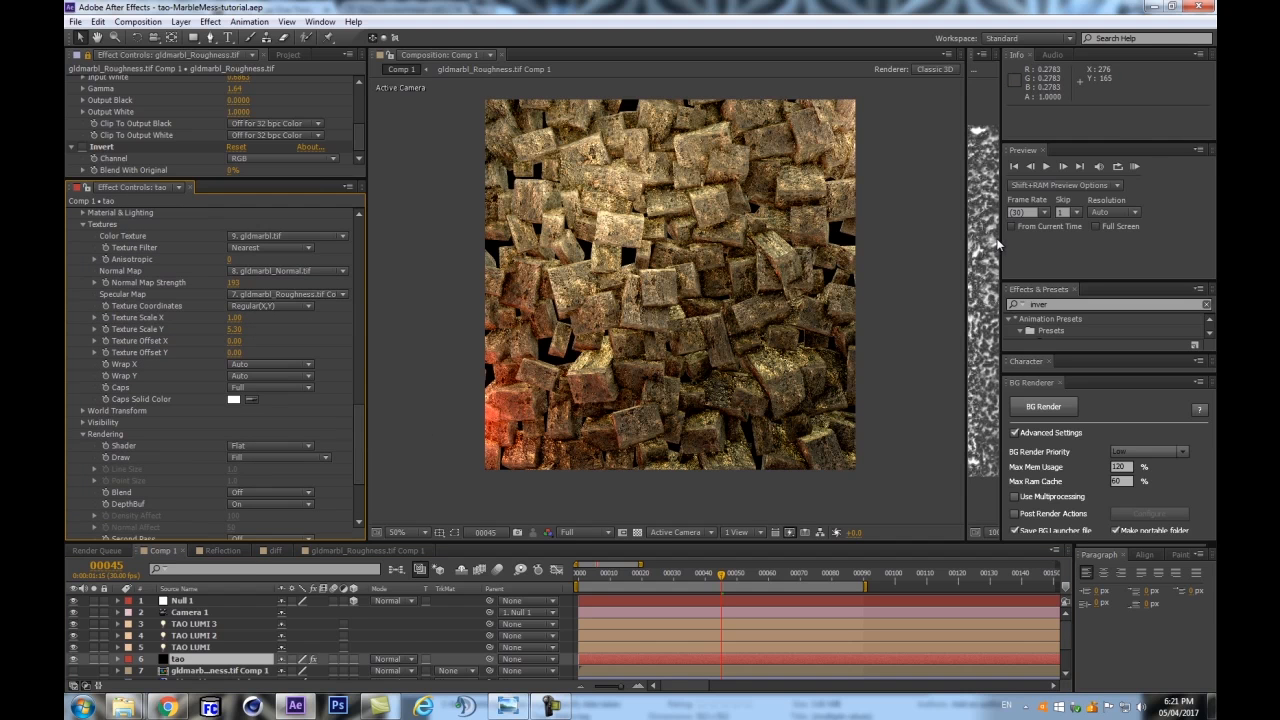
pyautogui.moveTo(1002, 245); pyautogui.dragTo(1169, 240)
pyautogui.moveTo(966, 291); pyautogui.dragTo(1031, 298)
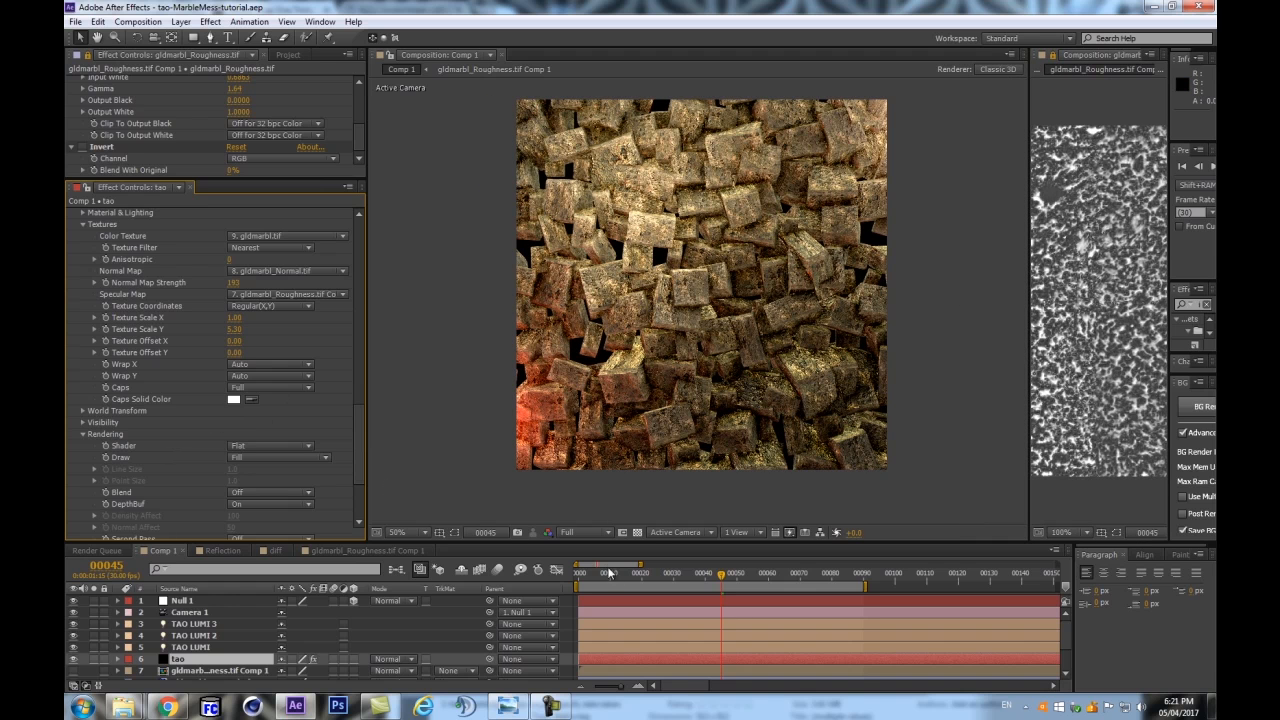
# Preview the tile animation from frame 0, and enlarge the timeline to show all layers
pyautogui.moveTo(608, 572); pyautogui.dragTo(580, 574)
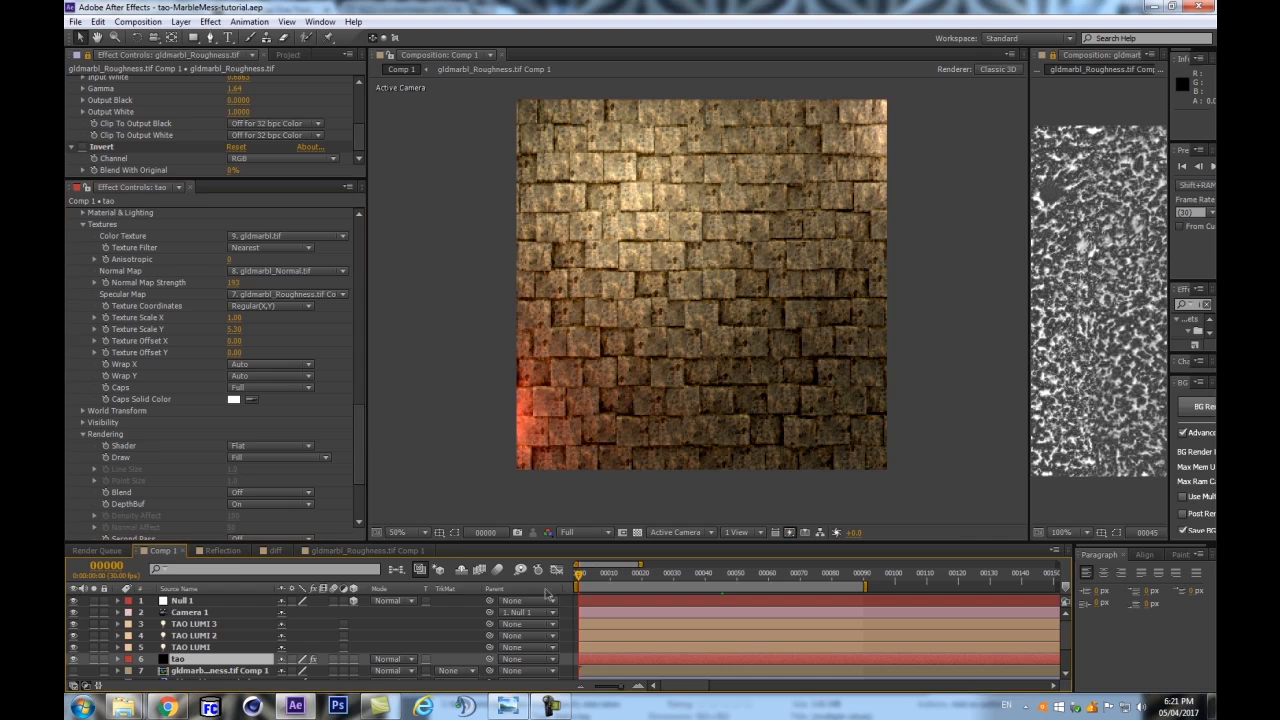
pyautogui.press('KP_0')
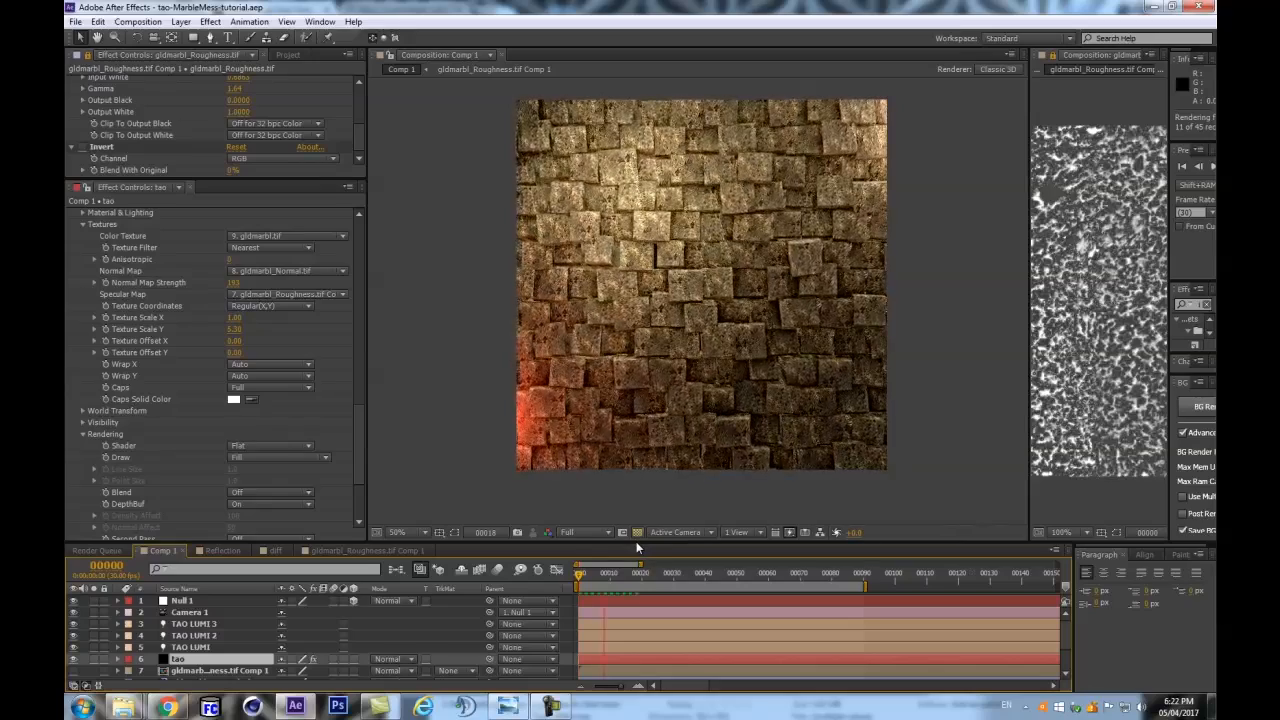
pyautogui.press('Escape')
pyautogui.moveTo(705, 573); pyautogui.dragTo(505, 586)
pyautogui.moveTo(758, 541); pyautogui.dragTo(731, 491)
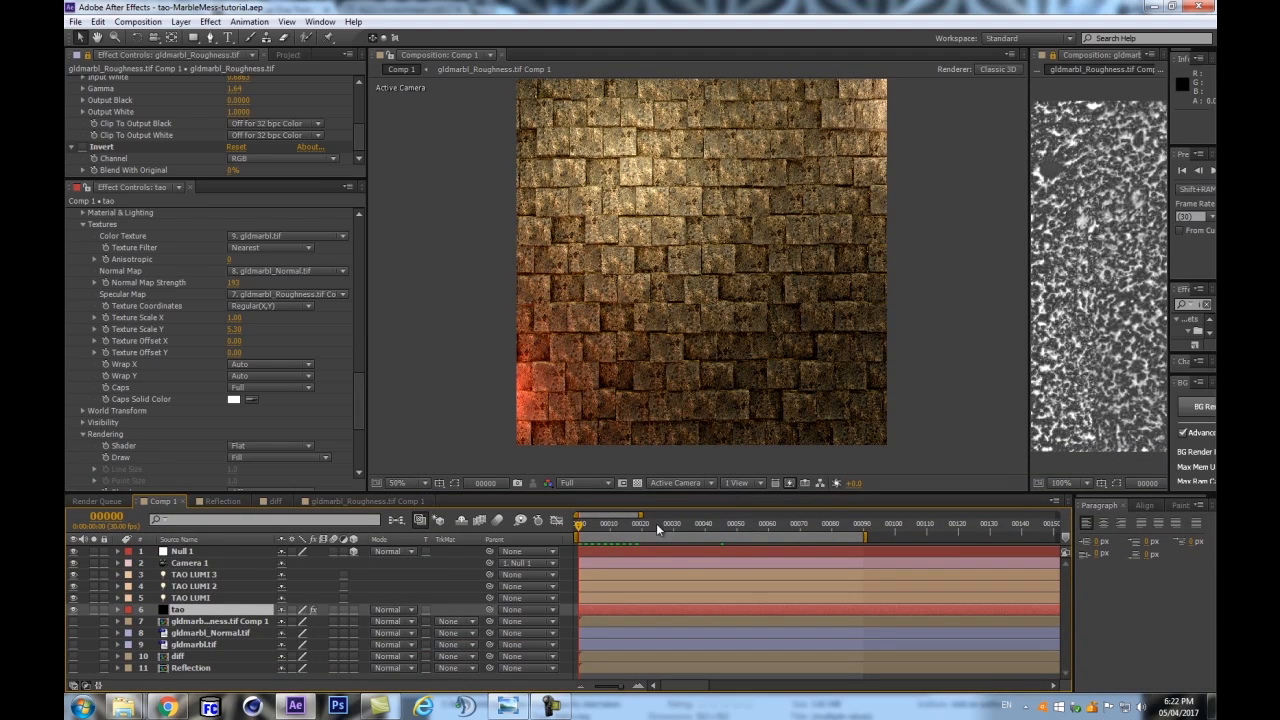
# At frame 36, set the first repeater's R1 World Rotate Y to 15 in the Repeat Paths settings
pyautogui.moveTo(656, 523); pyautogui.dragTo(692, 523)
pyautogui.scroll(-5, 107, 397)
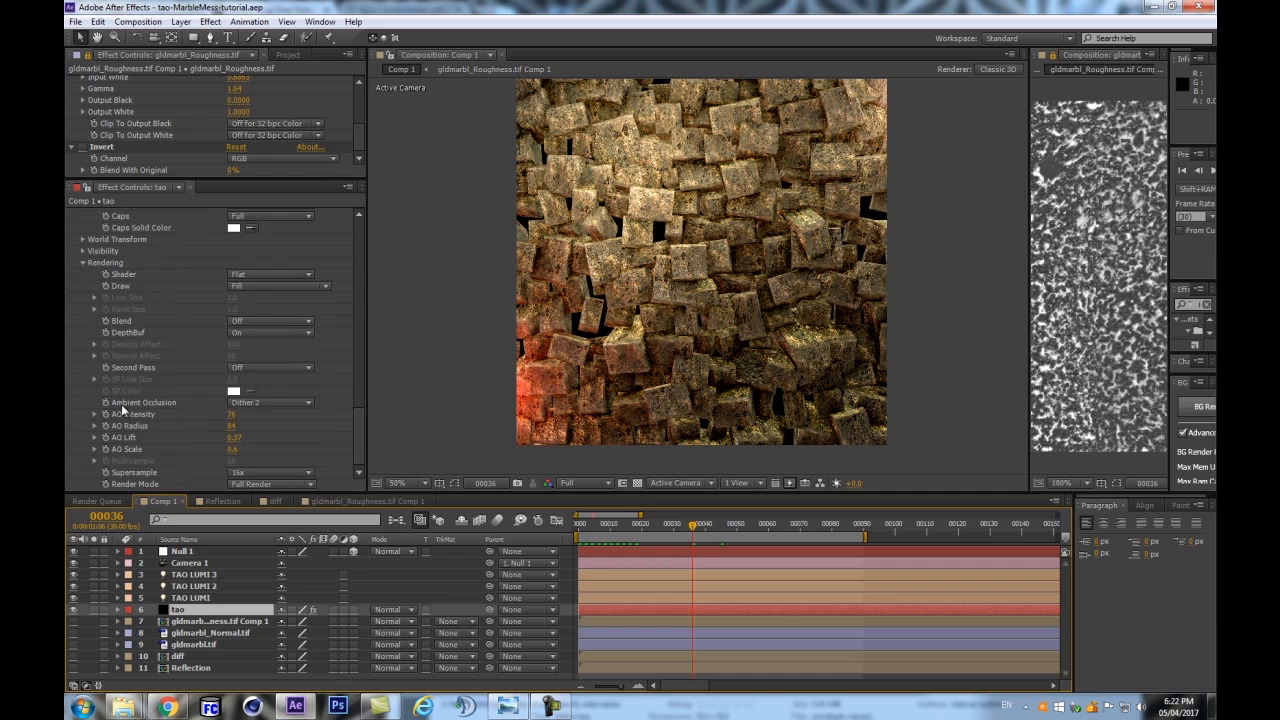
pyautogui.scroll(6, 108, 421)
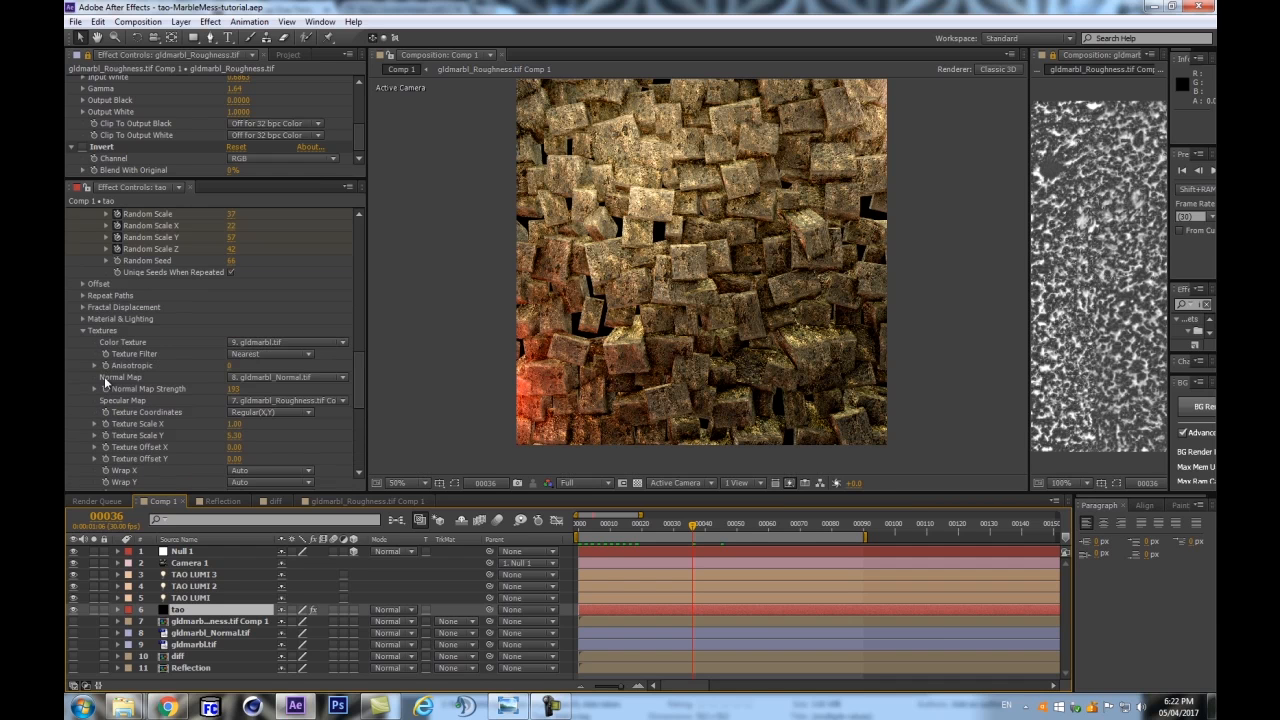
pyautogui.click(80, 294)
pyautogui.moveTo(231, 353); pyautogui.dragTo(237, 353)
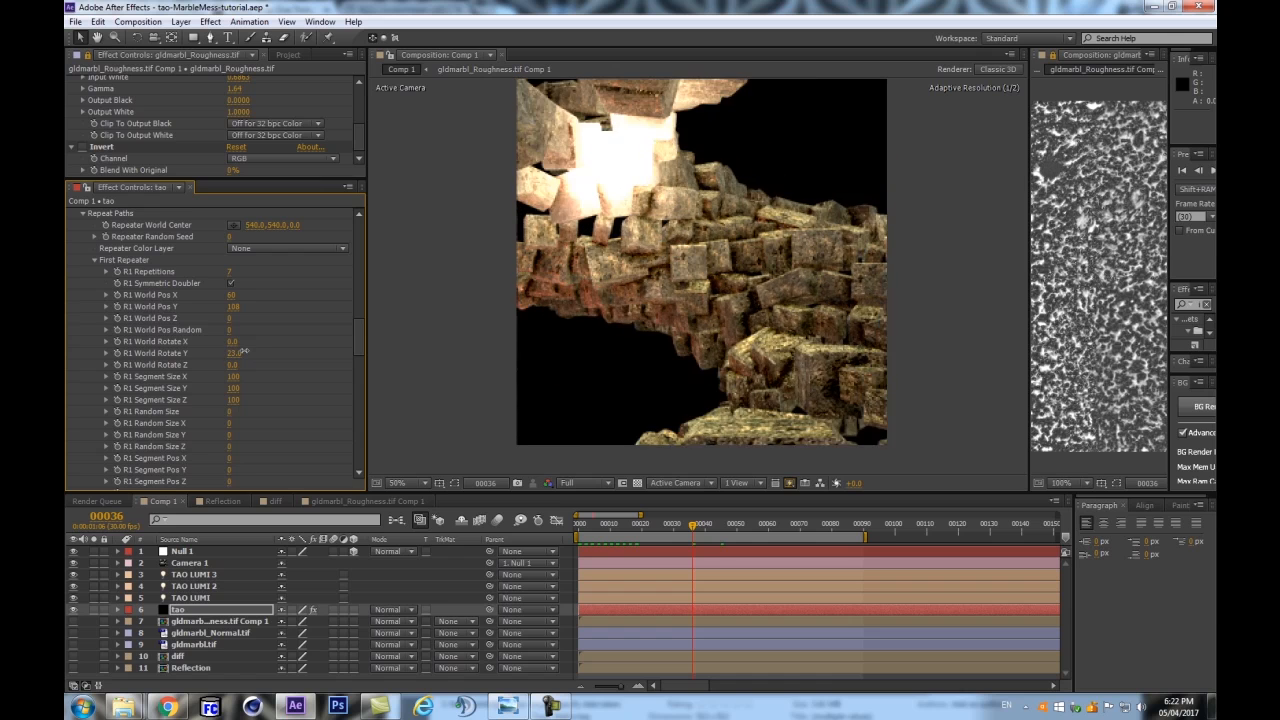
pyautogui.moveTo(236, 353); pyautogui.dragTo(238, 350)
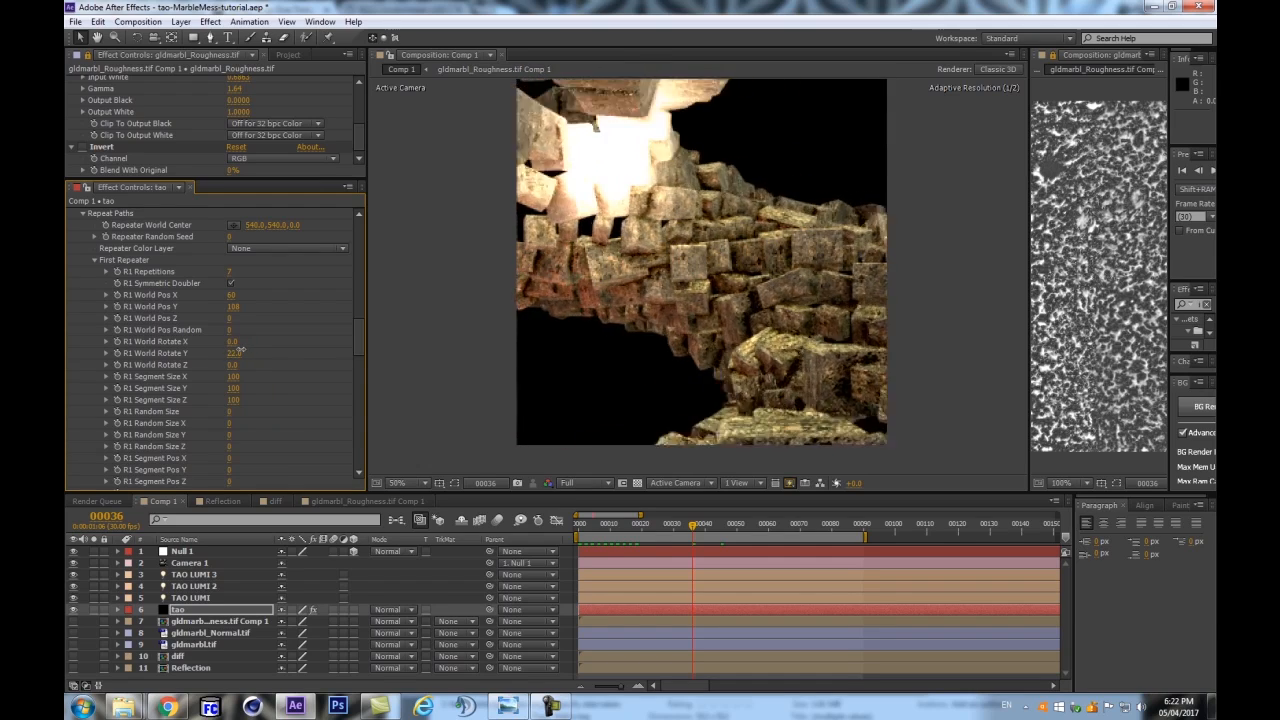
pyautogui.moveTo(241, 350); pyautogui.dragTo(240, 350)
pyautogui.moveTo(241, 349); pyautogui.dragTo(238, 350)
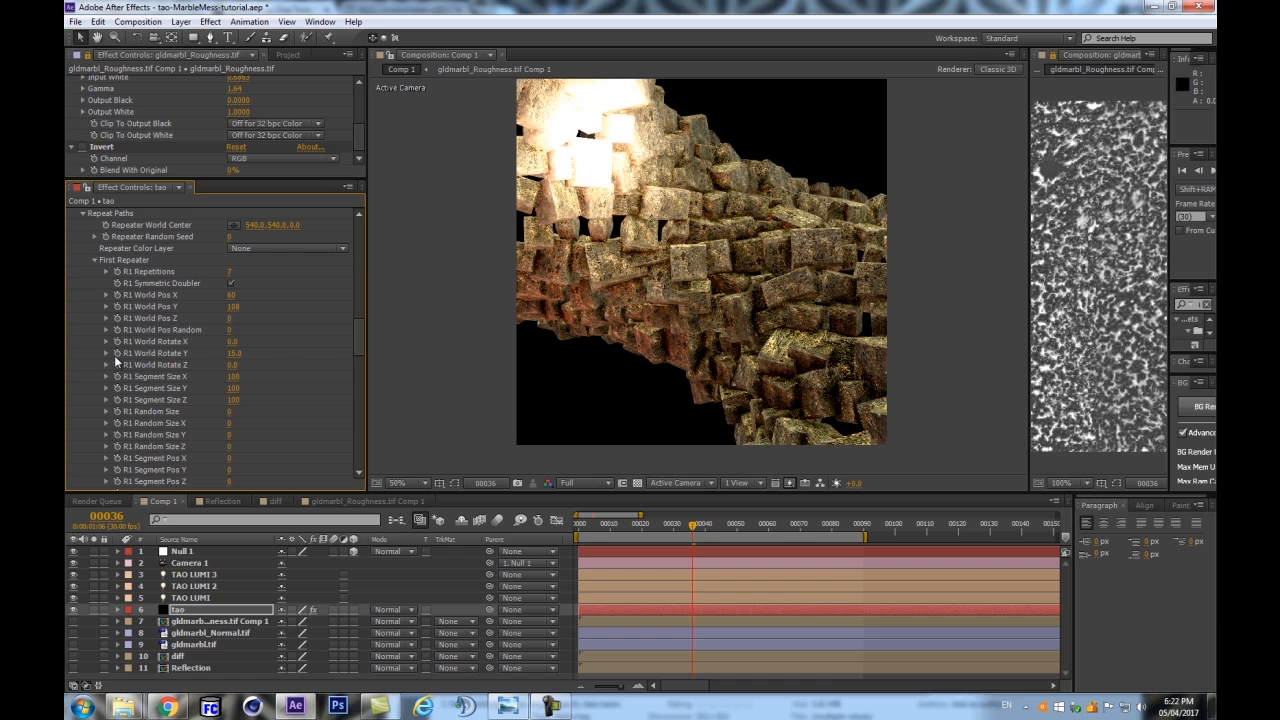
# Reveal the tao layer's keyframes and start keyframing R1 World Rotate Y at frame 45
pyautogui.press('u')
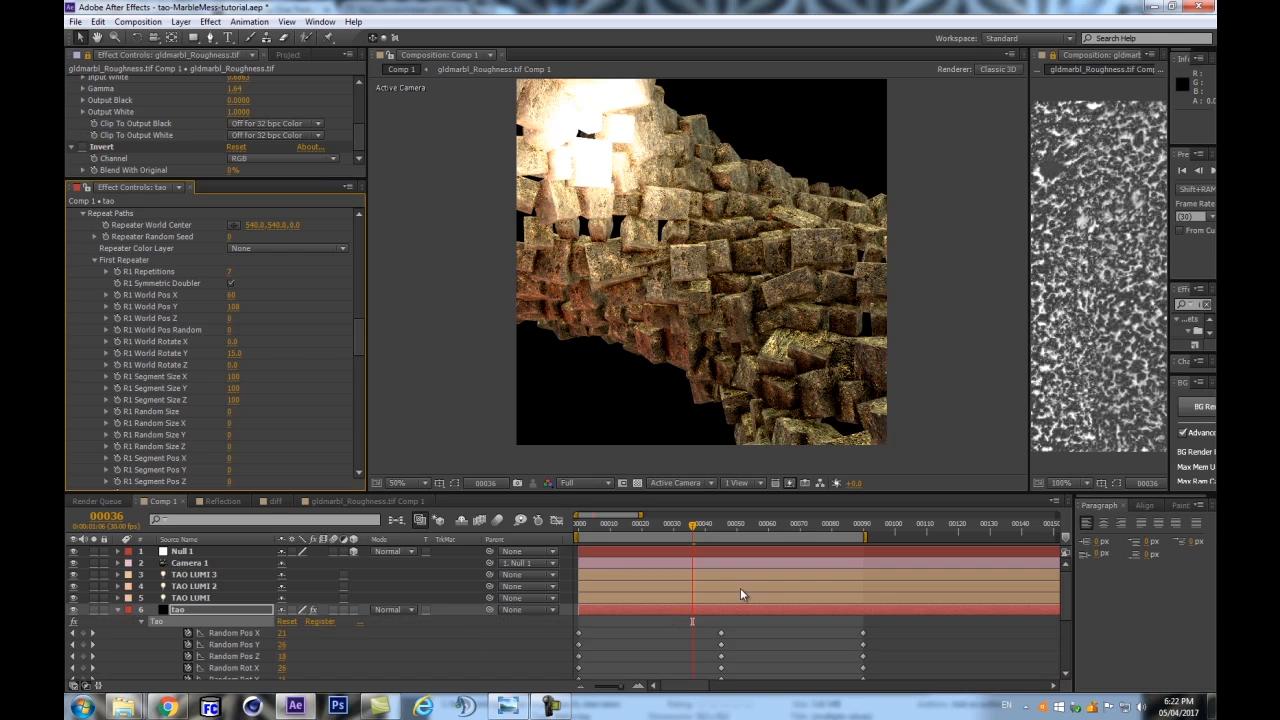
pyautogui.scroll(-3, 740, 588)
pyautogui.moveTo(697, 532); pyautogui.dragTo(719, 530)
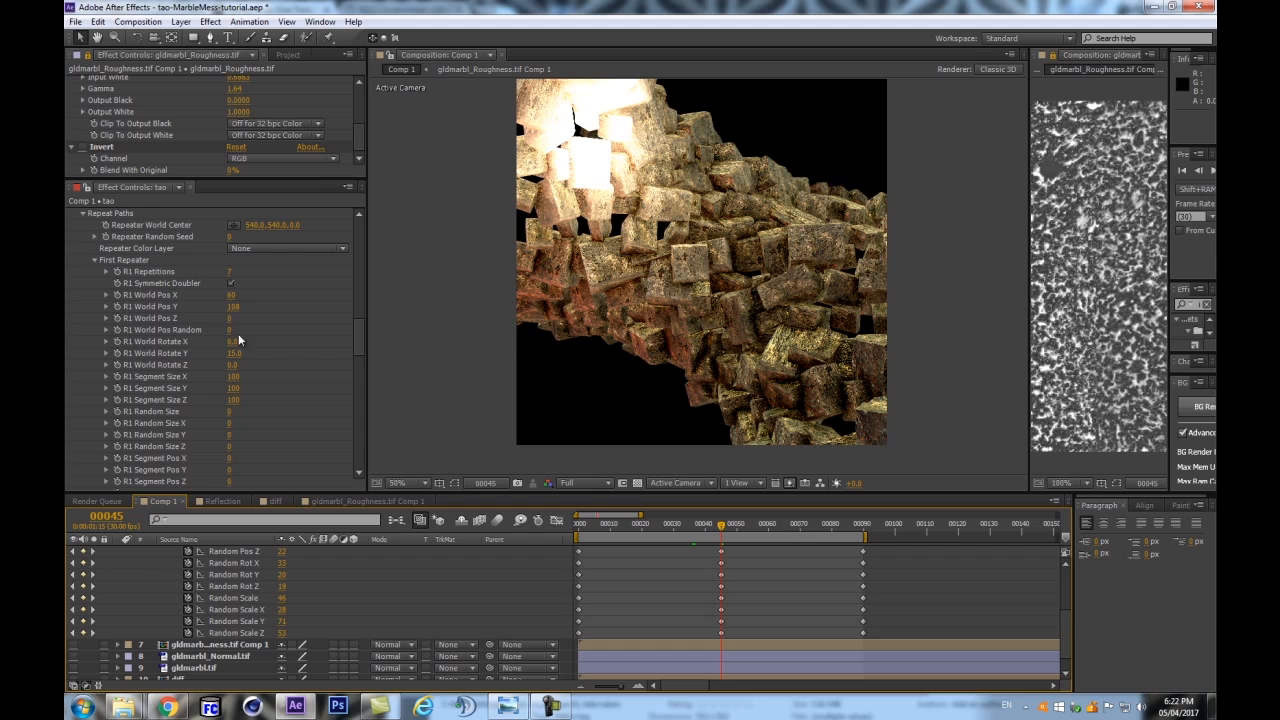
pyautogui.click(118, 356)
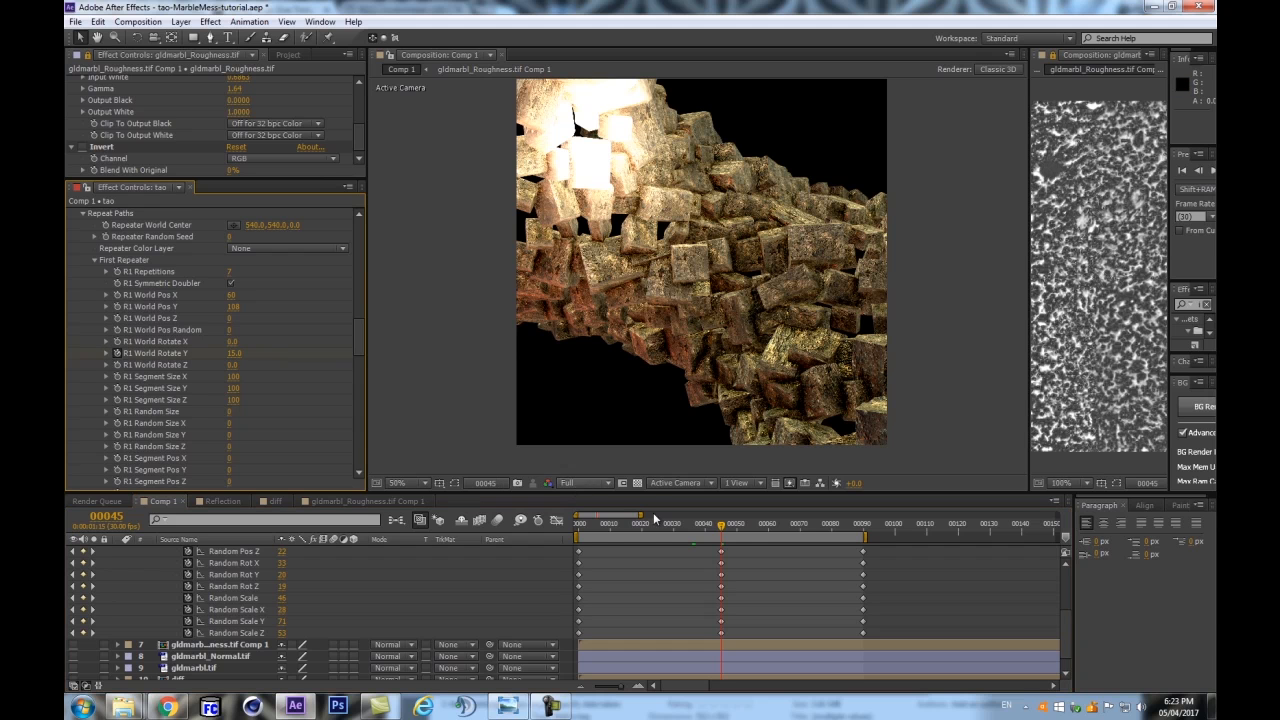
# Keyframe R1 World Rotate Y at 0 on frames 0 and 90
pyautogui.click(580, 523)
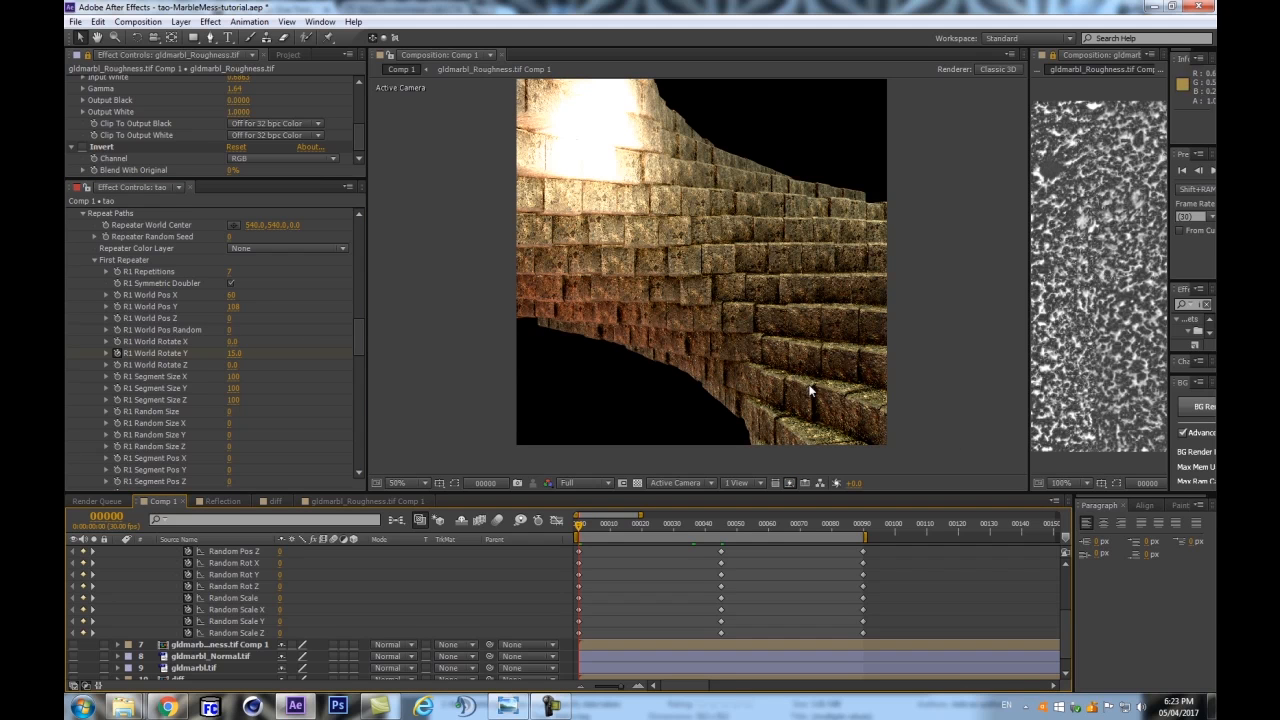
pyautogui.click(234, 353)
pyautogui.write('0')
pyautogui.press('Return')
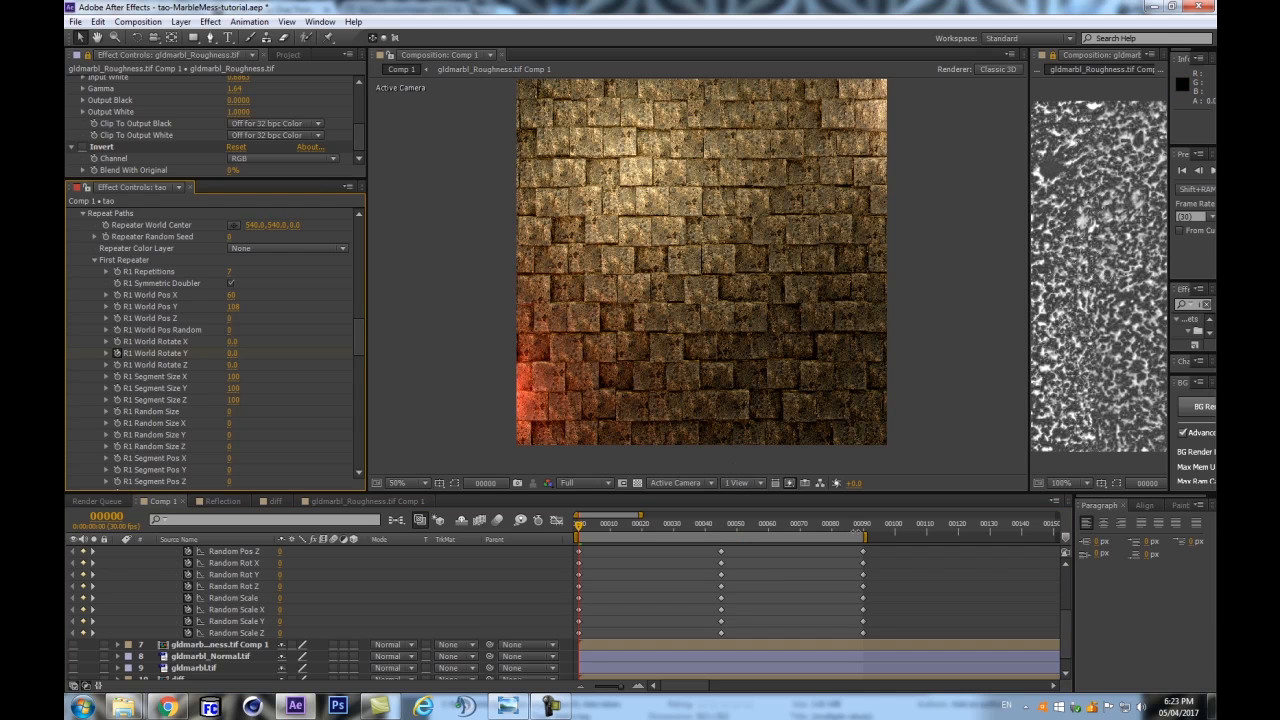
pyautogui.click(864, 524)
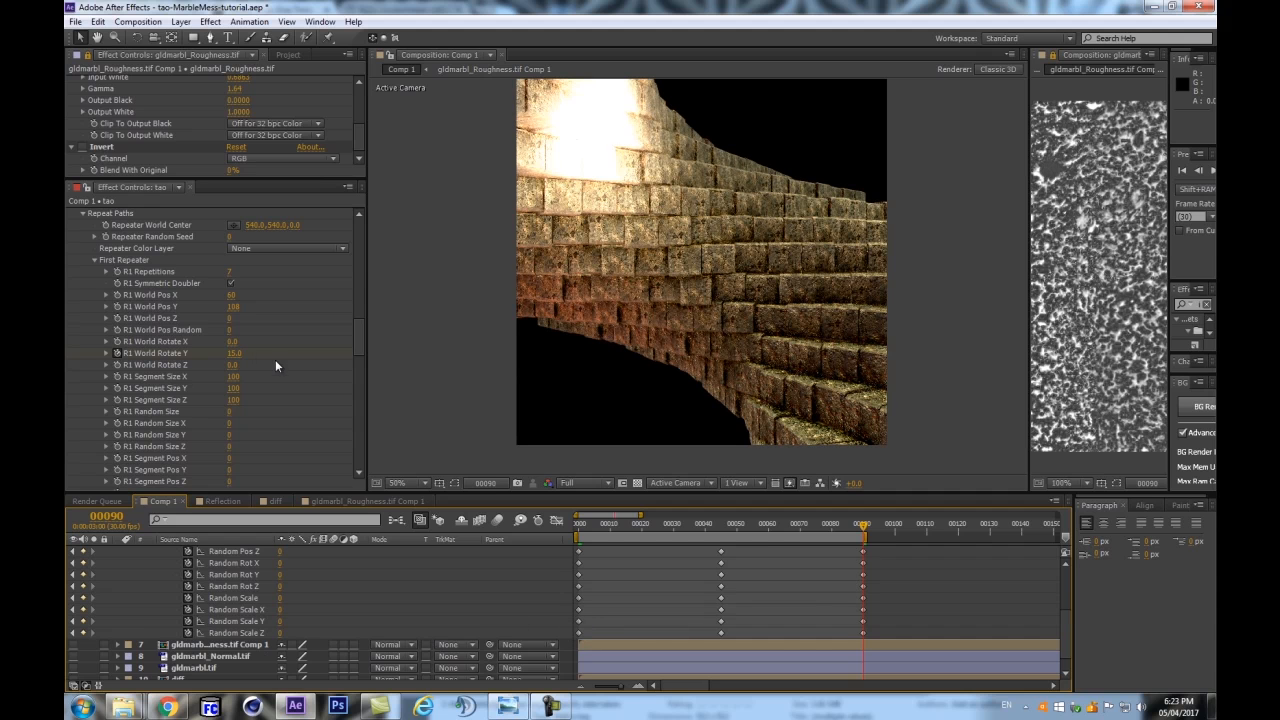
pyautogui.write('0')
pyautogui.press('Return')
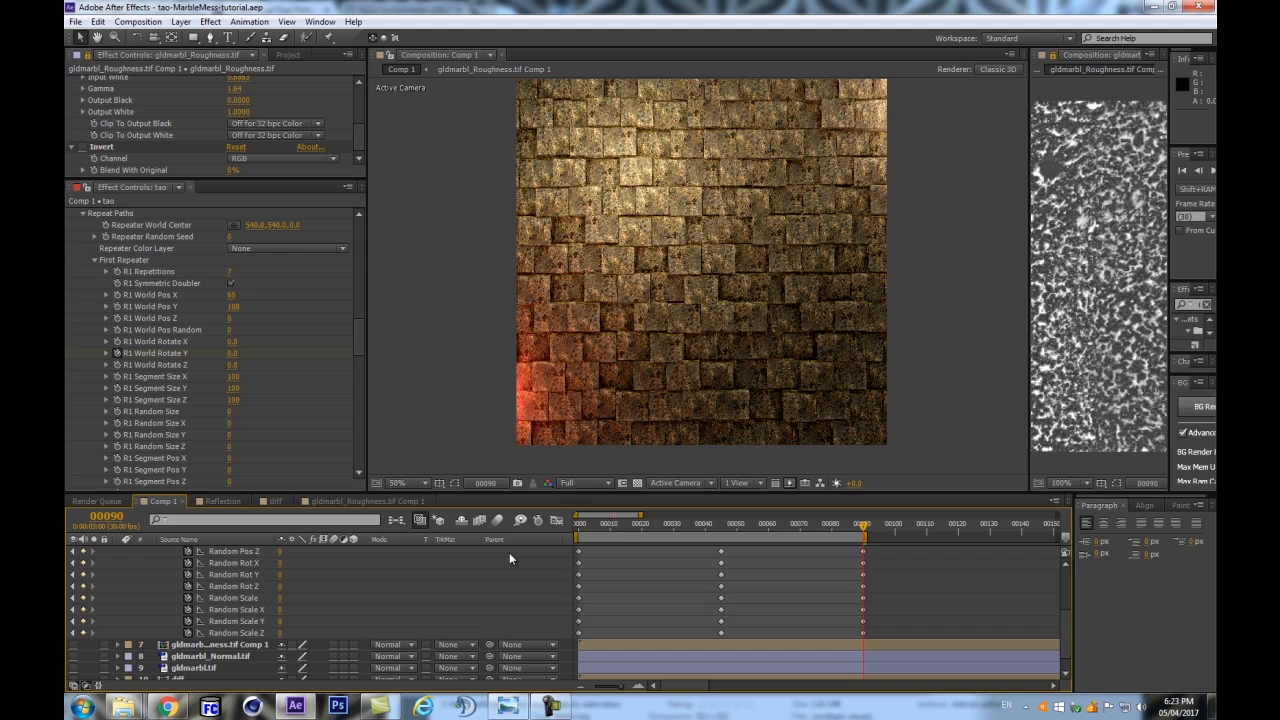
# Preview the twisting wall animation and return to the middle keyframes at frame 45
pyautogui.press('space')
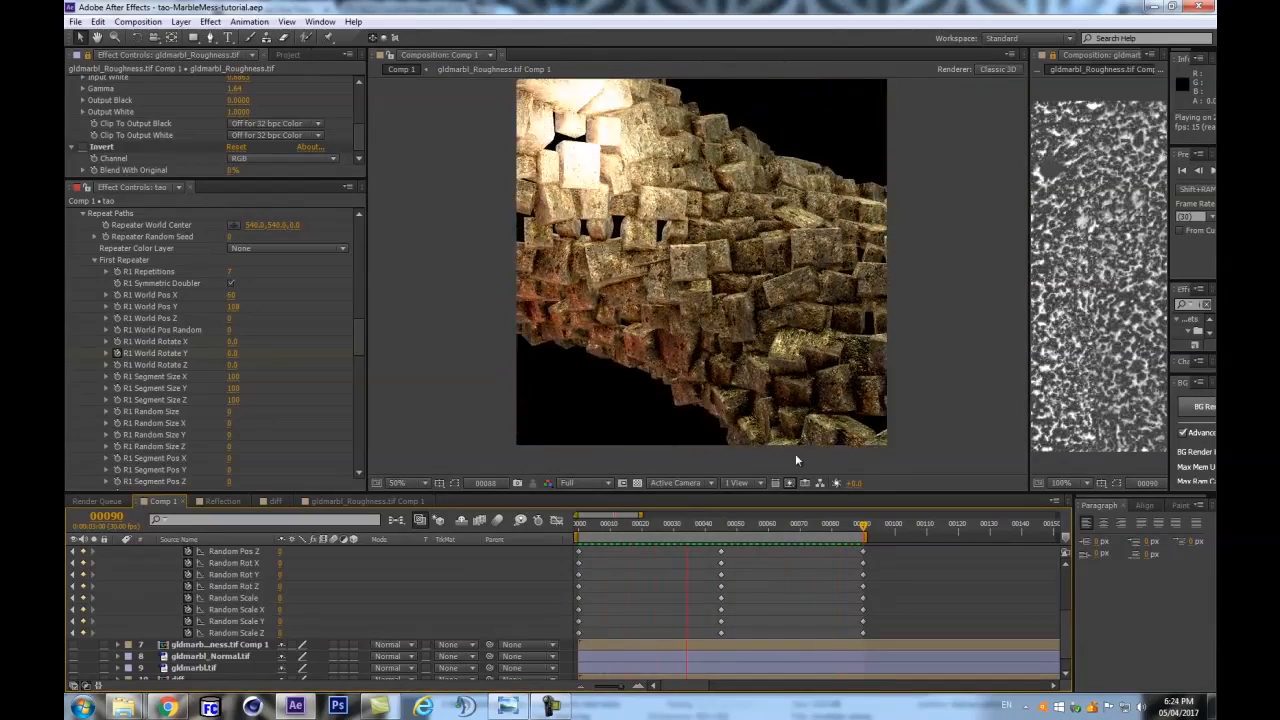
pyautogui.press('space')
pyautogui.click(739, 523)
pyautogui.press('j')
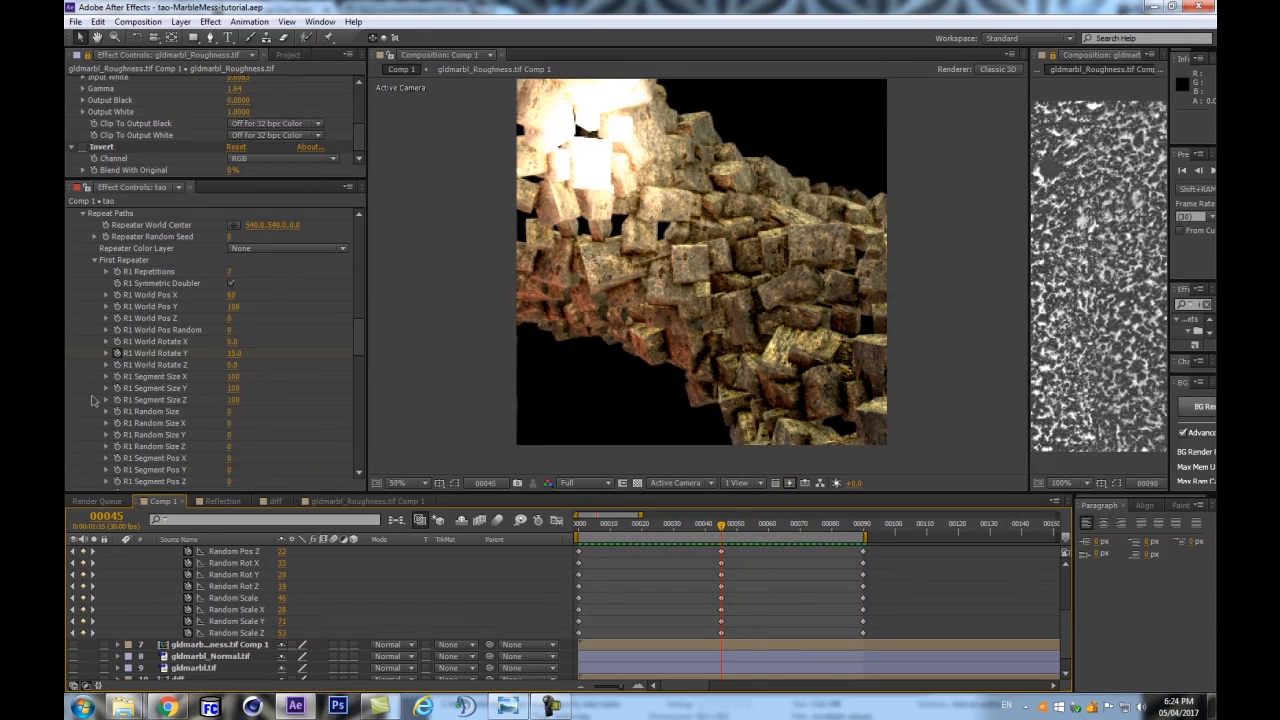
# Collapse the tao layer's properties in the timeline, and expand the effect's Fractal Displacement settings
pyautogui.scroll(-8, 92, 400)
pyautogui.scroll(5, 143, 614)
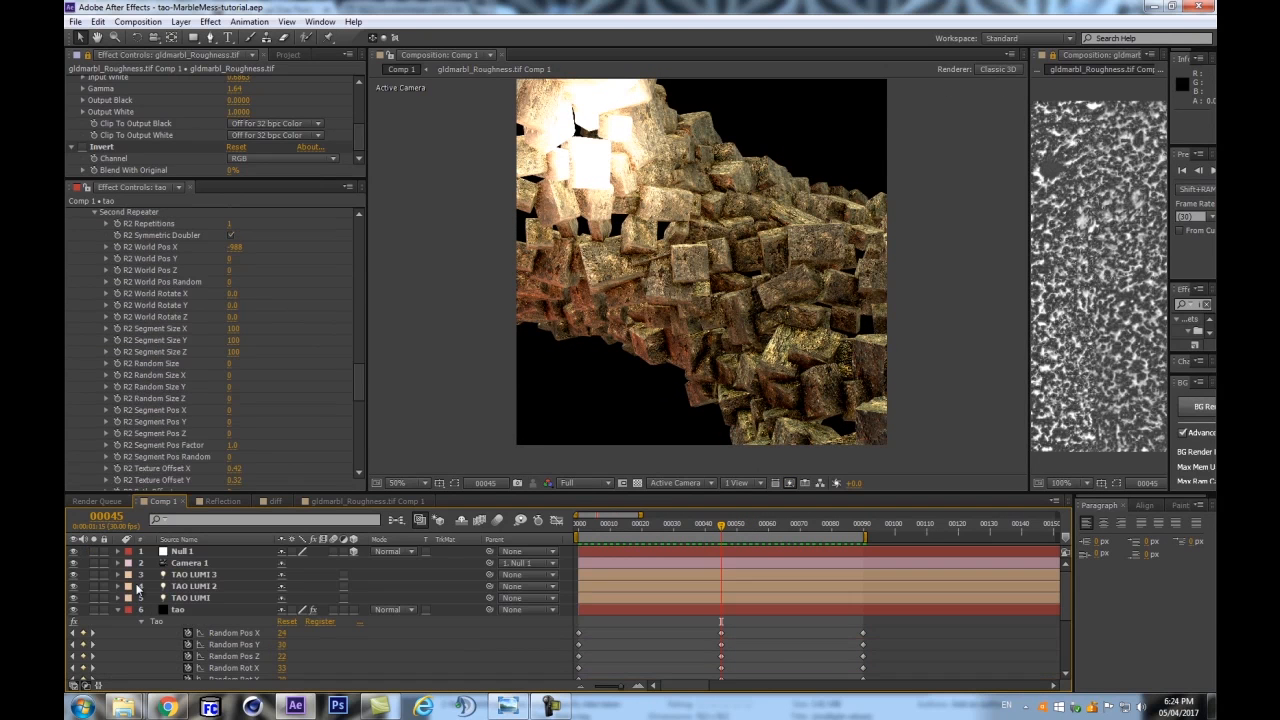
pyautogui.click(117, 610)
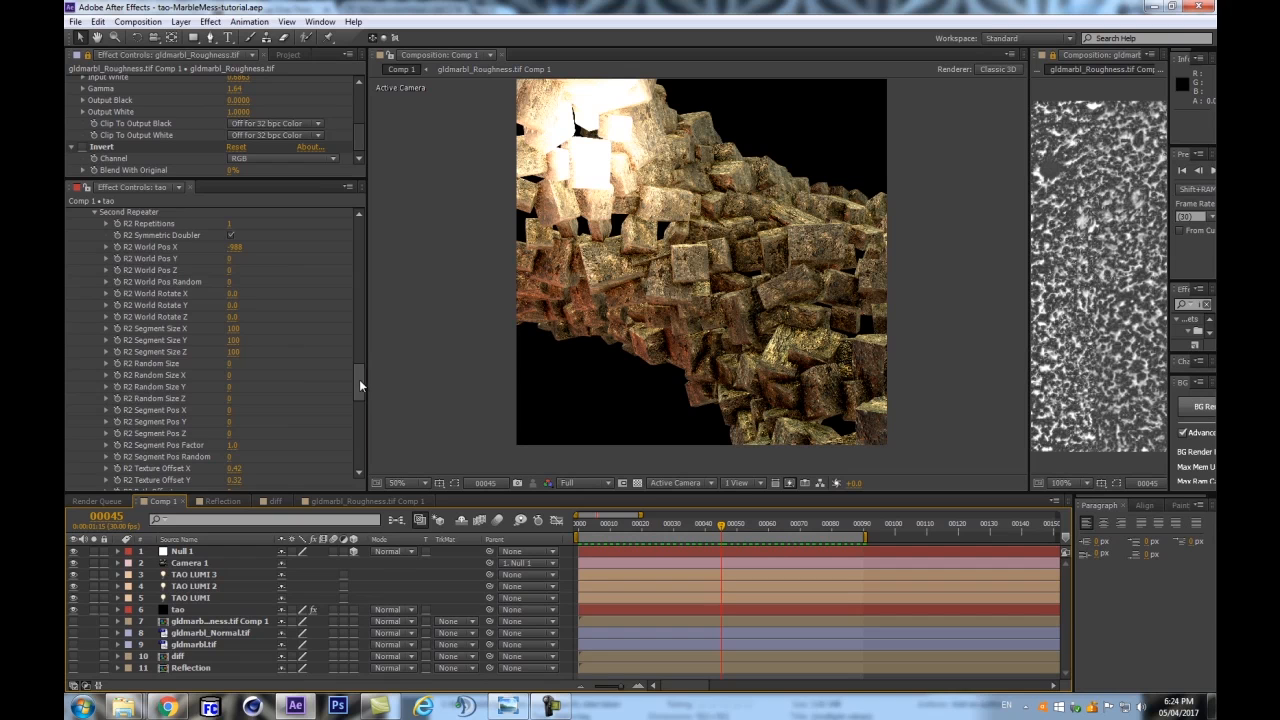
pyautogui.moveTo(359, 379); pyautogui.dragTo(359, 448)
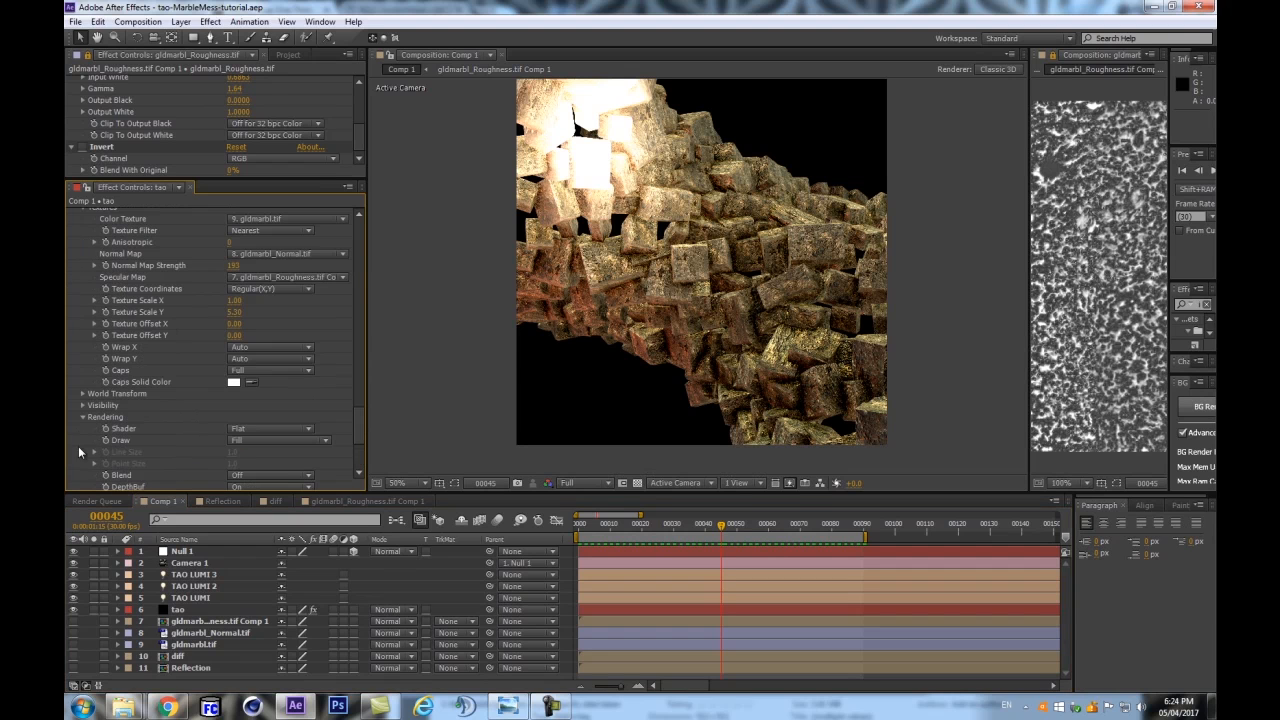
pyautogui.scroll(3, 83, 415)
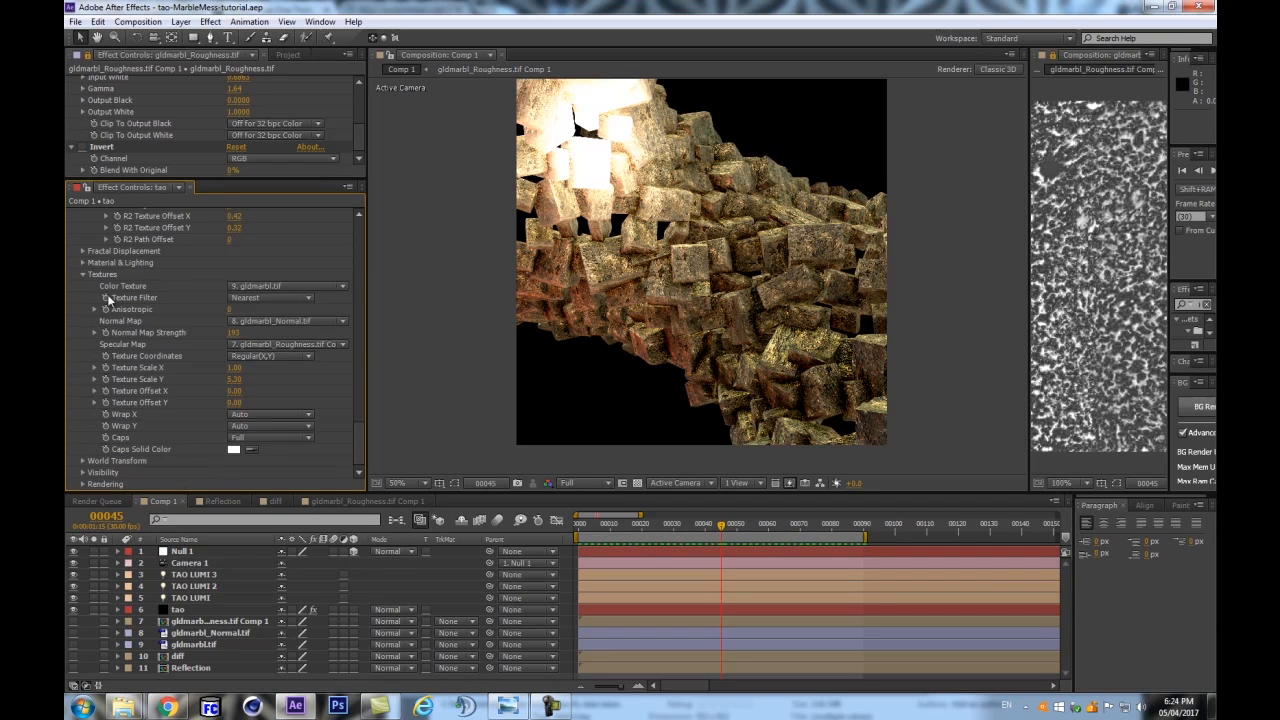
pyautogui.click(81, 250)
pyautogui.scroll(5, 125, 300)
pyautogui.scroll(-5, 115, 307)
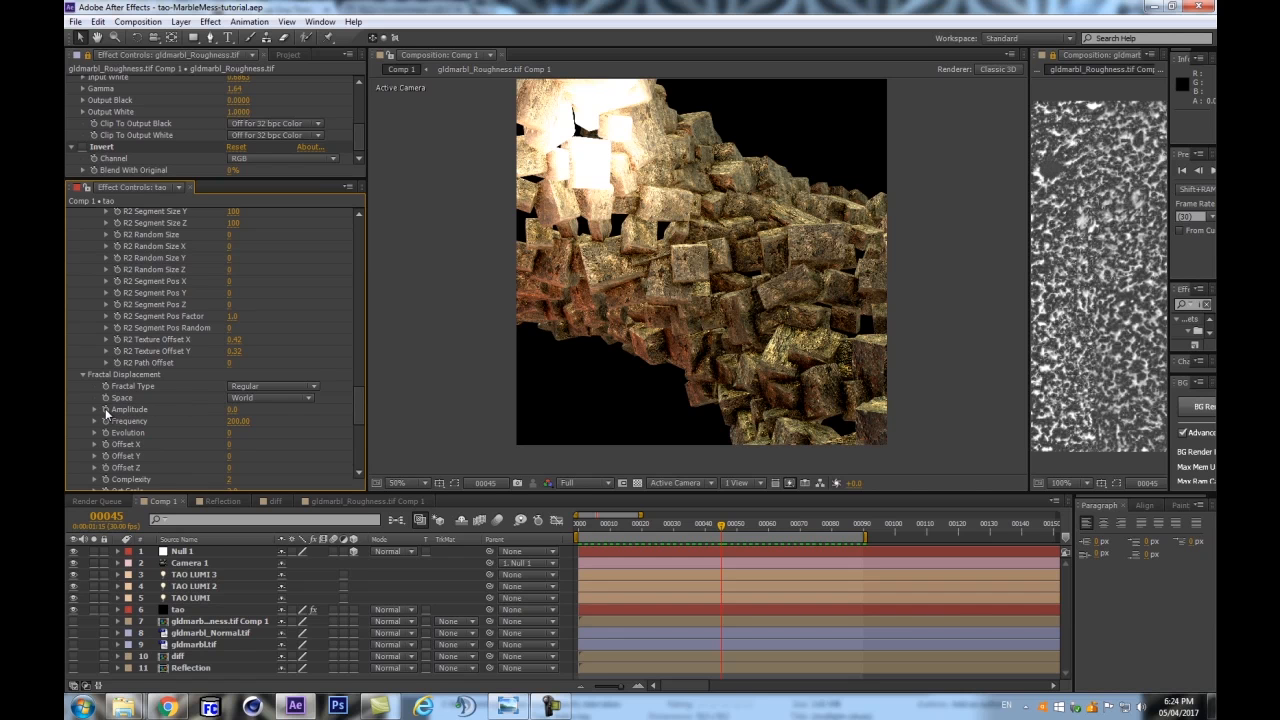
# Enlarge the timeline with the tao layer's keyframed properties shown, and set the Fractal Displacement Amplitude to 87 at frame 45
pyautogui.moveTo(720, 524)
pyautogui.mouseDown()
pyautogui.moveTo(601, 549)
pyautogui.moveTo(720, 524)
pyautogui.mouseUp()
pyautogui.moveTo(957, 490); pyautogui.dragTo(953, 455)
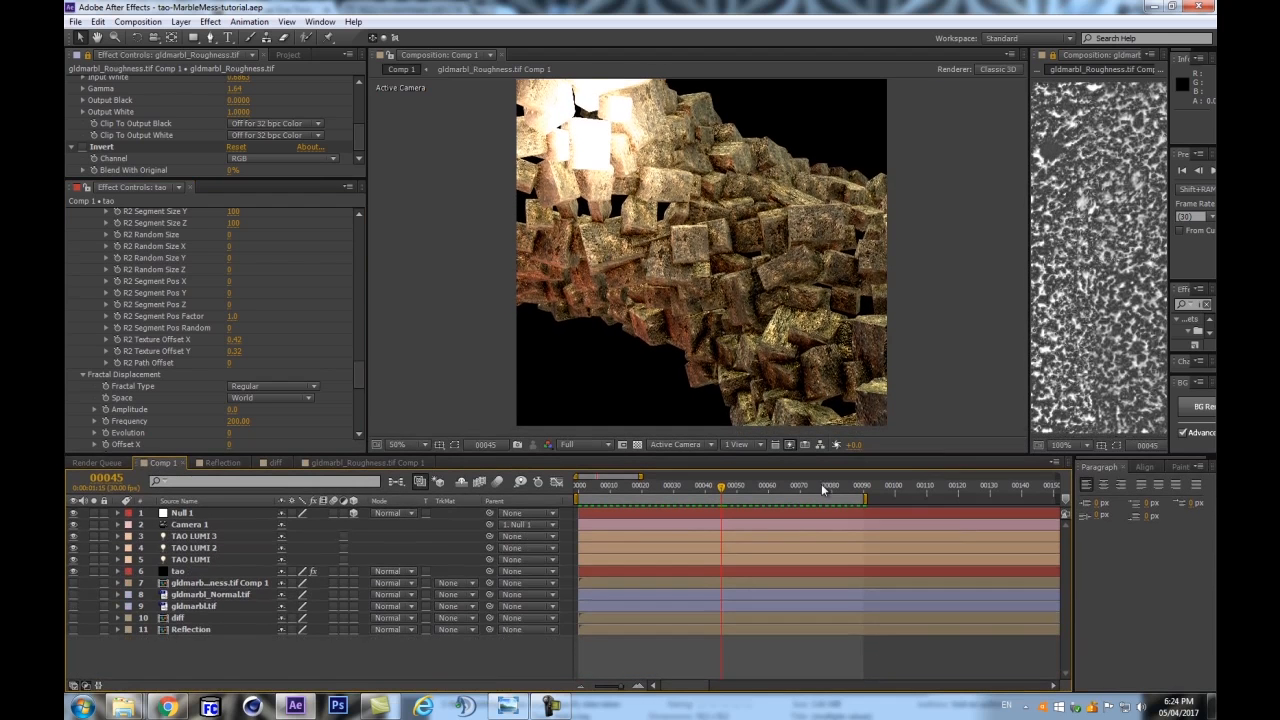
pyautogui.press('u')
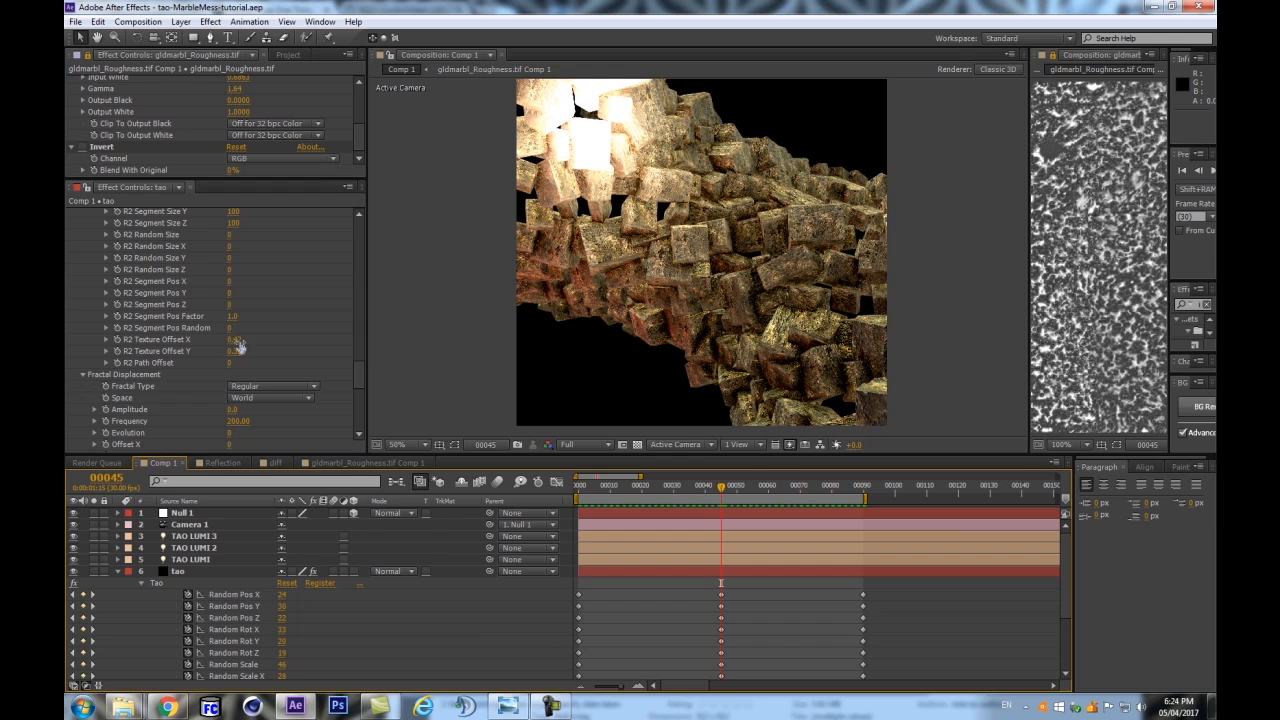
pyautogui.moveTo(232, 410); pyautogui.dragTo(289, 408)
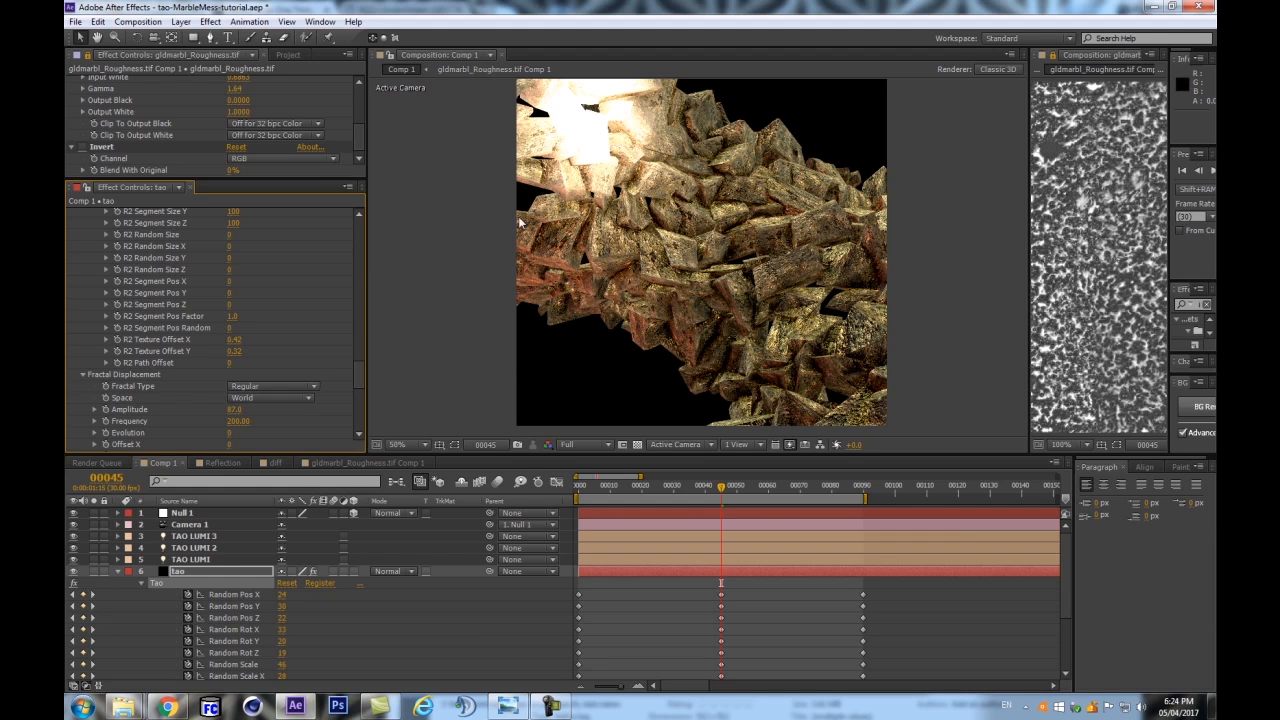
# Set the Fractal Displacement's Oct Scale to 4.4 and its Frequency to 239
pyautogui.scroll(1, 764, 300)
pyautogui.scroll(-1, 738, 288)
pyautogui.scroll(-2, 250, 425)
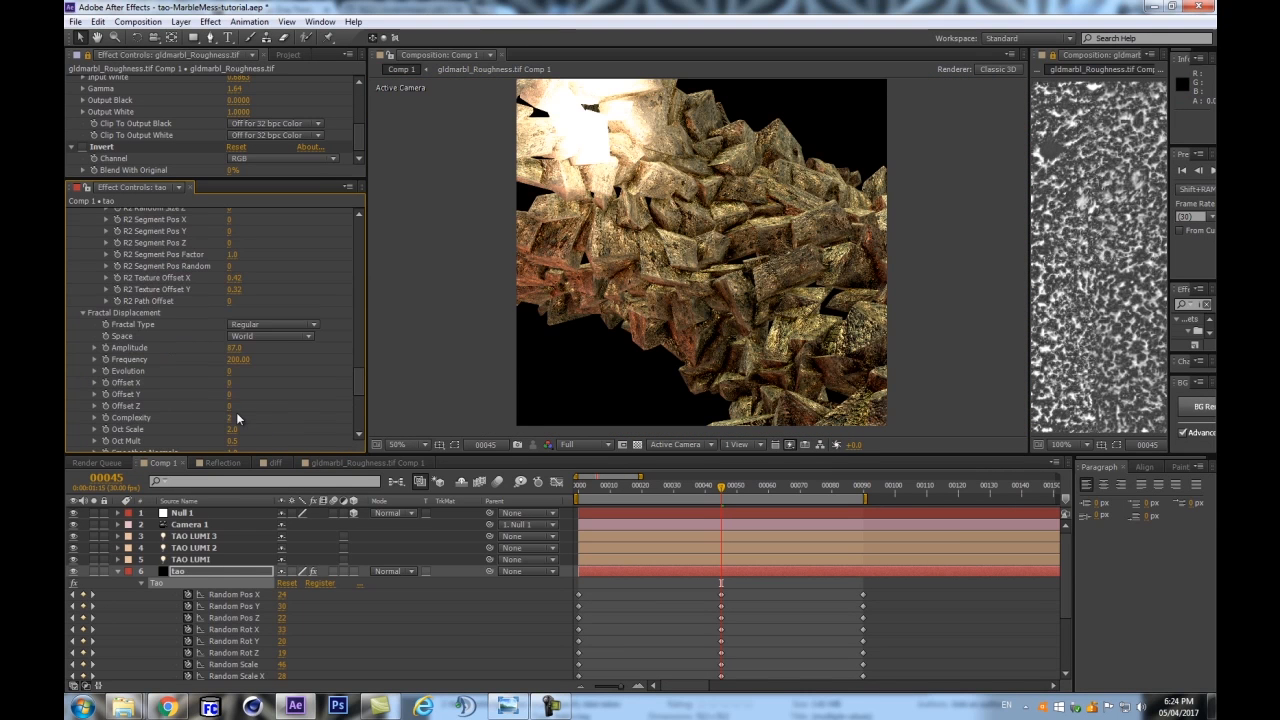
pyautogui.scroll(-2, 256, 400)
pyautogui.moveTo(233, 368); pyautogui.dragTo(246, 366)
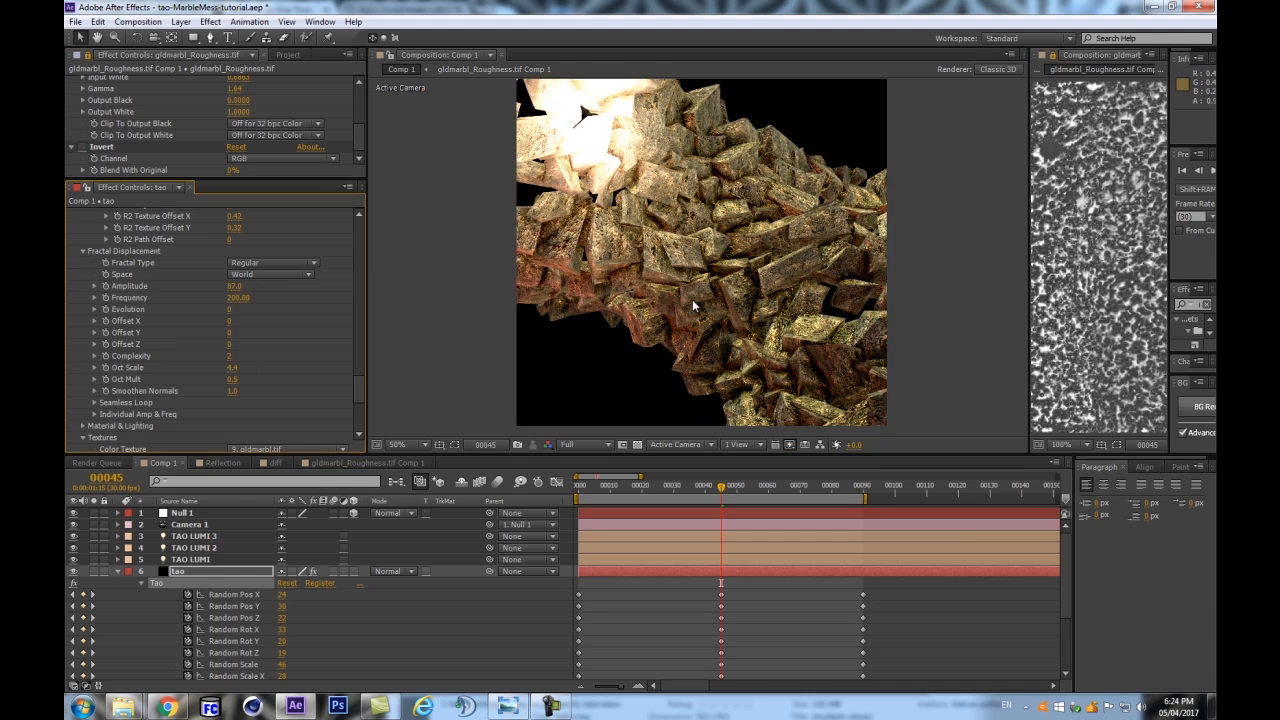
pyautogui.moveTo(245, 300); pyautogui.dragTo(267, 293)
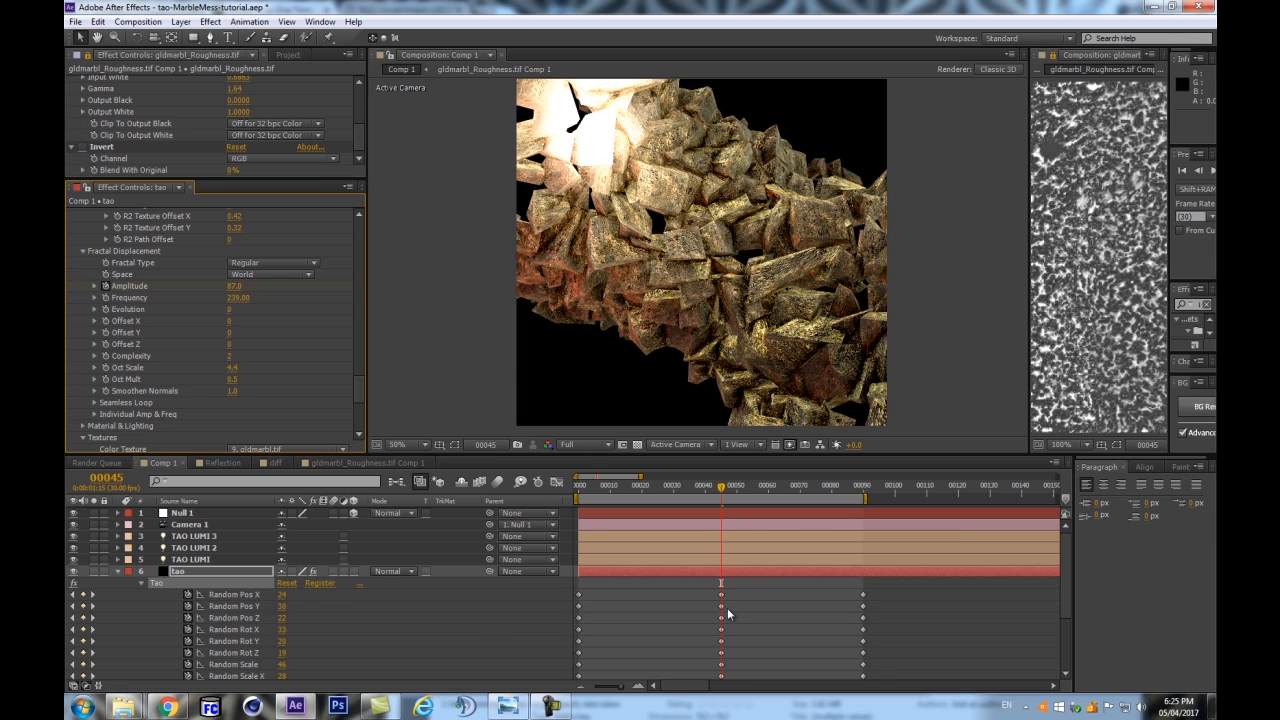
# Keyframe the Fractal Displacement Amplitude at 87 on frame 45 and 0 on frame 0, and compare with the undistorted wall using Undo
pyautogui.press('u')
pyautogui.press('u')
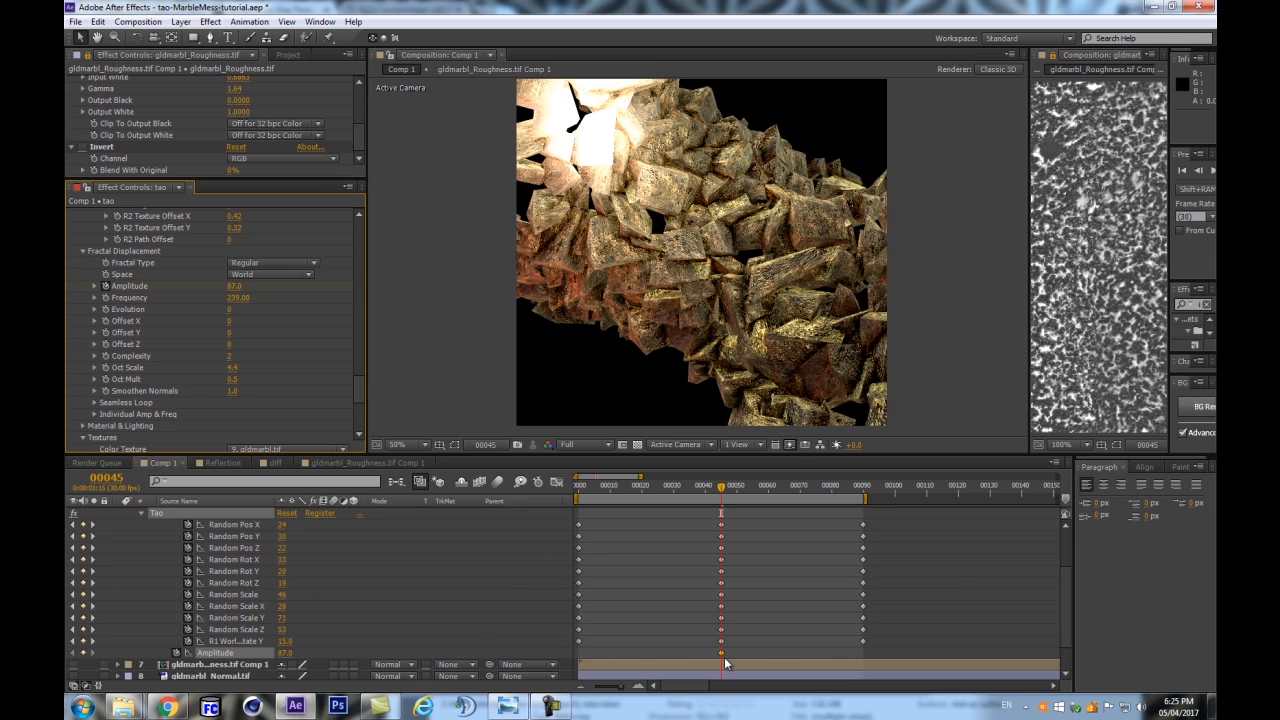
pyautogui.moveTo(721, 658)
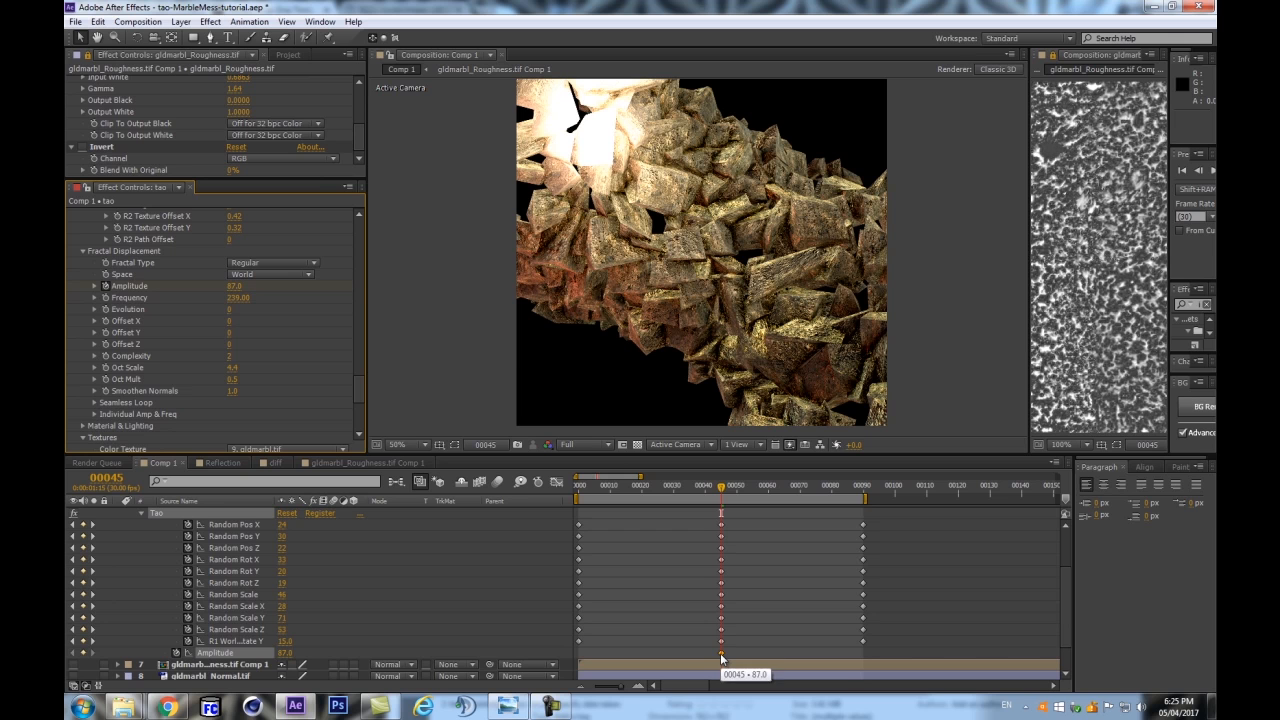
pyautogui.click(580, 487)
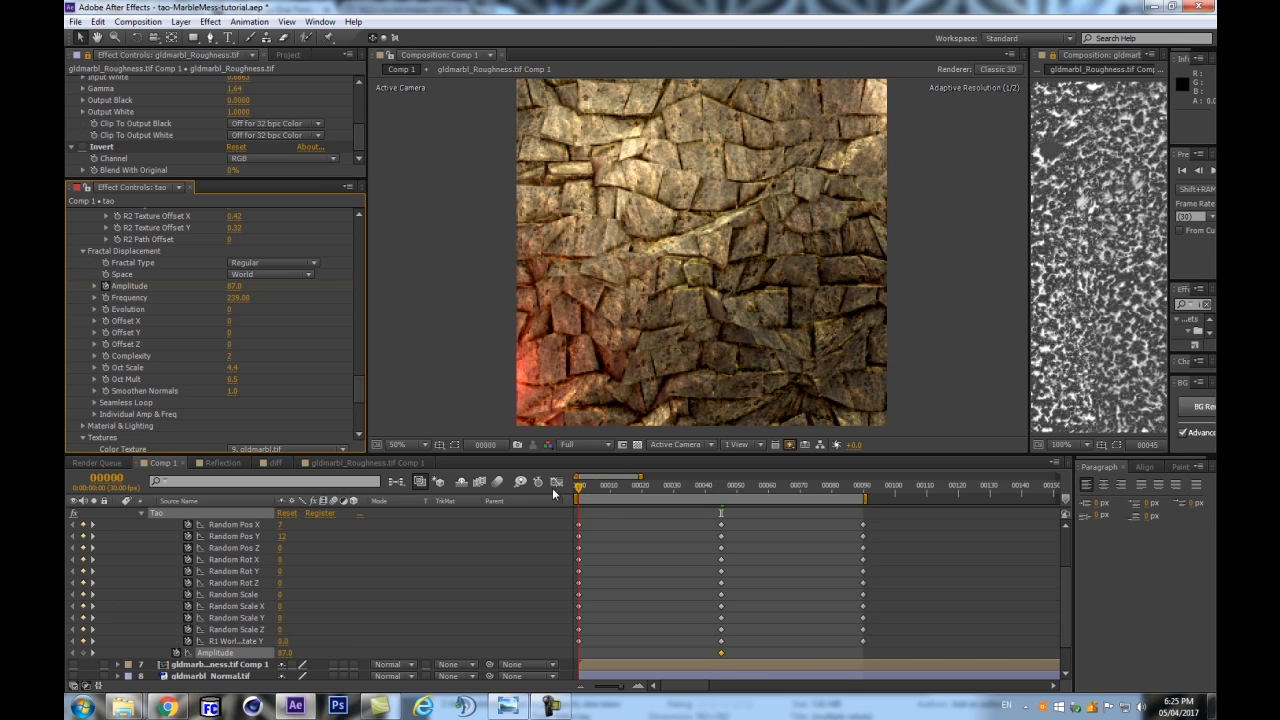
pyautogui.click(283, 654)
pyautogui.write('0')
pyautogui.press('Return')
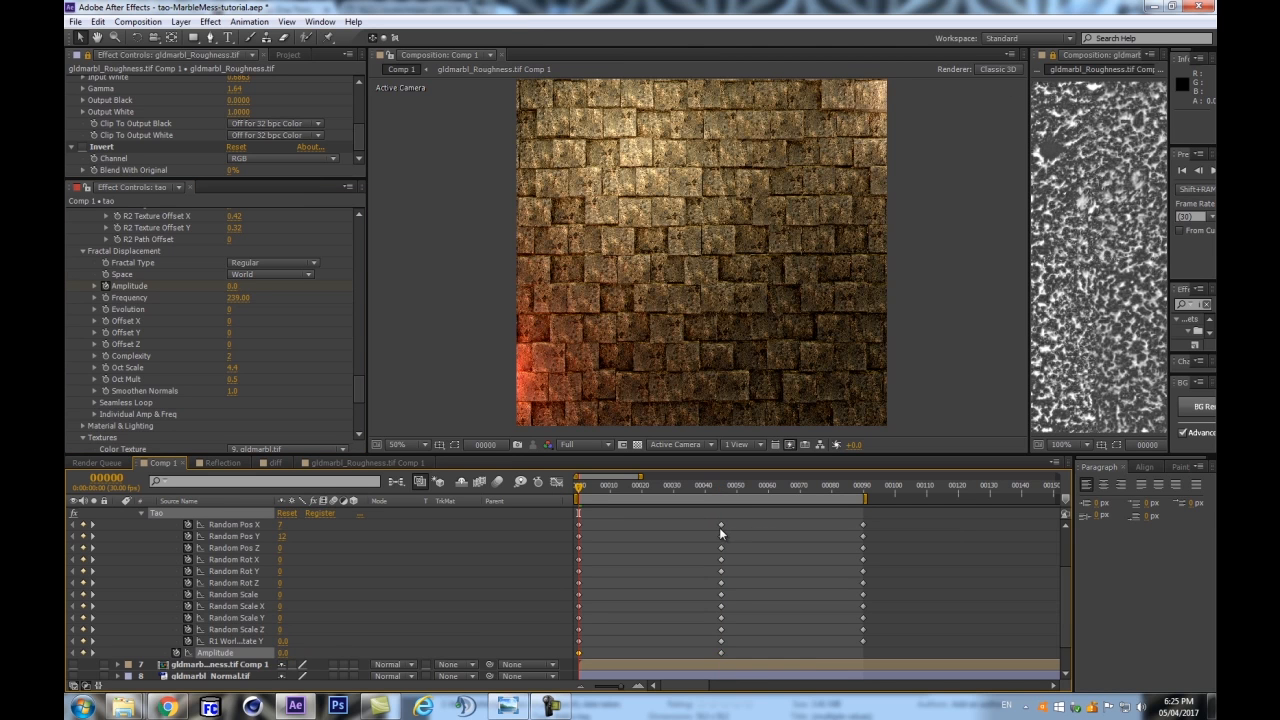
pyautogui.hotkey('ctrl', 'z')
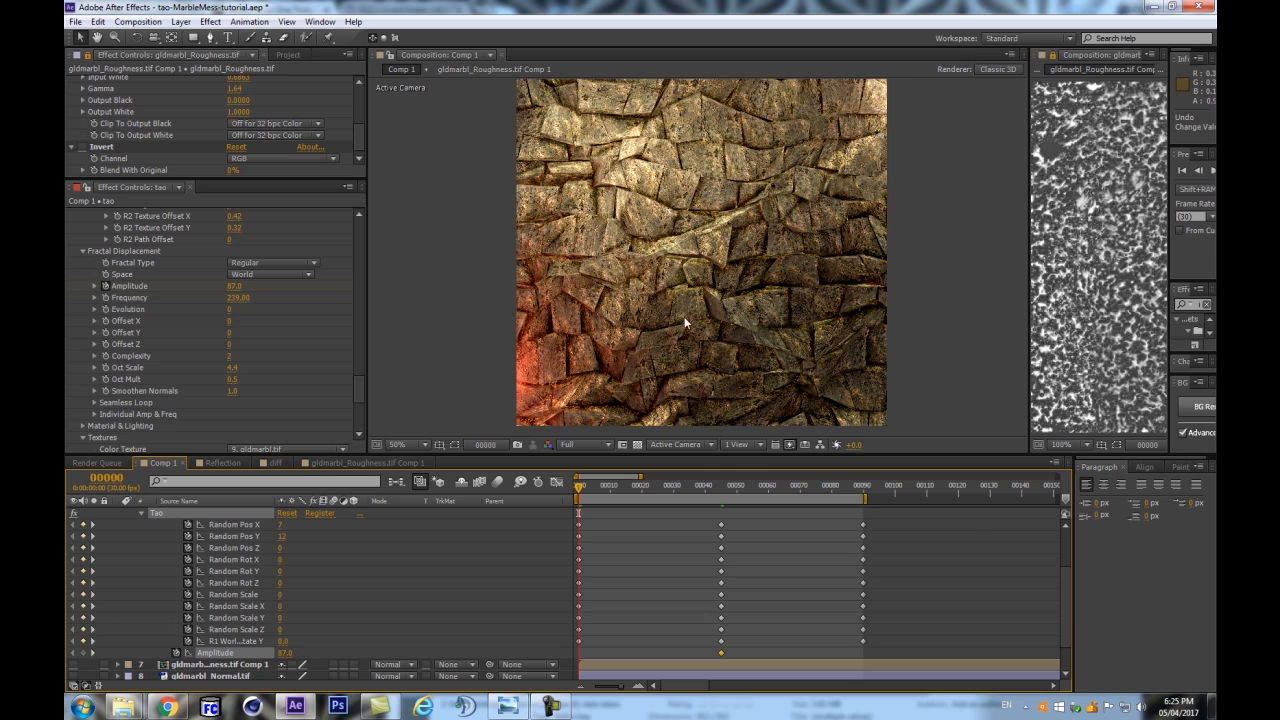
# Keyframe the Fractal Displacement Amplitude at 0 on frame 90, and scrub to frame 45 to check the distorted tiles
pyautogui.click(863, 487)
pyautogui.click(284, 652)
pyautogui.write('0')
pyautogui.press('Return')
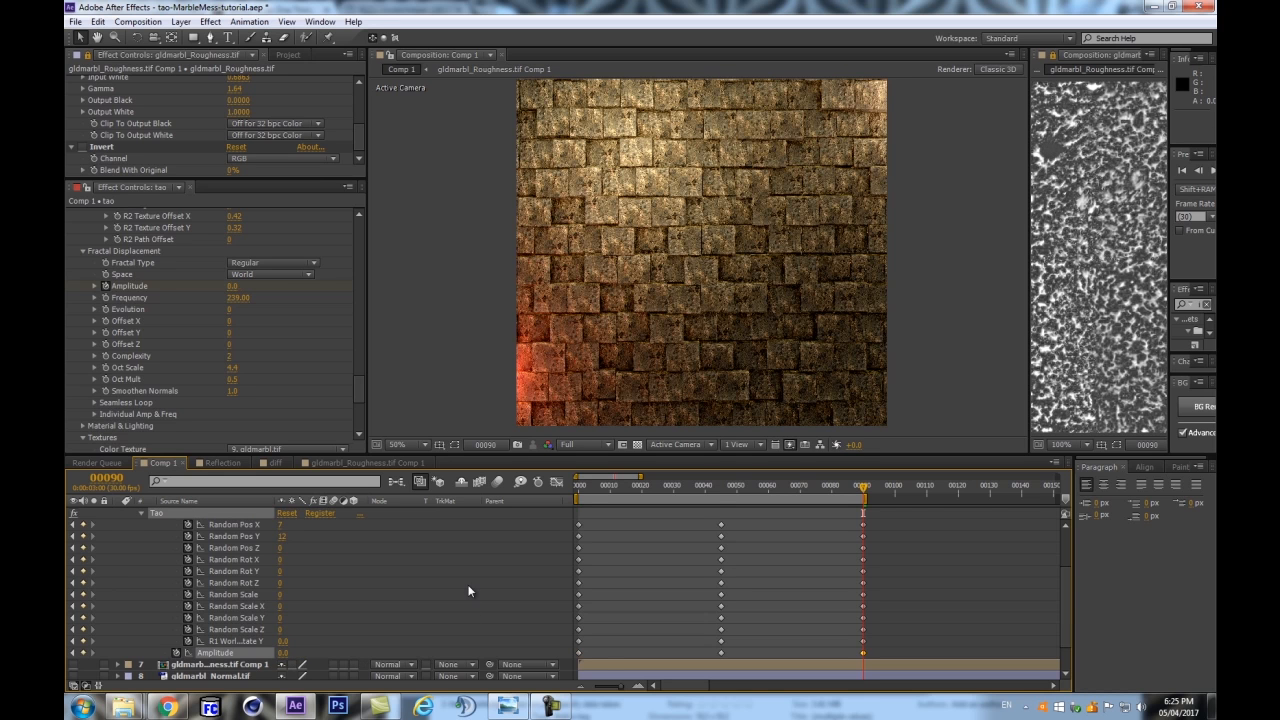
pyautogui.click(469, 589)
pyautogui.moveTo(619, 488); pyautogui.dragTo(725, 485)
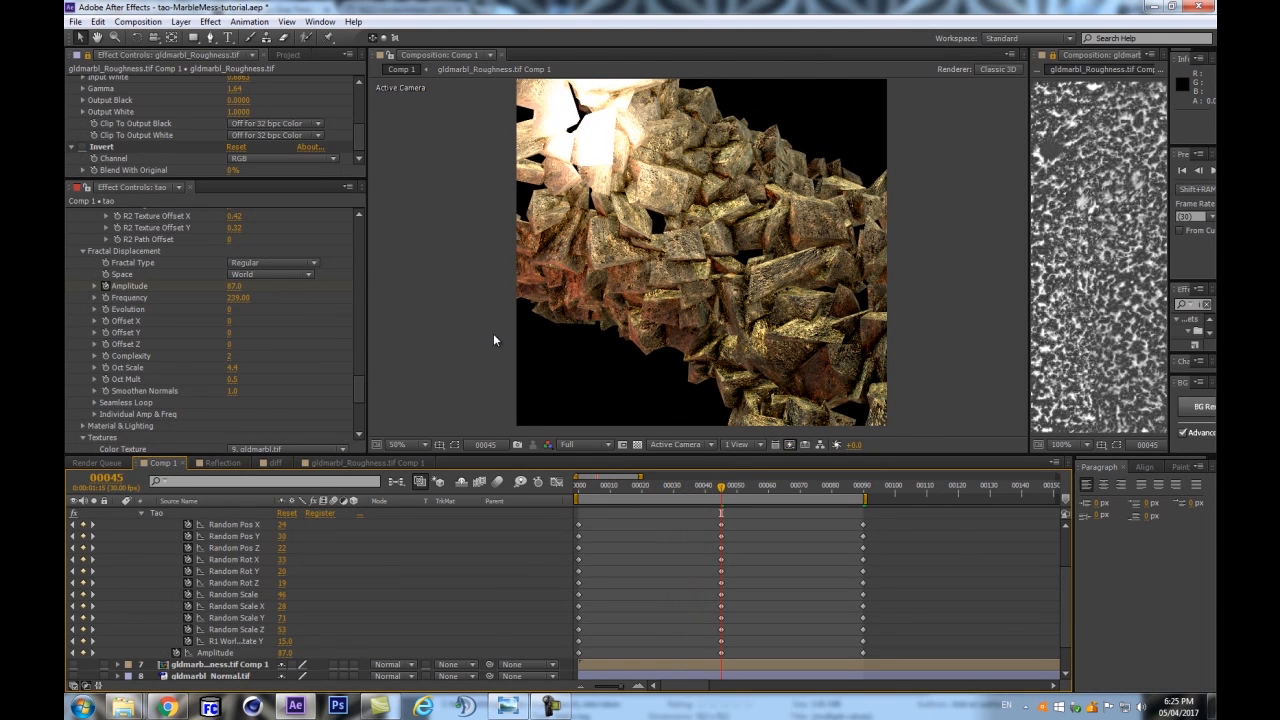
# Raise the Fractal Displacement Amplitude keyframe at frame 45 to 226, and scrub between frames 22 and 45 to check the deformation
pyautogui.click(234, 286)
pyautogui.write('187')
pyautogui.press('Return')
pyautogui.moveTo(298, 273)
pyautogui.mouseDown()
pyautogui.moveTo(362, 262)
pyautogui.moveTo(320, 277)
pyautogui.mouseUp()
pyautogui.moveTo(722, 490); pyautogui.dragTo(648, 500)
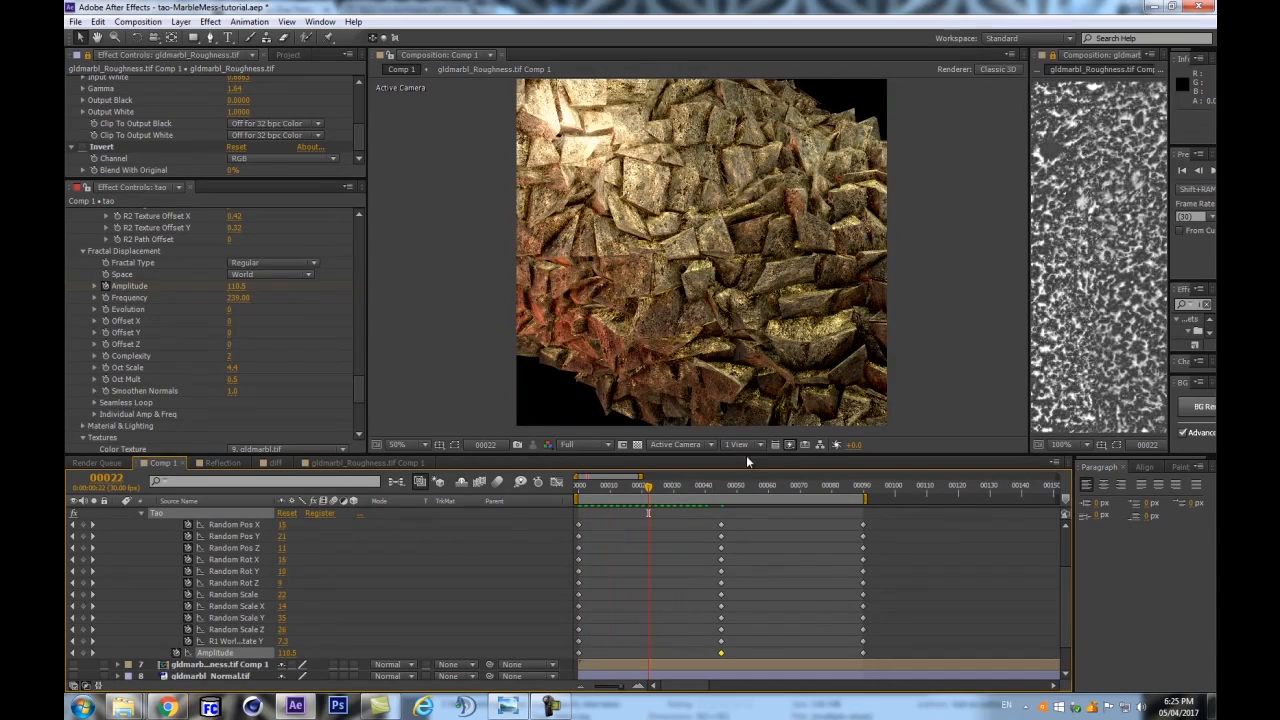
pyautogui.click(720, 488)
# Expand the Individual Amp & Freq settings and try Amplitude X and Amplitude Y at 0 one at a time, undoing each change
pyautogui.scroll(-5, 233, 369)
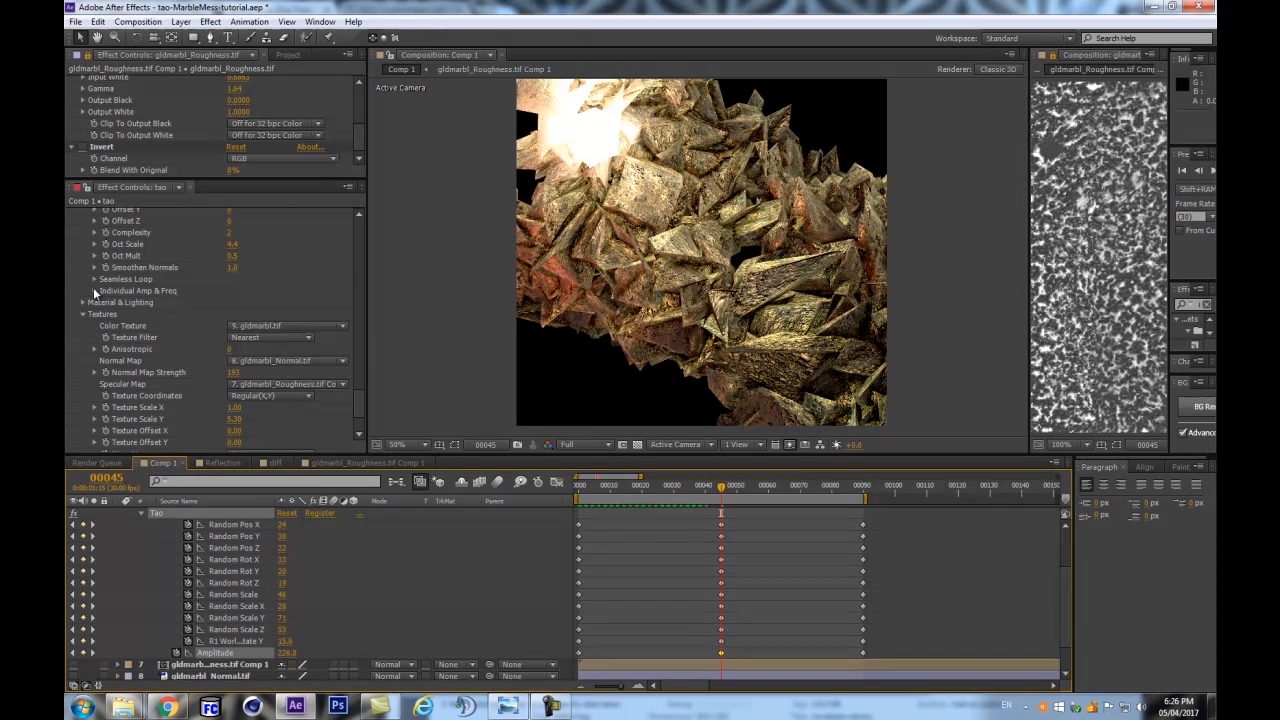
pyautogui.click(94, 290)
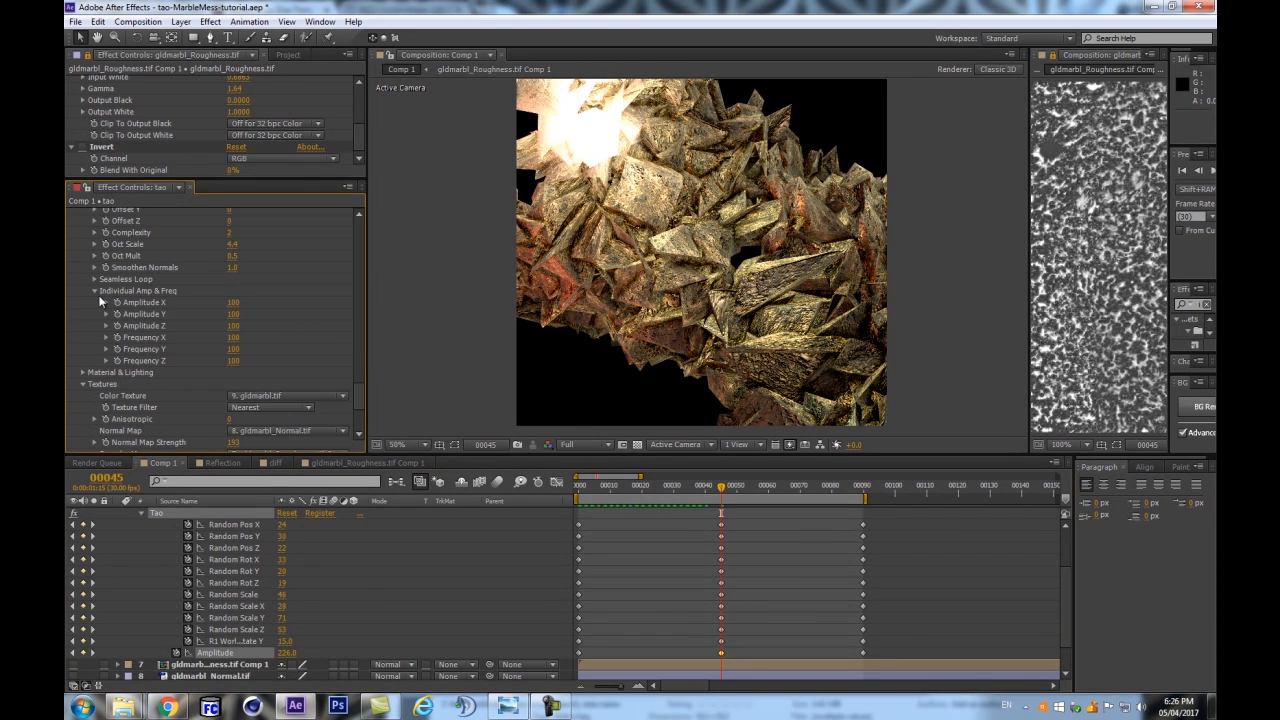
pyautogui.click(233, 302)
pyautogui.write('0')
pyautogui.press('Return')
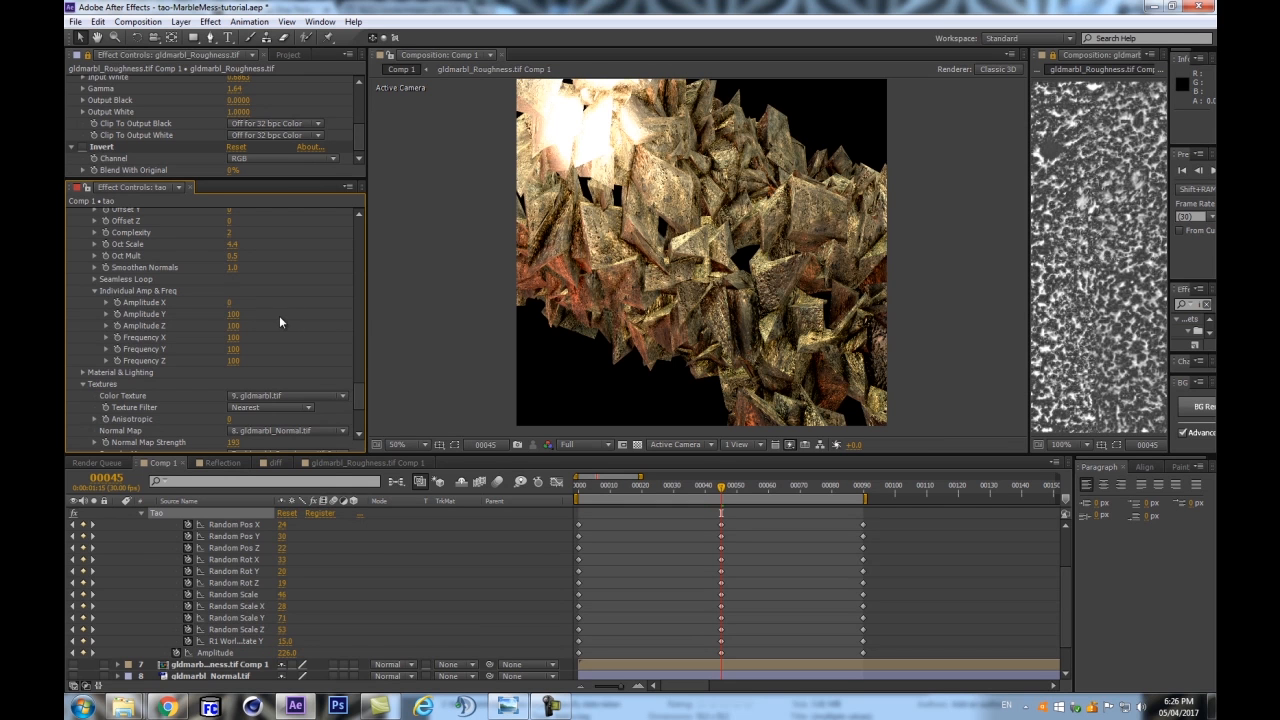
pyautogui.hotkey('ctrl', 'z')
pyautogui.click(234, 314)
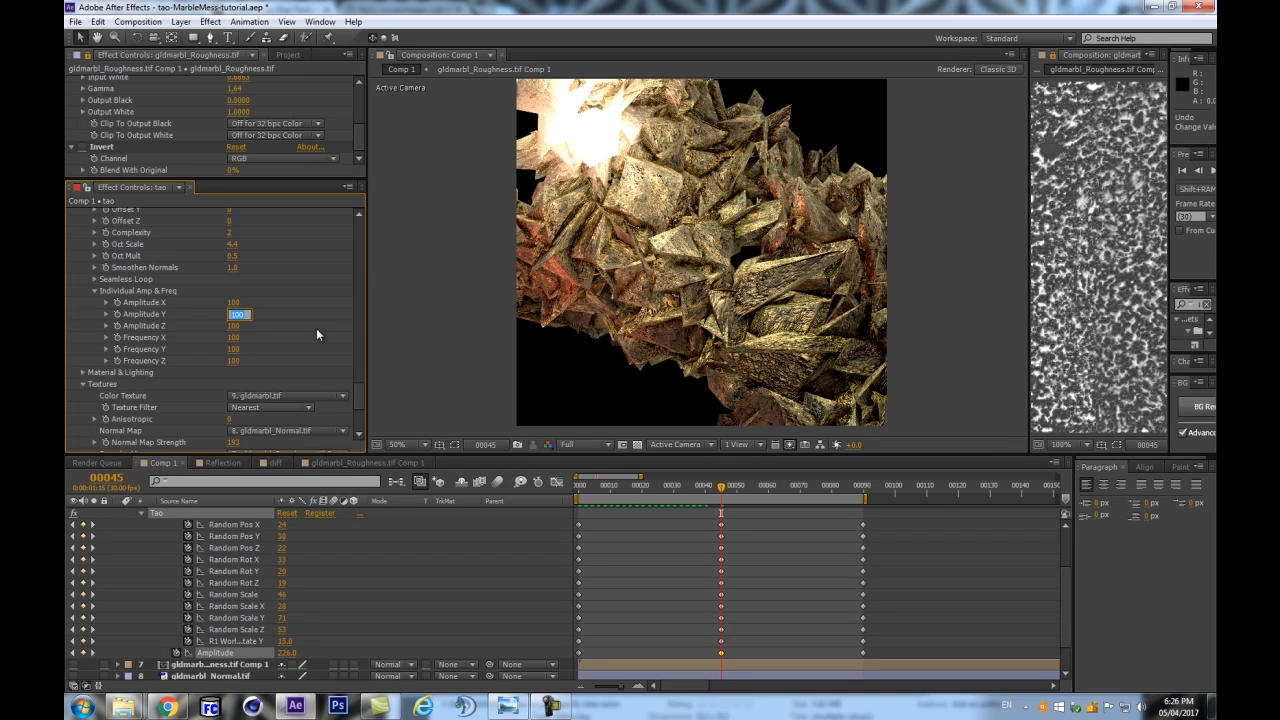
pyautogui.write('0')
pyautogui.press('Return')
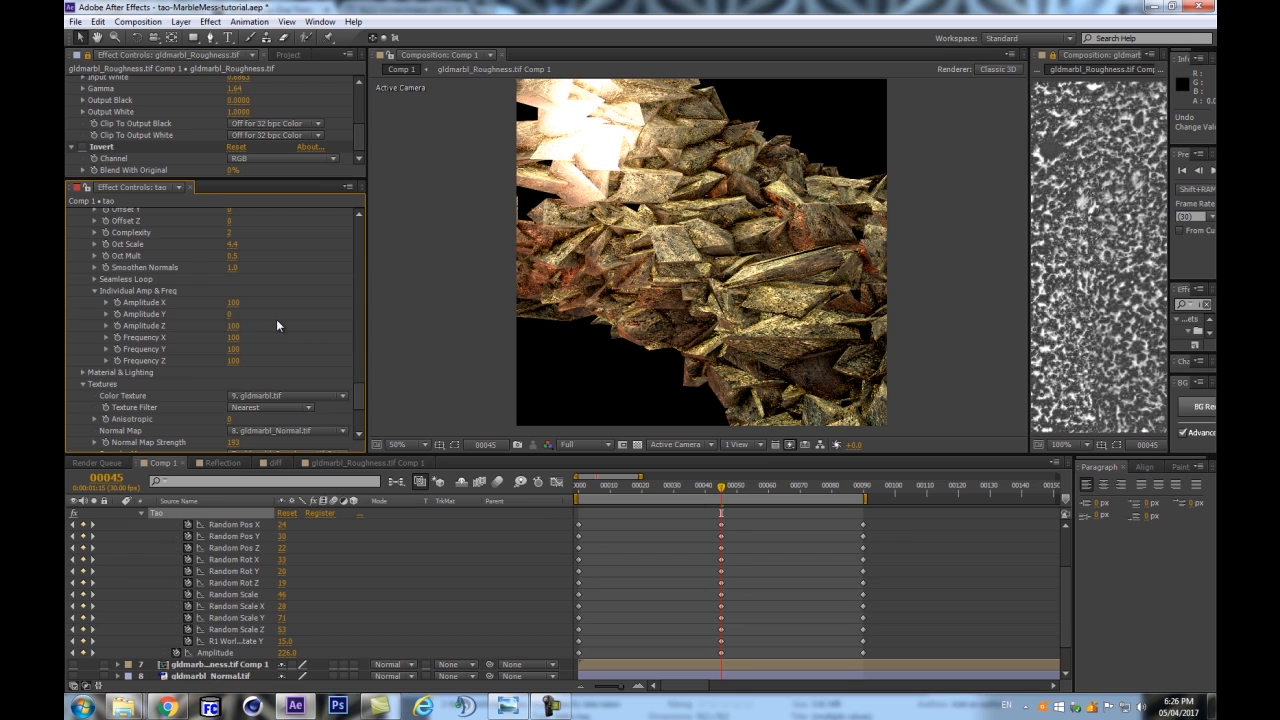
pyautogui.hotkey('ctrl', 'z')
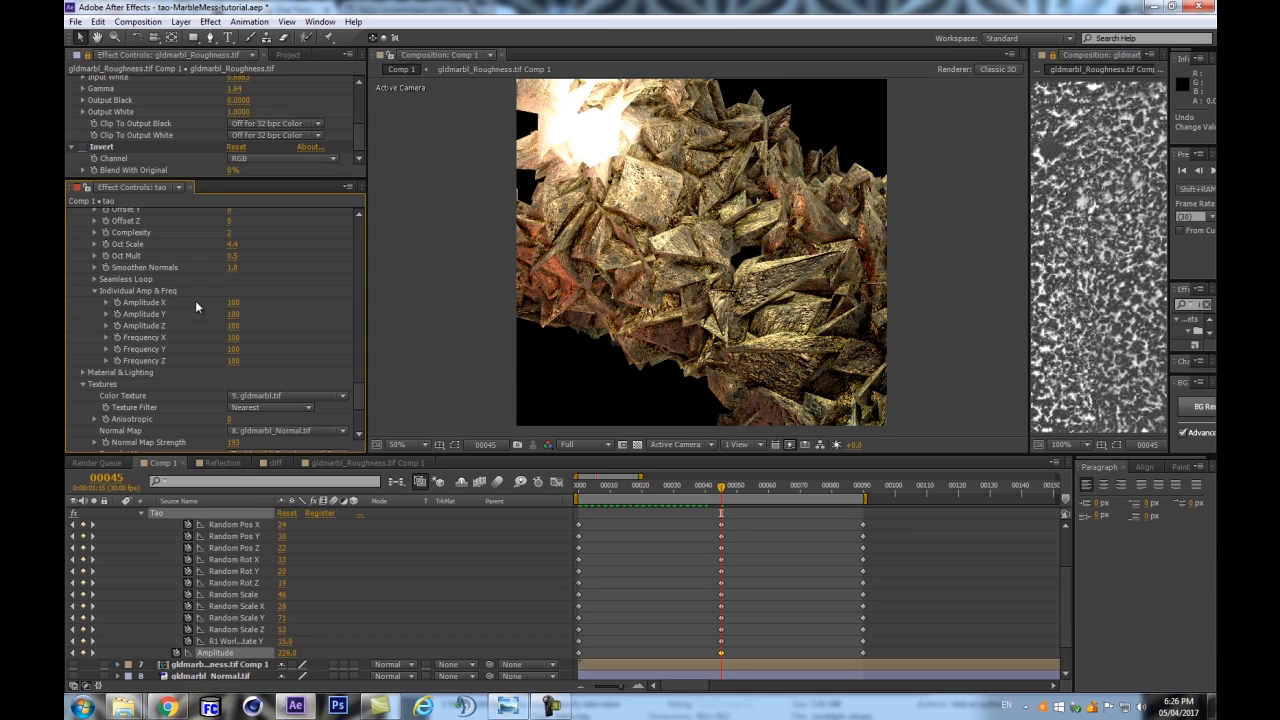
# Set the individual Amplitude Y to 50 and Amplitude Z to 10, comparing the Z change using Undo and Redo
pyautogui.click(234, 314)
pyautogui.press('Return')
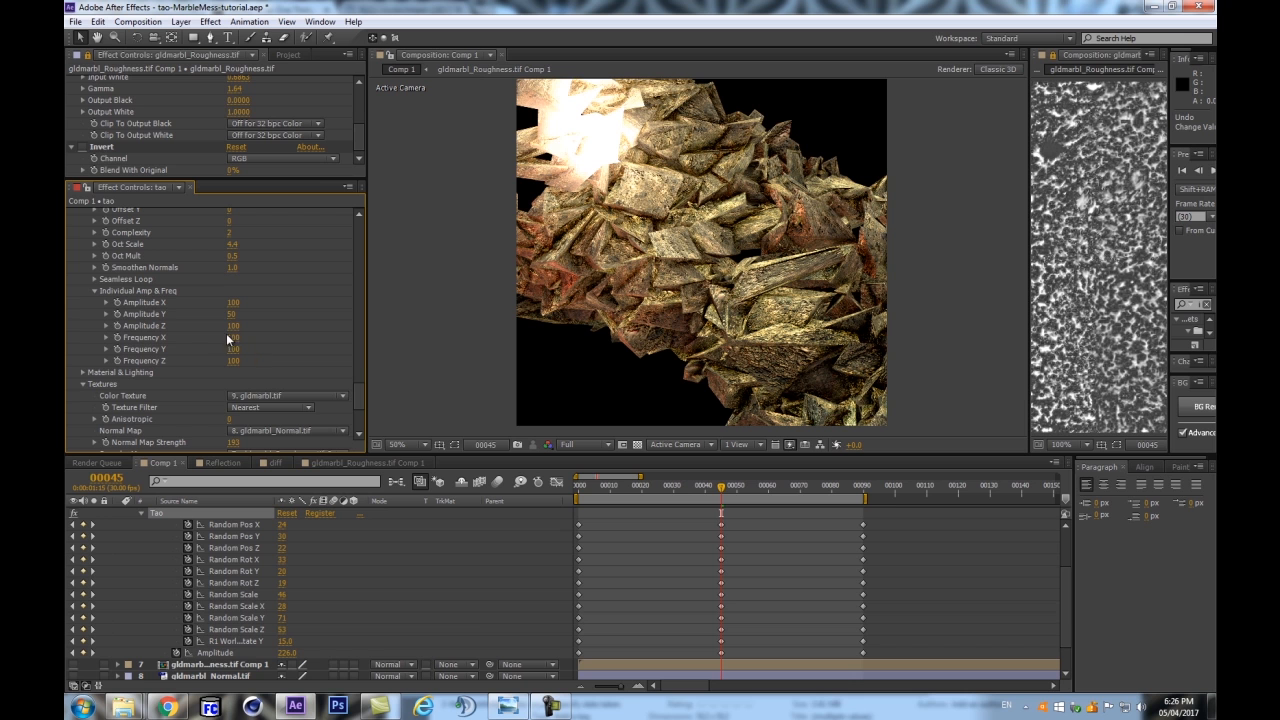
pyautogui.click(232, 326)
pyautogui.hotkey('ctrl', 'z')
pyautogui.hotkey('ctrl', 'shift', 'z')
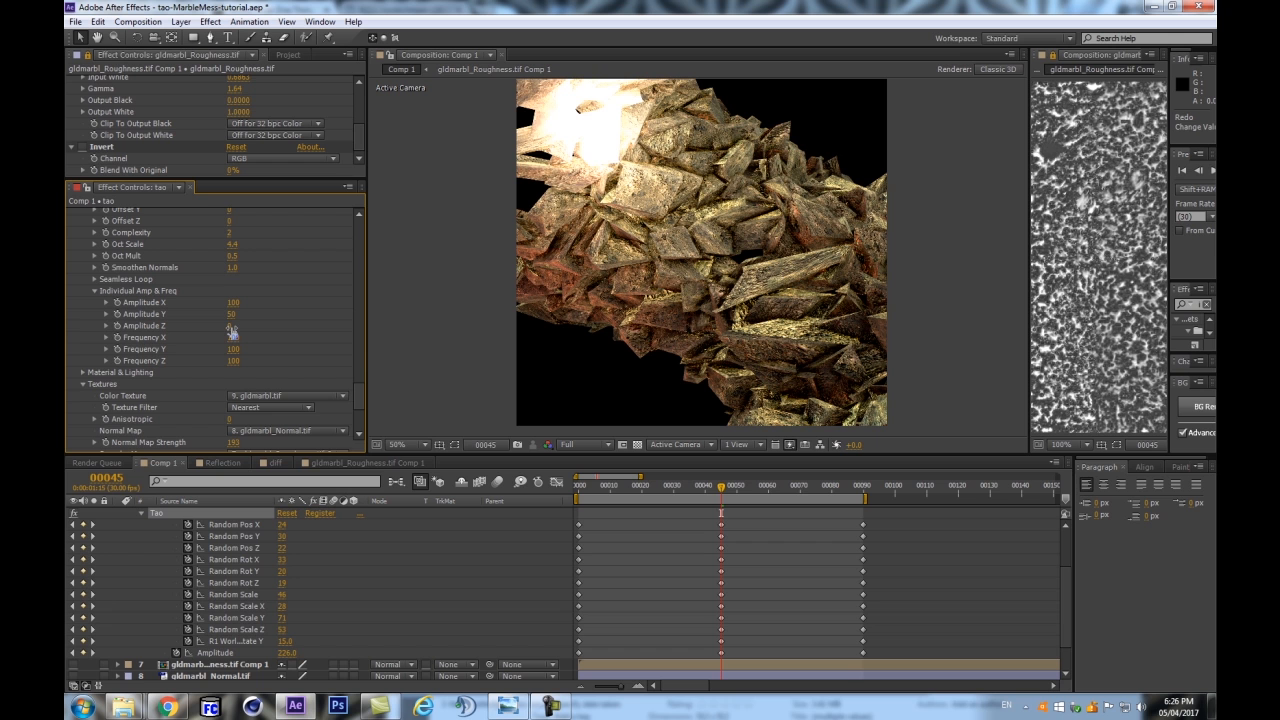
pyautogui.moveTo(232, 331); pyautogui.dragTo(238, 330)
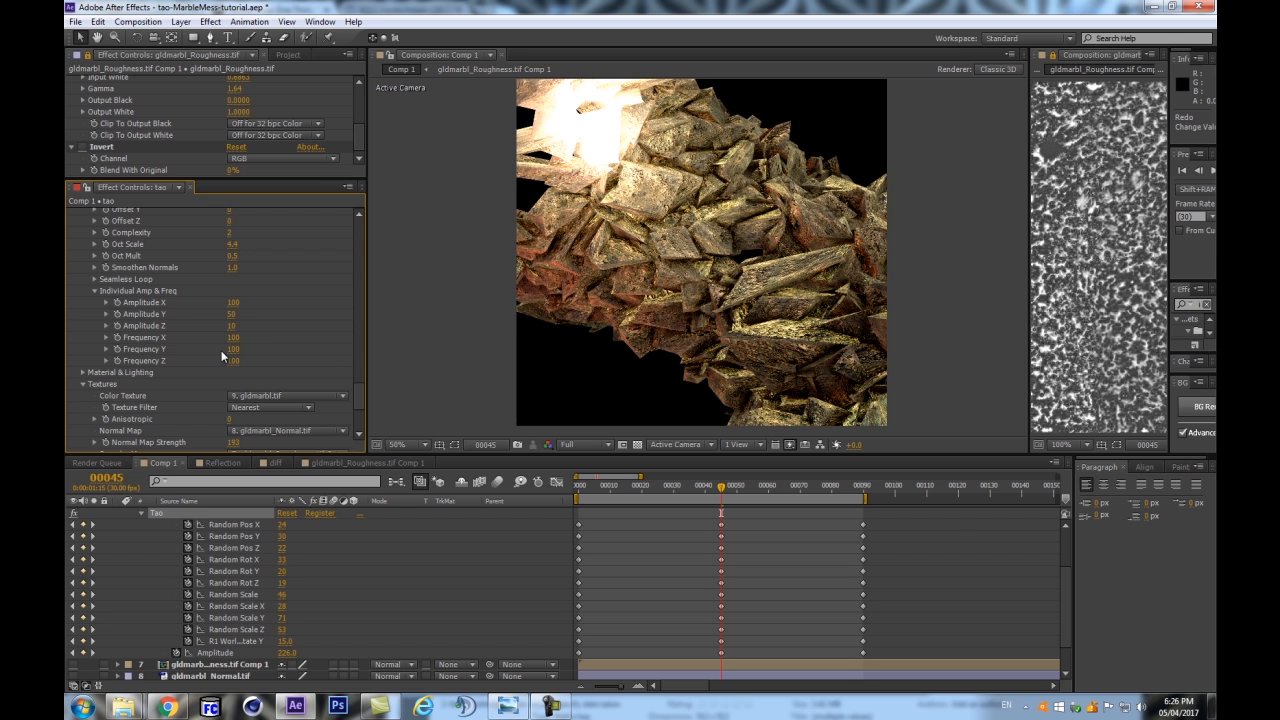
# Set the individual Frequency X to 111, Frequency Y to 53 and Frequency Z to 66, and start a RAM preview
pyautogui.moveTo(232, 359)
pyautogui.mouseDown()
pyautogui.moveTo(271, 349)
pyautogui.moveTo(237, 372)
pyautogui.moveTo(211, 369)
pyautogui.moveTo(226, 354)
pyautogui.moveTo(194, 360)
pyautogui.moveTo(244, 338)
pyautogui.mouseUp()
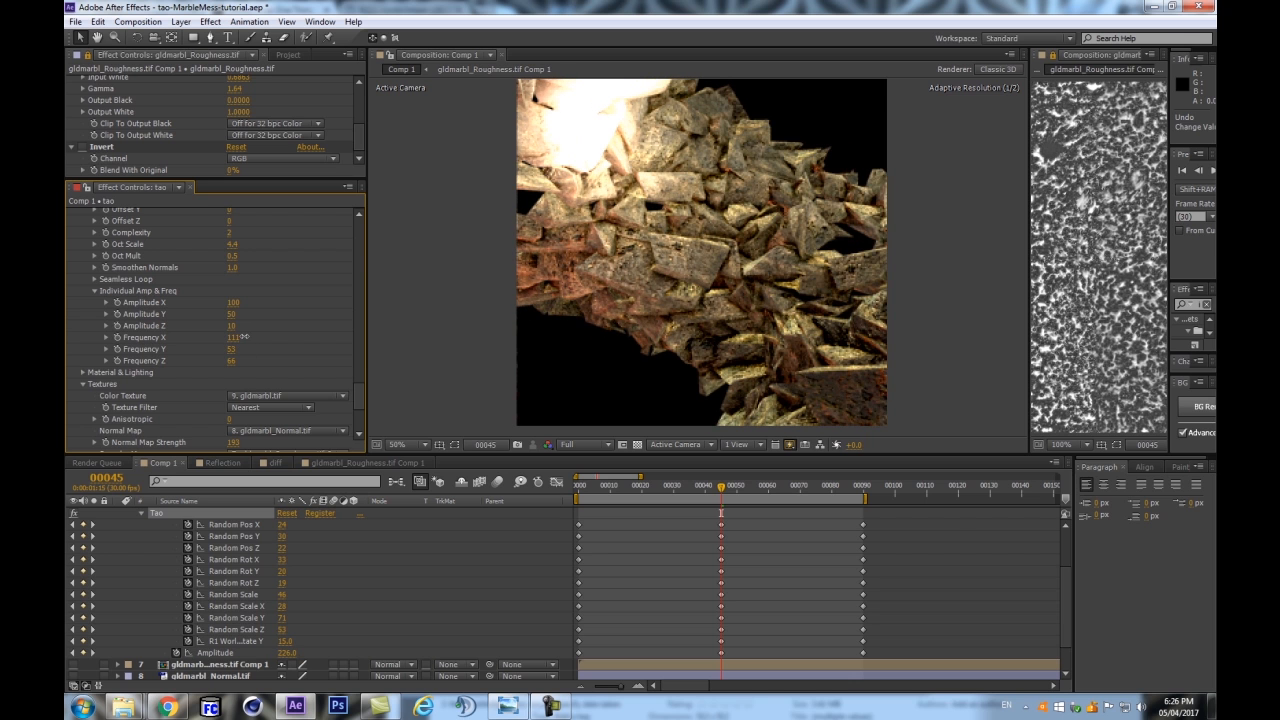
pyautogui.click(493, 537)
pyautogui.press('KP_0')
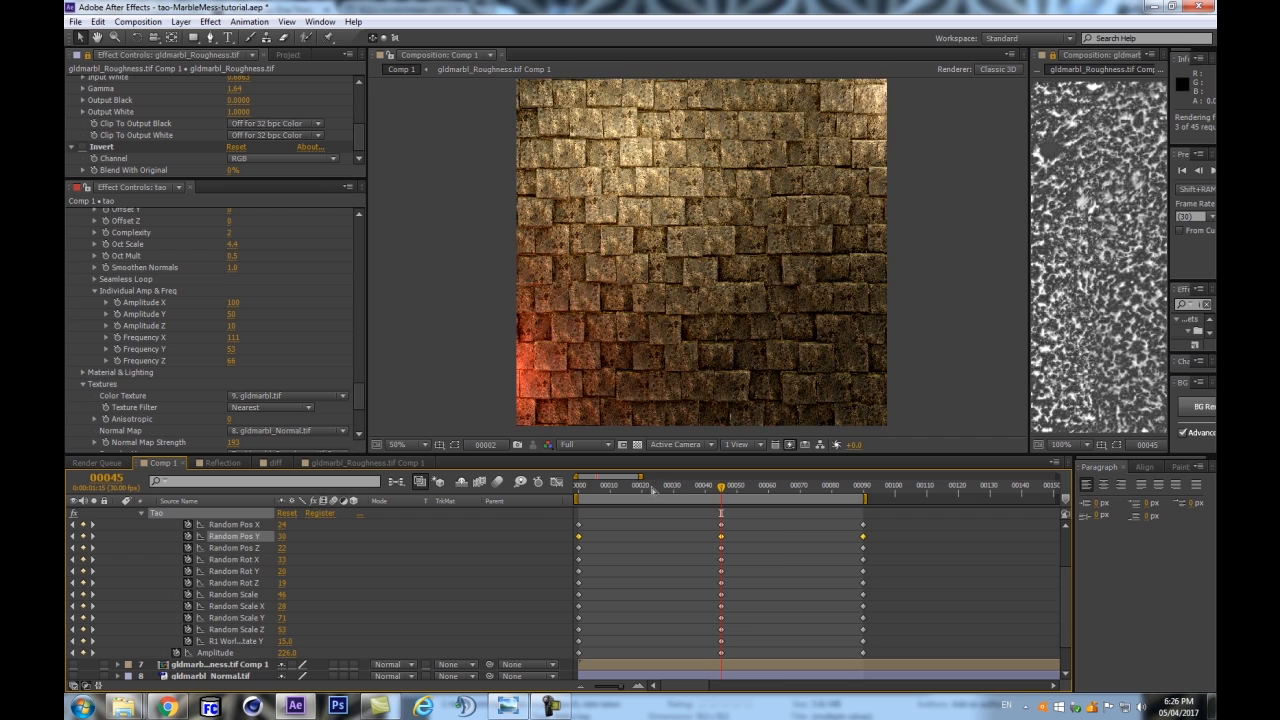
# Return to the first frame and preview the Comp 1 animation
pyautogui.moveTo(640, 479); pyautogui.dragTo(621, 483)
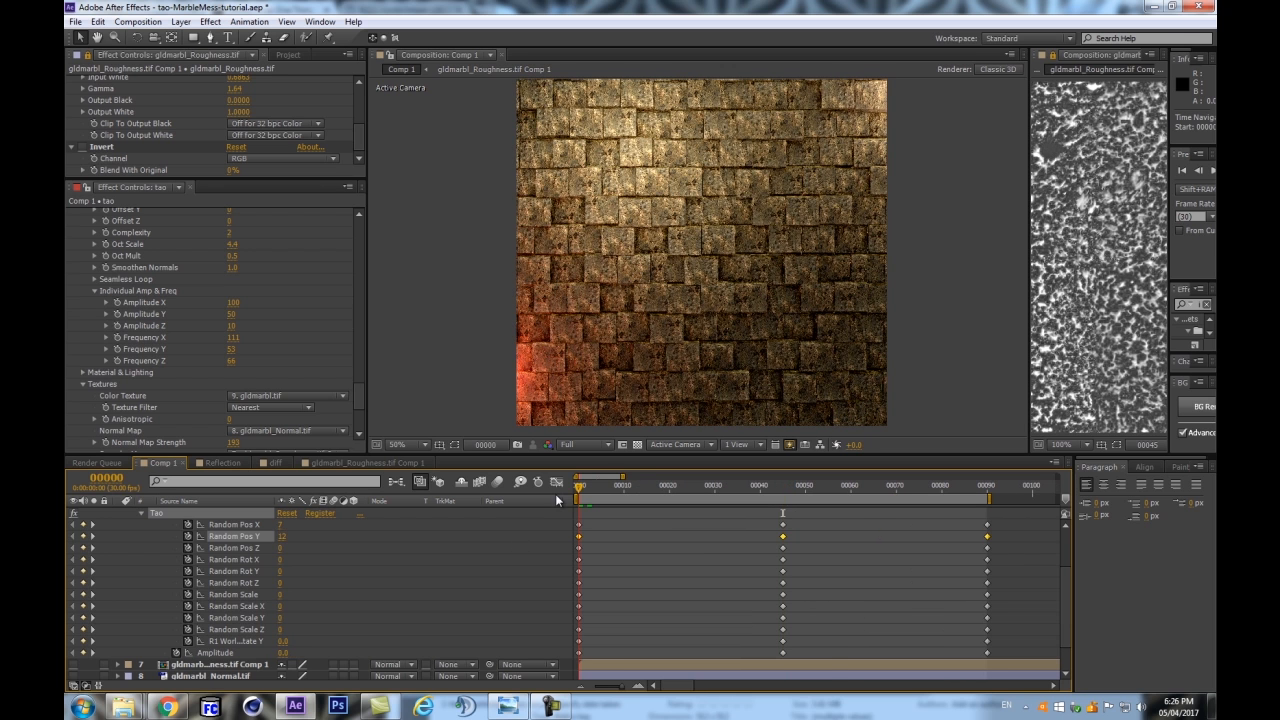
pyautogui.click(430, 569)
pyautogui.press('Home')
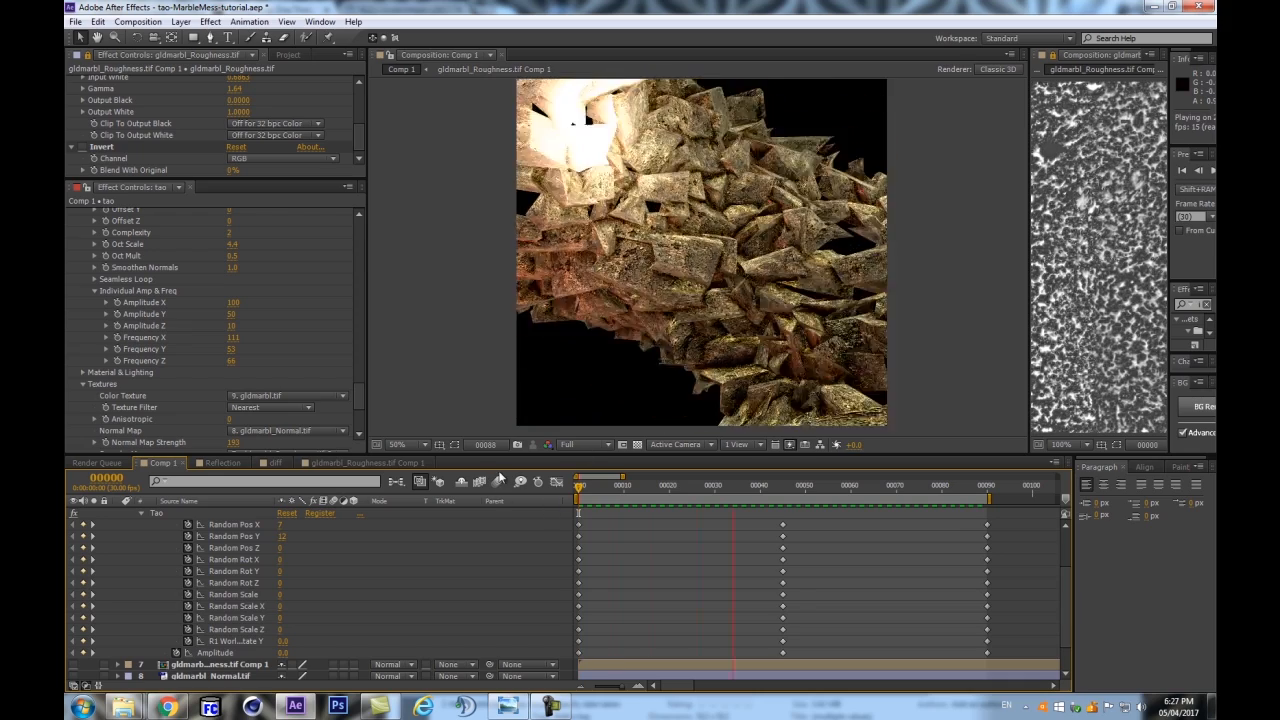
pyautogui.click(463, 431)
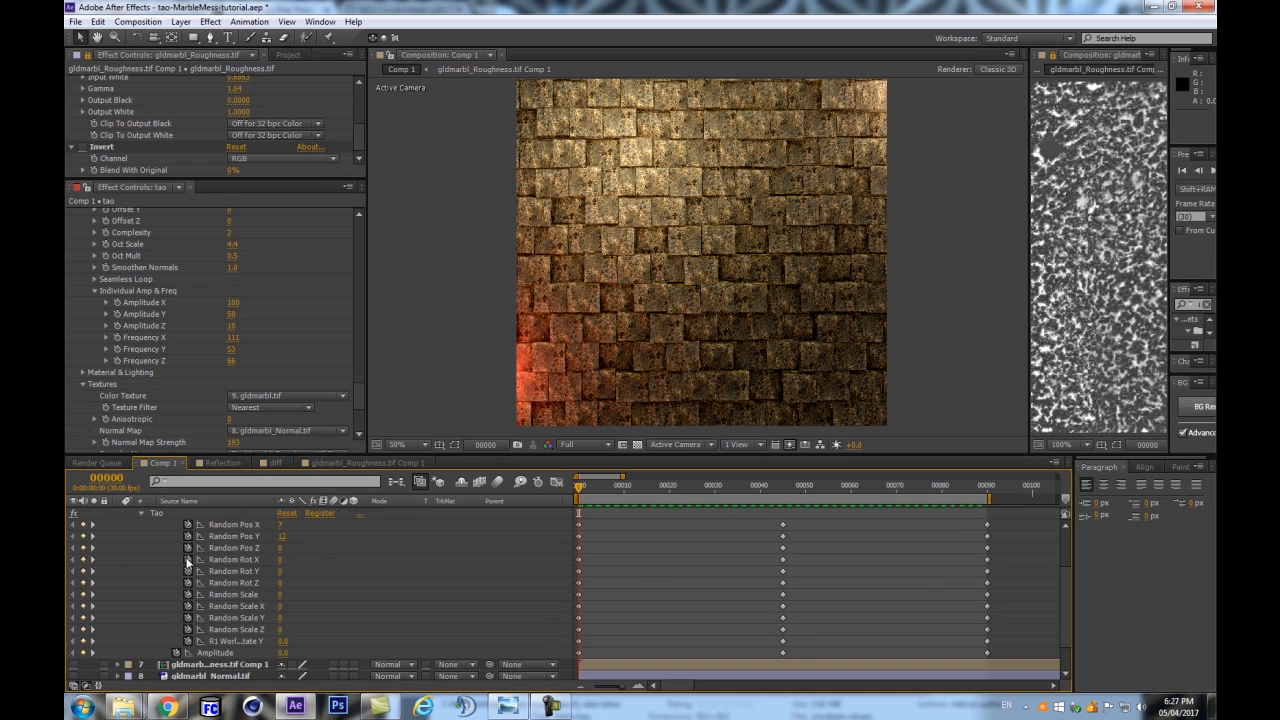
# Collapse the tao layer's keyframed properties and render a RAM preview of Comp 1 from frame 0
pyautogui.scroll(1, 127, 546)
pyautogui.click(119, 537)
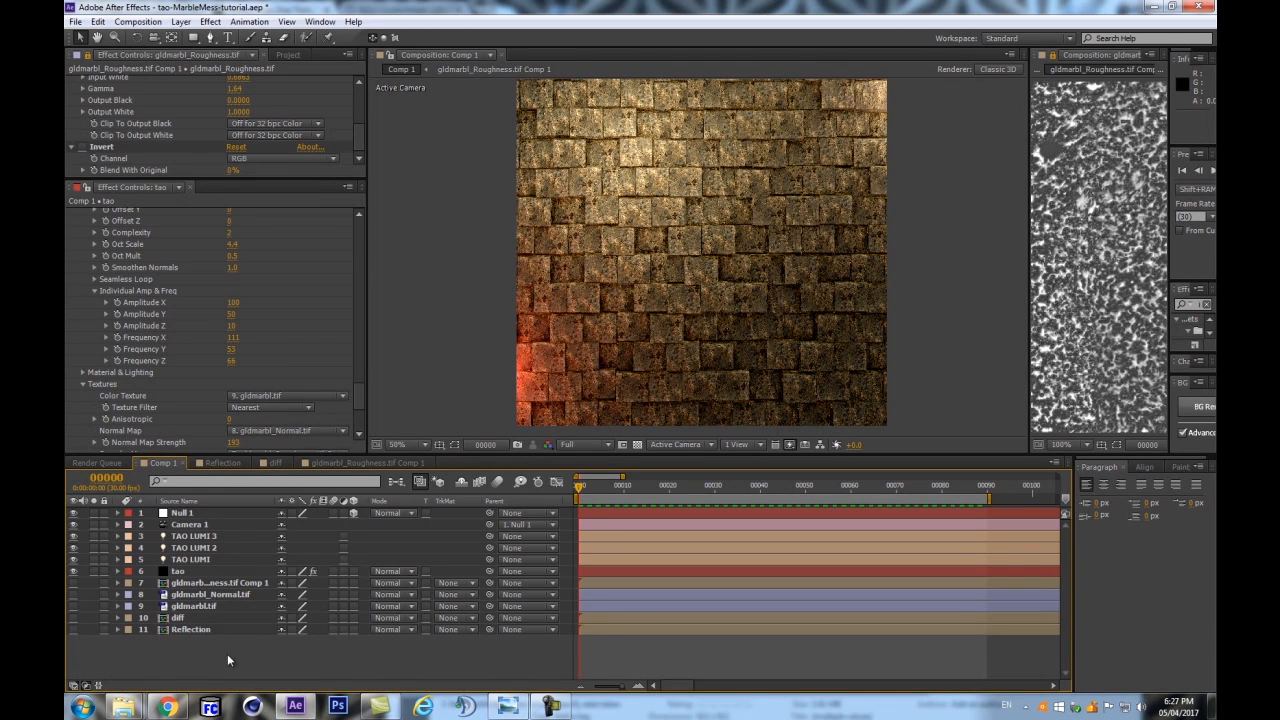
pyautogui.moveTo(601, 490); pyautogui.dragTo(566, 499)
pyautogui.moveTo(595, 488); pyautogui.dragTo(542, 500)
pyautogui.press('KP_0')
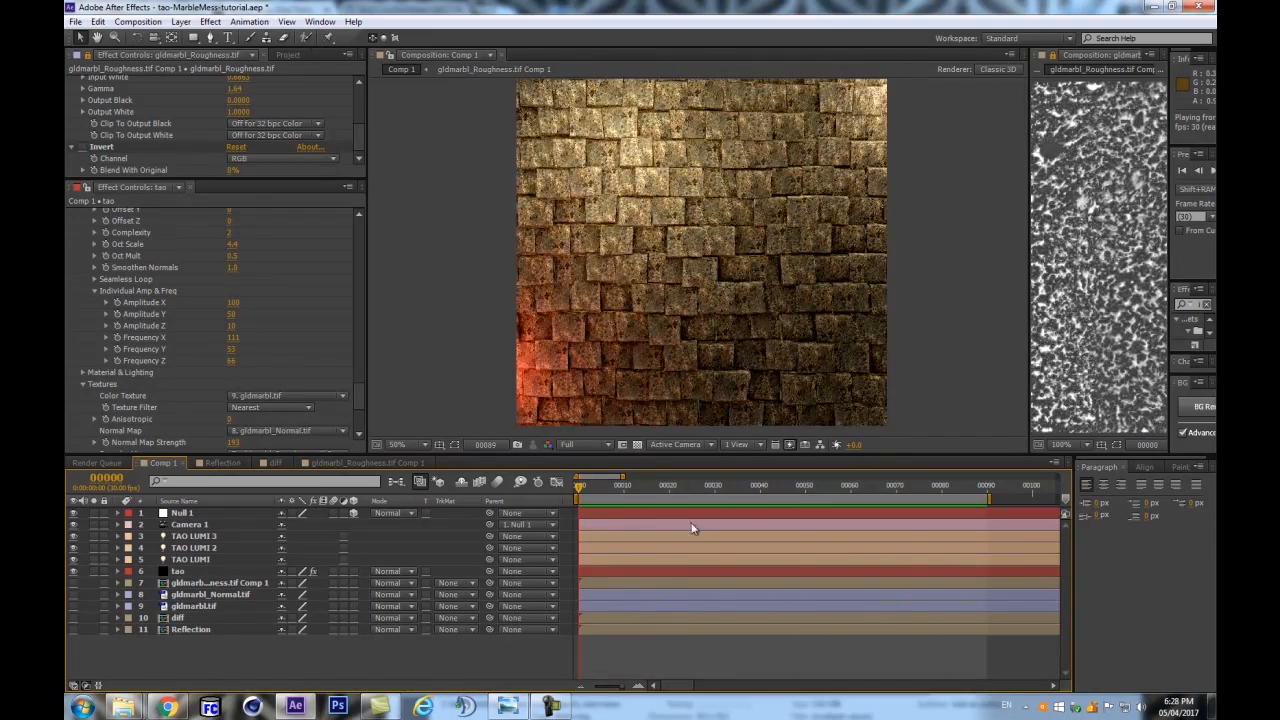
# Scrub between the flat wall and the scattered blocks to examine the displacement and surrounding empty areas, stopping at frame 47
pyautogui.press('space')
pyautogui.moveTo(660, 488); pyautogui.dragTo(797, 489)
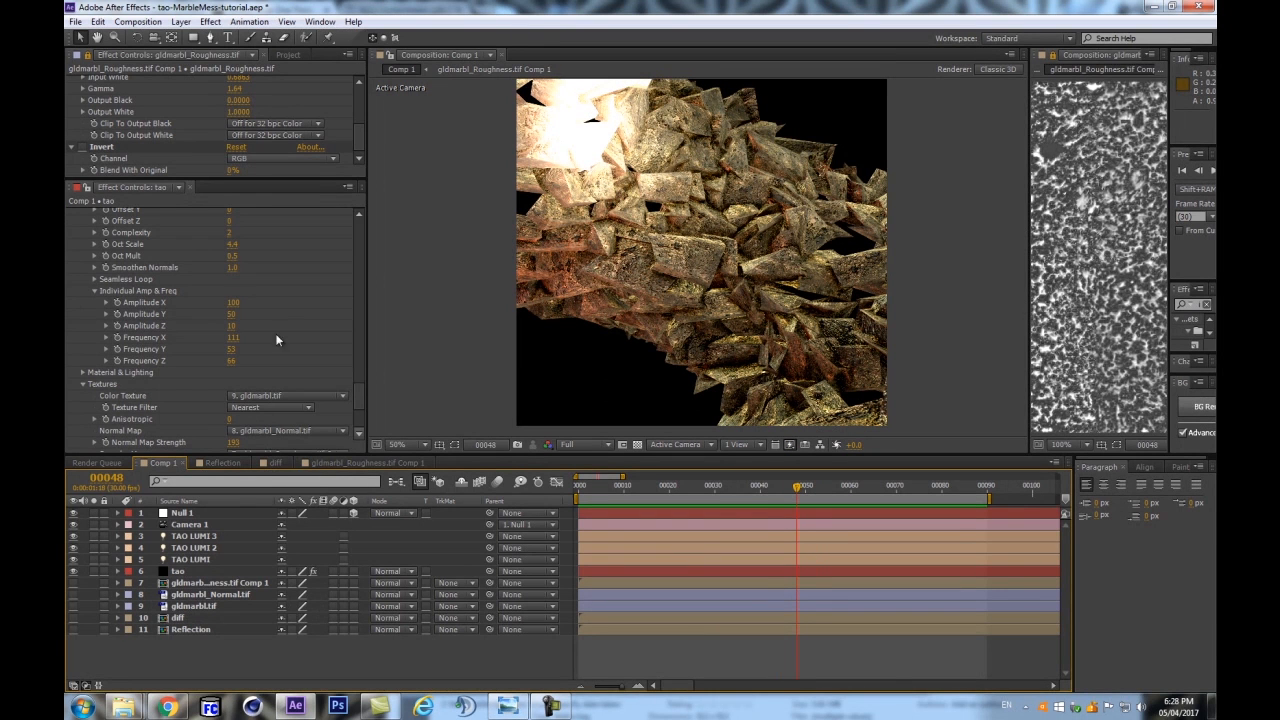
pyautogui.moveTo(640, 490); pyautogui.dragTo(761, 516)
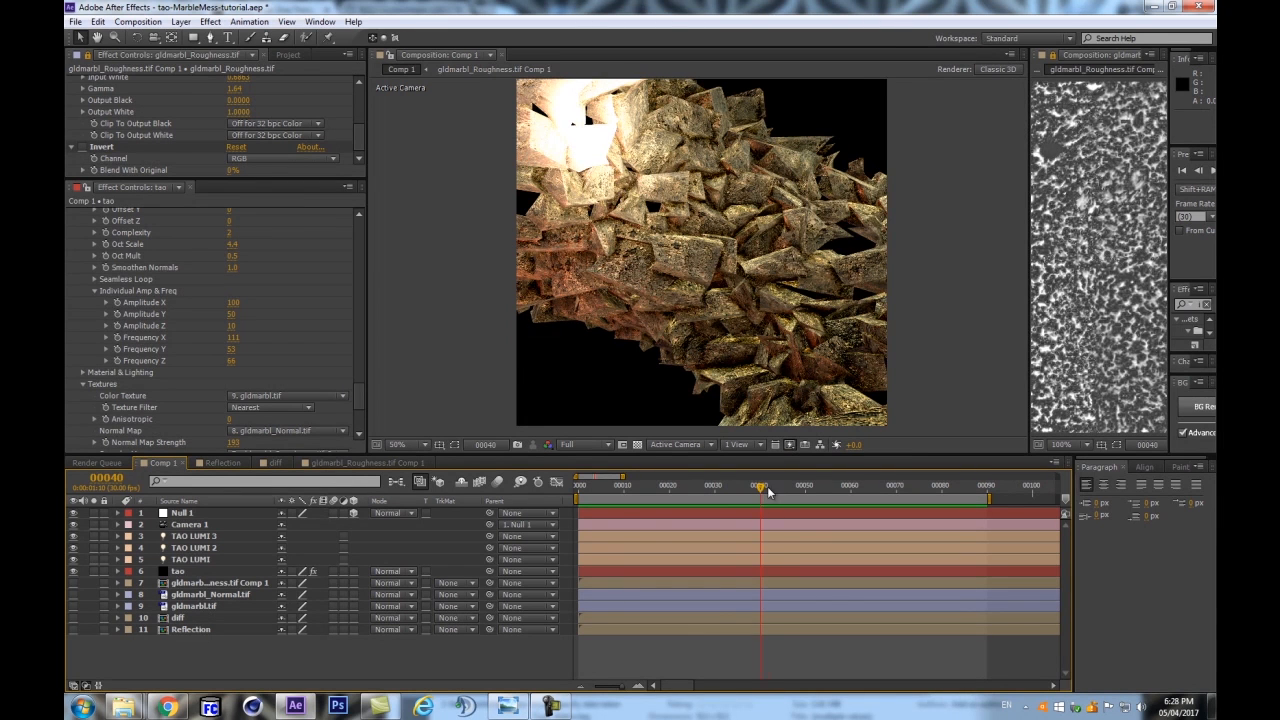
pyautogui.press('Home')
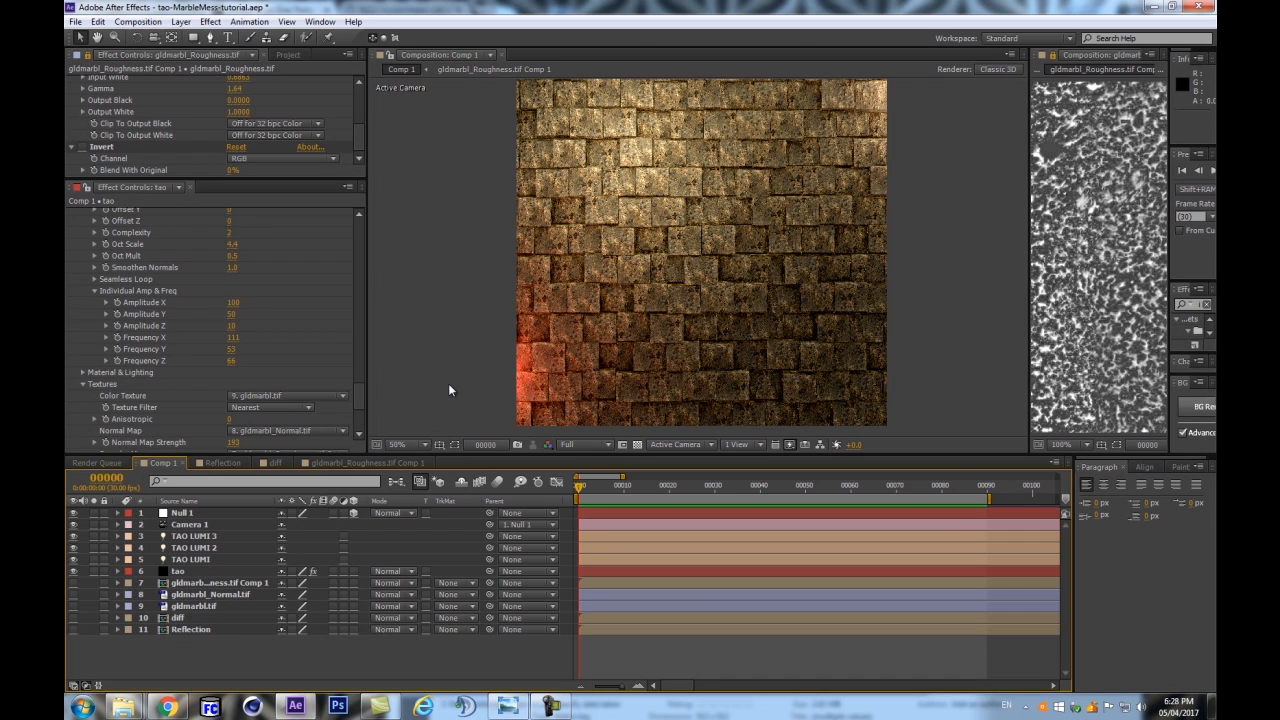
pyautogui.moveTo(668, 492); pyautogui.dragTo(580, 503)
pyautogui.moveTo(752, 491); pyautogui.dragTo(573, 500)
pyautogui.press(',')
pyautogui.moveTo(700, 489); pyautogui.dragTo(498, 489)
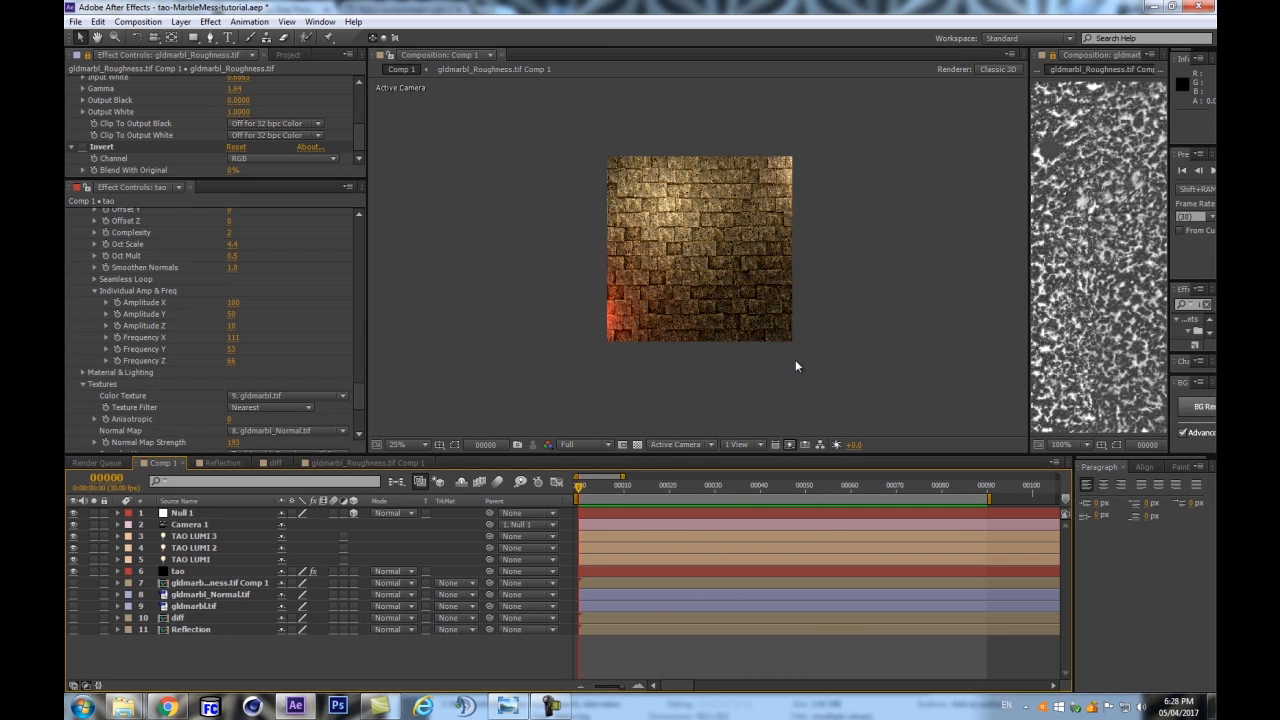
pyautogui.moveTo(763, 485); pyautogui.dragTo(794, 478)
pyautogui.press('.')
pyautogui.press(',')
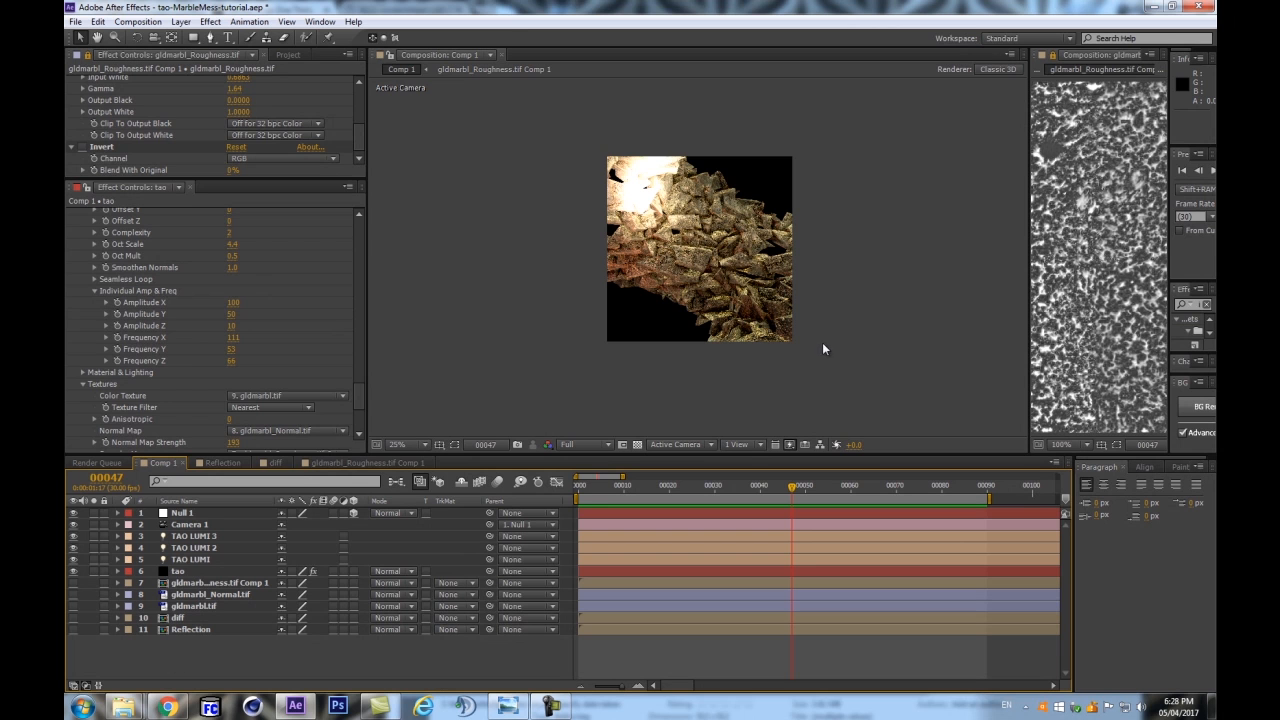
# Create a solid named BG and place it beneath all the other layers in Comp 1
pyautogui.hotkey('ctrl', 'y')
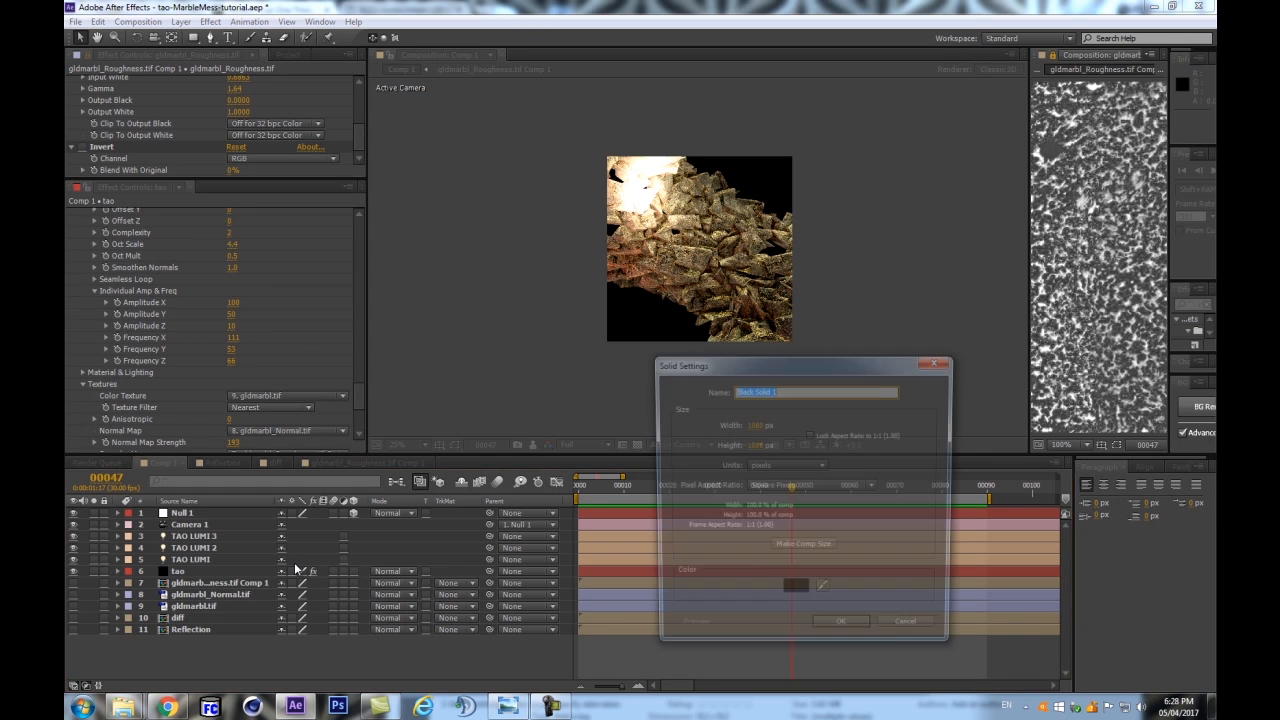
pyautogui.write('BG')
pyautogui.press('Return')
pyautogui.moveTo(181, 520); pyautogui.dragTo(369, 667)
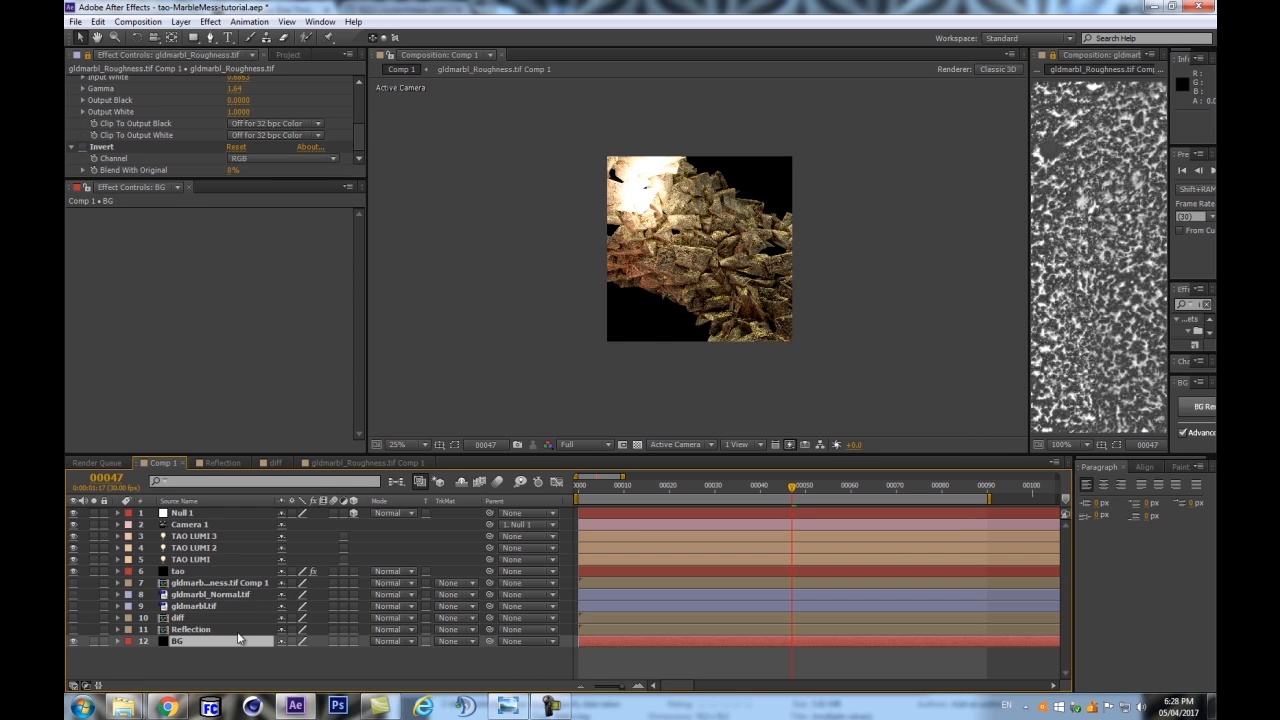
# Find the Ramp effect and apply it to the BG solid
pyautogui.moveTo(1172, 200); pyautogui.dragTo(1102, 205)
pyautogui.click(1107, 304)
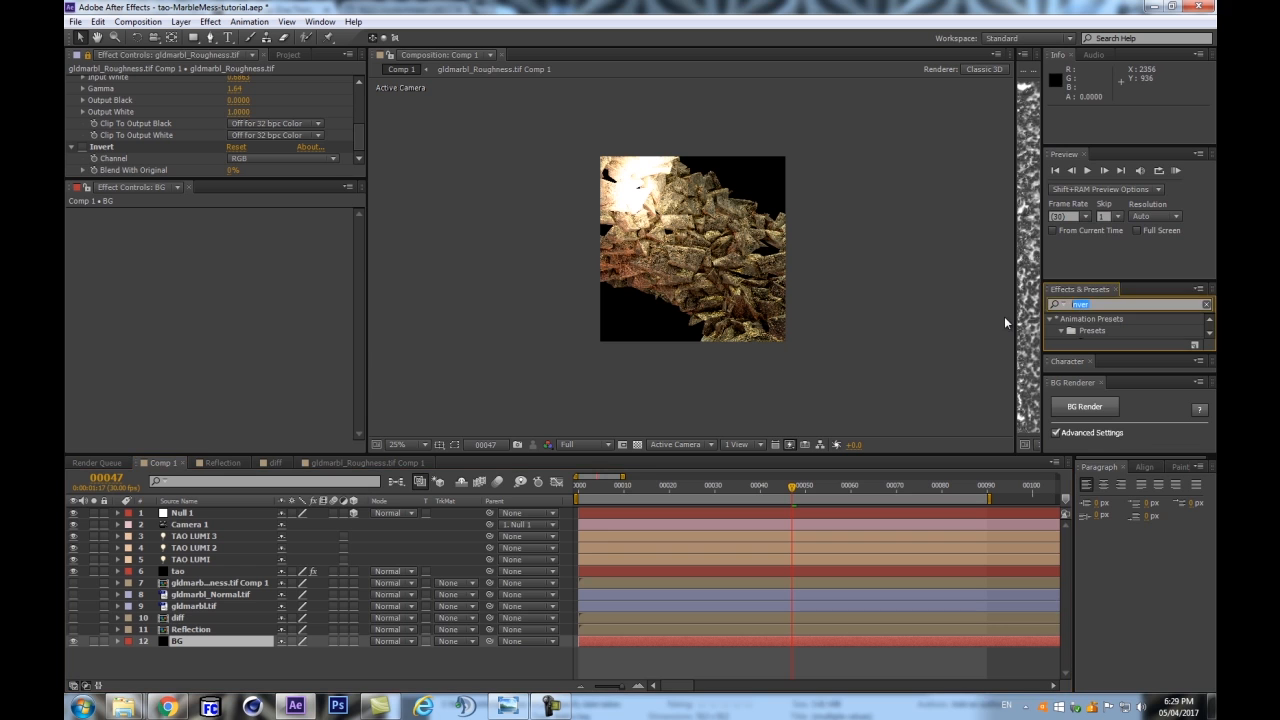
pyautogui.write('ramp')
pyautogui.moveTo(1094, 333); pyautogui.dragTo(190, 642)
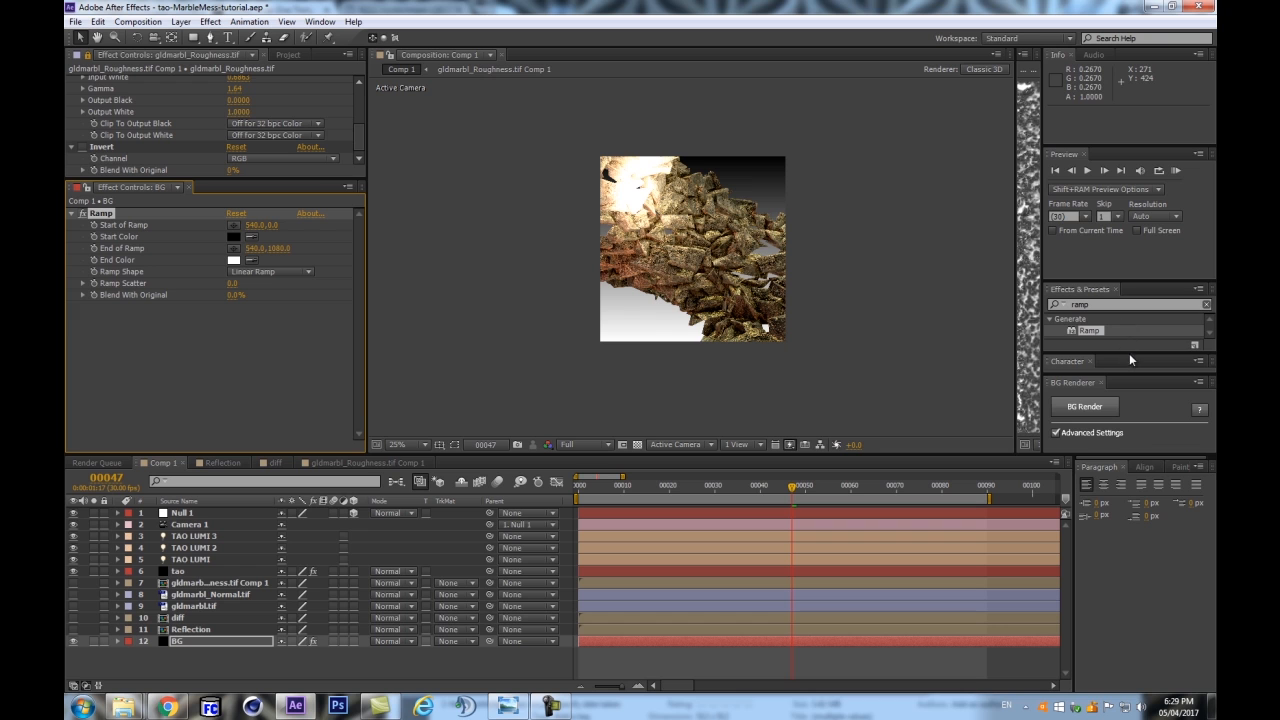
# Find the Tritone effect and add it after Ramp on the BG solid
pyautogui.moveTo(1129, 352); pyautogui.dragTo(1128, 418)
pyautogui.click(1108, 304)
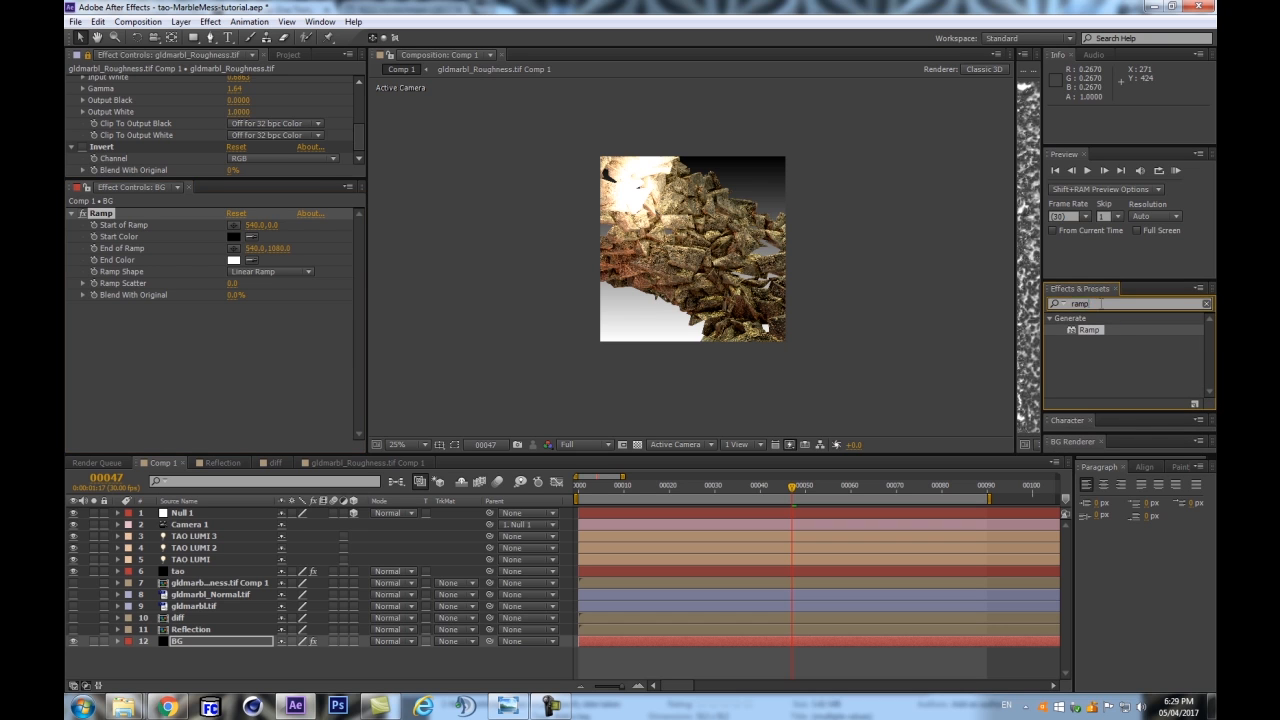
pyautogui.press('BackSpace')
pyautogui.press('BackSpace')
pyautogui.press('BackSpace')
pyautogui.press('BackSpace')
pyautogui.write('triton')
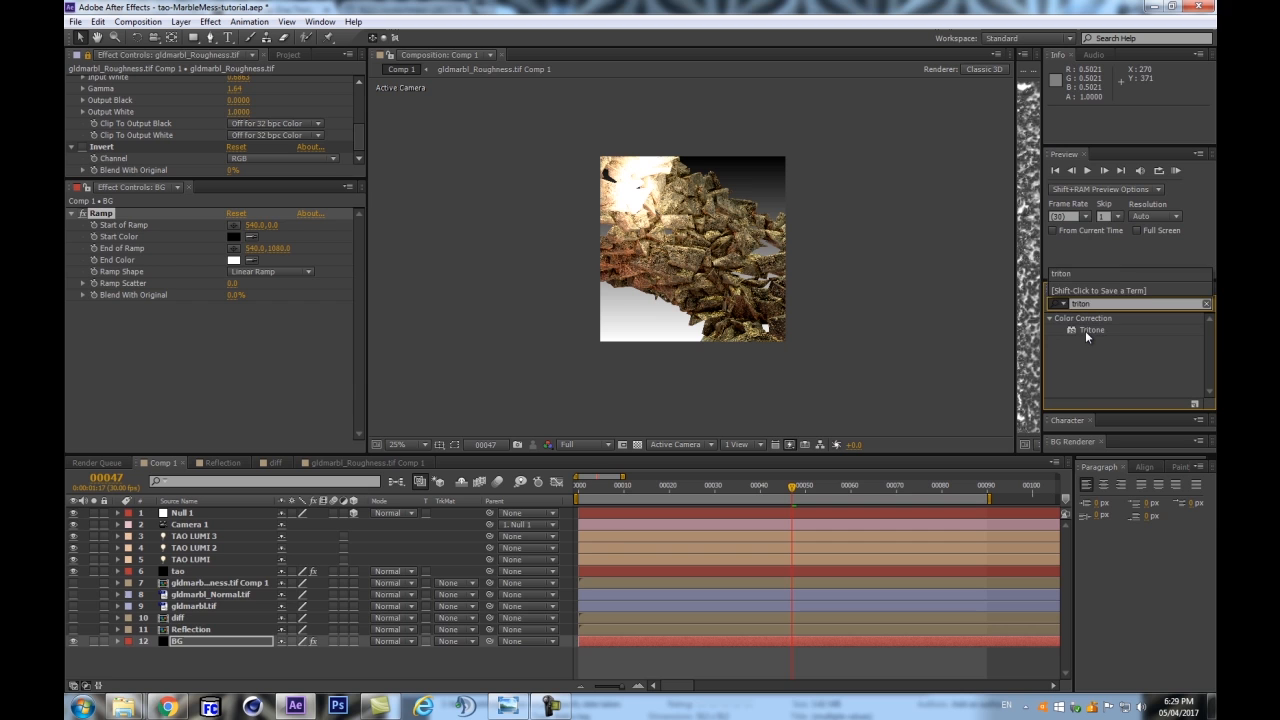
pyautogui.moveTo(1087, 336); pyautogui.dragTo(101, 372)
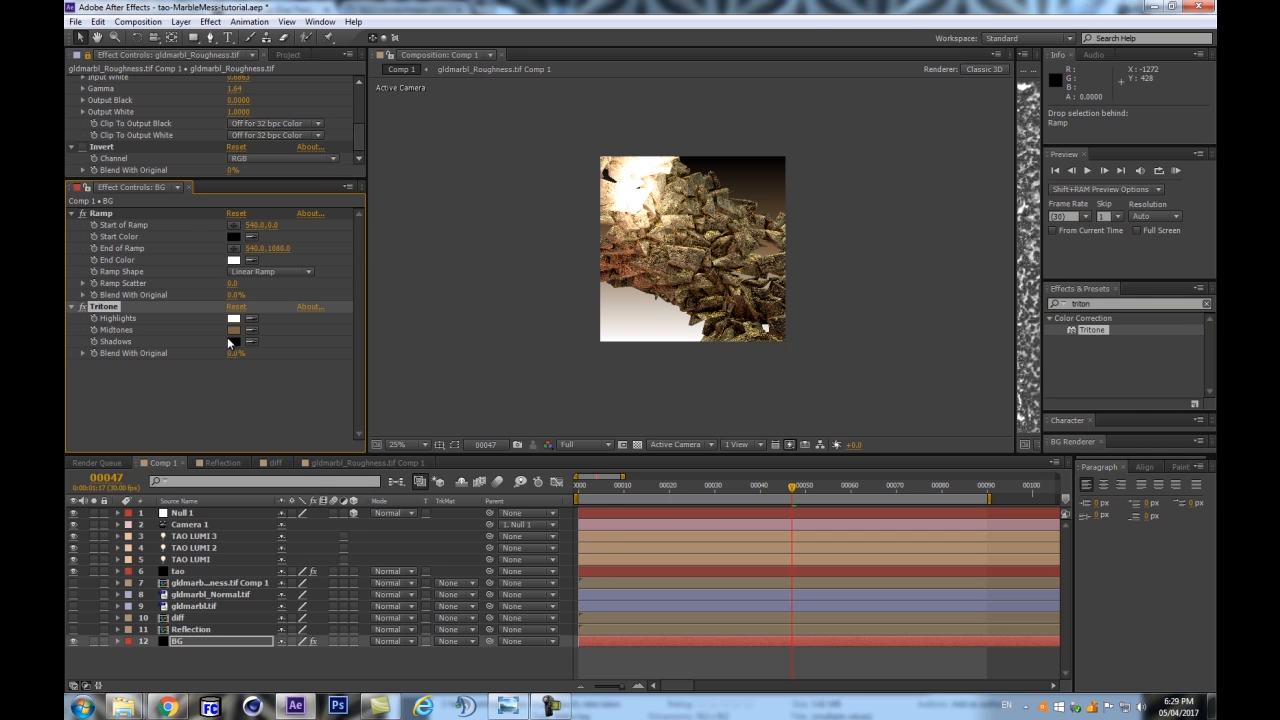
# Set the shadows color of the BG layer's Tritone effect to a muted reddish brown
pyautogui.scroll(2, 697, 255)
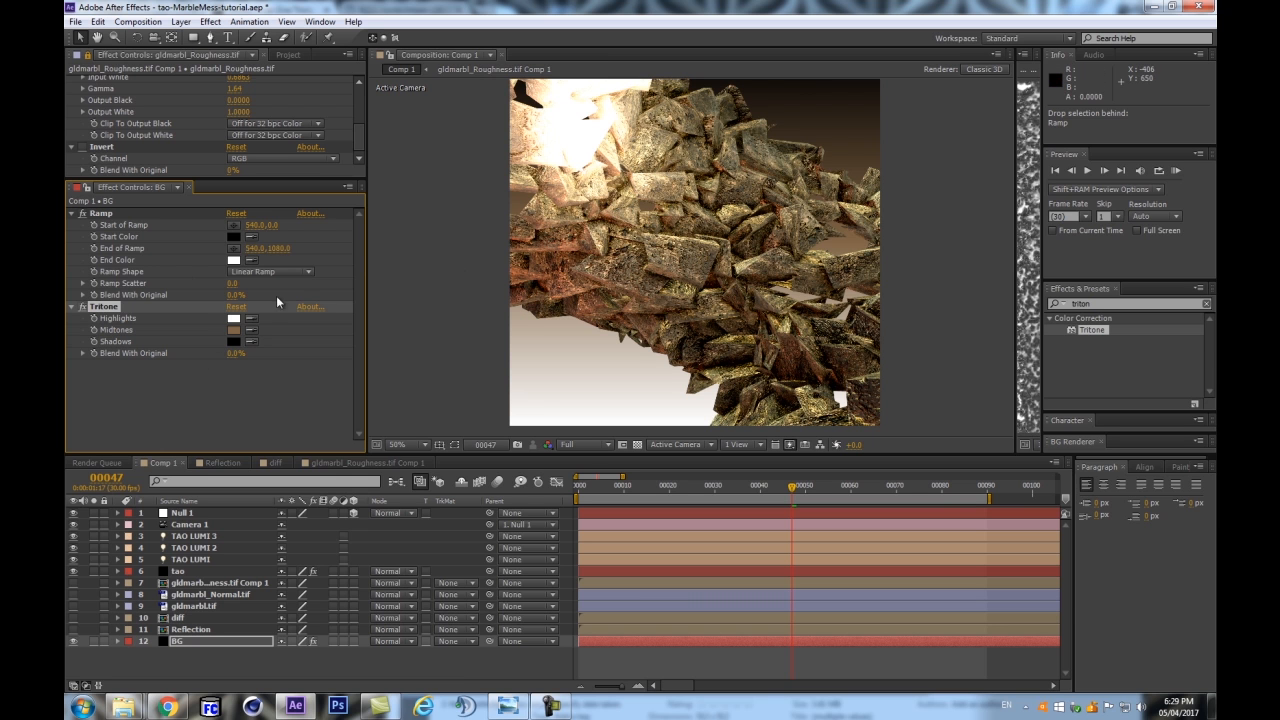
pyautogui.click(234, 320)
pyautogui.moveTo(894, 500); pyautogui.dragTo(869, 485)
pyautogui.click(233, 341)
pyautogui.click(893, 519)
pyautogui.moveTo(893, 519); pyautogui.dragTo(815, 496)
pyautogui.click(1040, 412)
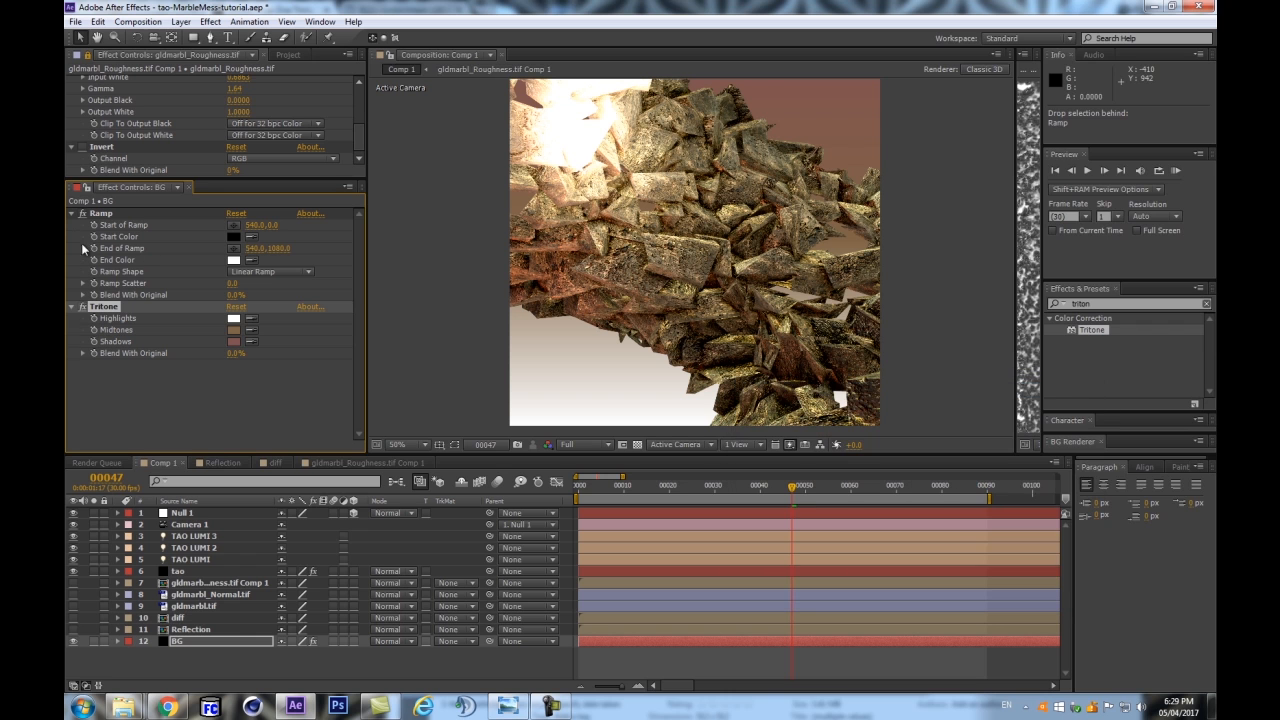
# Set the highlights color of the BG layer's Tritone effect to a soft muted blue
pyautogui.click(232, 346)
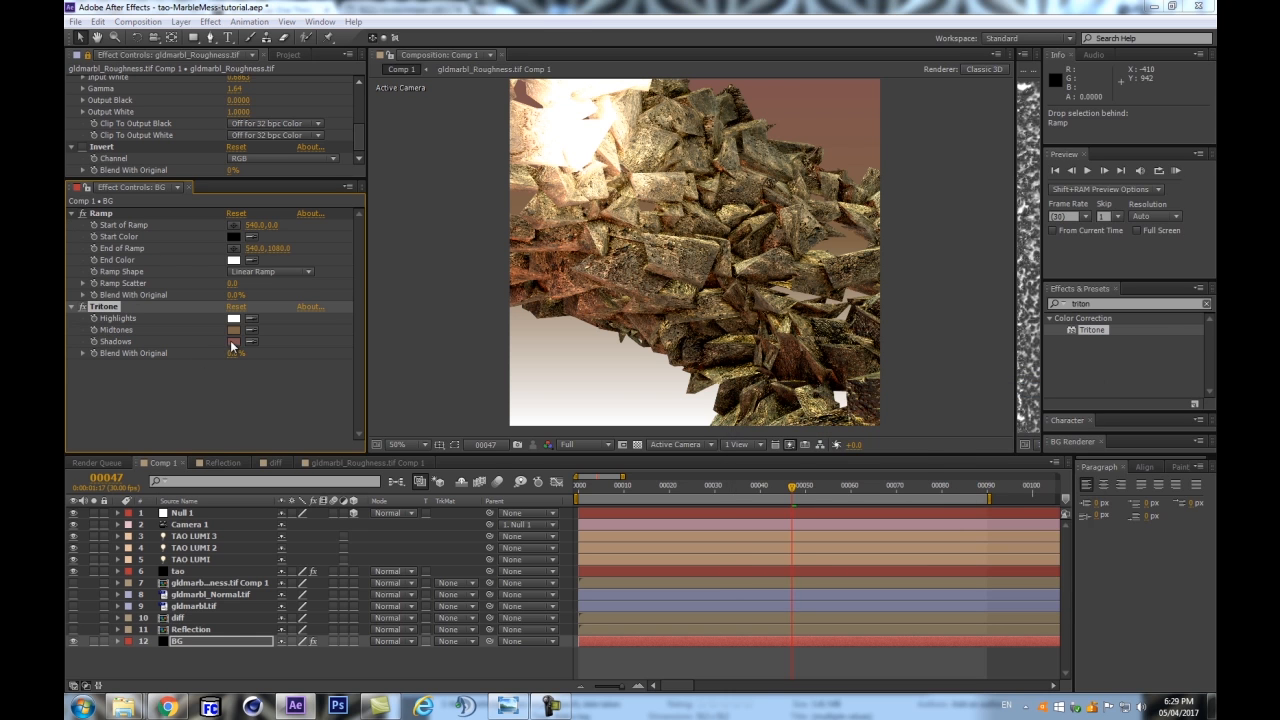
pyautogui.click(935, 487)
pyautogui.click(828, 443)
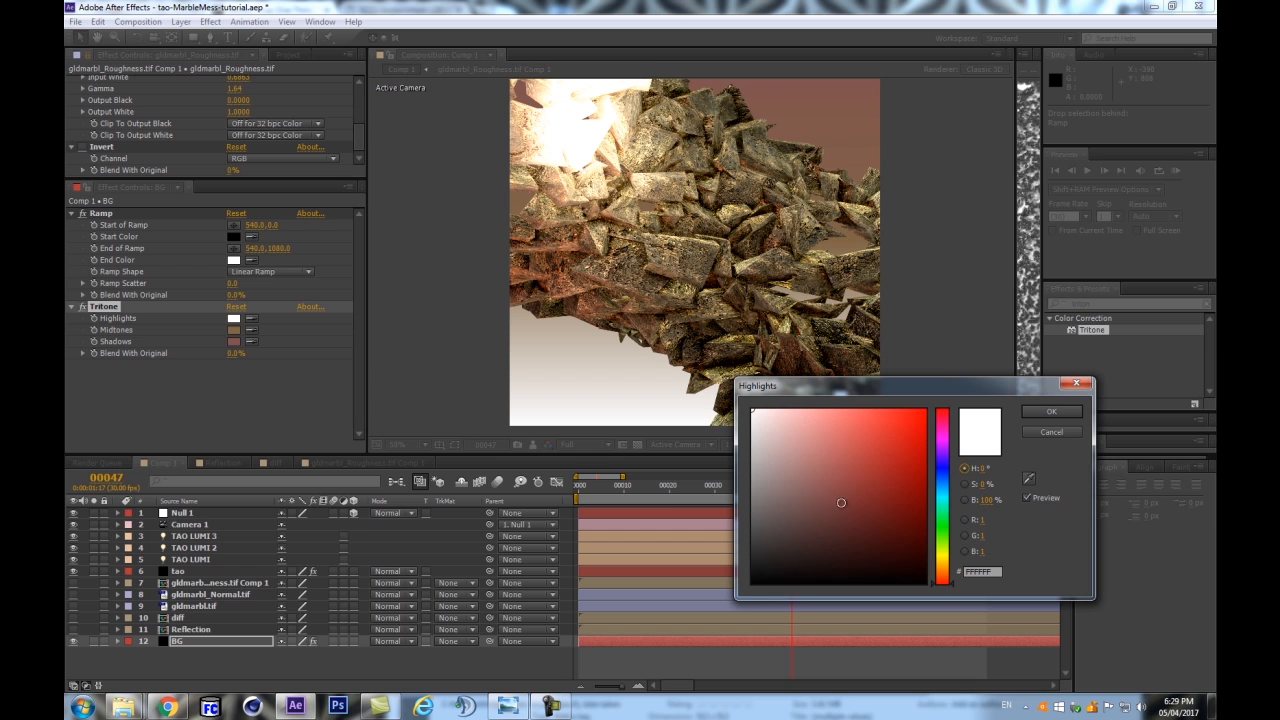
pyautogui.click(944, 478)
pyautogui.moveTo(843, 473)
pyautogui.mouseDown()
pyautogui.moveTo(843, 457)
pyautogui.moveTo(900, 469)
pyautogui.moveTo(849, 446)
pyautogui.moveTo(803, 450)
pyautogui.moveTo(801, 465)
pyautogui.mouseUp()
pyautogui.moveTo(954, 483); pyautogui.dragTo(950, 477)
pyautogui.click(1050, 411)
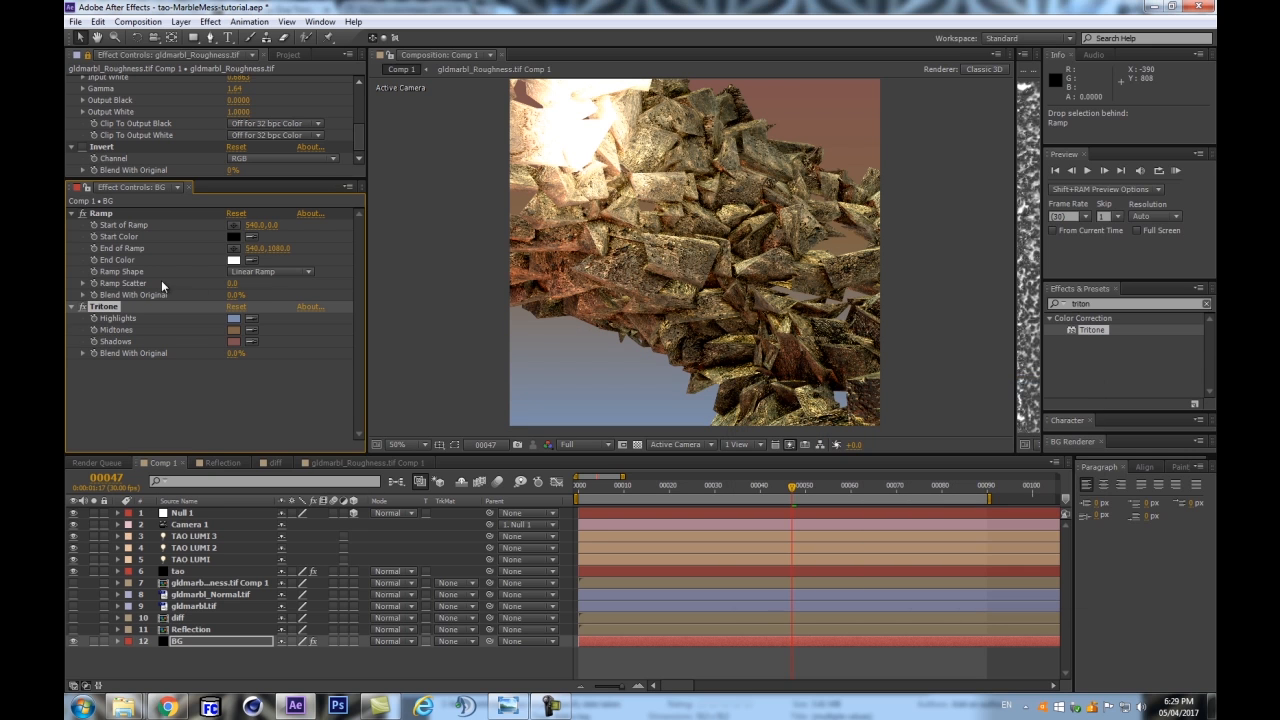
# Set the Tritone midtones color to the burnt orange A6592A
pyautogui.click(239, 332)
pyautogui.click(912, 457)
pyautogui.moveTo(912, 457)
pyautogui.mouseDown()
pyautogui.moveTo(928, 456)
pyautogui.moveTo(888, 467)
pyautogui.mouseUp()
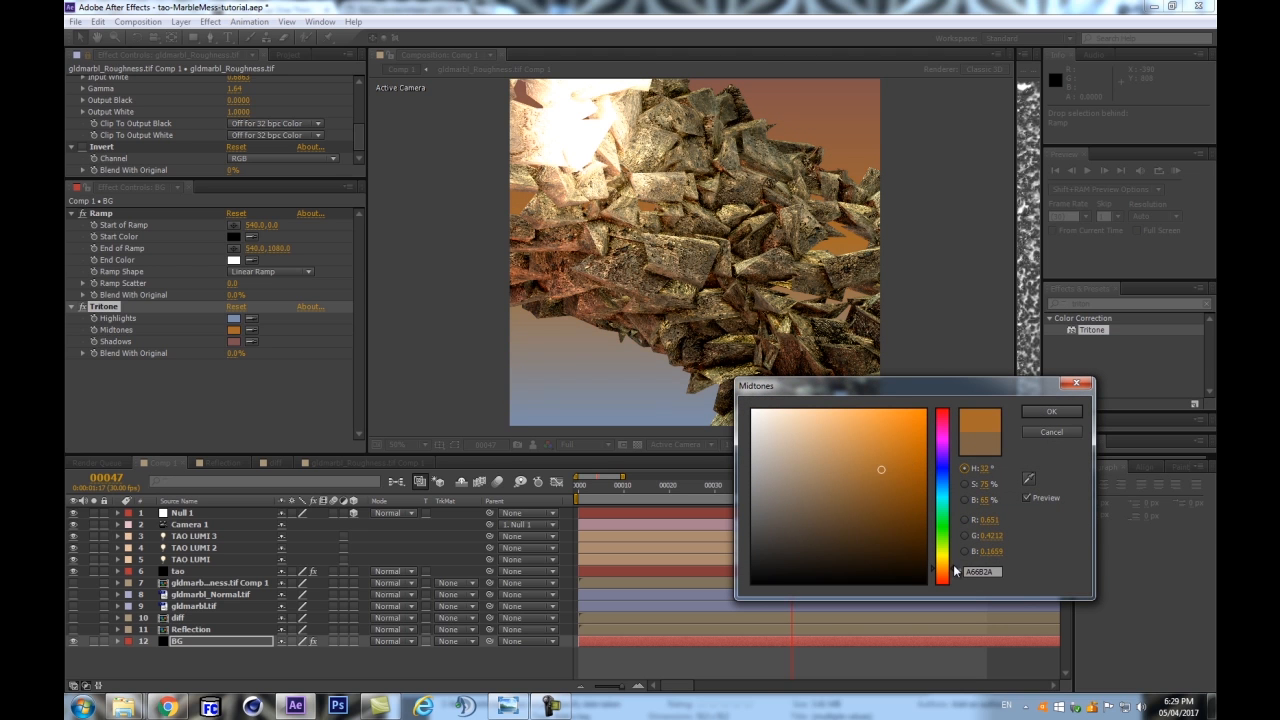
pyautogui.click(952, 574)
pyautogui.moveTo(952, 574); pyautogui.dragTo(948, 578)
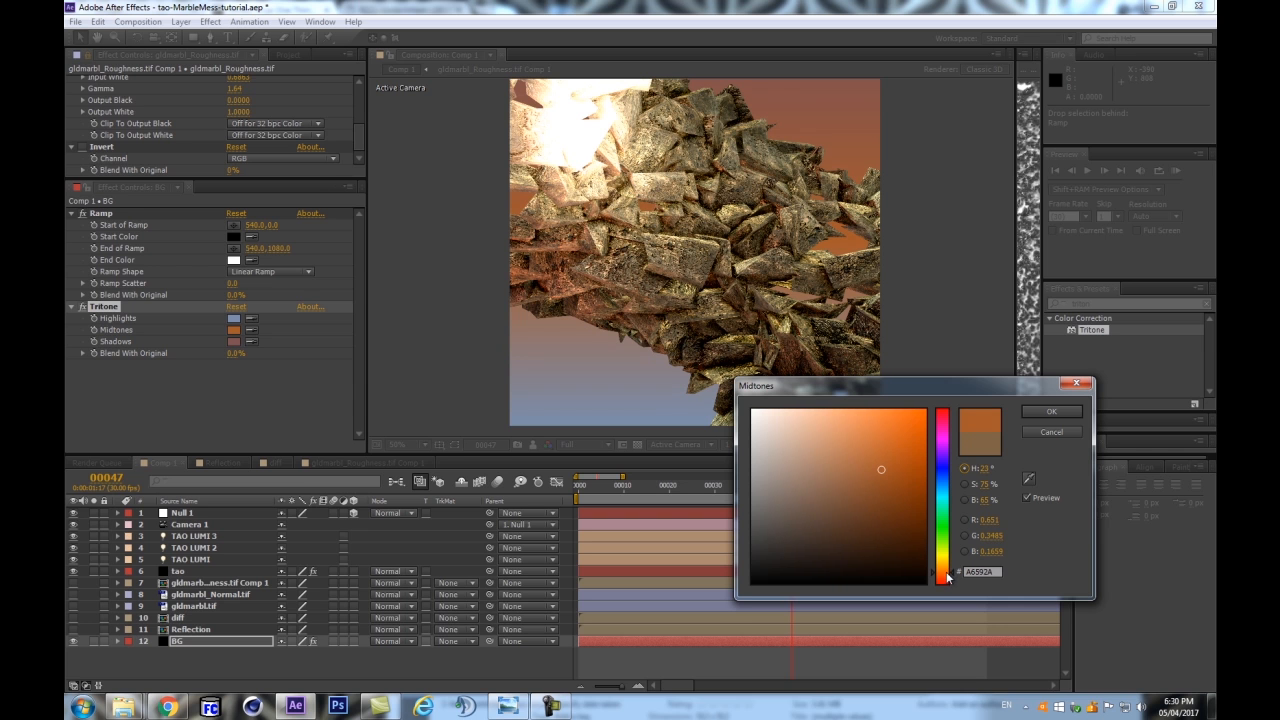
pyautogui.click(1051, 411)
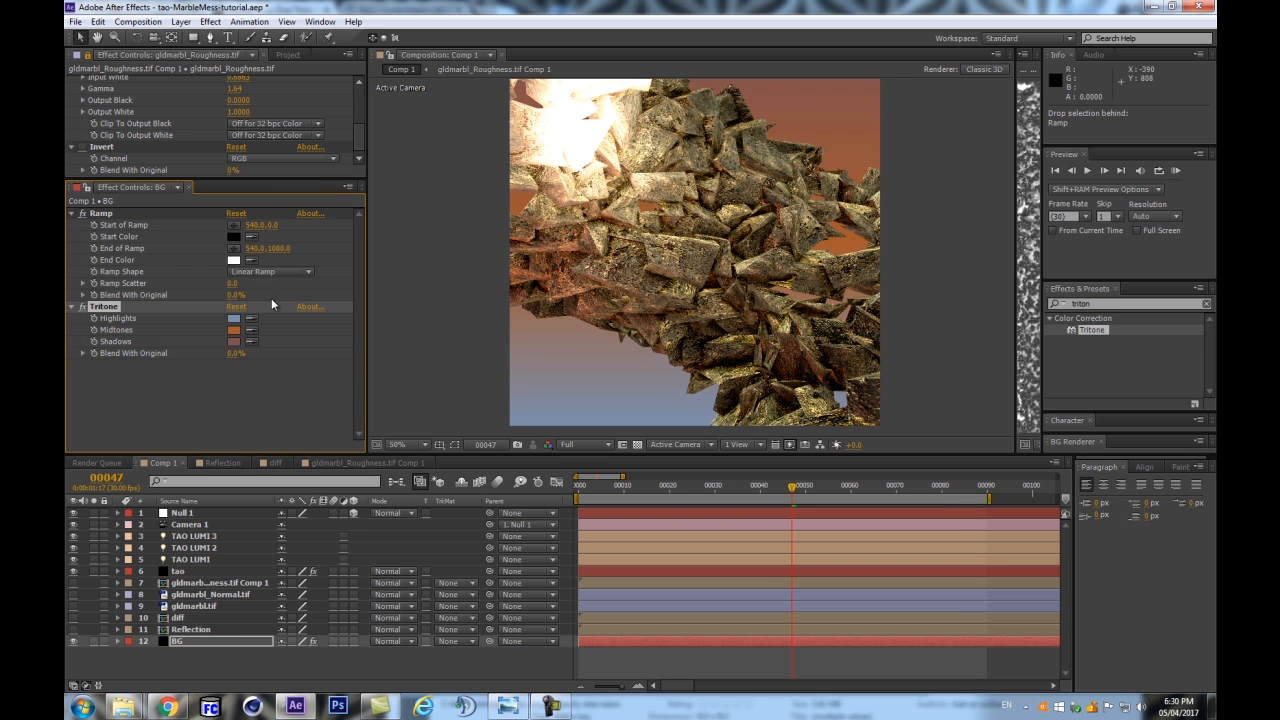
# Reposition the Ramp gradient handles on BG, with the start at about 776, 188 and the end at about 548, 1312
pyautogui.click(100, 215)
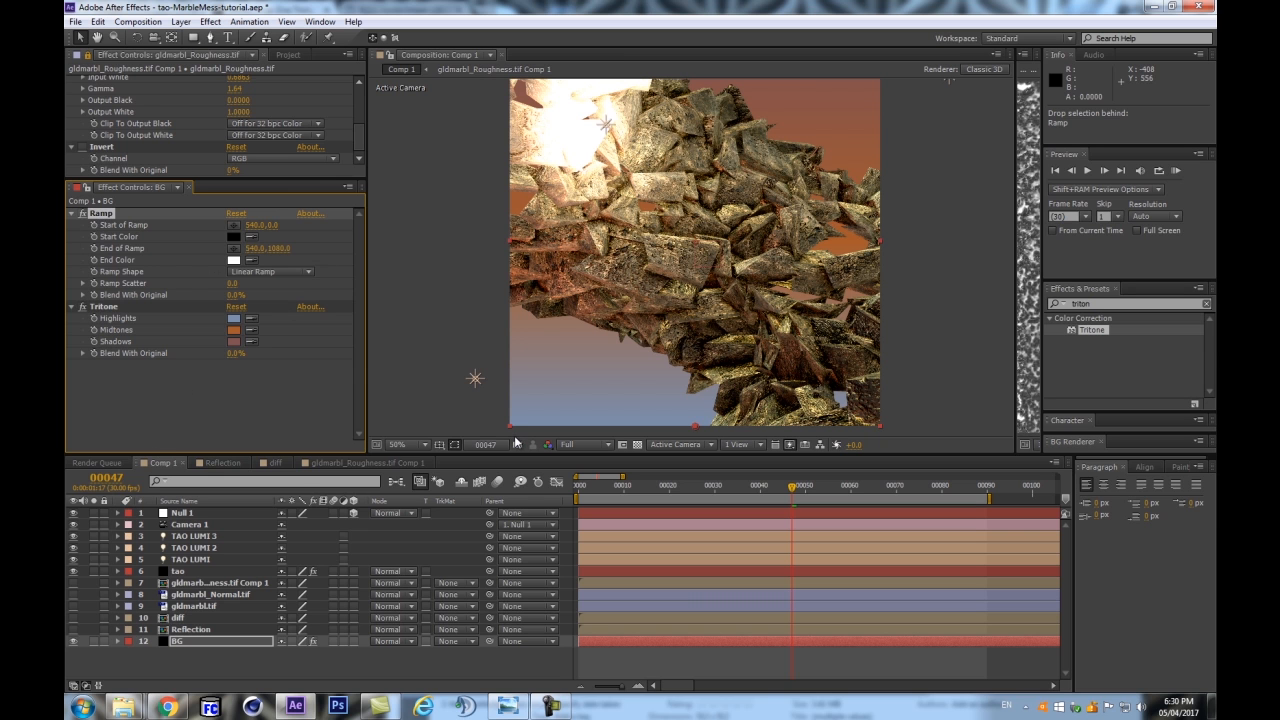
pyautogui.press(',')
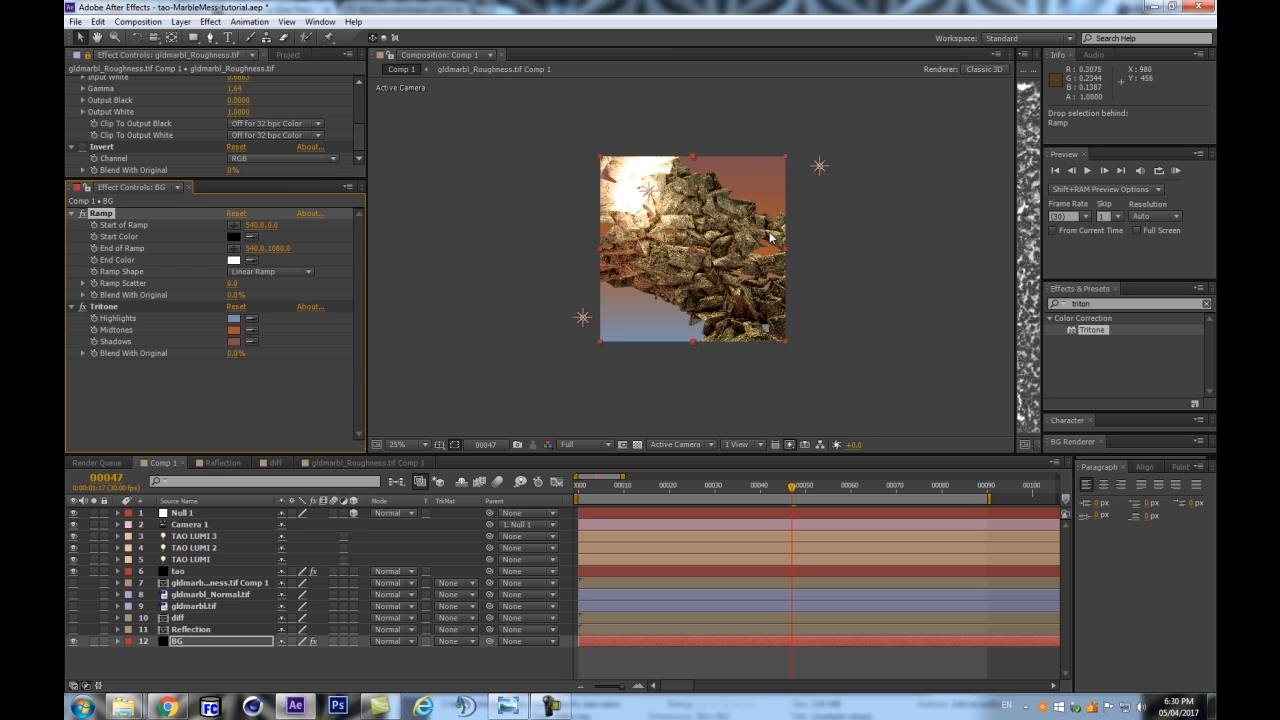
pyautogui.moveTo(693, 157)
pyautogui.mouseDown()
pyautogui.moveTo(784, 119)
pyautogui.moveTo(578, 184)
pyautogui.moveTo(682, 137)
pyautogui.mouseUp()
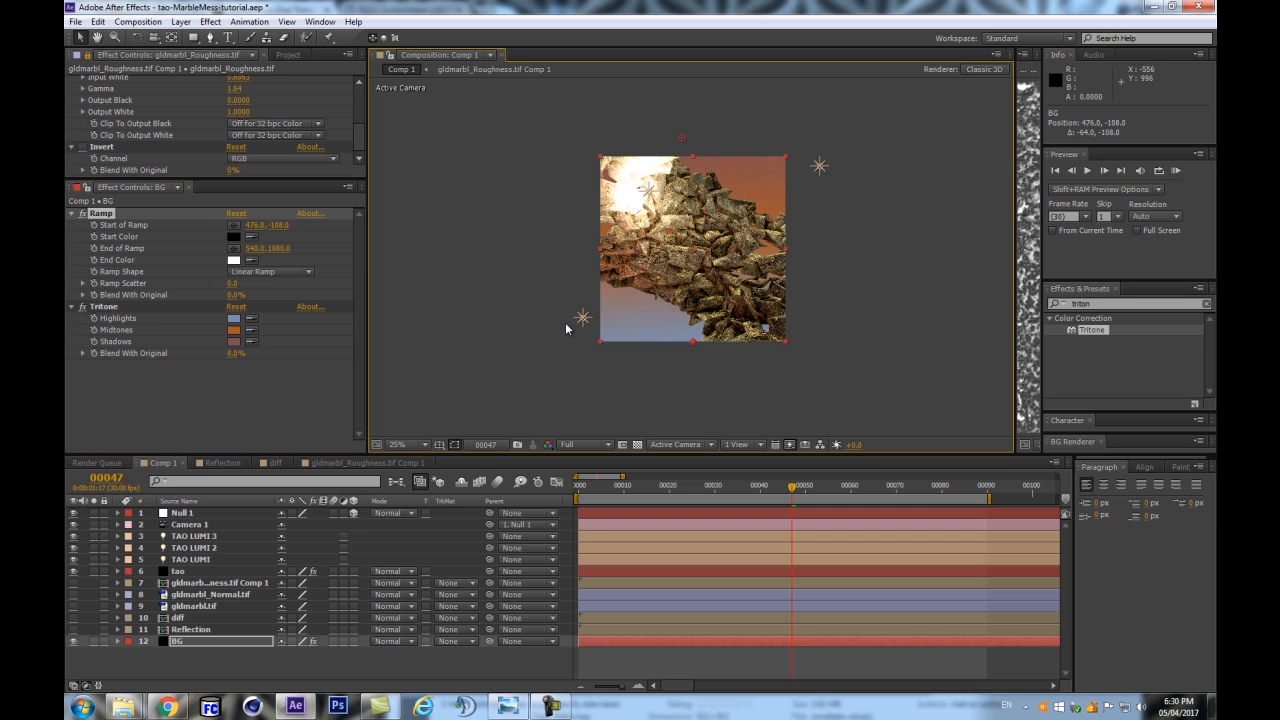
pyautogui.moveTo(692, 341); pyautogui.dragTo(620, 317)
pyautogui.moveTo(684, 137); pyautogui.dragTo(746, 167)
pyautogui.moveTo(620, 317); pyautogui.dragTo(690, 378)
pyautogui.moveTo(746, 167)
pyautogui.mouseDown()
pyautogui.moveTo(706, 207)
pyautogui.moveTo(731, 201)
pyautogui.moveTo(731, 186)
pyautogui.mouseUp()
pyautogui.press('.')
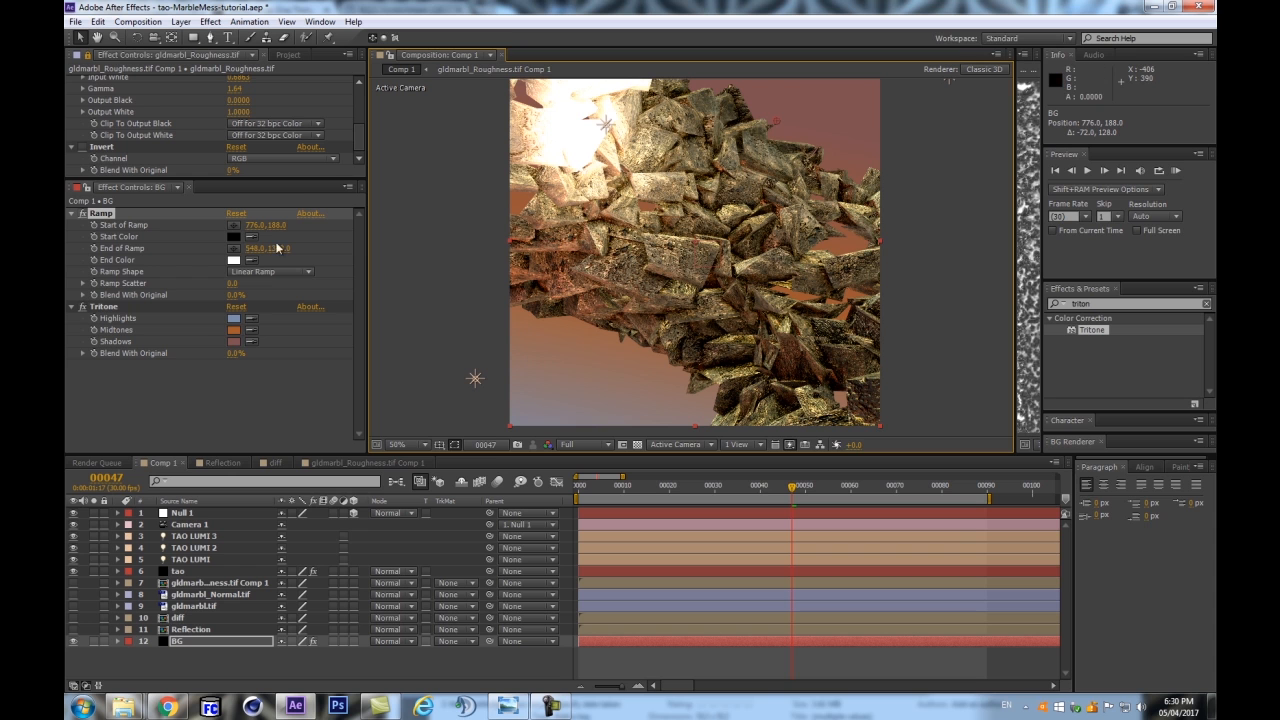
# Refine the Tritone shadows color to a soft, desaturated red to balance the background gradient
pyautogui.click(233, 341)
pyautogui.click(843, 506)
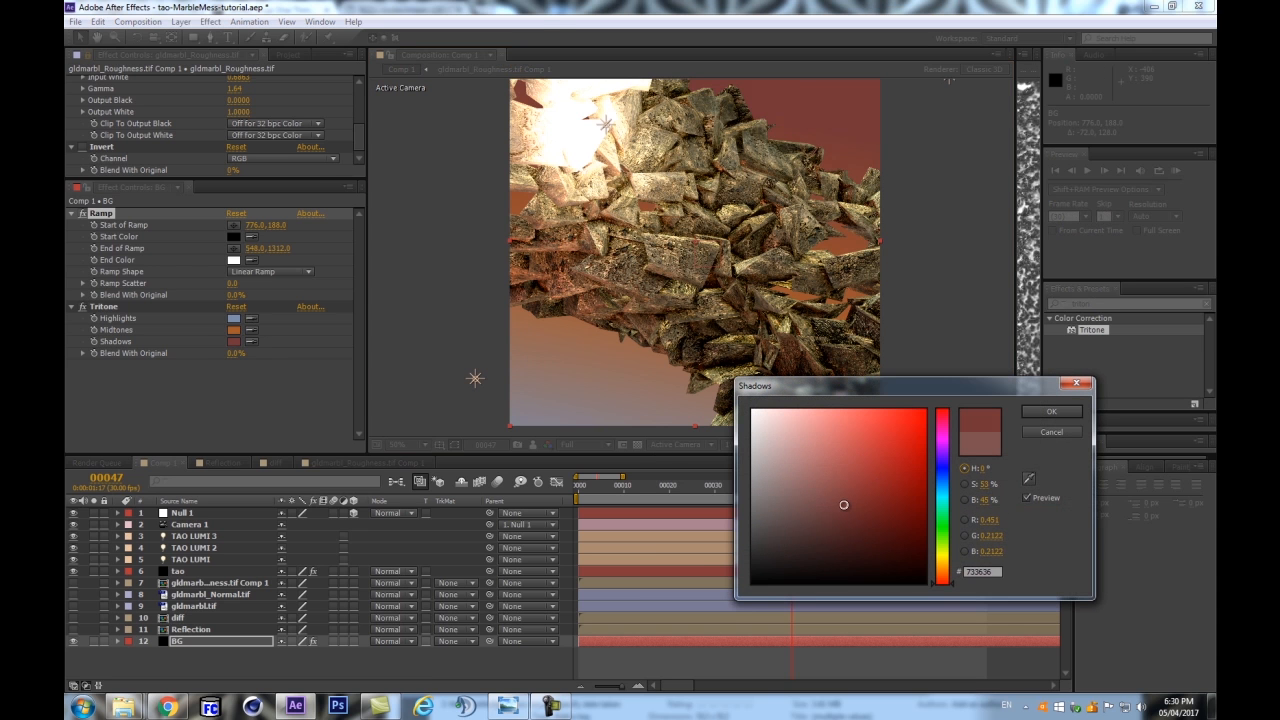
pyautogui.click(835, 503)
pyautogui.moveTo(835, 503); pyautogui.dragTo(818, 494)
pyautogui.press('Return')
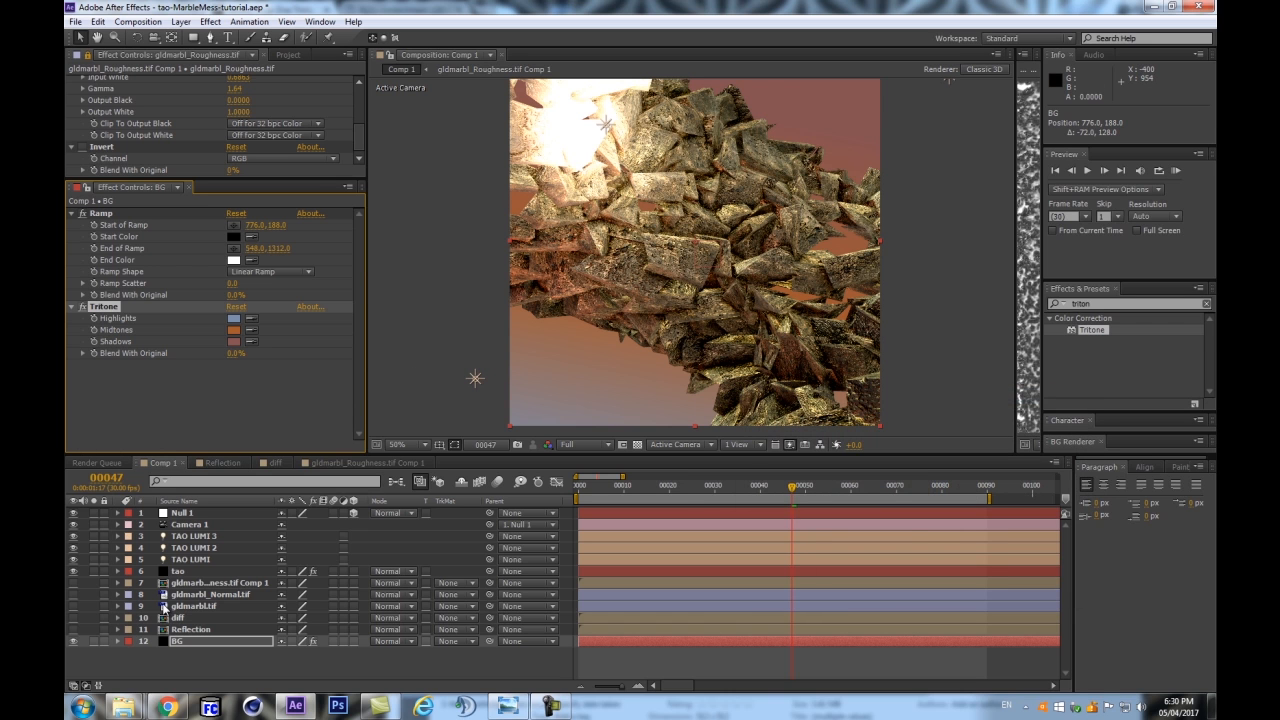
# Set the fog color in the tao layer's Visibility settings to the orange sampled from the background gradient
pyautogui.click(178, 571)
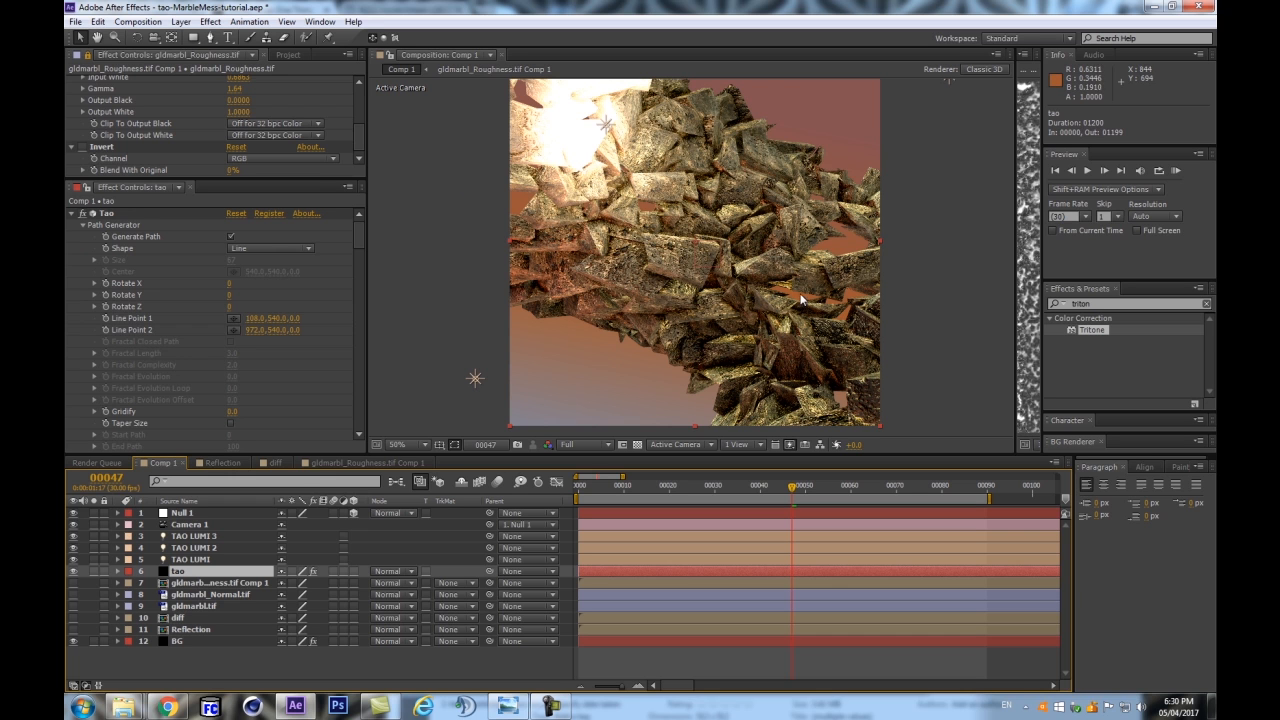
pyautogui.moveTo(357, 234); pyautogui.dragTo(332, 444)
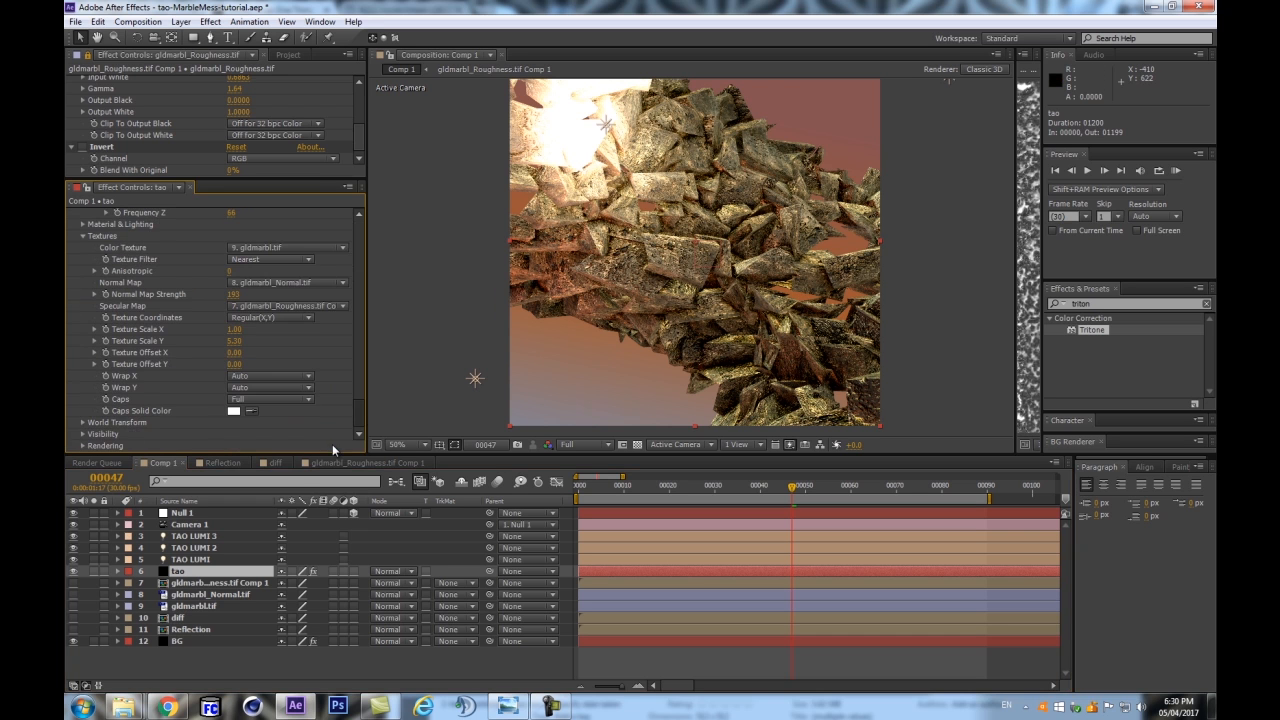
pyautogui.click(82, 436)
pyautogui.scroll(-1, 222, 373)
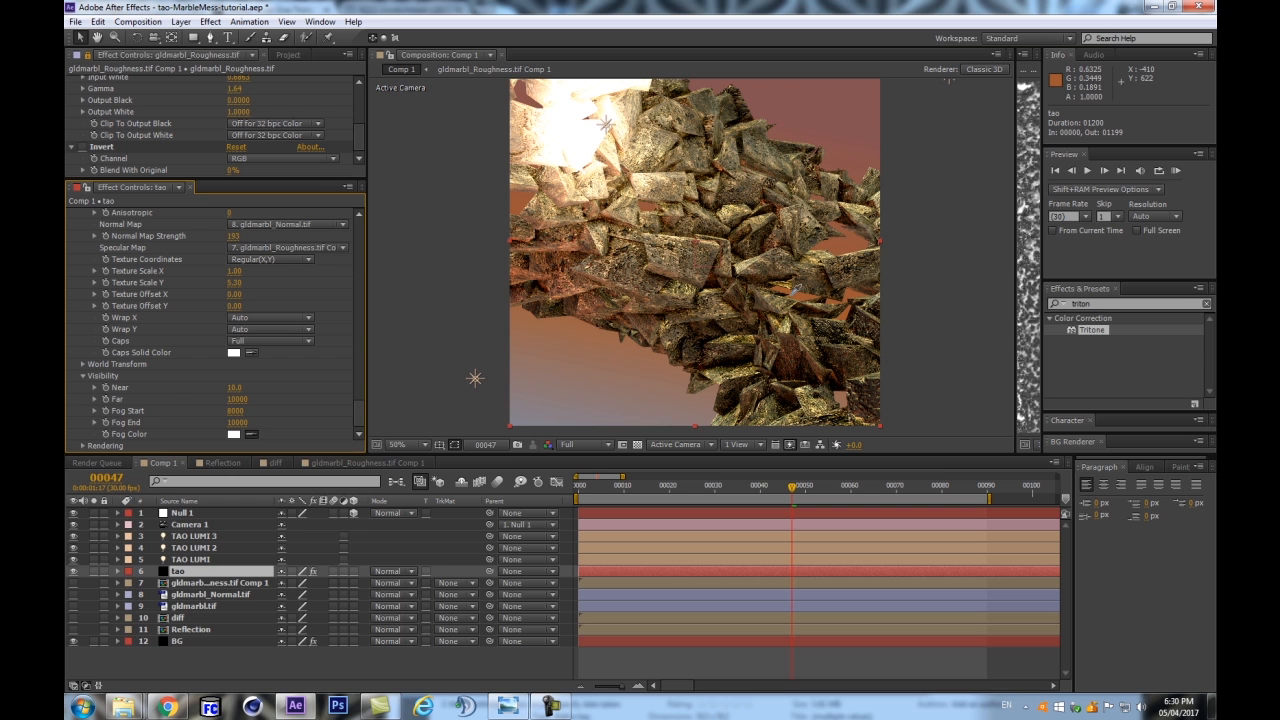
pyautogui.click(806, 289)
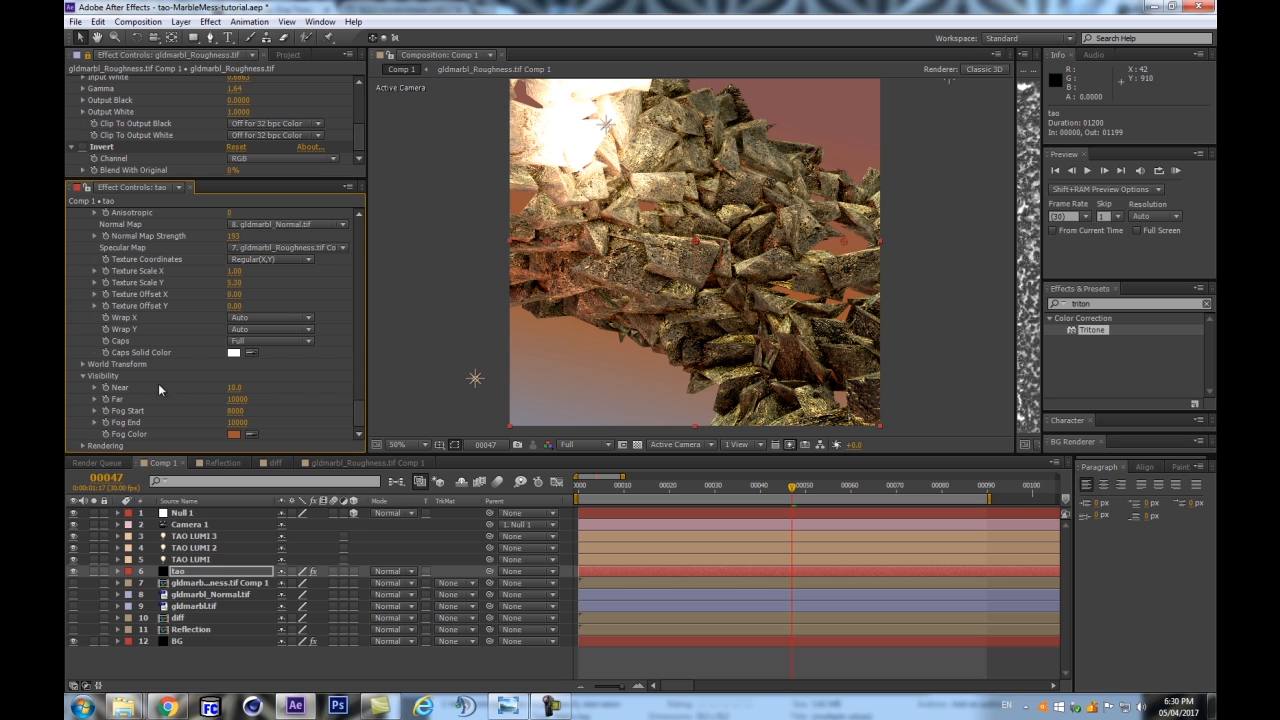
# Set the tao layer's Far visibility distance to 4120 and save the project
pyautogui.moveTo(230, 398); pyautogui.dragTo(79, 400)
pyautogui.moveTo(234, 399); pyautogui.dragTo(204, 402)
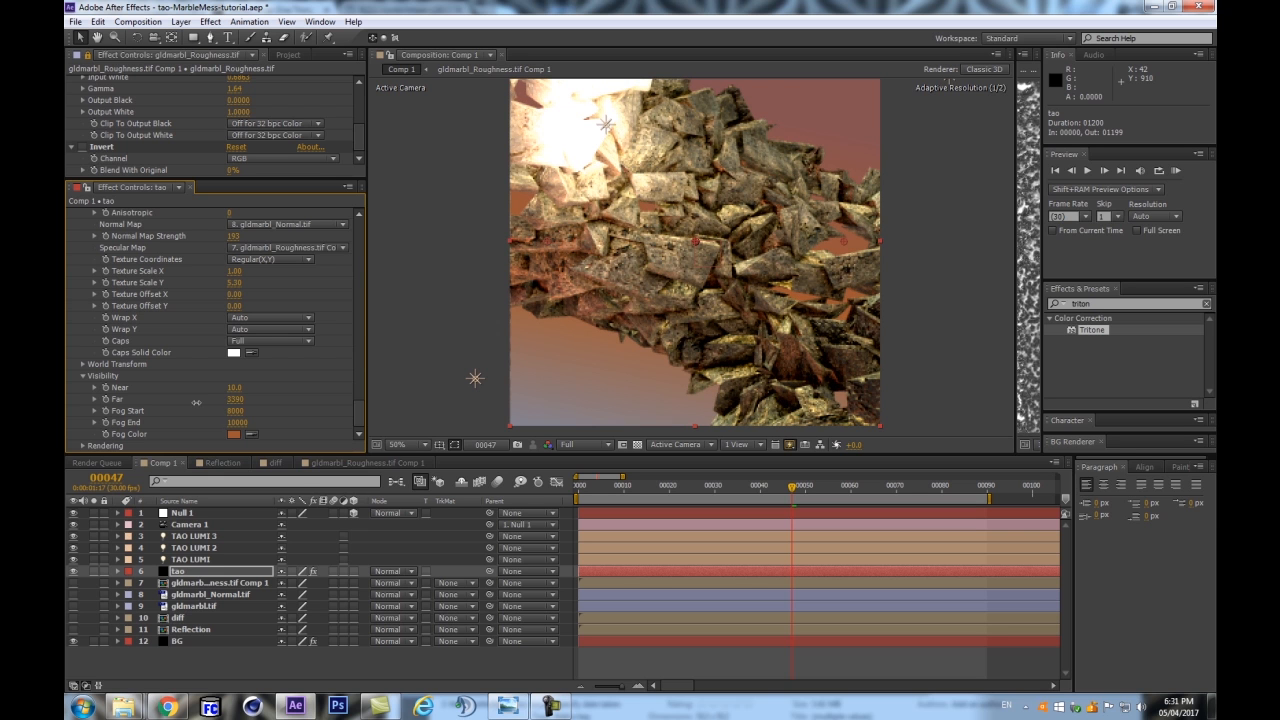
pyautogui.moveTo(170, 405); pyautogui.dragTo(128, 409)
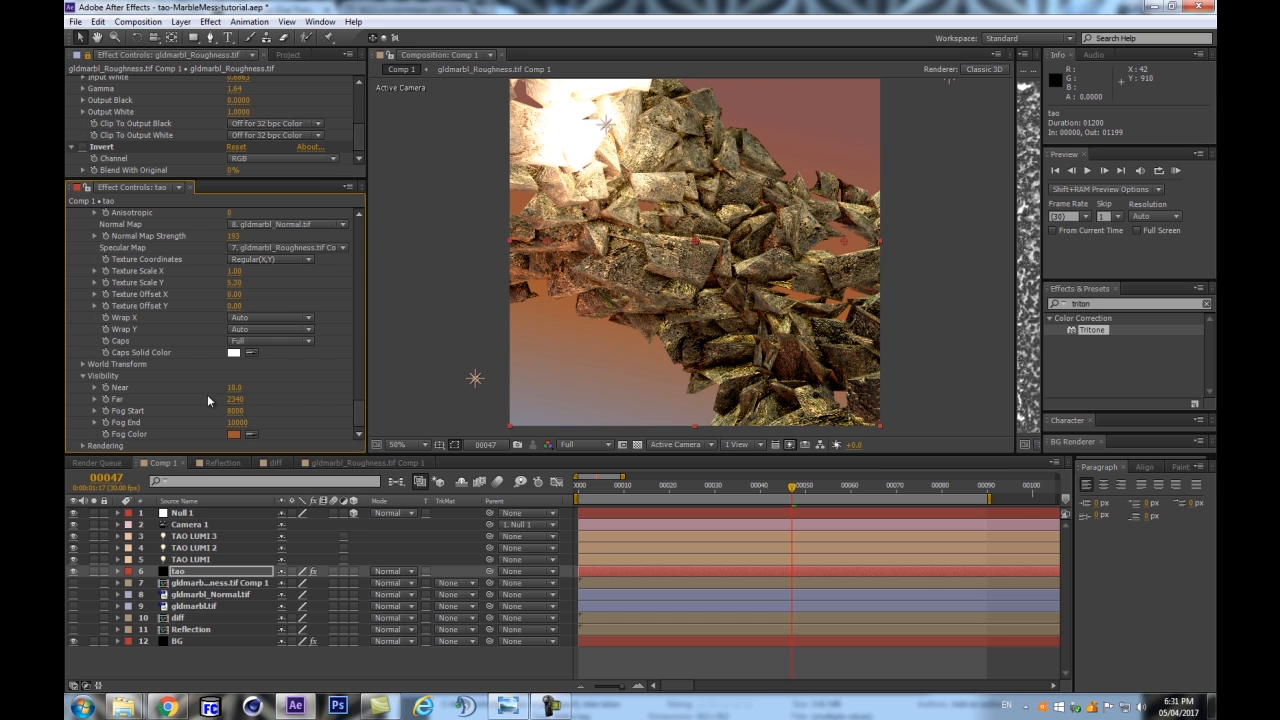
pyautogui.hotkey('ctrl', 's')
pyautogui.moveTo(230, 405); pyautogui.dragTo(149, 411)
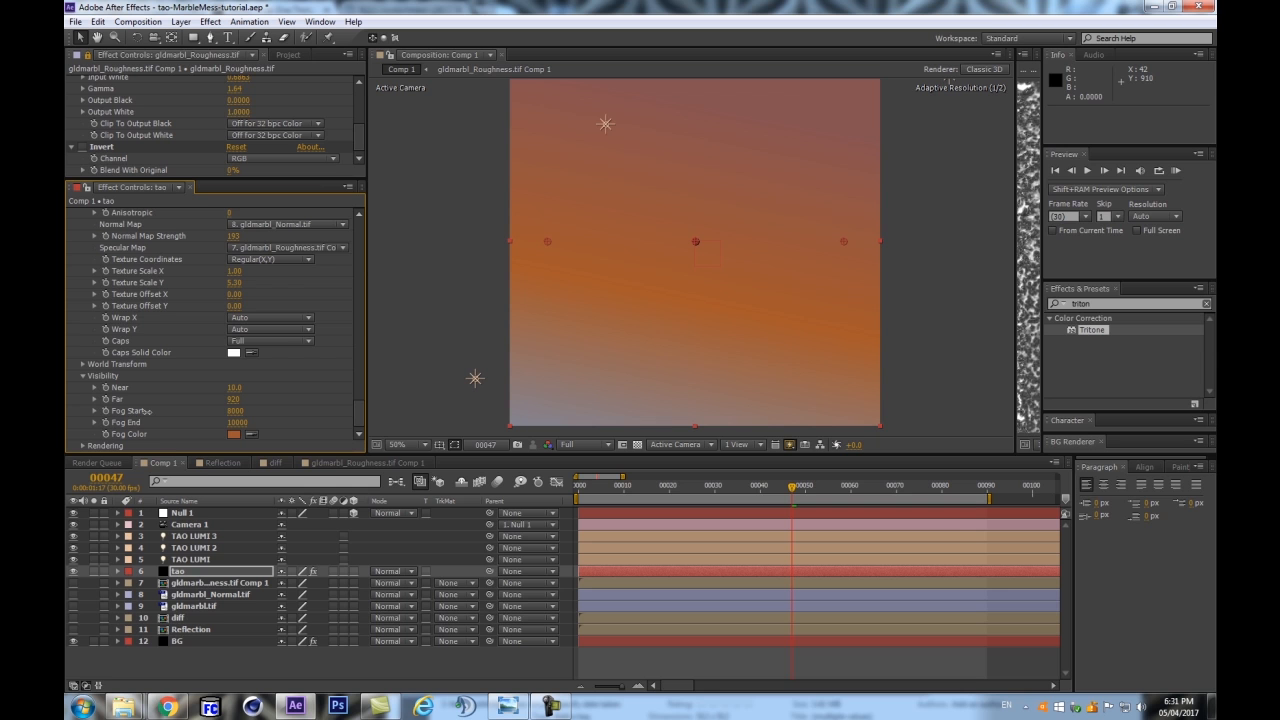
pyautogui.moveTo(148, 411); pyautogui.dragTo(274, 368)
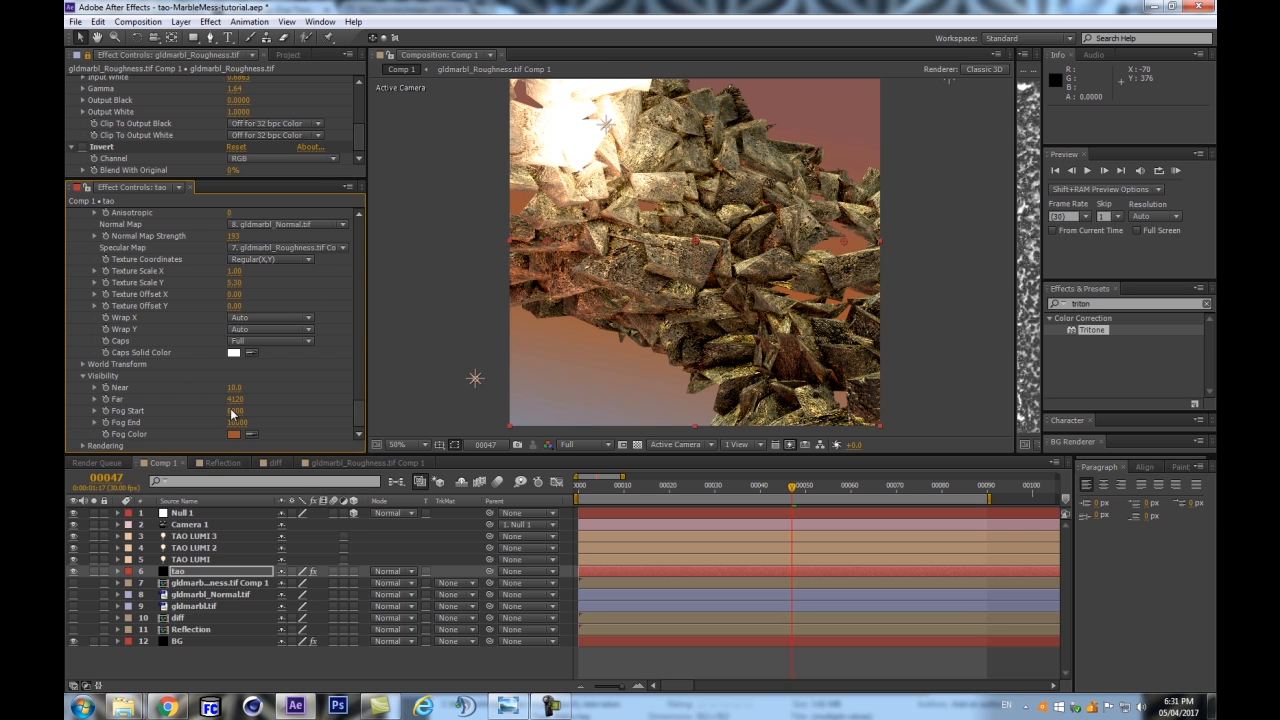
# Set the tao layer's Fog Start to 1350 and Fog End to 4470 so the distant blocks blend into the background
pyautogui.moveTo(234, 412); pyautogui.dragTo(153, 420)
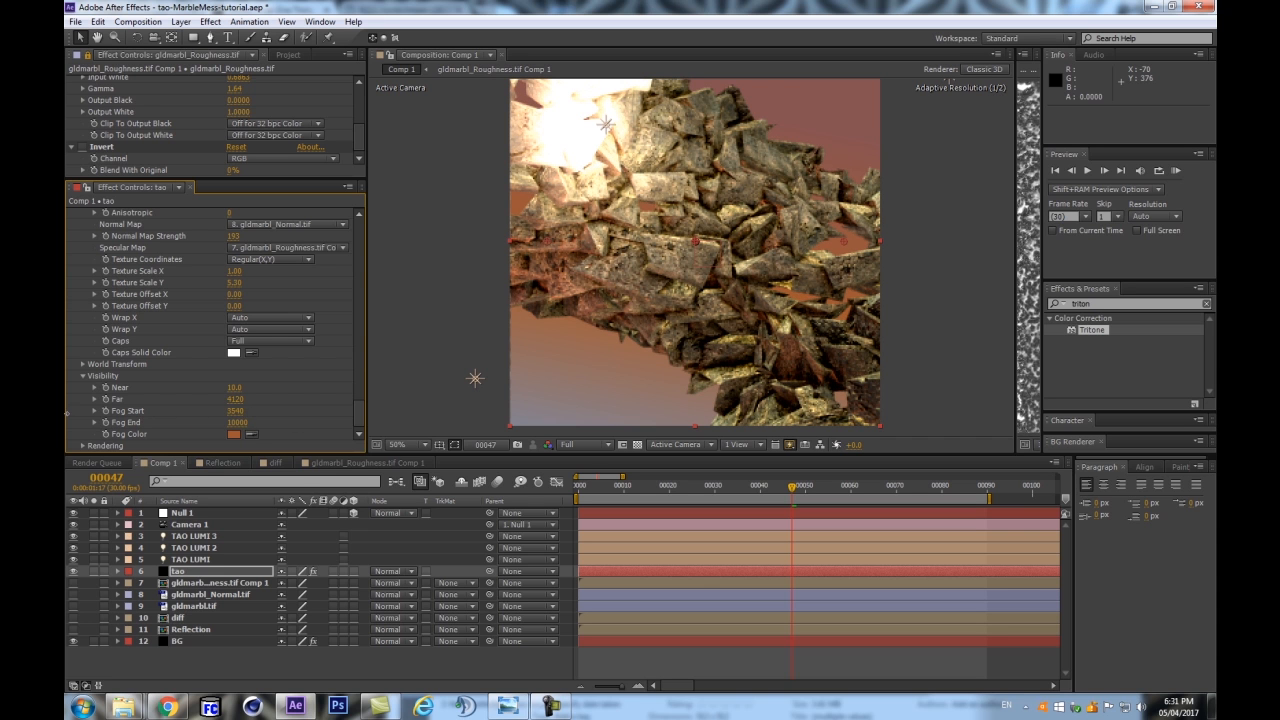
pyautogui.moveTo(237, 412); pyautogui.dragTo(147, 420)
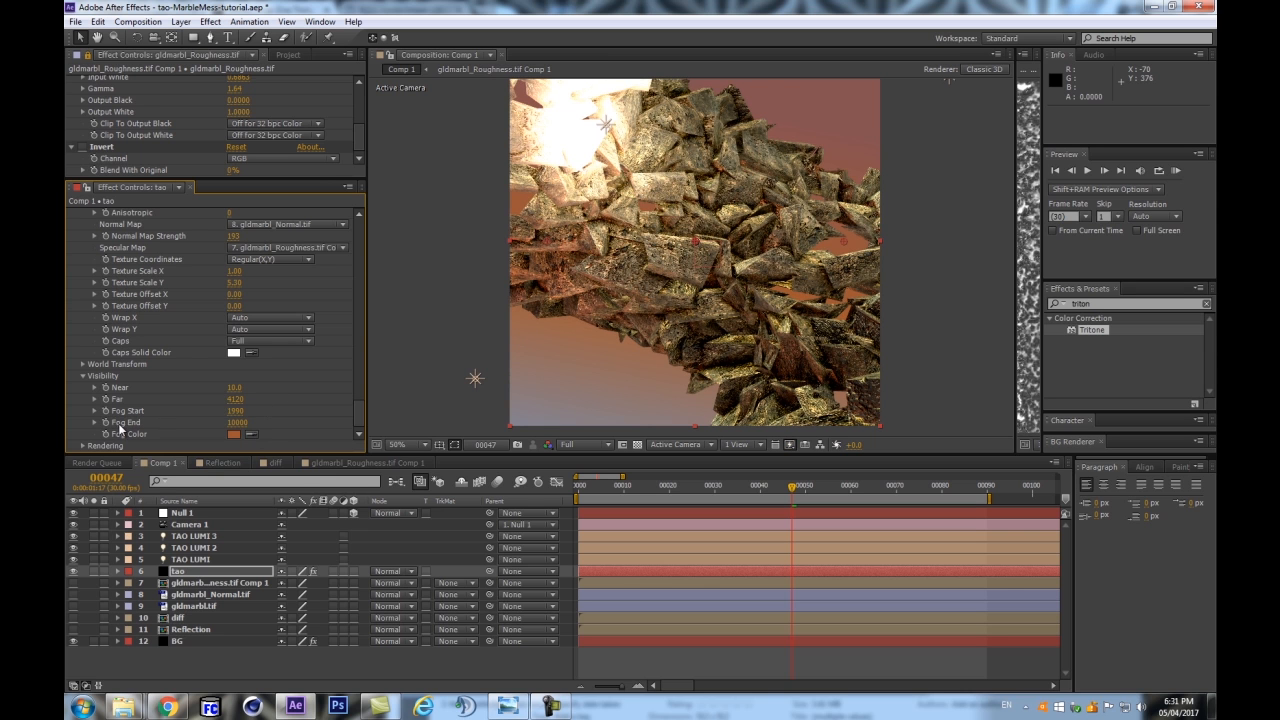
pyautogui.click(236, 399)
pyautogui.hotkey('ctrl', 'c')
pyautogui.click(240, 423)
pyautogui.hotkey('ctrl', 'v')
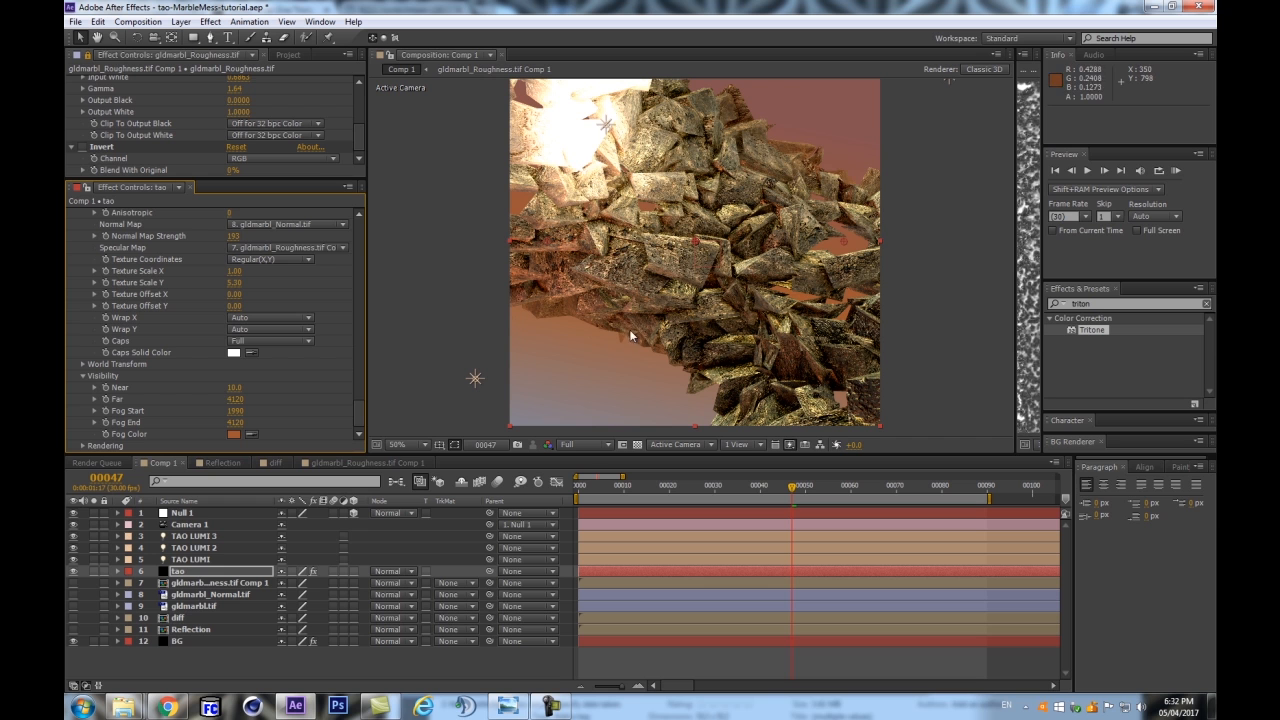
pyautogui.moveTo(245, 409); pyautogui.dragTo(187, 414)
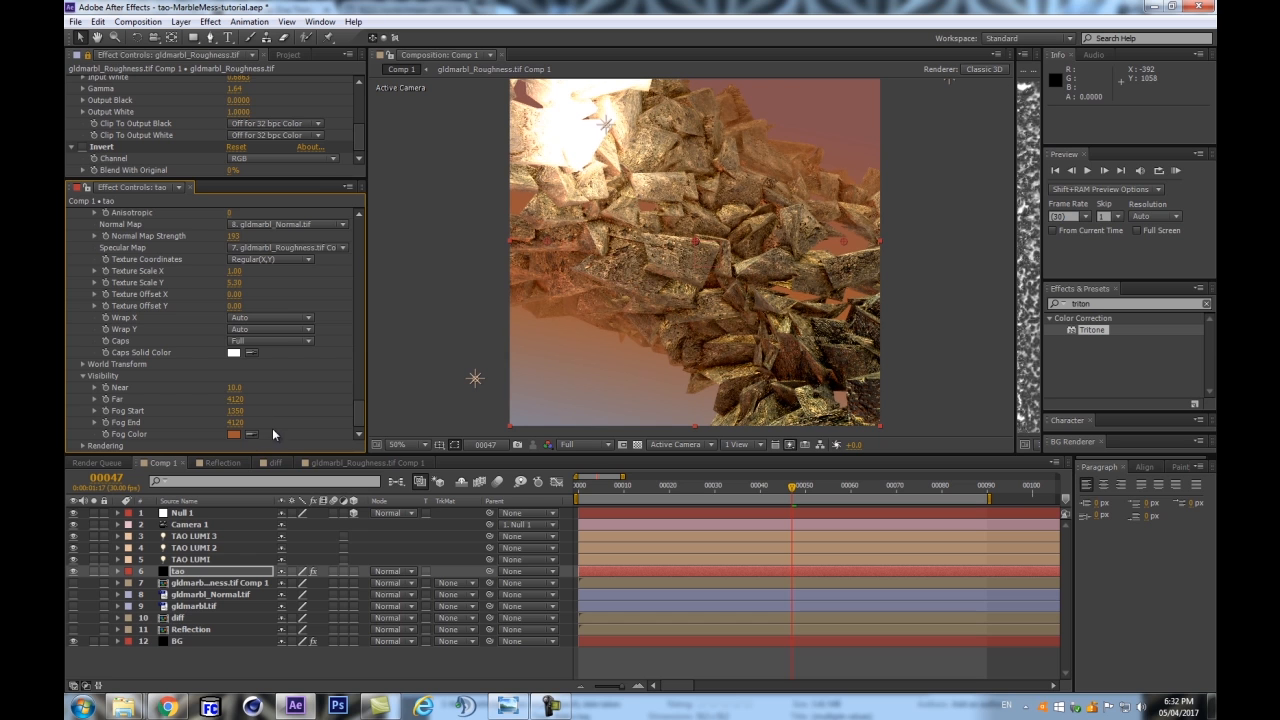
pyautogui.moveTo(237, 424)
pyautogui.mouseDown()
pyautogui.moveTo(221, 426)
pyautogui.moveTo(259, 411)
pyautogui.moveTo(236, 420)
pyautogui.moveTo(247, 414)
pyautogui.mouseUp()
pyautogui.moveTo(919, 452); pyautogui.dragTo(914, 505)
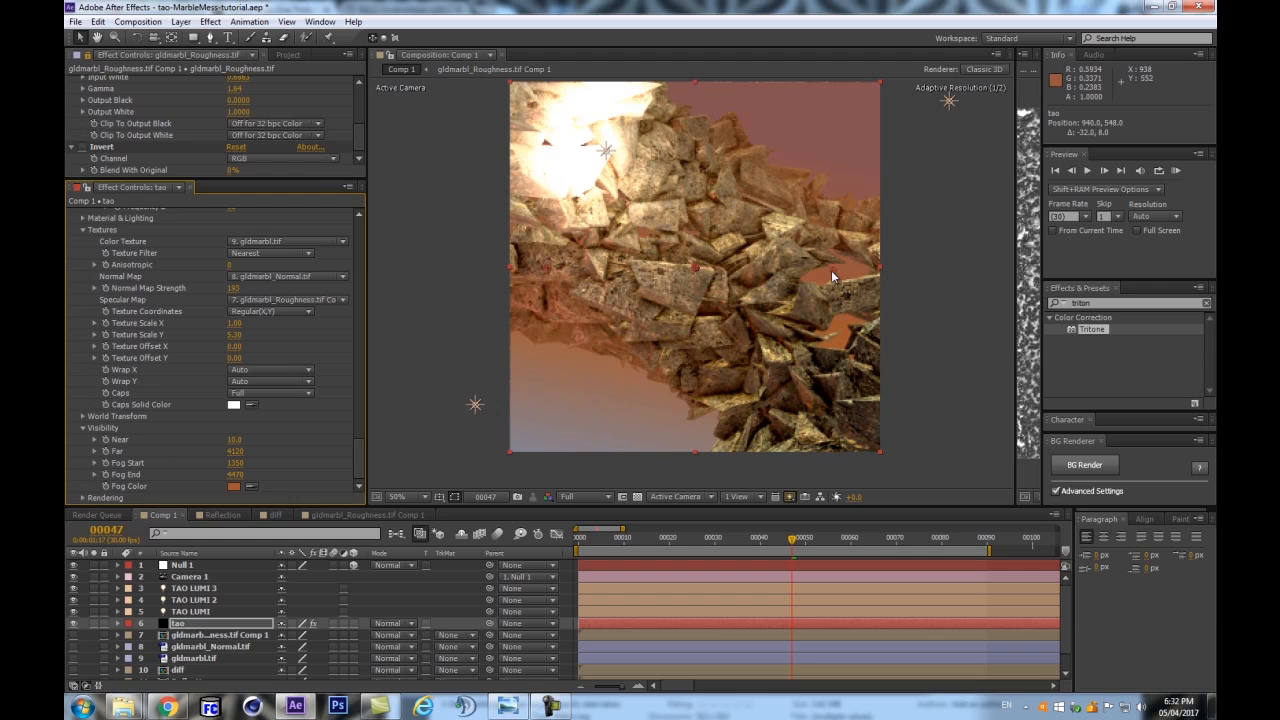
# Try shifting the endpoints of the Tao line path, including Line Point 1, and undo each change
pyautogui.moveTo(841, 269); pyautogui.dragTo(834, 263)
pyautogui.hotkey('ctrl', 'z')
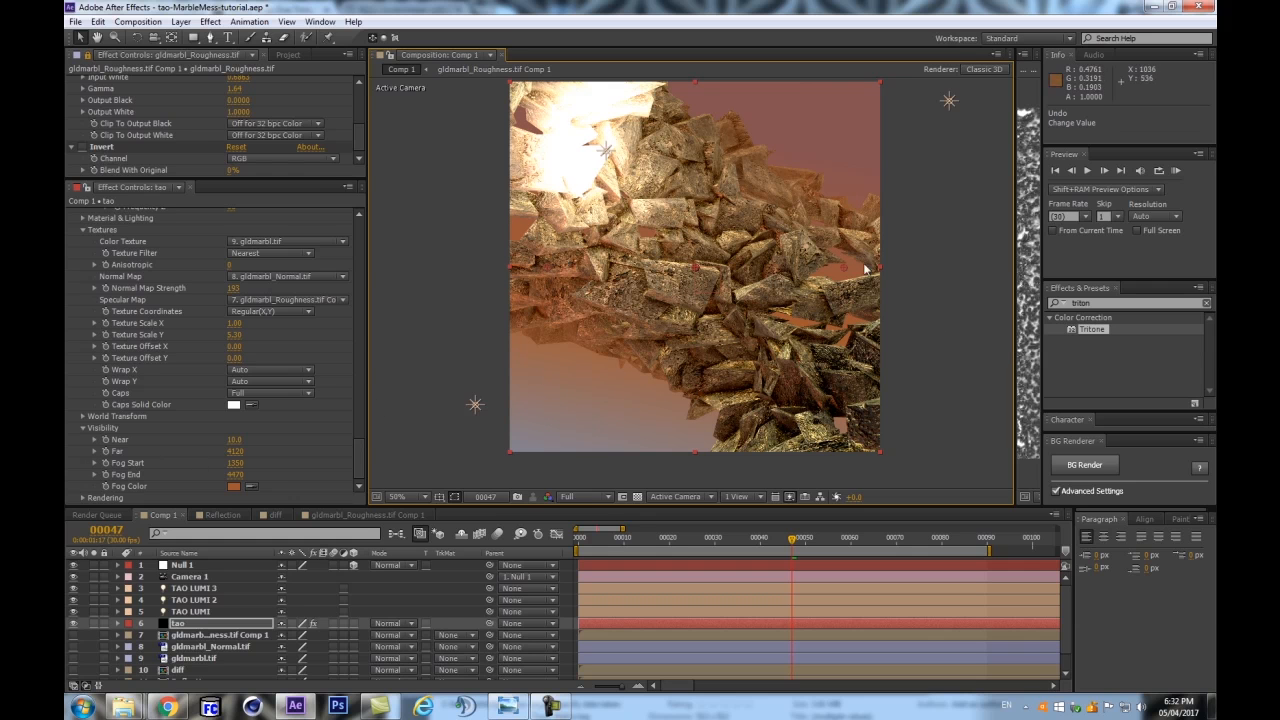
pyautogui.moveTo(842, 267); pyautogui.dragTo(846, 228)
pyautogui.hotkey('ctrl', 'z')
pyautogui.scroll(10, 341, 283)
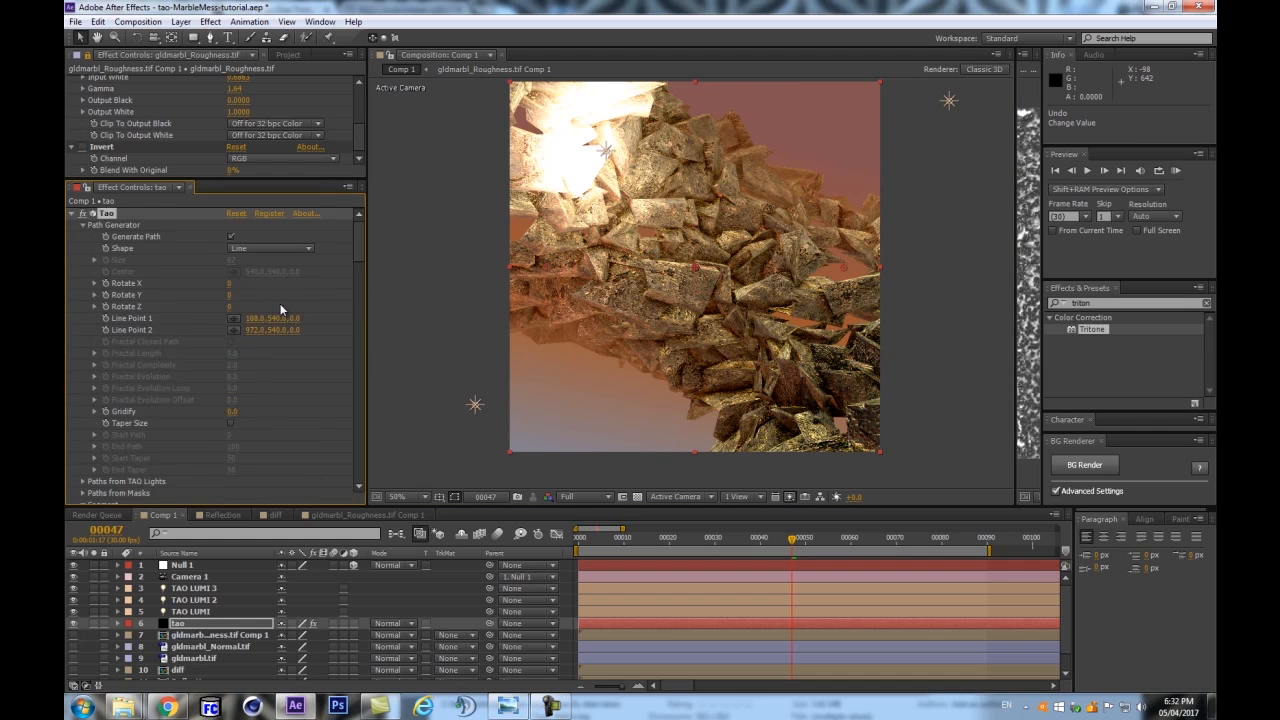
pyautogui.moveTo(262, 318); pyautogui.dragTo(255, 293)
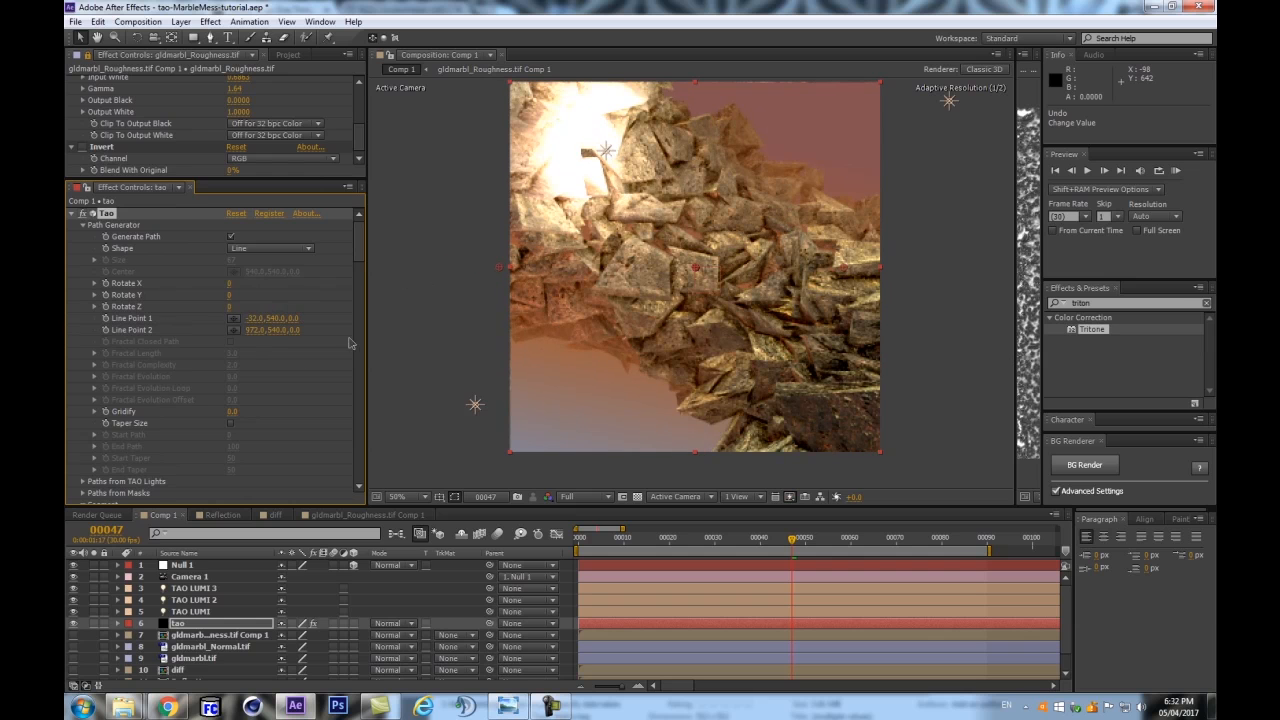
pyautogui.hotkey('ctrl', 'z')
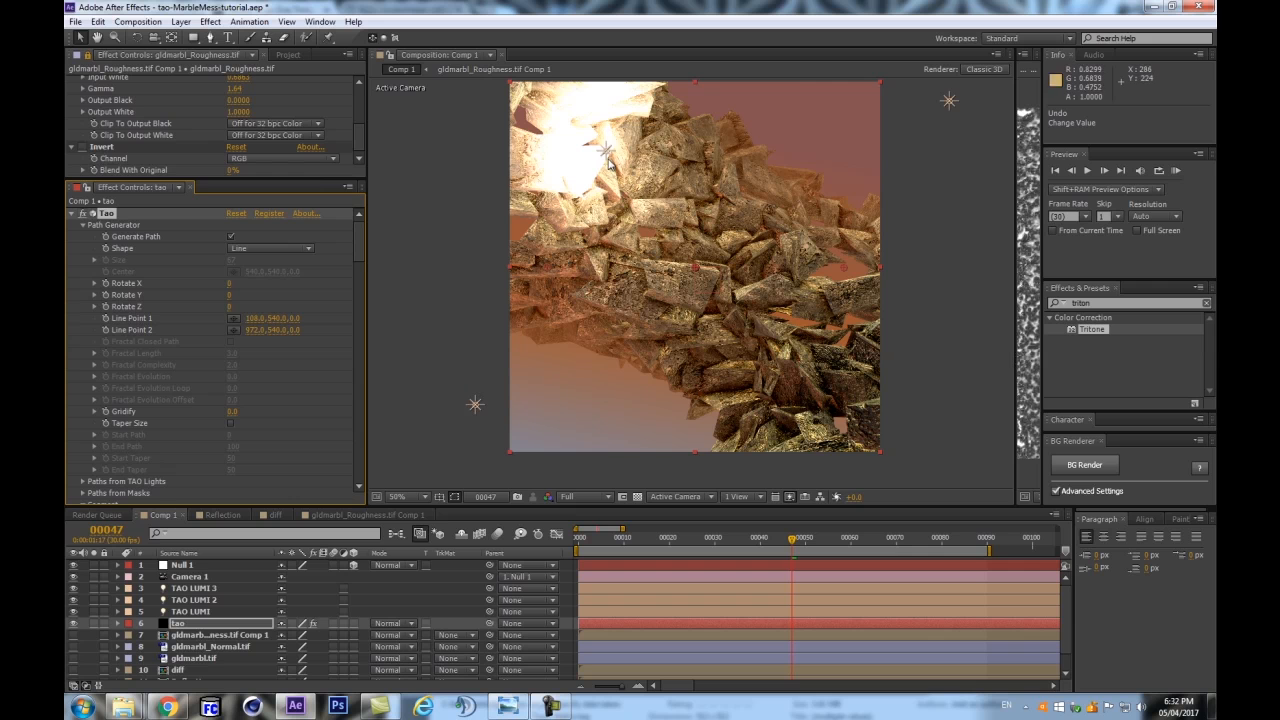
# Move the TAO LUMI 3 light to about 549, 12, -456 and set the current time to frame 44
pyautogui.moveTo(606, 156); pyautogui.dragTo(697, 91)
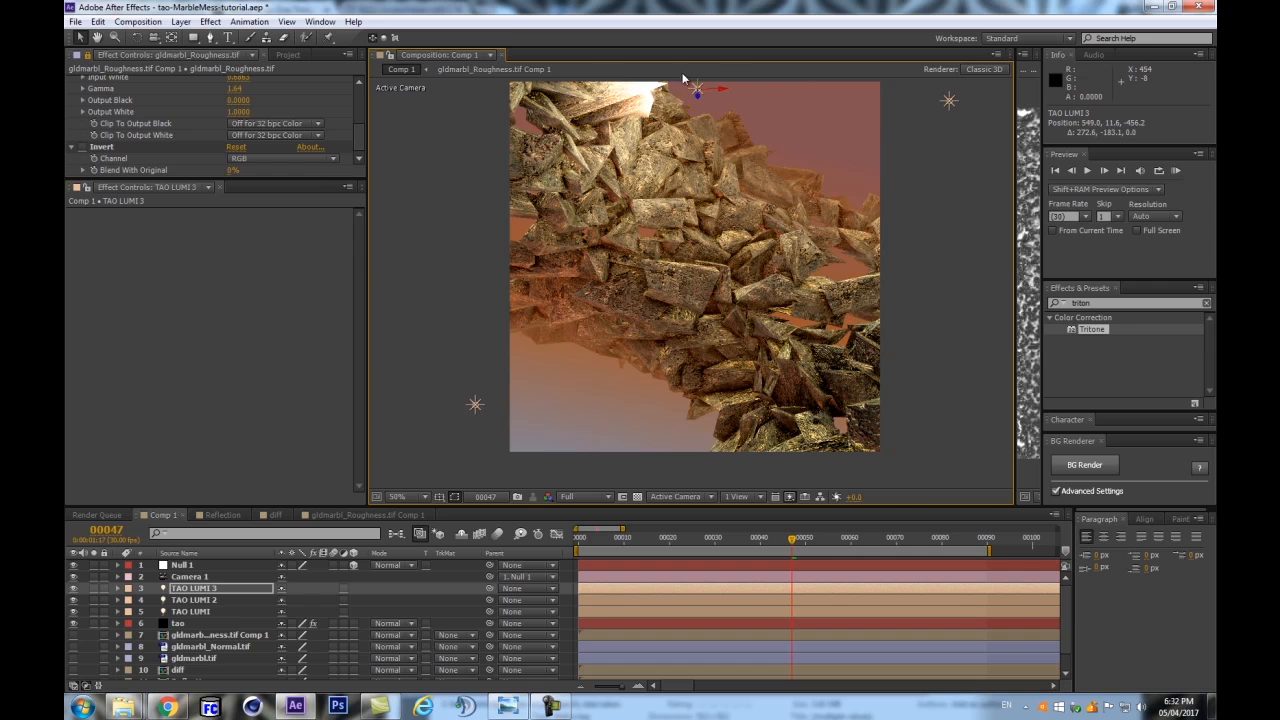
pyautogui.moveTo(805, 540); pyautogui.dragTo(779, 523)
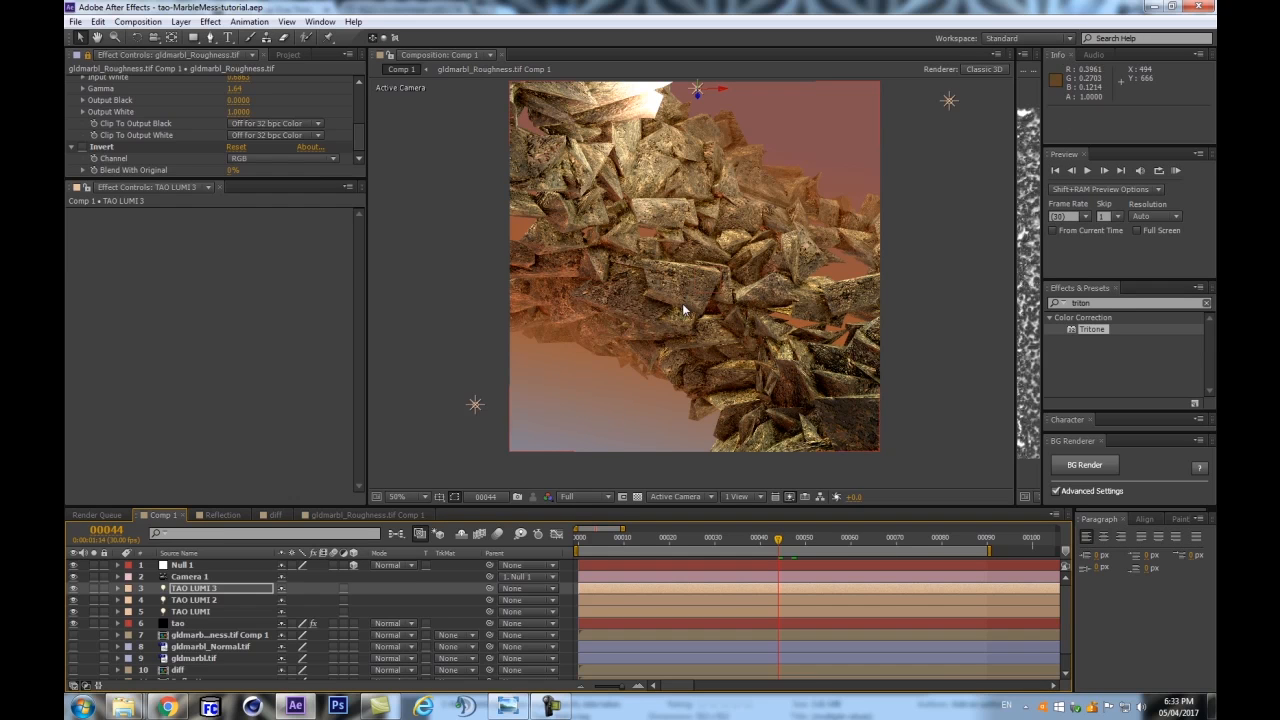
# Duplicate the TAO LUMI 3 light and place the copy at about 106, 952, -456, below the blocks
pyautogui.click(196, 590)
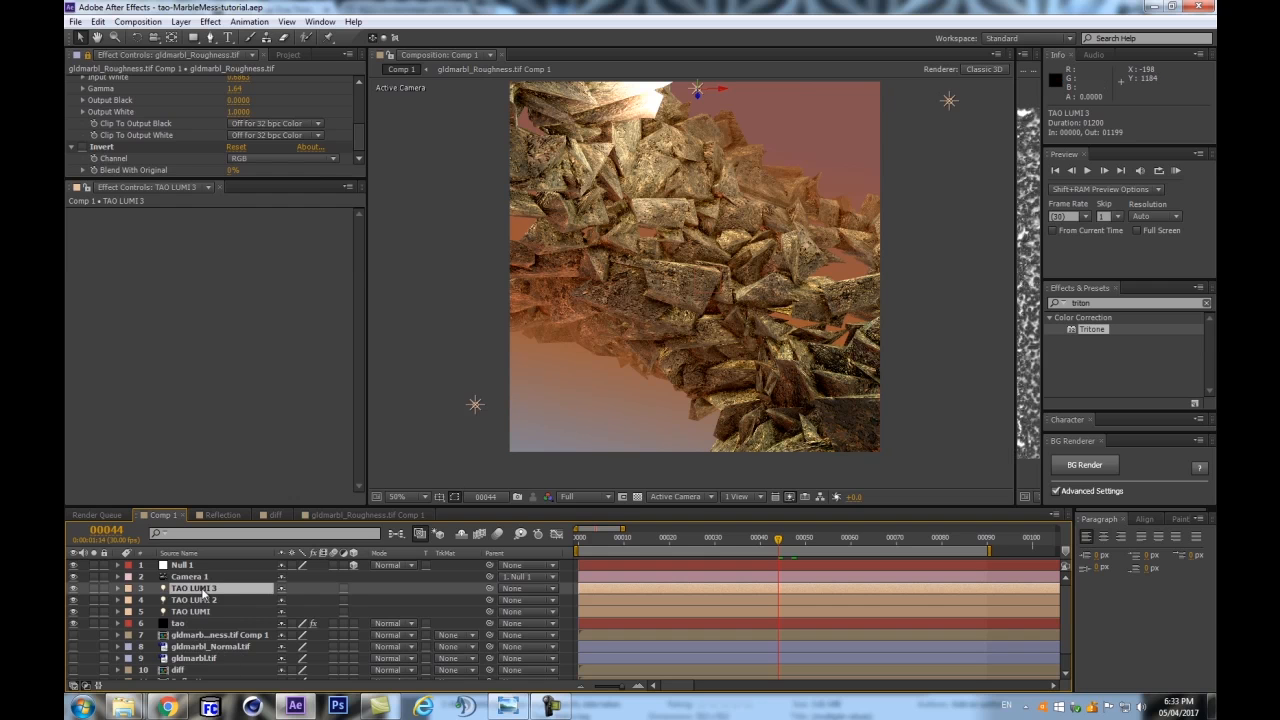
pyautogui.hotkey('ctrl', 'd')
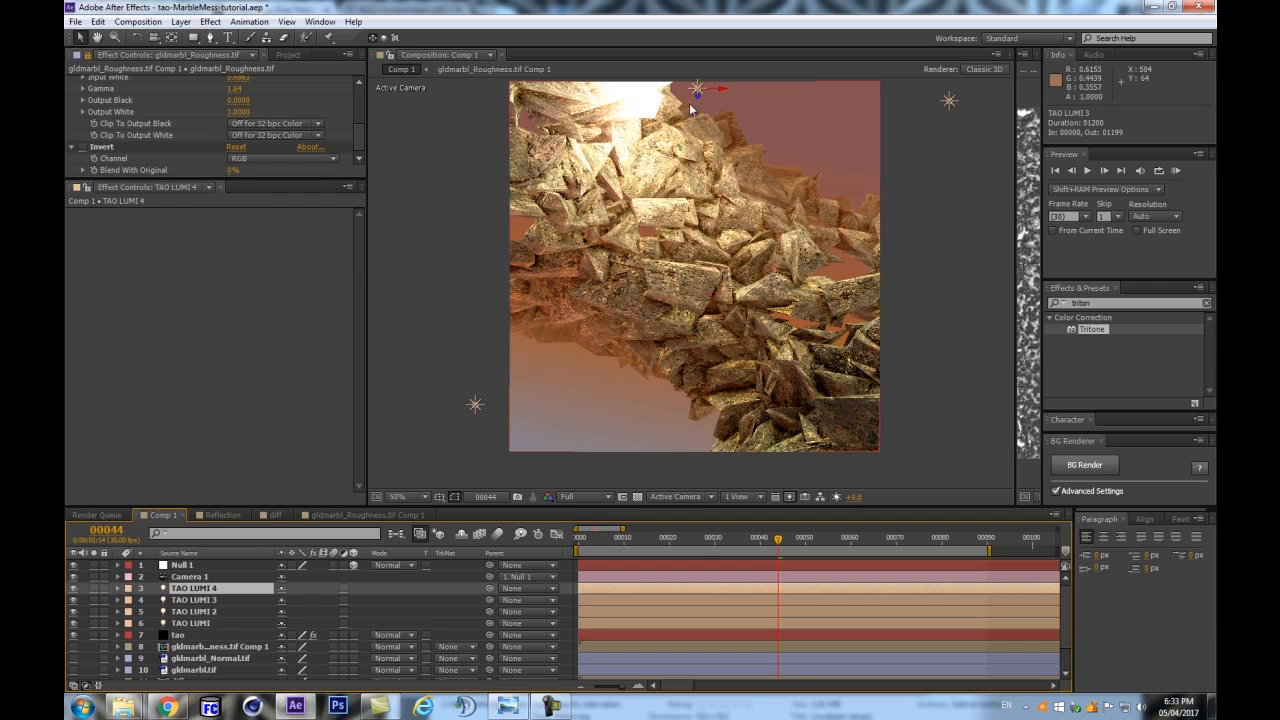
pyautogui.moveTo(692, 95); pyautogui.dragTo(550, 403)
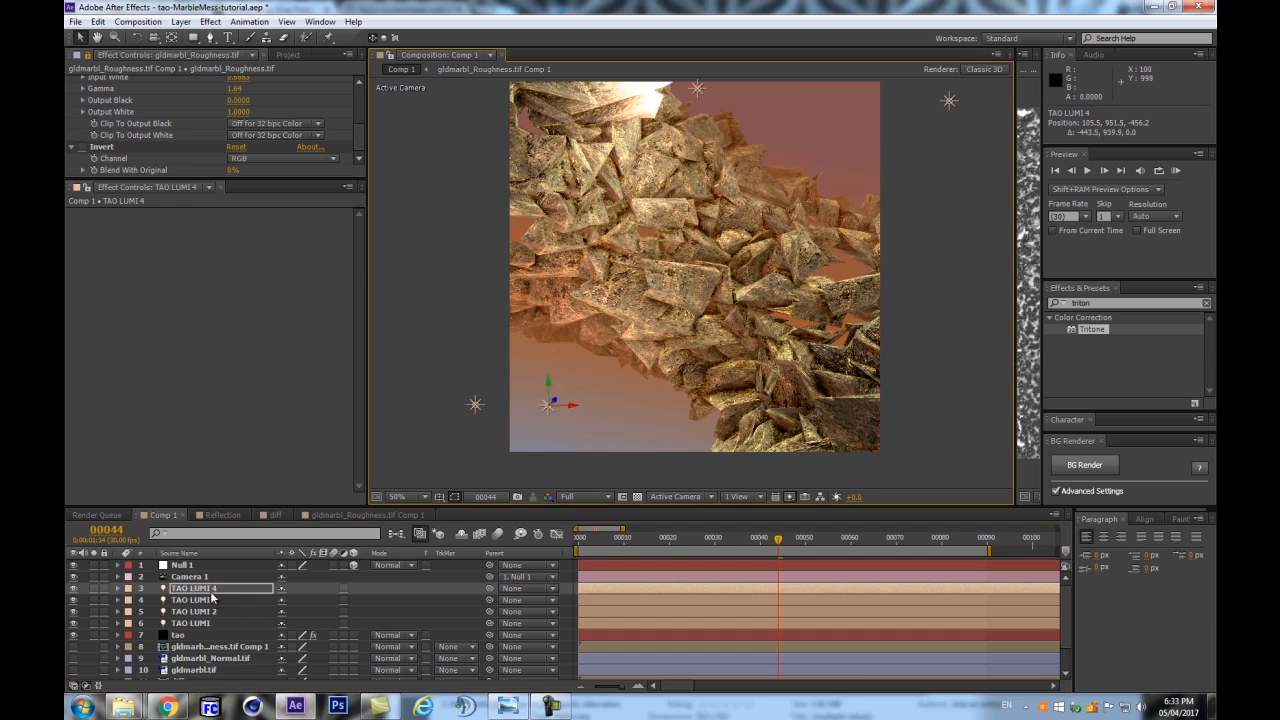
# Set the TAO LUMI 4 light color to the grayish violet 8A839E sampled from the lower background gradient
pyautogui.press('a')
pyautogui.press('a')
pyautogui.click(289, 623)
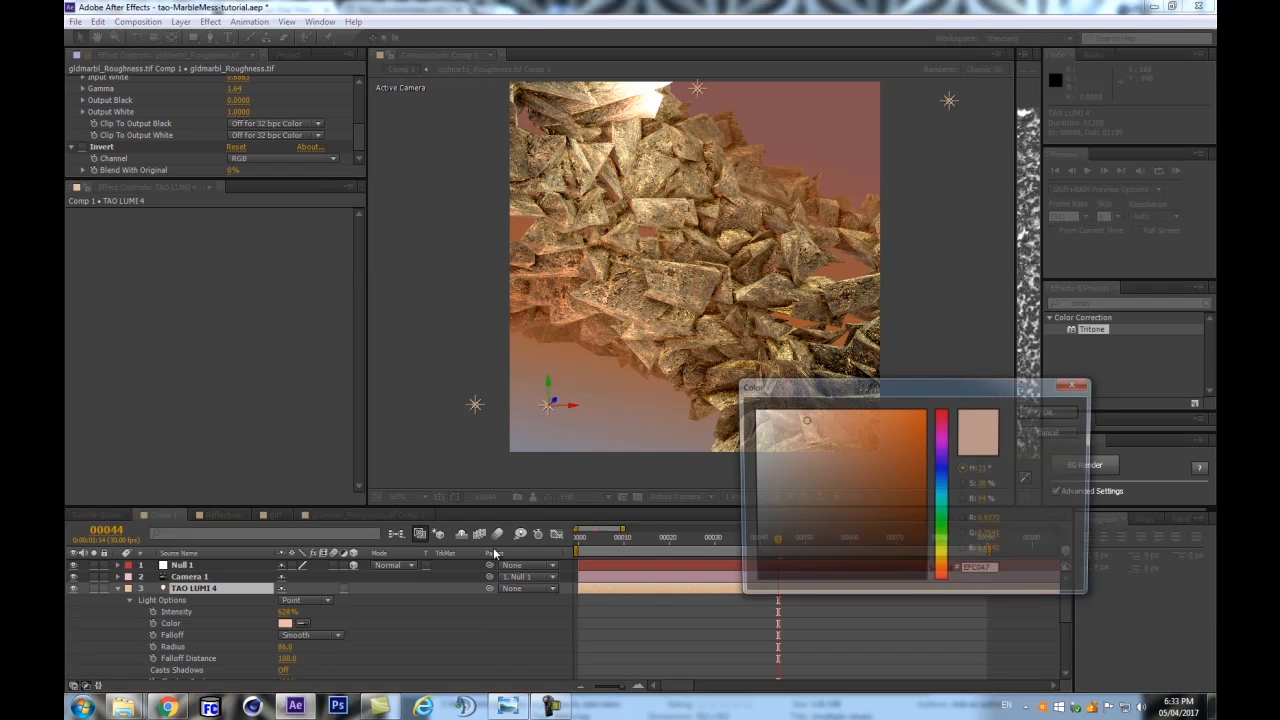
pyautogui.click(1028, 479)
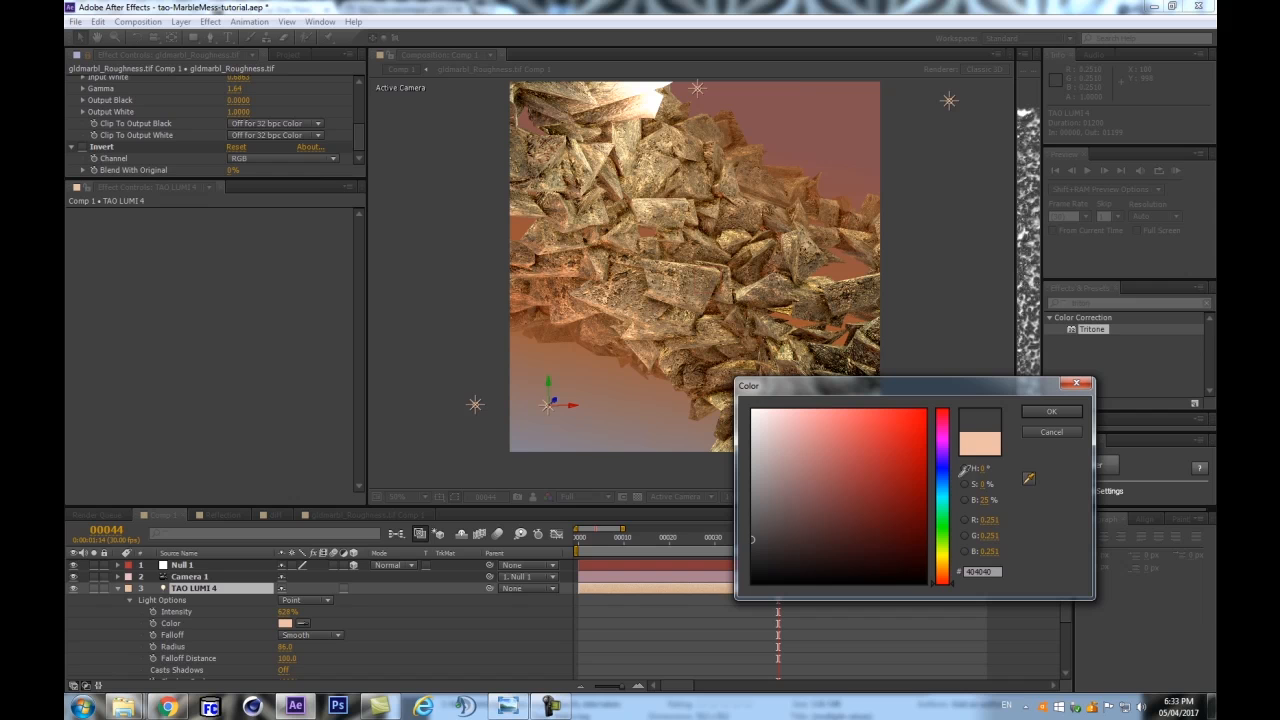
pyautogui.click(600, 443)
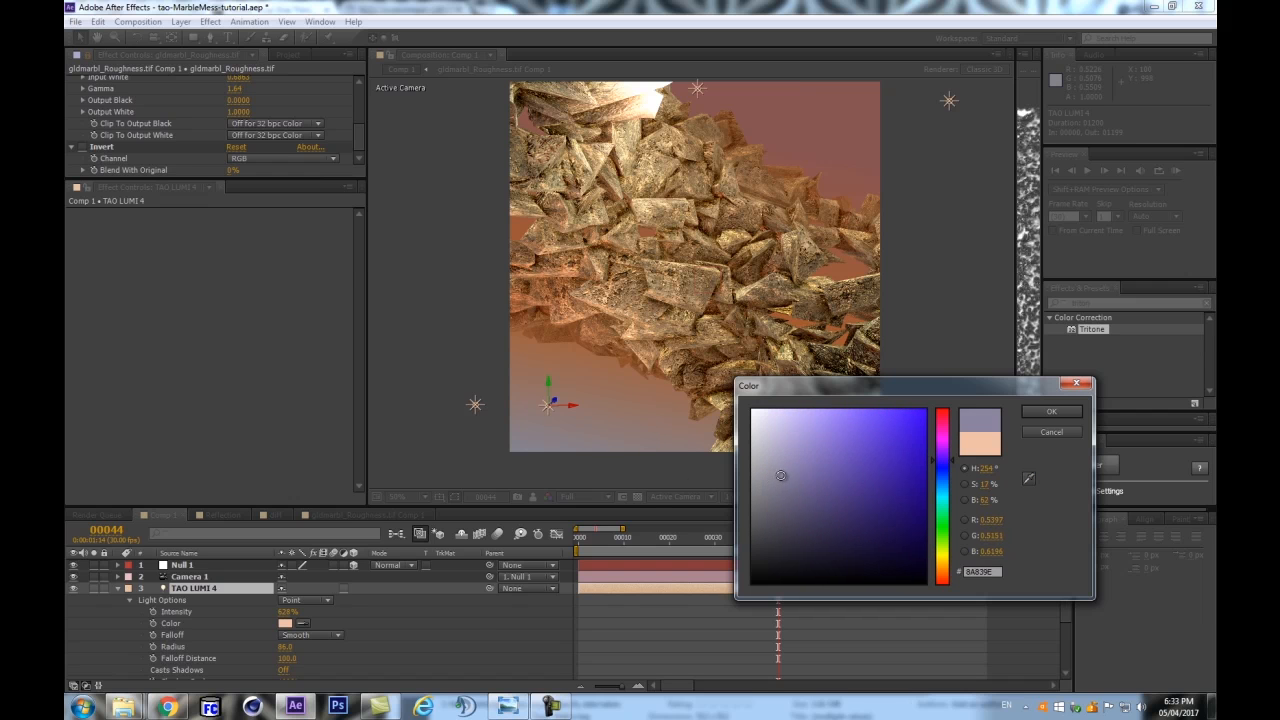
pyautogui.press('Return')
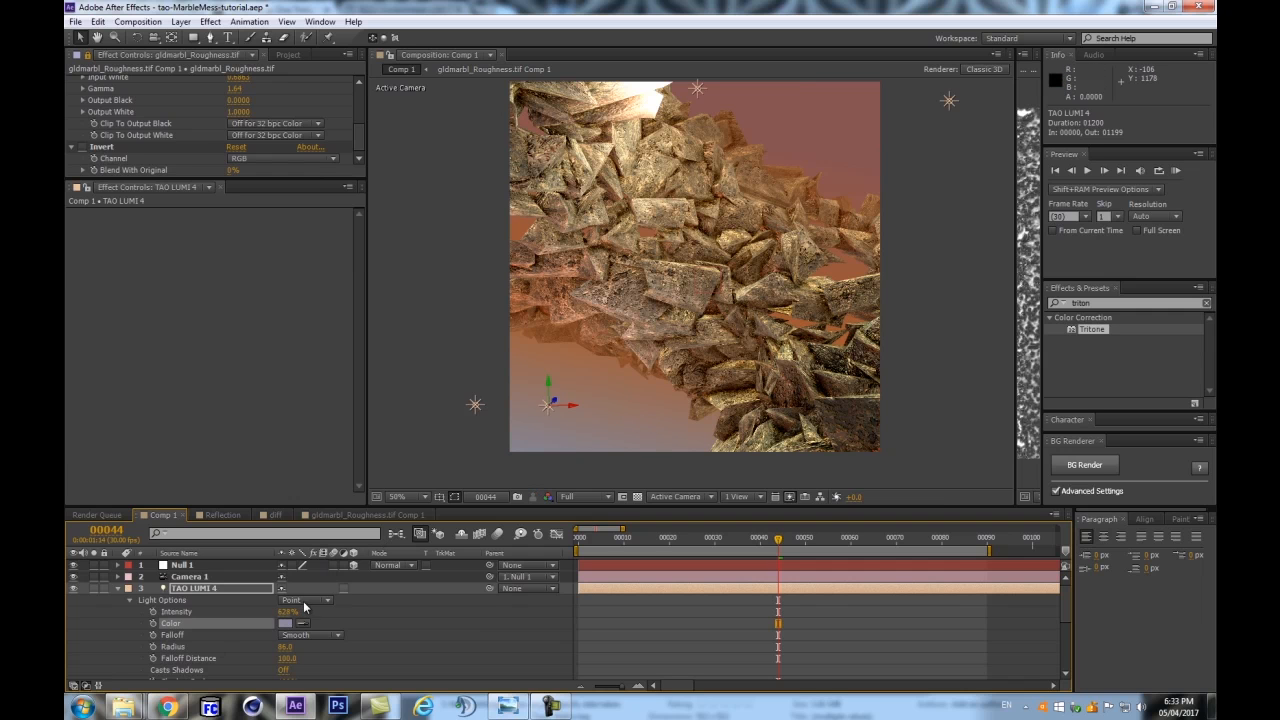
# Push the TAO LUMI 4 light deeper in Z and reposition it just below the lower edge of the blocks
pyautogui.click(239, 593)
pyautogui.press('p')
pyautogui.moveTo(330, 599)
pyautogui.mouseDown()
pyautogui.moveTo(358, 592)
pyautogui.moveTo(346, 595)
pyautogui.mouseUp()
pyautogui.moveTo(574, 393); pyautogui.dragTo(630, 424)
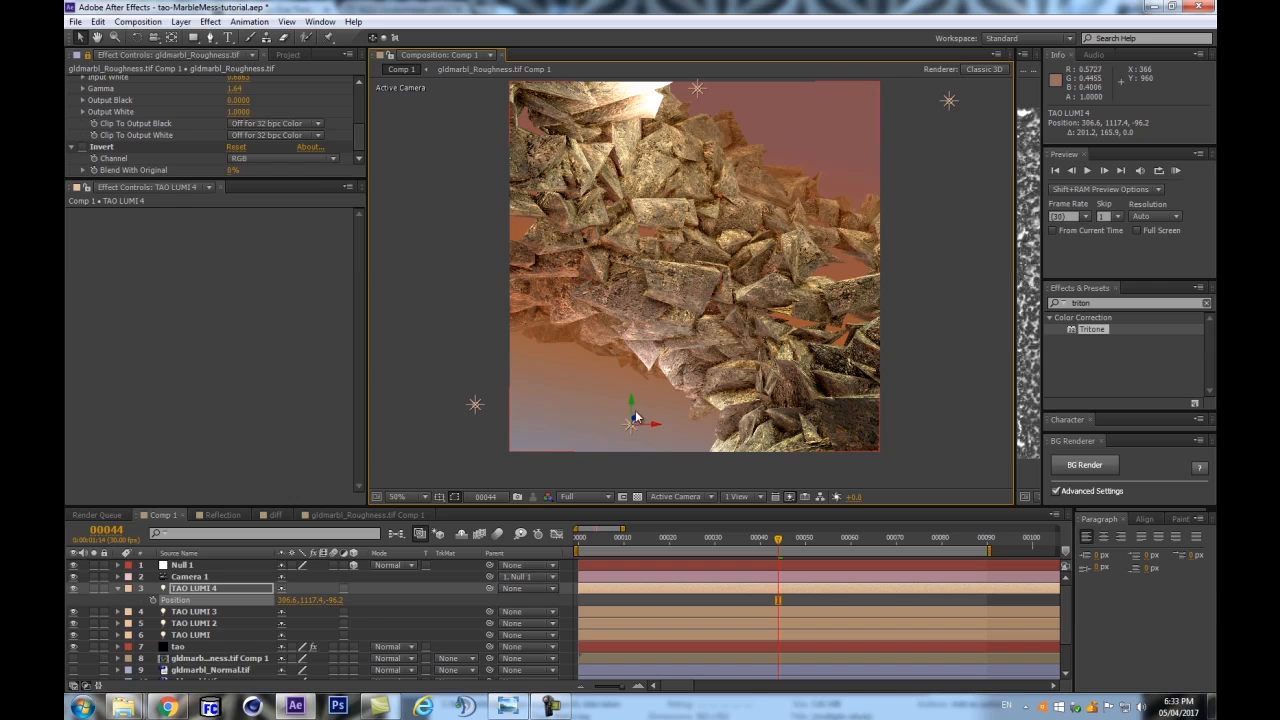
pyautogui.moveTo(631, 424); pyautogui.dragTo(617, 399)
# Change the TAO LUMI 4 light color to a brighter, more saturated blue-violet
pyautogui.press('a')
pyautogui.press('a')
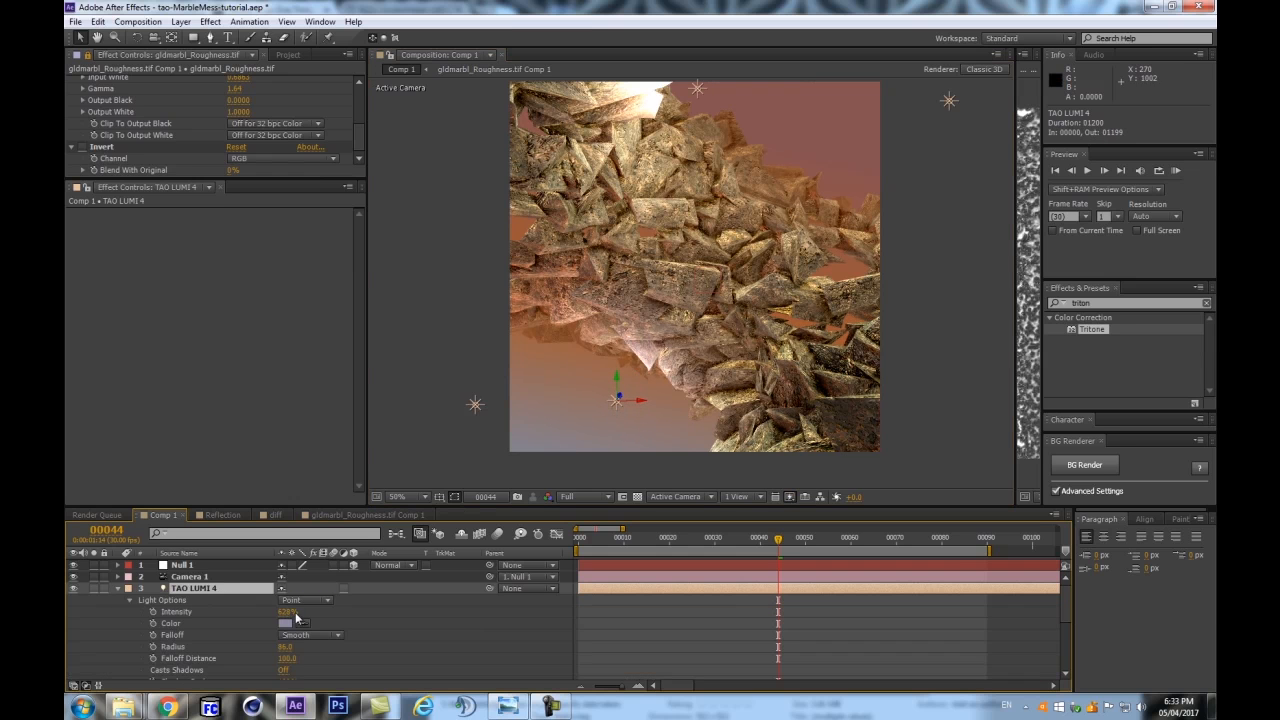
pyautogui.click(285, 623)
pyautogui.moveTo(809, 488); pyautogui.dragTo(806, 443)
pyautogui.moveTo(943, 472); pyautogui.dragTo(943, 465)
pyautogui.click(814, 457)
pyautogui.press('Return')
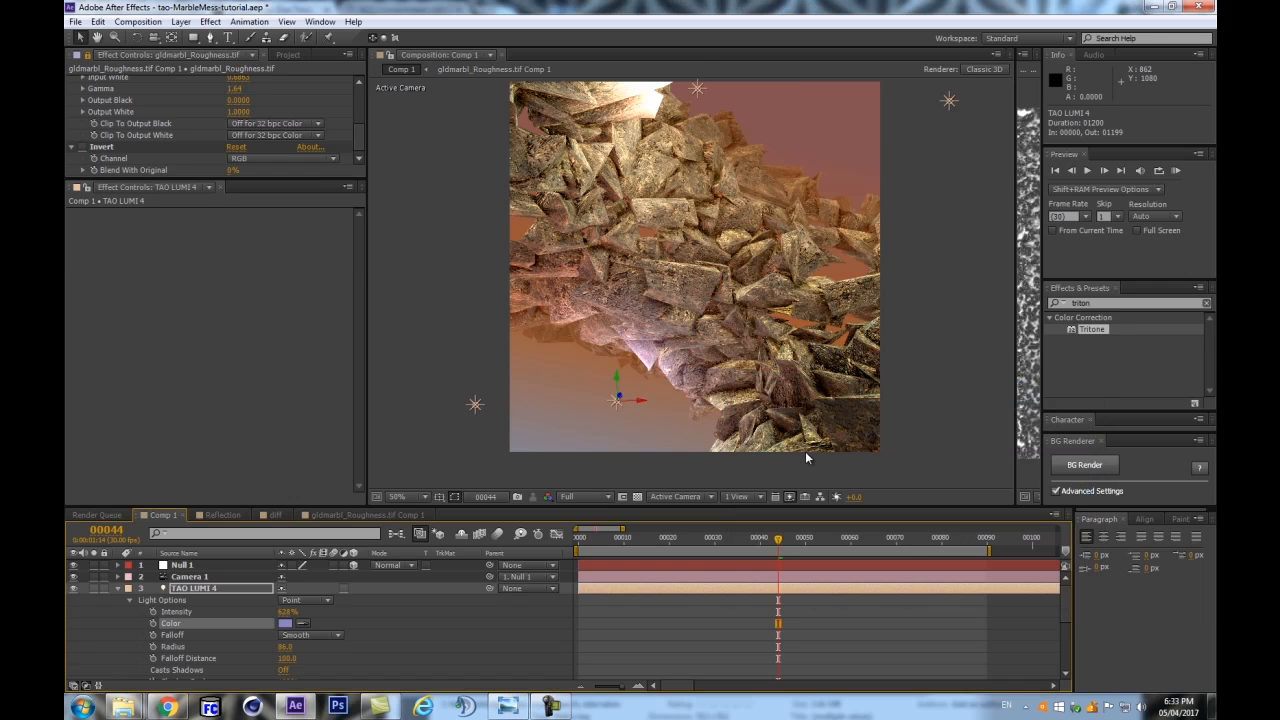
# Move the TAO LUMI 4 light to about 165, 1125, 23 and collapse its light options
pyautogui.moveTo(612, 410)
pyautogui.mouseDown()
pyautogui.moveTo(590, 423)
pyautogui.moveTo(598, 415)
pyautogui.mouseUp()
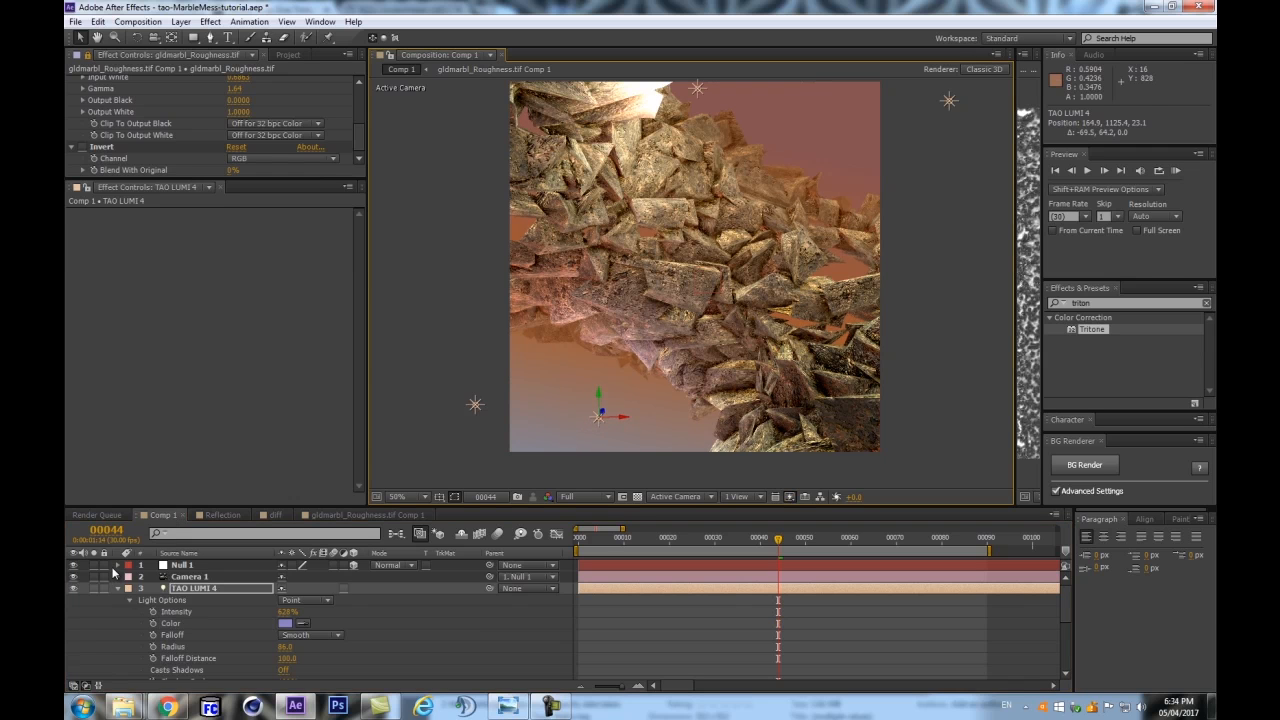
pyautogui.click(249, 612)
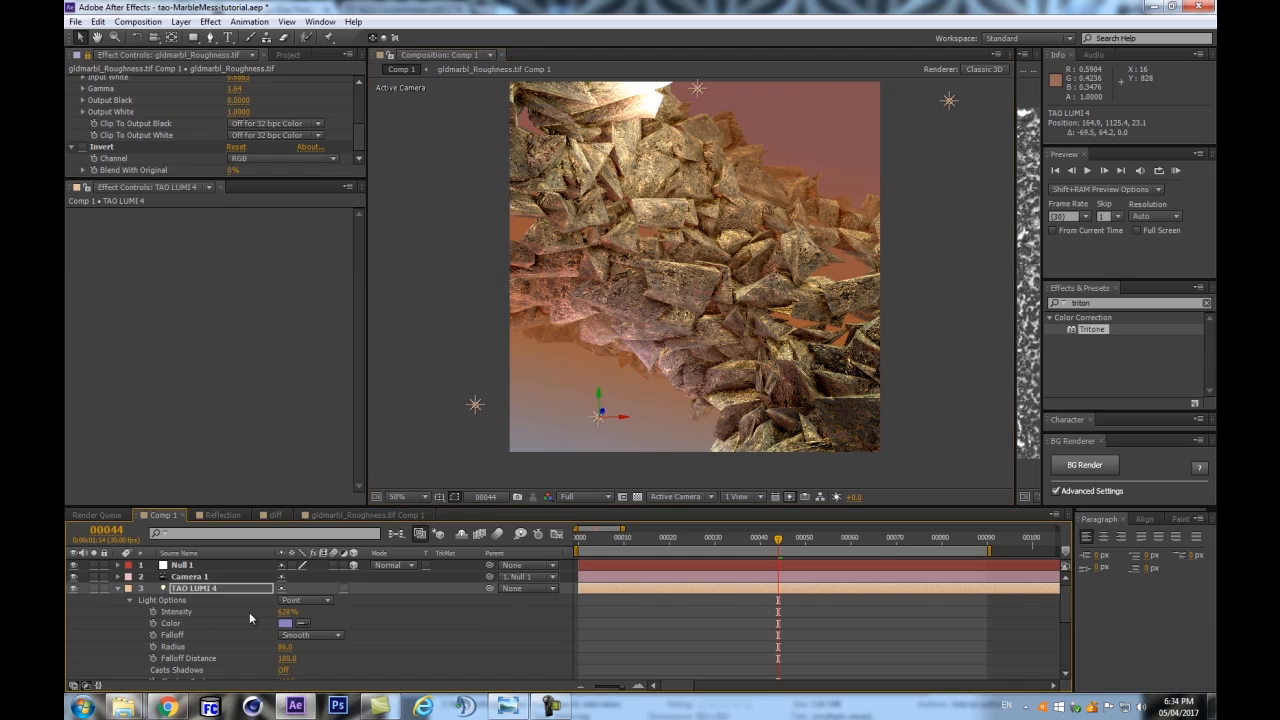
pyautogui.click(119, 591)
pyautogui.click(192, 592)
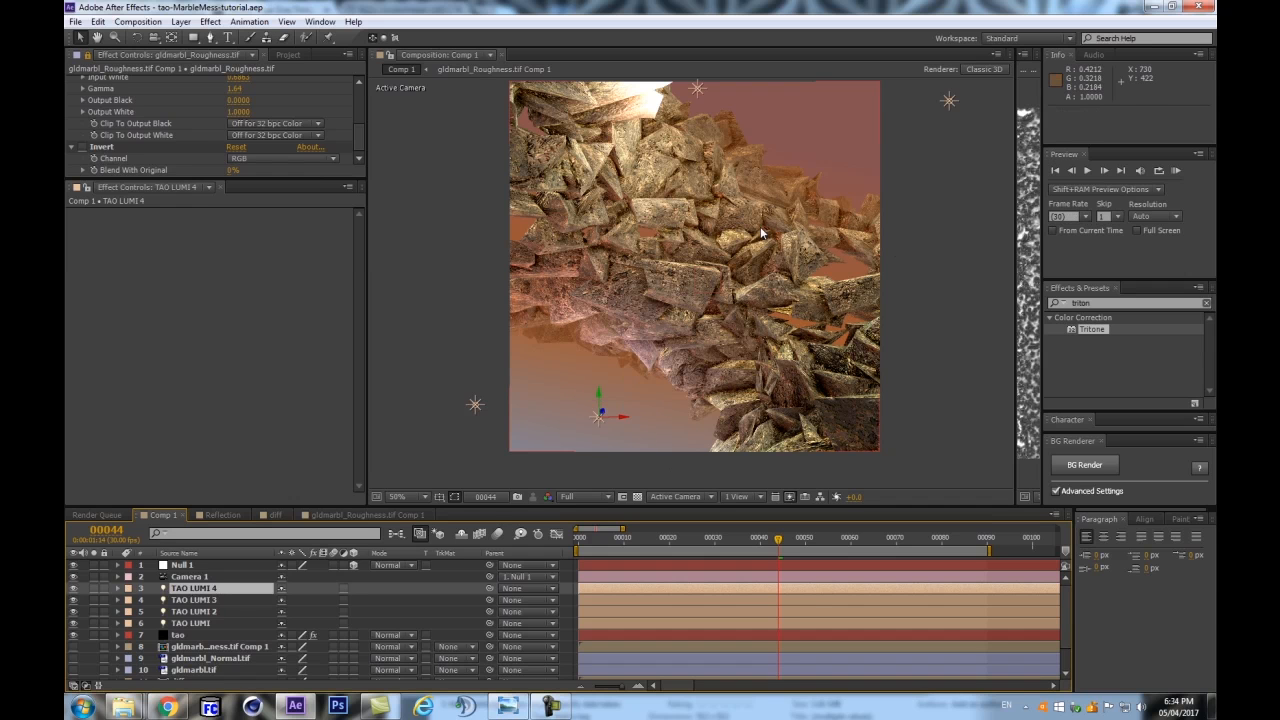
# Hide the layer controls and preview the animation to check the new lighting and fog
pyautogui.hotkey('ctrl', 'shift', 'h')
pyautogui.moveTo(645, 540); pyautogui.dragTo(795, 540)
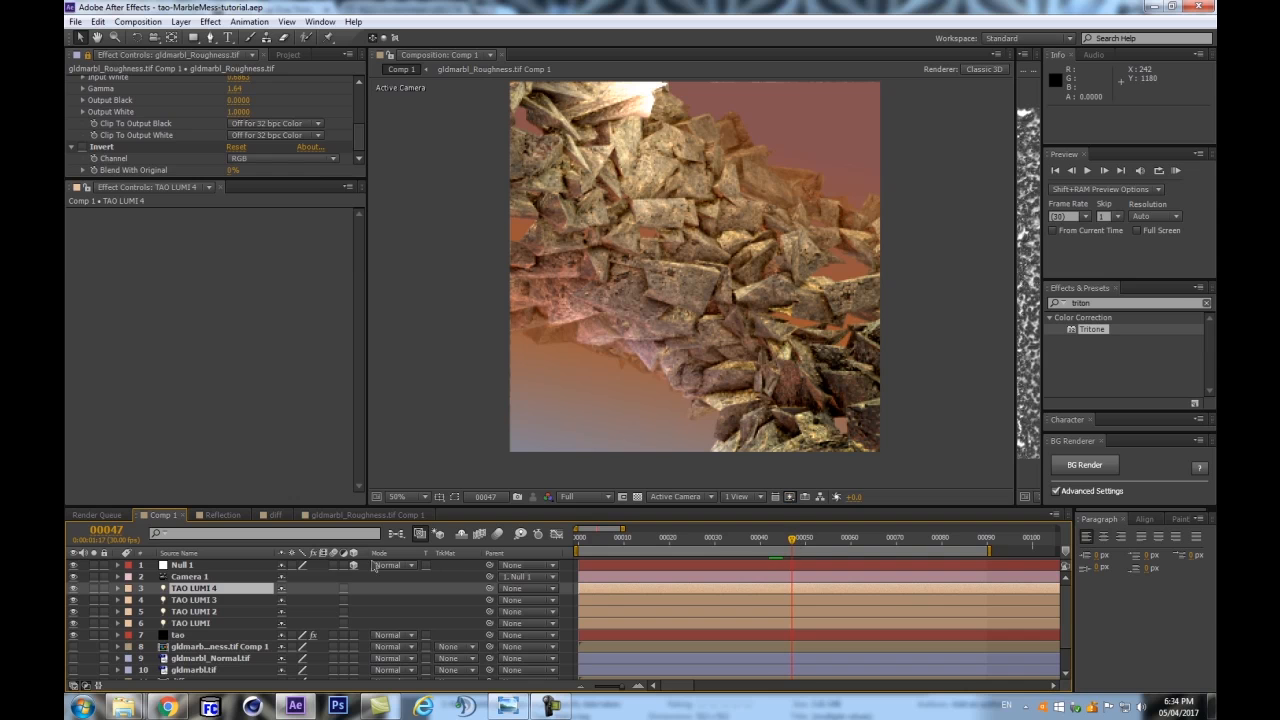
pyautogui.click(196, 580)
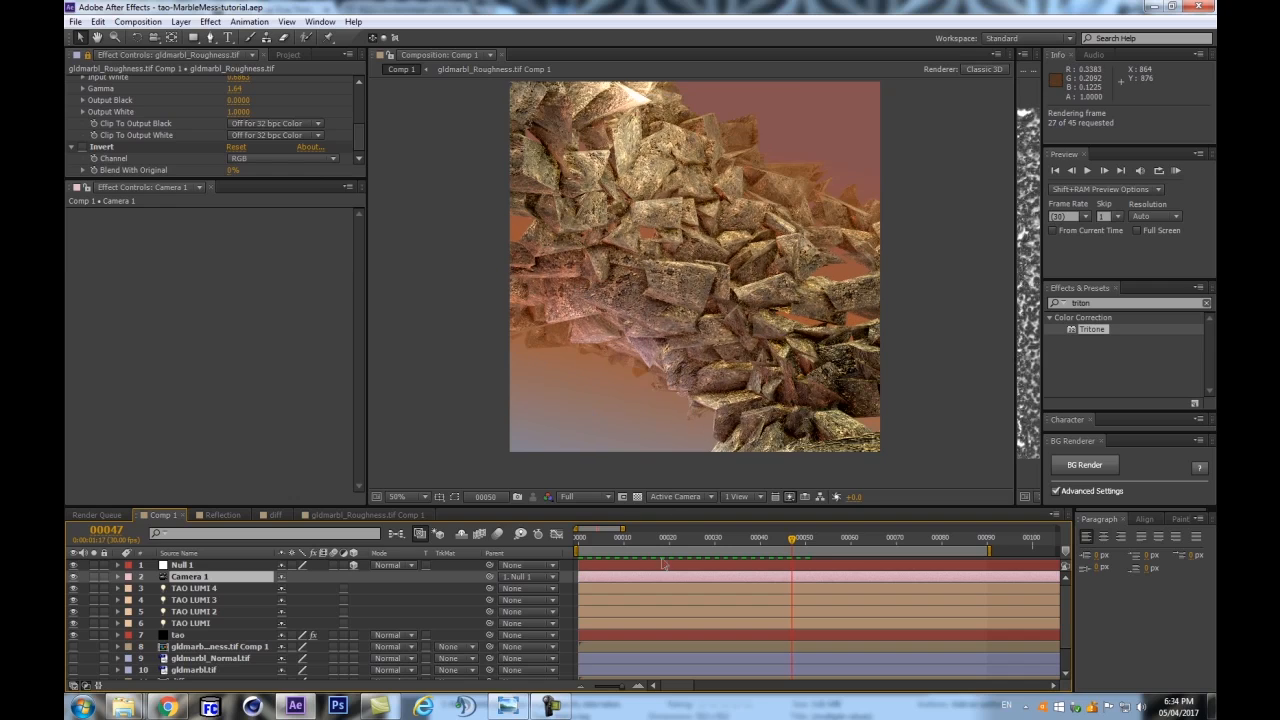
pyautogui.press('space')
pyautogui.press('space')
pyautogui.moveTo(683, 535); pyautogui.dragTo(788, 532)
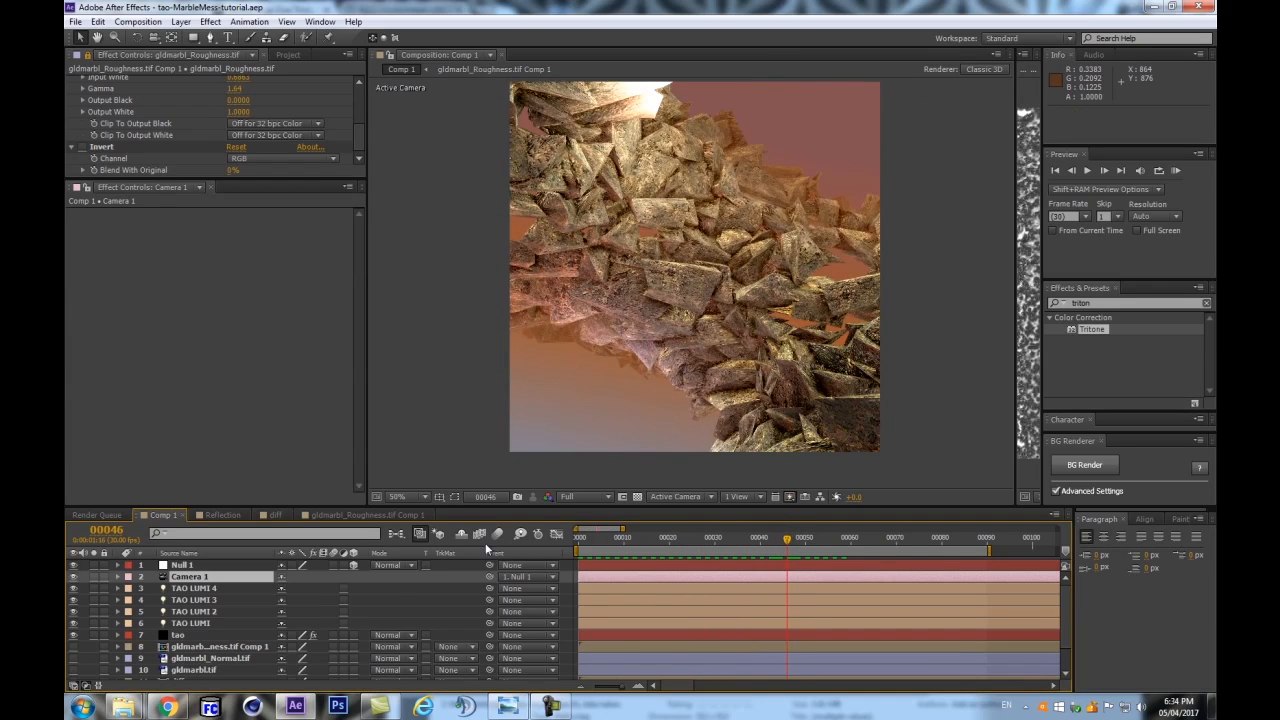
# Select Null 1, bring the project's item list into view, and set the current time to frame 44
pyautogui.click(190, 566)
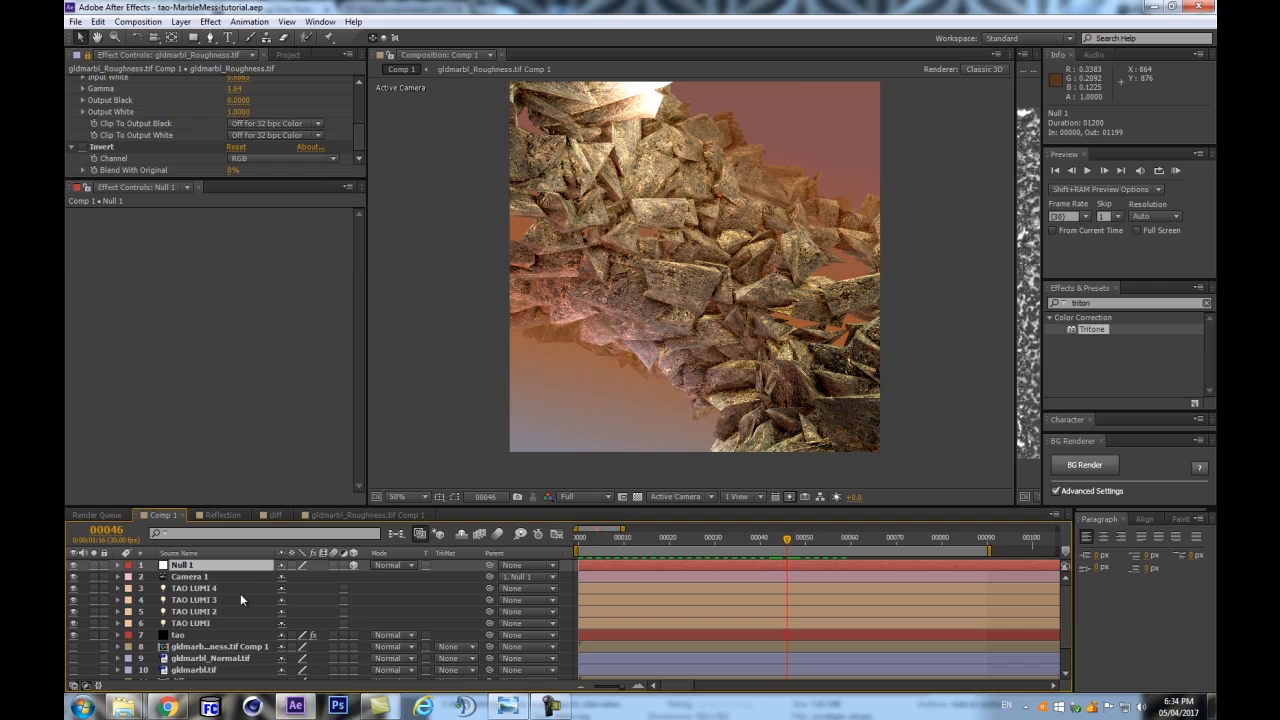
pyautogui.moveTo(286, 178); pyautogui.dragTo(286, 387)
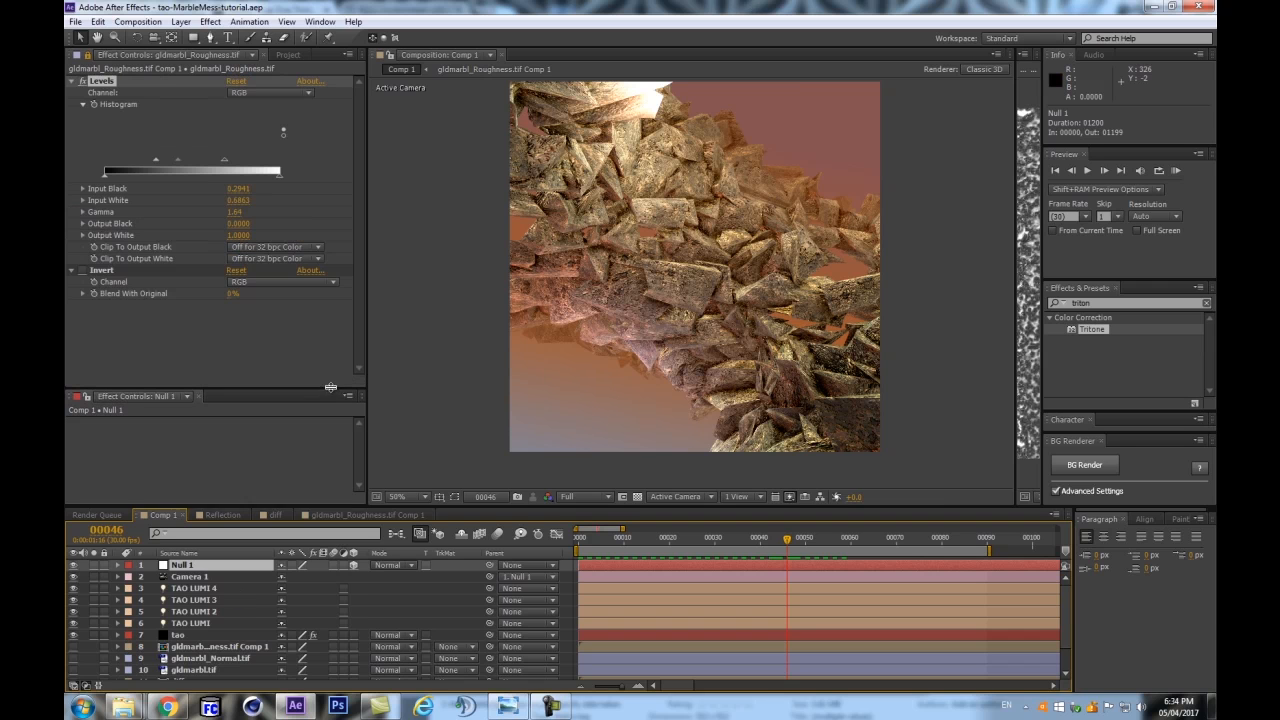
pyautogui.click(283, 56)
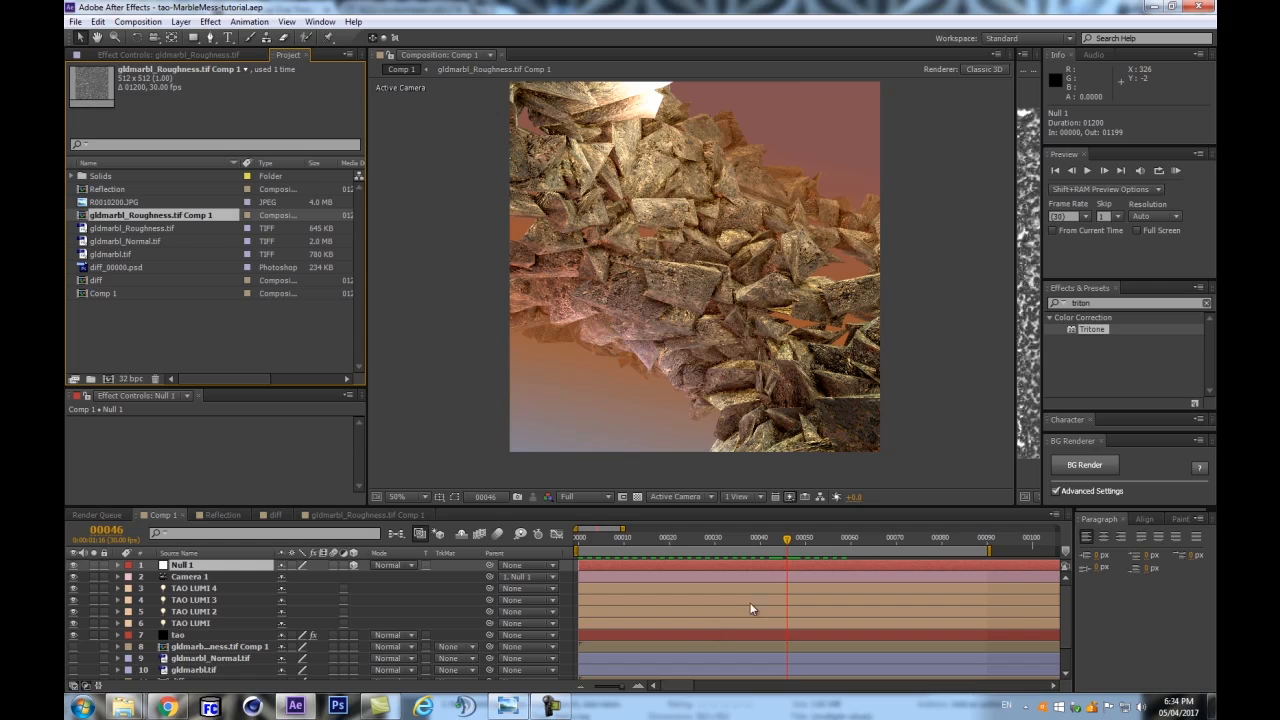
pyautogui.moveTo(963, 530); pyautogui.dragTo(780, 537)
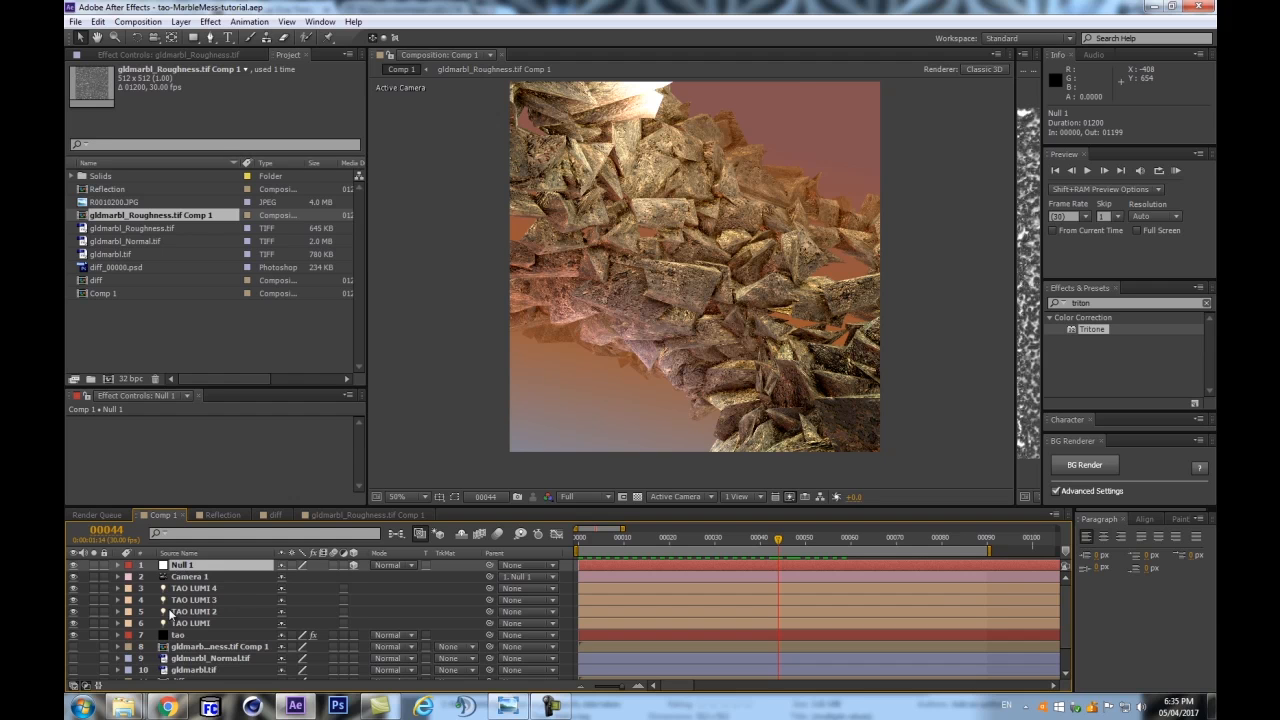
# Add an adjustment layer above all layers in Comp 1 and apply the Levels effect to it
pyautogui.hotkey('ctrl', 'alt', 'y')
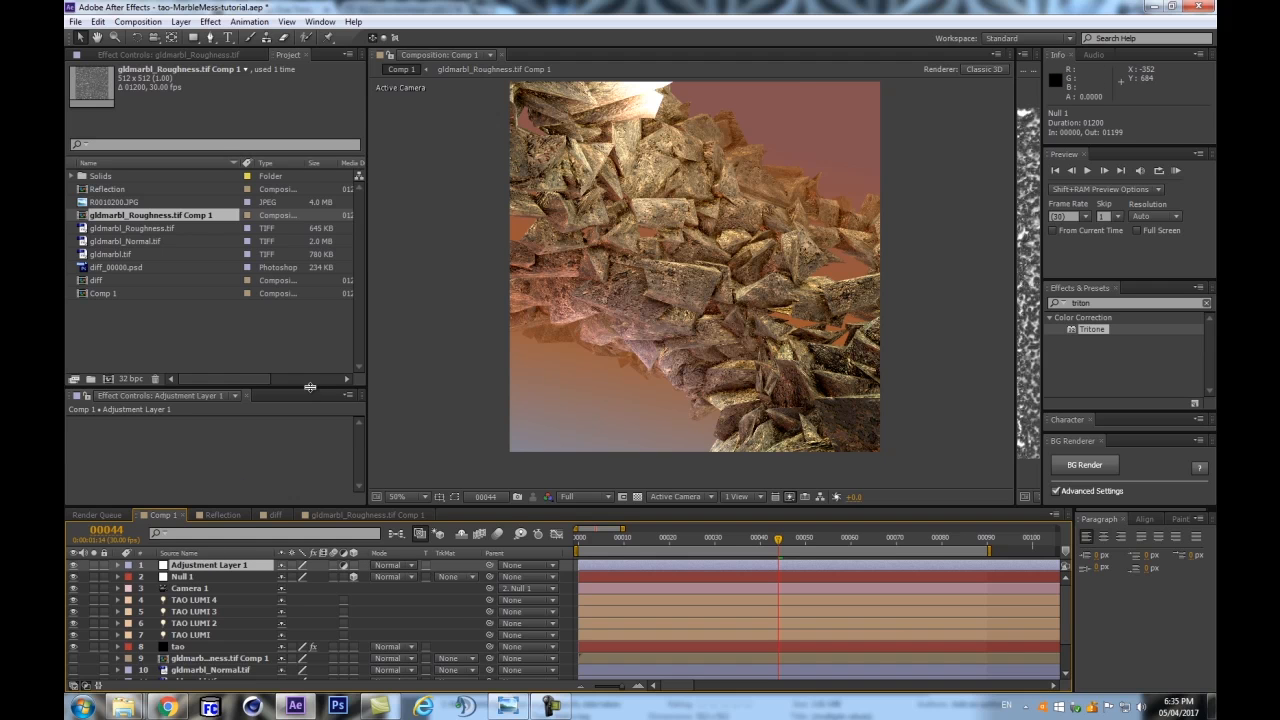
pyautogui.moveTo(310, 389); pyautogui.dragTo(310, 367)
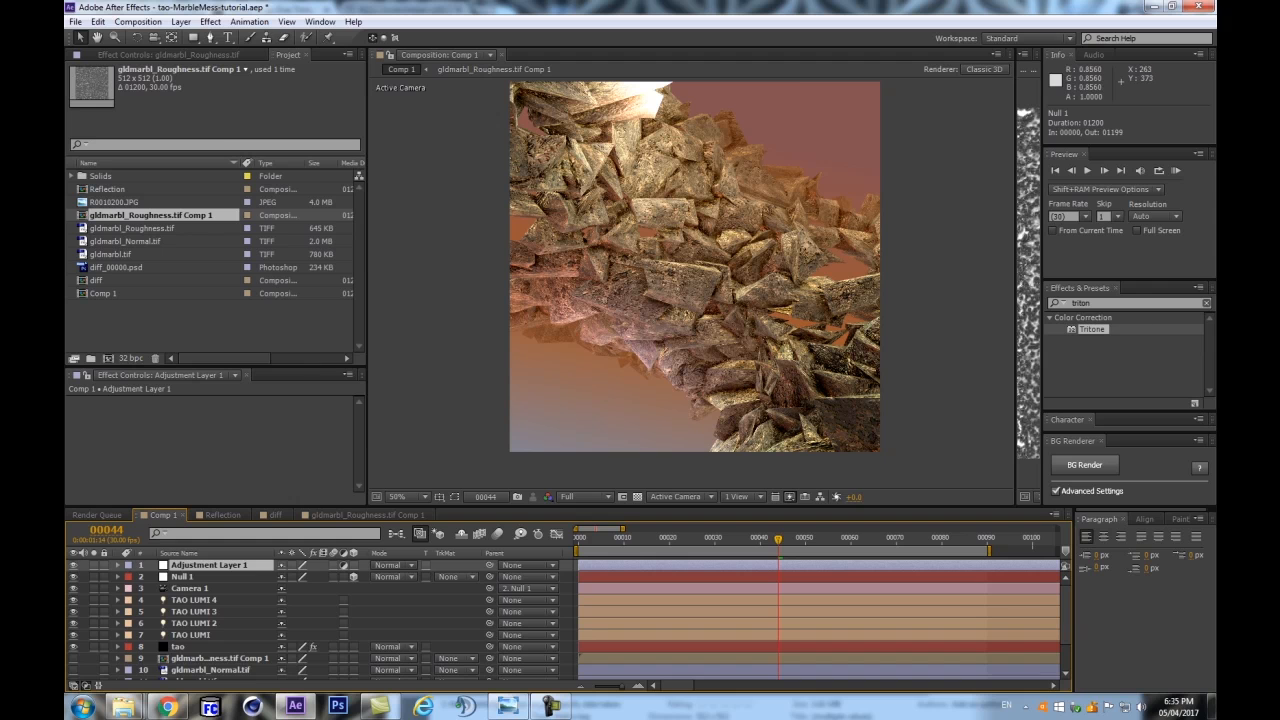
pyautogui.click(1125, 304)
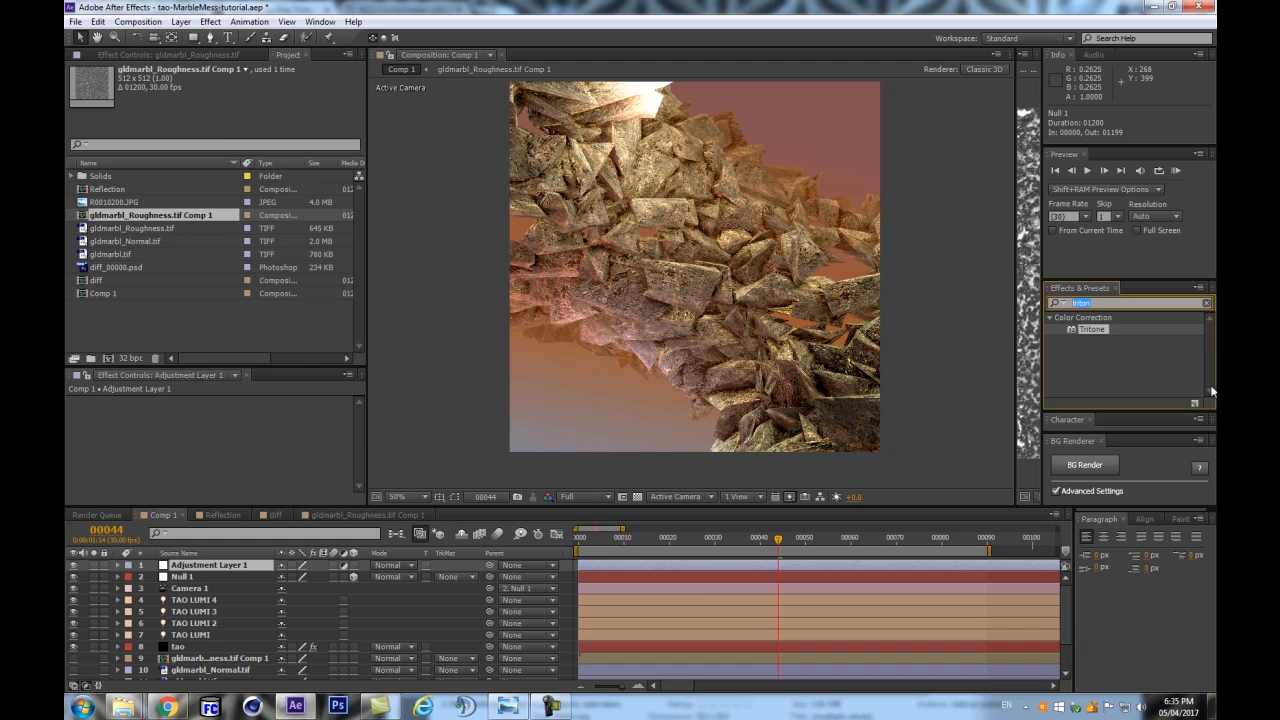
pyautogui.write('levels')
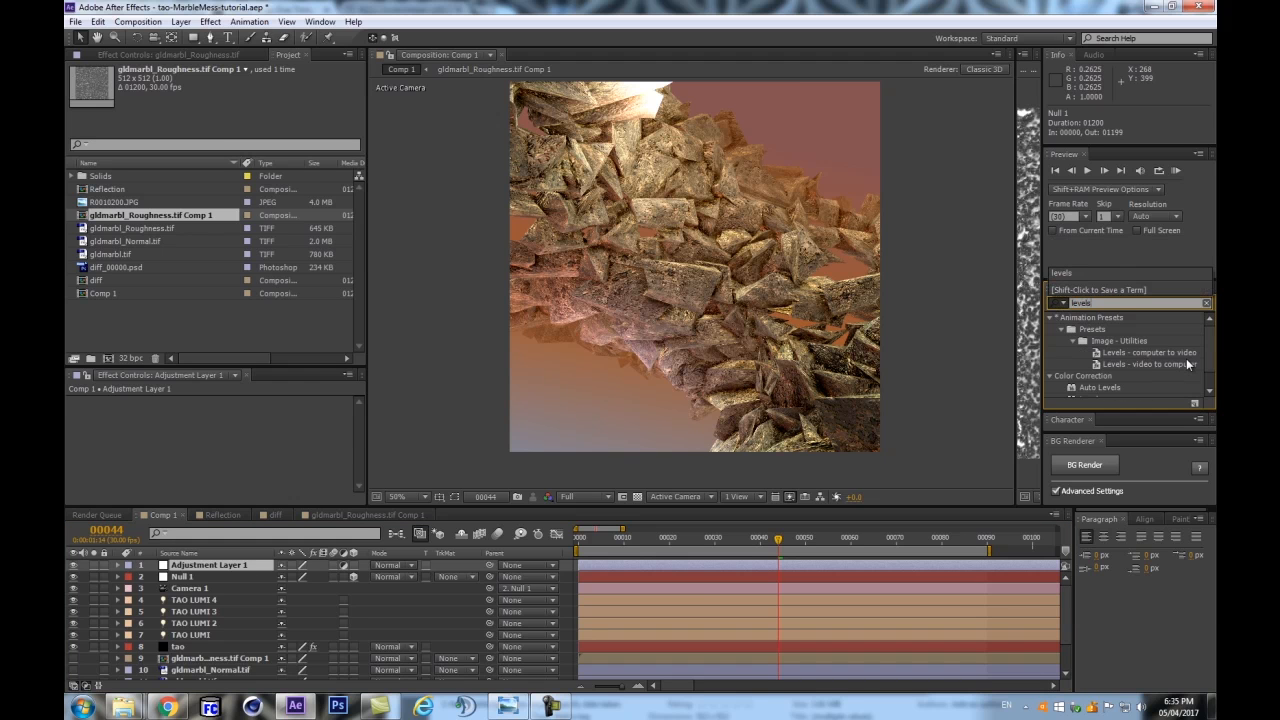
pyautogui.moveTo(1091, 379); pyautogui.dragTo(213, 566)
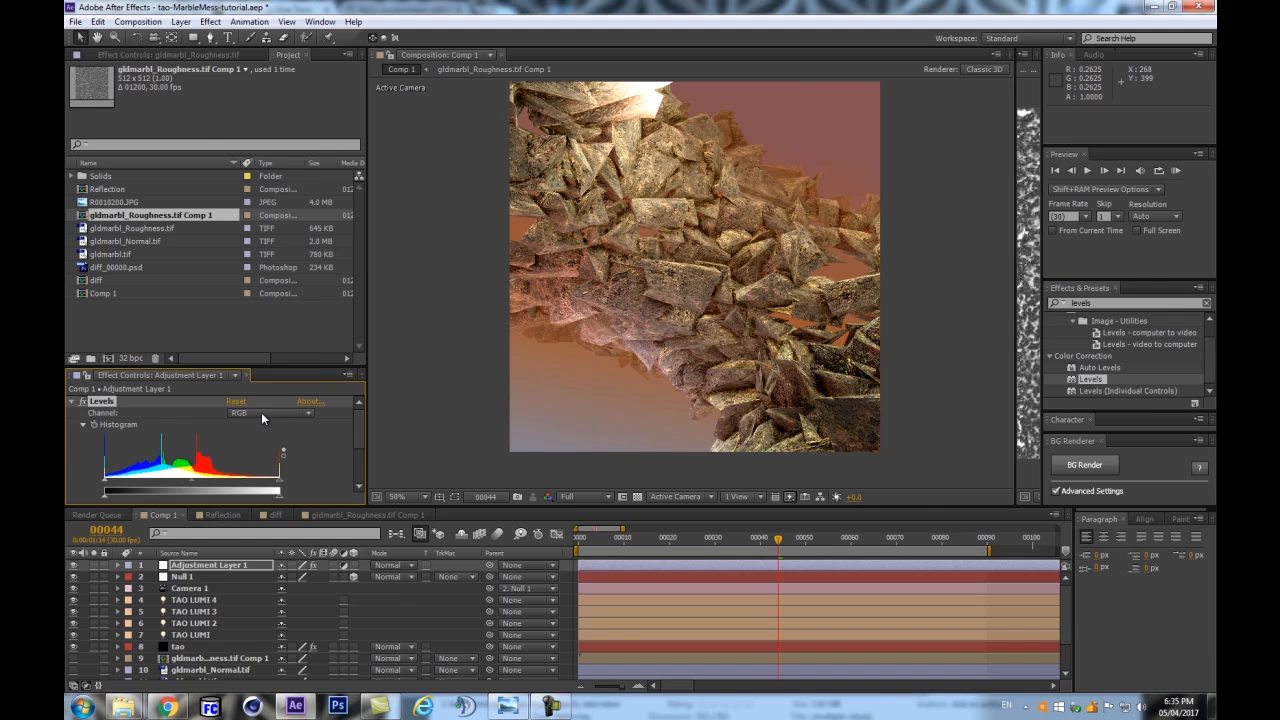
# Set the Levels red channel to input black 0.0431, input white 0.9216 and gamma 1.05
pyautogui.moveTo(303, 373); pyautogui.dragTo(300, 195)
pyautogui.click(277, 240)
pyautogui.click(257, 270)
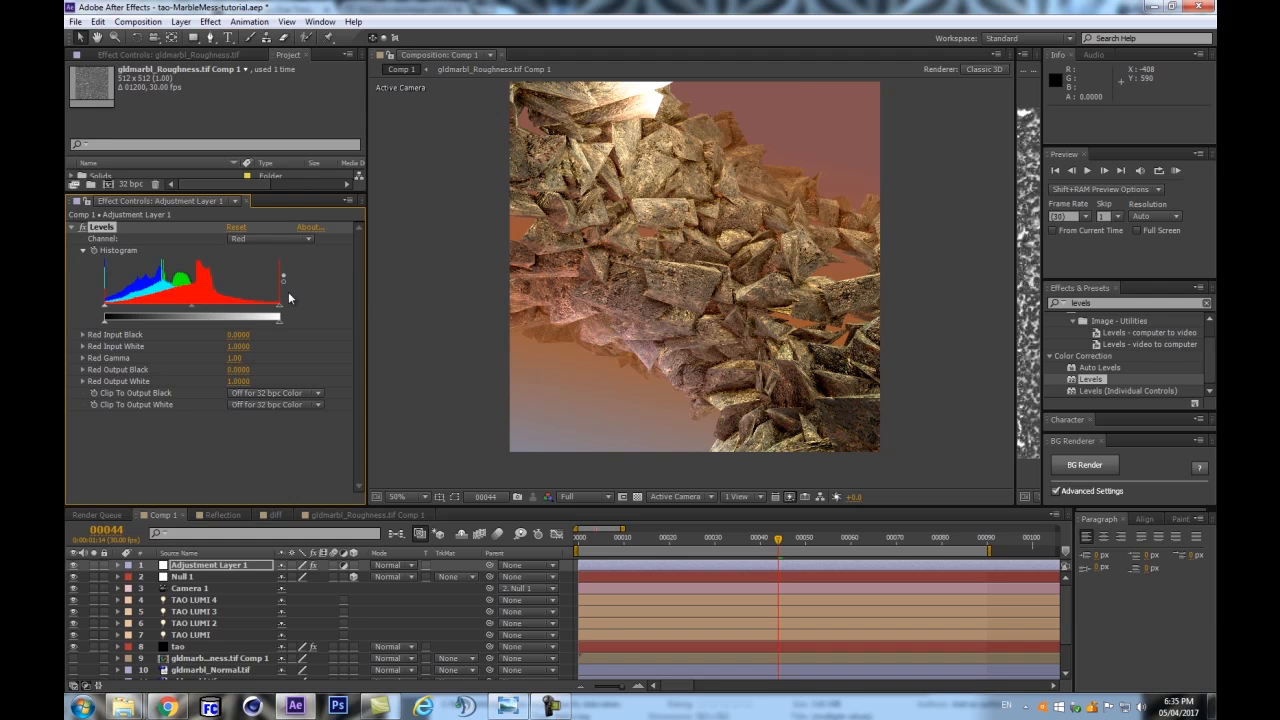
pyautogui.moveTo(281, 308); pyautogui.dragTo(265, 315)
pyautogui.moveTo(107, 311); pyautogui.dragTo(115, 311)
pyautogui.moveTo(116, 304); pyautogui.dragTo(113, 310)
pyautogui.moveTo(277, 309); pyautogui.dragTo(267, 310)
pyautogui.moveTo(187, 306); pyautogui.dragTo(184, 306)
# Set the Levels green channel's input white to 0.8706 and lower its gamma to about 0.79
pyautogui.click(300, 239)
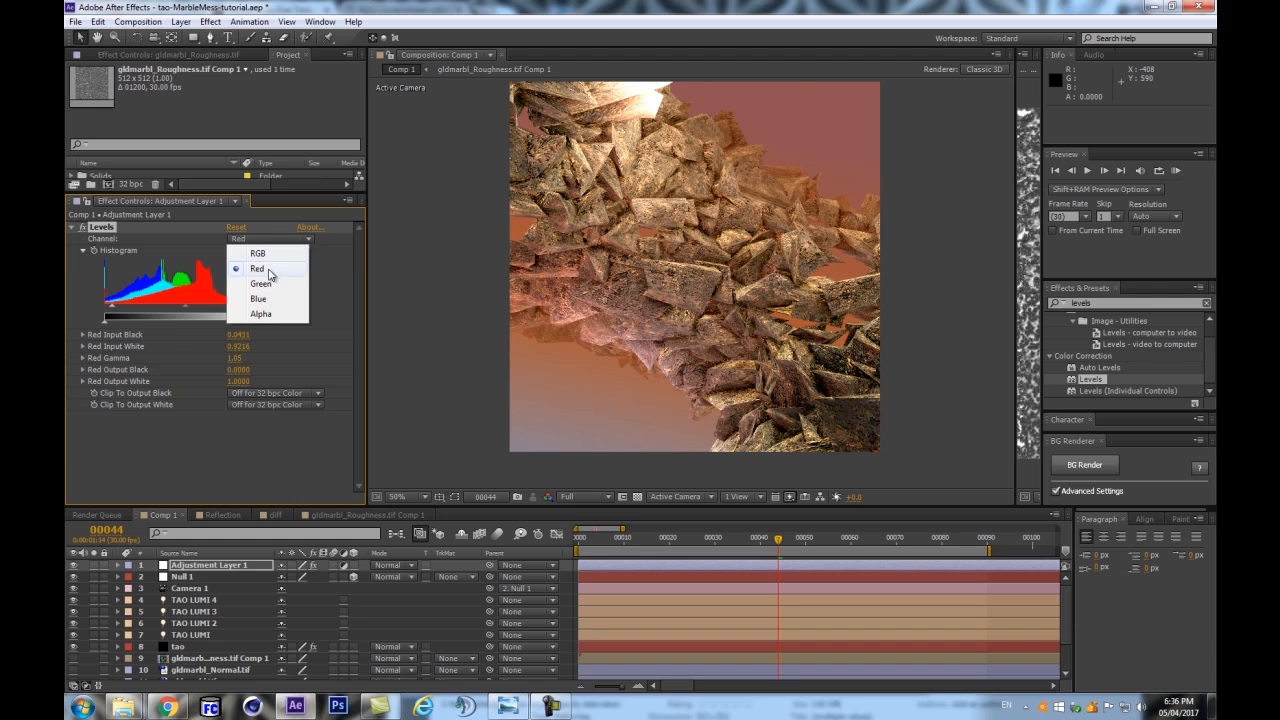
pyautogui.click(262, 288)
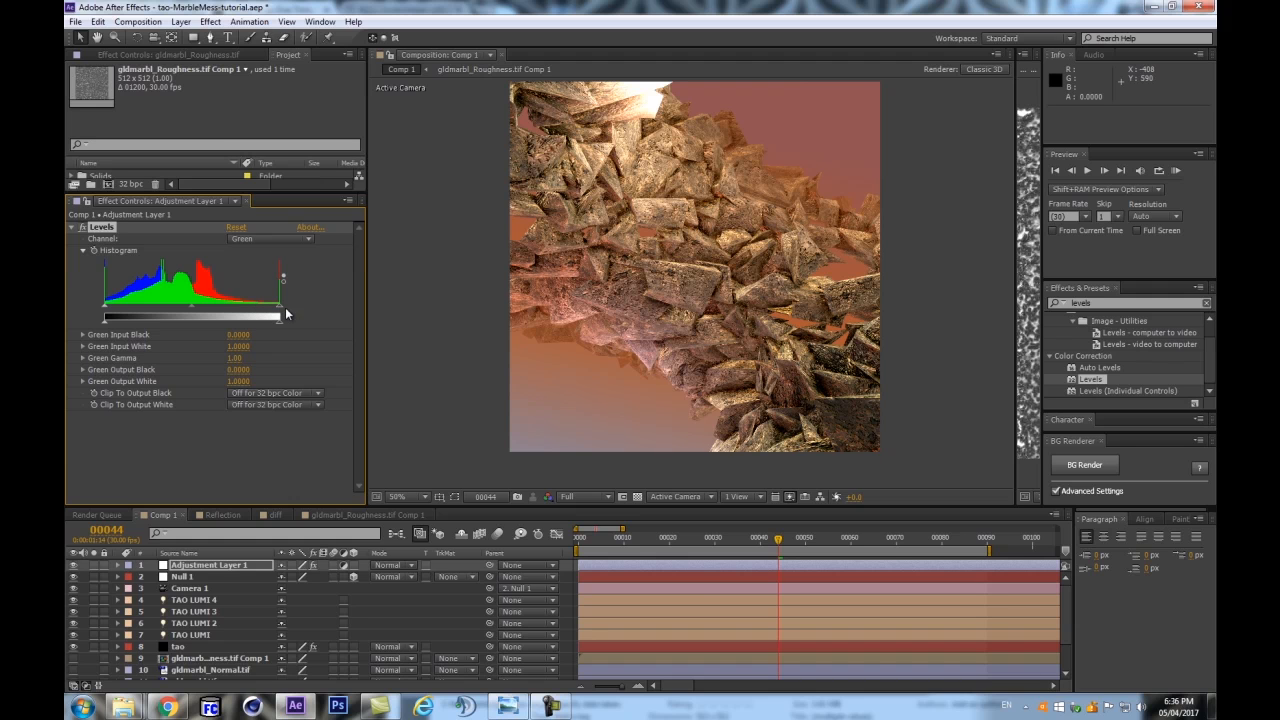
pyautogui.moveTo(368, 302)
pyautogui.mouseDown()
pyautogui.moveTo(450, 306)
pyautogui.moveTo(385, 316)
pyautogui.mouseUp()
pyautogui.moveTo(281, 312); pyautogui.dragTo(262, 317)
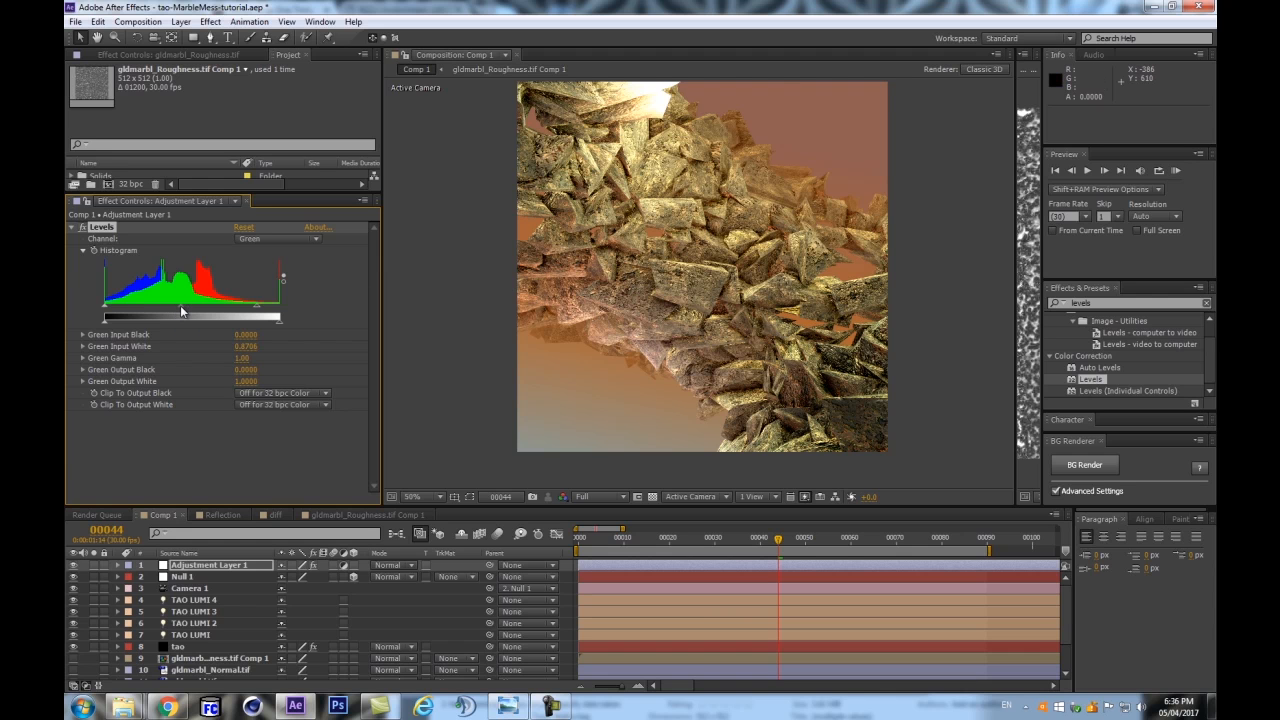
pyautogui.moveTo(193, 312); pyautogui.dragTo(201, 308)
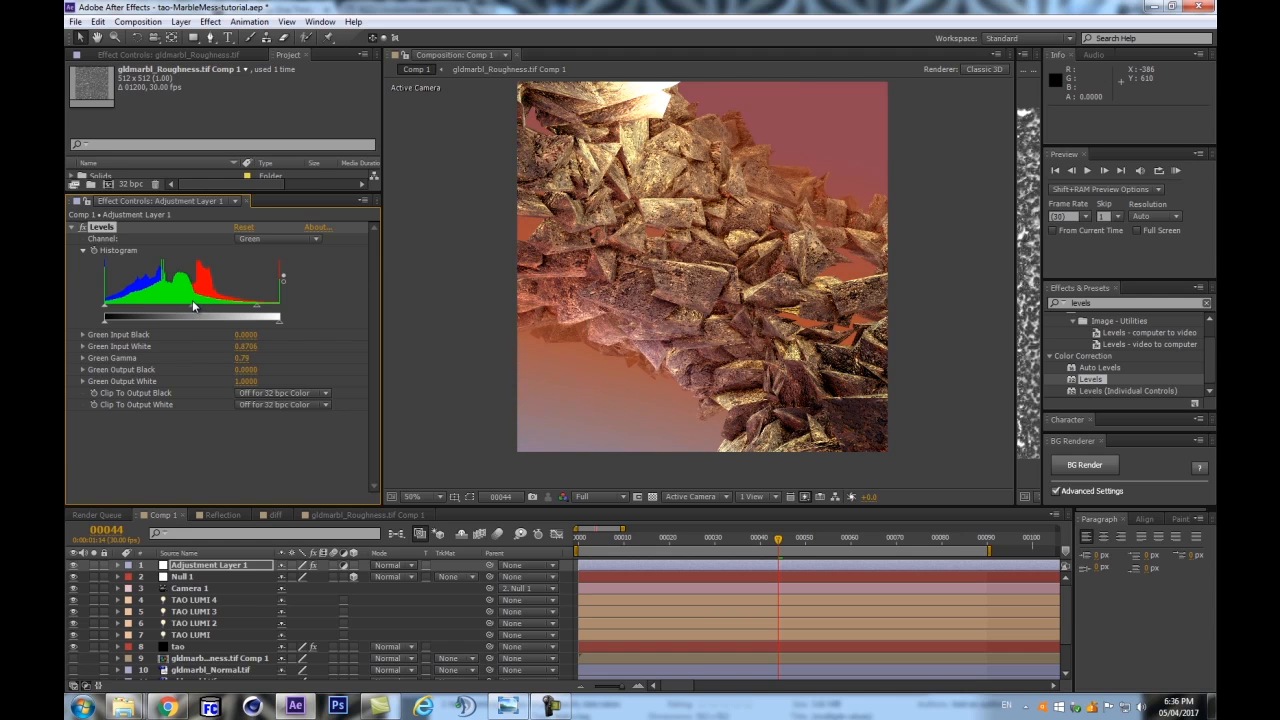
pyautogui.moveTo(194, 303); pyautogui.dragTo(195, 303)
# Set the Levels blue channel to input white 0.8 and gamma 0.77, and collapse the effect
pyautogui.click(278, 239)
pyautogui.click(265, 301)
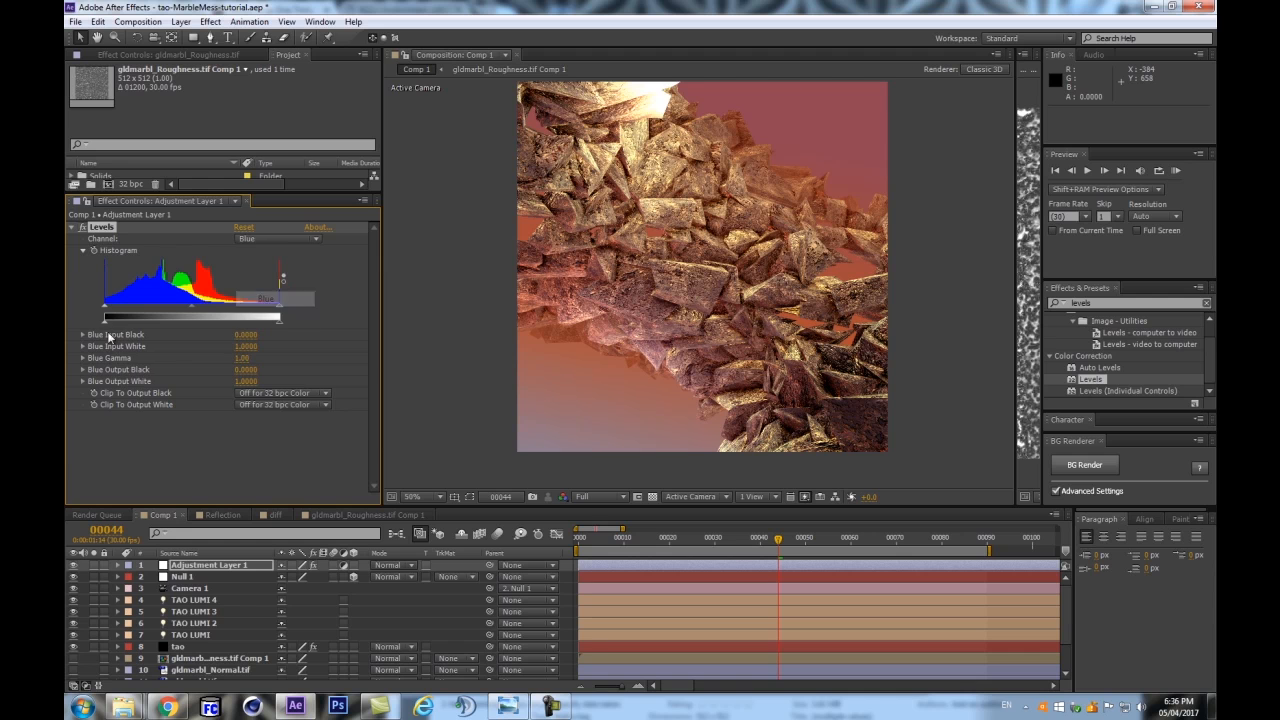
pyautogui.moveTo(285, 307); pyautogui.dragTo(245, 312)
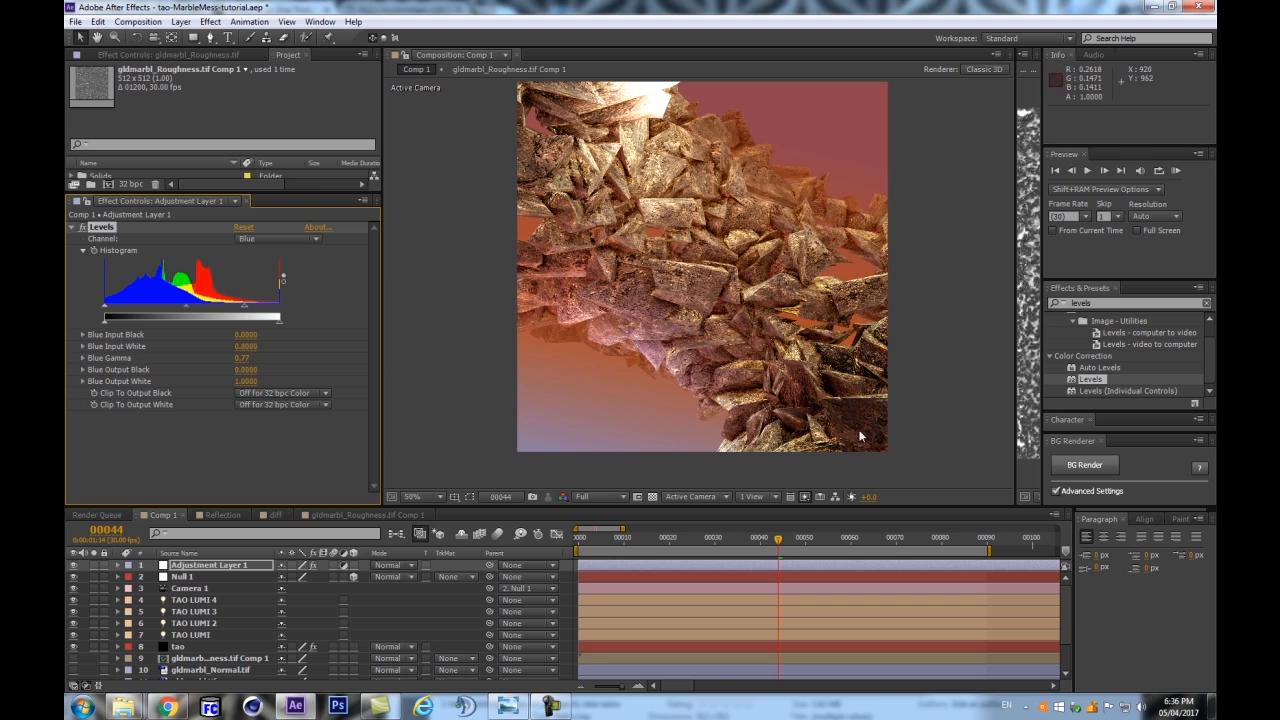
pyautogui.click(72, 227)
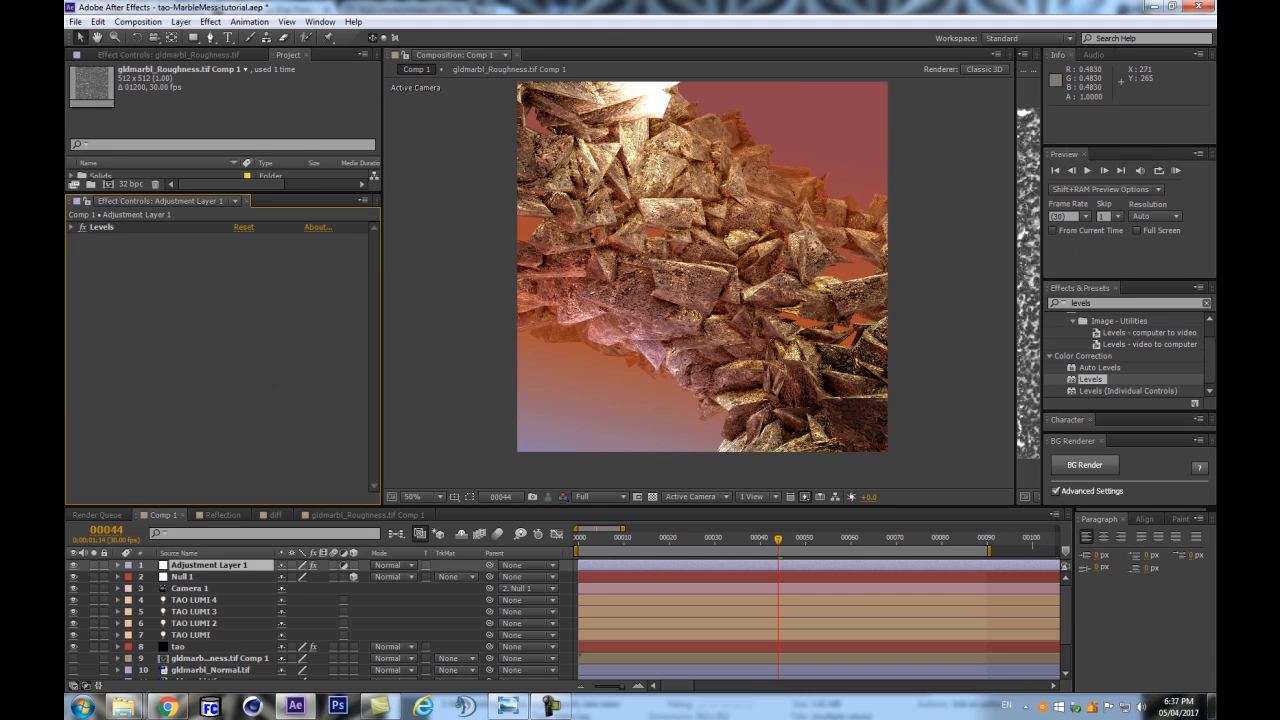
# Find the Curves effect and apply it to the adjustment layer below Levels
pyautogui.moveTo(1130, 303); pyautogui.dragTo(889, 332)
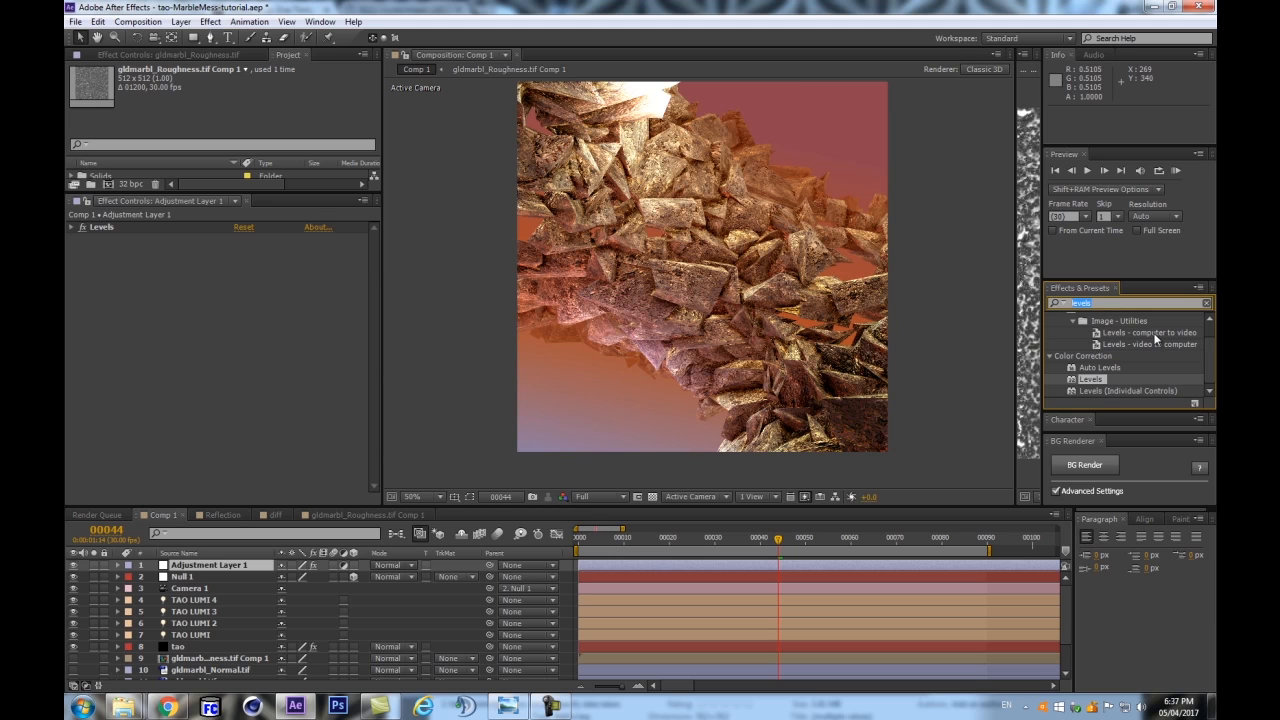
pyautogui.write('curve')
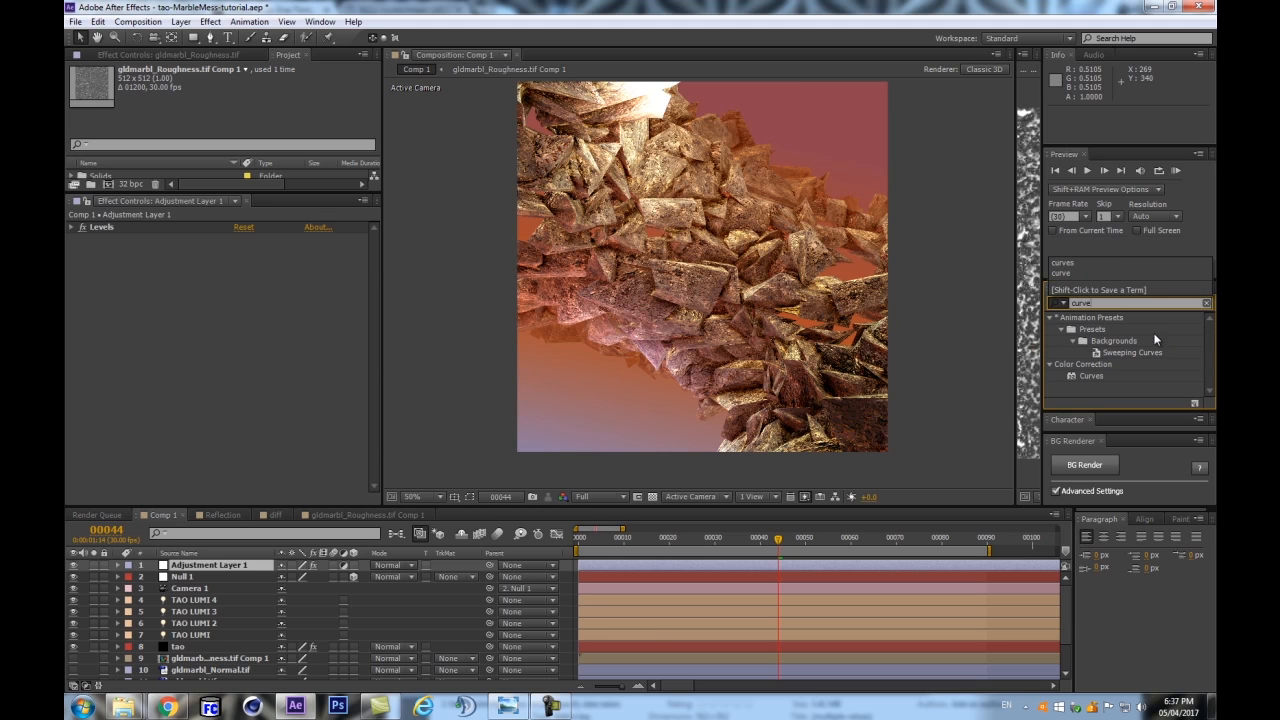
pyautogui.moveTo(1088, 373); pyautogui.dragTo(148, 370)
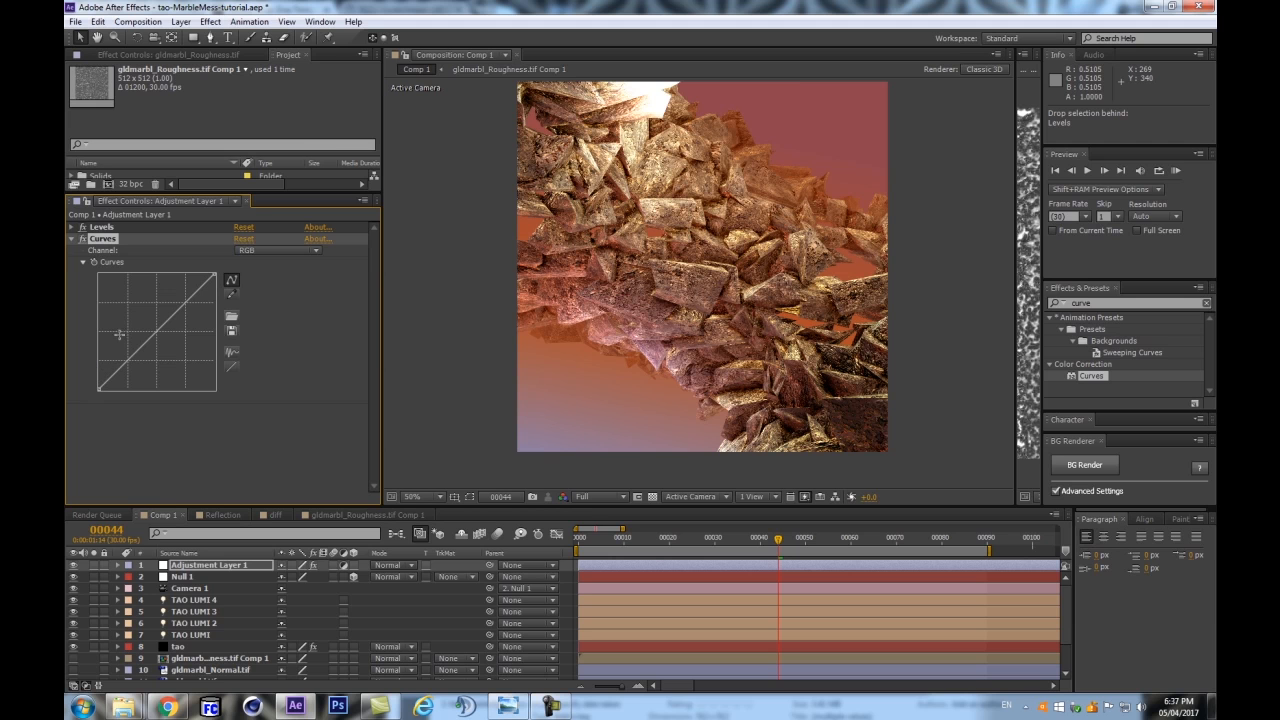
# Lift the shadows and highlights of the RGB curve, pull the midtones back near the diagonal, and compare with the effect off
pyautogui.moveTo(130, 357)
pyautogui.mouseDown()
pyautogui.moveTo(120, 352)
pyautogui.moveTo(128, 369)
pyautogui.moveTo(121, 358)
pyautogui.mouseUp()
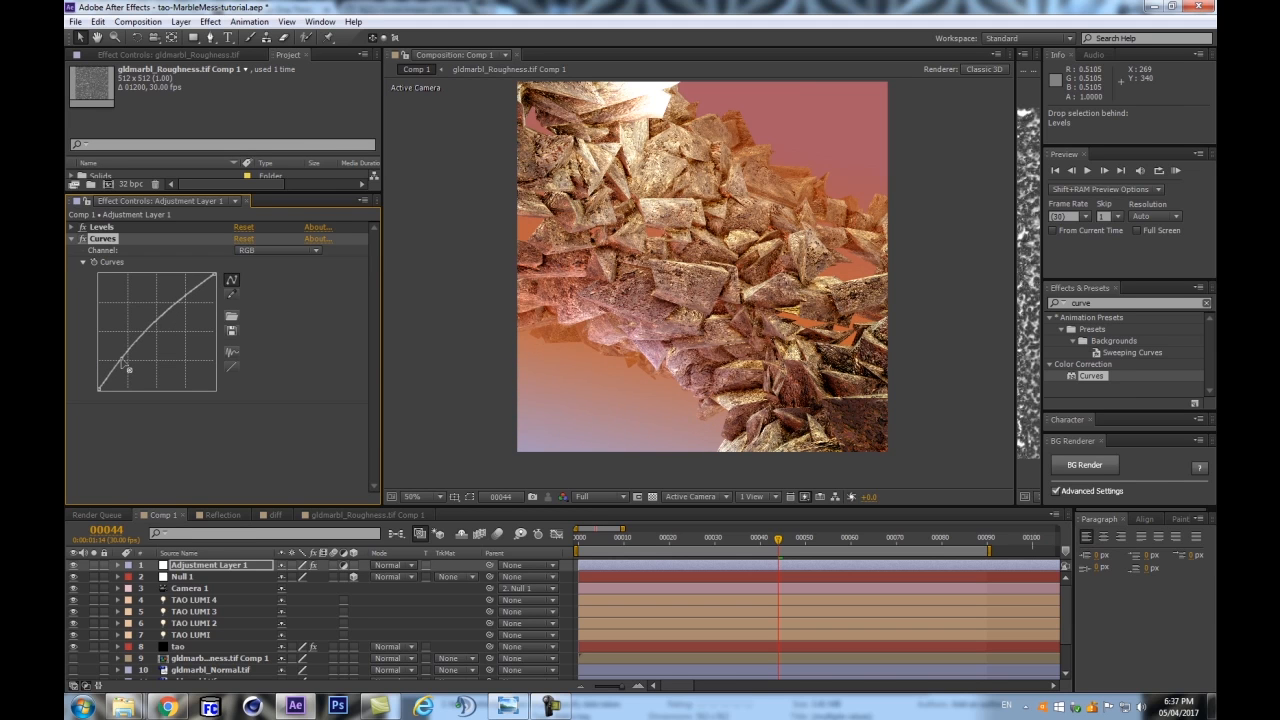
pyautogui.moveTo(193, 291)
pyautogui.mouseDown()
pyautogui.moveTo(195, 304)
pyautogui.moveTo(193, 289)
pyautogui.mouseUp()
pyautogui.moveTo(143, 327); pyautogui.dragTo(153, 333)
pyautogui.click(80, 238)
pyautogui.click(80, 238)
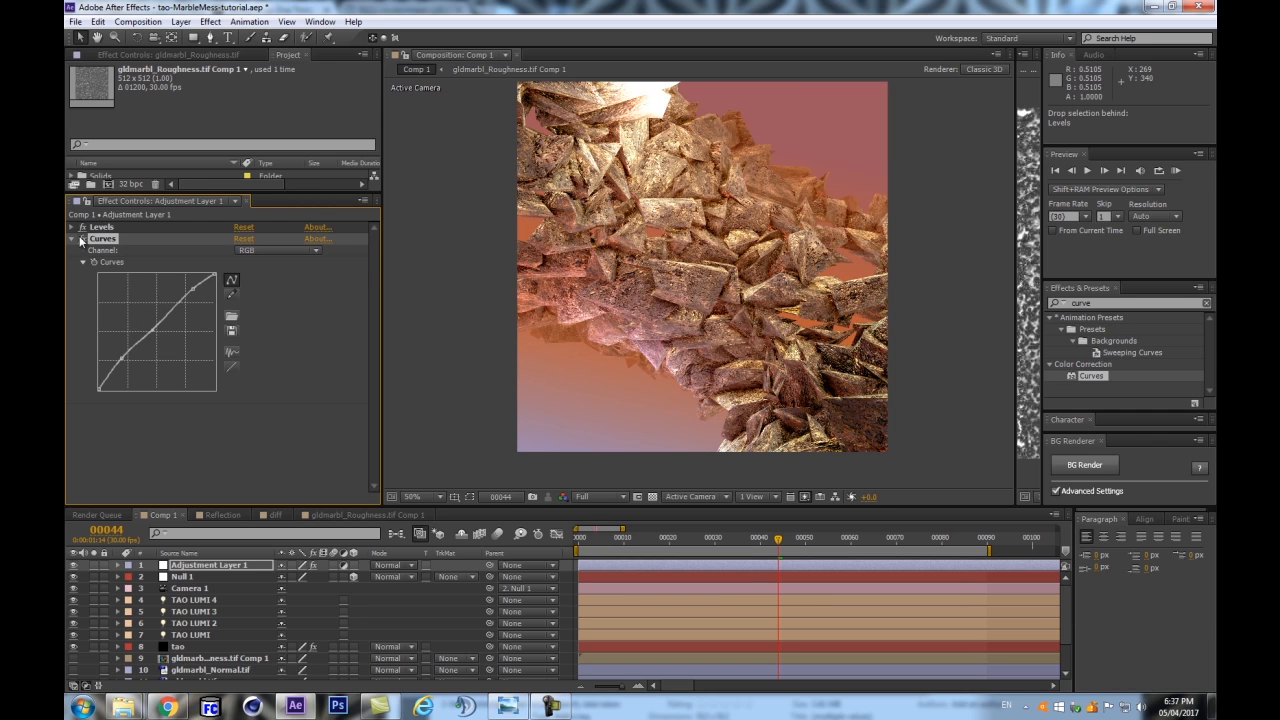
# Create a comp-sized solid above the adjustment layer in very dark red 1B1011, derived from the background color
pyautogui.click(198, 567)
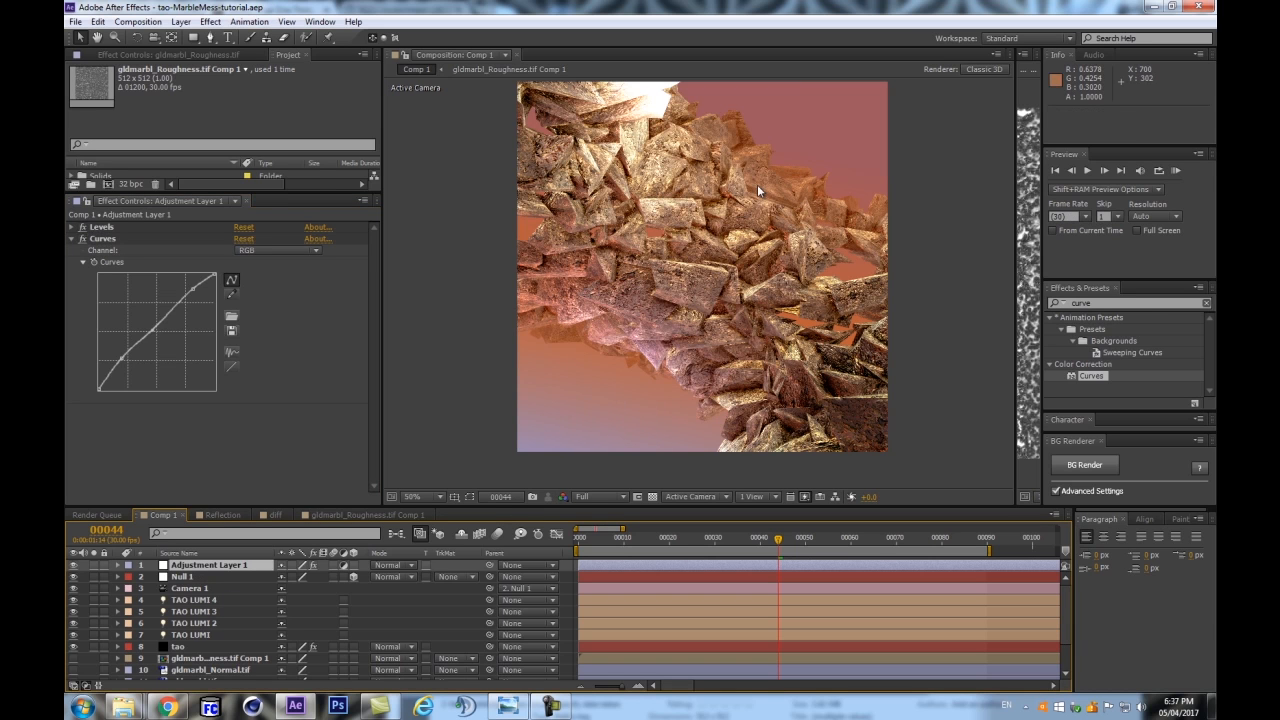
pyautogui.scroll(-1, 981, 269)
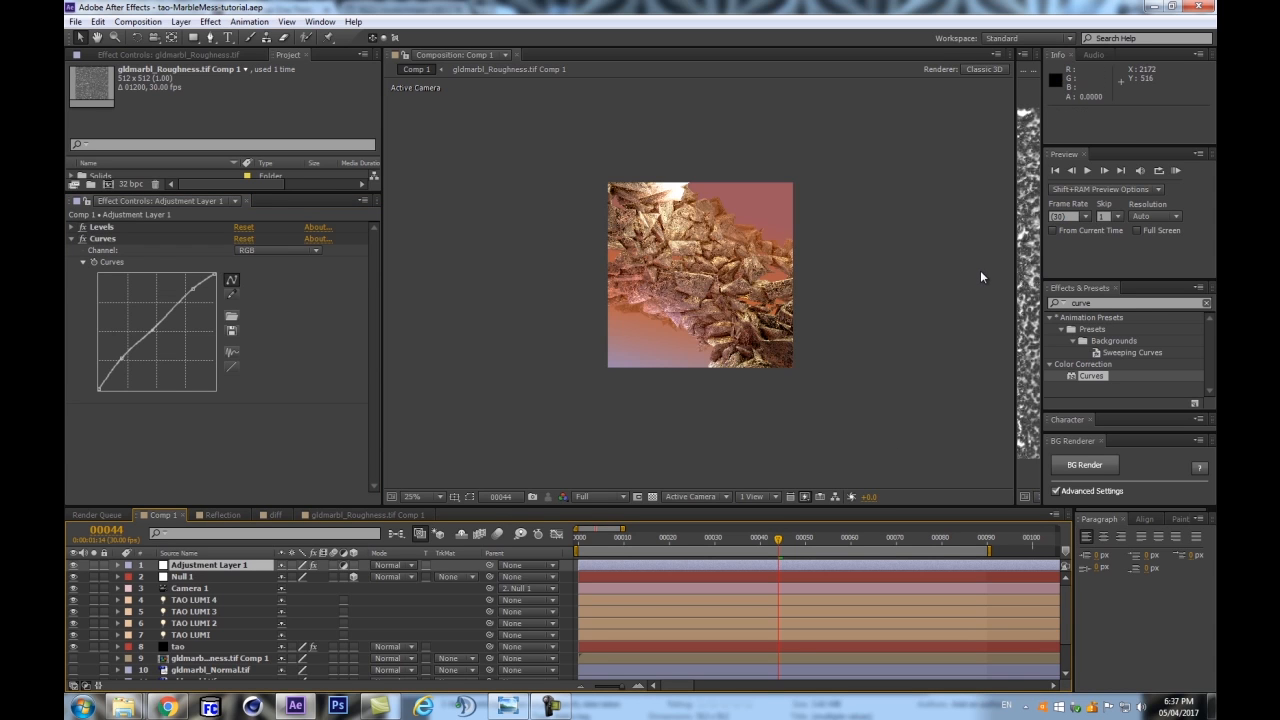
pyautogui.scroll(1, 968, 282)
pyautogui.scroll(-2, 852, 315)
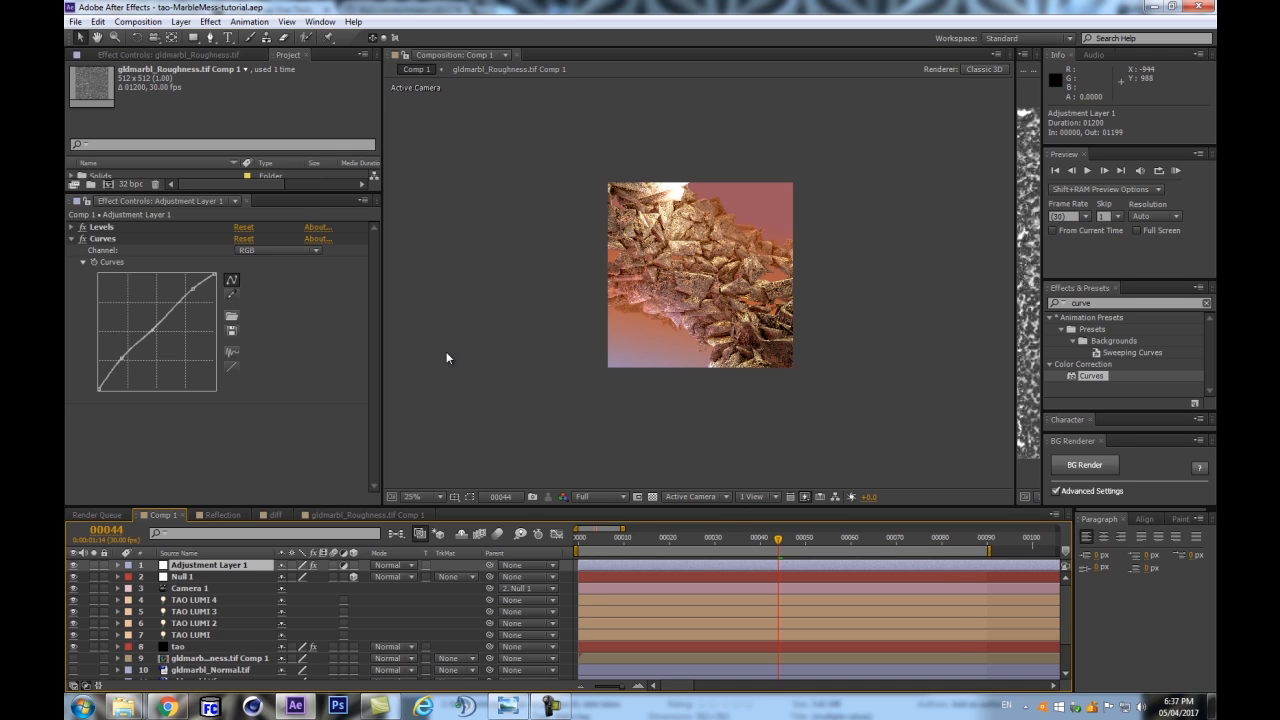
pyautogui.hotkey('ctrl', 'y')
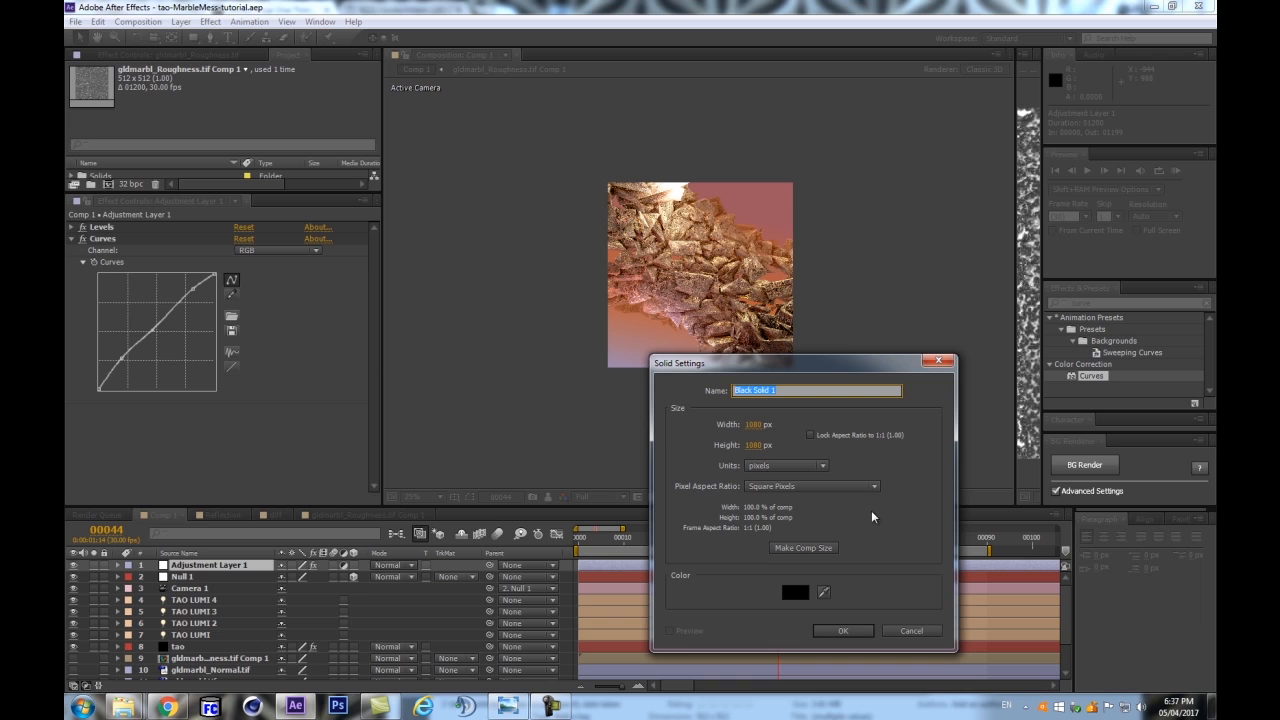
pyautogui.click(823, 592)
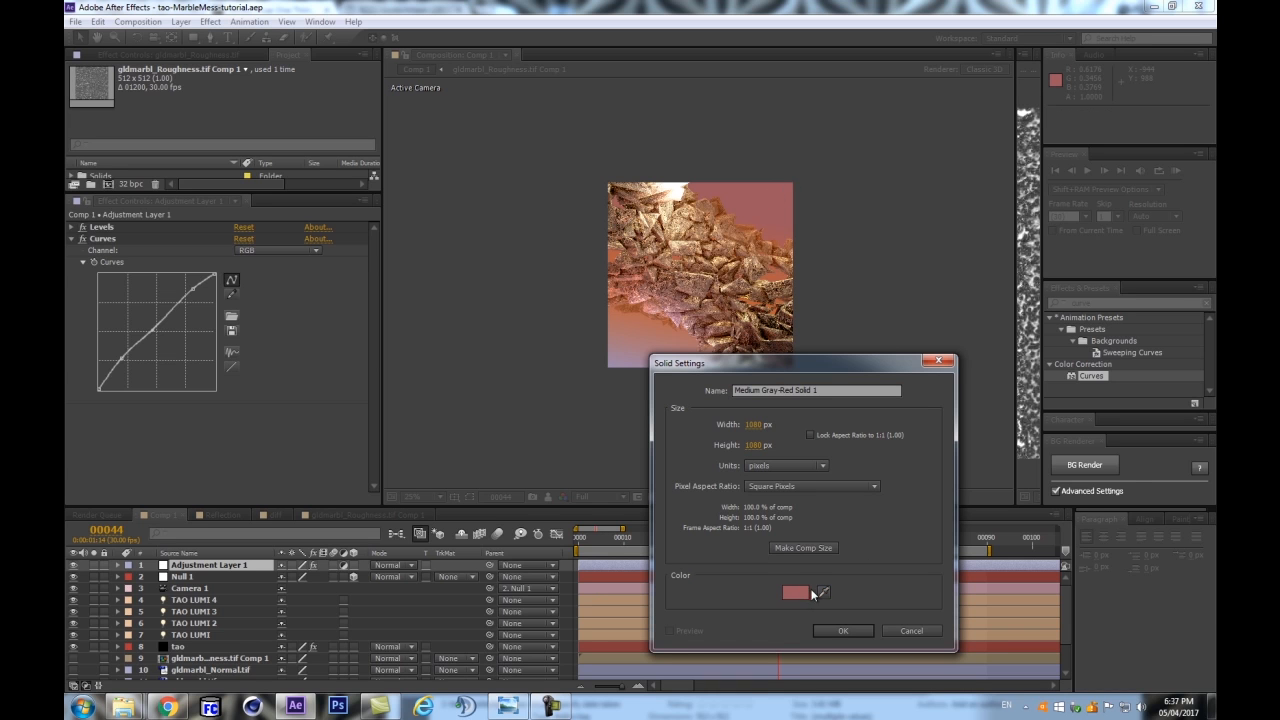
pyautogui.click(812, 594)
pyautogui.moveTo(837, 555); pyautogui.dragTo(823, 565)
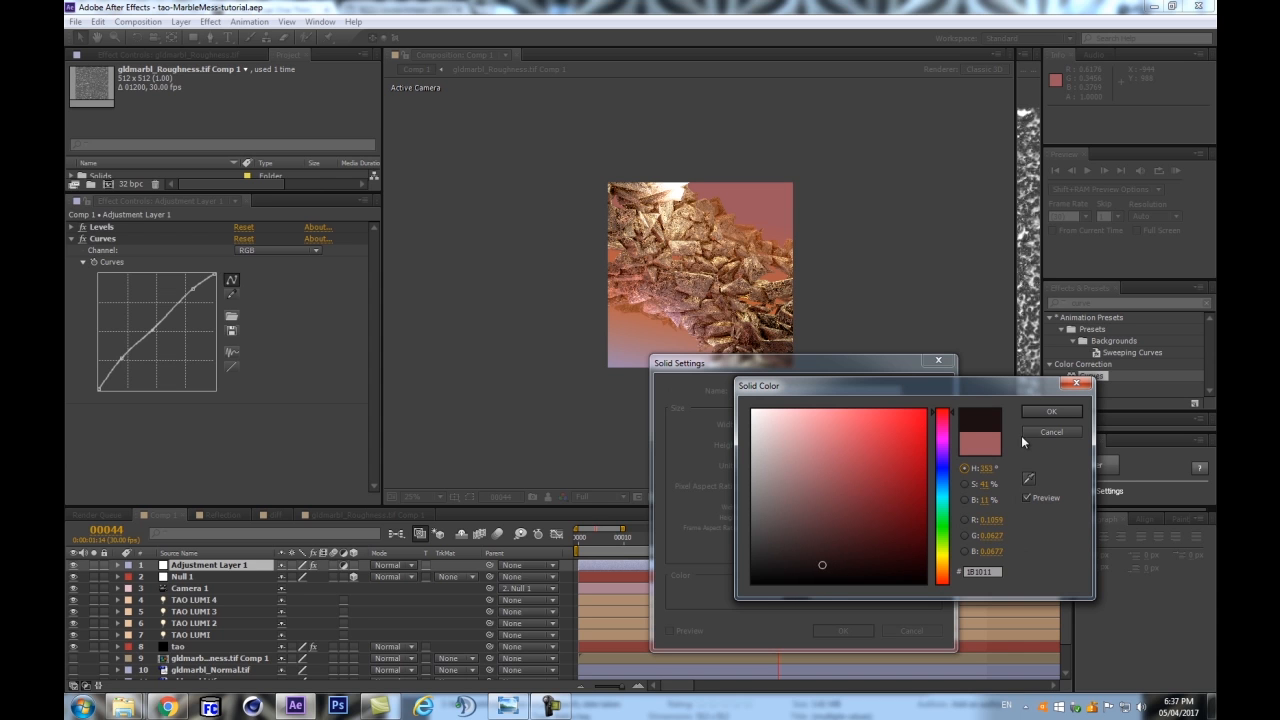
pyautogui.click(1051, 411)
pyautogui.click(843, 631)
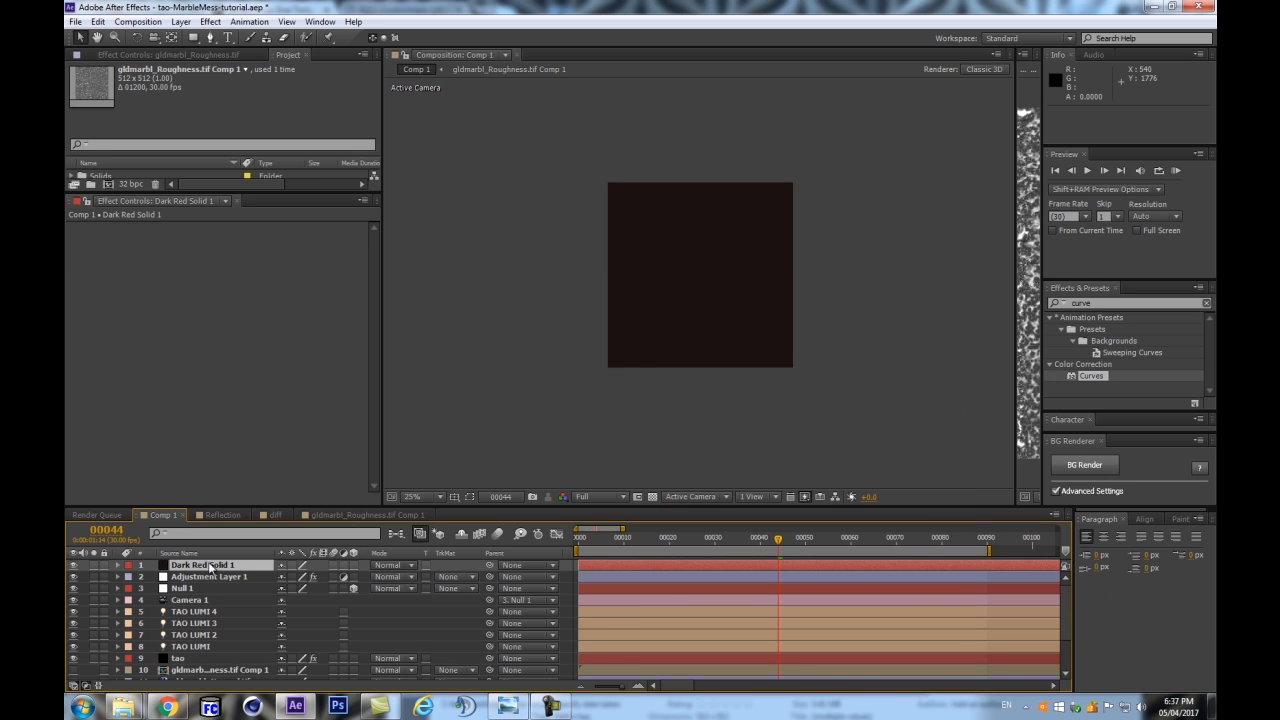
# Set the dark red solid's blending mode to Multiply and its opacity to 88%
pyautogui.click(407, 568)
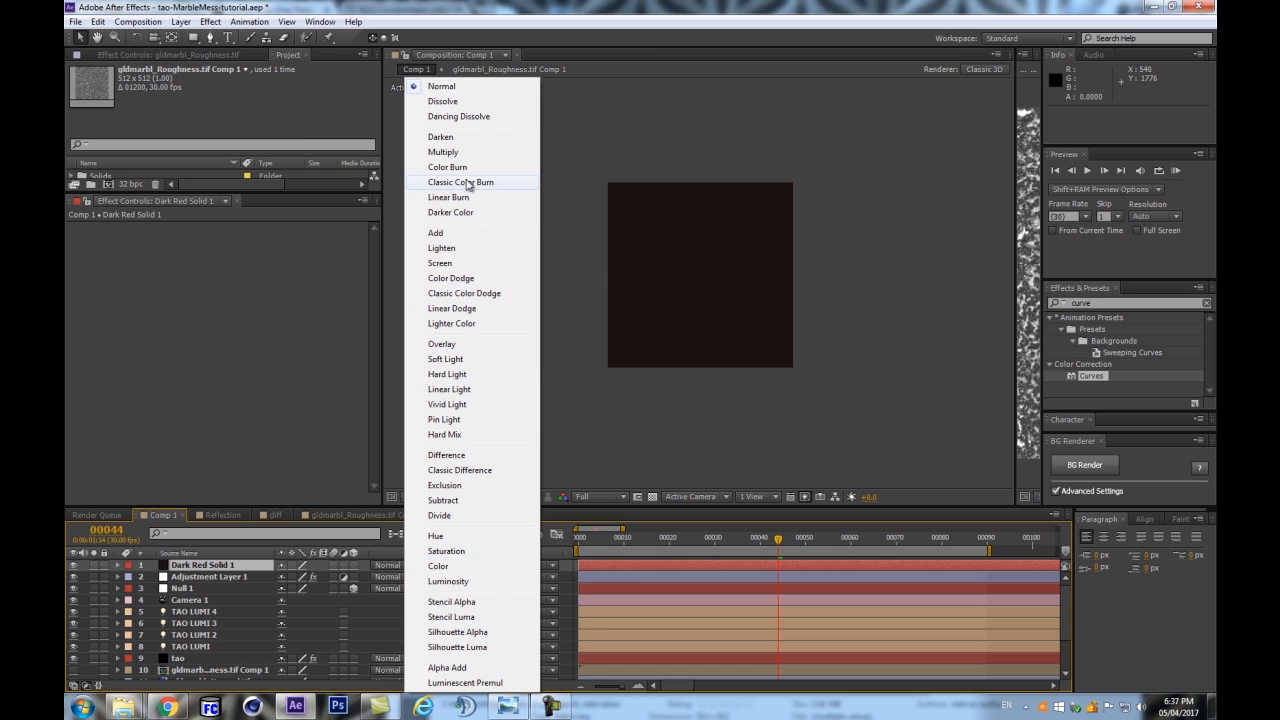
pyautogui.click(443, 152)
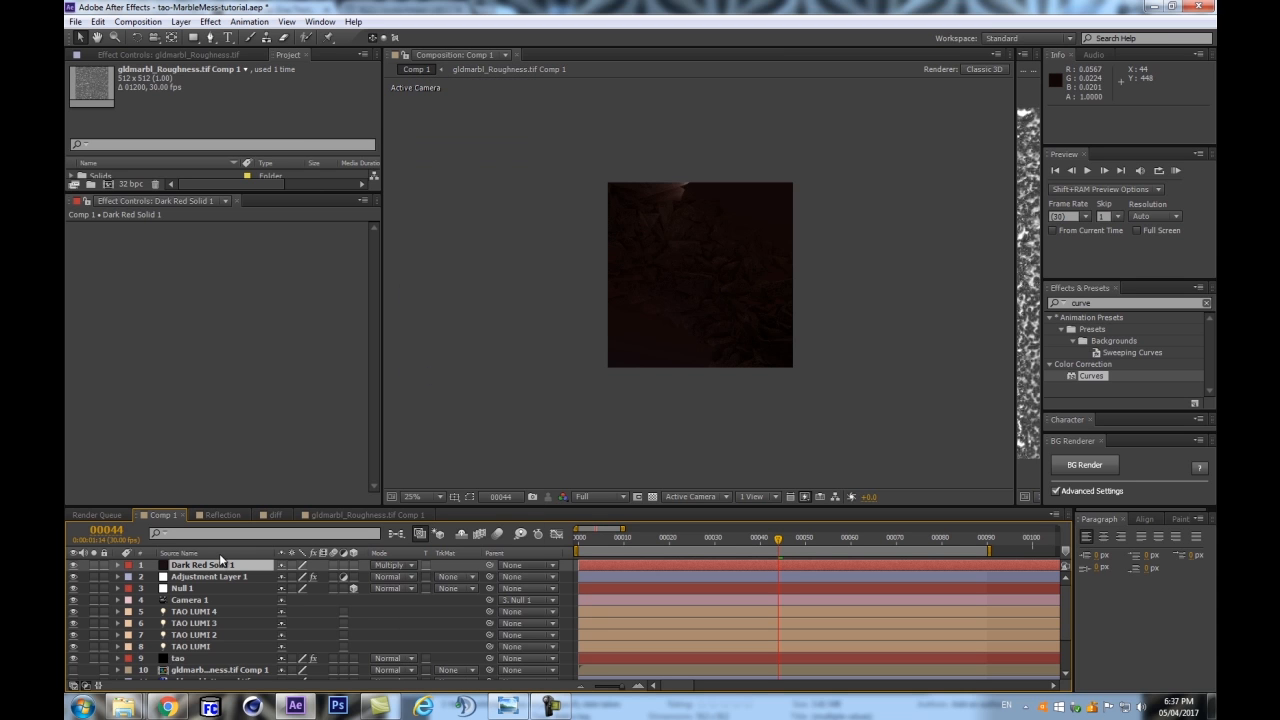
pyautogui.press('t')
pyautogui.moveTo(285, 577)
pyautogui.mouseDown()
pyautogui.moveTo(245, 577)
pyautogui.moveTo(281, 577)
pyautogui.mouseUp()
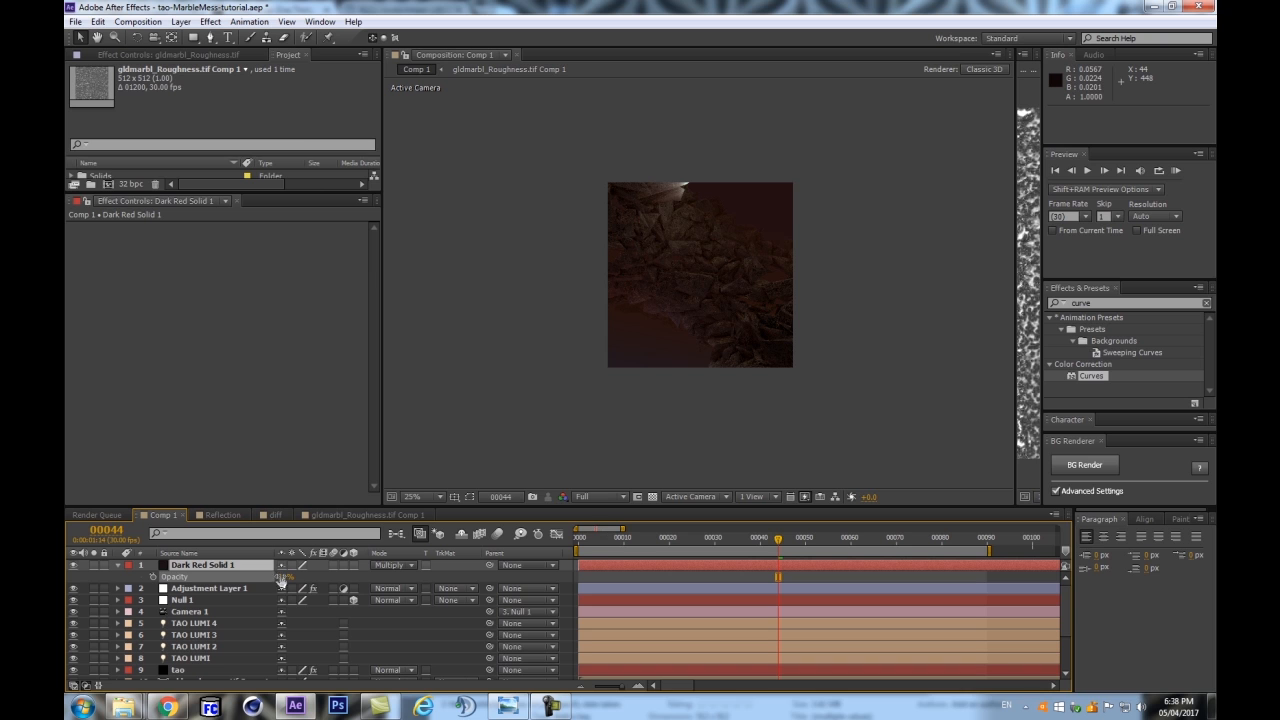
pyautogui.click(193, 565)
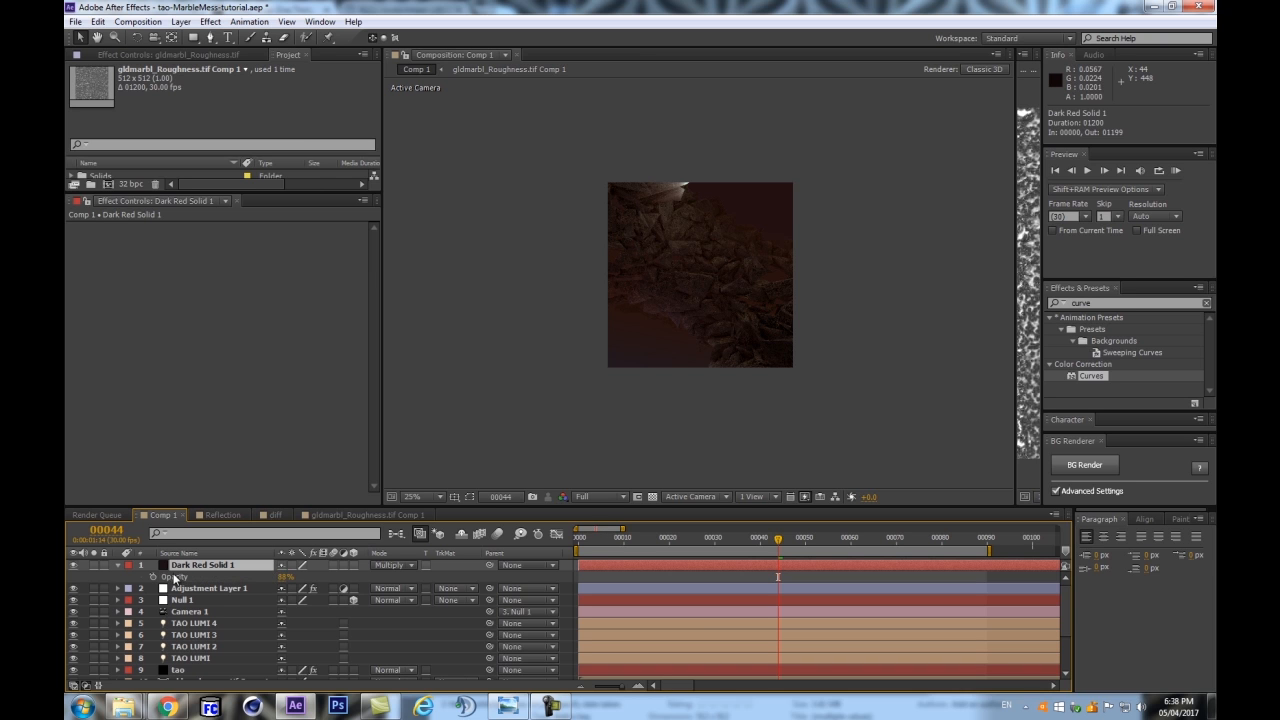
pyautogui.press('t')
pyautogui.press('t')
pyautogui.press('t')
pyautogui.press('t')
# Add a full-frame elliptical mask to the dark red solid and invert it
pyautogui.moveTo(193, 37); pyautogui.dragTo(252, 72)
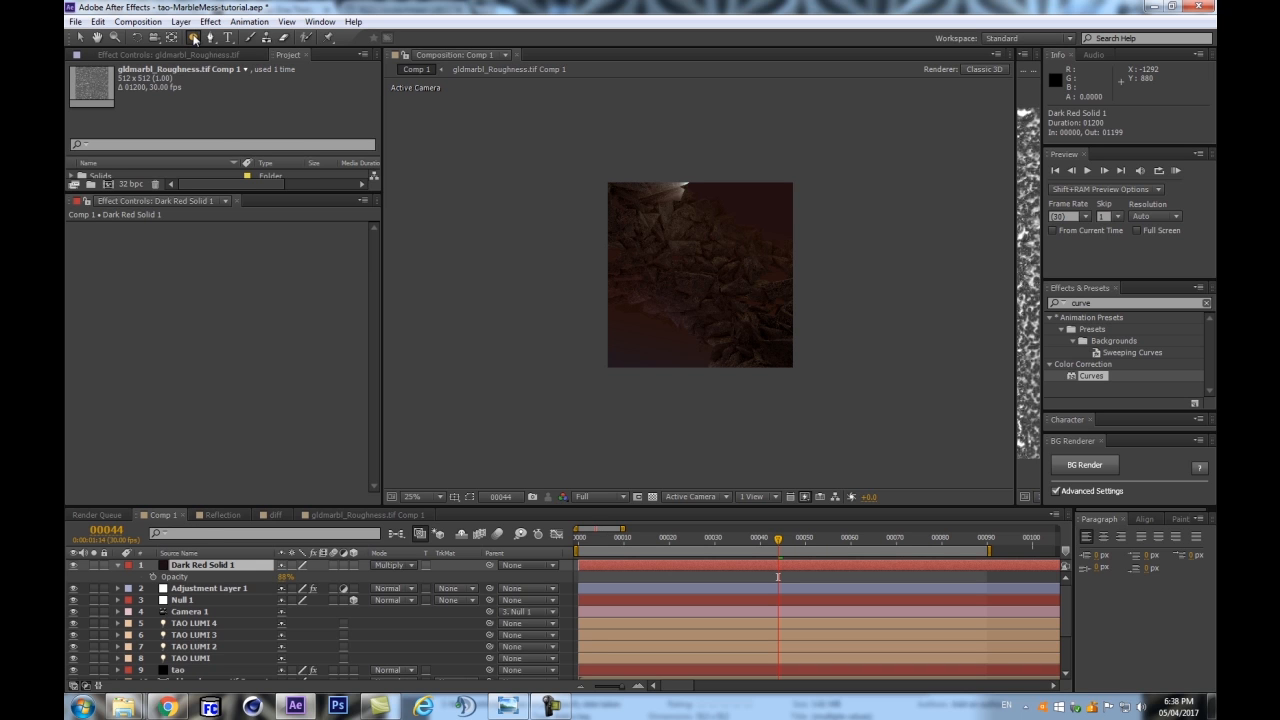
pyautogui.doubleClick(194, 38)
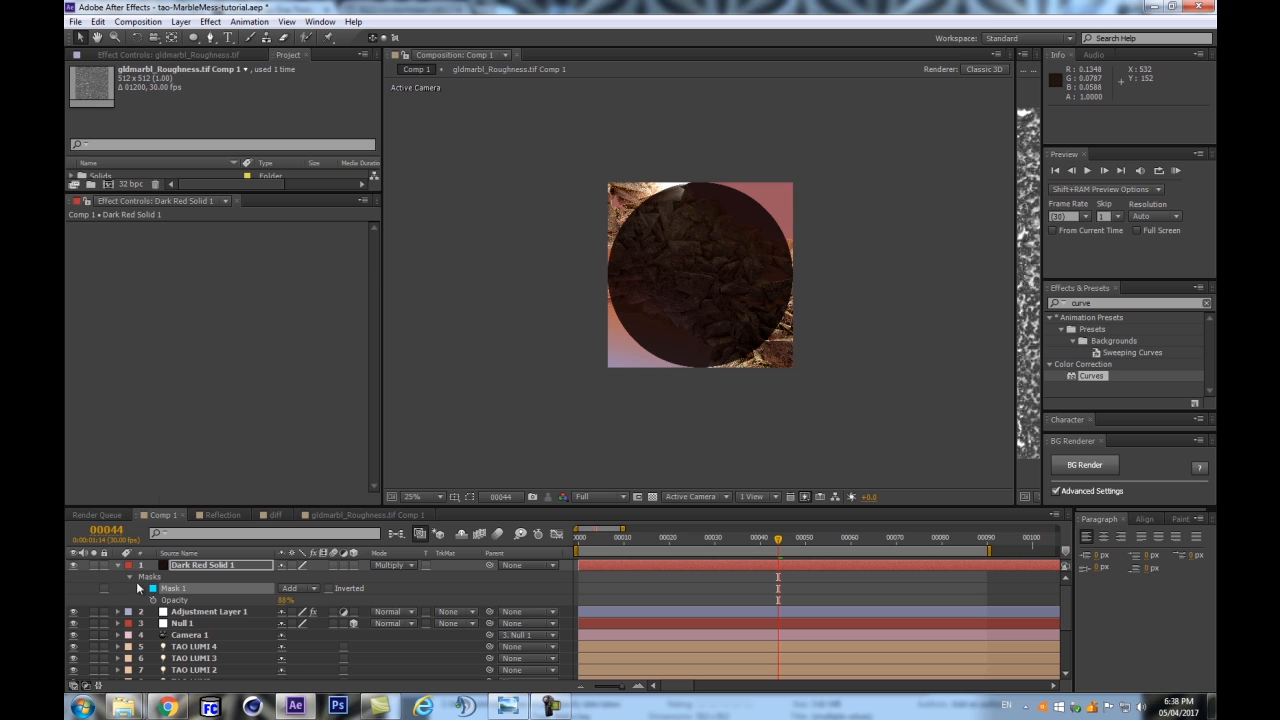
pyautogui.click(329, 588)
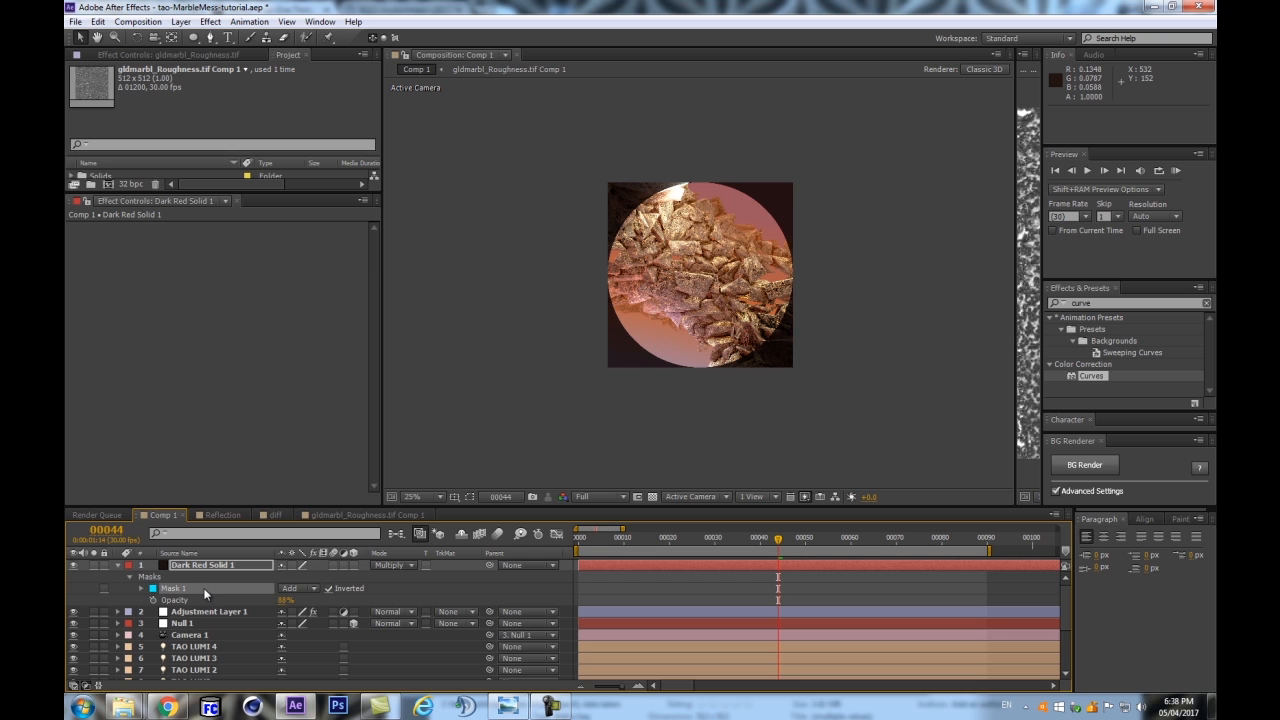
# Show the mask properties of the dark red solid and set the mask feather to 229 pixels
pyautogui.press('f')
pyautogui.press('f')
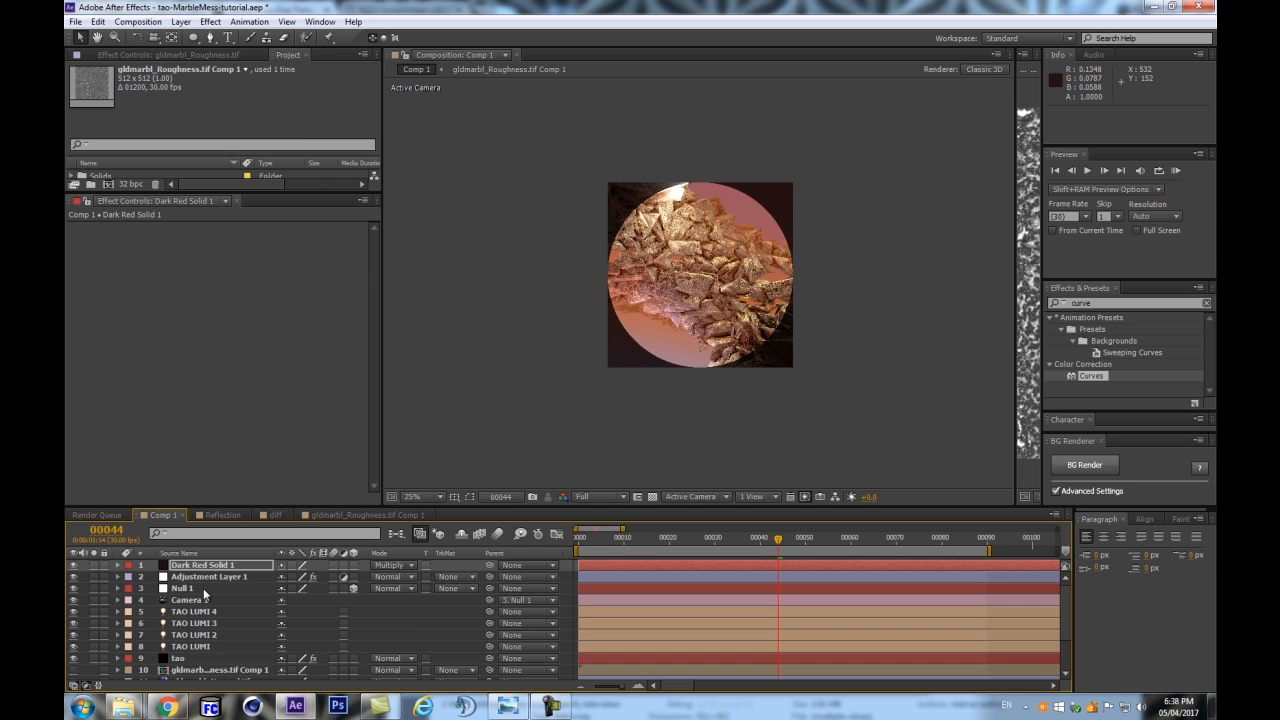
pyautogui.press('m')
pyautogui.press('m')
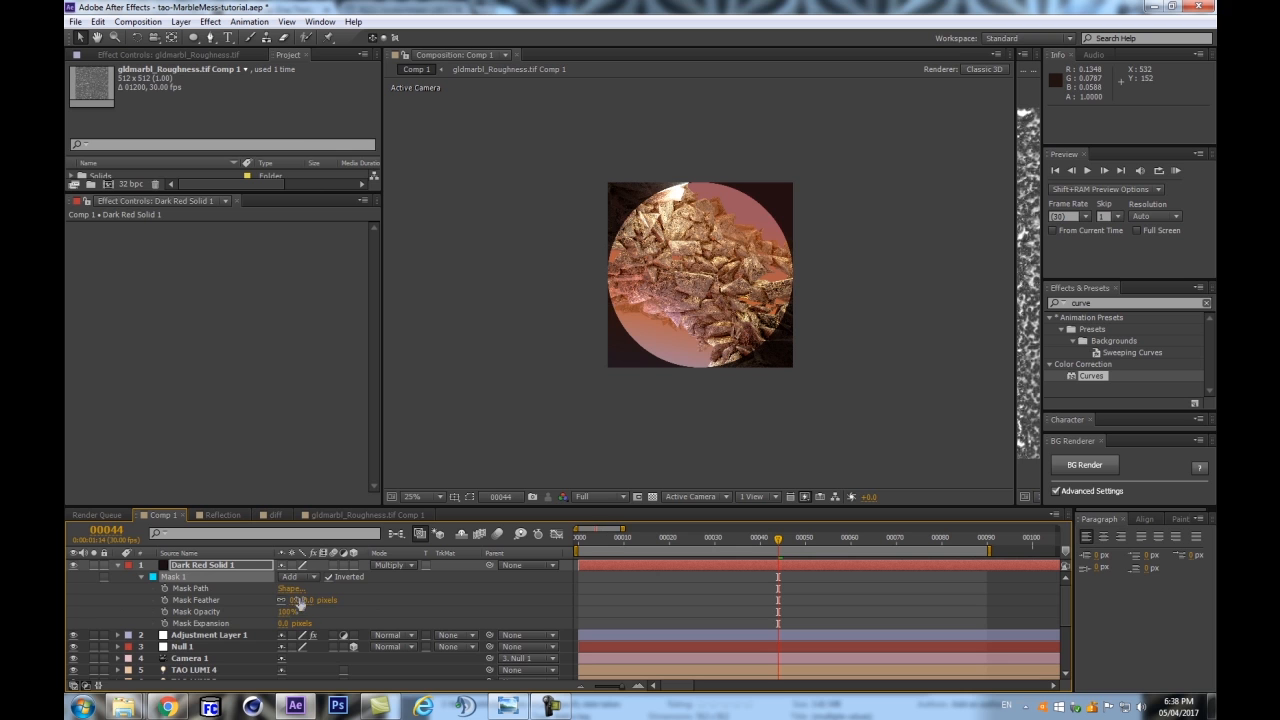
pyautogui.moveTo(300, 600); pyautogui.dragTo(422, 572)
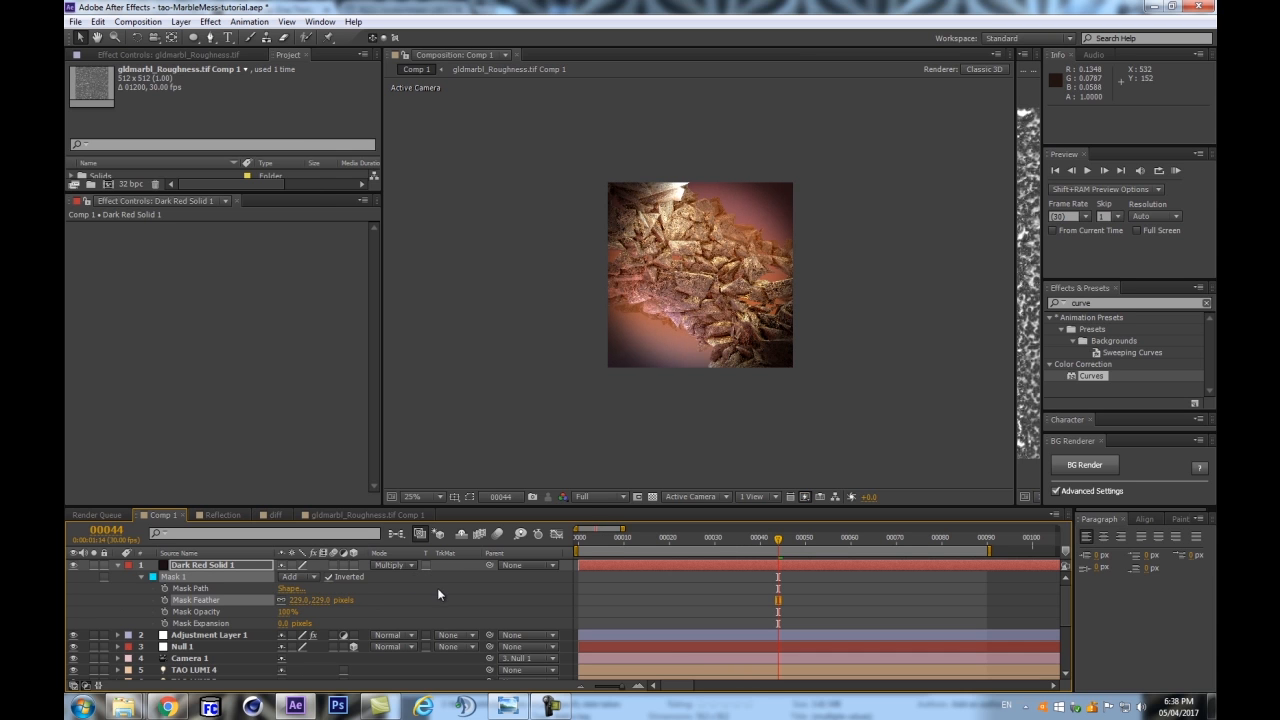
# Set the solid's mask feather to 318 pixels and pull all four mask vertices outward beyond the frame
pyautogui.moveTo(313, 600); pyautogui.dragTo(372, 594)
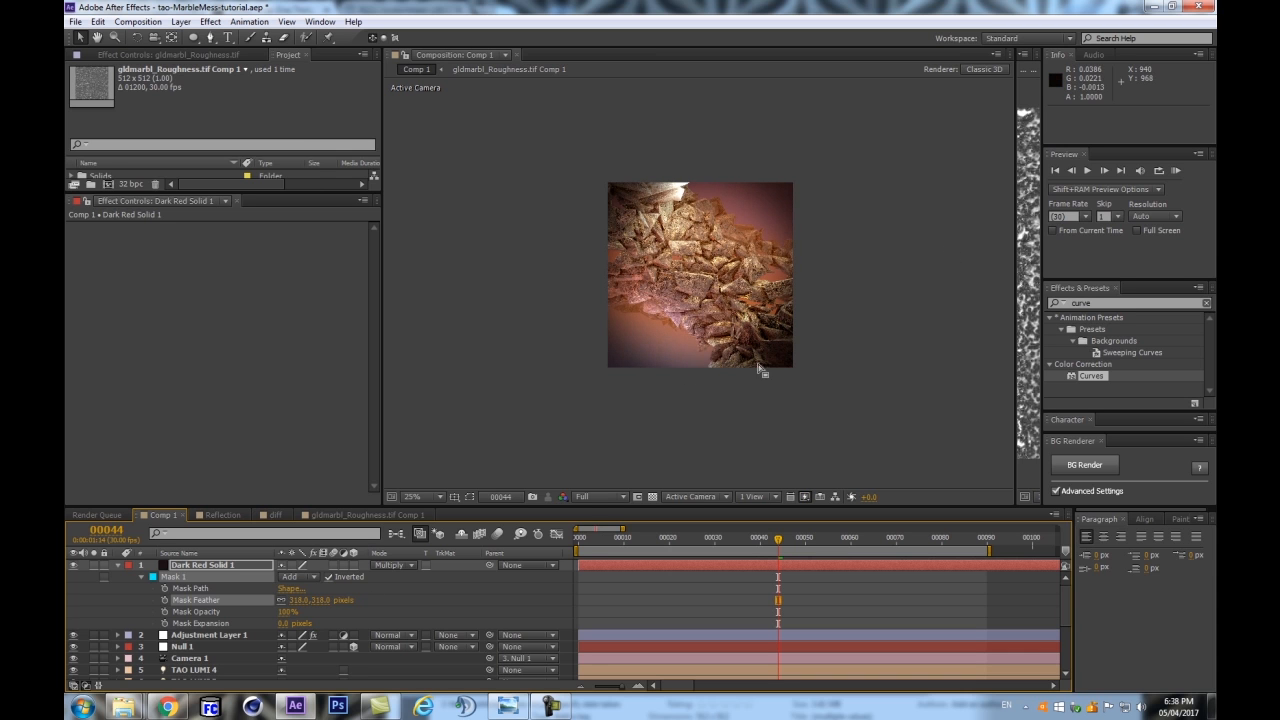
pyautogui.click(470, 497)
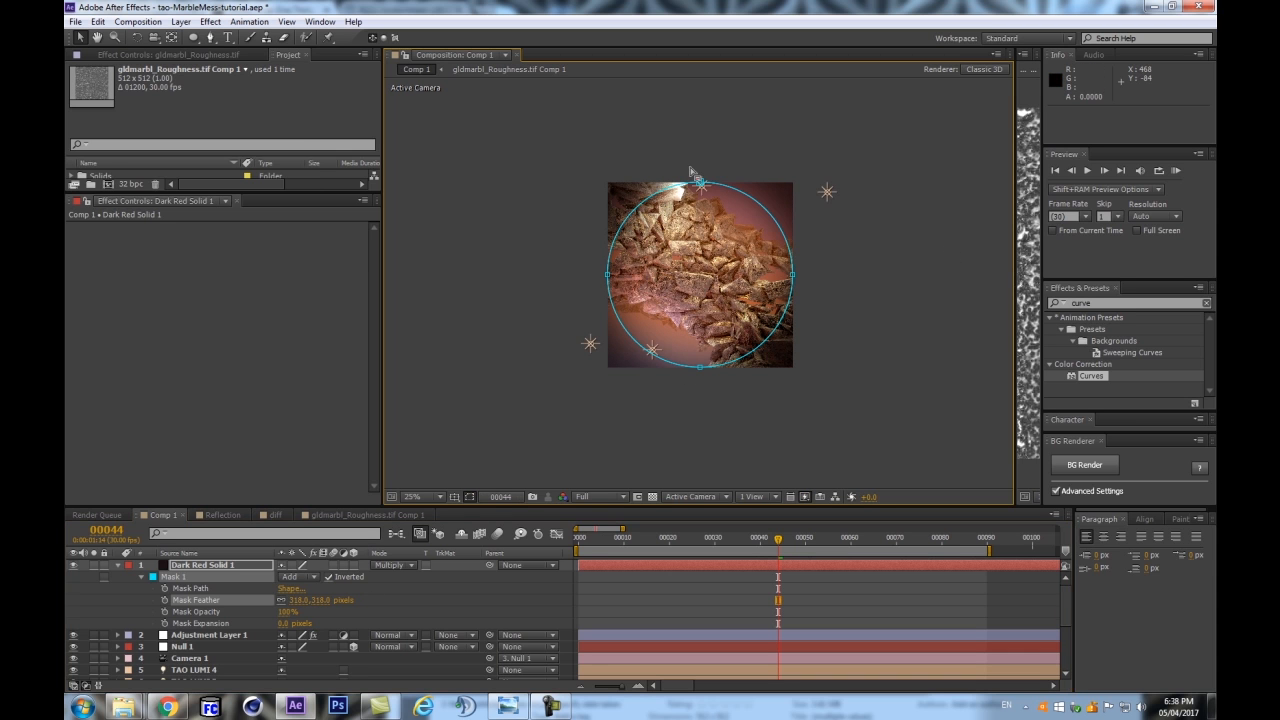
pyautogui.moveTo(700, 182); pyautogui.dragTo(702, 127)
pyautogui.moveTo(793, 274); pyautogui.dragTo(818, 268)
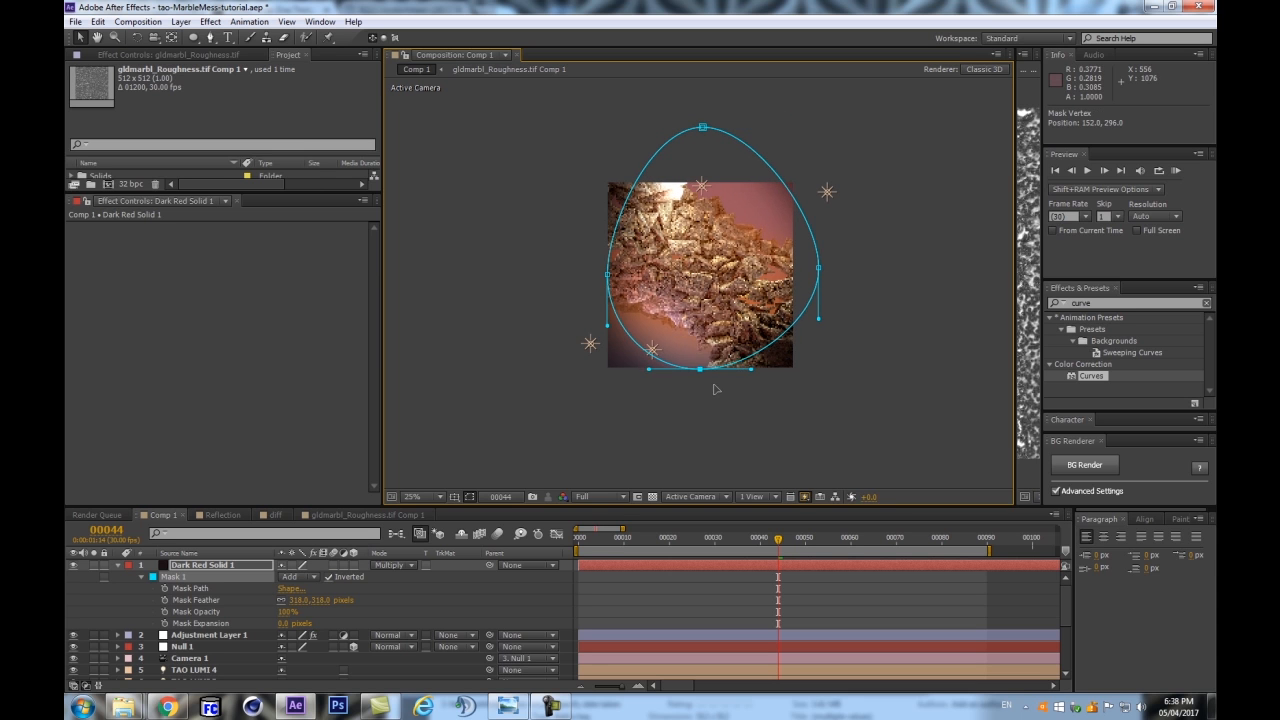
pyautogui.moveTo(703, 367); pyautogui.dragTo(718, 393)
pyautogui.moveTo(607, 274)
pyautogui.mouseDown()
pyautogui.moveTo(588, 285)
pyautogui.moveTo(596, 292)
pyautogui.mouseUp()
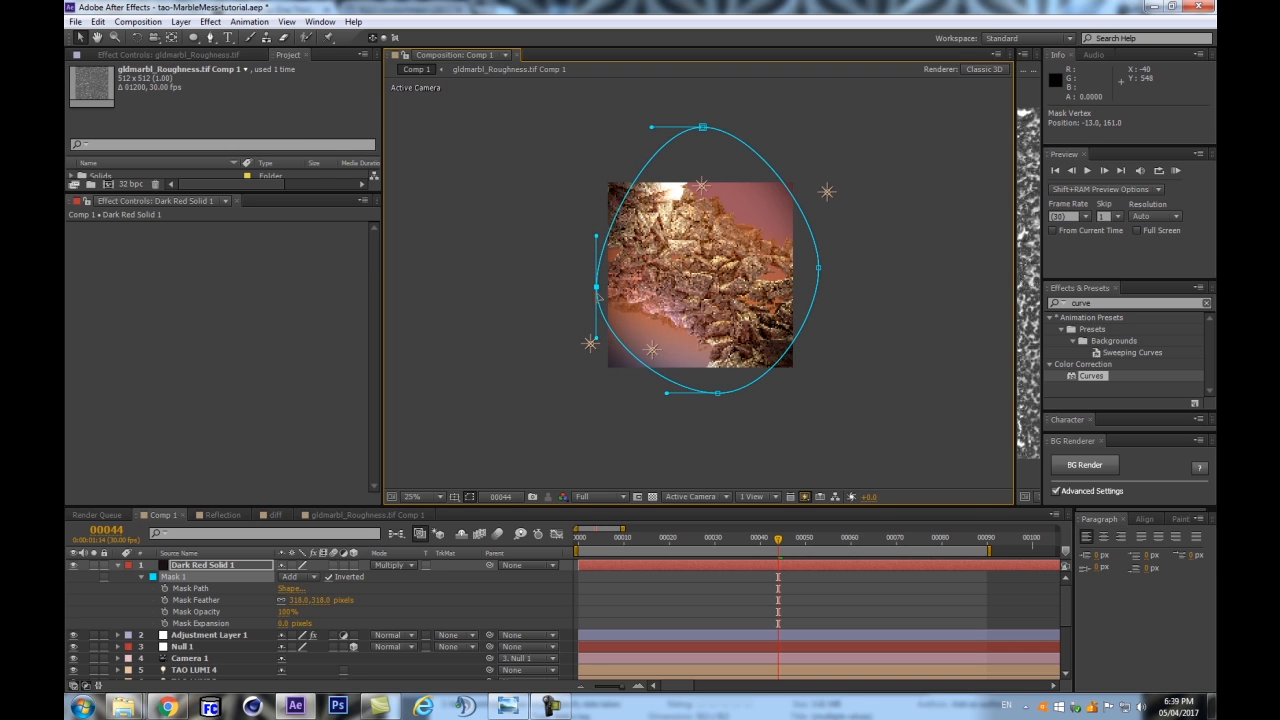
pyautogui.moveTo(704, 130); pyautogui.dragTo(626, 142)
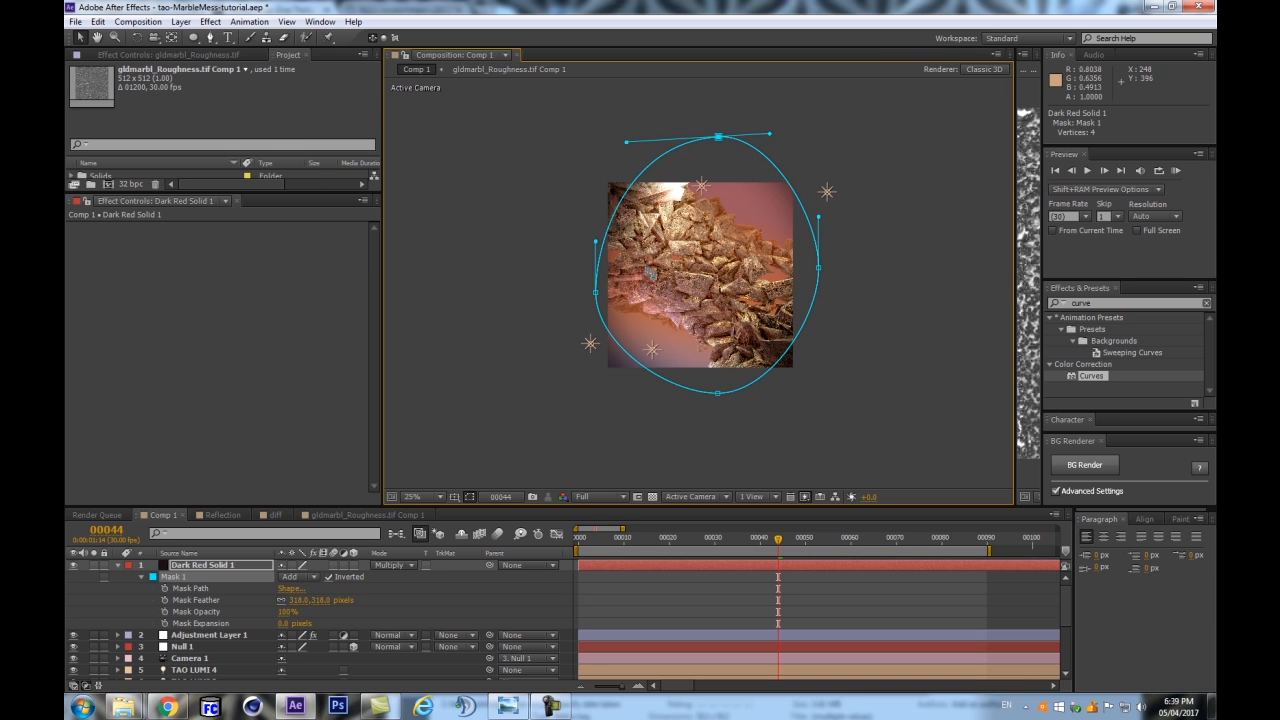
# Extend the upper curve handles of the mask's right and left vertices to broaden its upper half
pyautogui.press('.')
pyautogui.press(',')
pyautogui.moveTo(818, 217); pyautogui.dragTo(826, 191)
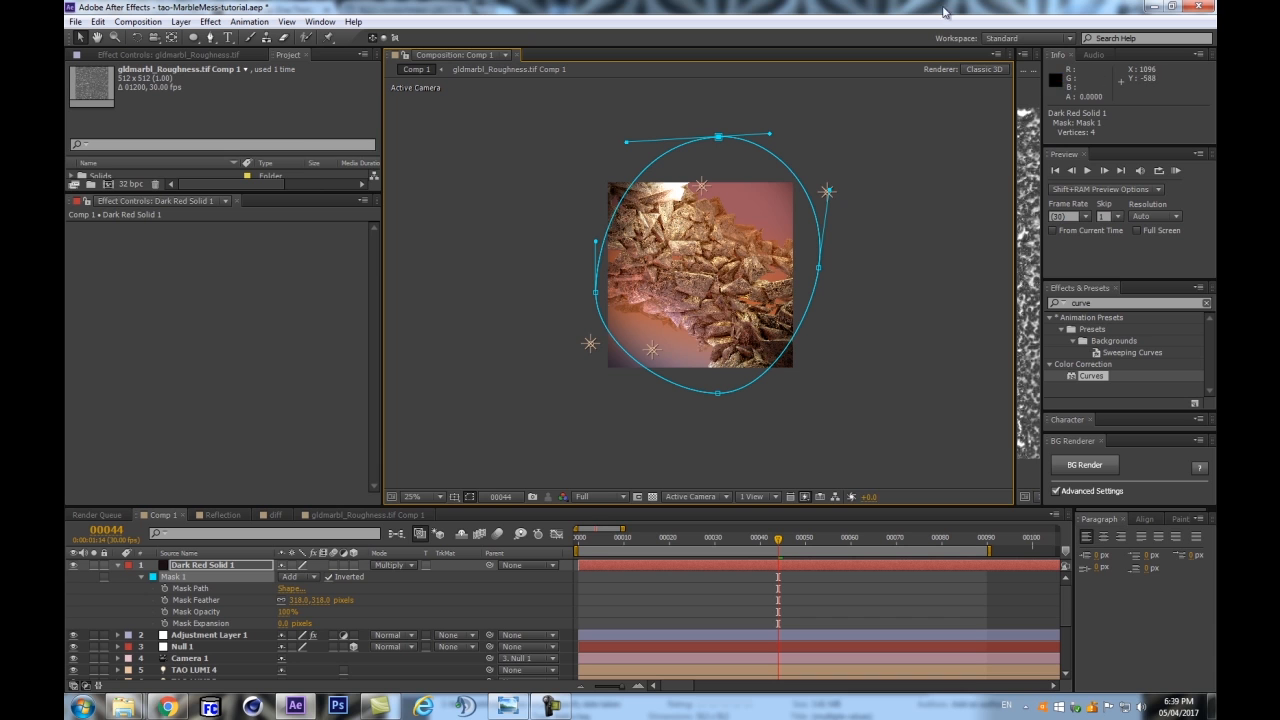
pyautogui.press('.')
pyautogui.press(',')
pyautogui.moveTo(577, 234); pyautogui.dragTo(586, 210)
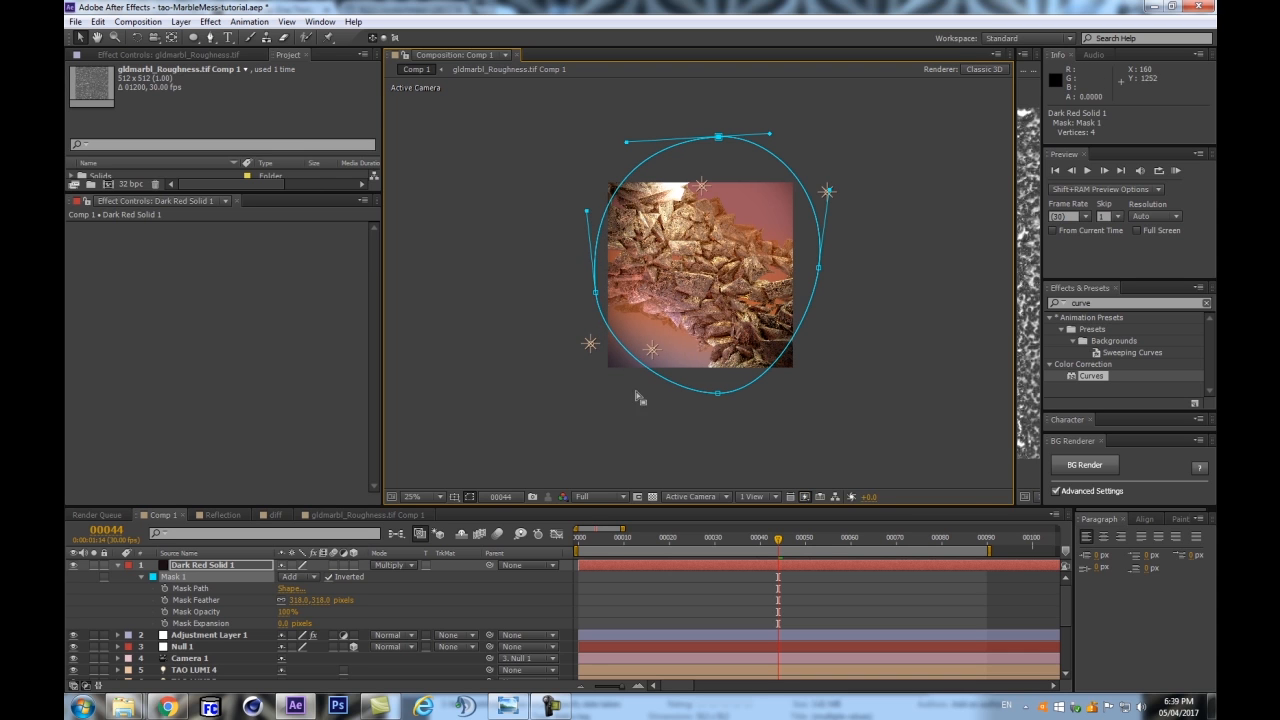
# Move the mask's left vertex slightly inward, its lower vertex closer to the frame and its right vertex upward
pyautogui.click(597, 293)
pyautogui.moveTo(597, 293); pyautogui.dragTo(605, 290)
pyautogui.moveTo(667, 393); pyautogui.dragTo(707, 382)
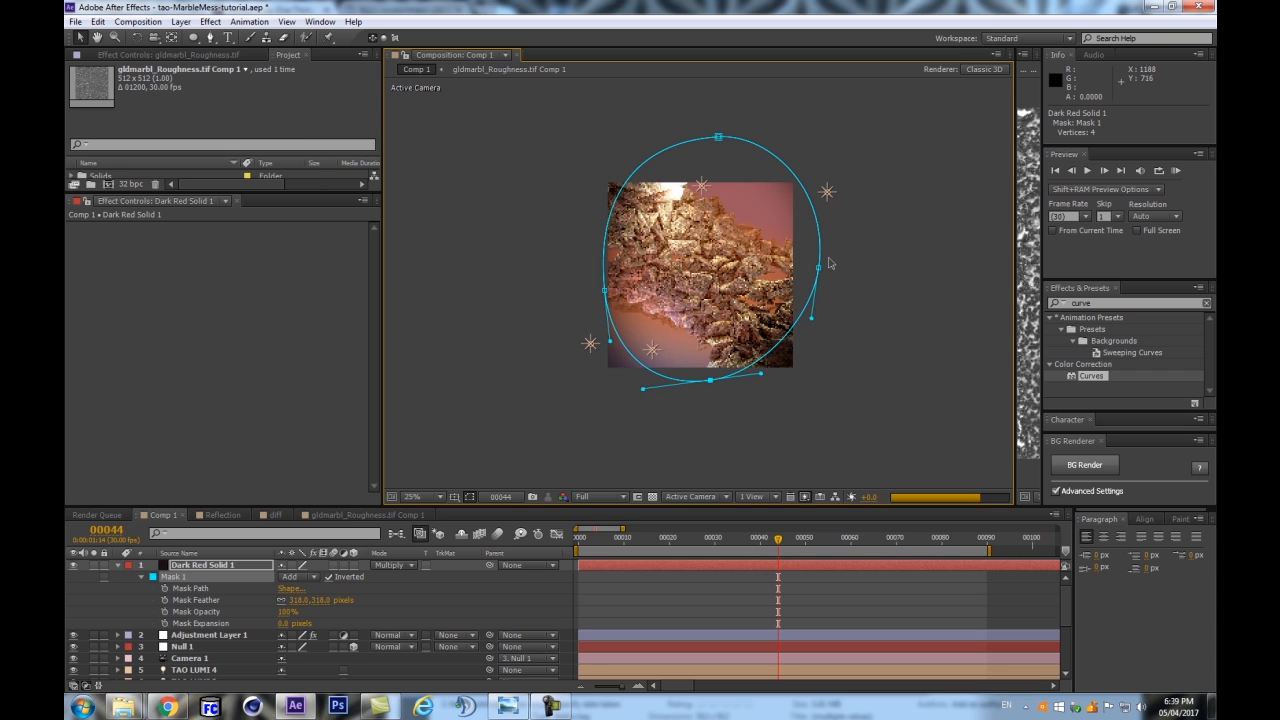
pyautogui.scroll(2, 829, 262)
pyautogui.moveTo(927, 280); pyautogui.dragTo(934, 239)
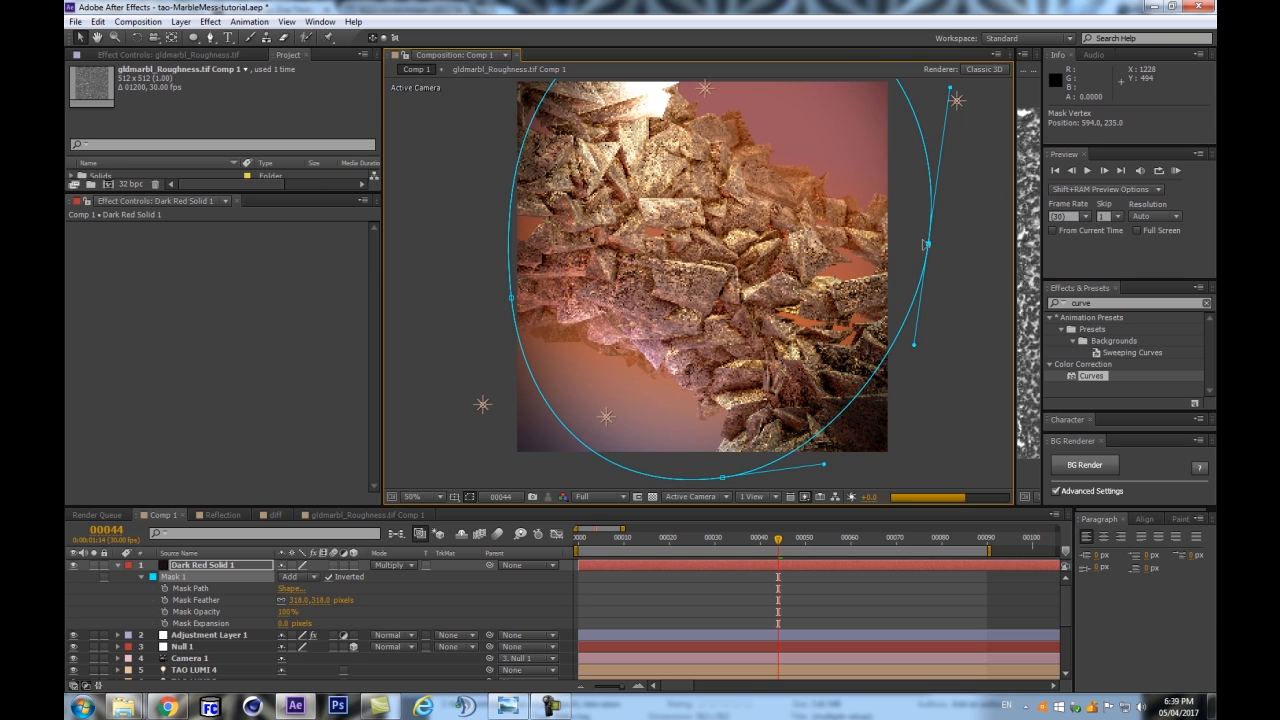
# Hide the mask outline and layer controls, and compare the image with and without the dark red solid
pyautogui.click(204, 566)
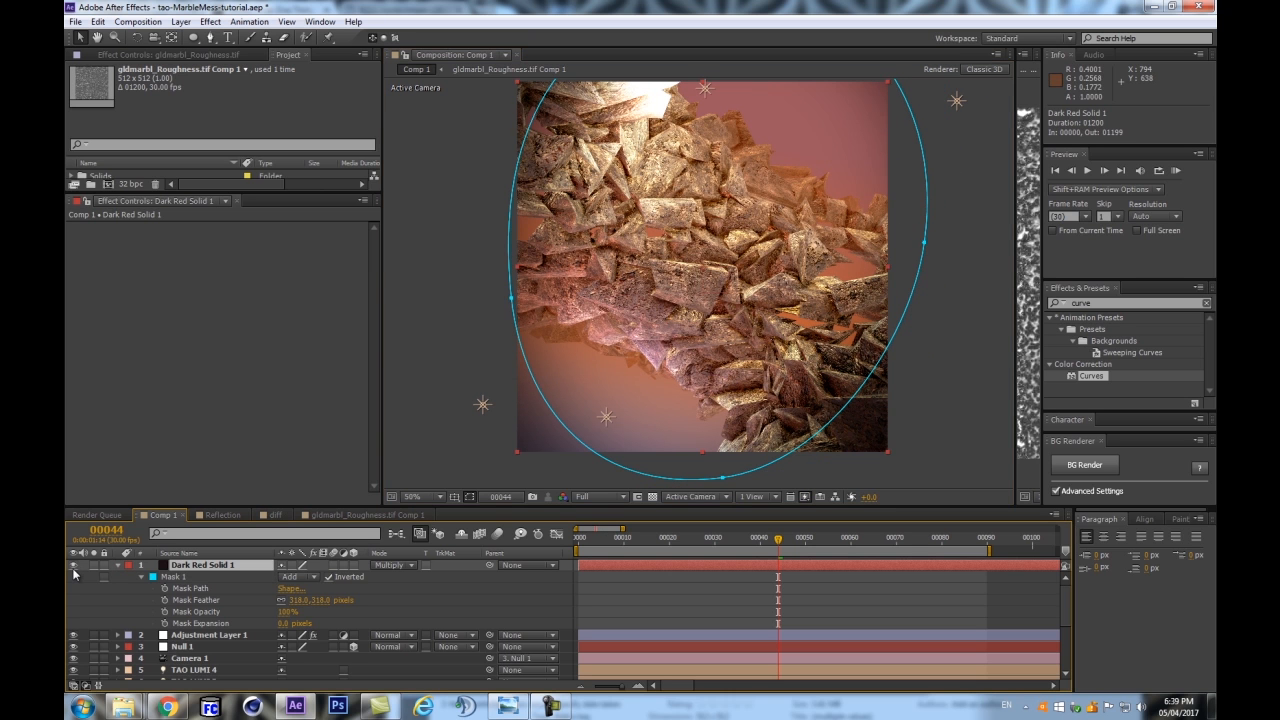
pyautogui.hotkey('ctrl', 'shift', 'h')
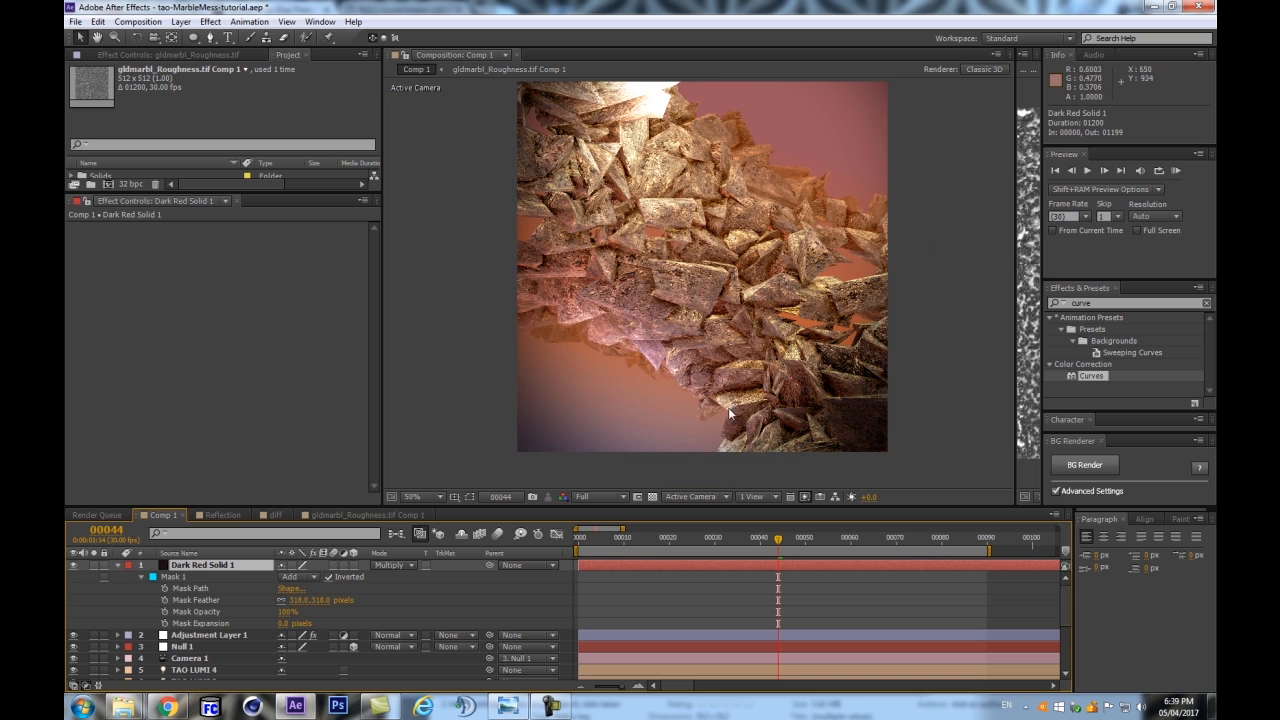
pyautogui.click(72, 565)
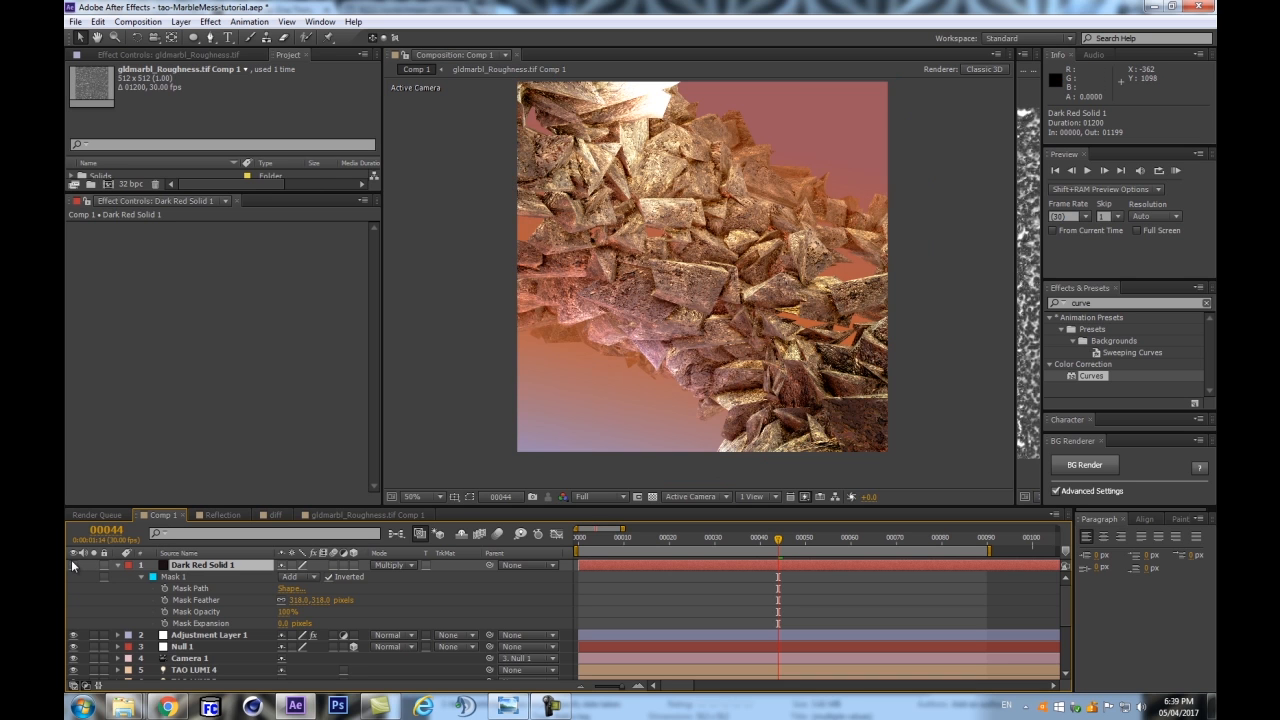
pyautogui.click(72, 564)
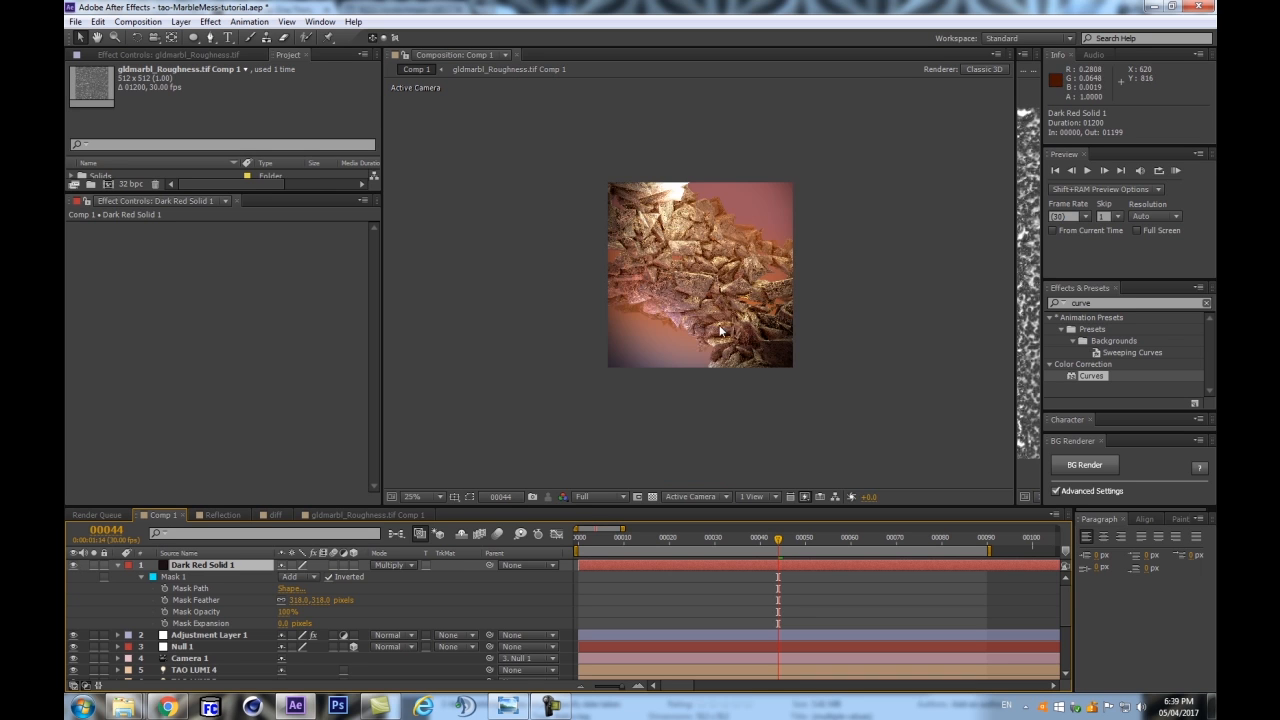
pyautogui.click(72, 565)
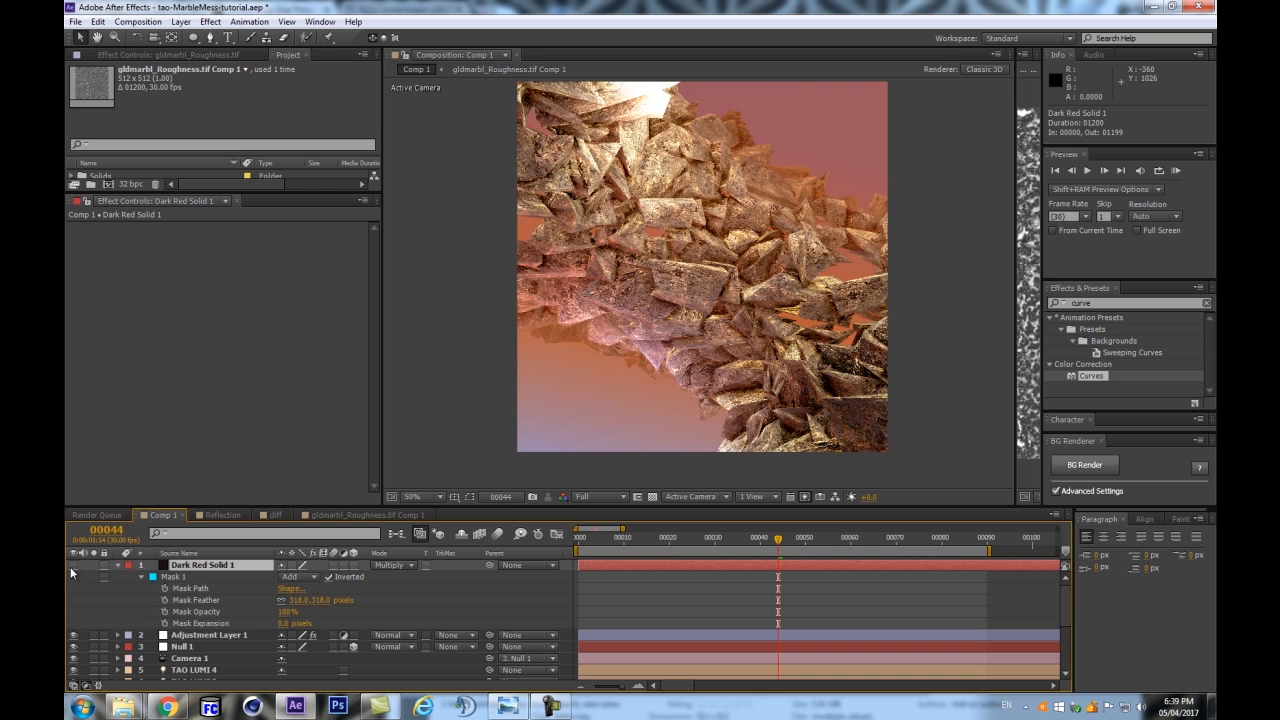
pyautogui.click(72, 565)
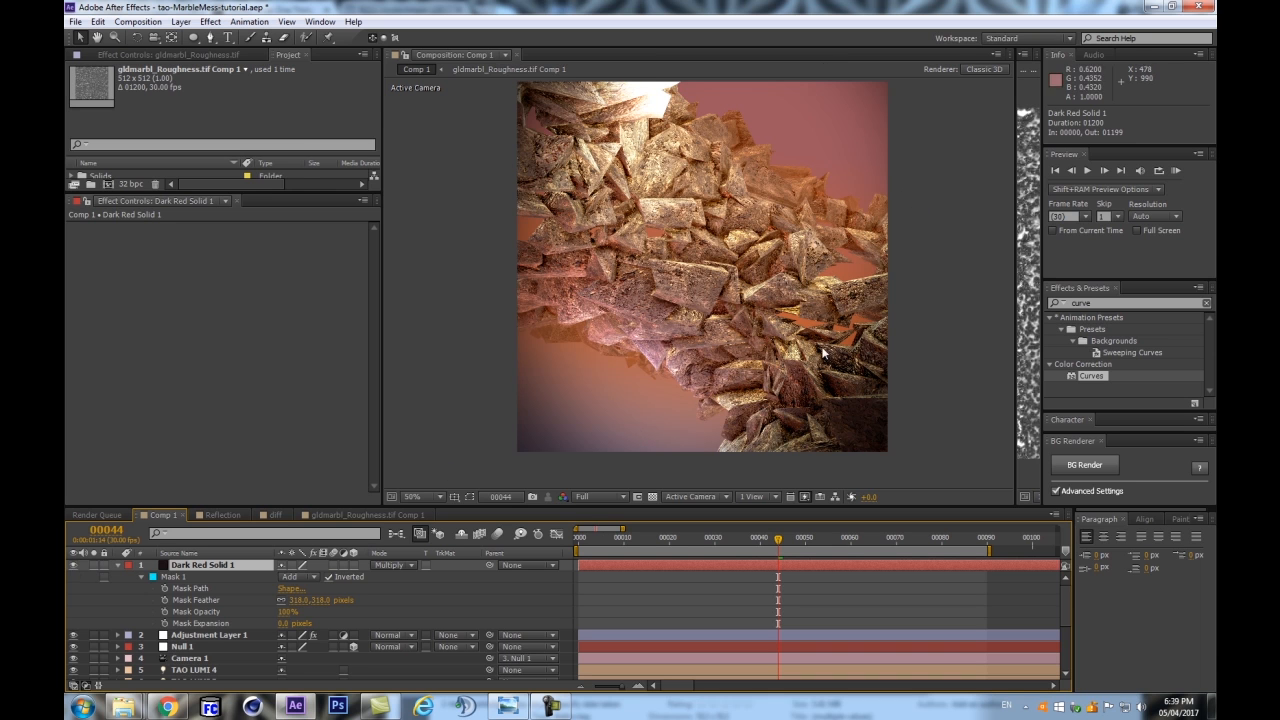
pyautogui.click(72, 566)
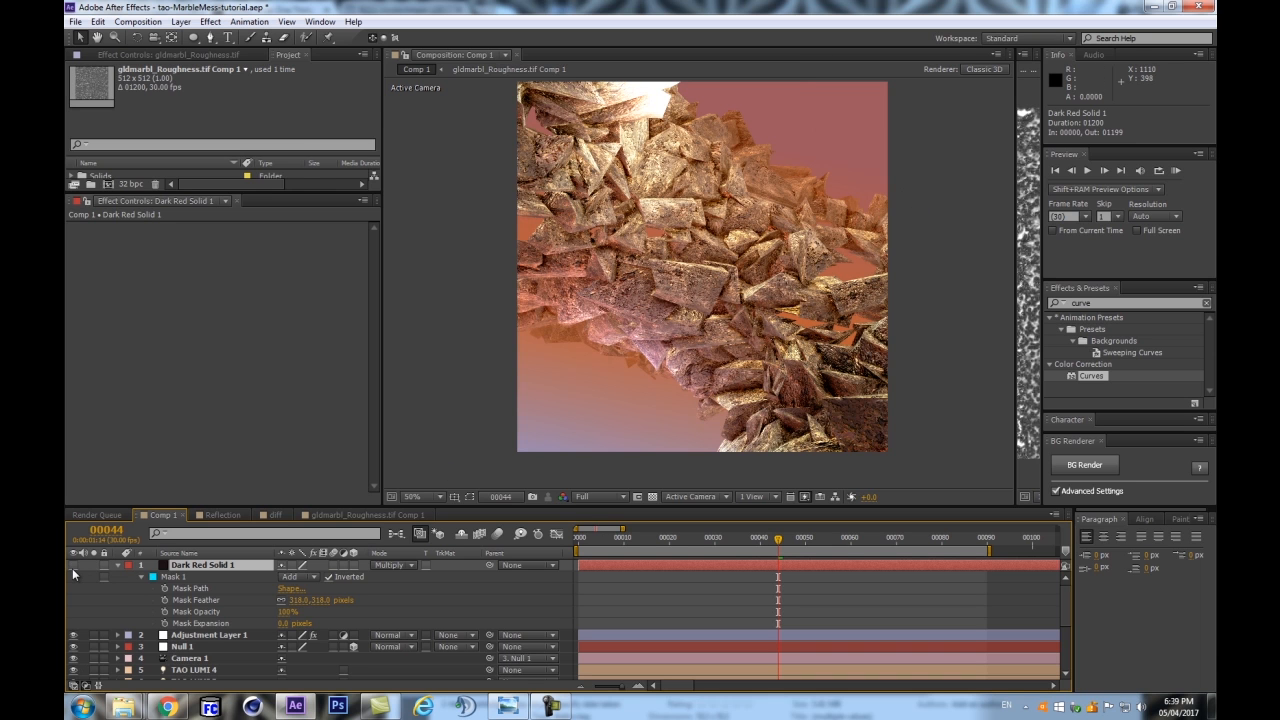
pyautogui.click(72, 566)
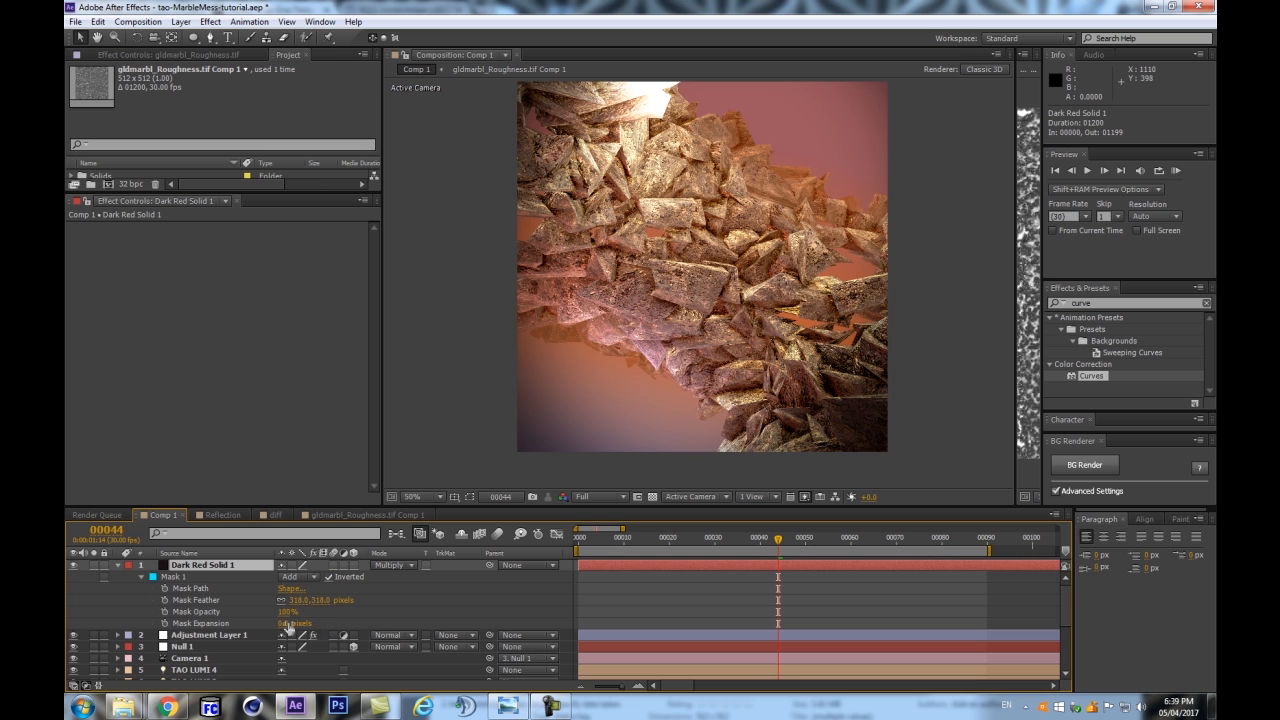
# Set the mask opacity of the dark red solid to 79%
pyautogui.moveTo(286, 612); pyautogui.dragTo(255, 615)
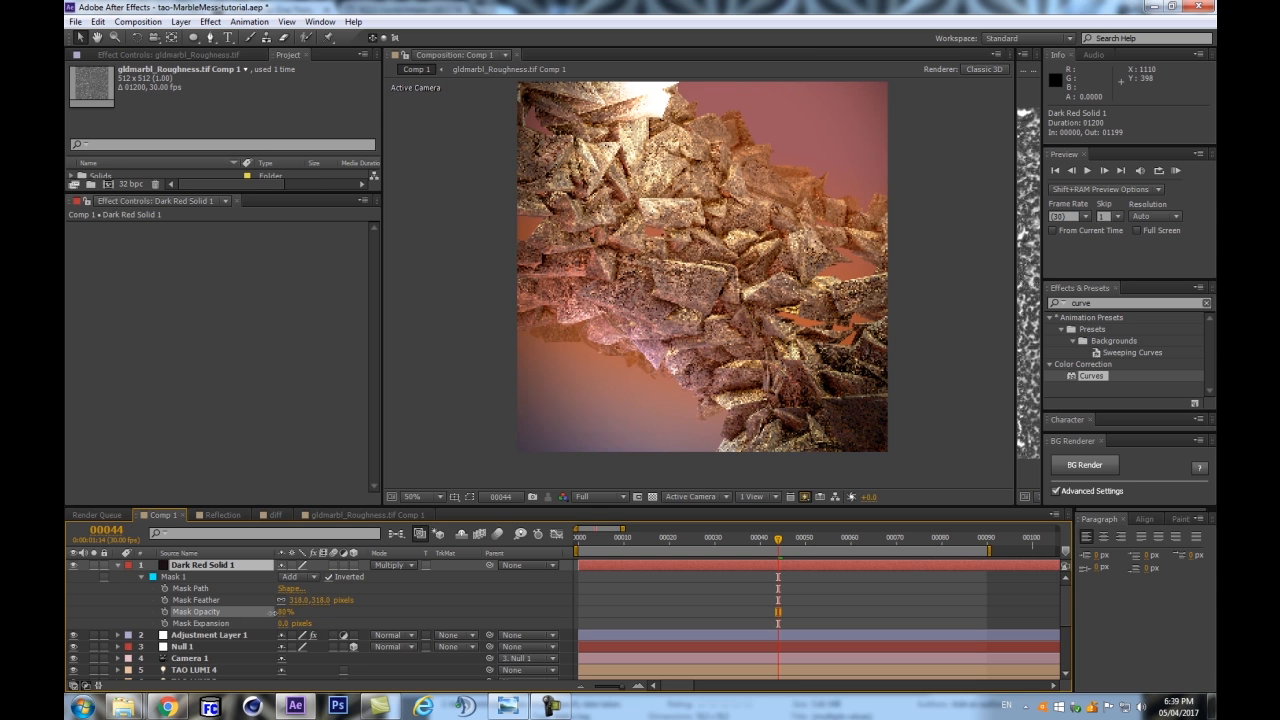
pyautogui.moveTo(273, 612); pyautogui.dragTo(263, 602)
# Try recoloring the dark red solid to dark blue 192144 in its solid settings
pyautogui.click(225, 566)
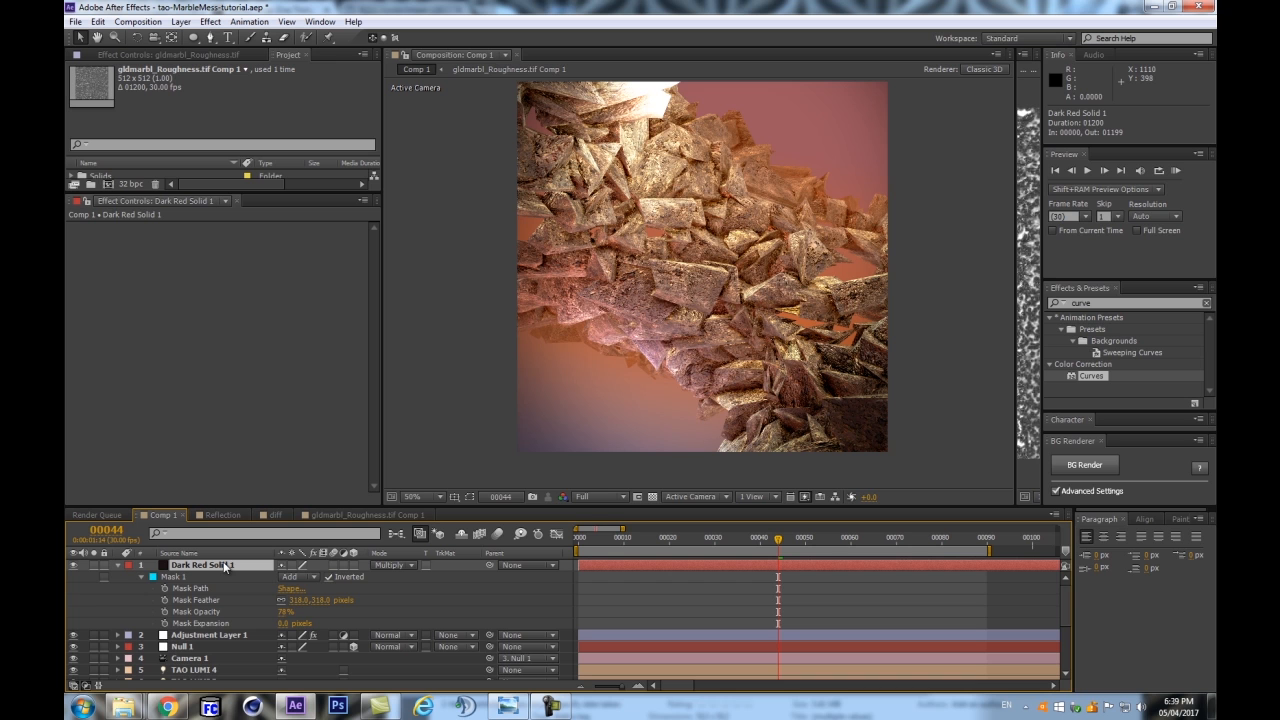
pyautogui.hotkey('ctrl', 'shift', 'y')
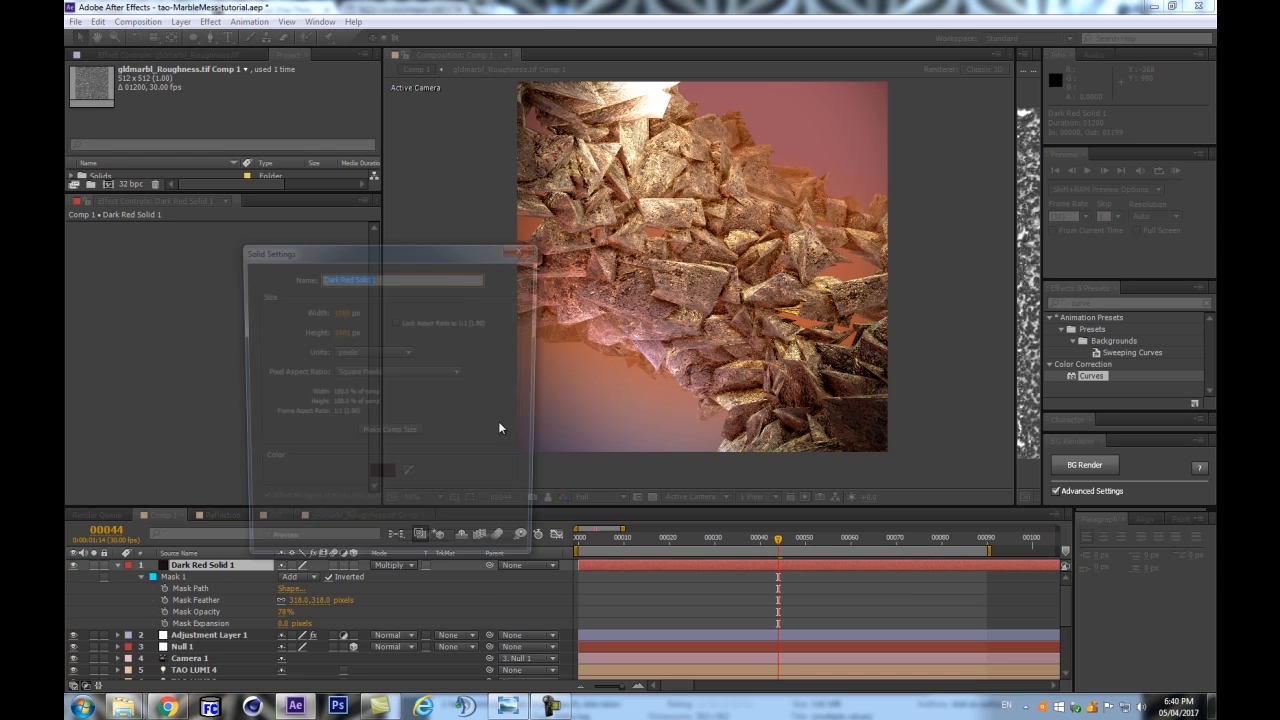
pyautogui.click(383, 480)
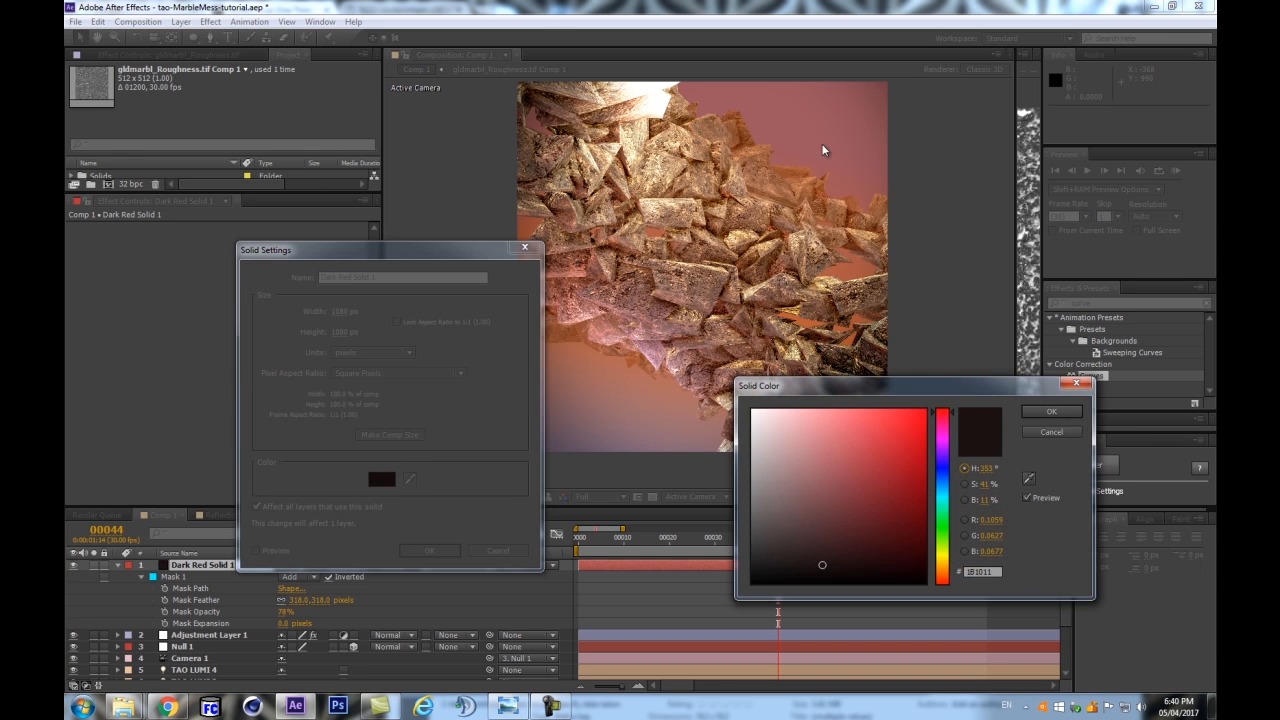
pyautogui.click(942, 469)
pyautogui.moveTo(876, 496)
pyautogui.mouseDown()
pyautogui.moveTo(809, 517)
pyautogui.moveTo(861, 537)
pyautogui.mouseUp()
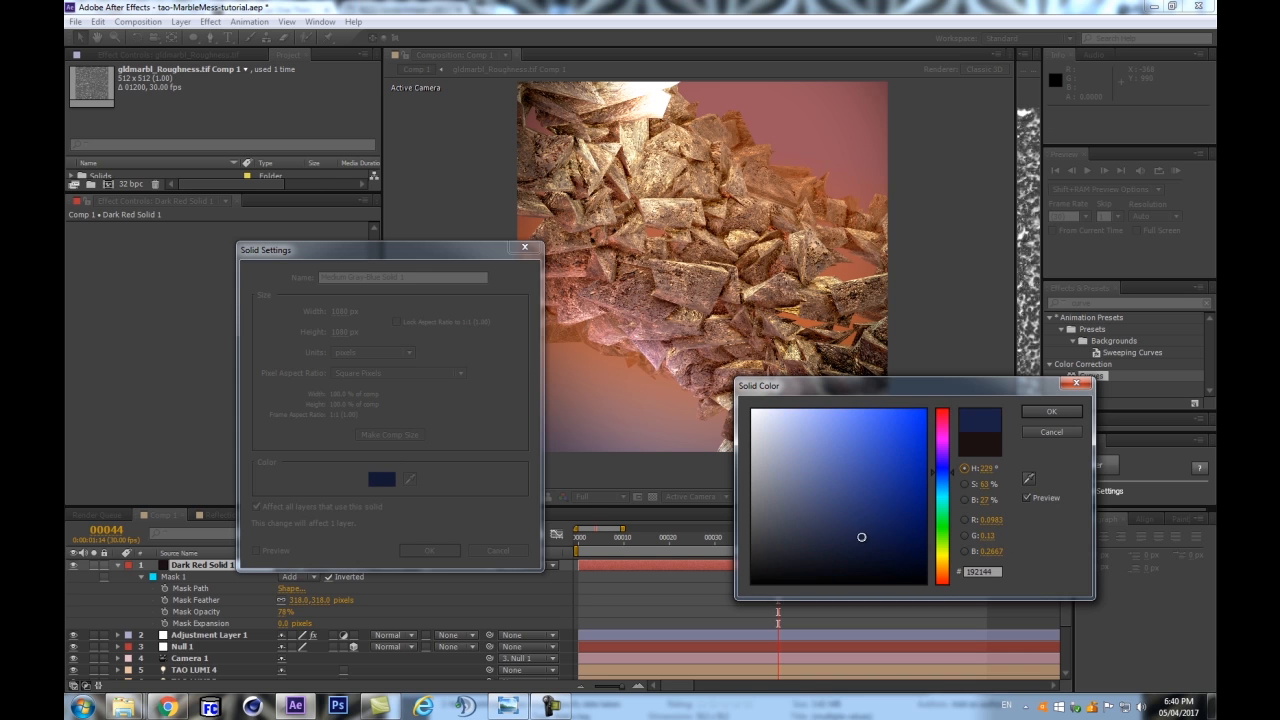
pyautogui.click(1051, 411)
pyautogui.click(437, 557)
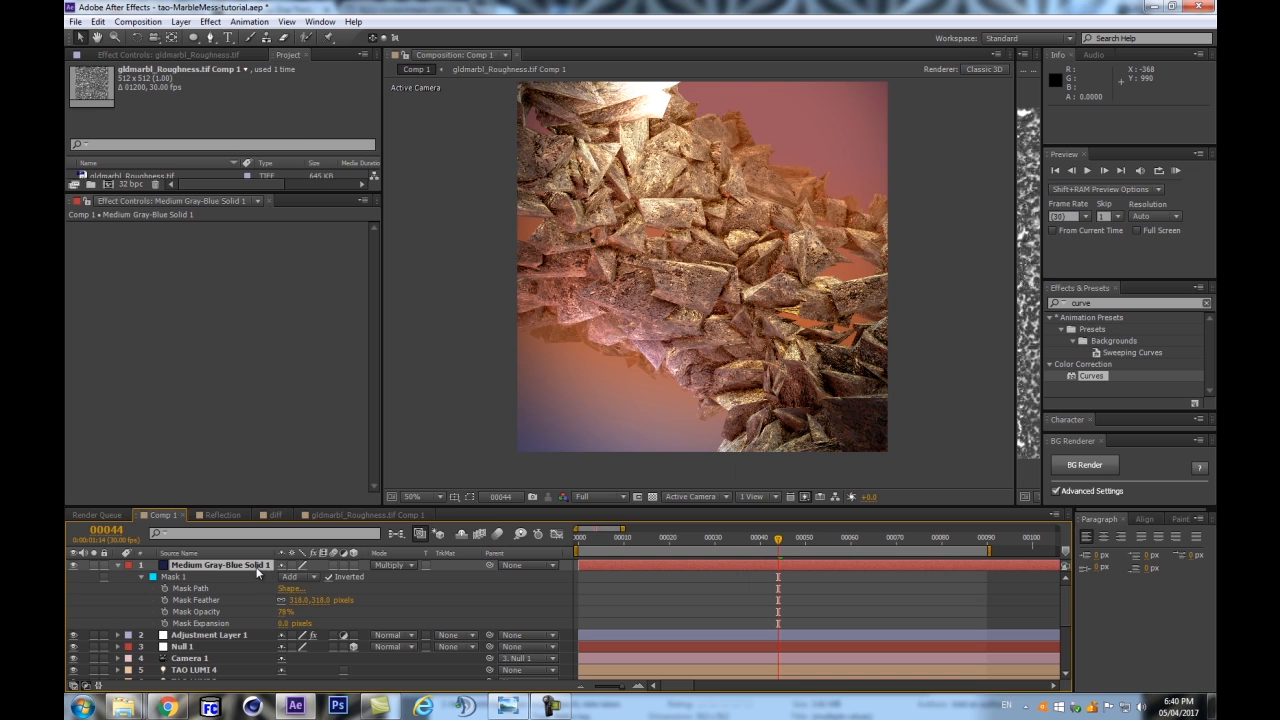
# Try a mask opacity of 100% with the left mask vertex moved inward and upward, and hide the mask outline
pyautogui.moveTo(283, 613); pyautogui.dragTo(403, 597)
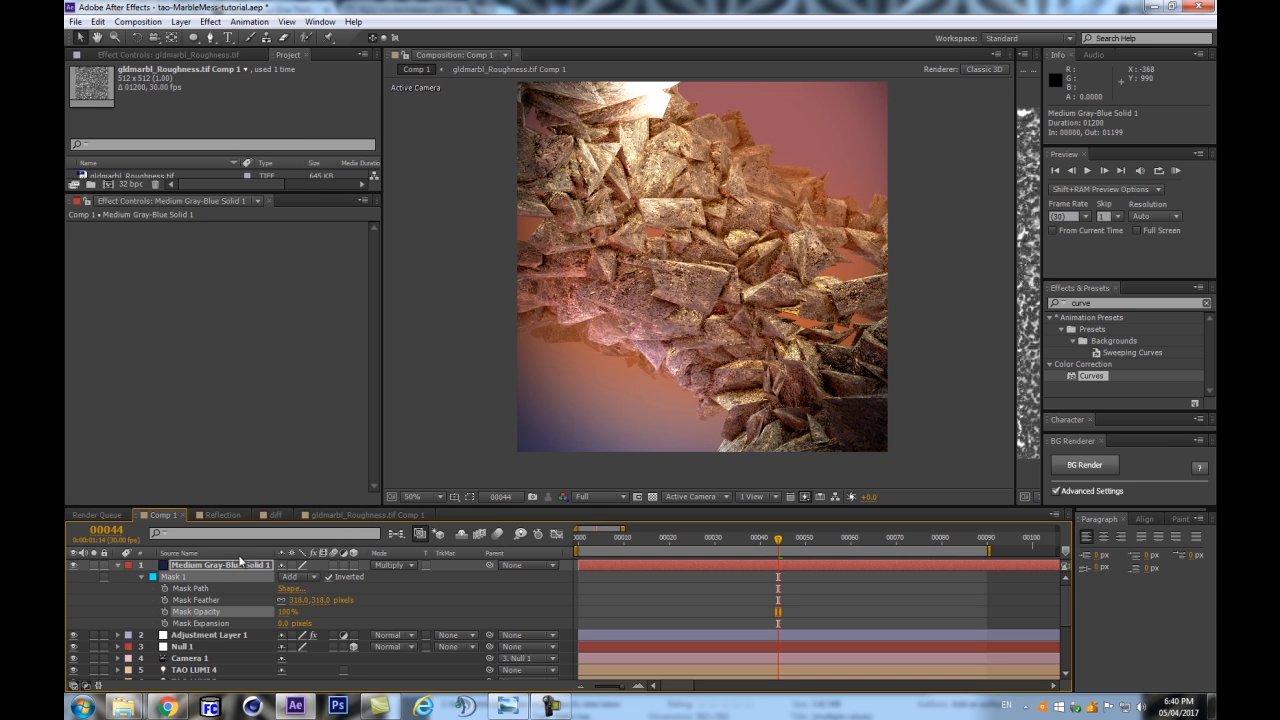
pyautogui.click(240, 565)
pyautogui.click(469, 496)
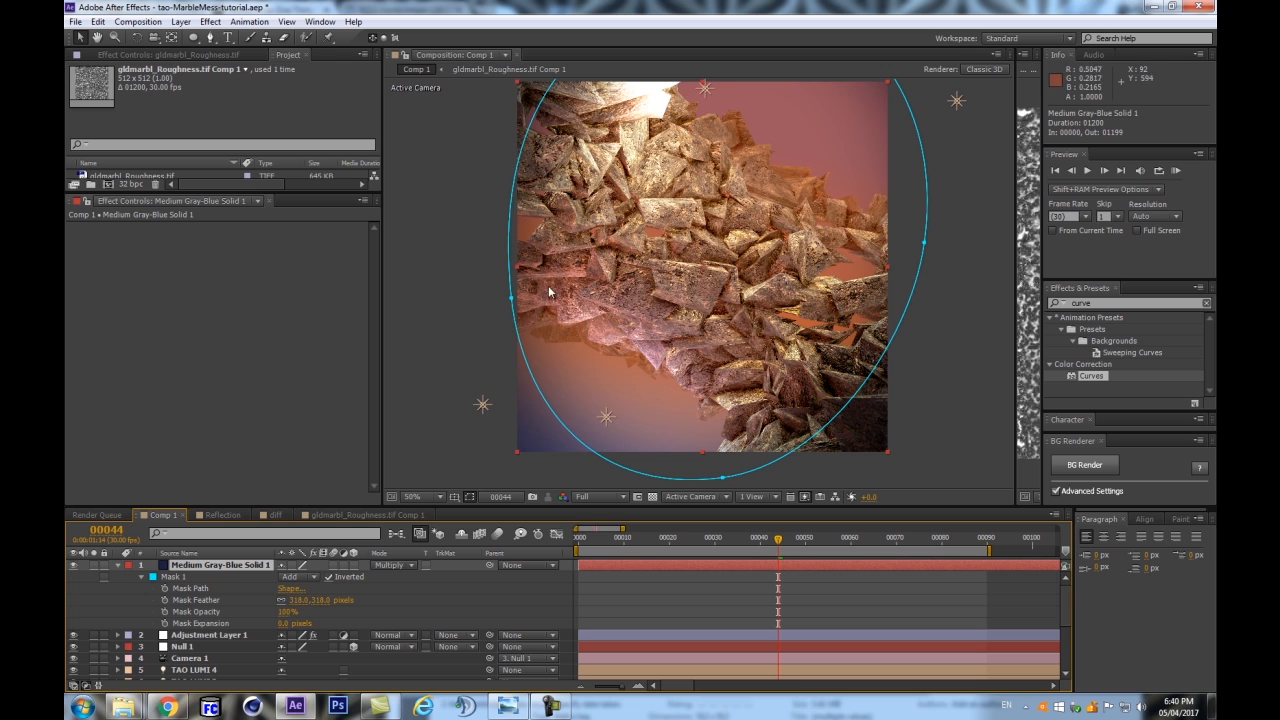
pyautogui.moveTo(512, 297); pyautogui.dragTo(541, 241)
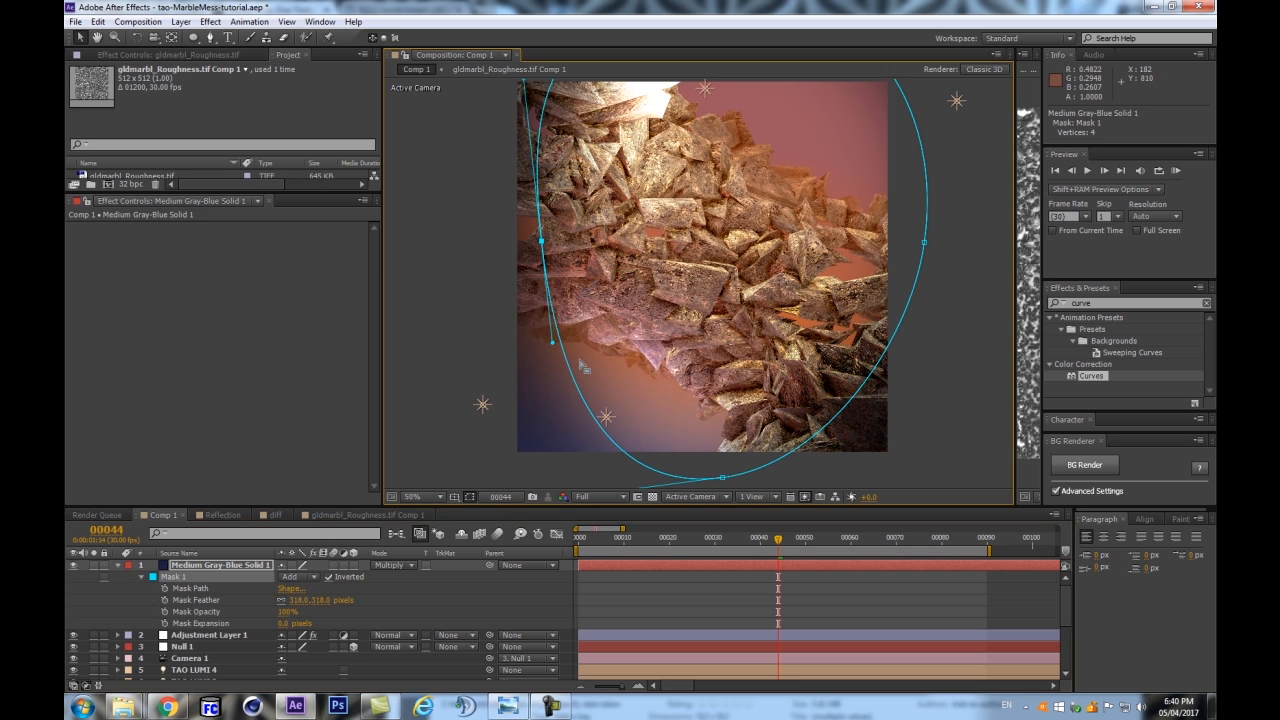
pyautogui.hotkey('ctrl', 'shift', 'h')
pyautogui.scroll(-2, 646, 332)
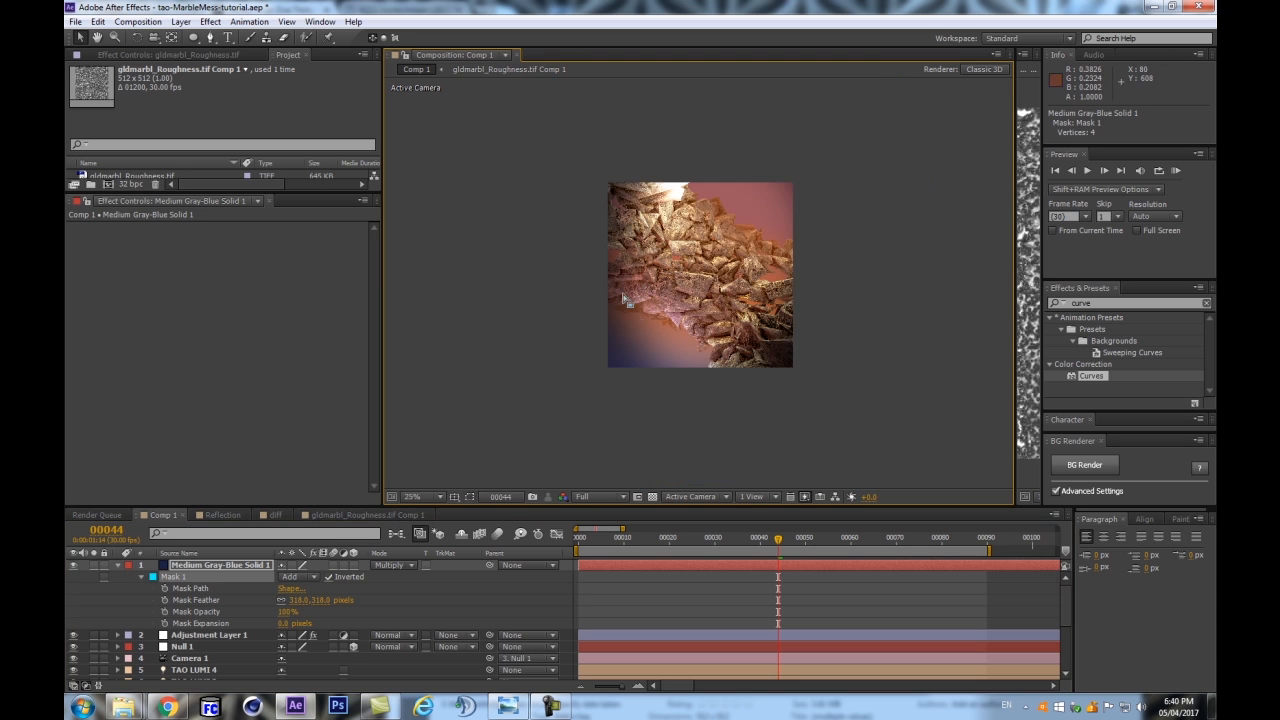
# Undo the mask vertex move, the mask opacity increase and the blue recoloring of the solid
pyautogui.hotkey('ctrl', 'z')
pyautogui.hotkey('ctrl', 'z')
pyautogui.hotkey('ctrl', 'z')
pyautogui.hotkey('ctrl', 'z')
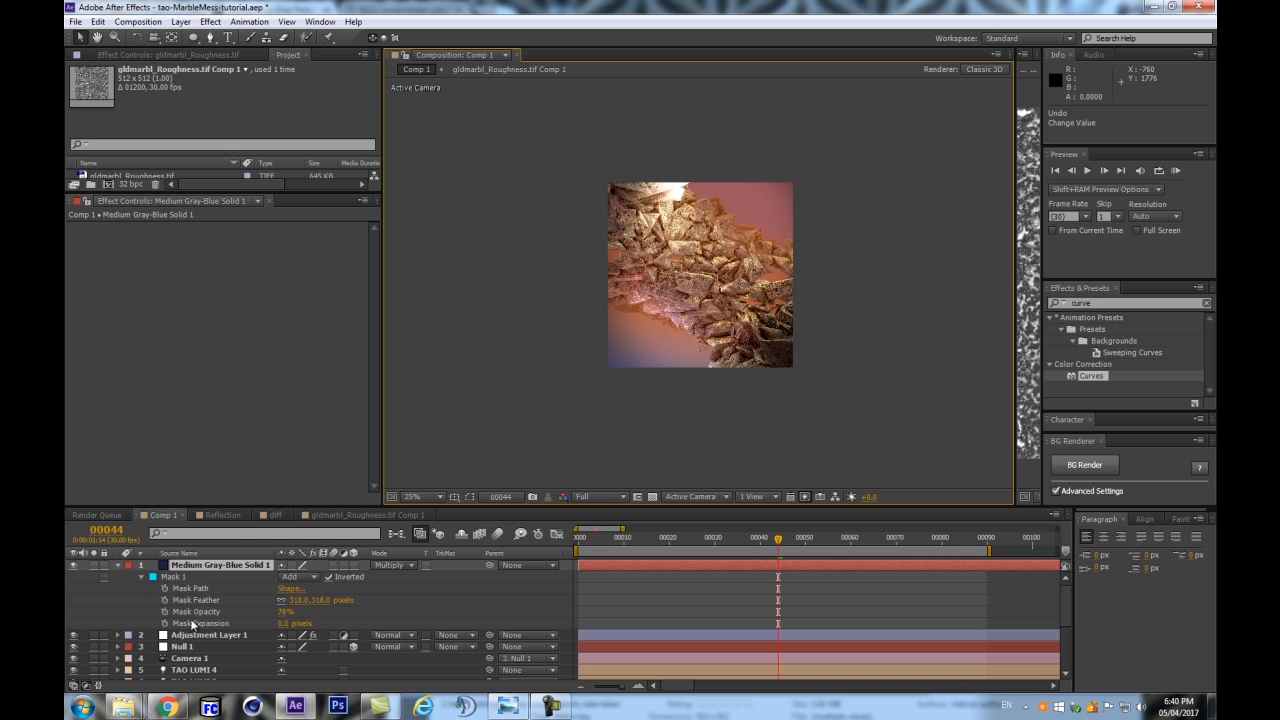
# Set the dark red solid's mask feather to 533 pixels and collapse the layer's properties
pyautogui.scroll(2, 640, 341)
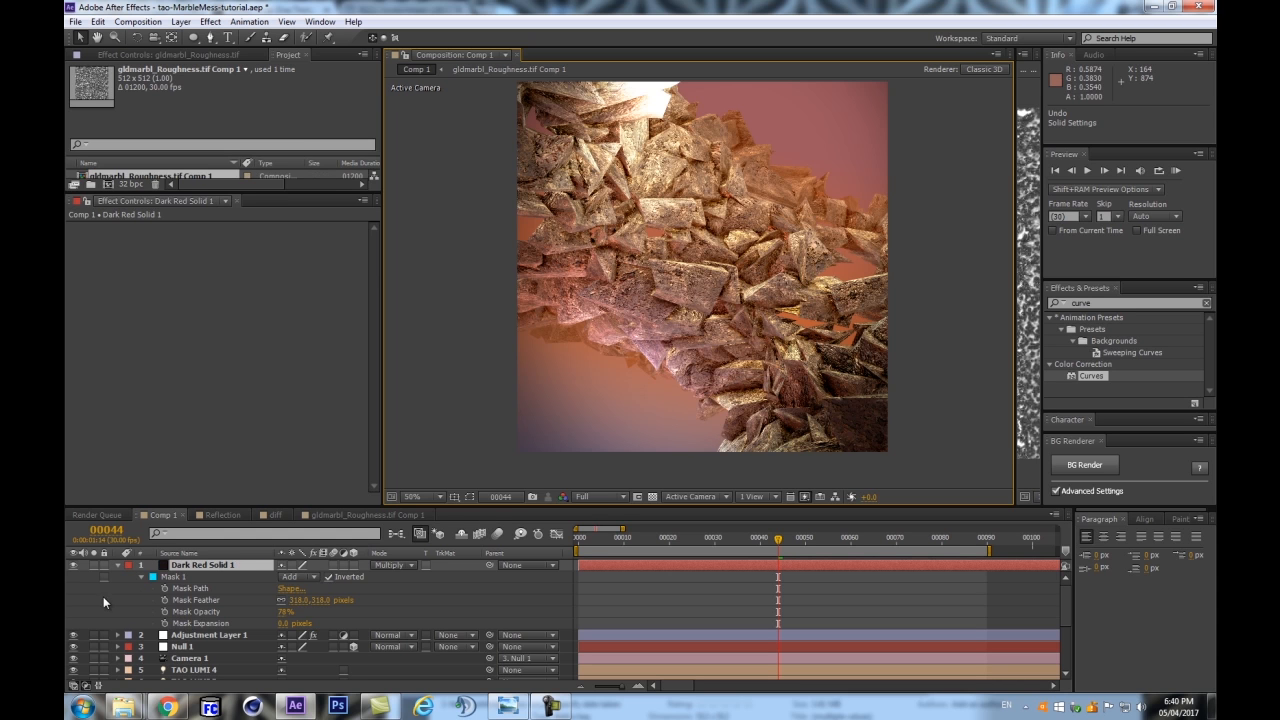
pyautogui.moveTo(329, 607); pyautogui.dragTo(401, 564)
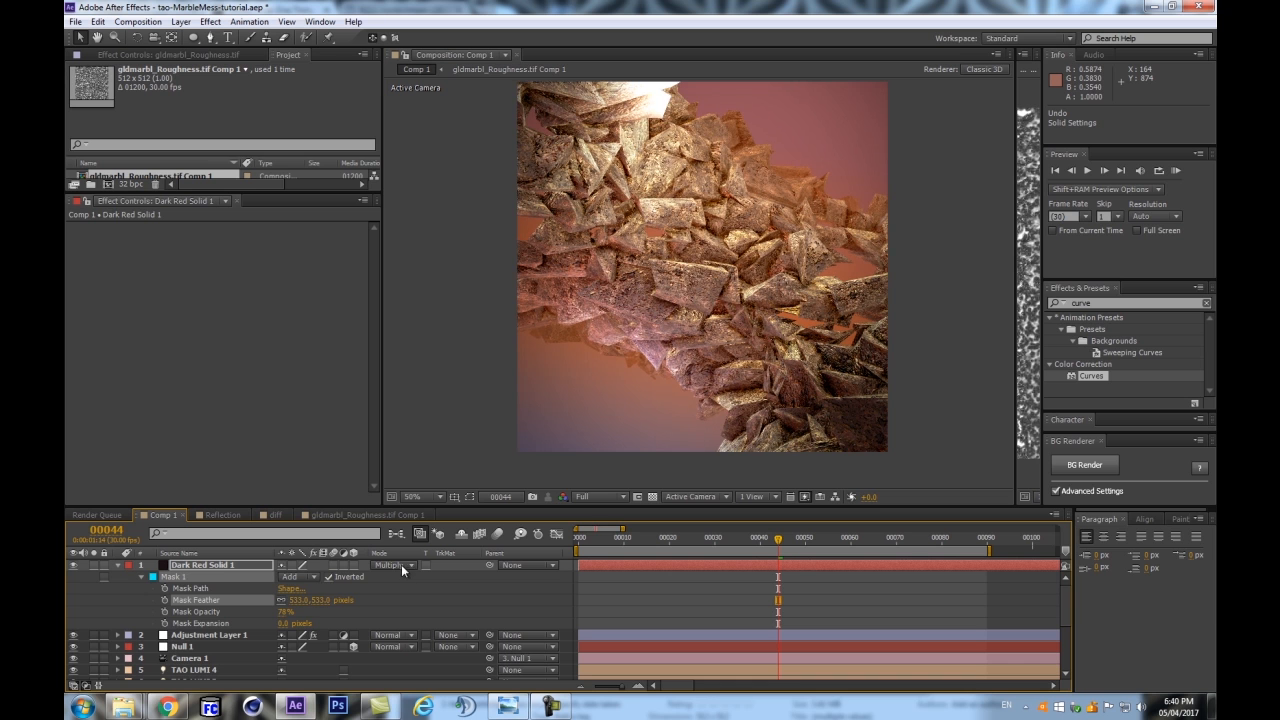
pyautogui.click(116, 566)
# Try placing the dark red solid below the adjustment layer and compare the image with and without it
pyautogui.moveTo(208, 566); pyautogui.dragTo(206, 579)
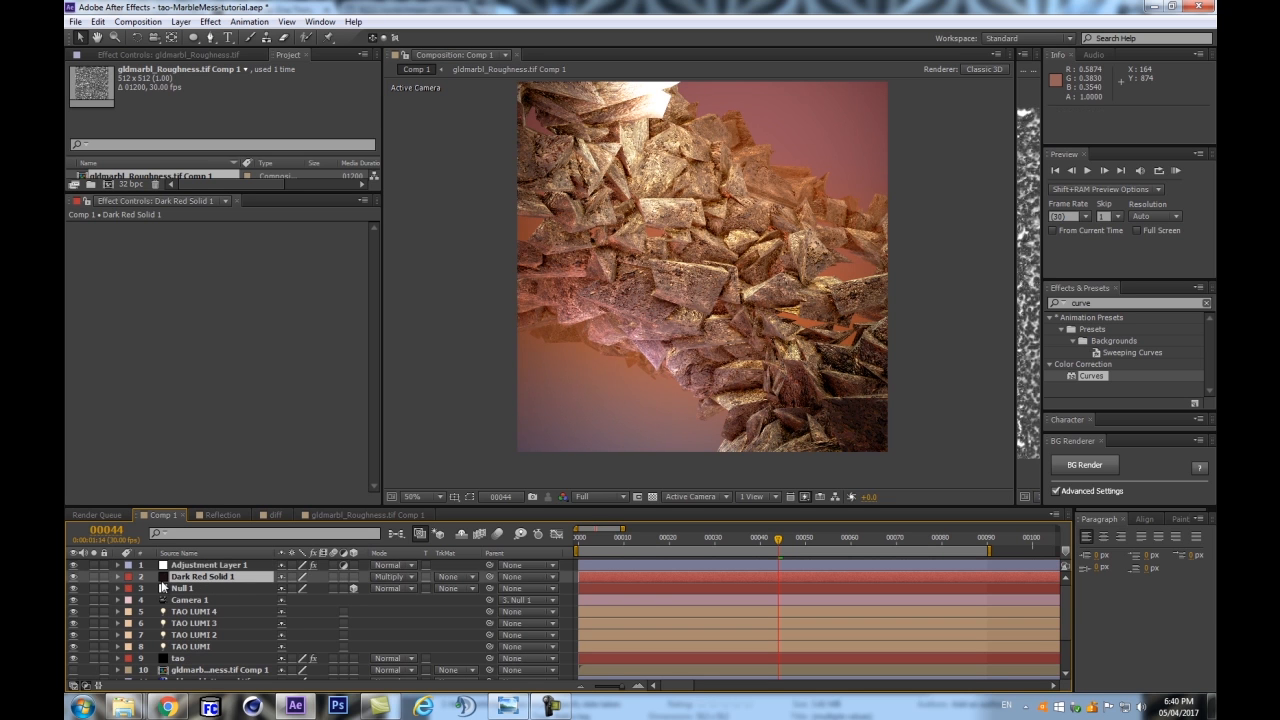
pyautogui.click(72, 577)
pyautogui.click(72, 577)
pyautogui.click(72, 577)
pyautogui.click(72, 577)
pyautogui.click(72, 577)
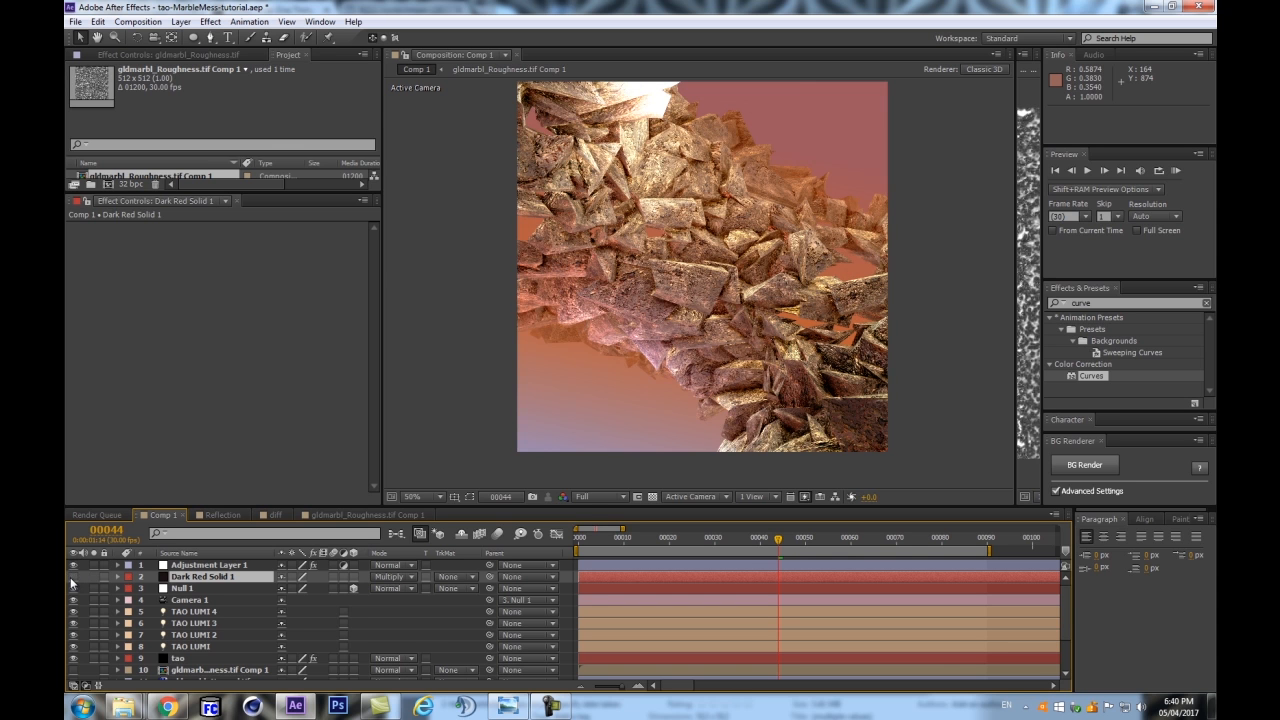
pyautogui.click(72, 577)
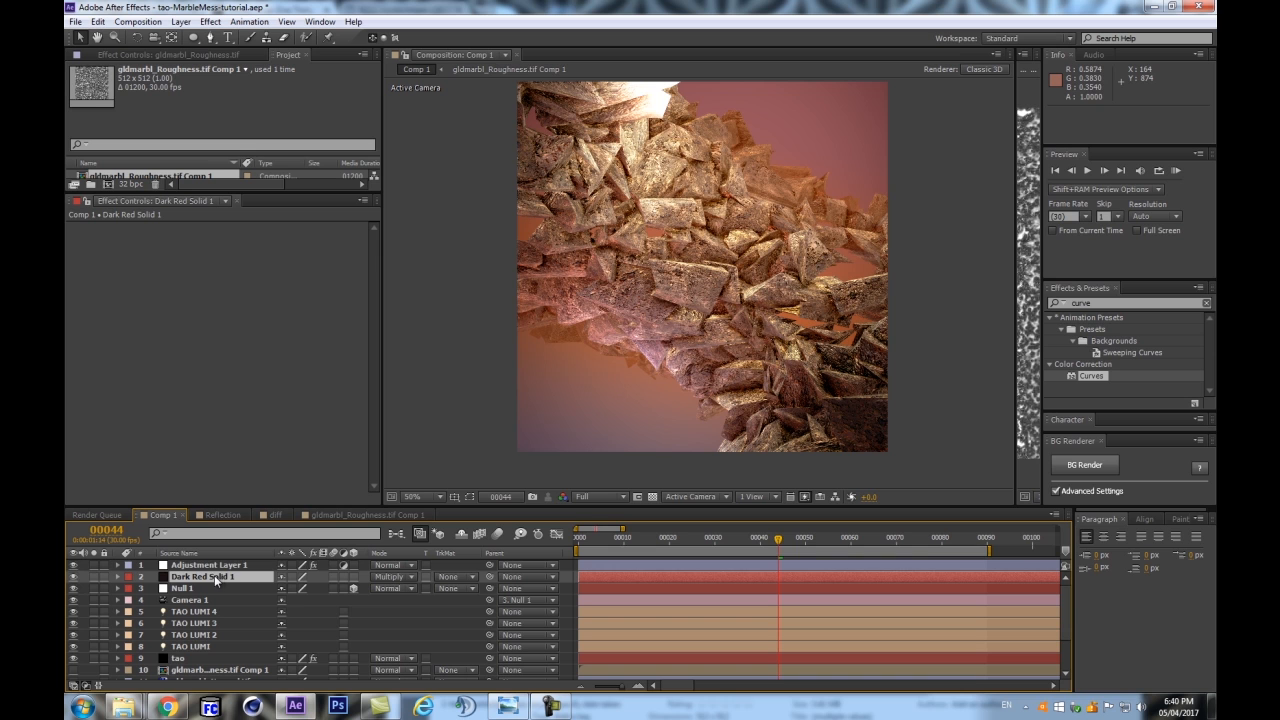
# Return the dark red solid above the adjustment layer and compare the image with and without the adjustment layer
pyautogui.moveTo(222, 580); pyautogui.dragTo(228, 561)
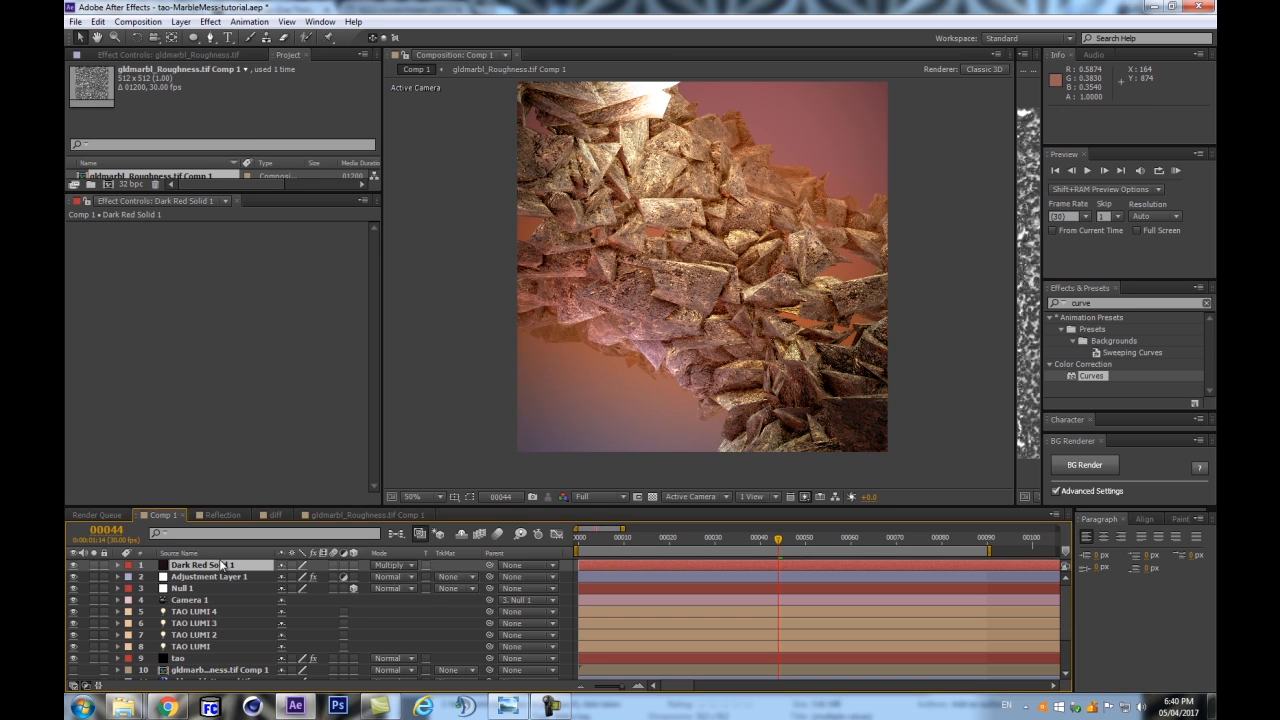
pyautogui.click(72, 577)
pyautogui.click(72, 577)
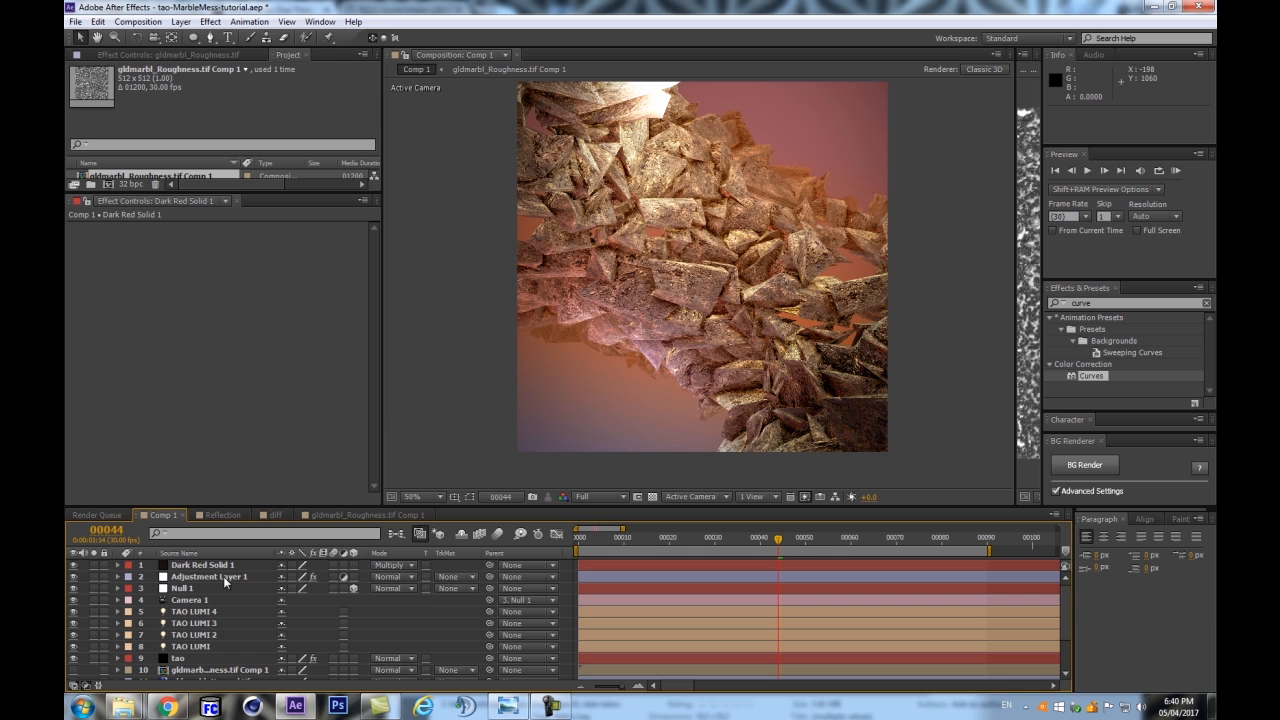
# Check the dark red solid's vignette mask and examine the composition at different magnifications
pyautogui.click(203, 565)
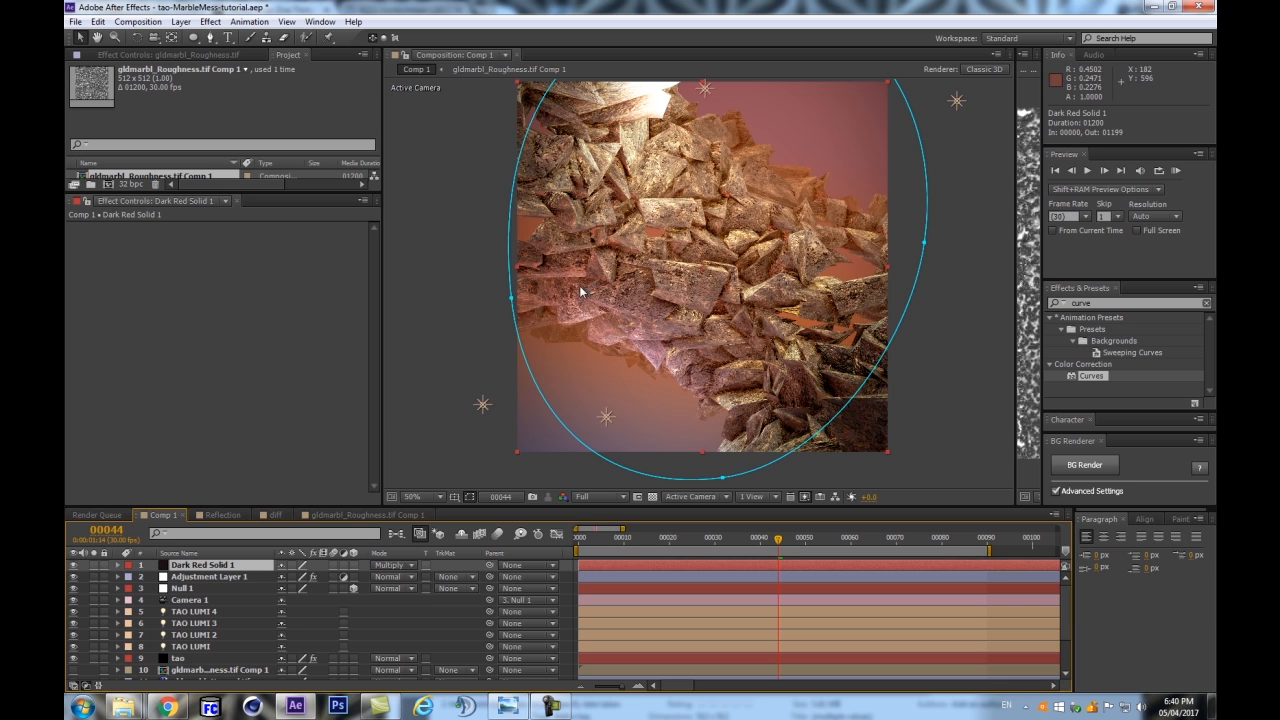
pyautogui.moveTo(521, 310); pyautogui.dragTo(516, 384)
pyautogui.click(195, 566)
pyautogui.click(404, 607)
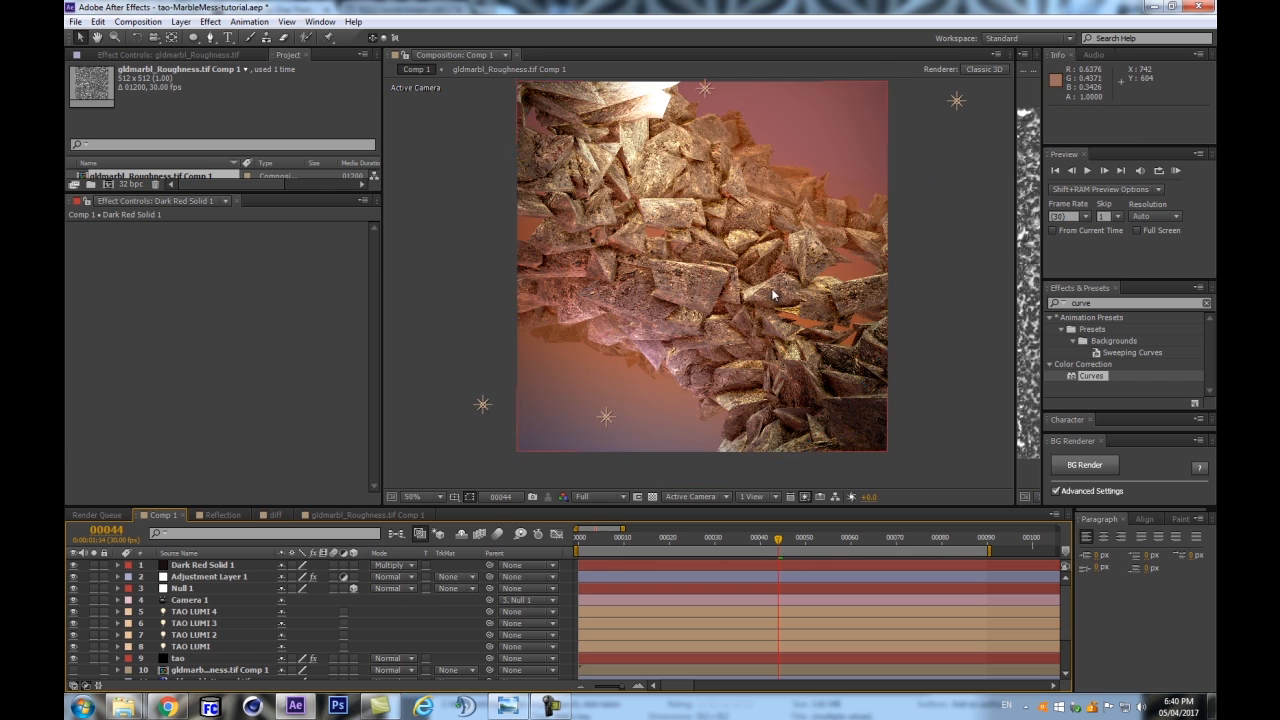
pyautogui.scroll(-1, 770, 292)
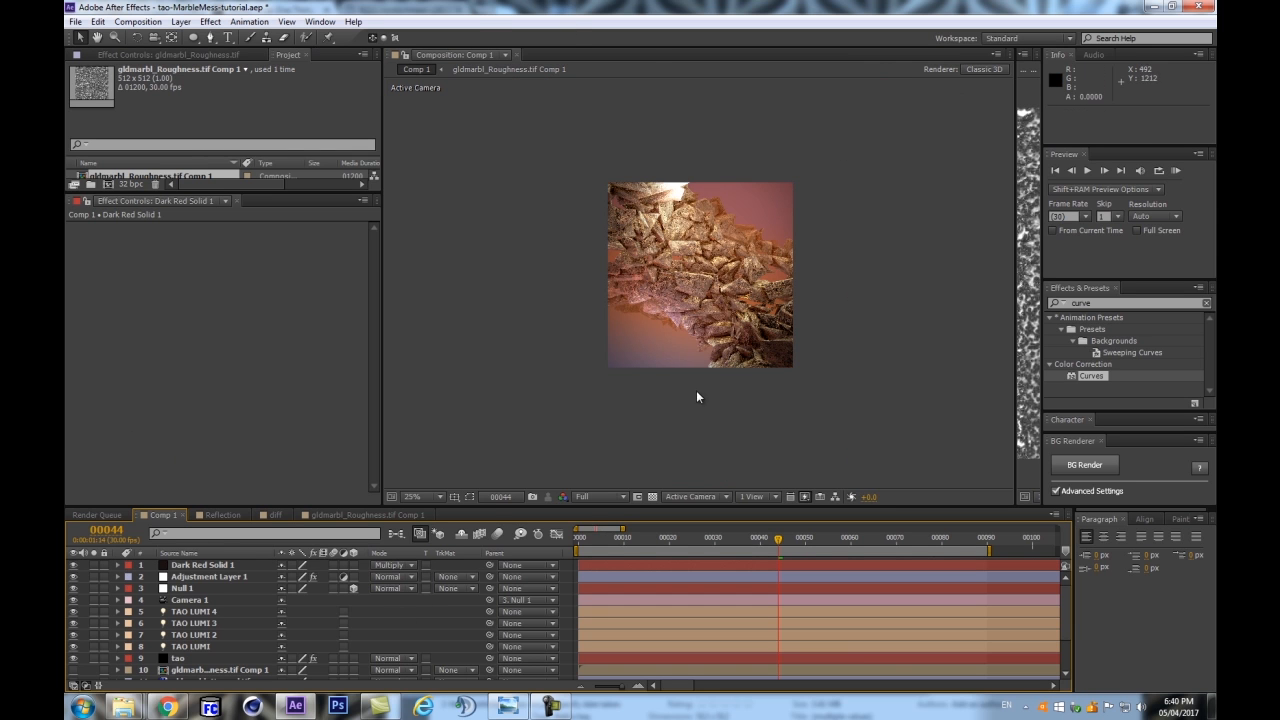
pyautogui.scroll(4, 667, 403)
pyautogui.scroll(-2, 667, 403)
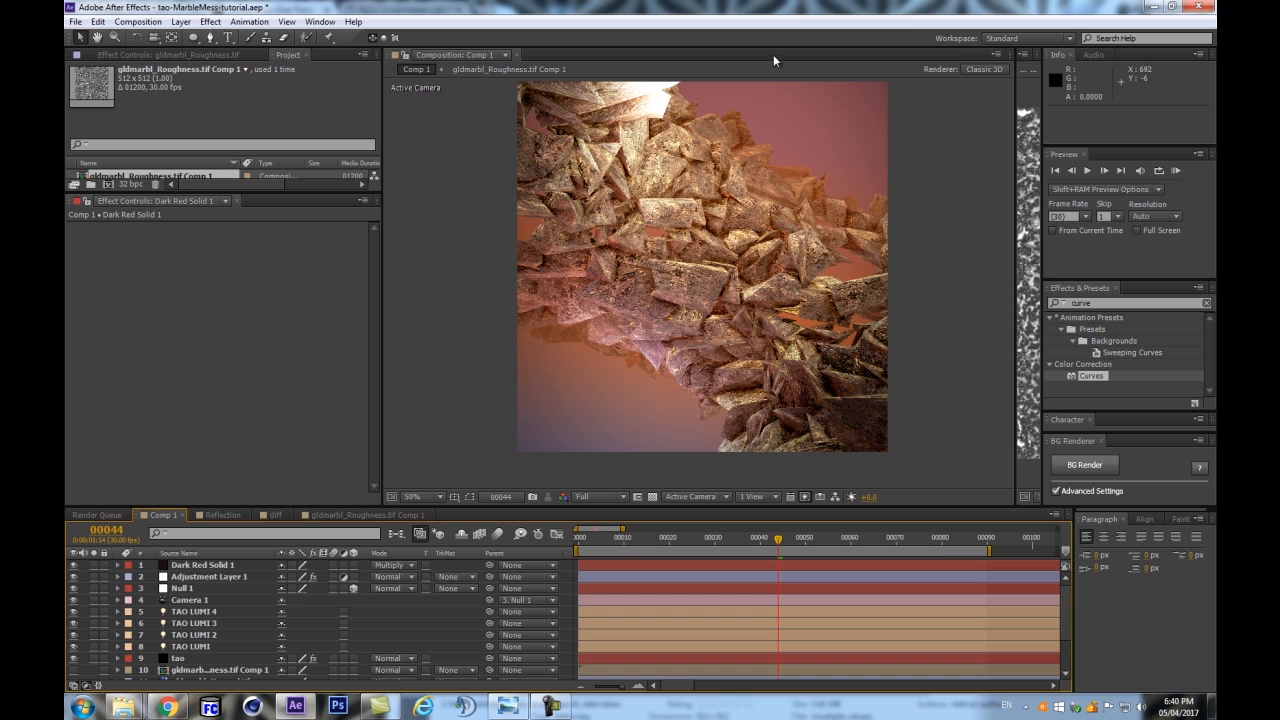
pyautogui.scroll(-2, 638, 160)
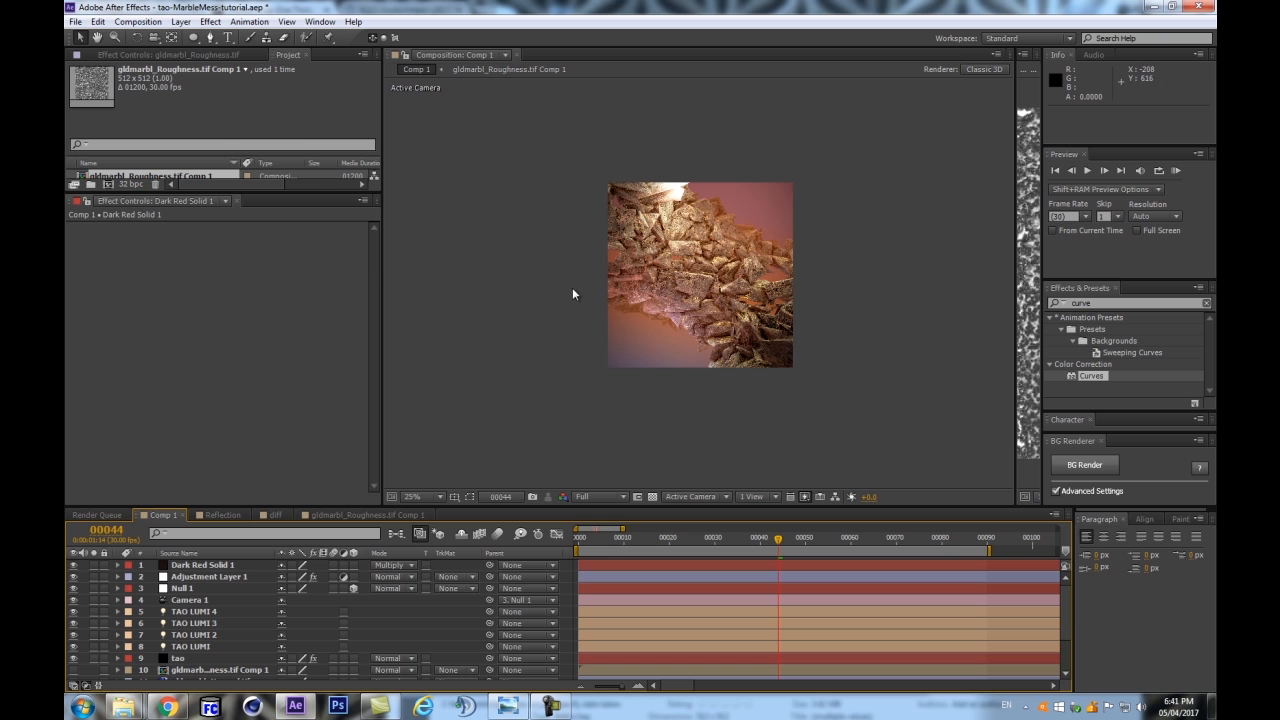
# Set up the Pen tool with no stroke and a pale cream fill sampled from the bright highlight in the image
pyautogui.click(211, 38)
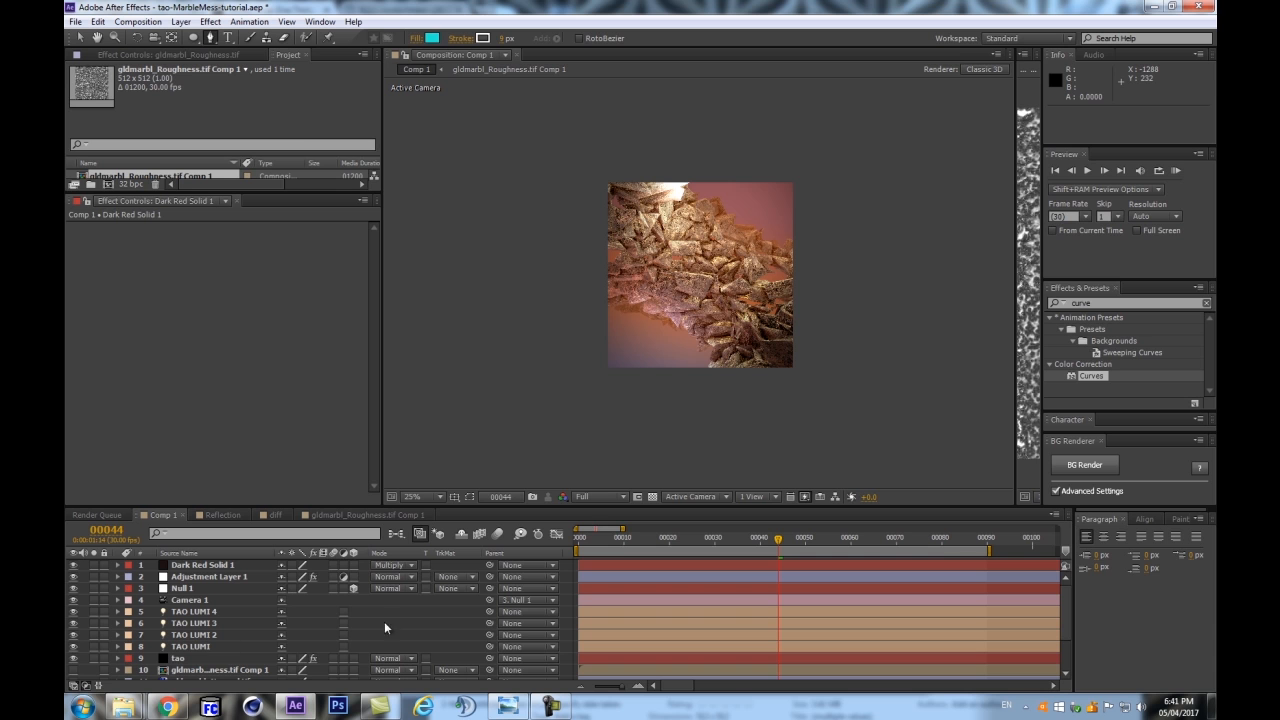
pyautogui.click(462, 38)
pyautogui.click(85, 34)
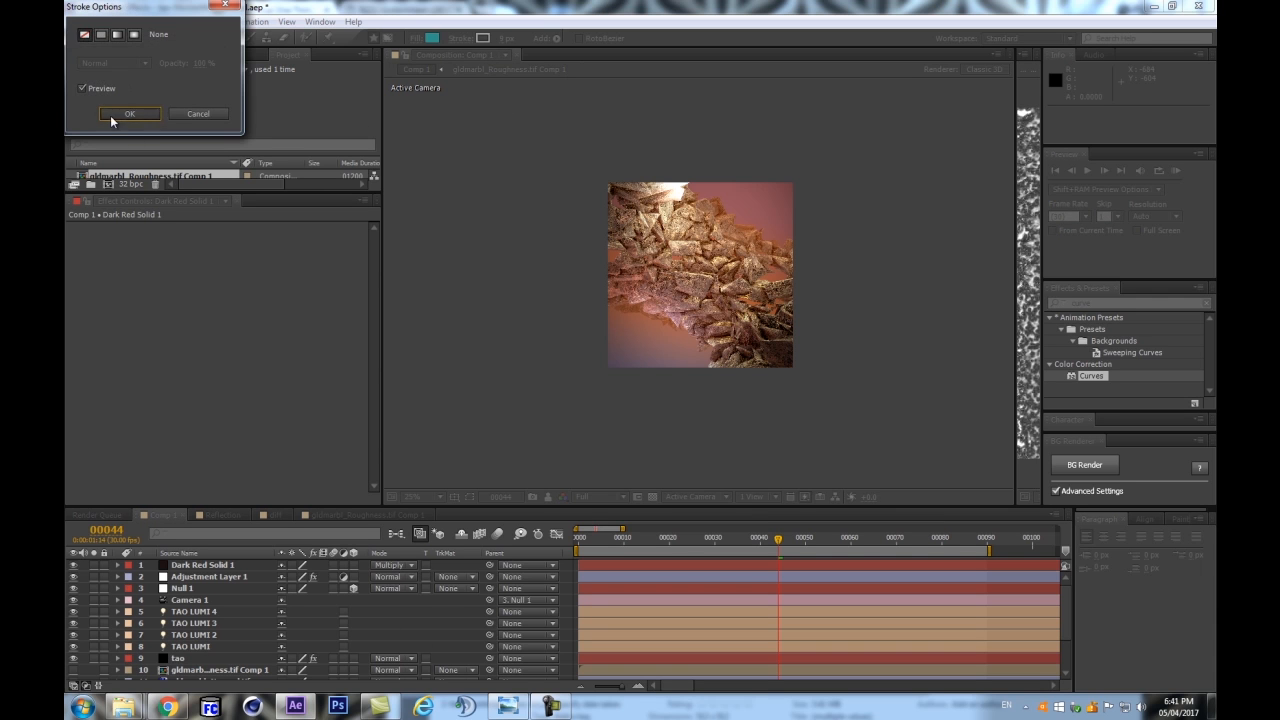
pyautogui.click(127, 114)
pyautogui.click(431, 38)
pyautogui.click(1029, 478)
pyautogui.click(707, 232)
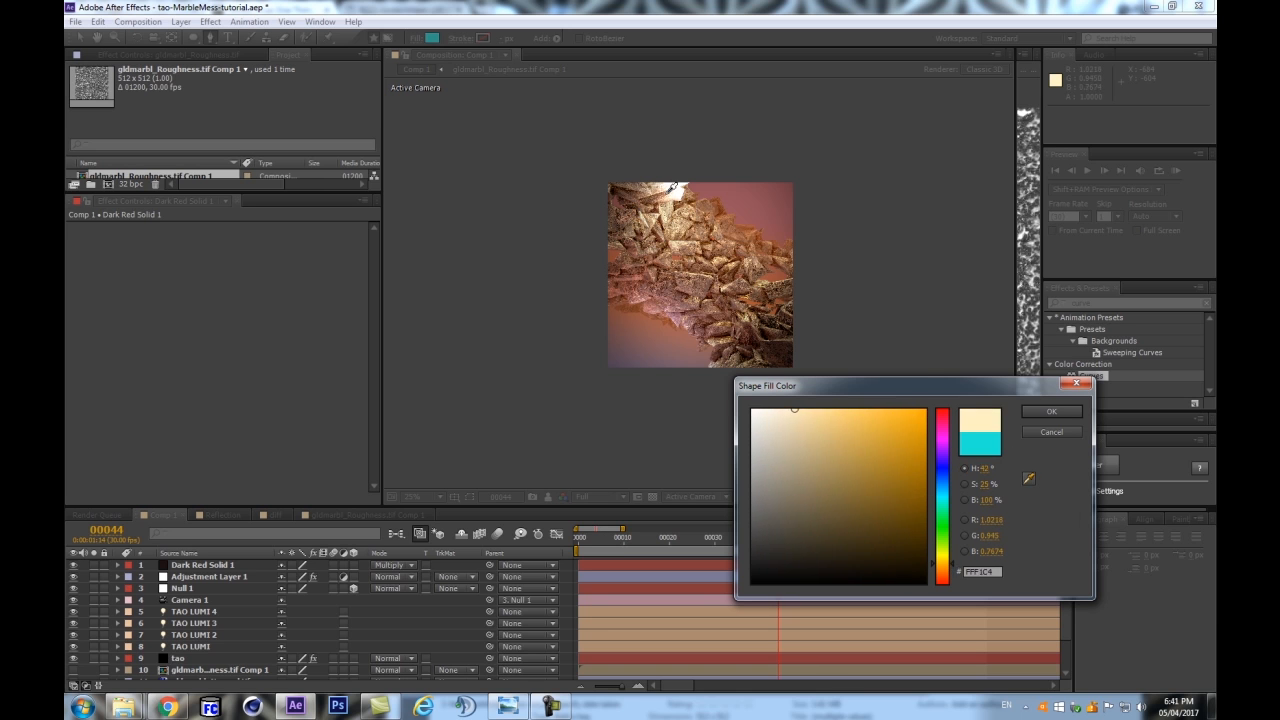
pyautogui.click(1068, 419)
# Draw a narrow four-point light beam shape from beyond the frame's upper right down into the image and set its blending mode to Add
pyautogui.press(',')
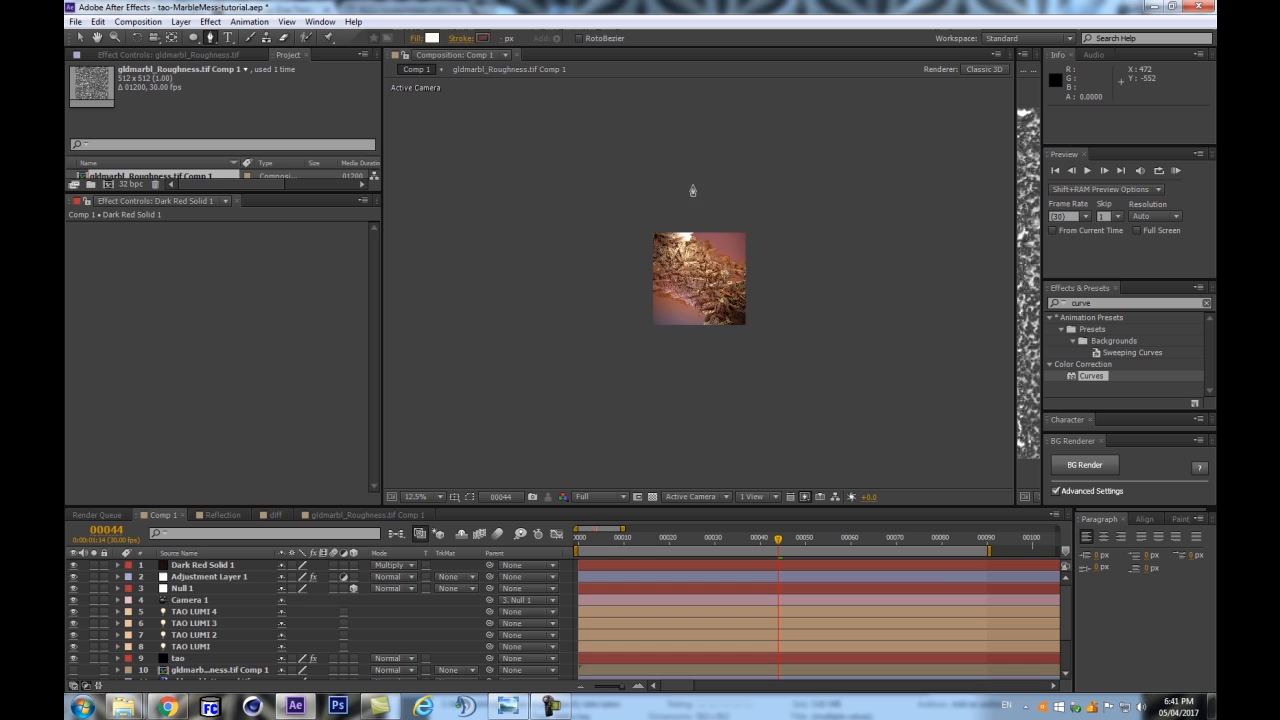
pyautogui.click(752, 150)
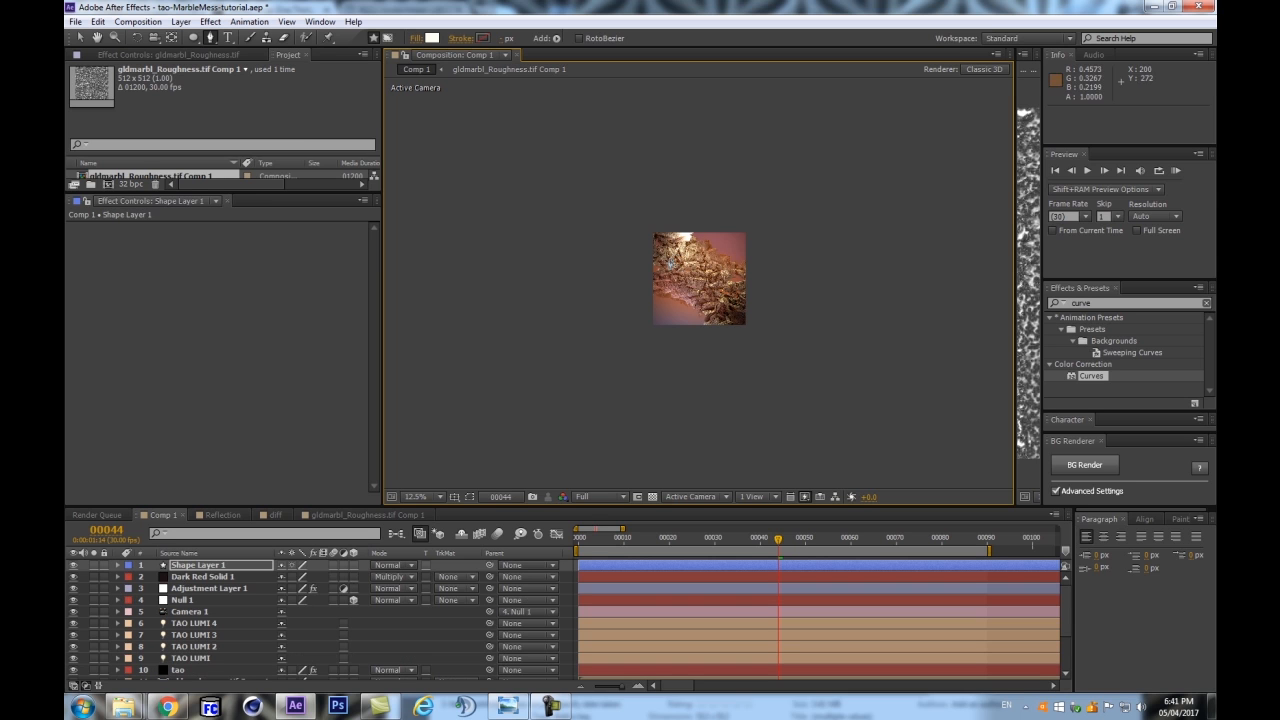
pyautogui.click(662, 250)
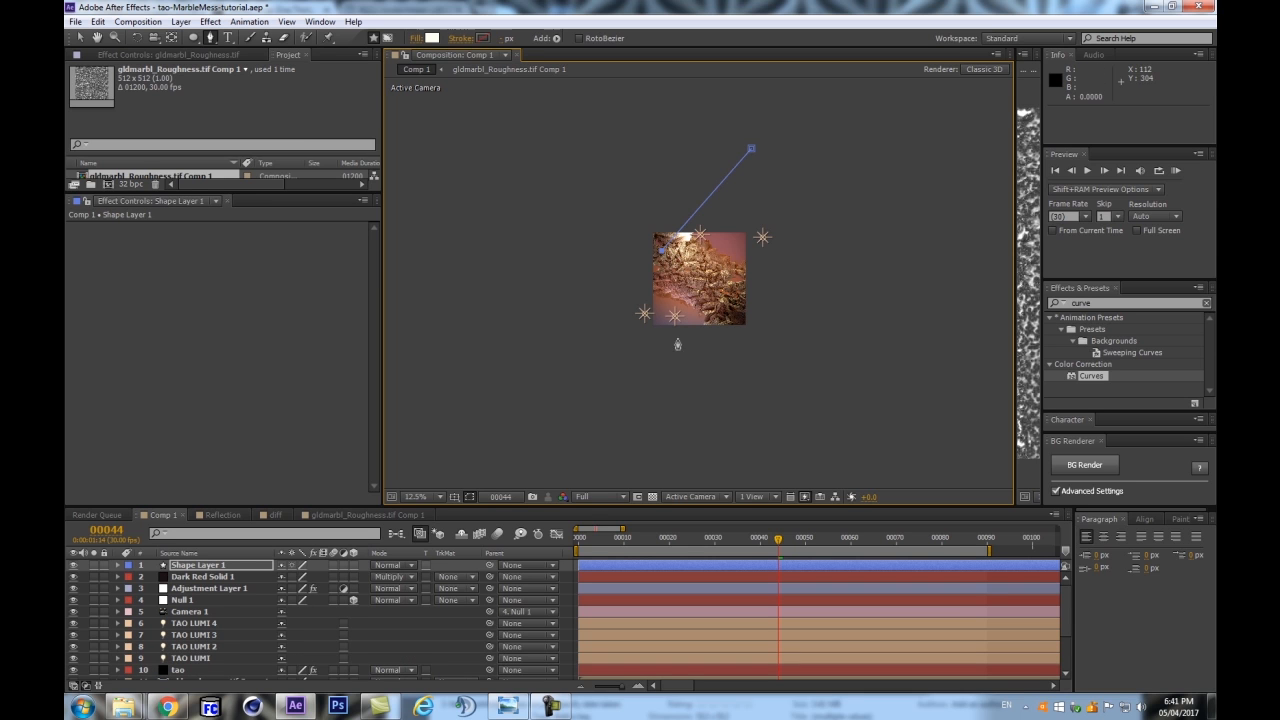
pyautogui.click(758, 156)
pyautogui.click(752, 149)
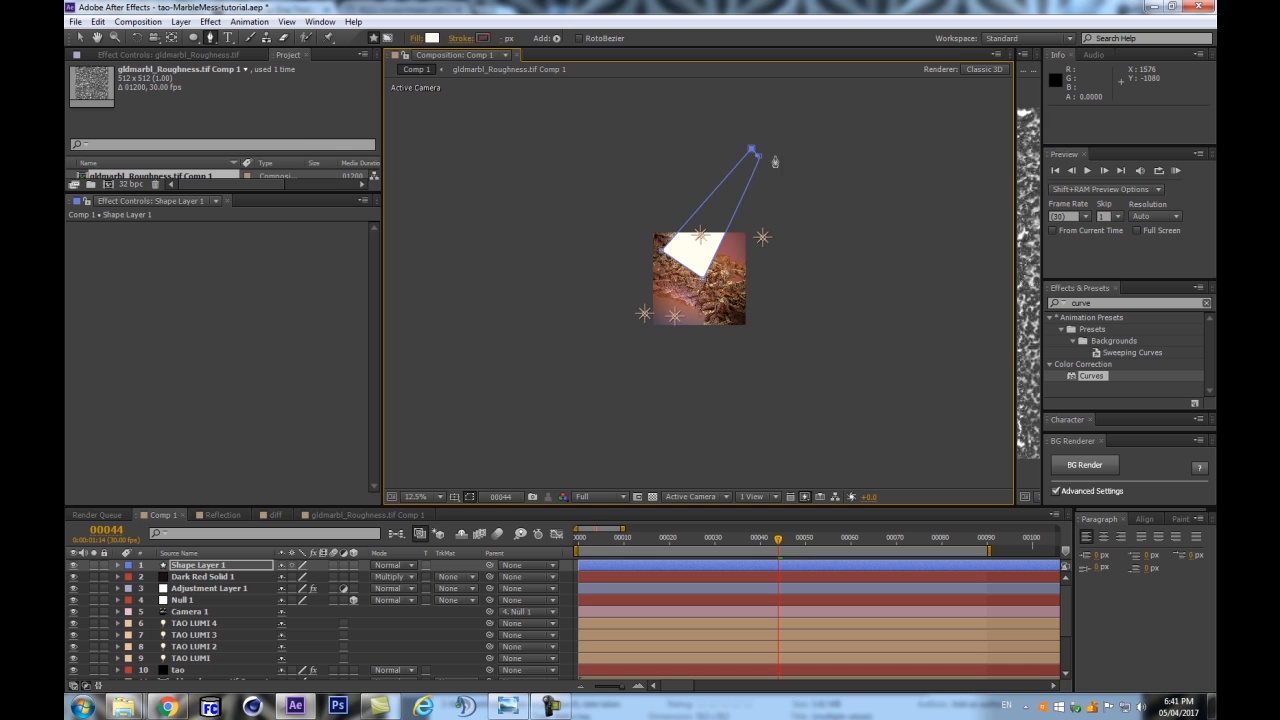
pyautogui.press('.')
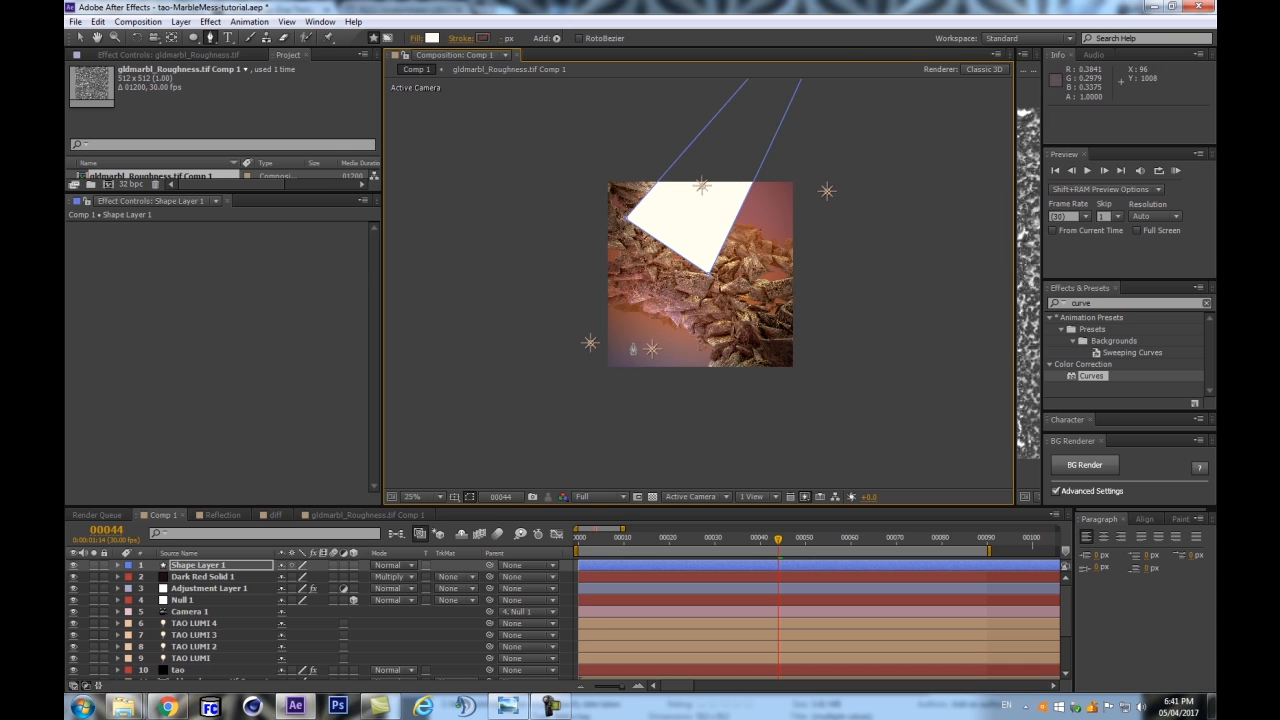
pyautogui.click(392, 565)
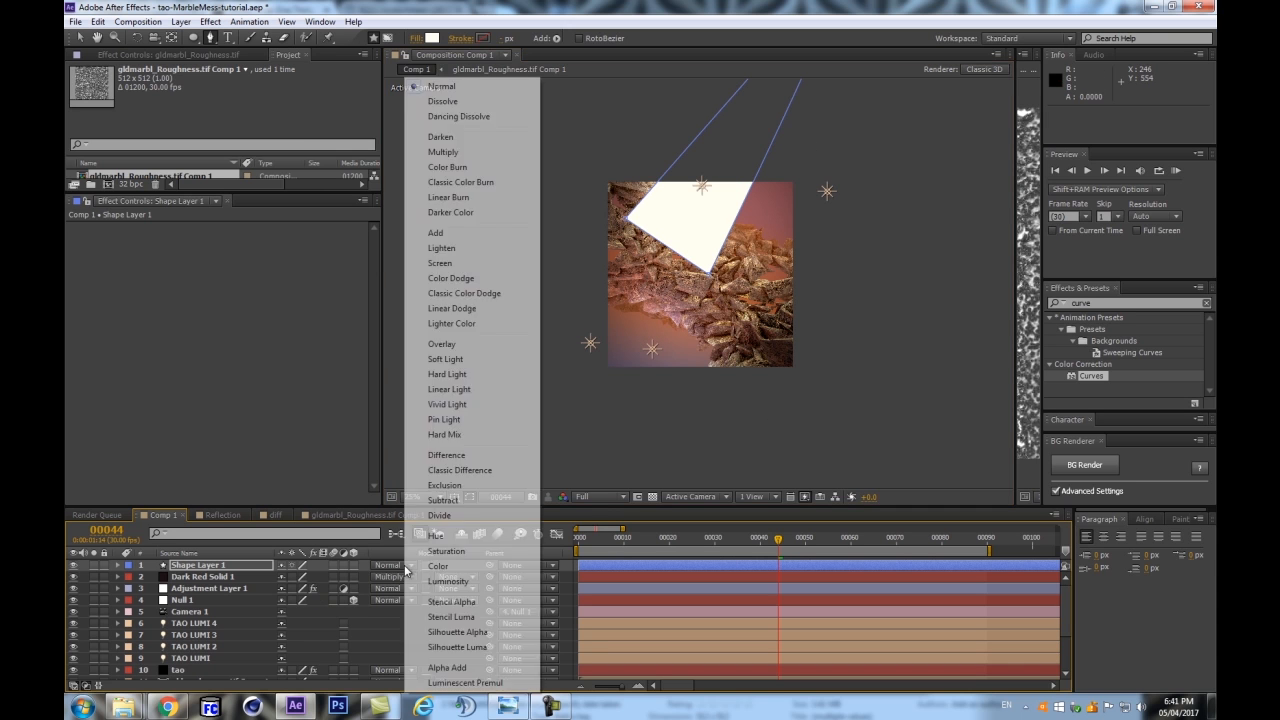
pyautogui.click(443, 236)
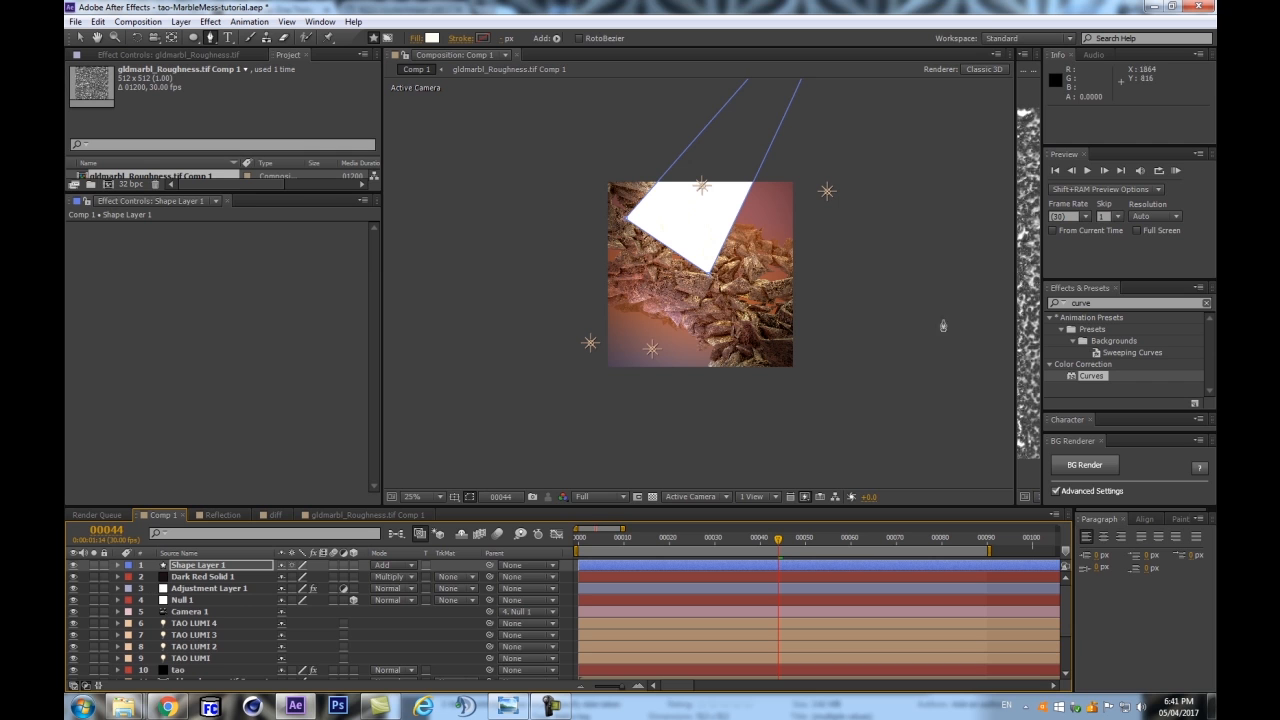
# Apply Fast Blur to the light beam shape layer with a blurriness of 451
pyautogui.click(1086, 302)
pyautogui.write('fast')
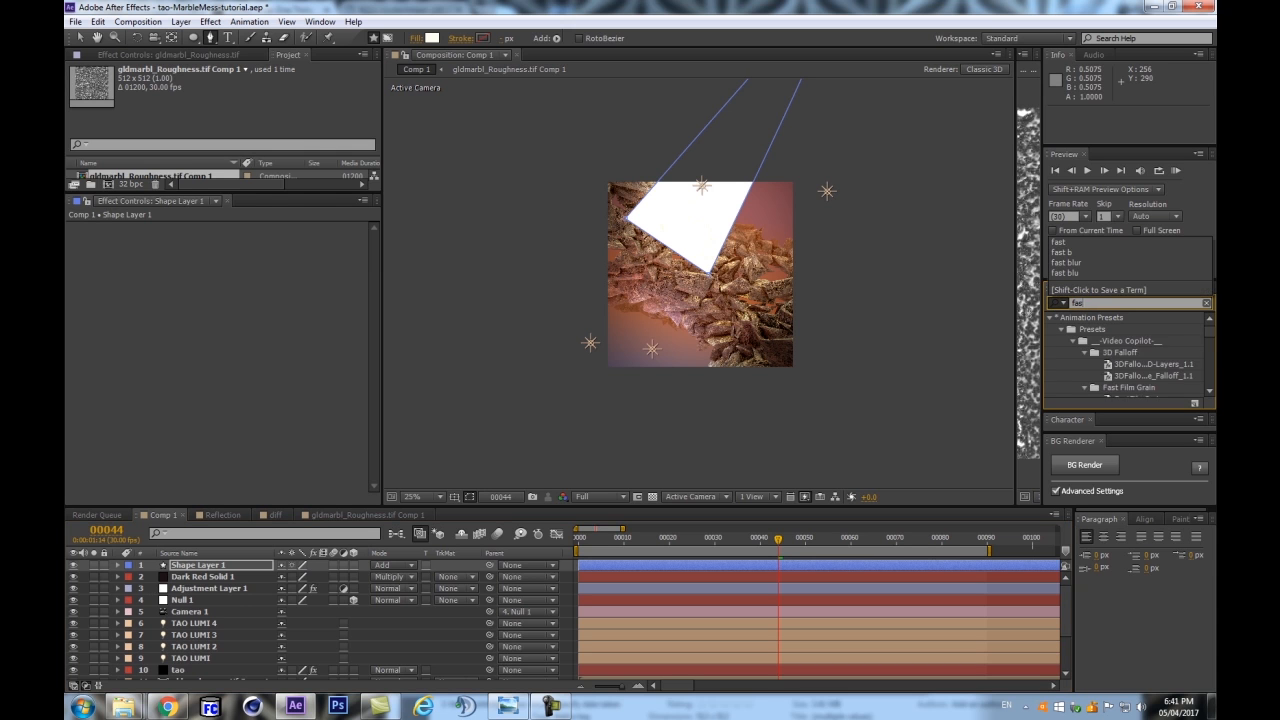
pyautogui.click(1101, 340)
pyautogui.moveTo(1101, 340); pyautogui.dragTo(185, 566)
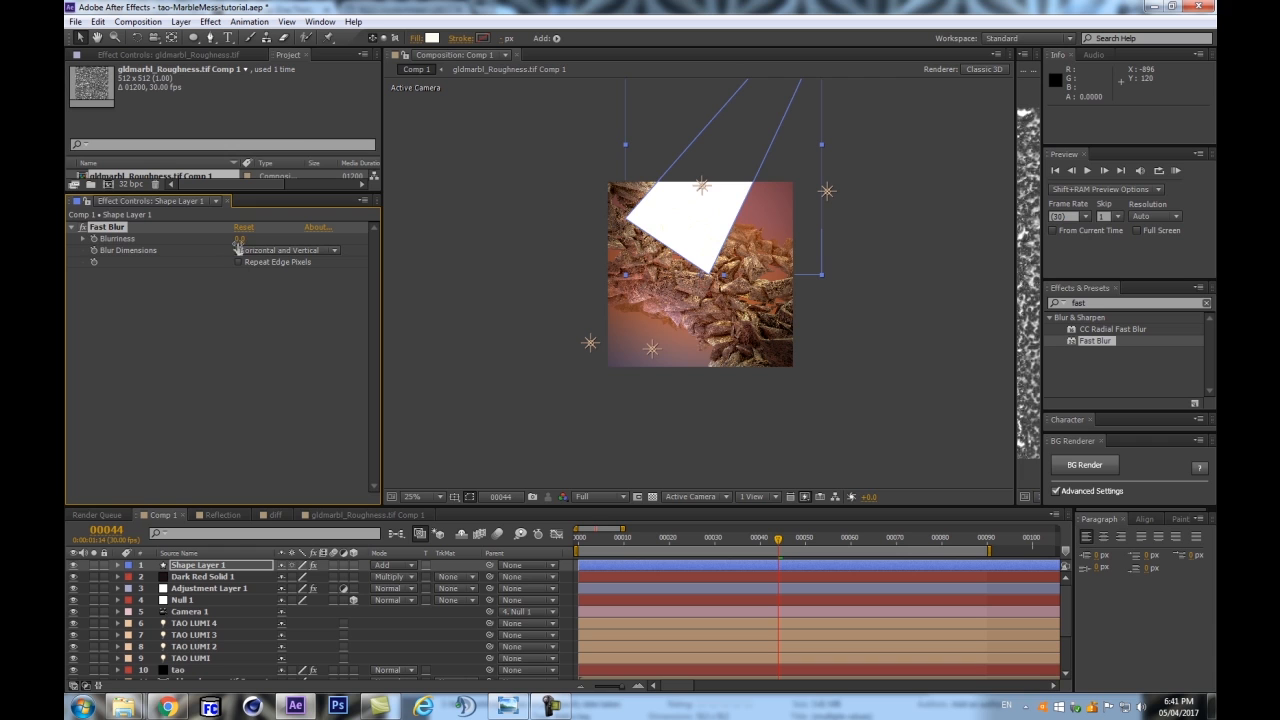
pyautogui.moveTo(239, 240); pyautogui.dragTo(520, 203)
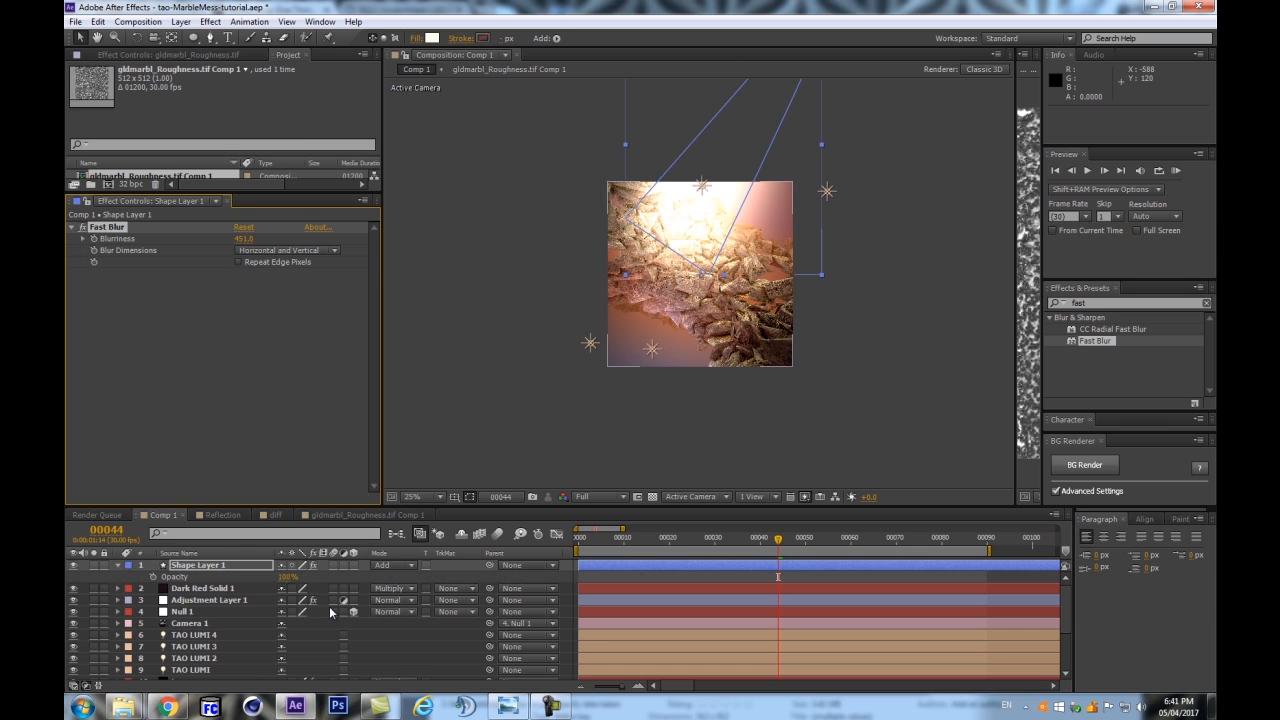
# Lower the light beam layer's opacity to 37% and move the shape down about 124 pixels
pyautogui.hotkey('alt', 'shift', 't')
pyautogui.moveTo(286, 577); pyautogui.dragTo(249, 588)
pyautogui.moveTo(729, 162); pyautogui.dragTo(733, 188)
pyautogui.press('h')
pyautogui.moveTo(909, 149); pyautogui.dragTo(828, 235)
pyautogui.press('v')
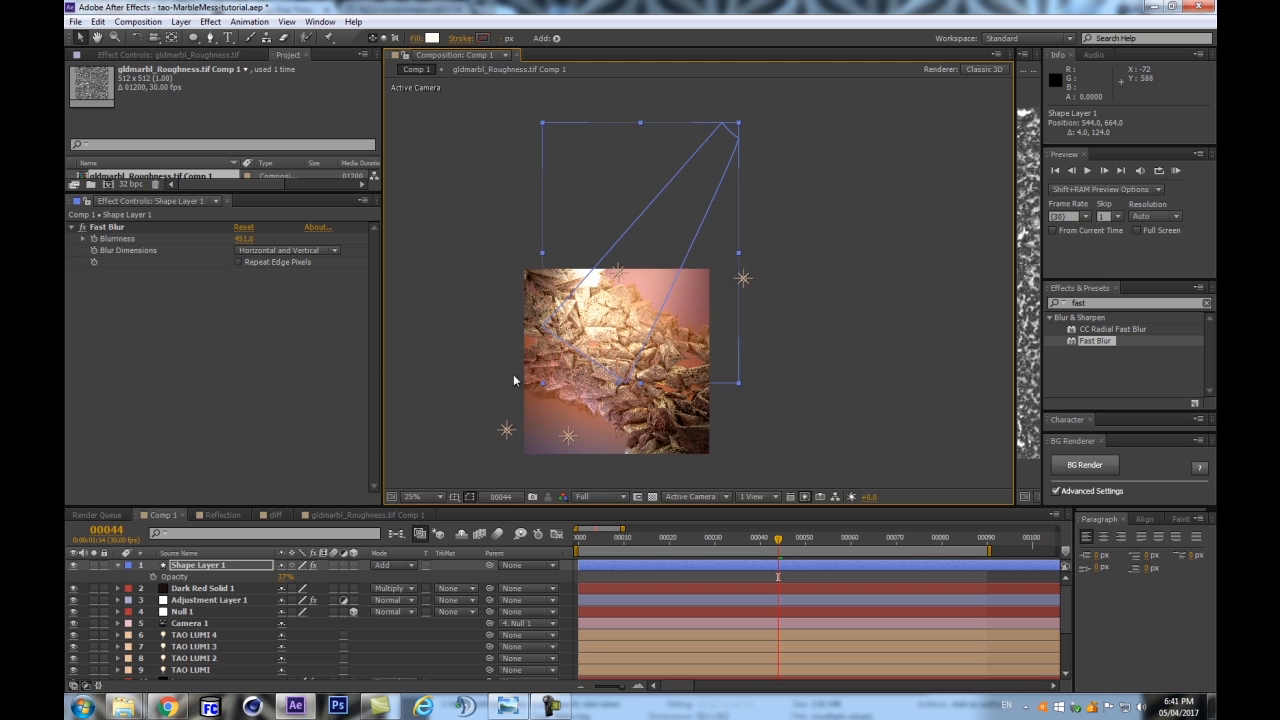
# Move the light beam layer's anchor point to the narrow tip of the beam above the frame
pyautogui.scroll(1, 583, 275)
pyautogui.scroll(-1, 566, 313)
pyautogui.press('y')
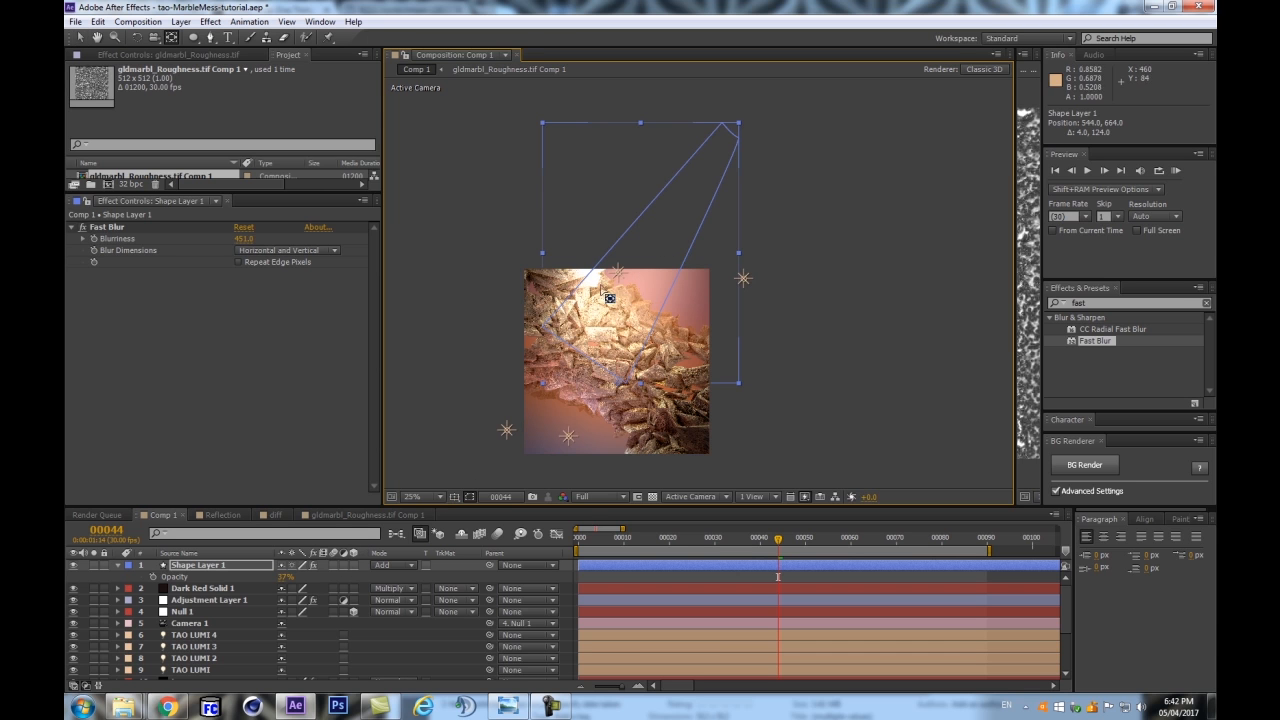
pyautogui.scroll(1, 620, 318)
pyautogui.press('h')
pyautogui.moveTo(634, 233); pyautogui.dragTo(806, 105)
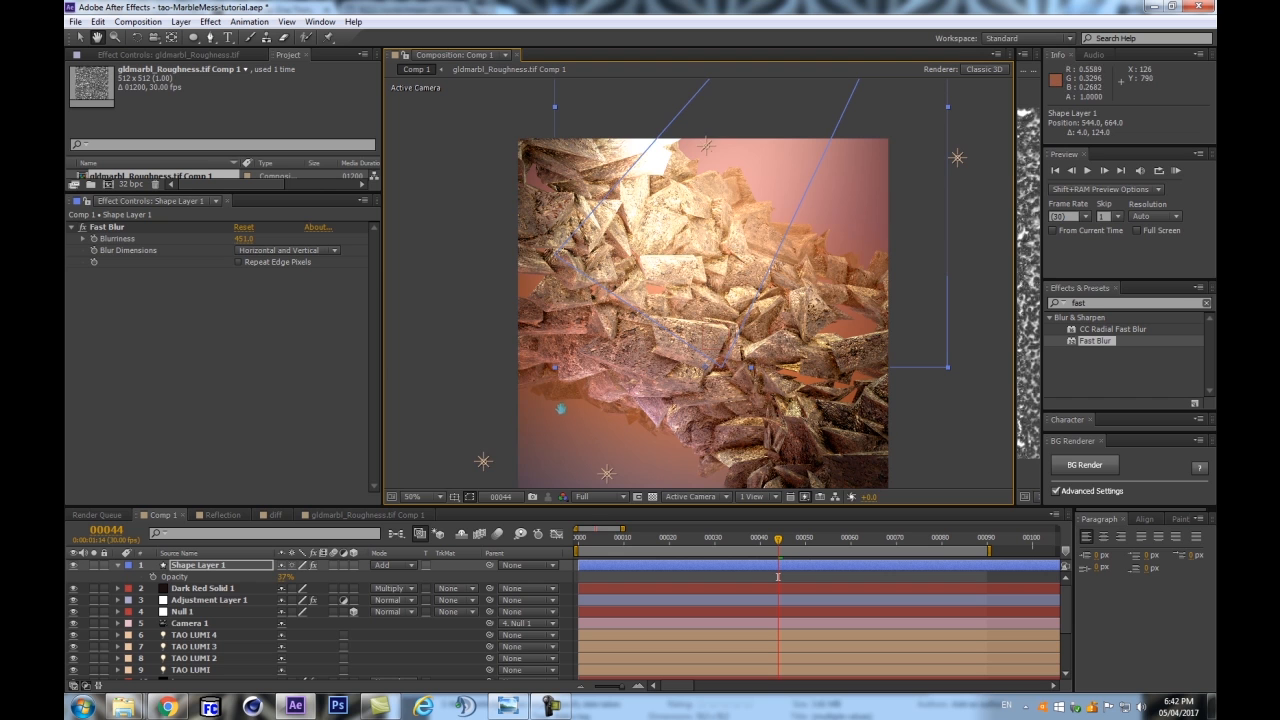
pyautogui.moveTo(561, 408); pyautogui.dragTo(562, 398)
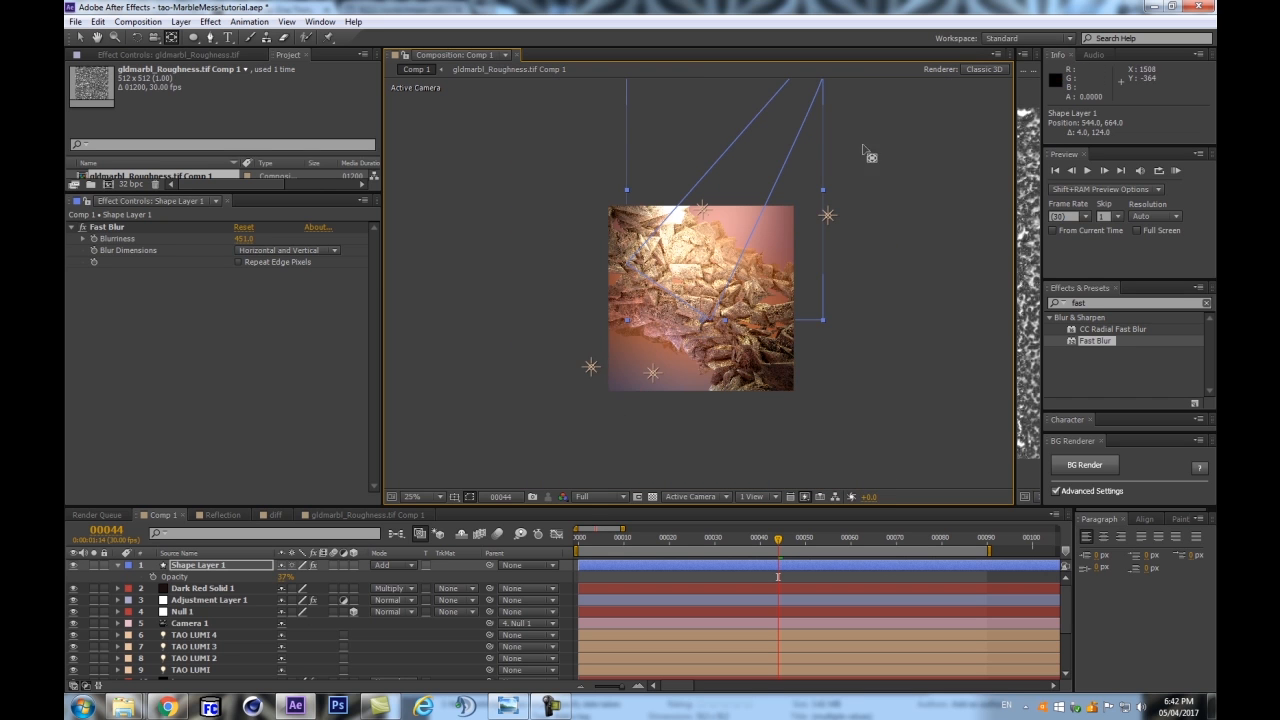
pyautogui.press('space')
pyautogui.moveTo(921, 120); pyautogui.dragTo(860, 177)
pyautogui.moveTo(648, 393); pyautogui.dragTo(766, 120)
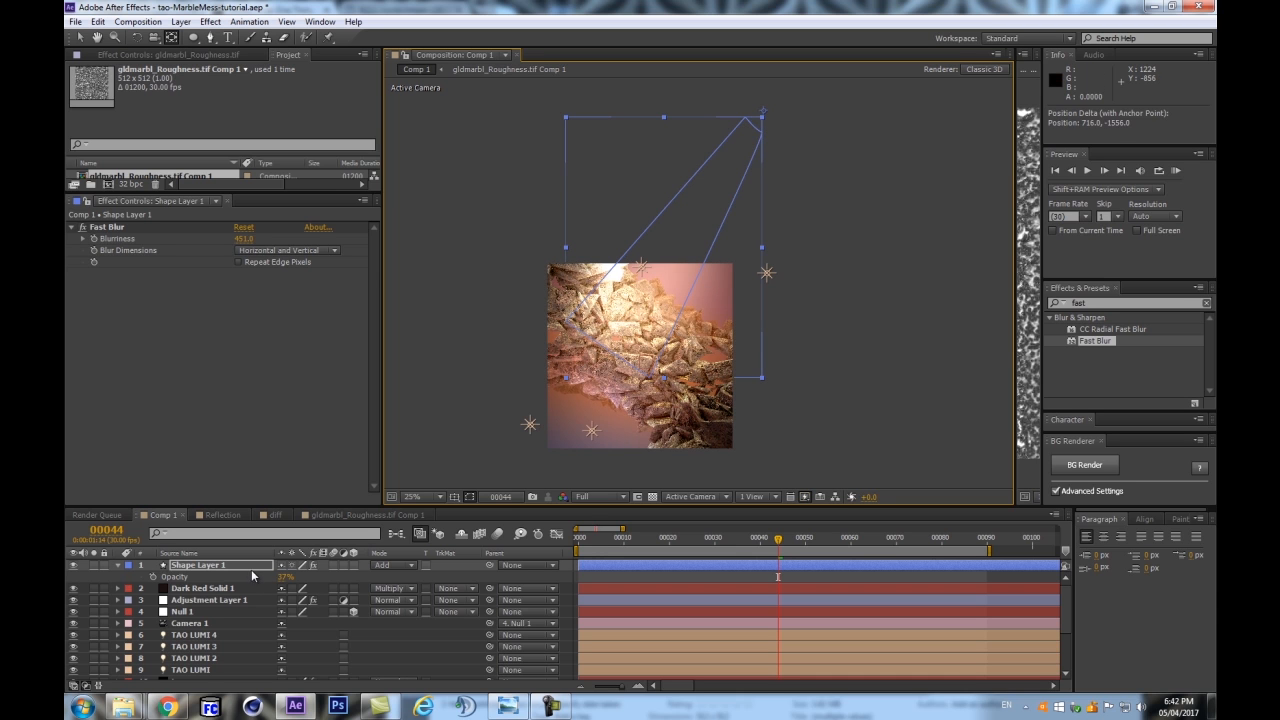
# Set the light beam layer's rotation to -3 degrees and list the layers by layer name
pyautogui.click(250, 569)
pyautogui.press('r')
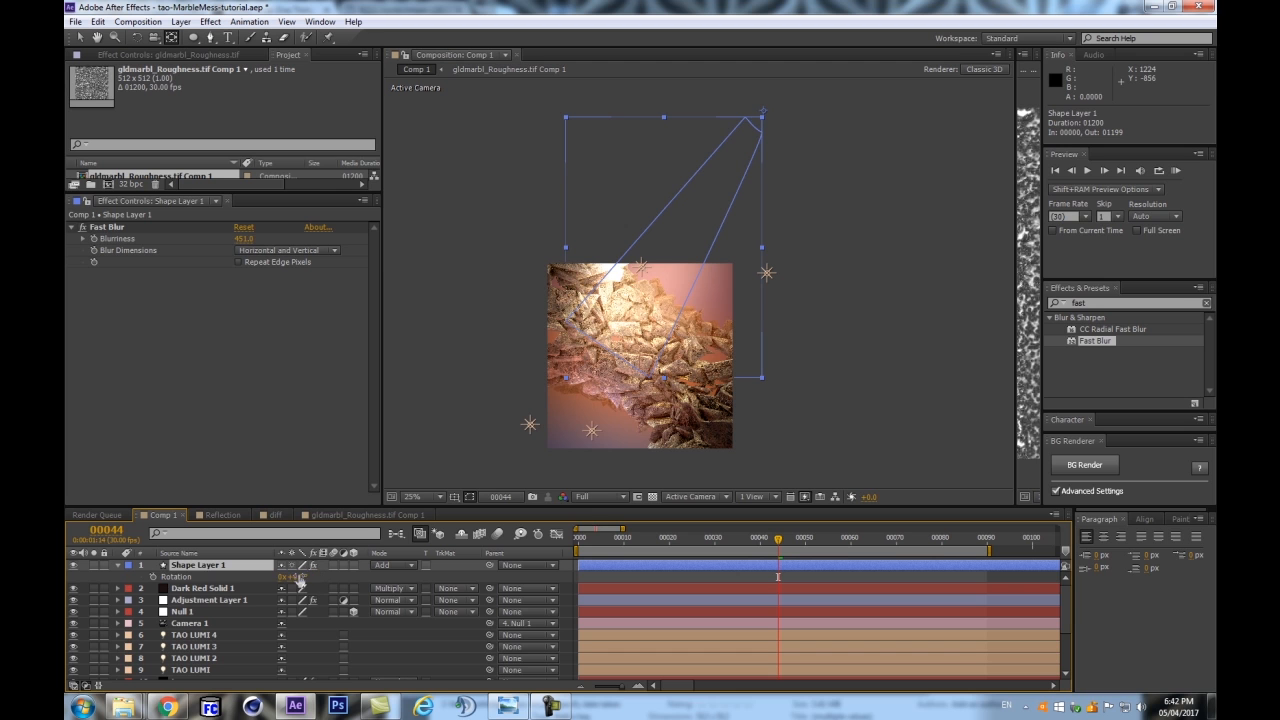
pyautogui.moveTo(303, 583)
pyautogui.mouseDown()
pyautogui.moveTo(281, 583)
pyautogui.moveTo(304, 581)
pyautogui.mouseUp()
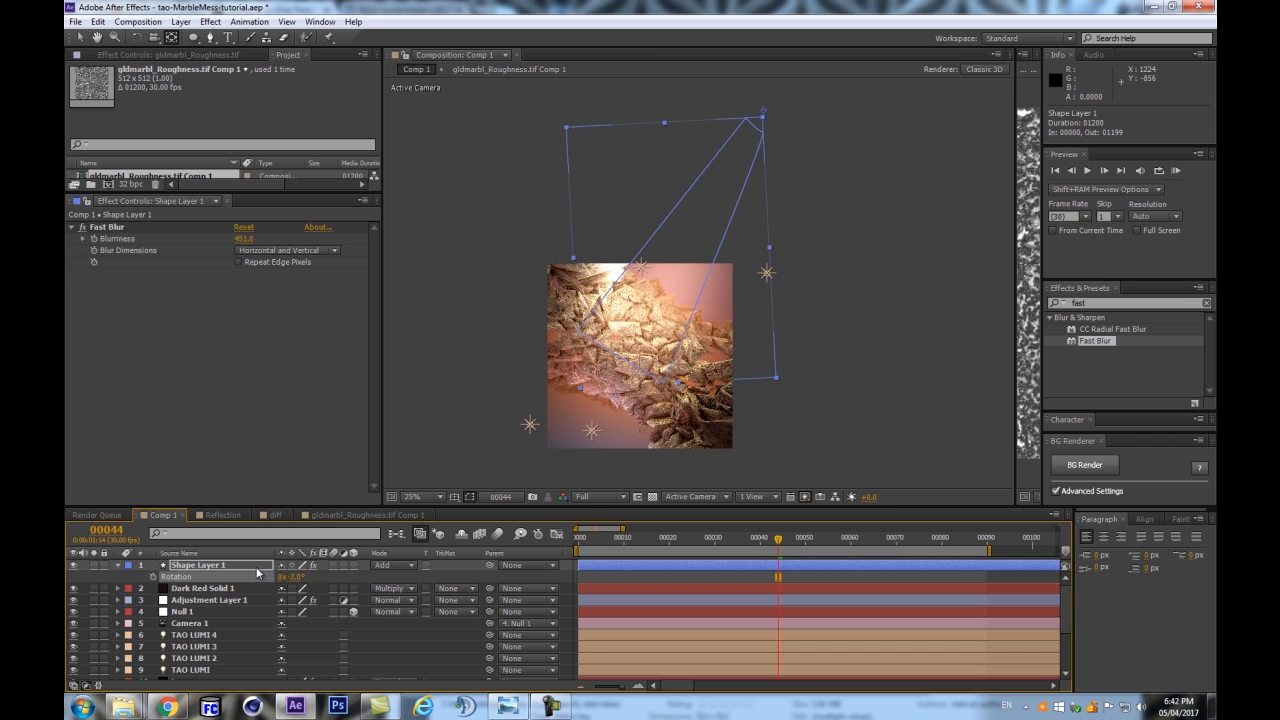
pyautogui.click(217, 556)
pyautogui.click(214, 564)
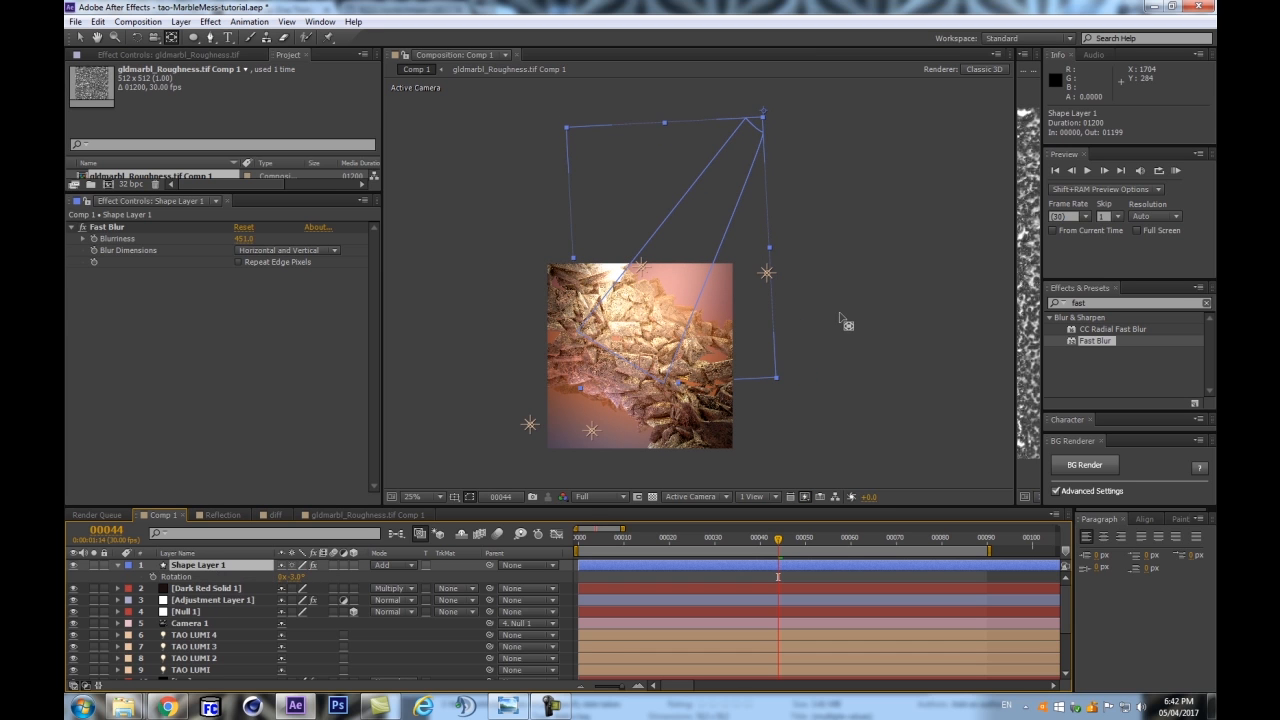
# Hide the layer controls in the composition view and inspect the blurred light beam over the image
pyautogui.hotkey('ctrl', 'shift', 'h')
pyautogui.moveTo(418, 410); pyautogui.dragTo(418, 360)
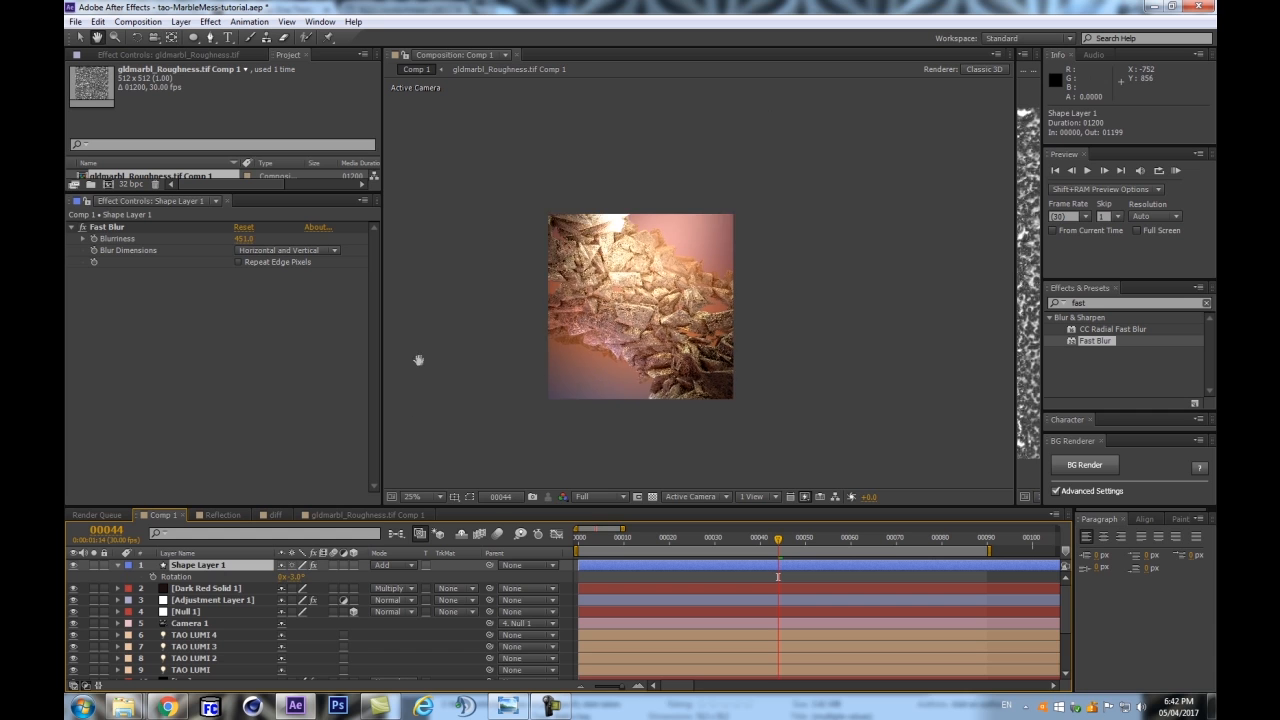
pyautogui.scroll(1, 556, 371)
pyautogui.moveTo(470, 288); pyautogui.dragTo(573, 256)
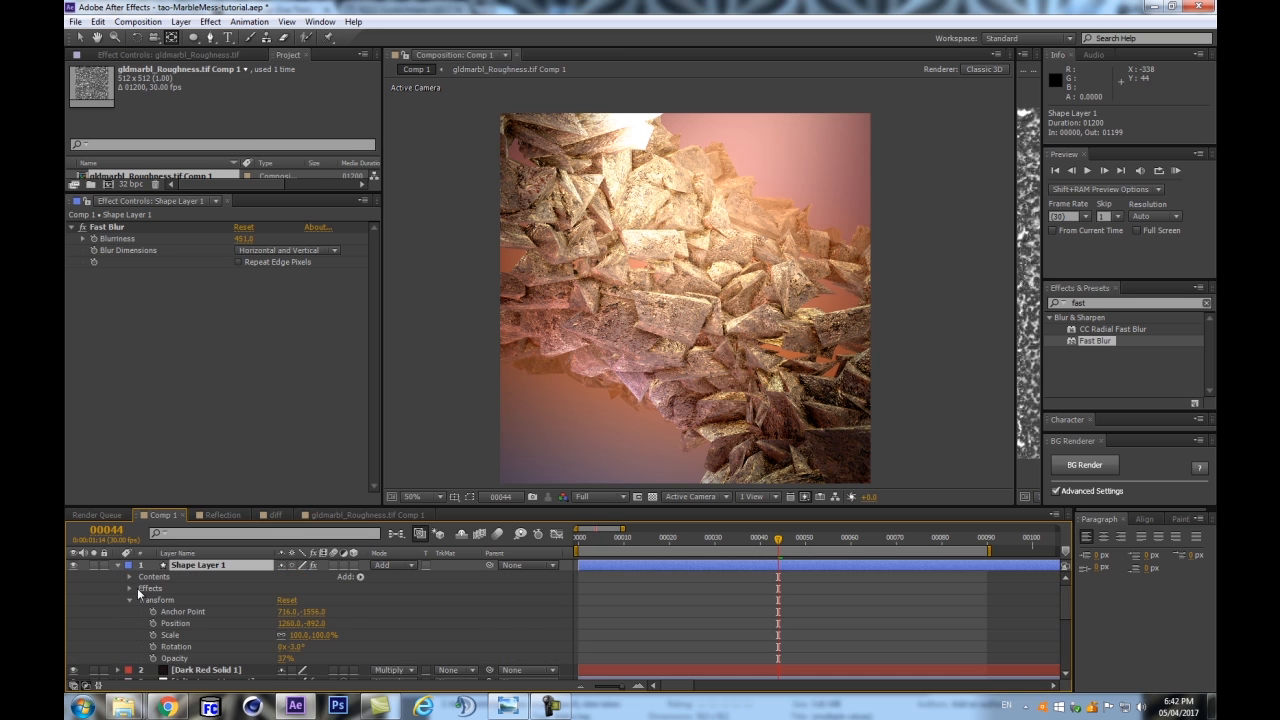
# Change the light beam shape's fill color to orange CE9449 and collapse the layer's properties
pyautogui.click(129, 576)
pyautogui.click(141, 588)
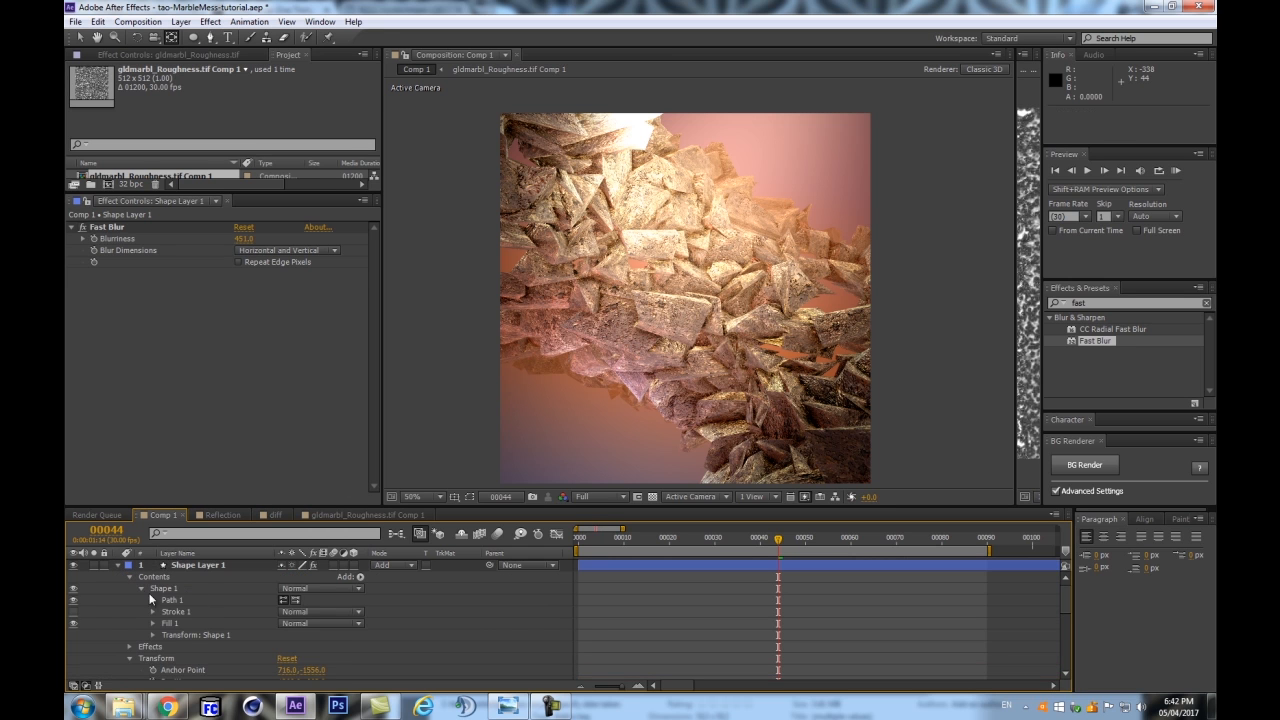
pyautogui.click(152, 625)
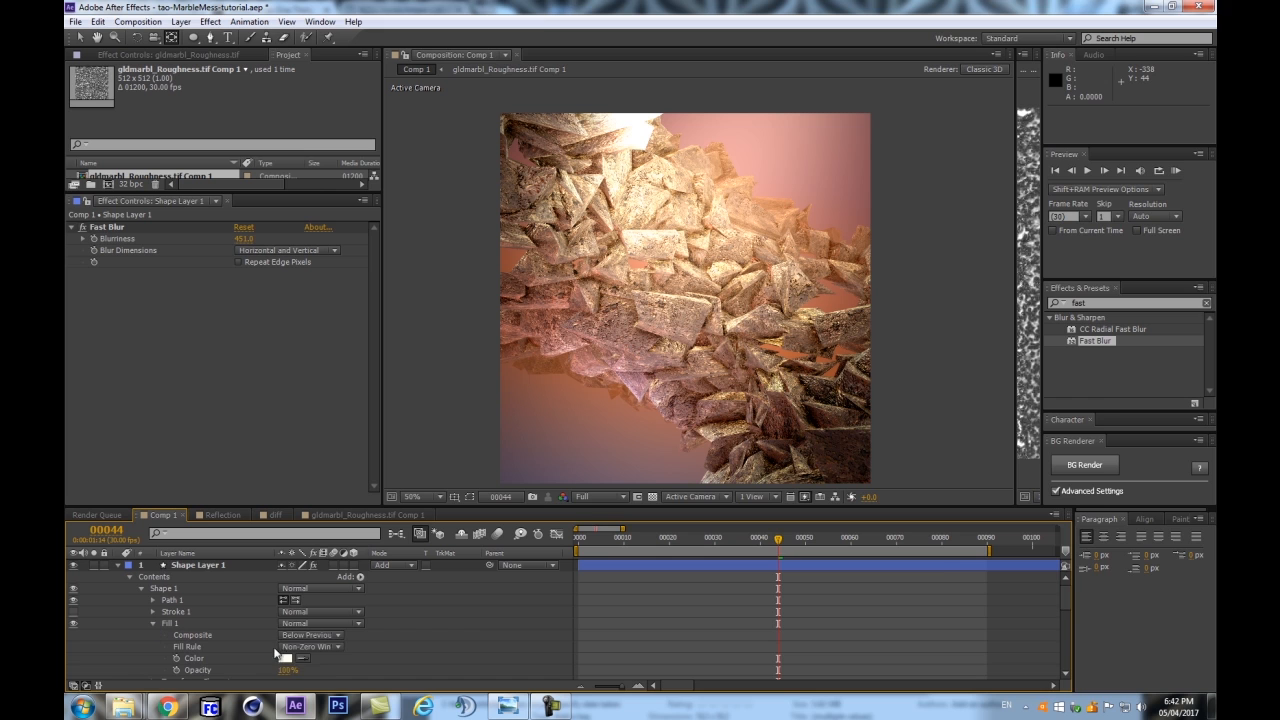
pyautogui.click(285, 658)
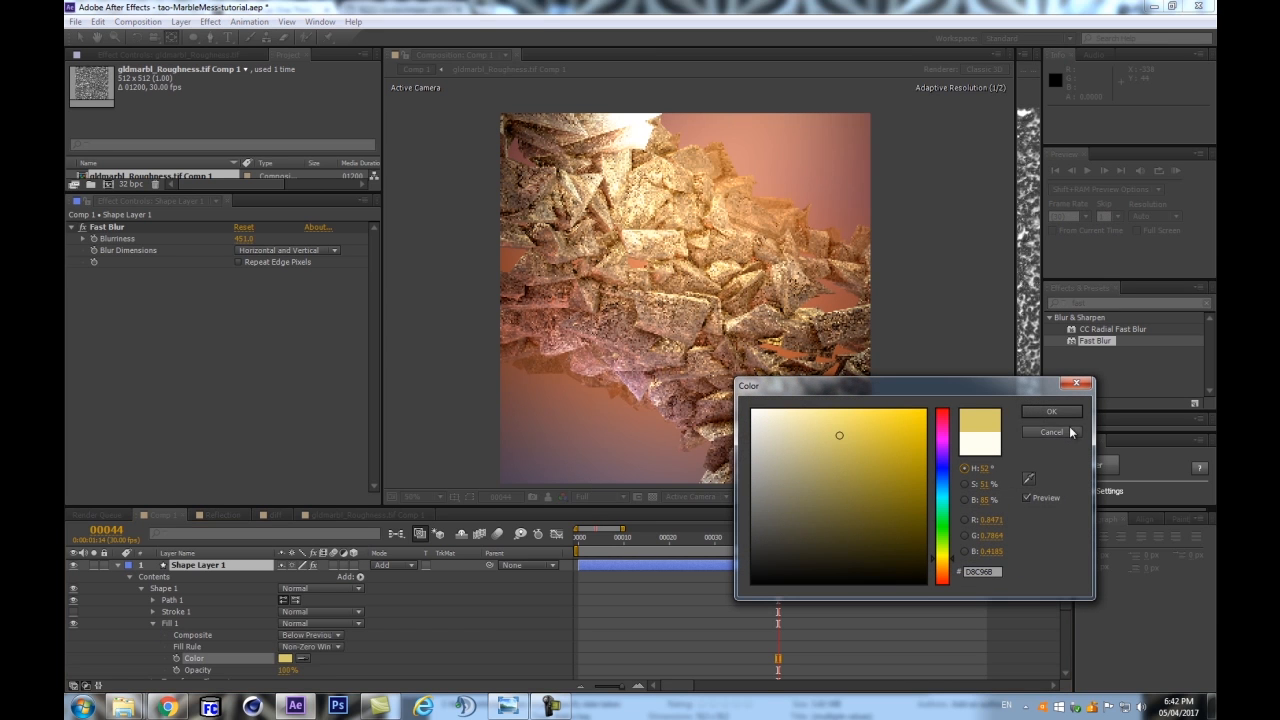
pyautogui.moveTo(862, 440)
pyautogui.mouseDown()
pyautogui.moveTo(909, 506)
pyautogui.moveTo(899, 469)
pyautogui.moveTo(869, 465)
pyautogui.mouseUp()
pyautogui.click(952, 564)
pyautogui.moveTo(952, 568); pyautogui.dragTo(945, 573)
pyautogui.moveTo(887, 448); pyautogui.dragTo(864, 442)
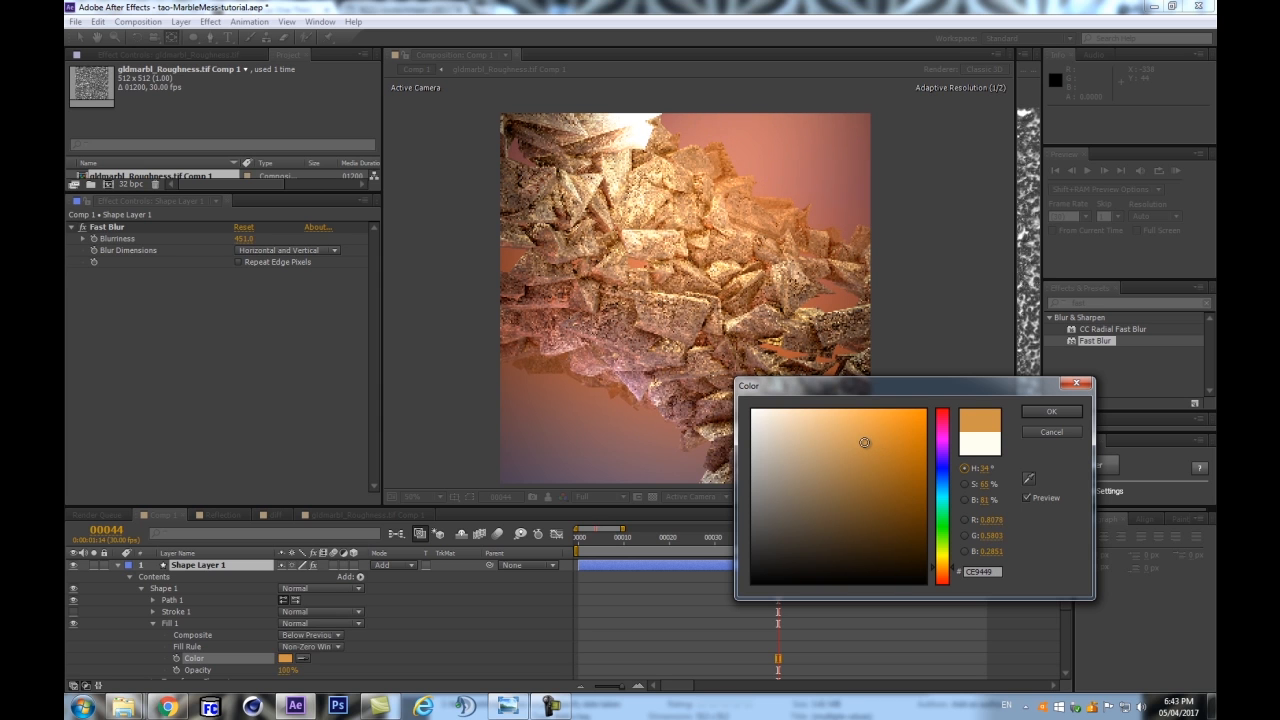
pyautogui.click(1074, 409)
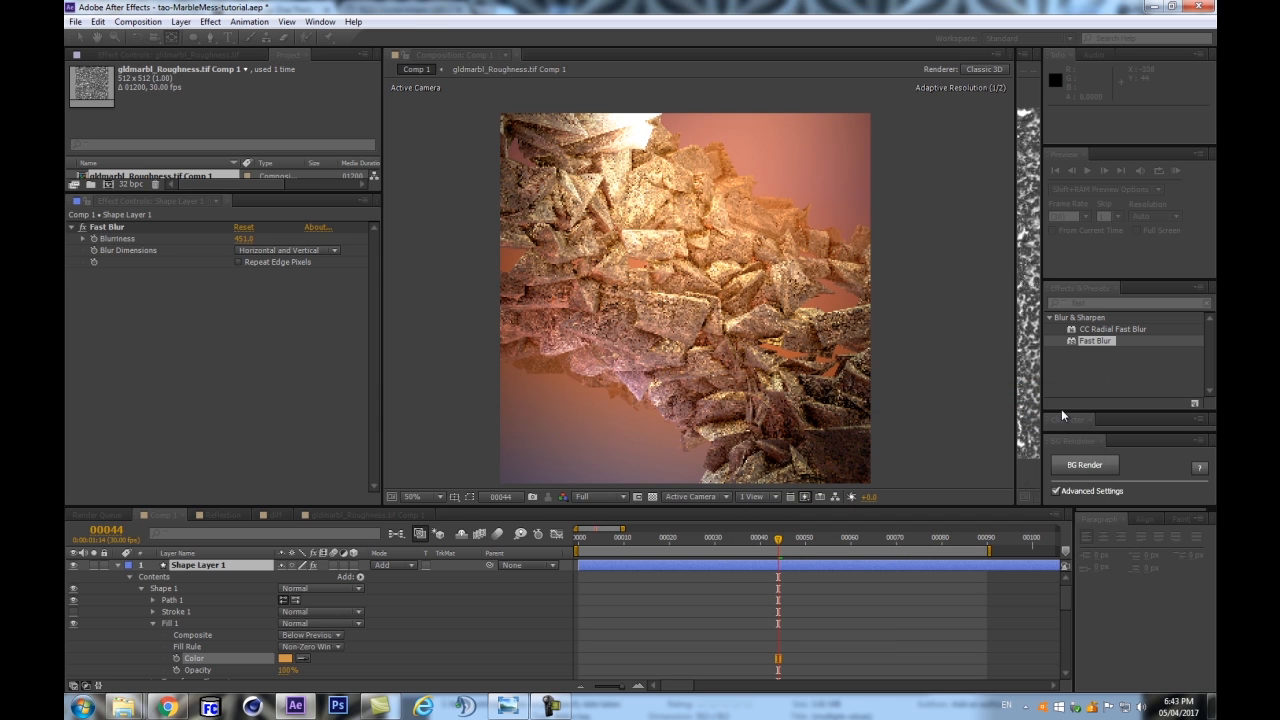
pyautogui.click(180, 568)
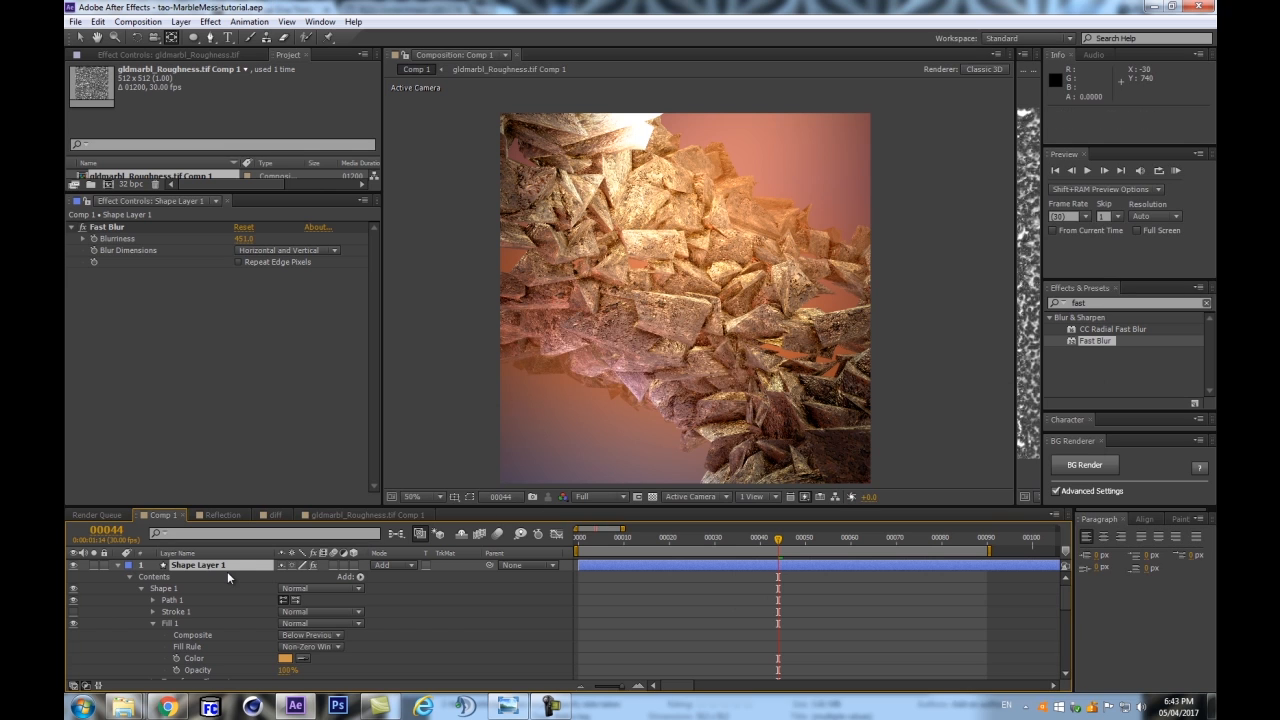
pyautogui.click(117, 565)
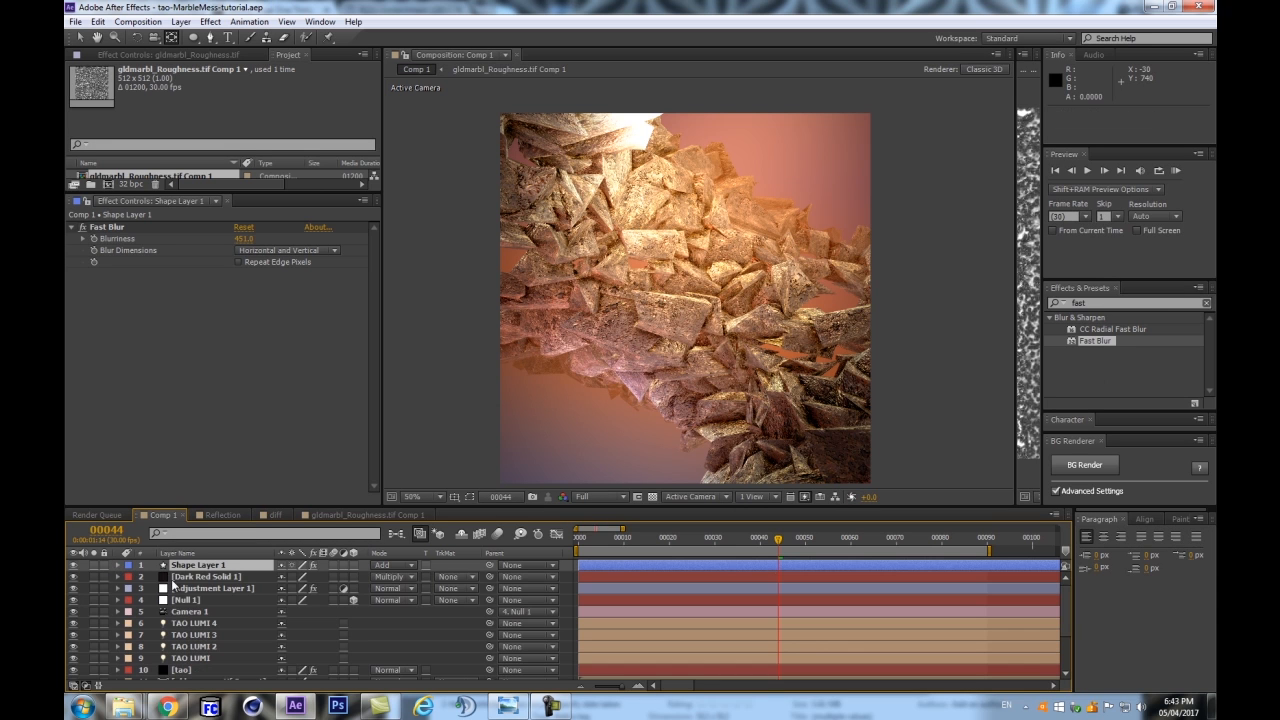
# Add the expression wiggle(2,60); to the light beam layer's rotation and check the motion by moving through the timeline
pyautogui.press('r')
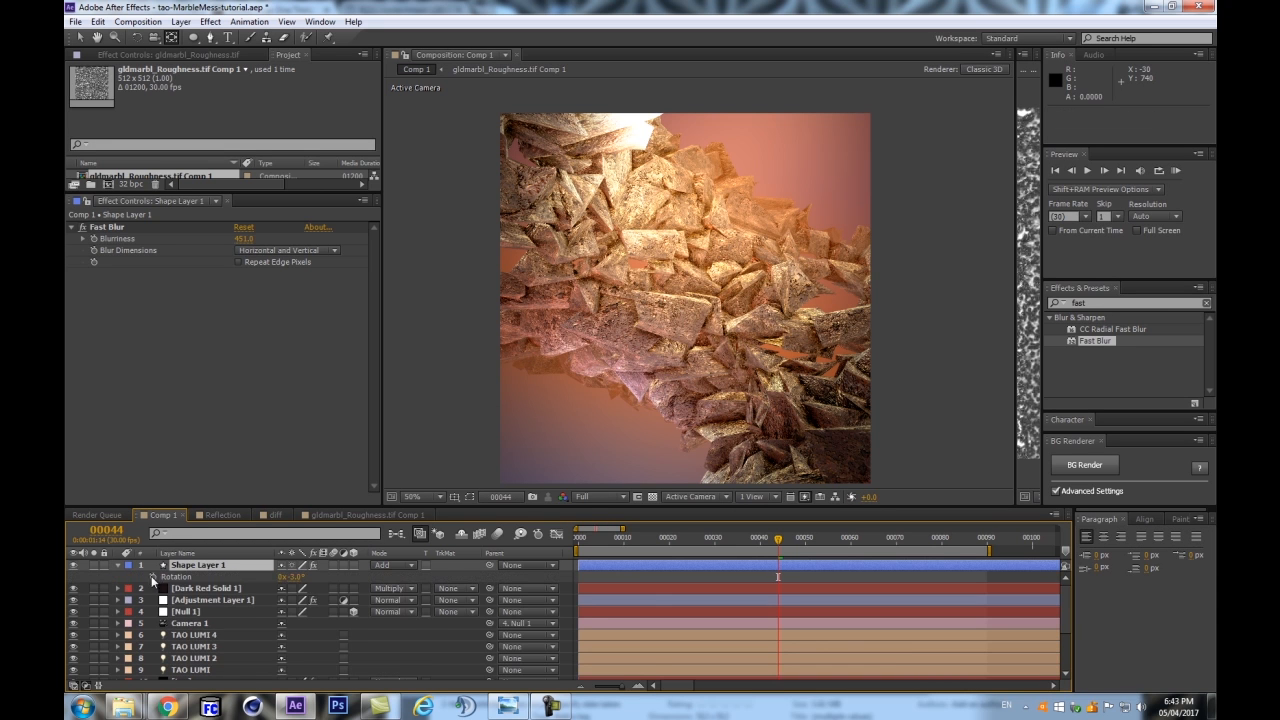
pyautogui.keyDown('alt'); pyautogui.click(152, 577); pyautogui.keyUp('alt')
pyautogui.write('wiggle(2,60);')
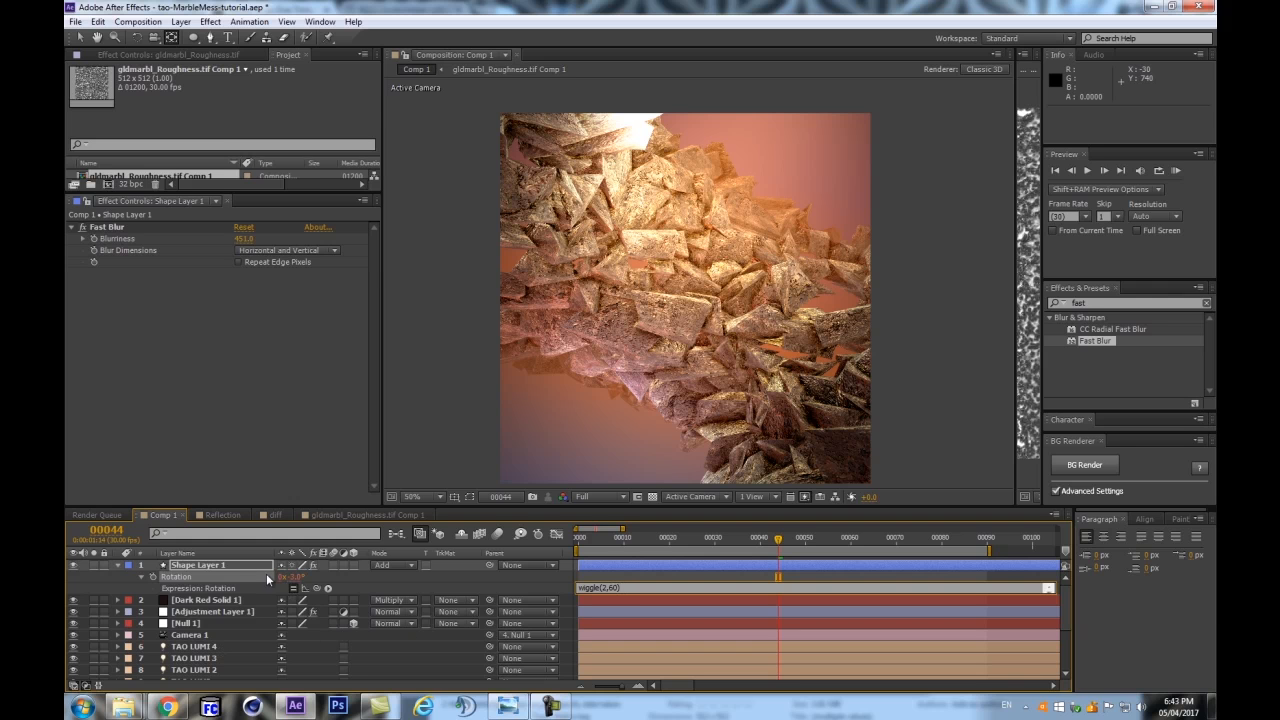
pyautogui.click(239, 565)
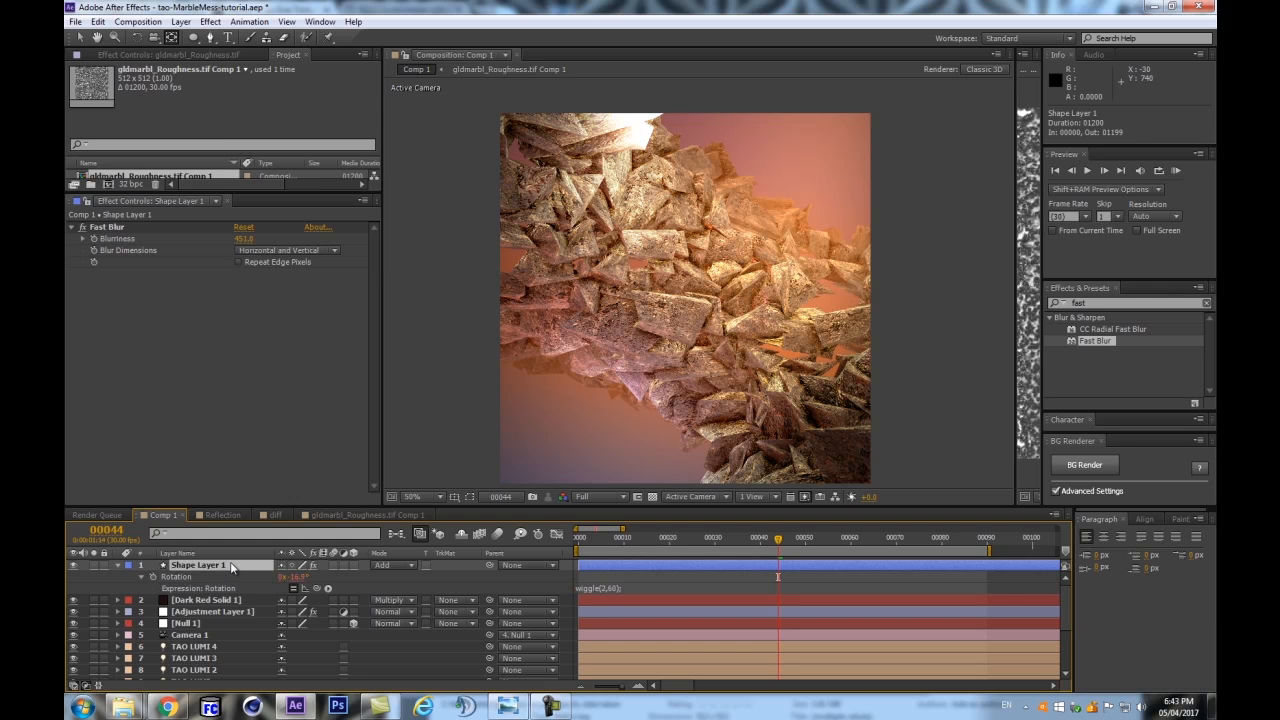
pyautogui.moveTo(638, 540); pyautogui.dragTo(783, 545)
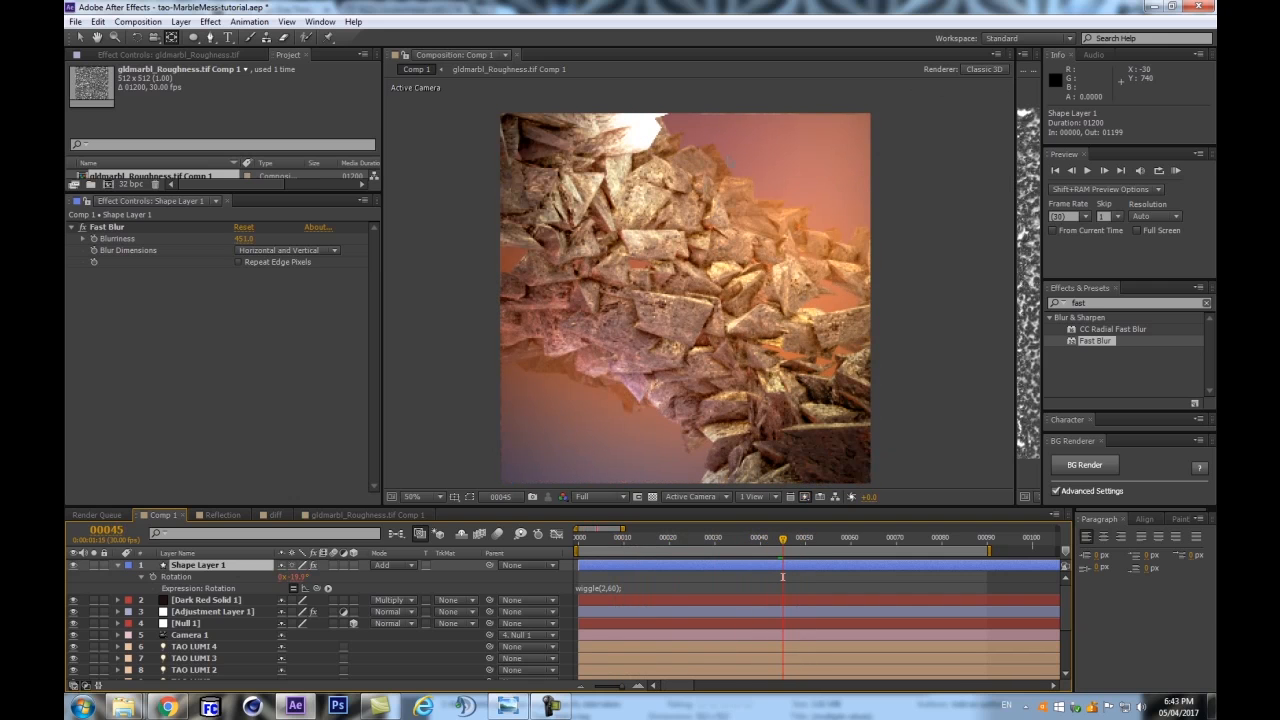
# Solo the light beam layer and preview its wiggling rotation
pyautogui.click(93, 565)
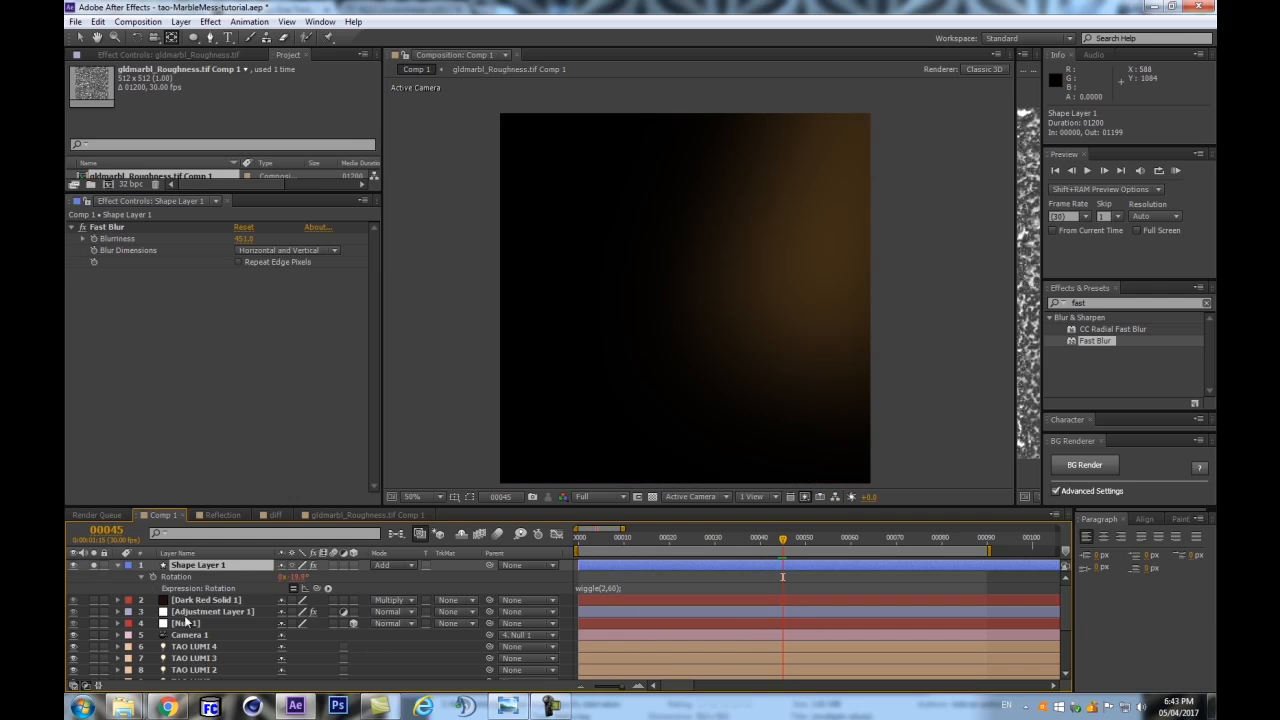
pyautogui.press('KP_0')
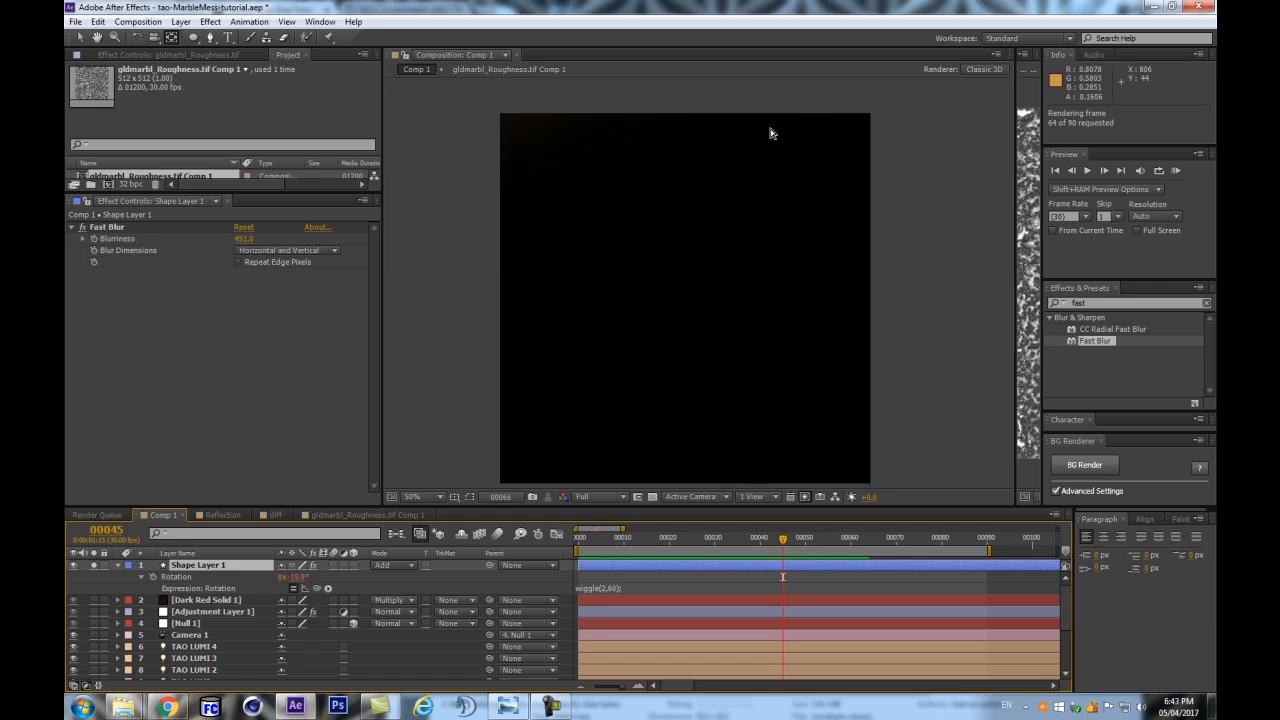
pyautogui.click(645, 347)
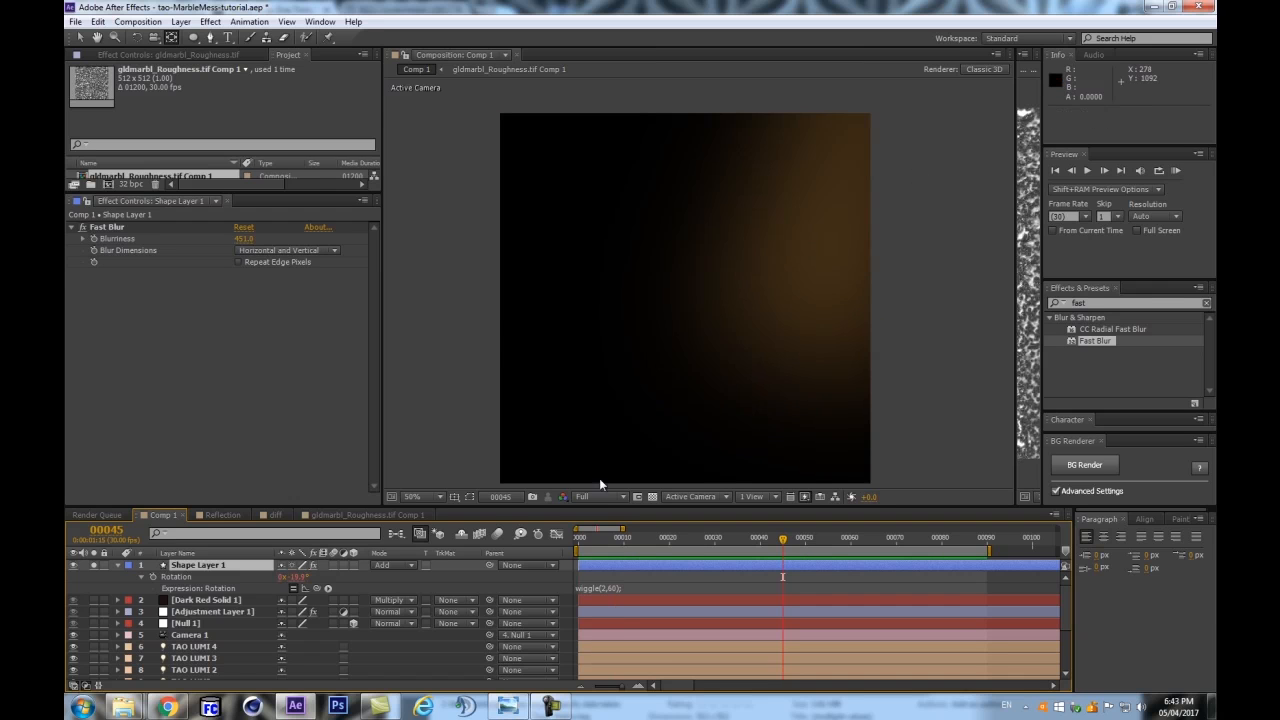
# Slow the rotation expression to wiggle(0.67,60);, shift the beam's base rotation at frame 15 and preview the motion
pyautogui.click(597, 586)
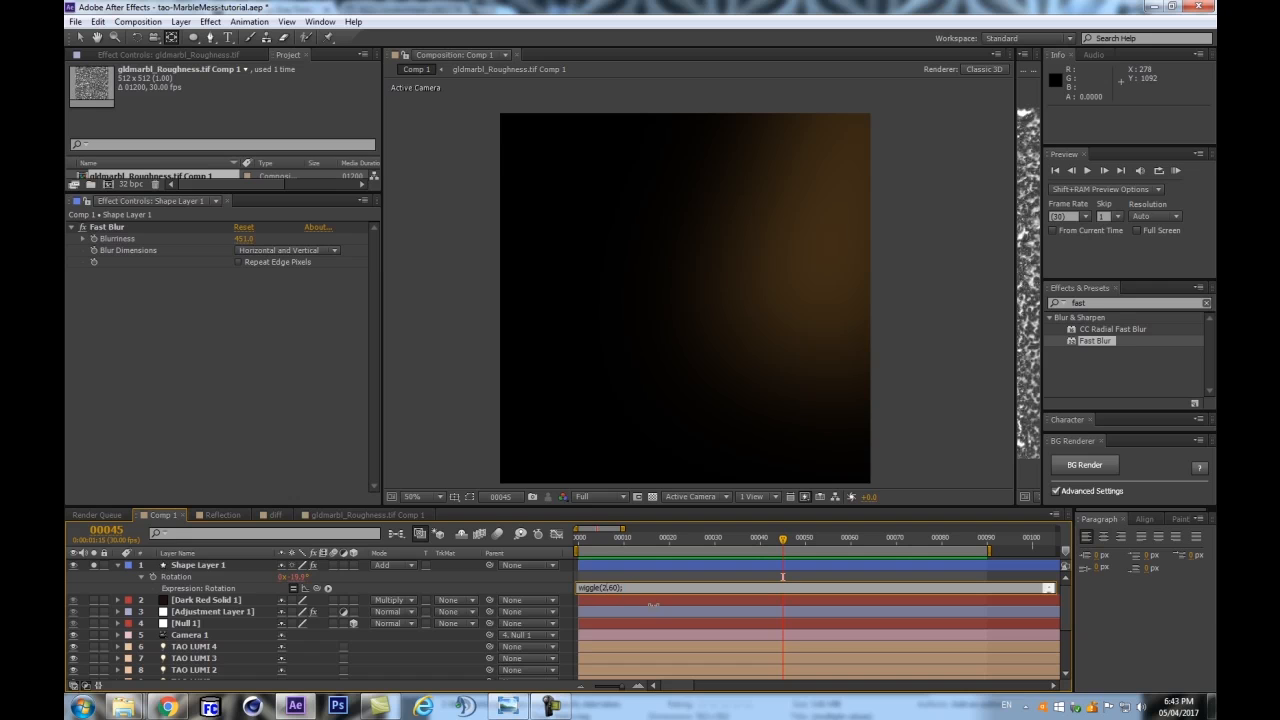
pyautogui.write('0.67')
pyautogui.click(192, 565)
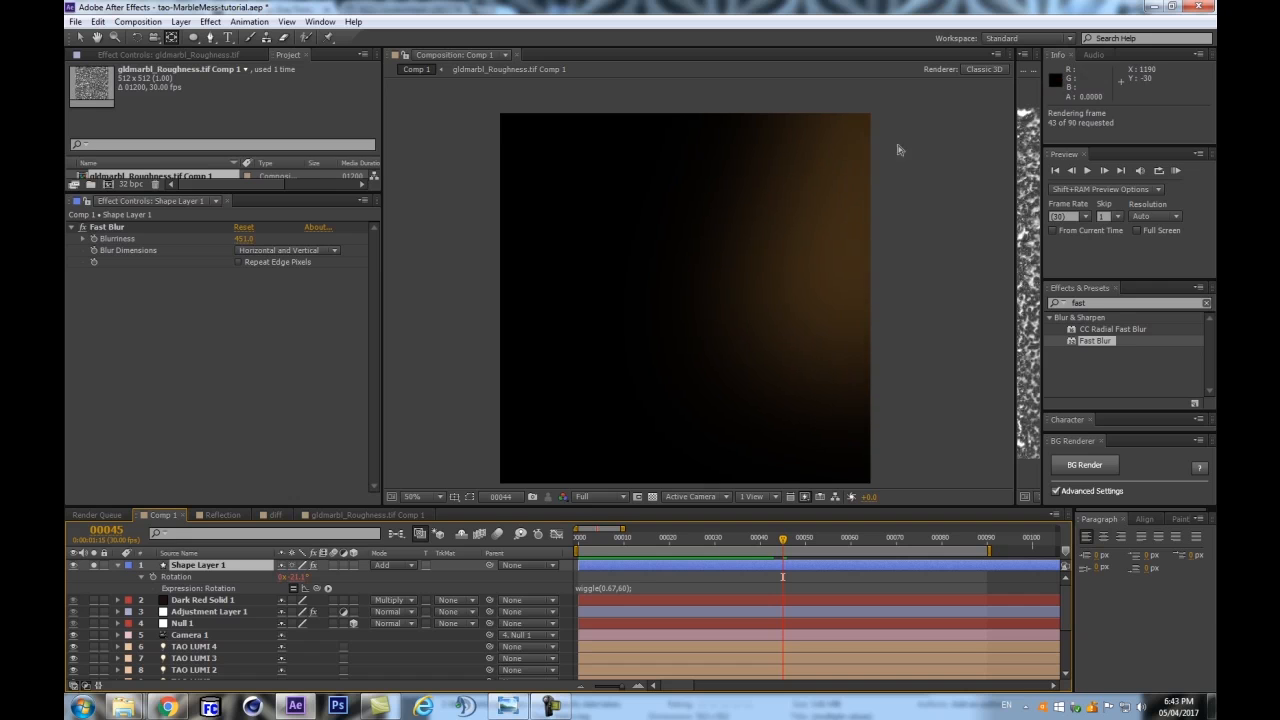
pyautogui.moveTo(590, 540); pyautogui.dragTo(646, 541)
pyautogui.click(153, 577)
pyautogui.moveTo(284, 577); pyautogui.dragTo(319, 581)
pyautogui.press('KP_0')
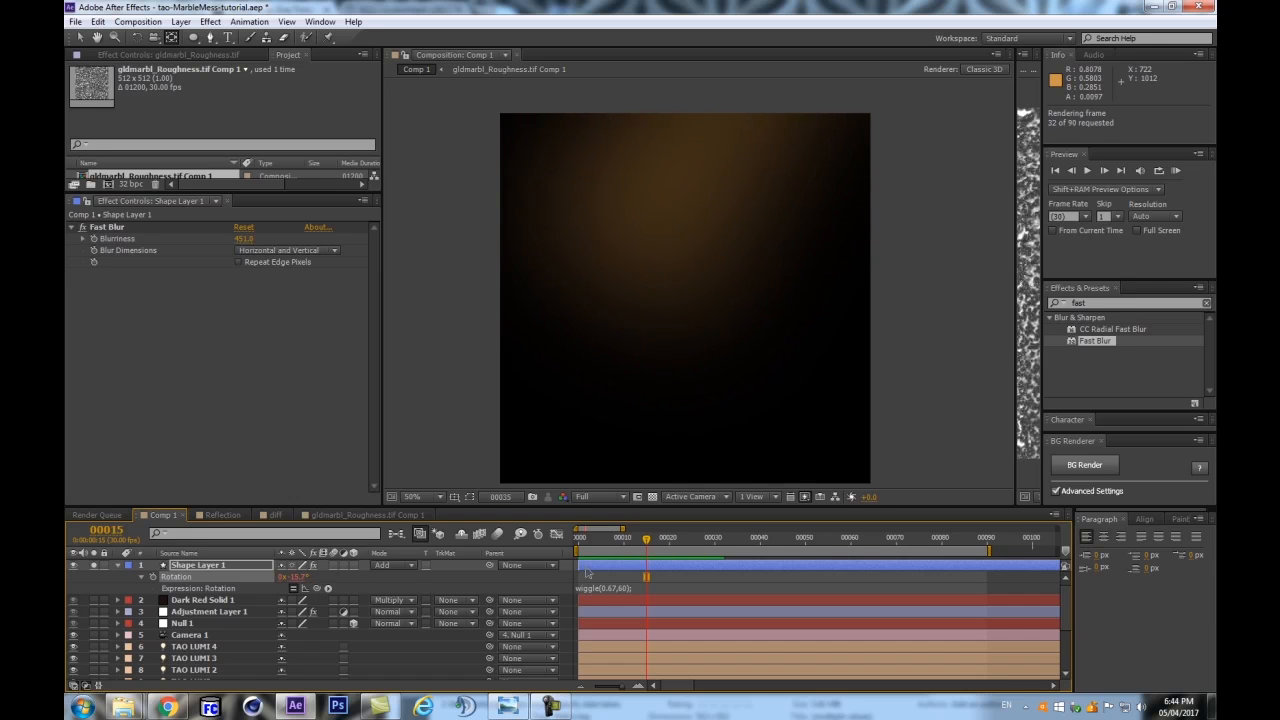
# Reduce the rotation wiggle's amplitude to 30, readjust the beam's base rotation and preview the motion
pyautogui.click(617, 586)
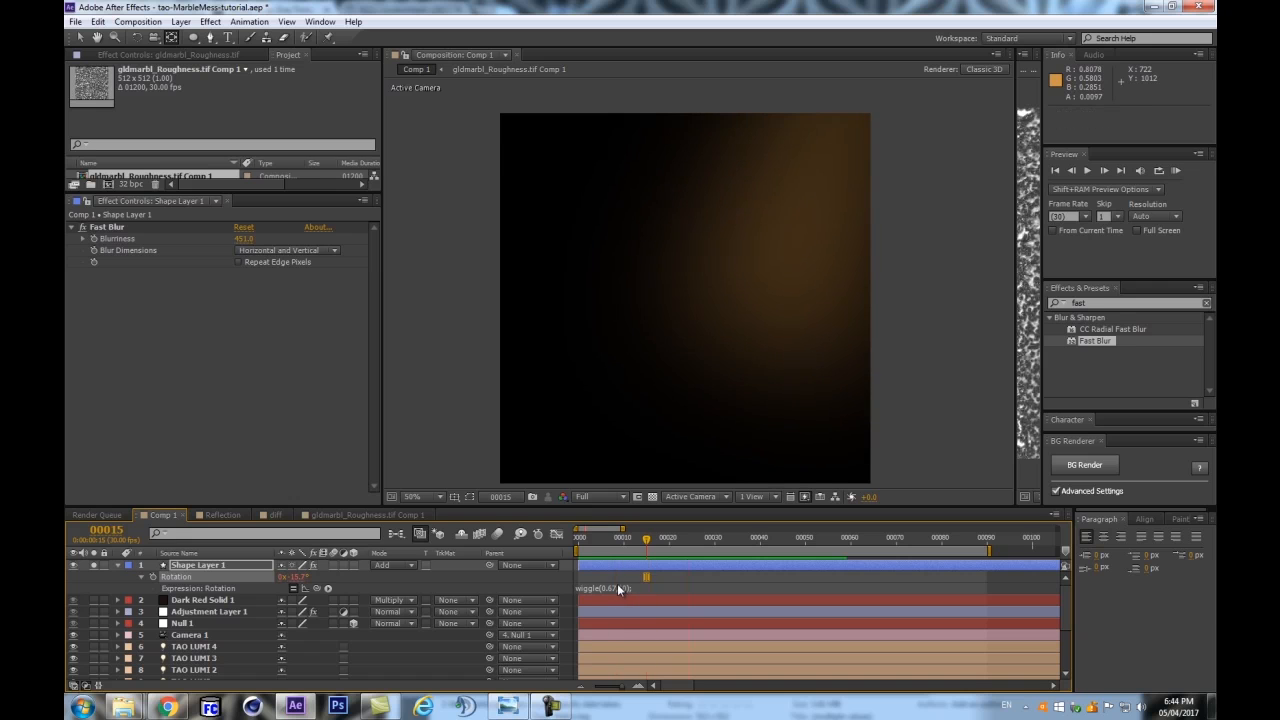
pyautogui.click(620, 588)
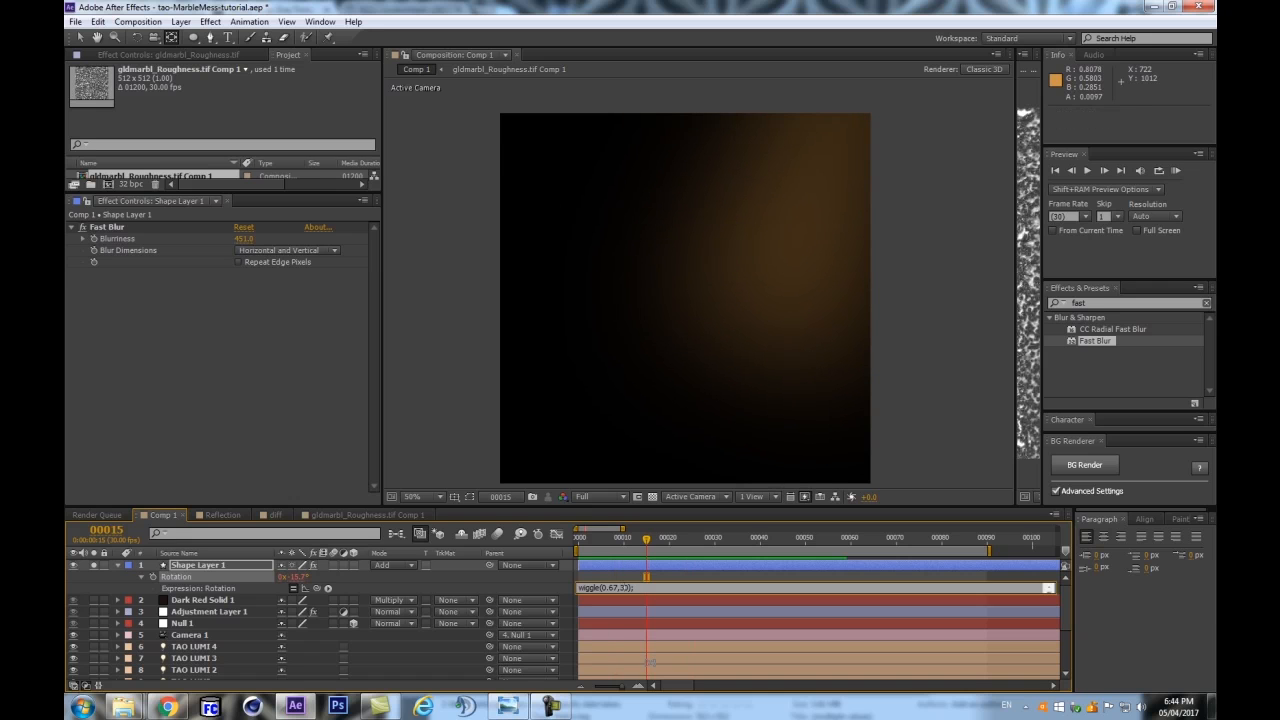
pyautogui.click(255, 566)
pyautogui.moveTo(298, 577); pyautogui.dragTo(289, 577)
pyautogui.press('KP_0')
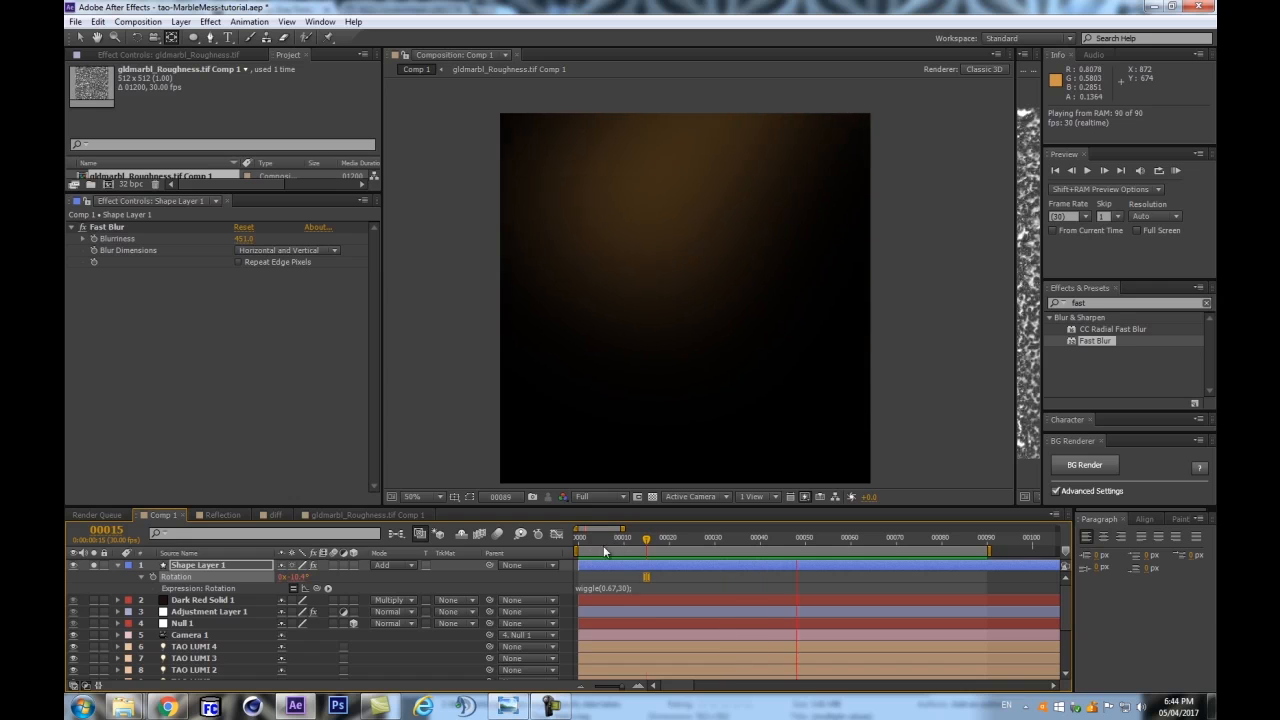
# Add seedRandom(456234); above the wiggle line in the beam's rotation expression and enlarge the timeline area
pyautogui.click(578, 588)
pyautogui.press('BackSpace')
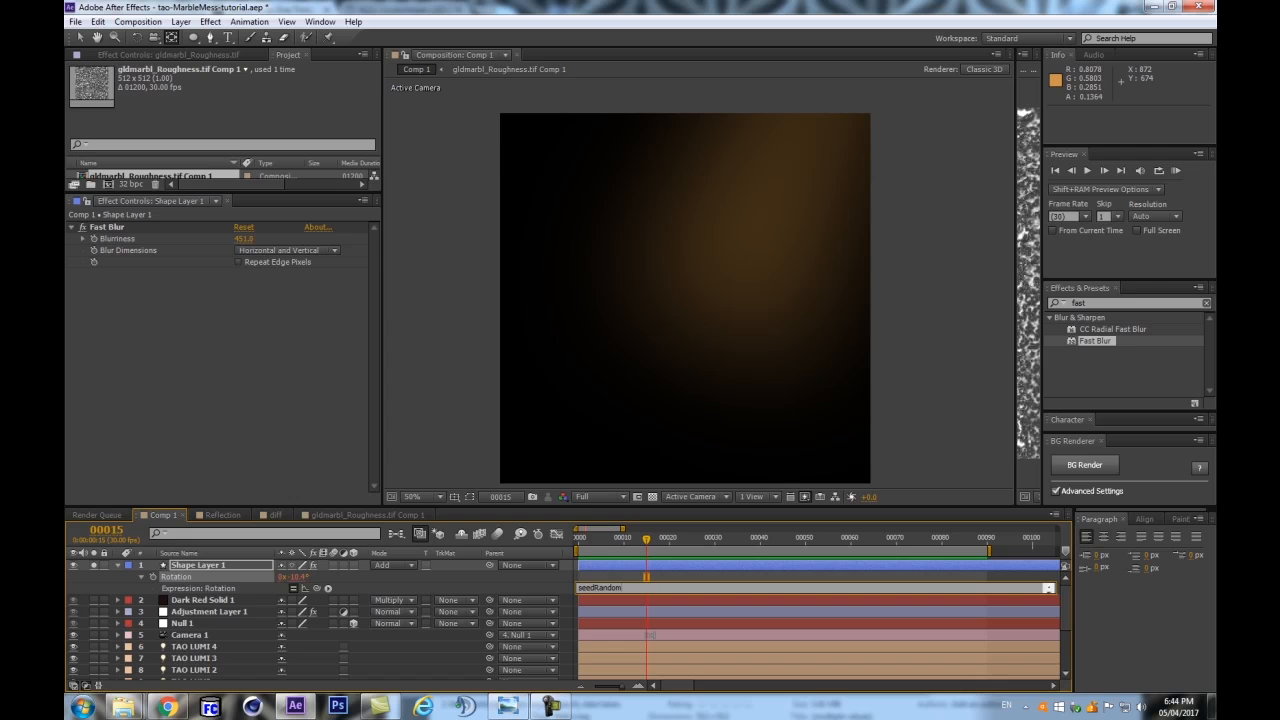
pyautogui.write('seedRandom(456234);')
pyautogui.click(228, 565)
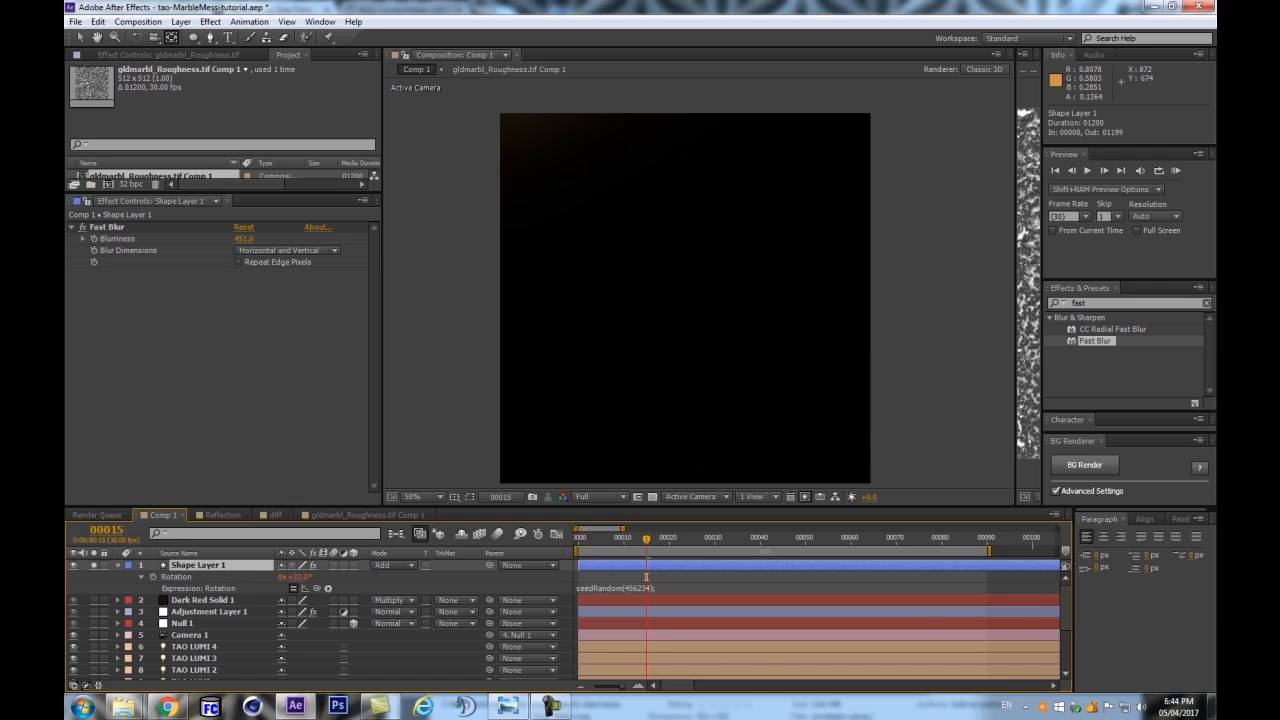
pyautogui.moveTo(796, 507); pyautogui.dragTo(744, 480)
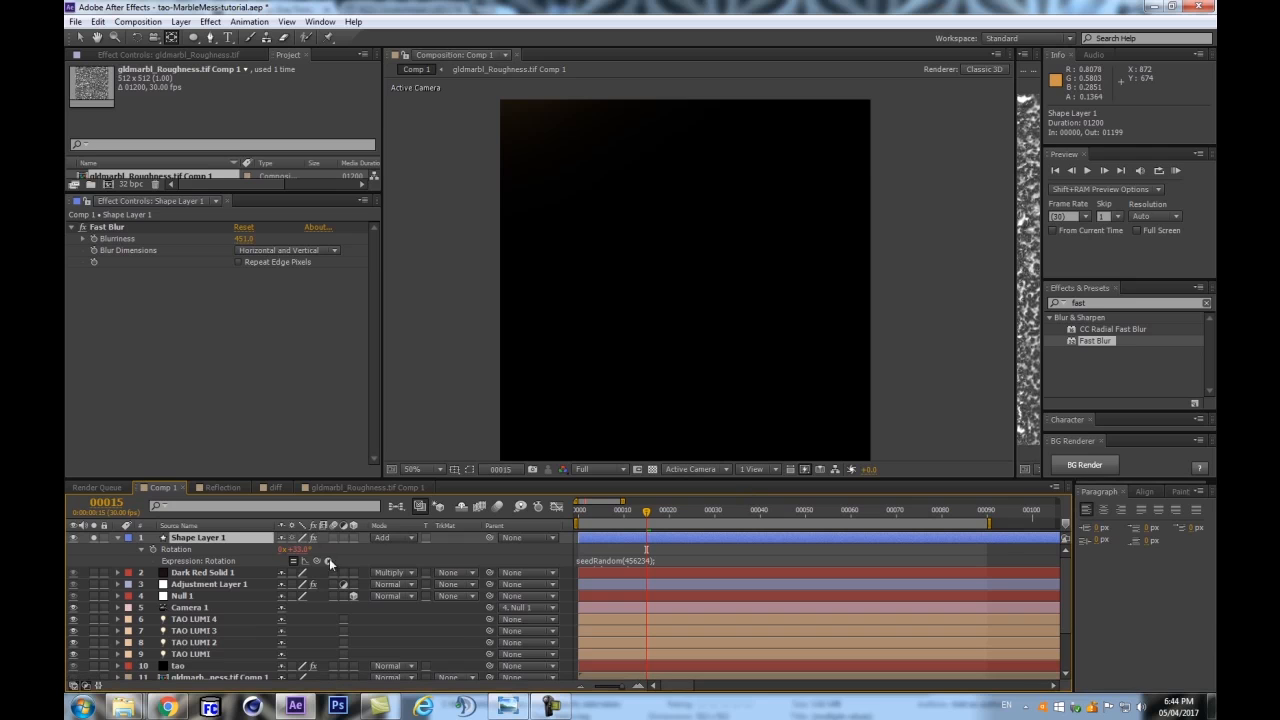
# Adjust the beam's base rotation to bring the light back into the frame and preview the seeded wiggle
pyautogui.moveTo(295, 548); pyautogui.dragTo(270, 550)
pyautogui.press('KP_0')
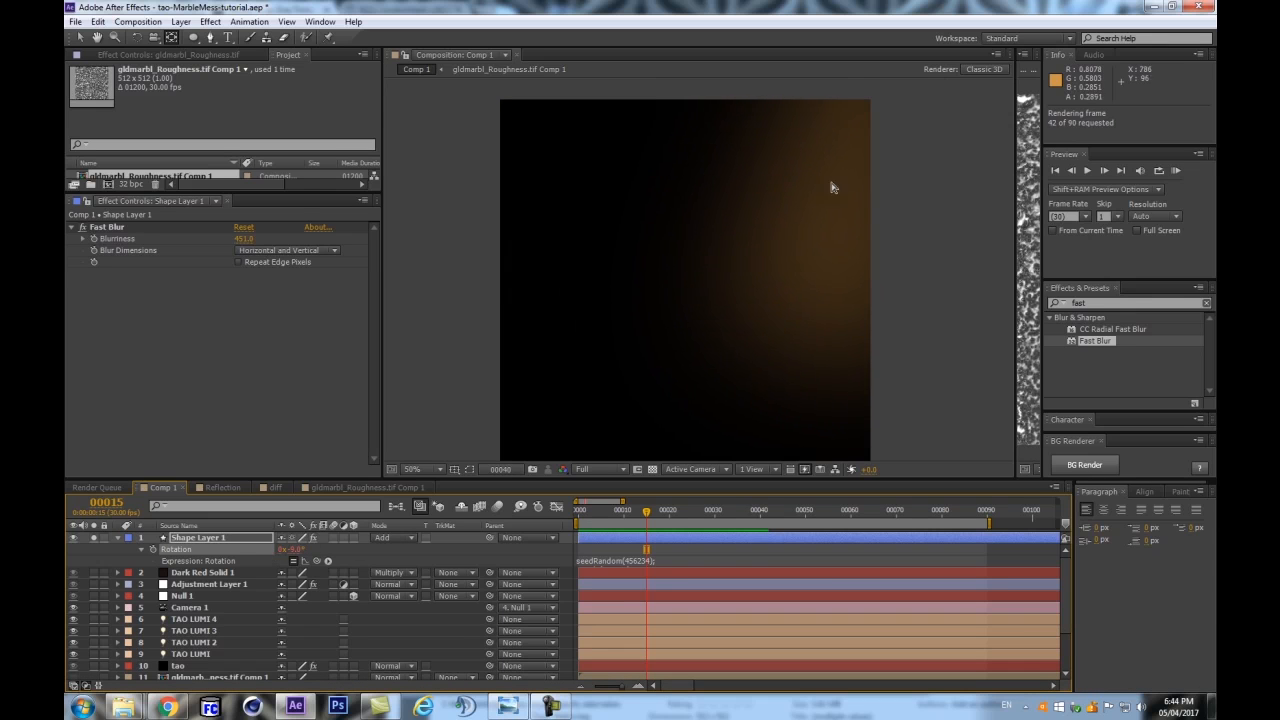
pyautogui.moveTo(295, 550); pyautogui.dragTo(308, 551)
pyautogui.press('KP_0')
# Change the expression's random seed to 4562834, rotate the beam back into the frame and preview the motion
pyautogui.click(640, 562)
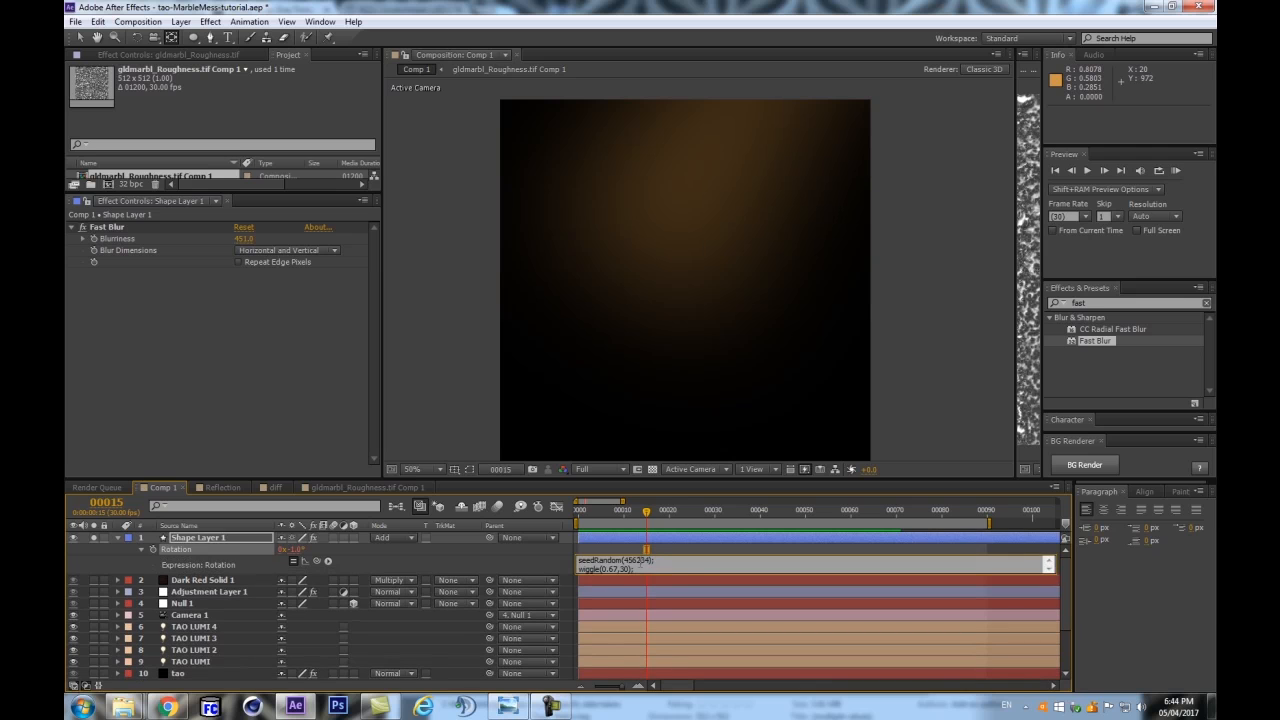
pyautogui.click(449, 554)
pyautogui.press('KP_0')
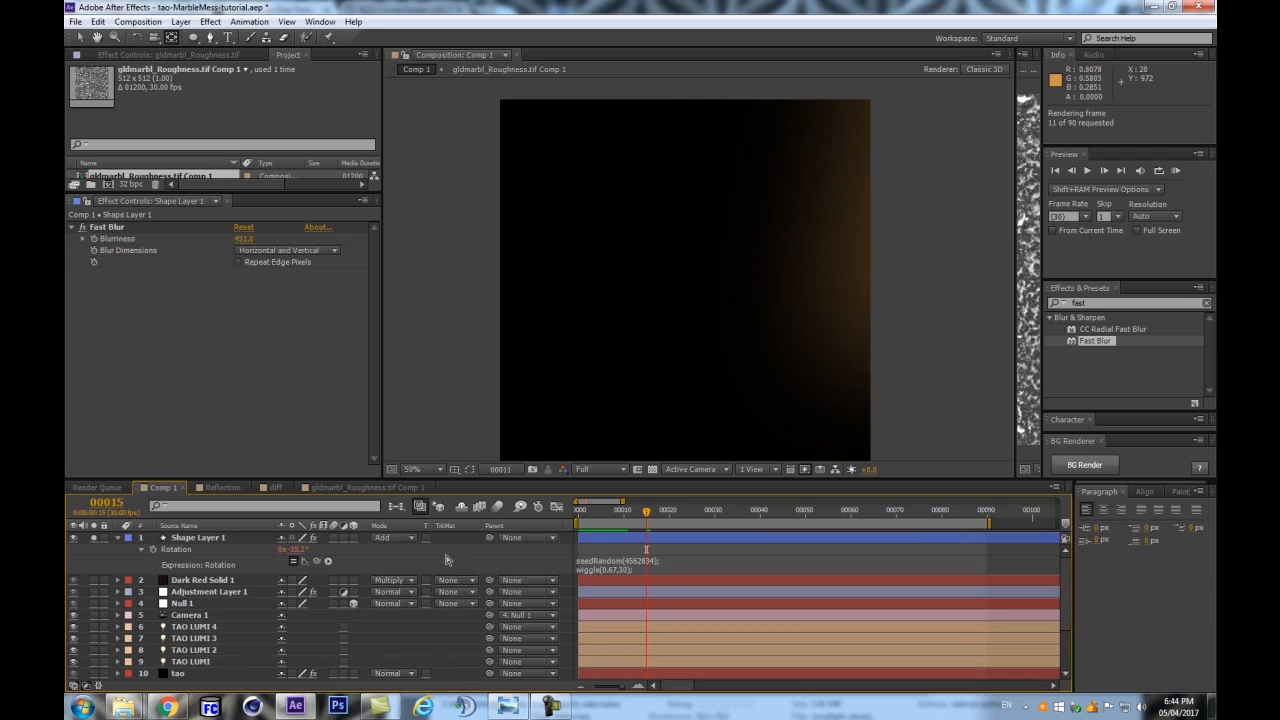
pyautogui.press('space')
pyautogui.press('space')
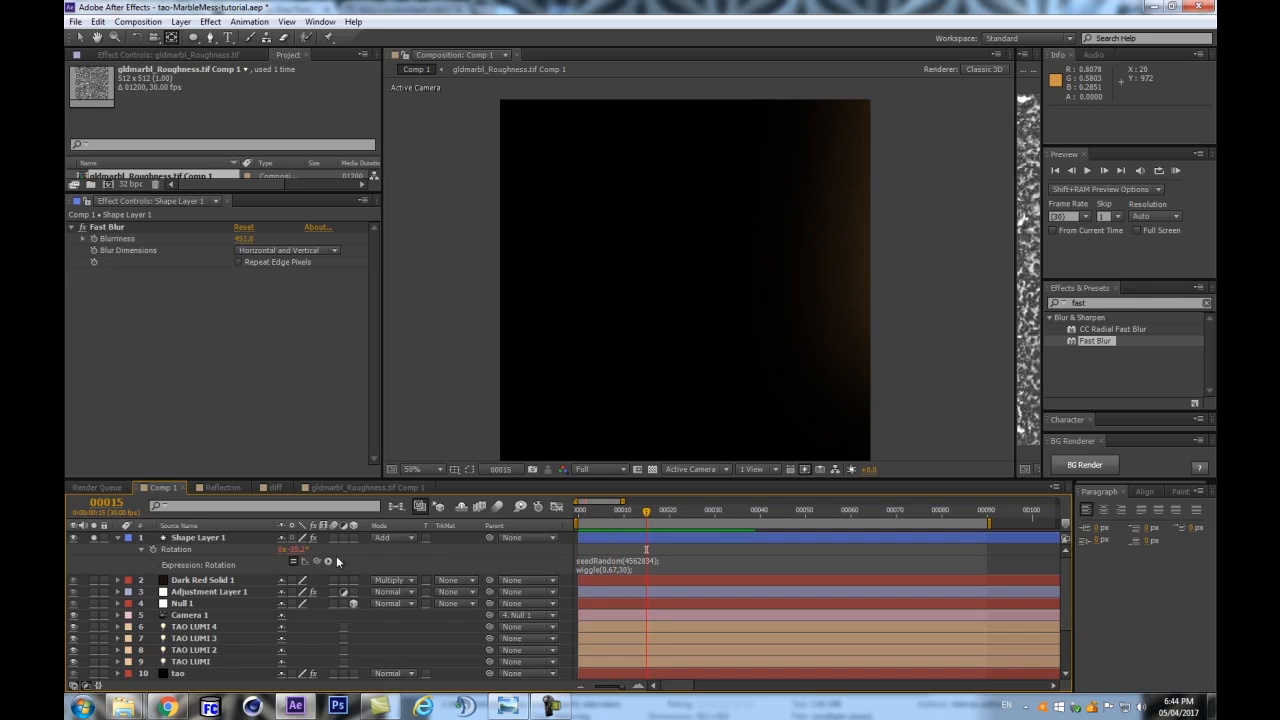
pyautogui.press('KP_0')
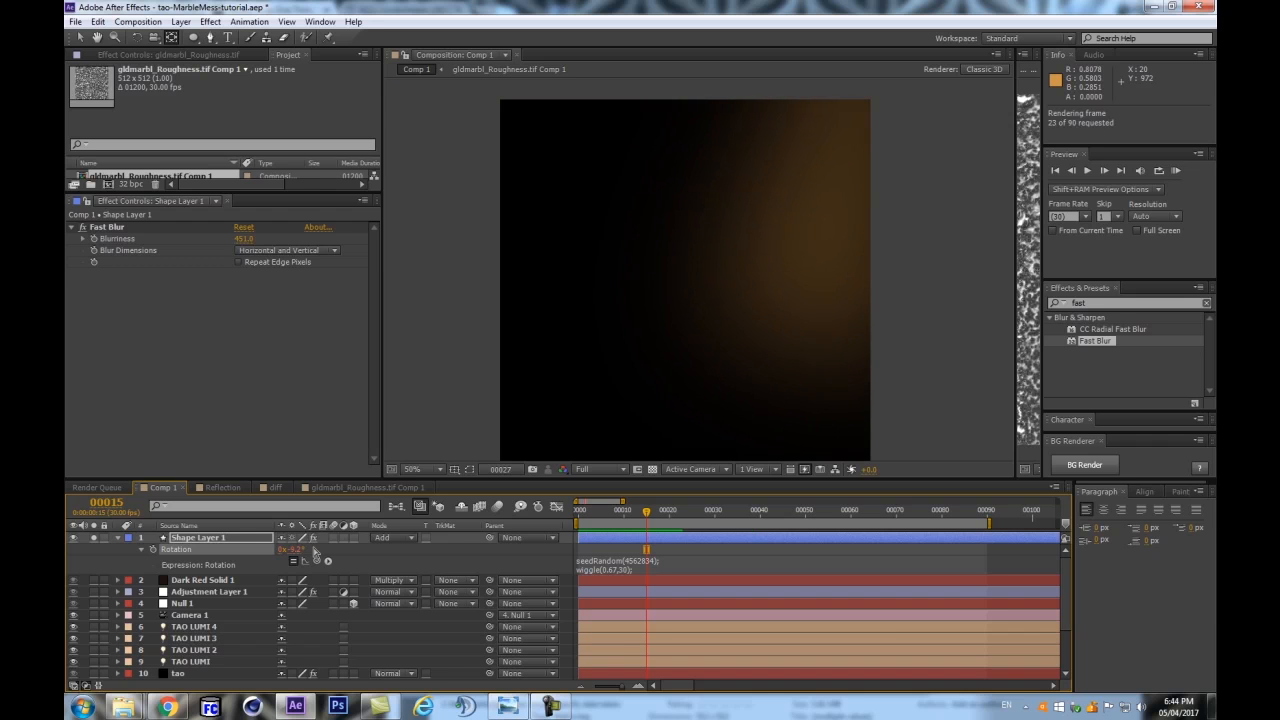
# Lower the rotation wiggle's amplitude to 10 and preview the beam's movement
pyautogui.click(614, 565)
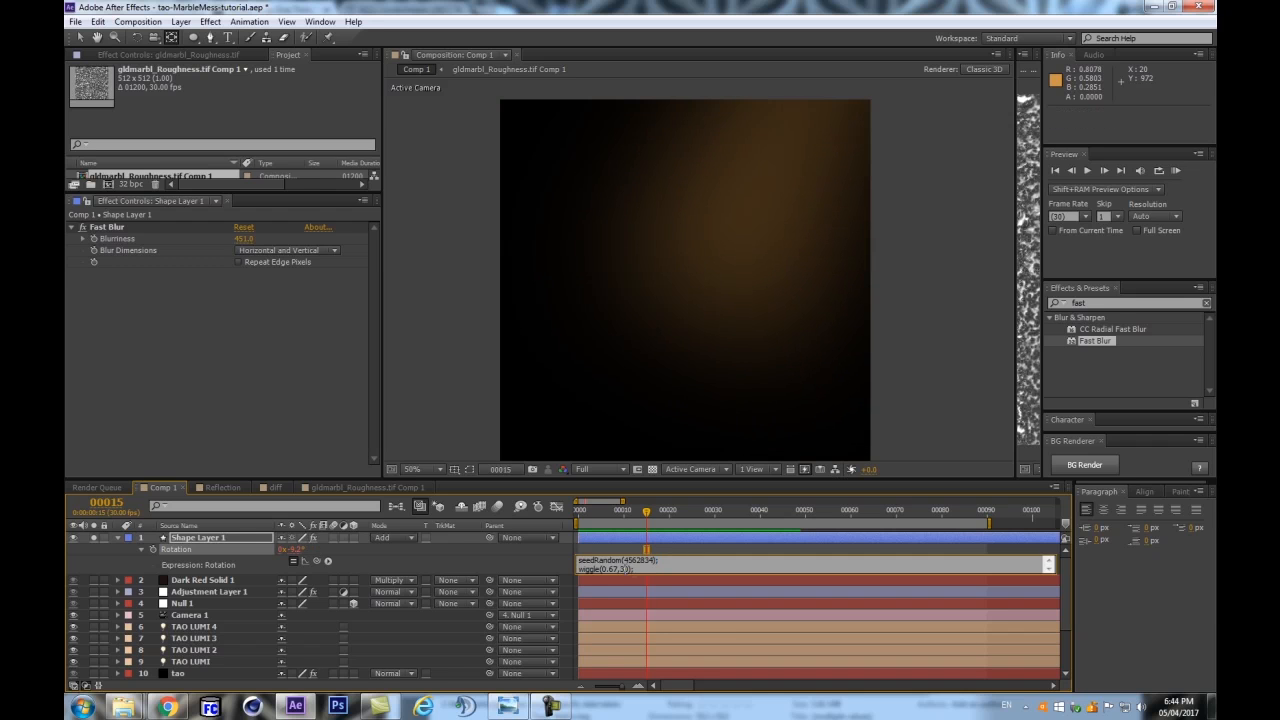
pyautogui.click(521, 564)
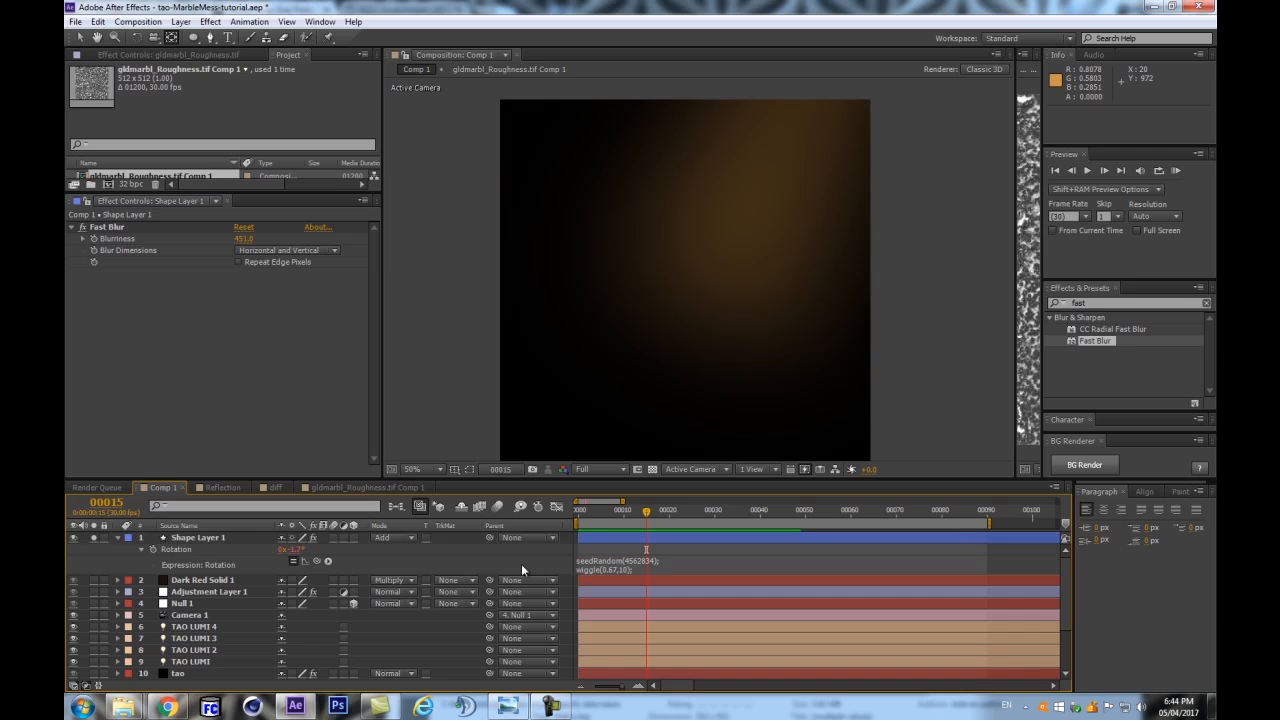
pyautogui.press('KP_0')
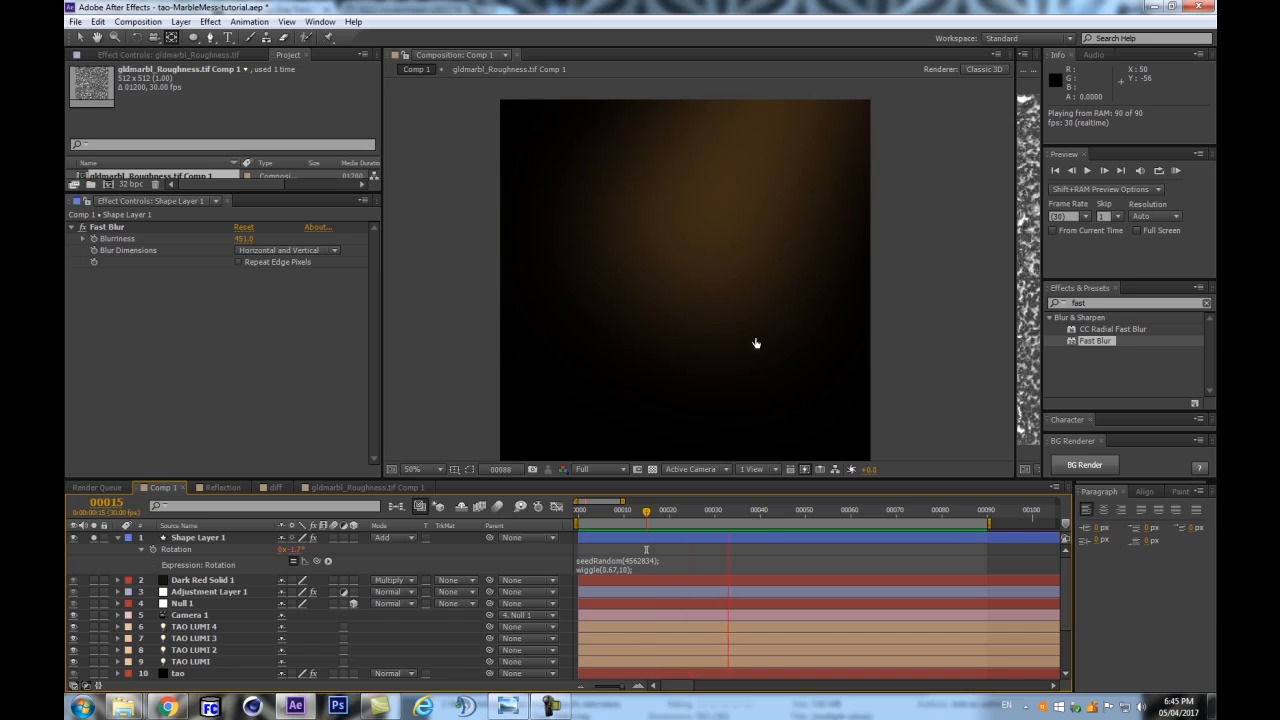
pyautogui.press('space')
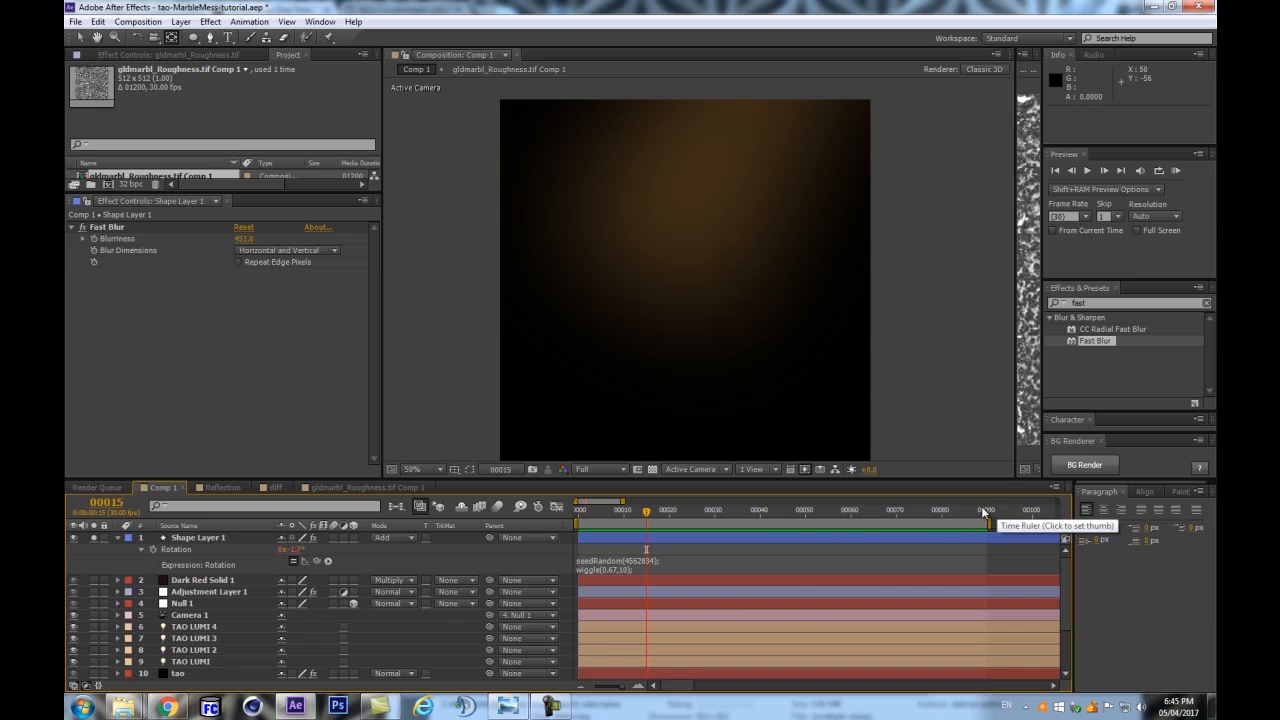
# Switch to Chrome, open motionscript.com's looping wiggle page in a new tab and copy its seven-line looping expression code
pyautogui.moveTo(174, 704)
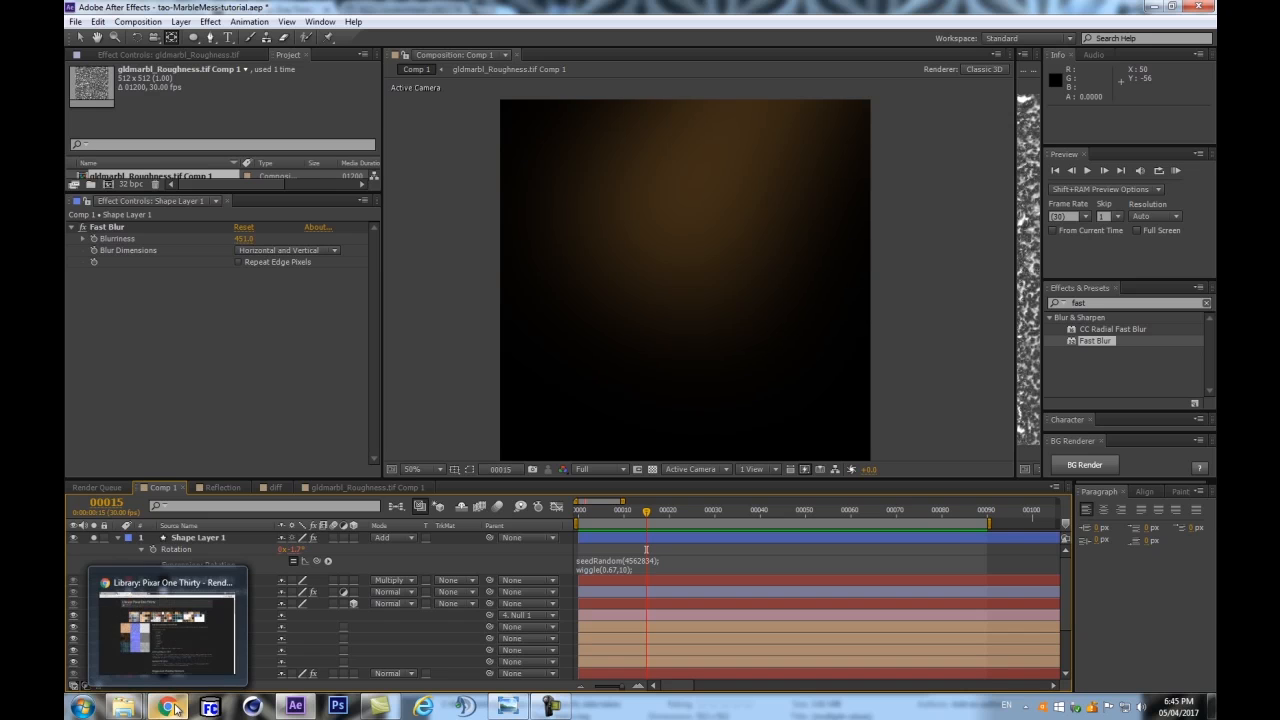
pyautogui.click(167, 630)
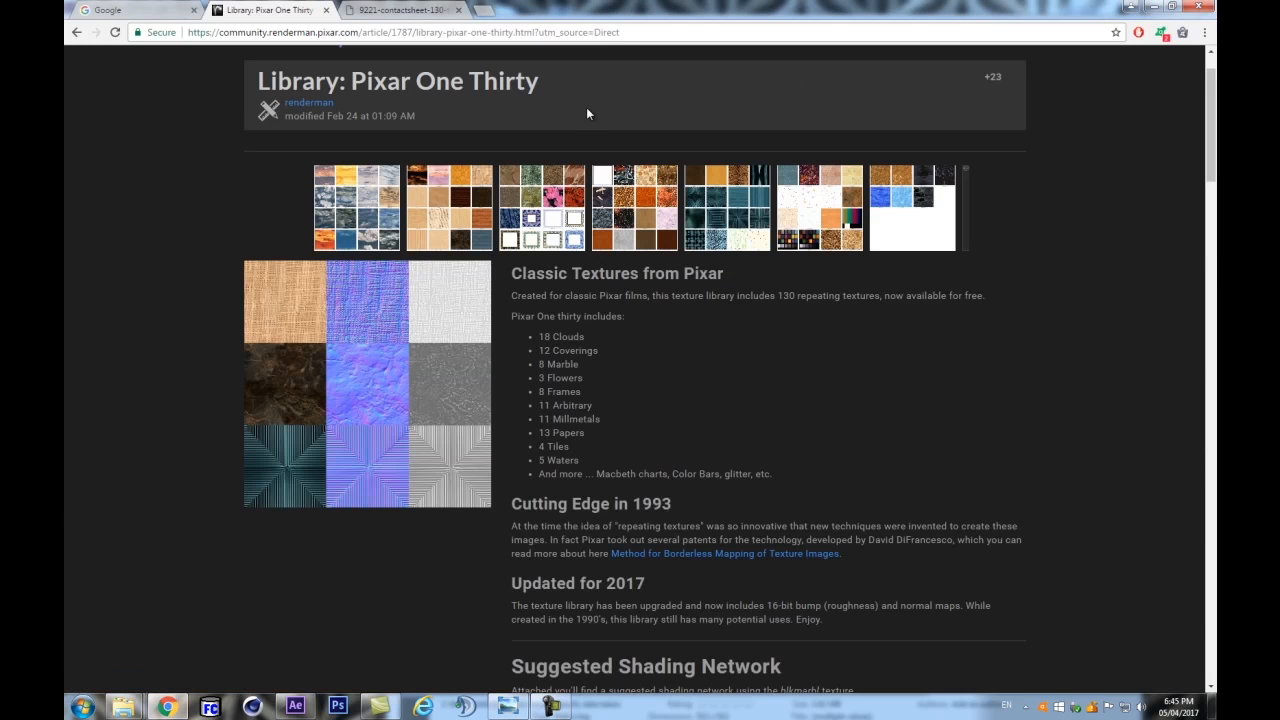
pyautogui.click(485, 12)
pyautogui.click(1086, 55)
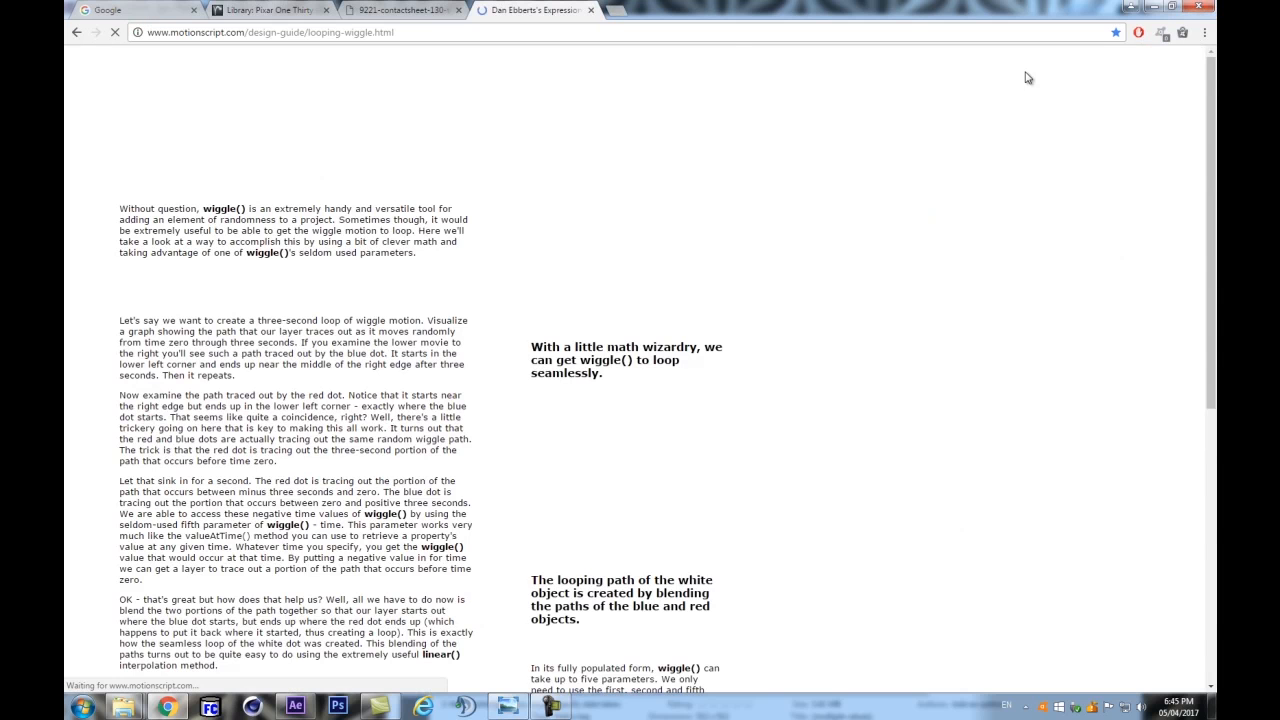
pyautogui.scroll(-4, 258, 312)
pyautogui.moveTo(350, 314); pyautogui.dragTo(118, 237)
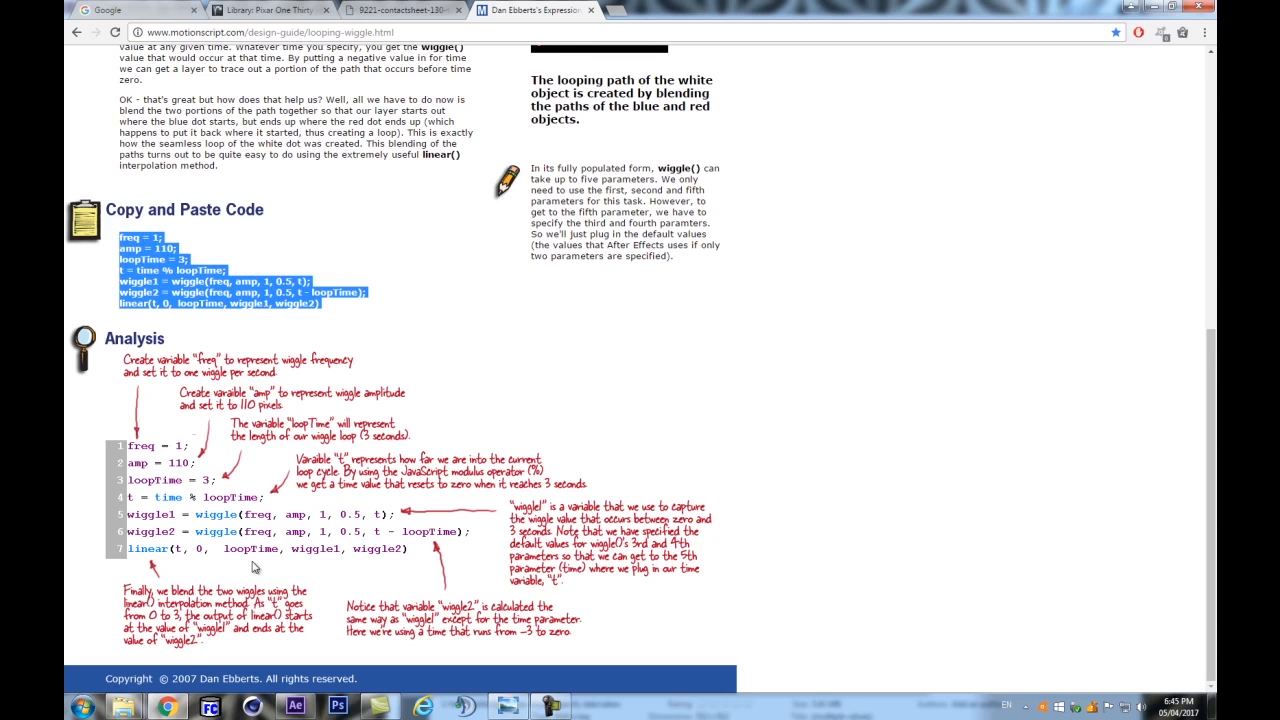
# Return to After Effects, replace the beam's wiggle line with the copied loop code, set freq to 0.67 and amp to 12 under seedRandom(4562834);, and preview
pyautogui.click(295, 707)
pyautogui.click(661, 570)
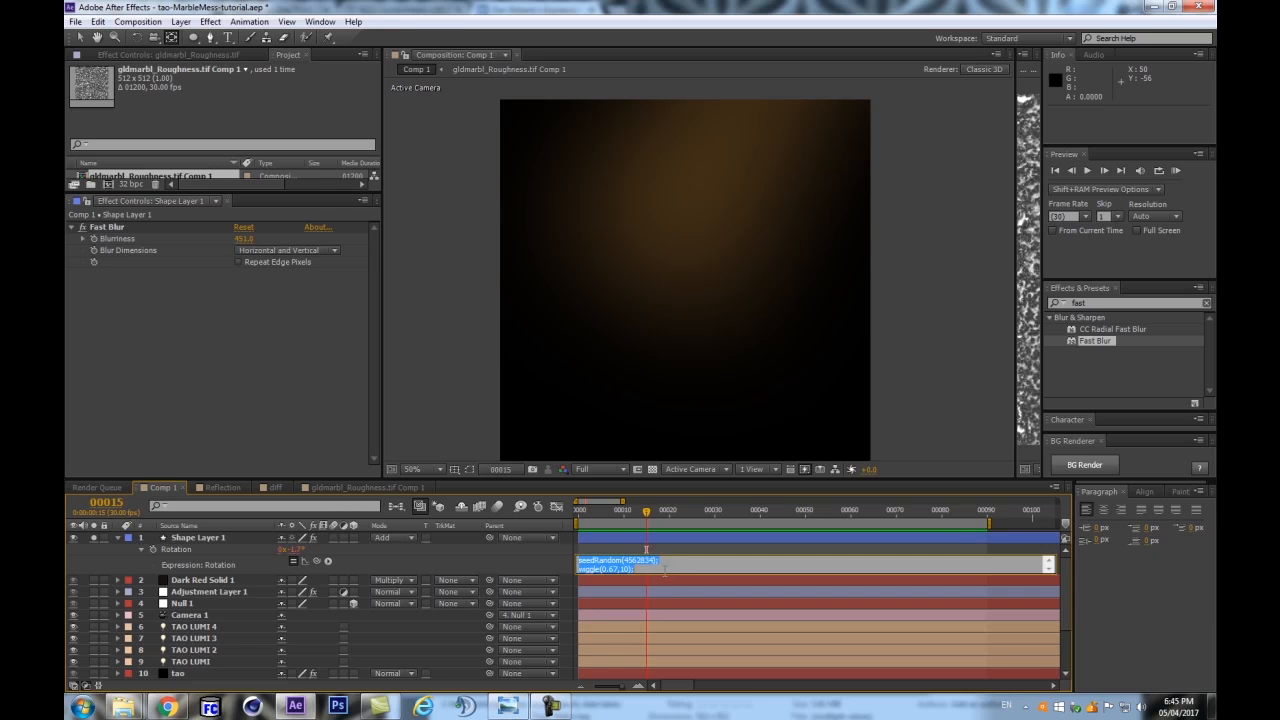
pyautogui.moveTo(686, 568); pyautogui.dragTo(571, 566)
pyautogui.hotkey('ctrl', 'v')
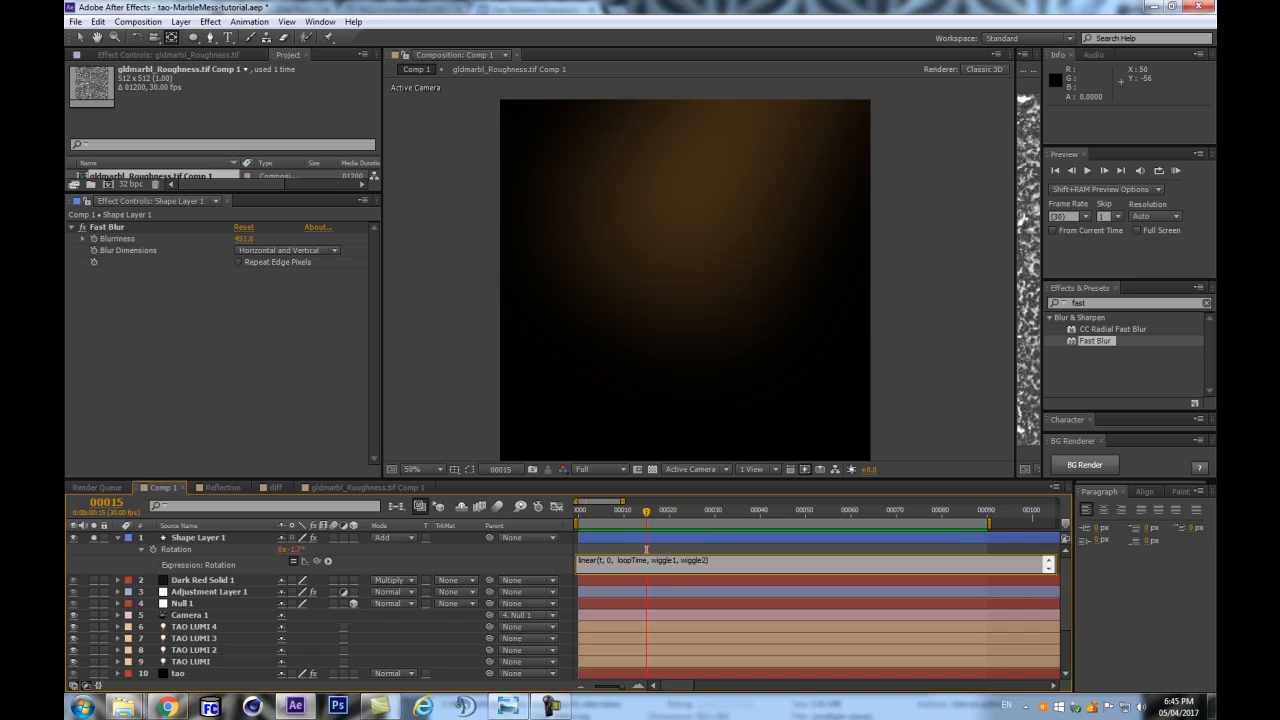
pyautogui.moveTo(690, 575); pyautogui.dragTo(690, 643)
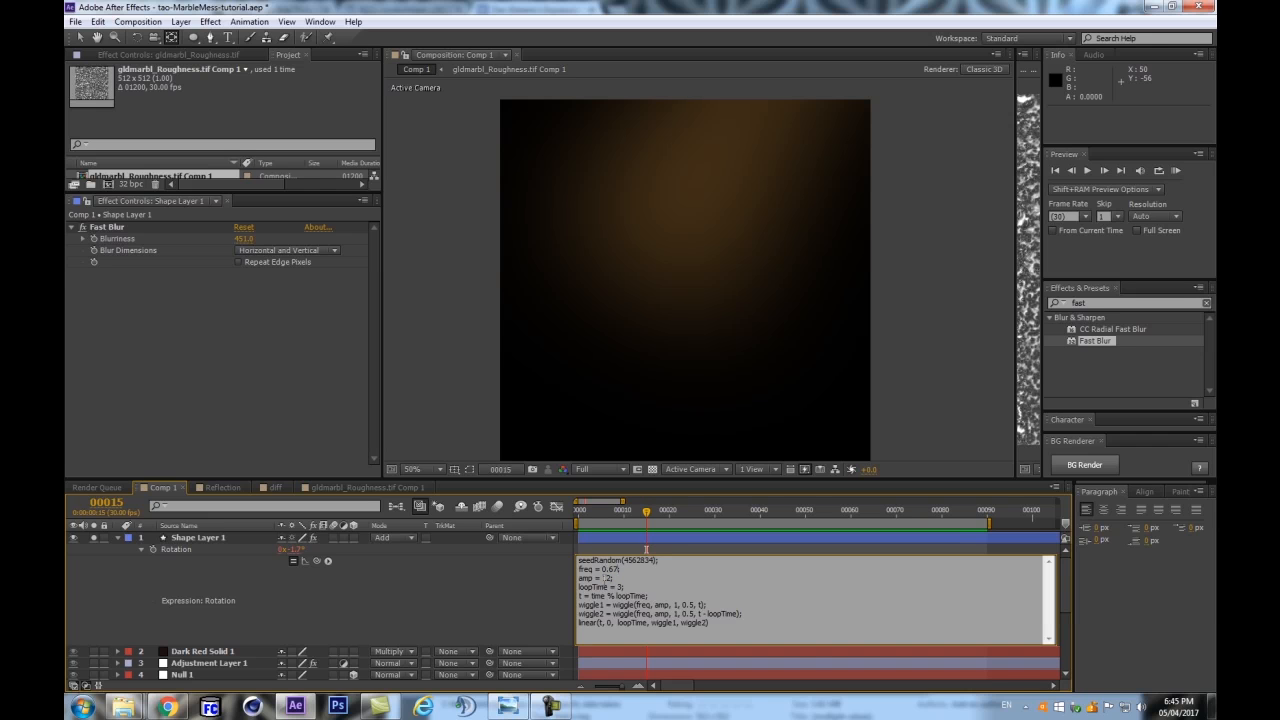
pyautogui.click(464, 590)
pyautogui.press('KP_0')
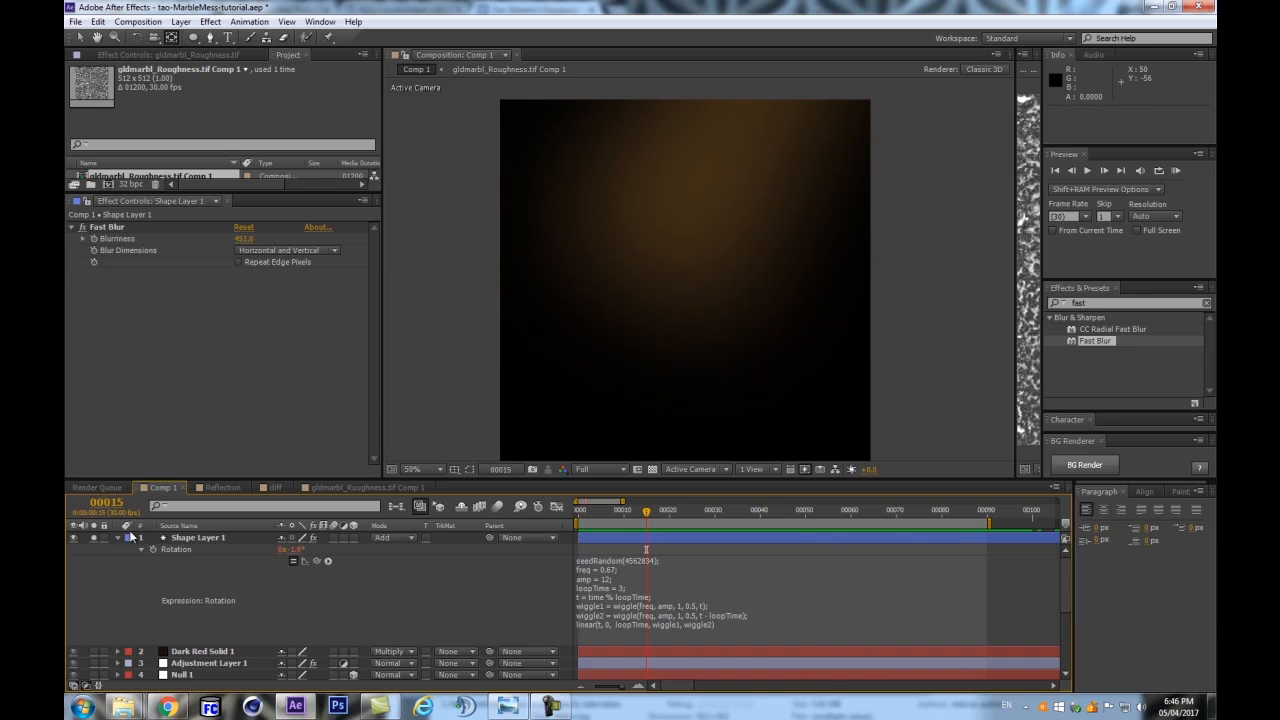
# Copy Shape Layer 1's looping rotation expression and apply the same expression to the layer's Opacity
pyautogui.click(172, 538)
pyautogui.click(600, 585)
pyautogui.click(119, 578)
pyautogui.click(207, 537)
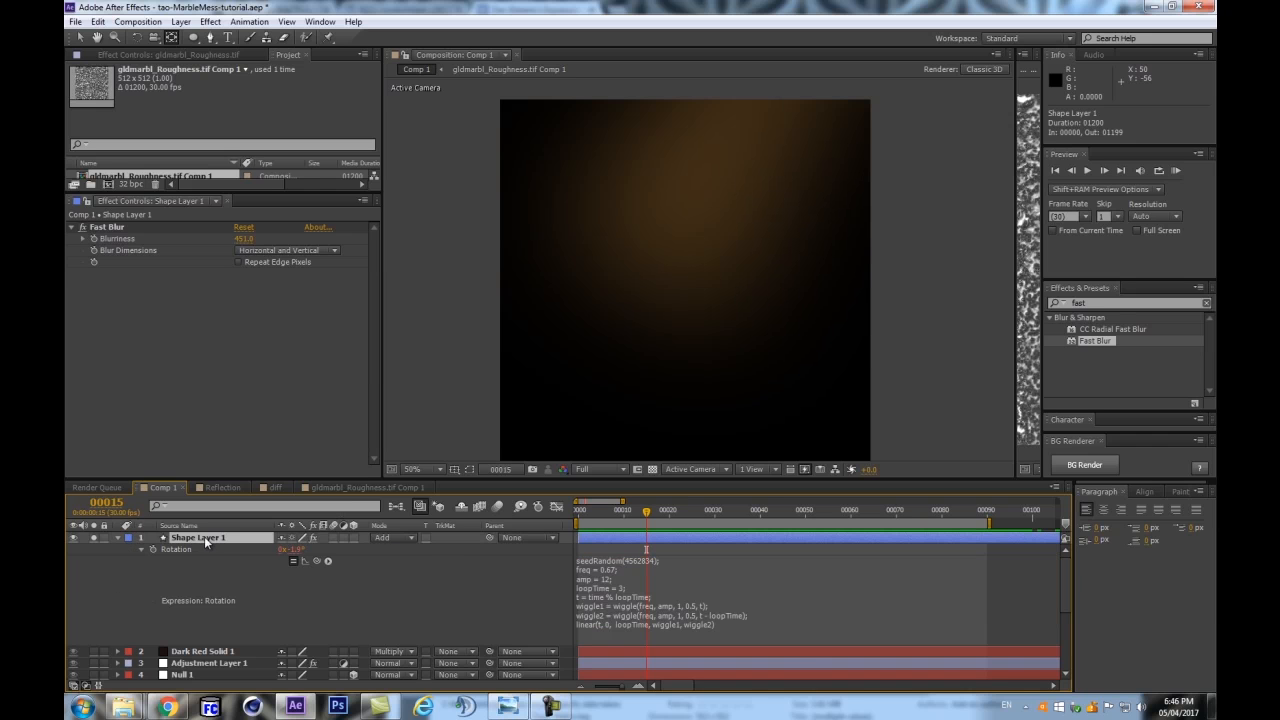
pyautogui.press('t')
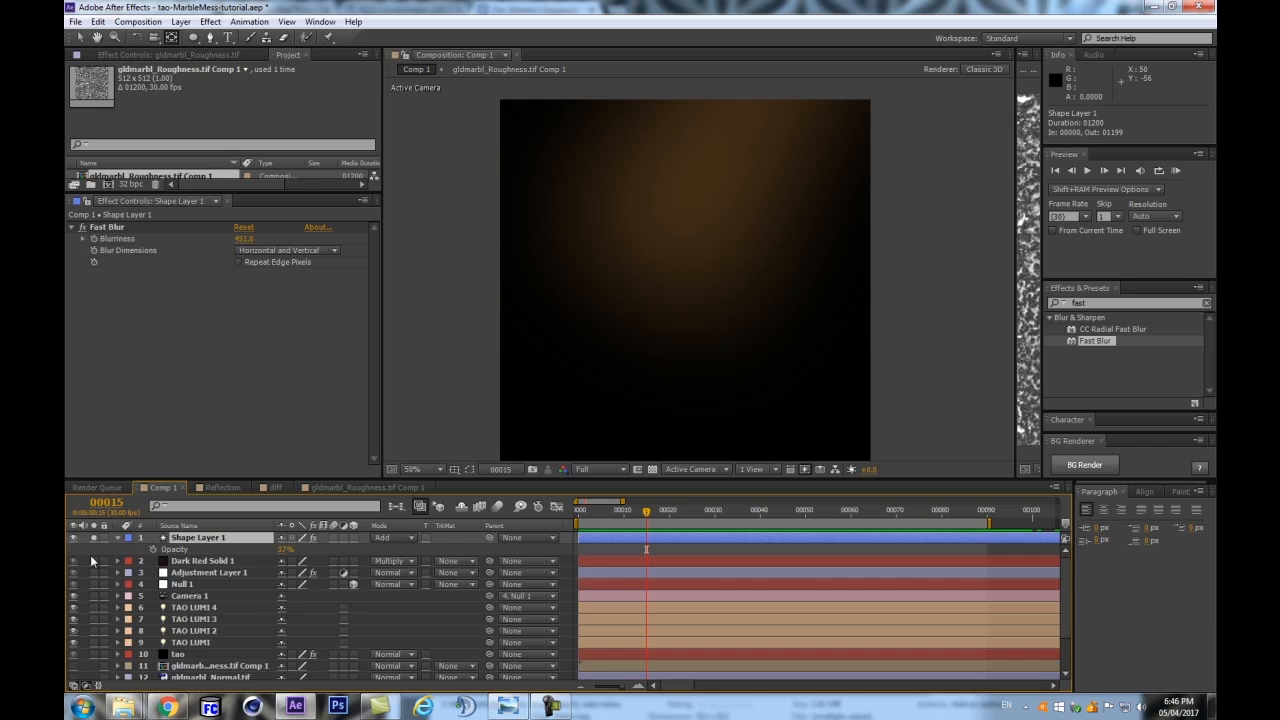
pyautogui.keyDown('alt'); pyautogui.click(153, 549); pyautogui.keyUp('alt')
pyautogui.press('BackSpace')
pyautogui.click(548, 561)
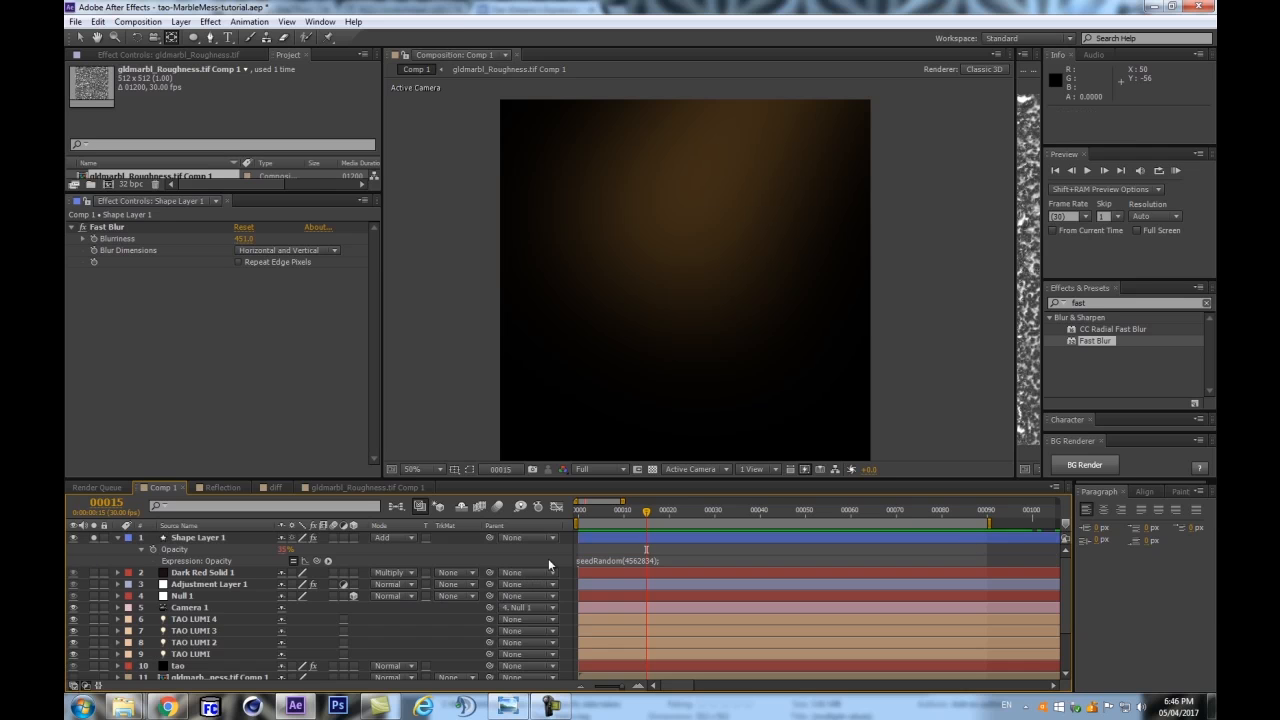
pyautogui.click(641, 563)
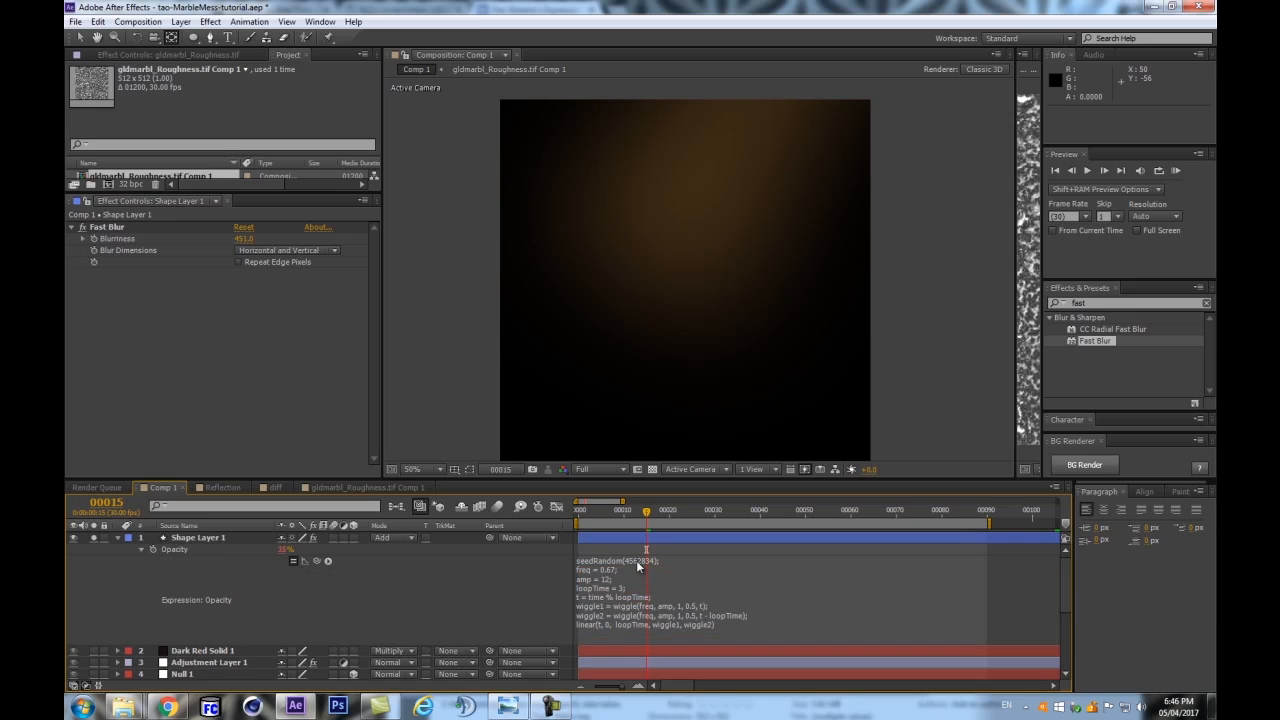
pyautogui.write('9898')
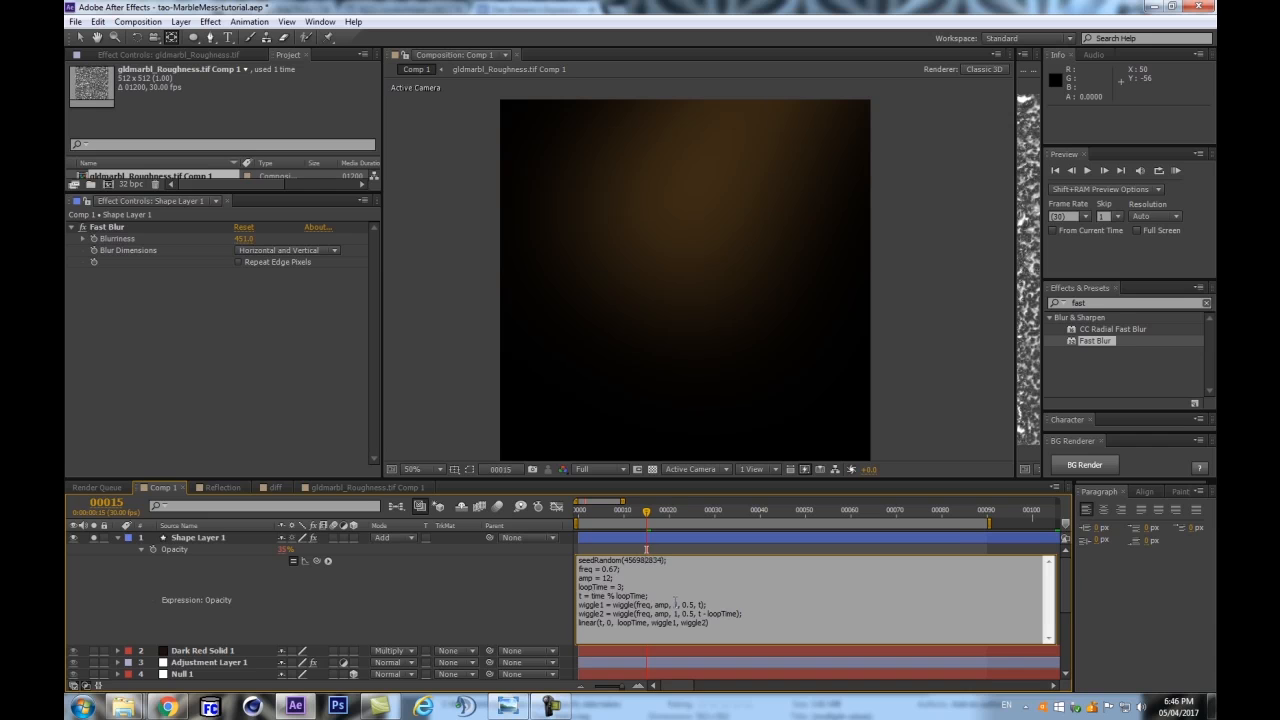
pyautogui.press('BackSpace')
pyautogui.click(494, 607)
pyautogui.press('KP_0')
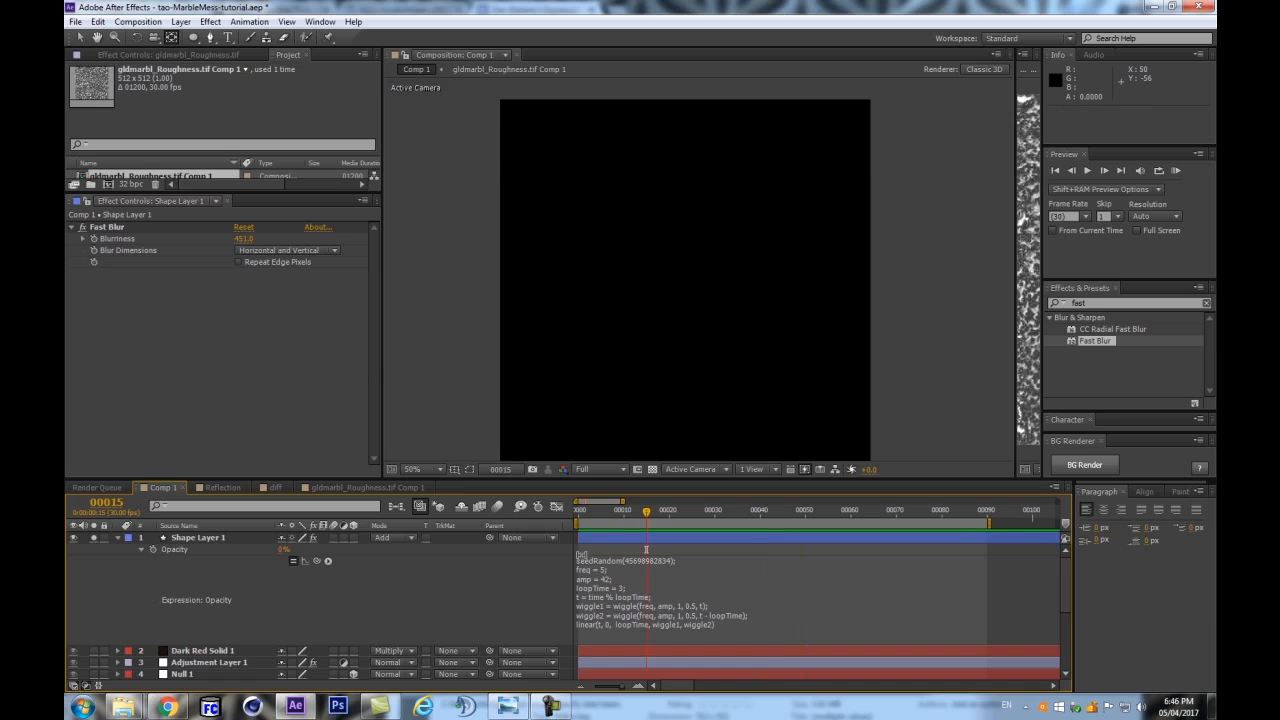
# Set the opacity expression's amp to 12, raise the beam's base opacity and scrub through the timeline to check the flicker
pyautogui.moveTo(596, 512); pyautogui.dragTo(759, 510)
pyautogui.click(600, 588)
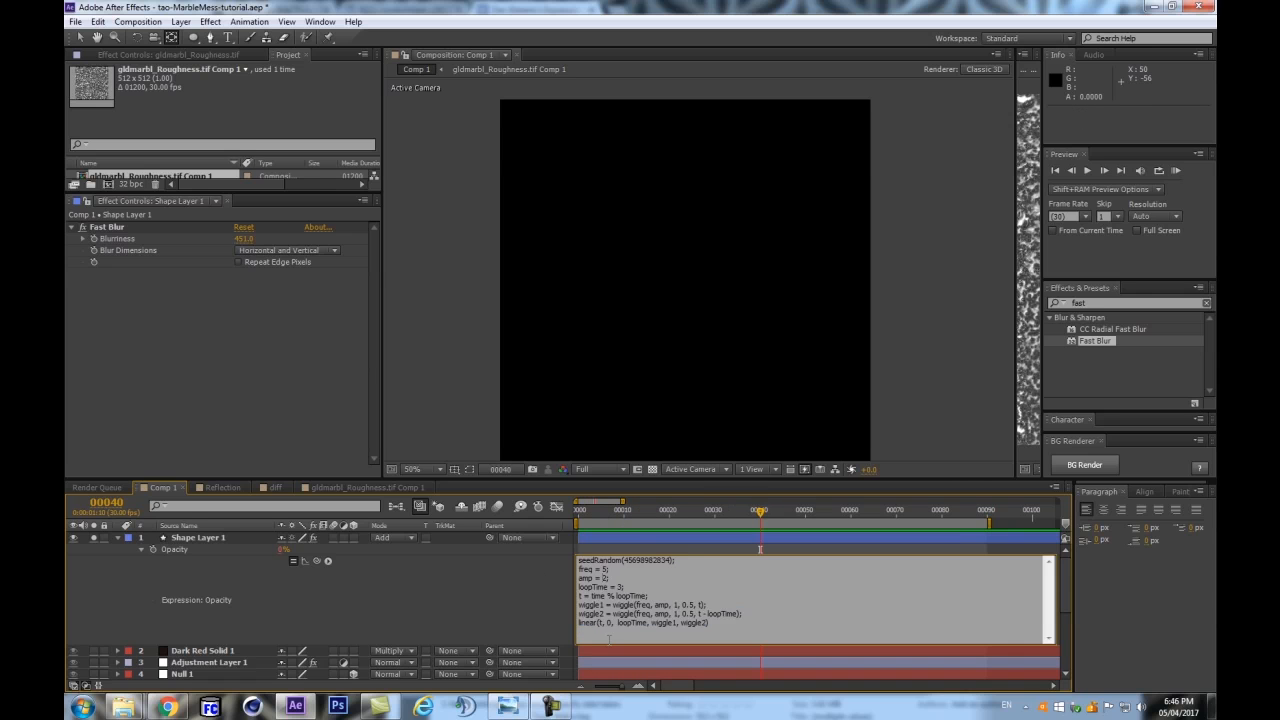
pyautogui.click(432, 641)
pyautogui.moveTo(584, 514); pyautogui.dragTo(660, 514)
pyautogui.click(285, 552)
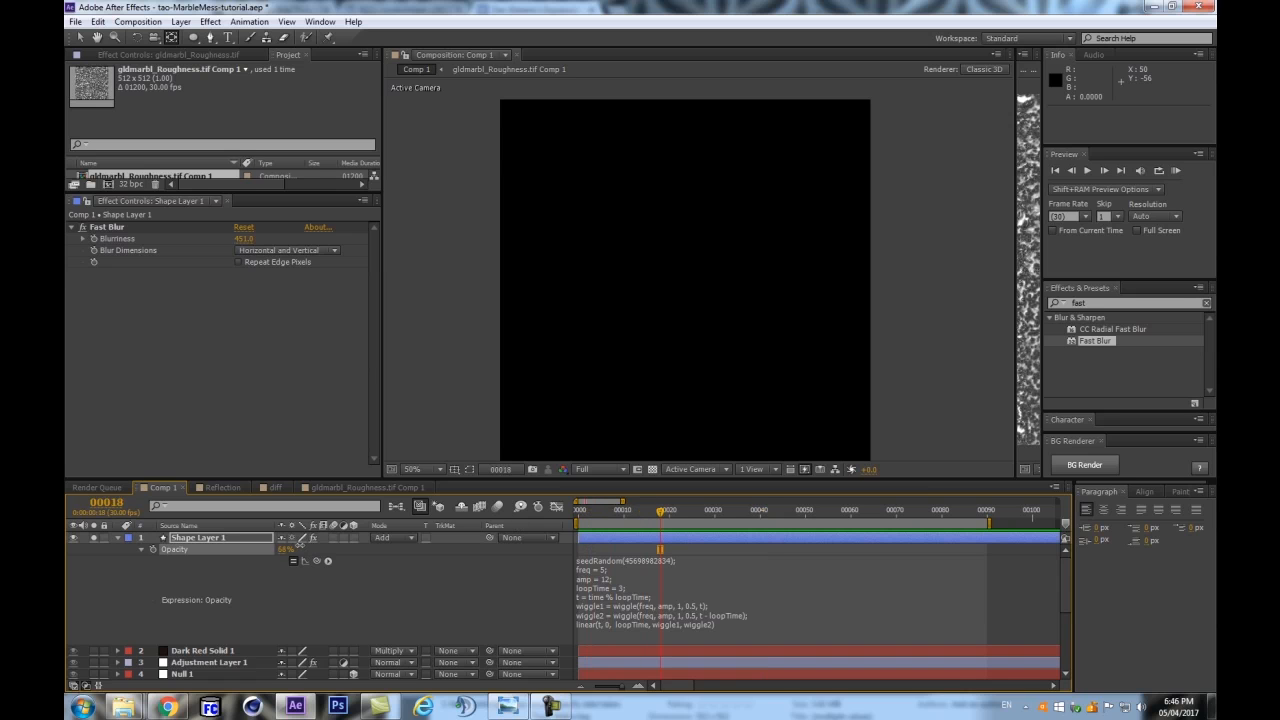
pyautogui.moveTo(630, 510); pyautogui.dragTo(810, 509)
# Change the opacity expression's seed to 498982834, lower the beam's opacity to about 48% and preview the loop
pyautogui.click(591, 584)
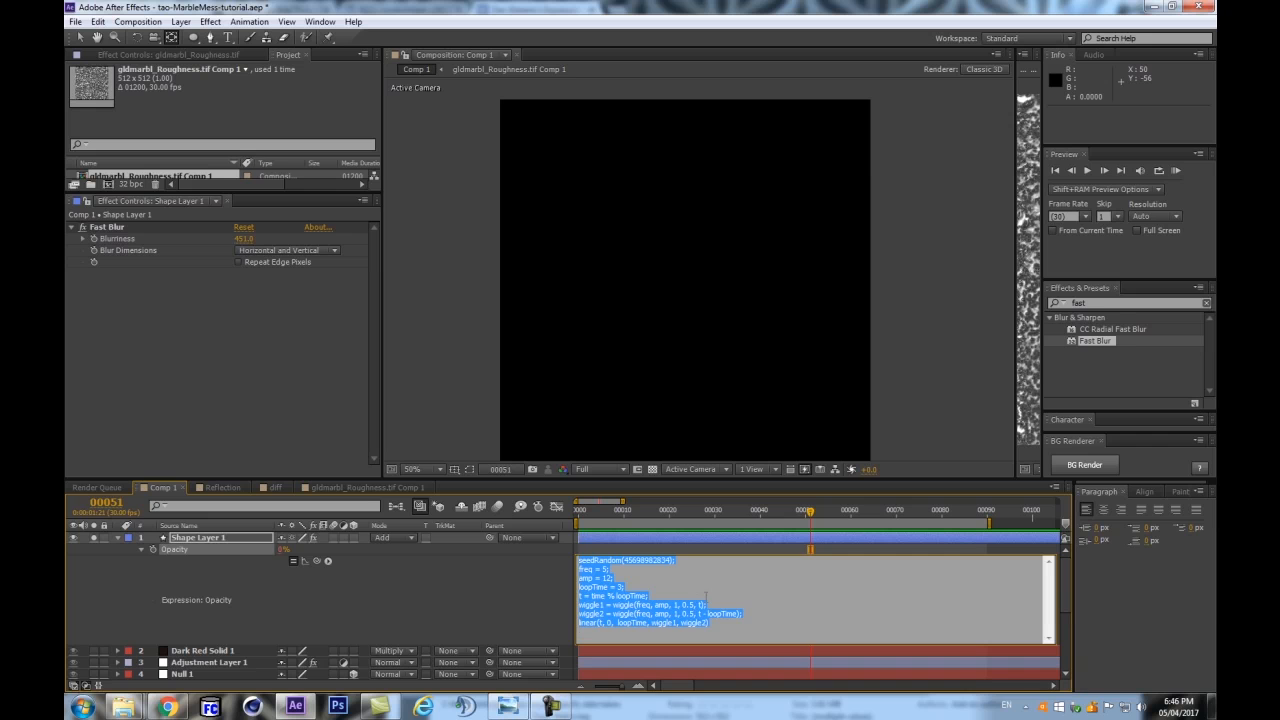
pyautogui.click(633, 566)
pyautogui.click(429, 625)
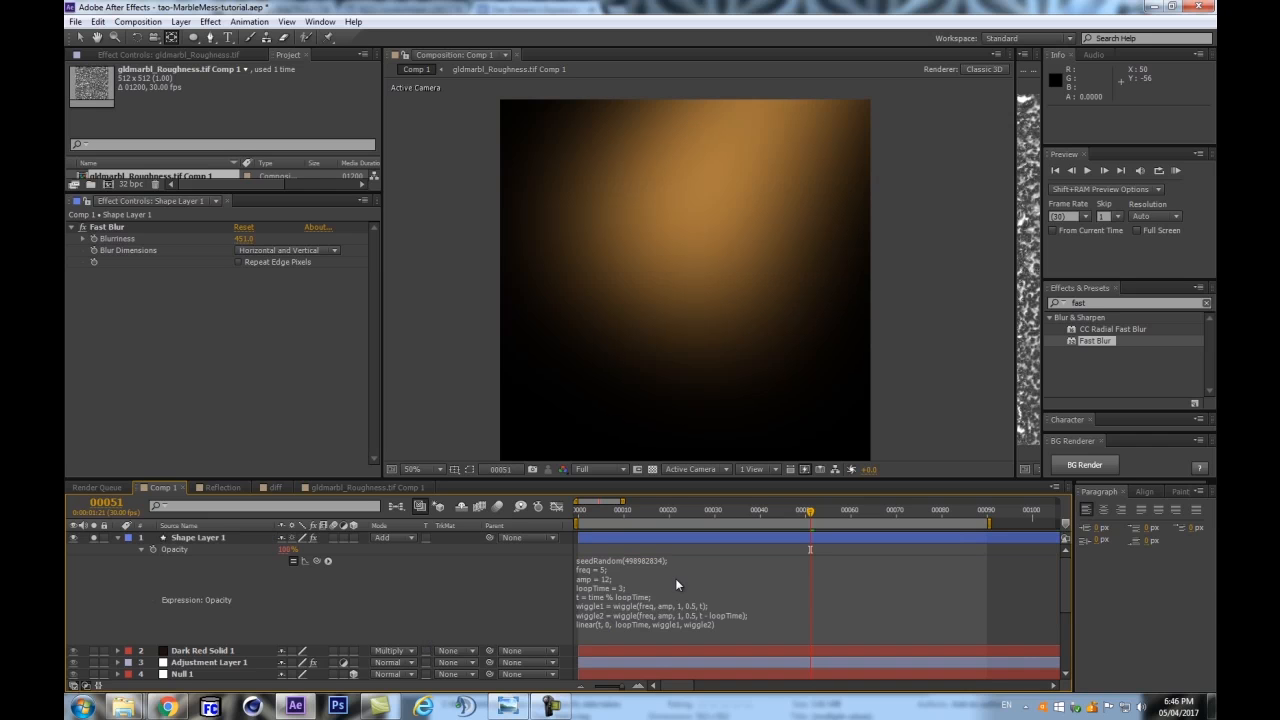
pyautogui.click(284, 551)
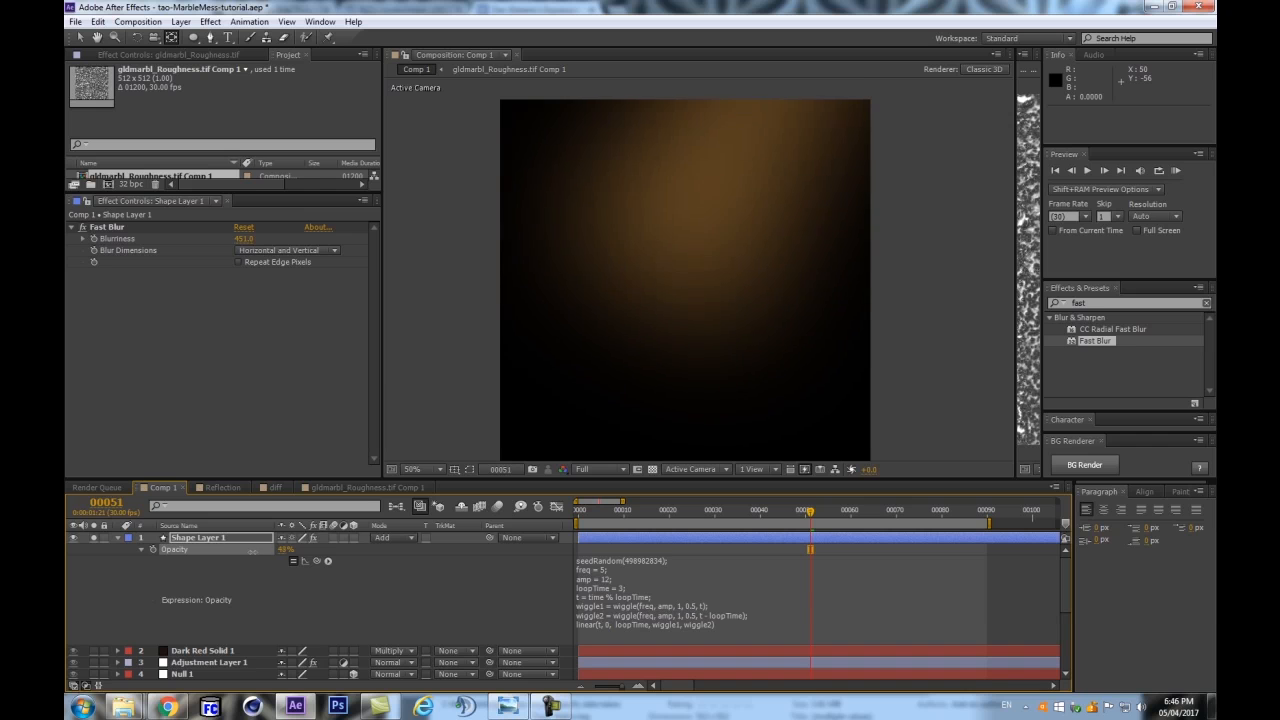
pyautogui.click(357, 583)
pyautogui.press('KP_0')
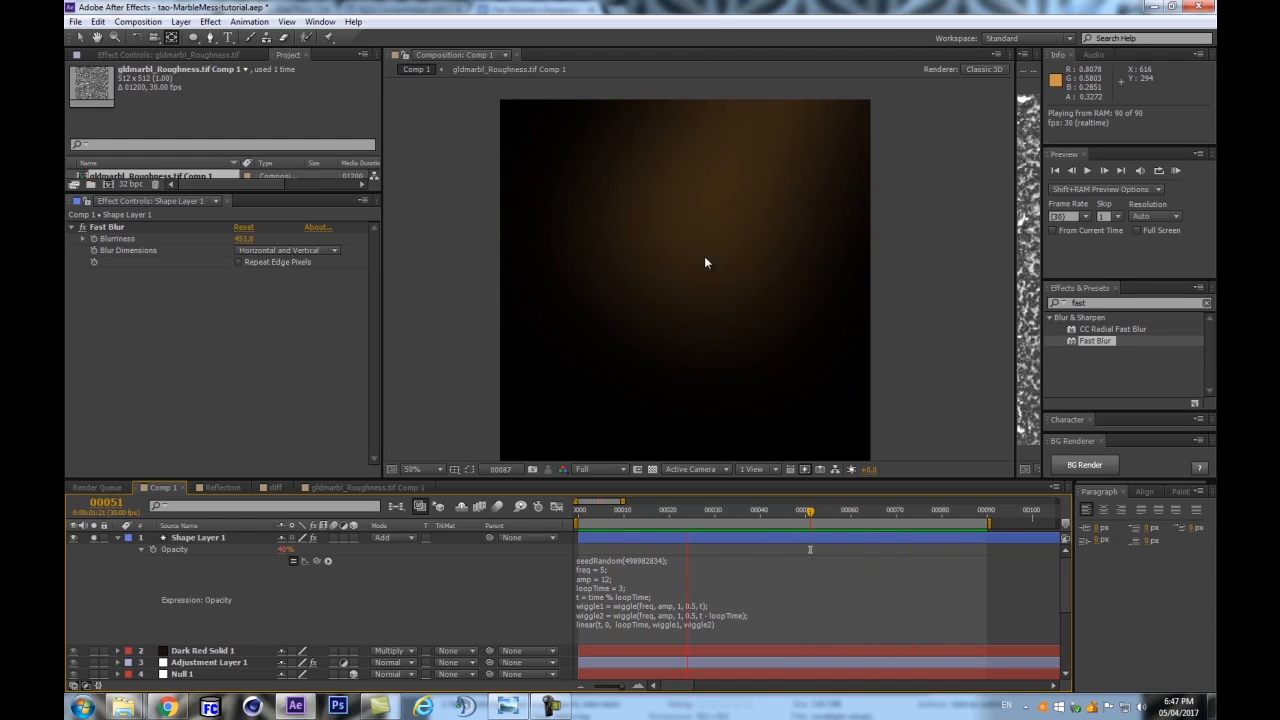
# Unsolo and collapse Shape Layer 1, save the project and check the full composite at frames 31 and 37
pyautogui.click(120, 598)
pyautogui.click(117, 538)
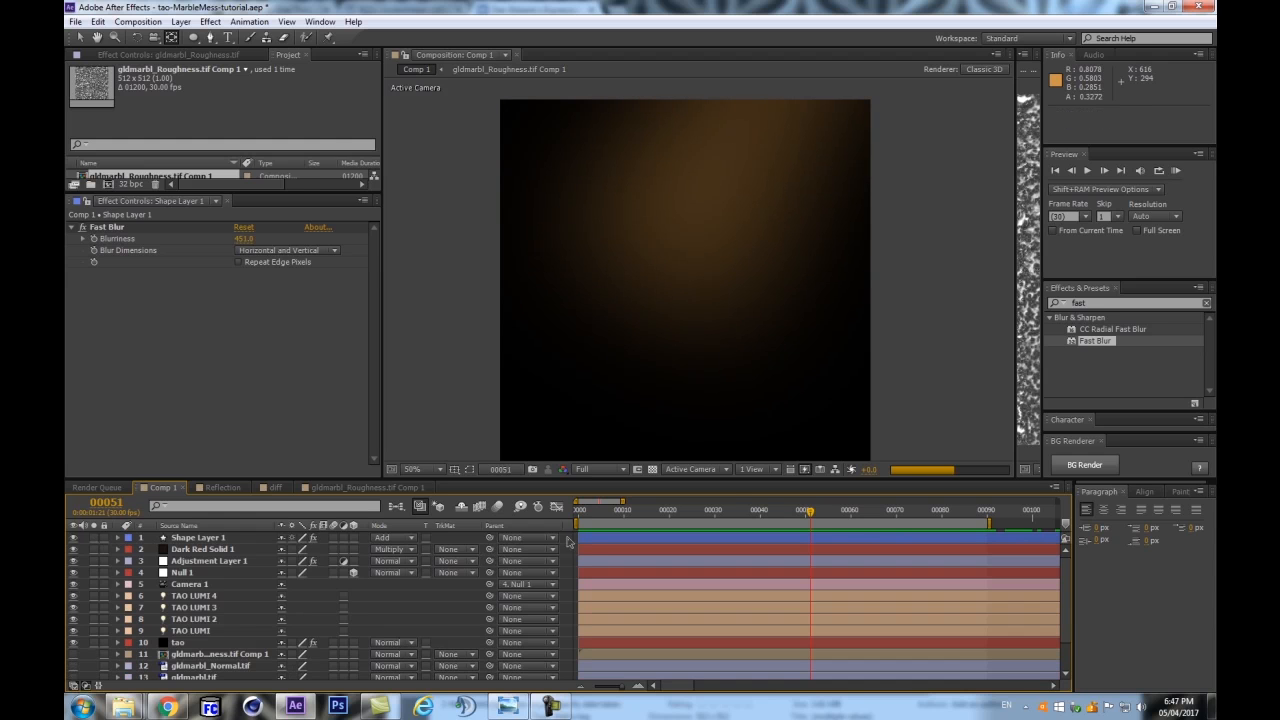
pyautogui.click(679, 515)
pyautogui.click(643, 511)
pyautogui.click(720, 513)
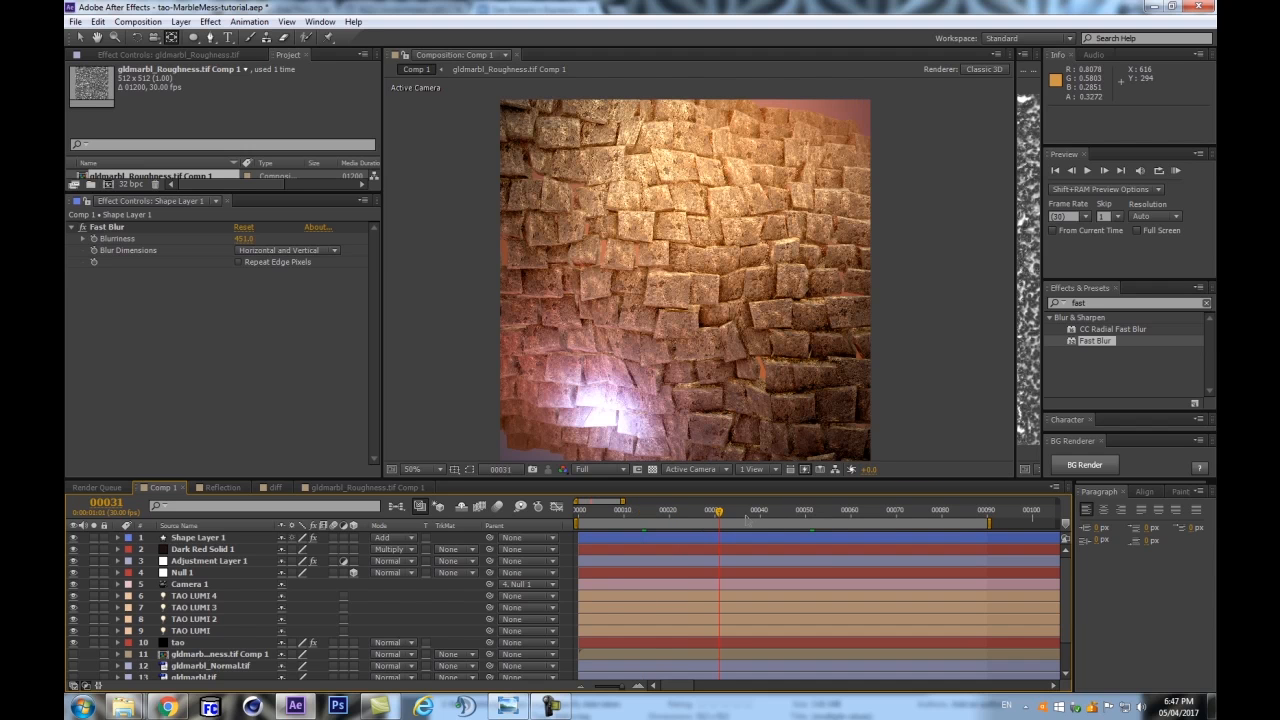
pyautogui.click(747, 512)
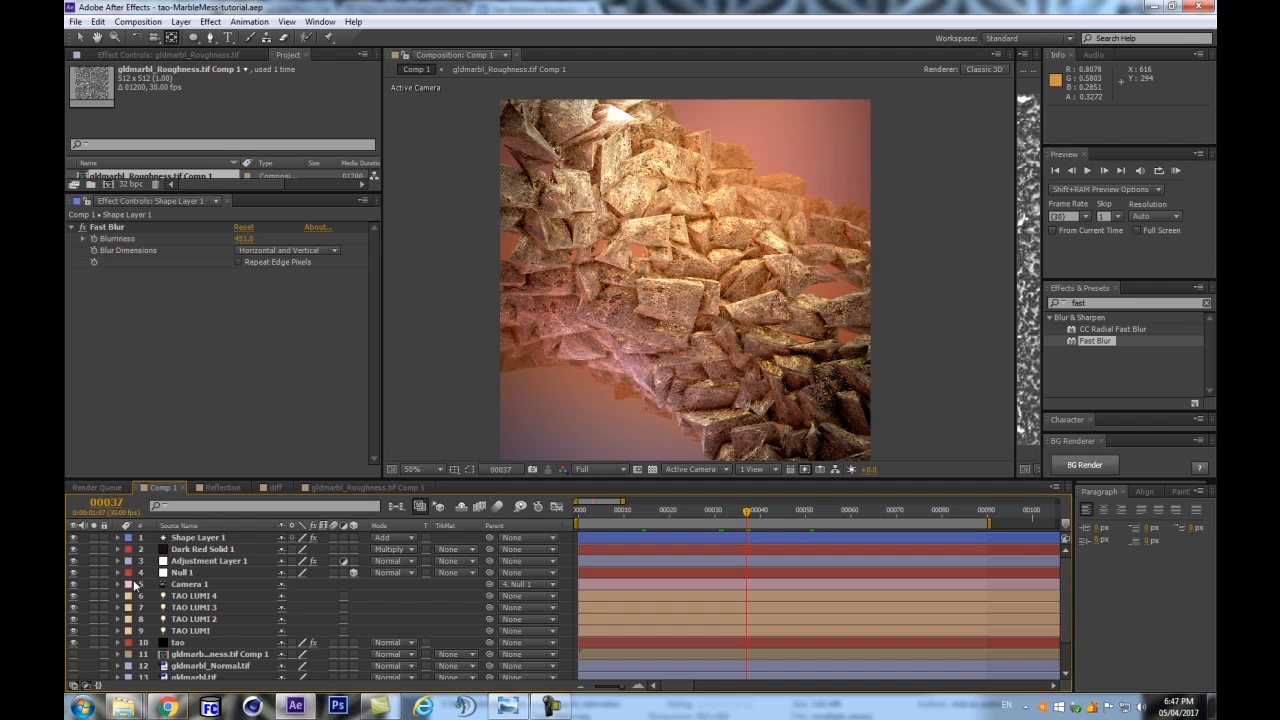
# Select the tao layer, collapse its Repeat Paths and Fractal Displacement groups, and bring up the Image Based Lighting settings under Material & Lighting
pyautogui.scroll(-1, 178, 586)
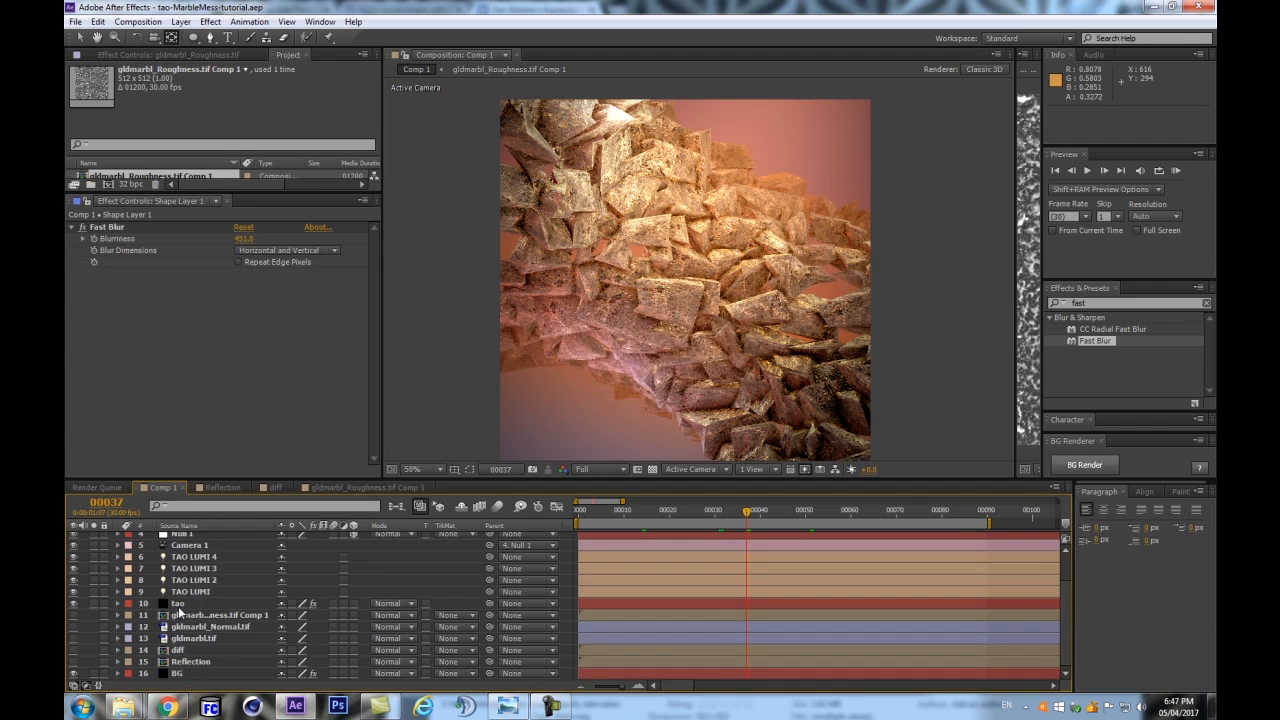
pyautogui.click(179, 605)
pyautogui.moveTo(373, 235); pyautogui.dragTo(379, 310)
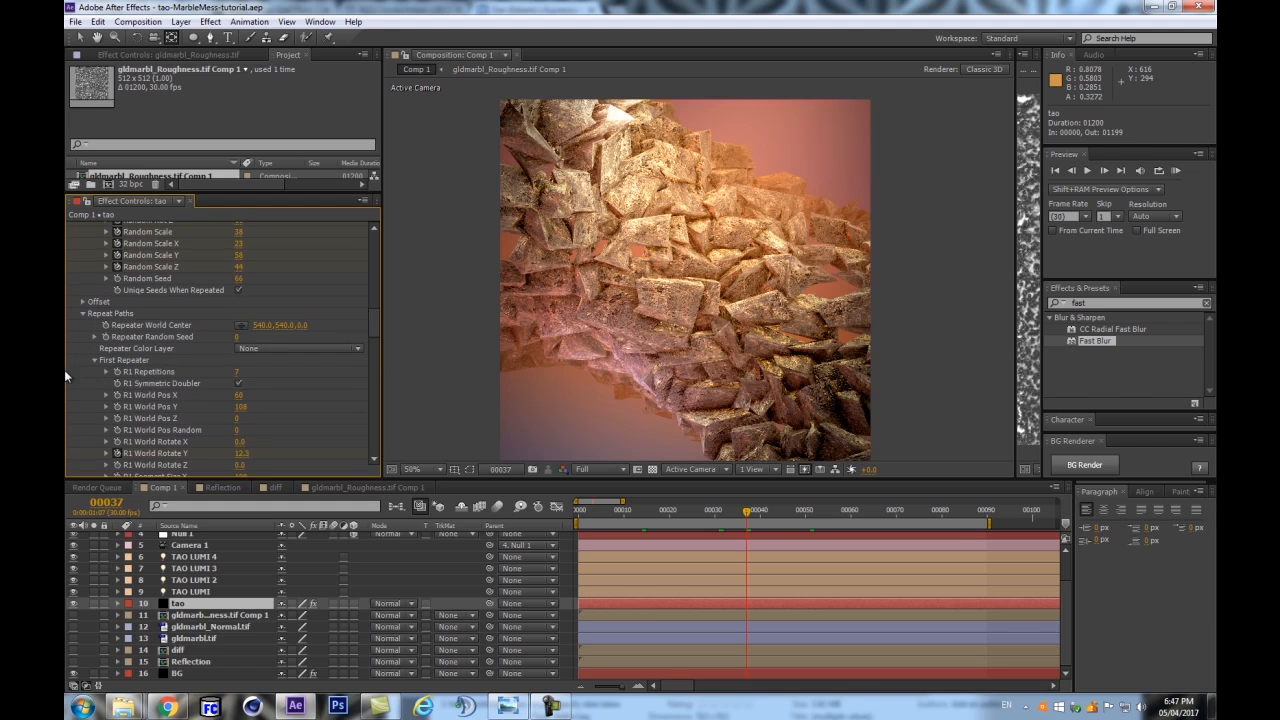
pyautogui.click(83, 314)
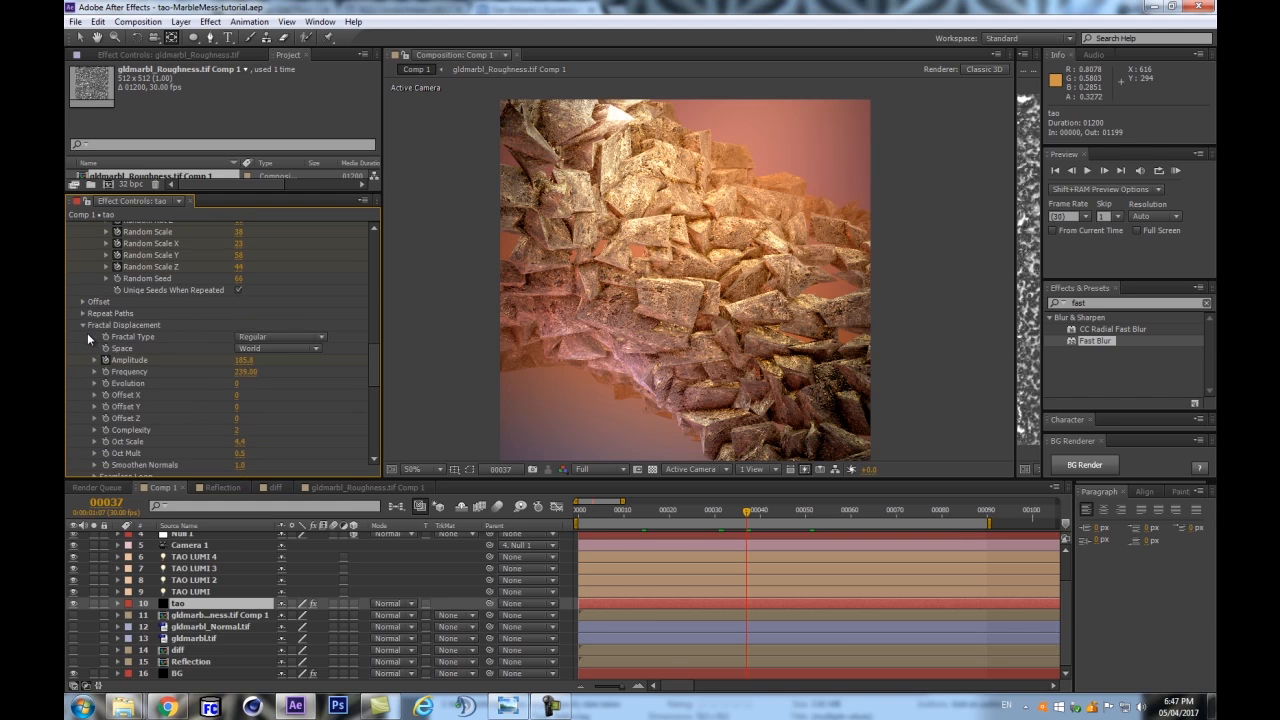
pyautogui.scroll(5, 87, 332)
pyautogui.scroll(-5, 82, 340)
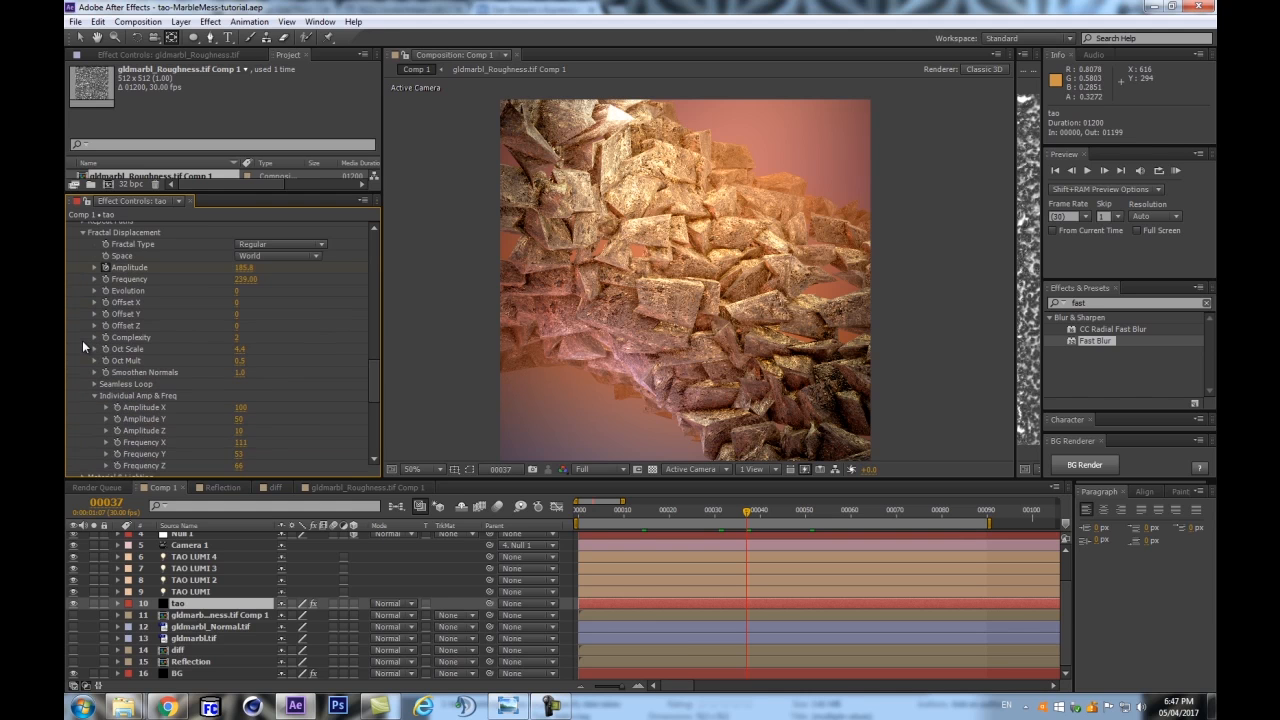
pyautogui.click(83, 294)
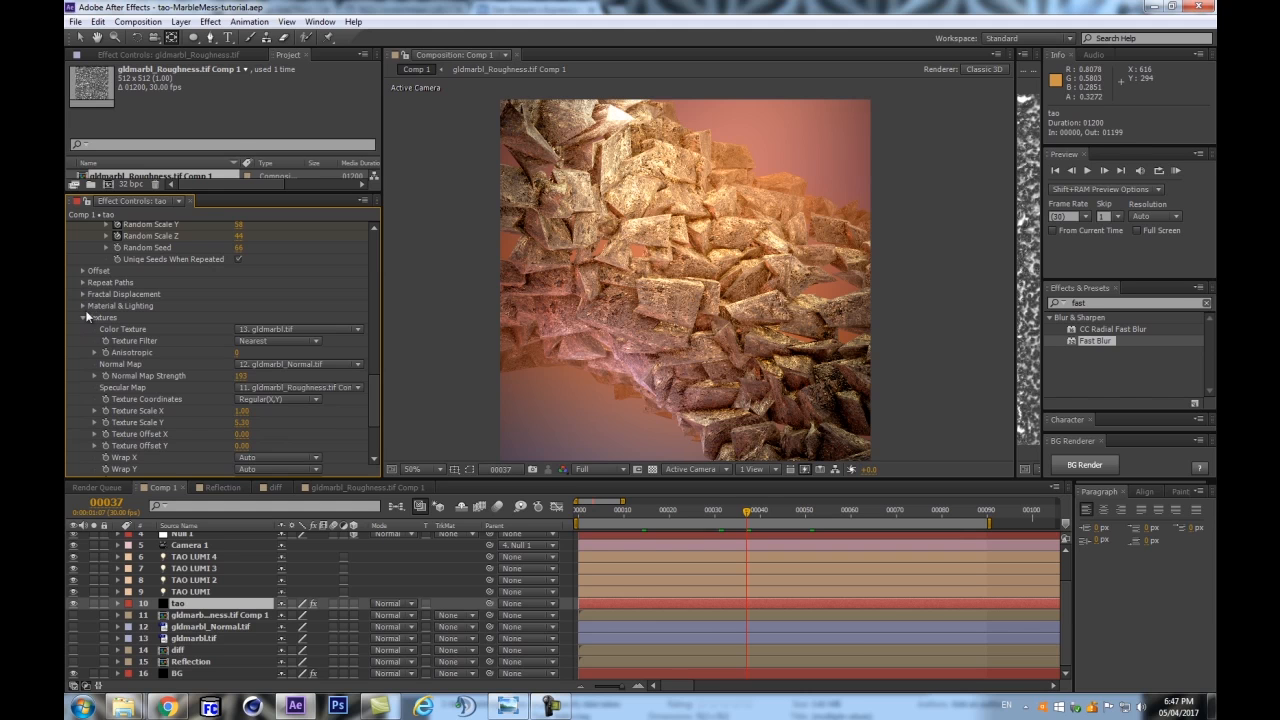
pyautogui.click(81, 305)
pyautogui.scroll(-5, 270, 366)
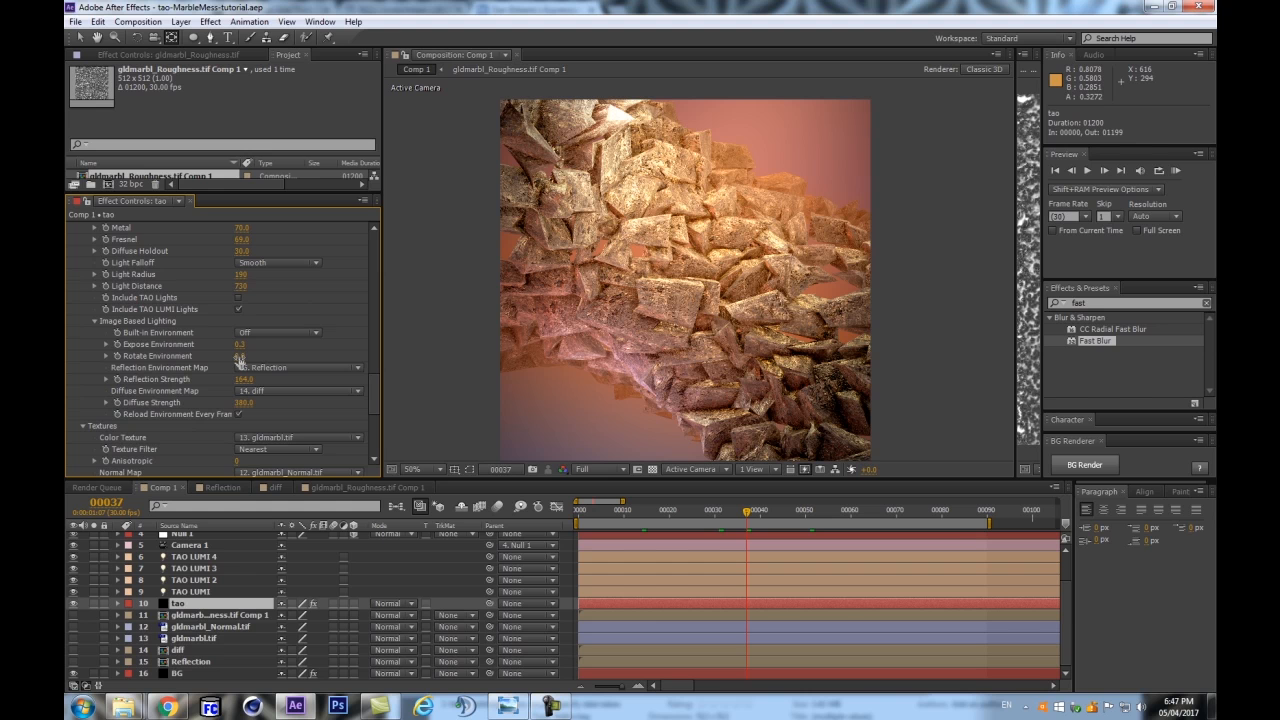
# Try Rotate Environment at 76, compare the block reflections with those at 0 in close-up, and return the value to 0
pyautogui.moveTo(240, 358); pyautogui.dragTo(296, 357)
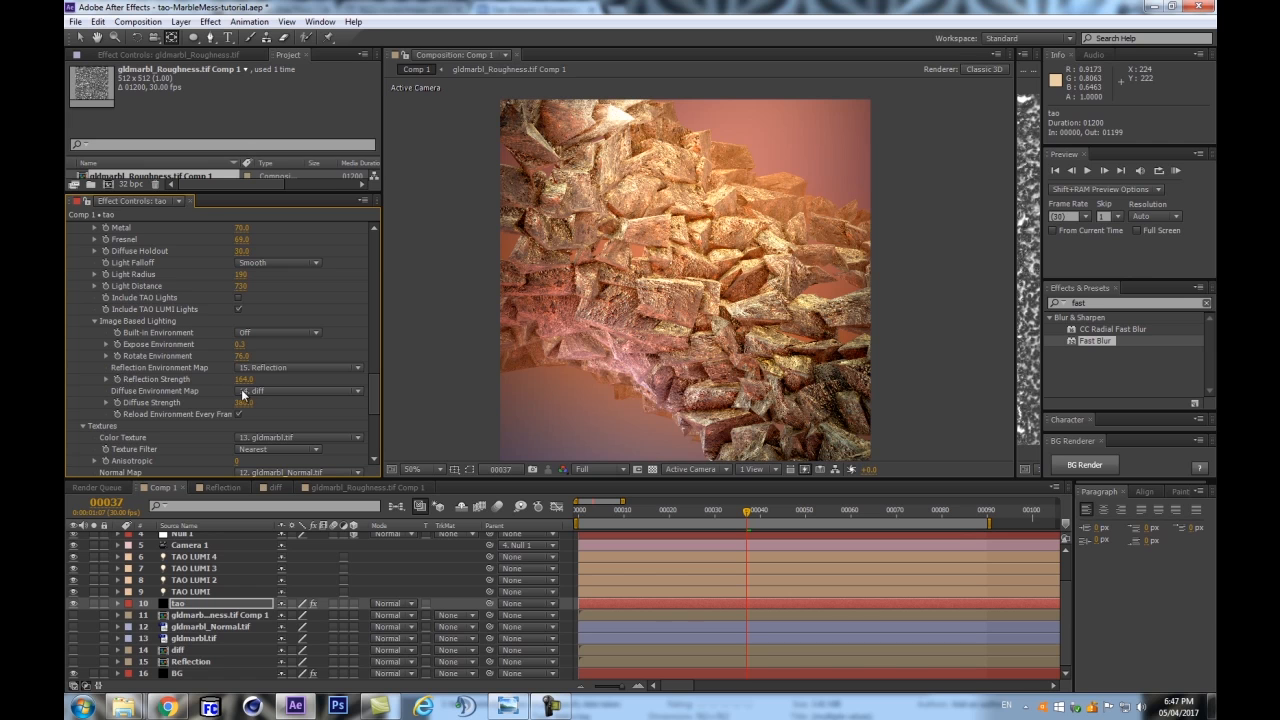
pyautogui.click(243, 358)
pyautogui.write('0')
pyautogui.press('Return')
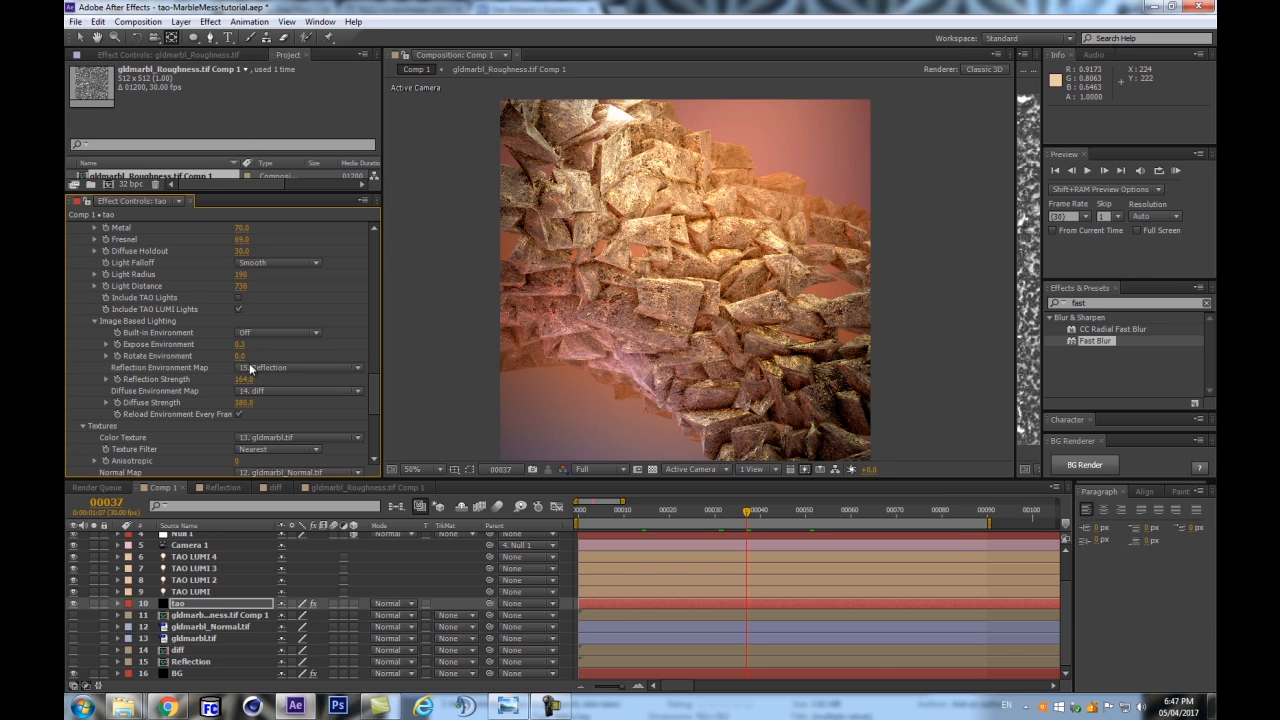
pyautogui.hotkey('ctrl', 'z')
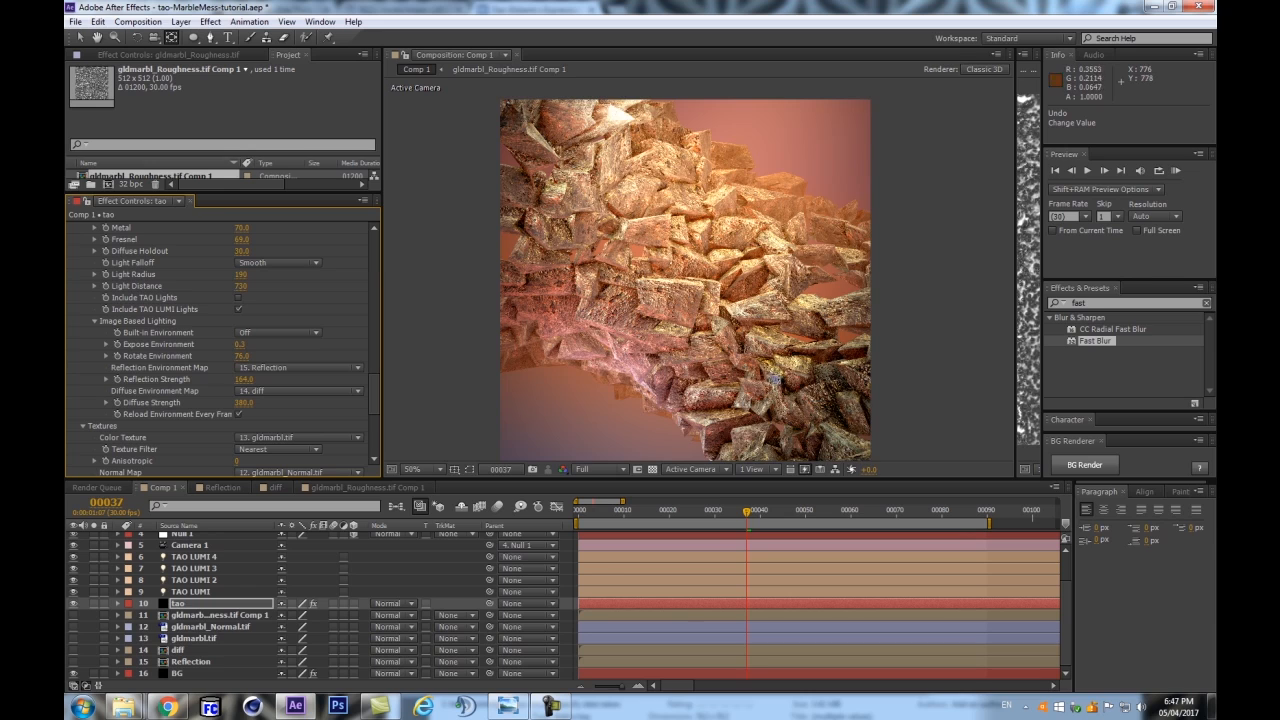
pyautogui.scroll(2, 774, 379)
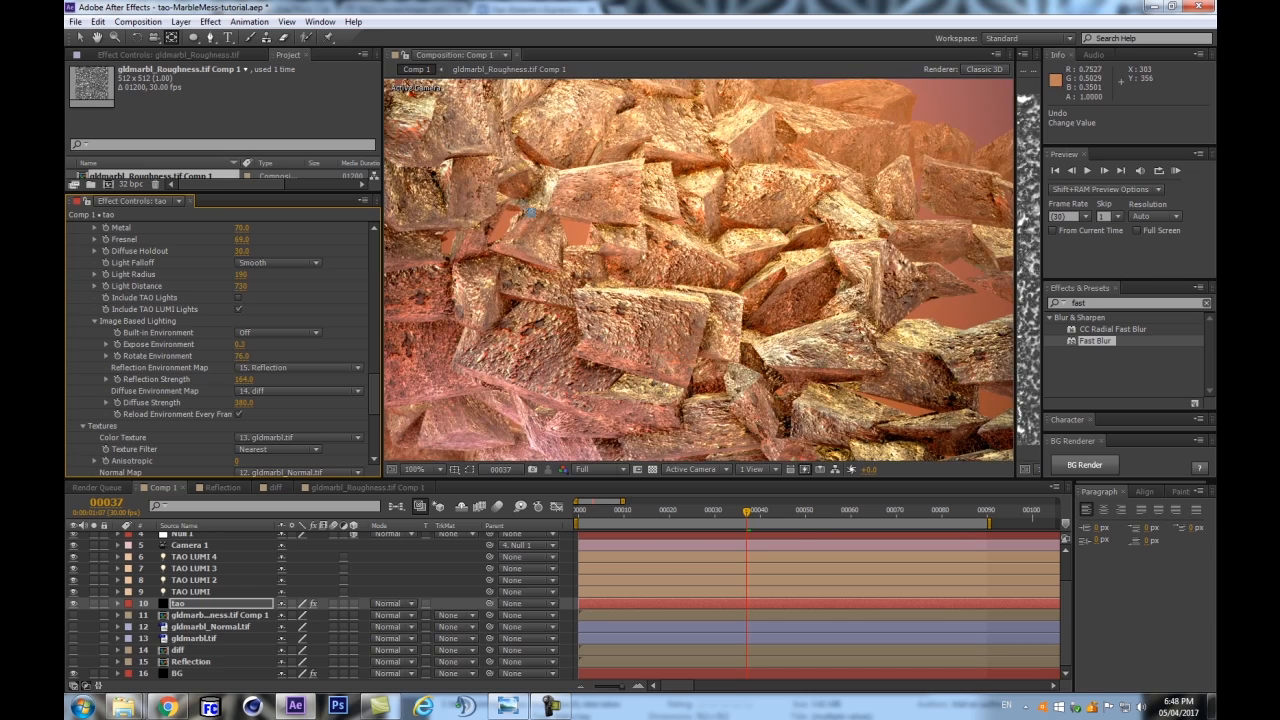
pyautogui.scroll(-2, 521, 192)
pyautogui.scroll(2, 712, 350)
pyautogui.scroll(-2, 660, 345)
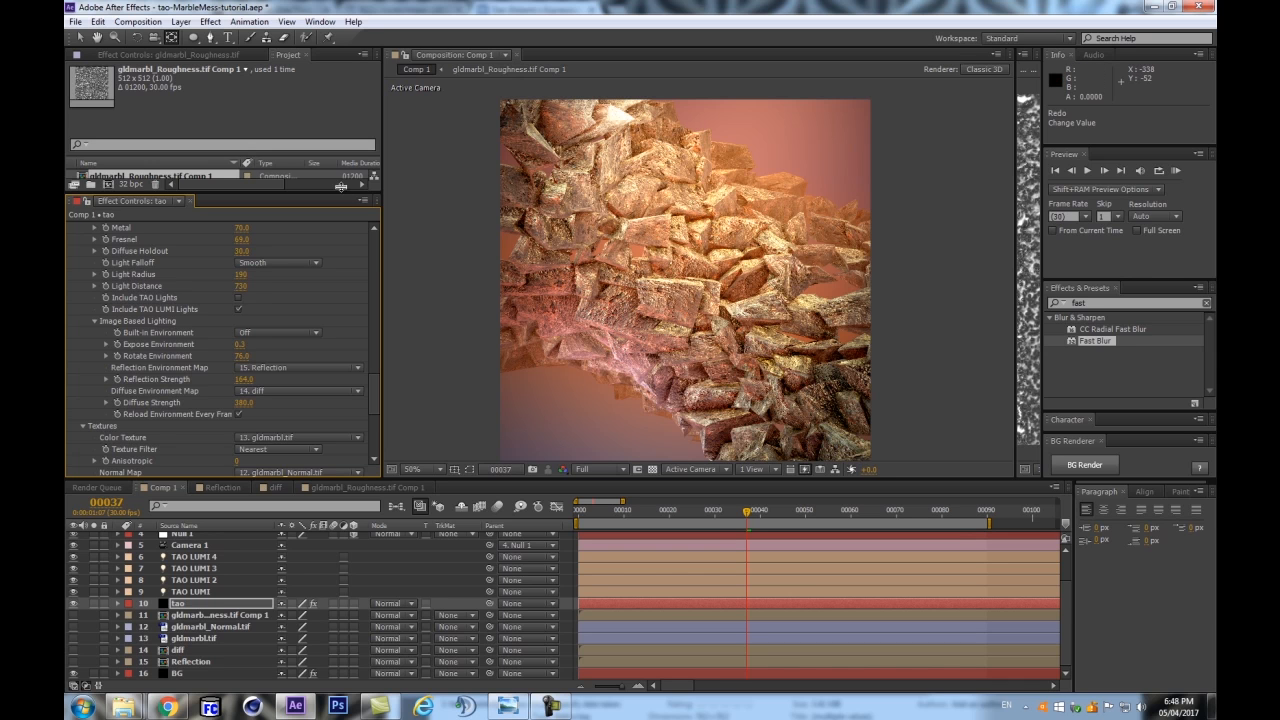
pyautogui.hotkey('ctrl', 'shift', 'z')
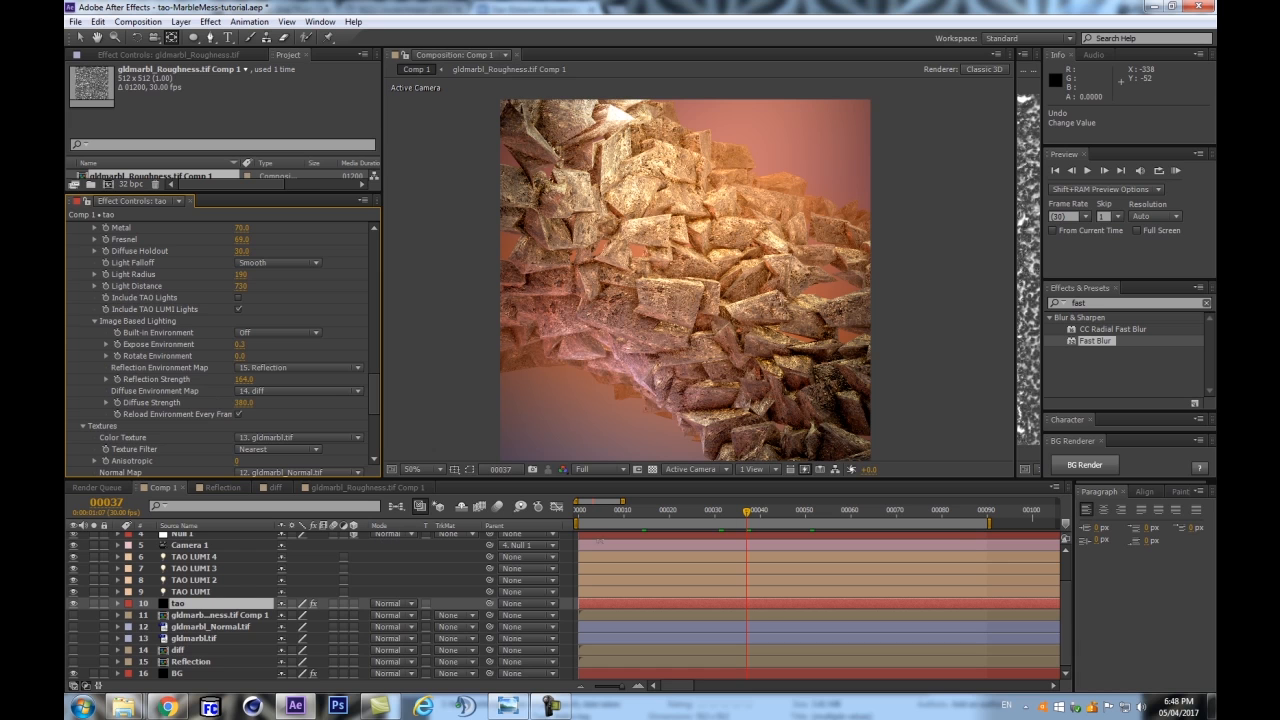
# Keyframe the tao effect's Rotate Environment from 0 at frame 0 to 360 at frame 90
pyautogui.moveTo(578, 516); pyautogui.dragTo(565, 515)
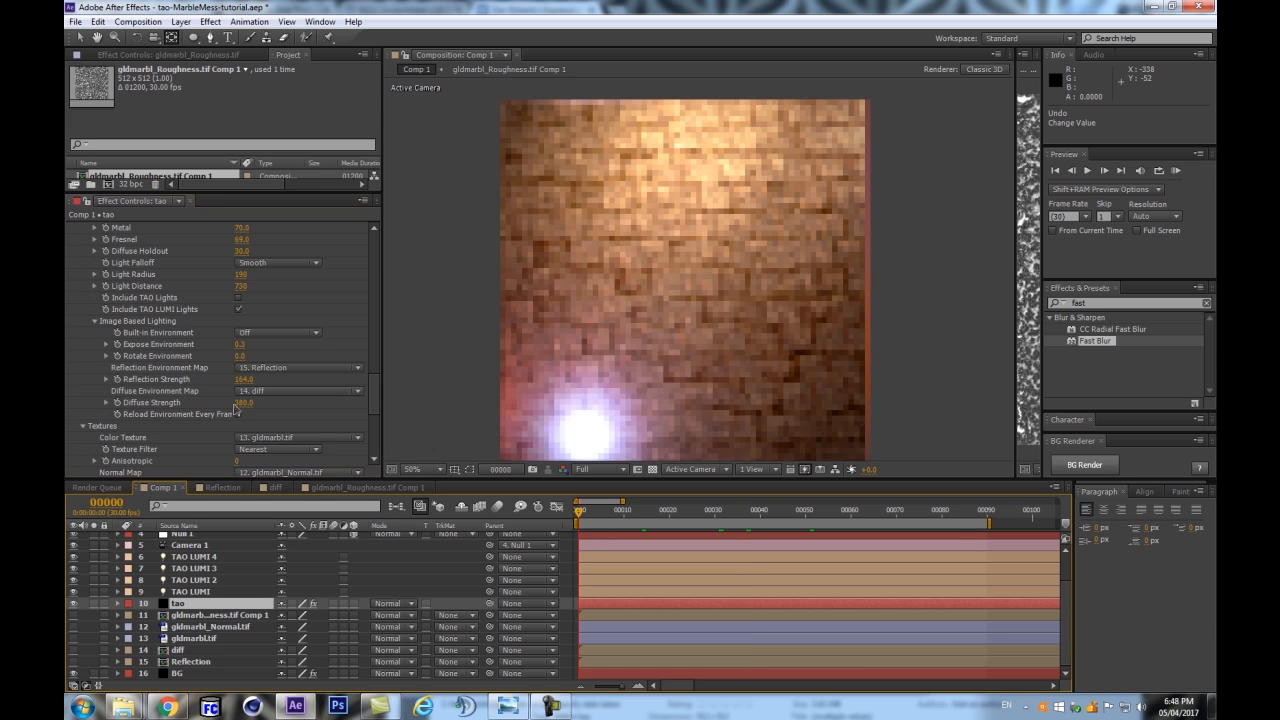
pyautogui.click(118, 357)
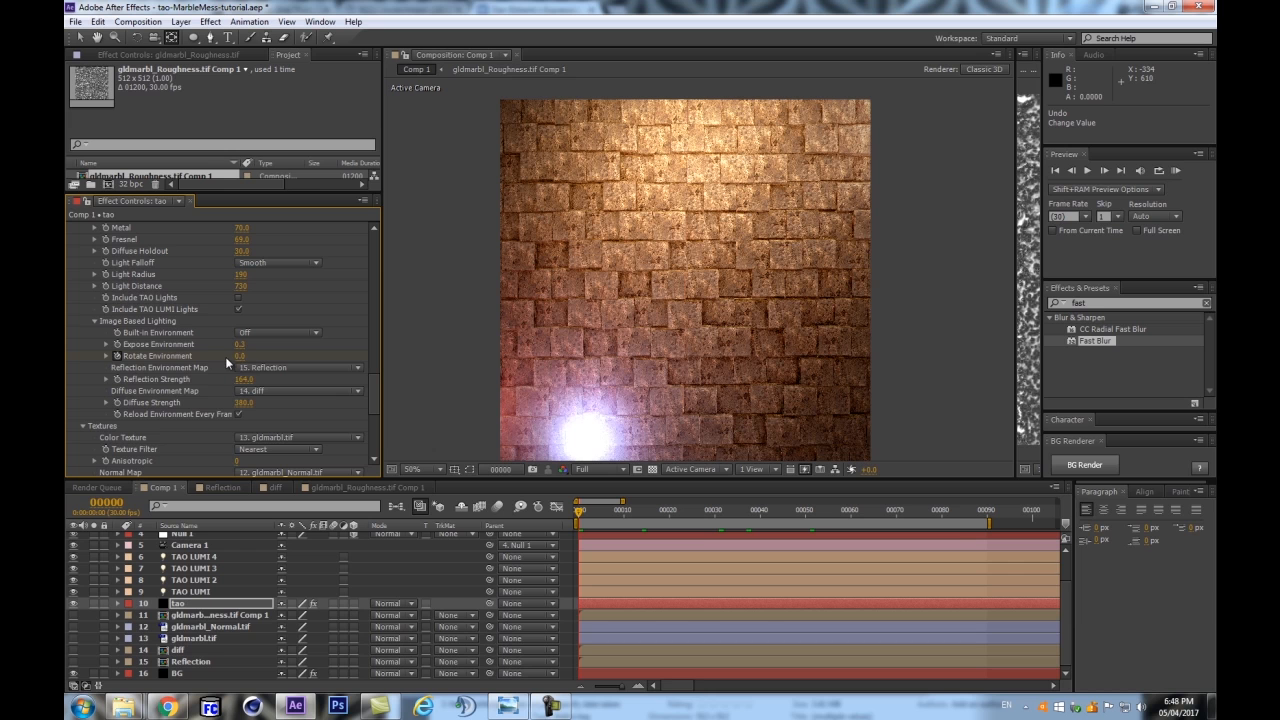
pyautogui.click(988, 514)
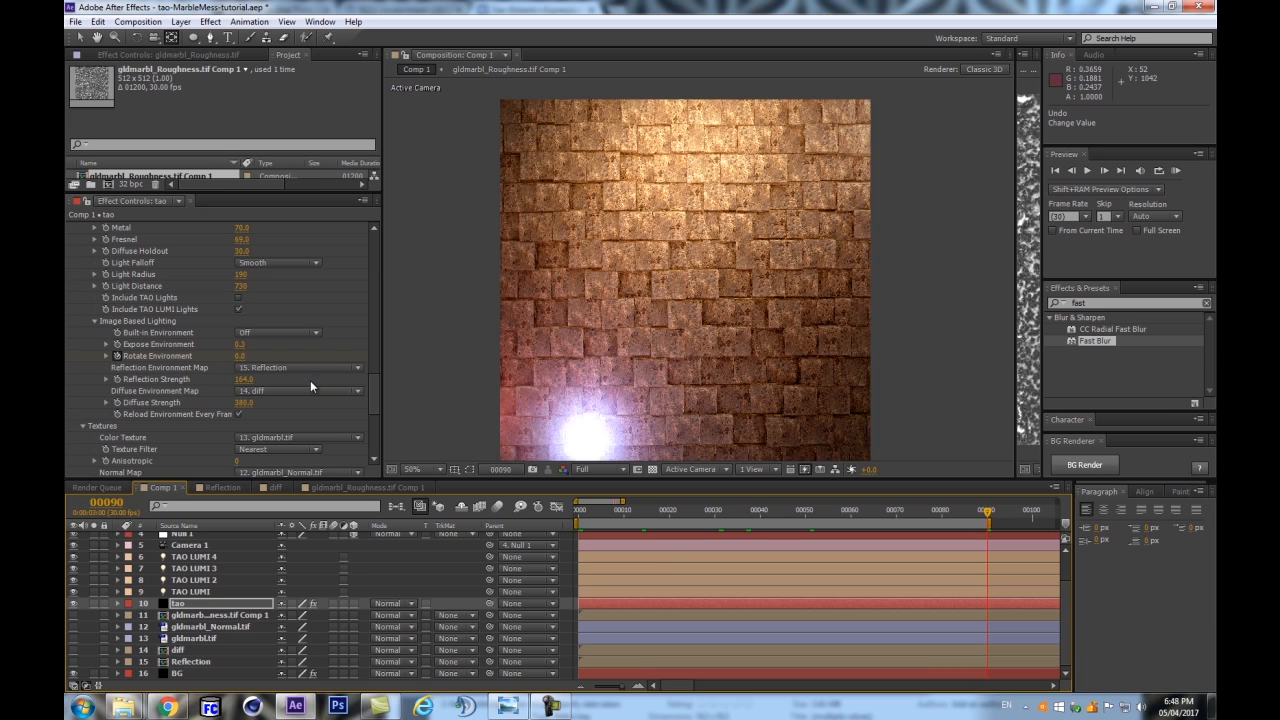
pyautogui.click(240, 355)
pyautogui.write('360')
pyautogui.press('Return')
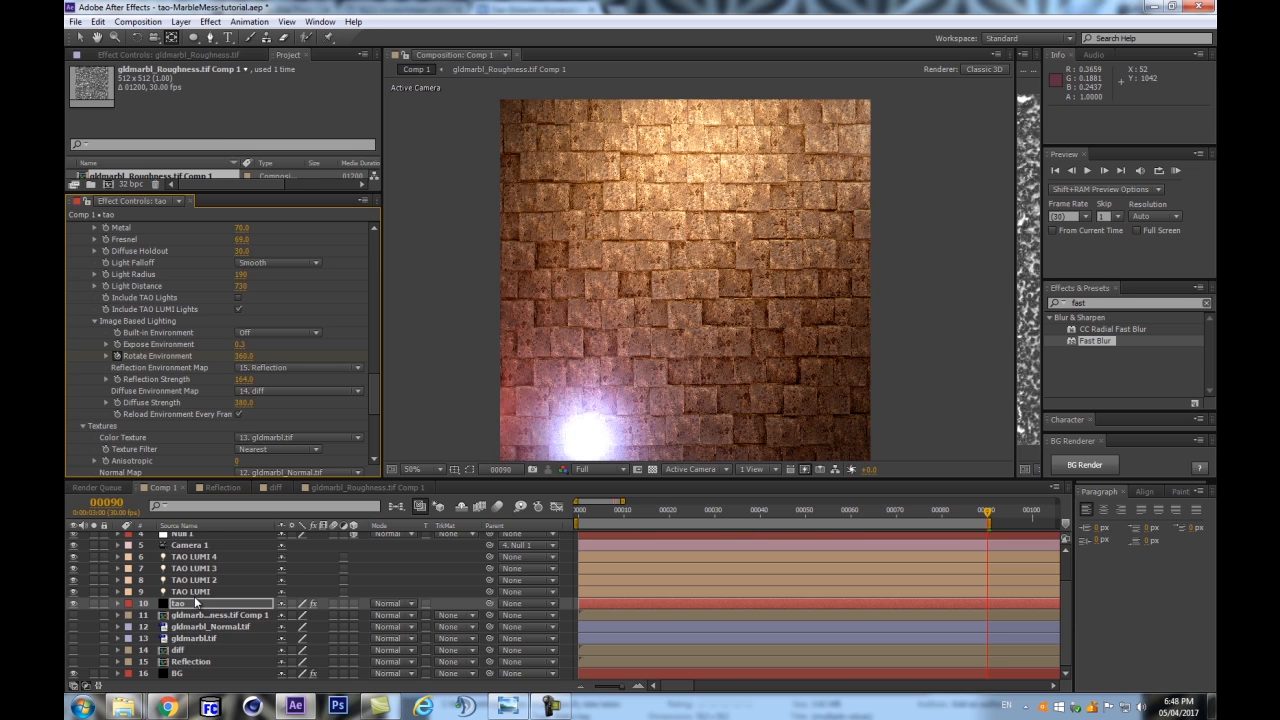
# Close the crashed After Effects, reopen the saved tao-MarbleMess-tutorial.aep project and look over Comp 1's layers
pyautogui.click(189, 603)
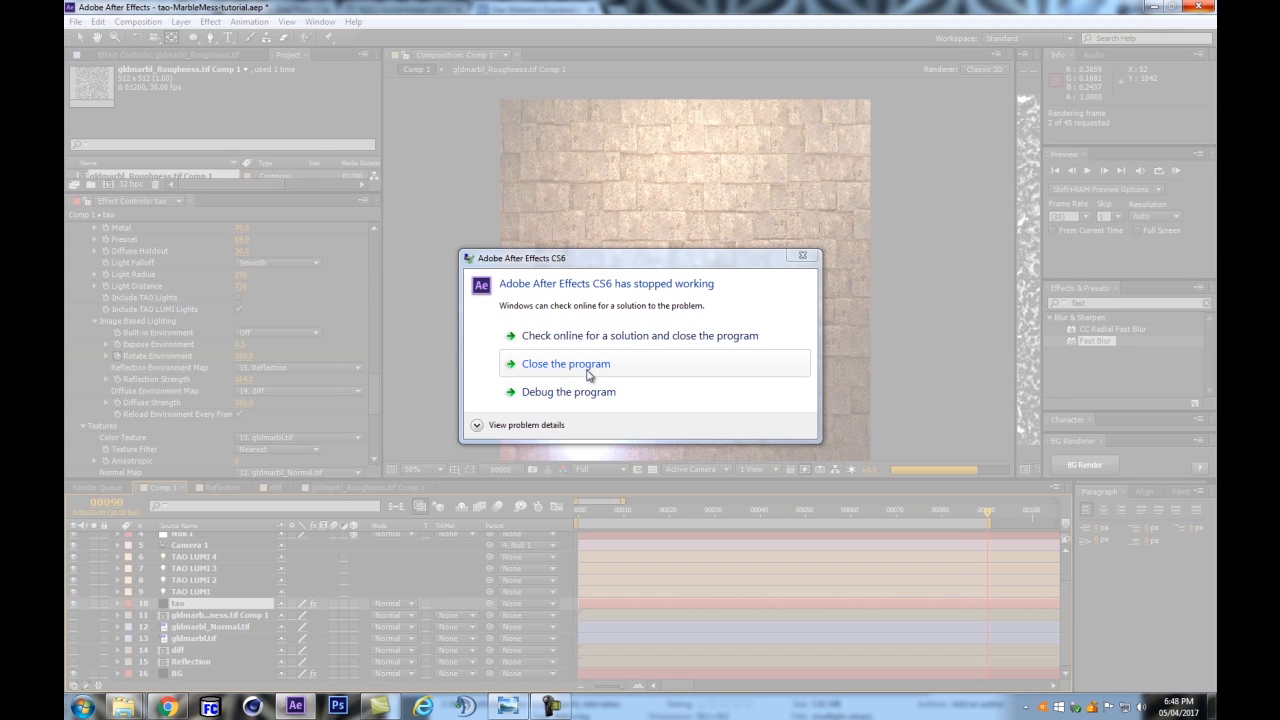
pyautogui.click(587, 366)
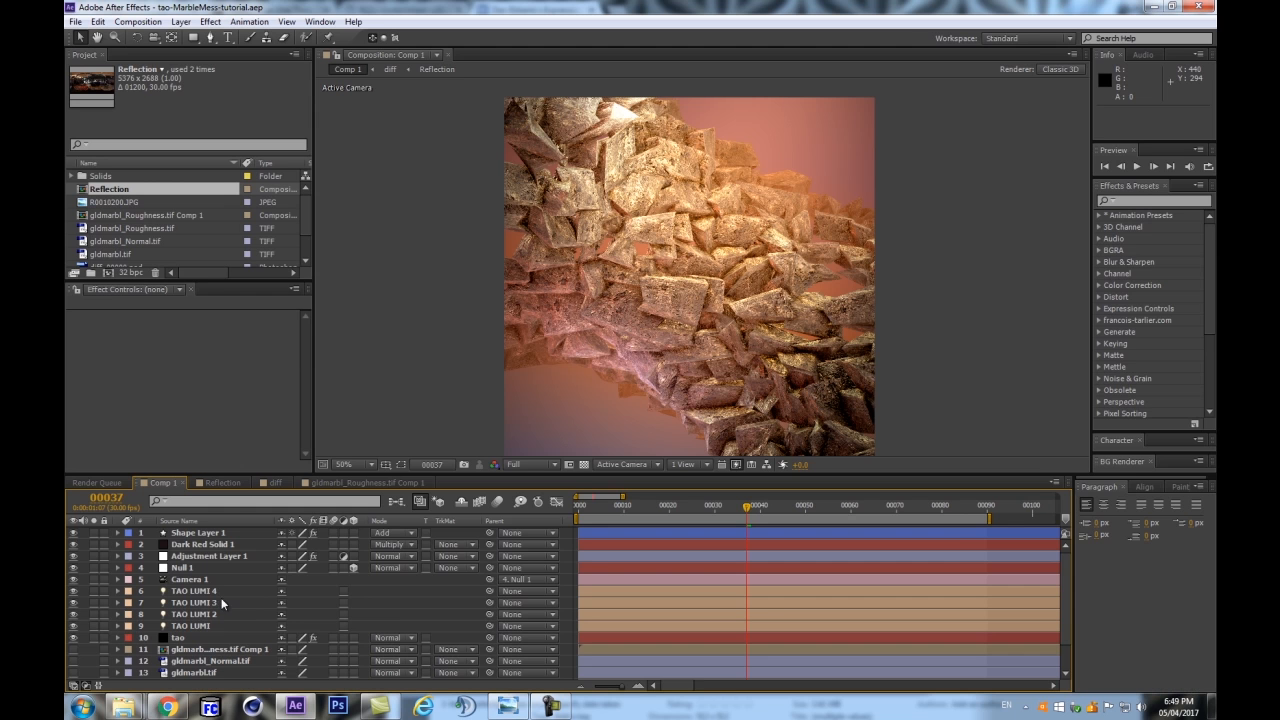
pyautogui.scroll(-2, 200, 592)
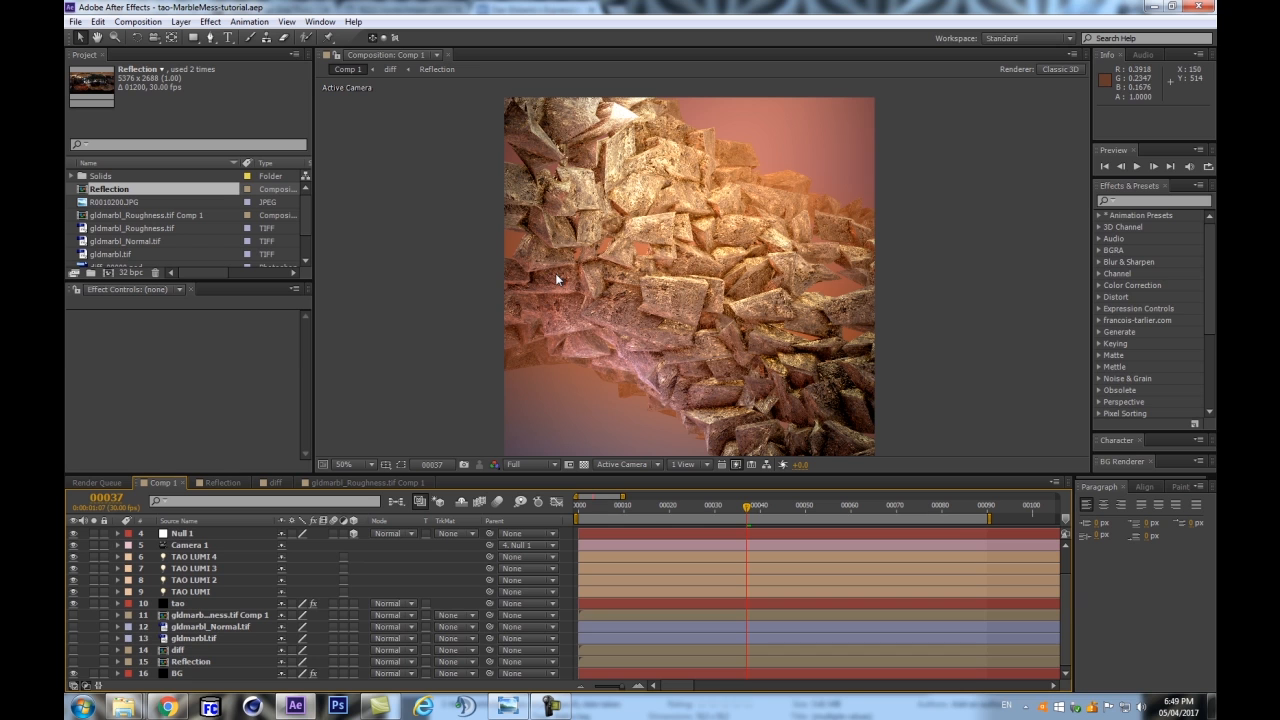
pyautogui.scroll(2, 168, 618)
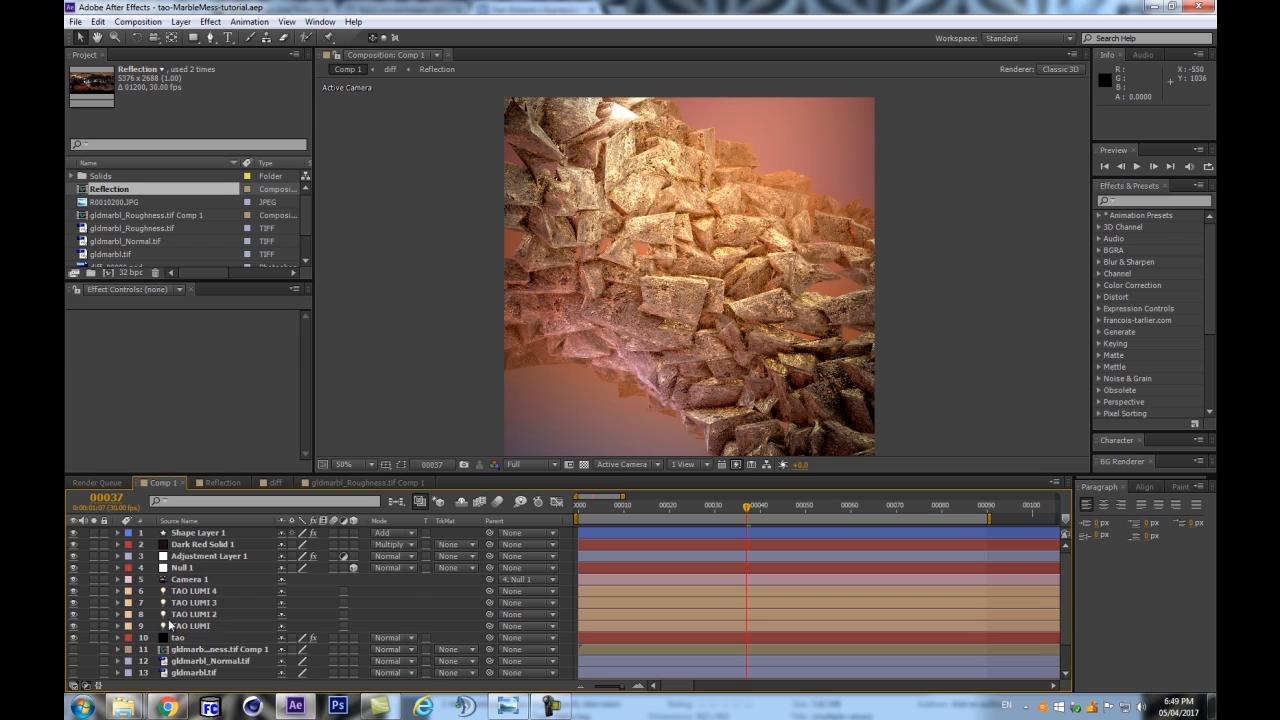
# Hide Adjustment Layer 1, rename it colorCorrection, and switch off its collapsed Curves effect
pyautogui.click(195, 557)
pyautogui.click(73, 556)
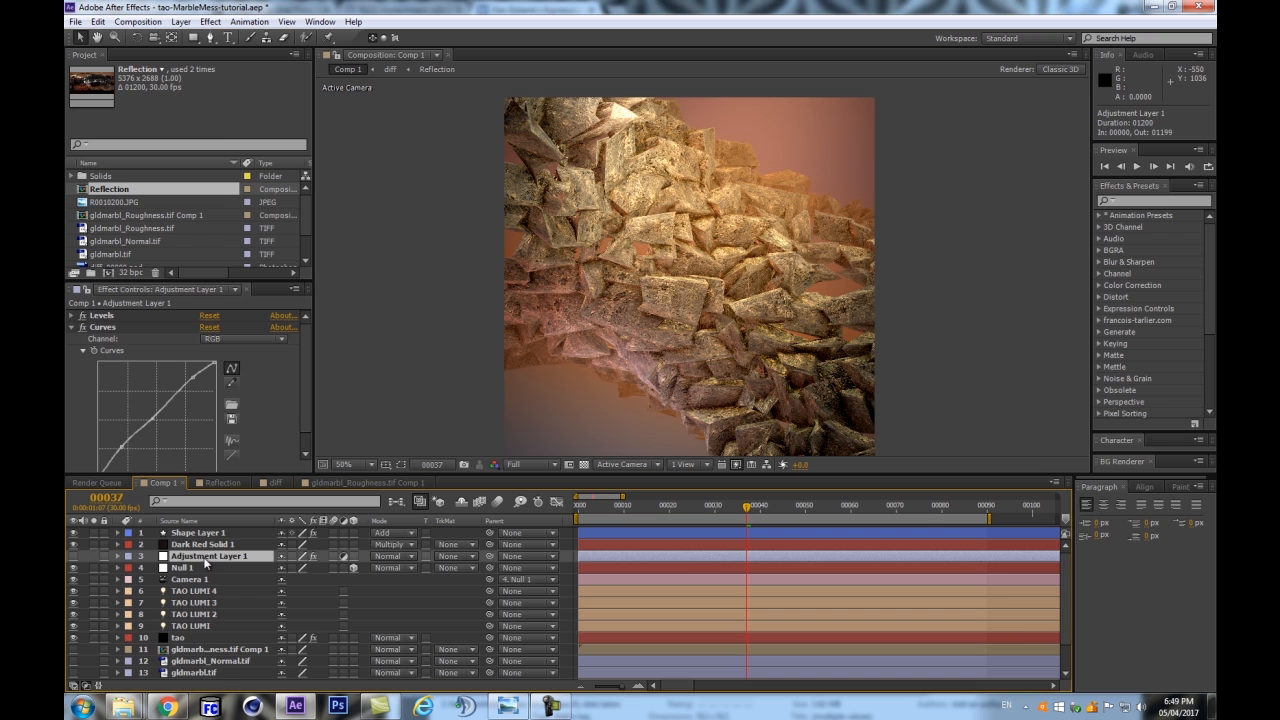
pyautogui.press('Return')
pyautogui.write('colorCorrection')
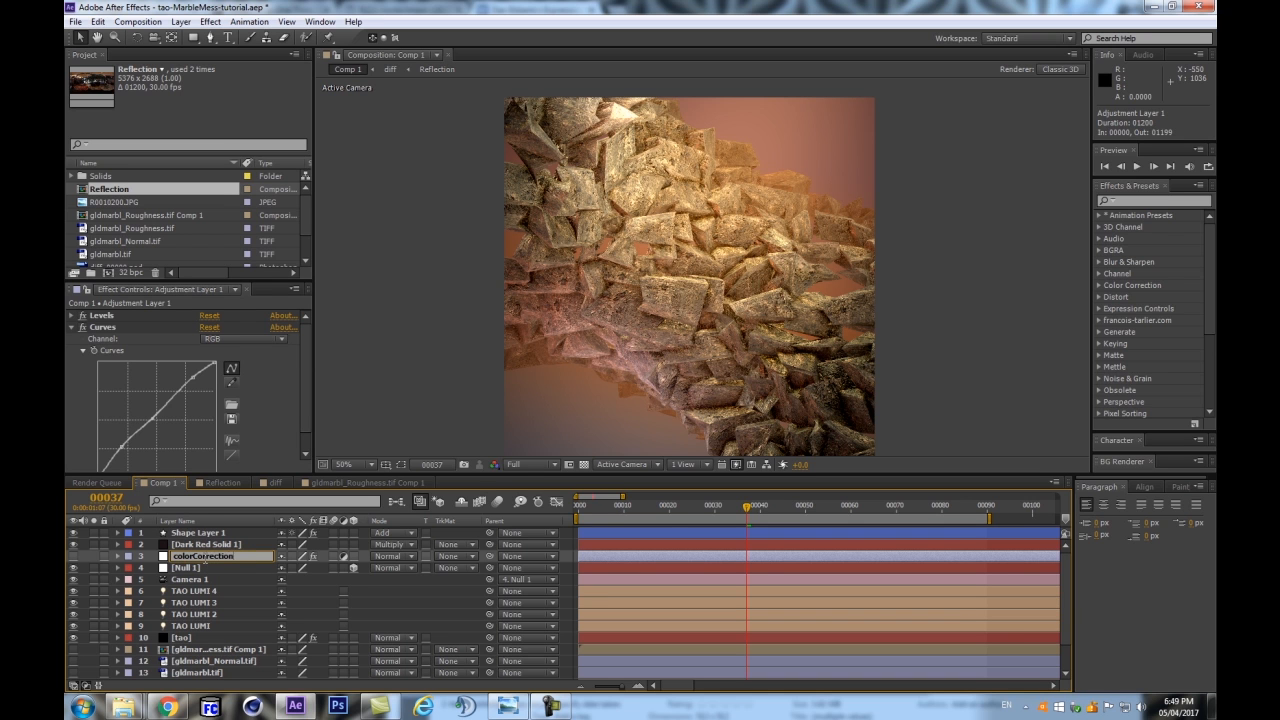
pyautogui.press('Return')
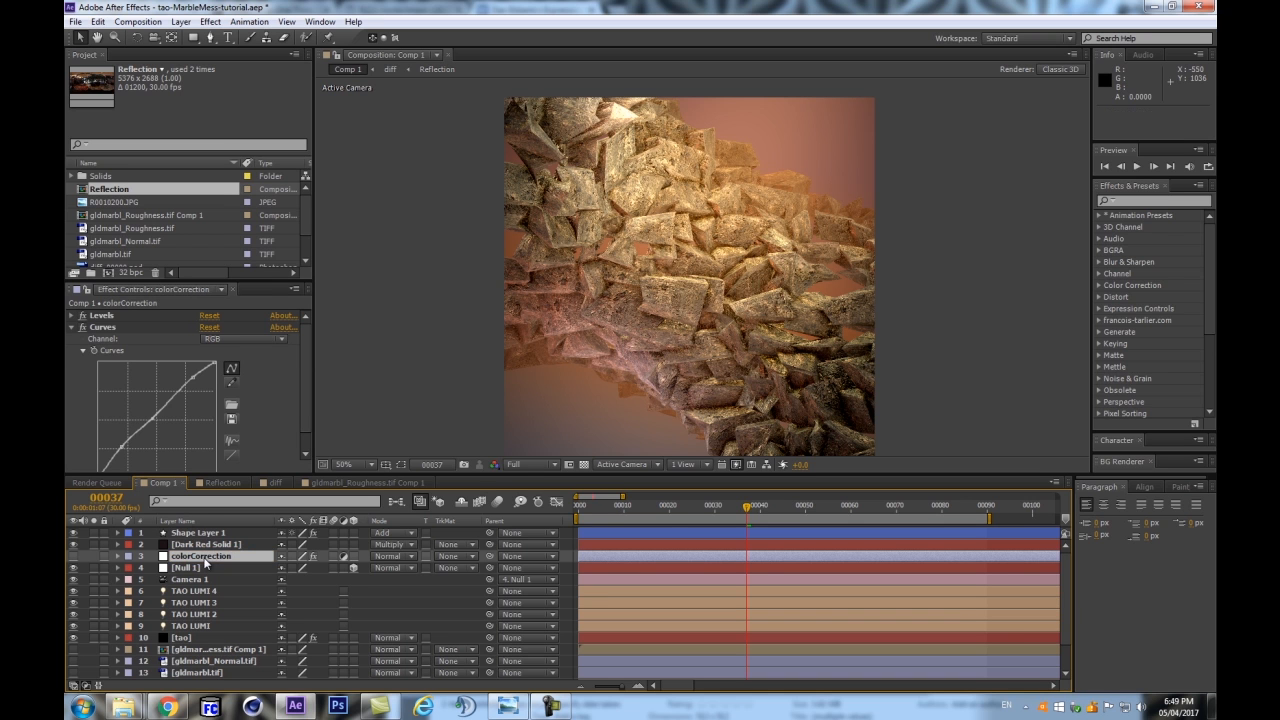
pyautogui.click(70, 327)
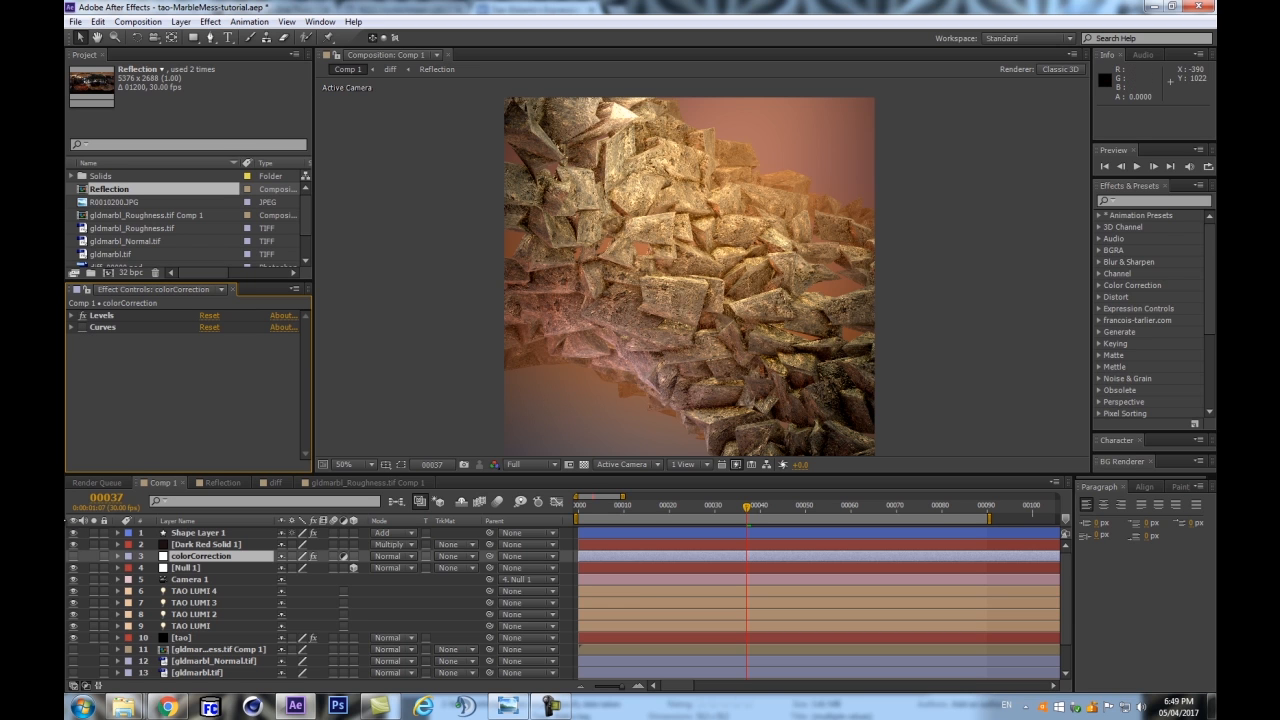
# Review Shape Layer 1's Rotation and Opacity expressions while scrubbing the timeline, and collapse the layer
pyautogui.click(232, 534)
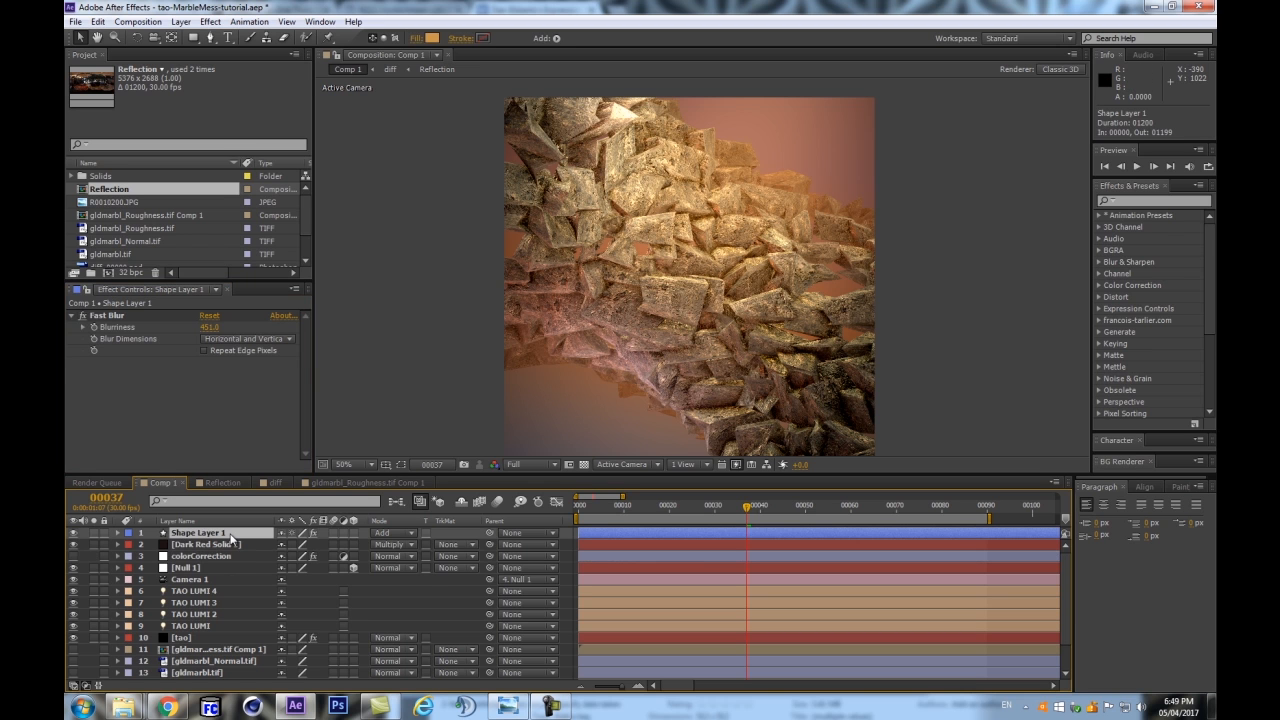
pyautogui.press('r')
pyautogui.moveTo(749, 504); pyautogui.dragTo(742, 505)
pyautogui.press('e')
pyautogui.press('e')
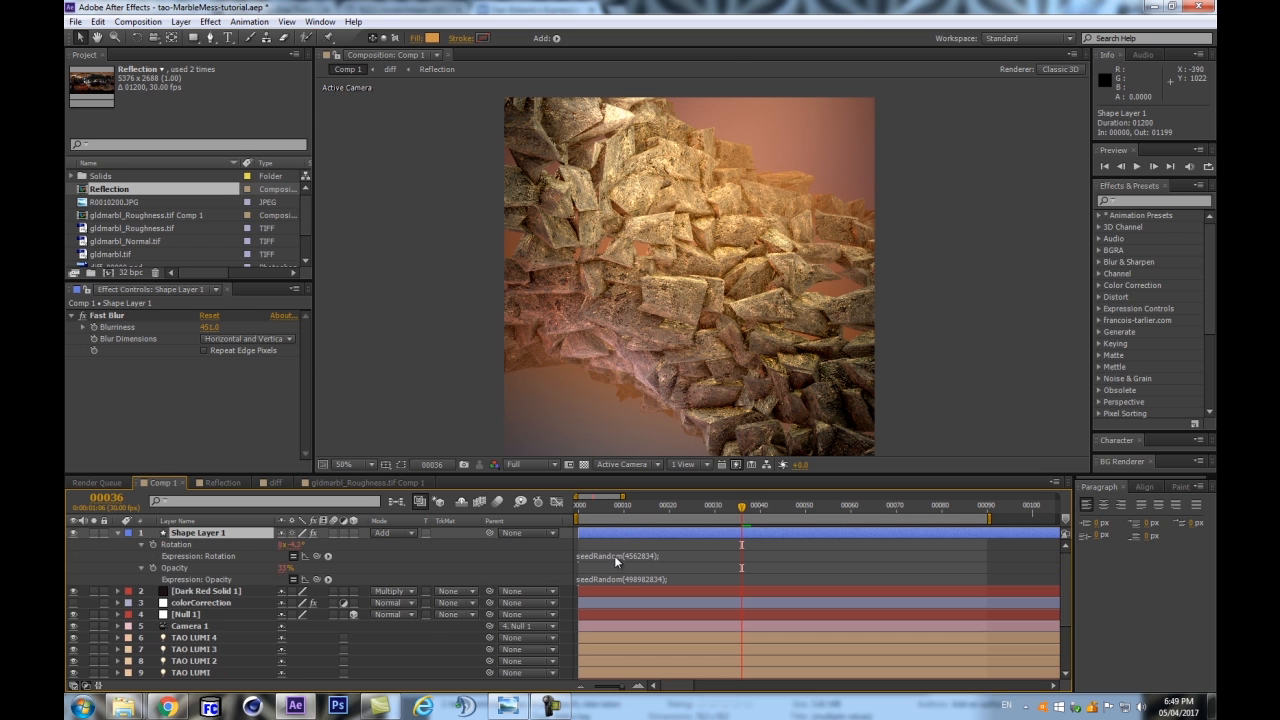
pyautogui.moveTo(621, 506); pyautogui.dragTo(565, 500)
pyautogui.moveTo(780, 504)
pyautogui.mouseDown()
pyautogui.moveTo(767, 503)
pyautogui.moveTo(781, 500)
pyautogui.mouseUp()
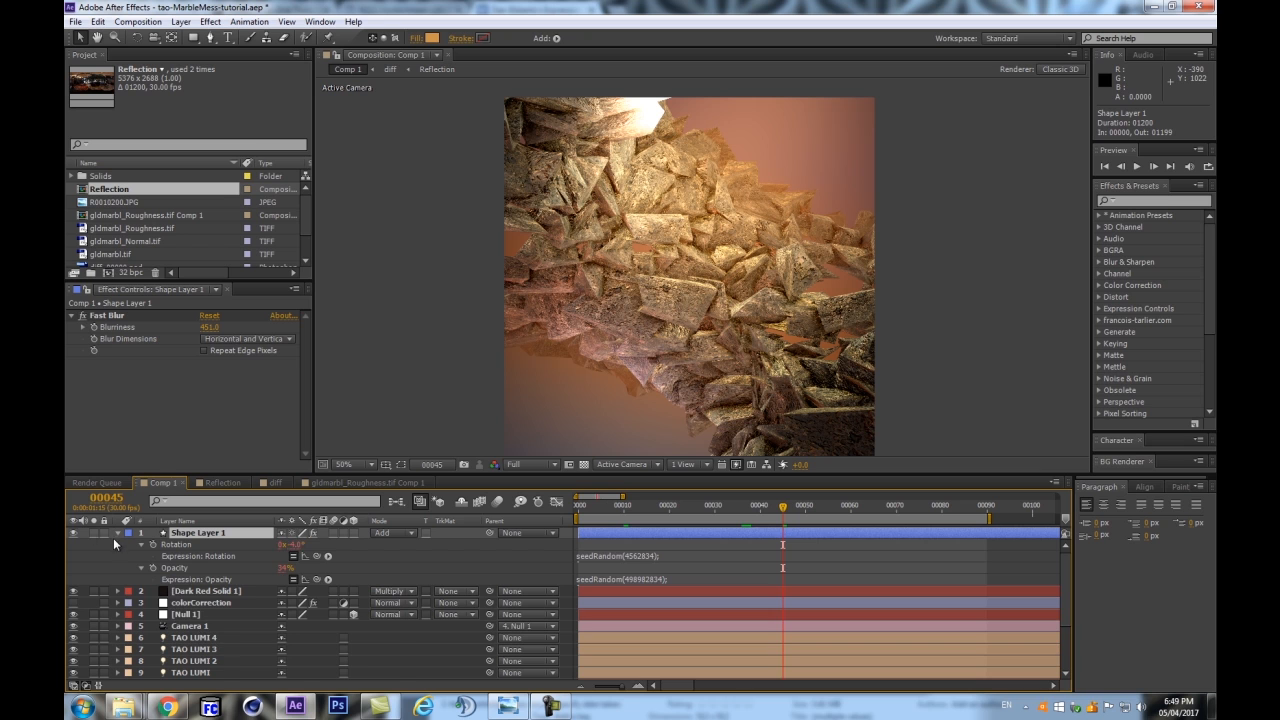
pyautogui.press('u')
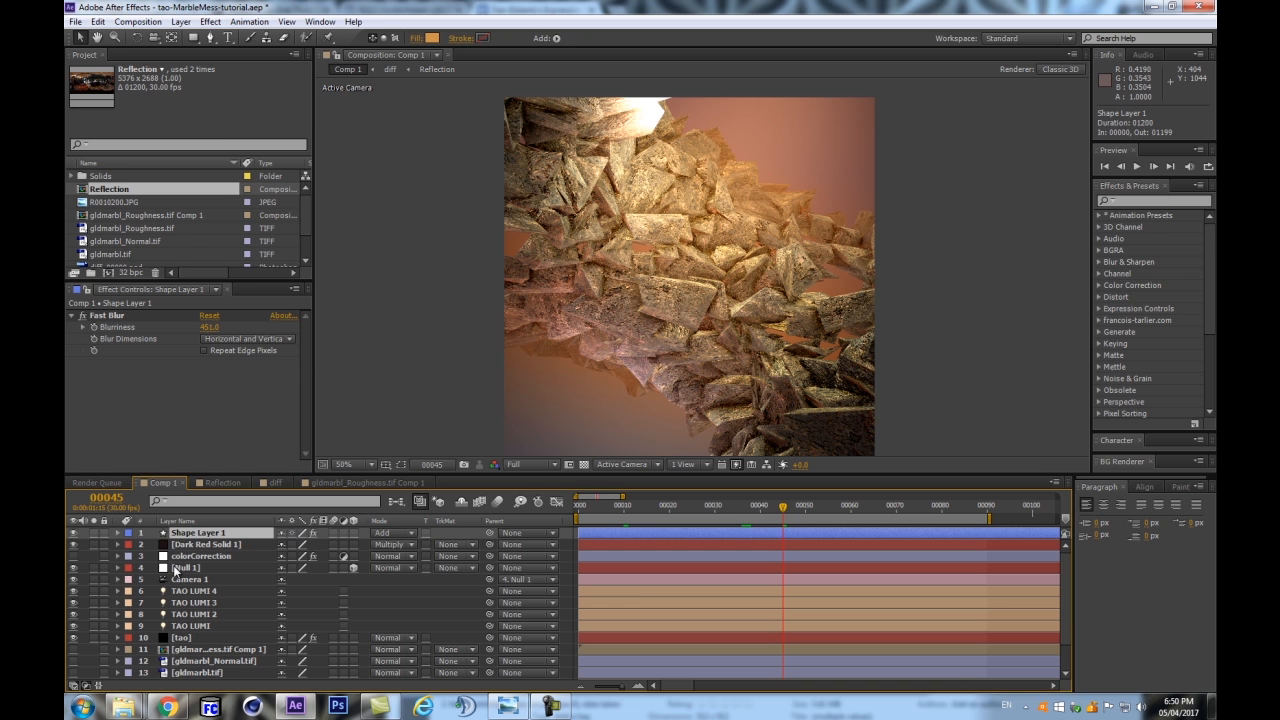
# Open the tao effect's Image Based Lighting settings and keyframe Rotate Environment at 0 on frame 0
pyautogui.click(182, 638)
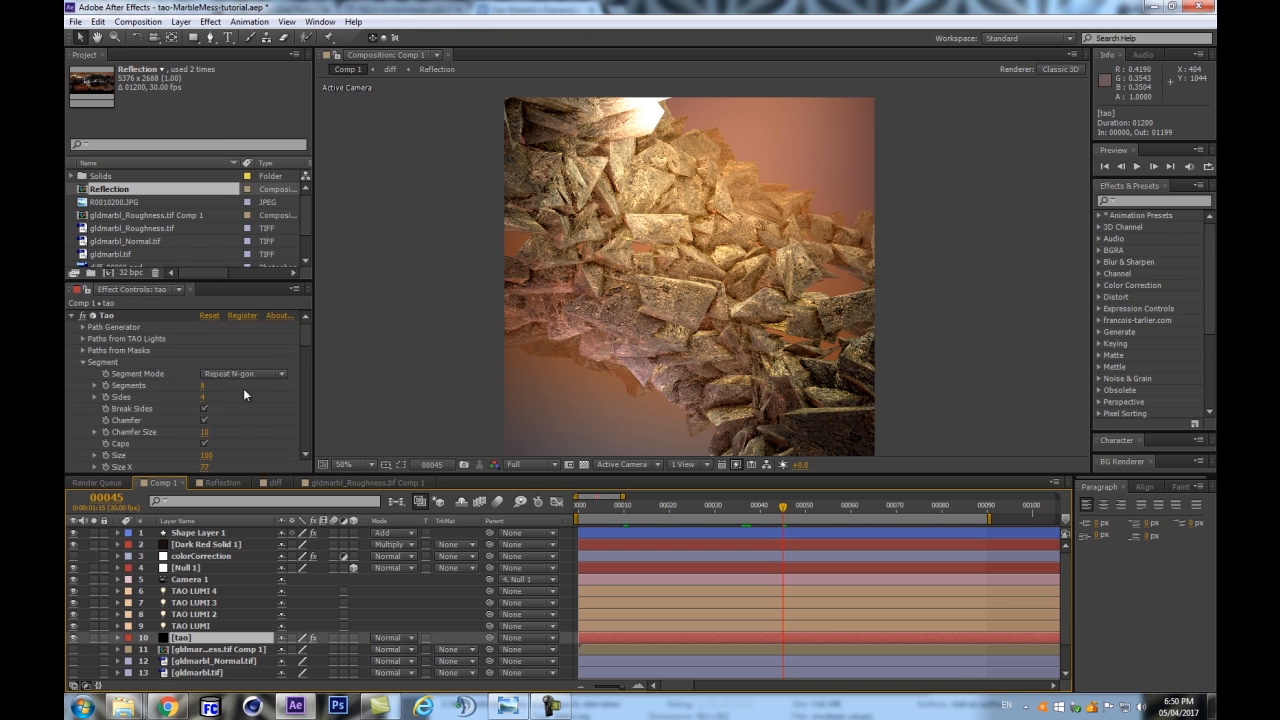
pyautogui.click(82, 362)
pyautogui.click(83, 397)
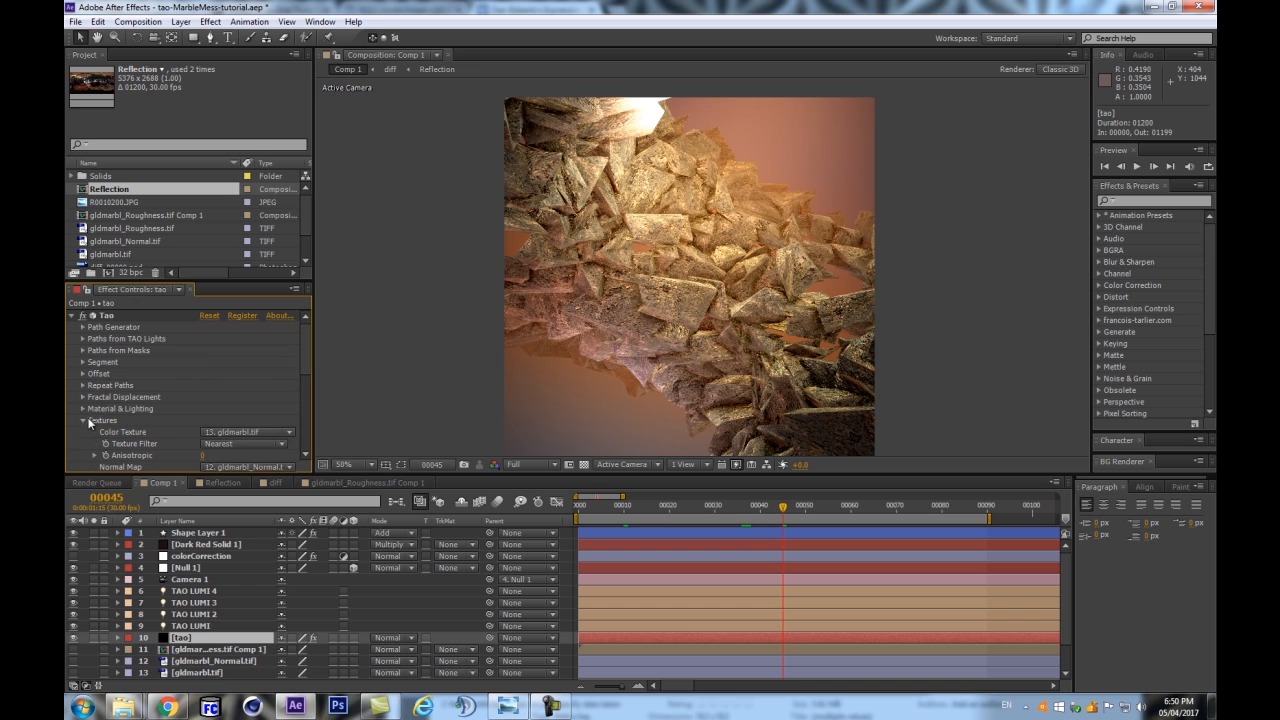
pyautogui.click(83, 409)
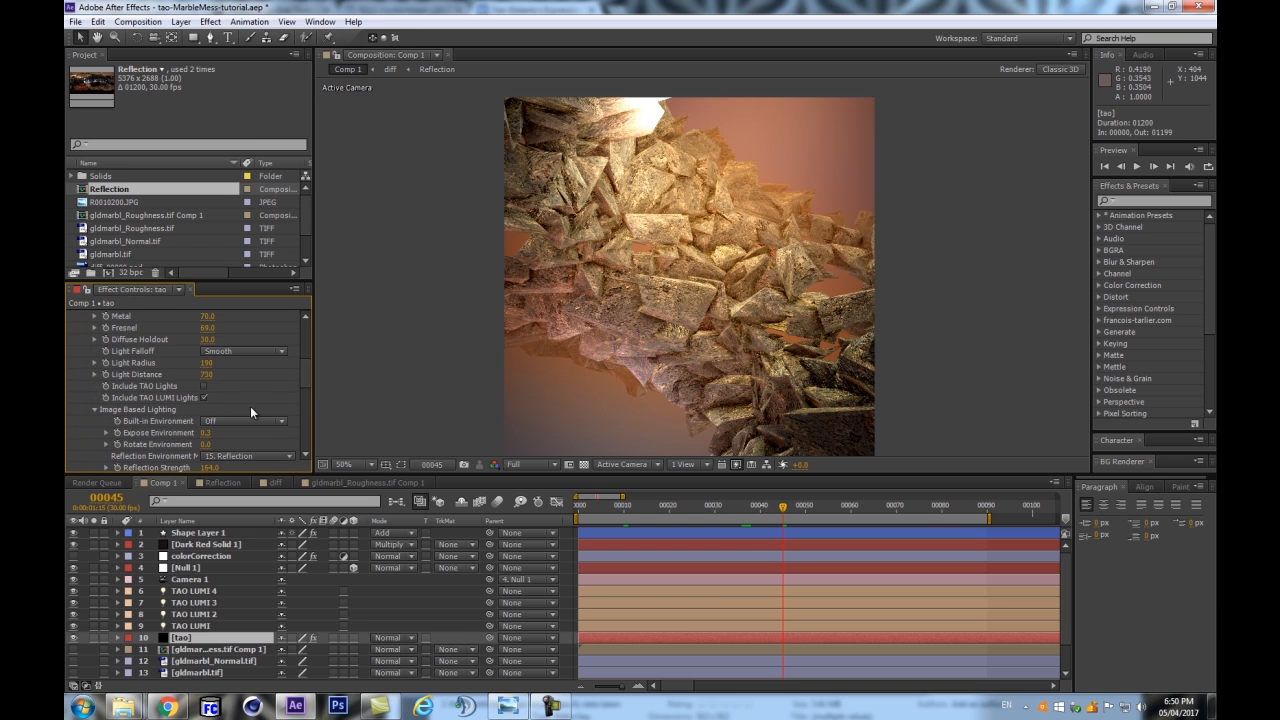
pyautogui.click(205, 352)
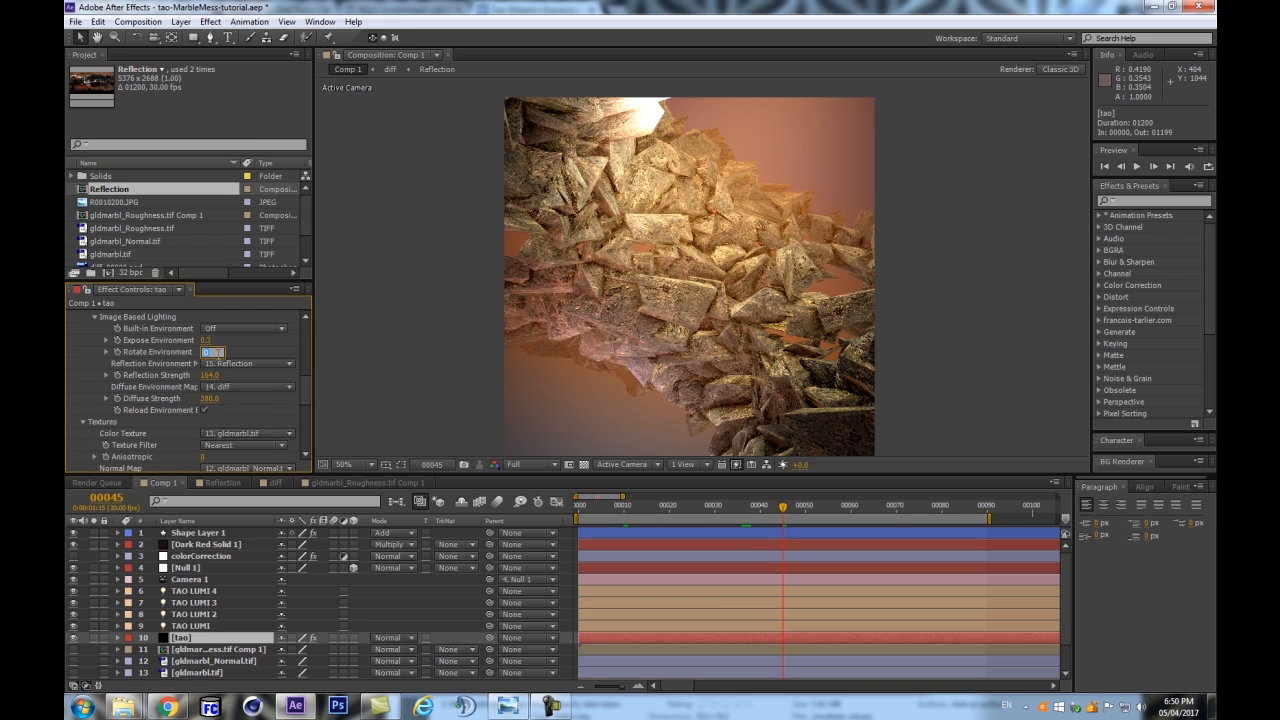
pyautogui.press('Return')
pyautogui.press('Home')
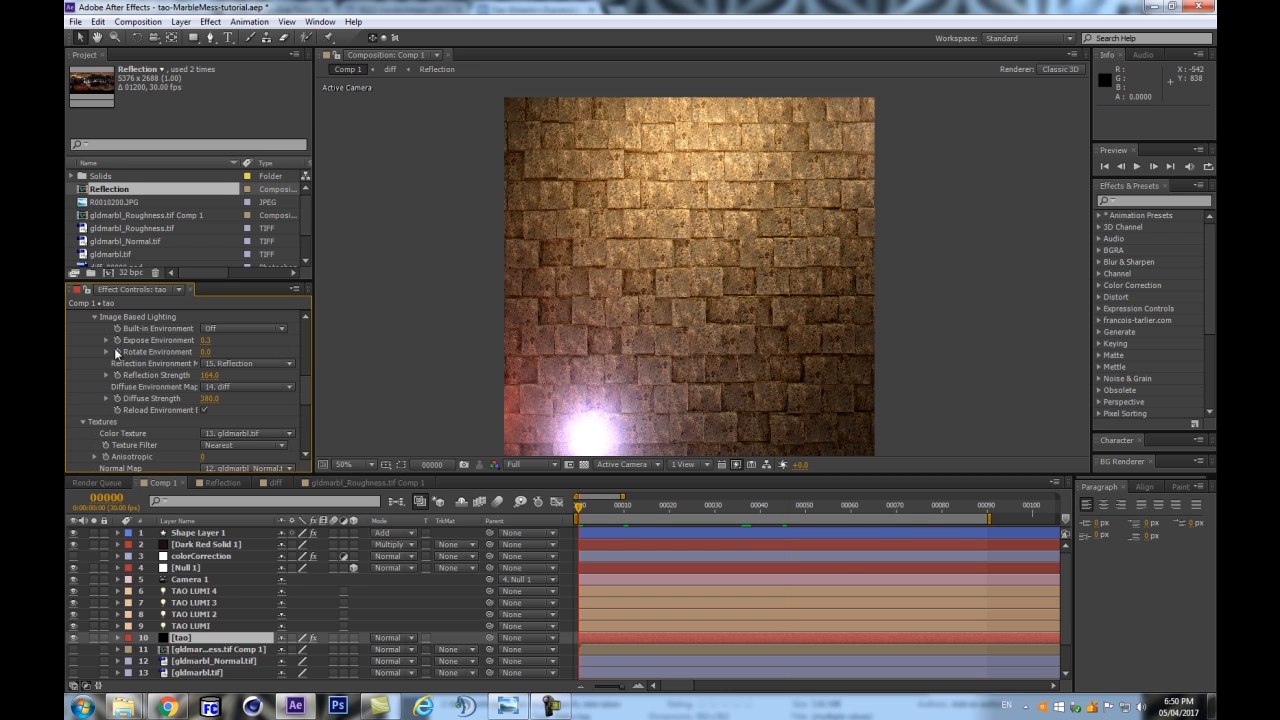
pyautogui.press('Return')
# Go to frame 90 and enter the end value for the tao effect's Rotate Environment
pyautogui.click(987, 503)
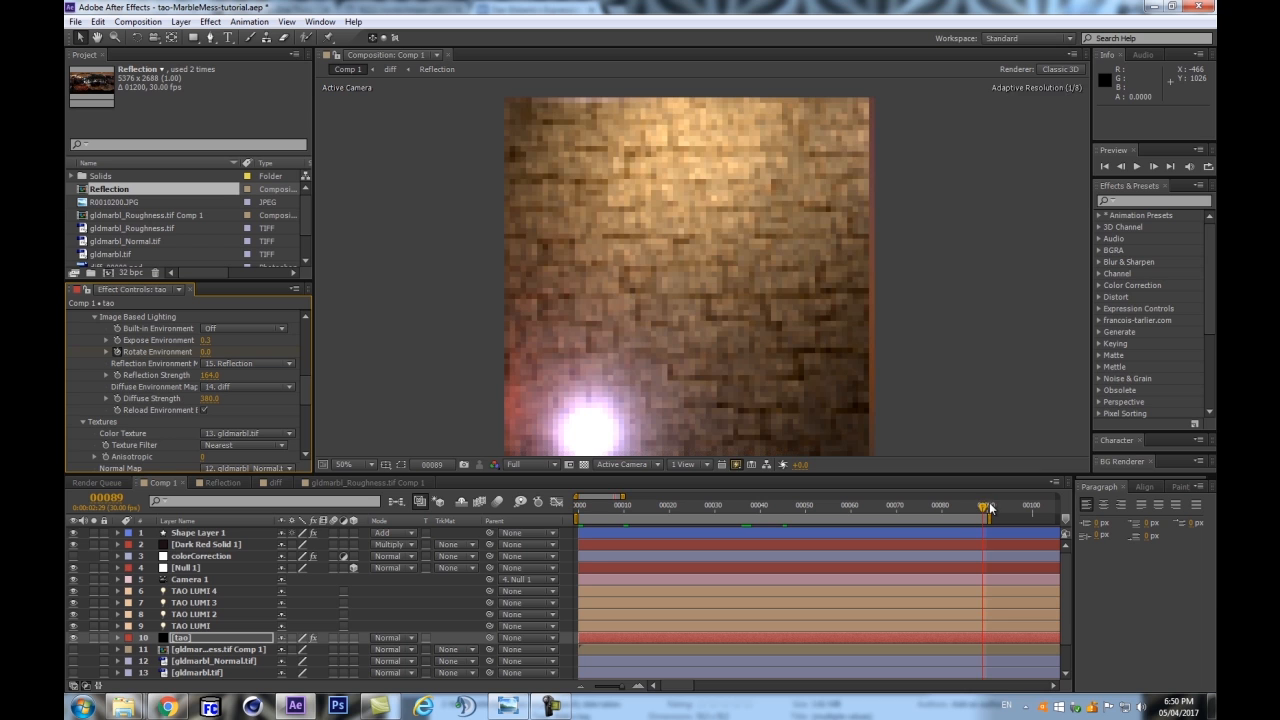
pyautogui.press('pagedown')
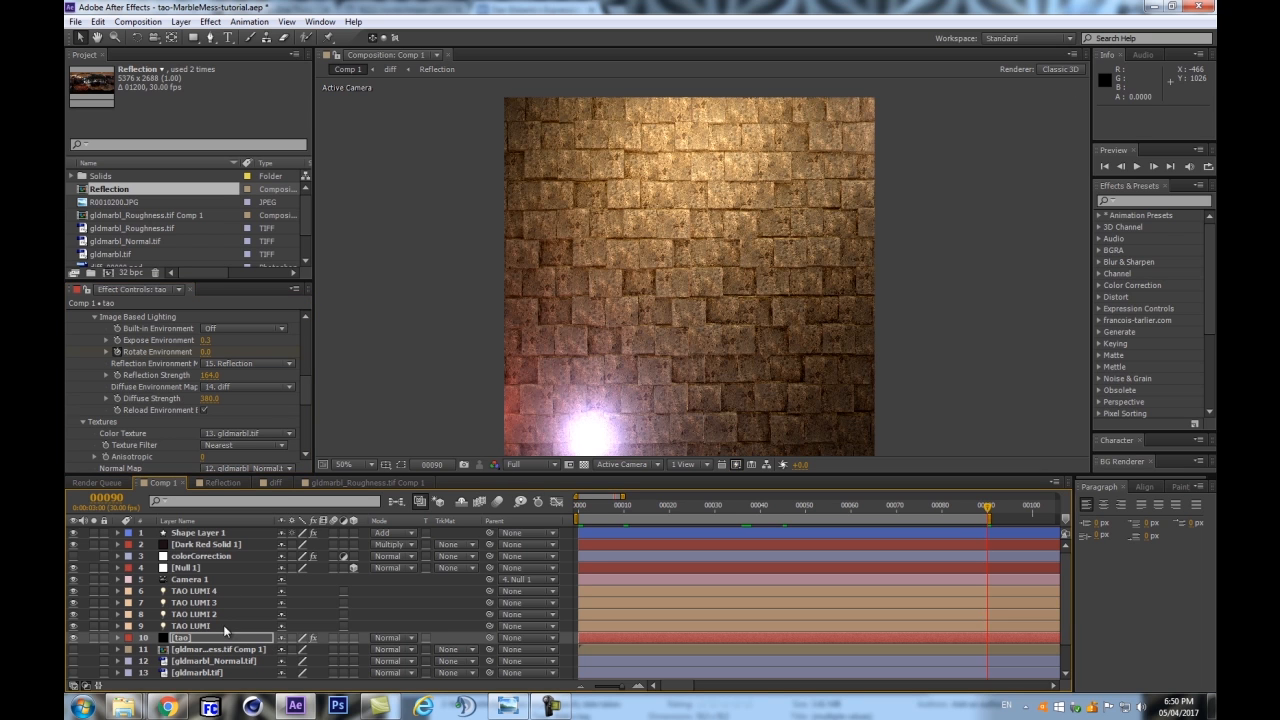
pyautogui.click(208, 352)
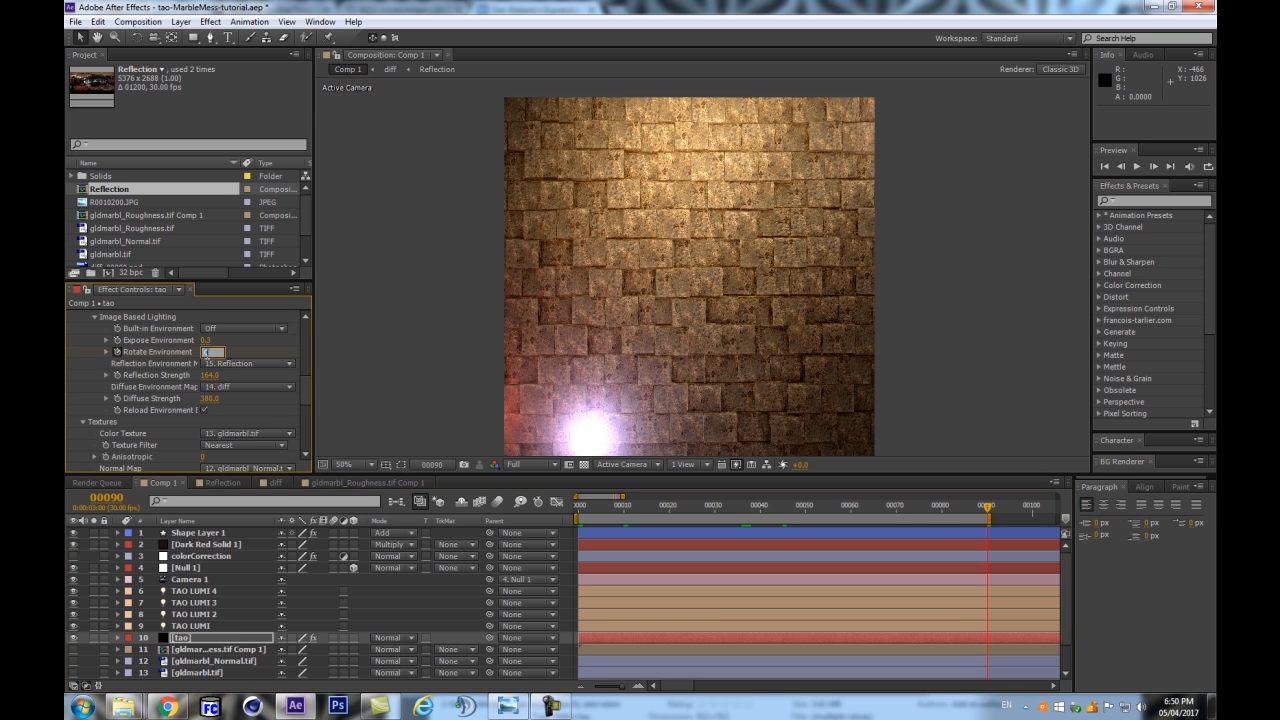
pyautogui.press('Return')
# Identify the bright light at the image's lower edge, TAO LUMI 4, and keyframe its current Position at frame 45
pyautogui.click(195, 591)
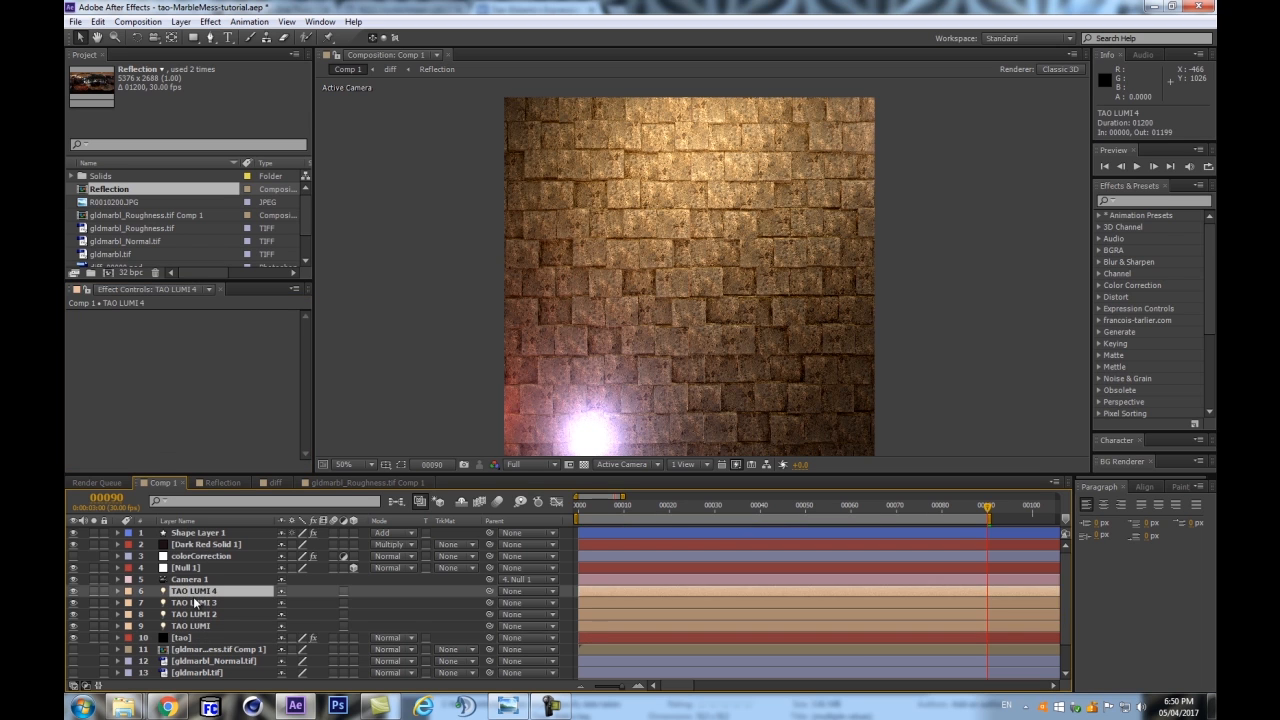
pyautogui.click(195, 614)
pyautogui.press(',')
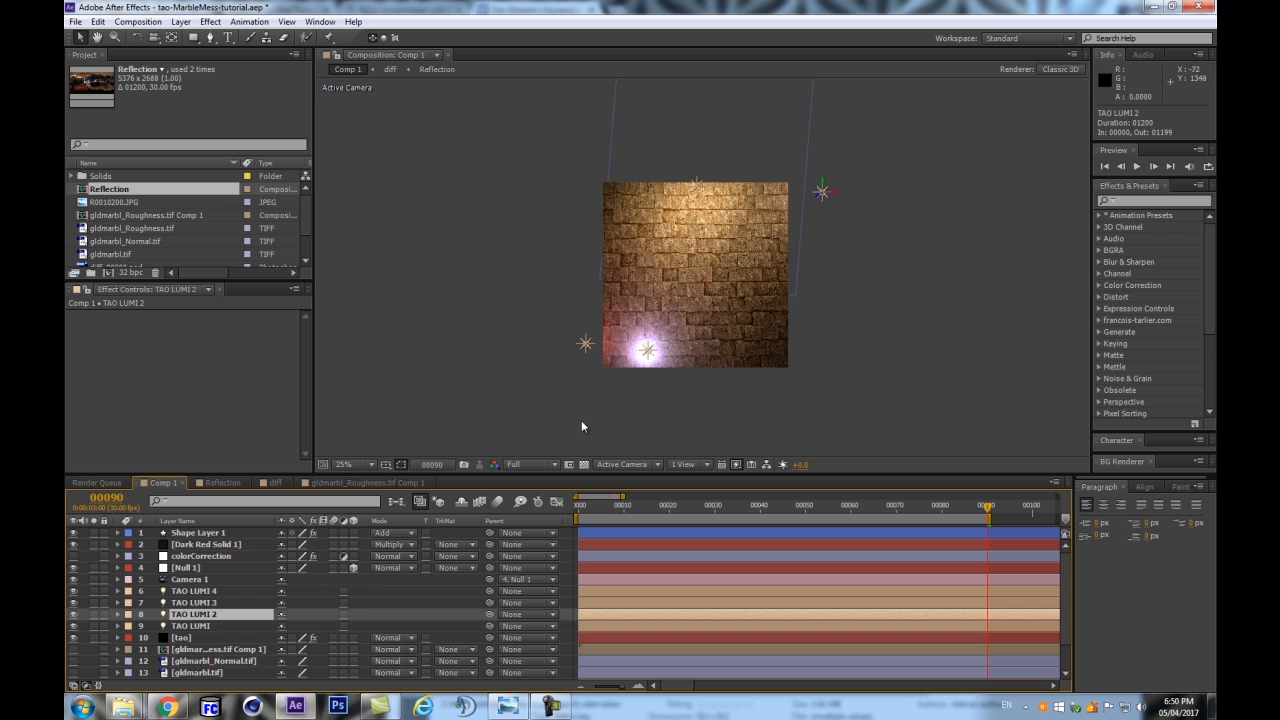
pyautogui.click(648, 348)
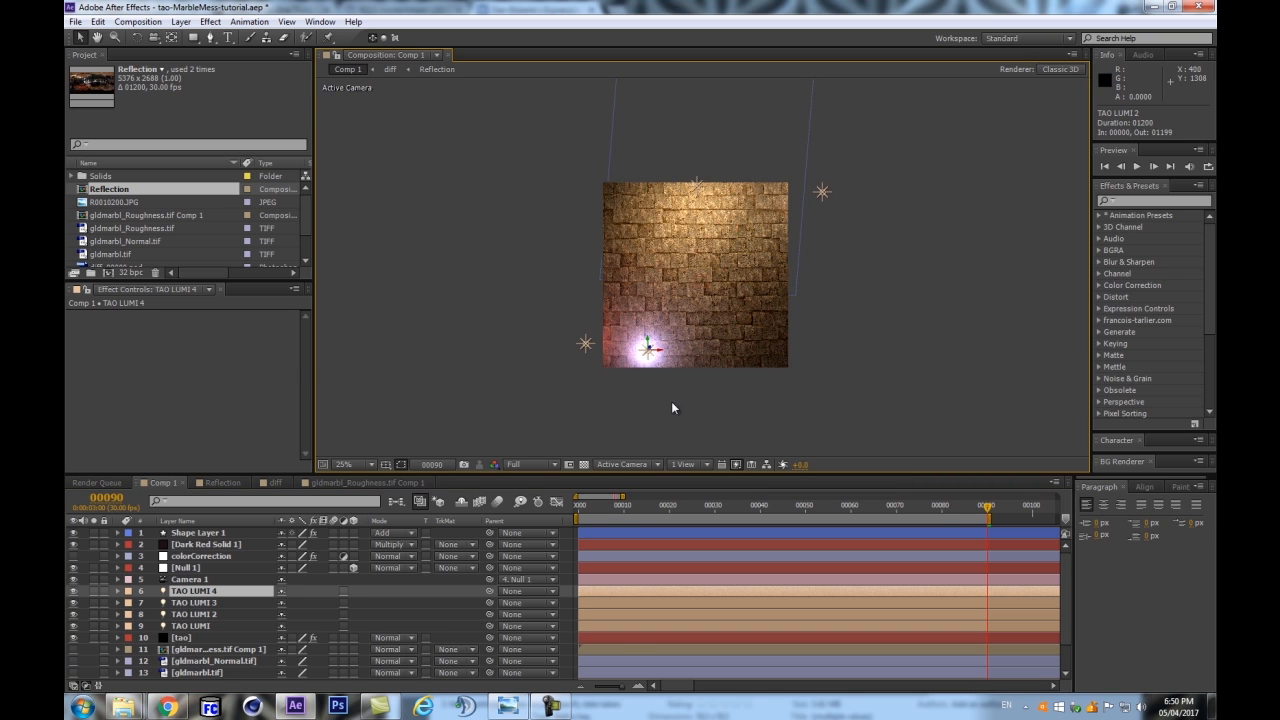
pyautogui.click(116, 591)
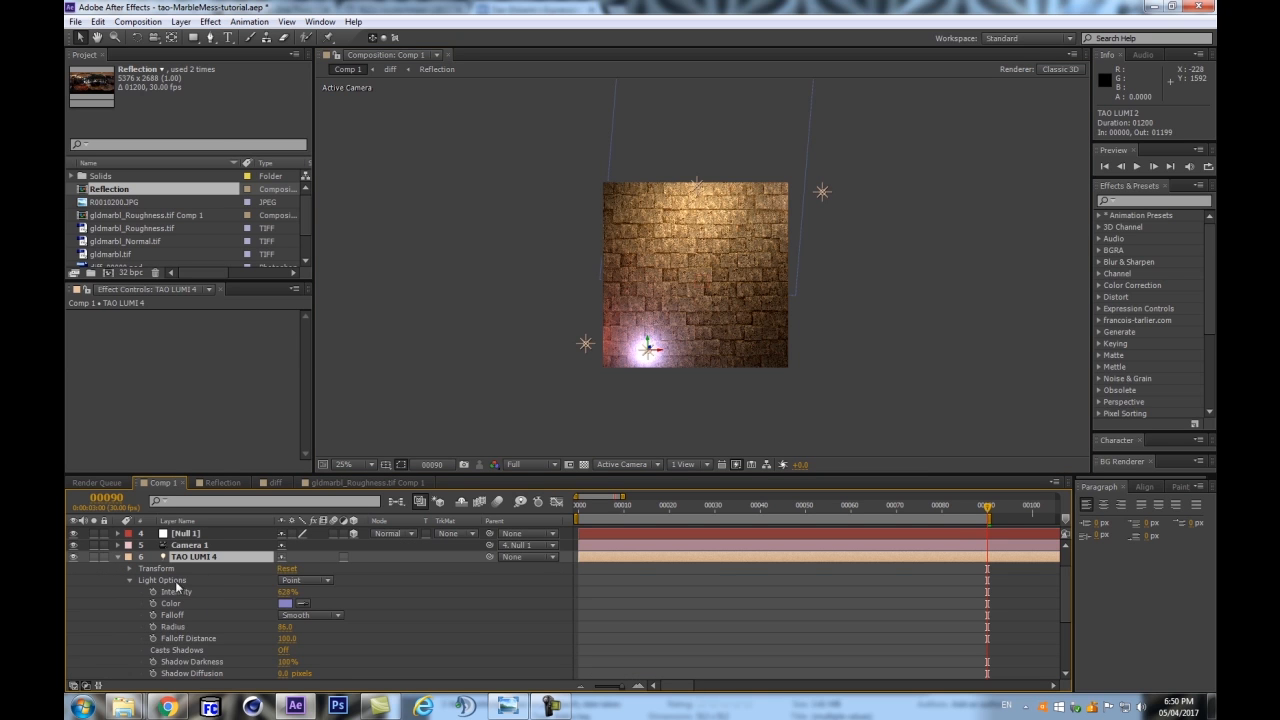
pyautogui.press('p')
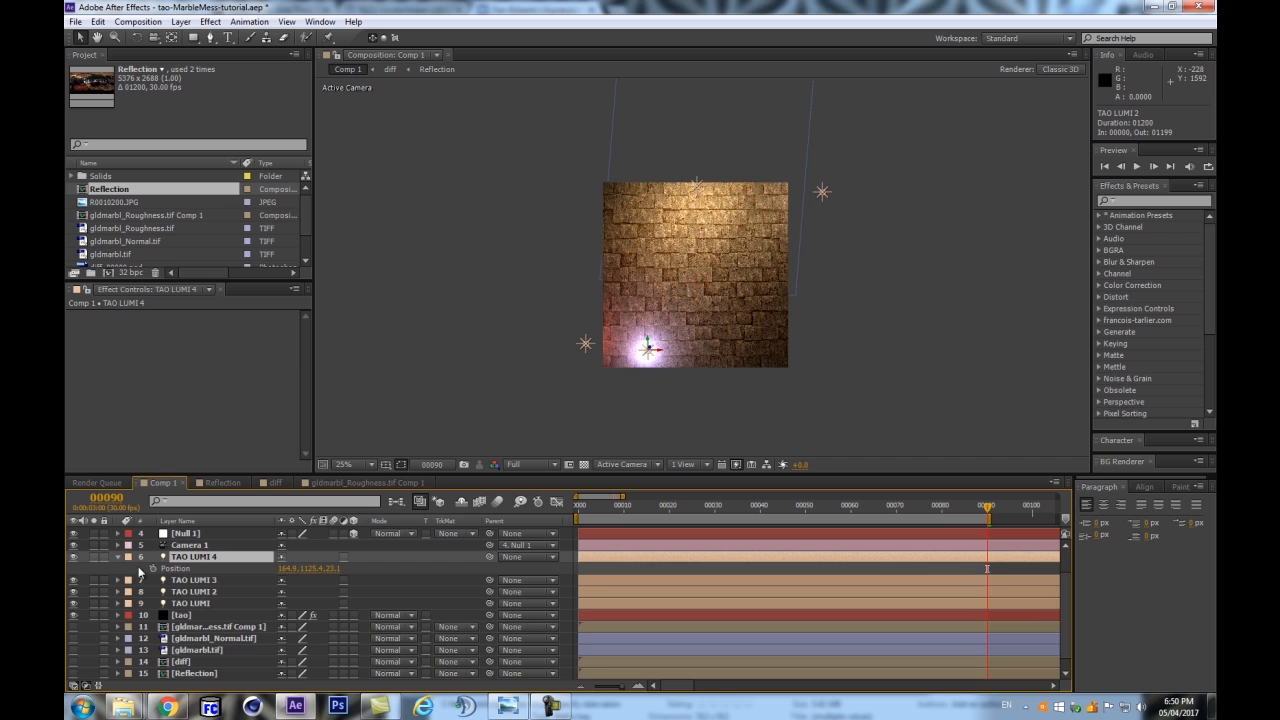
pyautogui.click(151, 568)
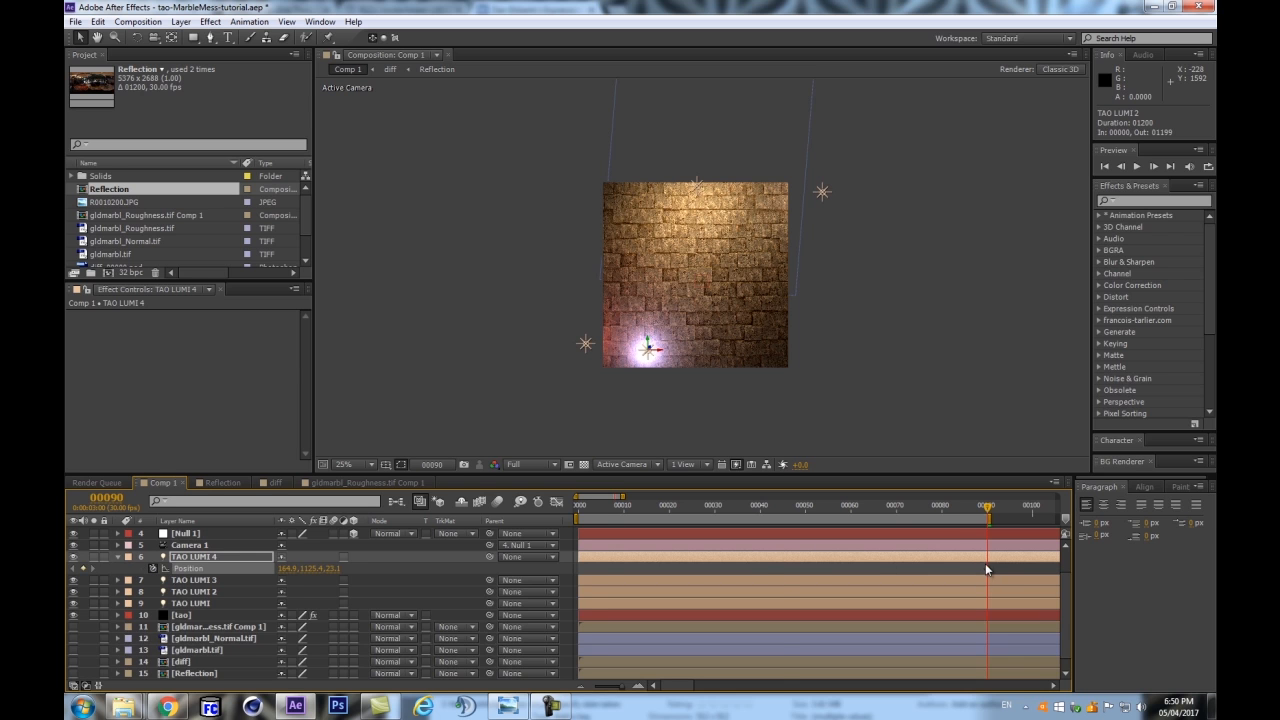
pyautogui.click(783, 506)
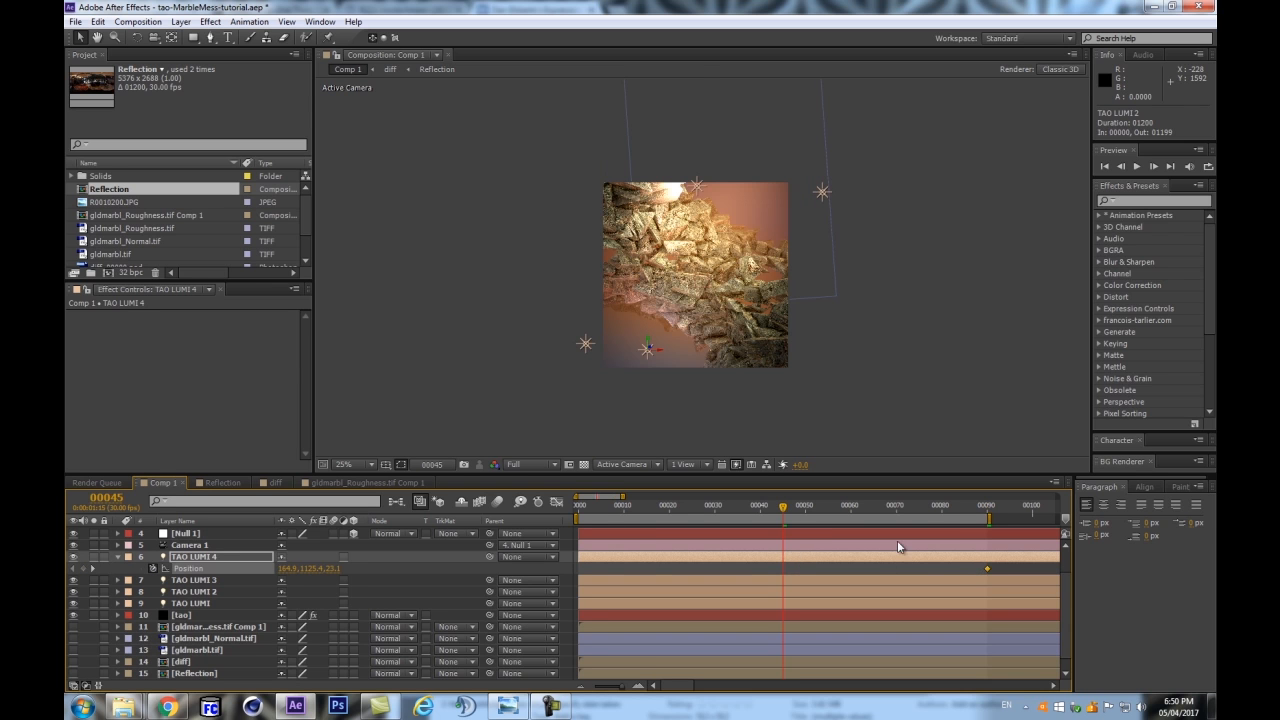
pyautogui.moveTo(987, 568); pyautogui.dragTo(775, 575)
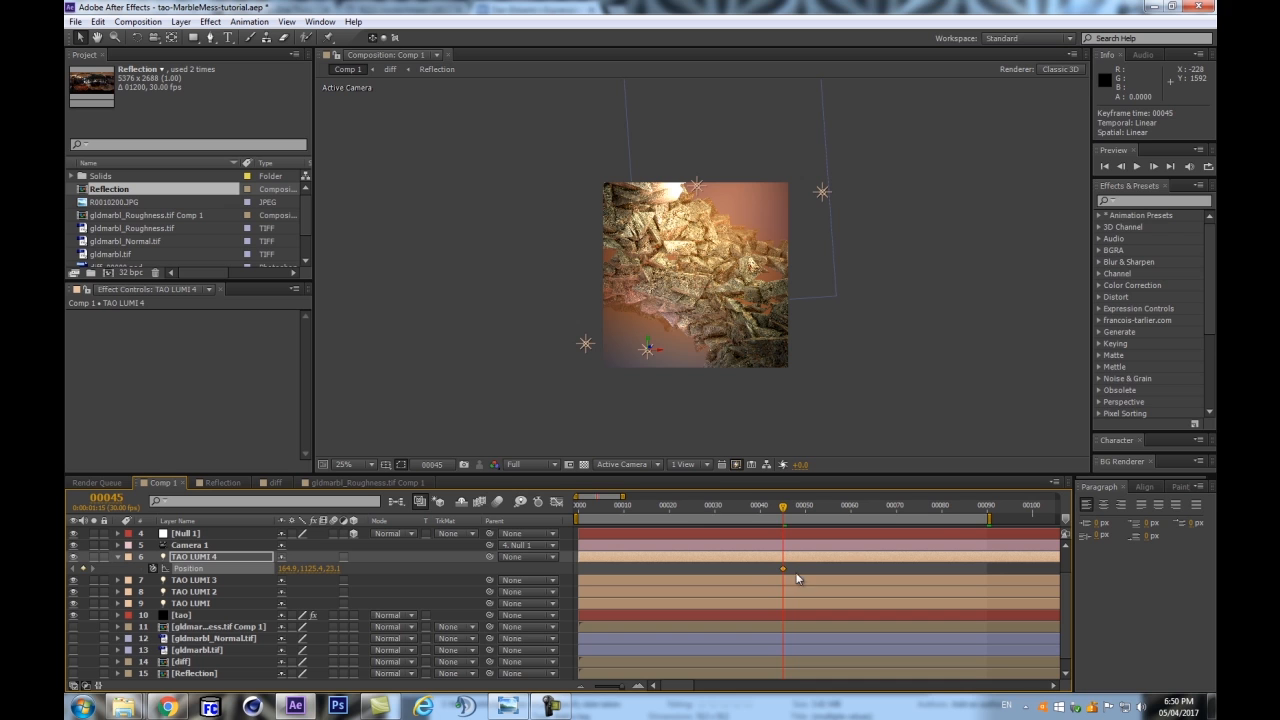
# At frame 90, move TAO LUMI 4 below the image to about 144, 1404, 23 to keyframe its end position
pyautogui.moveTo(947, 505); pyautogui.dragTo(882, 505)
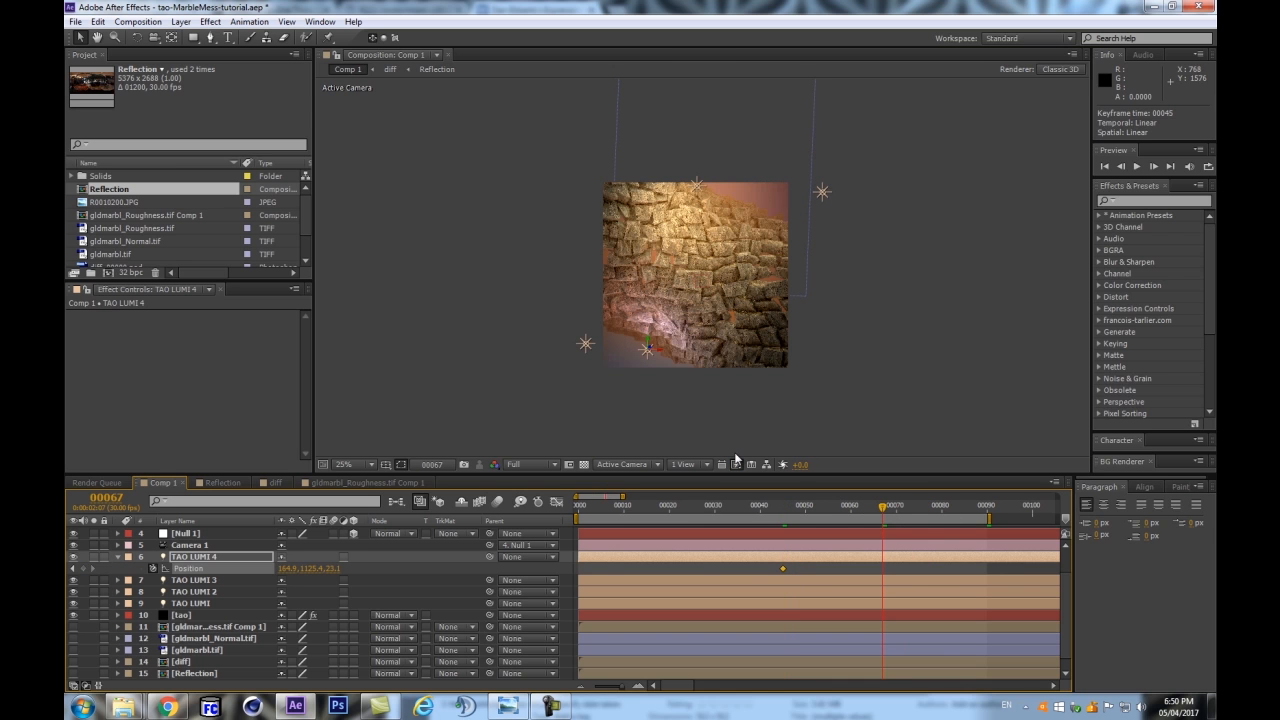
pyautogui.moveTo(923, 505); pyautogui.dragTo(987, 505)
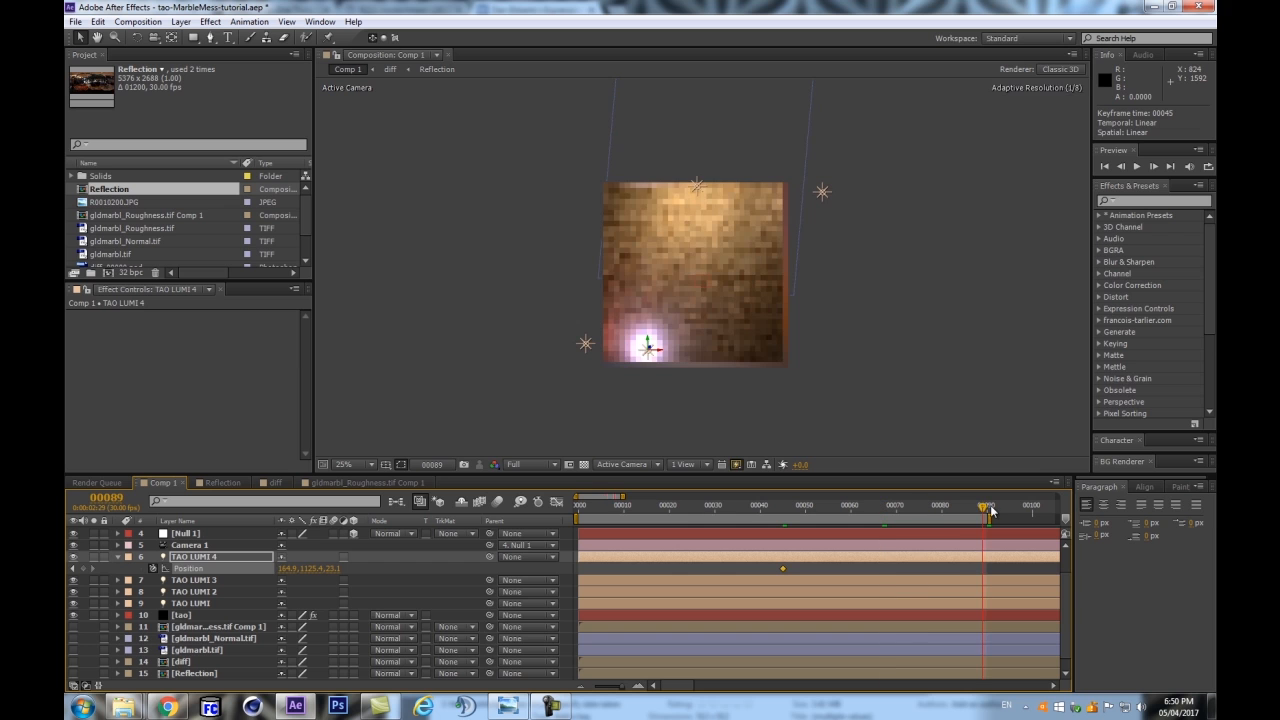
pyautogui.moveTo(623, 380)
pyautogui.mouseDown()
pyautogui.moveTo(642, 386)
pyautogui.moveTo(633, 398)
pyautogui.mouseUp()
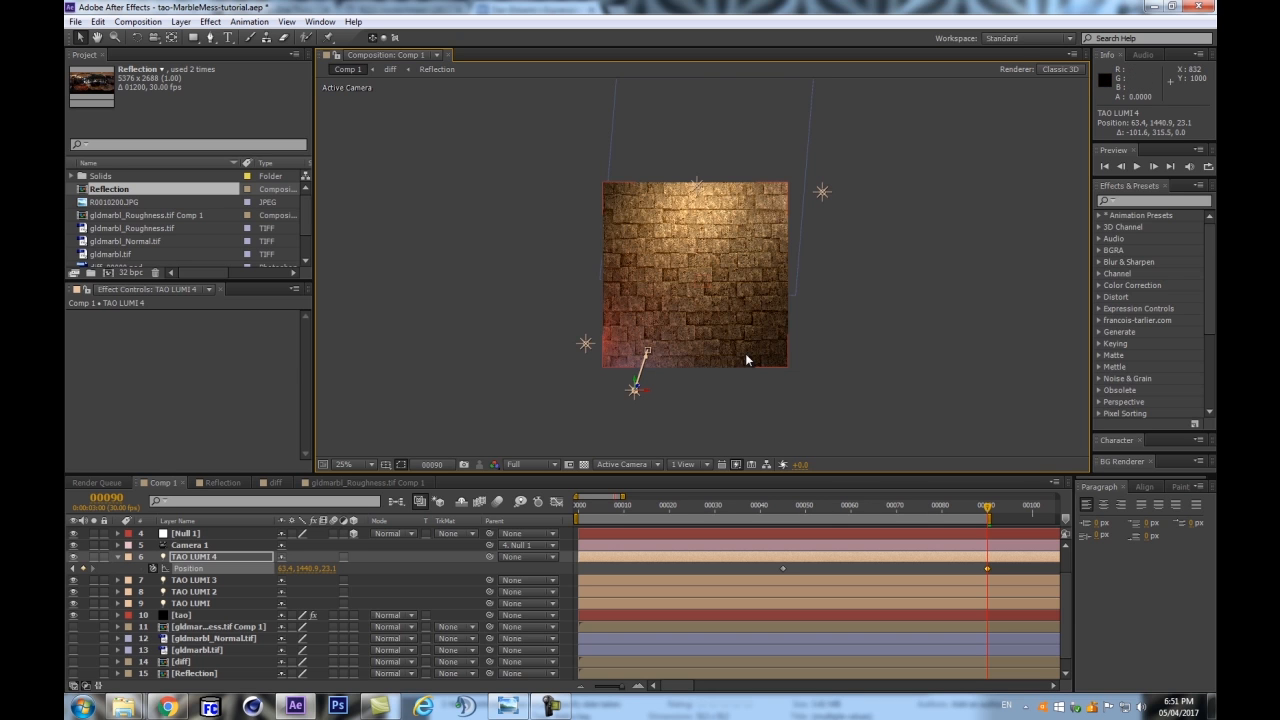
pyautogui.press('.')
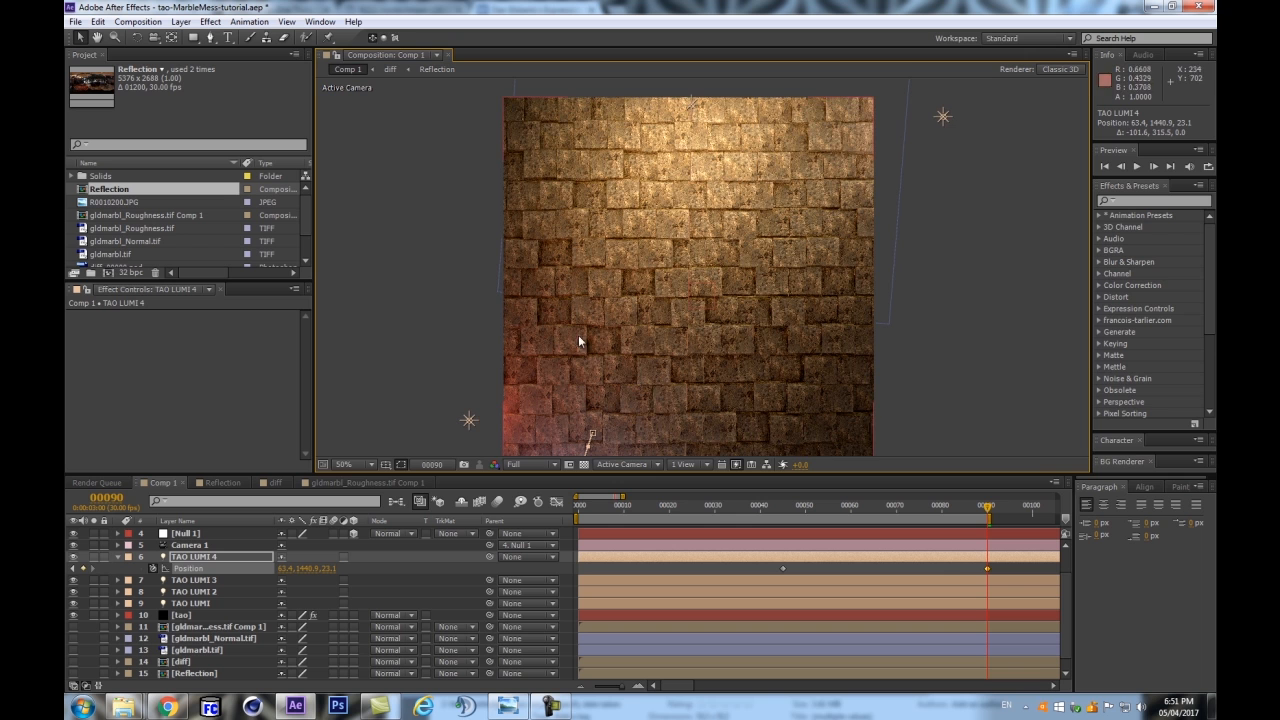
pyautogui.moveTo(405, 382); pyautogui.dragTo(426, 263)
pyautogui.moveTo(585, 398); pyautogui.dragTo(608, 387)
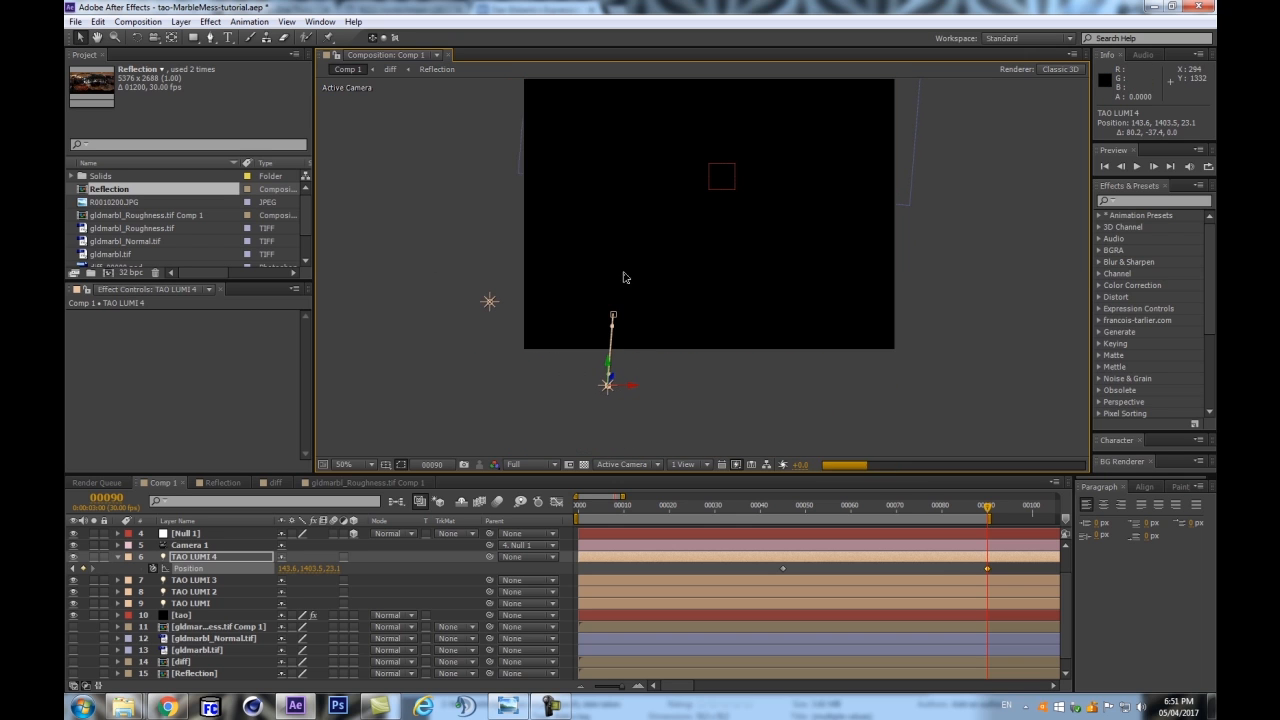
# Check TAO LUMI 4's movement around frame 69, and copy its frame 90 Position keyframe to frame 0
pyautogui.click(889, 508)
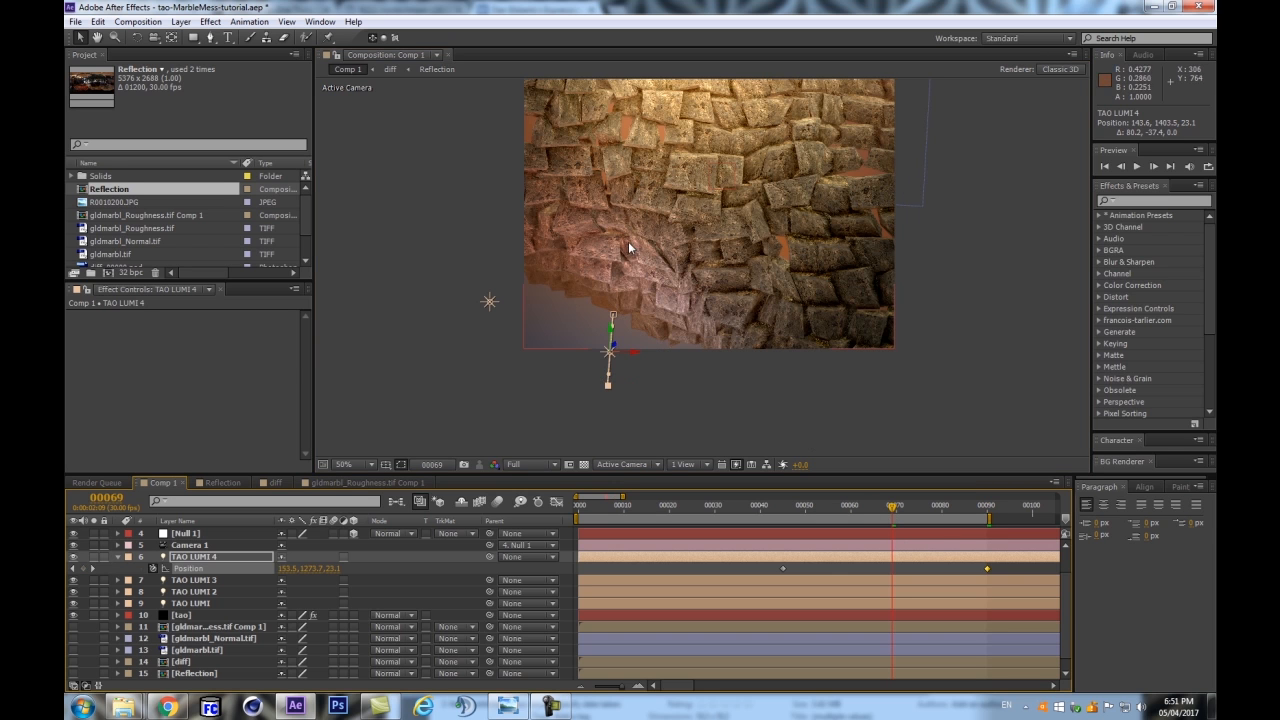
pyautogui.press(',')
pyautogui.press(',')
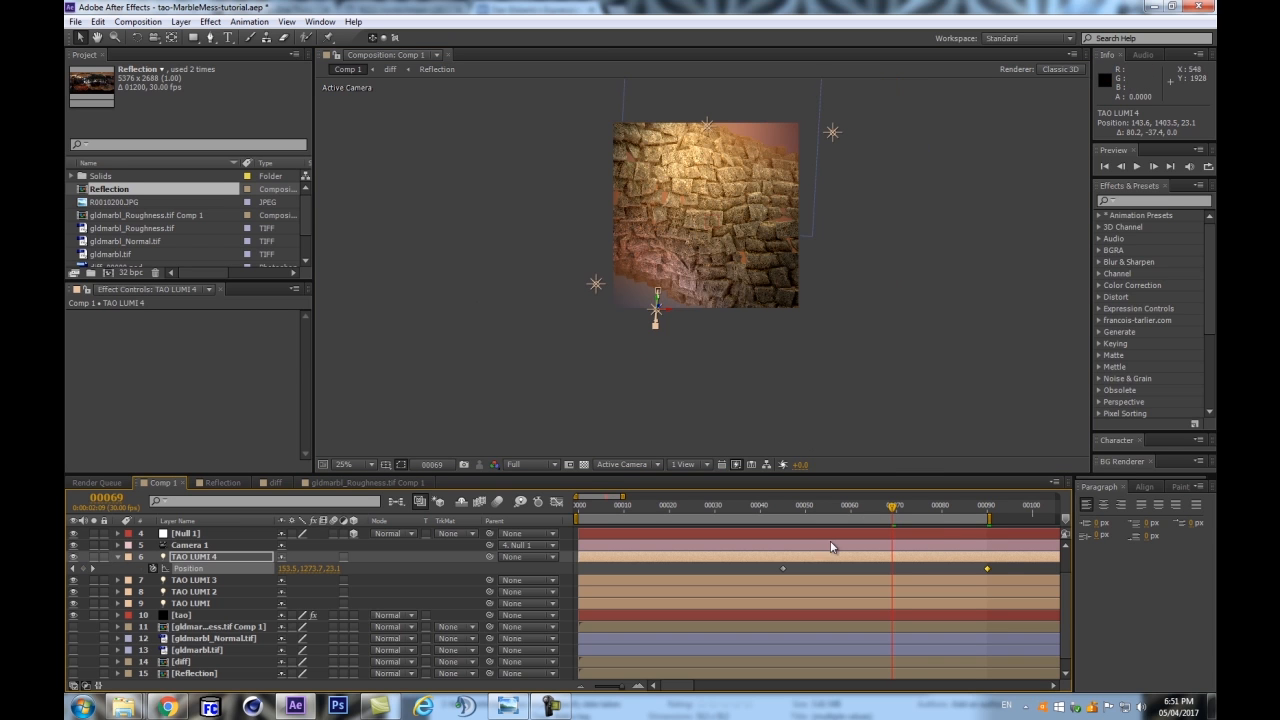
pyautogui.click(873, 508)
pyautogui.moveTo(594, 512); pyautogui.dragTo(569, 510)
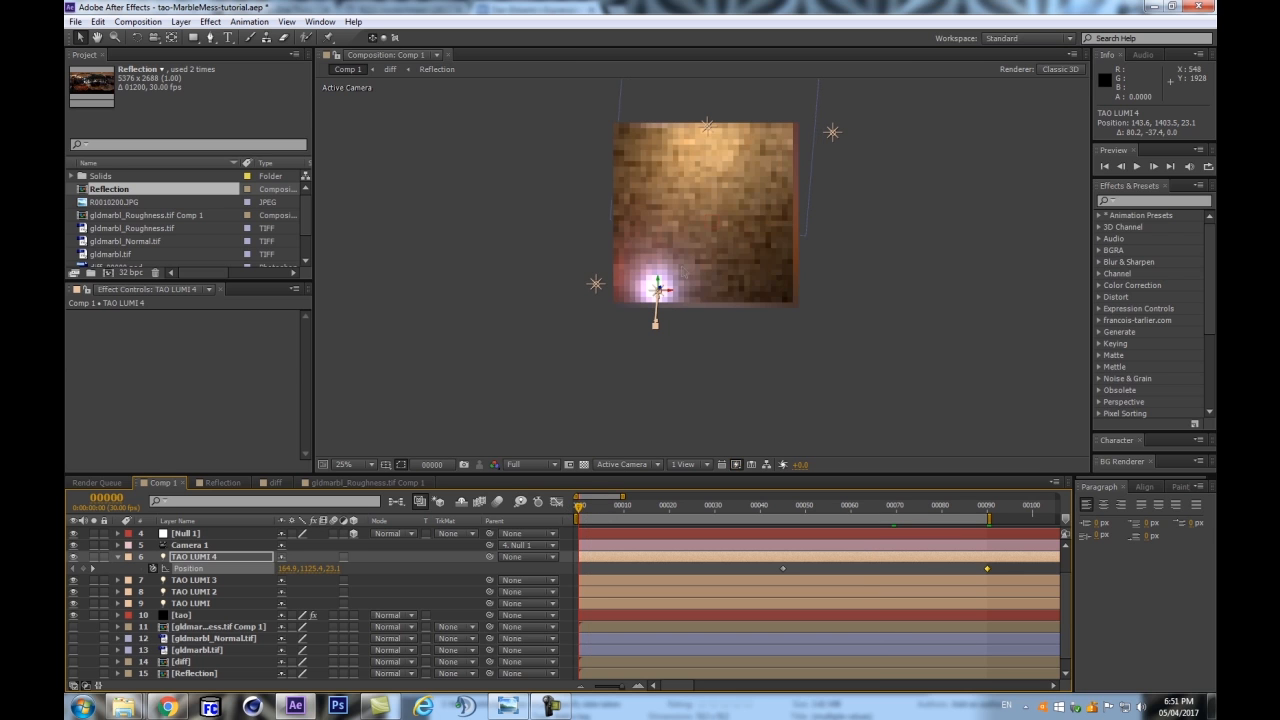
pyautogui.hotkey('ctrl', 'c')
pyautogui.hotkey('ctrl', 'v')
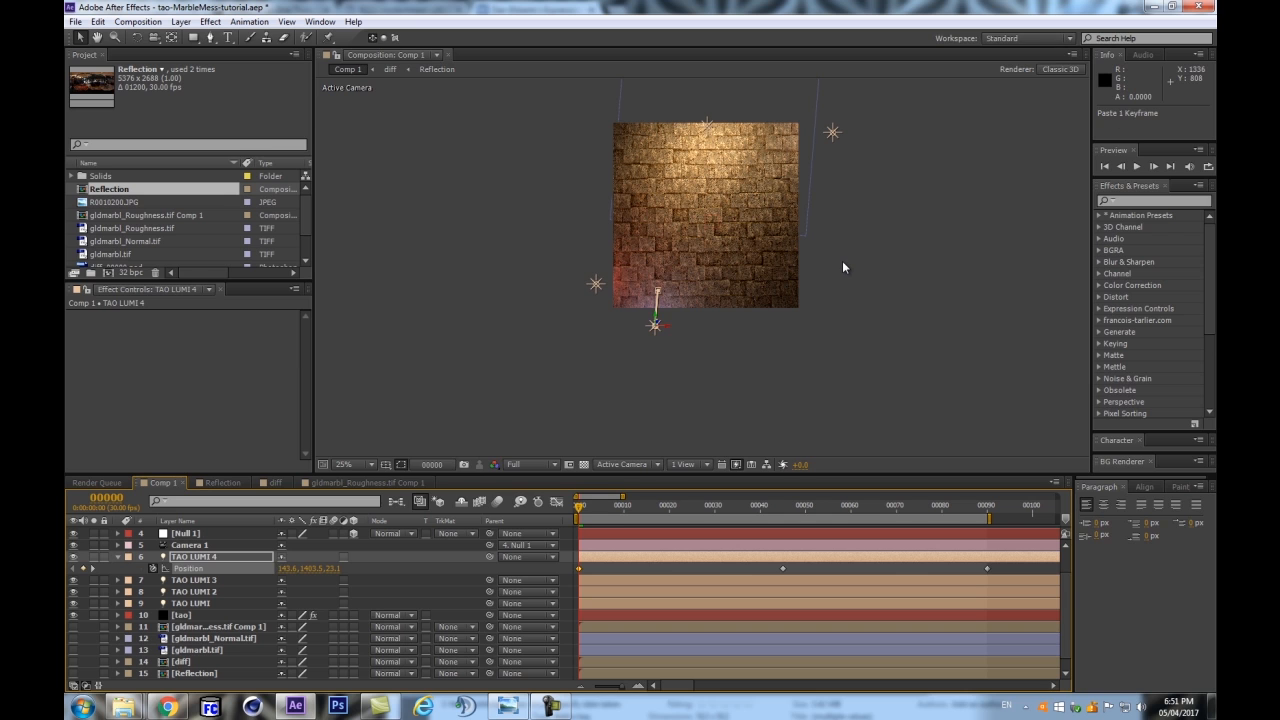
# Check the marble blocks and TAO LUMI 4's lighting across the loop at frames 65, 59, 90 and 34
pyautogui.moveTo(603, 522); pyautogui.dragTo(873, 518)
pyautogui.scroll(4, 771, 316)
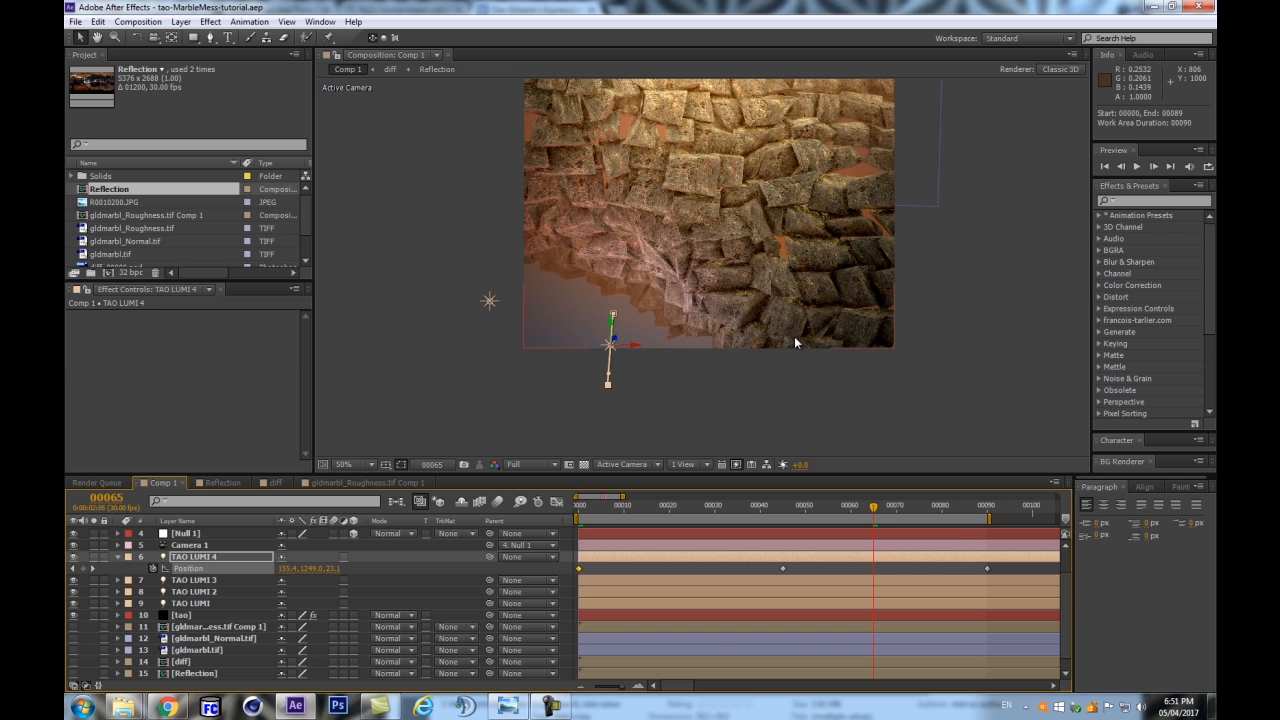
pyautogui.moveTo(873, 507); pyautogui.dragTo(848, 505)
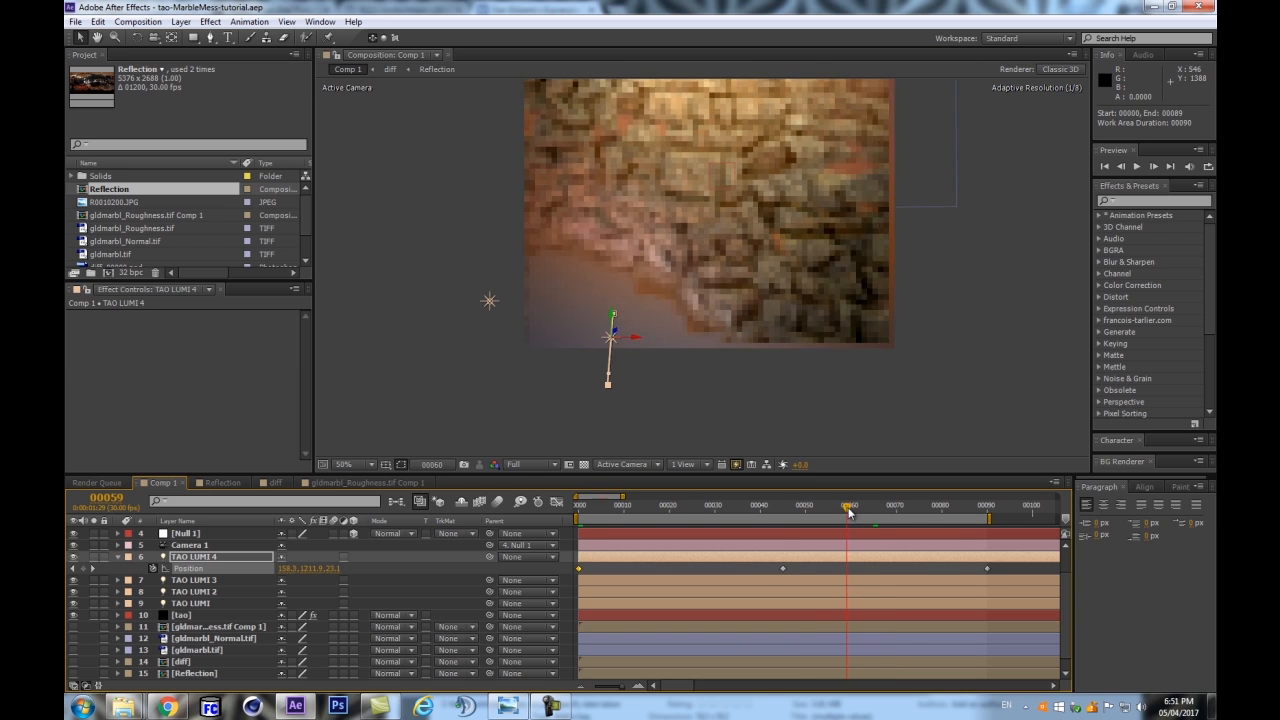
pyautogui.scroll(-4, 749, 265)
pyautogui.moveTo(886, 258); pyautogui.dragTo(805, 349)
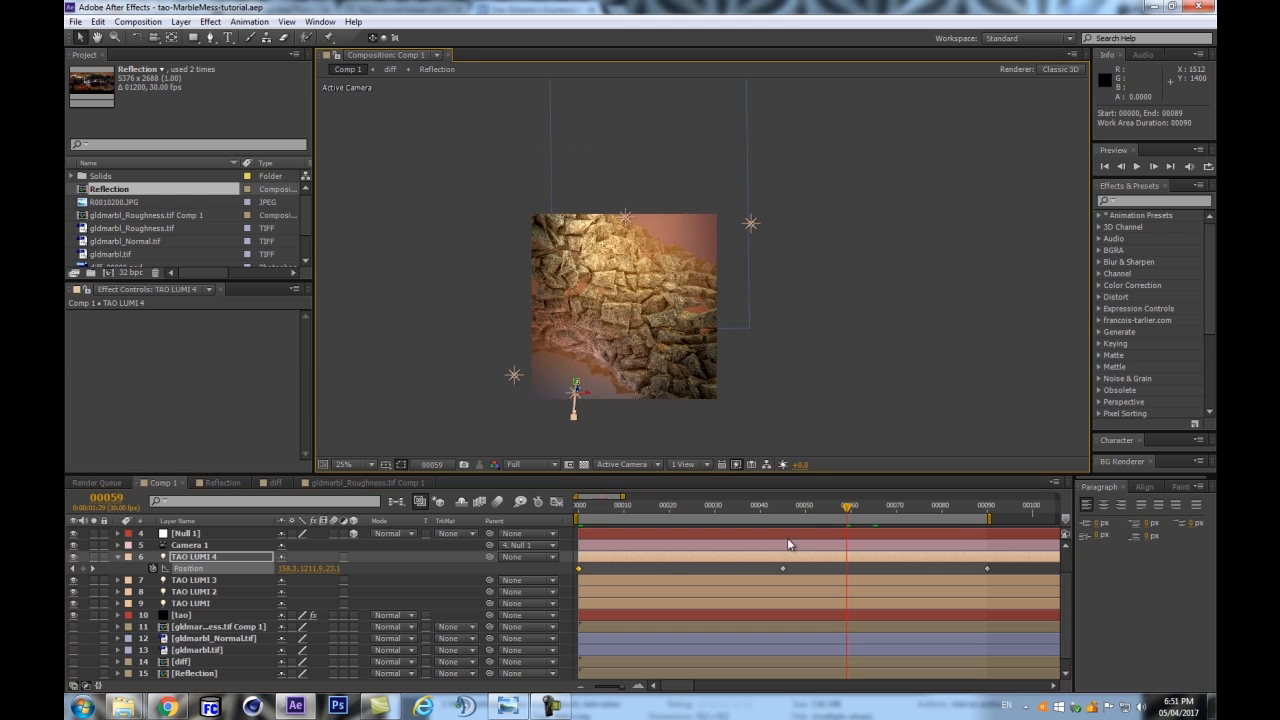
pyautogui.moveTo(848, 507); pyautogui.dragTo(988, 507)
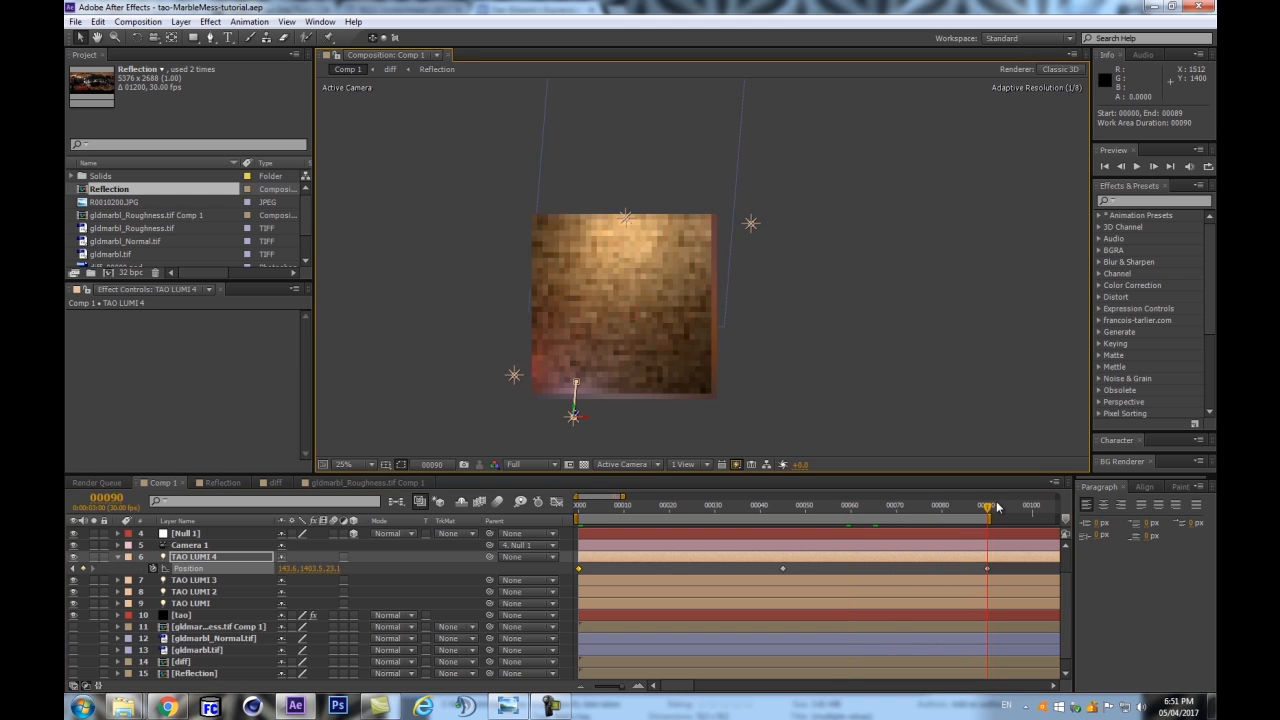
pyautogui.scroll(2, 433, 271)
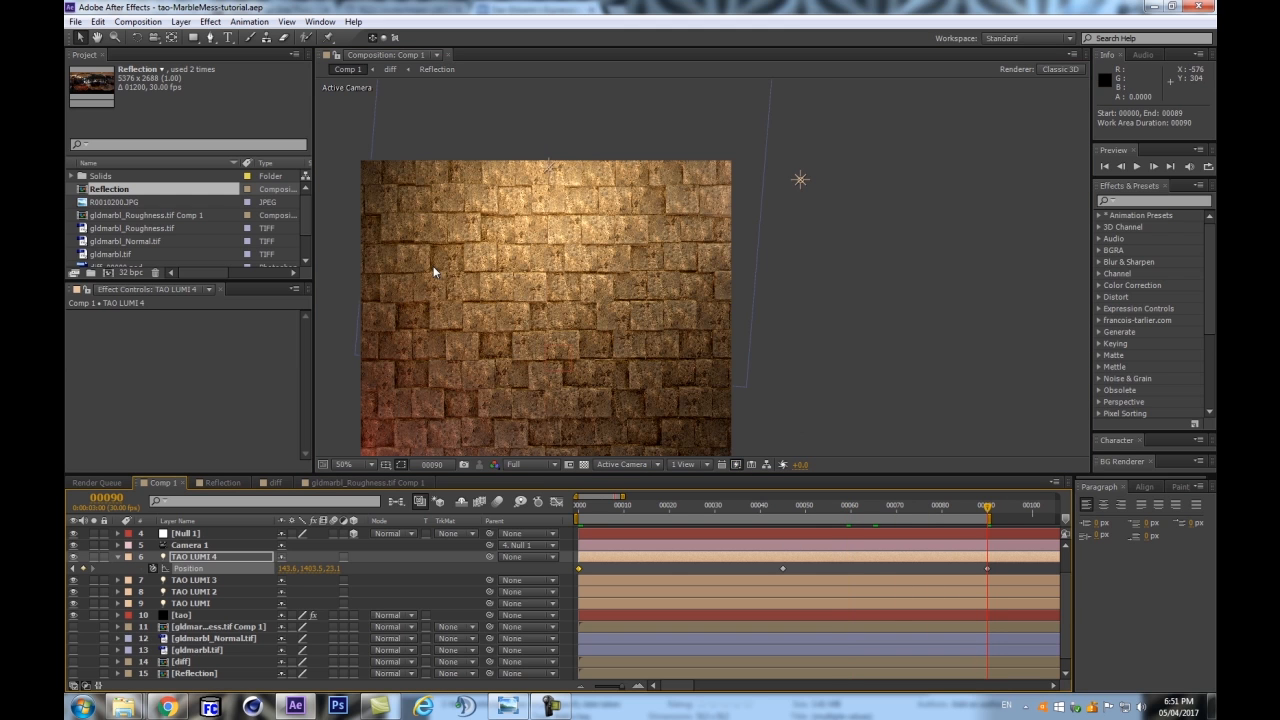
pyautogui.scroll(-2, 433, 271)
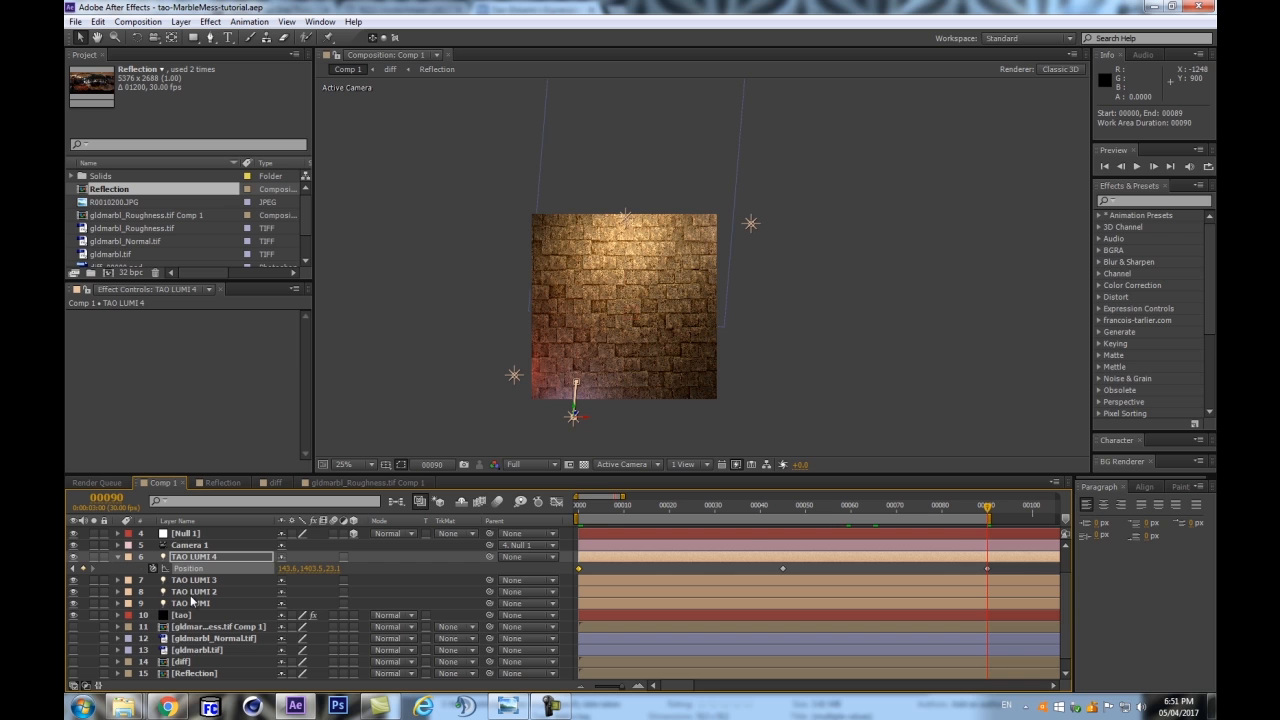
pyautogui.moveTo(762, 509); pyautogui.dragTo(733, 507)
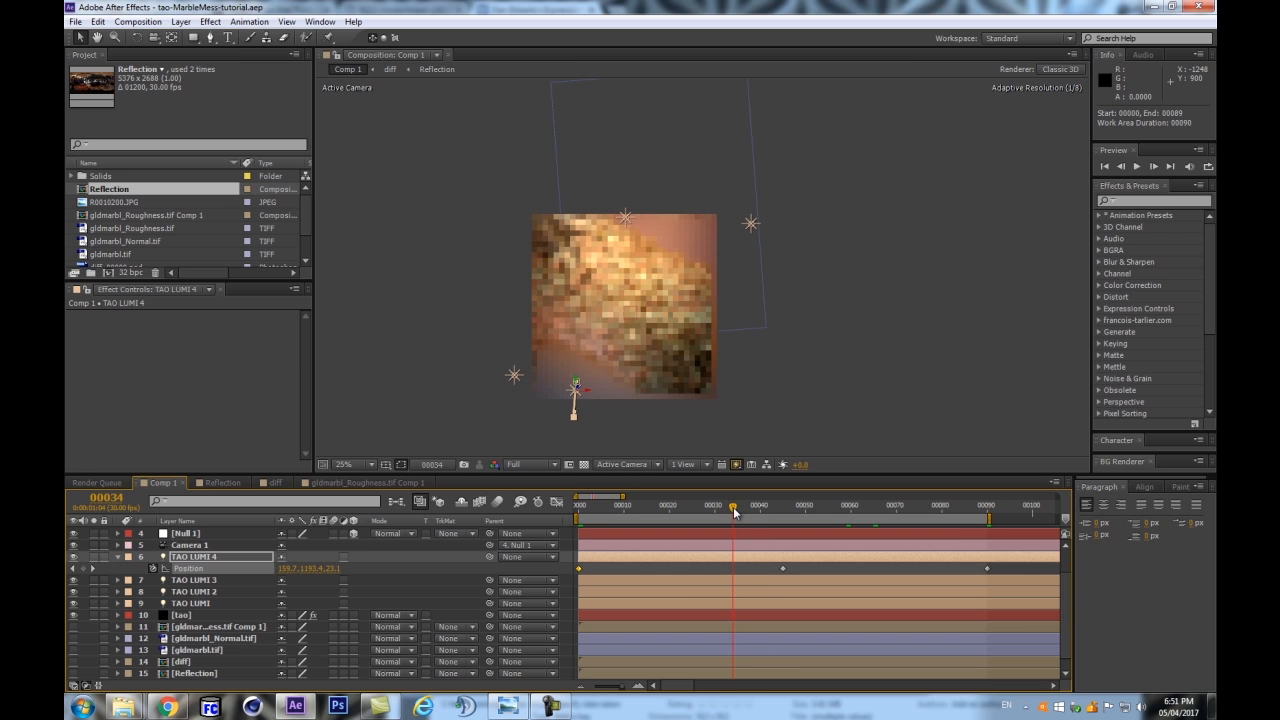
pyautogui.press('.')
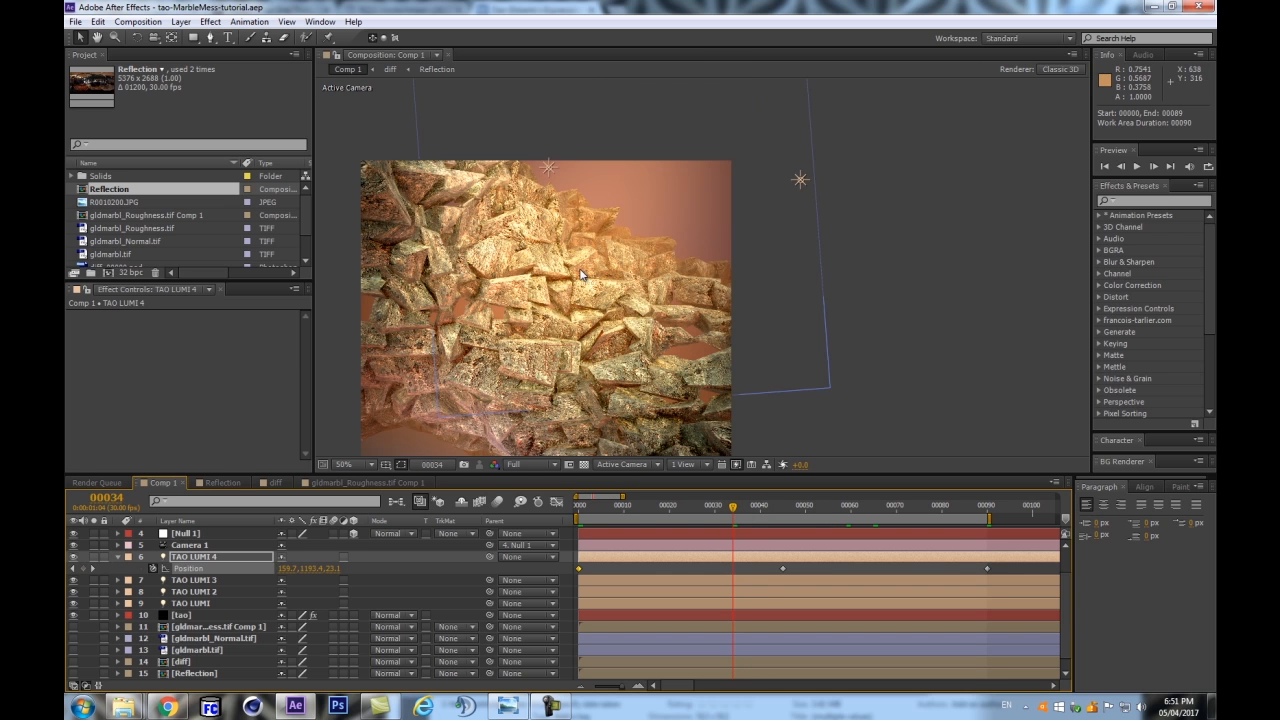
# Collapse TAO LUMI 4's properties and examine the marble block textures close up at frame 34
pyautogui.click(116, 556)
pyautogui.moveTo(403, 353); pyautogui.dragTo(501, 215)
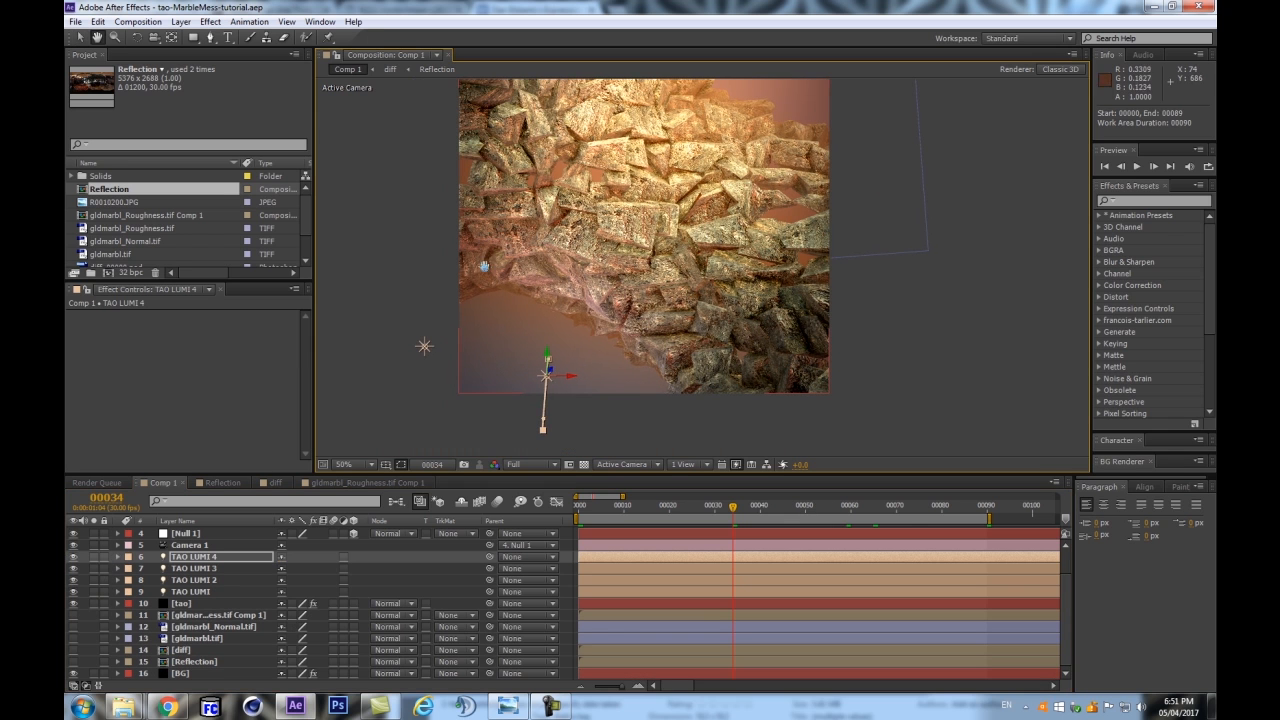
pyautogui.press('.')
pyautogui.moveTo(675, 273); pyautogui.dragTo(690, 326)
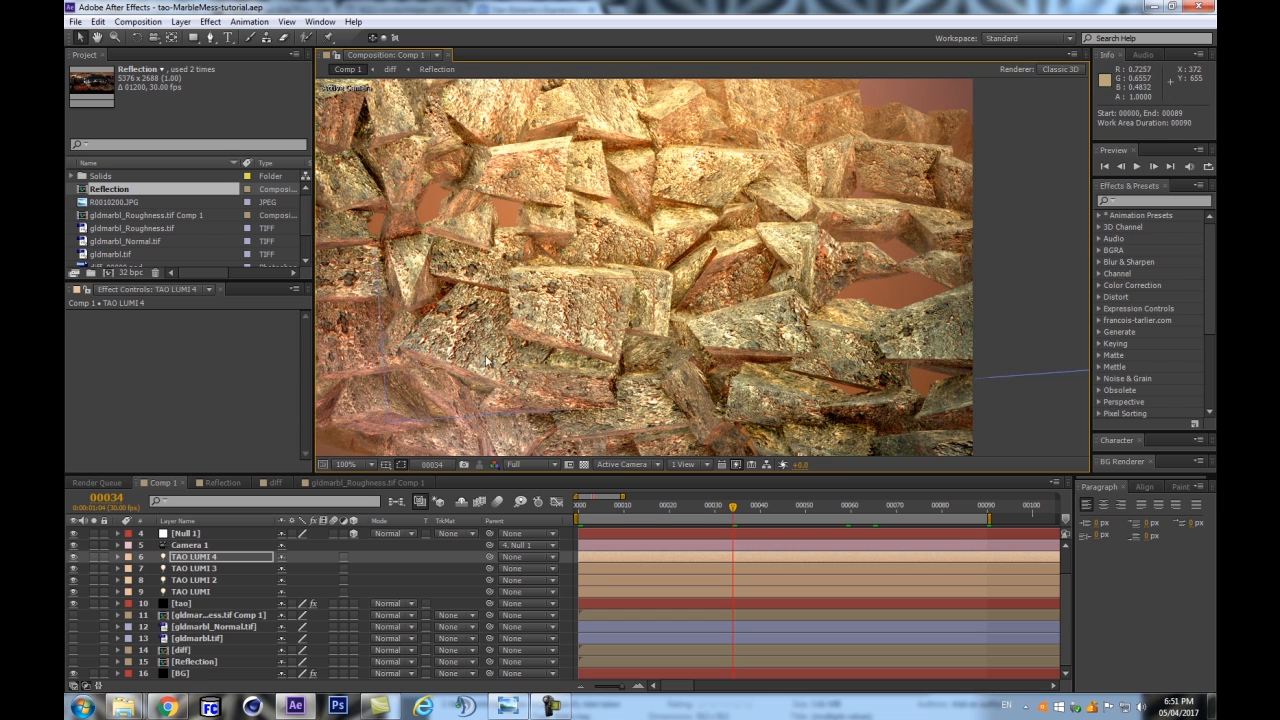
# Select the tao layer, collapse its Material & Lighting settings and hide the layer controls in the composition view
pyautogui.click(488, 358)
pyautogui.press(',')
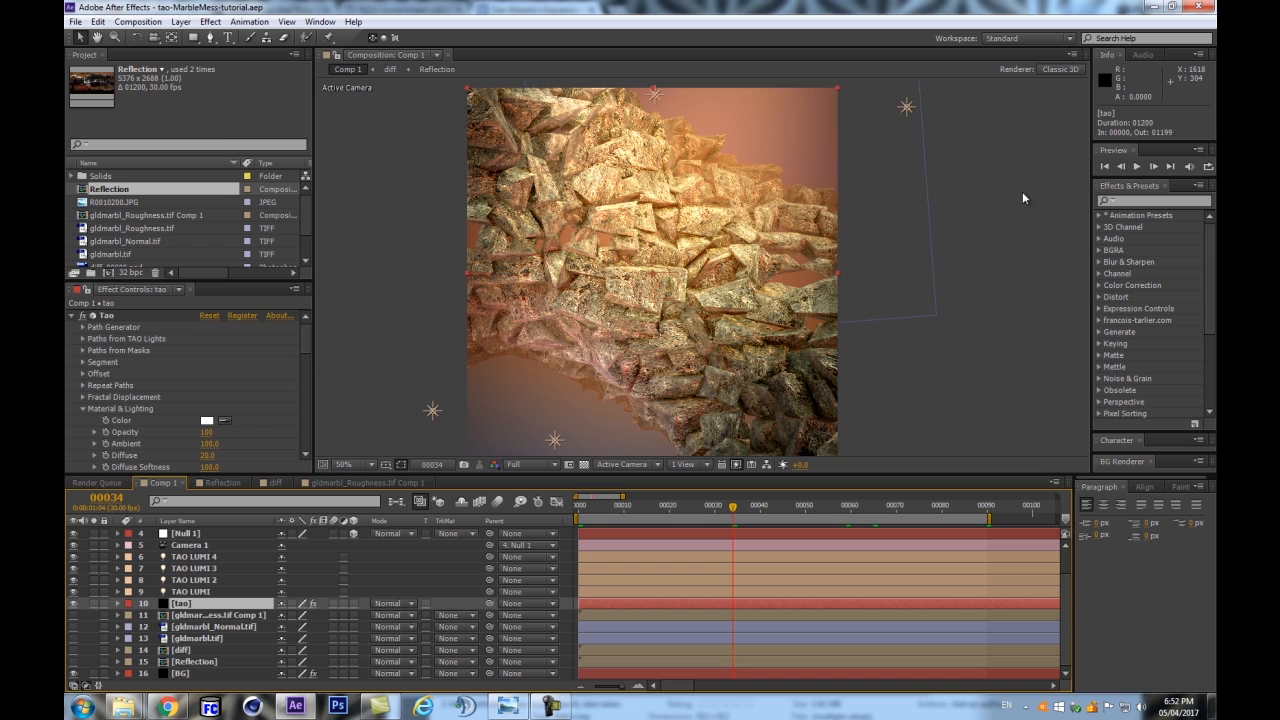
pyautogui.click(84, 409)
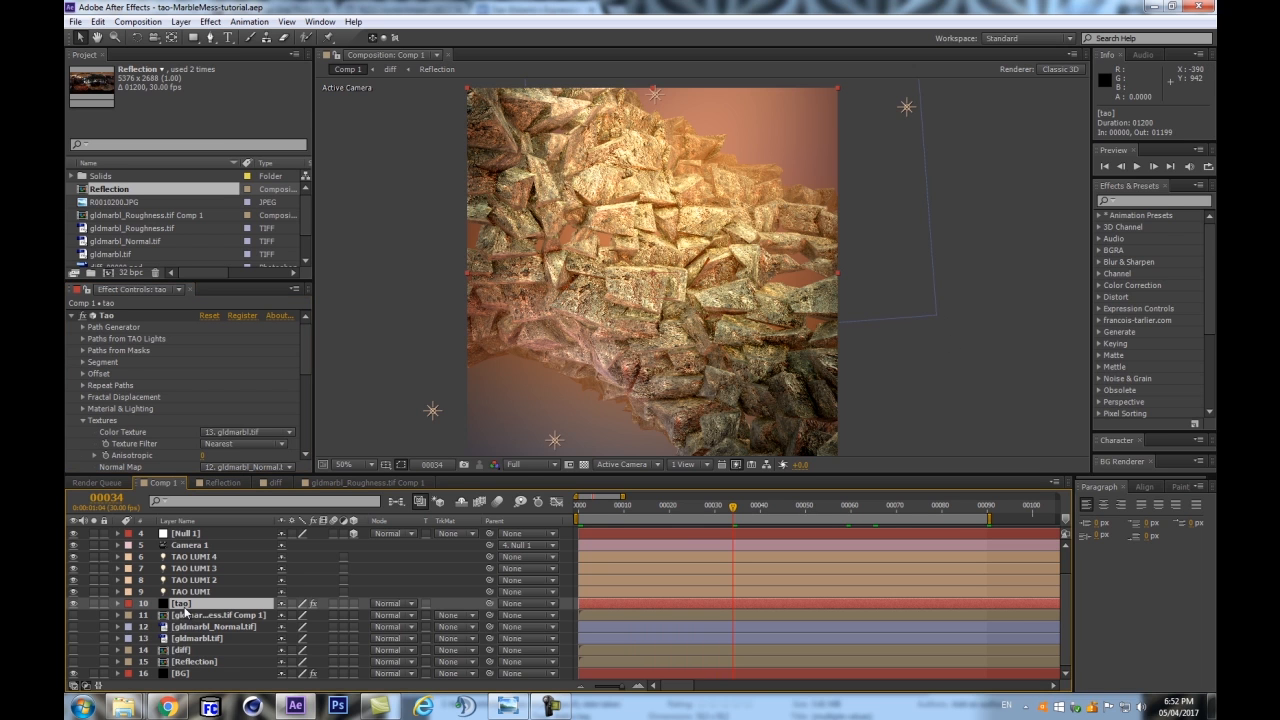
pyautogui.hotkey('ctrl', 'shift', 'h')
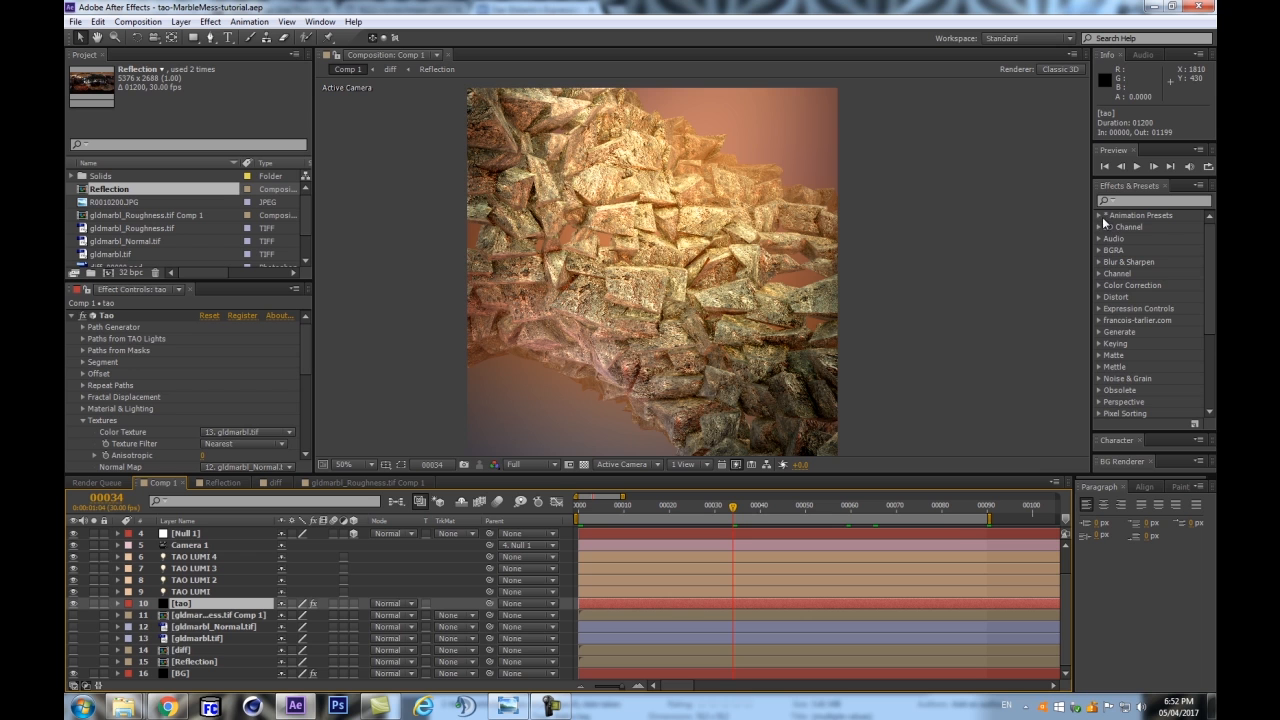
# Widen the panel column holding BG Renderer and give BG Renderer more height to expose its render controls
pyautogui.moveTo(1094, 263); pyautogui.dragTo(1066, 267)
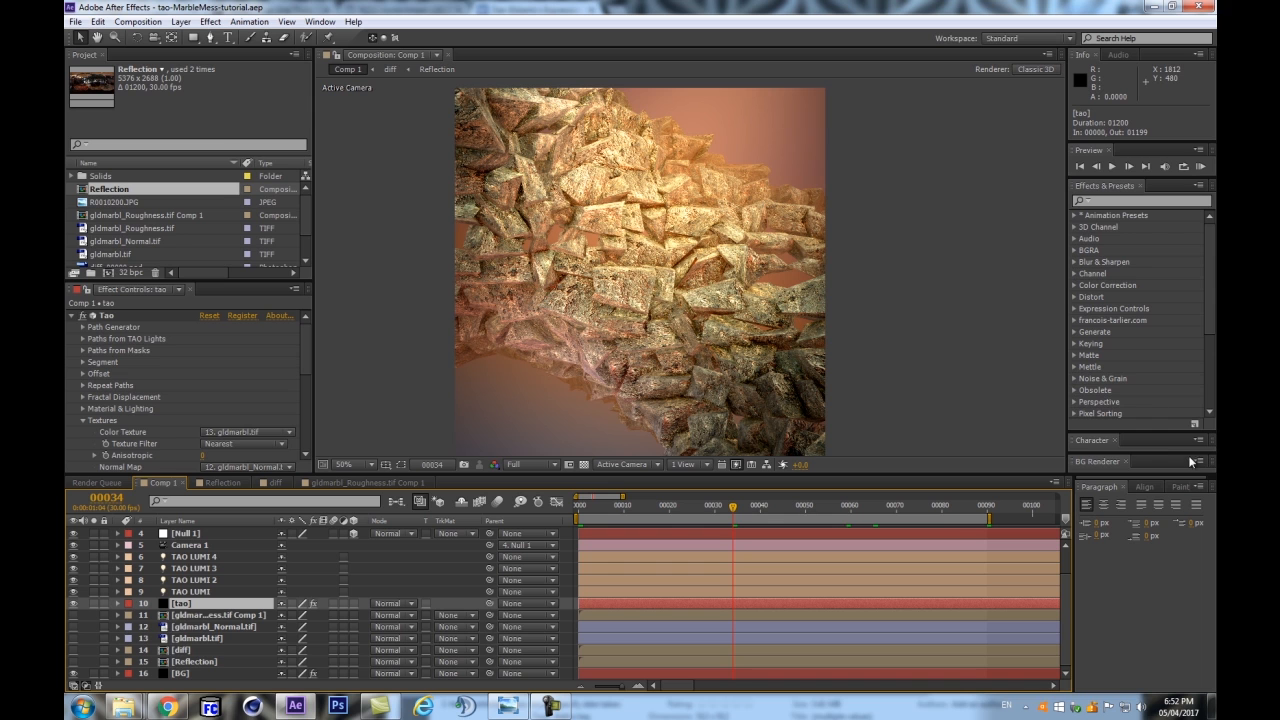
pyautogui.moveTo(1177, 454); pyautogui.dragTo(1176, 418)
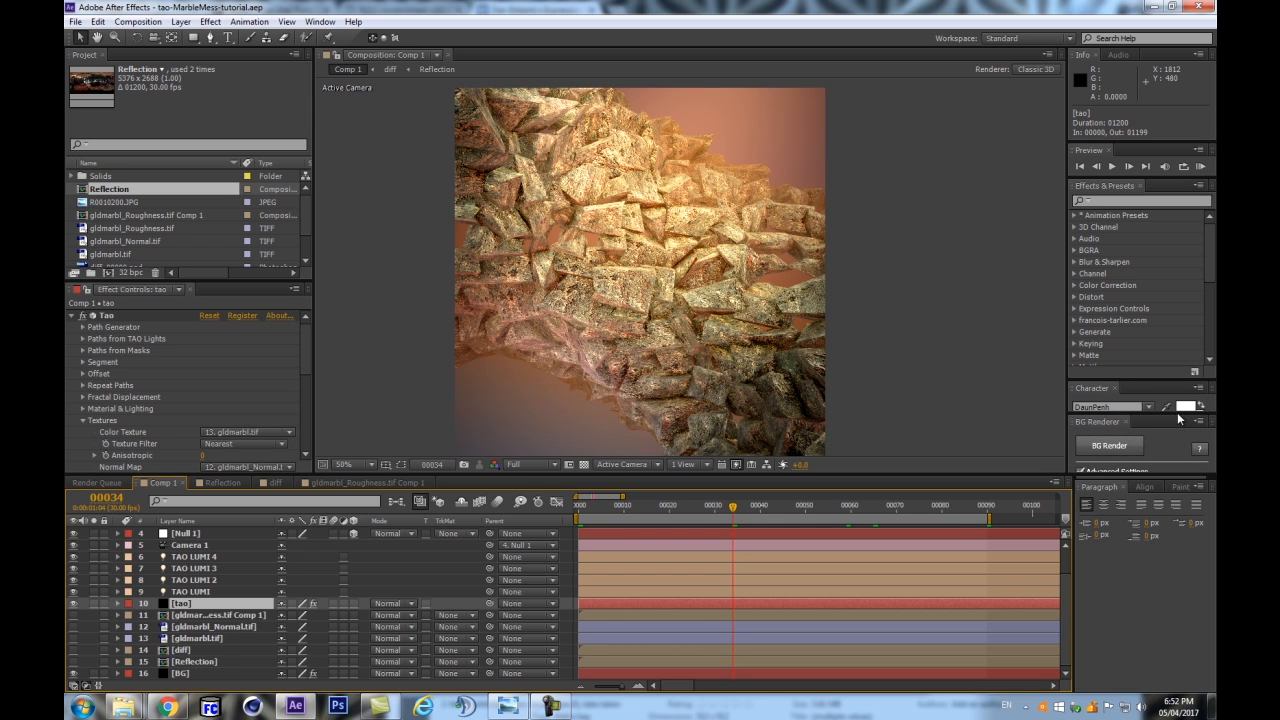